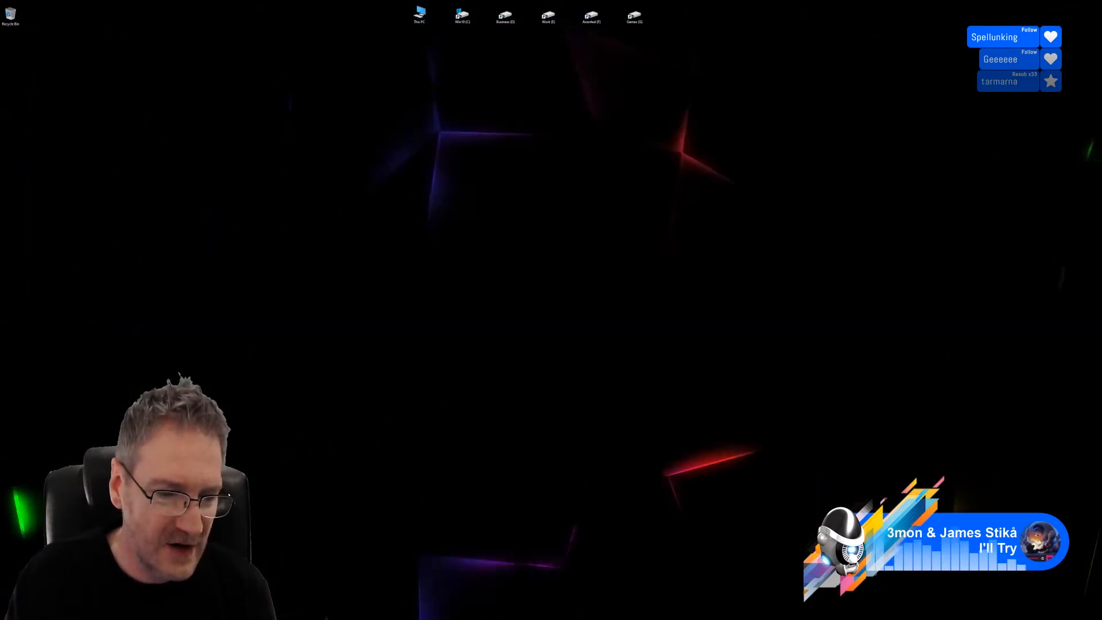
- Switch to 3ds Max, convert the radio's base to Editable Poly and send it to RizomUV
key(alt+Tab)
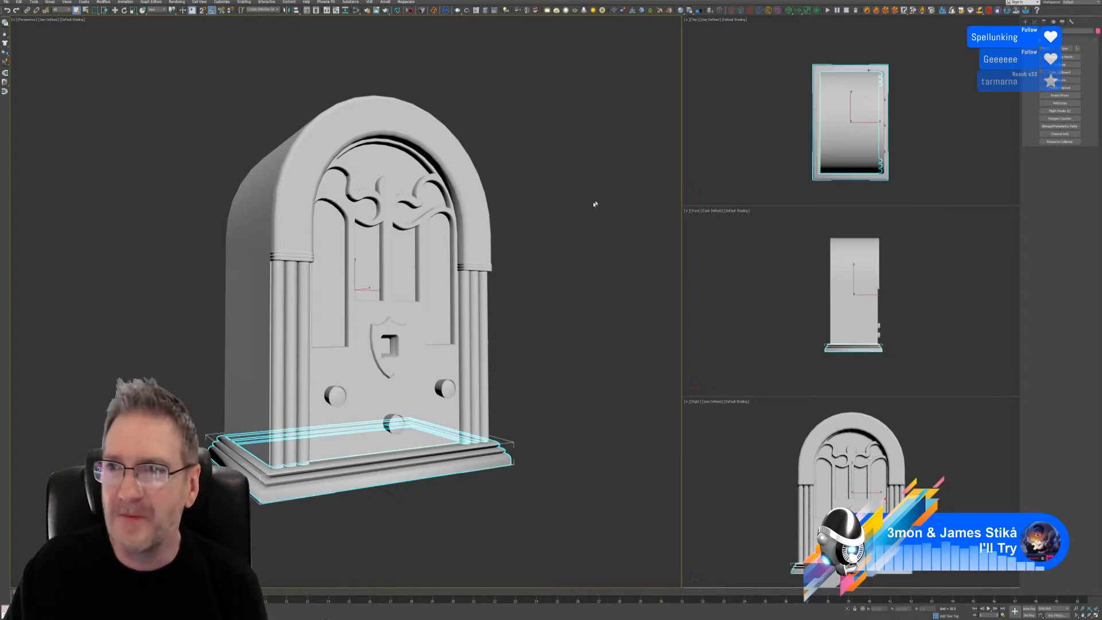
click(1035, 21)
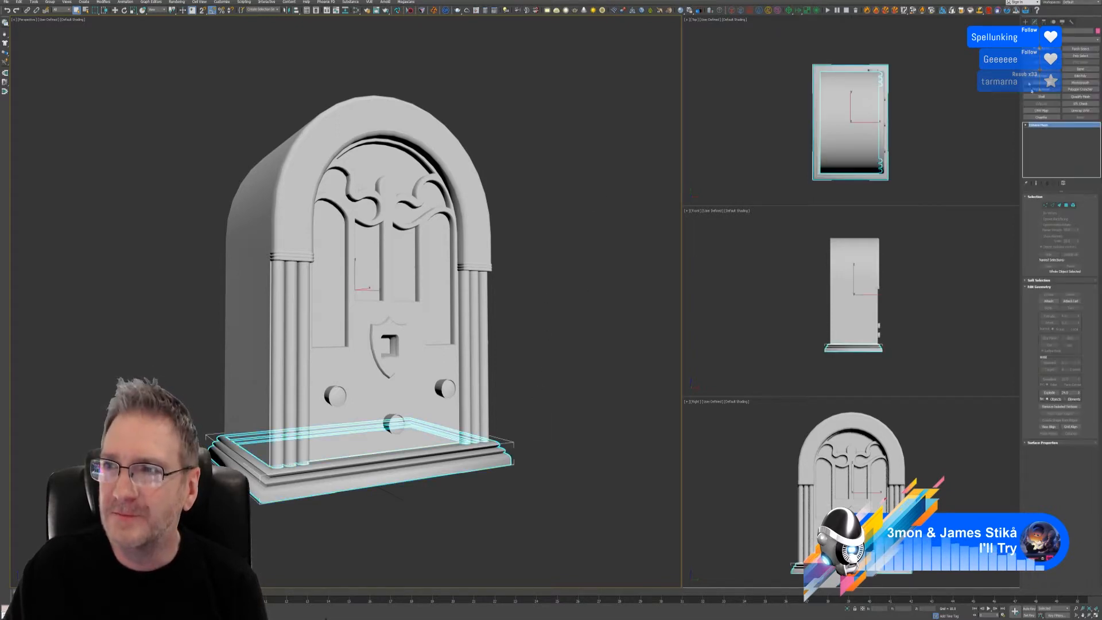
right_click(1042, 127)
click(1066, 169)
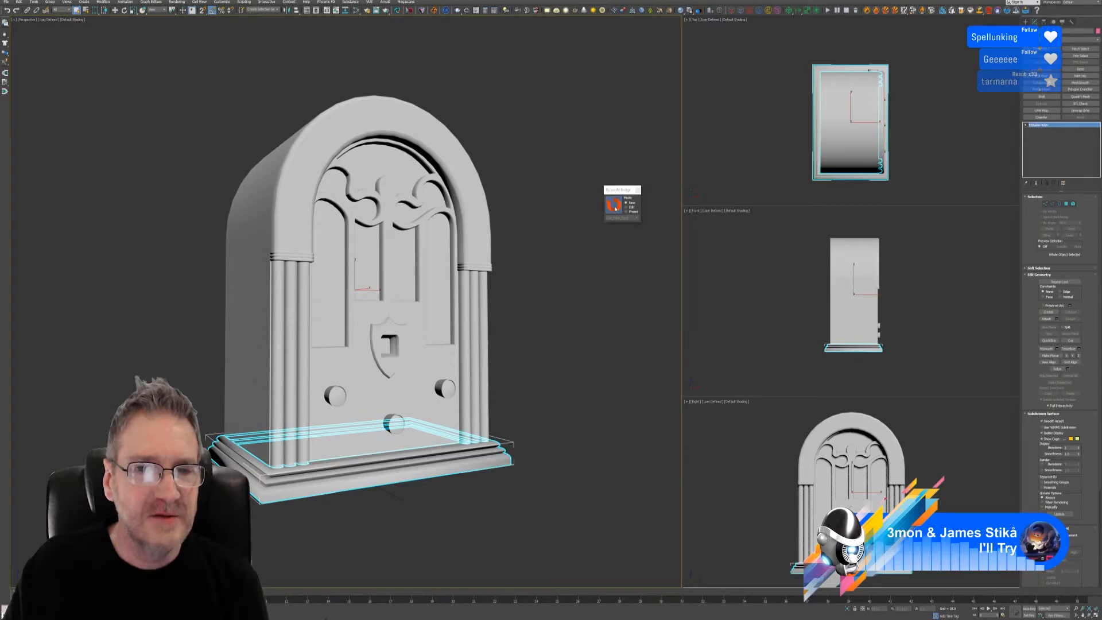
click(614, 206)
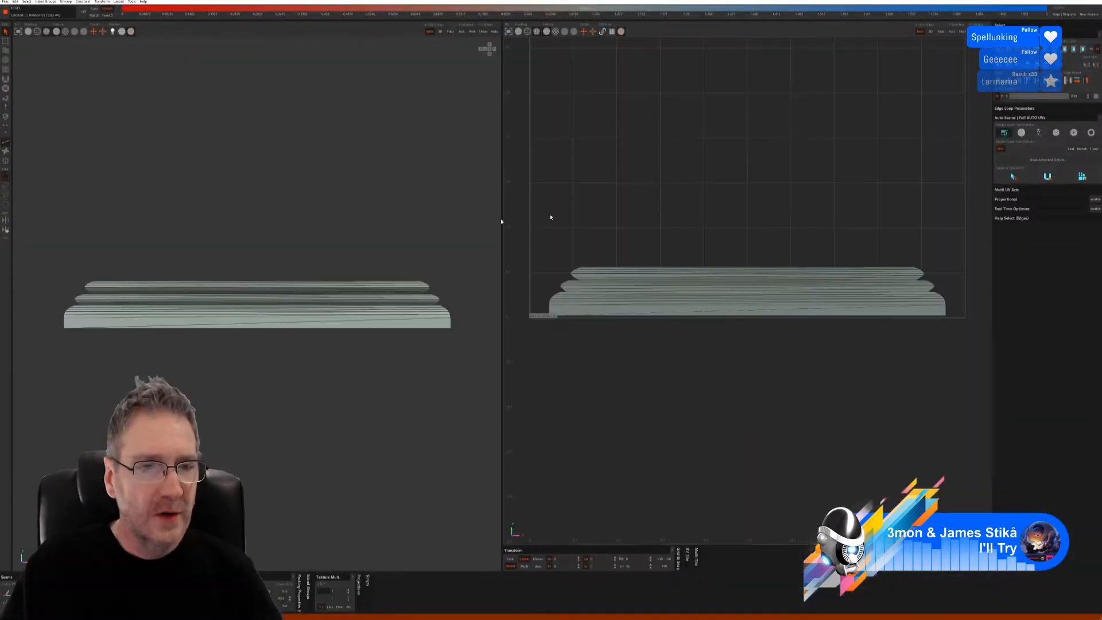
- Set the 3D view to show the base with checker texture shading and no wireframe
click(29, 31)
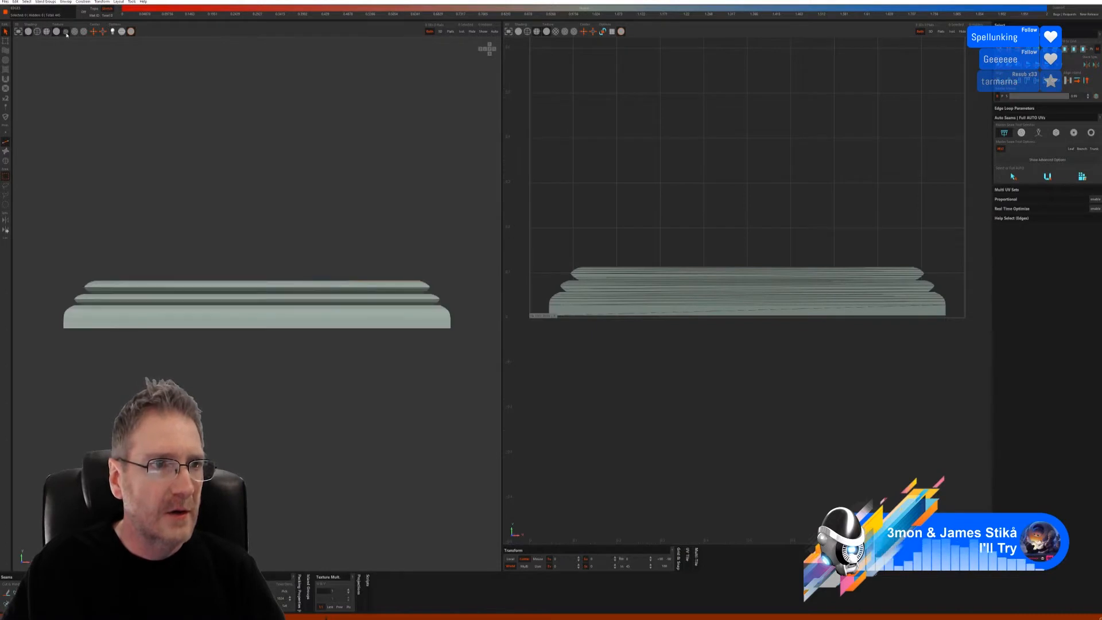
click(66, 32)
middle_drag(346, 221, 293, 223)
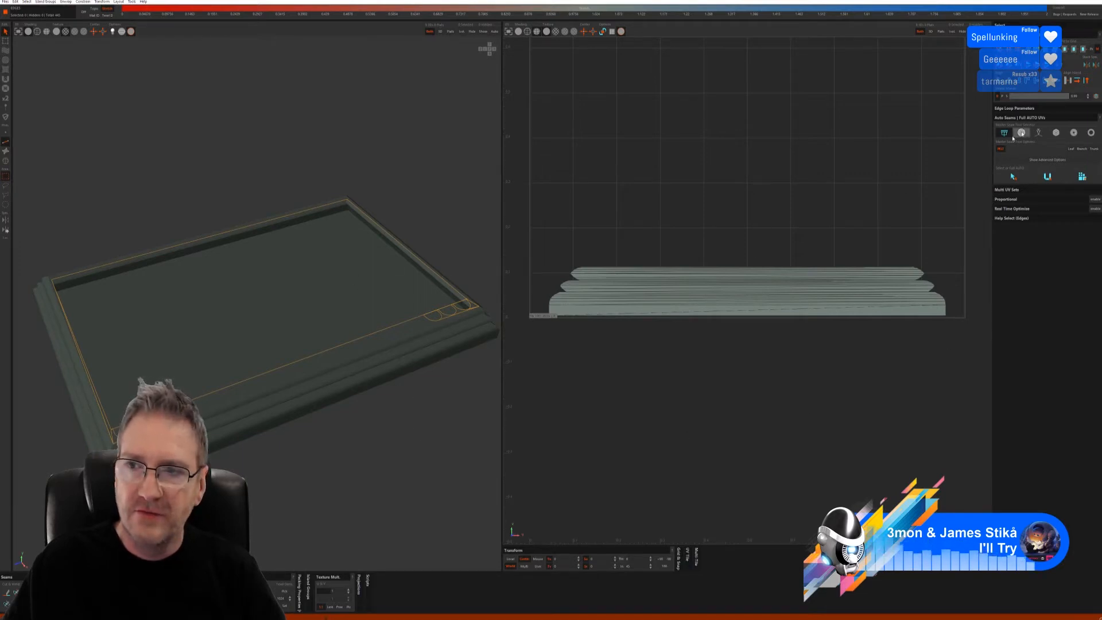
mouse_move(425, 408)
middle_down()
mouse_move(404, 418)
mouse_move(388, 344)
mouse_move(398, 384)
mouse_move(509, 384)
mouse_move(504, 406)
mouse_move(434, 416)
middle_up()
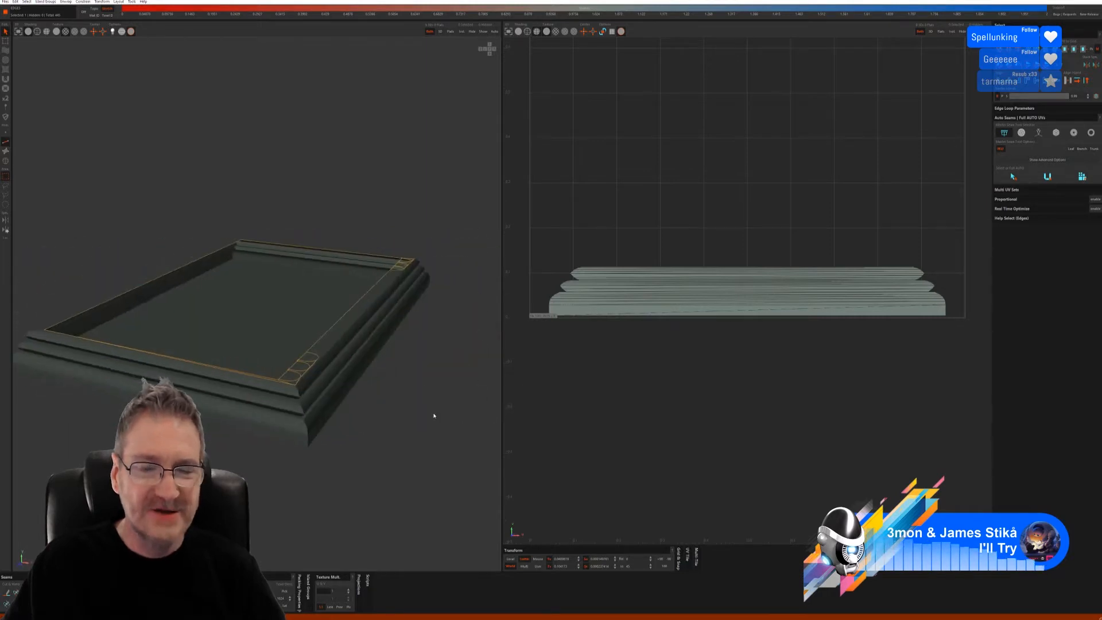
- Try unwrapping the base with the first and third auto-seam methods, undoing each attempt
click(1048, 177)
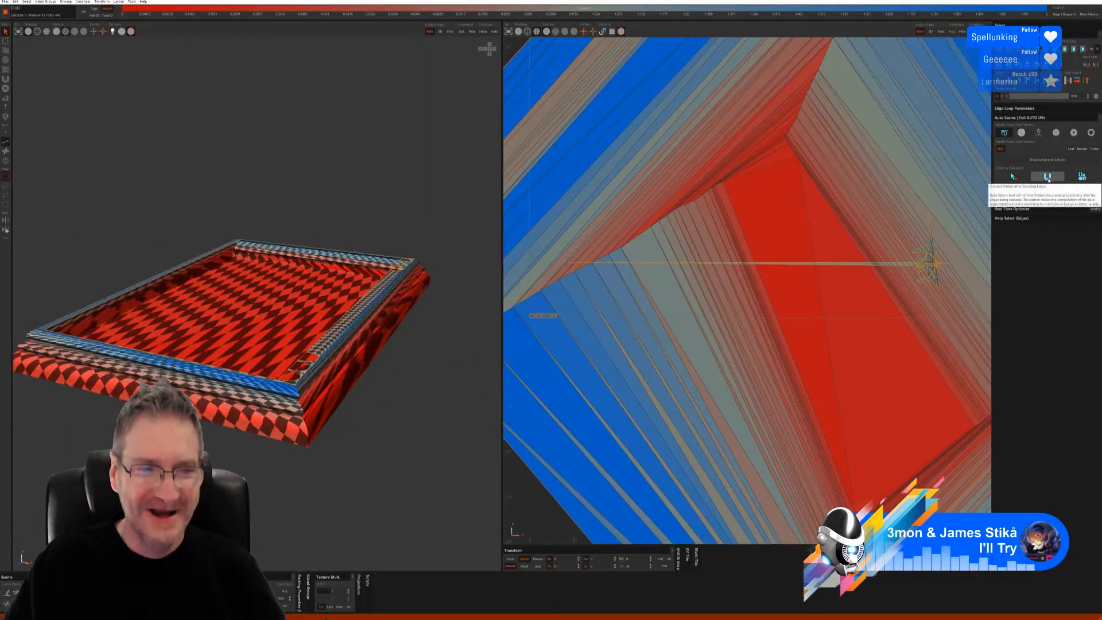
key(ctrl+z)
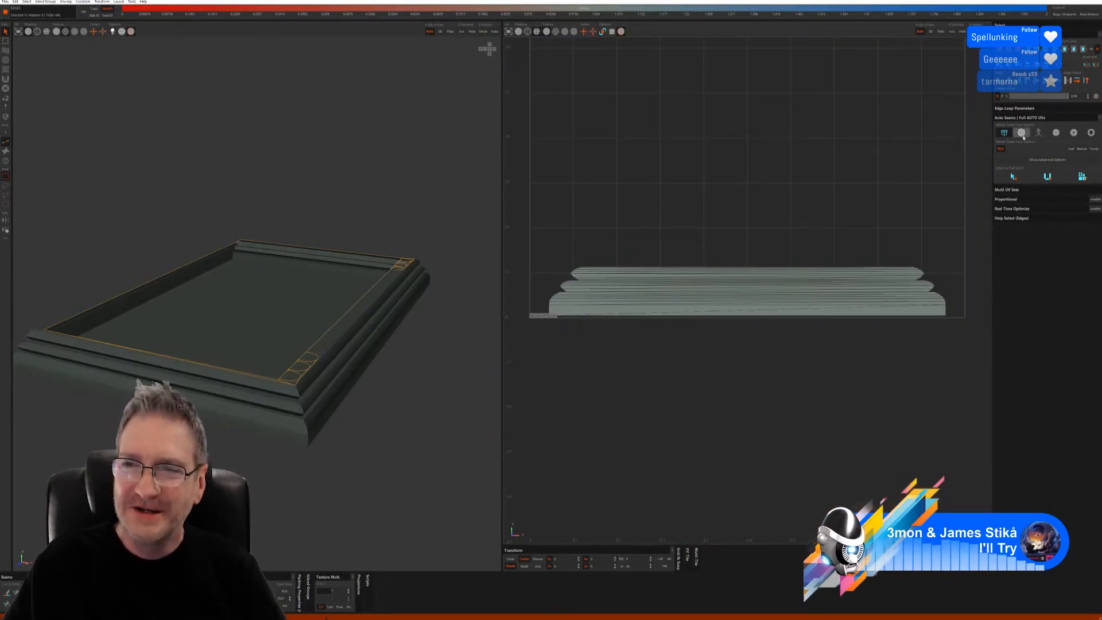
click(1010, 178)
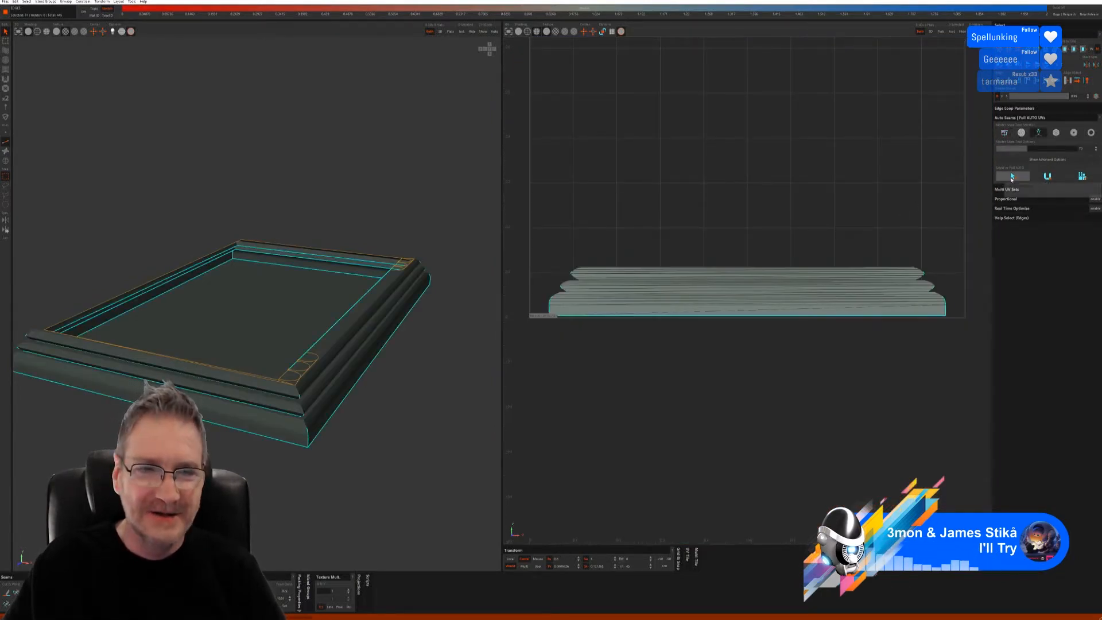
click(1051, 178)
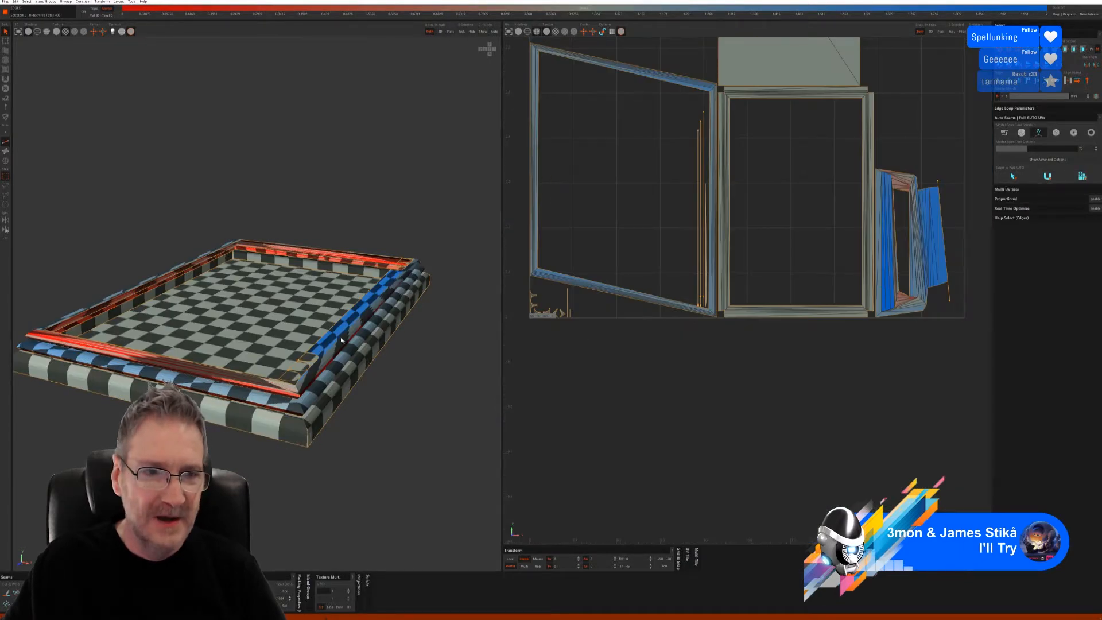
mouse_move(340, 340)
alt+mouse_down()
mouse_move(309, 390)
mouse_move(340, 352)
alt+mouse_up()
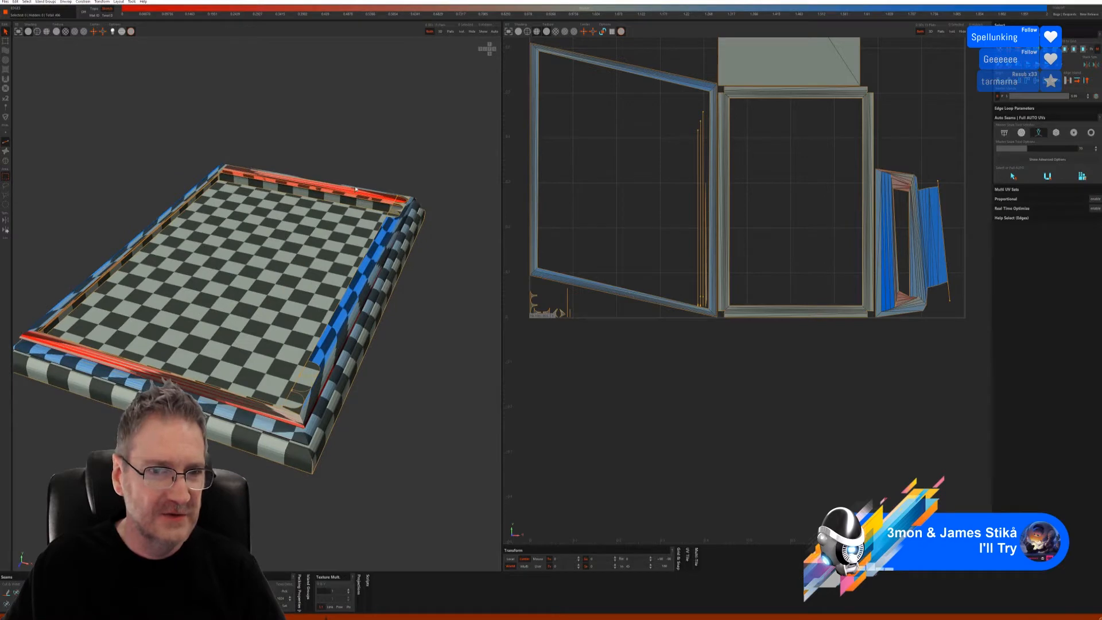
key(ctrl+z)
key(ctrl+z)
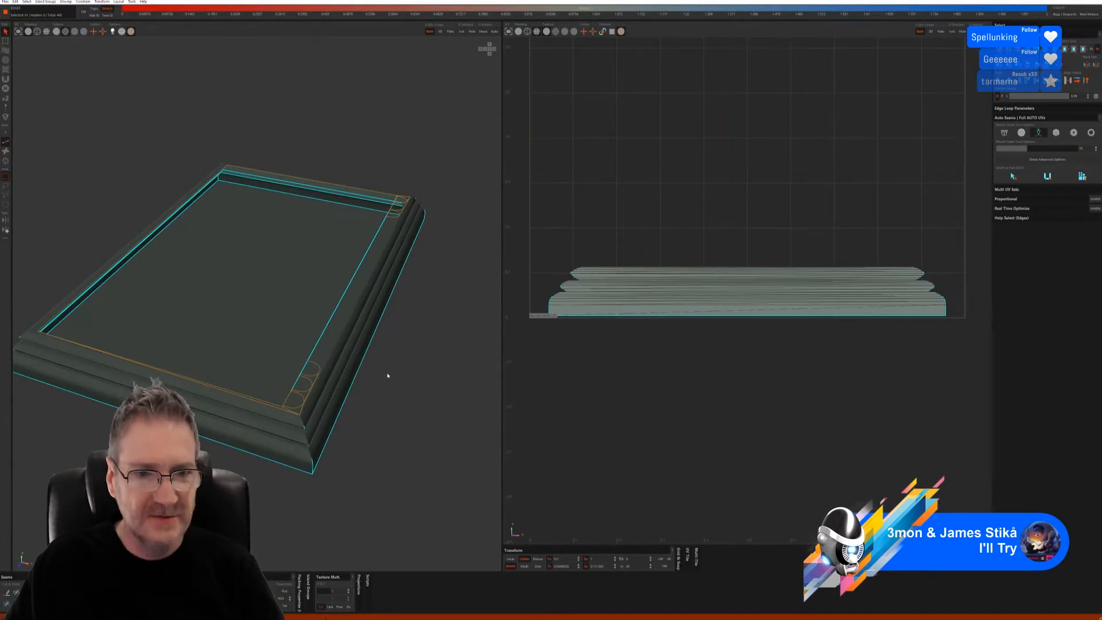
key(ctrl+z)
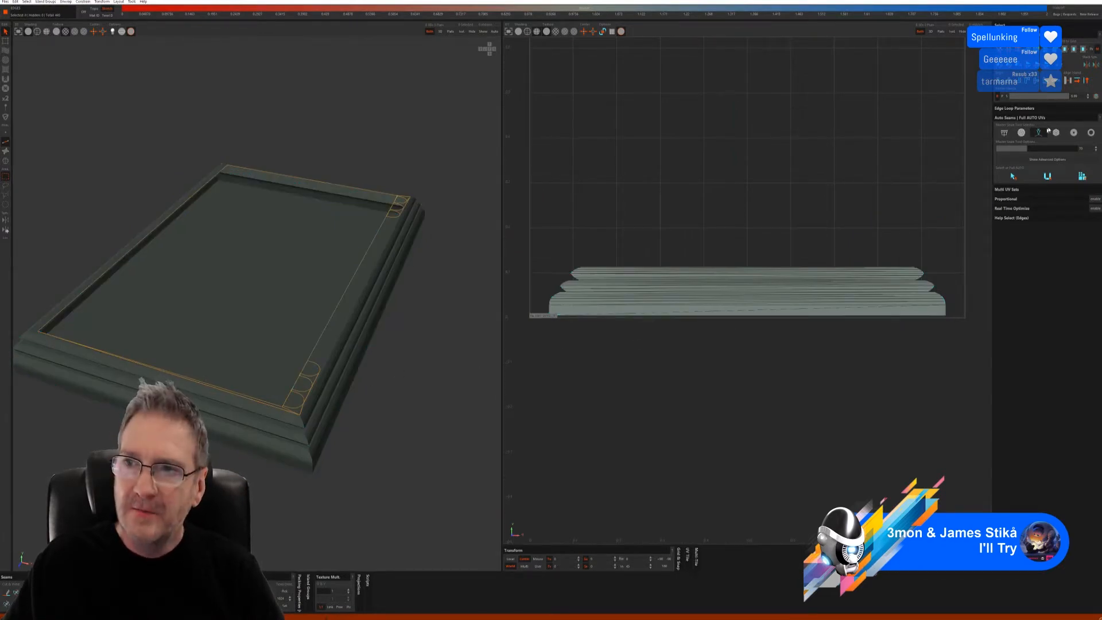
- Generate seams on the base with the fourth auto-seam method, then unfold and pack its UV islands
click(1056, 133)
click(1010, 194)
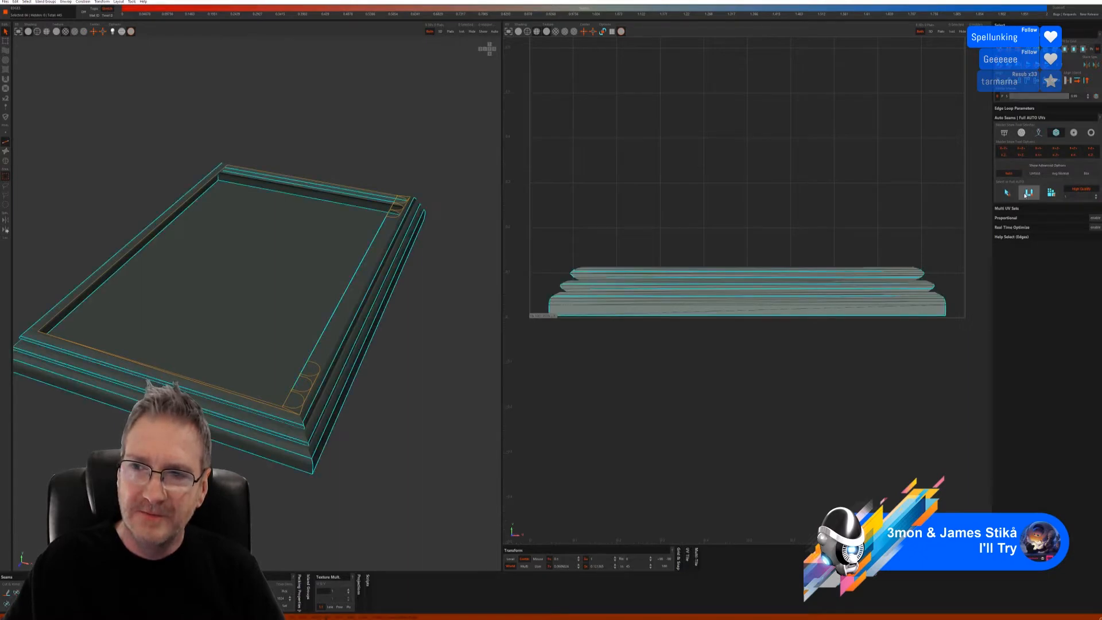
click(1031, 193)
click(1050, 193)
alt+drag(195, 368, 240, 257)
scroll(361, 320, down, 4)
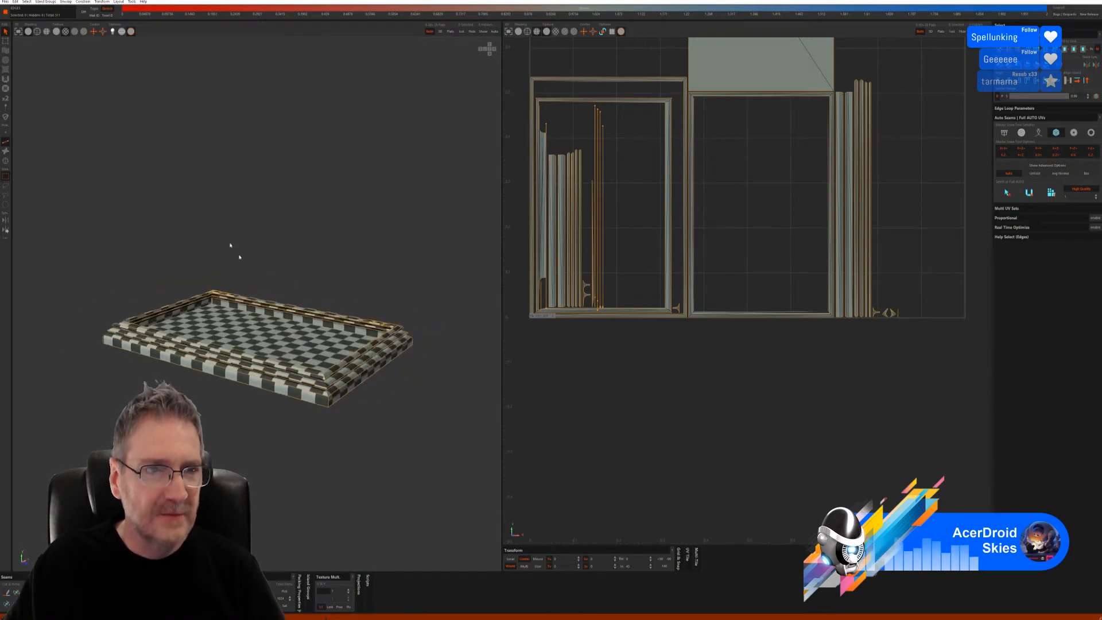
- Save the base's UVs and return to the radio model in 3ds Max
click(5, 2)
click(25, 38)
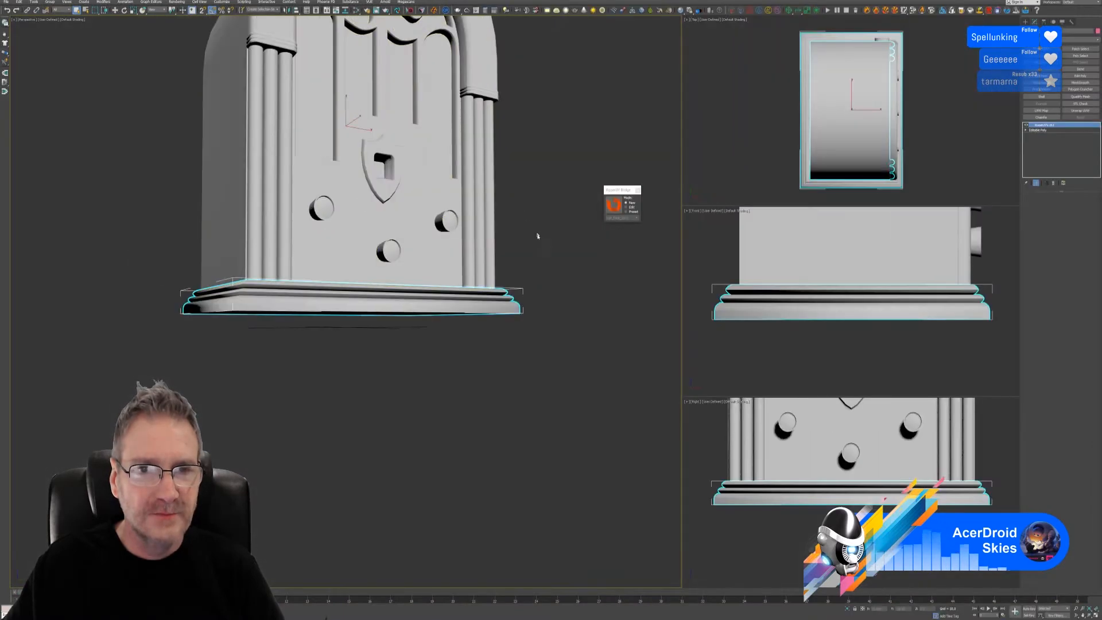
alt+middle_drag(537, 235, 552, 355)
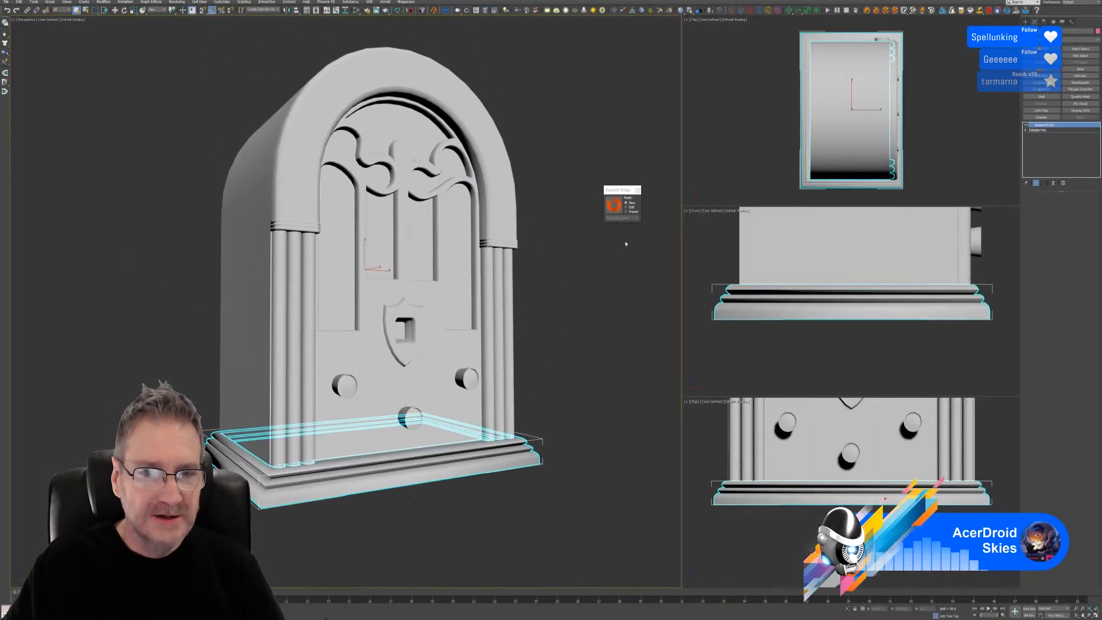
- Convert the radio's front columns to Editable Poly and send them to RizomUV
click(279, 460)
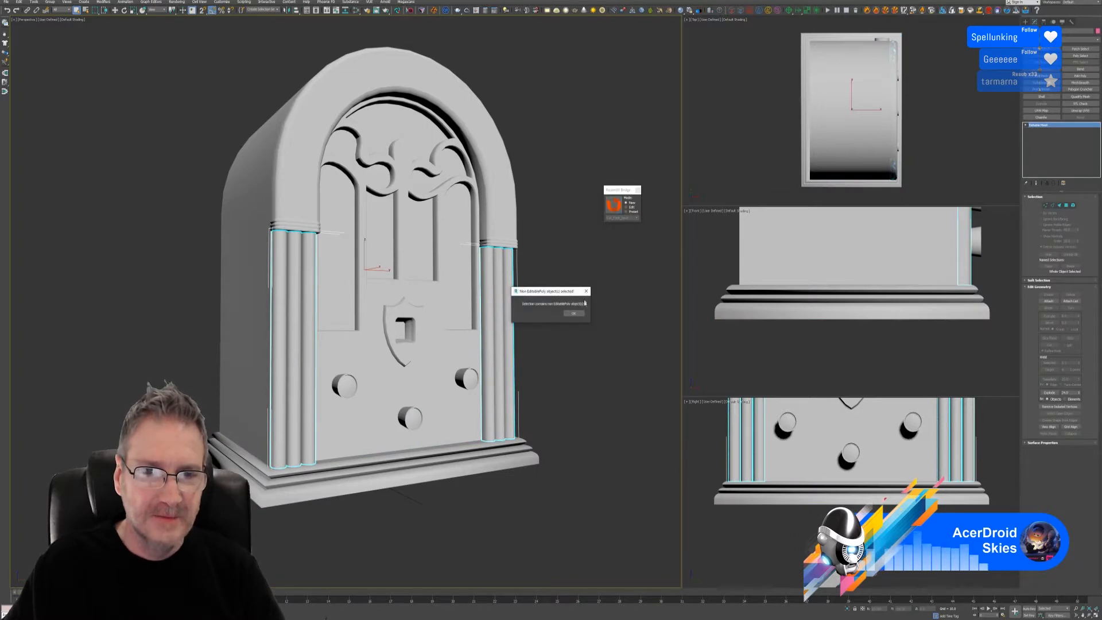
click(574, 314)
right_click(1068, 125)
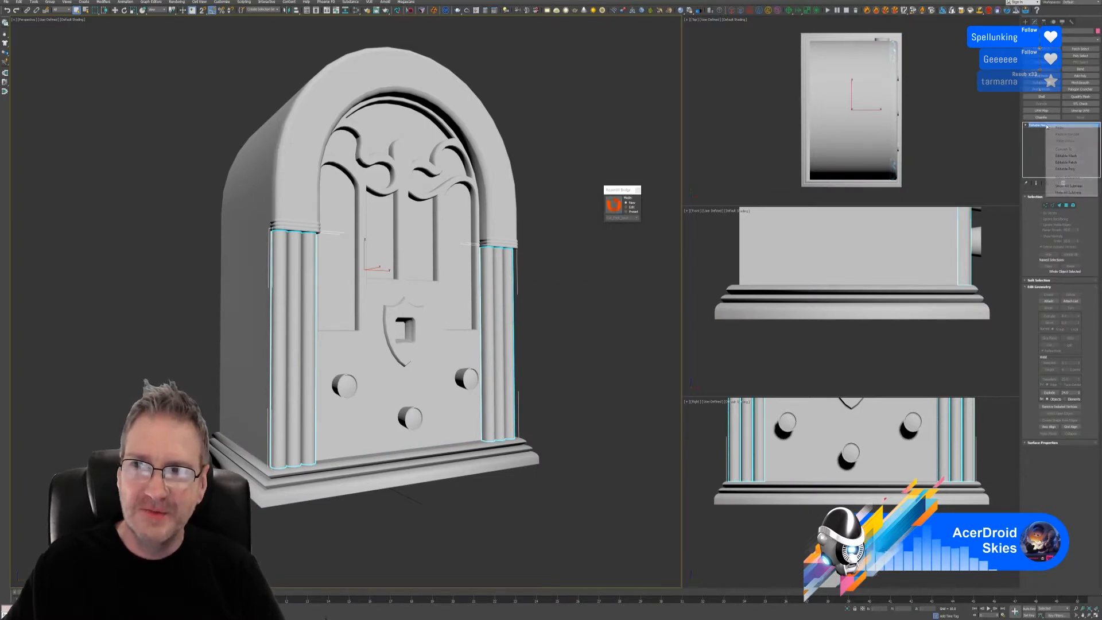
click(1071, 170)
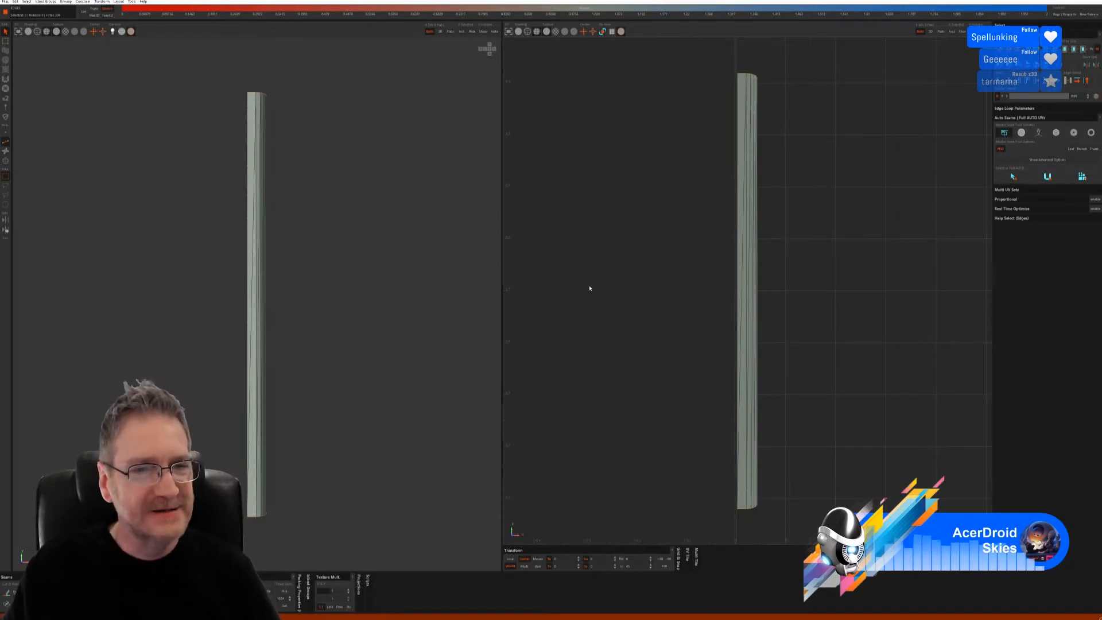
- Display the columns in the 3D view with checker texture shading and no wireframe
alt+drag(319, 326, 344, 325)
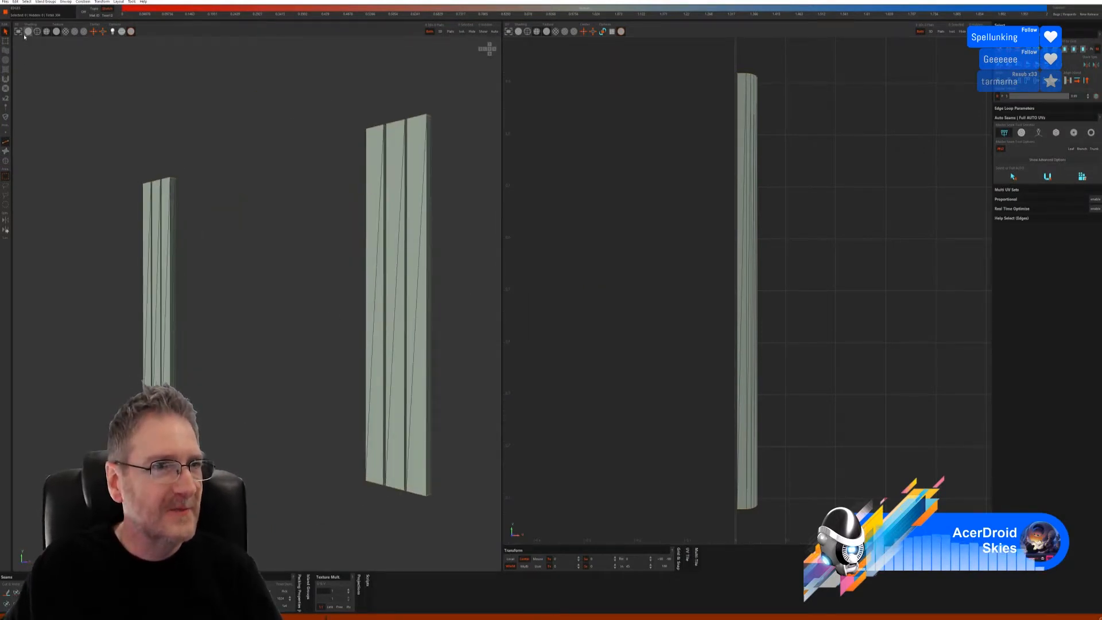
click(47, 31)
click(65, 32)
mouse_move(216, 204)
alt+mouse_down()
mouse_move(270, 229)
mouse_move(145, 229)
mouse_move(219, 241)
mouse_move(172, 251)
mouse_move(201, 246)
alt+mouse_up()
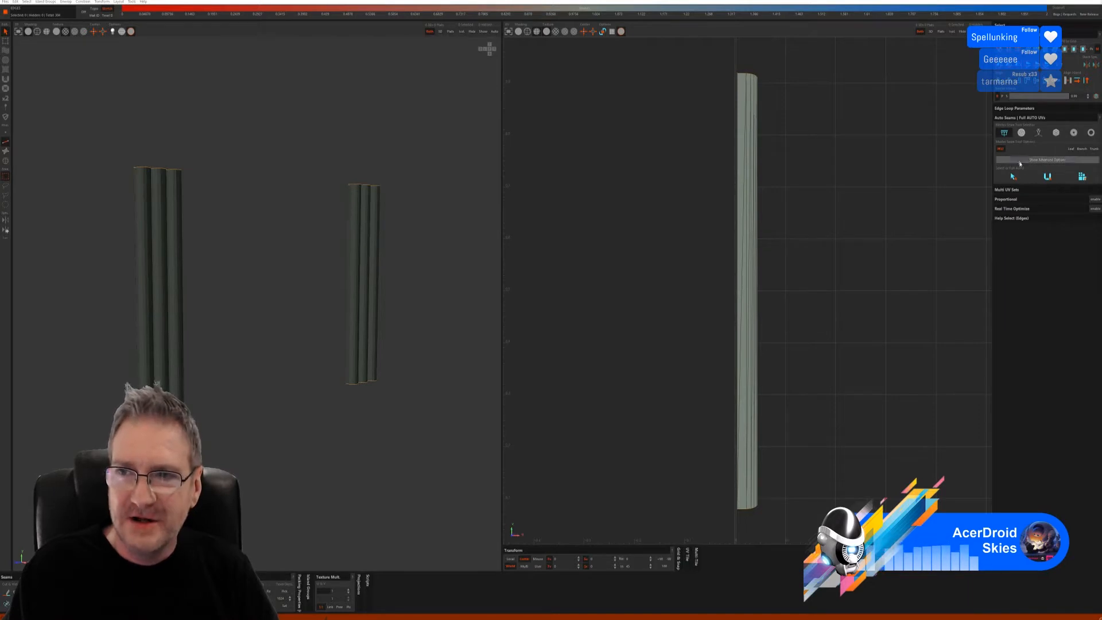
- Try selecting seams on the columns with the first and second auto-seam methods, then clear the selection
click(1013, 178)
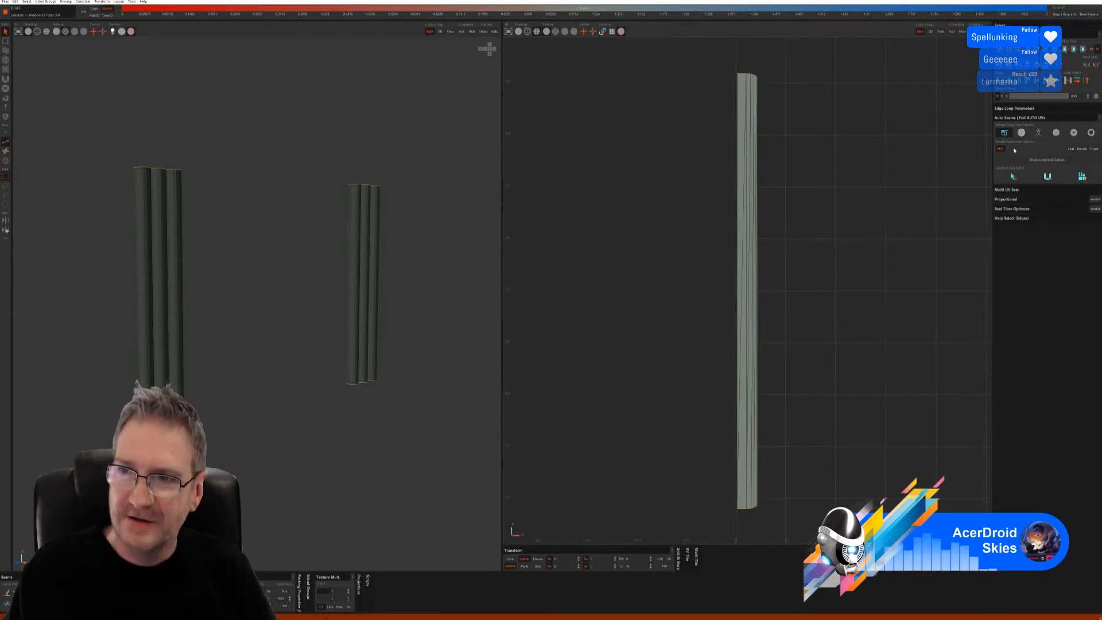
click(1022, 133)
click(1012, 184)
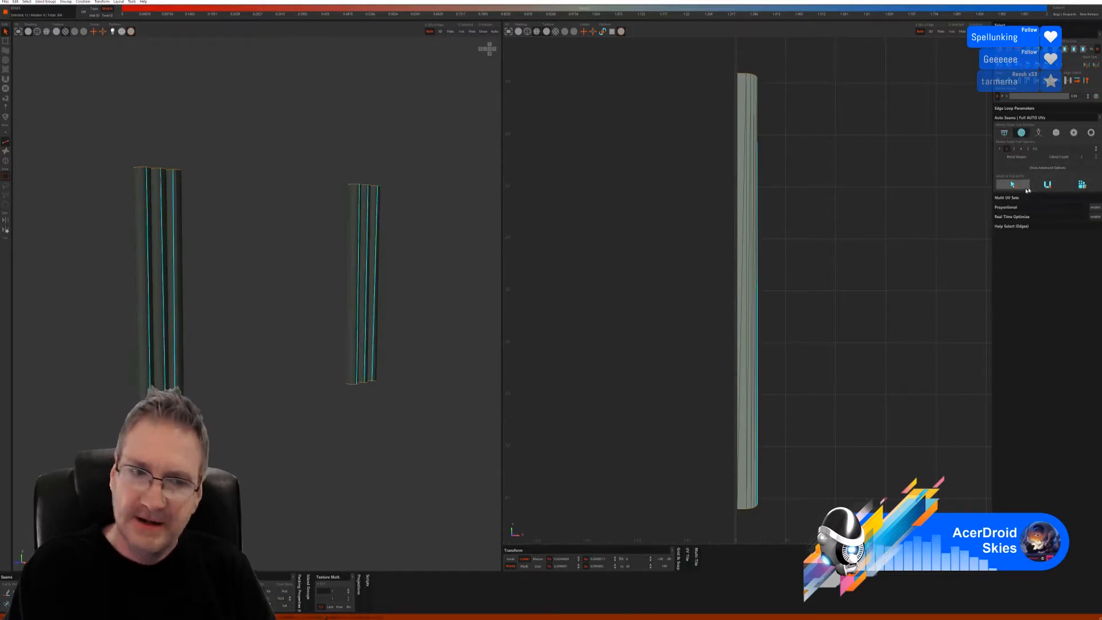
mouse_move(240, 321)
alt+mouse_down()
mouse_move(368, 336)
mouse_move(226, 322)
mouse_move(248, 328)
alt+mouse_up()
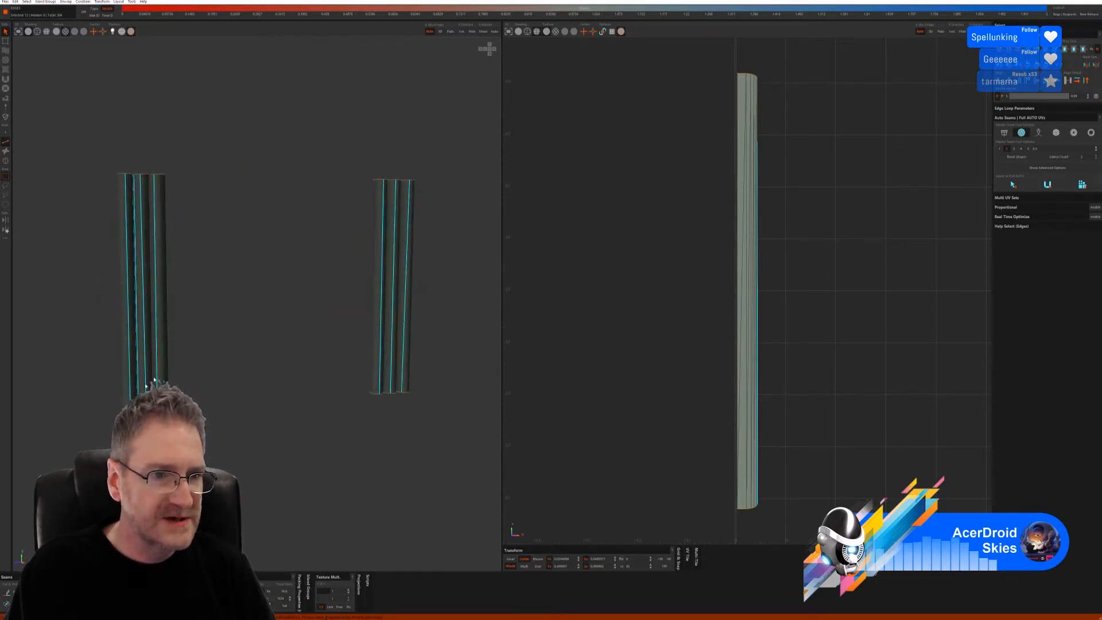
click(242, 359)
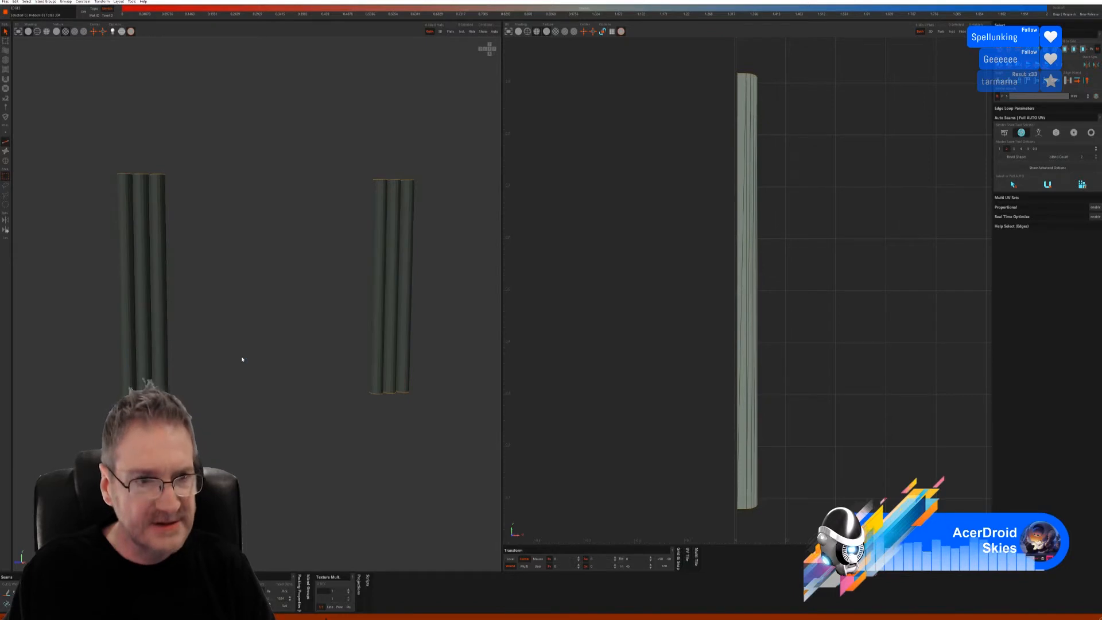
- Generate lengthwise seams on the columns with the third auto-seam method, then unfold and pack their UV islands
click(1037, 133)
click(1012, 177)
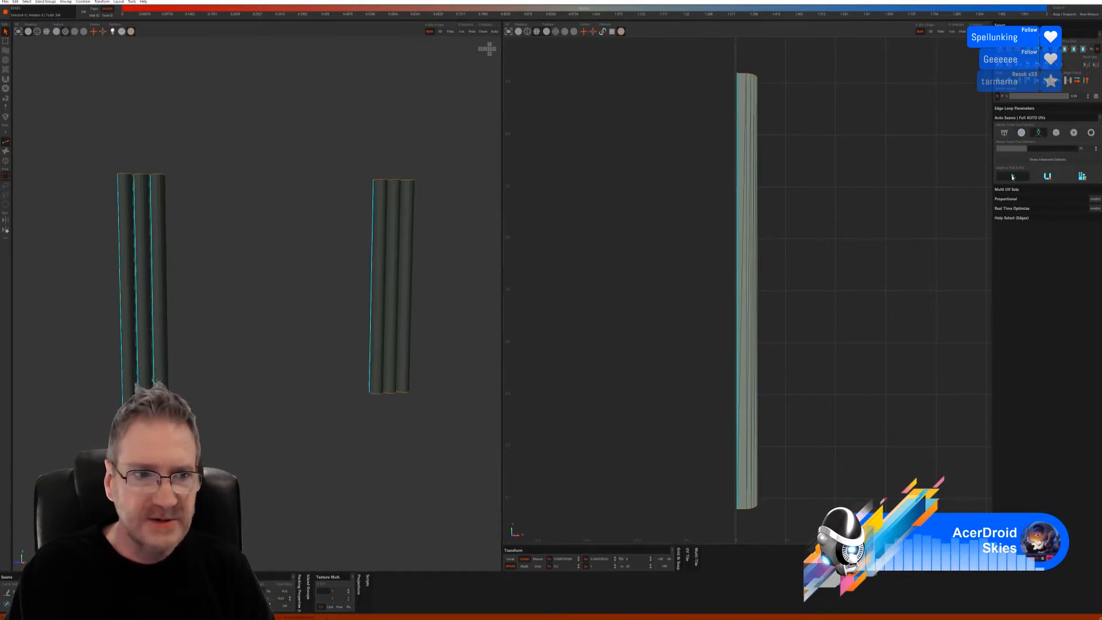
mouse_move(201, 295)
alt+mouse_down()
mouse_move(187, 298)
mouse_move(197, 285)
mouse_move(213, 297)
mouse_move(192, 300)
mouse_move(322, 293)
alt+mouse_up()
click(1047, 176)
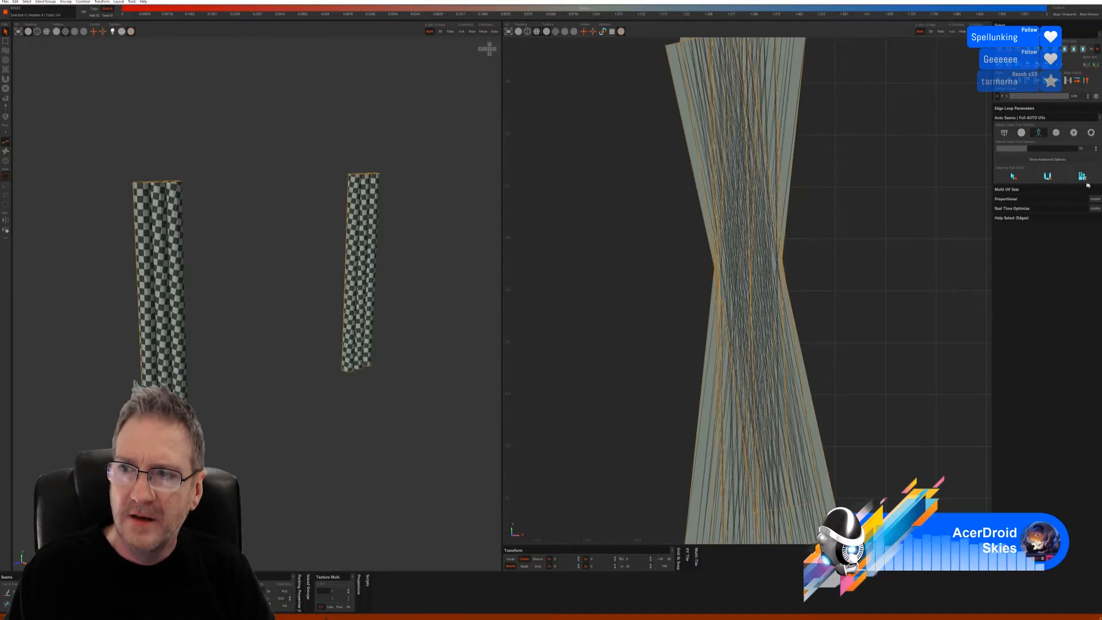
click(1081, 176)
alt+drag(298, 312, 229, 325)
scroll(392, 226, up, 5)
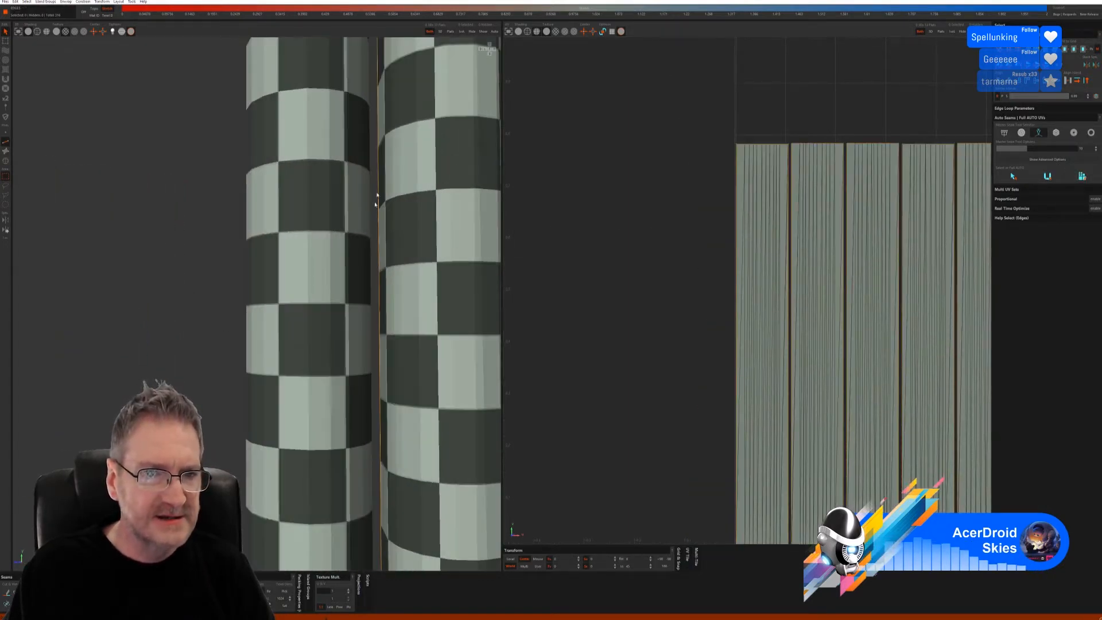
scroll(226, 345, down, 10)
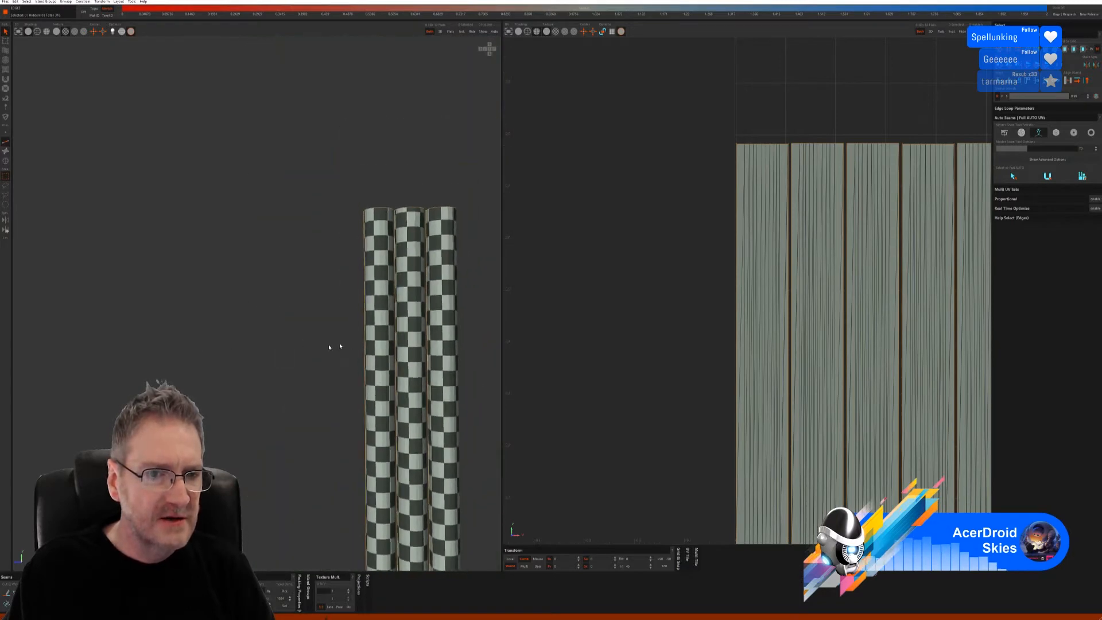
alt+drag(228, 288, 270, 293)
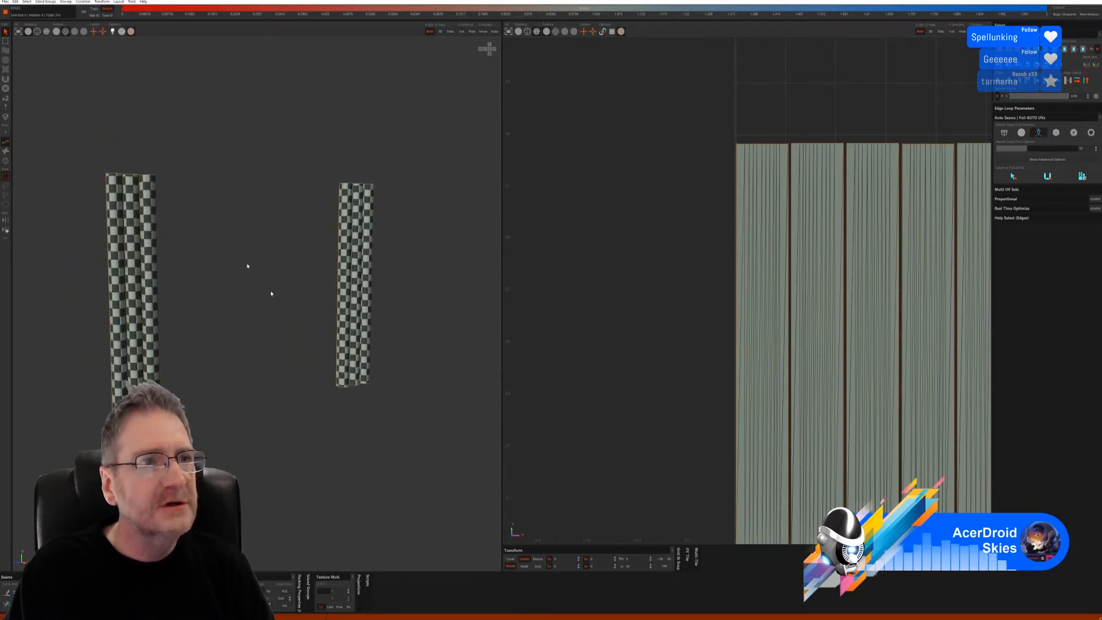
- Save the columns' UVs and return to the radio model in 3ds Max
click(7, 3)
click(19, 38)
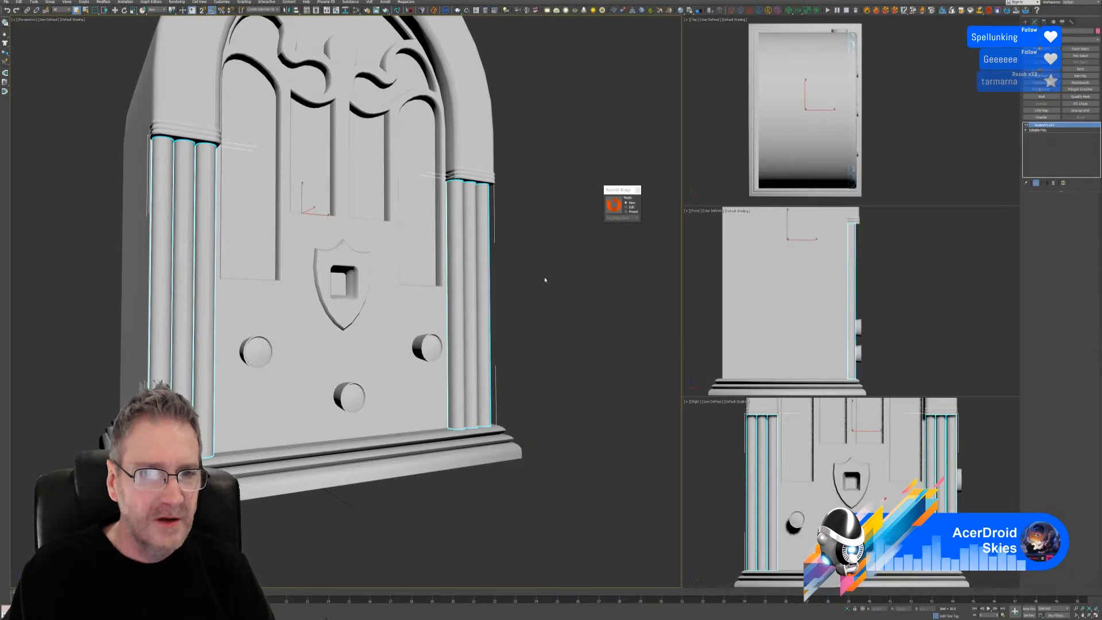
middle_drag(544, 279, 553, 319)
- Select the three radio knobs, convert them to Editable Poly and send them to RizomUV
click(364, 440)
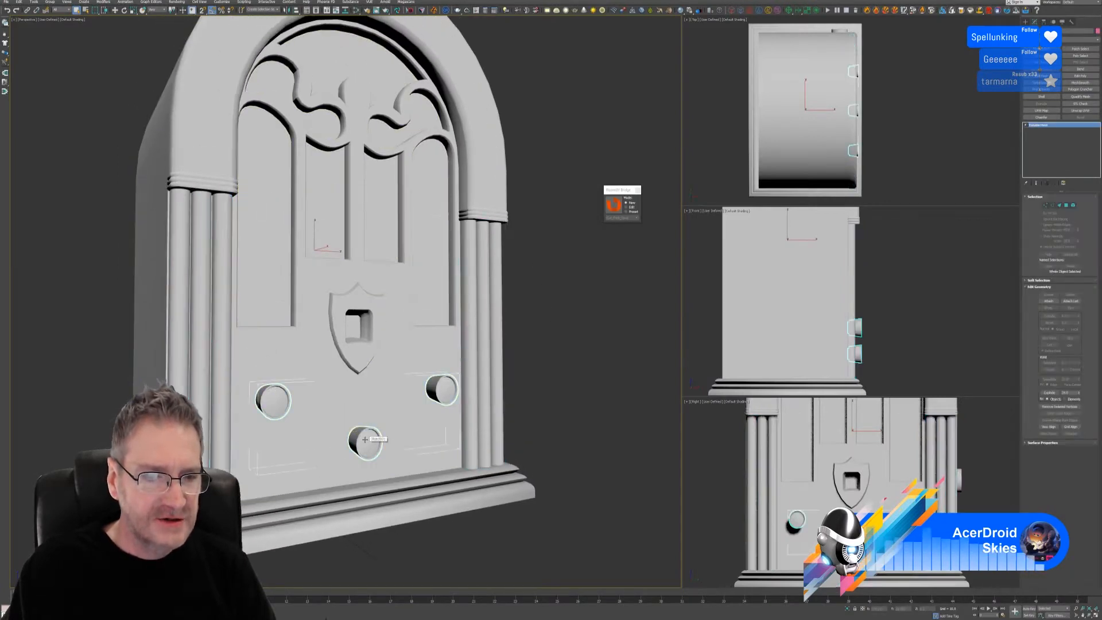
click(613, 206)
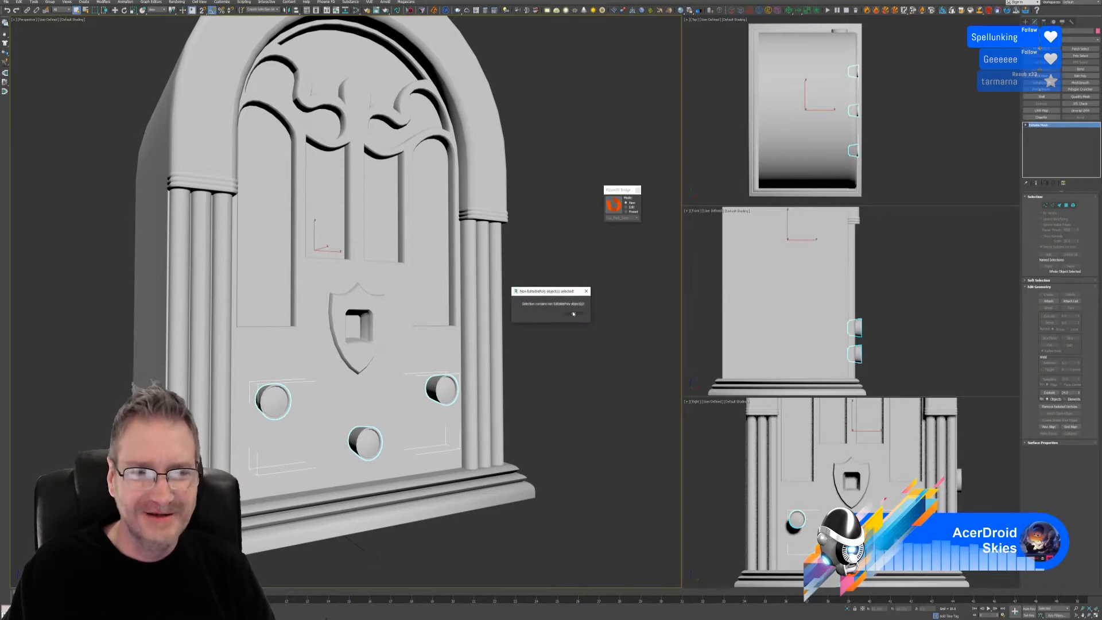
right_click(1043, 128)
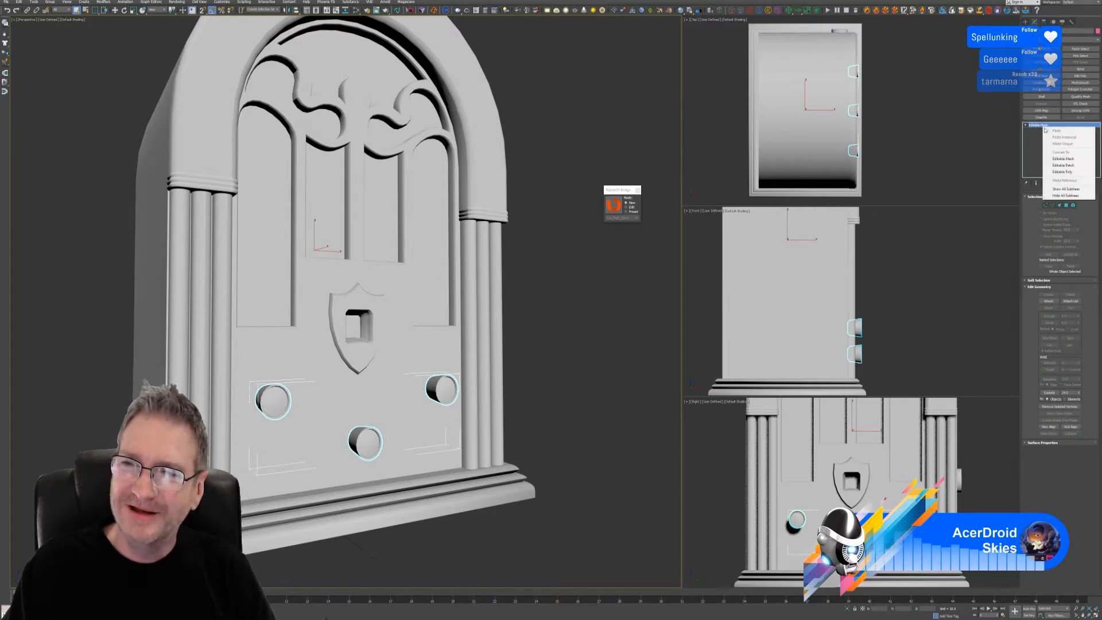
click(1071, 173)
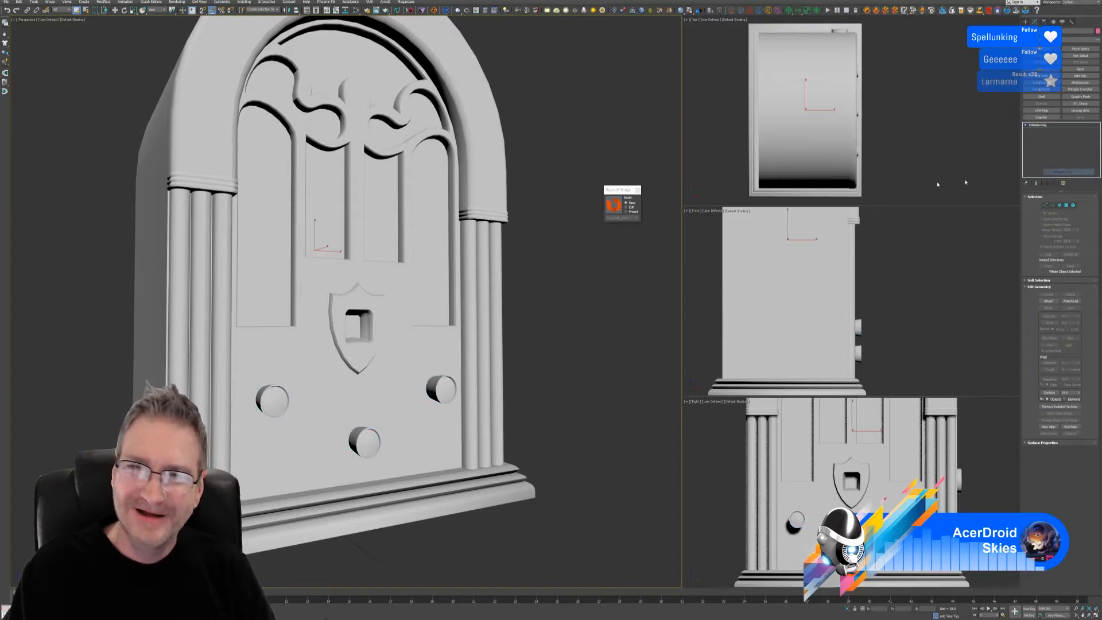
click(613, 207)
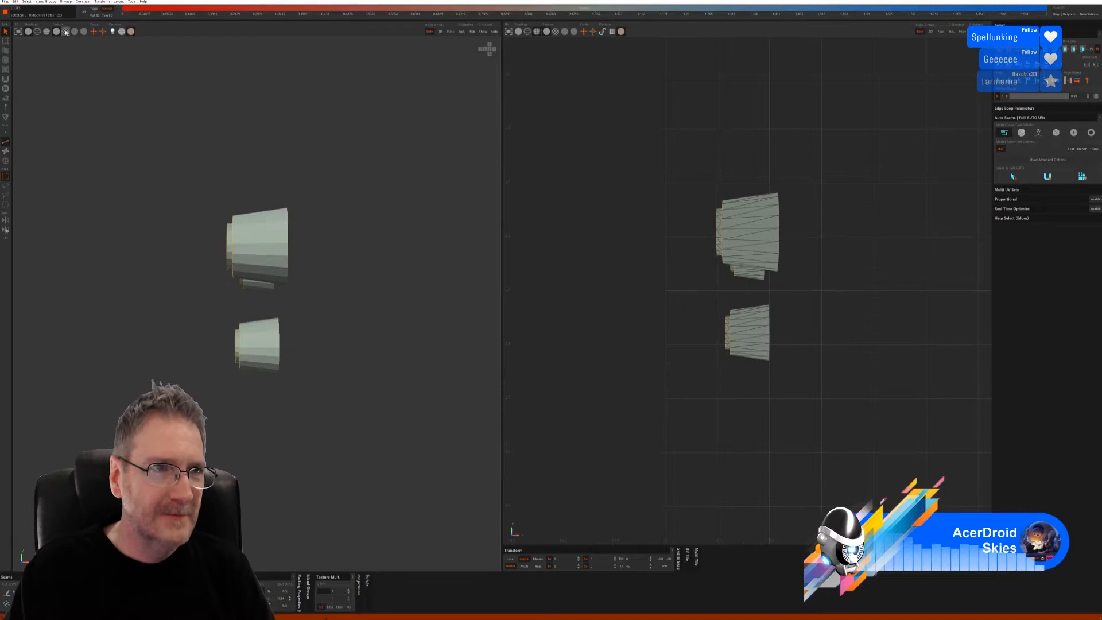
- Display the knobs in the 3D view with checker texture shading
click(65, 32)
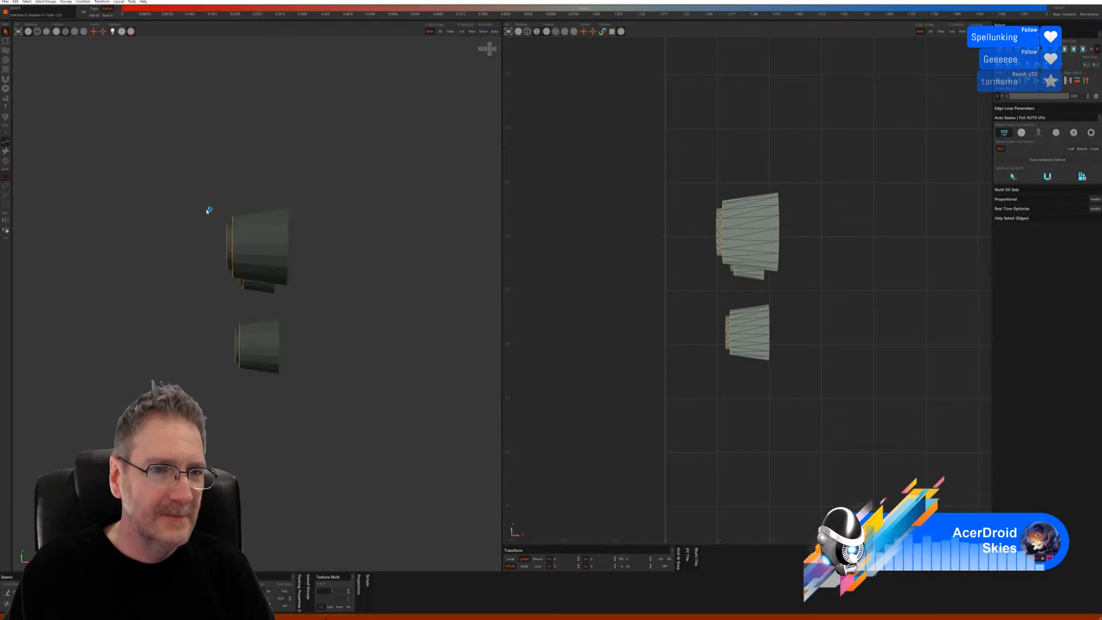
alt+drag(208, 212, 216, 241)
alt+right_drag(217, 241, 118, 264)
alt+middle_drag(249, 244, 178, 261)
alt+right_drag(241, 266, 277, 264)
alt+drag(277, 264, 300, 266)
alt+middle_drag(300, 265, 322, 268)
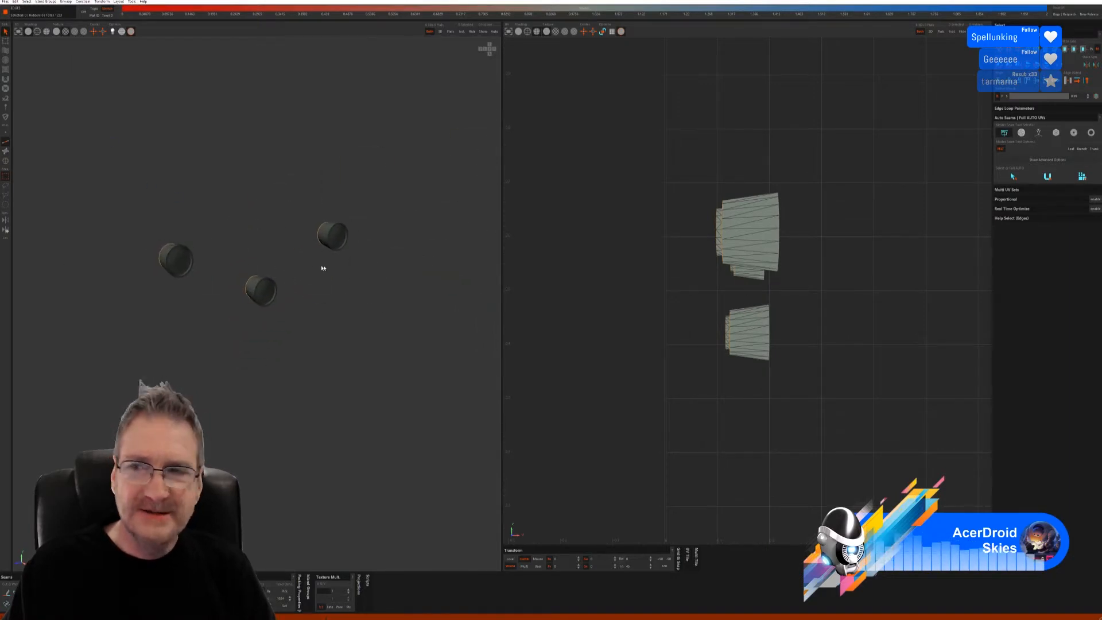
- Try unwrapping and packing the knobs with the third auto-seam method, then undo that unwrap
click(1038, 132)
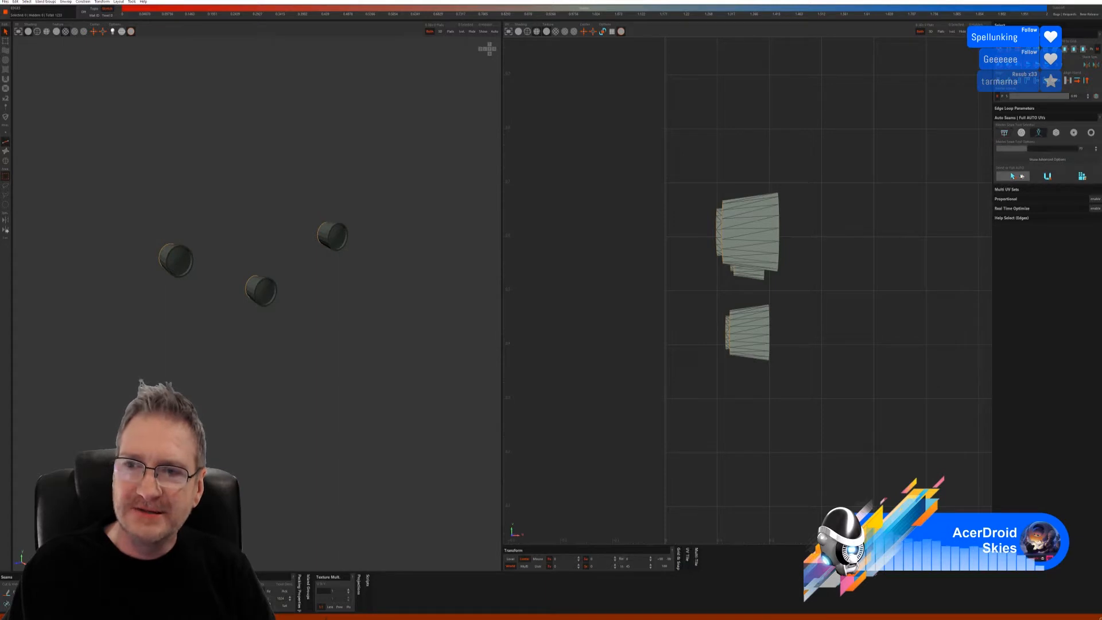
click(1013, 176)
click(1082, 176)
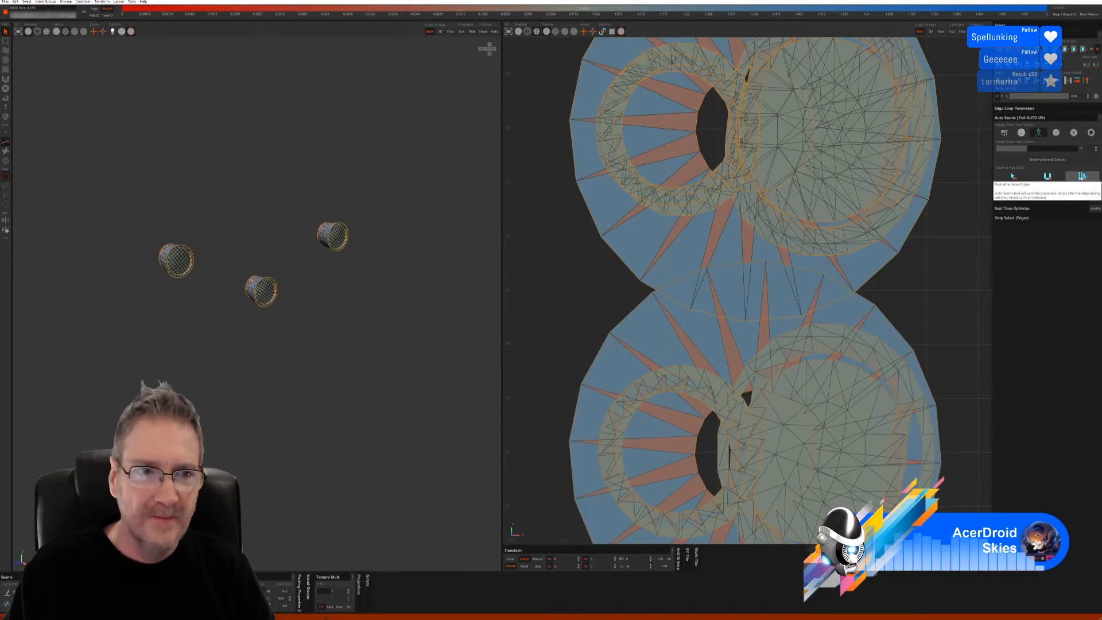
alt+drag(212, 284, 143, 281)
scroll(177, 299, up, 1)
scroll(209, 294, up, 2)
scroll(341, 281, down, 4)
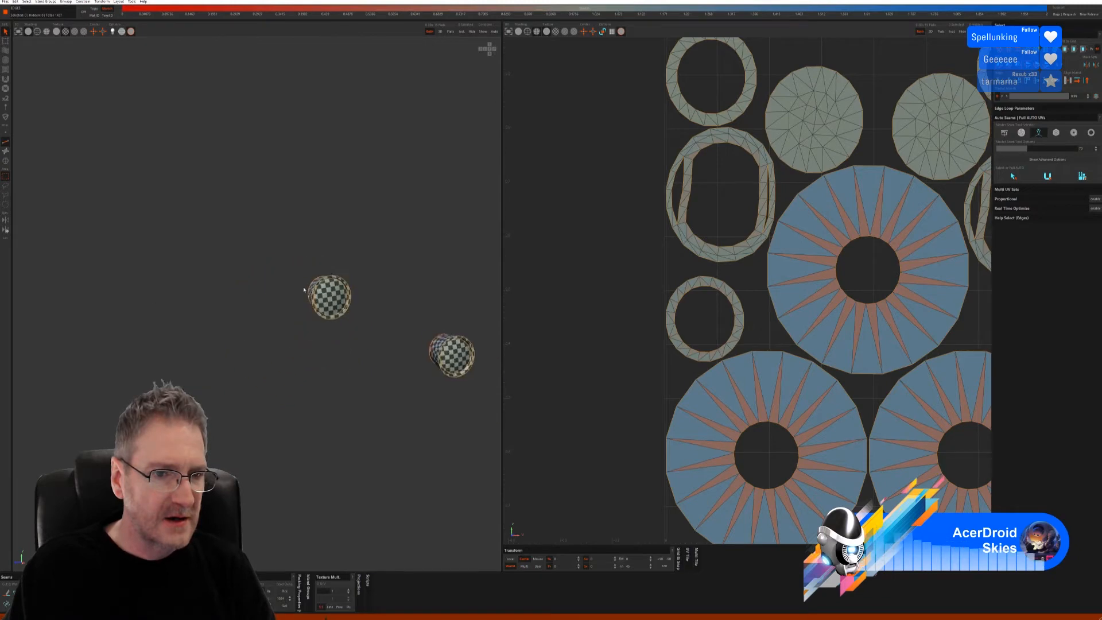
alt+middle_drag(380, 304, 216, 276)
key(ctrl+z)
key(ctrl+z)
key(ctrl+z)
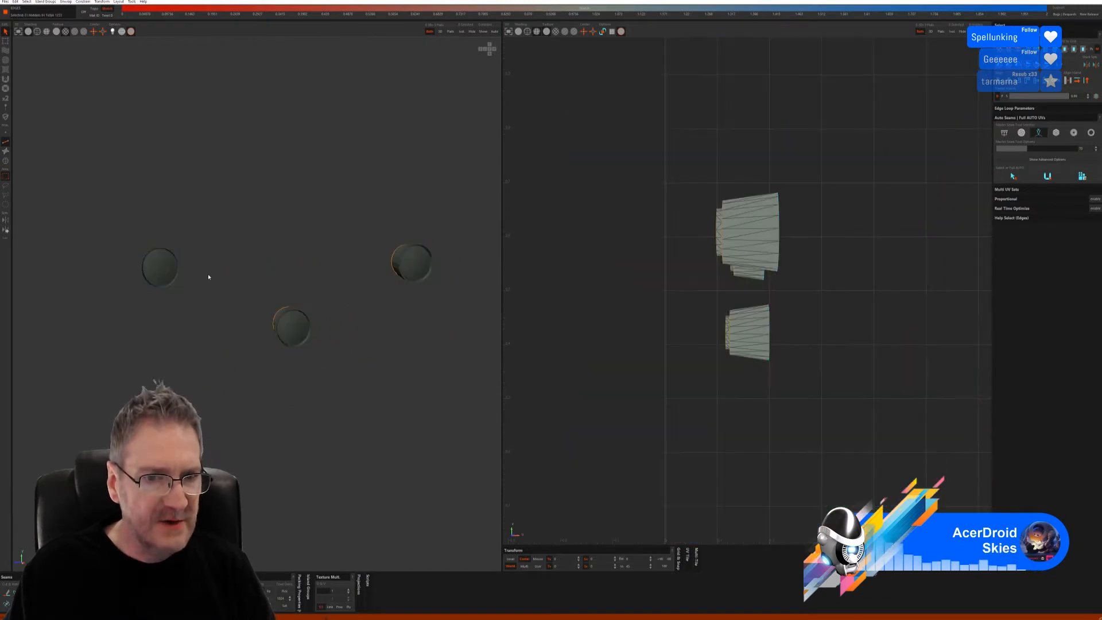
- Generate seams on the knobs with the fourth auto-seam method, then unfold and pack their UV islands
click(1056, 133)
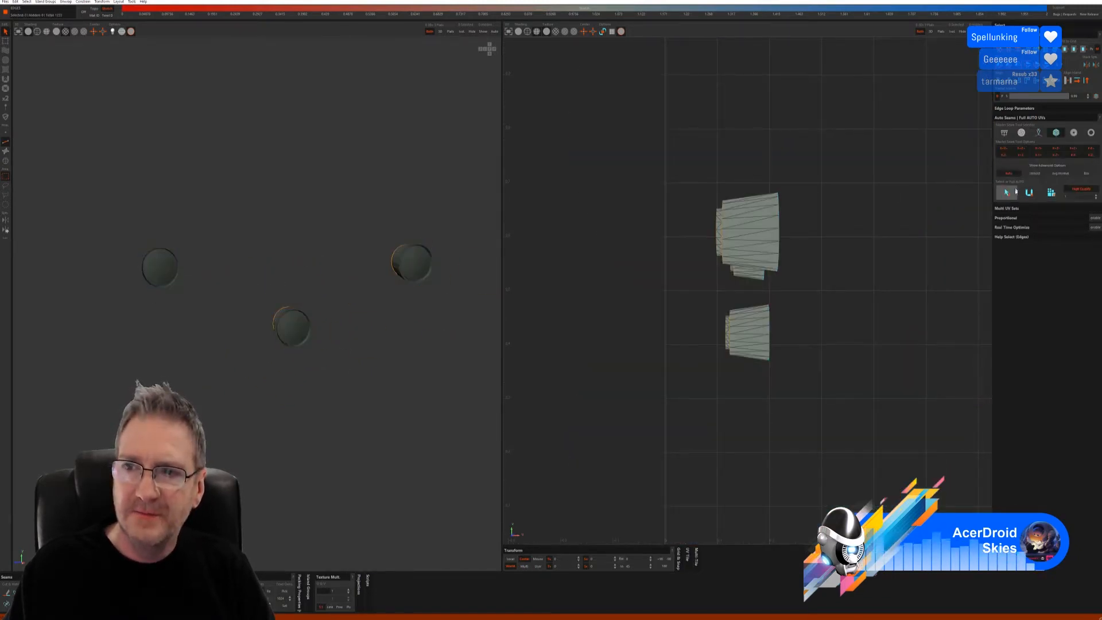
click(1008, 193)
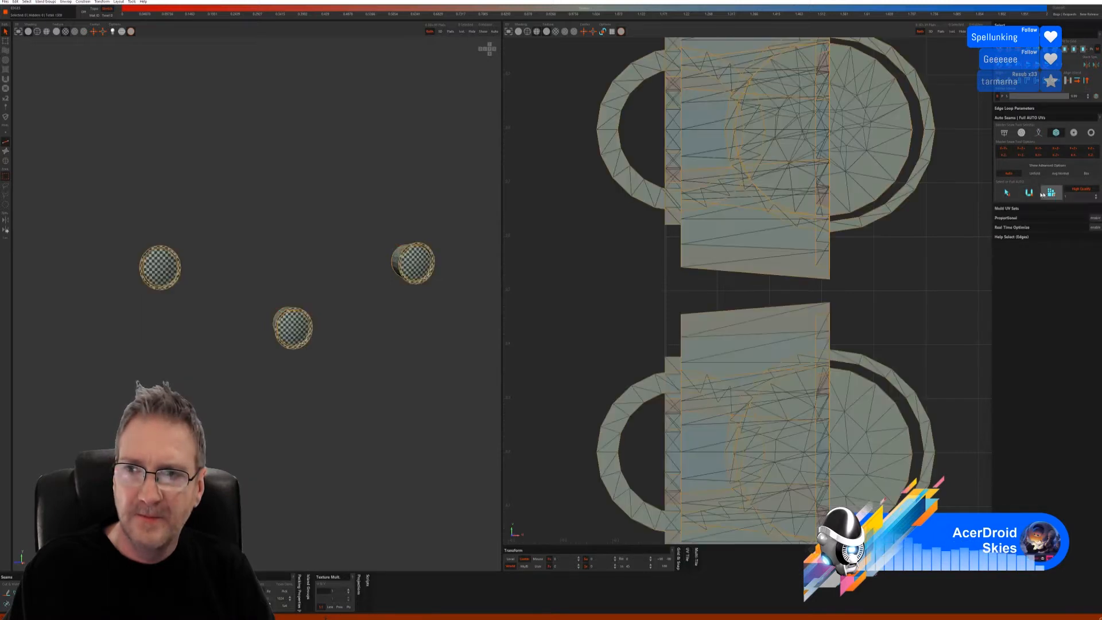
click(1051, 193)
alt+drag(270, 283, 310, 275)
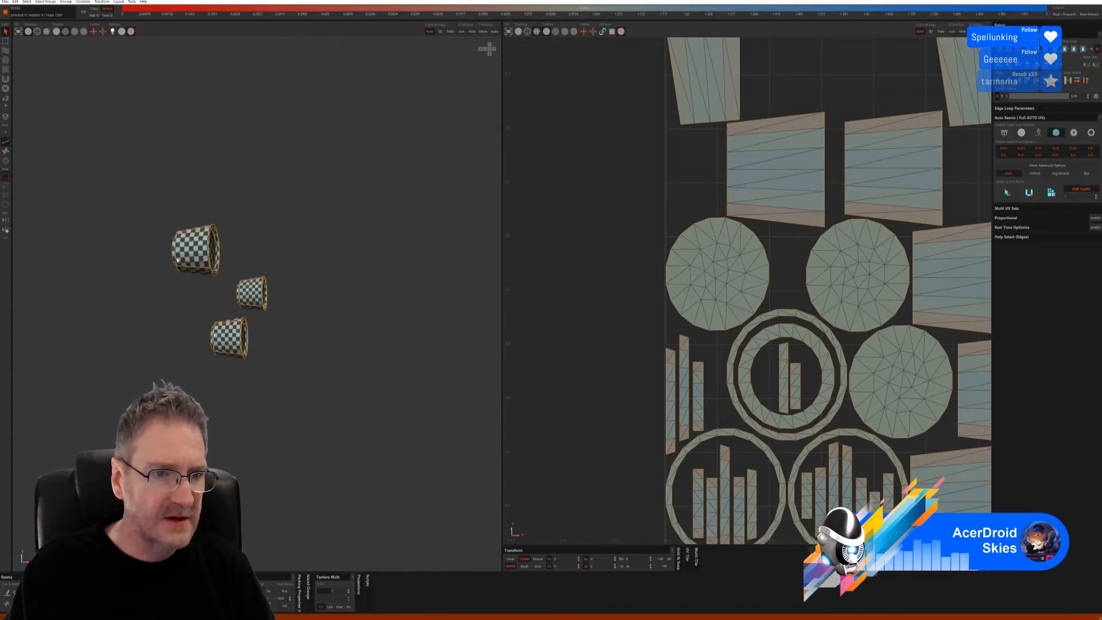
scroll(208, 251, up, 5)
alt+drag(208, 251, 216, 276)
alt+middle_drag(215, 277, 251, 363)
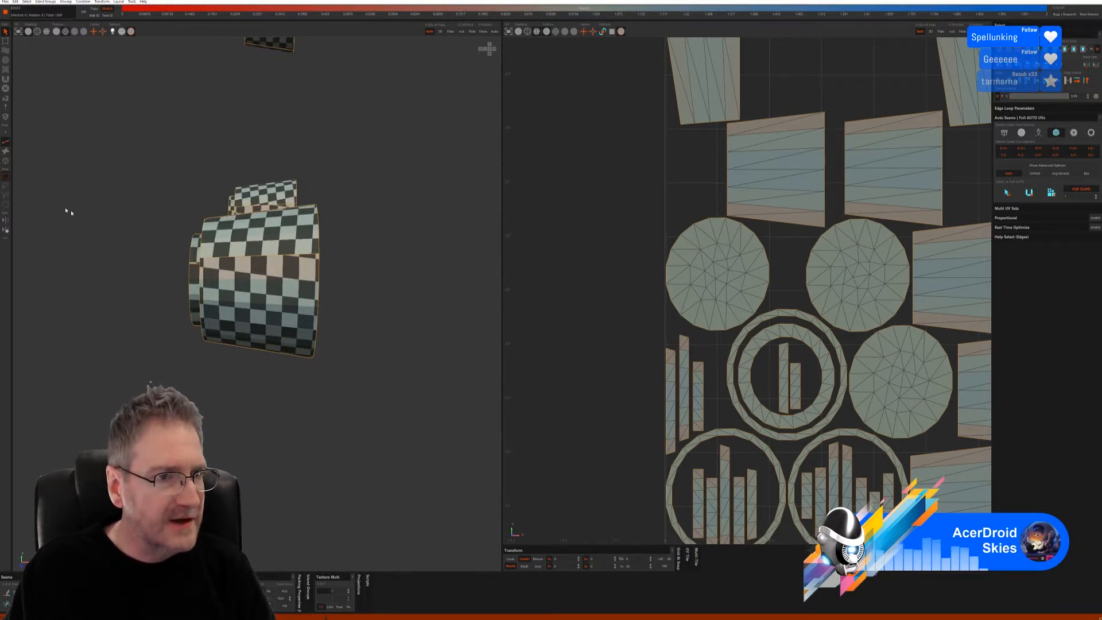
- Weld three of the lengthwise seams around the side of the first knob, leaving a single cut
click(245, 258)
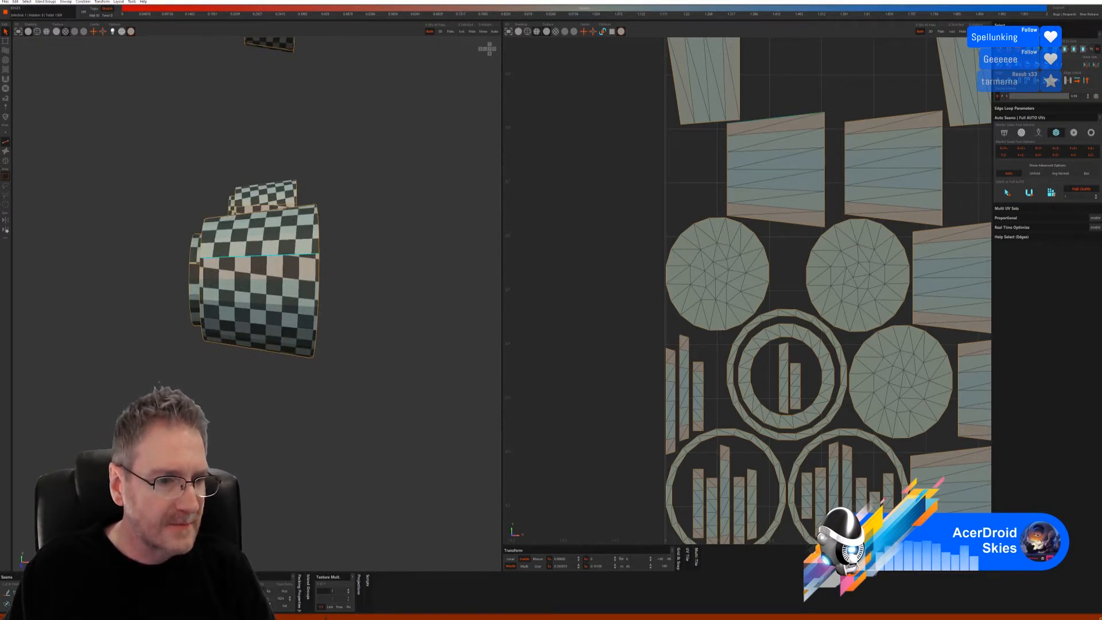
key(w)
alt+drag(249, 453, 251, 381)
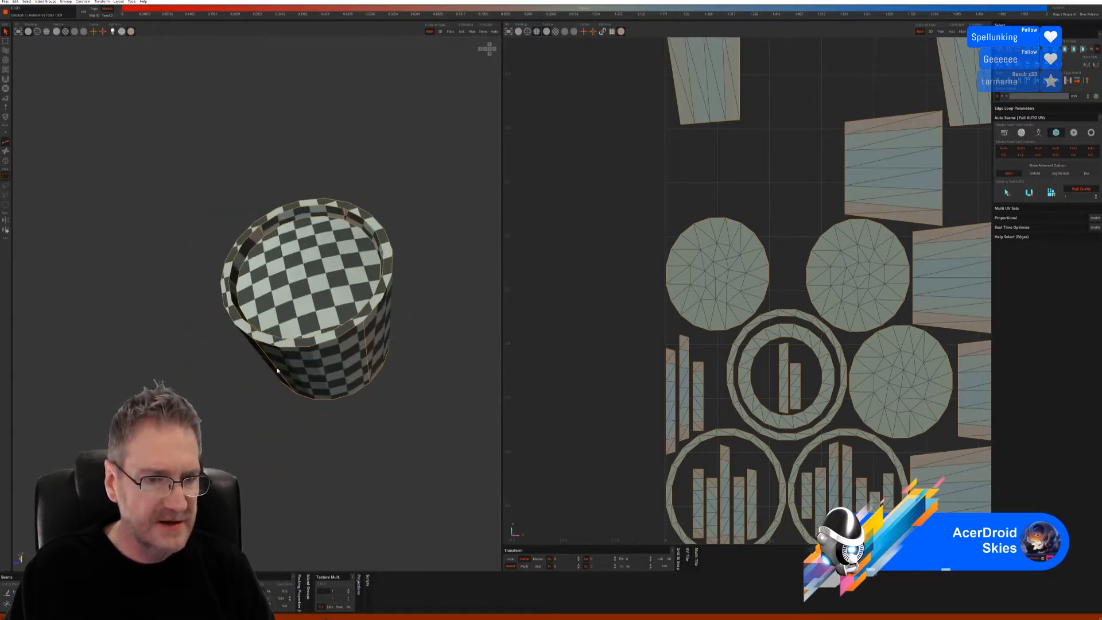
alt+drag(361, 349, 343, 313)
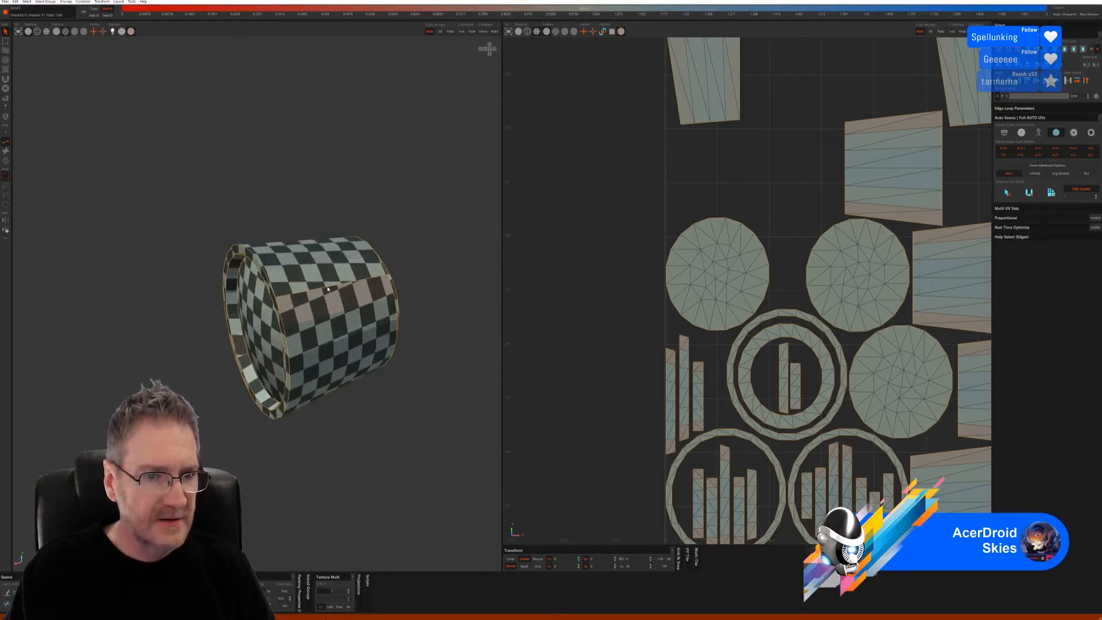
click(326, 291)
key(w)
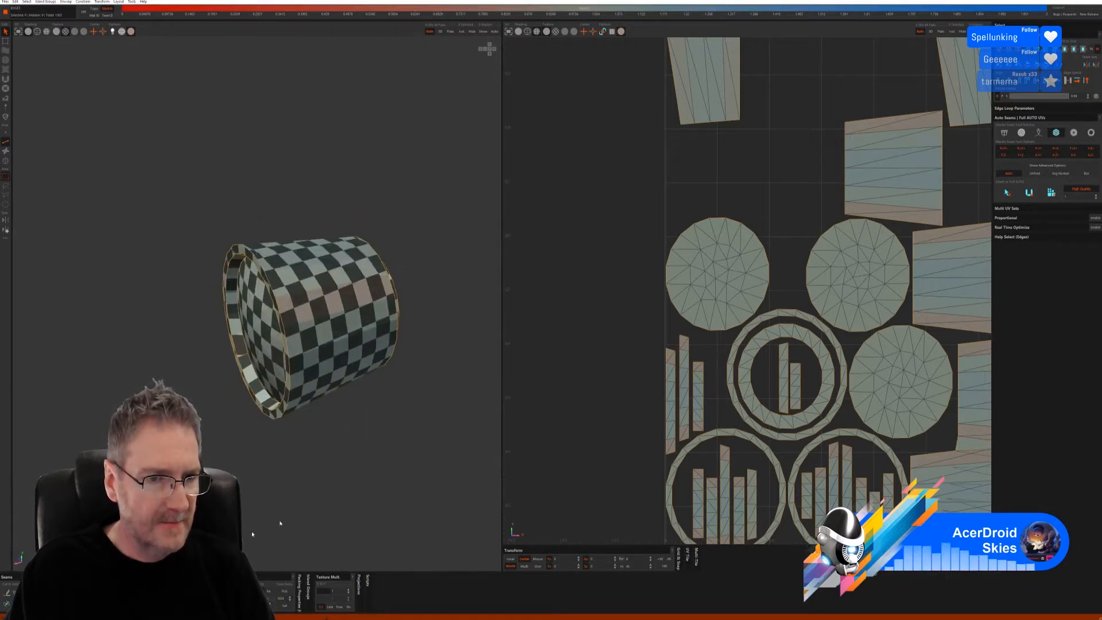
alt+drag(280, 524, 301, 382)
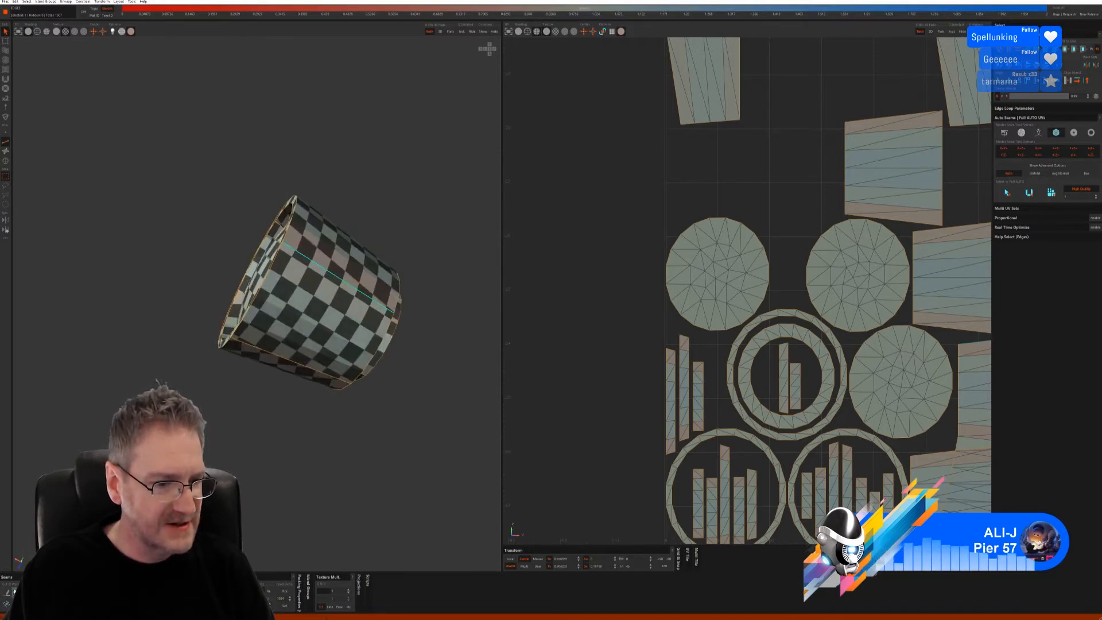
key(w)
- Weld three of the lengthwise seams around the side of the second knob
alt+right_drag(291, 444, 212, 442)
alt+drag(211, 442, 298, 502)
alt+right_drag(298, 501, 414, 491)
alt+drag(414, 491, 289, 462)
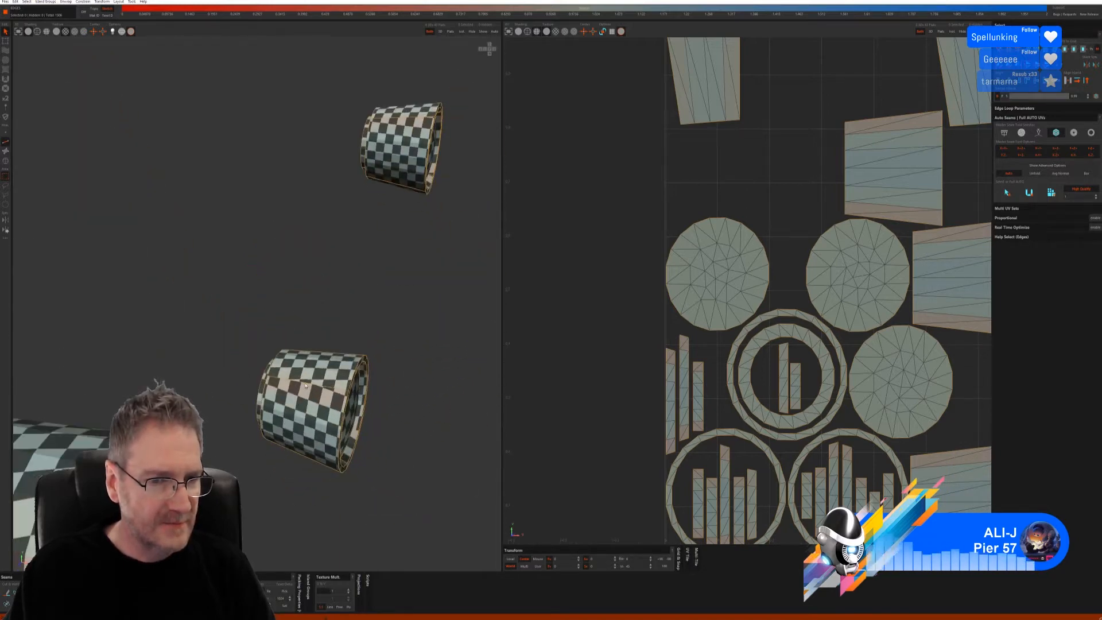
scroll(304, 393, up, 3)
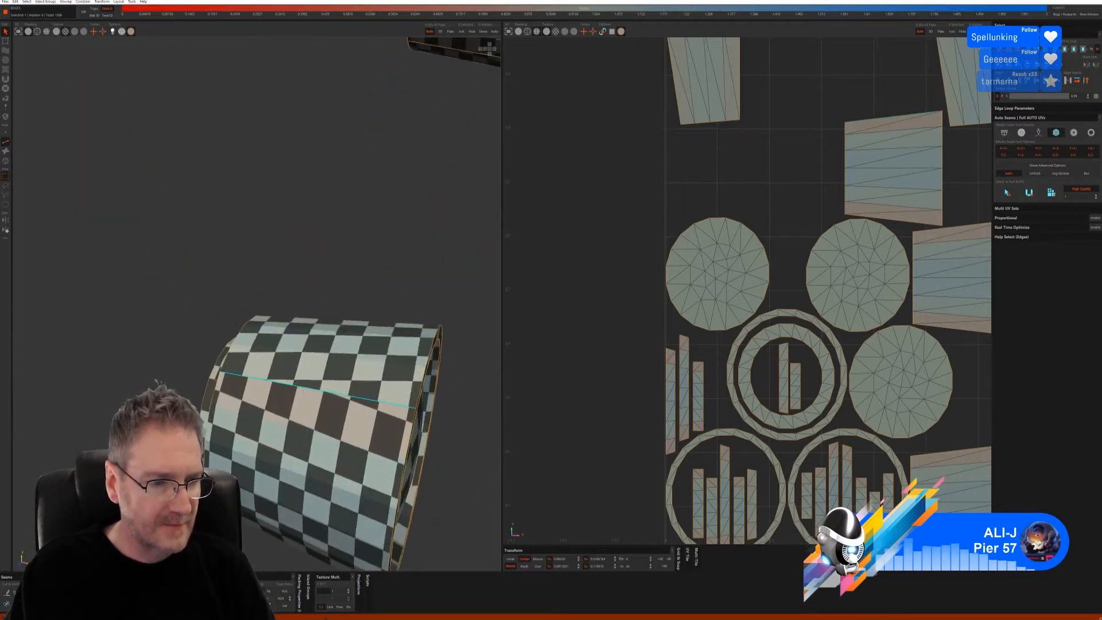
key(w)
scroll(290, 454, down, 4)
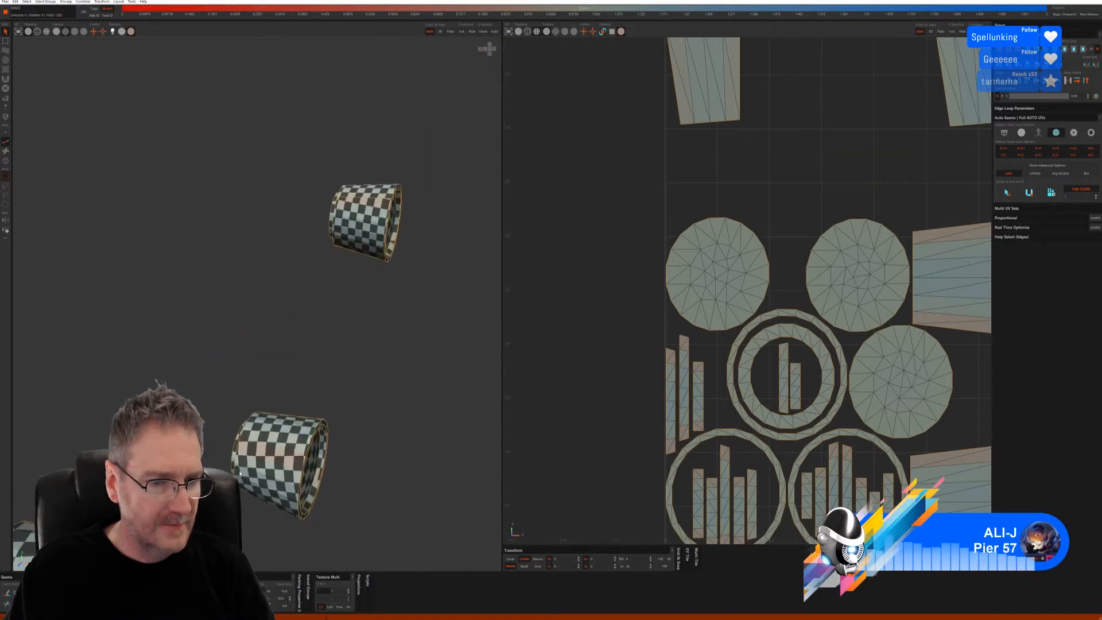
alt+drag(289, 453, 195, 459)
scroll(172, 459, up, 3)
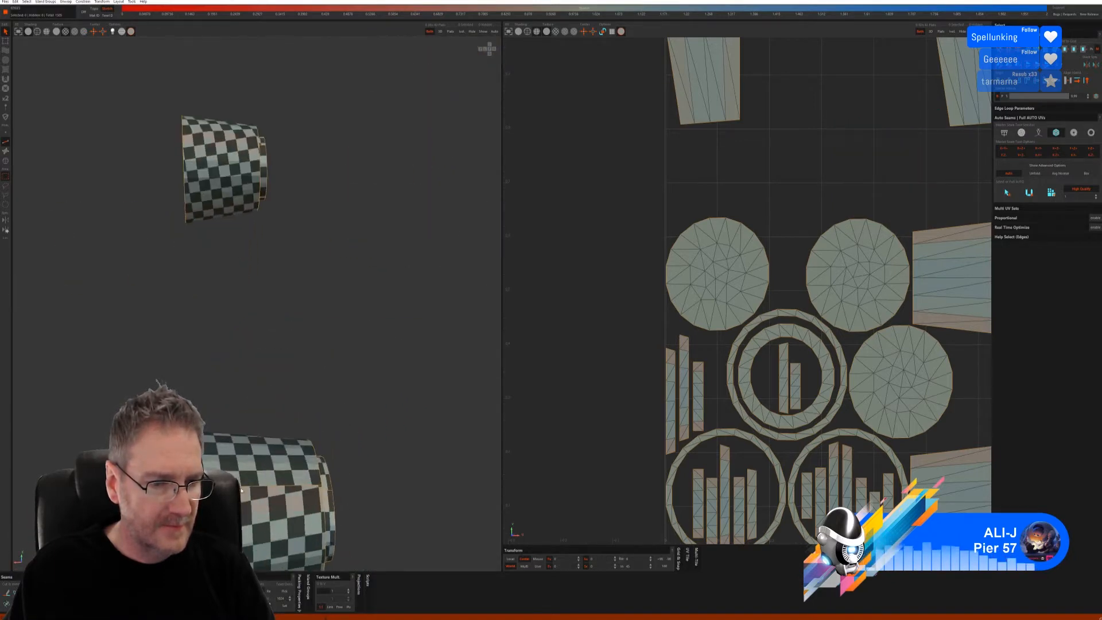
key(c)
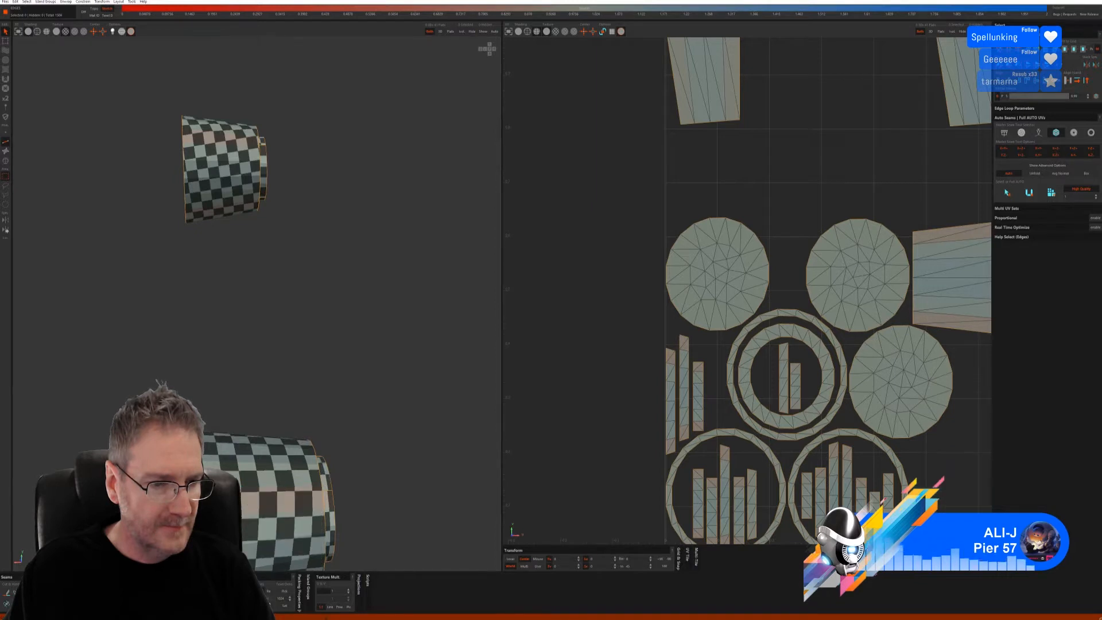
alt+drag(229, 482, 317, 470)
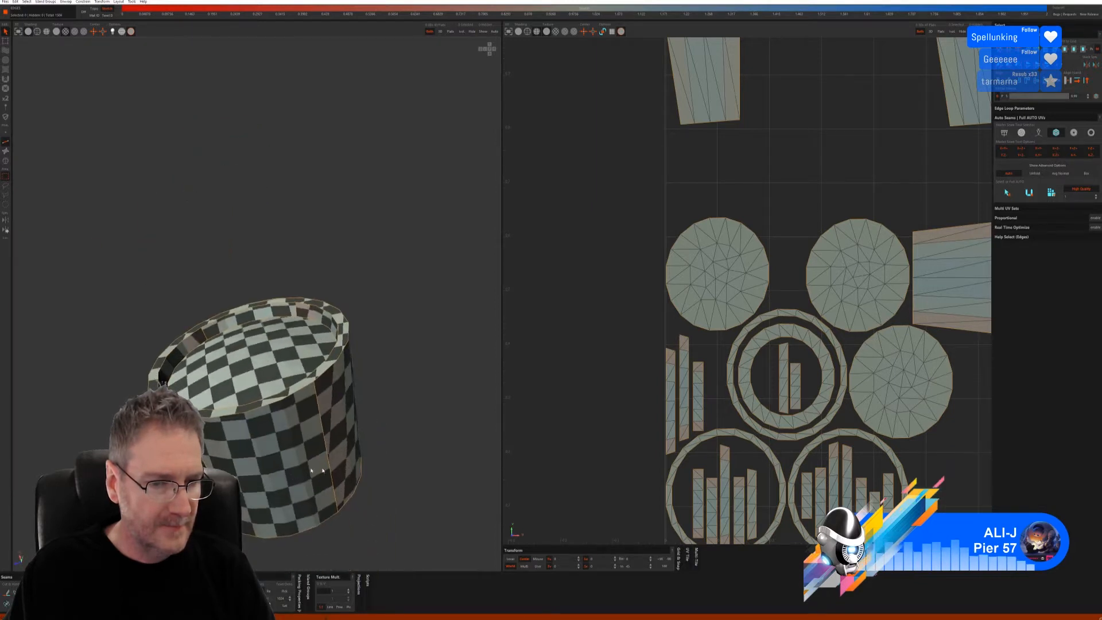
click(322, 429)
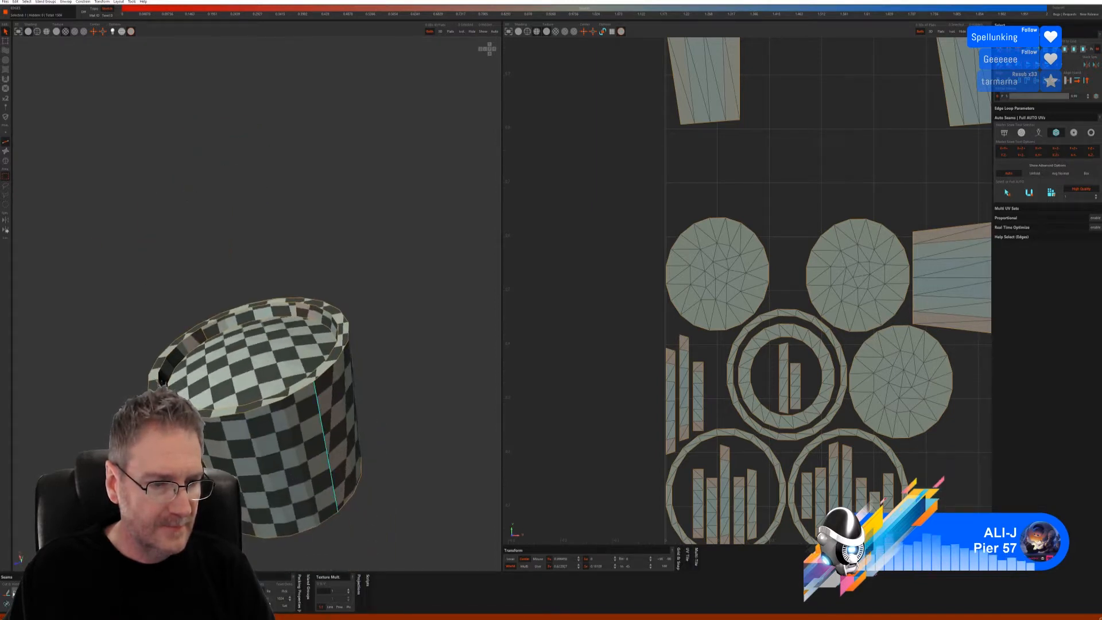
key(w)
- Weld three of the lengthwise seams around the side of the third knob
scroll(264, 459, down, 3)
alt+drag(264, 459, 307, 364)
scroll(264, 367, up, 4)
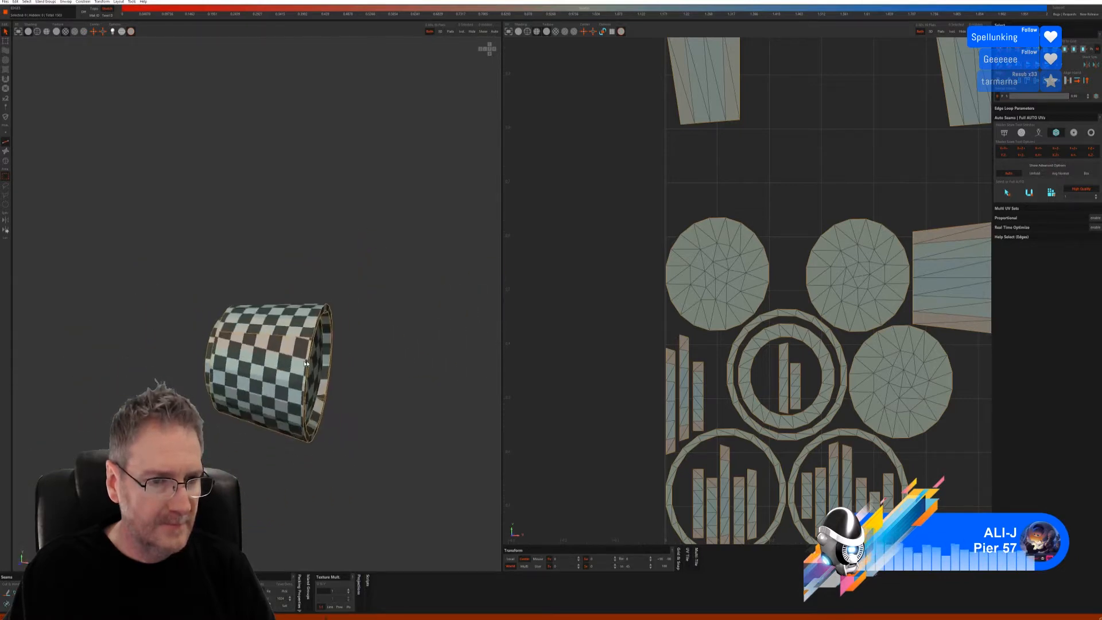
scroll(305, 328, up, 3)
click(296, 320)
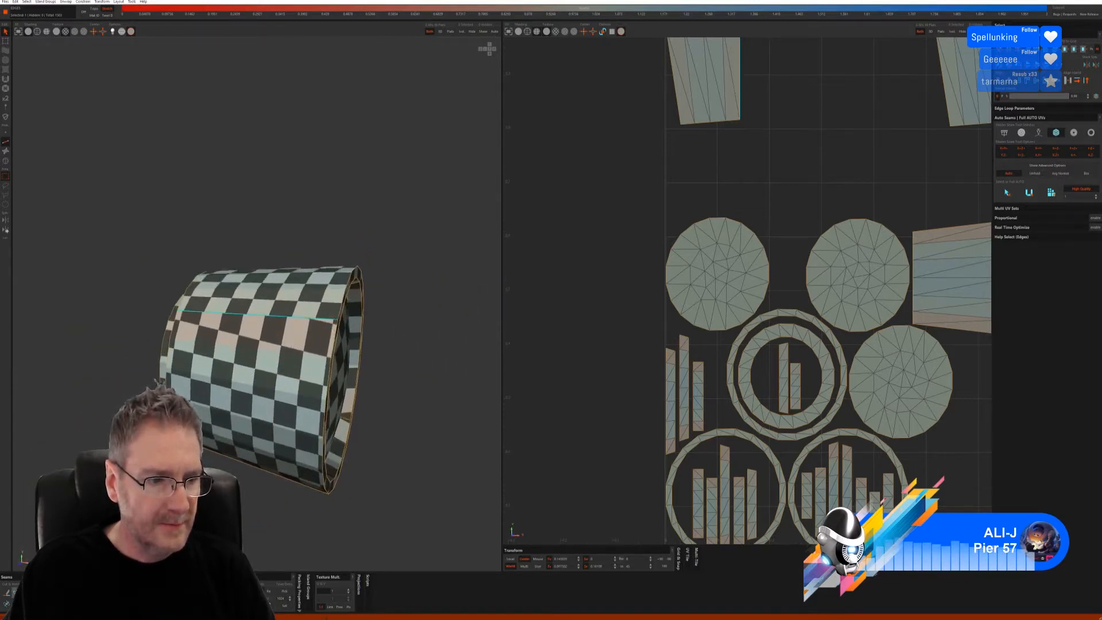
key(w)
alt+drag(295, 319, 189, 327)
click(335, 414)
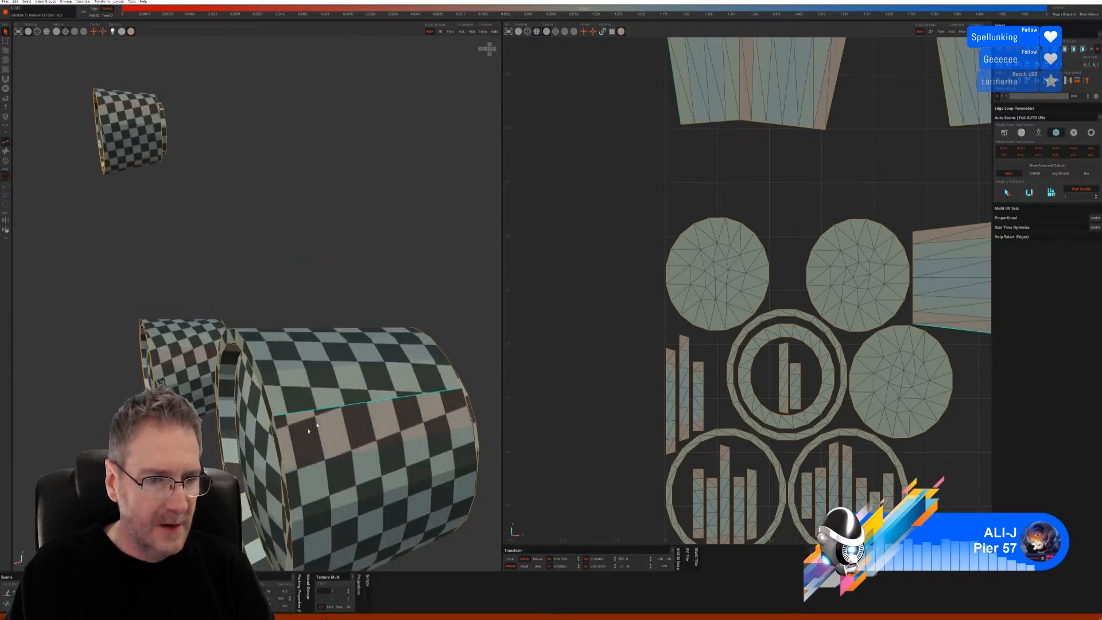
key(w)
alt+drag(335, 414, 245, 328)
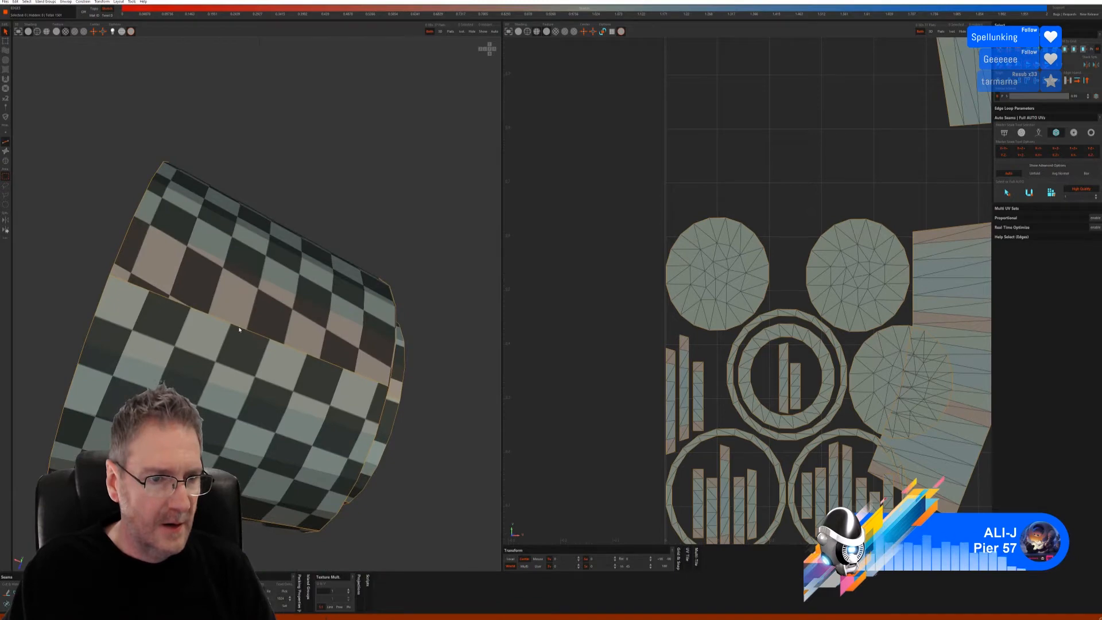
key(w)
alt+drag(230, 287, 299, 275)
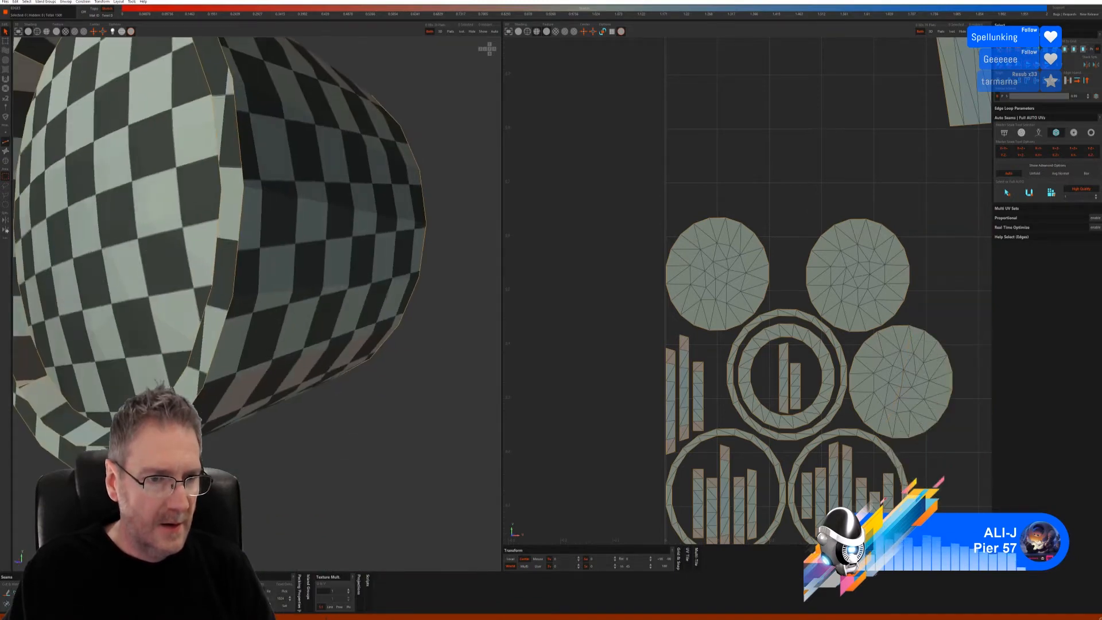
- Save the knobs' UVs and return to the radio model in 3ds Max
scroll(220, 274, down, 6)
alt+drag(143, 401, 195, 338)
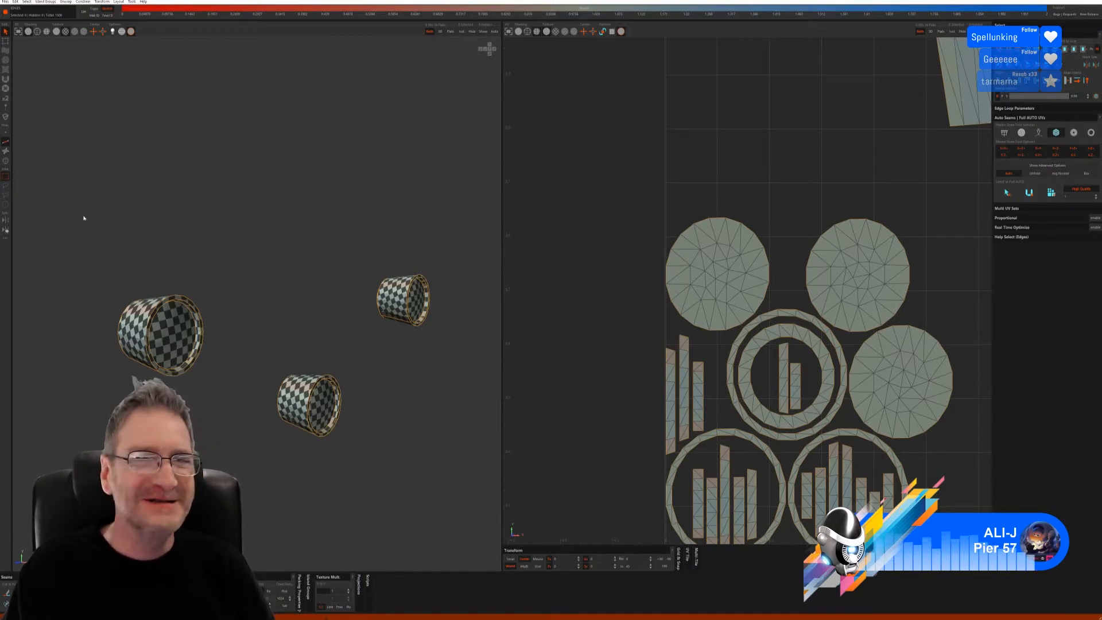
click(4, 2)
click(23, 40)
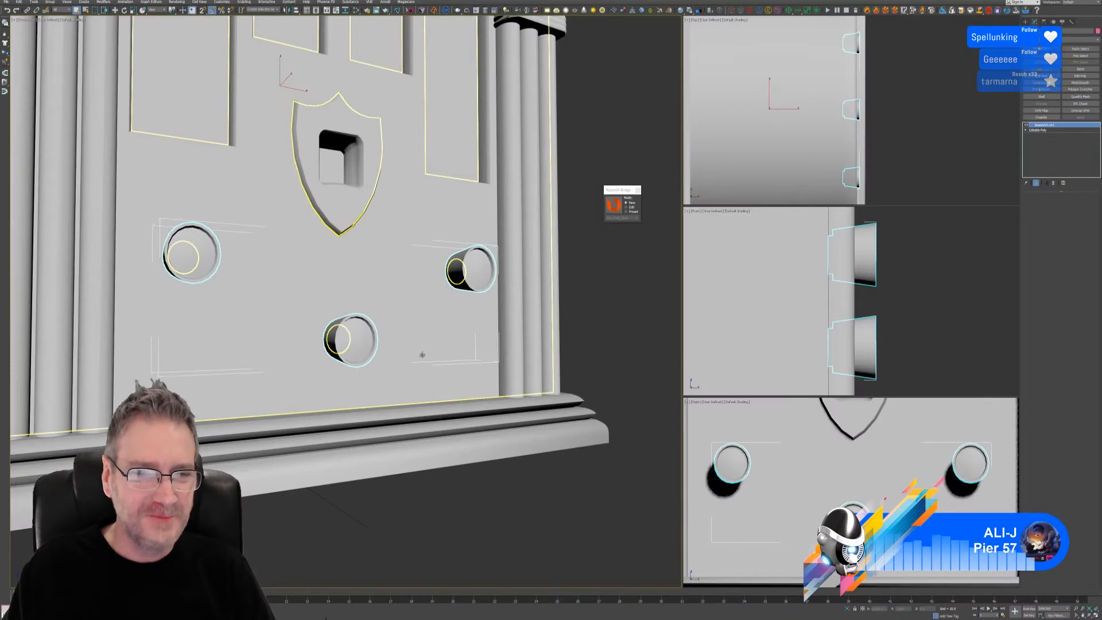
- Select the shield badge on the radio's front, convert it to an Editable Poly and send it to RizomUV
alt+middle_drag(534, 322, 510, 326)
right_click(510, 326)
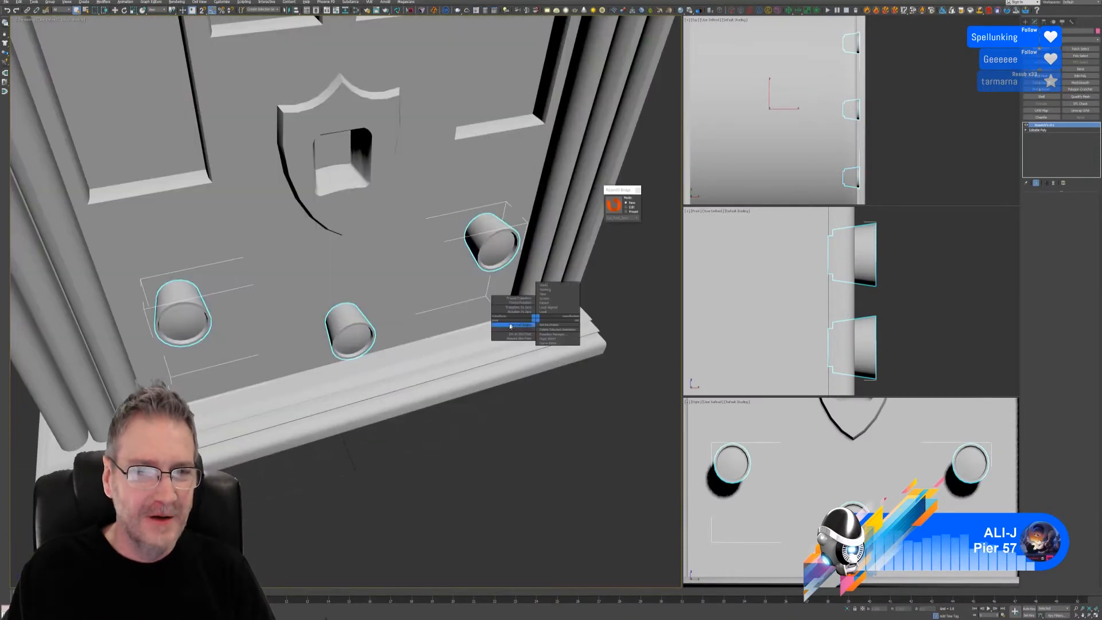
click(526, 369)
scroll(534, 392, down, 5)
middle_drag(526, 373, 467, 340)
click(375, 323)
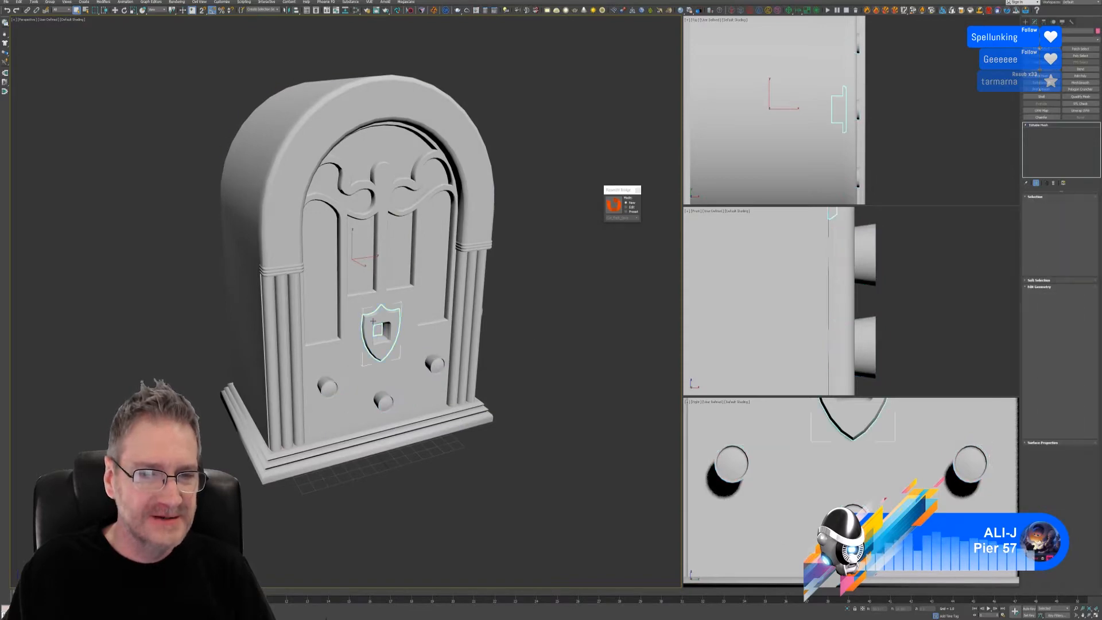
right_click(1045, 125)
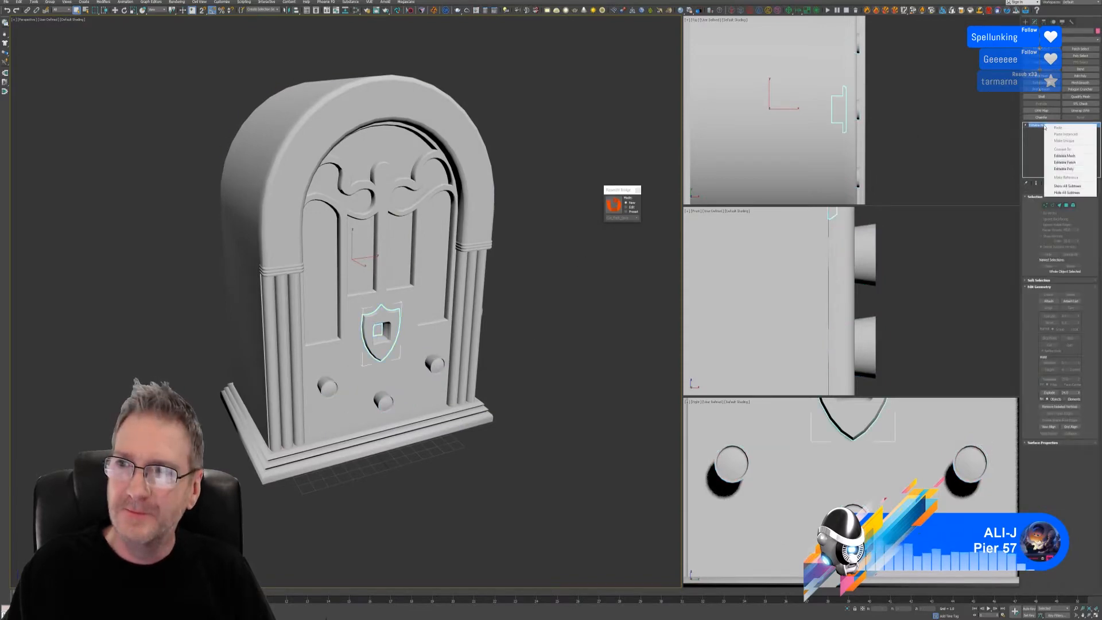
click(1064, 169)
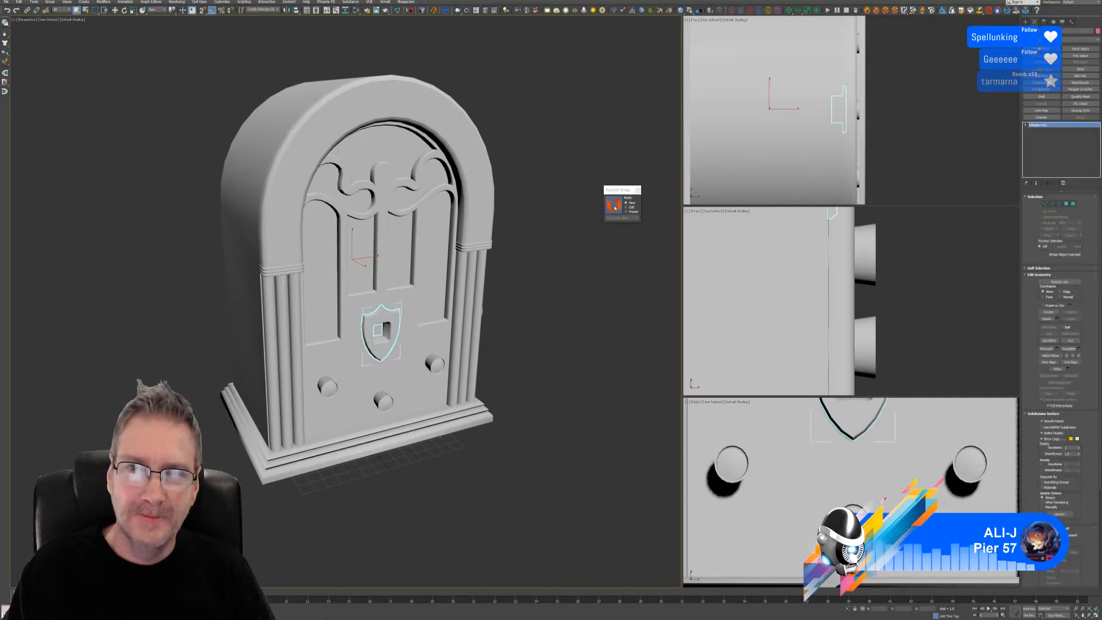
click(518, 285)
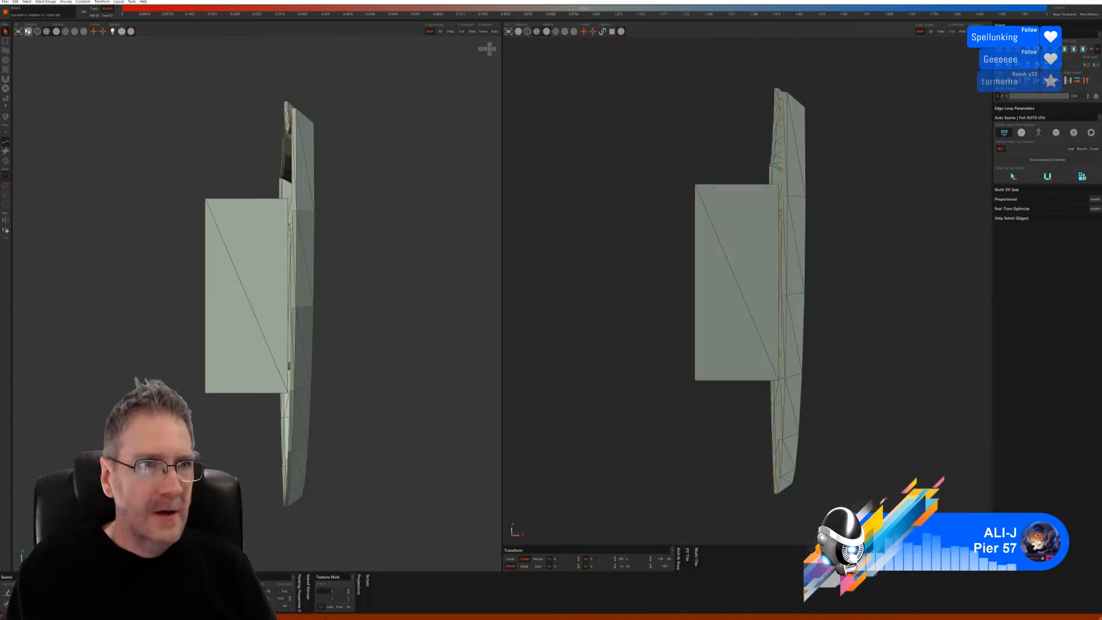
- Try unwrapping and packing the shield with the third Auto Seams method, and check the checker pattern around its square opening
click(28, 31)
alt+drag(330, 258, 256, 278)
scroll(201, 359, down, 3)
alt+middle_drag(178, 358, 214, 312)
alt+drag(214, 312, 220, 305)
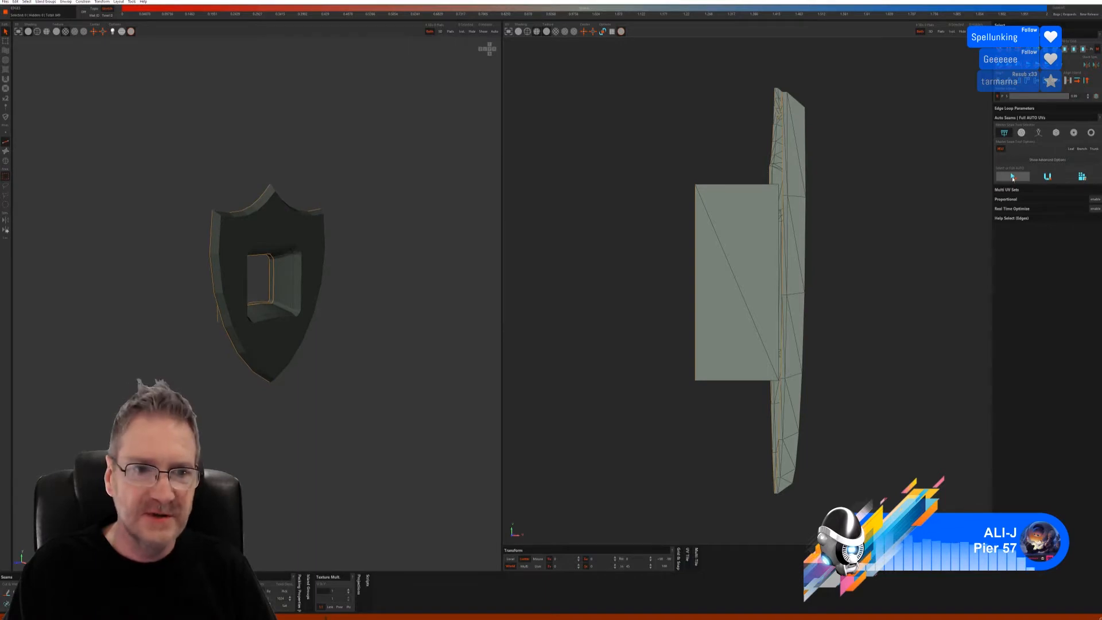
alt+drag(471, 302, 415, 302)
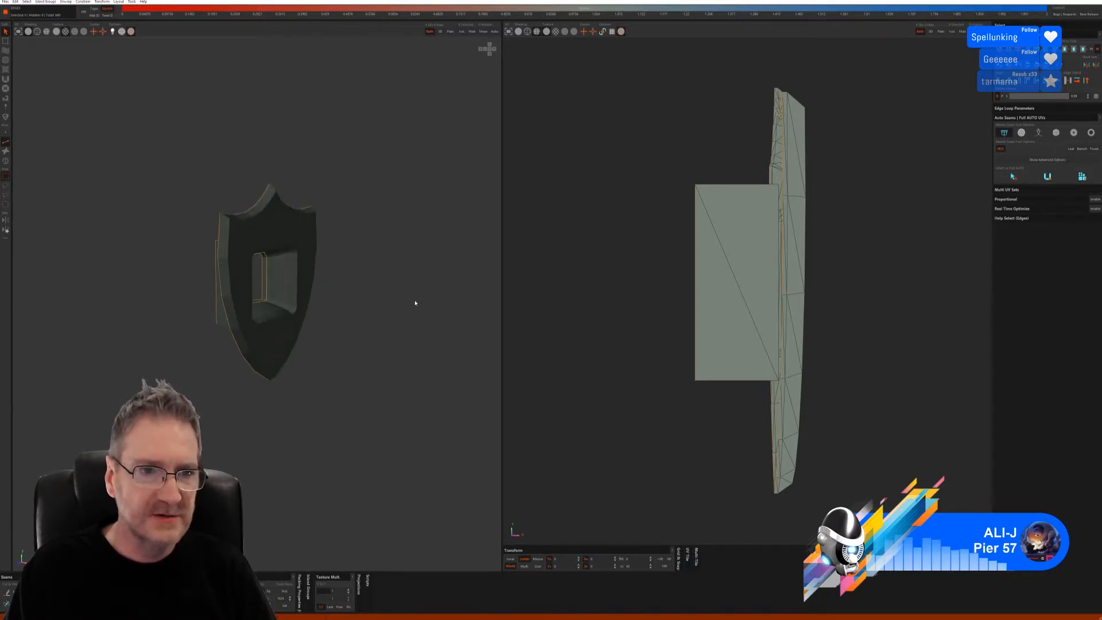
click(1036, 134)
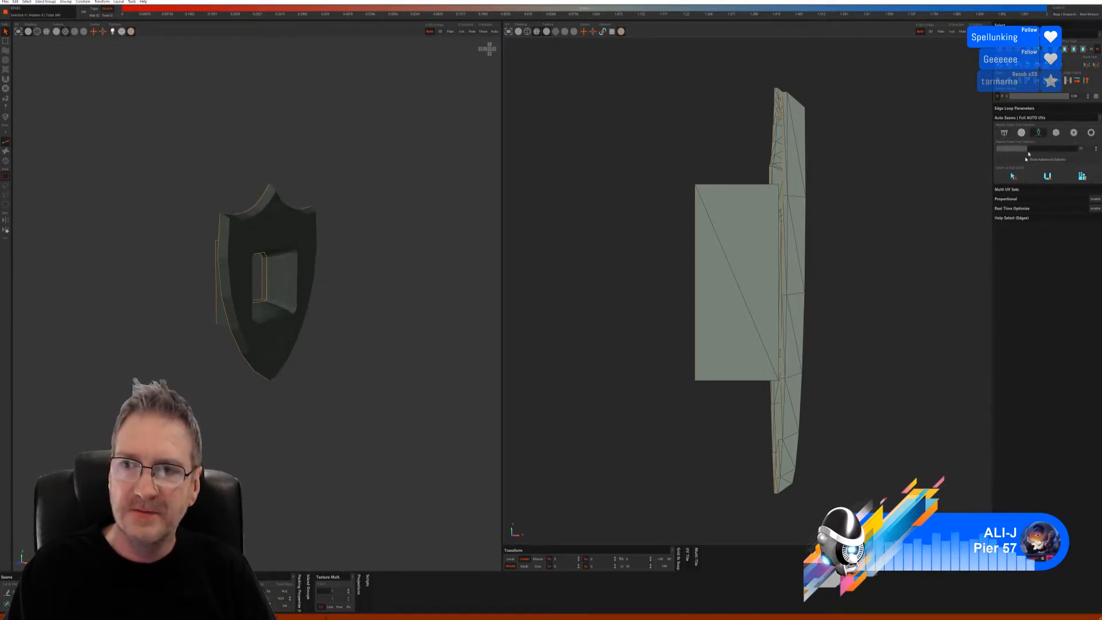
click(1014, 176)
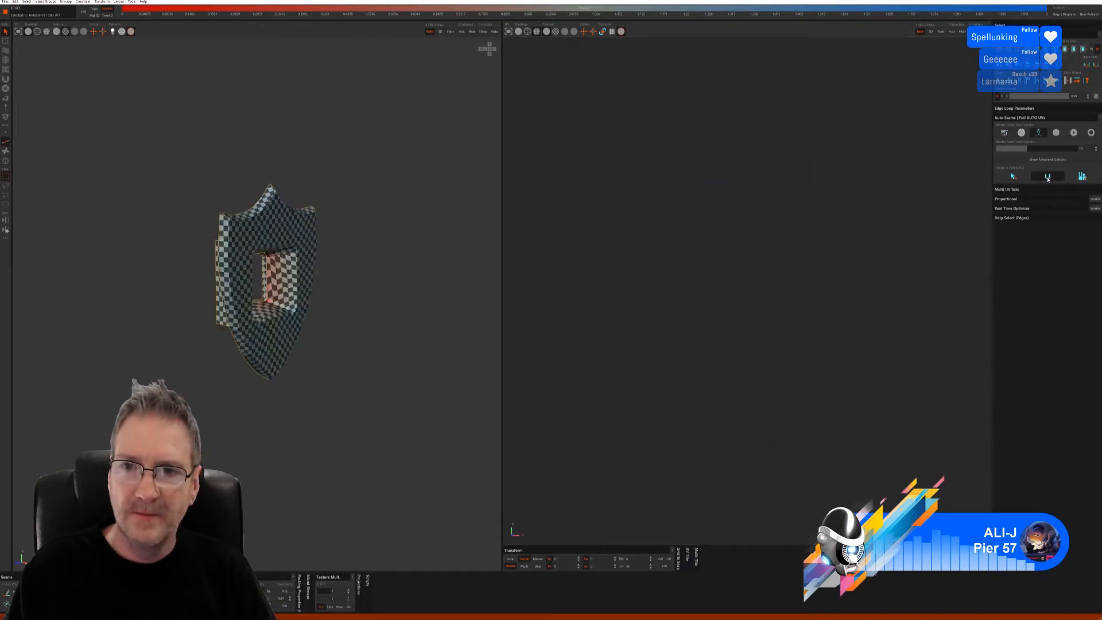
click(1081, 177)
alt+drag(413, 325, 321, 329)
scroll(266, 289, up, 4)
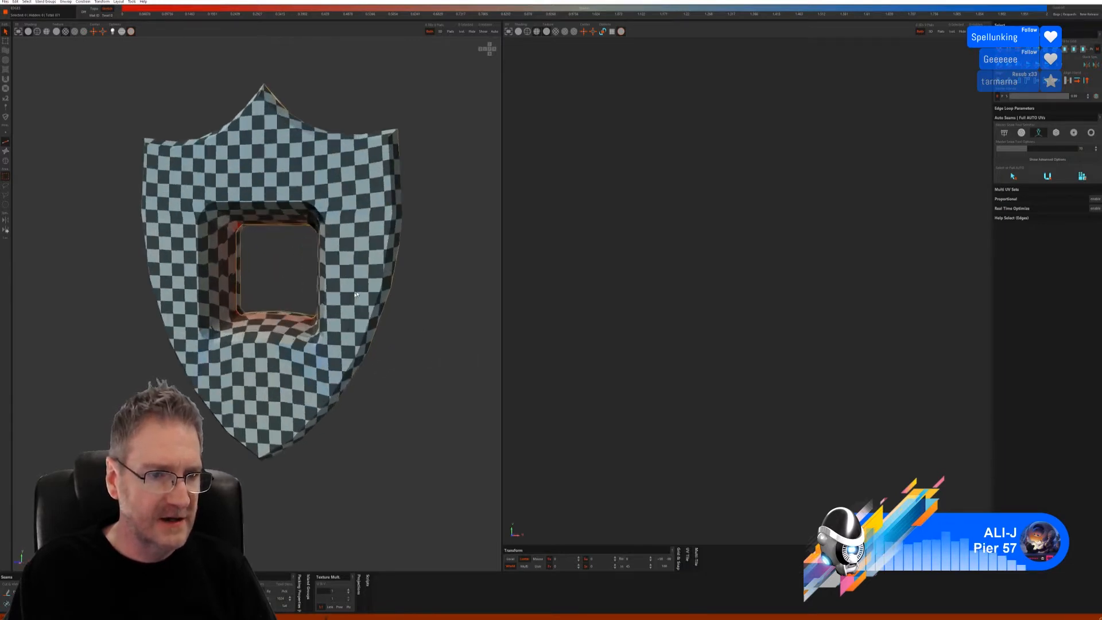
mouse_move(302, 292)
alt+mouse_down()
mouse_move(290, 275)
mouse_move(316, 275)
mouse_move(292, 309)
mouse_move(323, 293)
mouse_move(293, 290)
mouse_move(314, 298)
alt+mouse_up()
scroll(322, 293, down, 5)
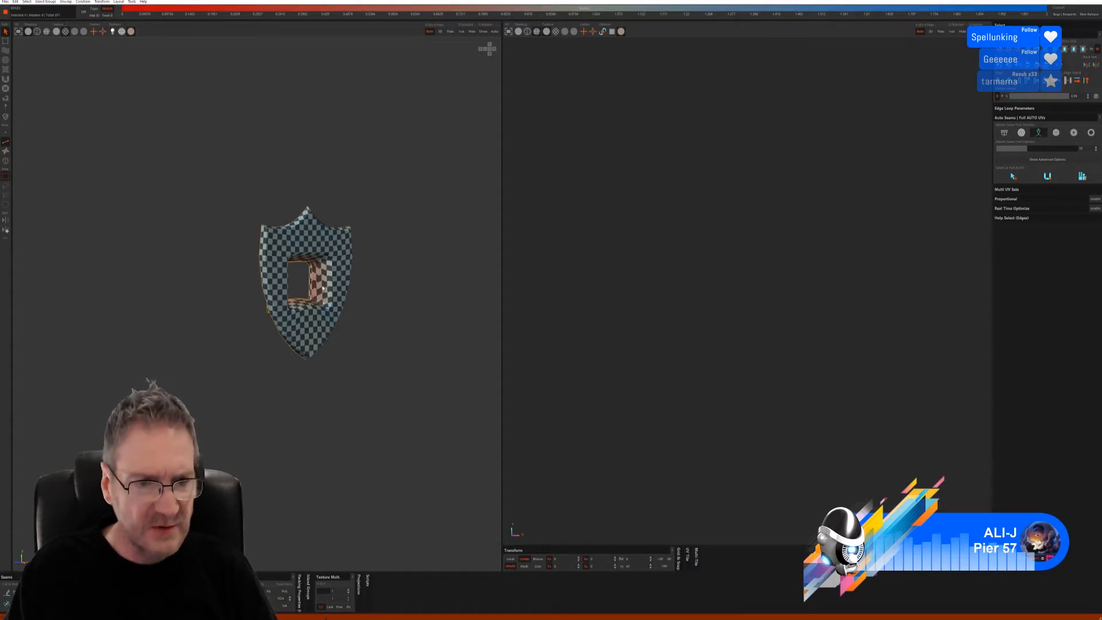
- Undo the shield's automatic unwrap
key(ctrl+z)
key(ctrl+z)
key(ctrl+z)
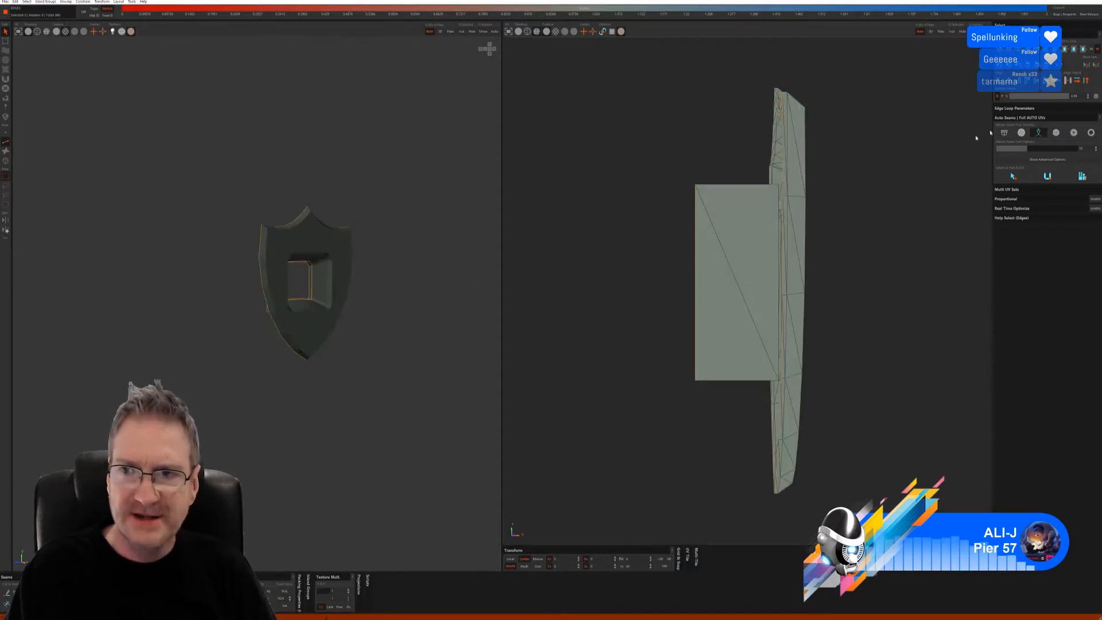
- Try unwrapping and packing the shield with the fourth Auto Seams method, and inspect the checker pattern on both sides of the opening
click(1057, 133)
click(1007, 192)
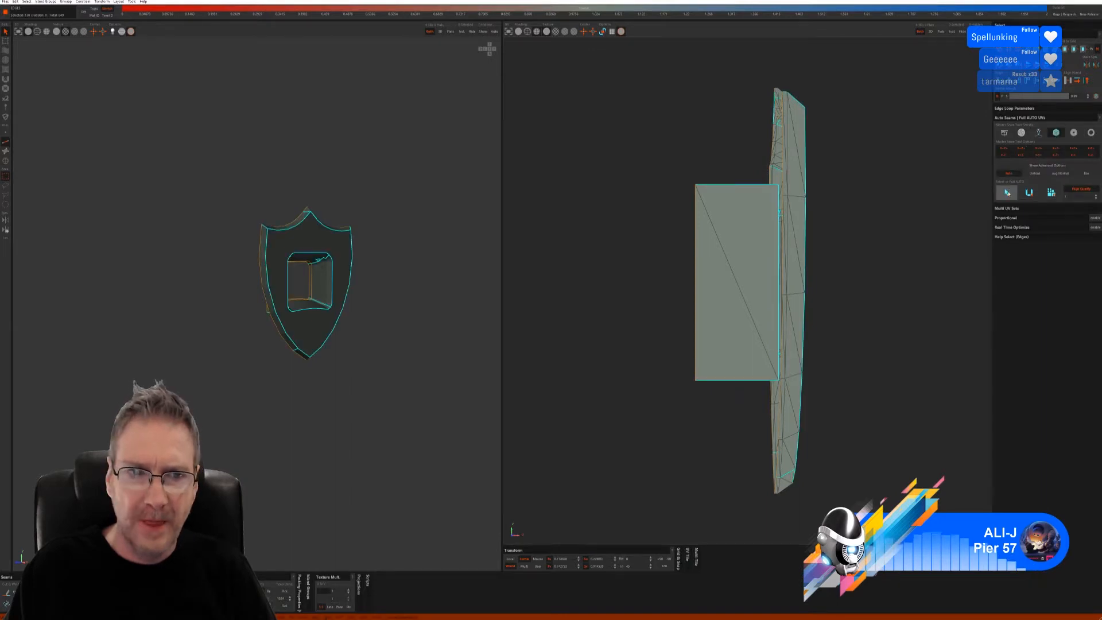
click(1050, 193)
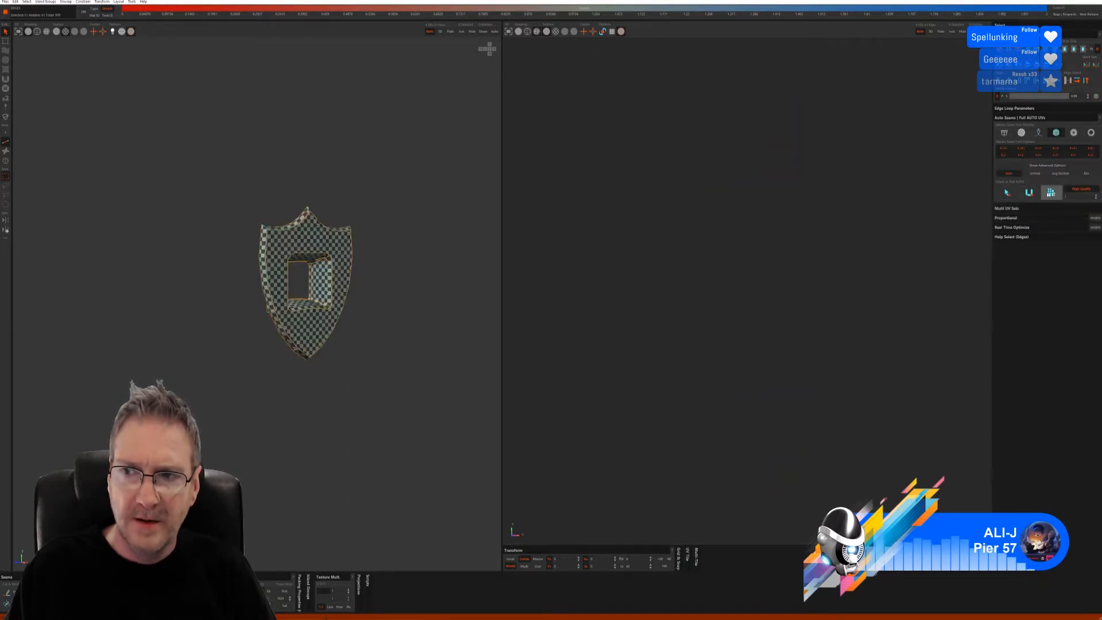
alt+drag(347, 308, 293, 281)
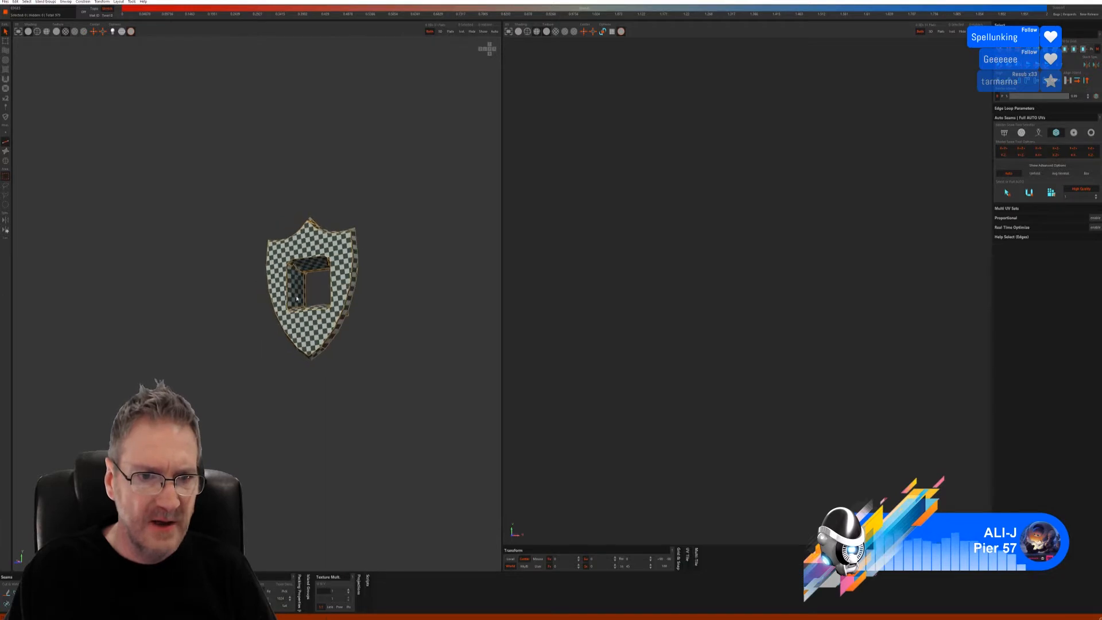
alt+right_drag(293, 281, 459, 269)
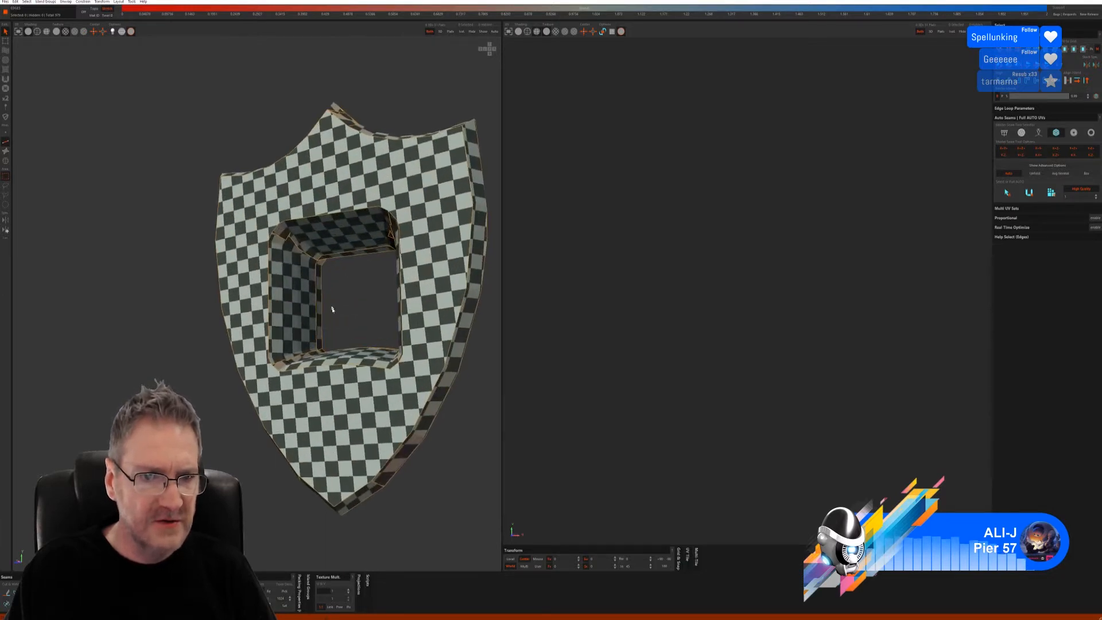
alt+drag(331, 310, 395, 285)
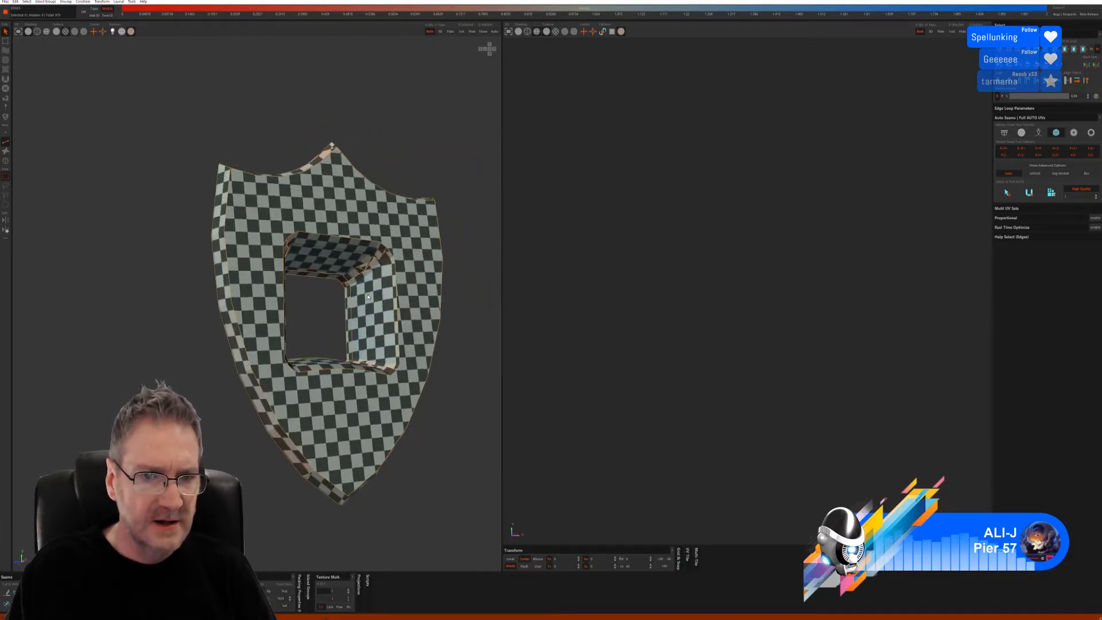
alt+right_drag(368, 296, 327, 299)
mouse_move(327, 298)
alt+mouse_down()
mouse_move(285, 341)
mouse_move(423, 327)
mouse_move(406, 315)
mouse_move(305, 321)
mouse_move(327, 289)
mouse_move(316, 314)
mouse_move(365, 328)
mouse_move(307, 332)
mouse_move(422, 329)
mouse_move(320, 318)
alt+mouse_up()
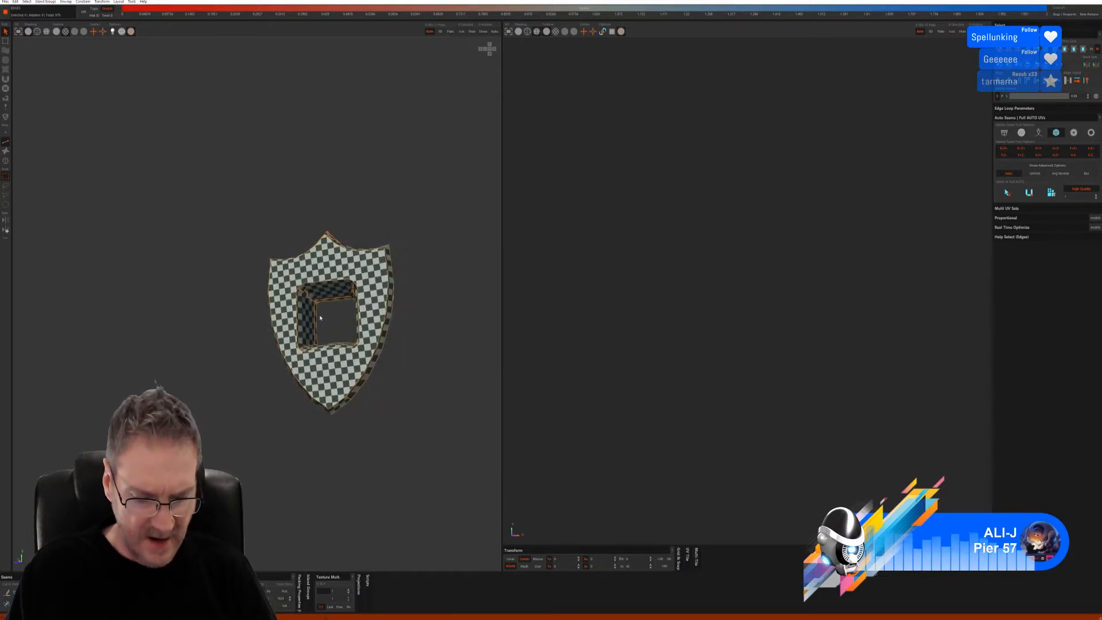
- Undo the shield unwrap made with the fourth Auto Seams method
key(ctrl+z)
key(ctrl+z)
key(ctrl+z)
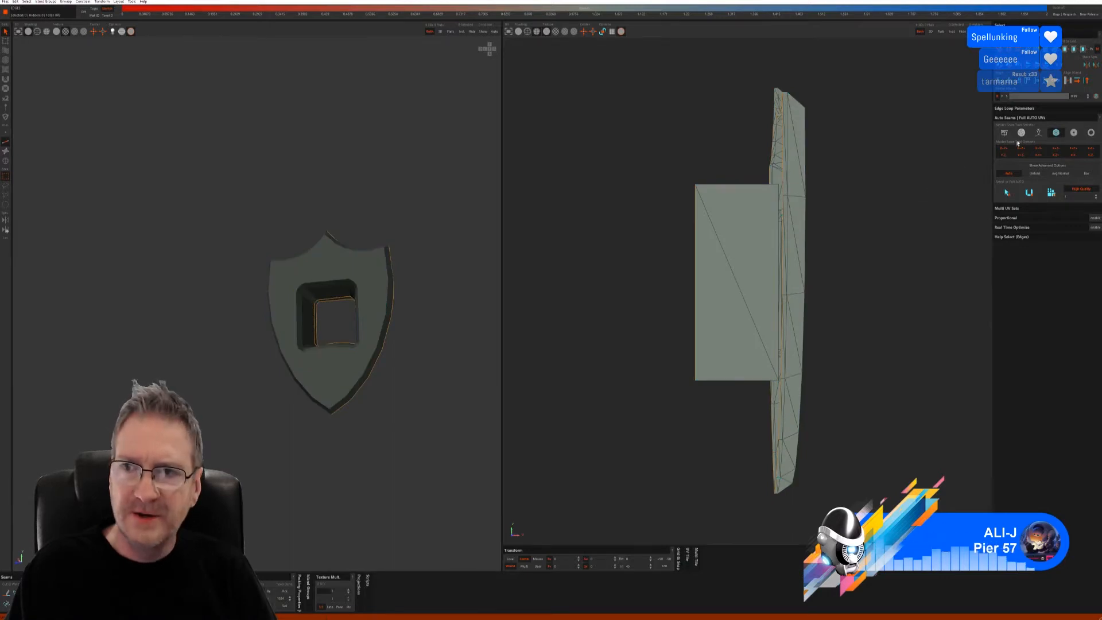
- Unwrap and pack the shield with the third Auto Seams method, save its UVs and return to 3ds Max
click(1038, 132)
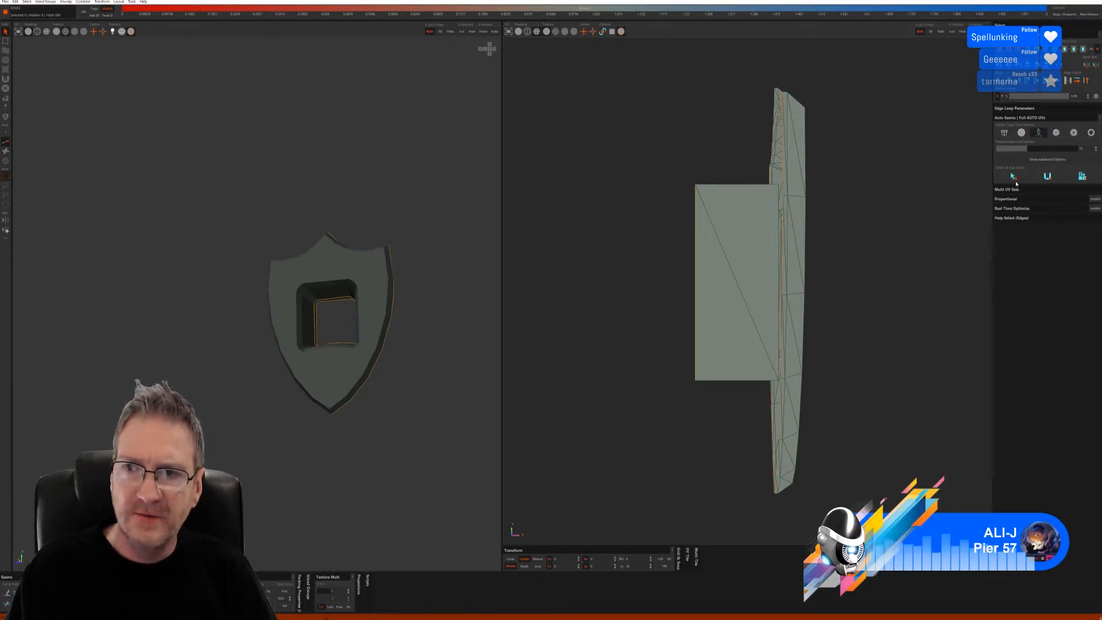
click(1074, 178)
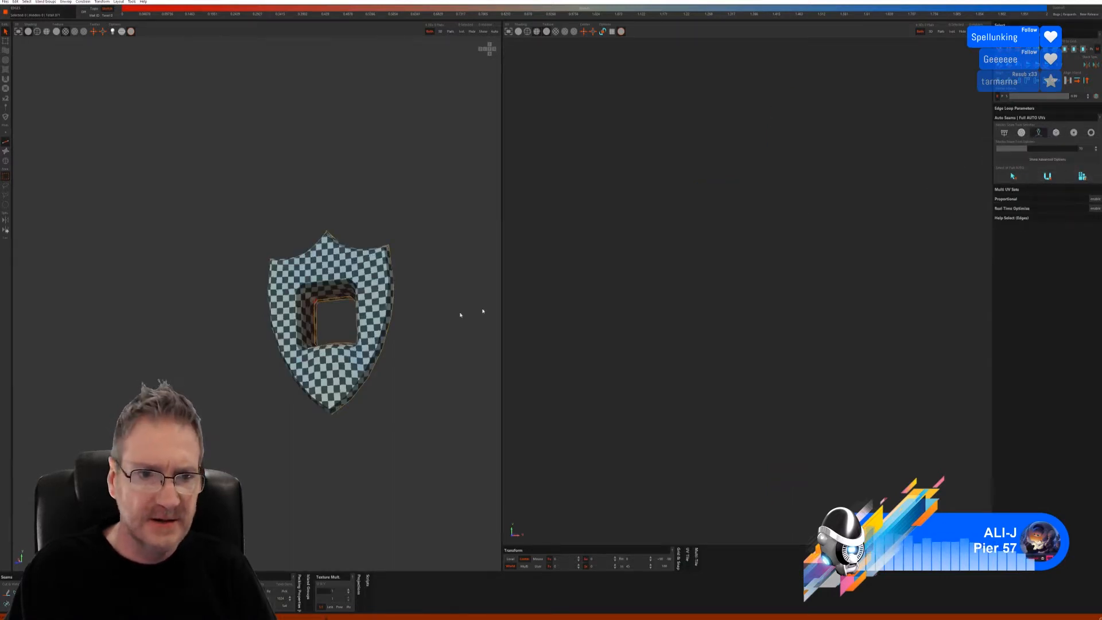
alt+drag(344, 327, 366, 342)
click(5, 3)
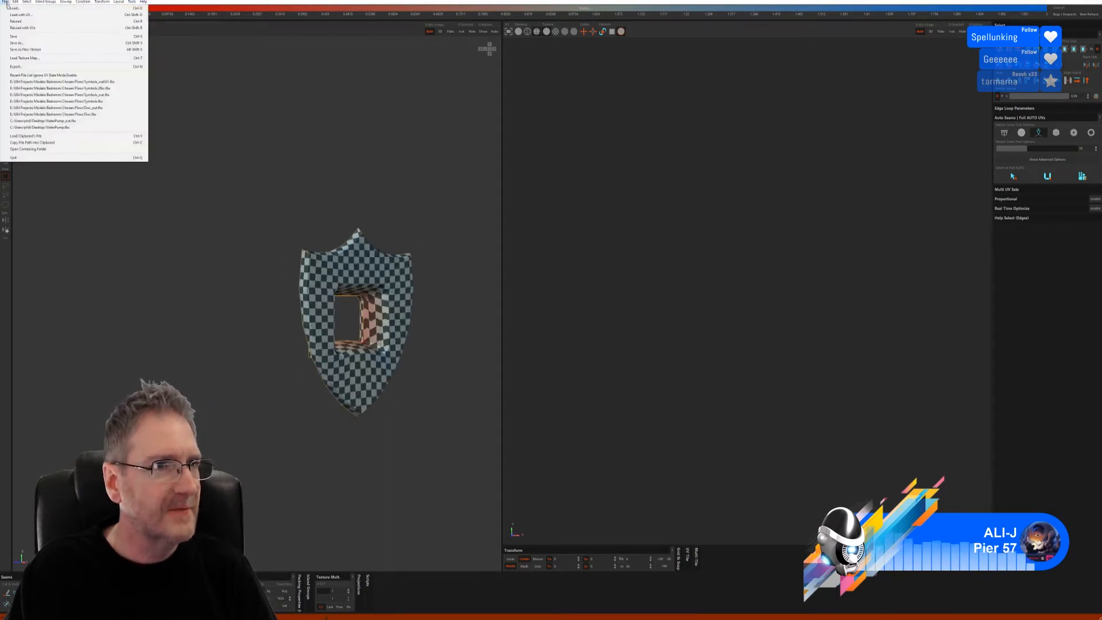
click(52, 37)
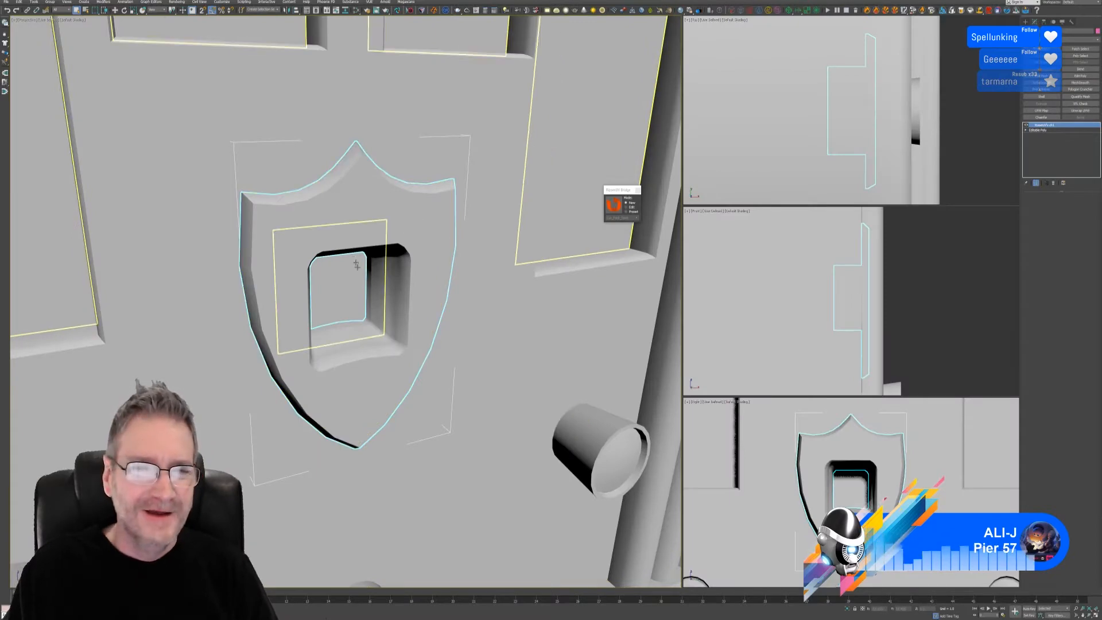
- Select the ribbed bands above the side columns, convert them to an Editable Poly and send them to RizomUV
scroll(583, 247, down, 8)
middle_drag(583, 247, 574, 286)
click(520, 195)
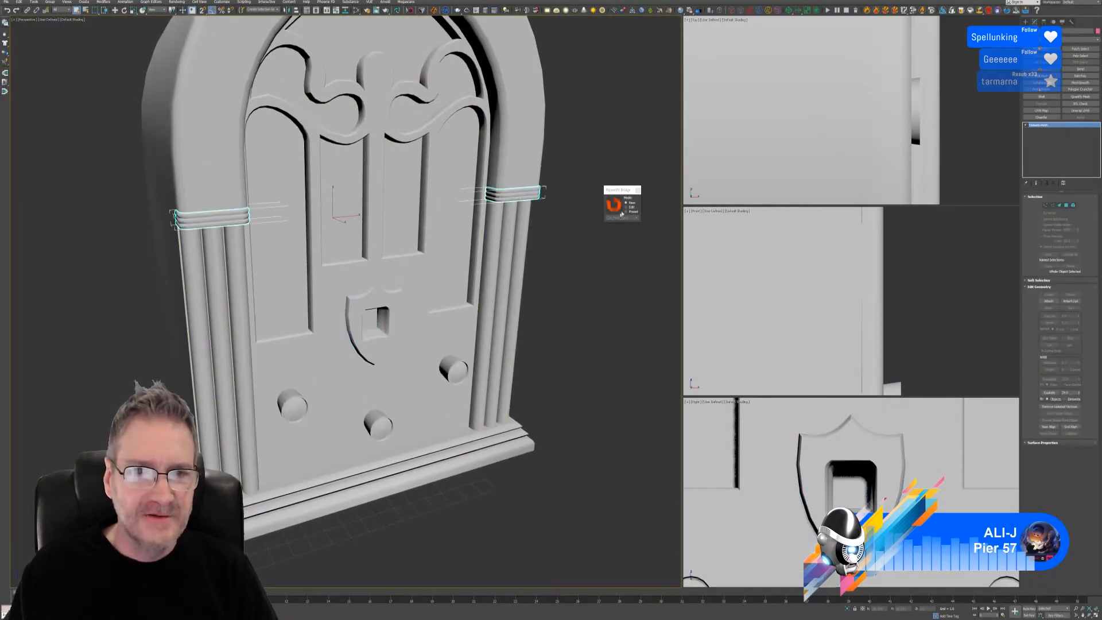
right_click(1053, 127)
click(1079, 169)
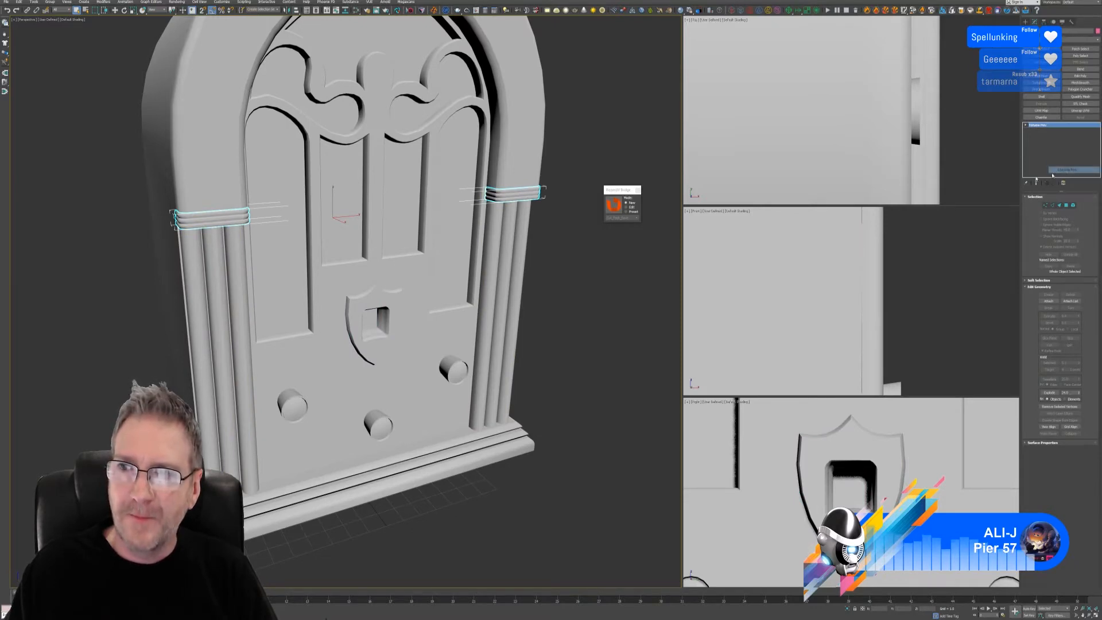
click(578, 278)
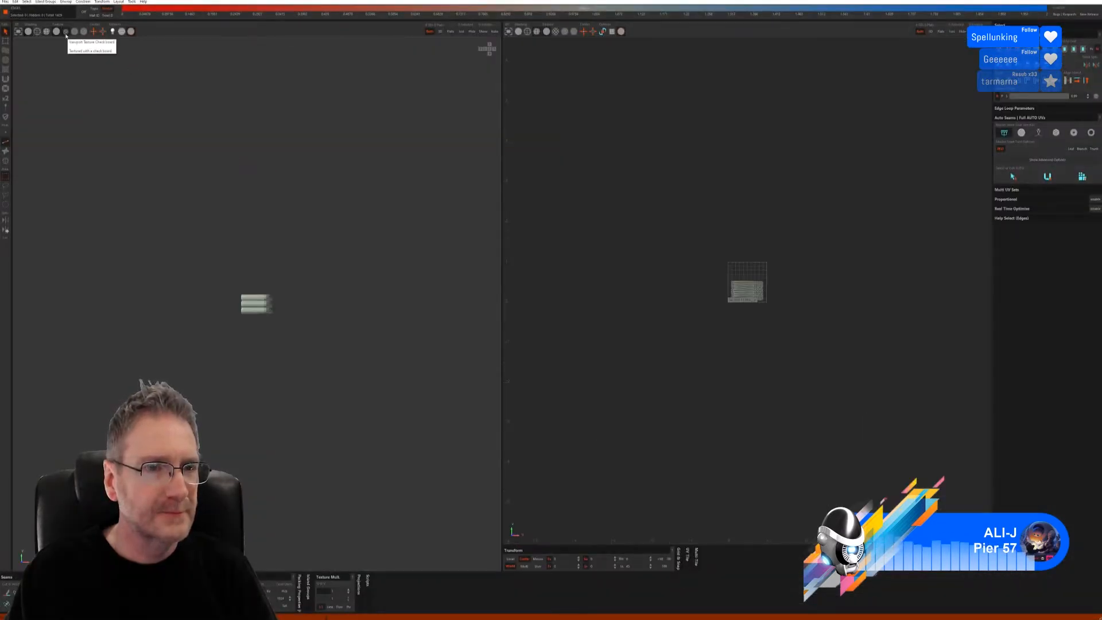
- Select seams on the two ribbed bands with the second Auto Seams method, and cut, unfold and pack them automatically
click(65, 33)
mouse_move(224, 259)
alt+mouse_down()
mouse_move(232, 289)
mouse_move(215, 294)
alt+mouse_up()
alt+middle_drag(216, 294, 237, 259)
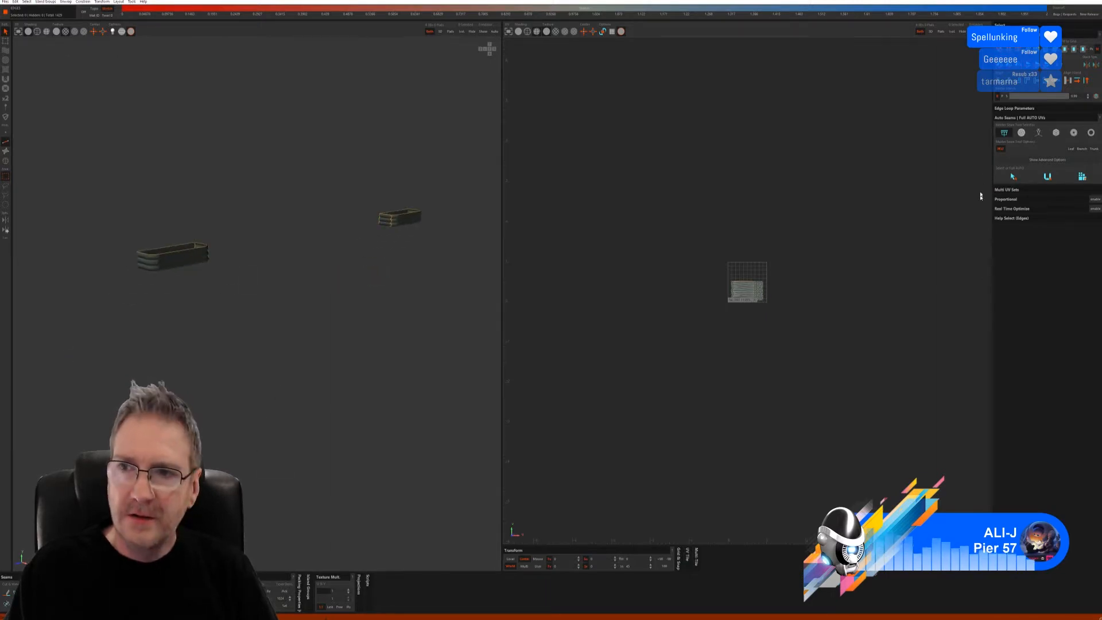
click(1012, 177)
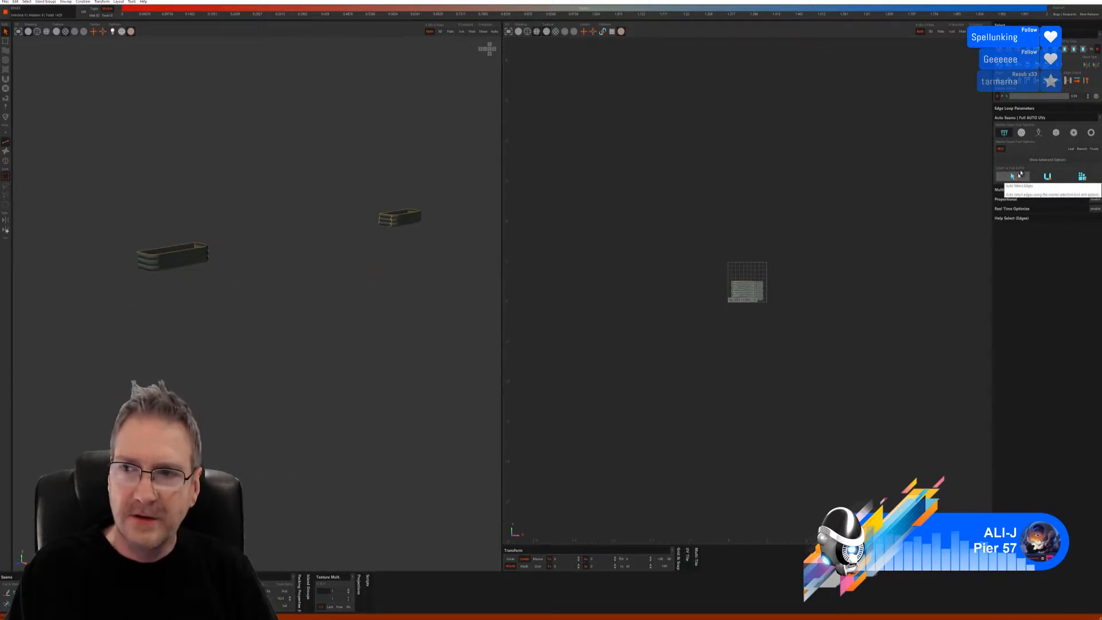
click(1022, 133)
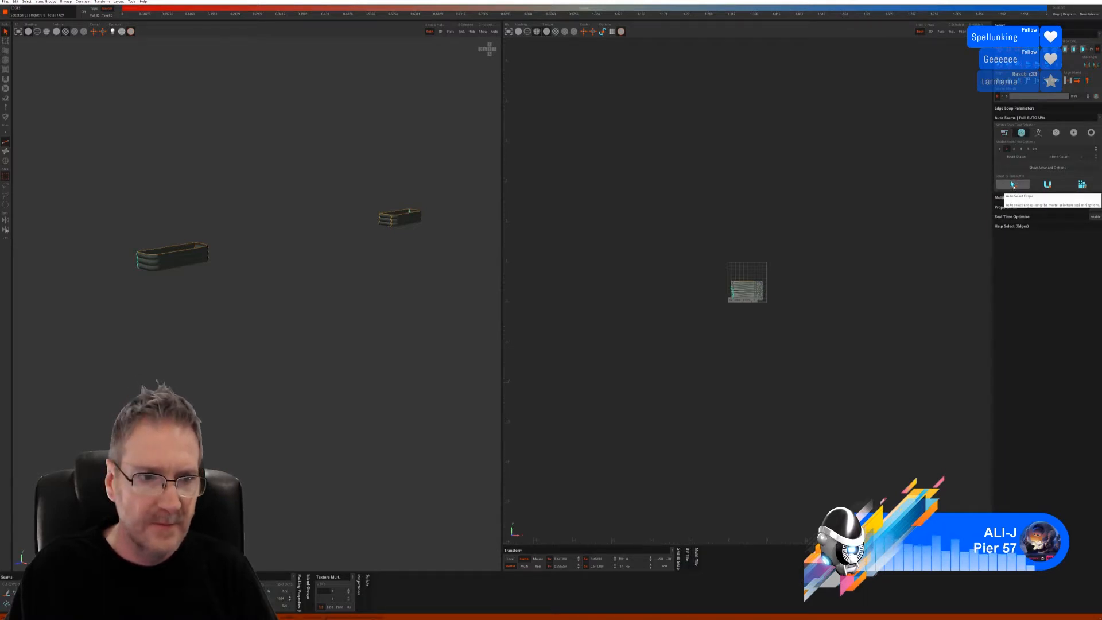
alt+drag(462, 295, 436, 299)
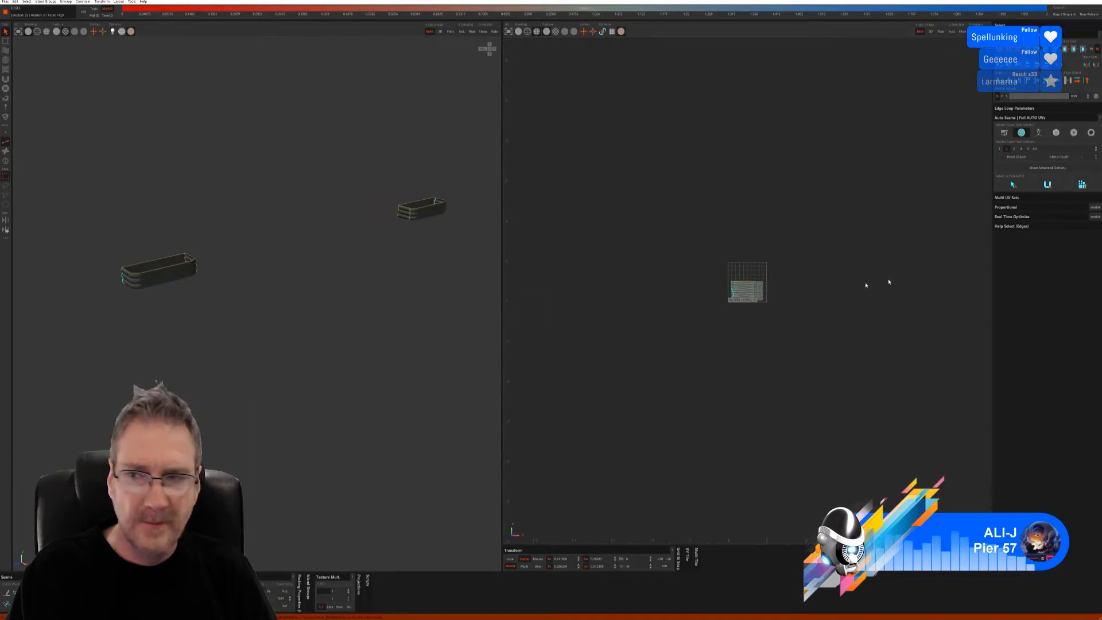
click(1047, 184)
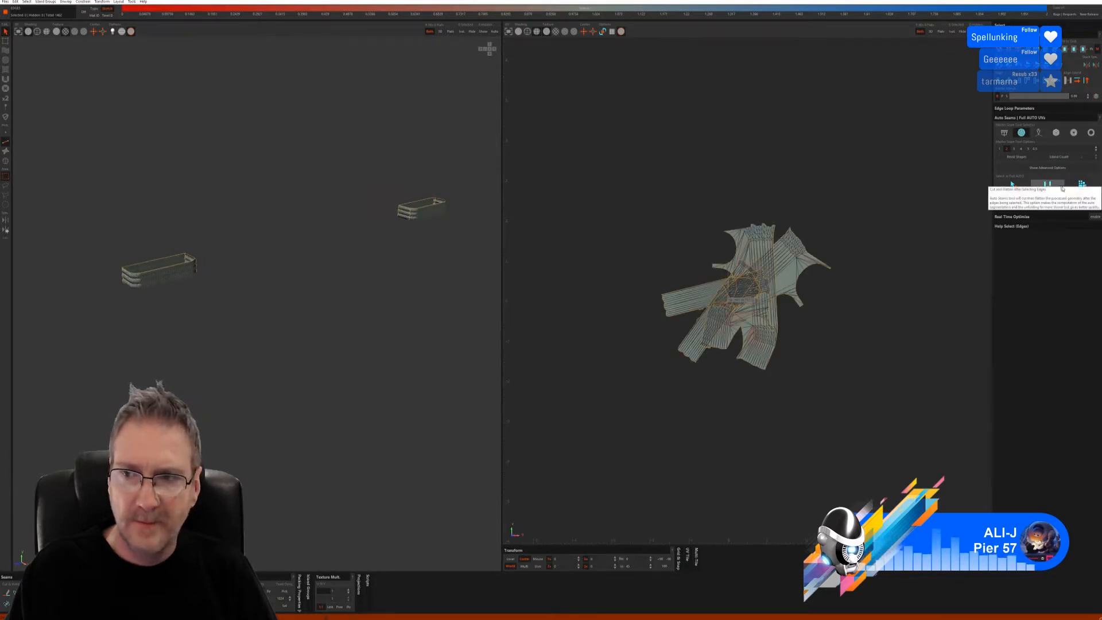
click(1082, 184)
- Check the checker pattern on the ribbed bands, save their UVs and return to the radio model in 3ds Max
alt+drag(264, 287, 278, 265)
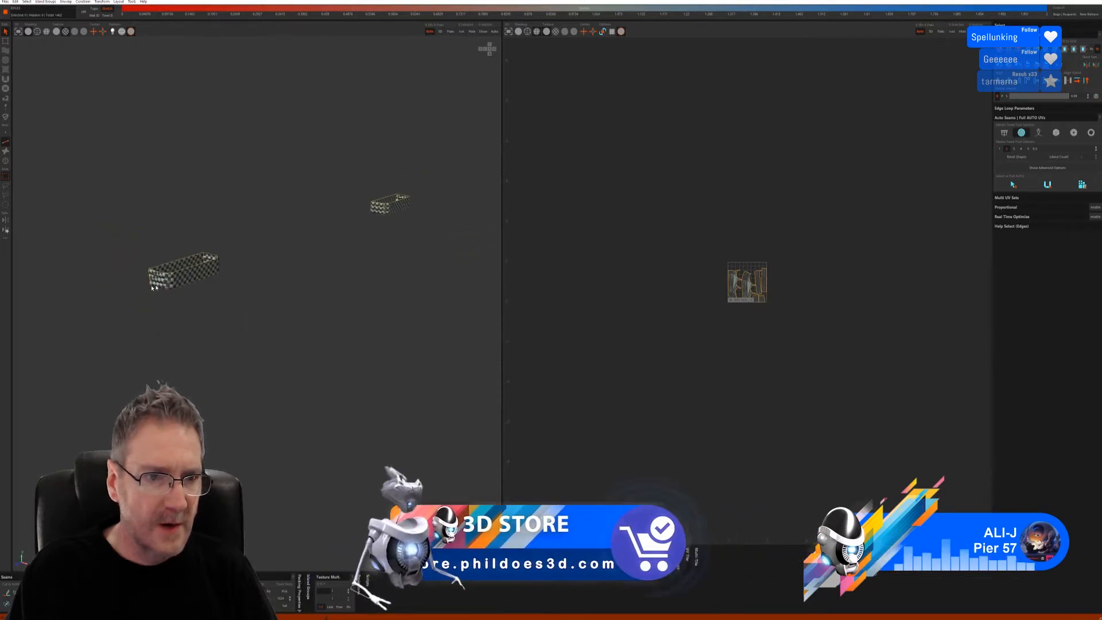
alt+right_drag(158, 283, 215, 279)
mouse_move(216, 279)
alt+mouse_down()
mouse_move(228, 273)
mouse_move(160, 270)
mouse_move(263, 266)
mouse_move(193, 275)
mouse_move(211, 276)
alt+mouse_up()
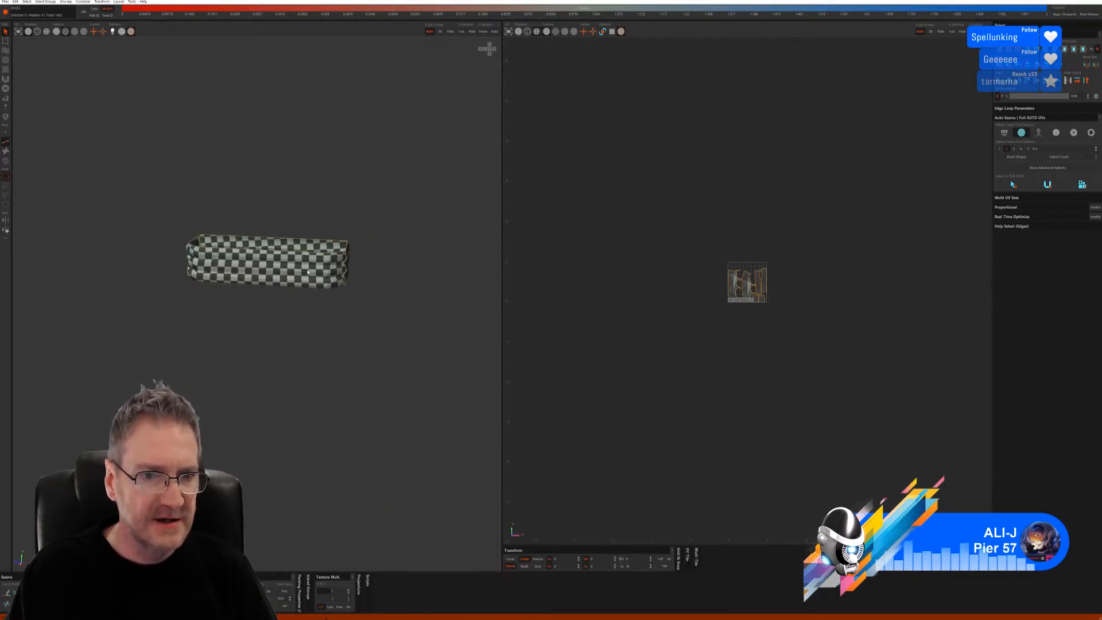
alt+drag(274, 297, 198, 316)
alt+middle_drag(275, 302, 214, 320)
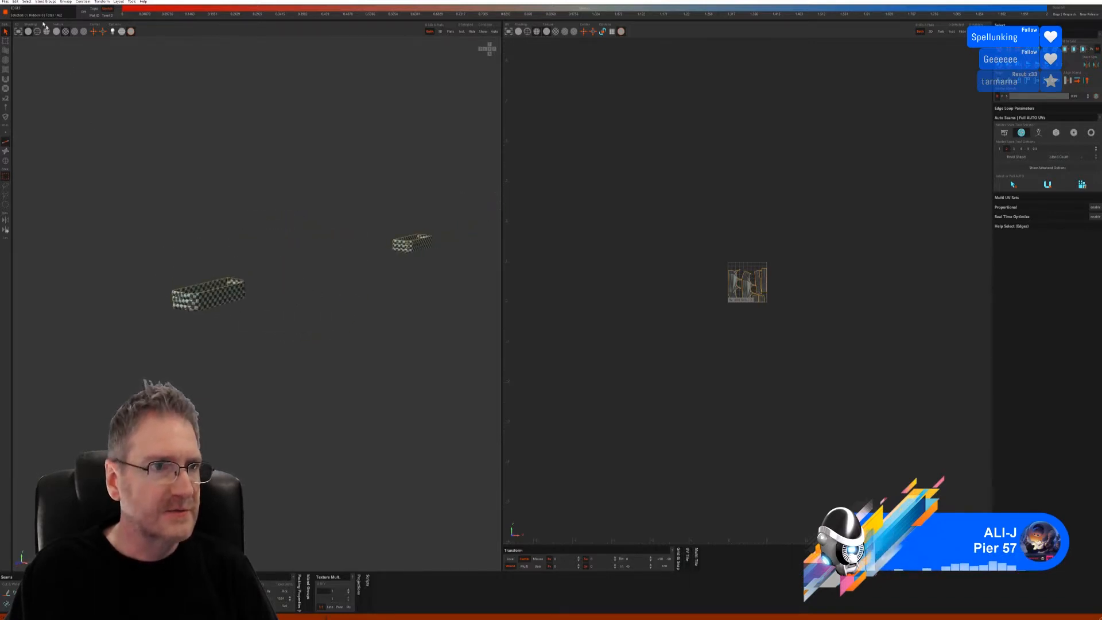
click(18, 7)
click(18, 36)
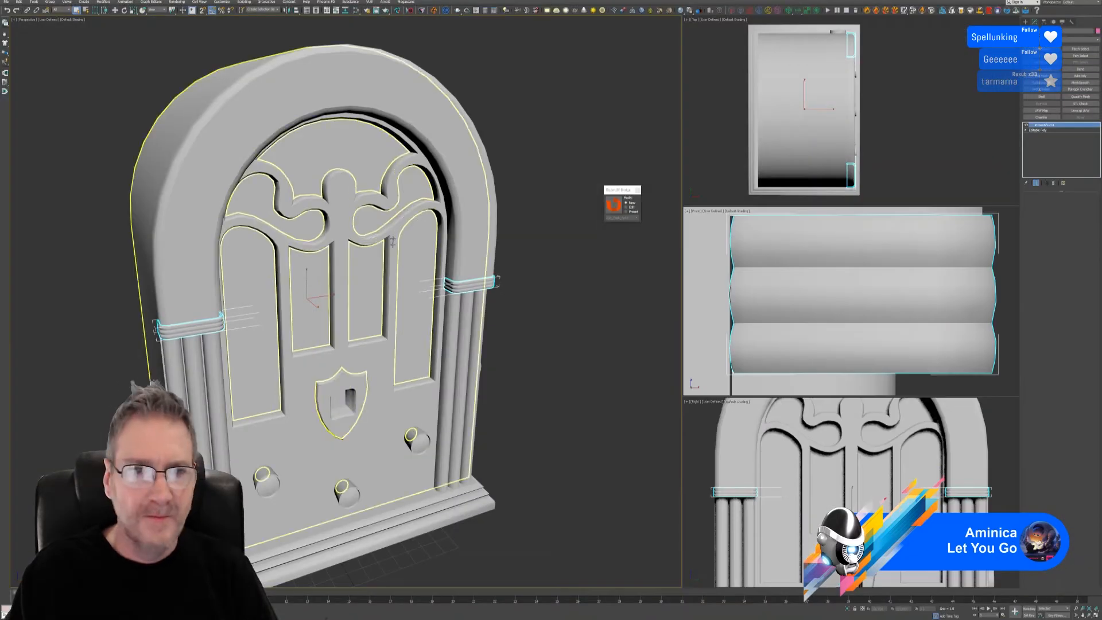
- Select the flat panels behind the grille openings and shield, convert them to an Editable Poly and send them to RizomUV
alt+middle_drag(509, 288, 521, 270)
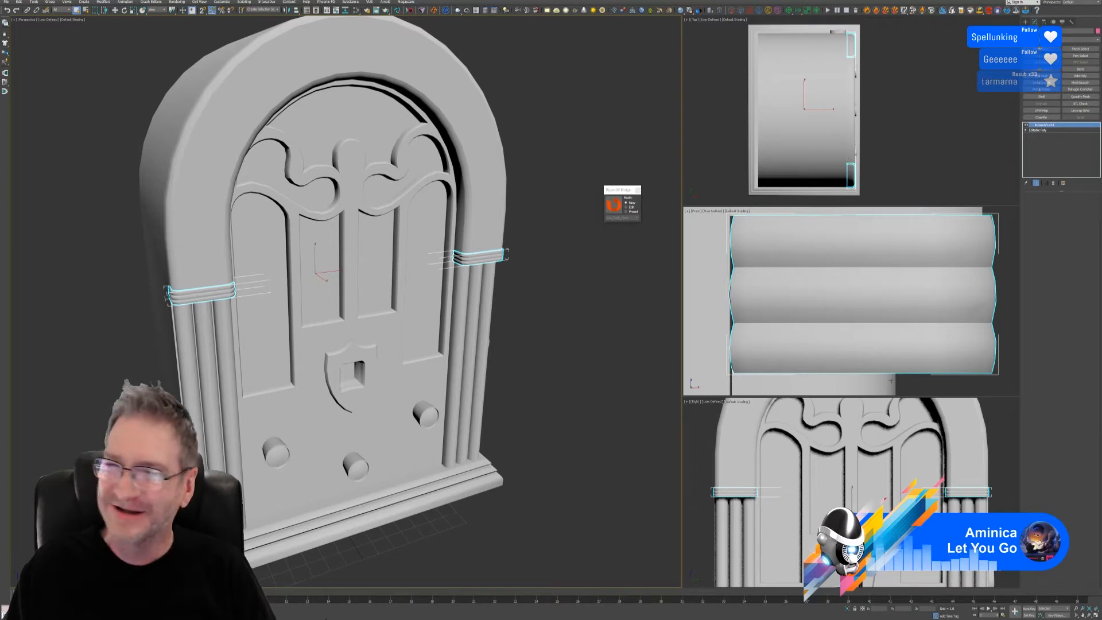
middle_drag(533, 330, 545, 320)
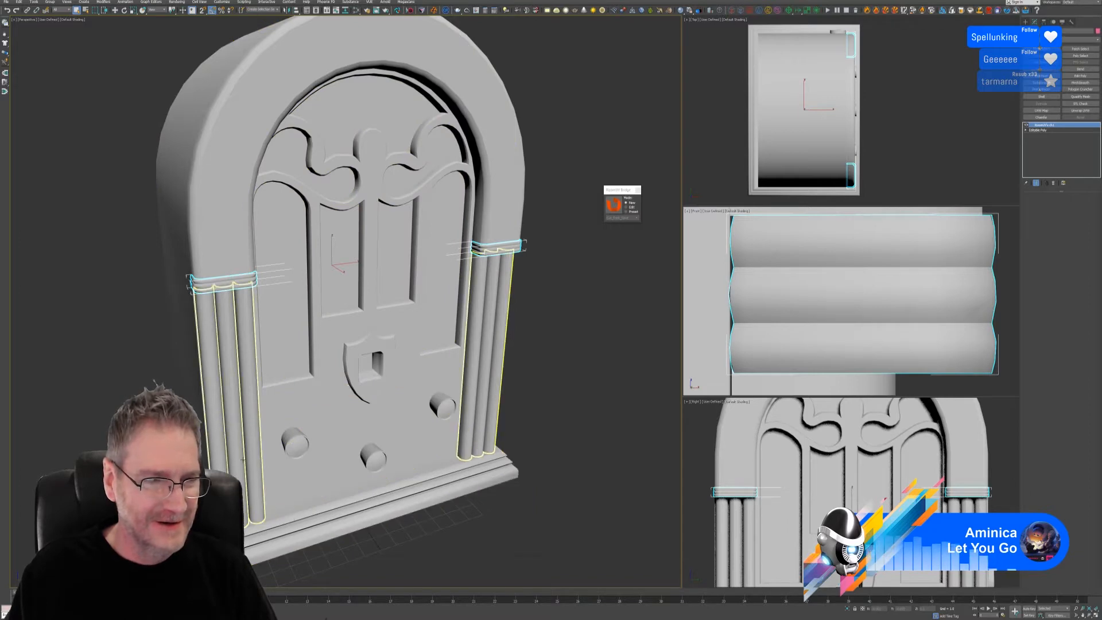
click(315, 410)
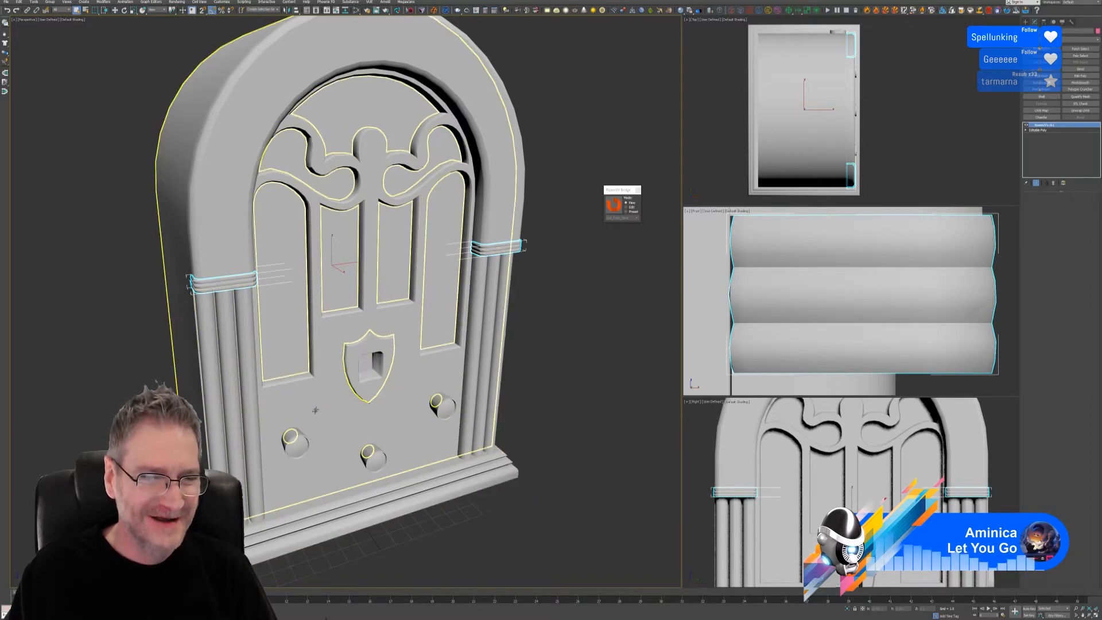
click(325, 330)
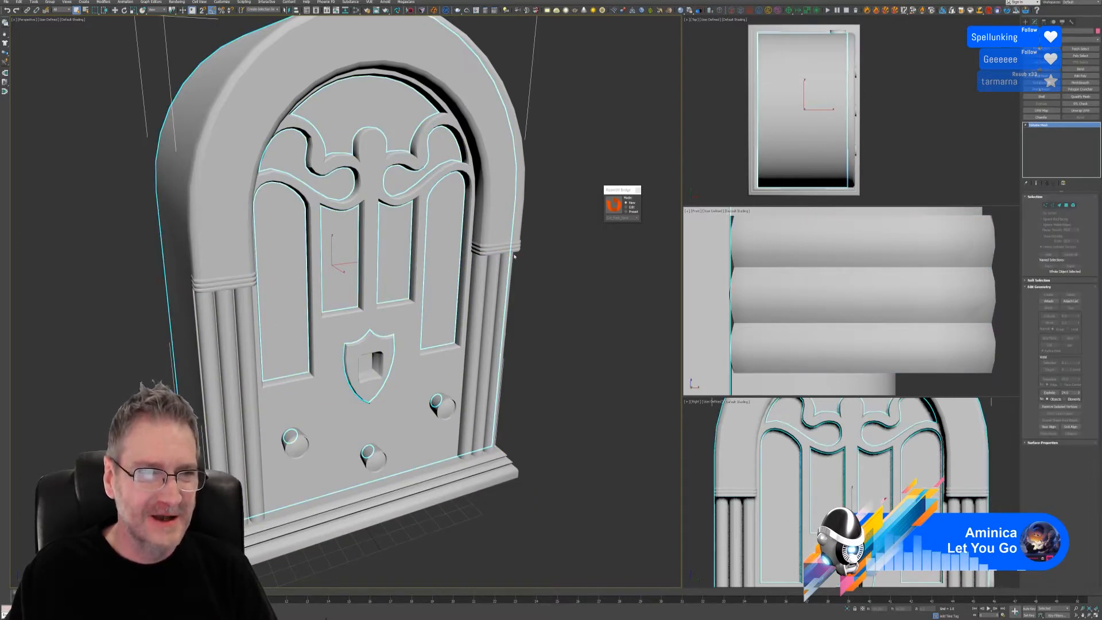
click(336, 251)
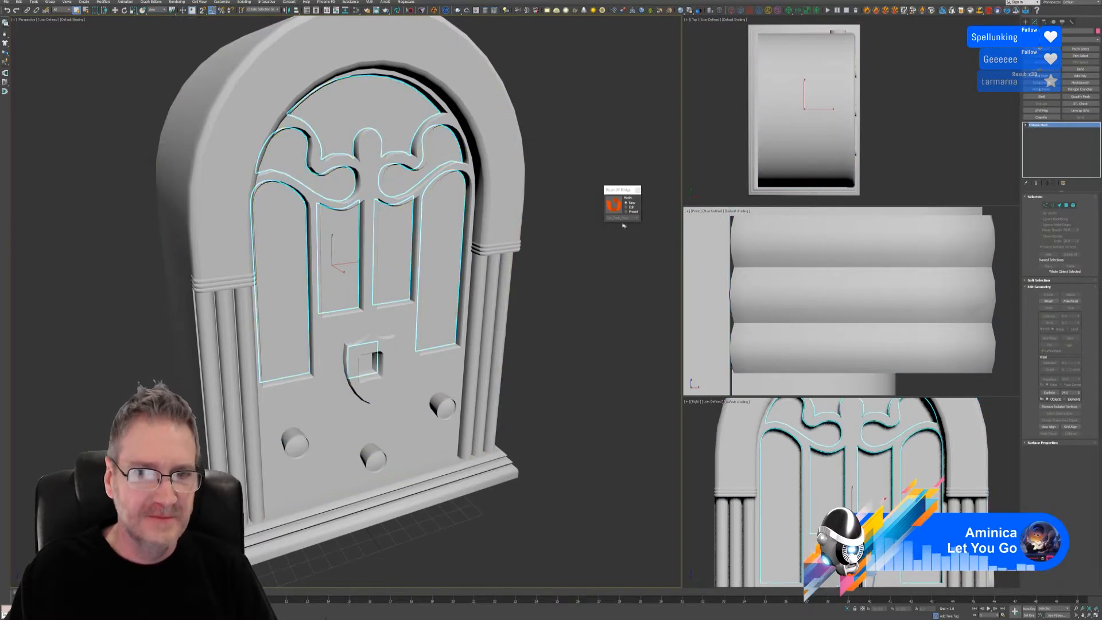
right_click(1053, 130)
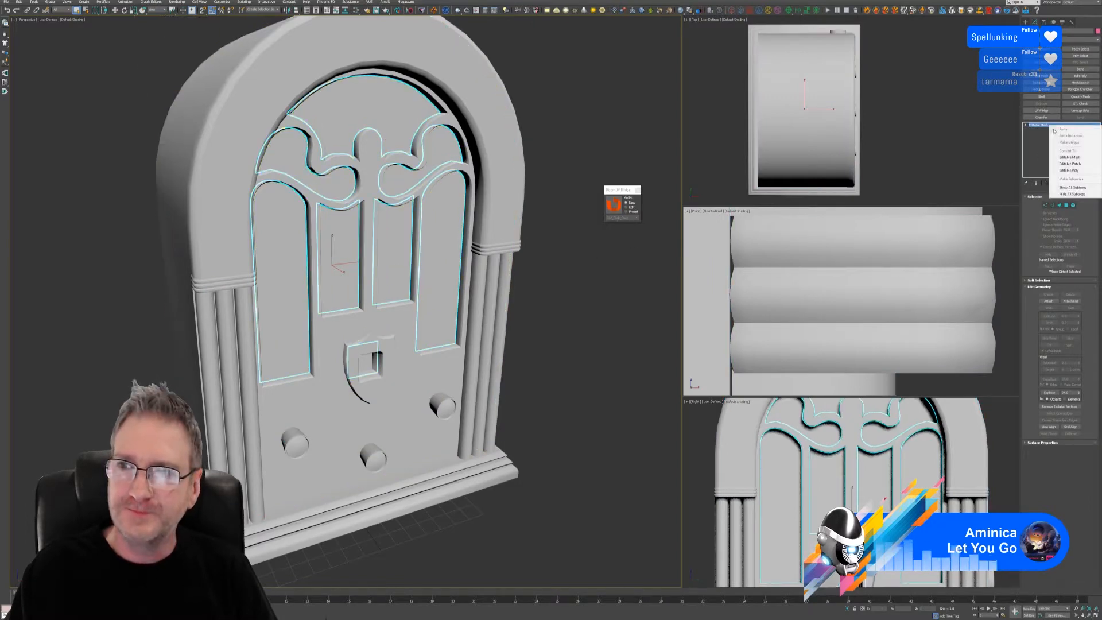
click(1070, 169)
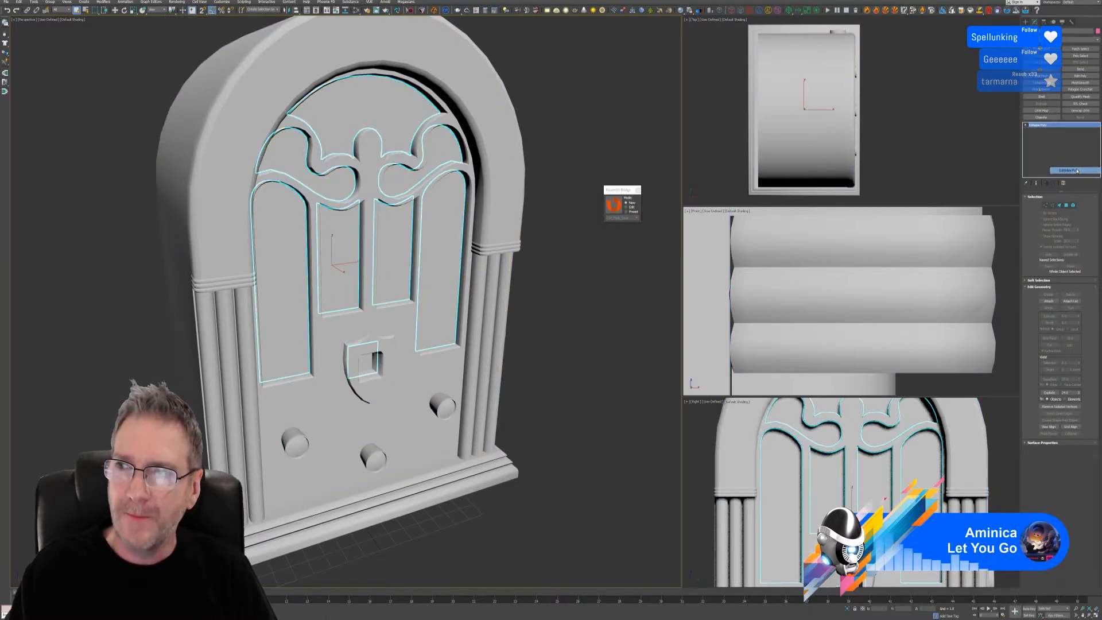
click(613, 207)
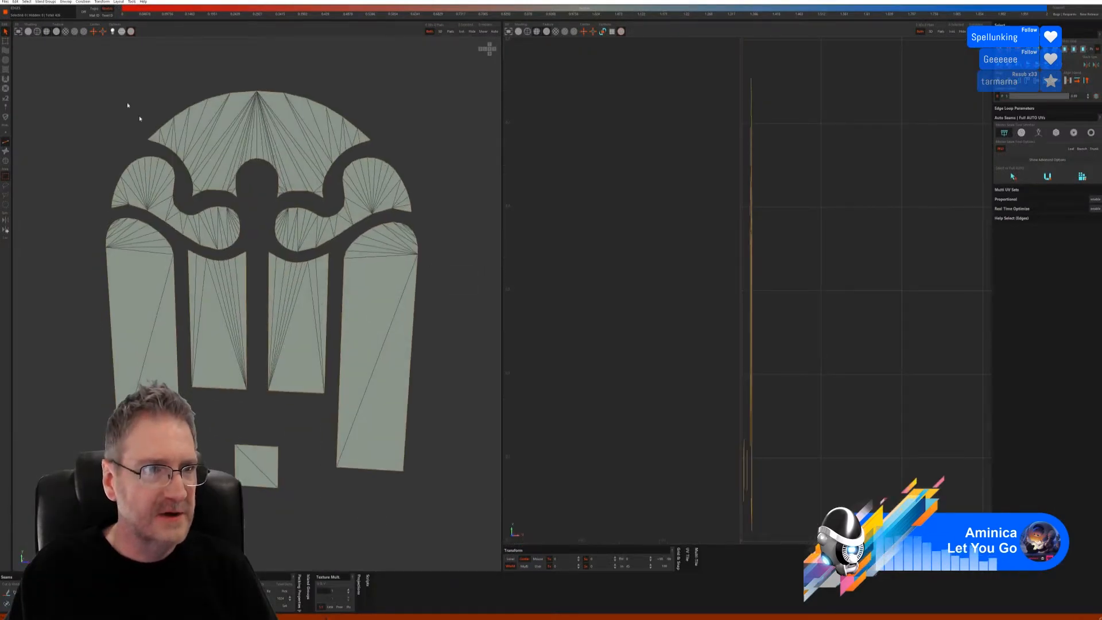
- Show the flat panels with a checker texture and no wireframe, and unwrap and pack them with the fourth Auto Seams method
click(27, 32)
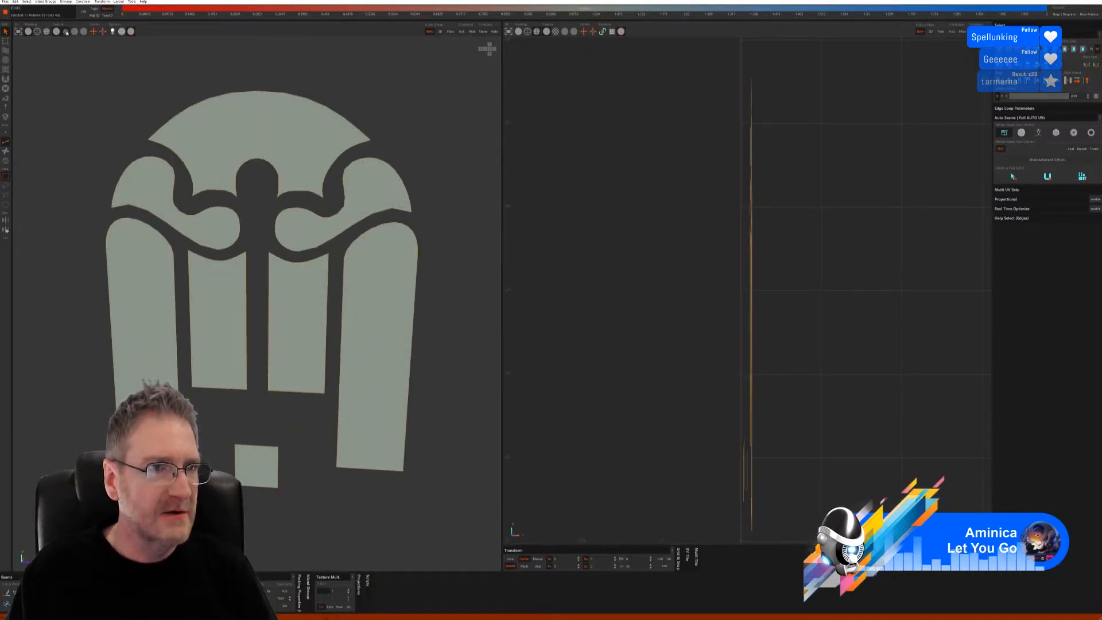
click(66, 33)
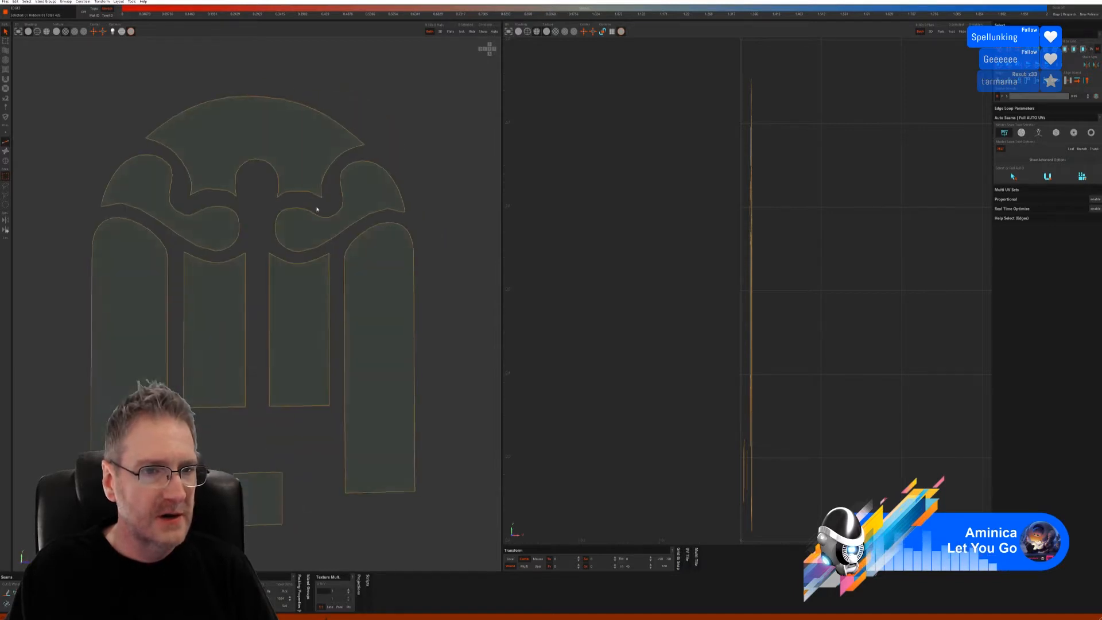
alt+drag(316, 209, 335, 216)
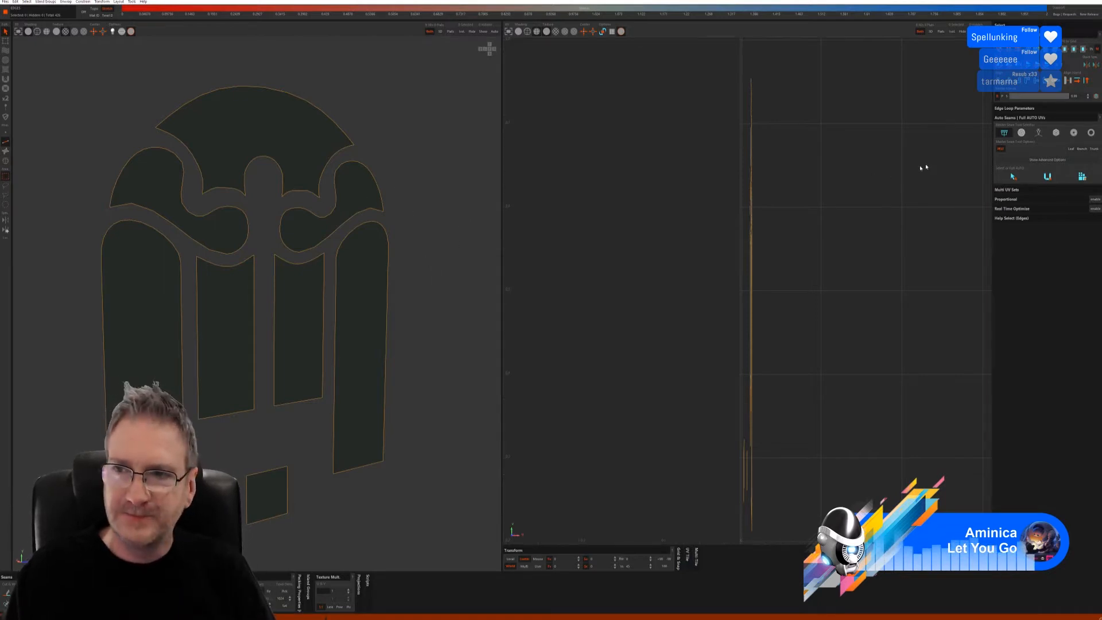
click(1054, 136)
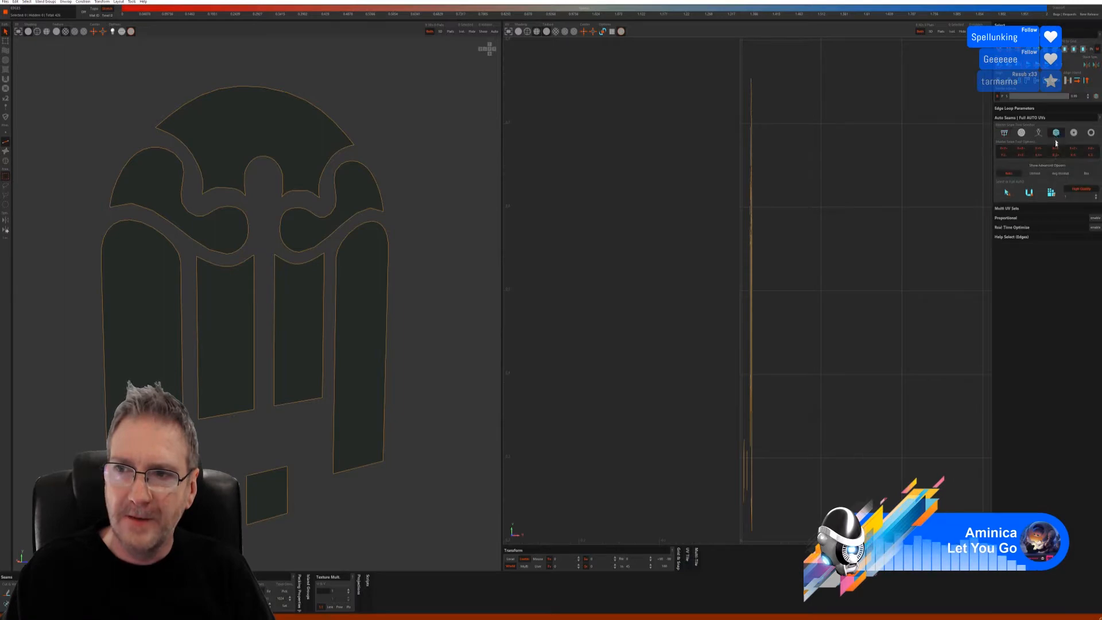
click(1038, 193)
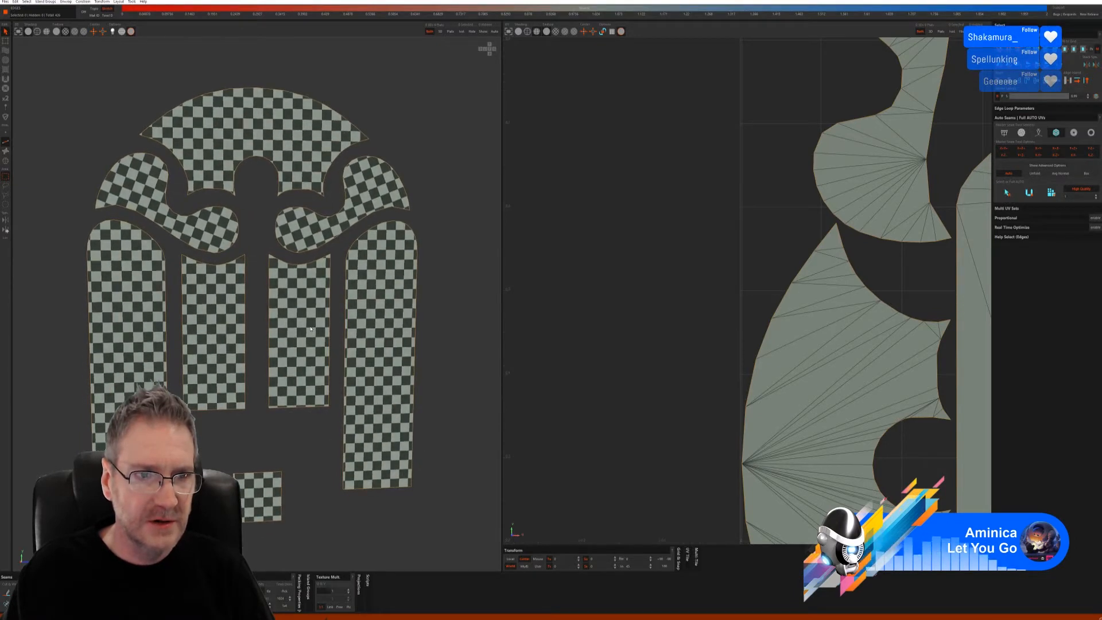
- Check the packed islands of the flat panels, save their UVs and return to the radio model in 3ds Max
scroll(645, 310, down, 5)
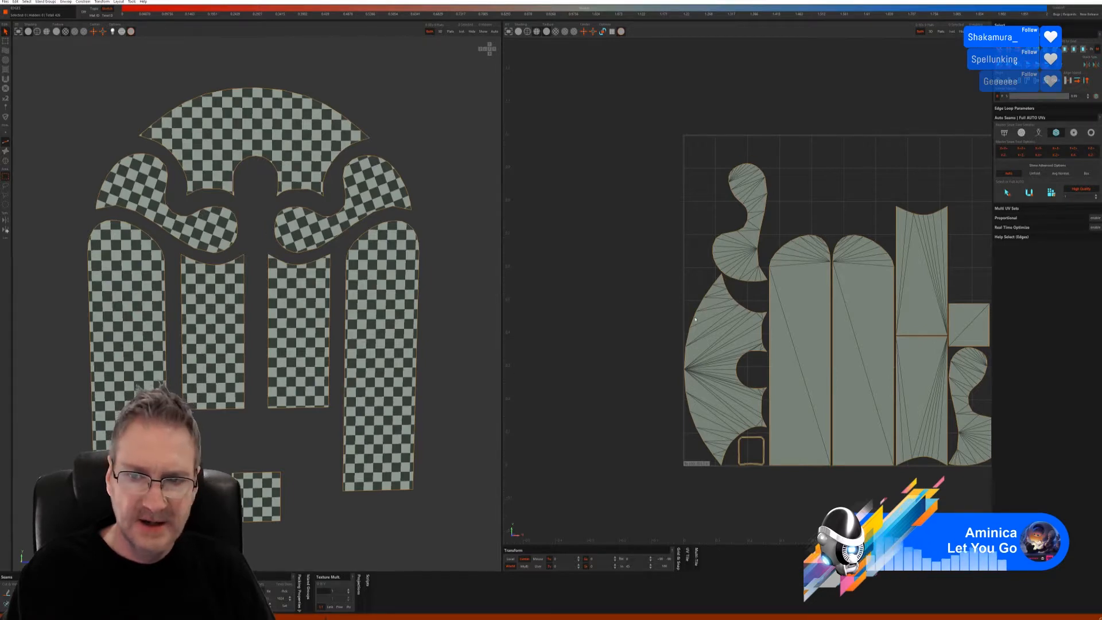
scroll(717, 317, down, 1)
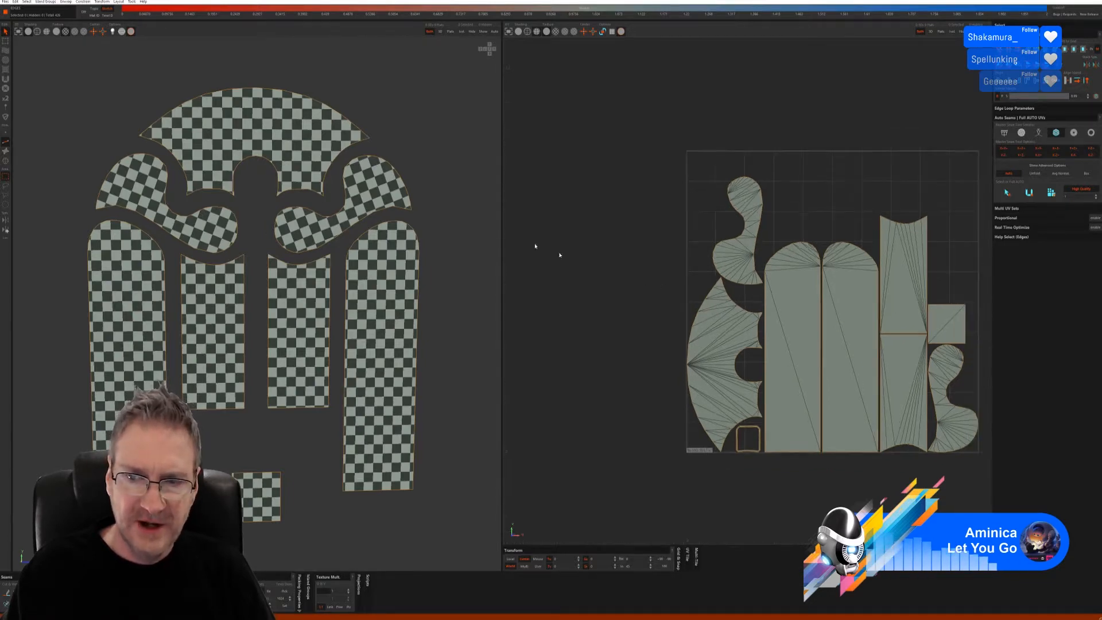
click(7, 2)
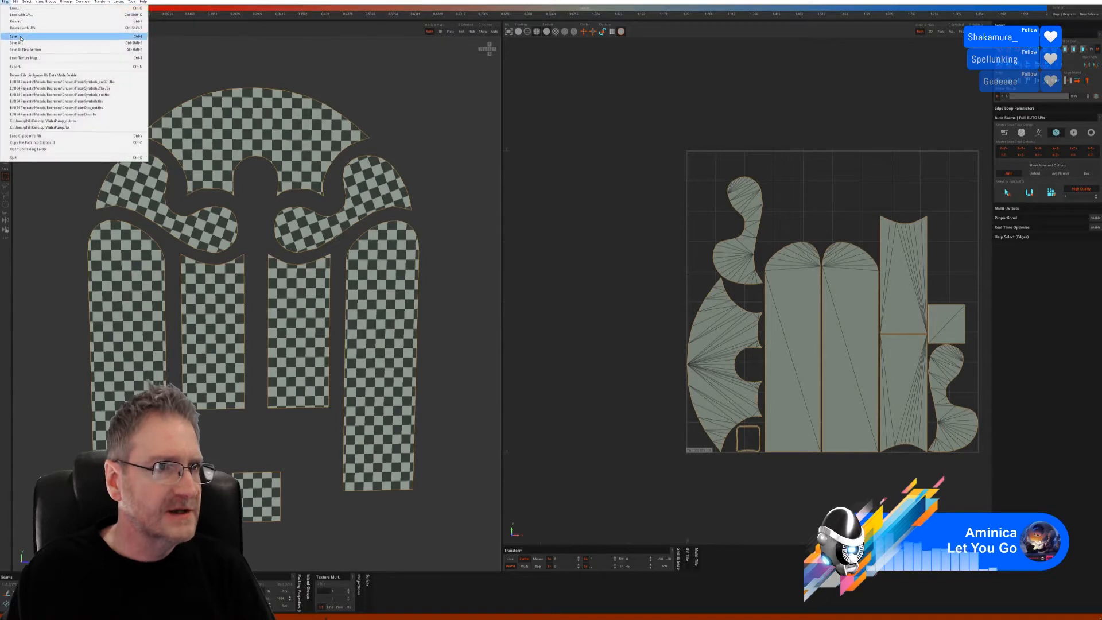
click(20, 37)
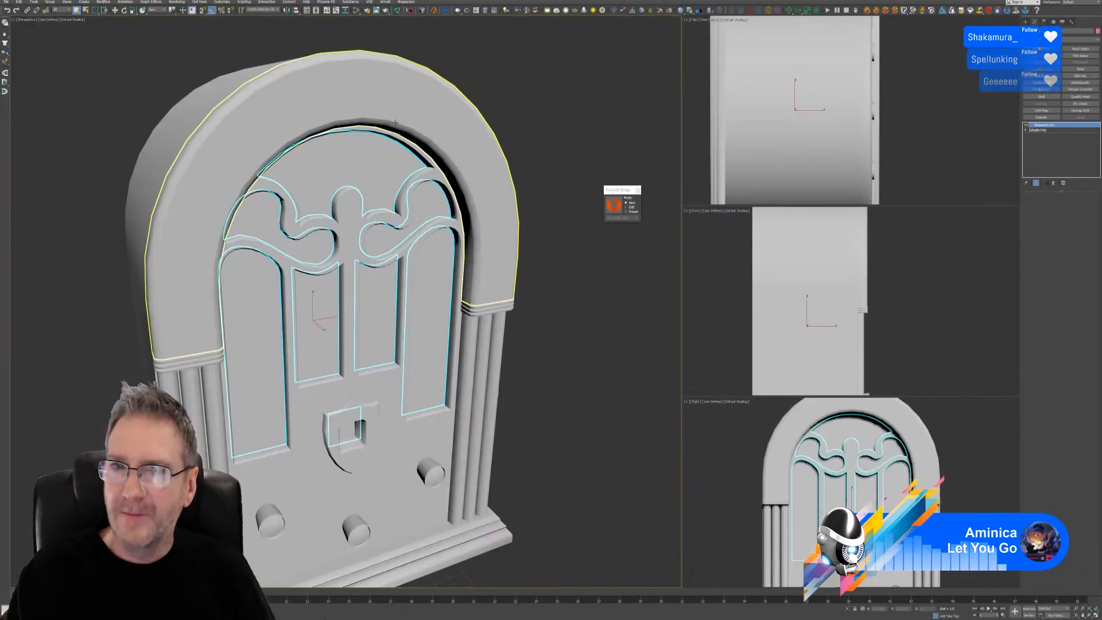
- Select the front arch around the grille, convert it to an Editable Poly and send it to RizomUV
scroll(423, 246, down, 3)
middle_drag(519, 269, 514, 254)
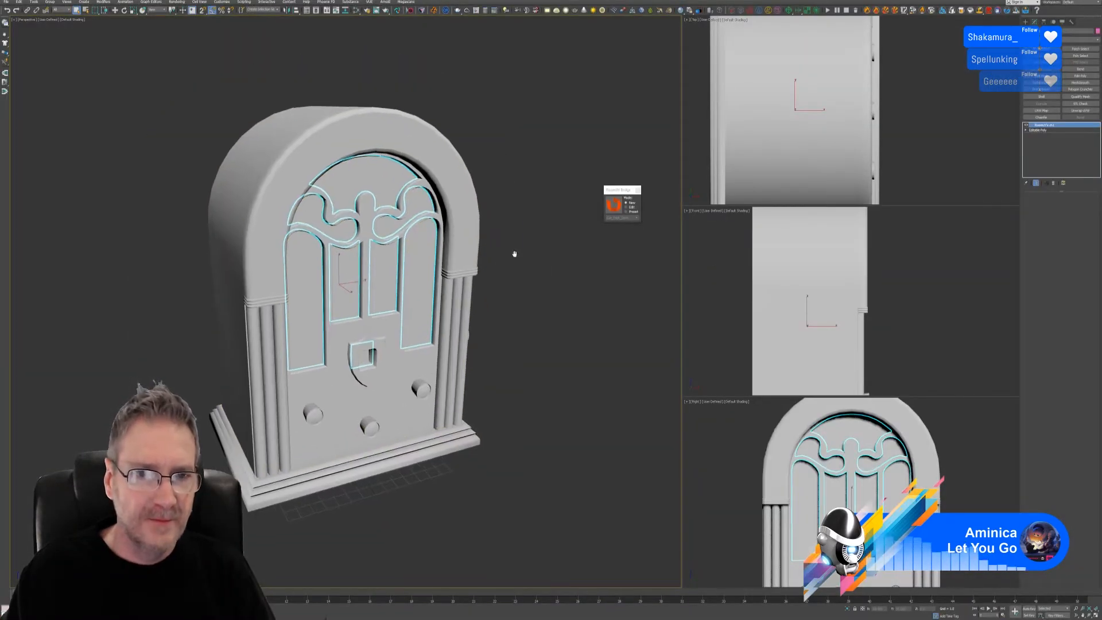
click(464, 196)
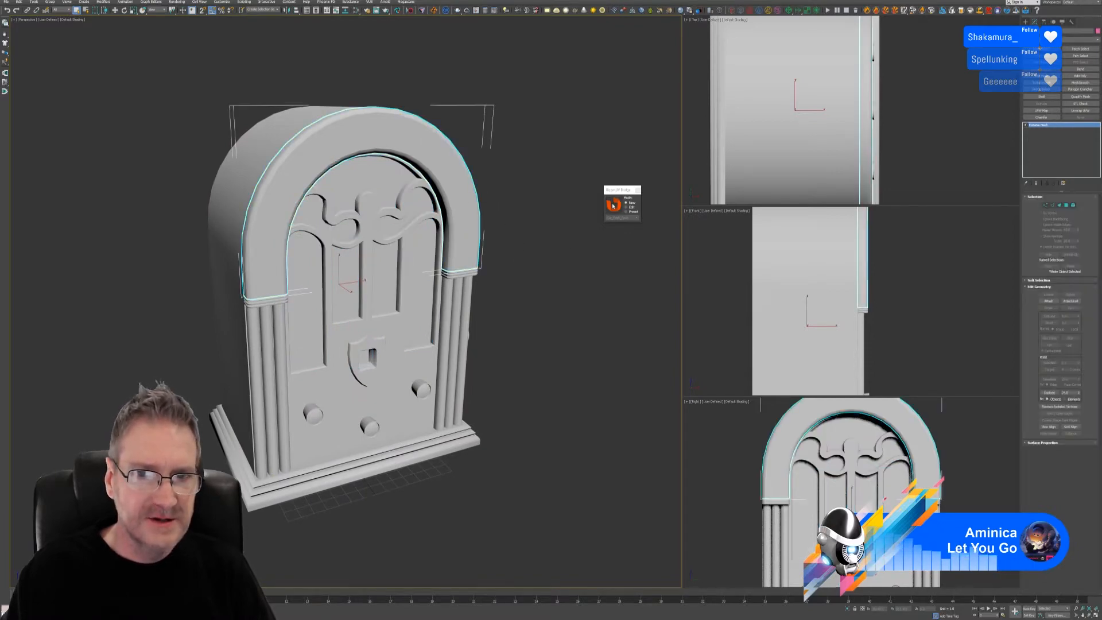
right_click(1054, 126)
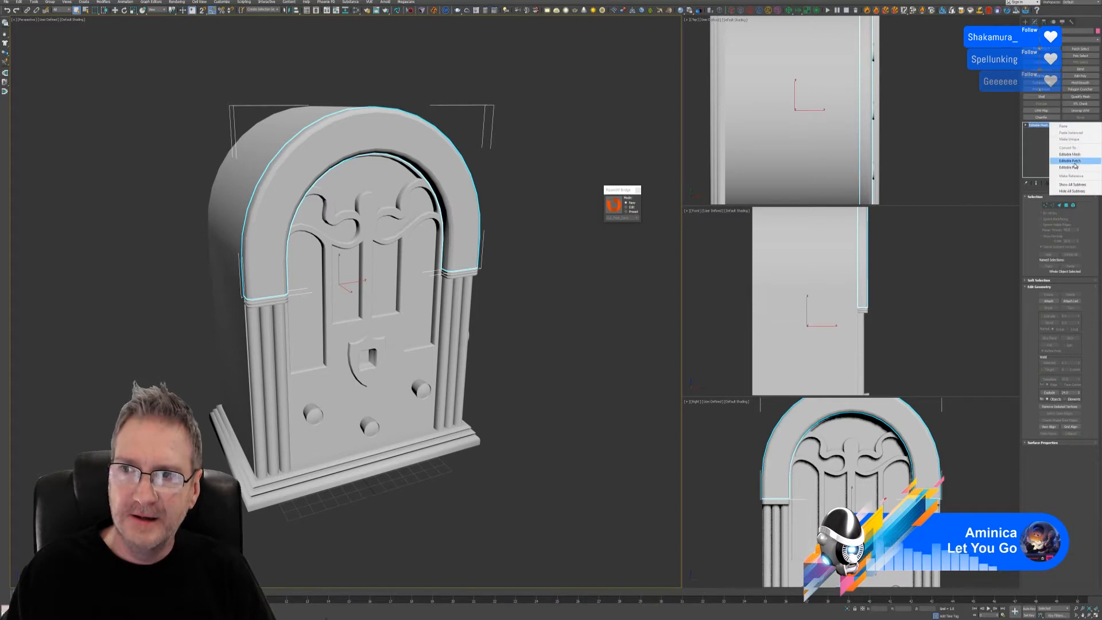
click(1068, 166)
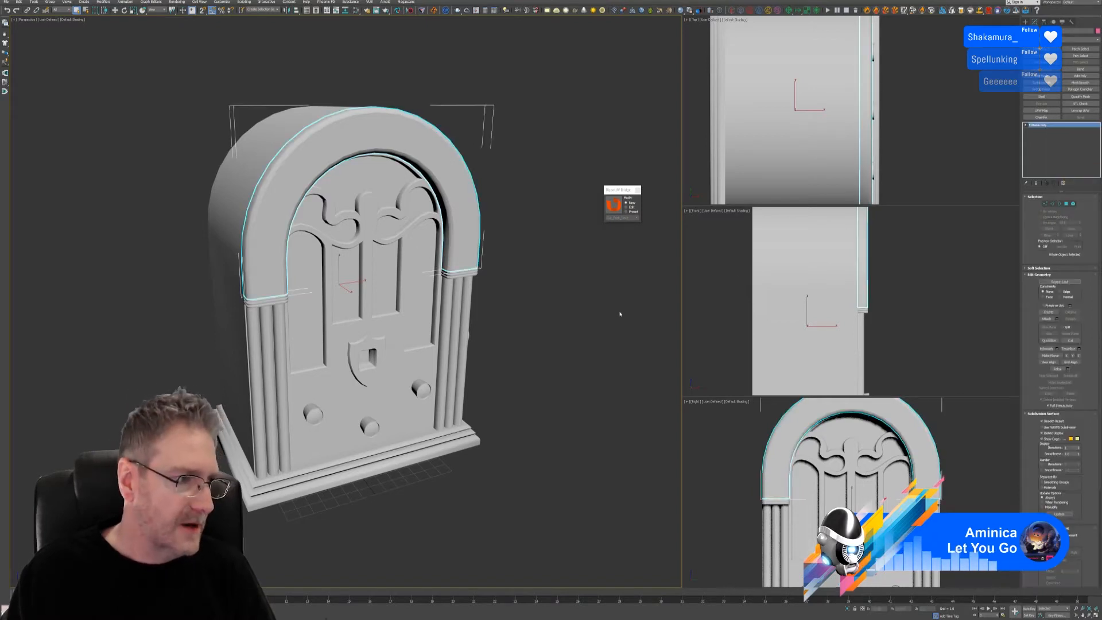
click(612, 209)
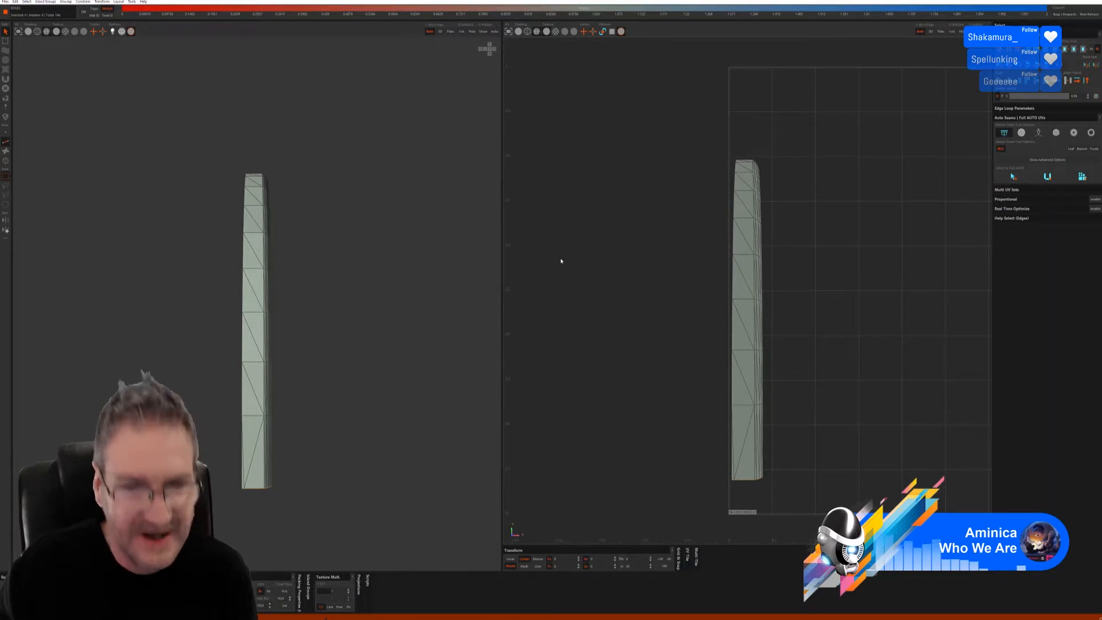
- Show the arch with a checker texture and no wireframe, and cut and unfold it with the third Auto Seams method
alt+drag(308, 261, 241, 252)
click(32, 34)
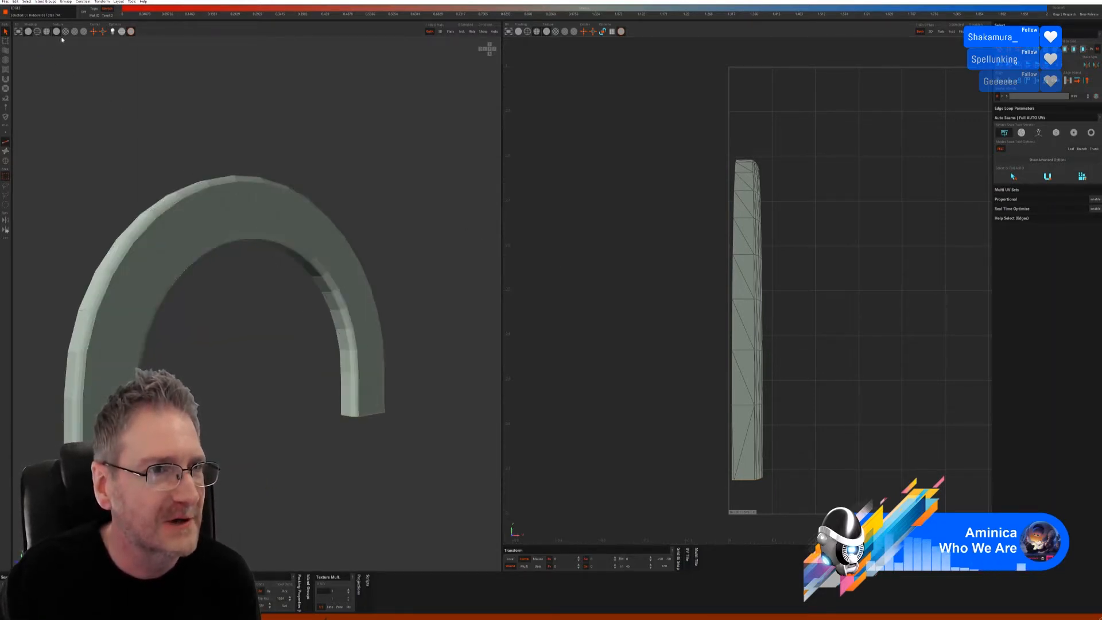
click(66, 32)
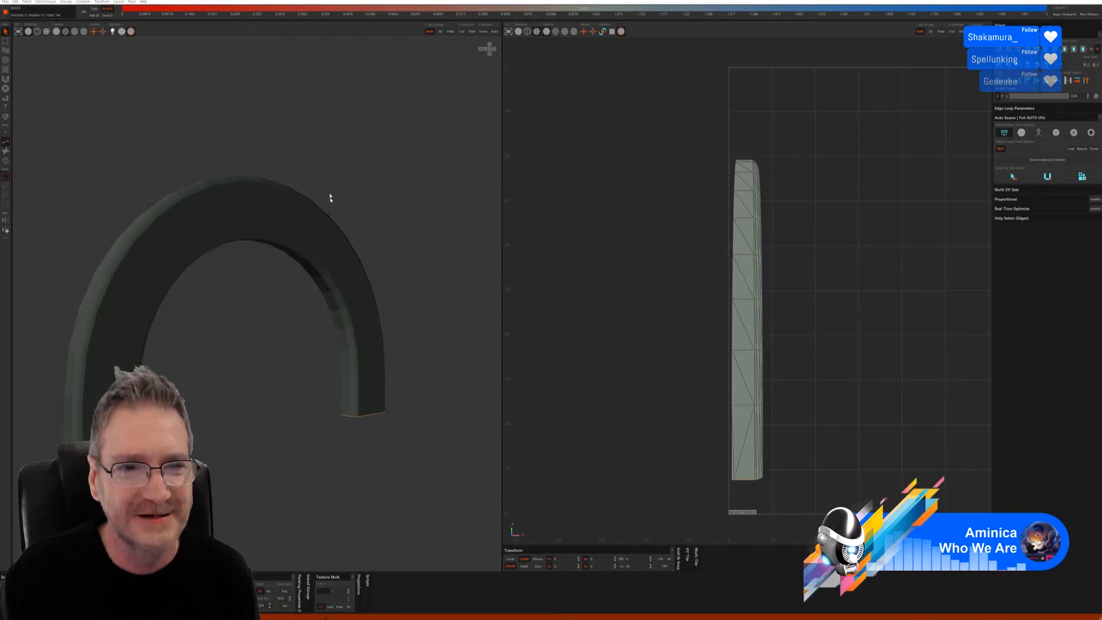
middle_drag(324, 175, 356, 214)
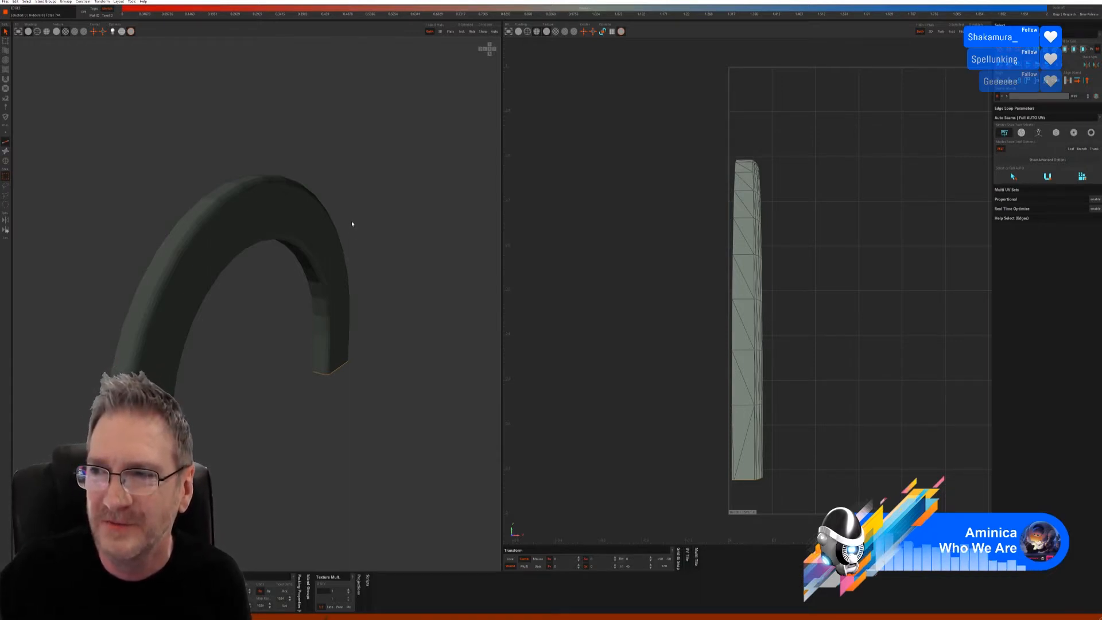
middle_drag(347, 218, 345, 213)
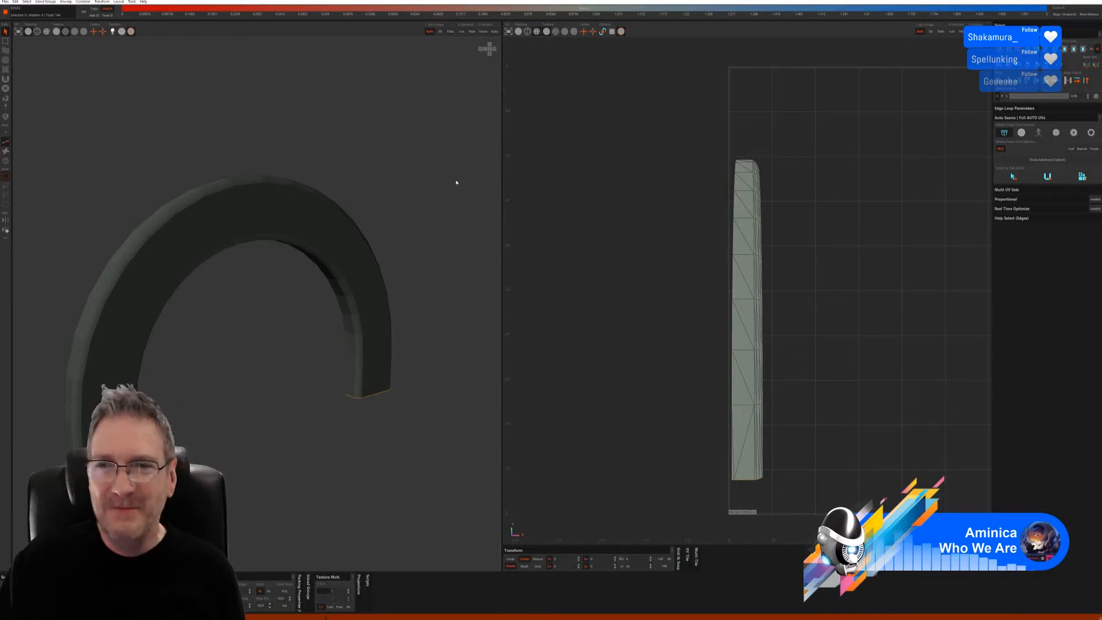
click(1038, 133)
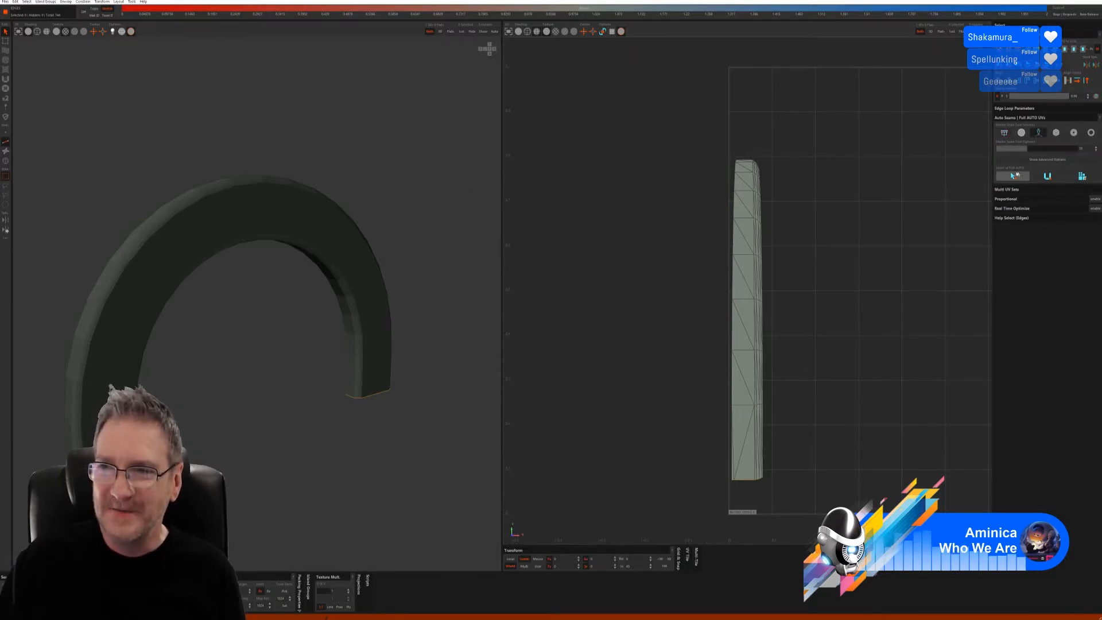
click(1012, 176)
click(1047, 177)
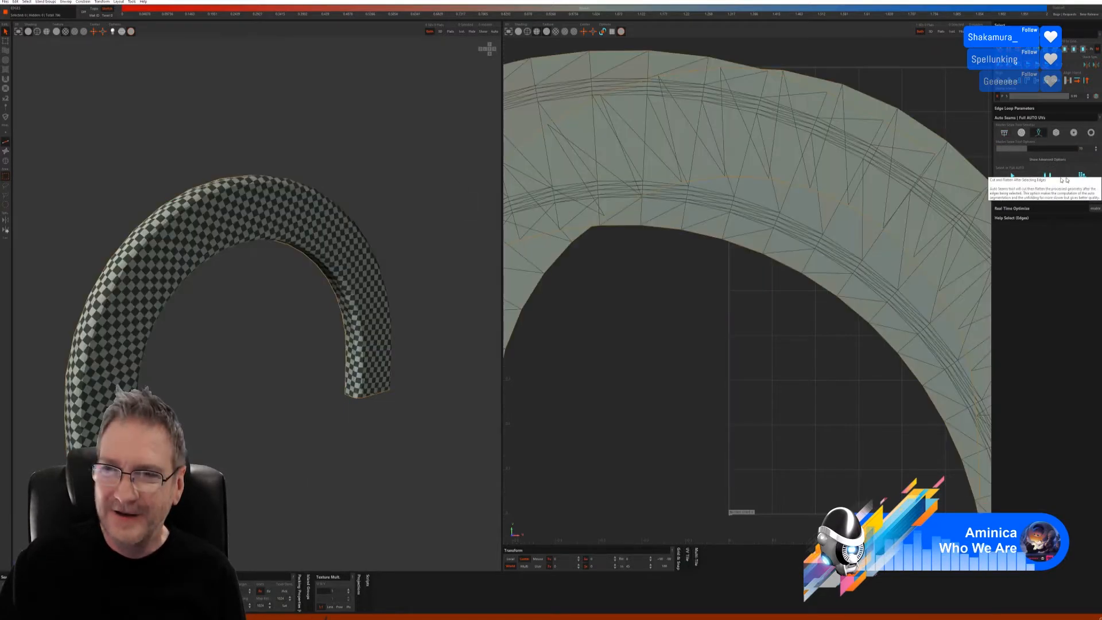
- Check the checker pattern on the arch, save its UVs and return to the radio model in 3ds Max
middle_drag(451, 304, 297, 308)
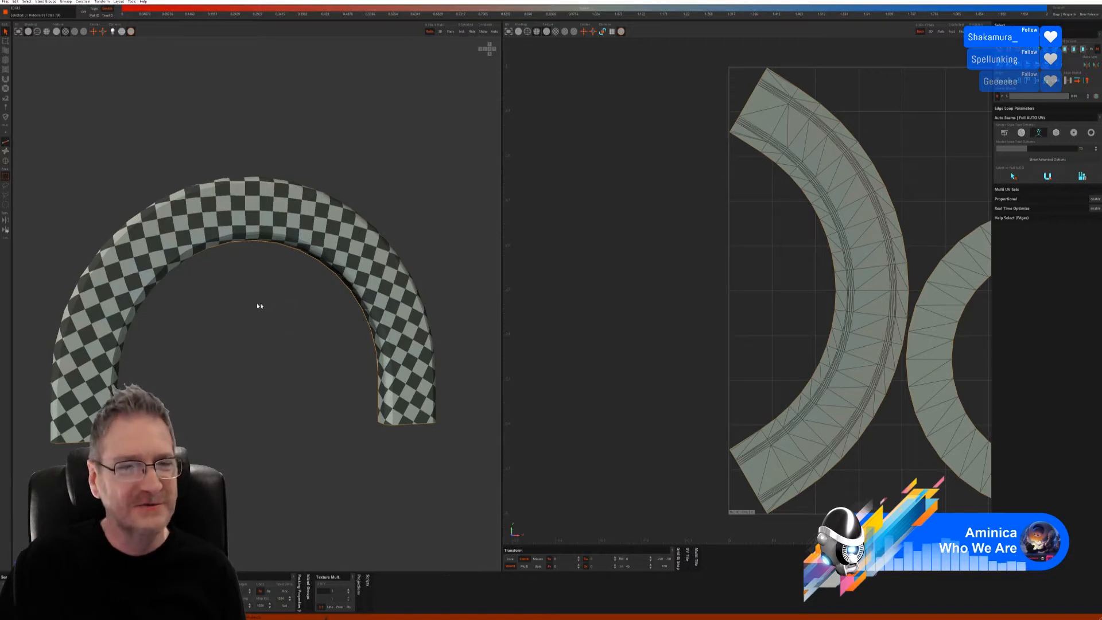
mouse_move(259, 306)
middle_down()
mouse_move(315, 314)
mouse_move(234, 315)
mouse_move(224, 300)
mouse_move(241, 291)
mouse_move(256, 305)
middle_up()
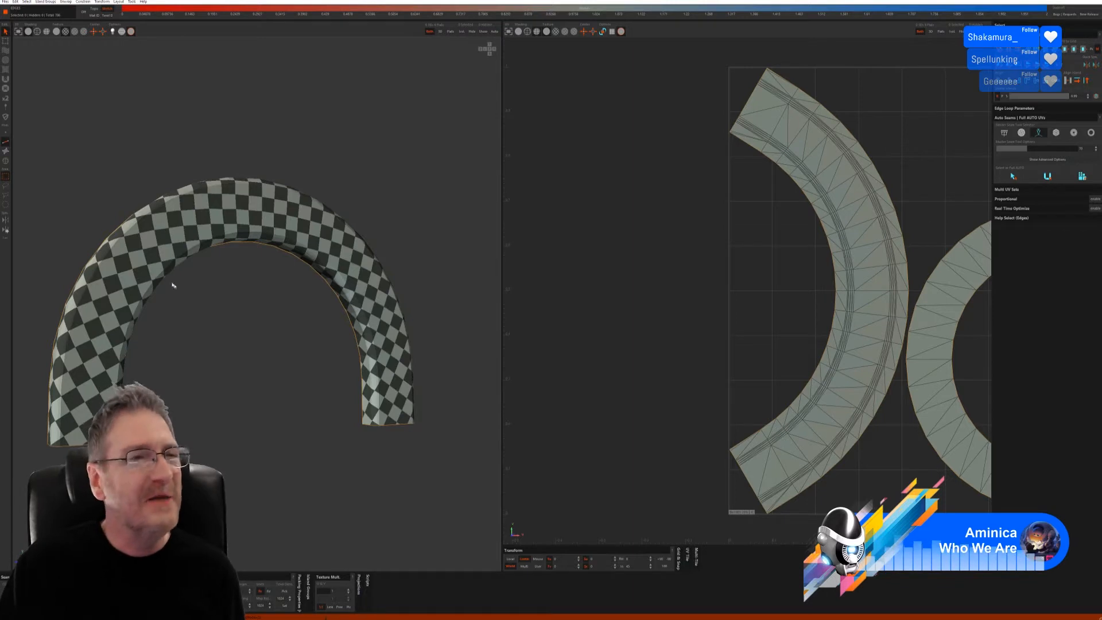
click(4, 2)
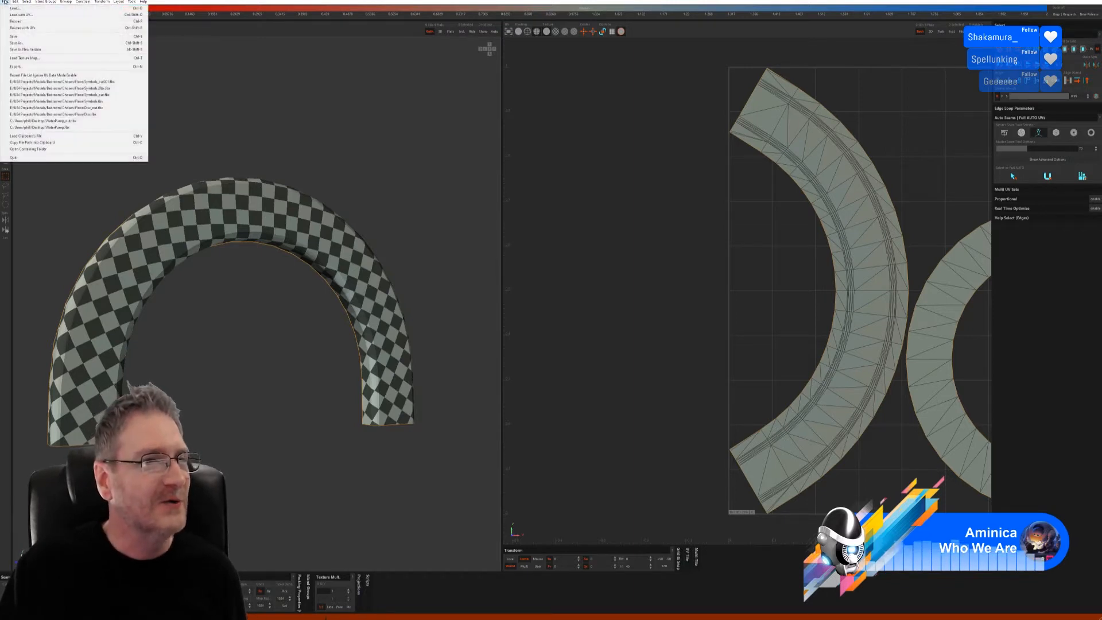
click(25, 36)
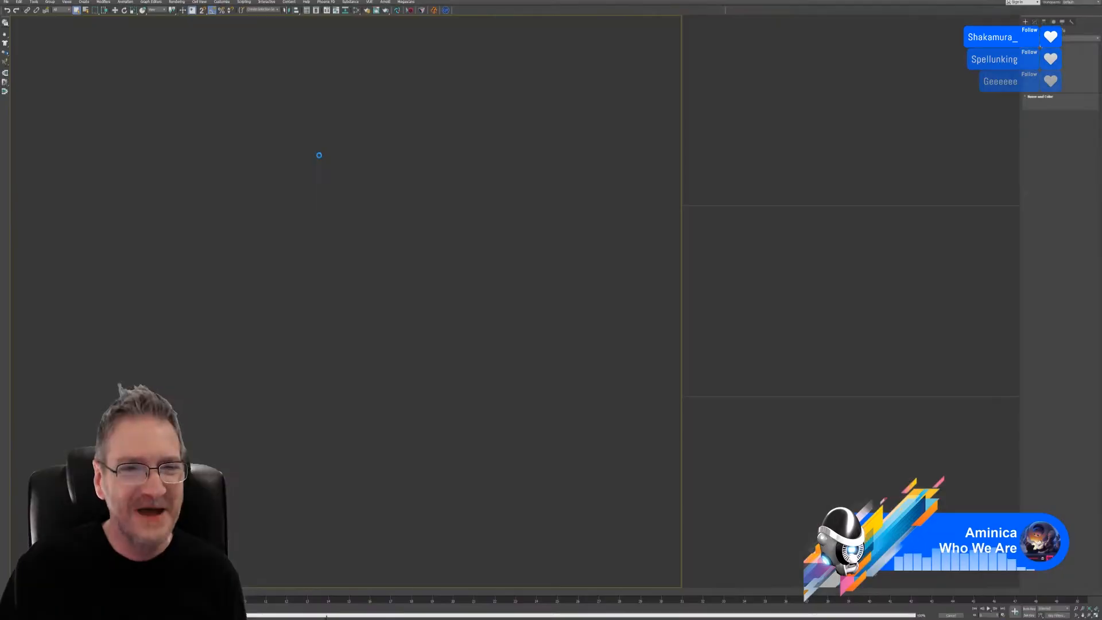
- Select the main cabinet body of the radio, convert it to an Editable Poly and send it to RizomUV
scroll(516, 278, down, 4)
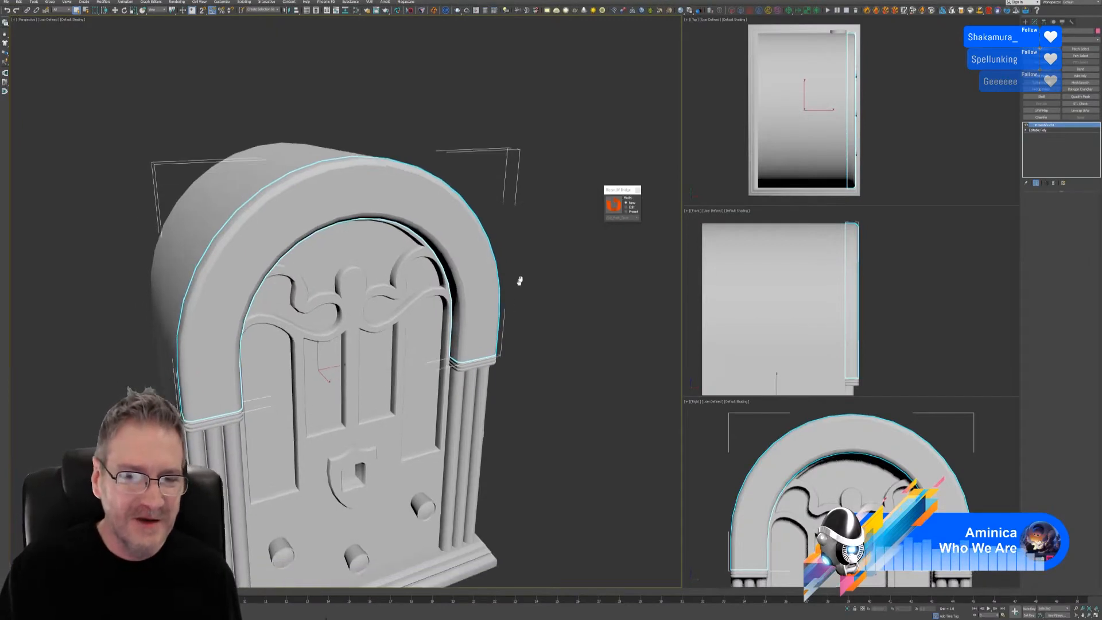
click(316, 228)
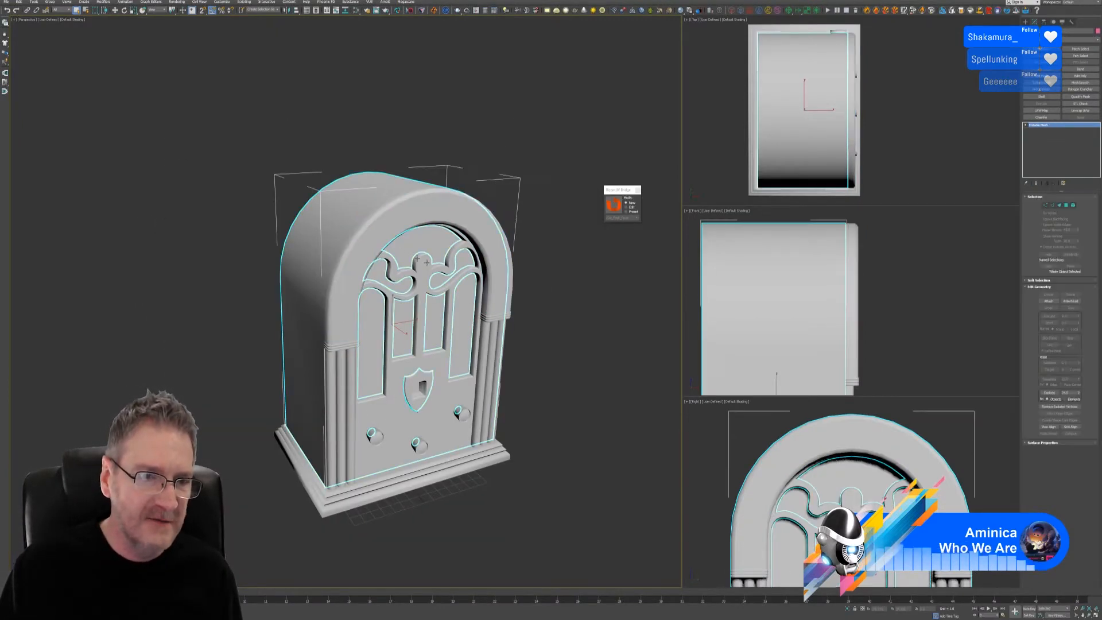
right_click(1043, 135)
click(1066, 172)
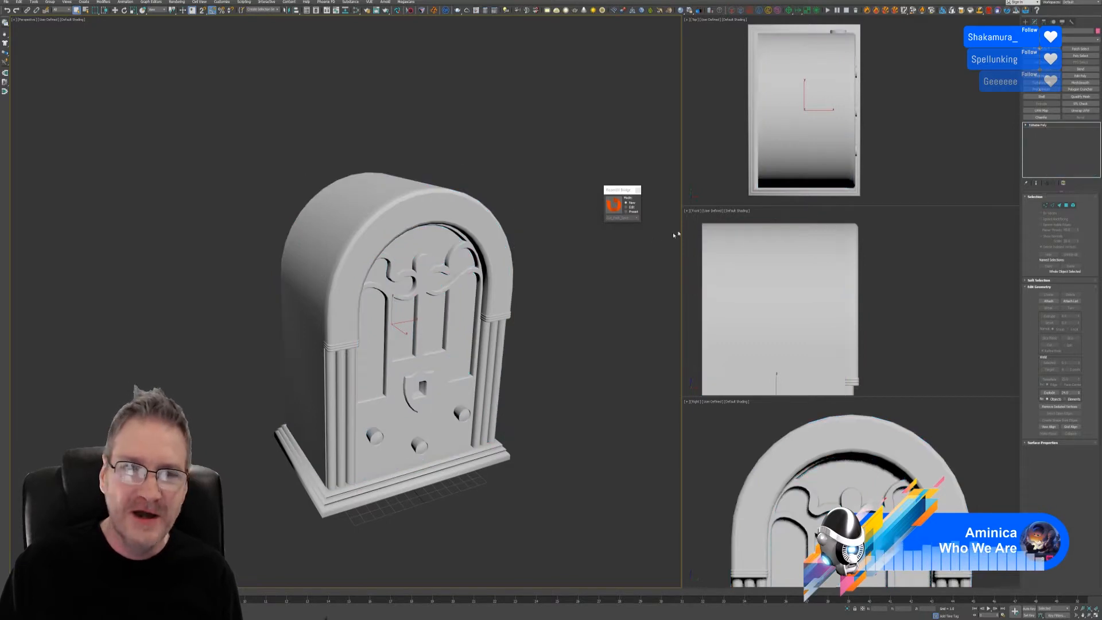
click(596, 281)
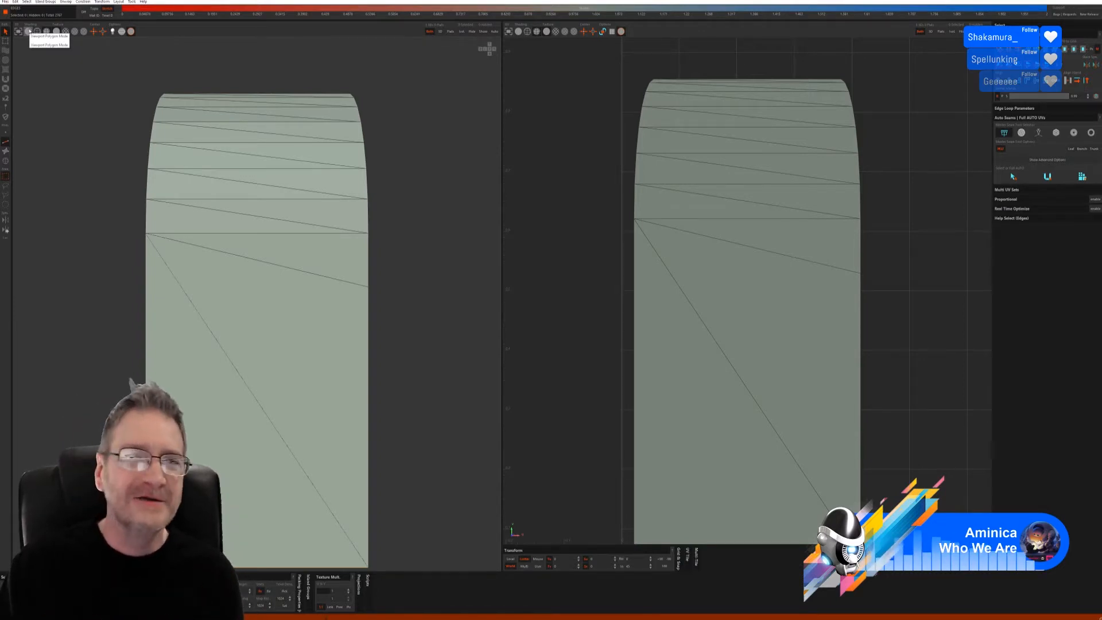
- Show the cabinet body with a checker texture and no wireframe, viewed from its front
click(65, 32)
click(64, 33)
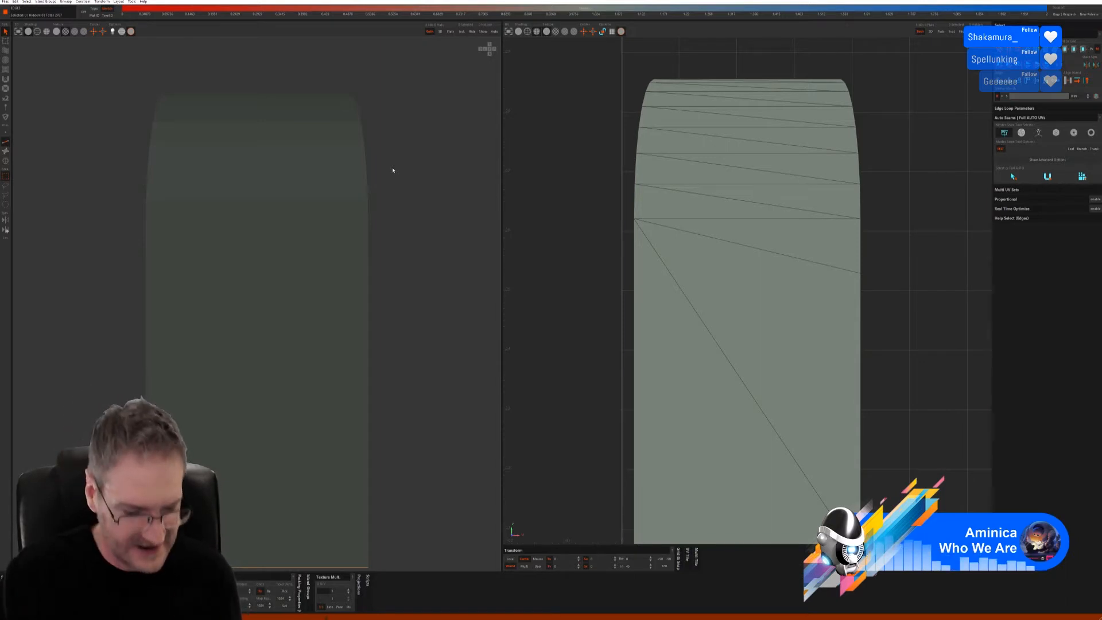
middle_drag(401, 192, 369, 234)
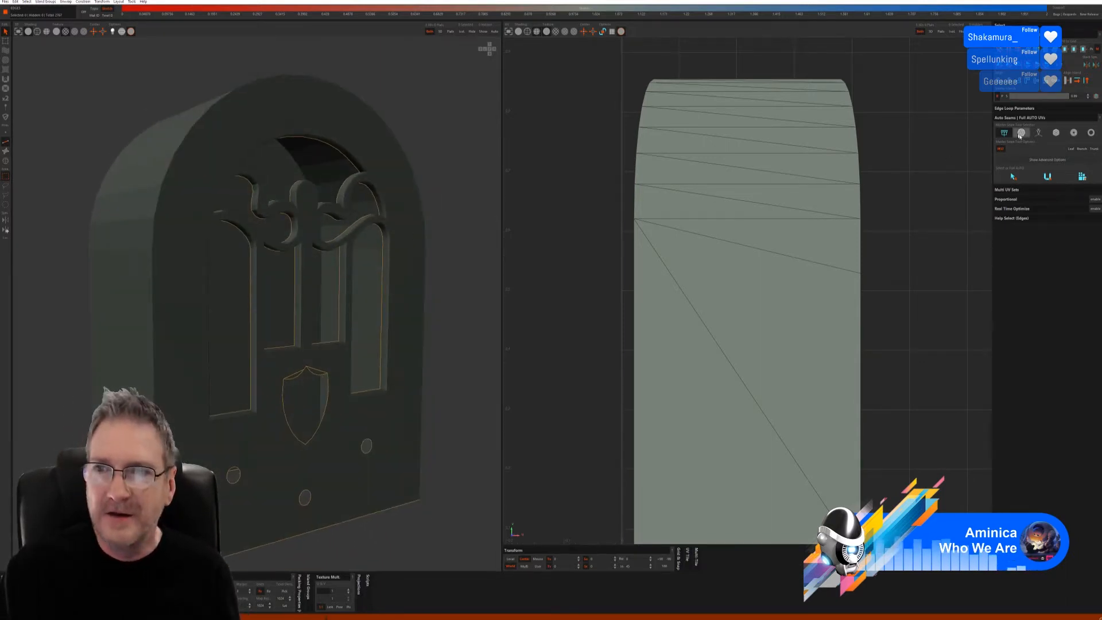
- Try to cut, unfold and pack the cabinet body with the Sharp Edges Auto Seams method, and undo it
click(1038, 132)
click(1011, 176)
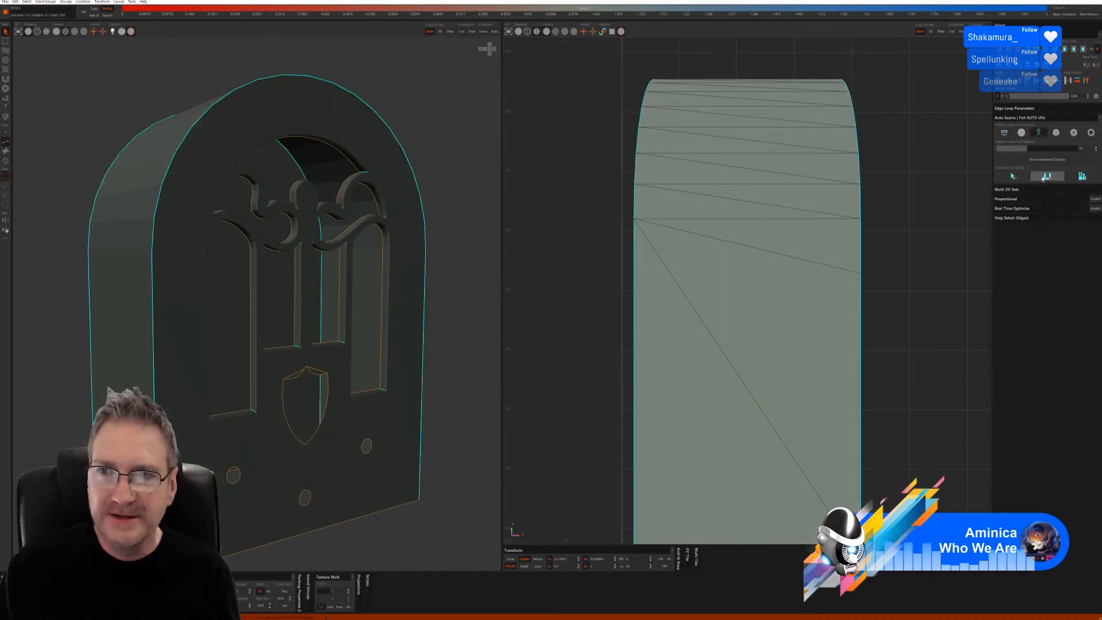
click(1082, 176)
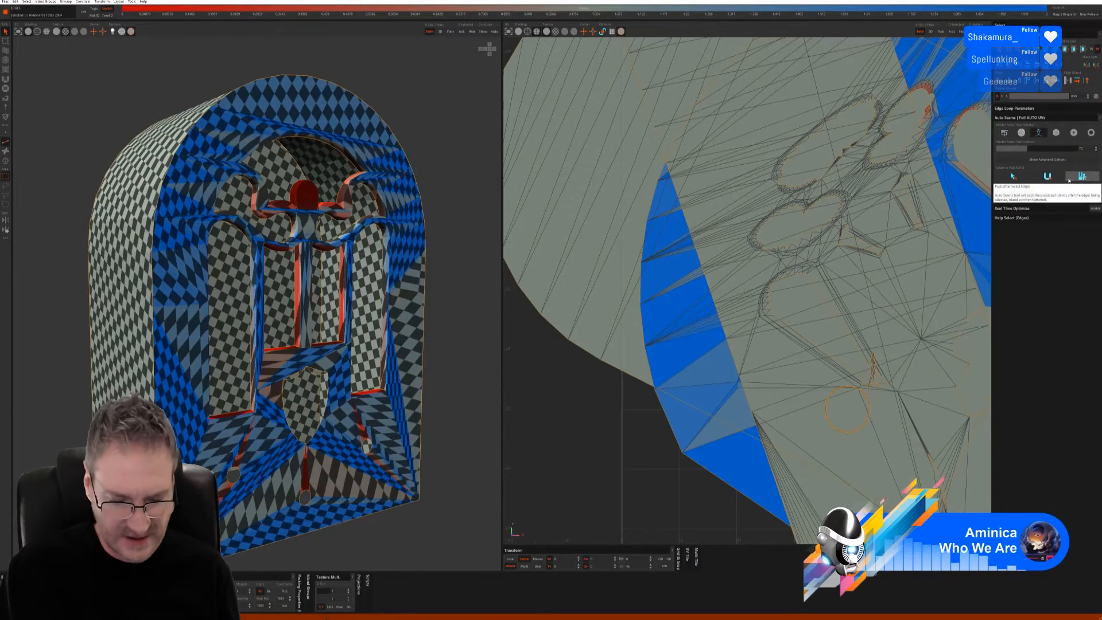
key(ctrl+z)
key(ctrl+z)
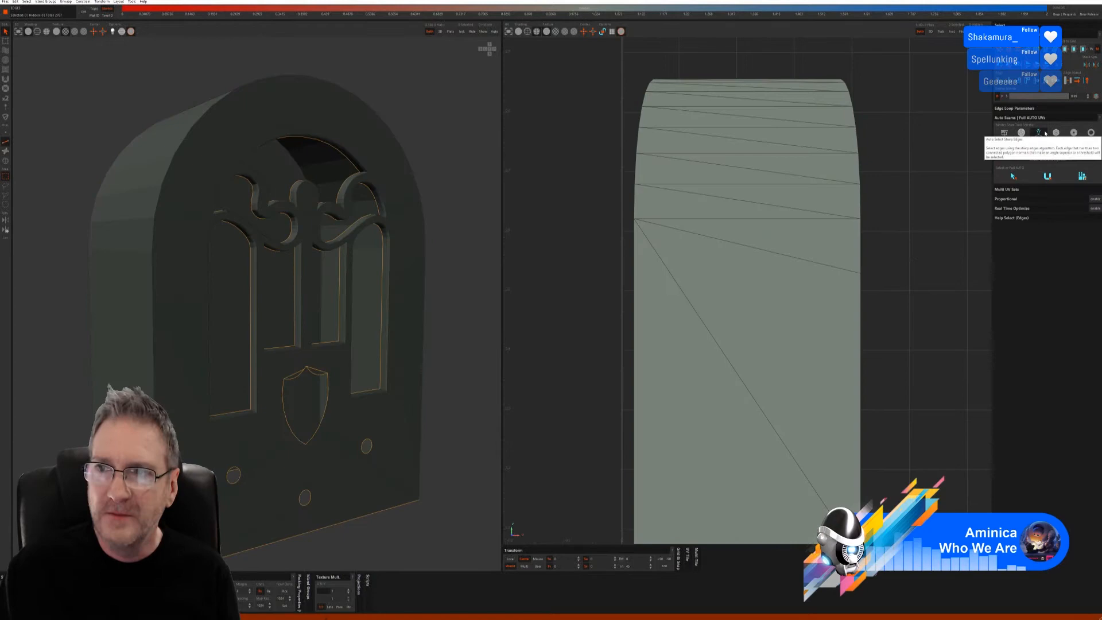
- Cut, unfold and pack the cabinet body with the fourth Auto Seams method, and inspect the seams on its curved top
click(1055, 133)
click(1029, 193)
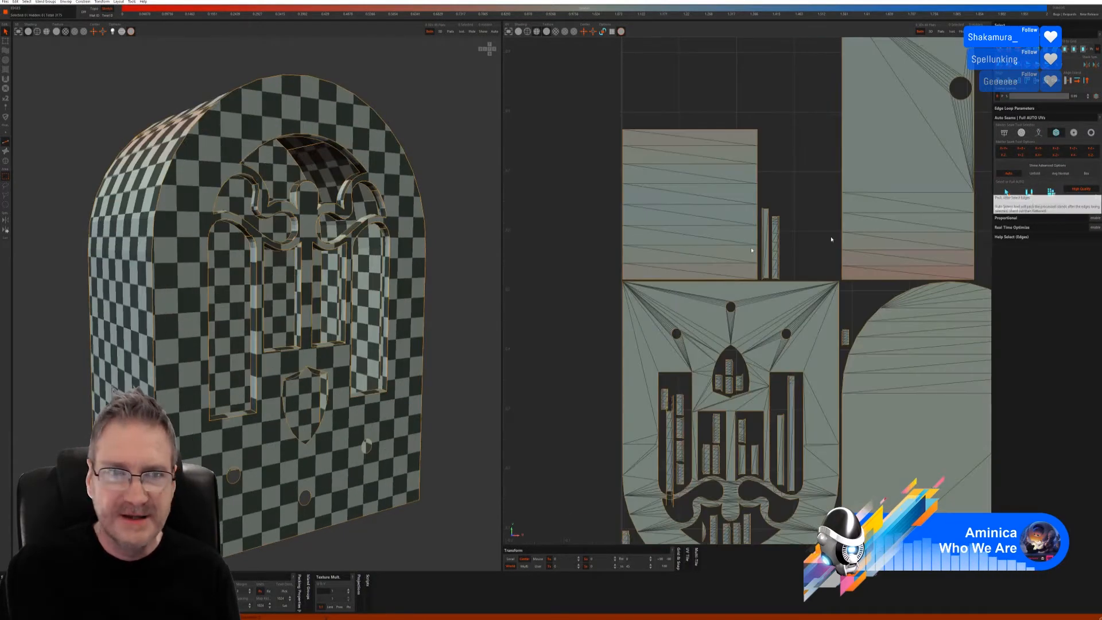
alt+drag(402, 275, 176, 278)
alt+drag(356, 307, 333, 303)
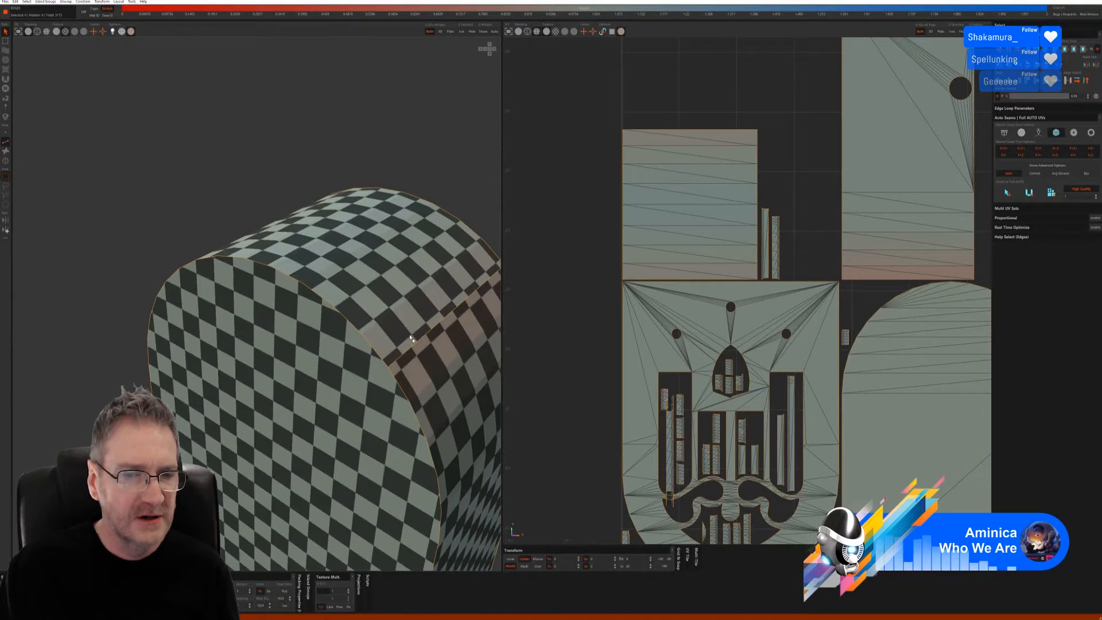
- Weld the two seams running across the curved top of the cabinet body so its sides and top join into one island
double_click(414, 346)
key(c)
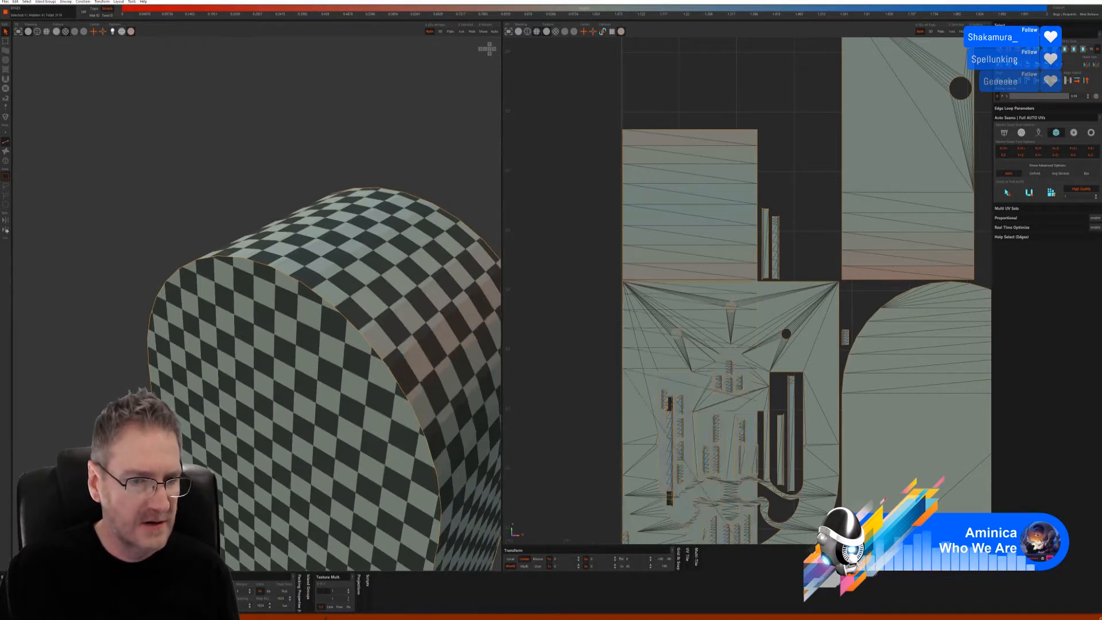
alt+drag(255, 434, 256, 262)
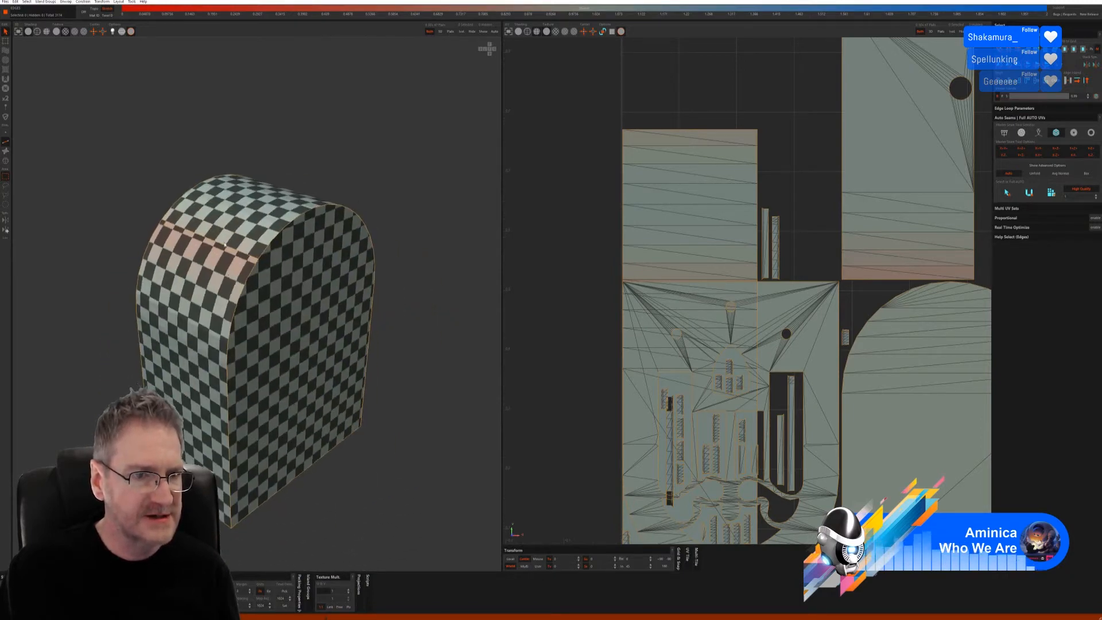
scroll(256, 262, up, 3)
click(243, 257)
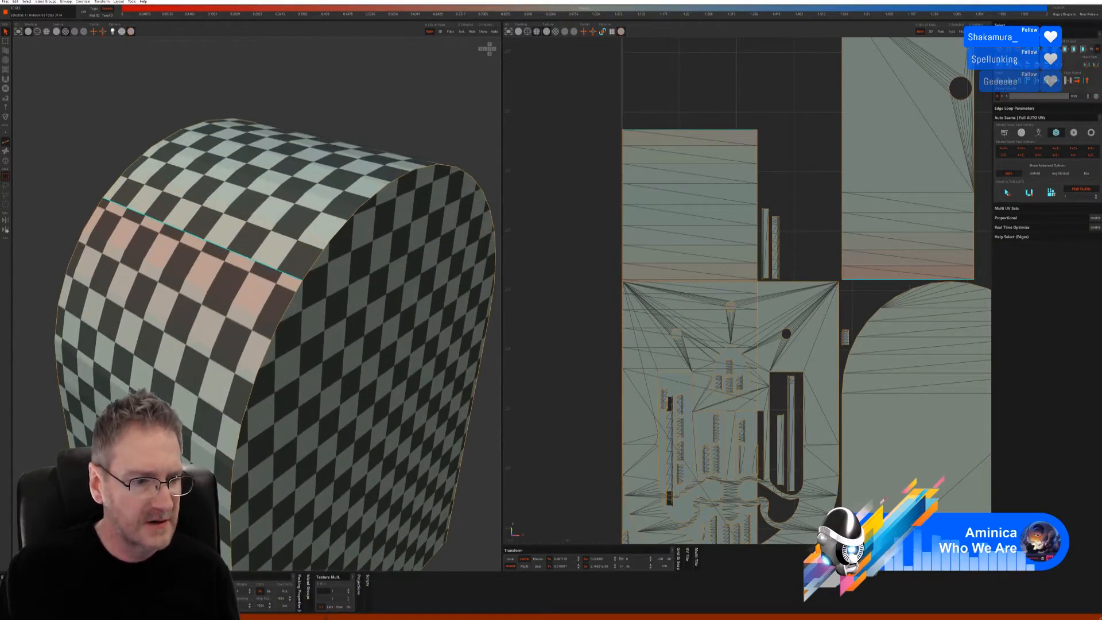
key(w)
alt+drag(253, 324, 230, 345)
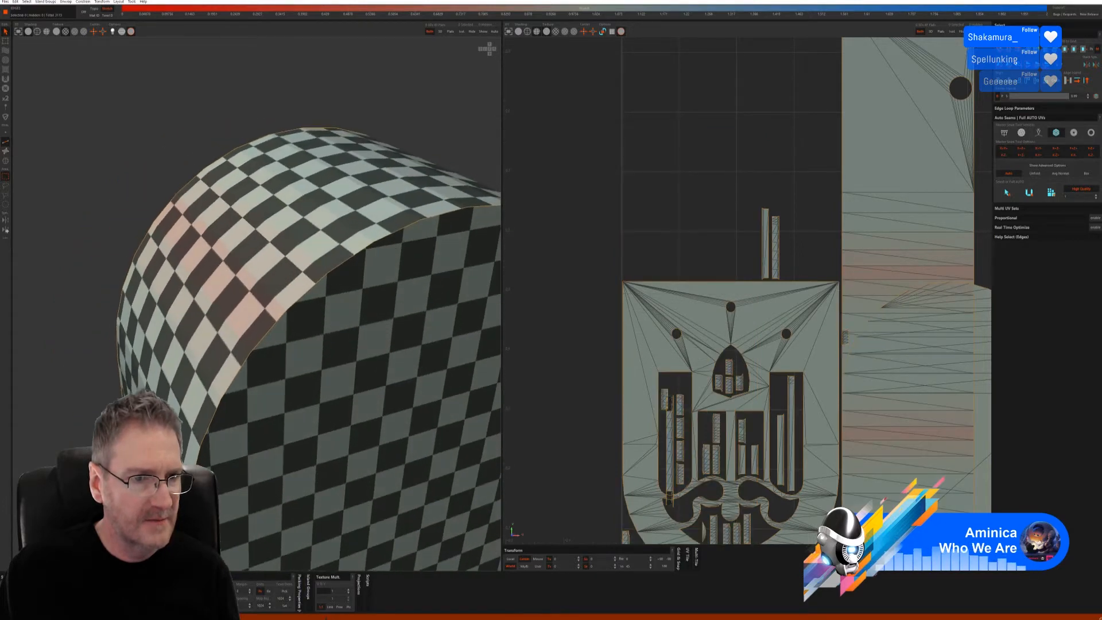
- Check the checker pattern on the front and back of the cabinet body, save its UVs and return to 3ds Max
scroll(222, 383, down, 4)
alt+drag(222, 383, 230, 359)
scroll(230, 360, down, 2)
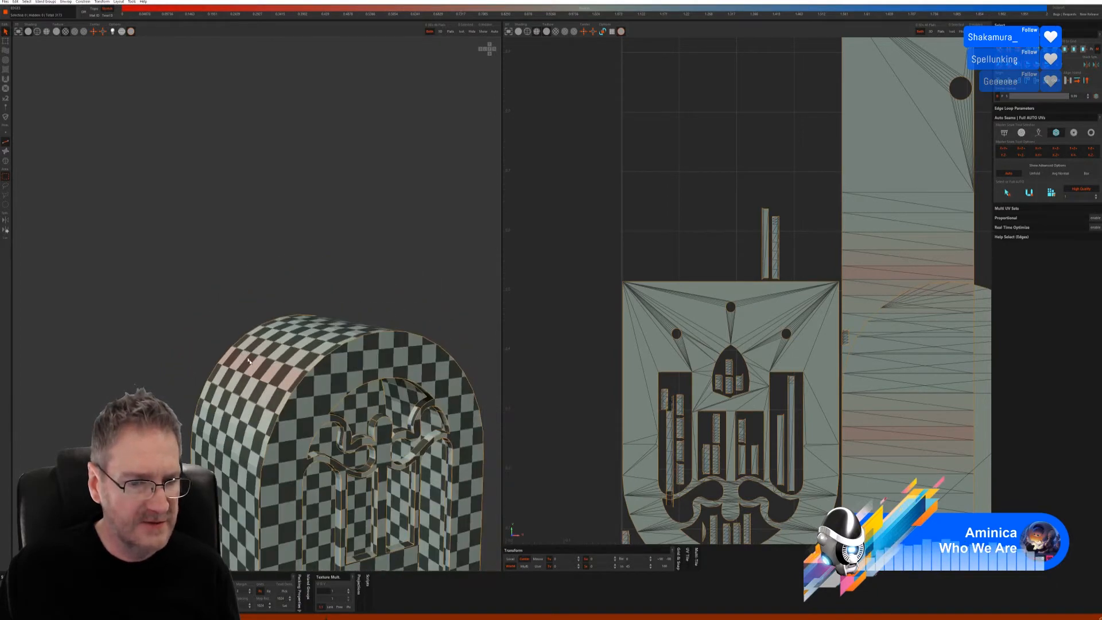
alt+middle_drag(241, 413, 258, 258)
alt+drag(304, 390, 401, 436)
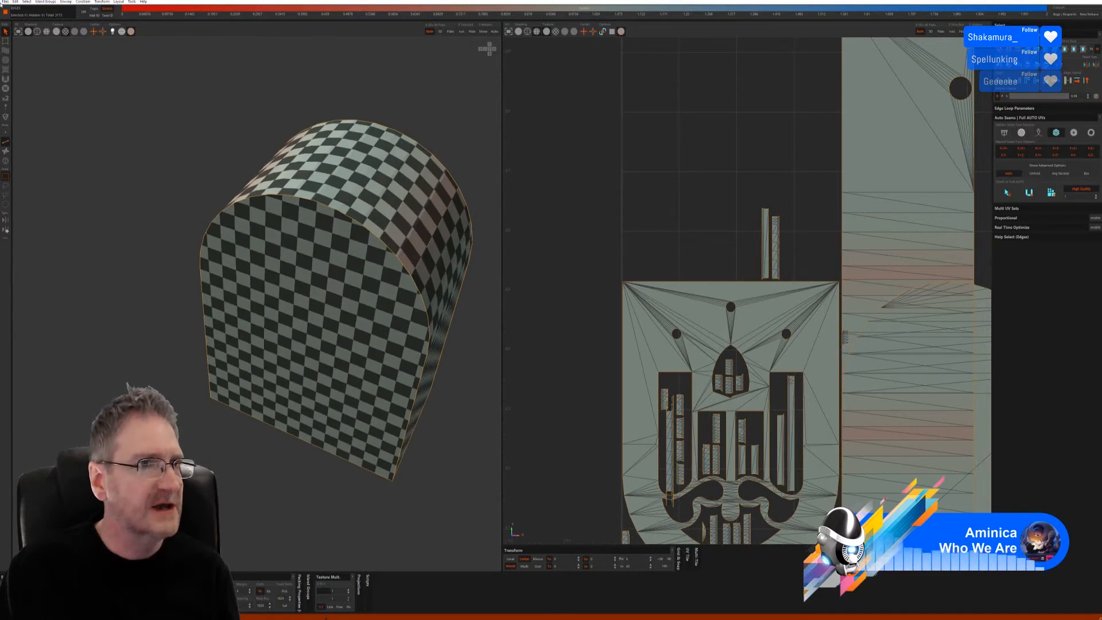
click(5, 2)
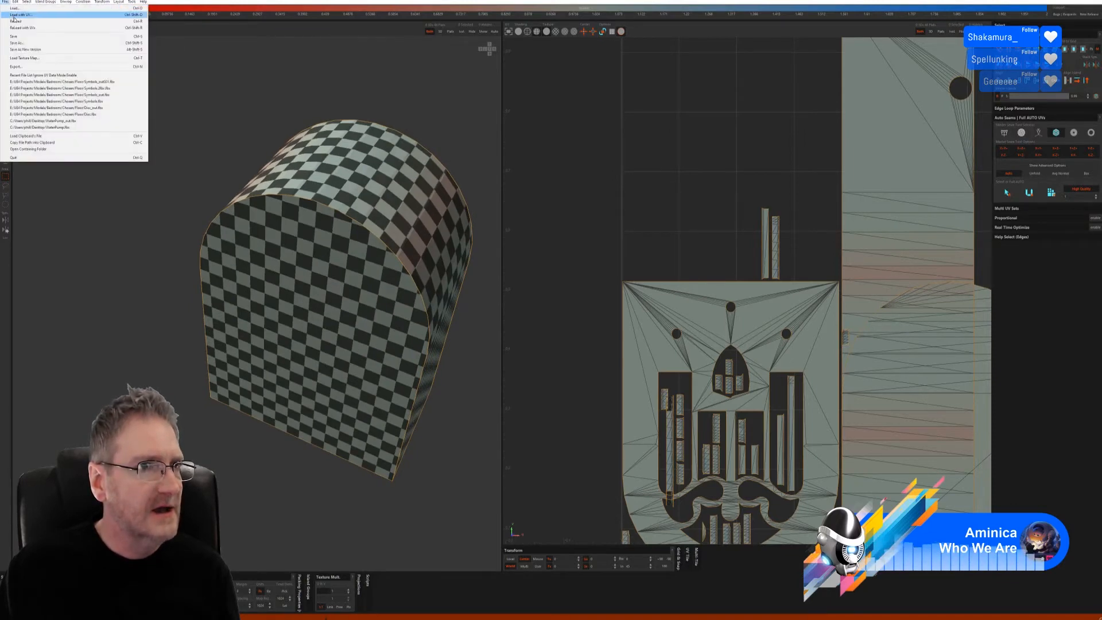
click(22, 37)
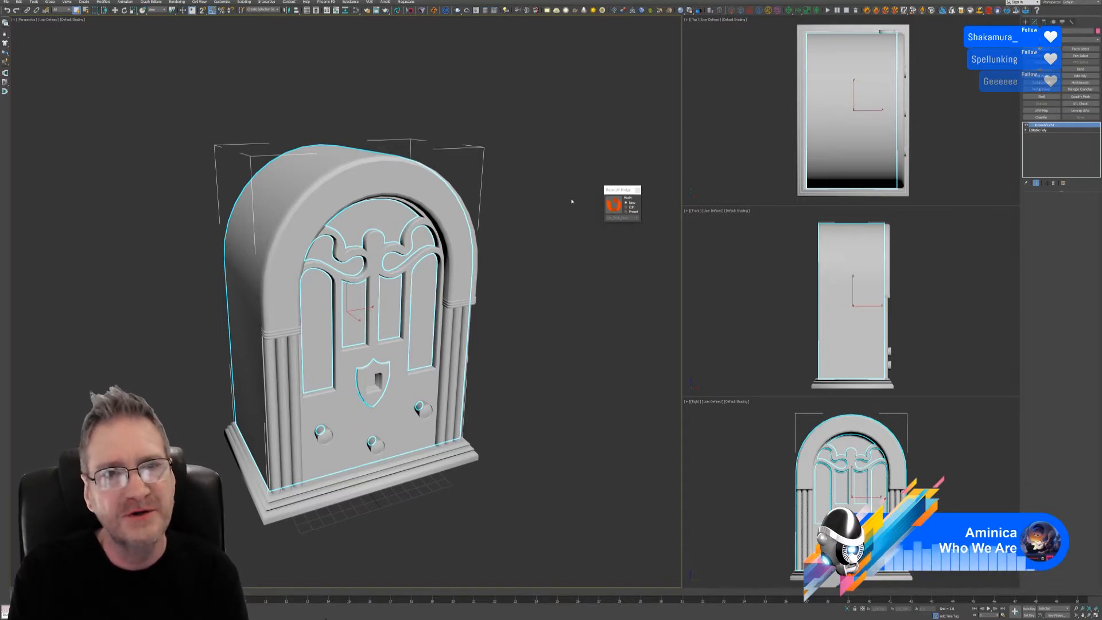
- Close the RizomUV bridge dialog and save the 3ds Max scene
click(637, 190)
middle_drag(556, 250, 564, 275)
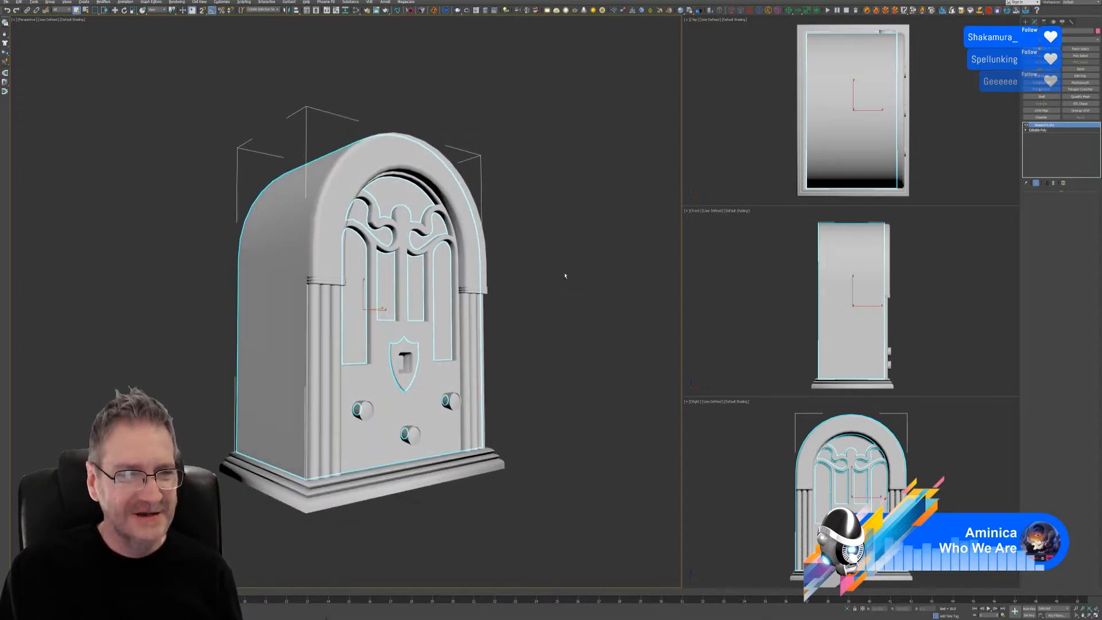
click(5, 4)
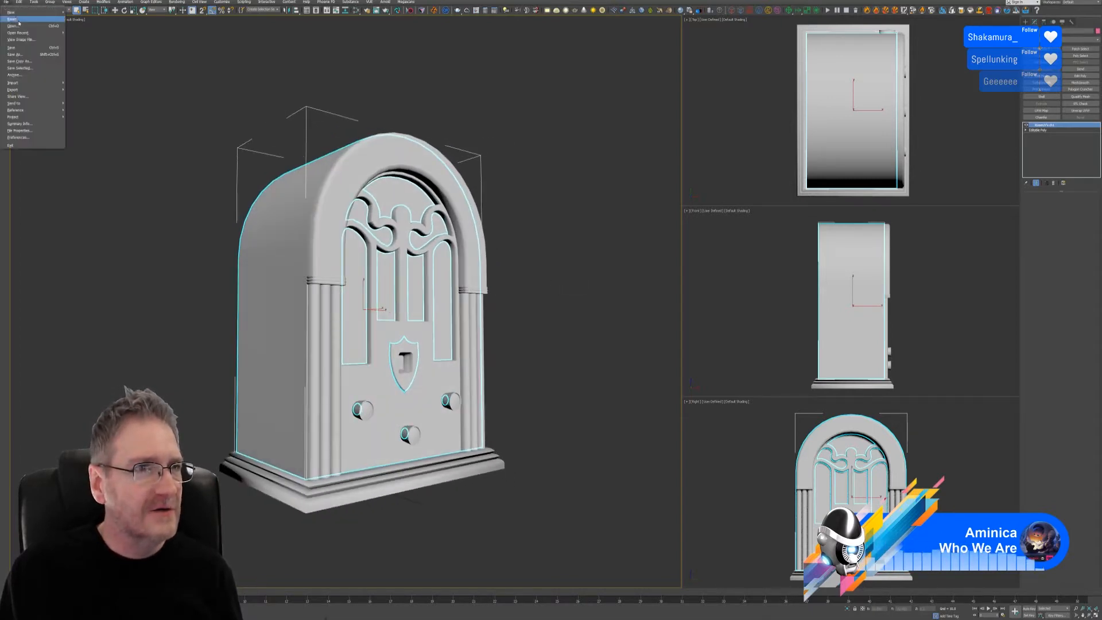
click(18, 46)
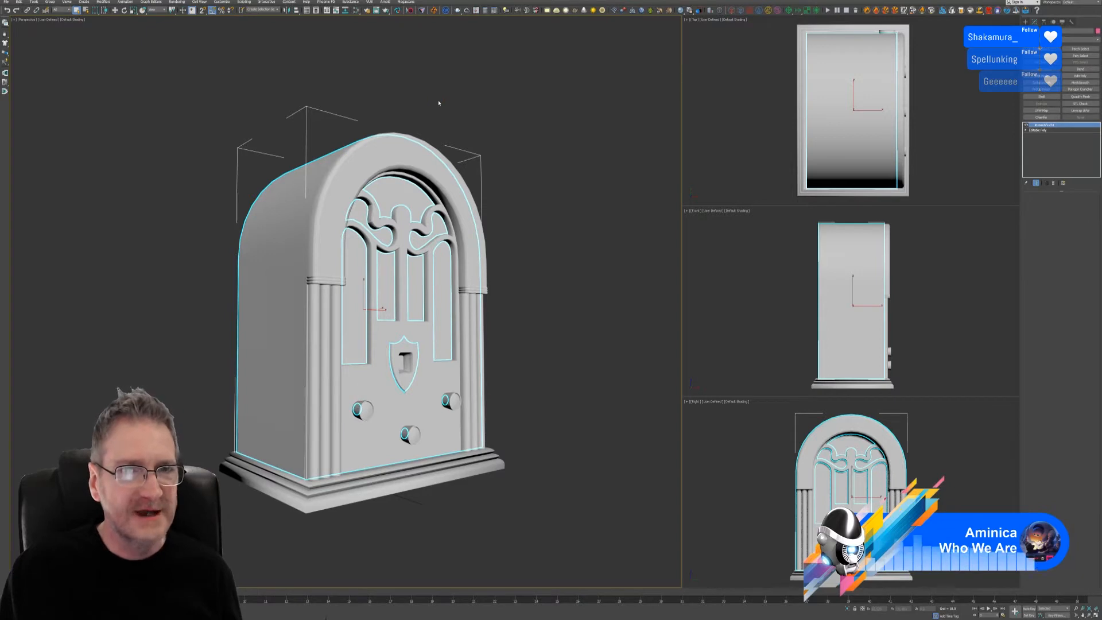
alt+middle_drag(490, 122, 484, 128)
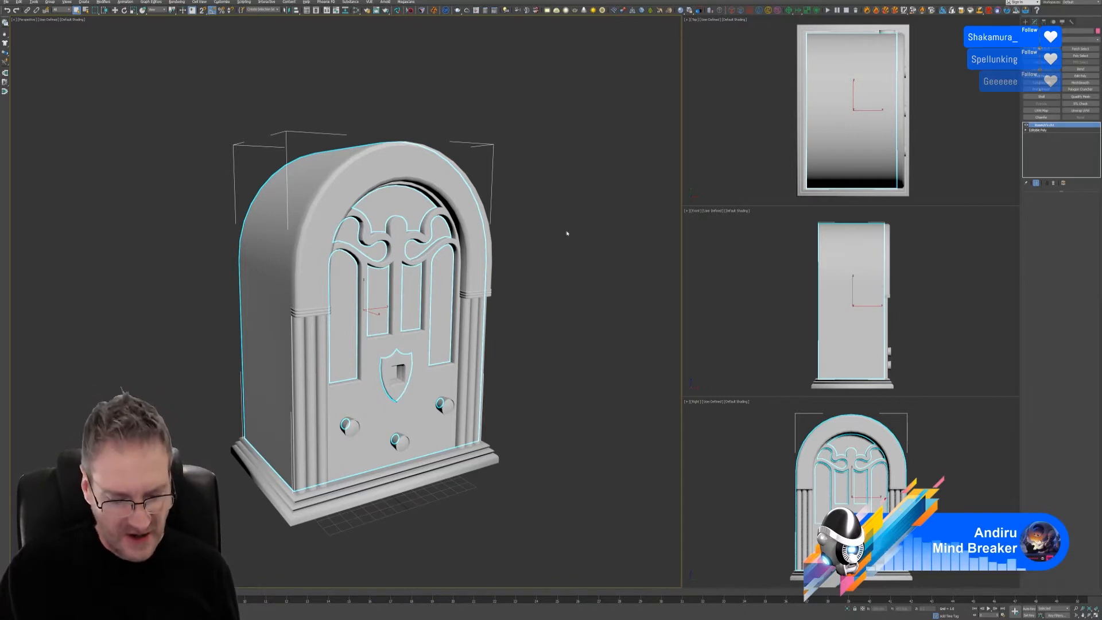
mouse_move(544, 220)
alt+middle_down()
mouse_move(499, 216)
mouse_move(541, 214)
alt+middle_up()
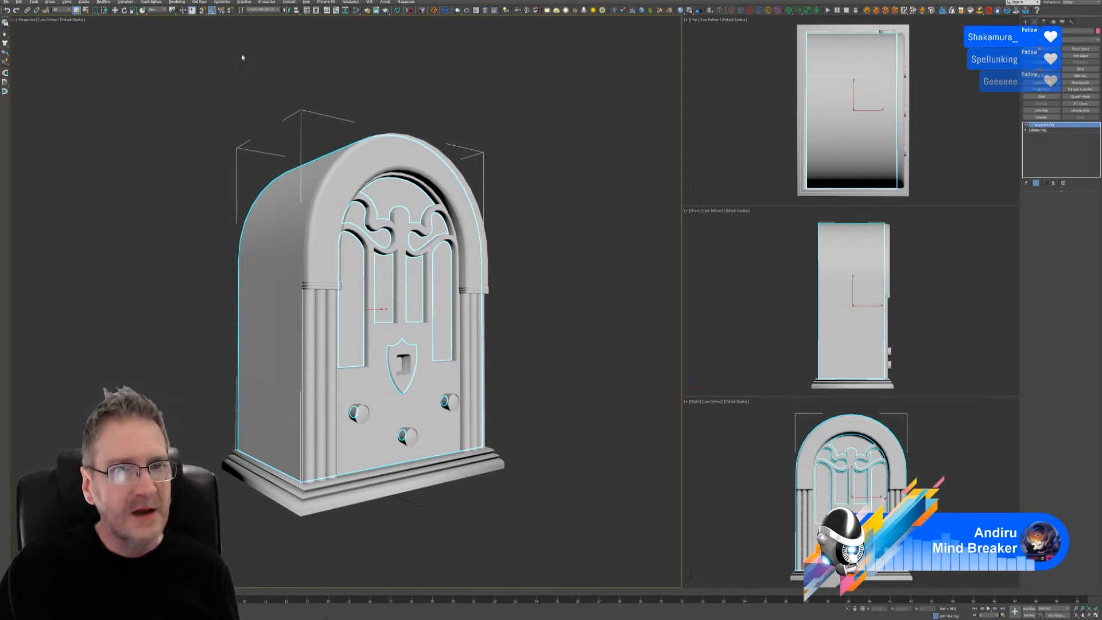
- Select the stepped base of the radio and collapse its whole modifier stack
click(555, 156)
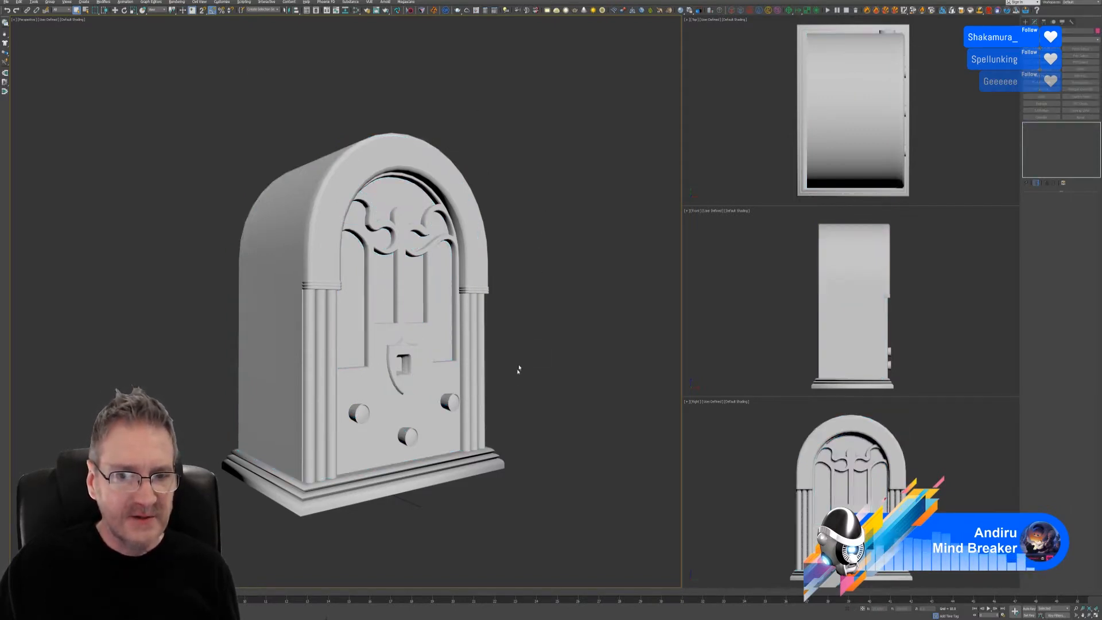
click(493, 464)
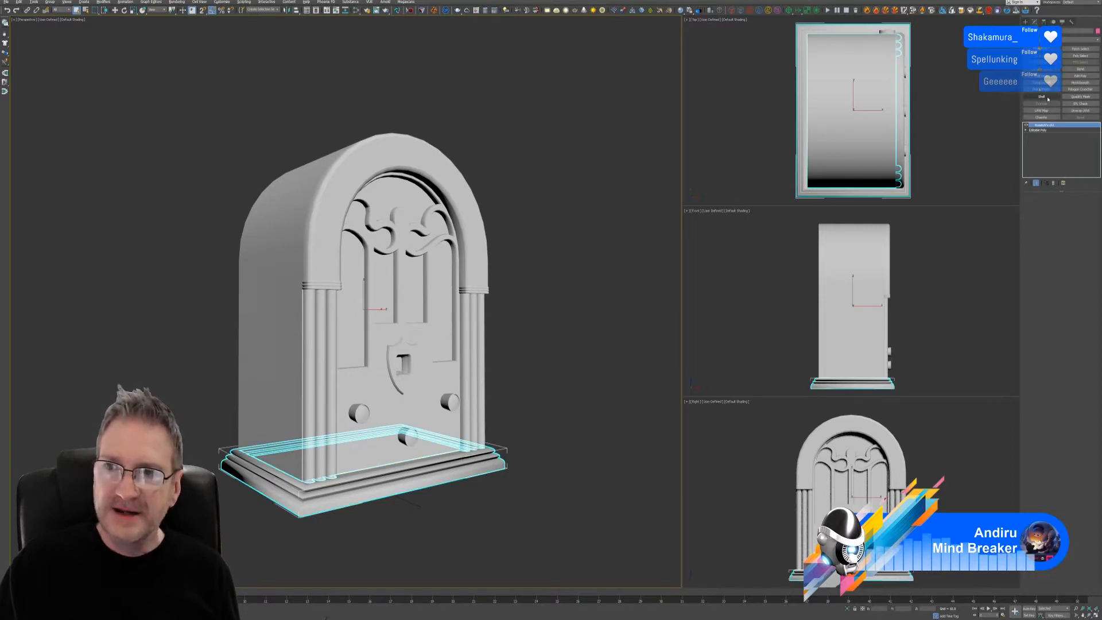
right_click(1045, 125)
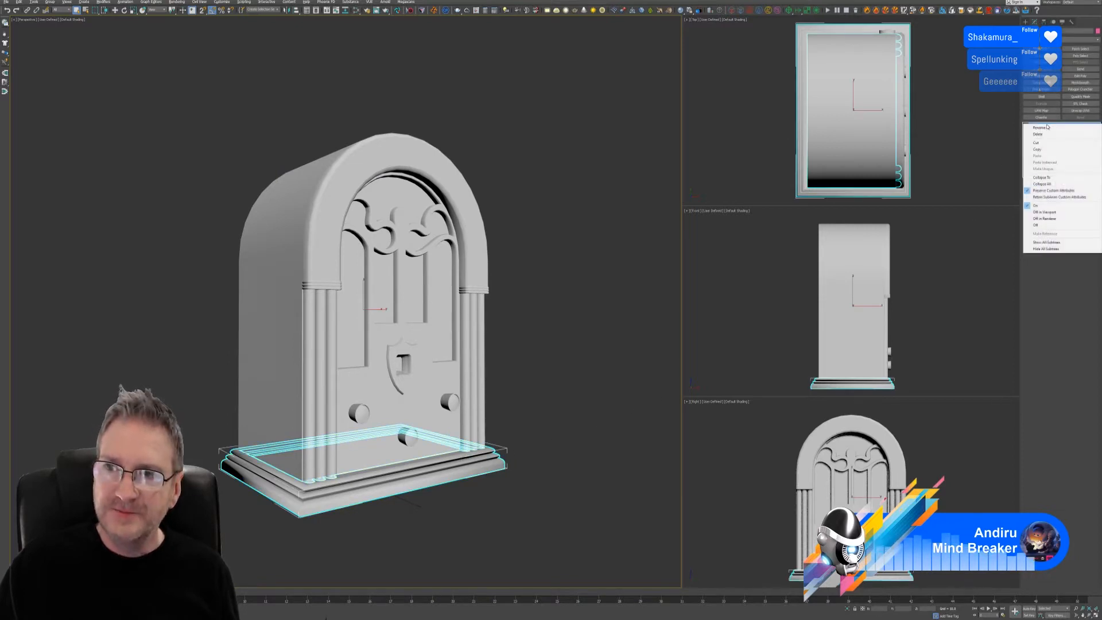
click(1048, 184)
key(Return)
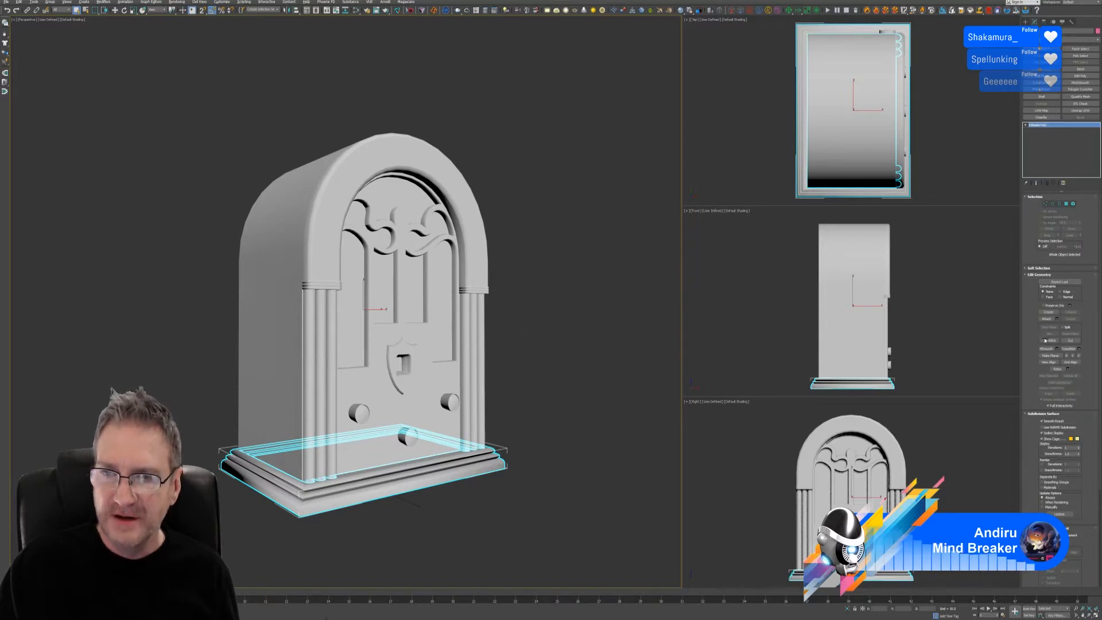
- Attach the columns, knobs, cabinet body, front arch and its trim to the base as one mesh
click(1046, 319)
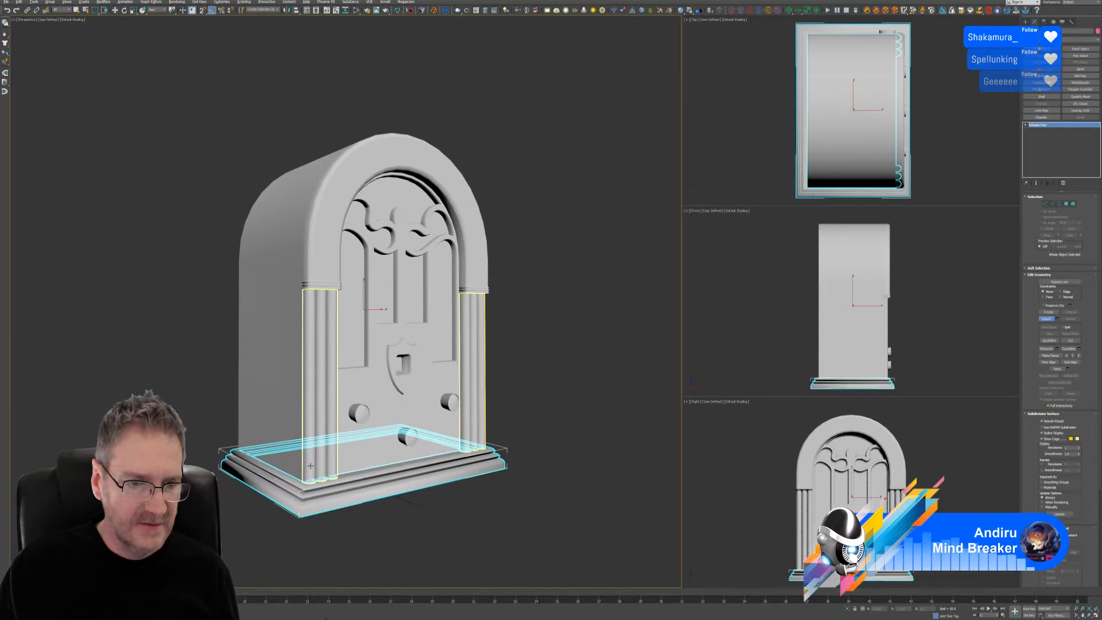
click(311, 465)
click(405, 436)
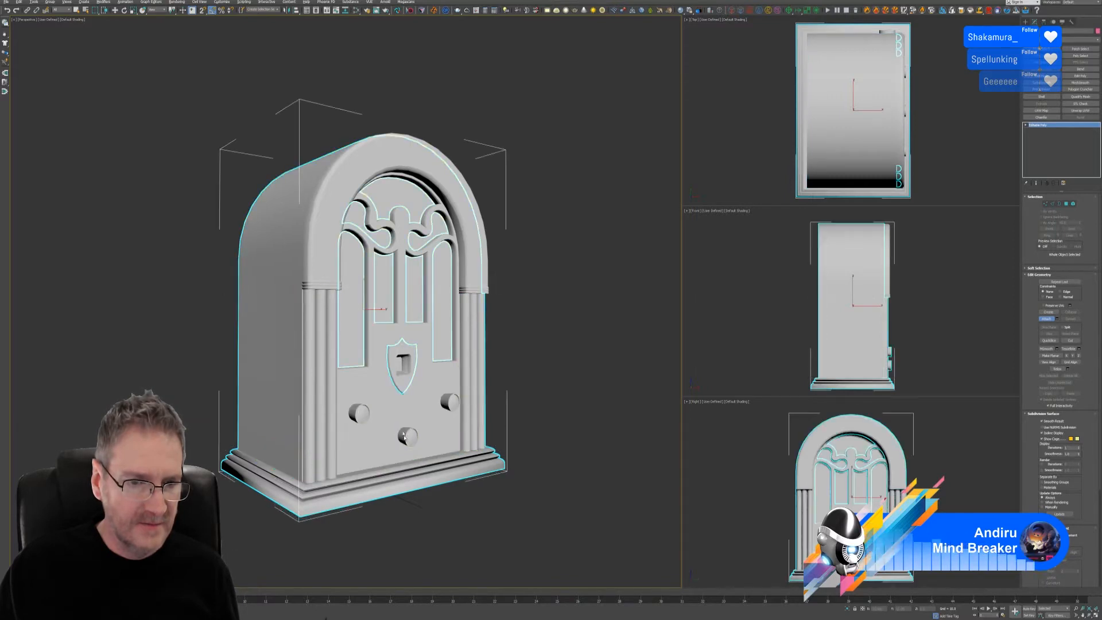
click(347, 243)
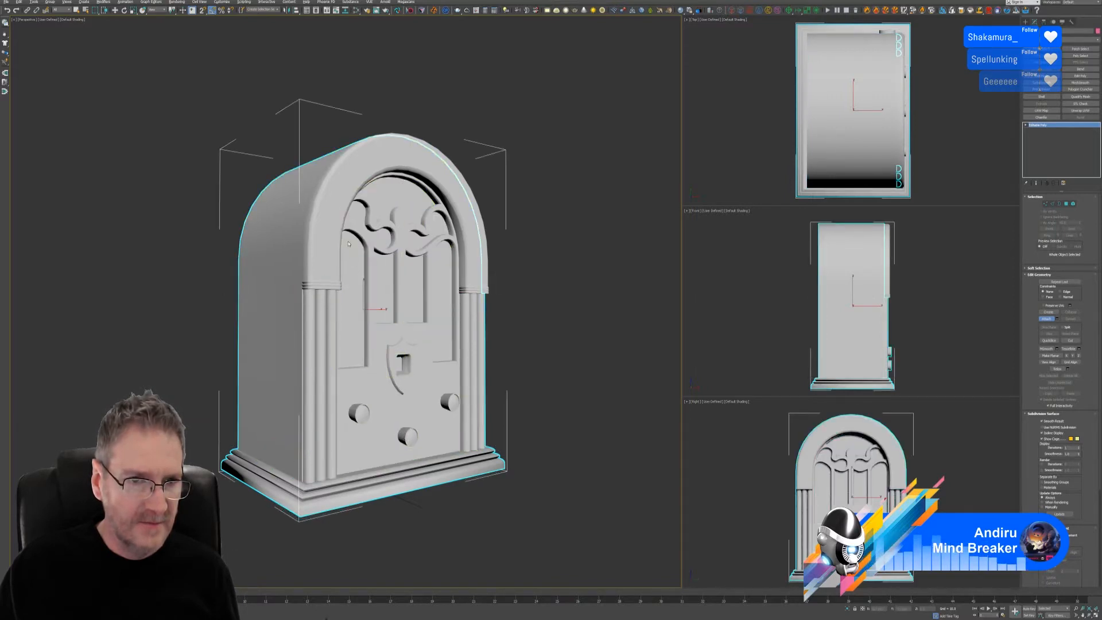
click(407, 203)
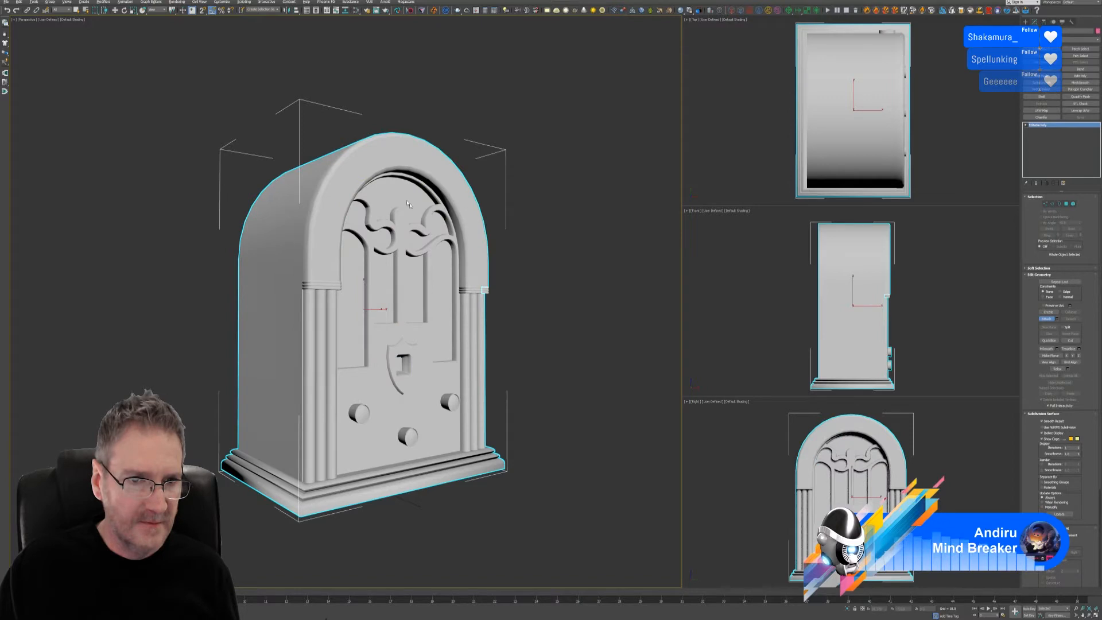
click(474, 289)
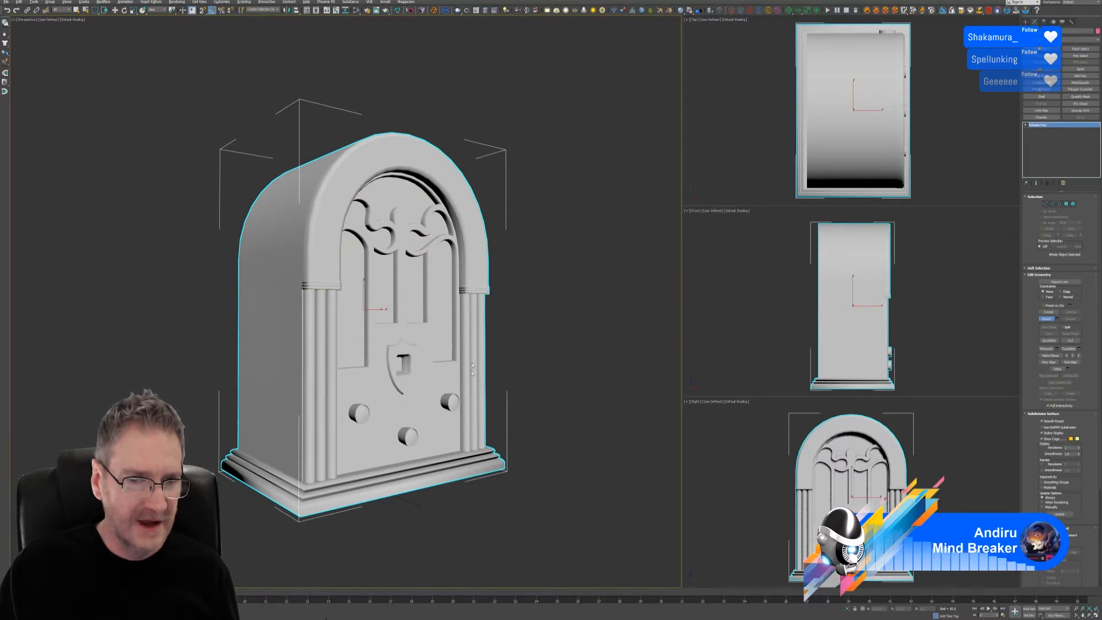
click(1044, 319)
- Select the front arch as an element of the combined radio mesh
click(1072, 204)
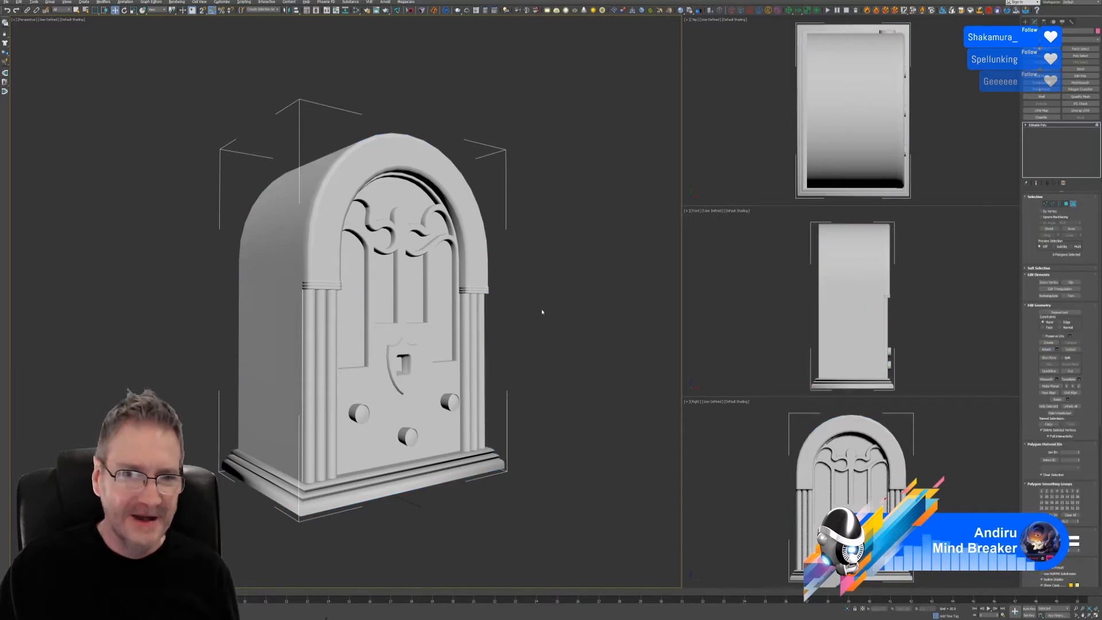
click(338, 233)
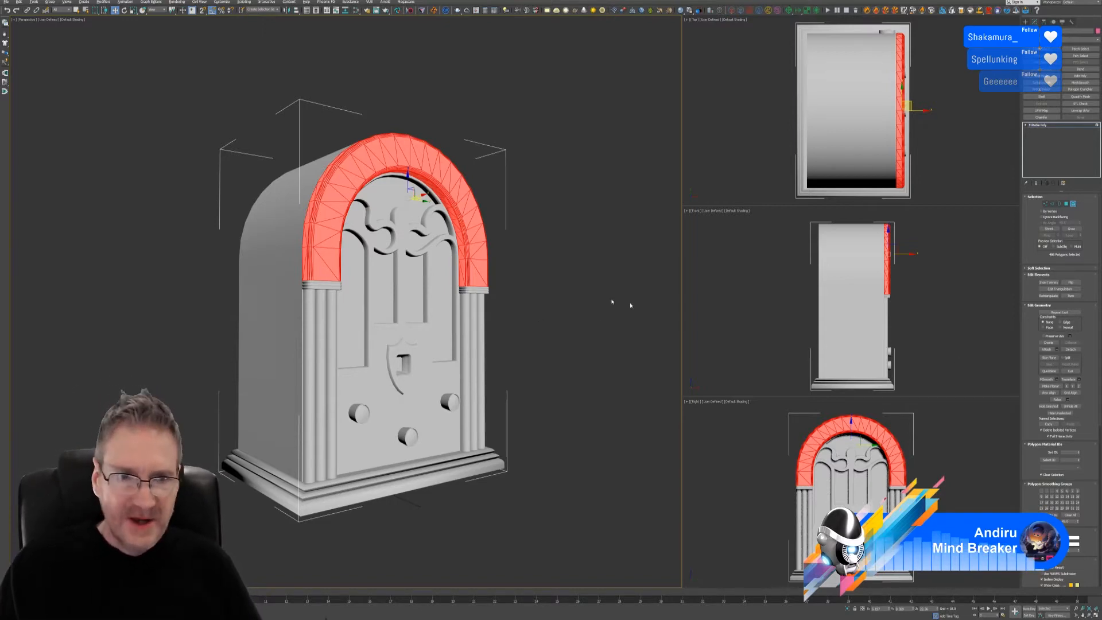
- Select the stepped base element and set its vertex color to blue
click(392, 489)
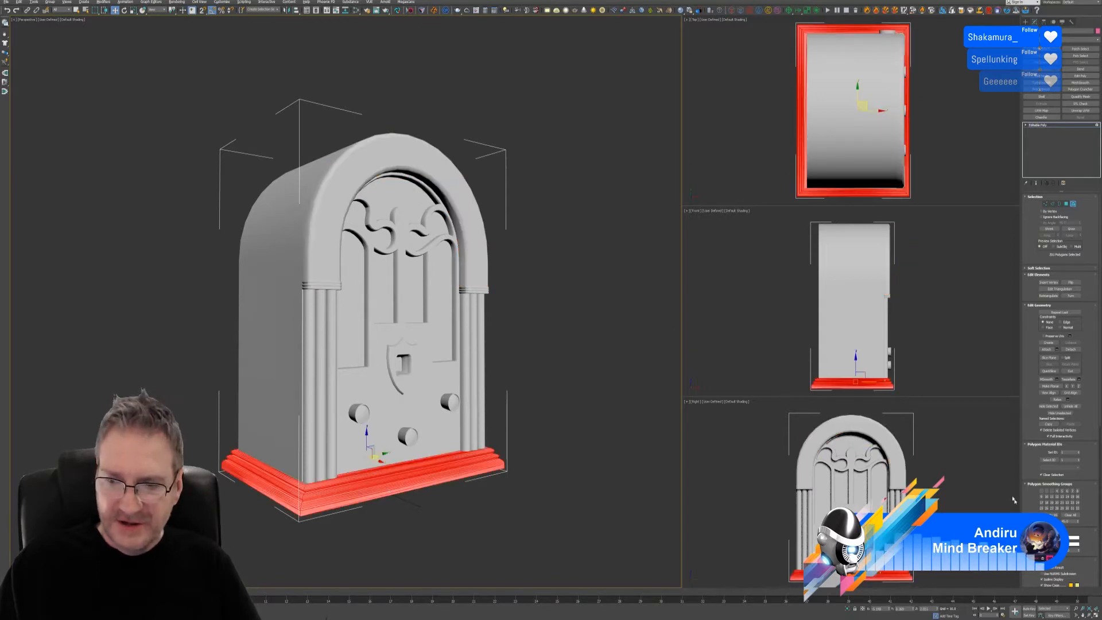
click(1069, 539)
click(147, 41)
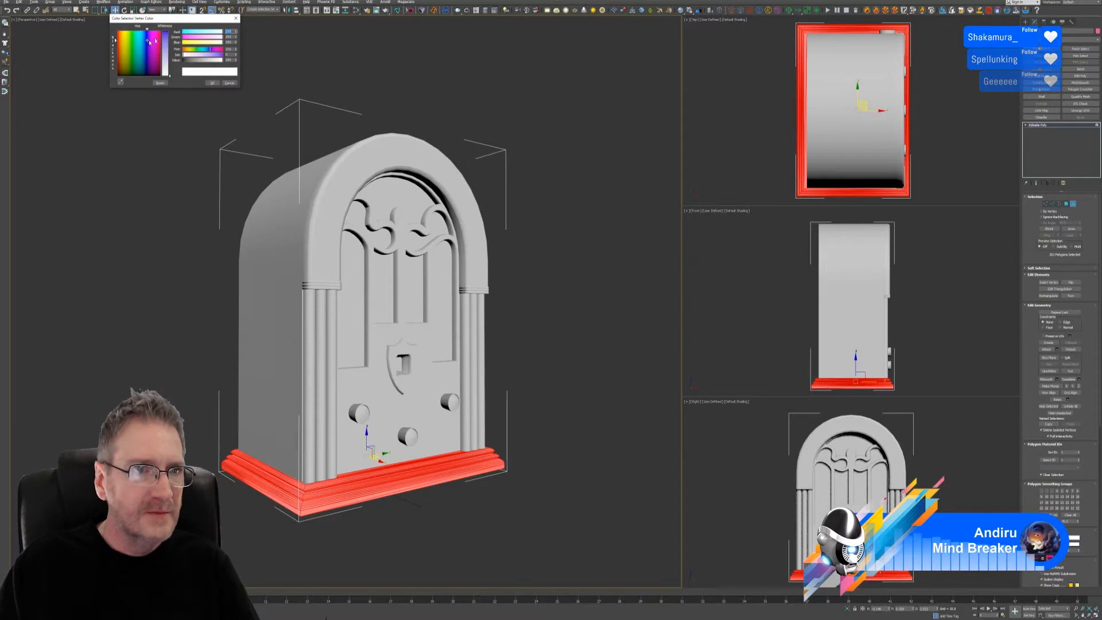
click(164, 33)
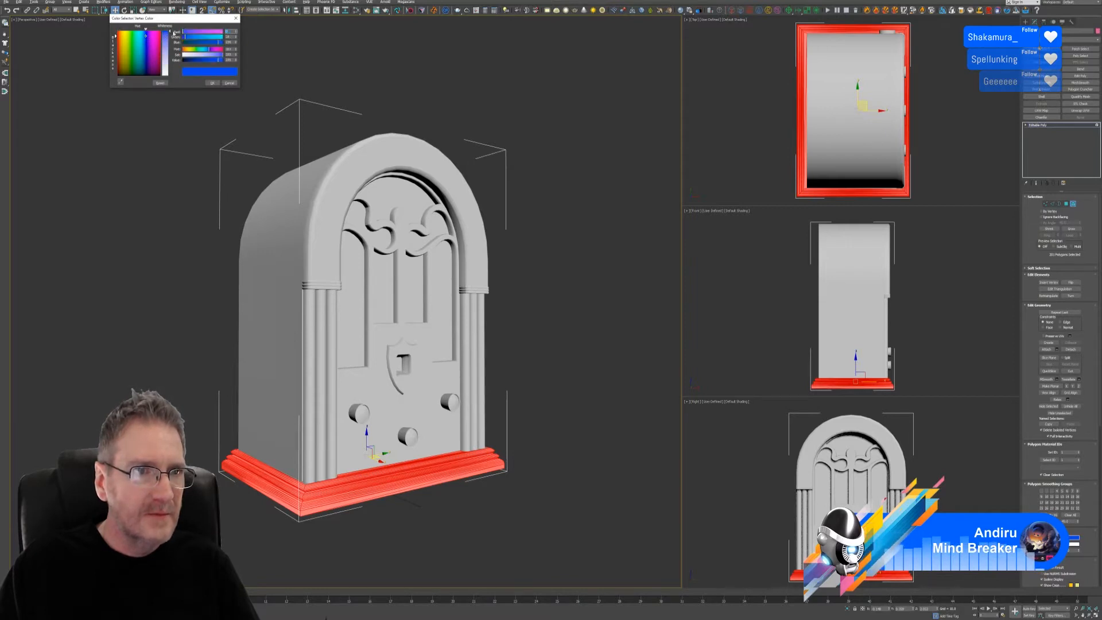
click(212, 82)
- Select the cabinet body element and set its vertex color to red
click(277, 258)
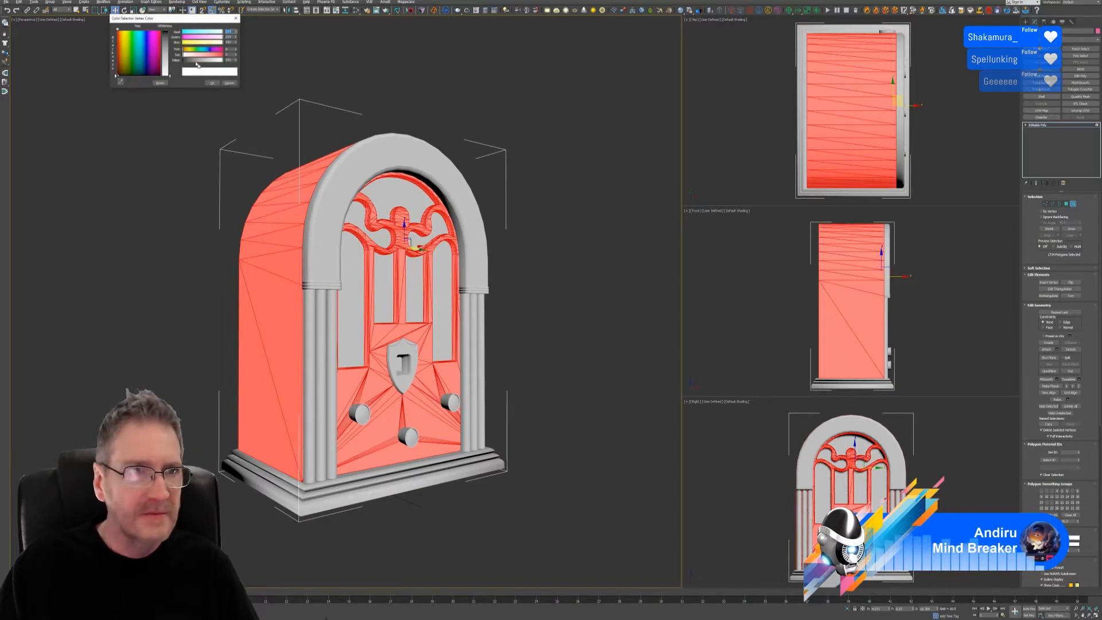
click(118, 37)
drag(171, 43, 168, 33)
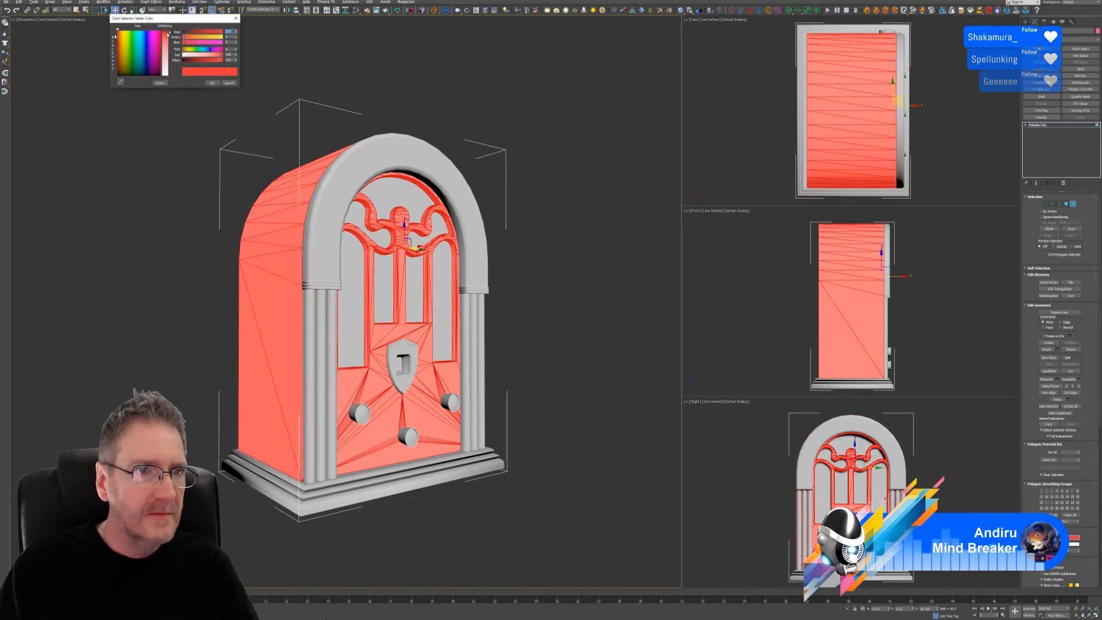
click(212, 82)
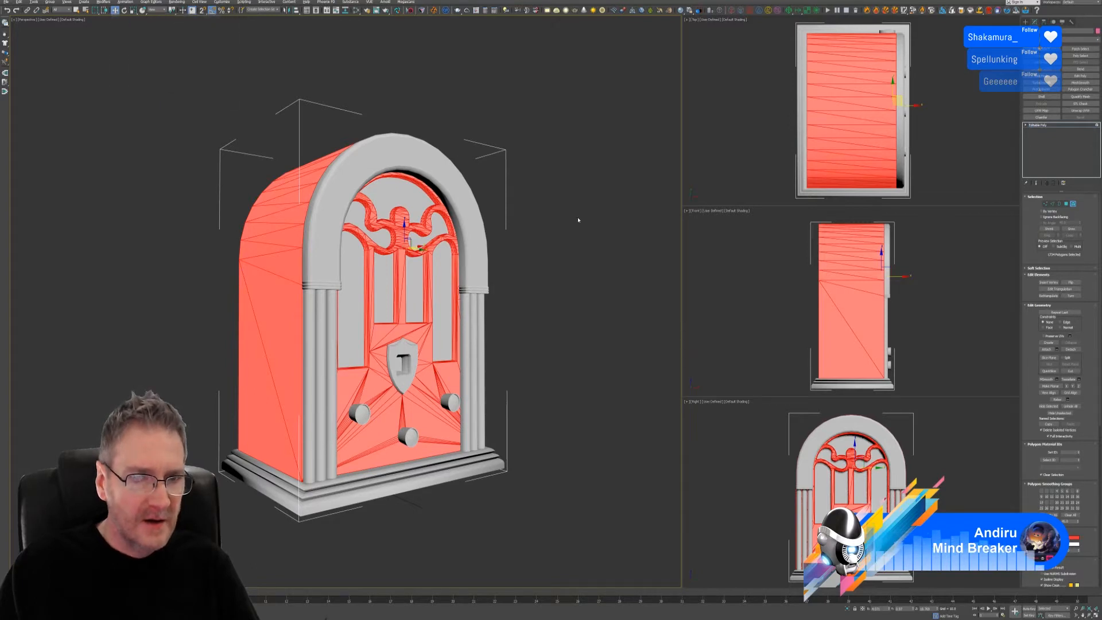
click(578, 220)
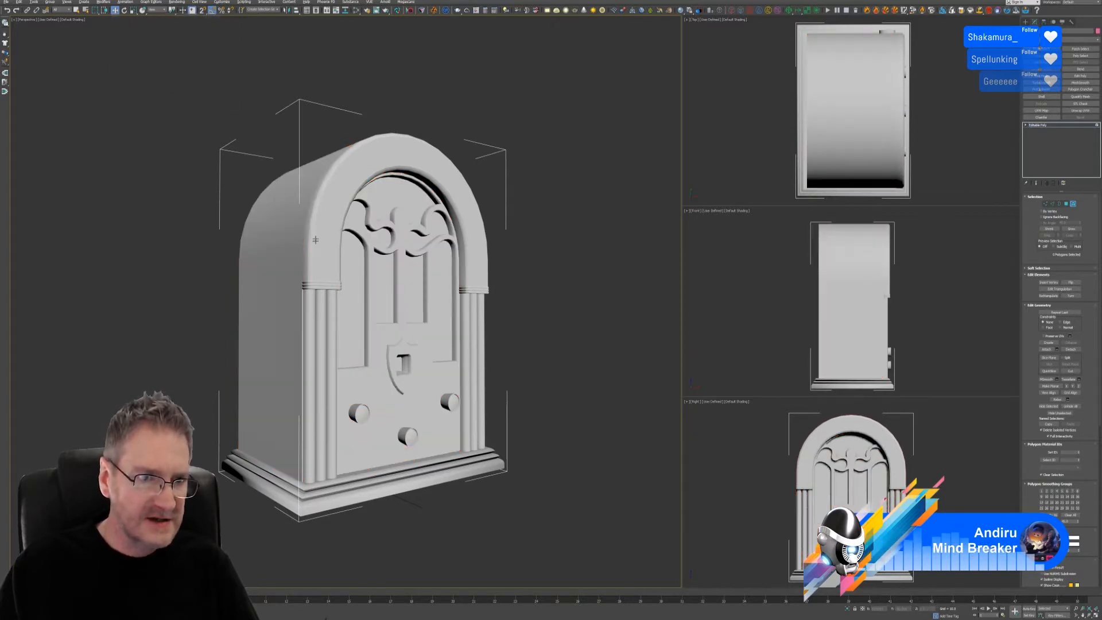
alt+middle_drag(317, 249, 505, 290)
double_click(338, 205)
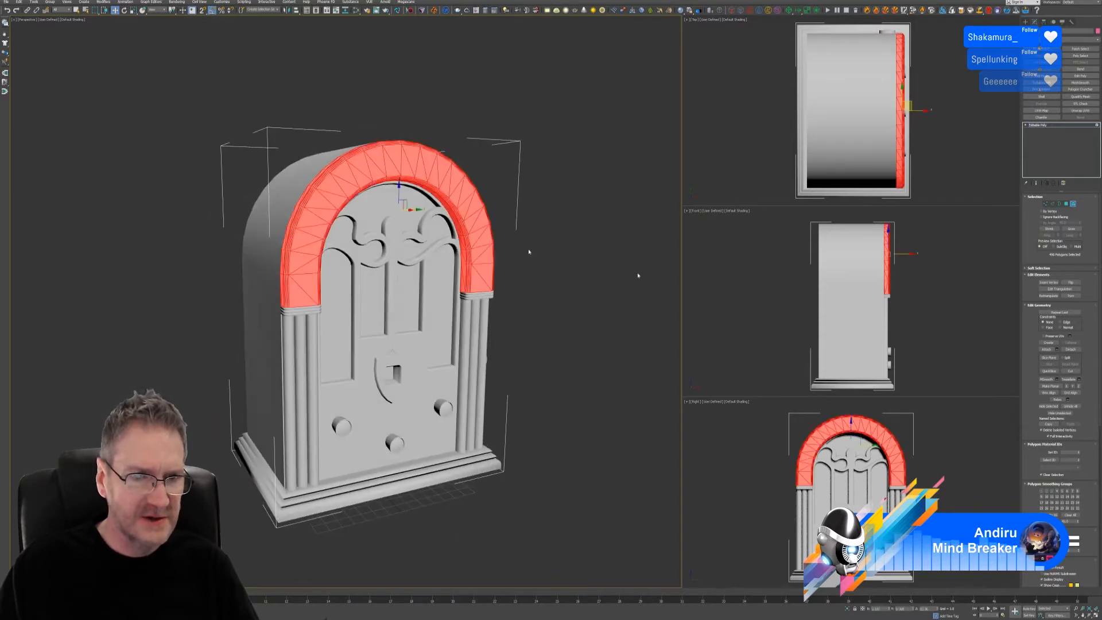
ctrl+click(282, 207)
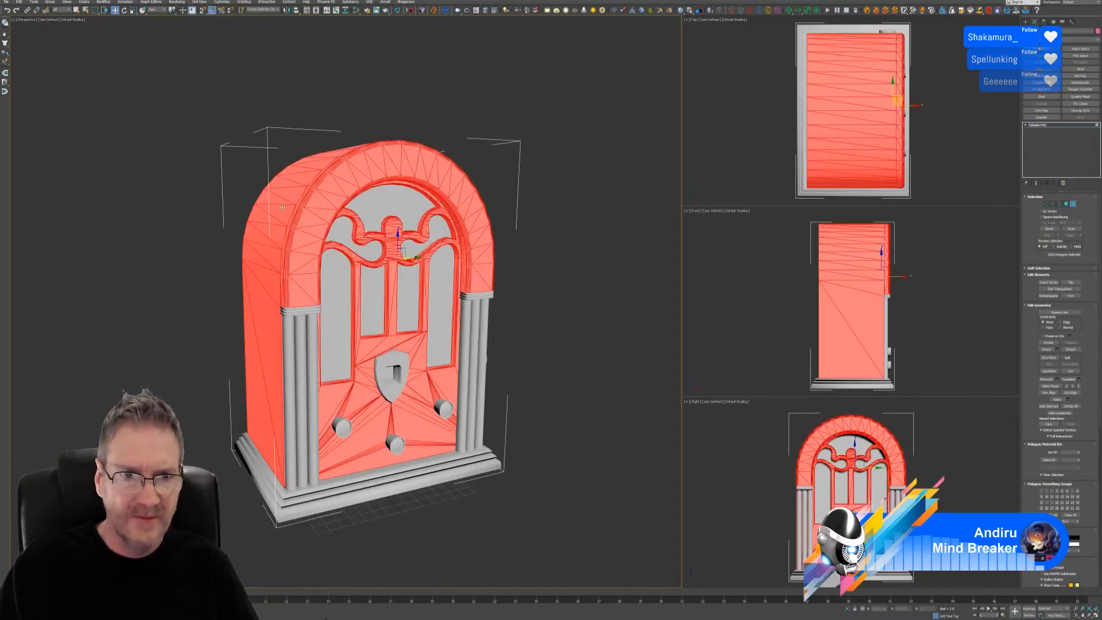
click(1071, 538)
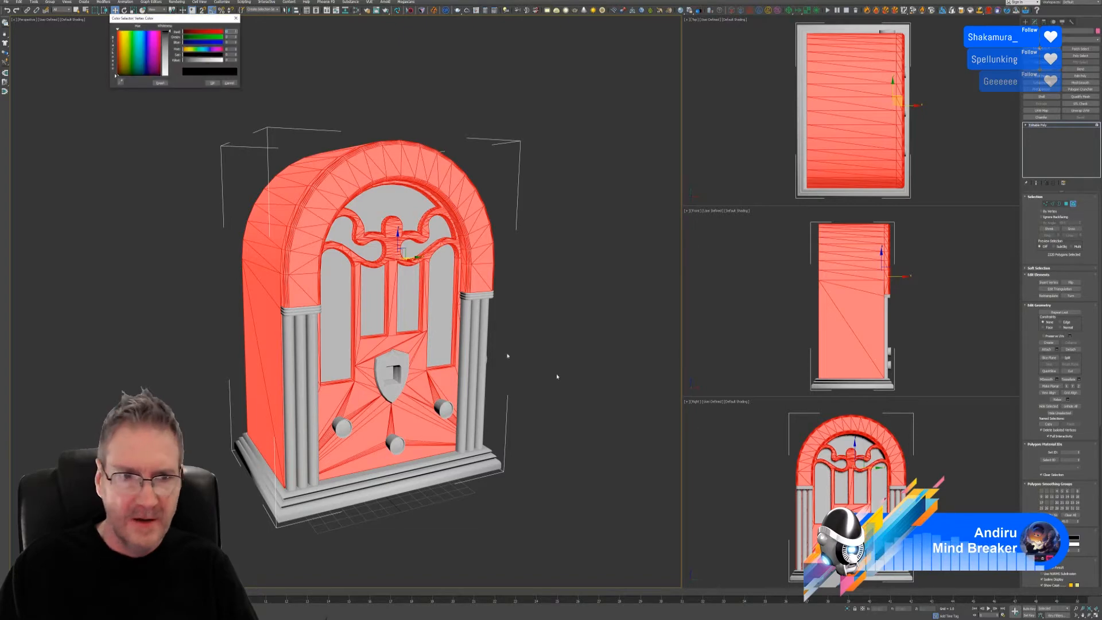
alt+middle_drag(513, 375, 534, 383)
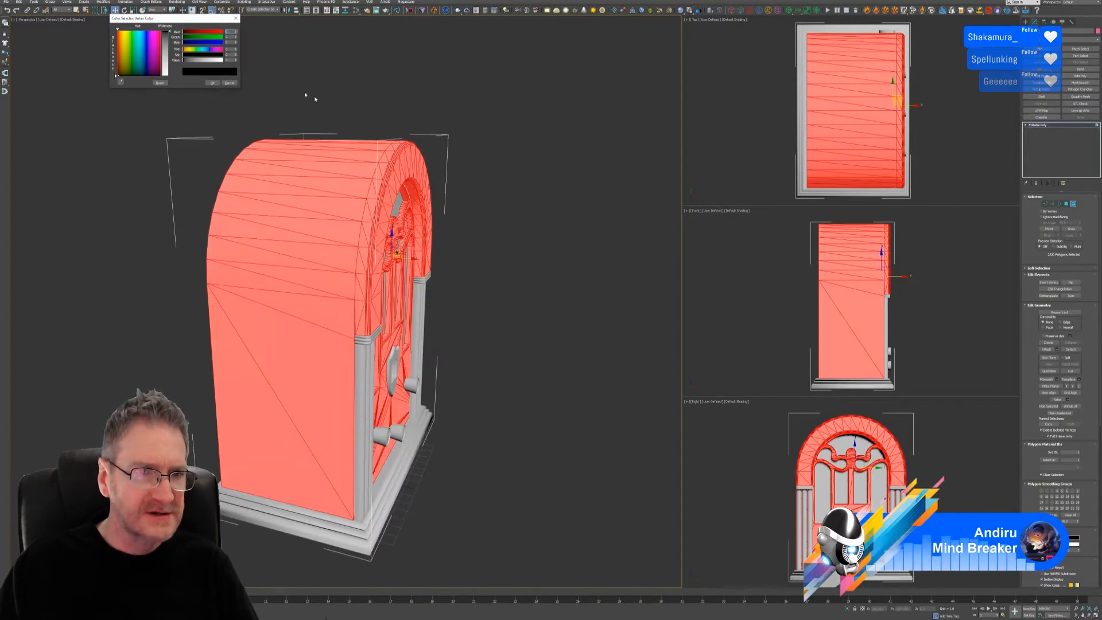
click(230, 84)
click(504, 153)
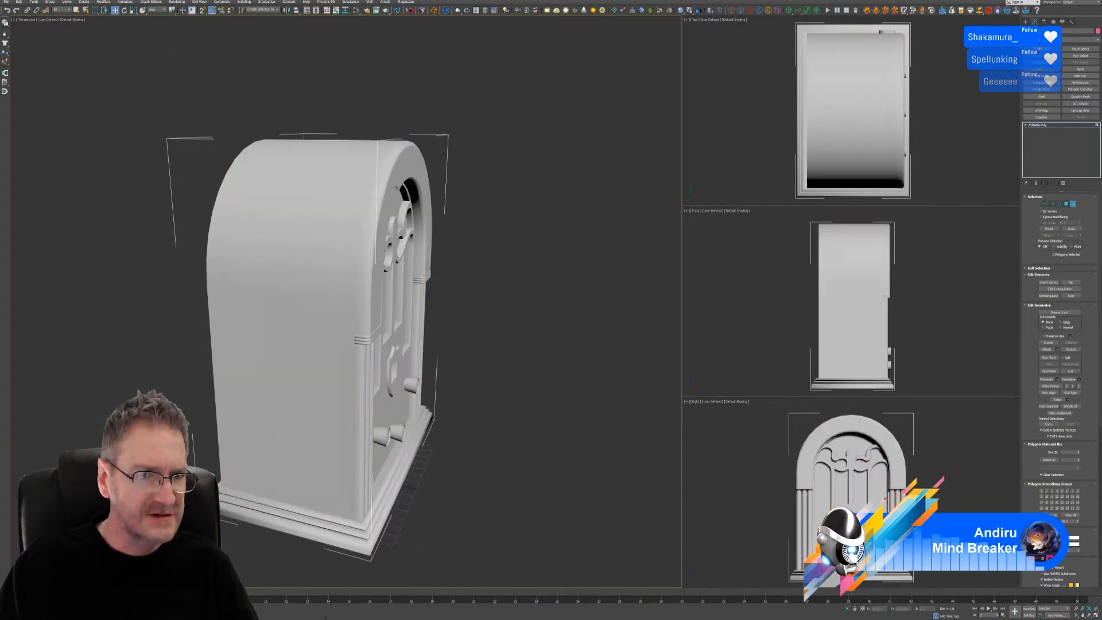
- Select the front arch element and set its vertex color to green, then clear the selection
click(396, 187)
scroll(478, 254, up, 6)
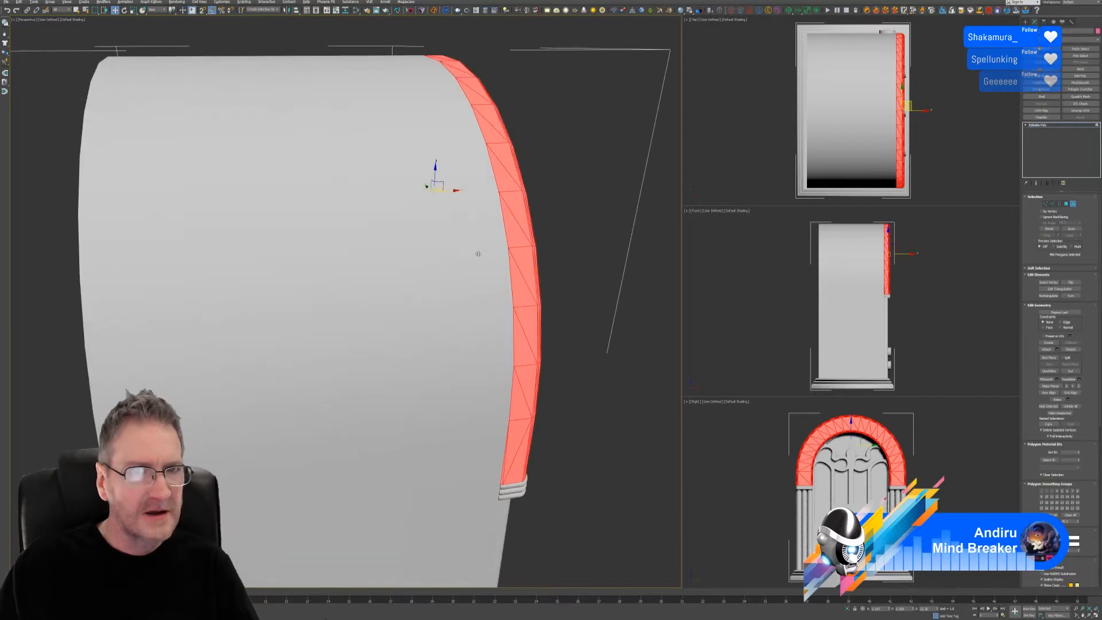
alt+middle_drag(478, 253, 442, 272)
scroll(465, 258, down, 3)
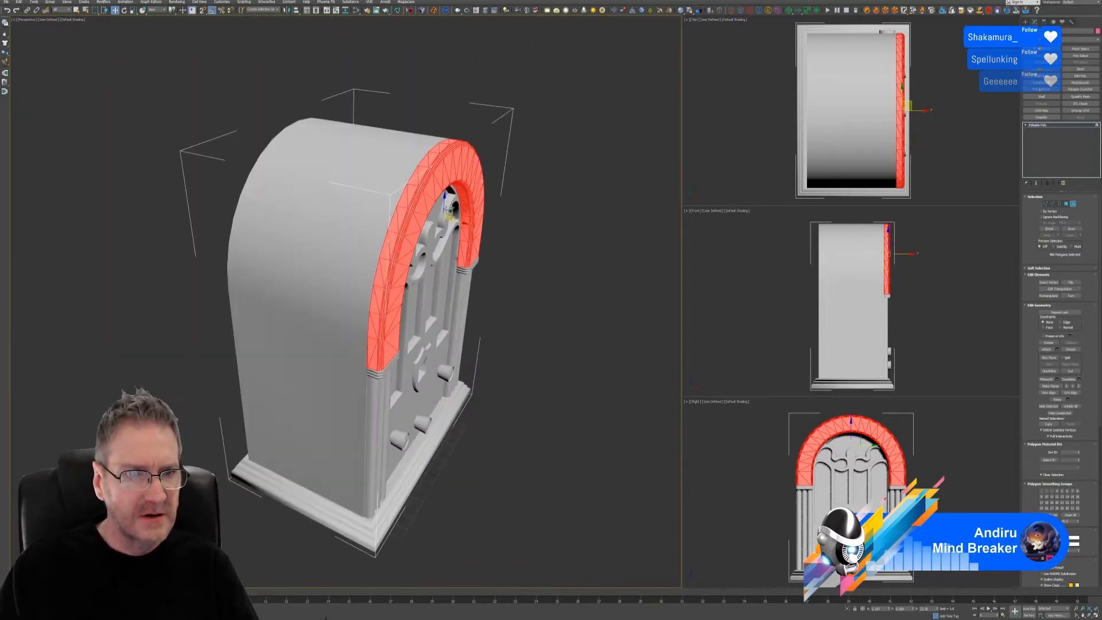
alt+middle_drag(511, 313, 338, 196)
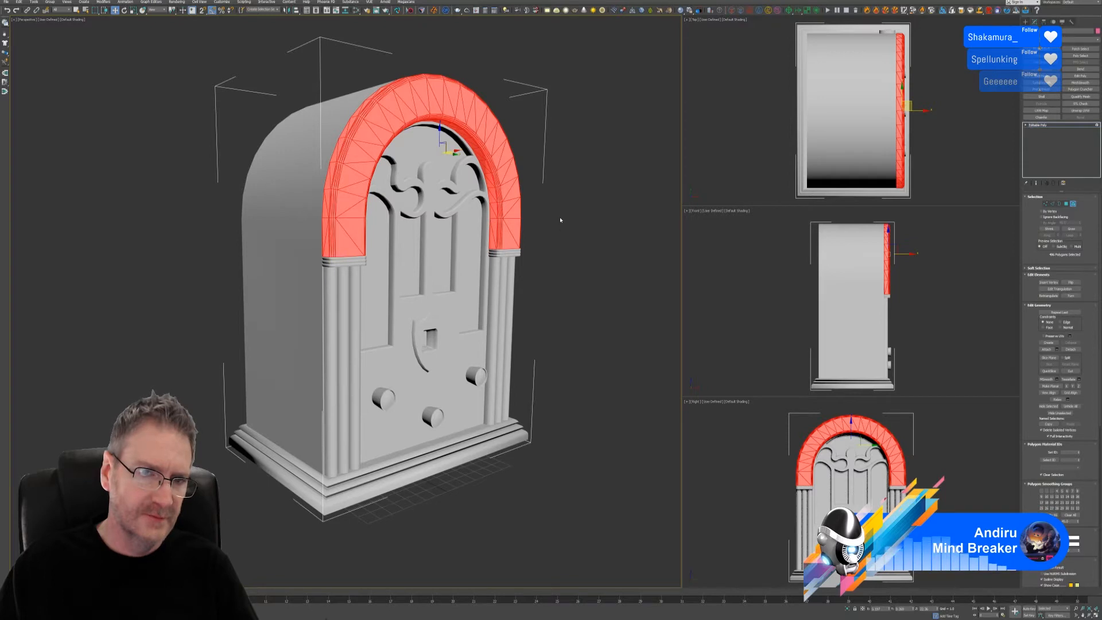
alt+middle_drag(560, 220, 556, 262)
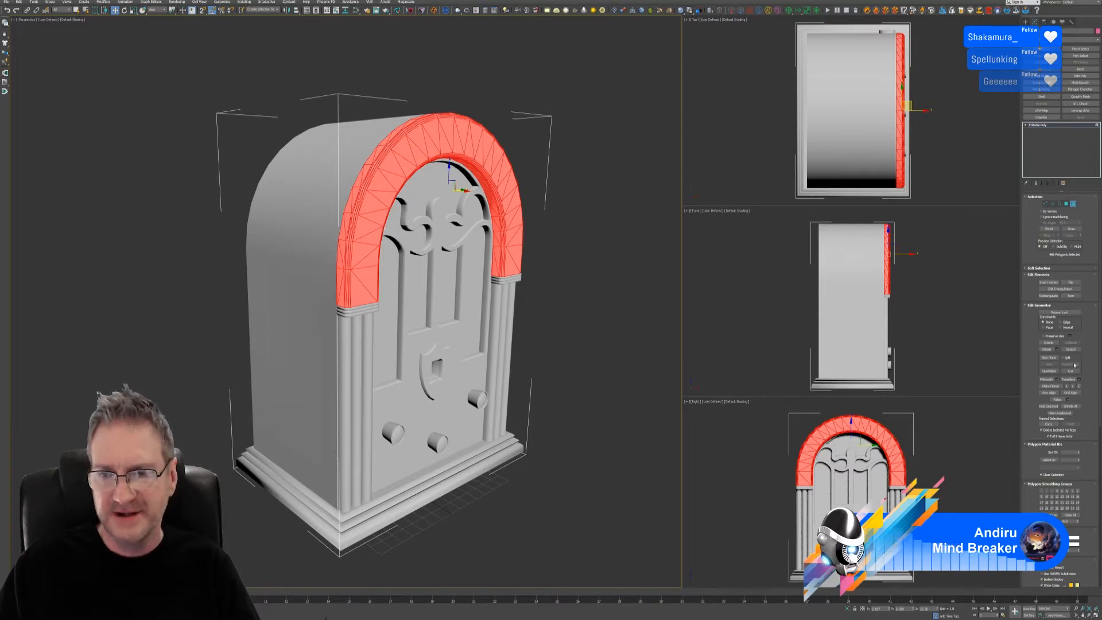
click(1074, 540)
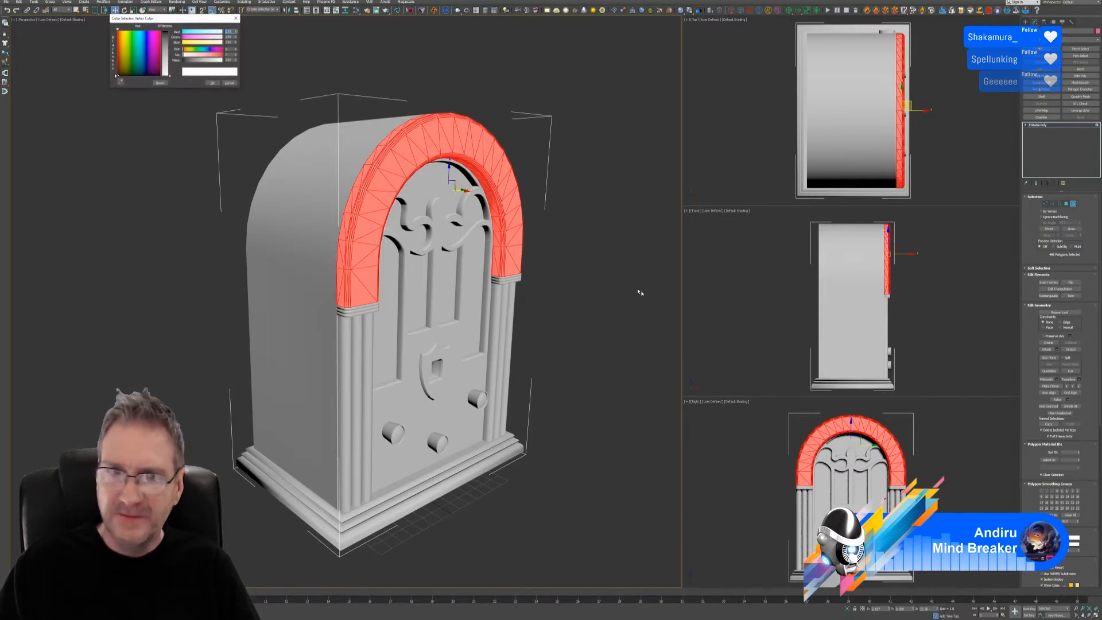
click(131, 50)
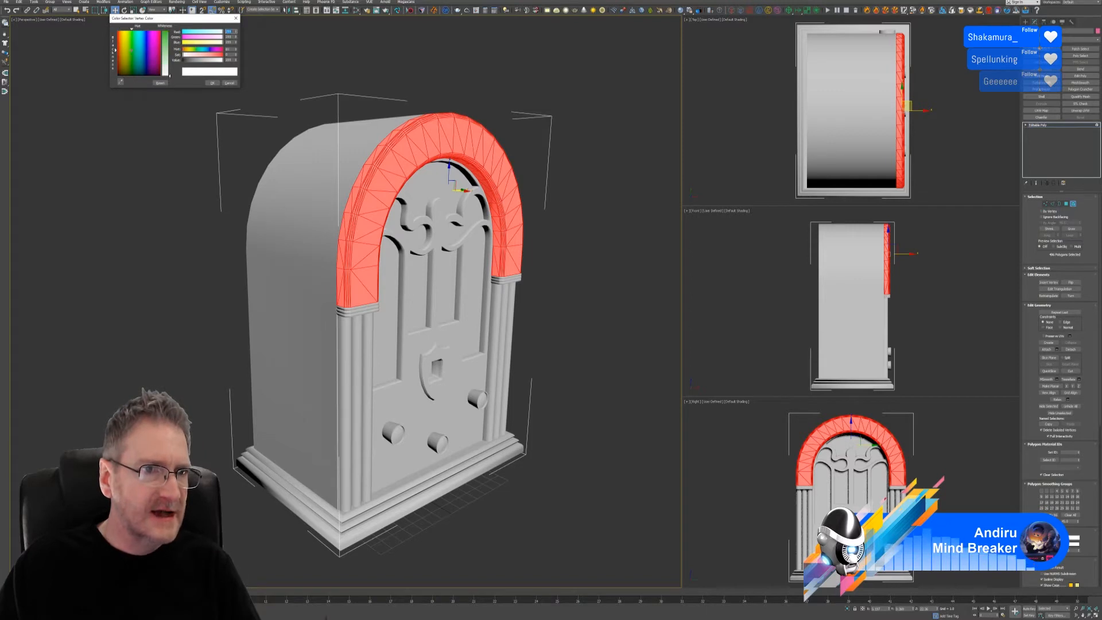
drag(169, 75, 169, 31)
click(209, 83)
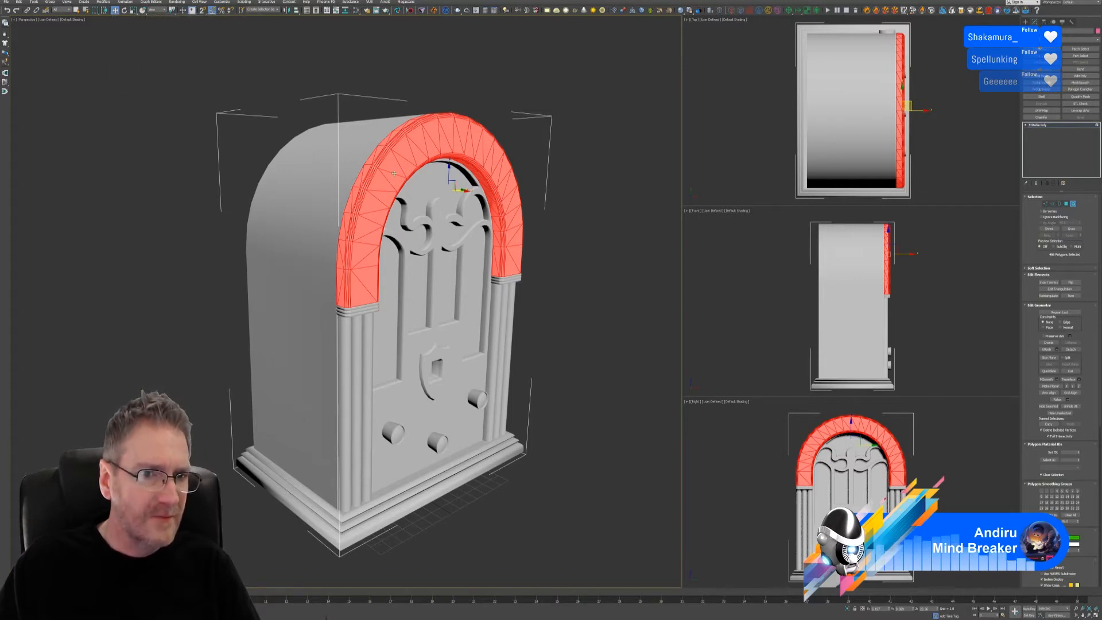
middle_drag(582, 288, 559, 260)
click(577, 269)
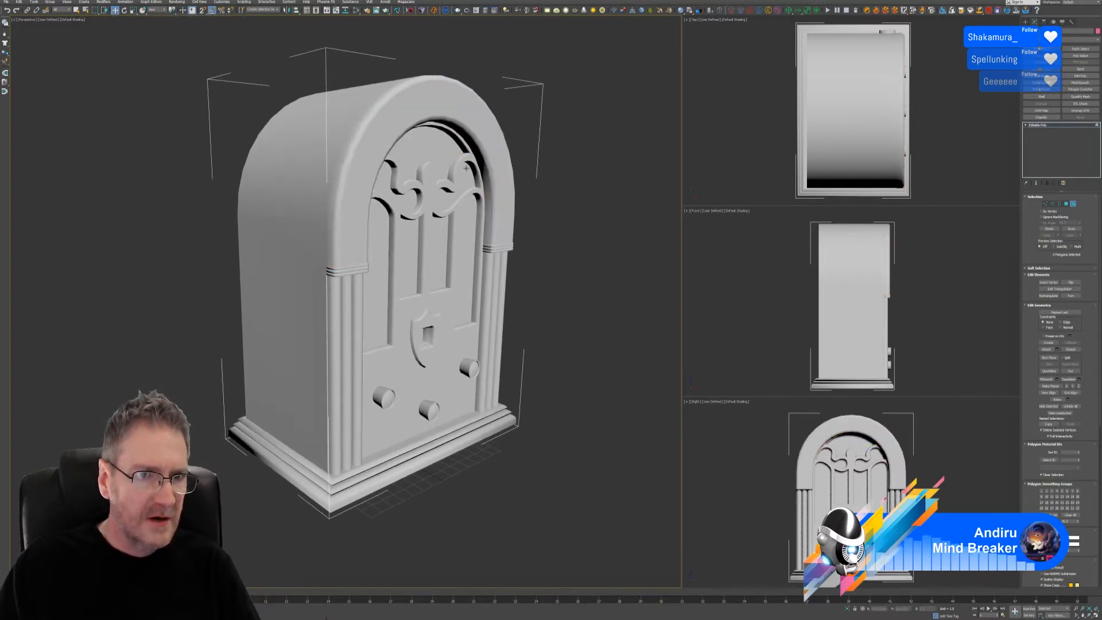
- Select all the column elements on both sides of the radio front and set their vertex color to magenta
click(348, 310)
ctrl+click(337, 328)
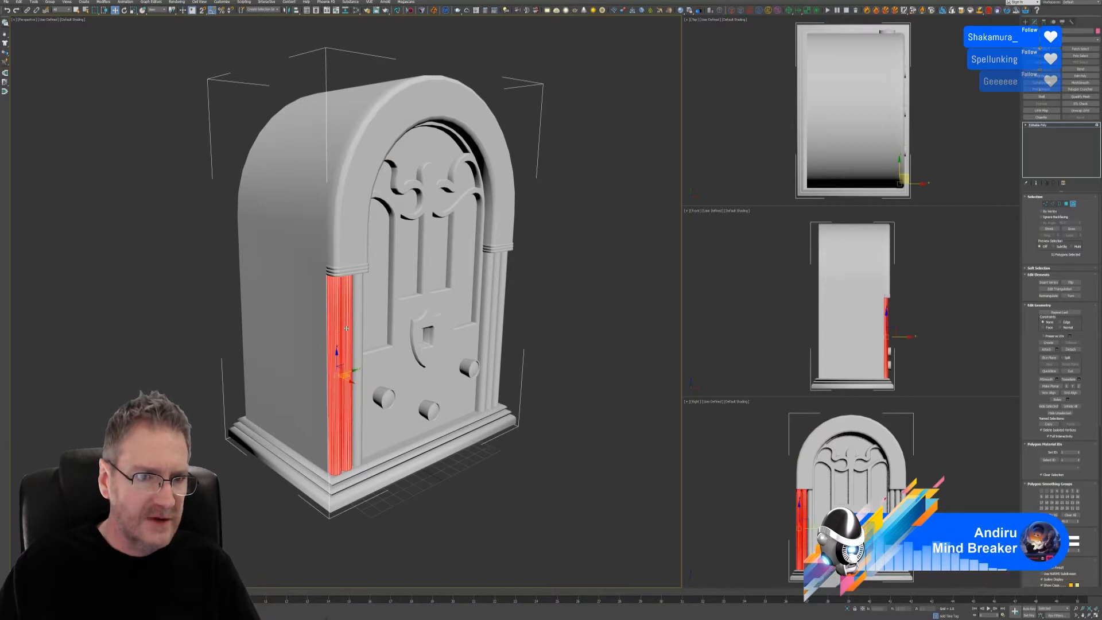
ctrl+click(354, 319)
ctrl+click(485, 299)
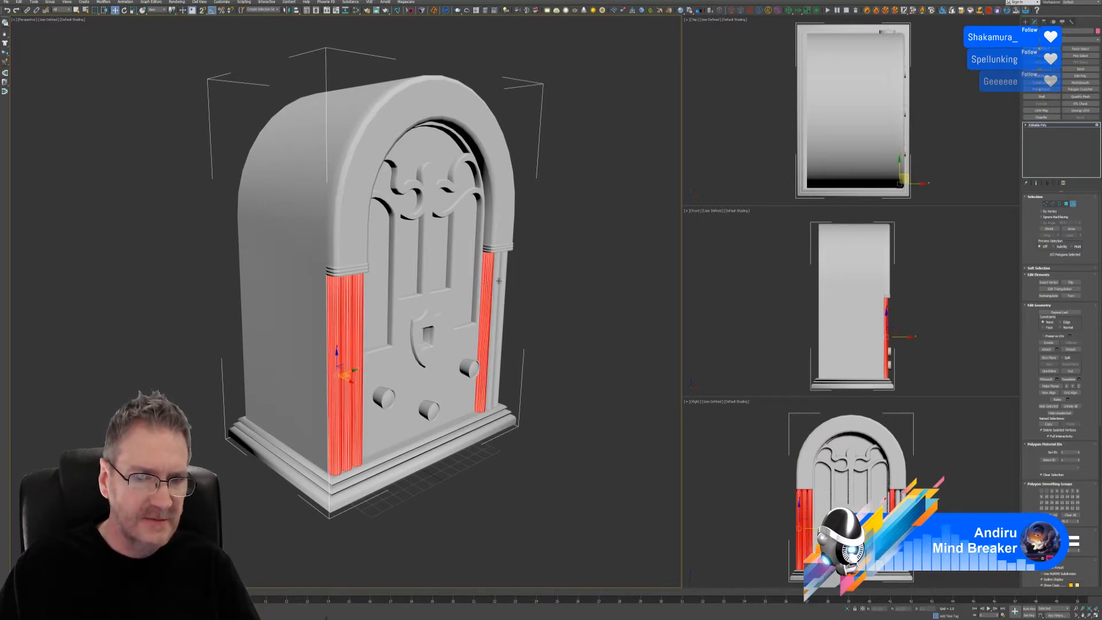
ctrl+click(500, 279)
ctrl+click(501, 279)
alt+middle_drag(500, 278, 491, 285)
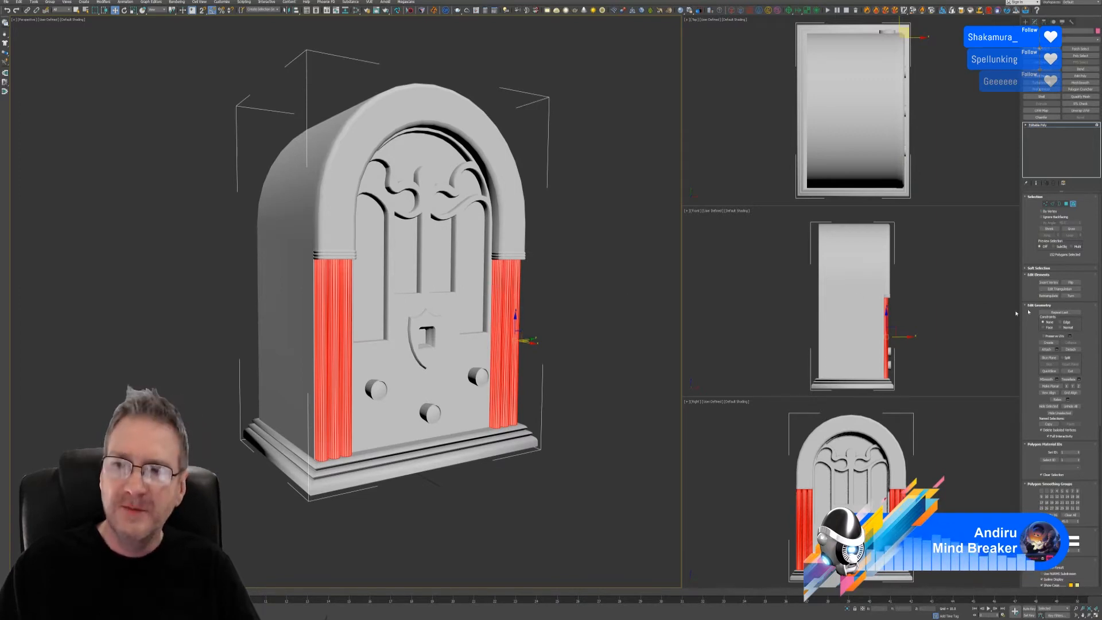
click(1070, 540)
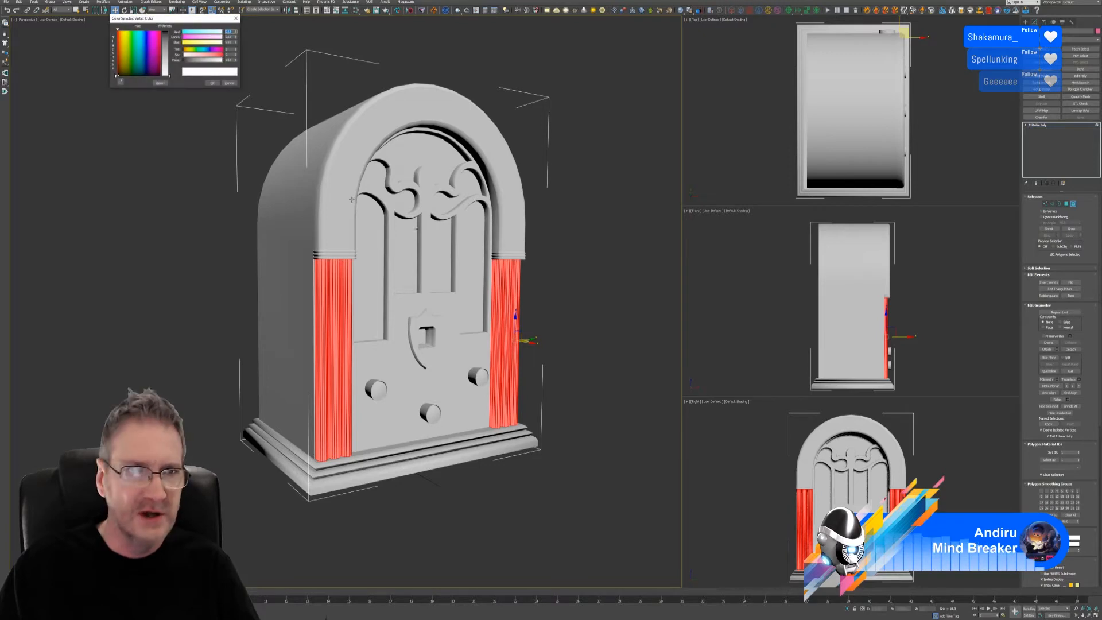
click(154, 52)
click(165, 34)
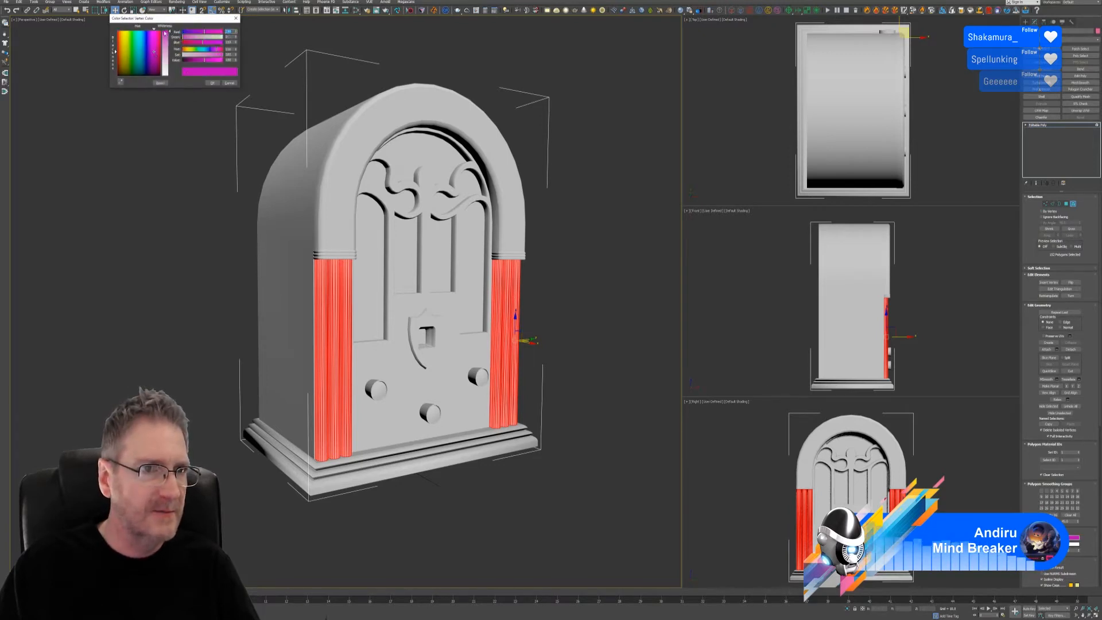
click(212, 83)
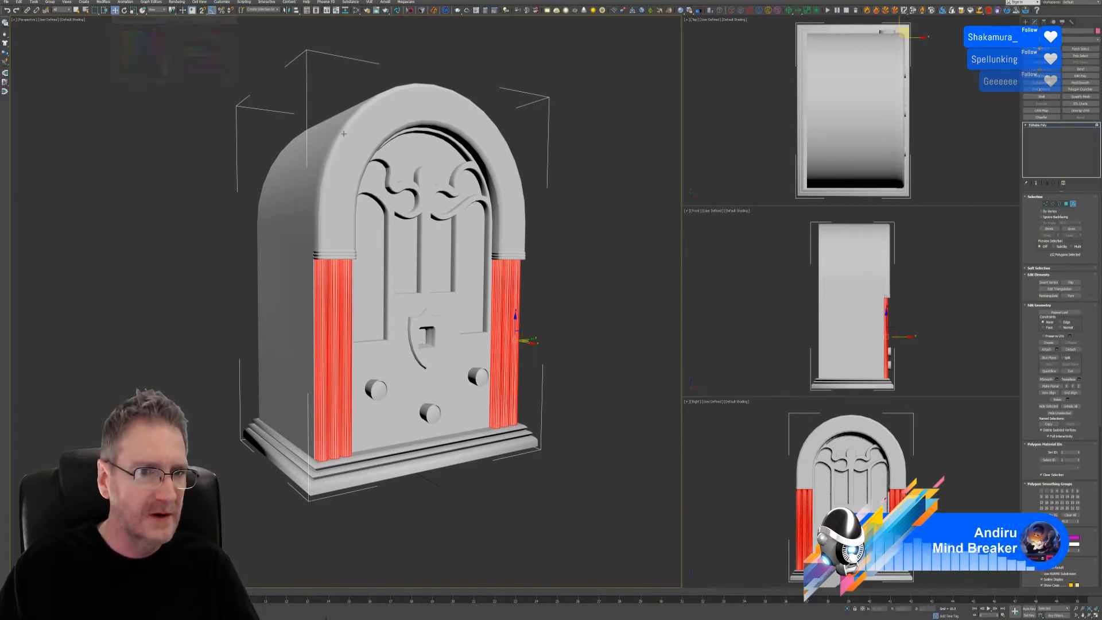
- Select the trim blocks above the columns on both sides and the three knobs, and set their vertex color to yellow
click(337, 256)
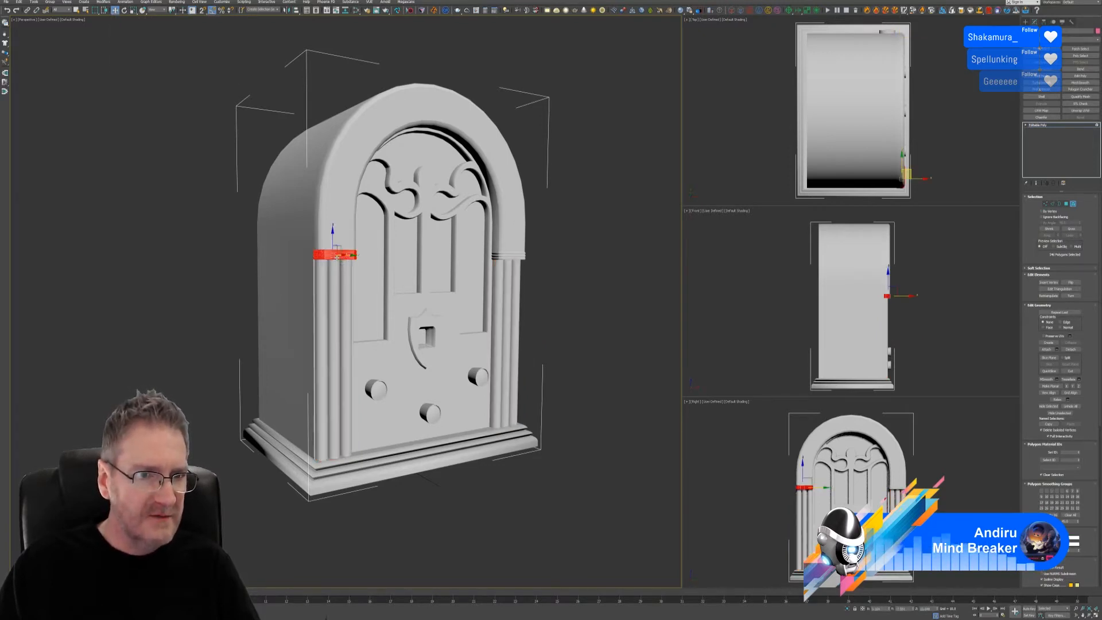
ctrl+click(509, 257)
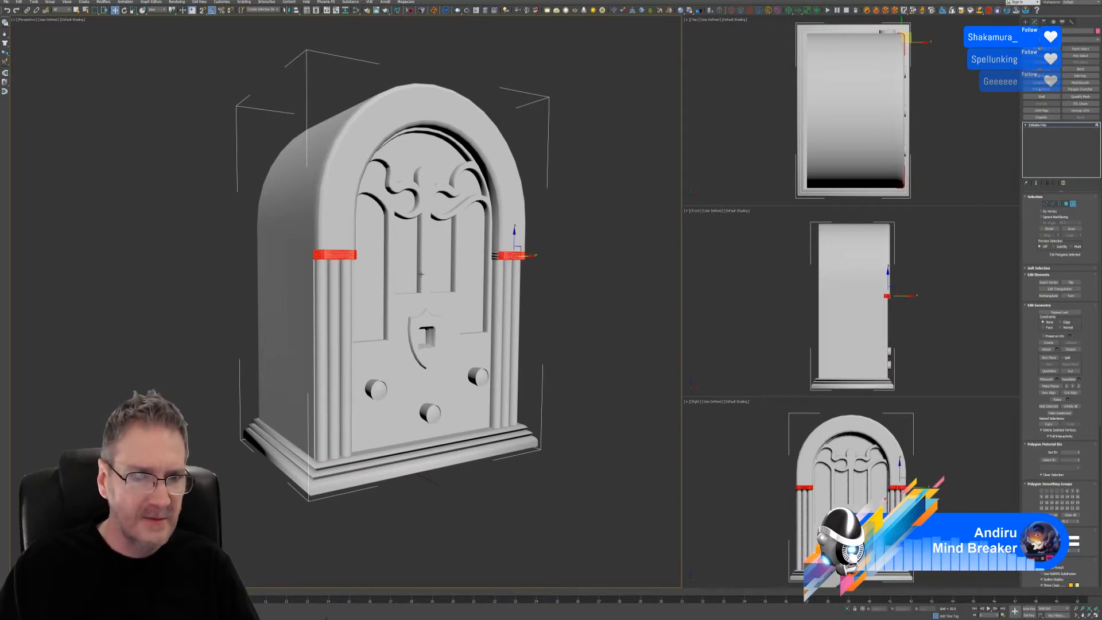
alt+middle_drag(495, 255, 449, 294)
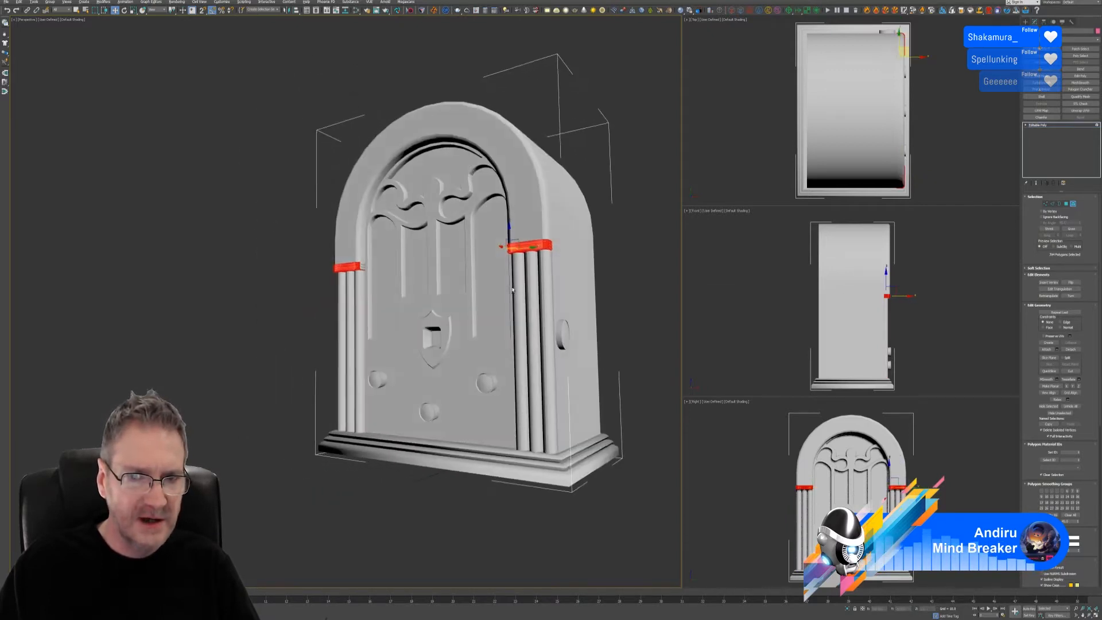
scroll(356, 275, up, 3)
ctrl+click(369, 263)
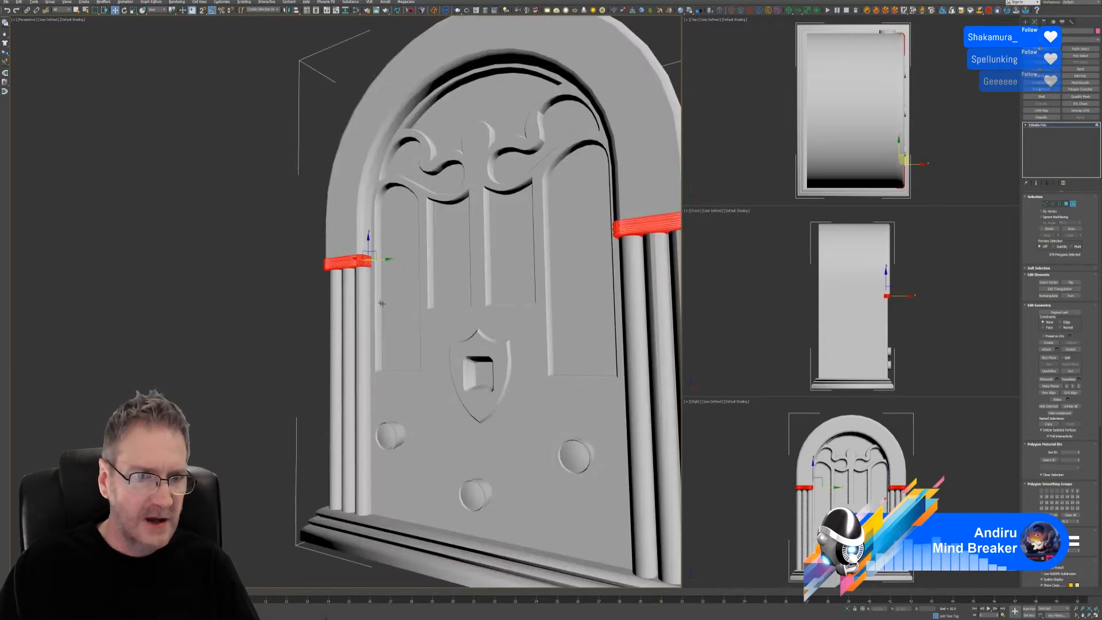
alt+middle_drag(381, 303, 404, 306)
scroll(419, 314, down, 3)
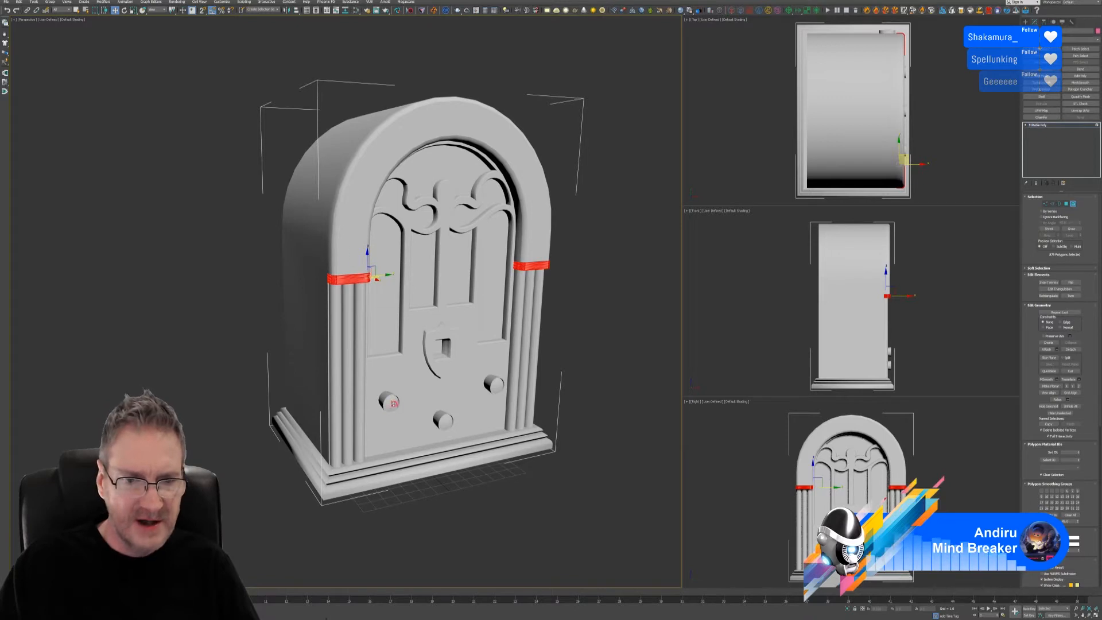
ctrl+click(393, 403)
ctrl+click(447, 421)
ctrl+click(495, 385)
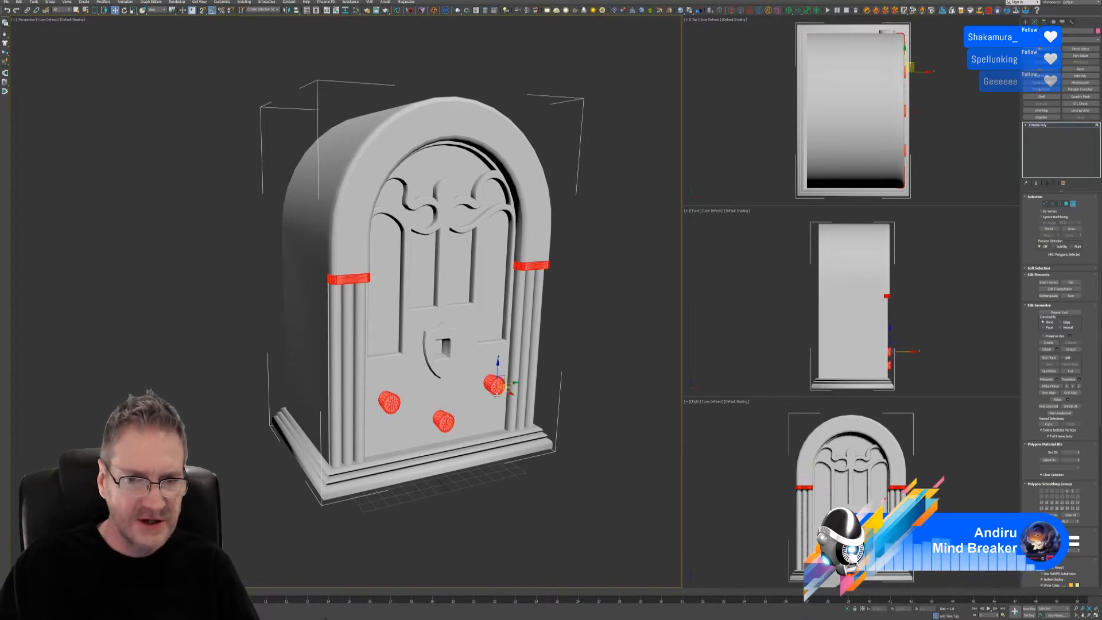
click(1069, 540)
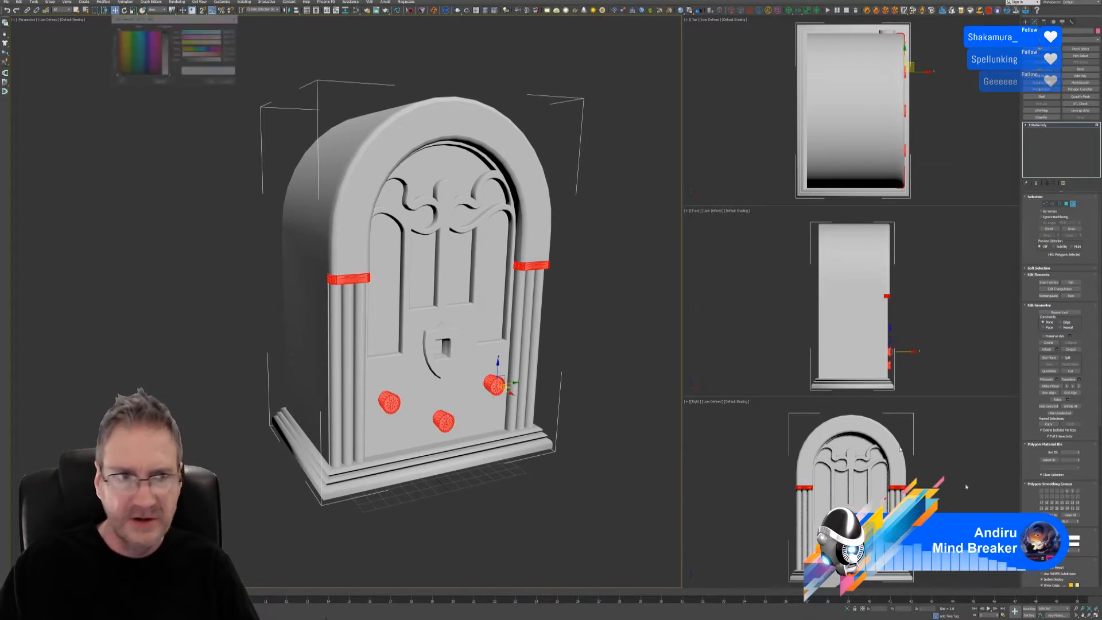
click(125, 42)
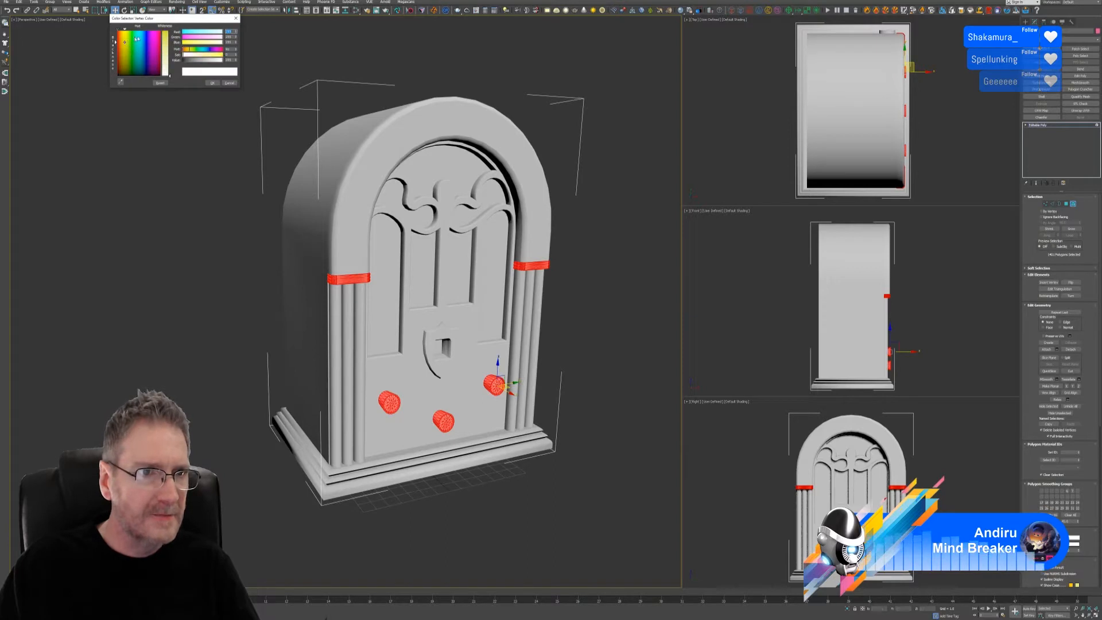
click(165, 35)
click(213, 83)
middle_drag(580, 255, 573, 252)
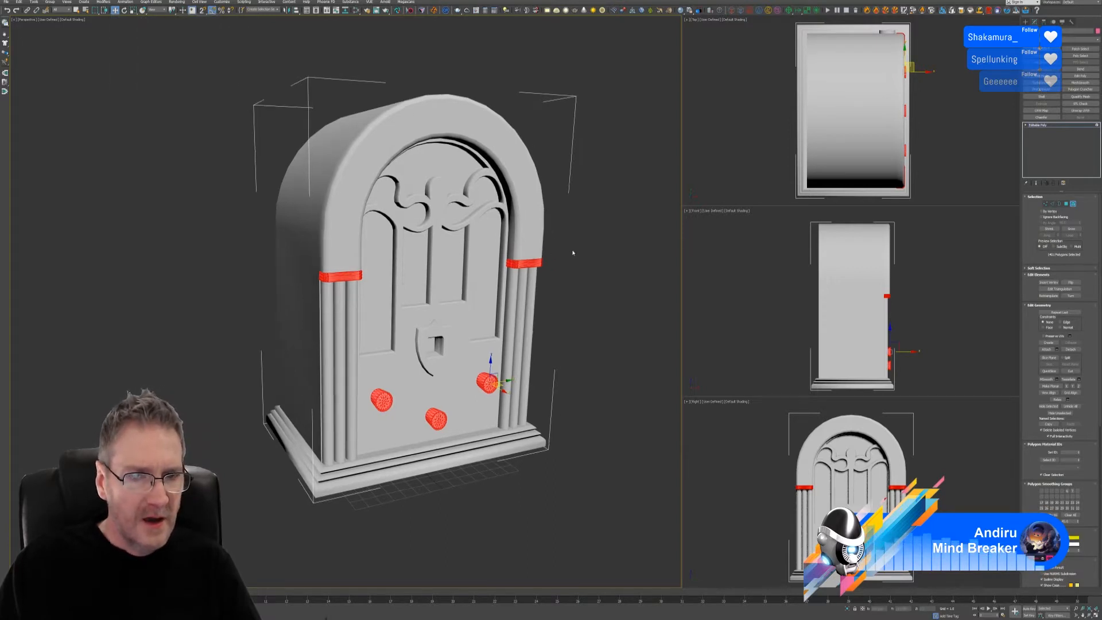
- Select the shield element on the radio front and set its vertex color to brown
click(579, 239)
click(445, 329)
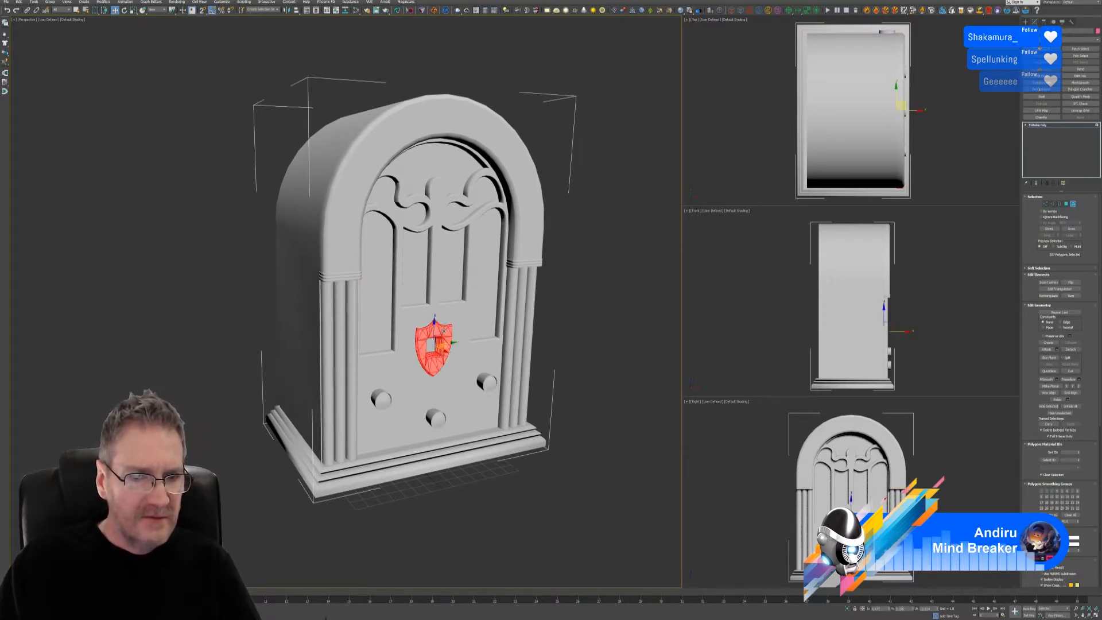
alt+middle_drag(551, 374, 540, 364)
click(1070, 538)
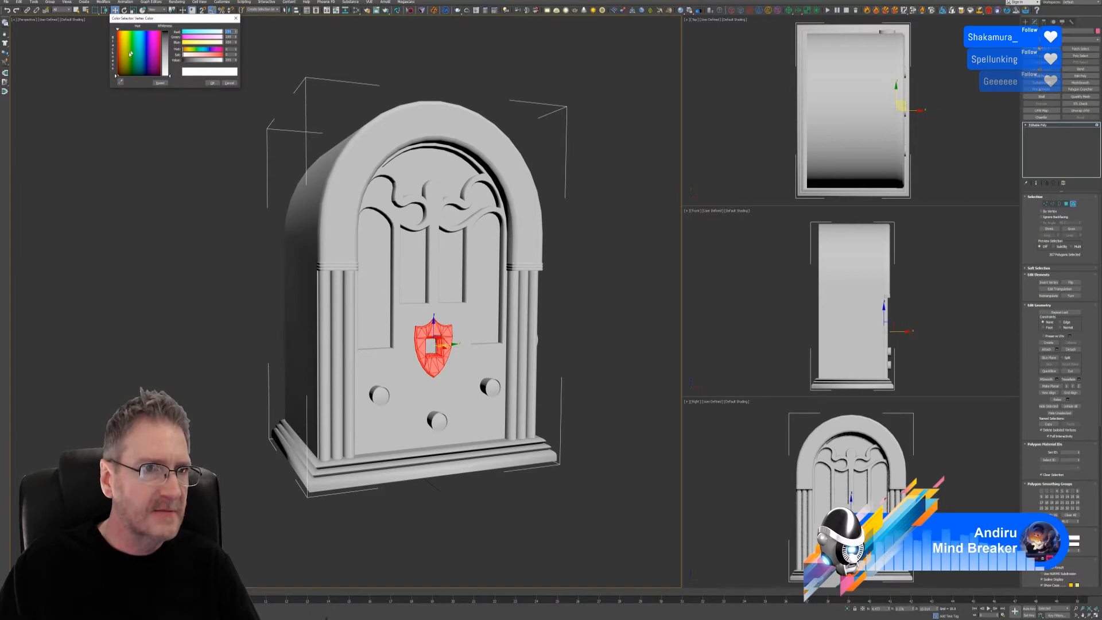
click(120, 67)
drag(168, 75, 169, 30)
click(208, 84)
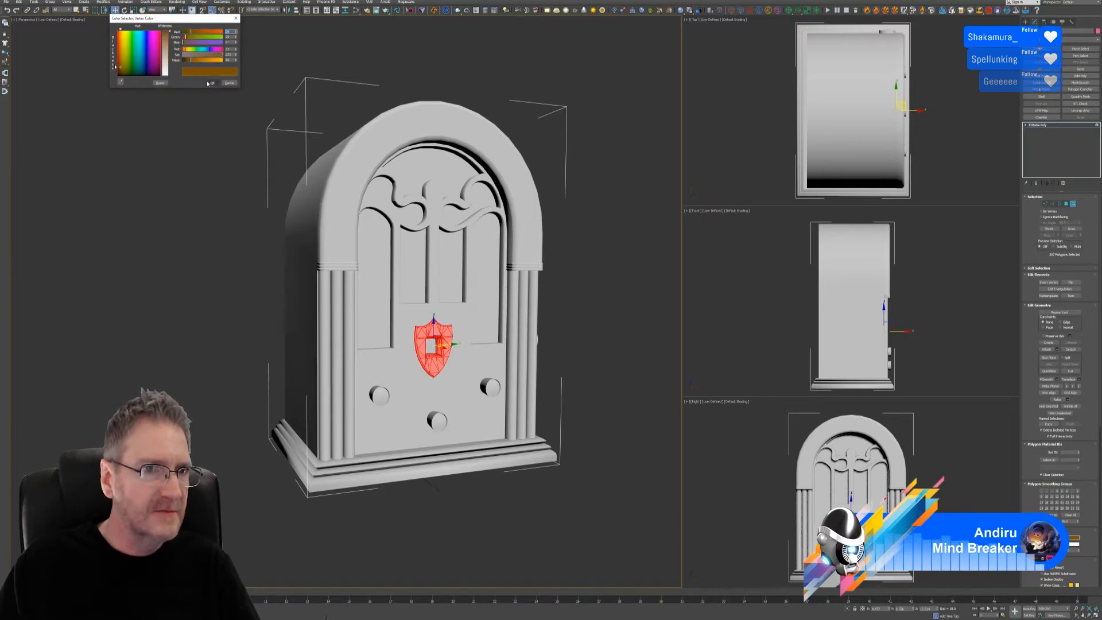
- Select all the recessed grille panel elements and the panel behind the shield's opening, and set their vertex color to dark green
click(587, 324)
click(483, 277)
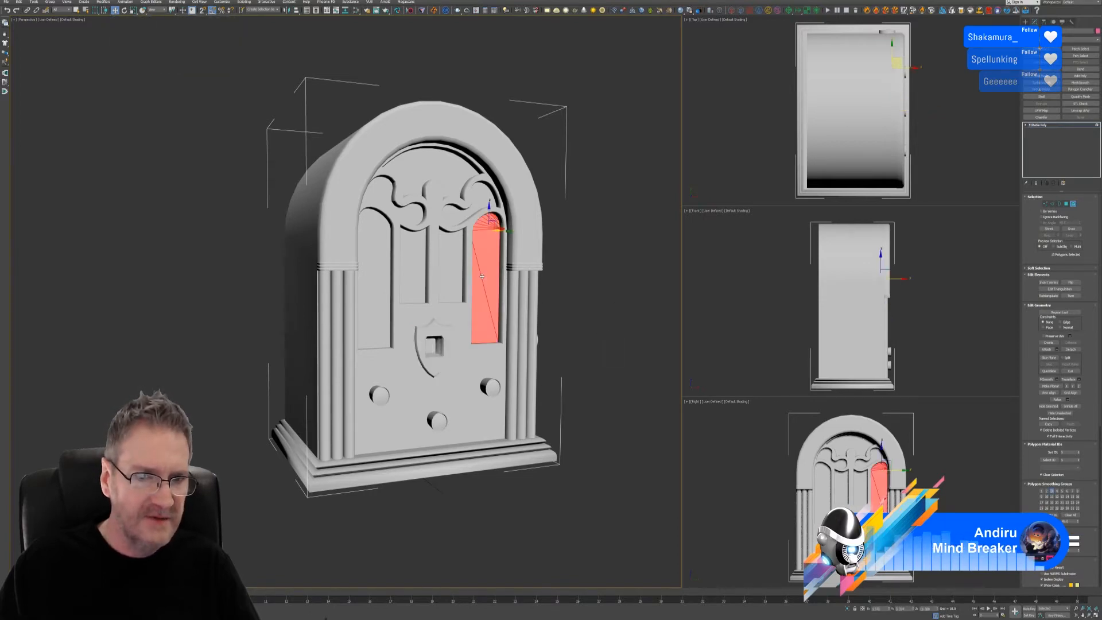
ctrl+click(450, 252)
ctrl+click(415, 265)
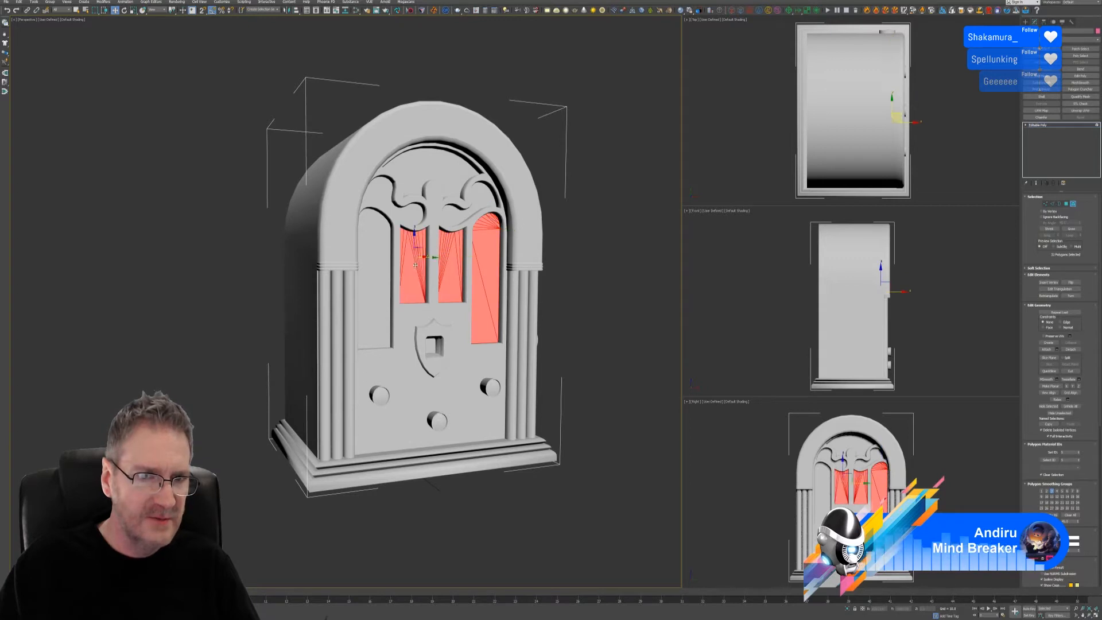
ctrl+click(382, 271)
ctrl+click(410, 219)
ctrl+click(443, 215)
ctrl+click(443, 184)
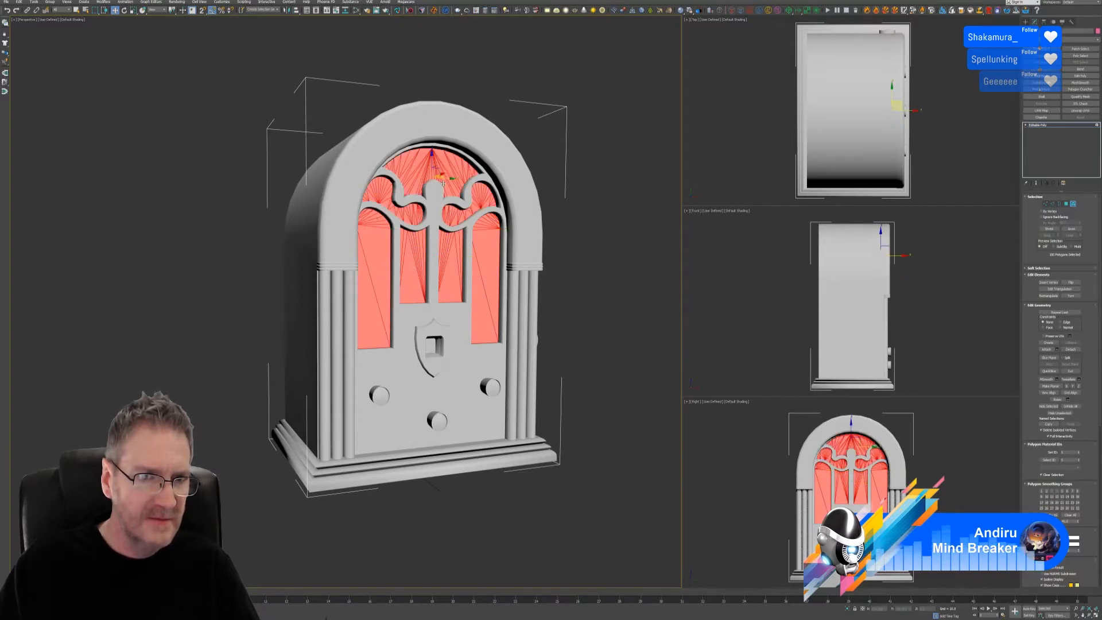
ctrl+click(435, 346)
alt+middle_drag(534, 367, 550, 373)
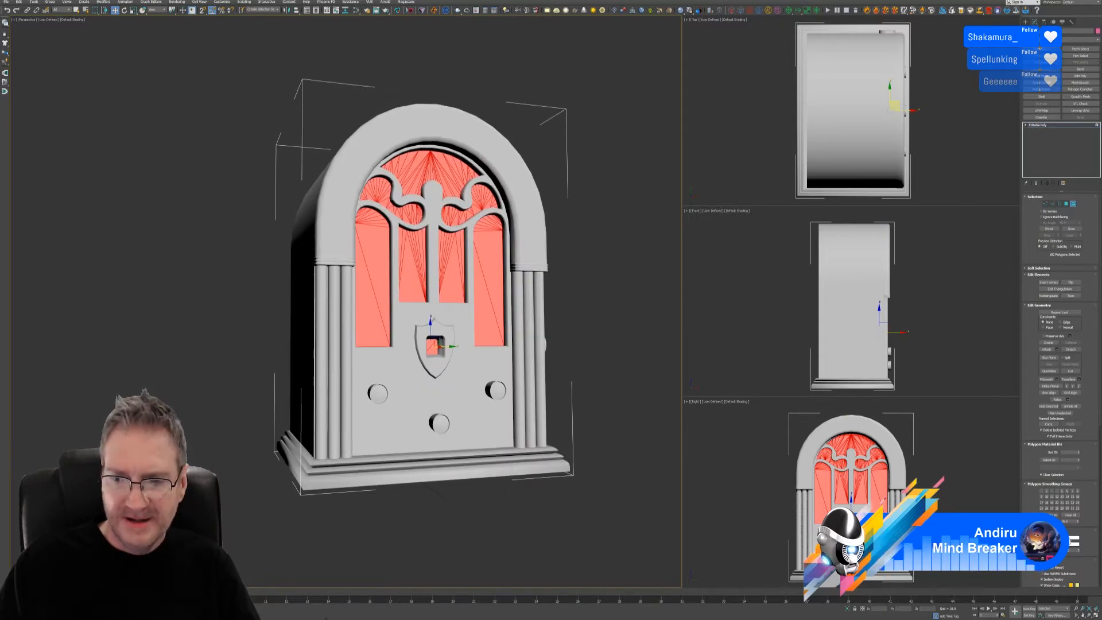
click(1070, 538)
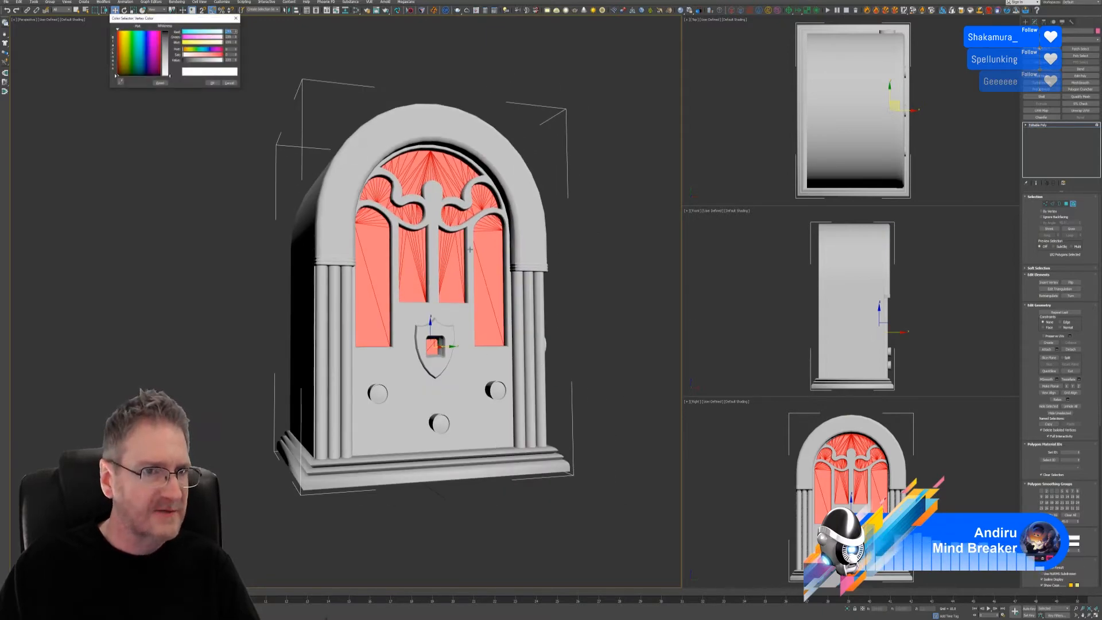
click(135, 72)
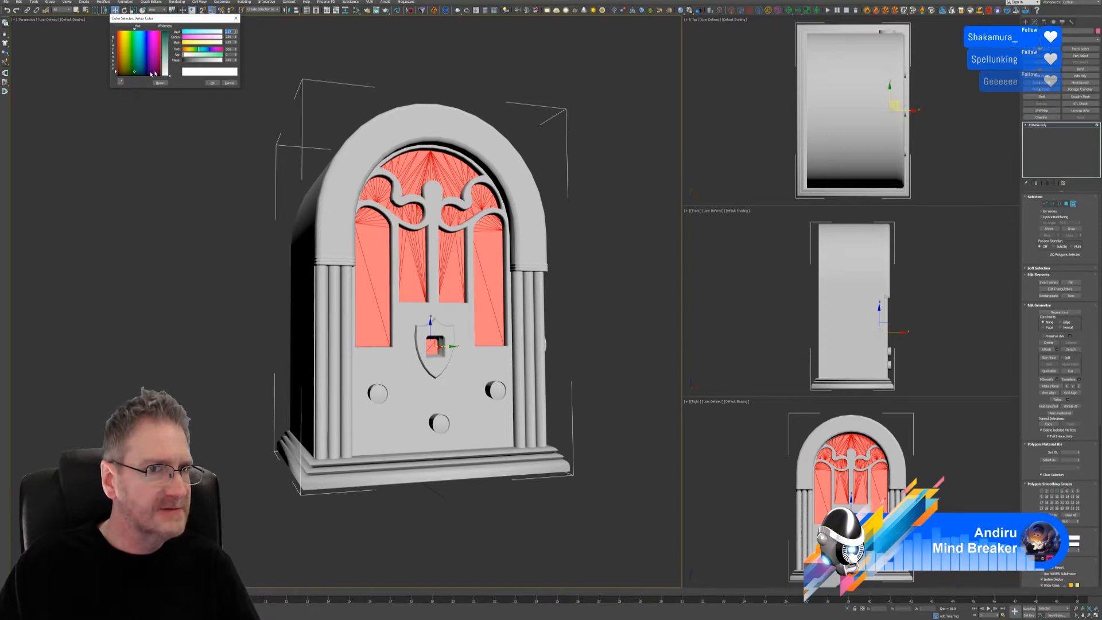
drag(168, 44, 165, 34)
click(212, 82)
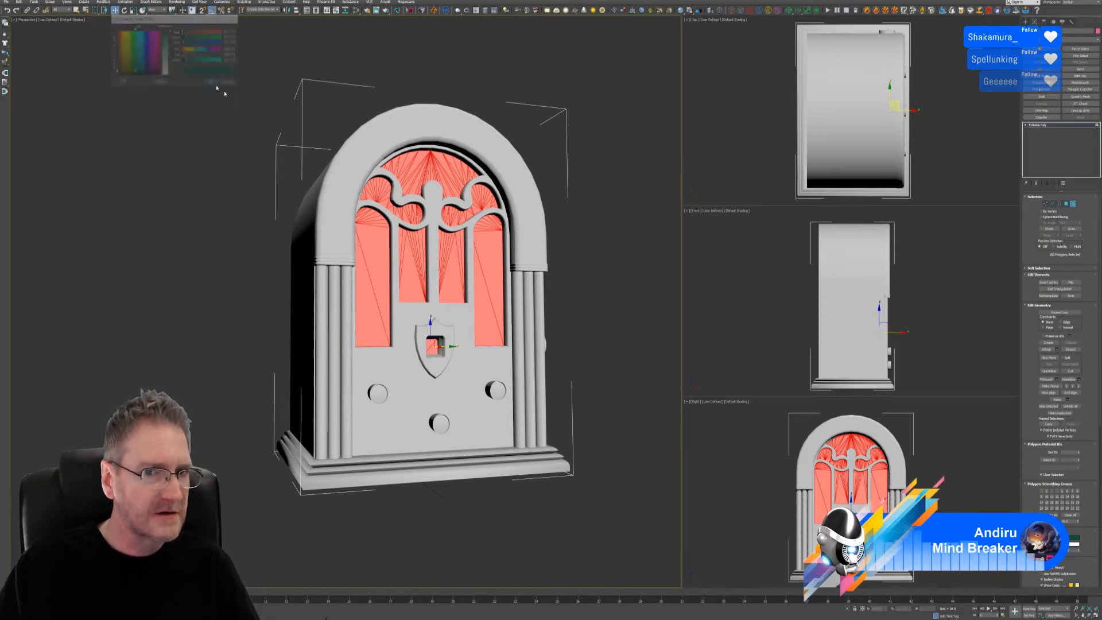
- Leave element editing and turn on vertex color display for the radio in its object properties
click(1072, 203)
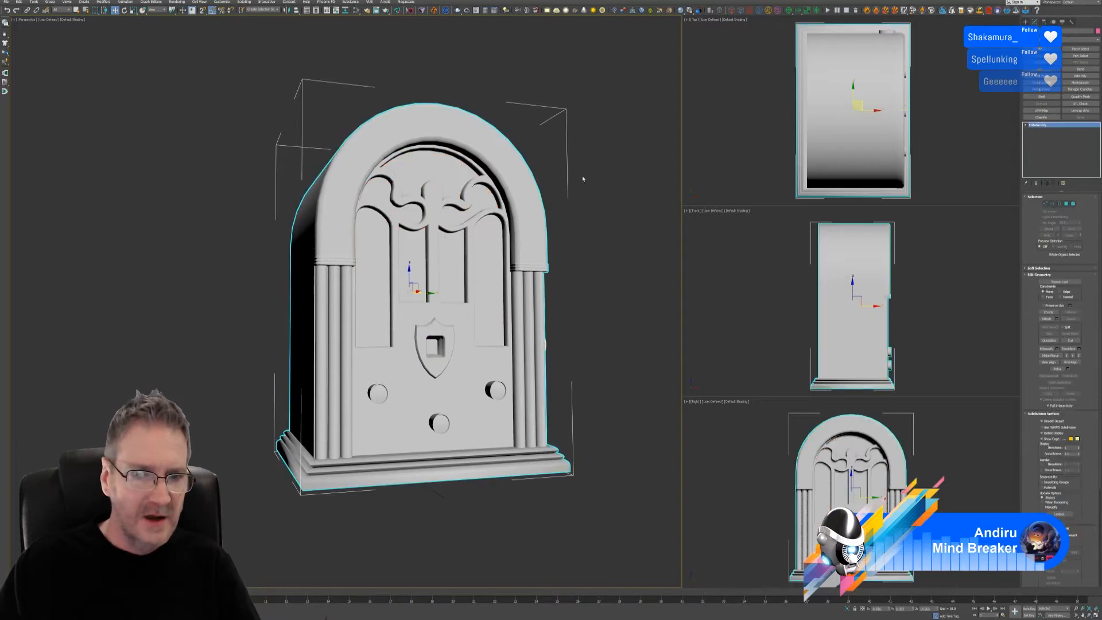
right_click(372, 140)
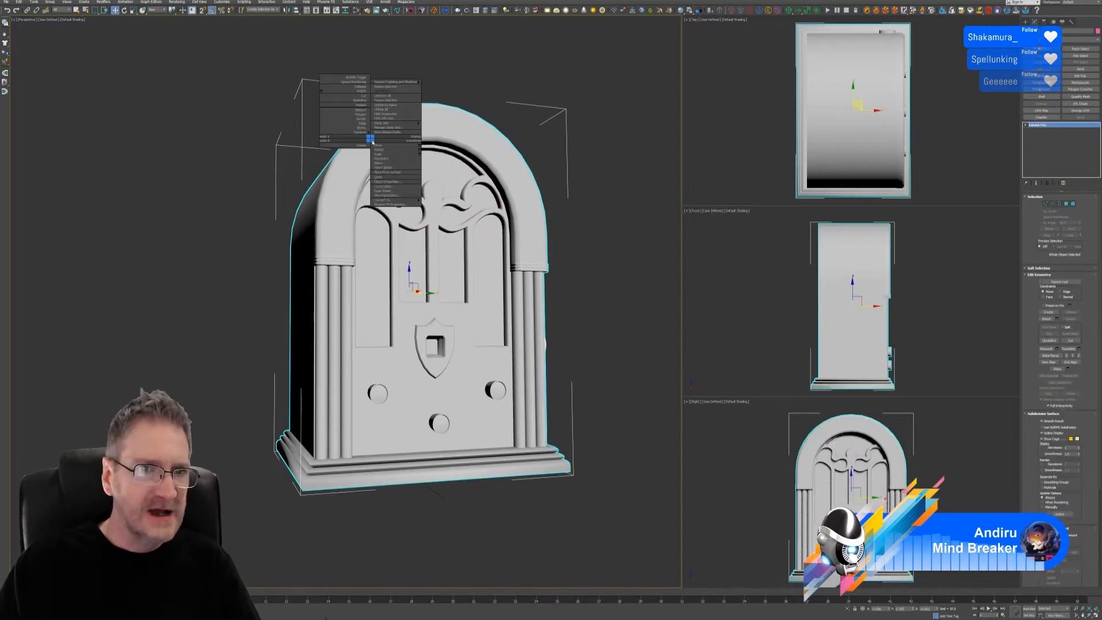
click(402, 182)
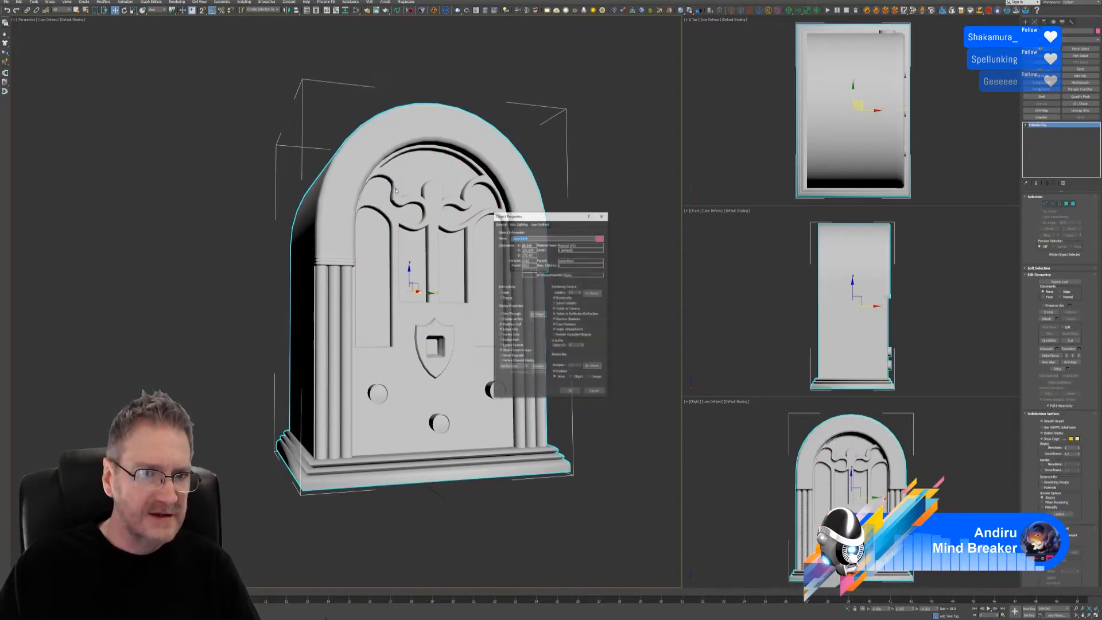
click(537, 366)
click(570, 391)
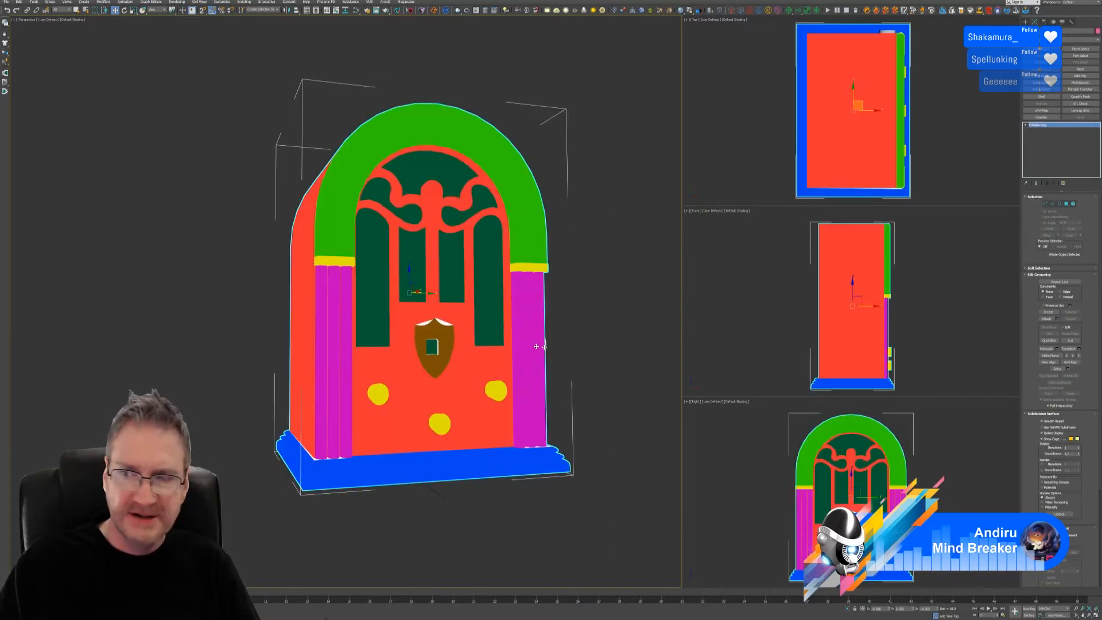
- Select the two white elements along the shield's upper edge and set their vertex color to the red sampled from the cabinet body
click(1065, 204)
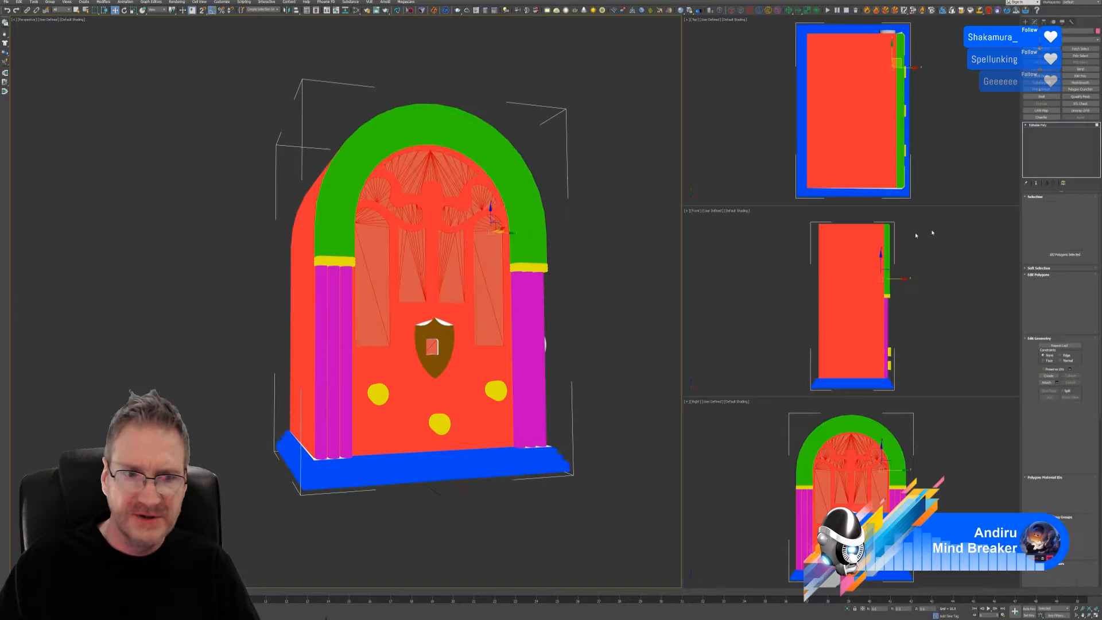
click(443, 322)
key(z)
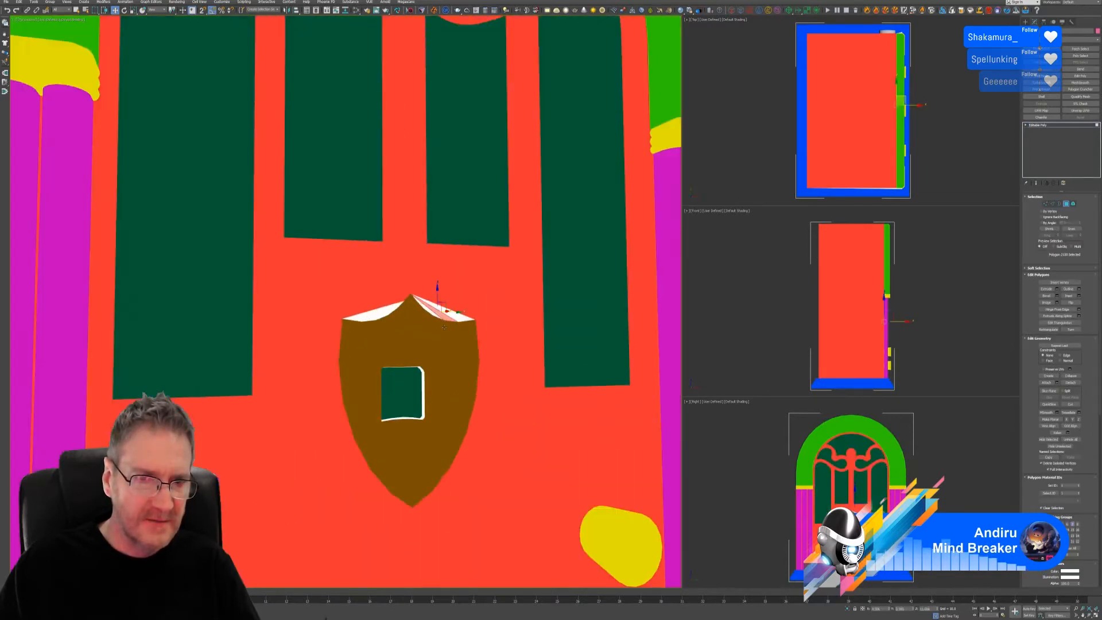
click(1072, 203)
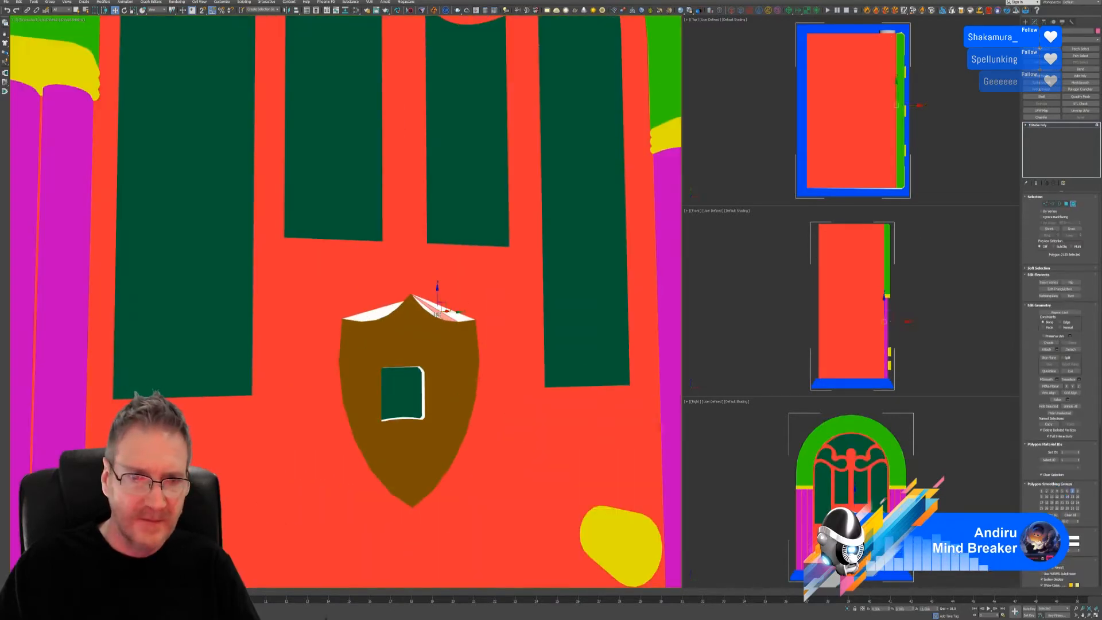
click(448, 319)
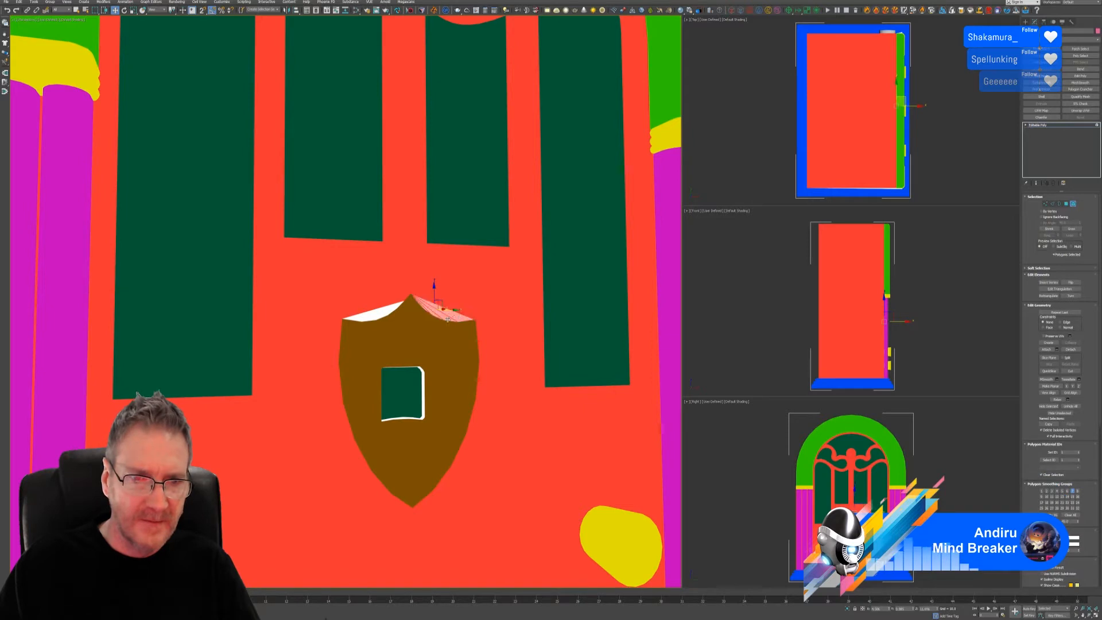
ctrl+click(385, 313)
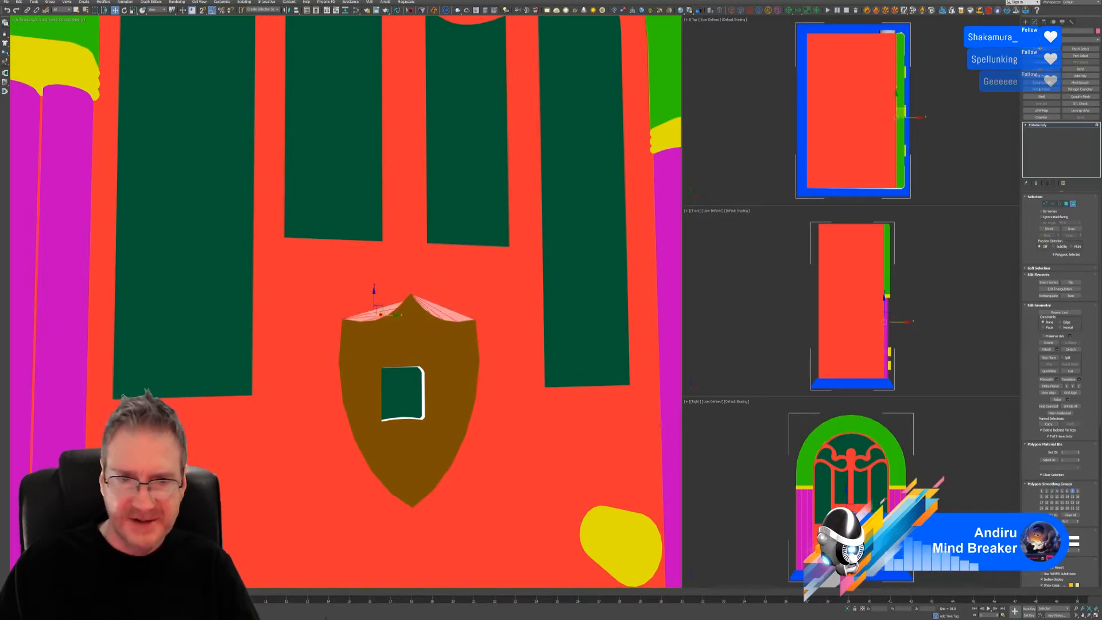
click(1072, 537)
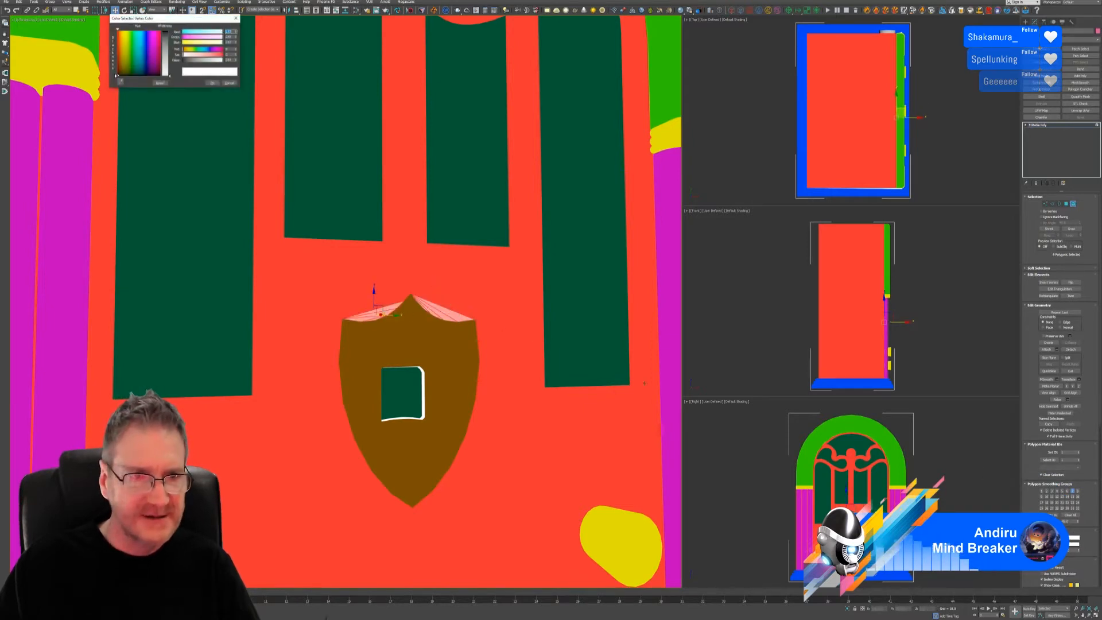
click(120, 81)
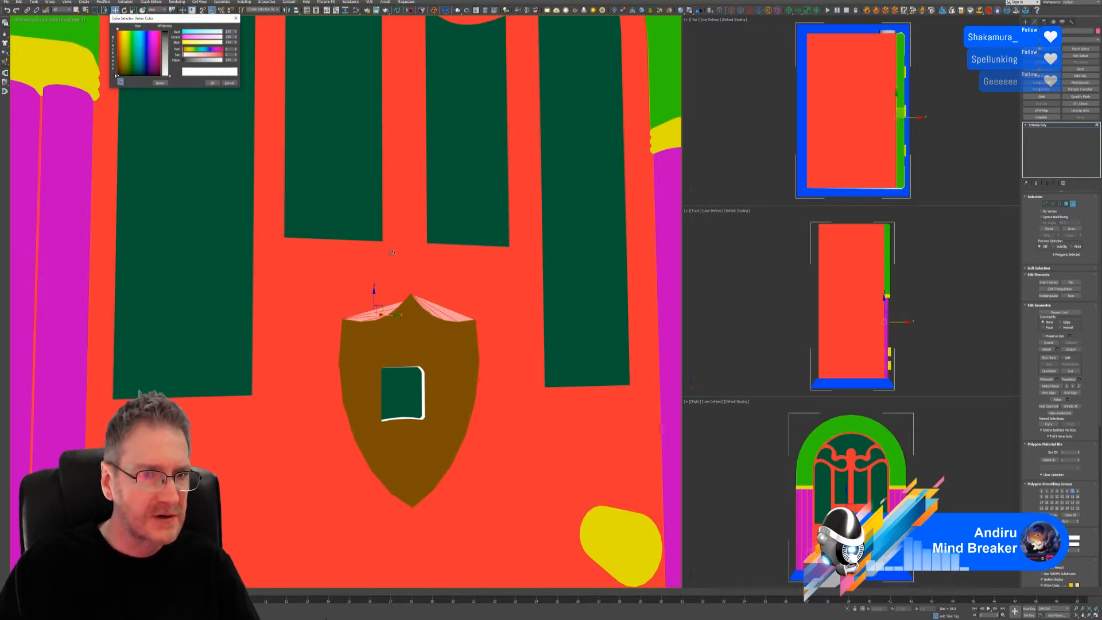
click(356, 269)
click(213, 83)
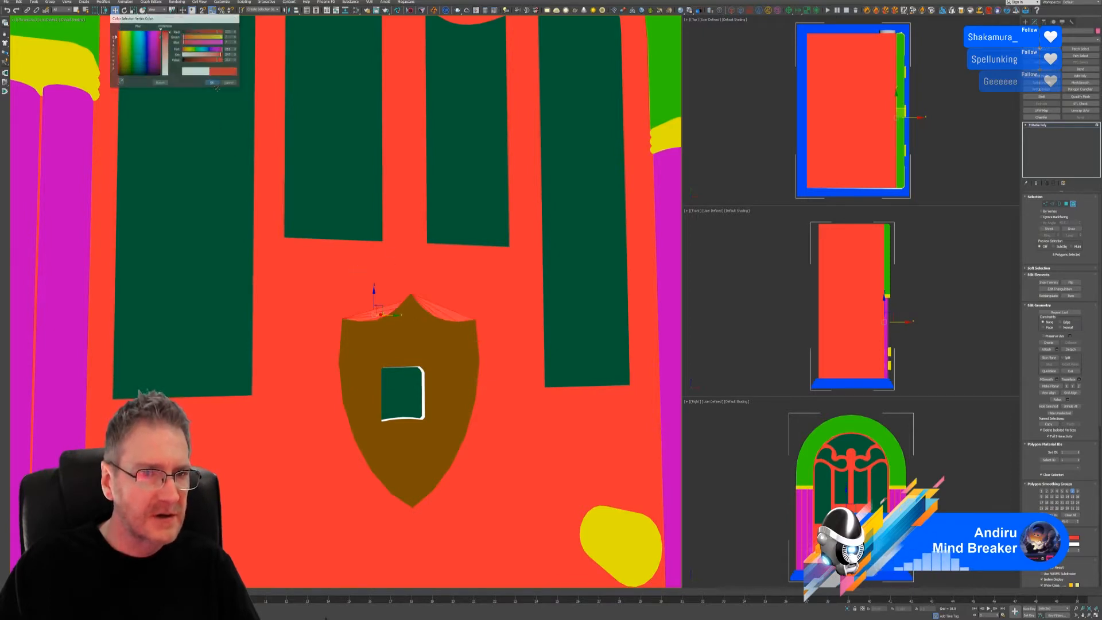
- Select the inner rim element of the shield's opening, set its vertex color to the brown sampled from the shield, and clear the selection
scroll(421, 282, down, 5)
scroll(435, 328, up, 8)
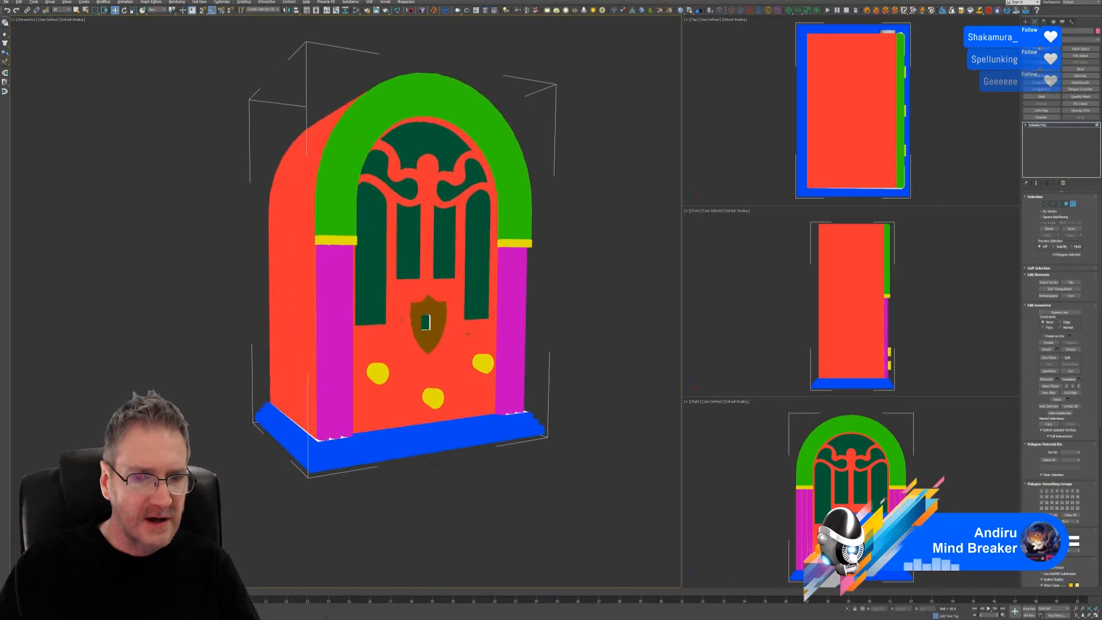
scroll(435, 328, up, 2)
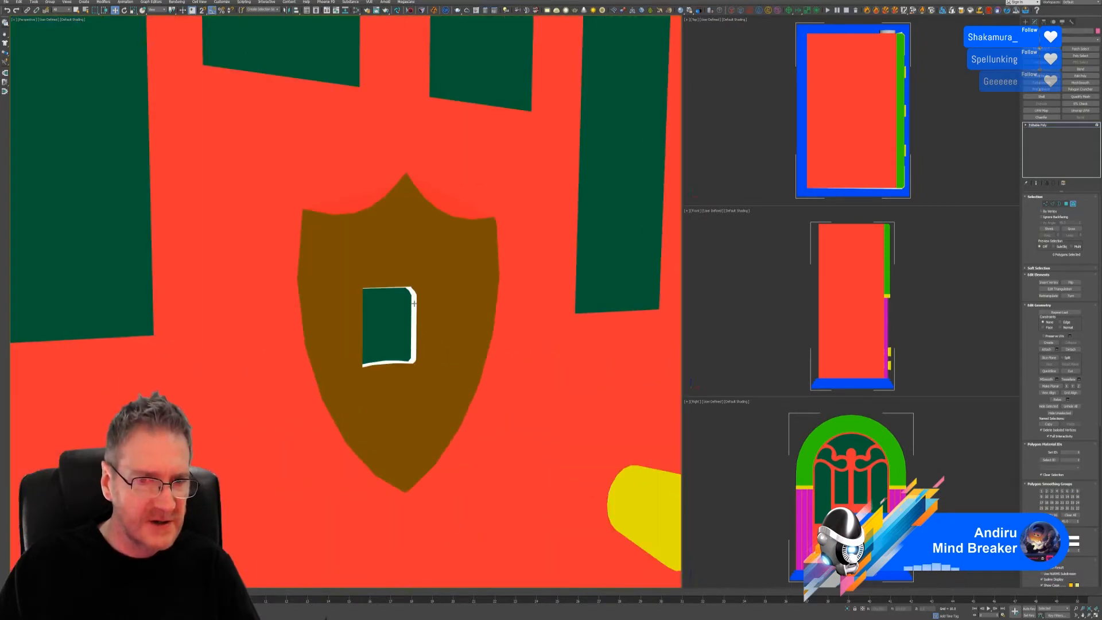
click(413, 303)
alt+middle_drag(414, 303, 358, 304)
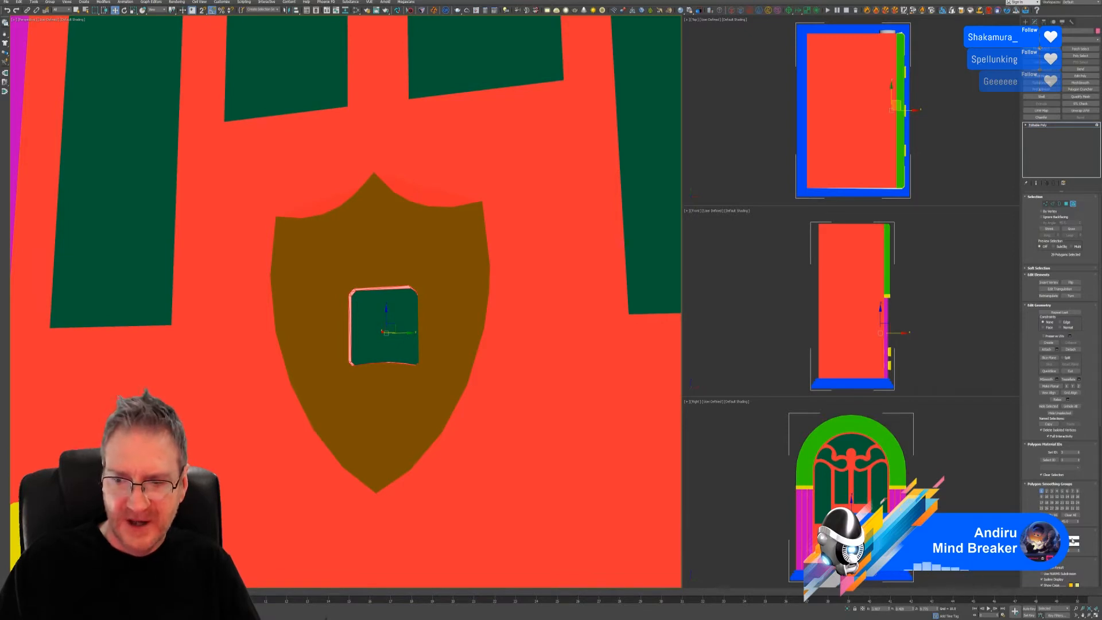
click(1072, 540)
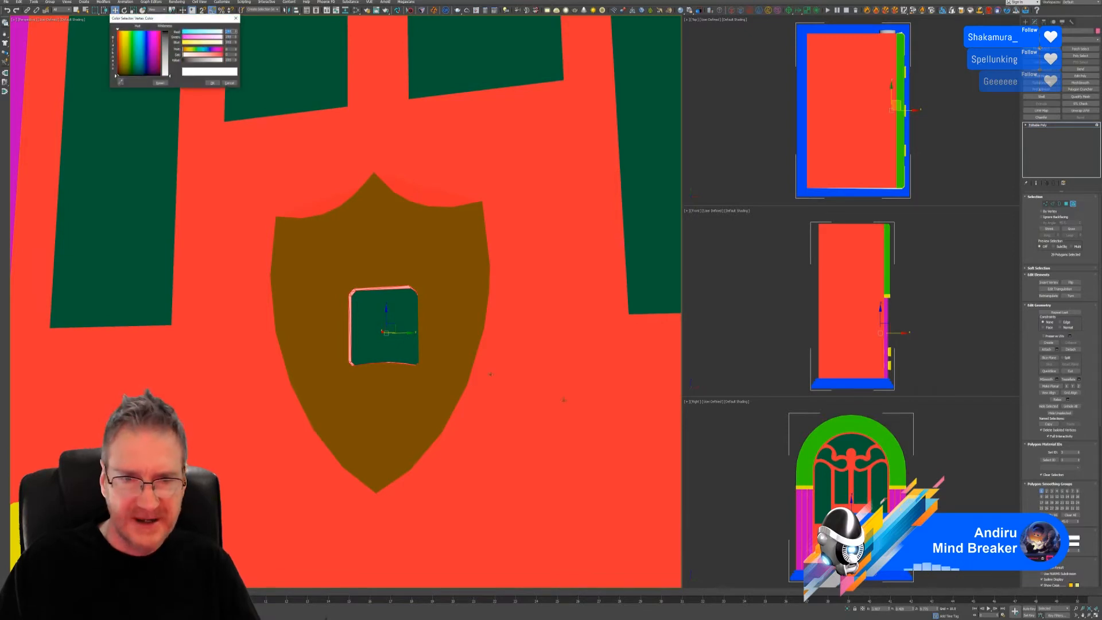
click(121, 82)
click(364, 241)
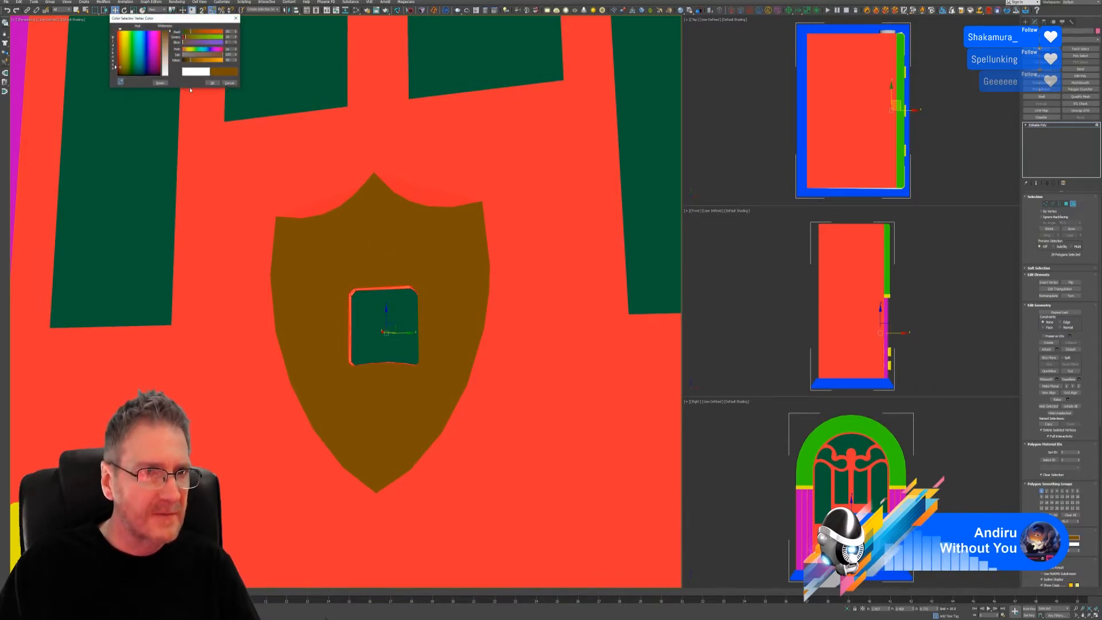
click(212, 83)
scroll(319, 251, down, 5)
click(79, 253)
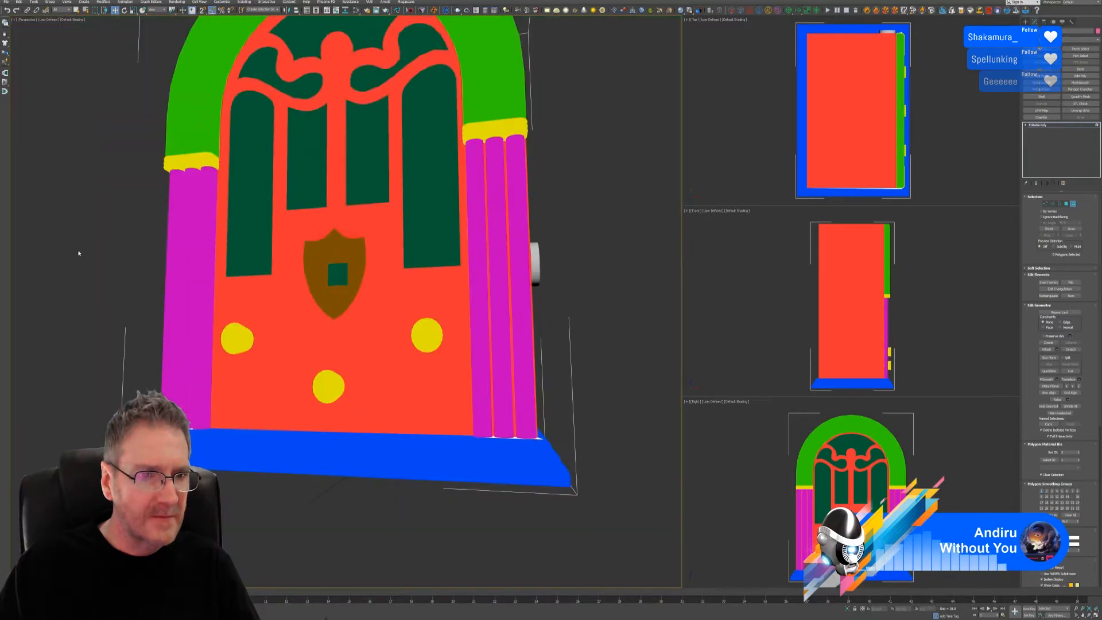
- Leave element editing, deselect the radio, and bring the uncolored round knob on the cabinet's side into close view
alt+middle_drag(79, 253, 511, 230)
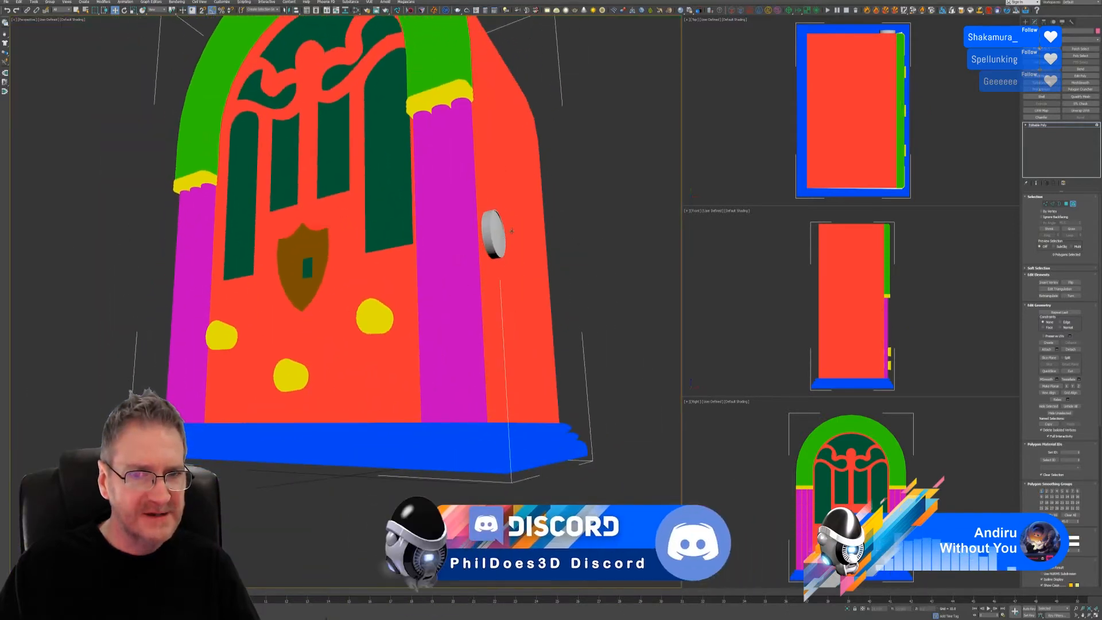
middle_drag(598, 245, 589, 286)
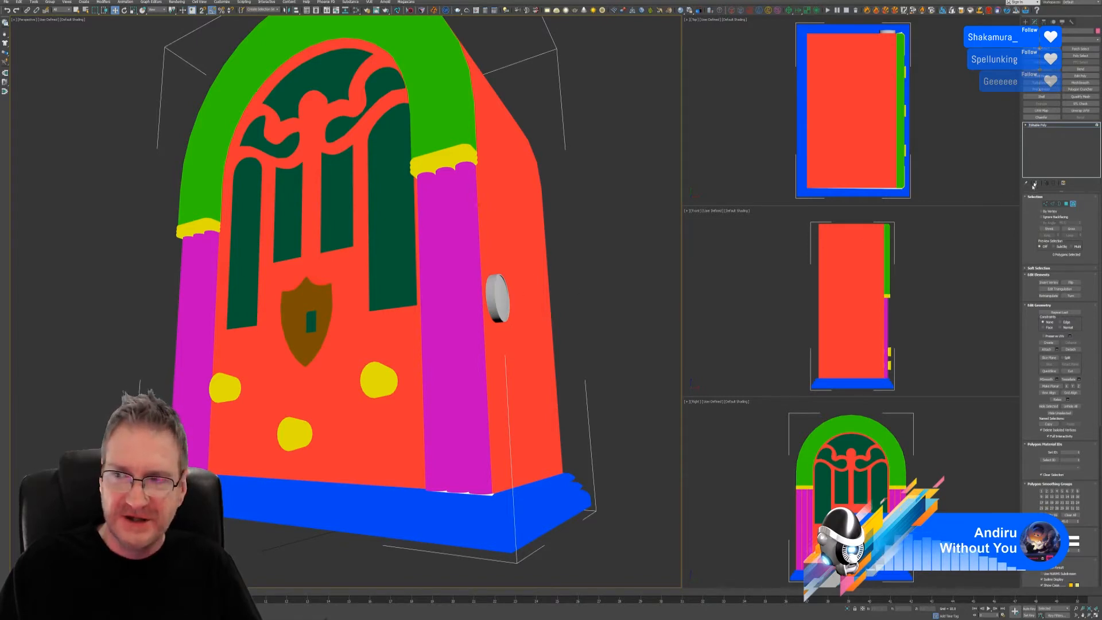
click(1071, 203)
click(576, 239)
click(514, 226)
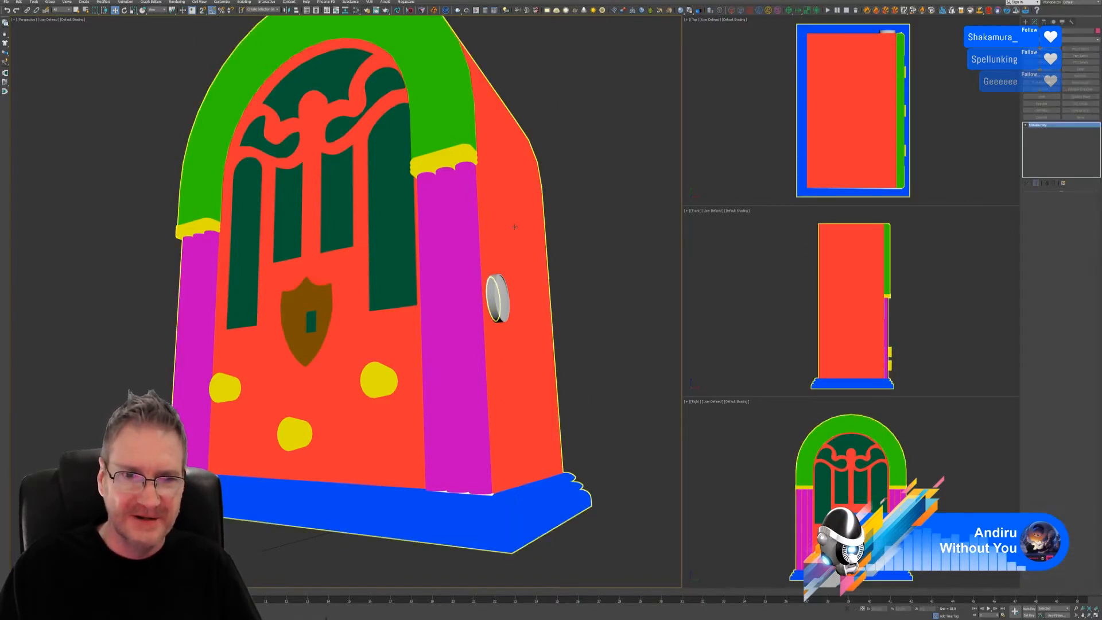
alt+middle_drag(546, 288, 500, 289)
scroll(510, 331, up, 5)
click(600, 261)
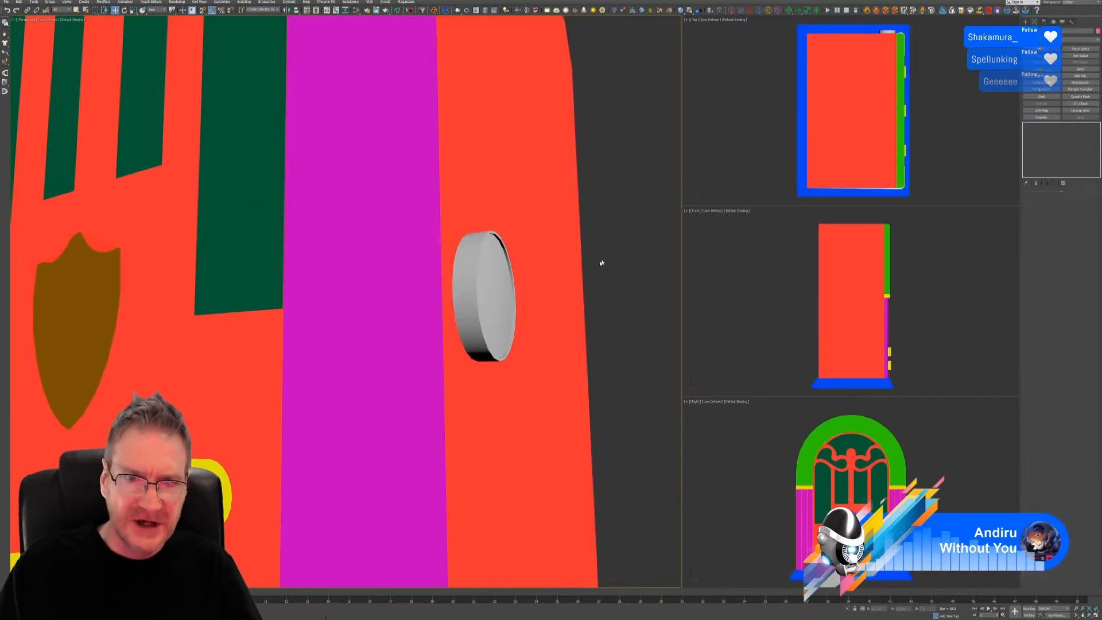
- Select the side knob's mesh element to check it, then leave element editing and deselect the knob
click(494, 277)
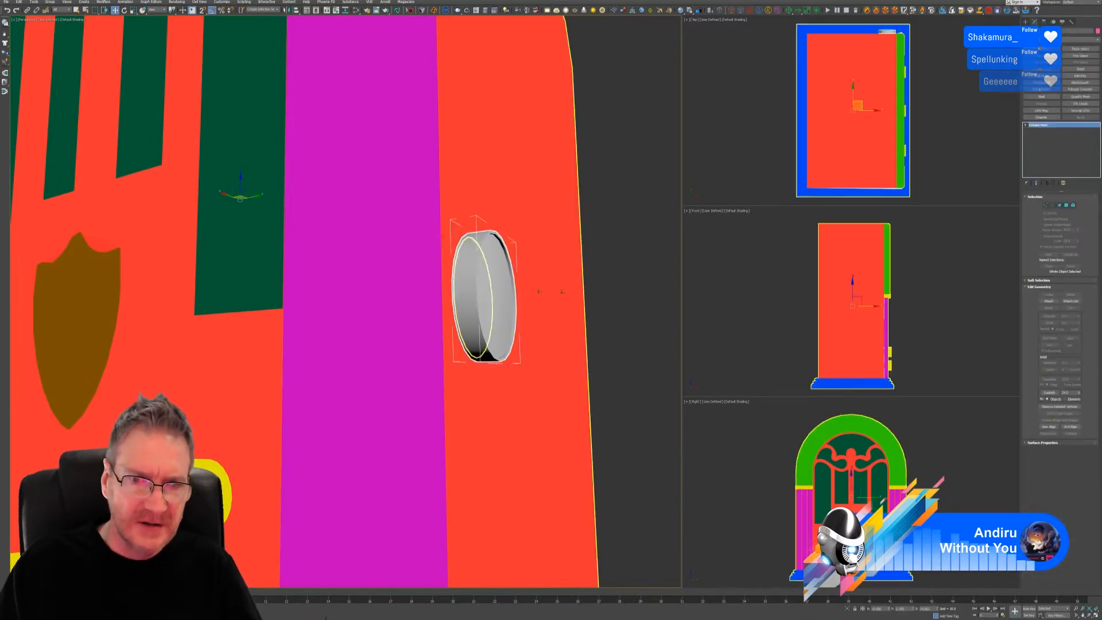
click(1071, 206)
click(485, 296)
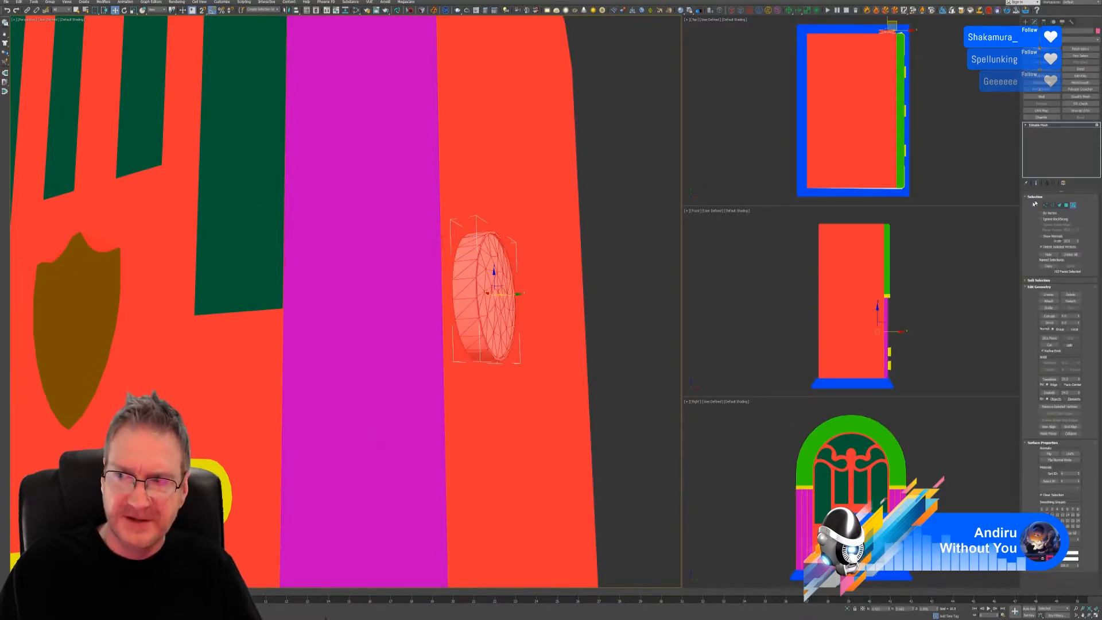
click(1072, 205)
click(606, 224)
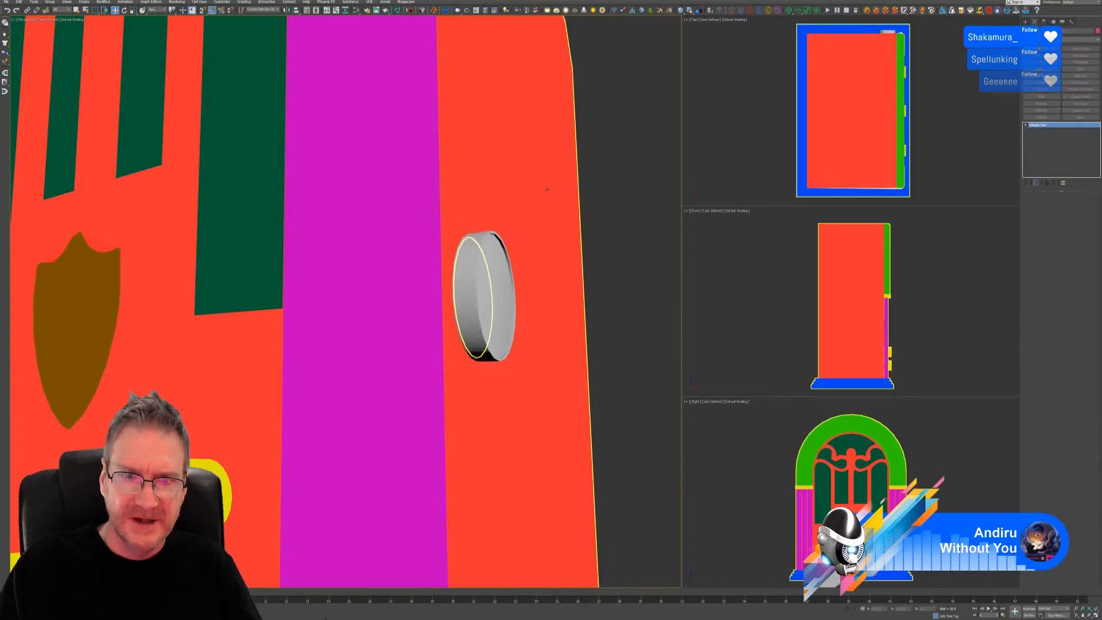
- Select the radio's main mesh and attach the uncolored round side knob to it
click(547, 189)
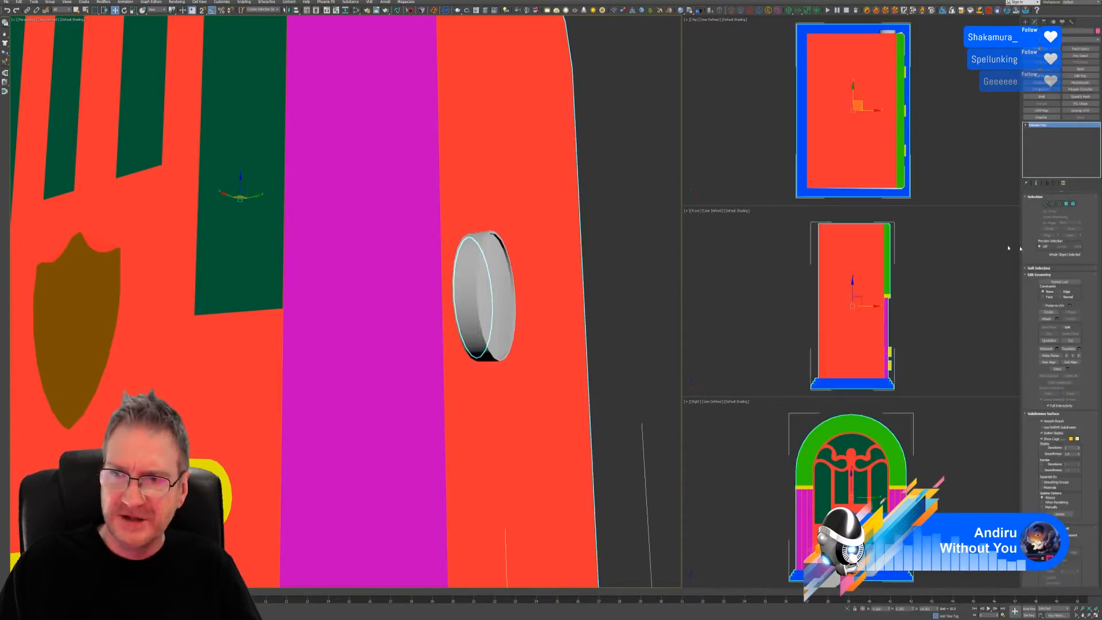
click(1046, 318)
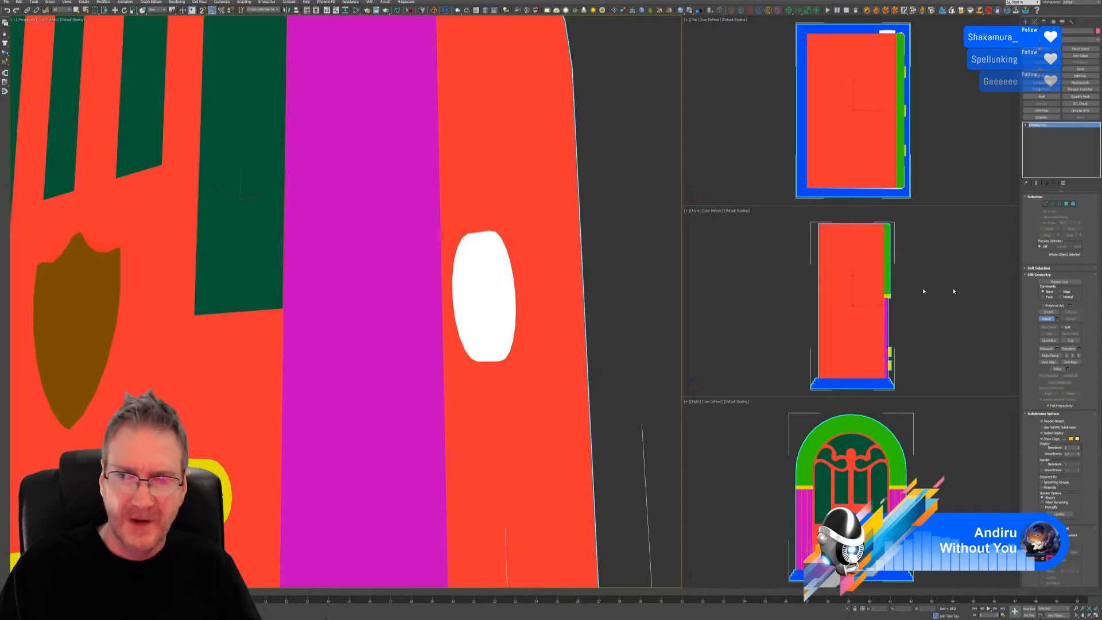
key(w)
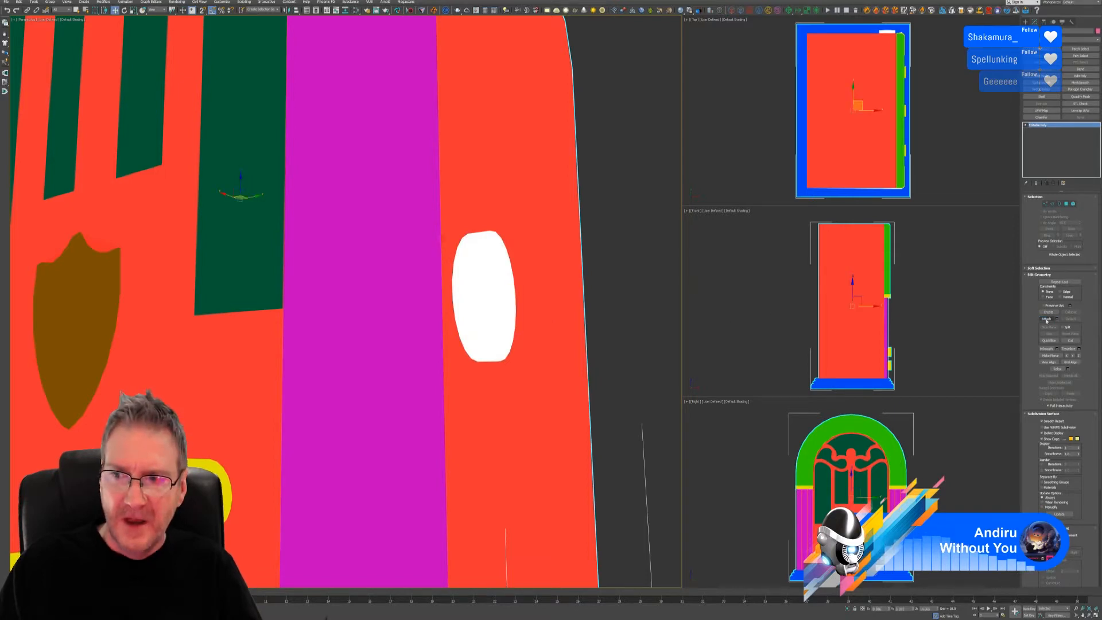
- Select the side knob element, set its vertex color to the yellow sampled from a front knob, and leave element editing
click(1071, 203)
scroll(492, 341, down, 5)
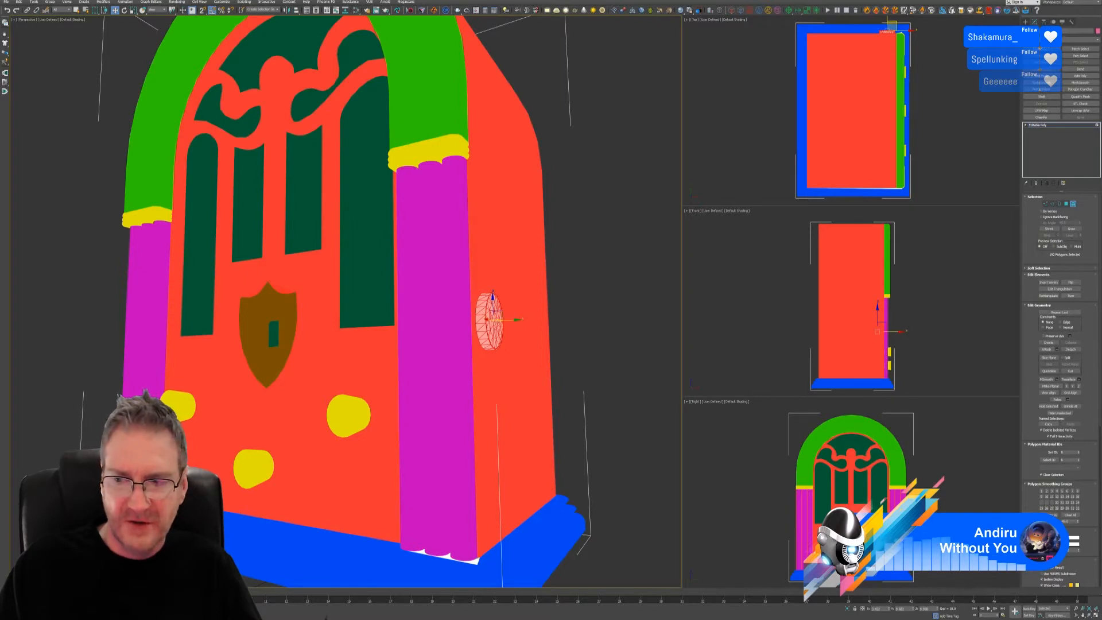
click(1071, 539)
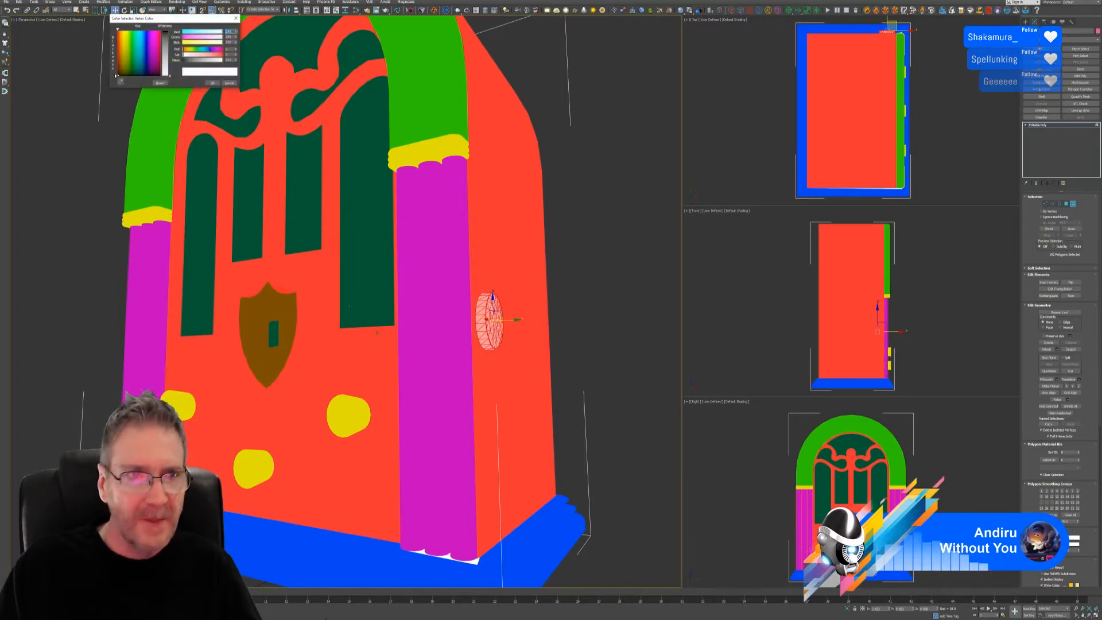
click(121, 81)
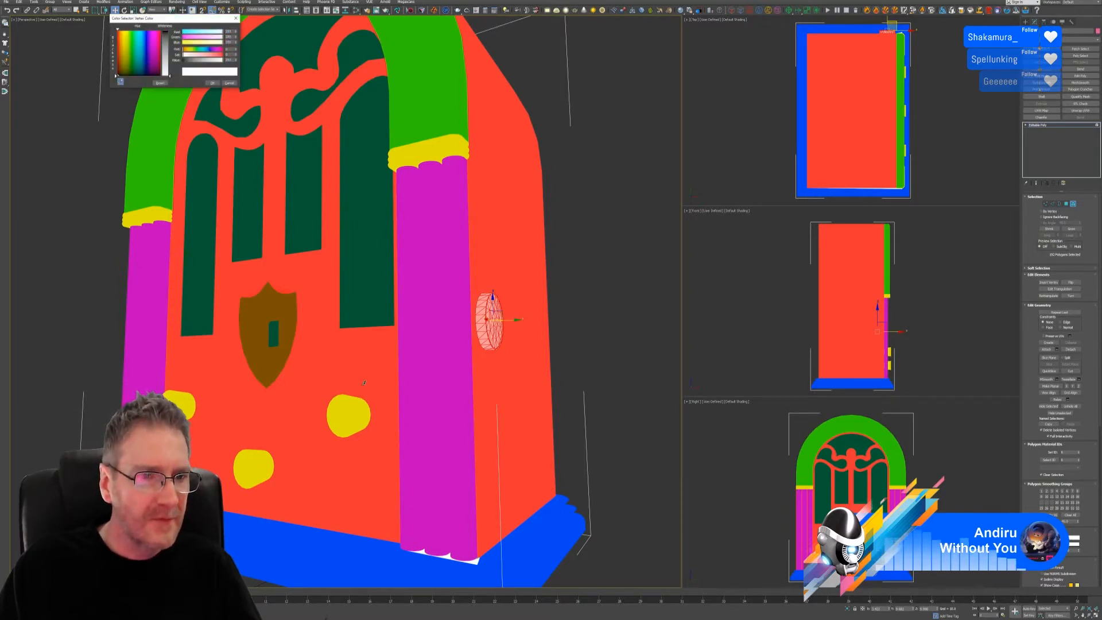
click(350, 408)
click(212, 83)
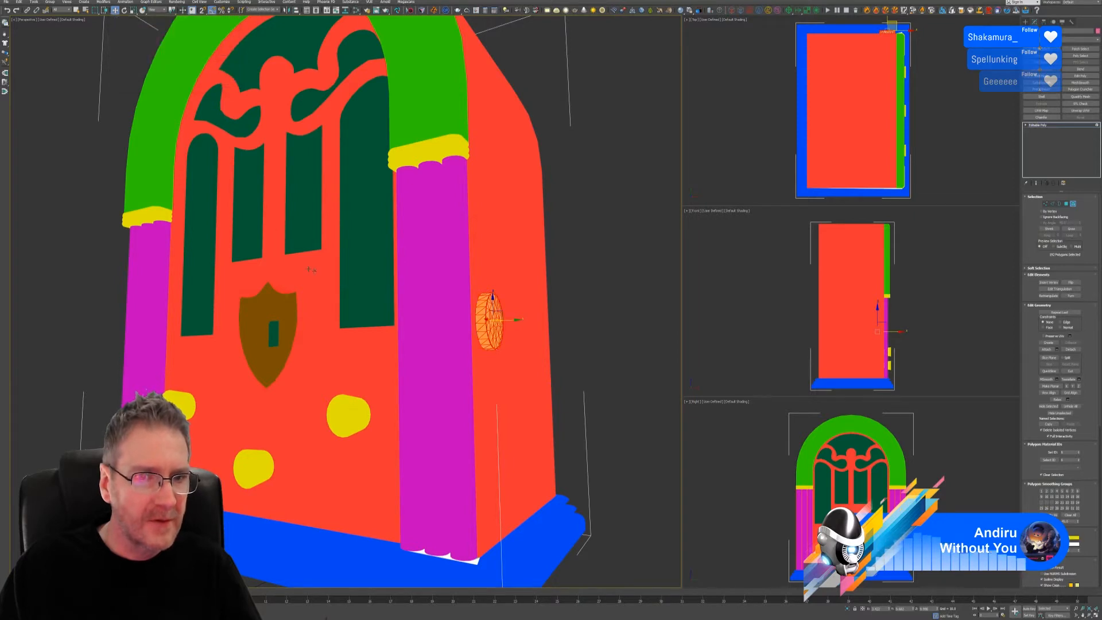
click(1072, 204)
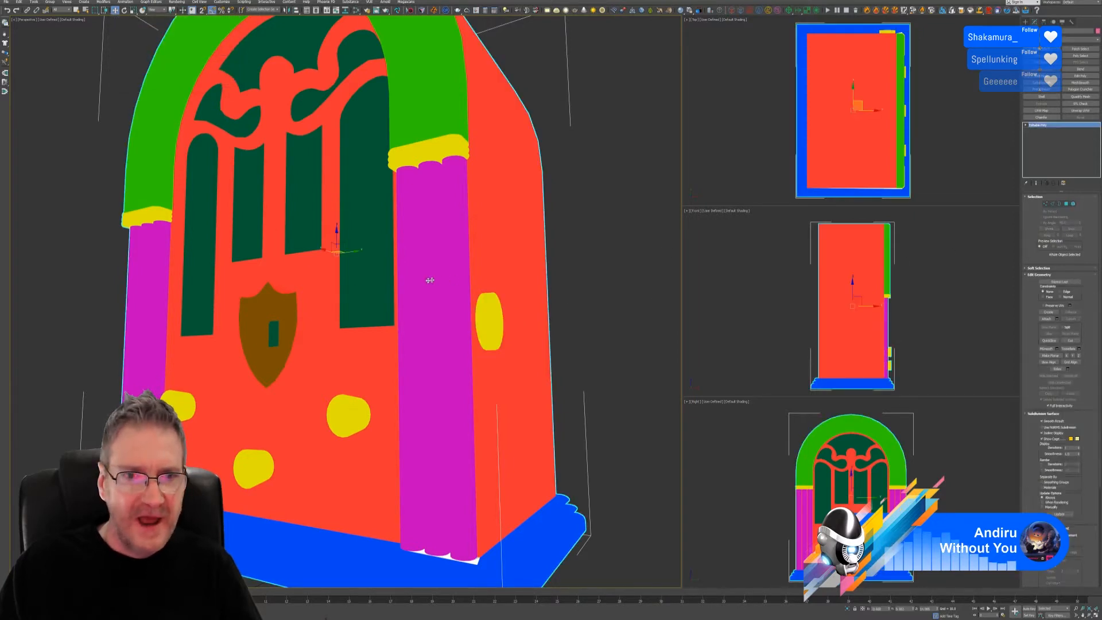
- In element editing, select the white pieces at the foot of the magenta column on the side opposite the side knob
scroll(431, 281, down, 2)
alt+middle_drag(425, 254, 465, 266)
middle_drag(323, 485, 356, 440)
scroll(356, 440, up, 3)
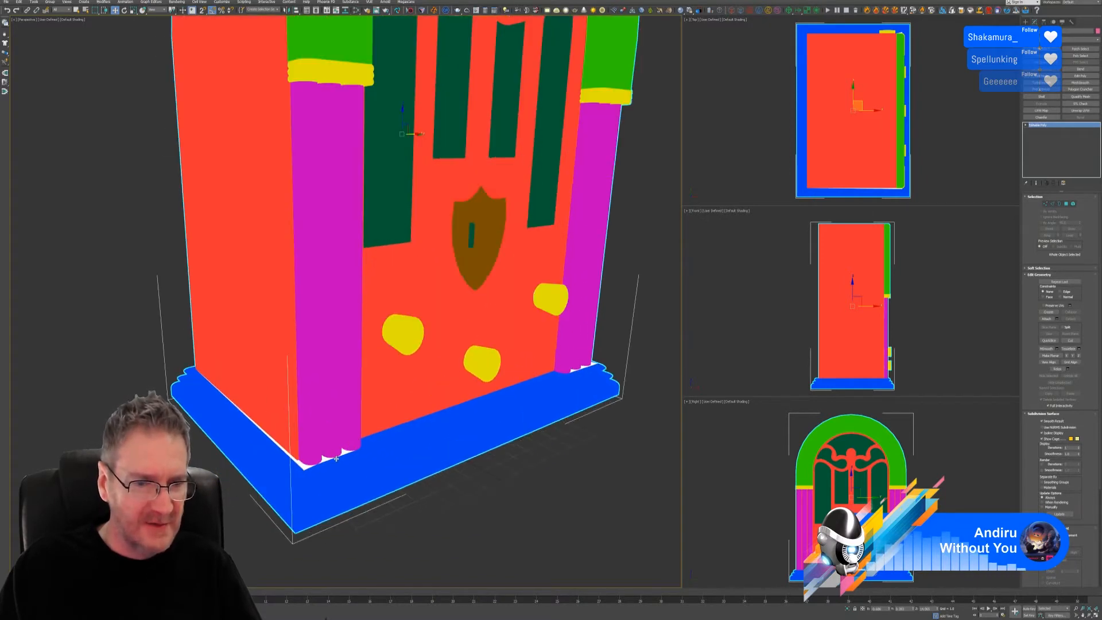
click(1073, 204)
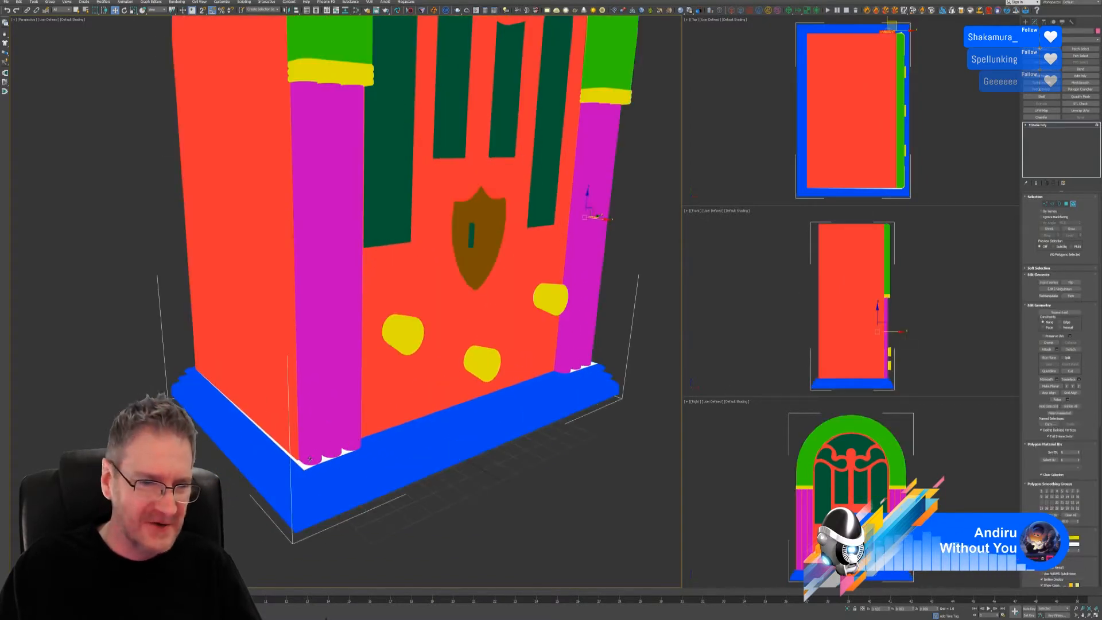
click(308, 466)
scroll(308, 465, up, 3)
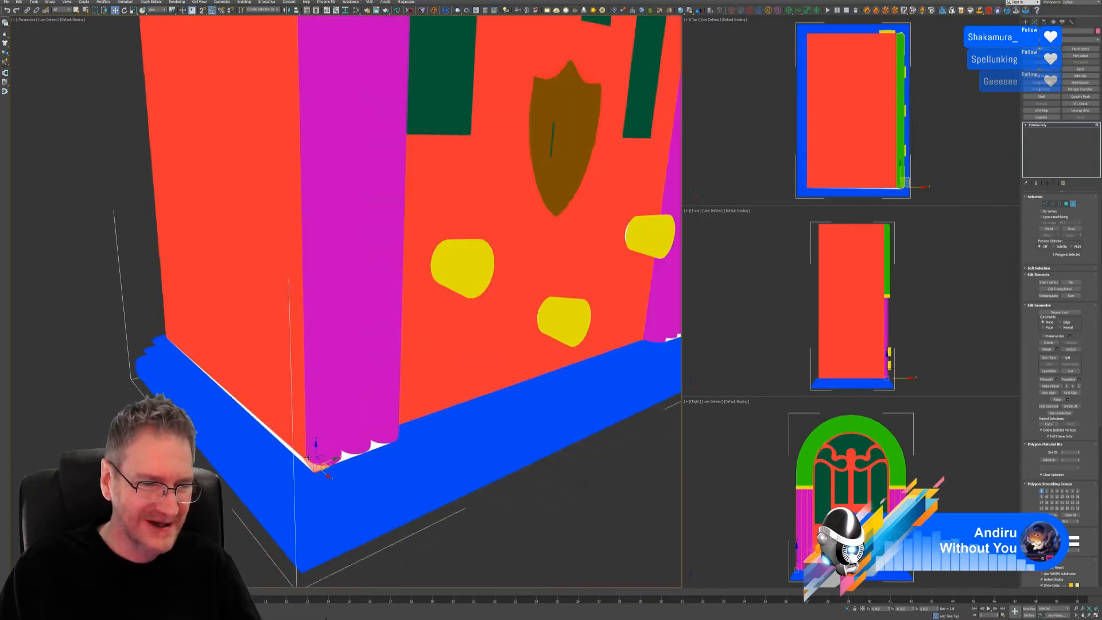
ctrl+click(301, 459)
ctrl+click(348, 457)
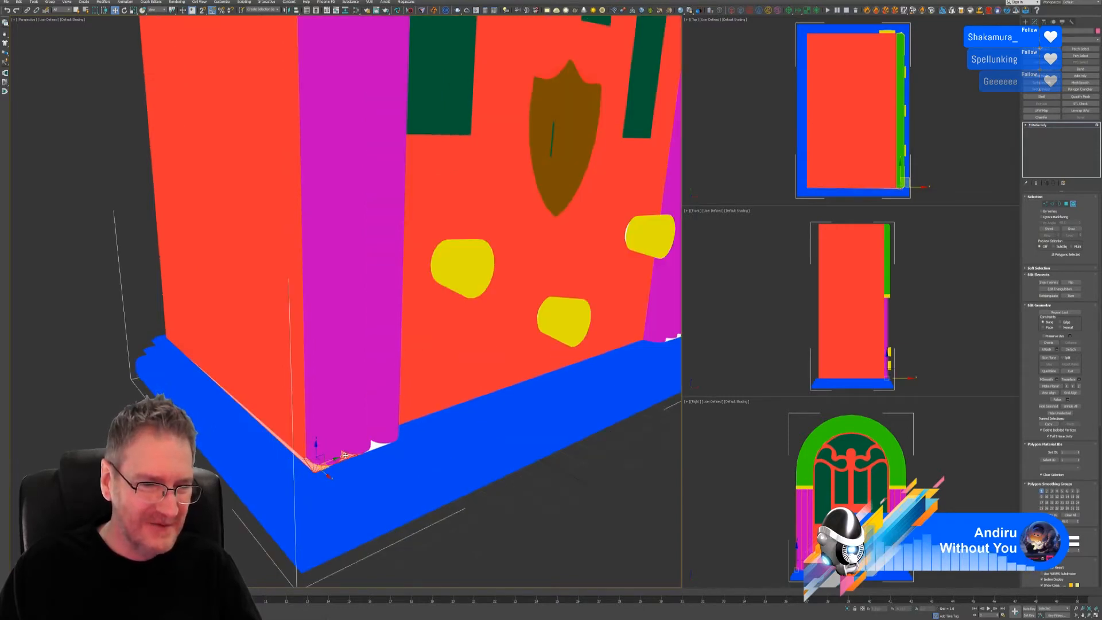
ctrl+click(375, 444)
- Add the white pieces under the knob-side magenta column to the selection and inspect the grey sliver at that corner
scroll(417, 463, down, 3)
alt+middle_drag(417, 463, 327, 459)
middle_drag(467, 448, 96, 314)
ctrl+click(375, 395)
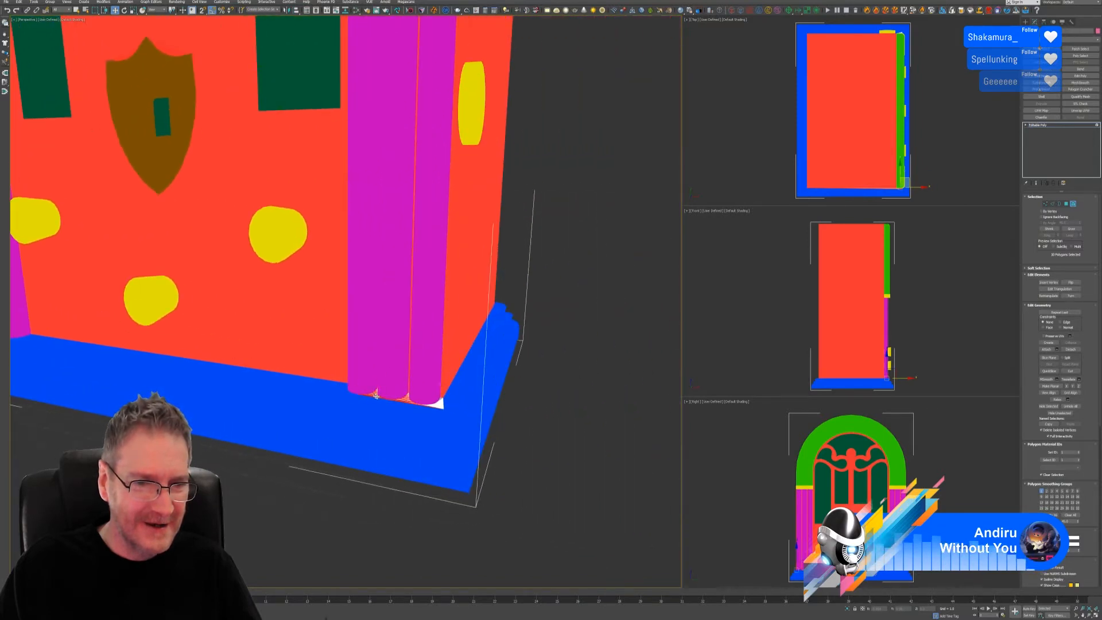
ctrl+click(438, 404)
alt+middle_drag(459, 417, 438, 420)
scroll(392, 466, up, 5)
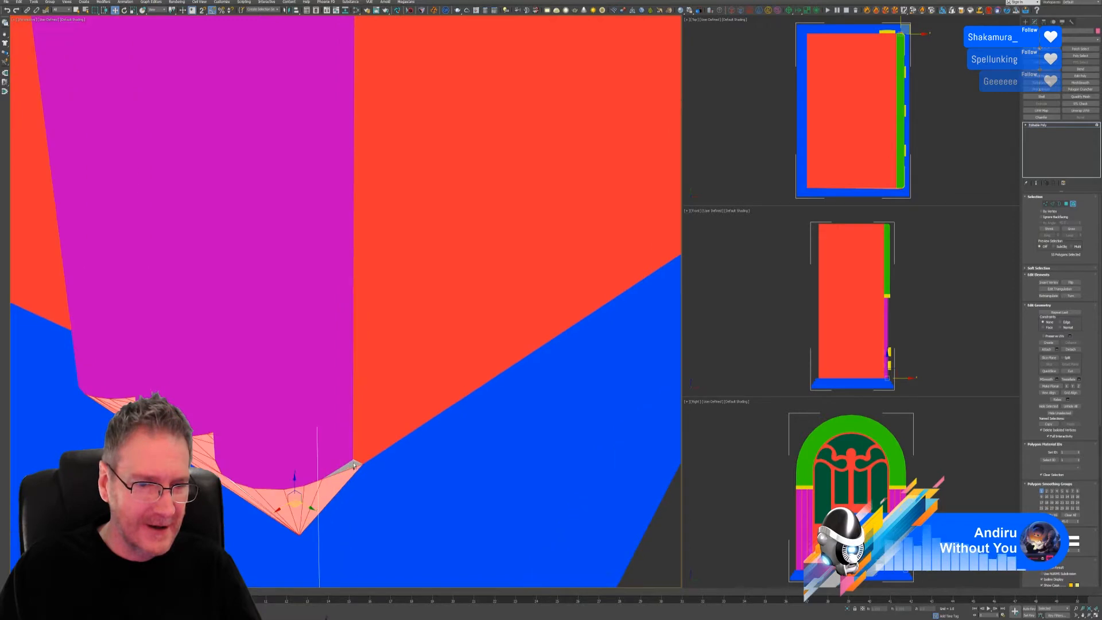
scroll(353, 484, down, 8)
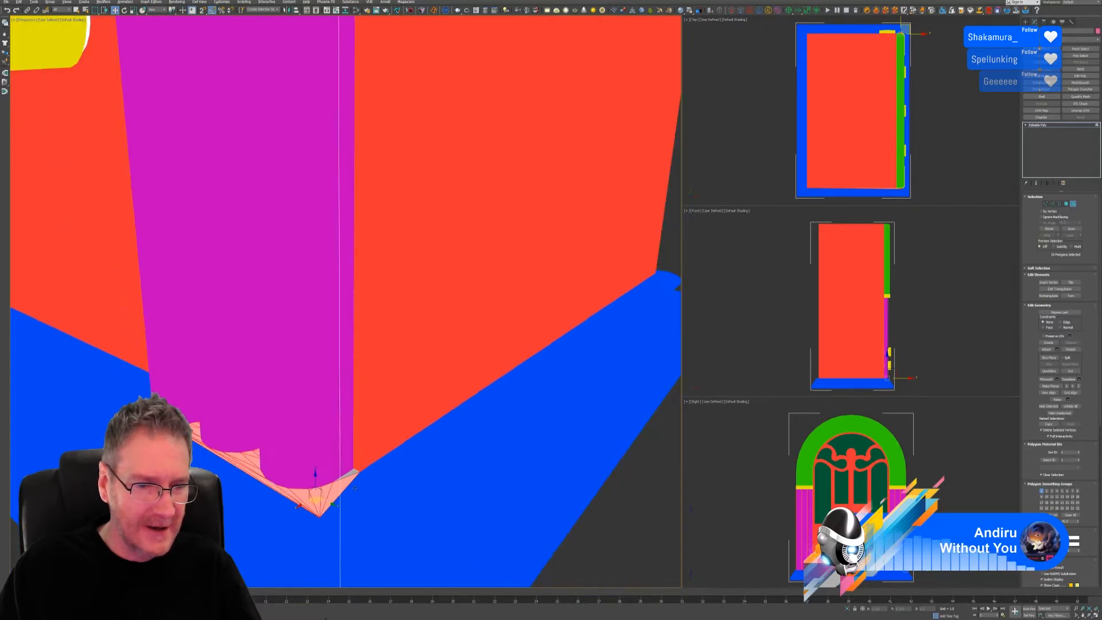
scroll(390, 454, up, 6)
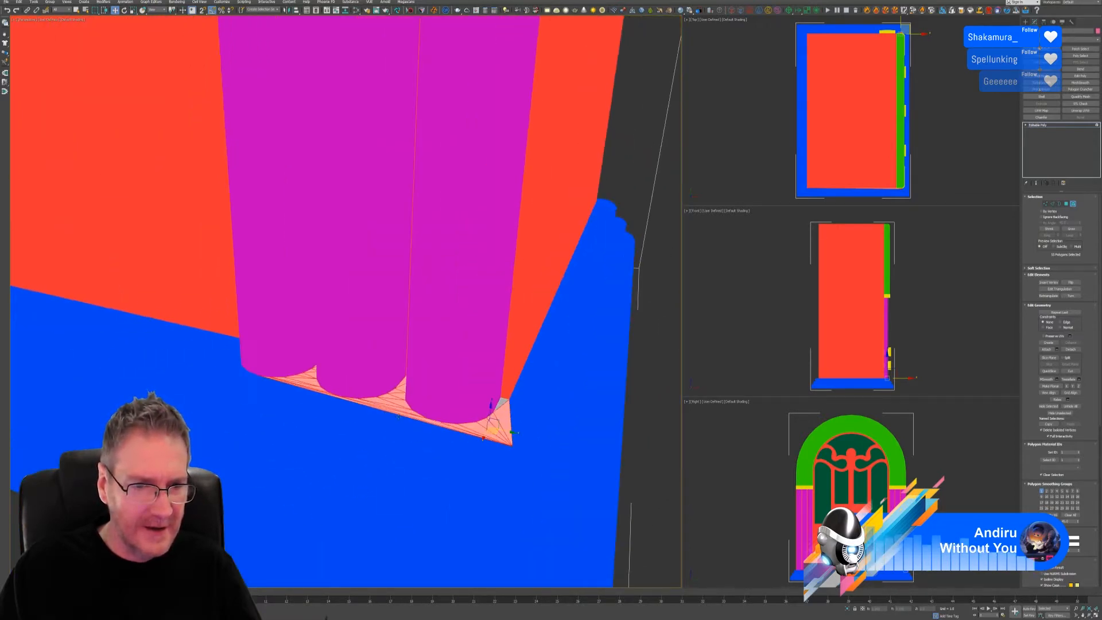
alt+middle_drag(419, 446, 410, 451)
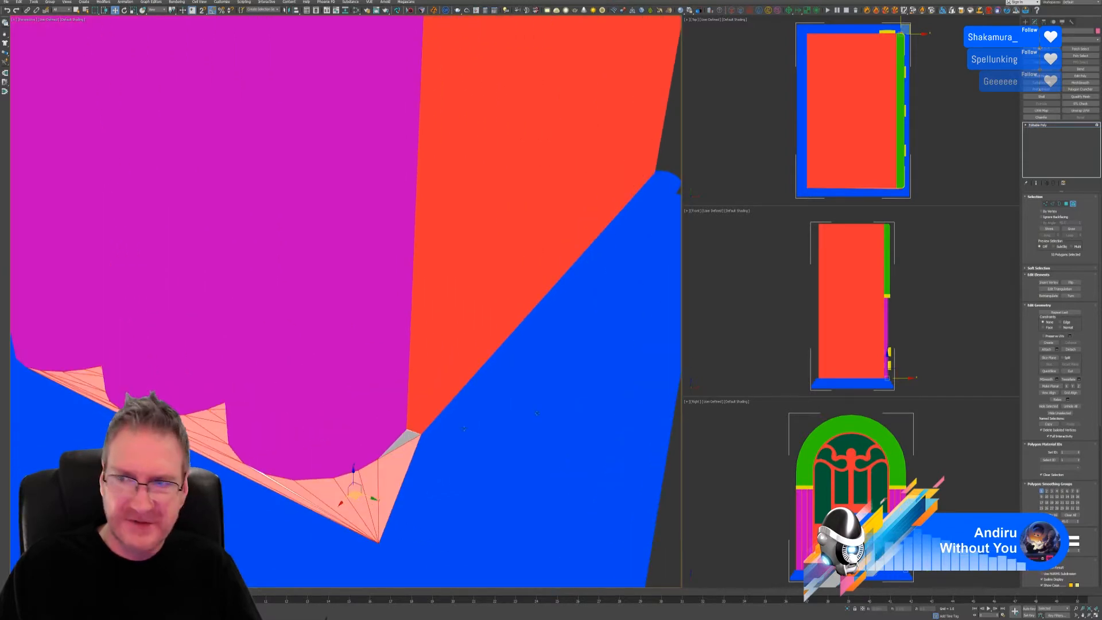
- Check the grey corner sliver at the radio mesh's polygon and element levels, then return to object level
click(1071, 204)
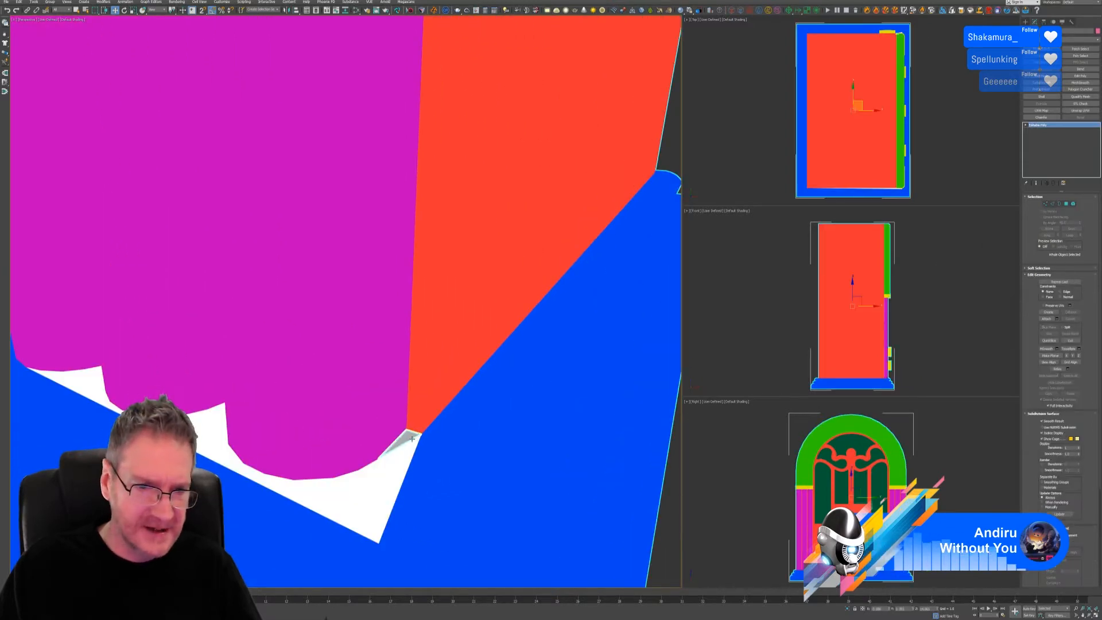
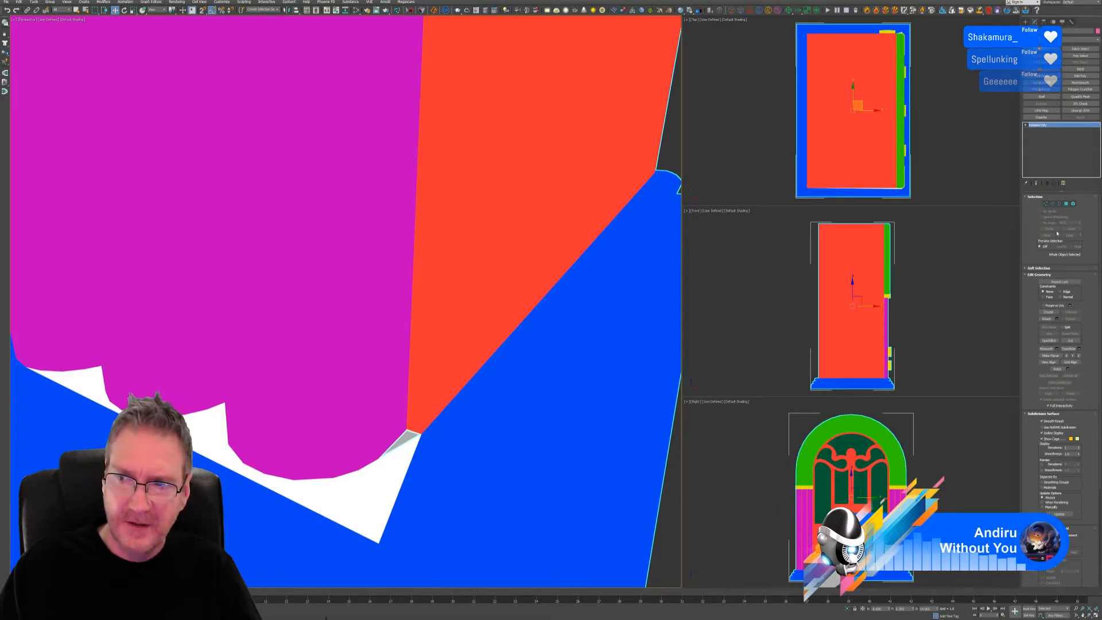
key(4)
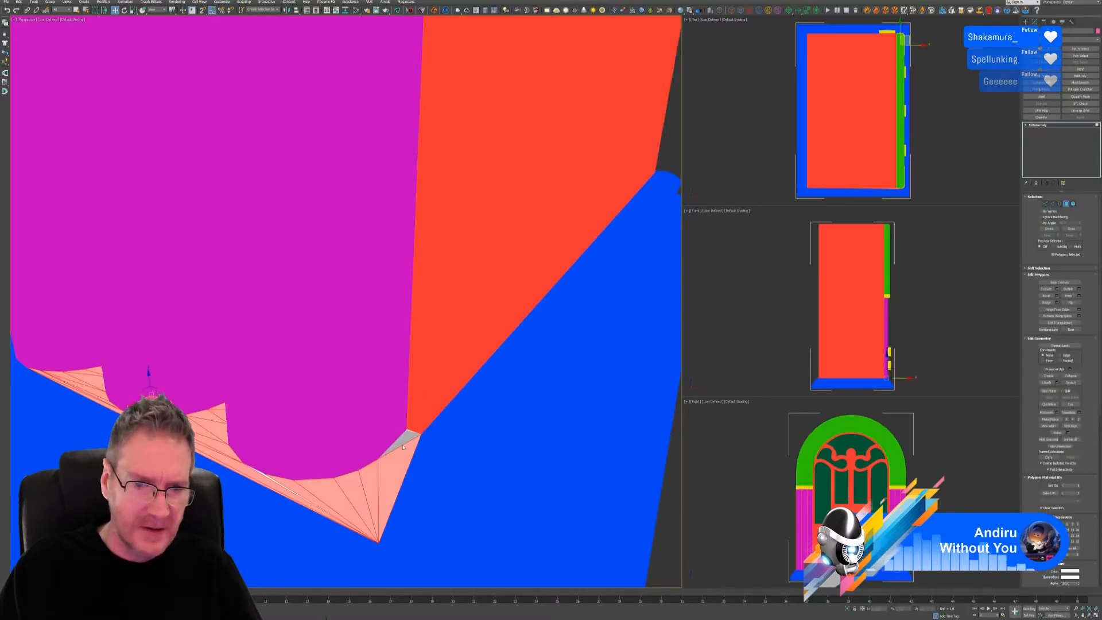
click(1072, 203)
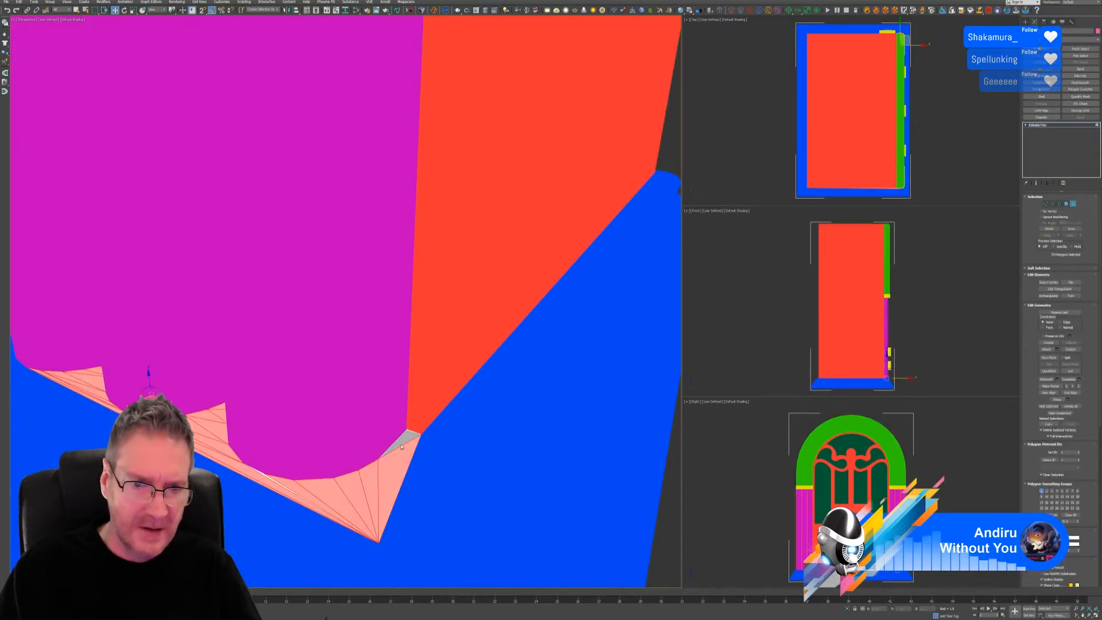
click(1073, 204)
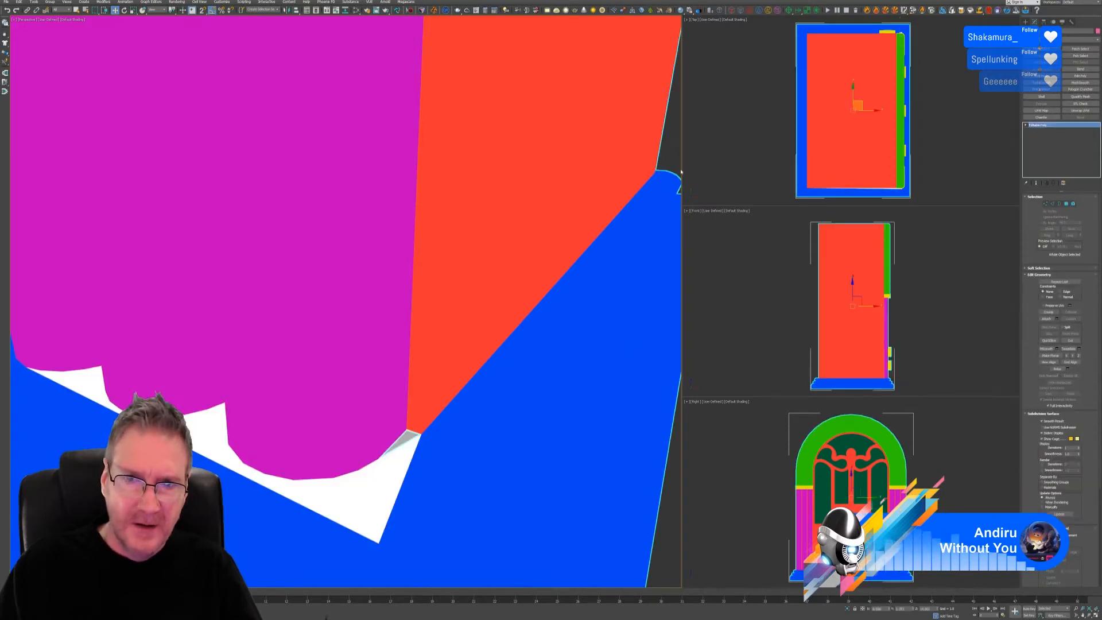
- Deselect the radio, select the separate grey corner piece, and center its pivot on the object
click(677, 151)
click(412, 436)
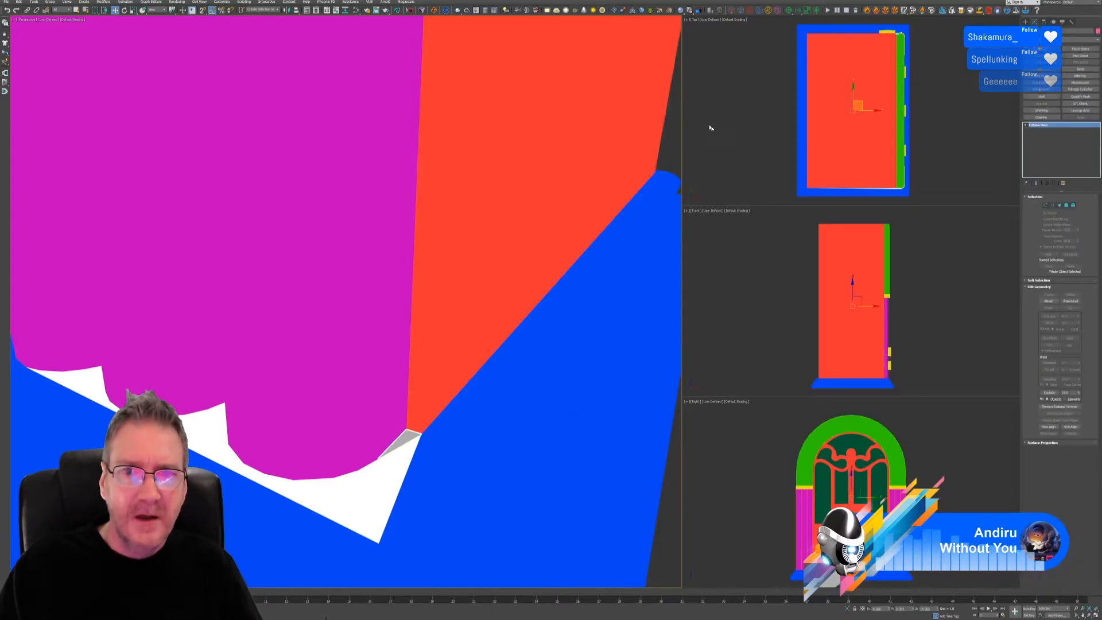
click(1043, 22)
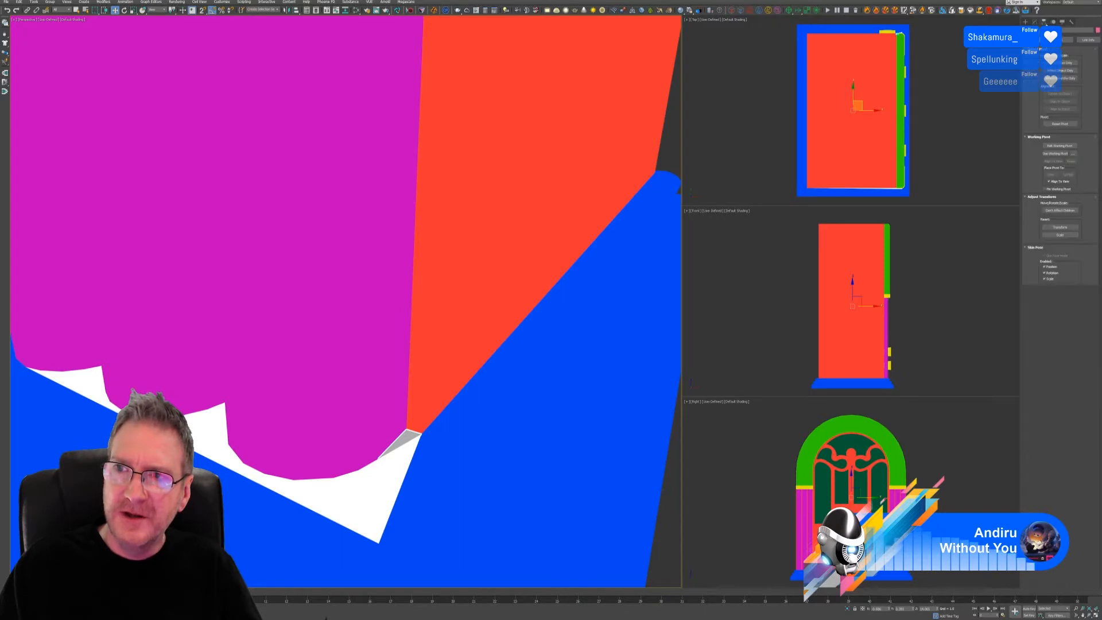
click(1066, 62)
click(1059, 94)
click(1066, 63)
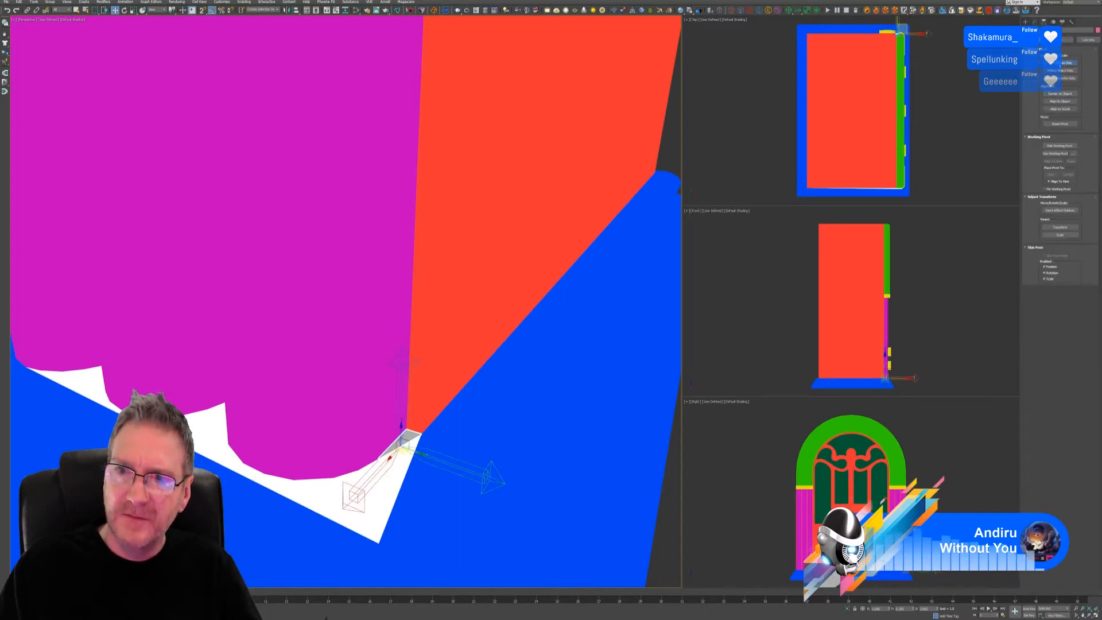
click(405, 349)
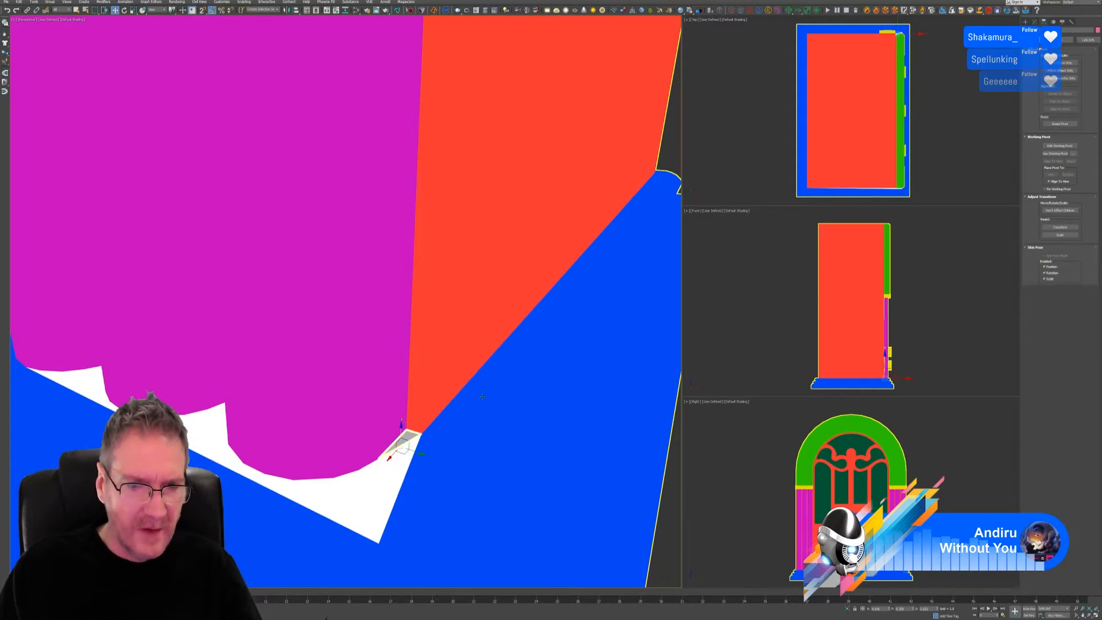
alt+middle_drag(479, 430, 466, 414)
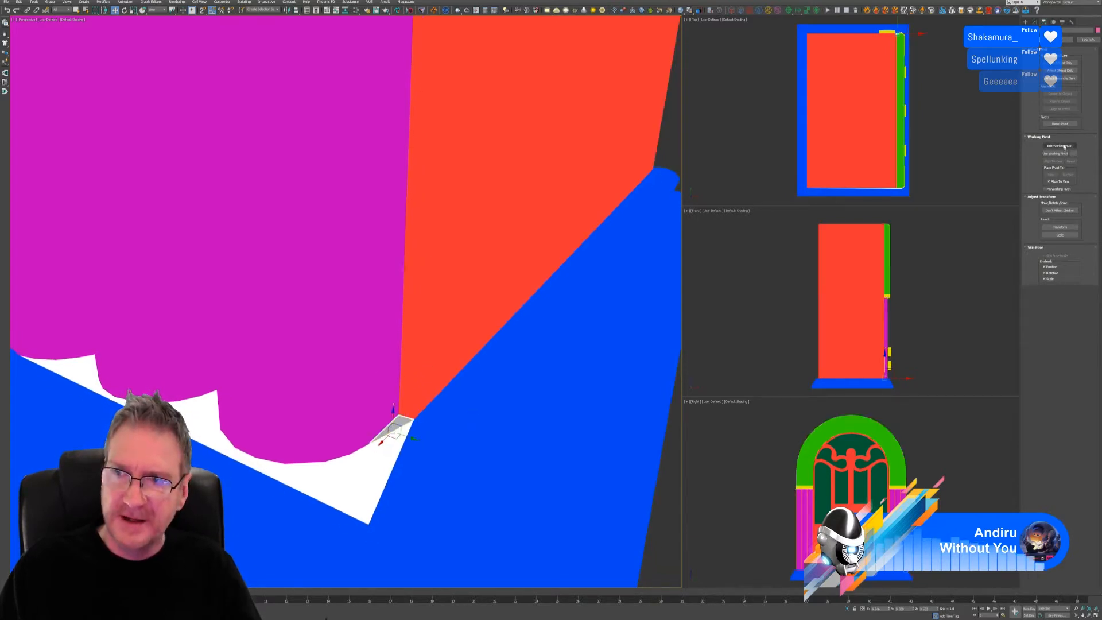
- Check the grey corner piece's mesh at element level, then return to object level
click(1034, 22)
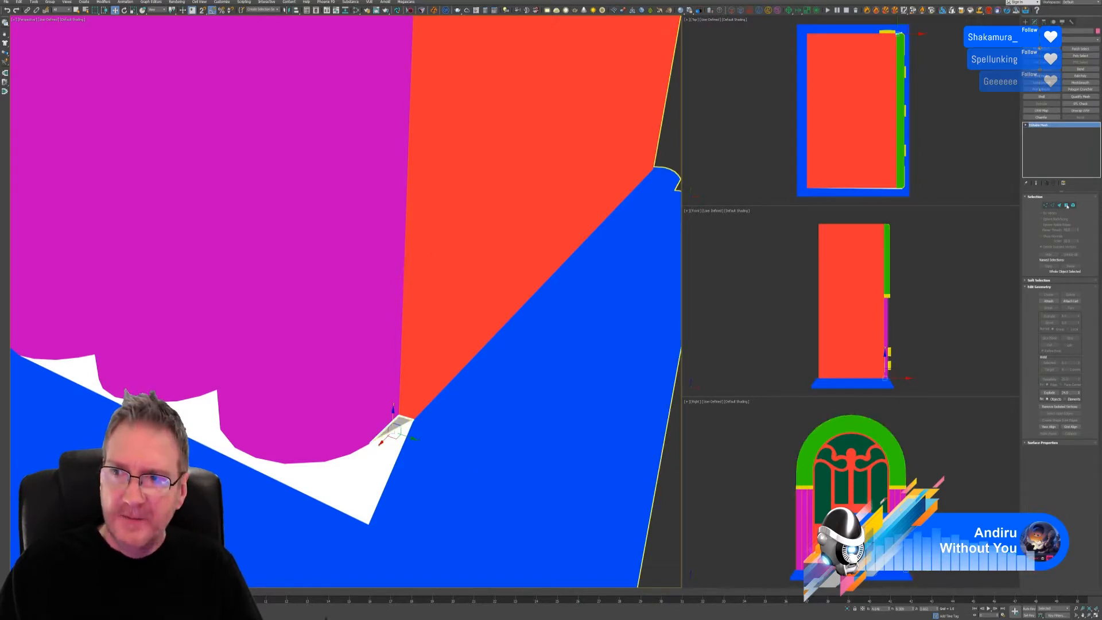
click(1073, 205)
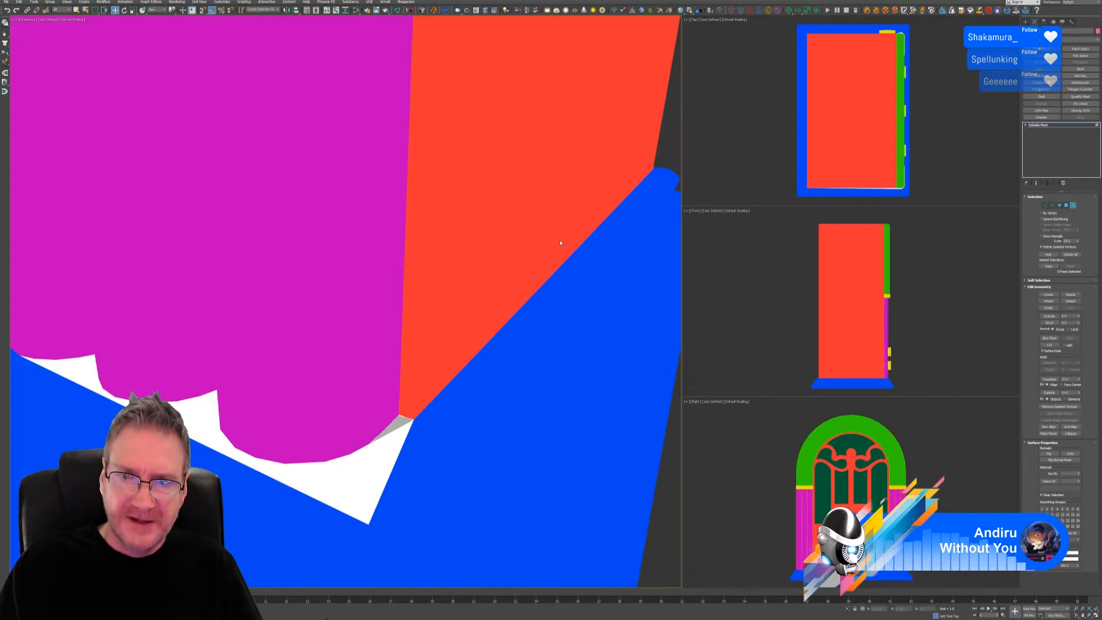
click(1072, 206)
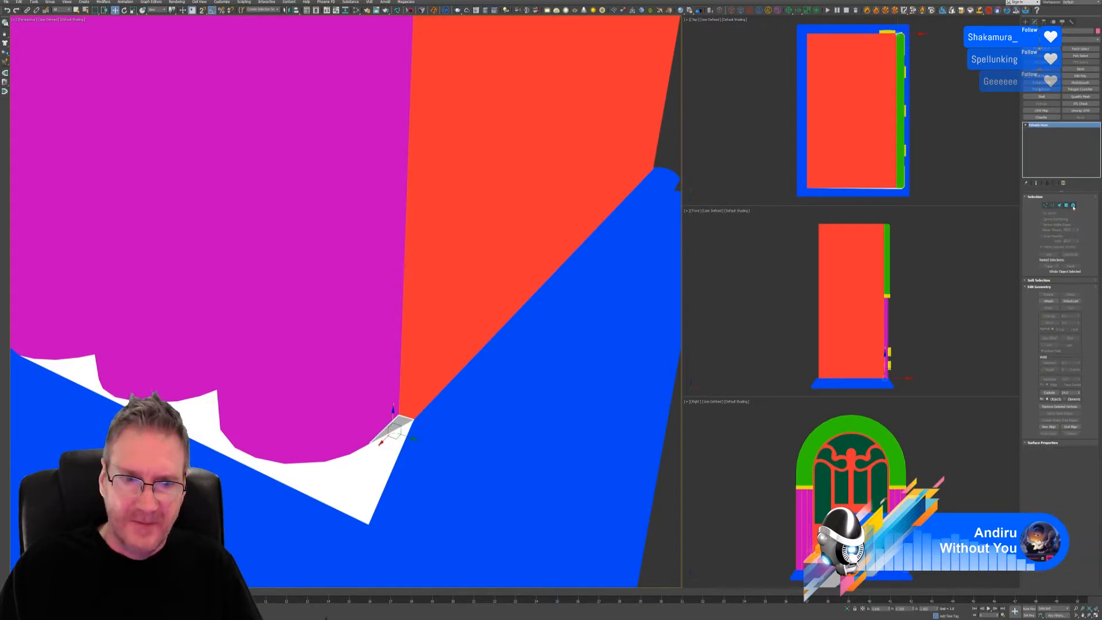
- Try to attach the radio to the grey corner piece, then undo the attachment and exit Attach
click(1050, 301)
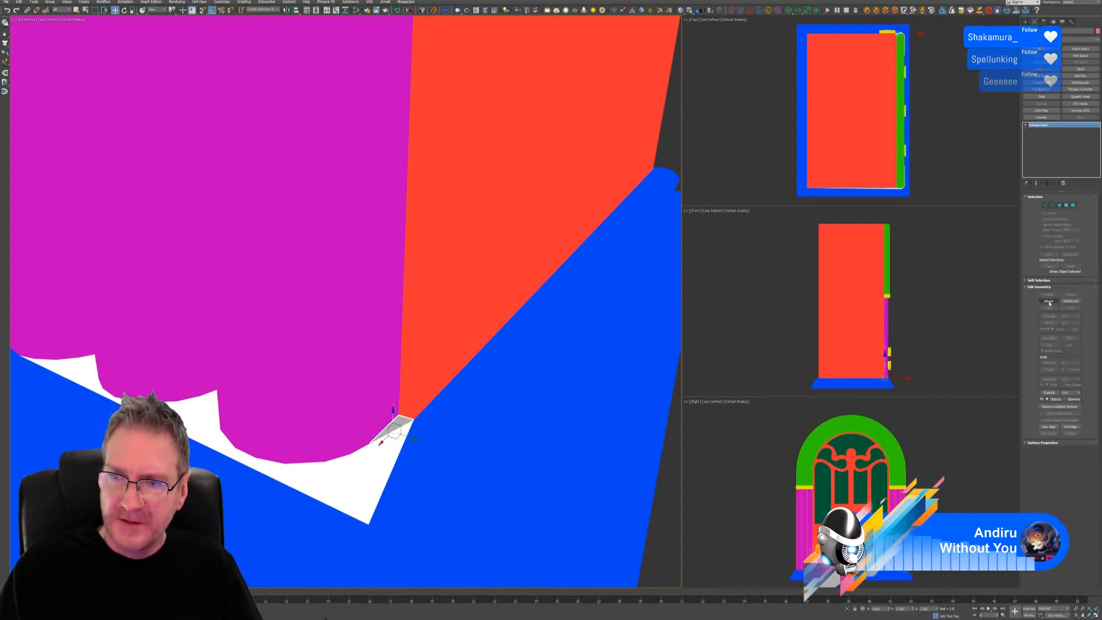
click(512, 327)
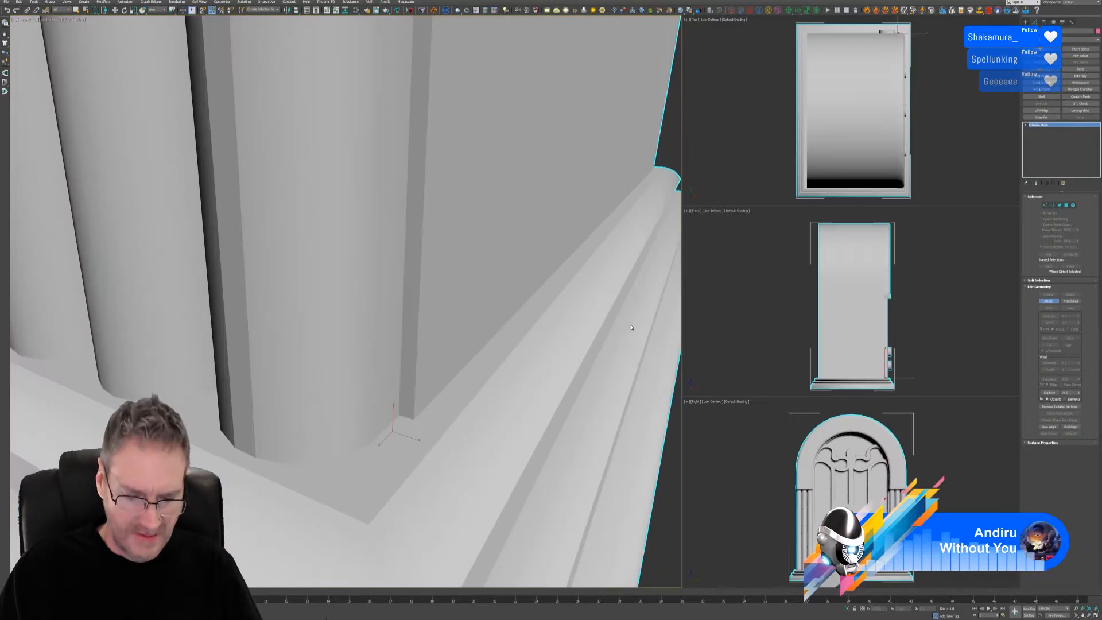
key(ctrl+z)
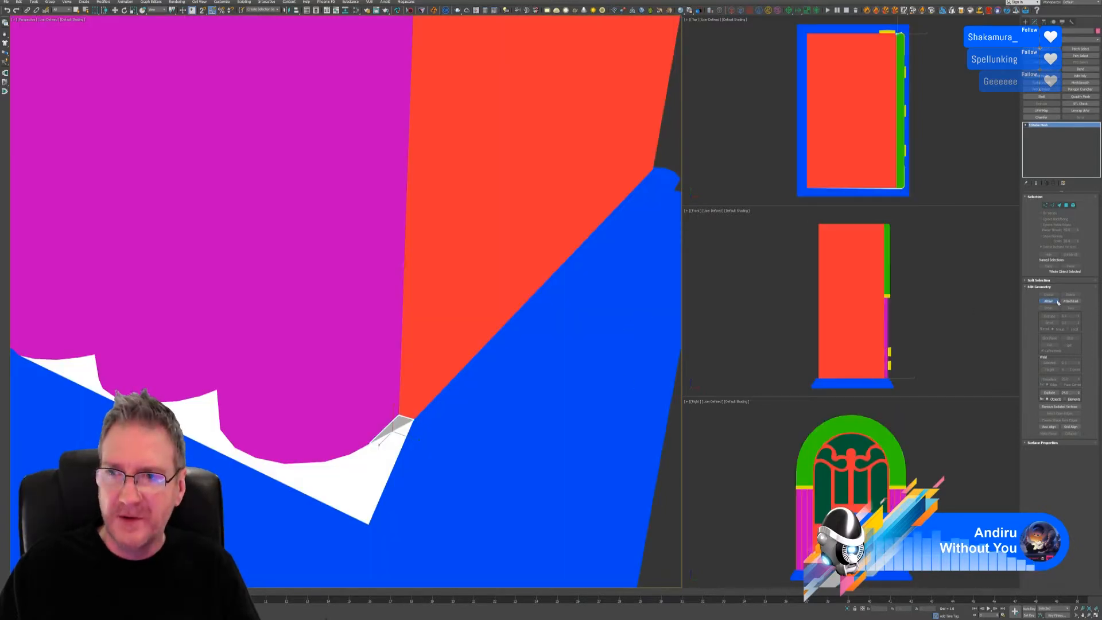
key(w)
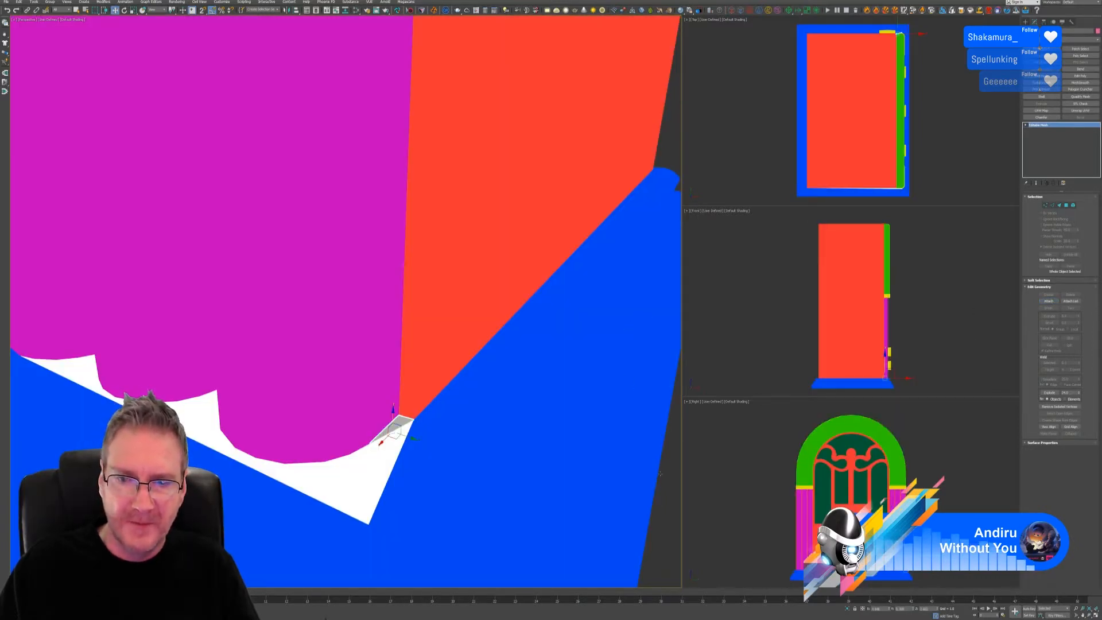
- Select the radio and attach the separate grey corner piece to it, then exit Attach
click(660, 474)
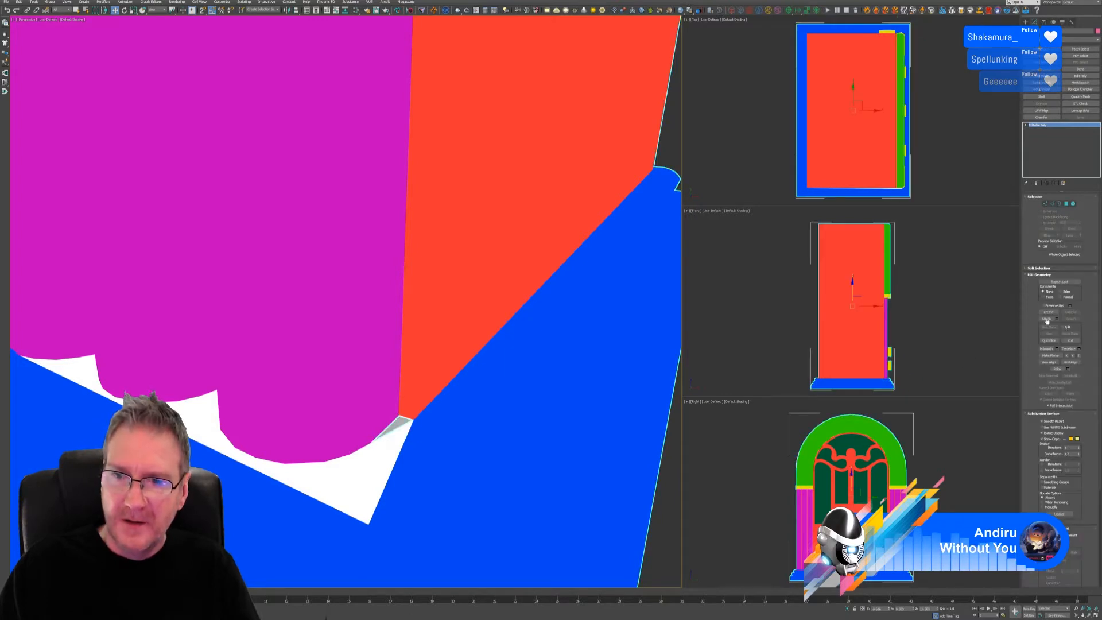
click(1046, 318)
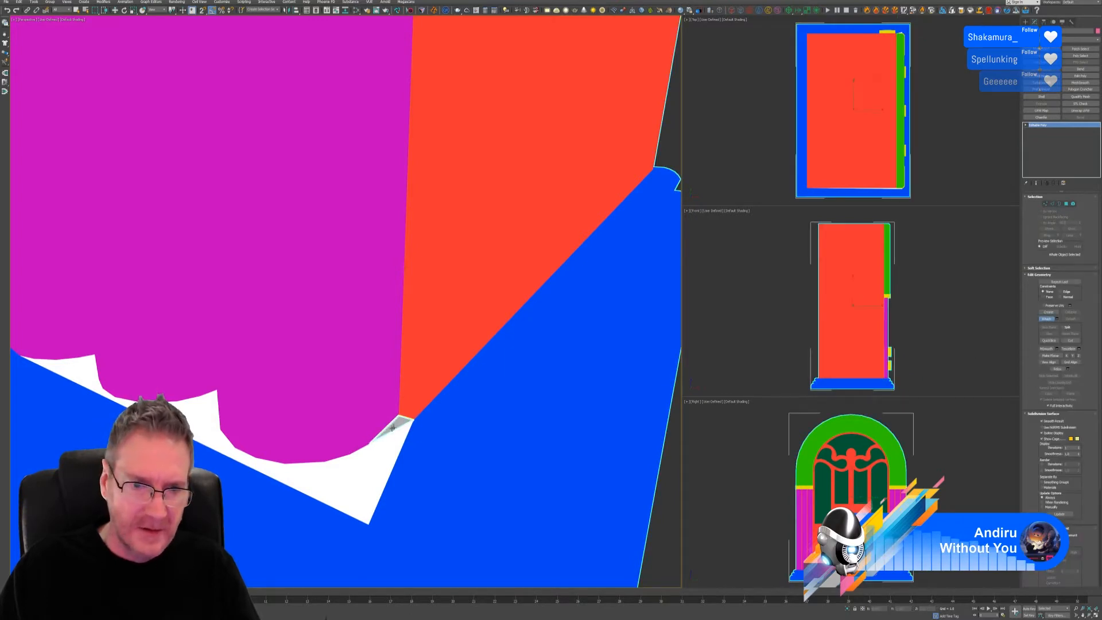
scroll(483, 445, down, 2)
middle_drag(476, 442, 450, 446)
scroll(465, 418, down, 2)
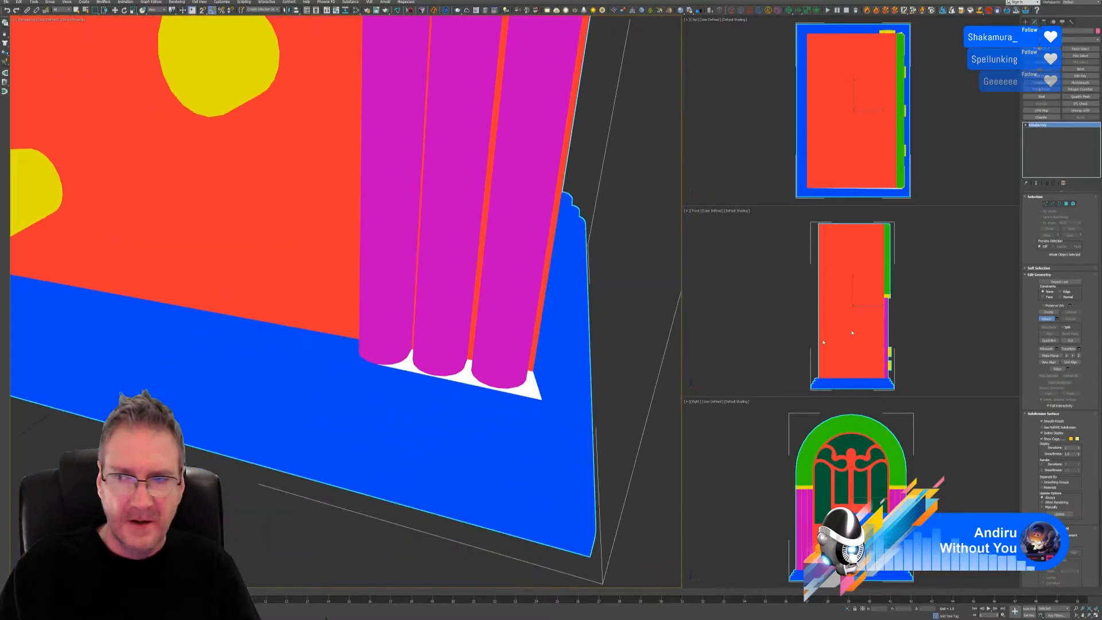
click(1046, 318)
- At element level, select the white strips under the radio's front columns together with the attached corner piece
click(1072, 203)
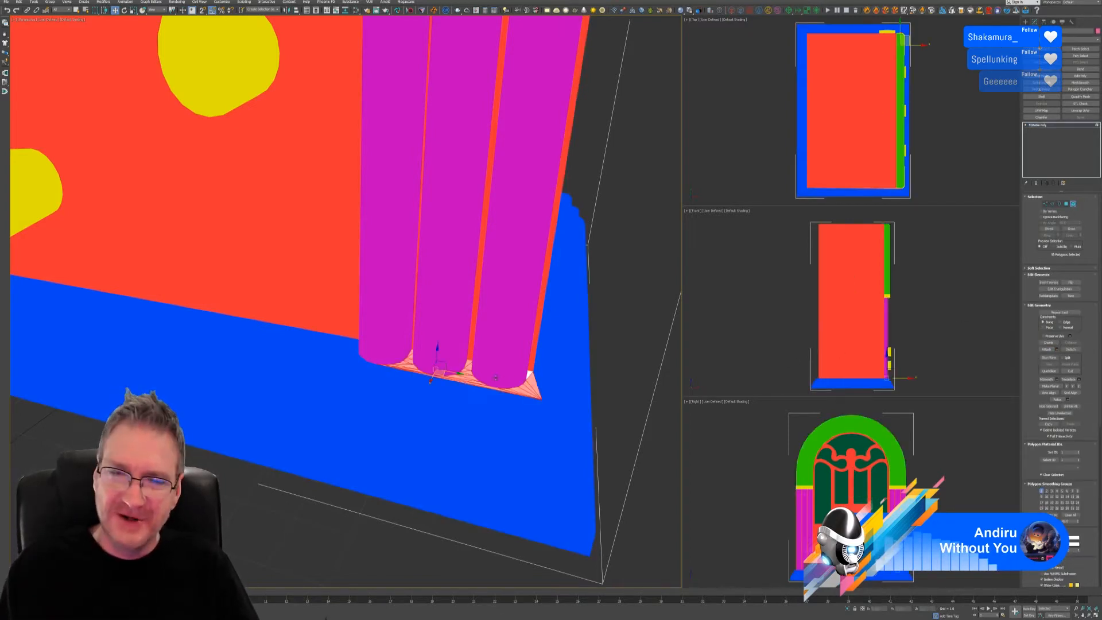
ctrl+click(529, 373)
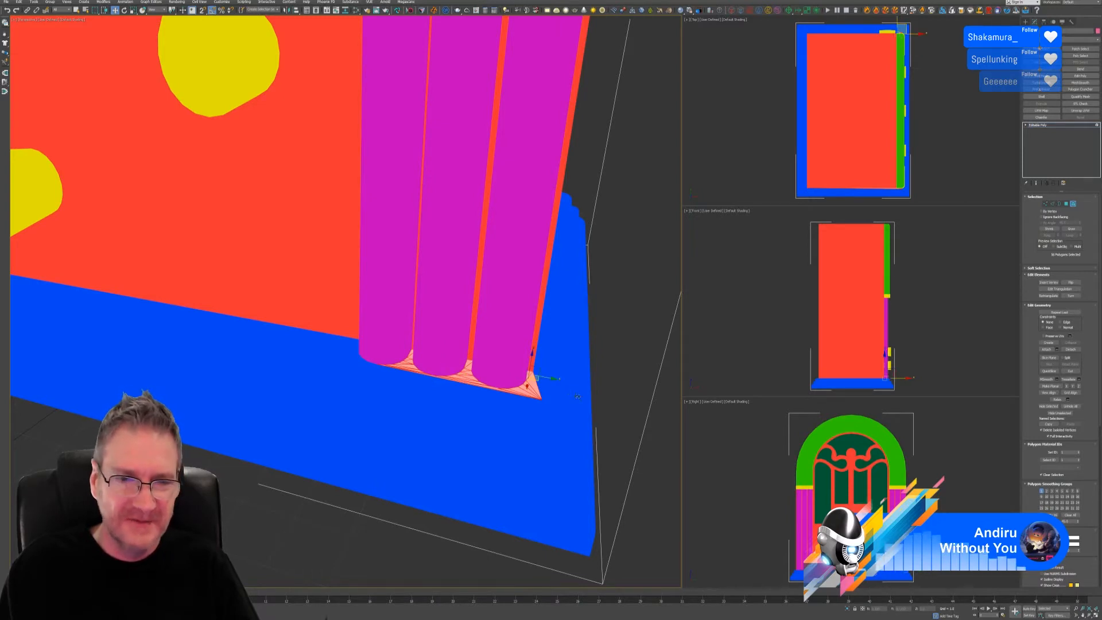
alt+middle_drag(531, 370, 575, 397)
scroll(575, 397, down, 2)
scroll(575, 397, down, 2)
middle_drag(319, 415, 350, 401)
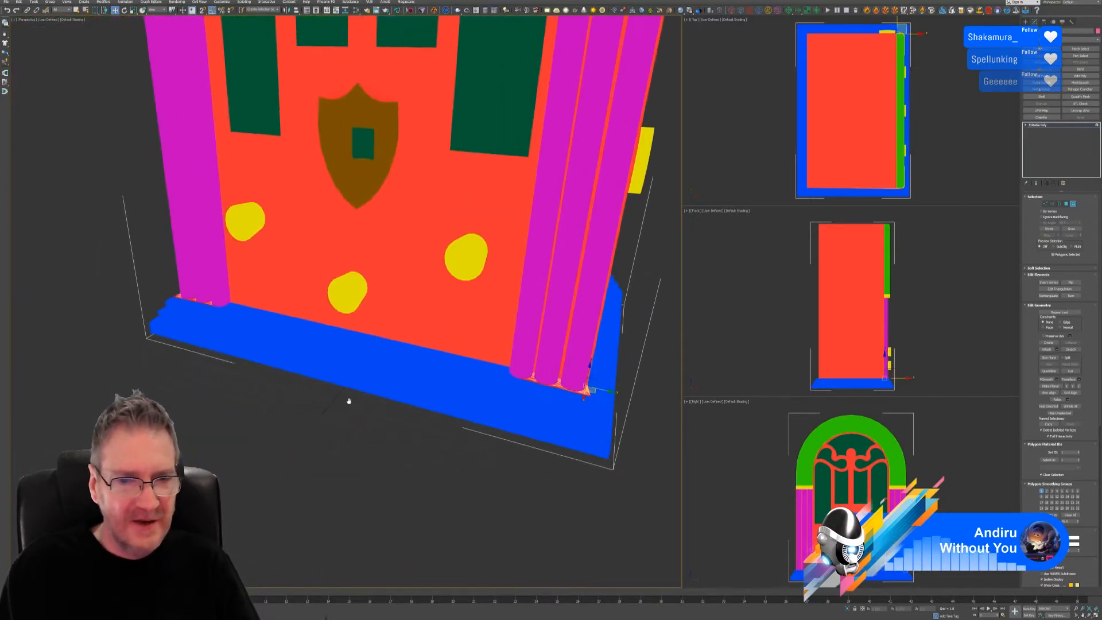
alt+middle_drag(459, 395, 433, 384)
middle_drag(365, 358, 435, 370)
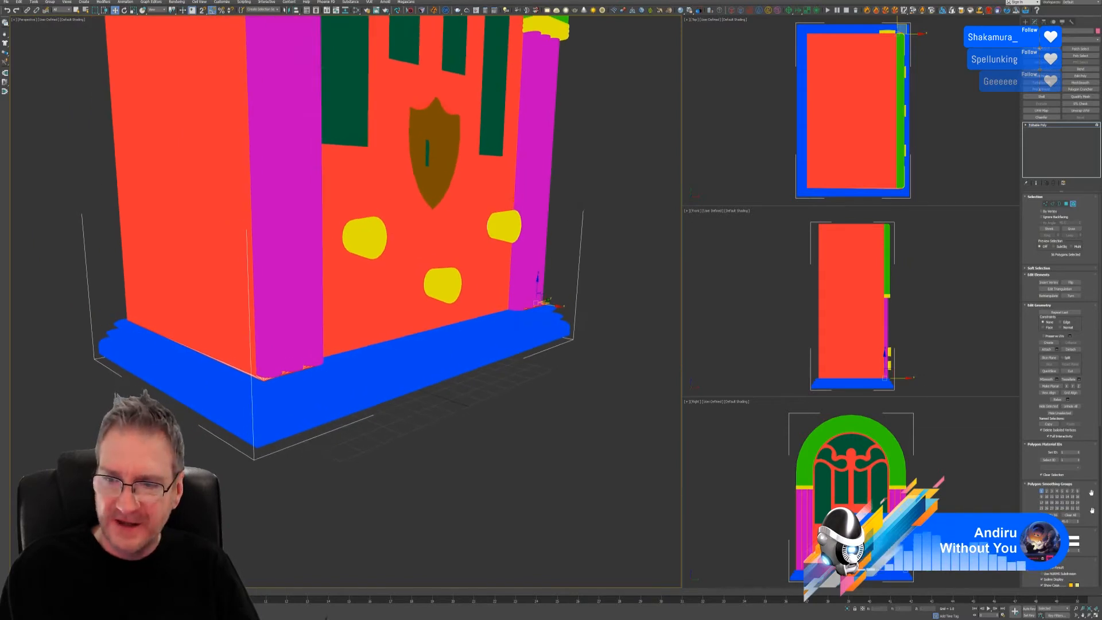
- Set the selected elements' vertex color to the blue sampled from the radio's base, then return to object level
click(1074, 541)
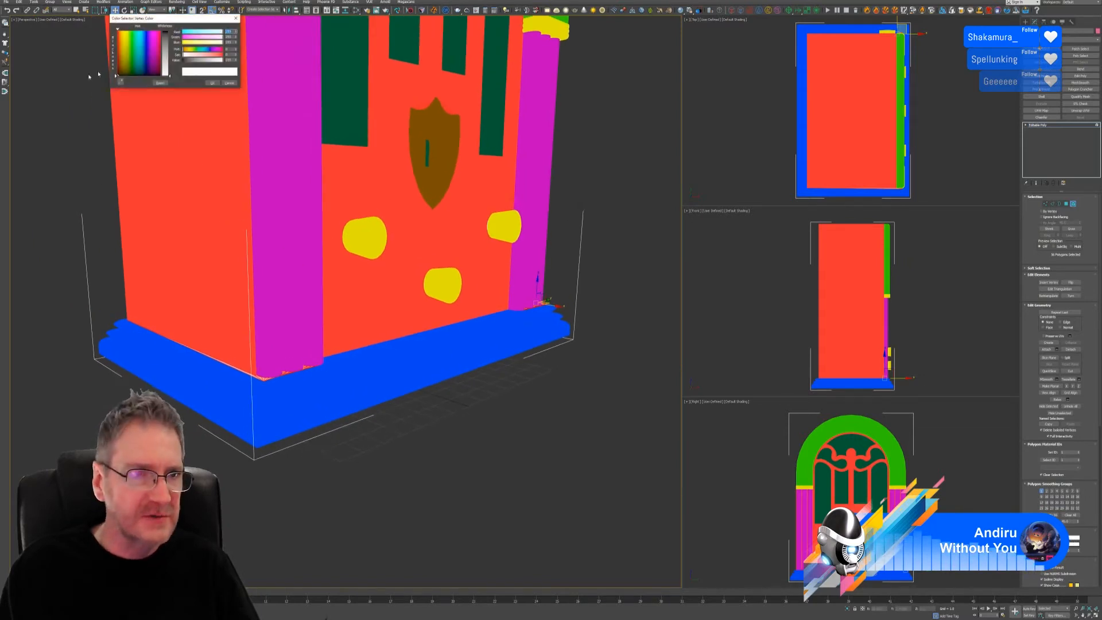
click(121, 81)
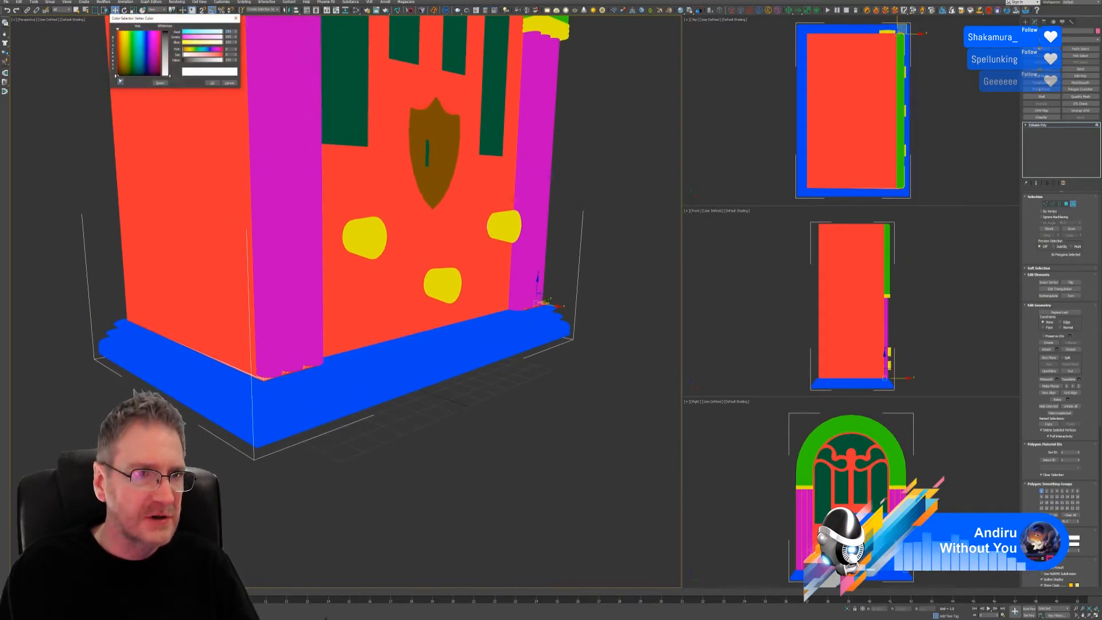
click(249, 396)
click(212, 85)
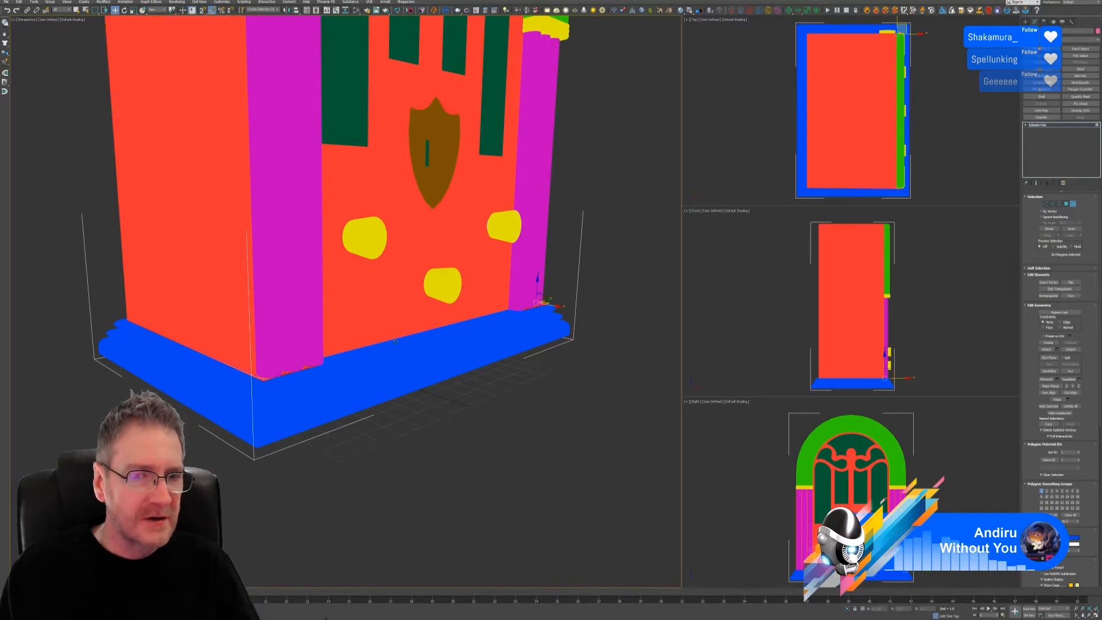
alt+middle_drag(378, 321, 401, 372)
click(1072, 204)
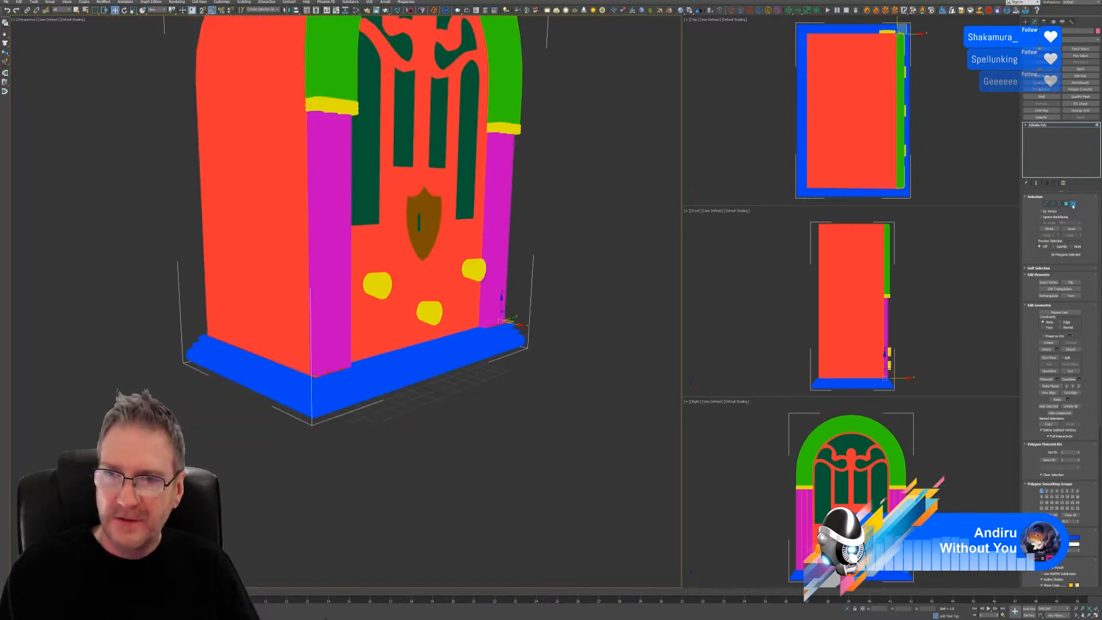
alt+middle_drag(409, 431, 383, 379)
scroll(382, 380, down, 4)
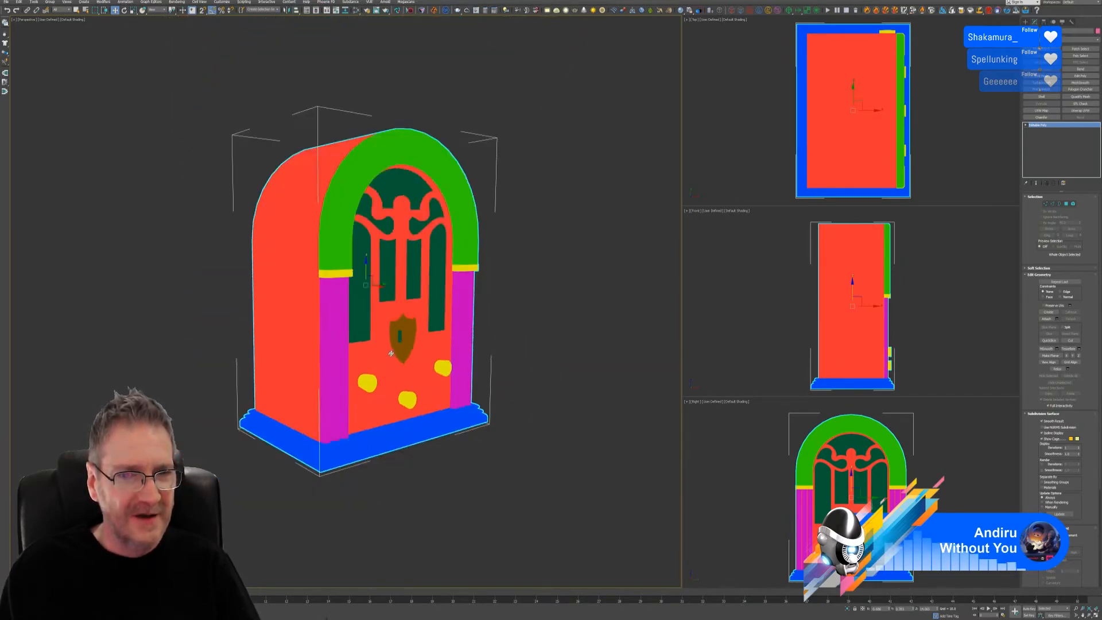
- Turn off Vertex Channel Display in the radio's object properties
right_click(341, 184)
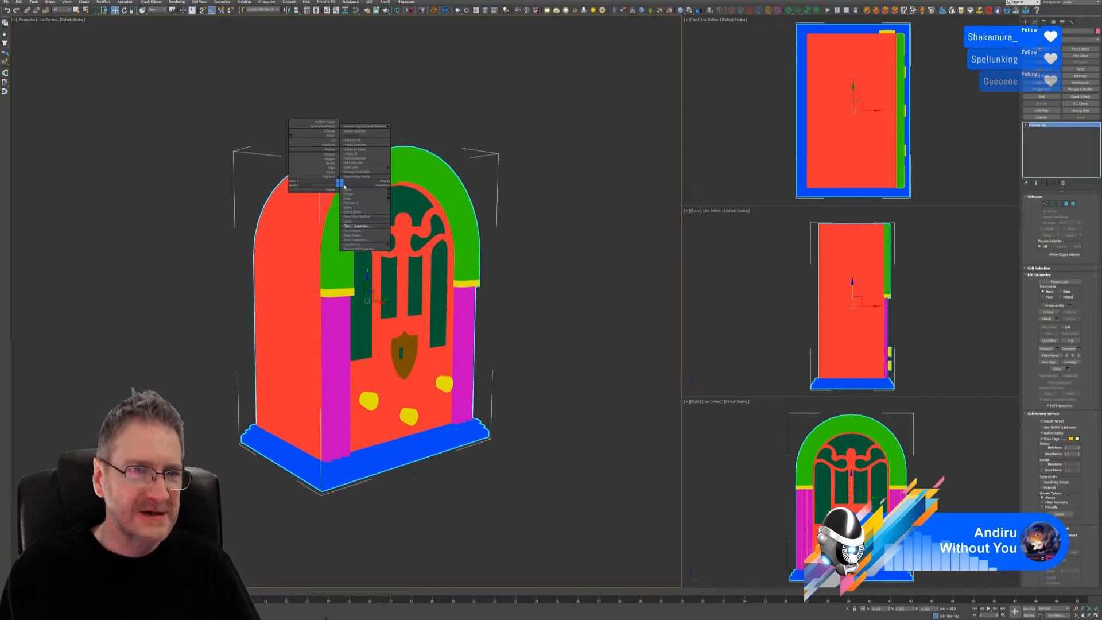
click(358, 225)
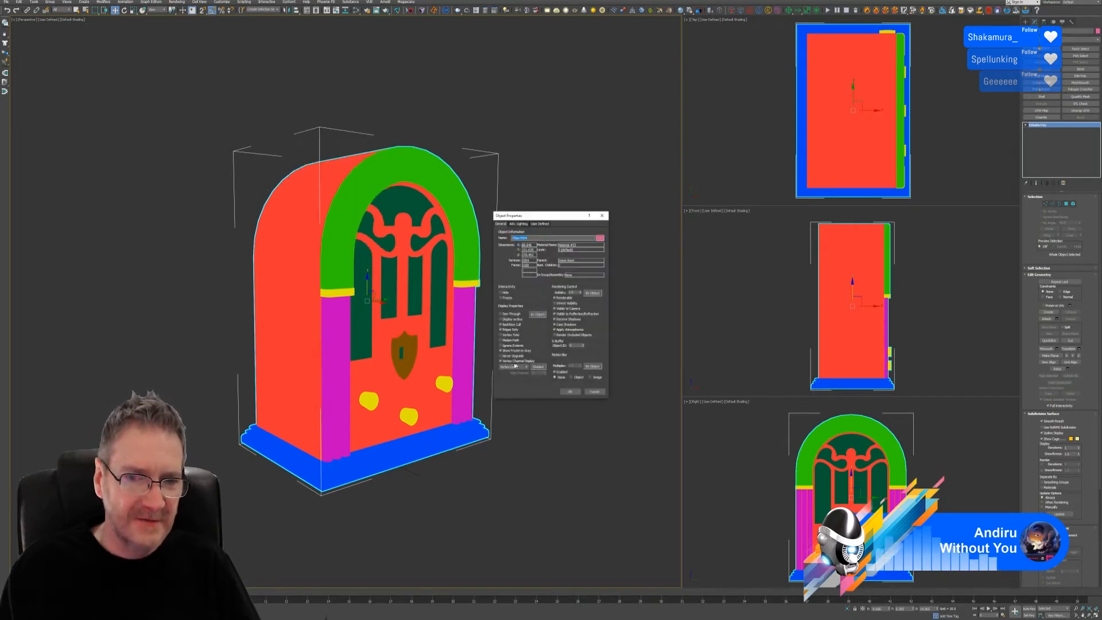
click(508, 361)
click(570, 391)
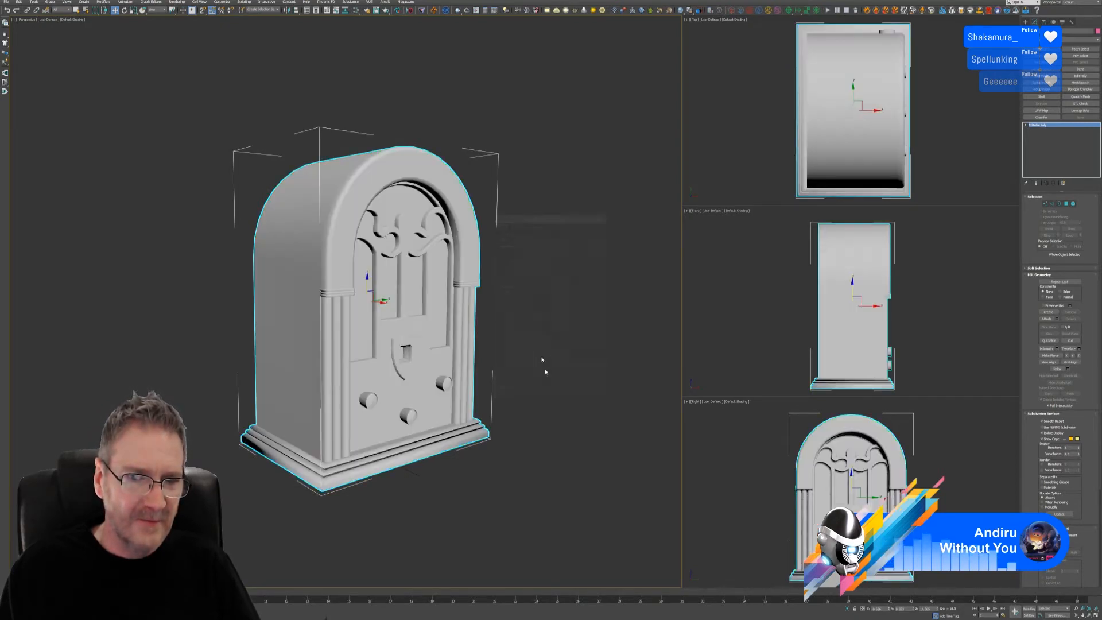
alt+middle_drag(533, 320, 505, 317)
middle_drag(527, 245, 514, 237)
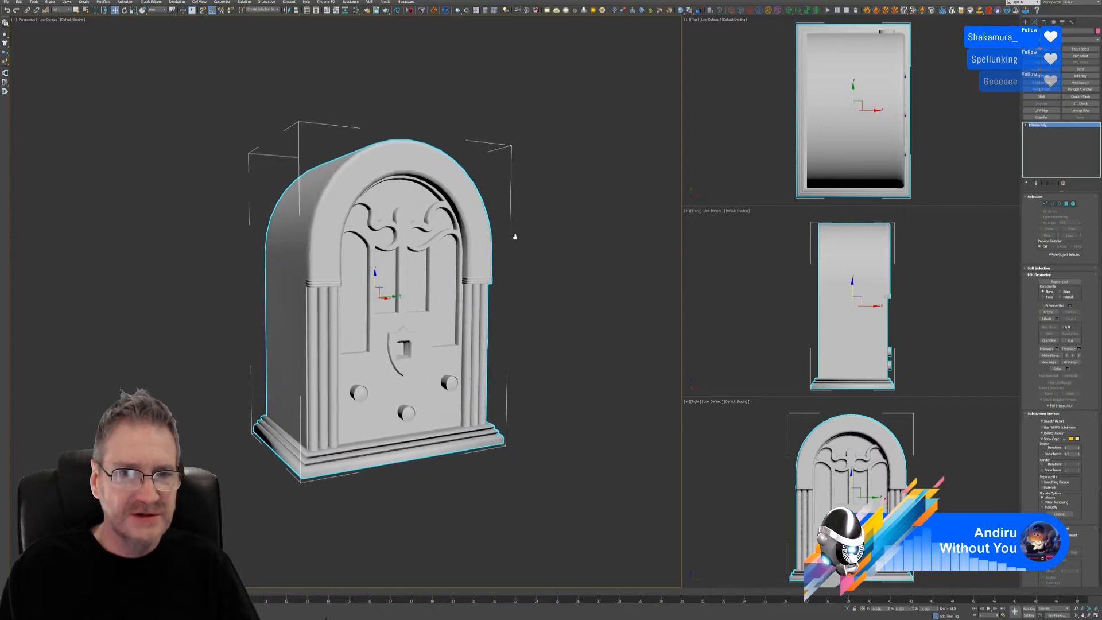
- Add an Unwrap UVW modifier to the radio, open its UV editor, and select all the UV polygons
click(1082, 112)
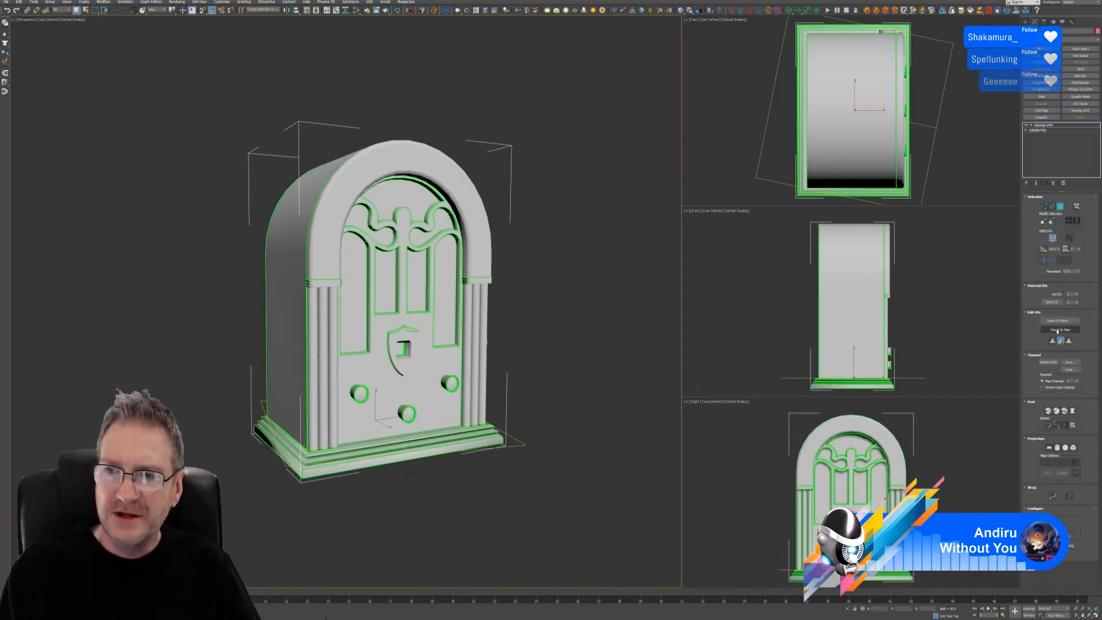
click(1056, 322)
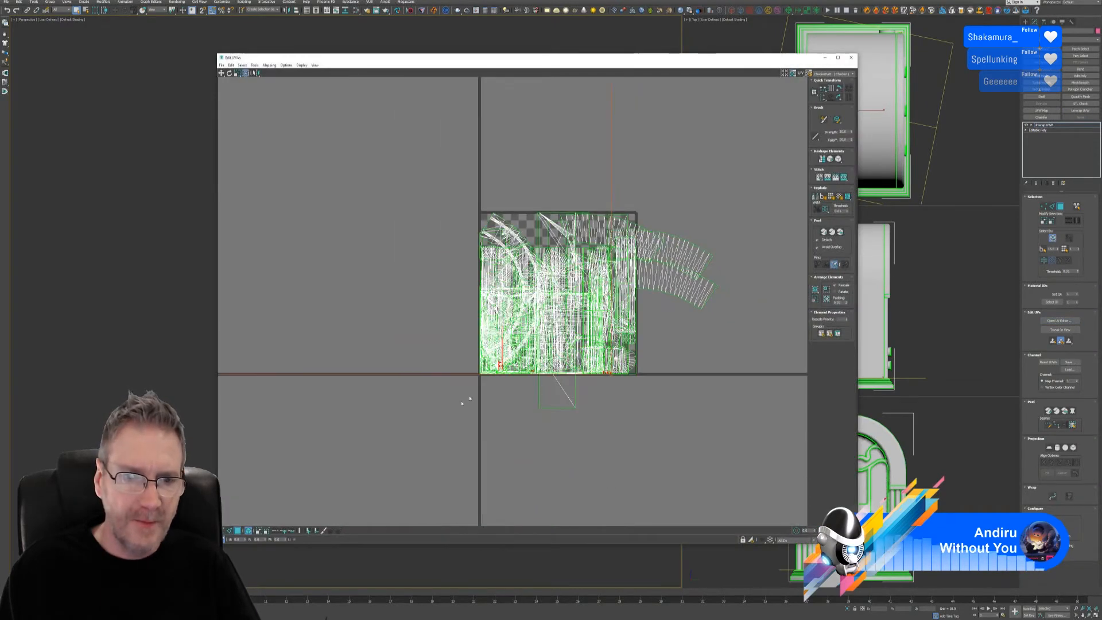
scroll(416, 410, down, 10)
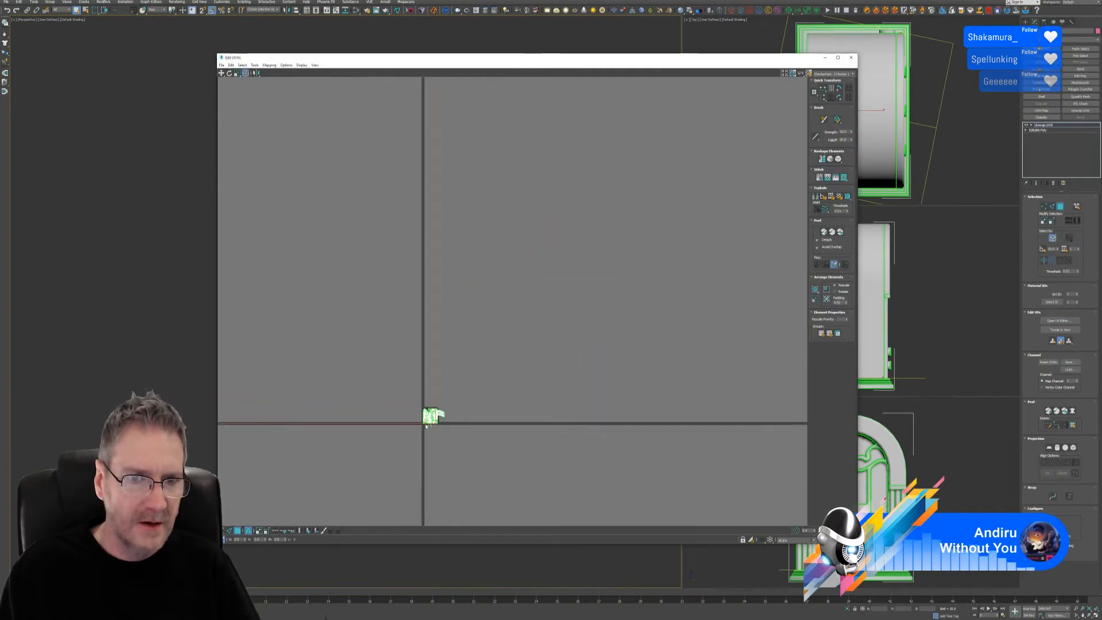
middle_drag(465, 370, 634, 305)
scroll(644, 310, down, 3)
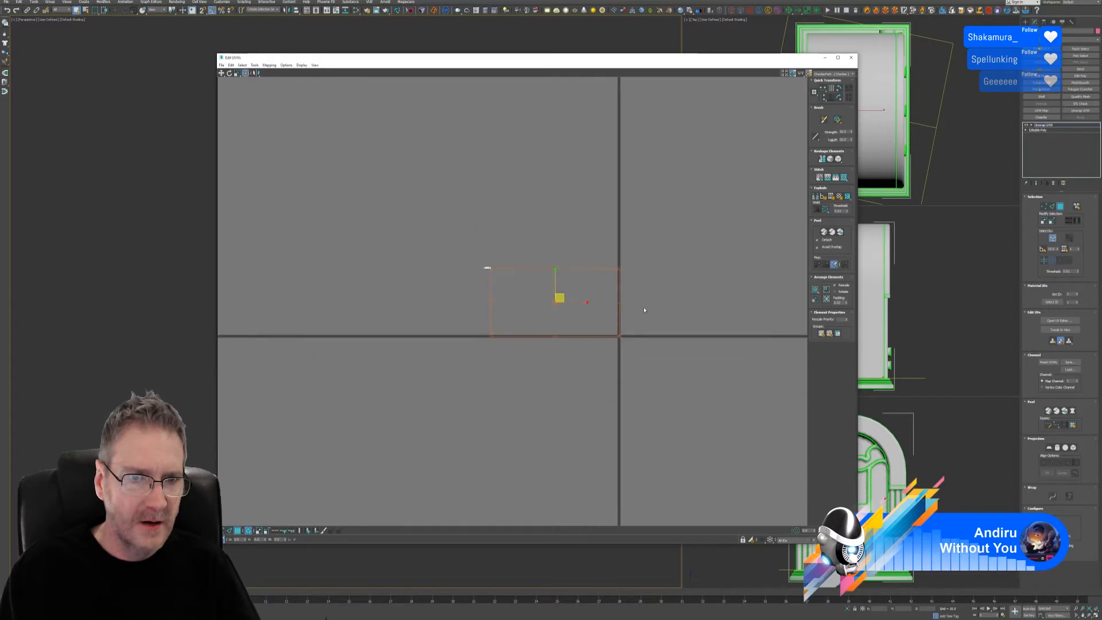
drag(383, 196, 689, 401)
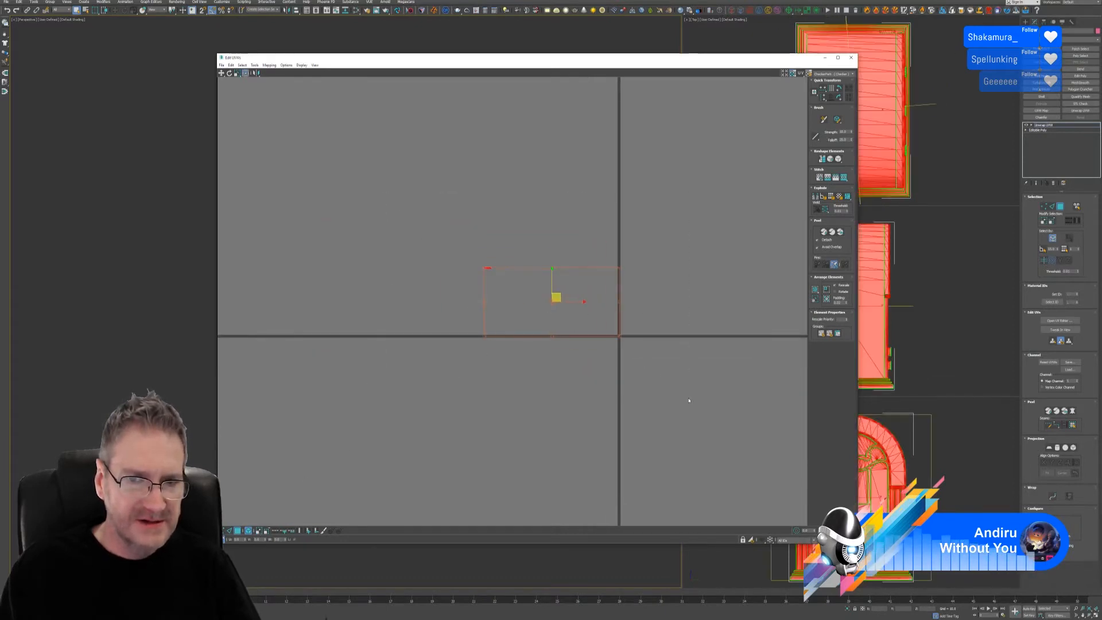
scroll(621, 336, up, 8)
scroll(620, 336, up, 5)
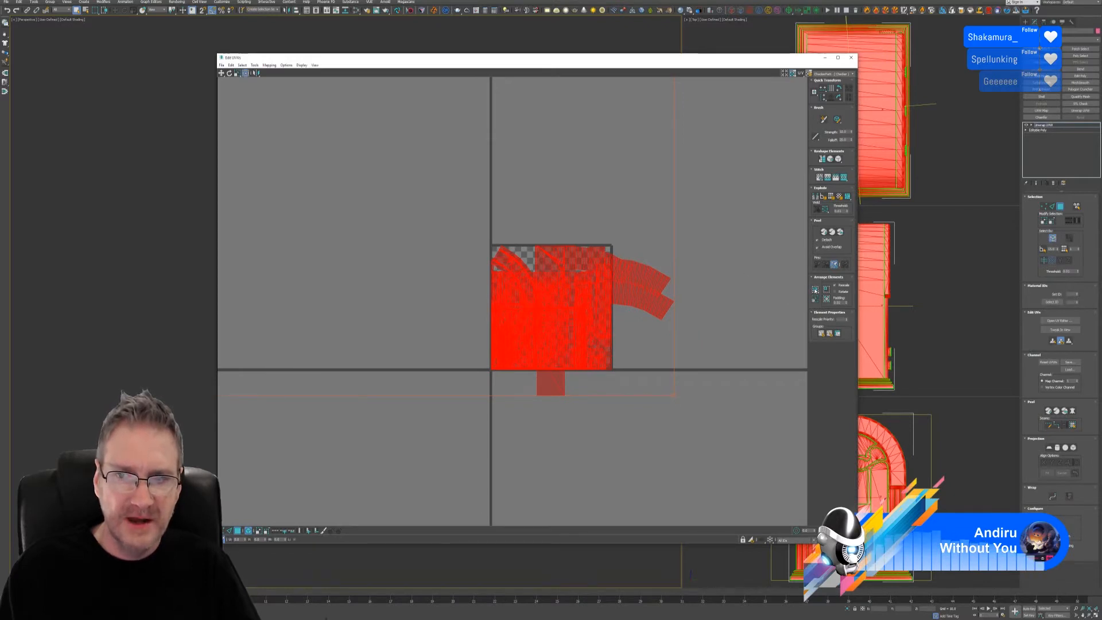
- Pack all the UV shells into the UV tile and move the editor window clear of the radio model
click(815, 291)
drag(572, 67, 815, 72)
scroll(401, 212, up, 5)
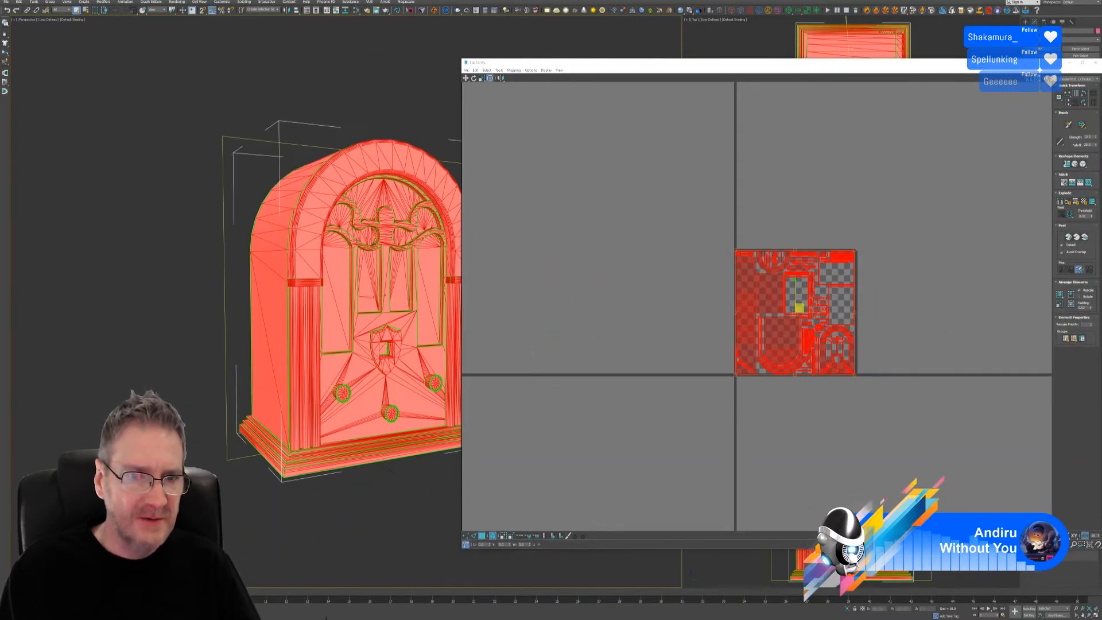
scroll(758, 285, up, 6)
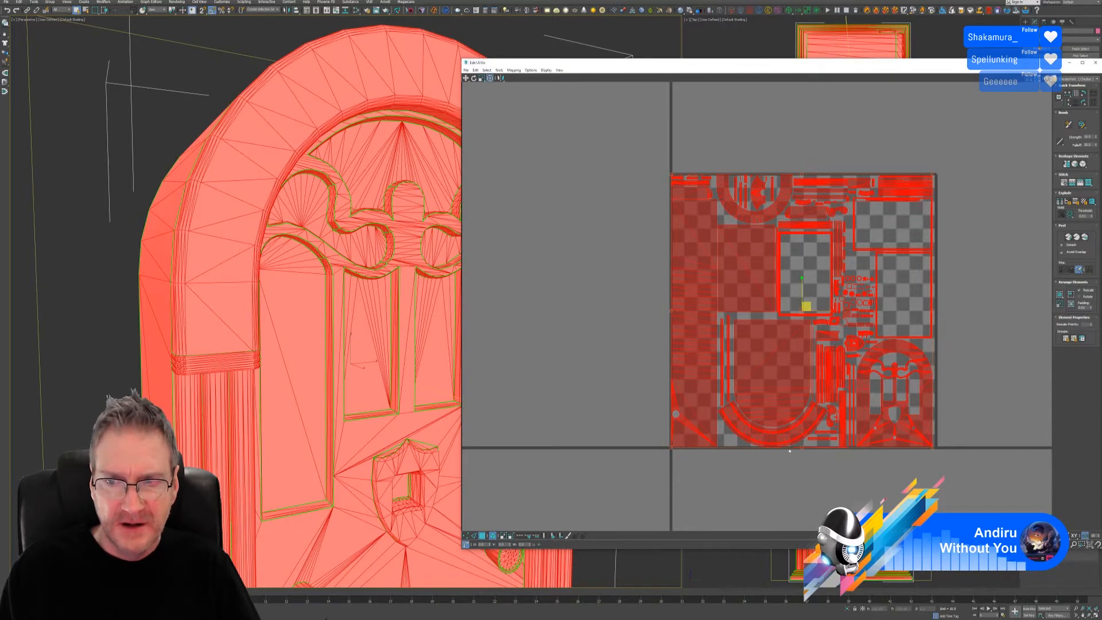
scroll(916, 382, up, 1)
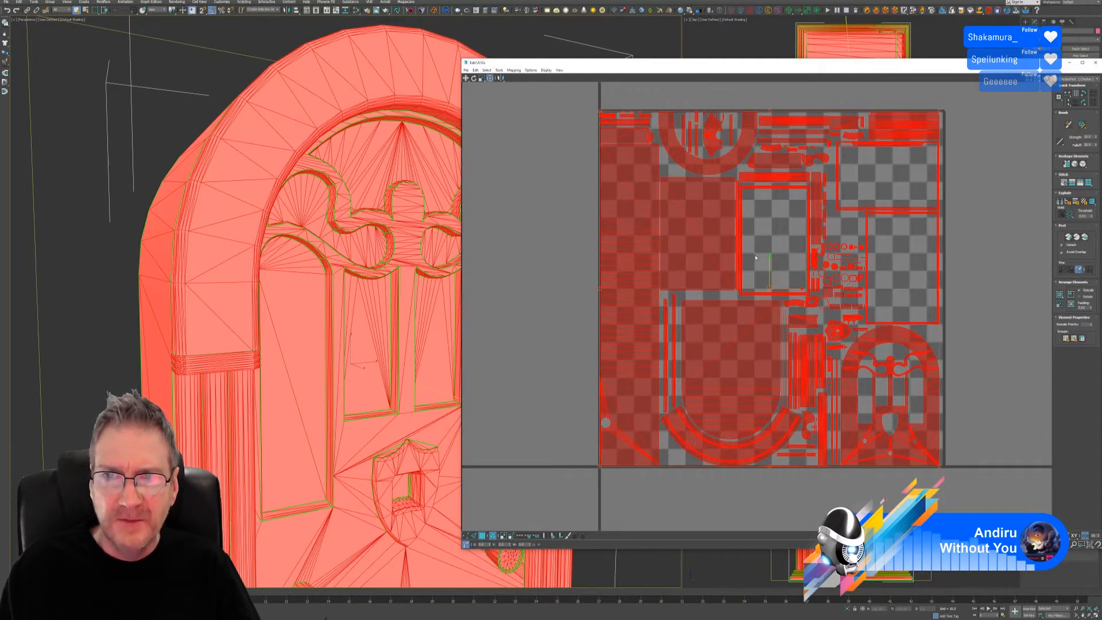
middle_drag(768, 263, 780, 320)
scroll(810, 290, up, 1)
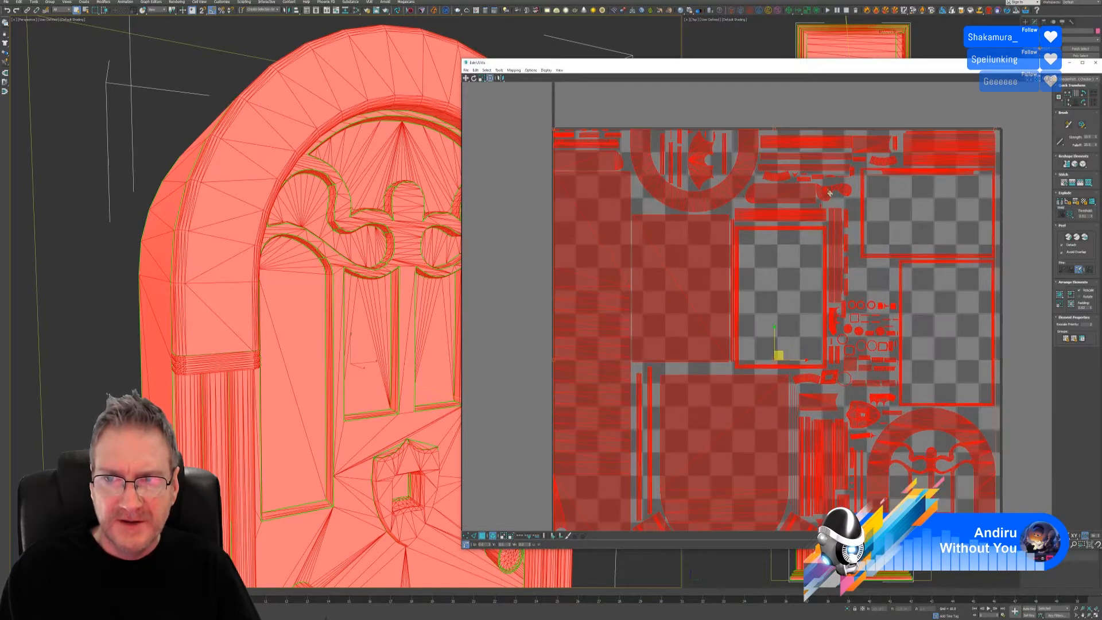
middle_drag(819, 278, 750, 192)
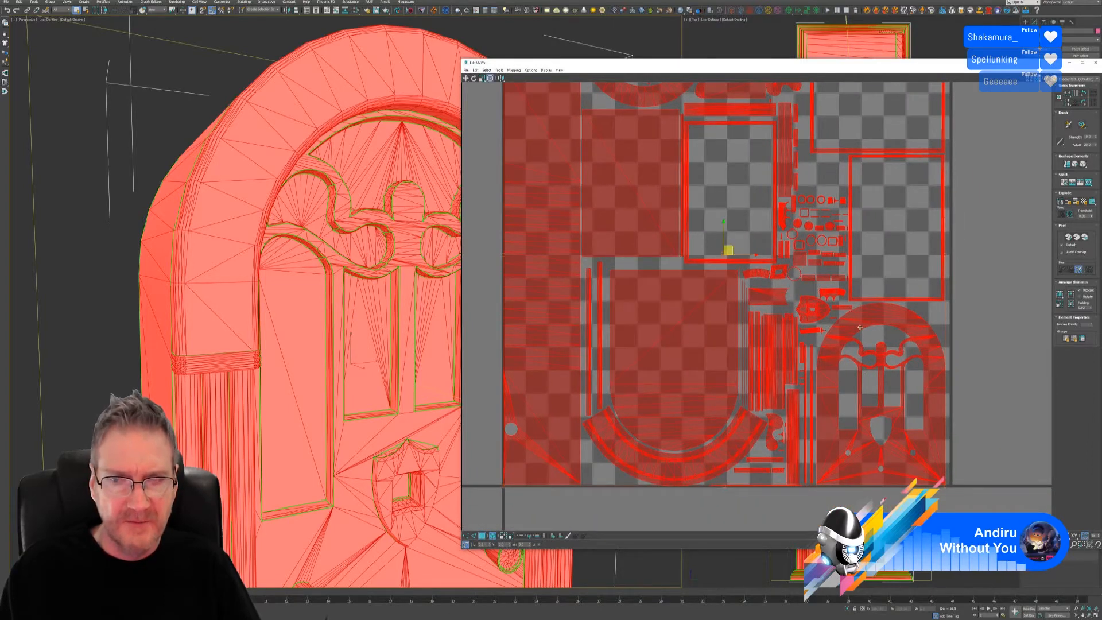
- Select only the curved upper grille recess shell and move it out of the UV tile into empty space
click(983, 365)
middle_drag(774, 434, 762, 456)
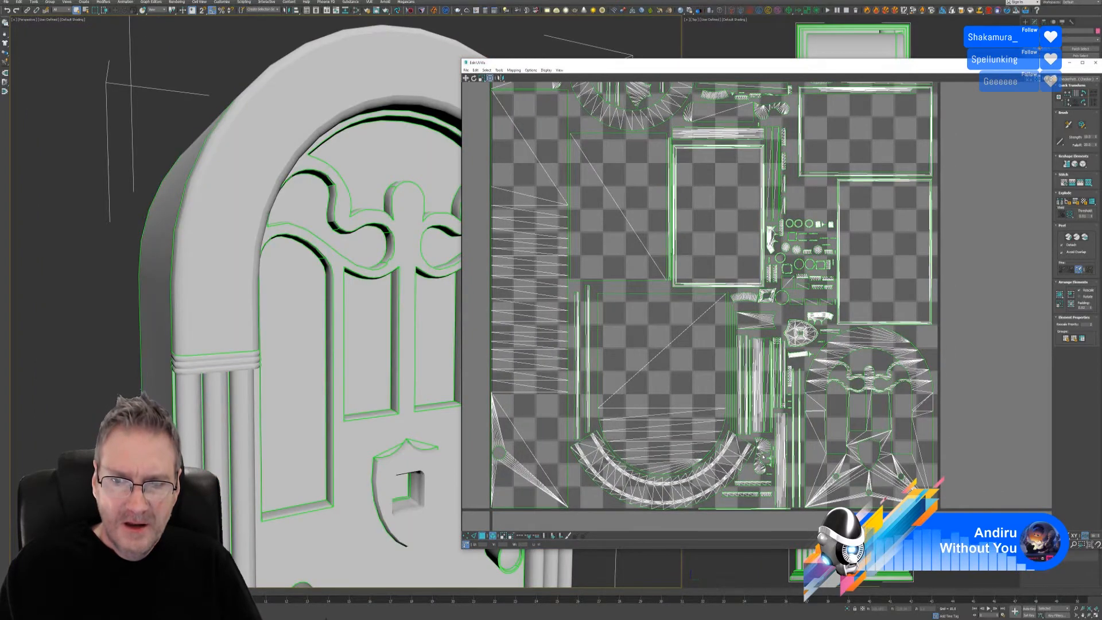
click(762, 447)
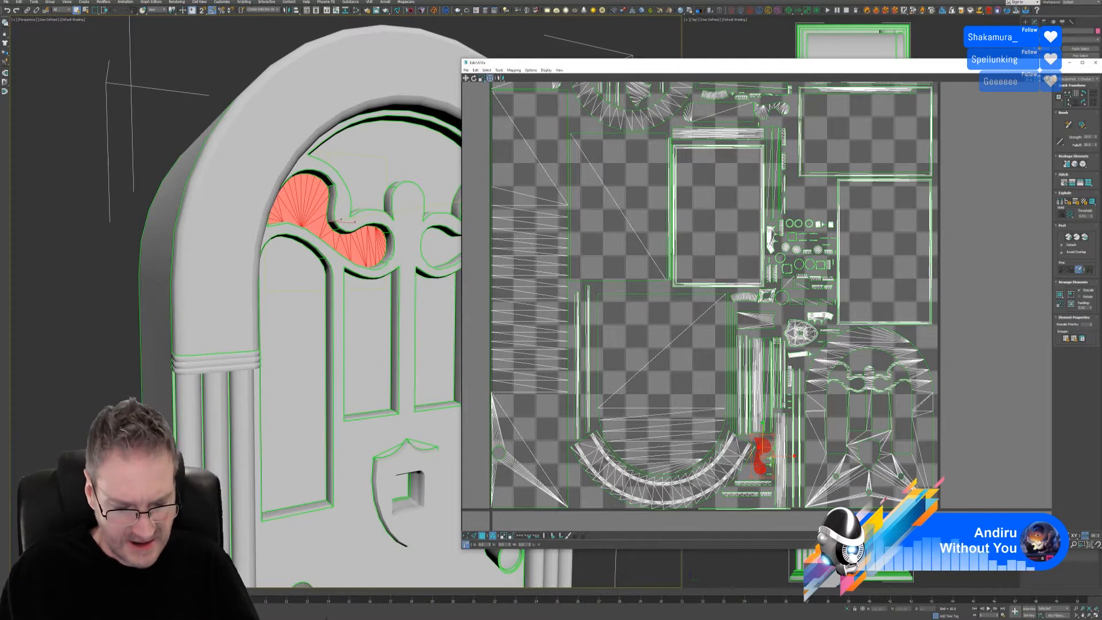
middle_drag(771, 440, 757, 441)
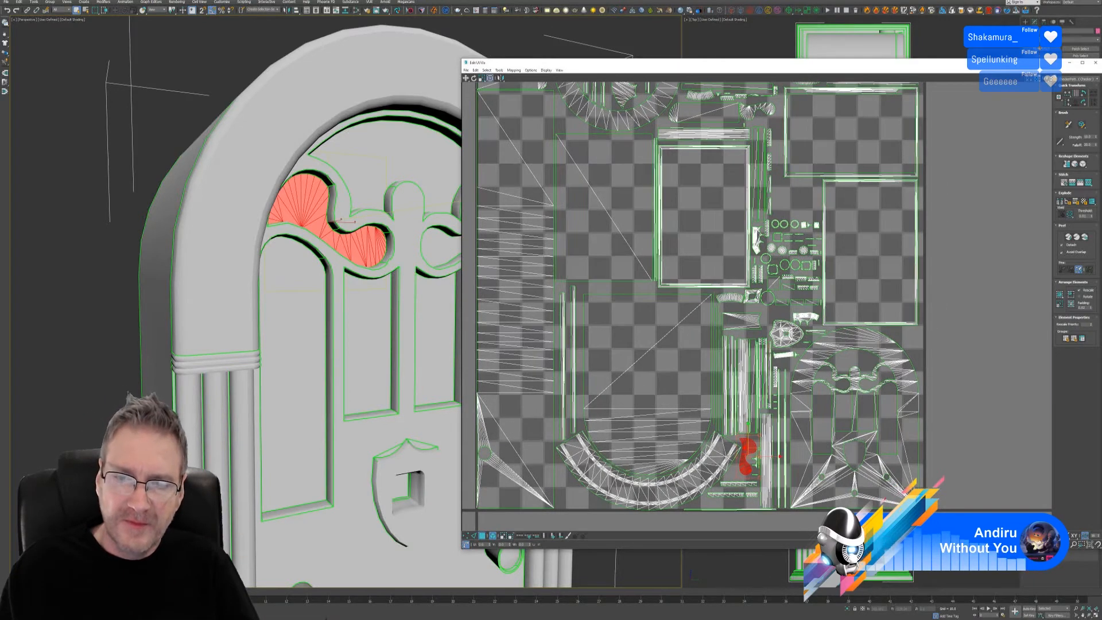
drag(751, 449, 972, 220)
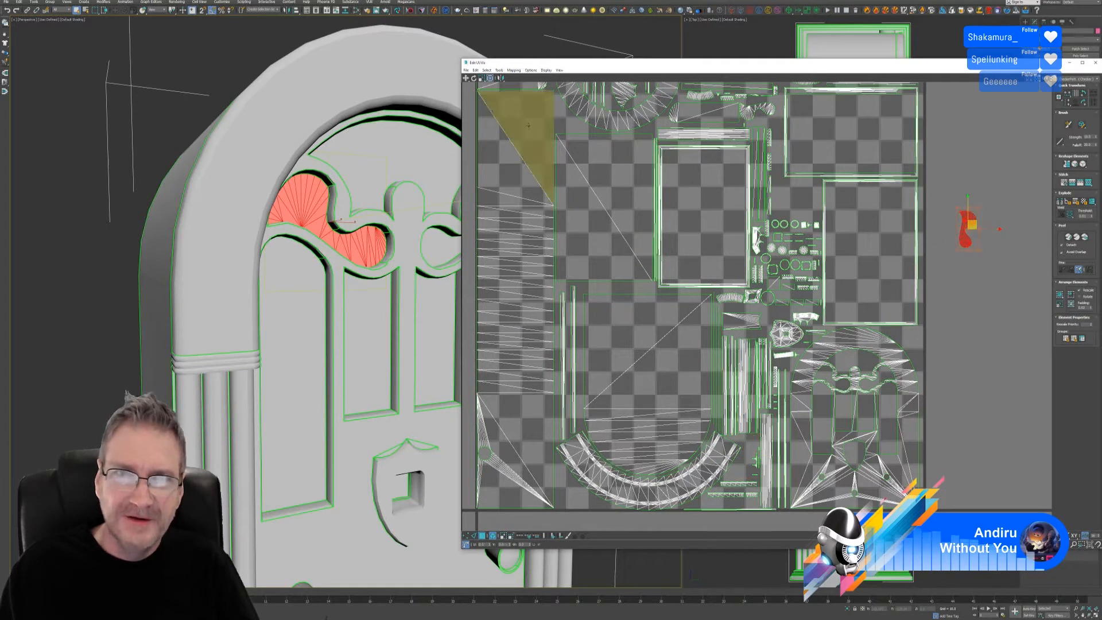
- Rotate the separated grille recess shell about 90 degrees so it lies horizontally like on the model
click(474, 78)
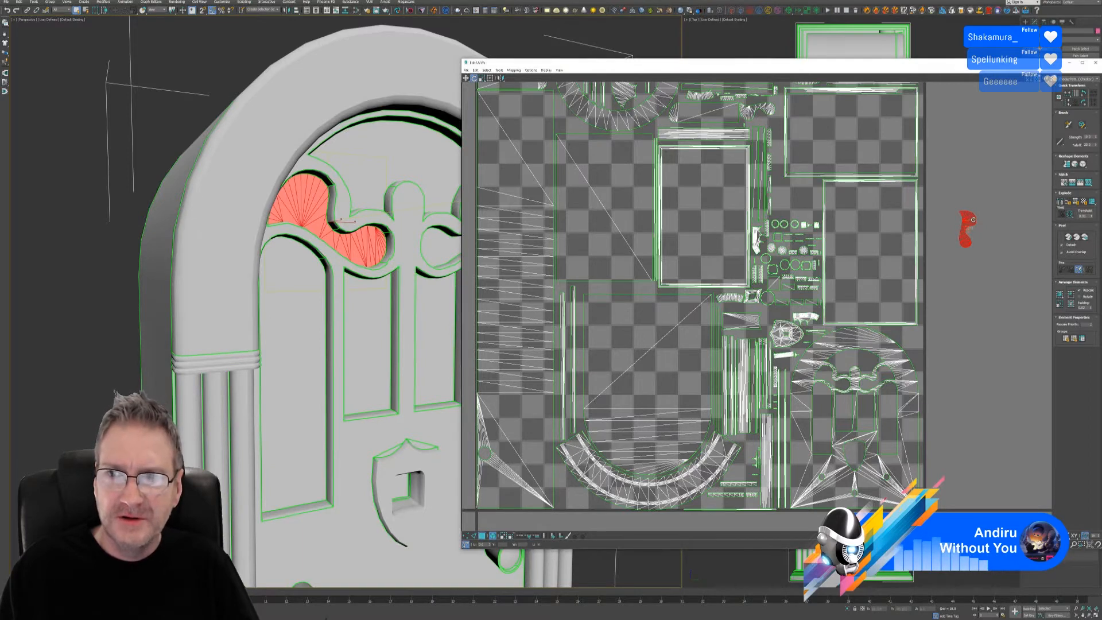
drag(972, 219, 993, 244)
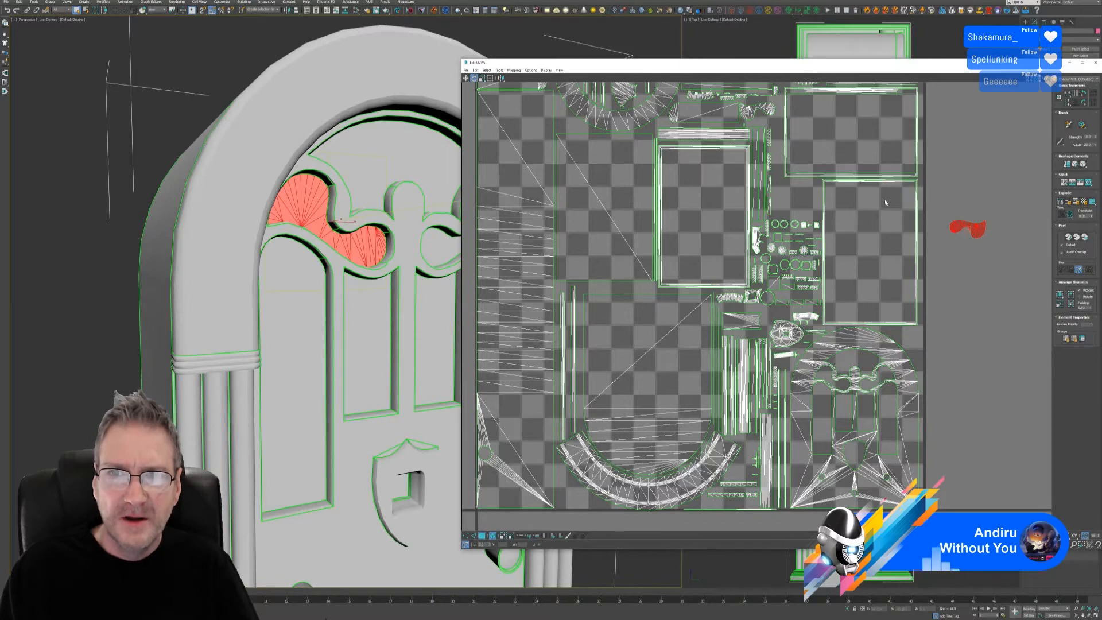
scroll(885, 203, down, 2)
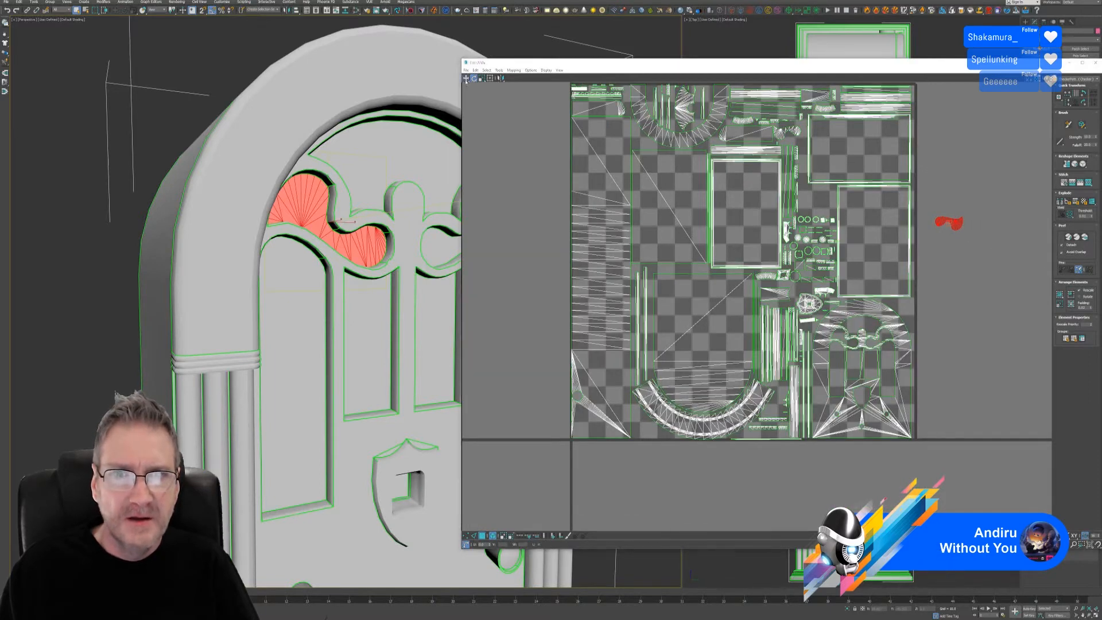
scroll(966, 193, up, 1)
scroll(993, 195, up, 2)
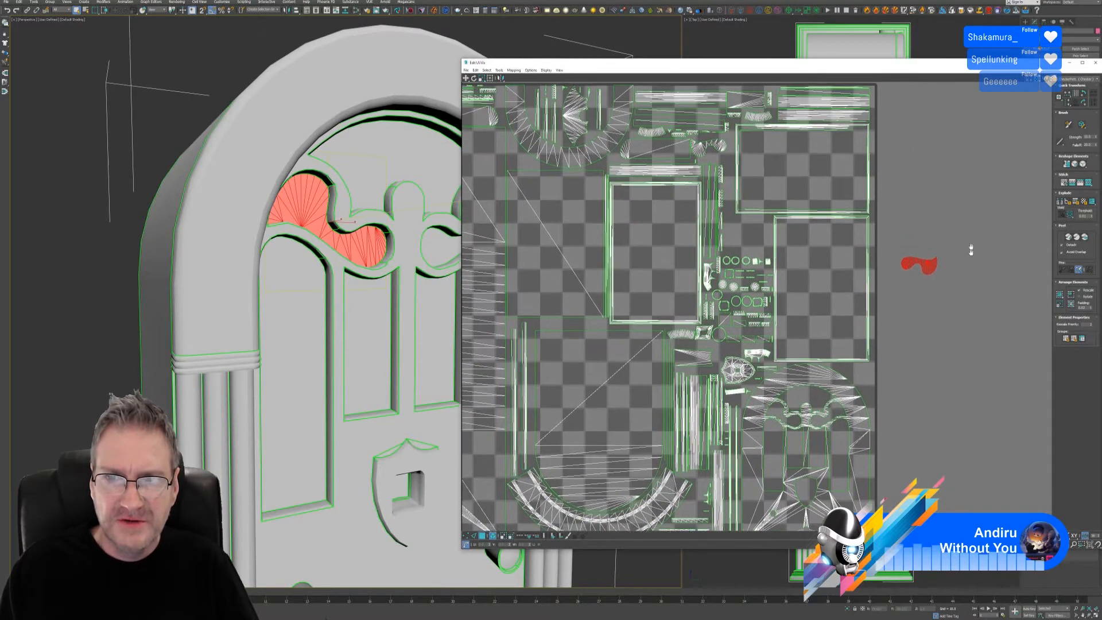
- Move the grille recess shell back into the UV tile, into the gap above the small round shells, and deselect it
drag(931, 271, 758, 239)
scroll(759, 248, down, 5)
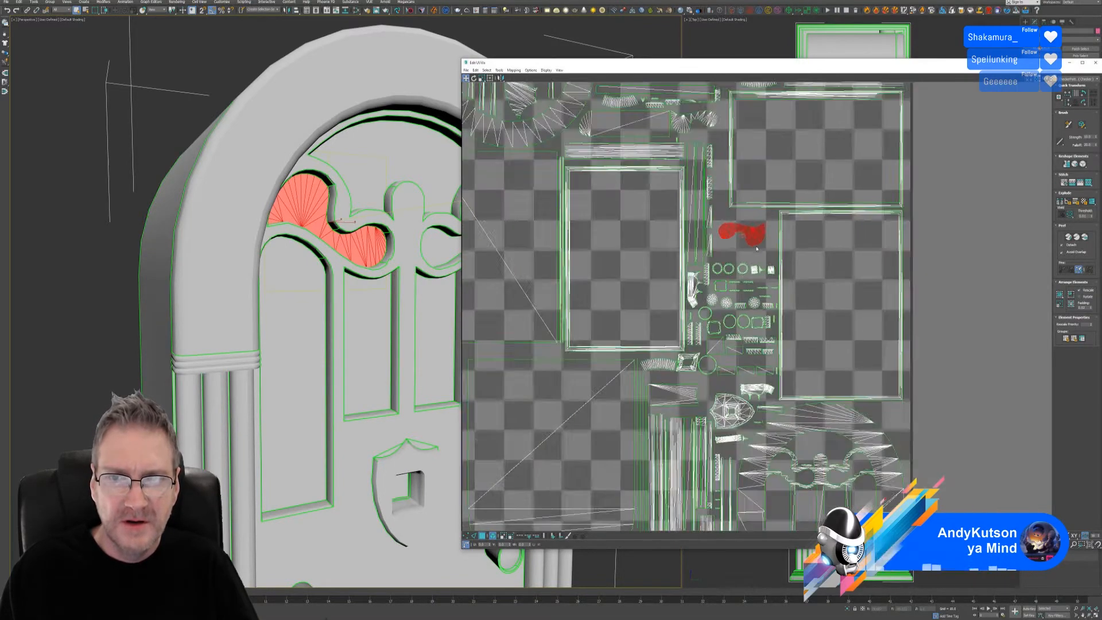
click(983, 126)
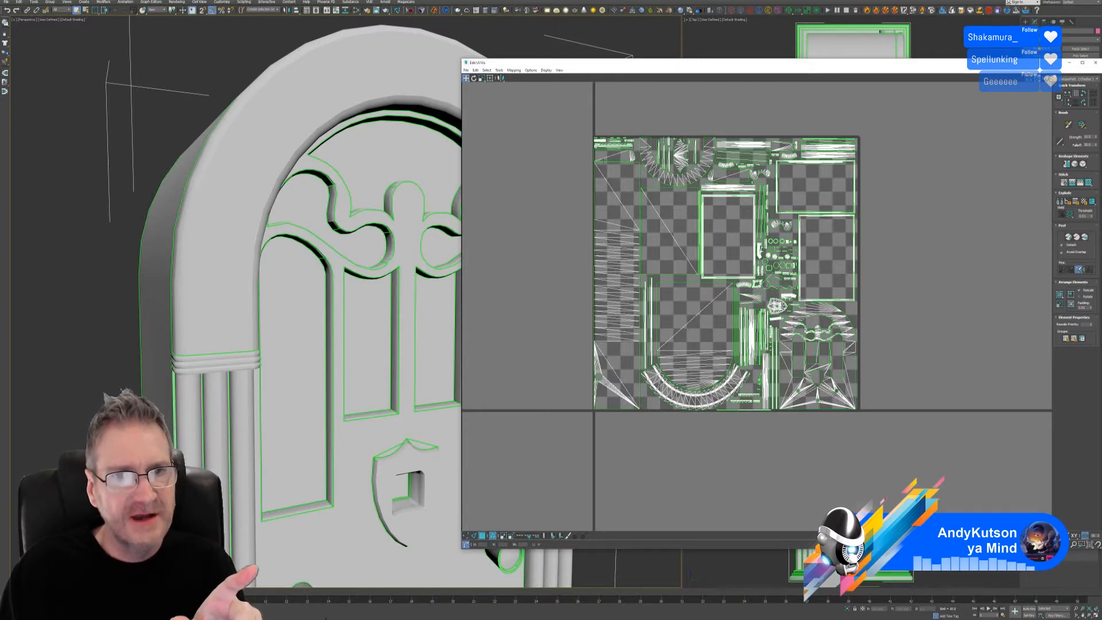
click(498, 70)
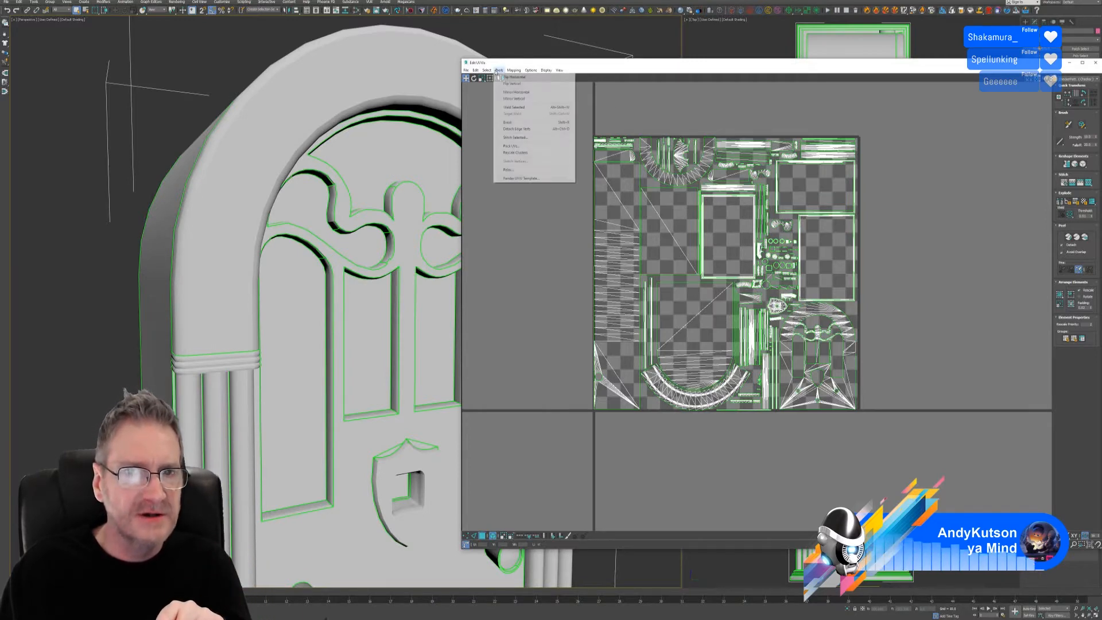
click(947, 170)
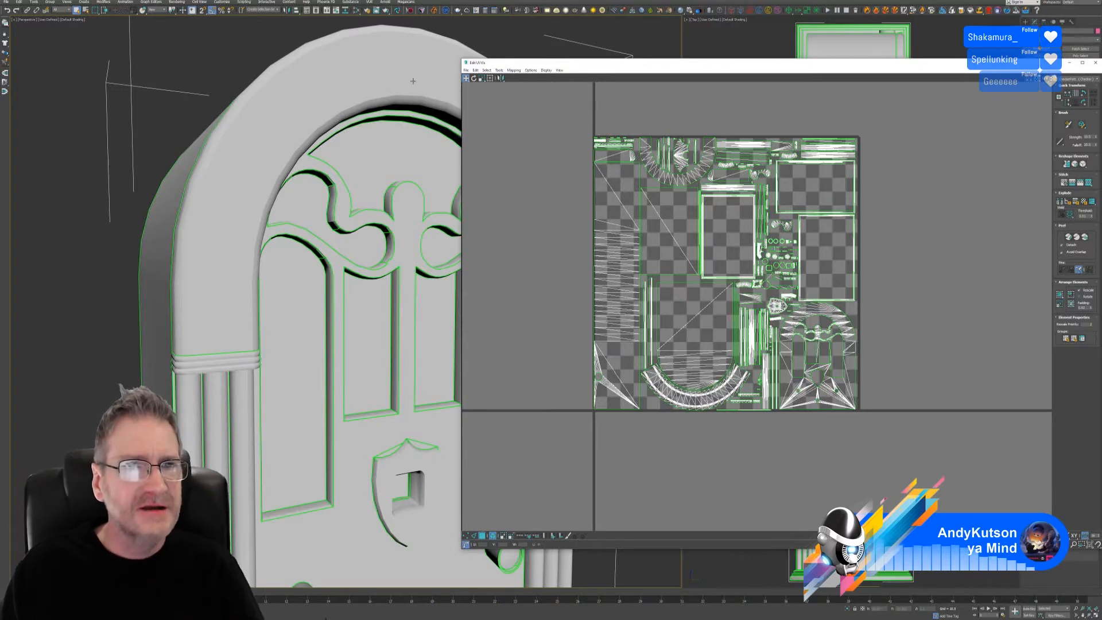
- Open the material editor, make room beside the radio's material node, and add a Checker map with its parameters shown
click(356, 10)
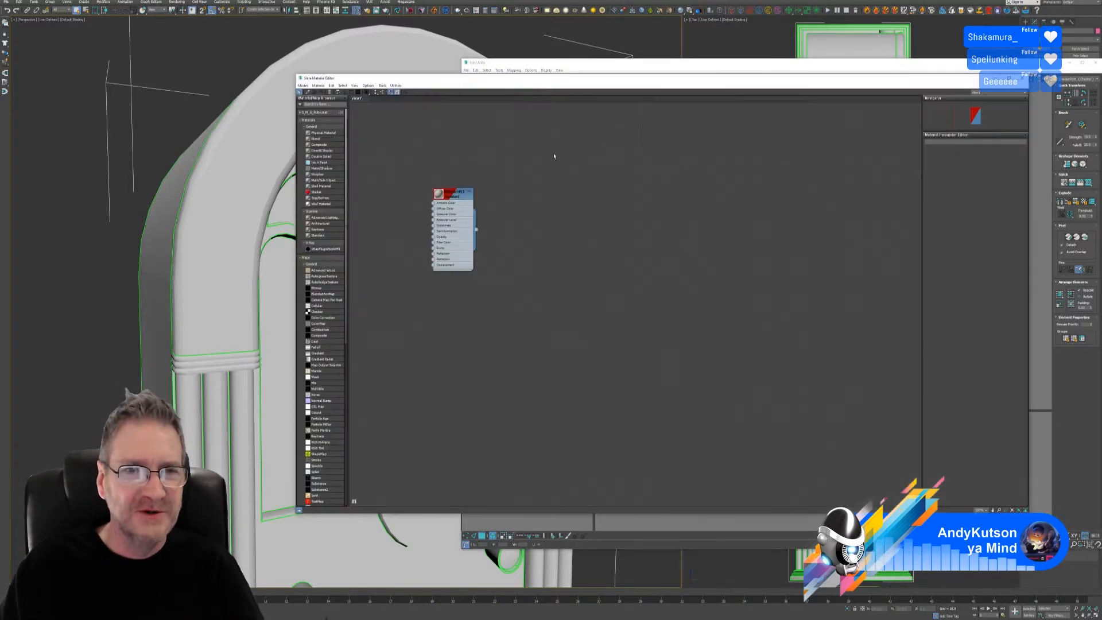
drag(454, 199, 551, 186)
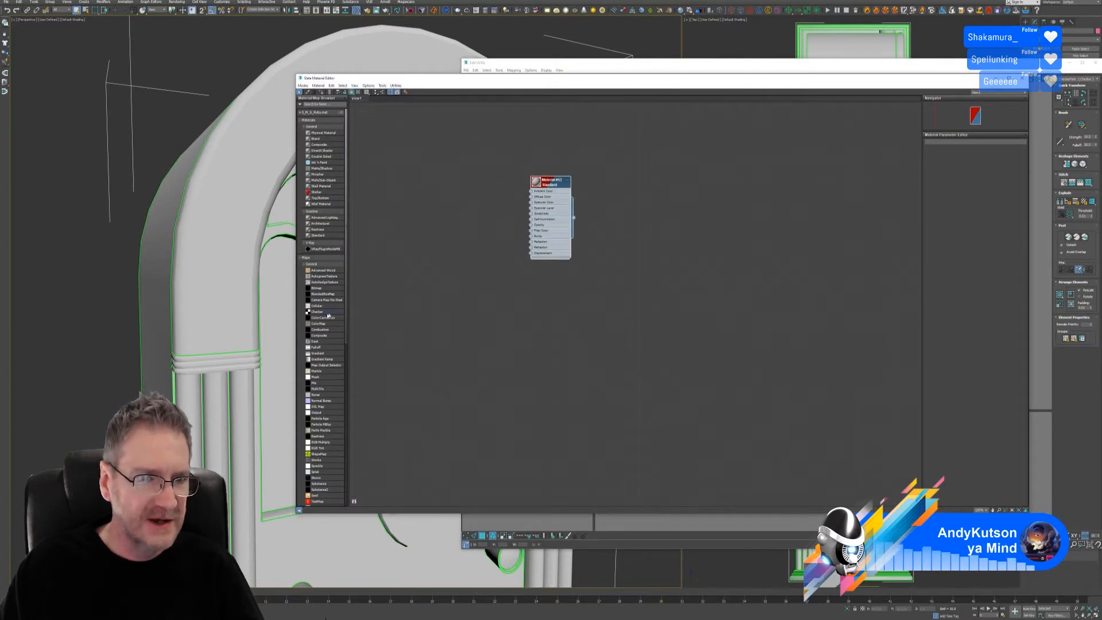
drag(443, 212, 447, 192)
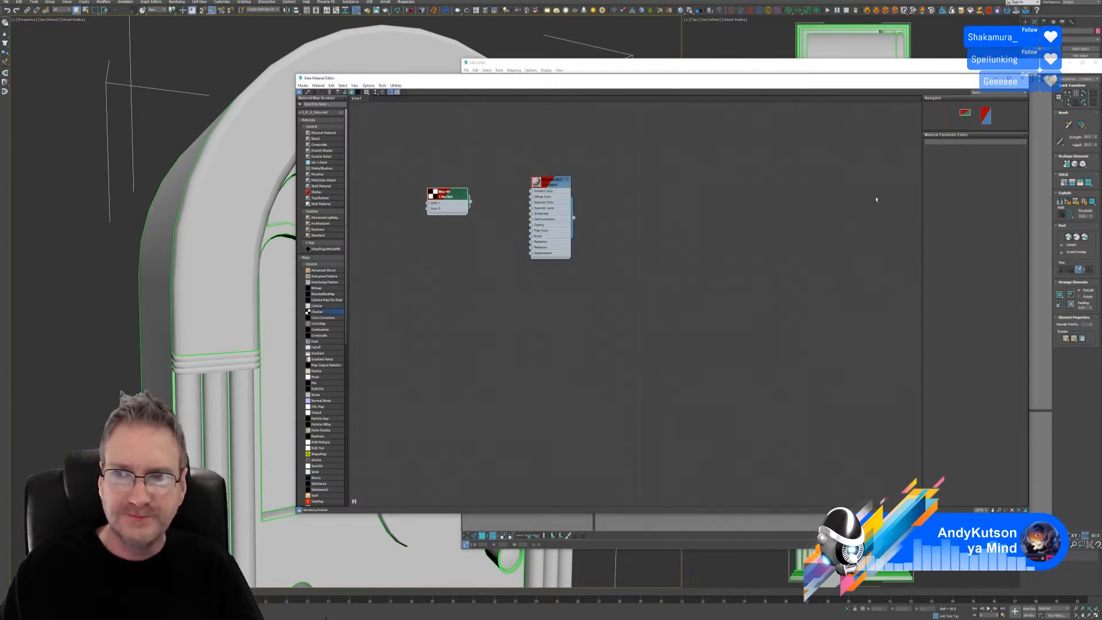
double_click(452, 200)
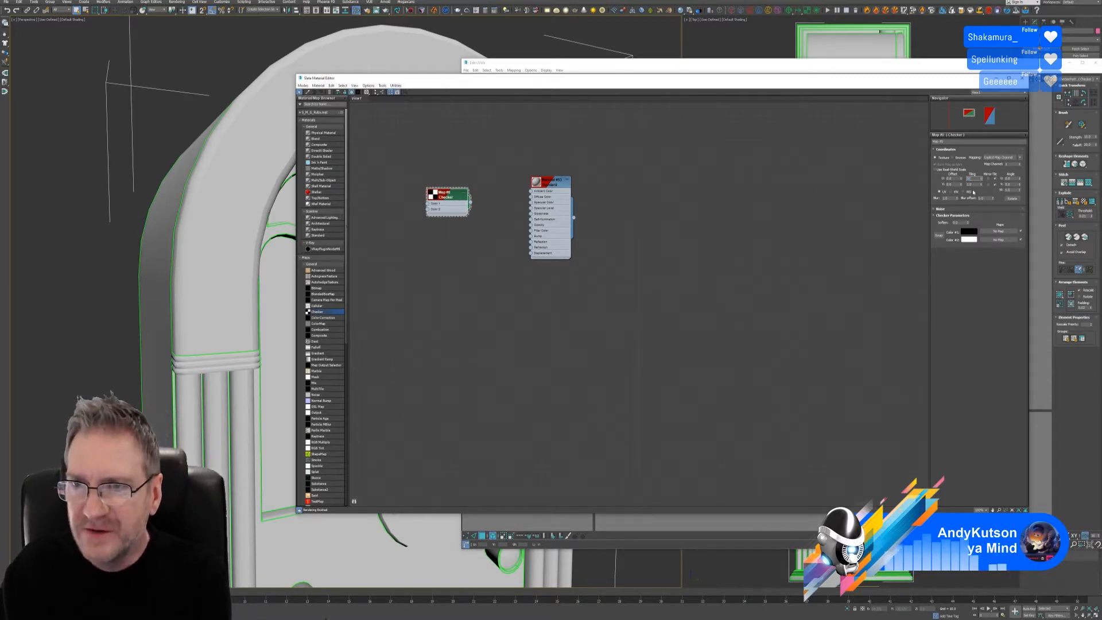
- Set the Checker map's tiling to 30 in both directions, connect it to the material's Diffuse Color, and close the material editor
text(30)
key(Tab)
text(30)
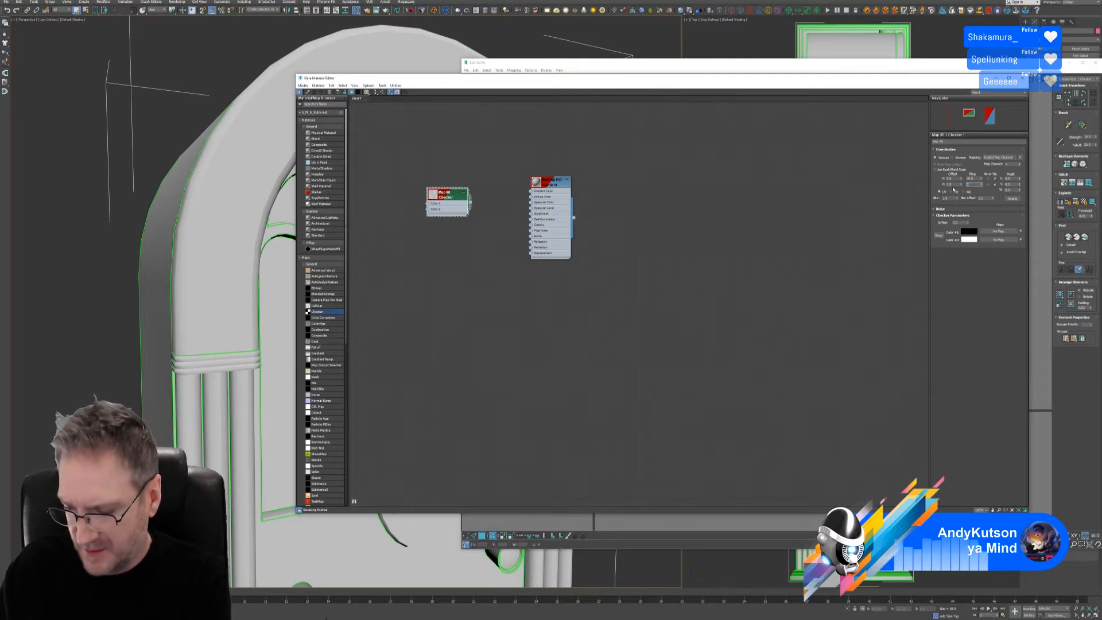
key(Return)
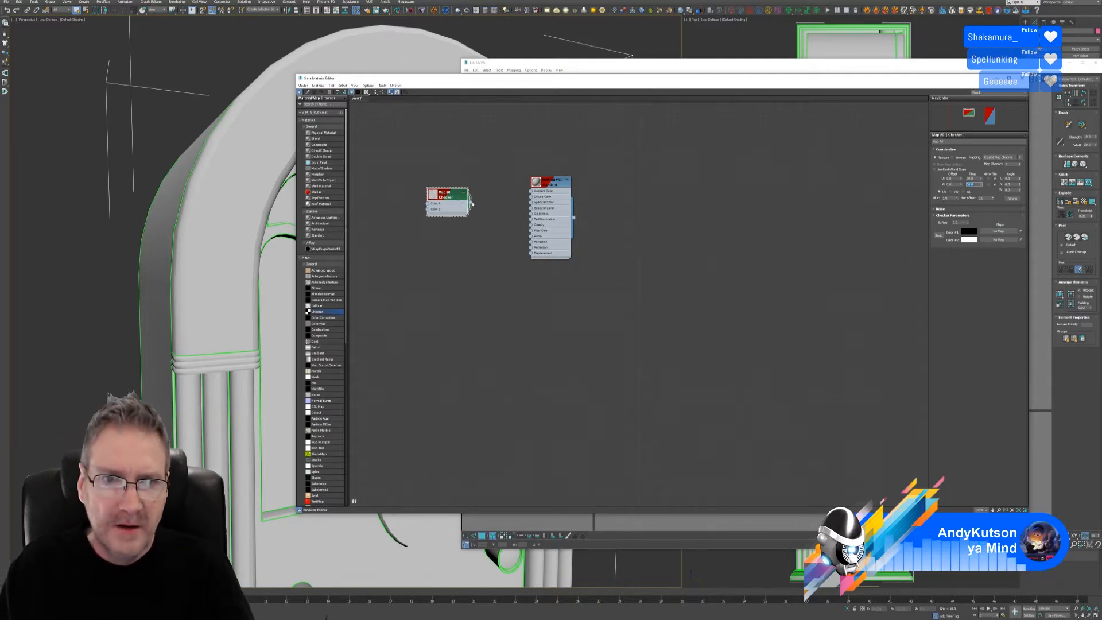
drag(470, 201, 530, 197)
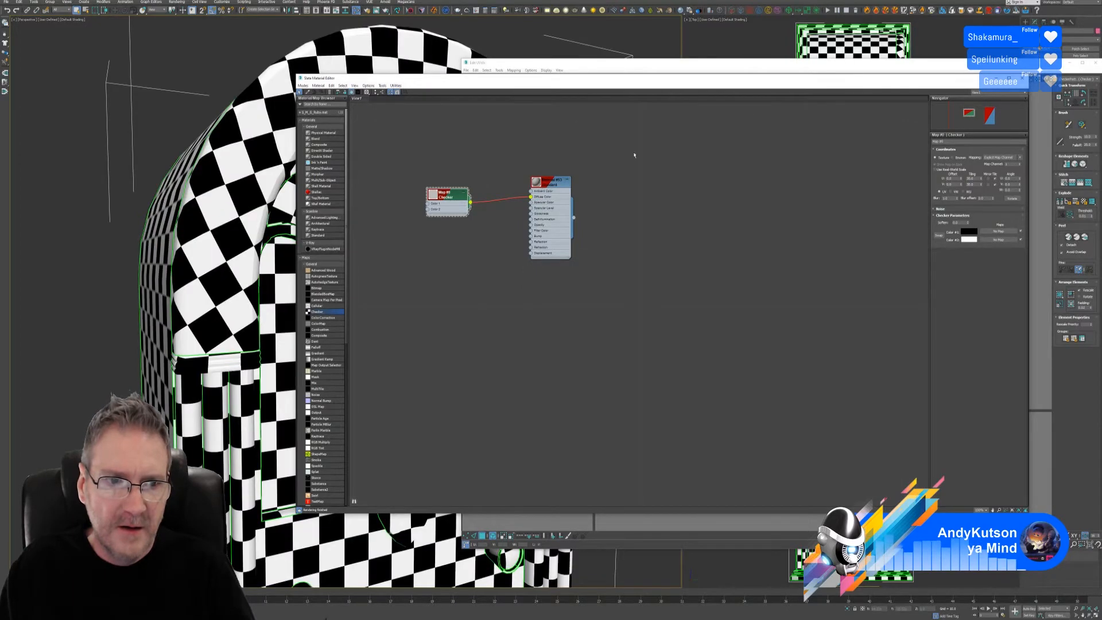
click(1022, 78)
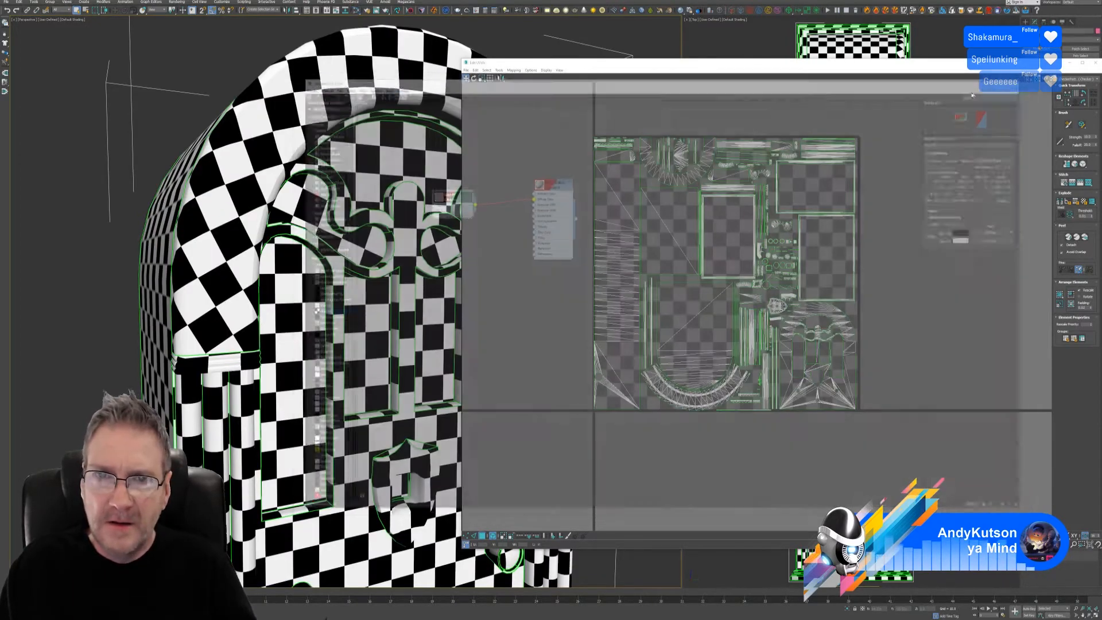
- Select the UV shell of the left upper grille recess and rotate it slightly so its checkers run straight with the front panel
middle_drag(370, 232, 226, 218)
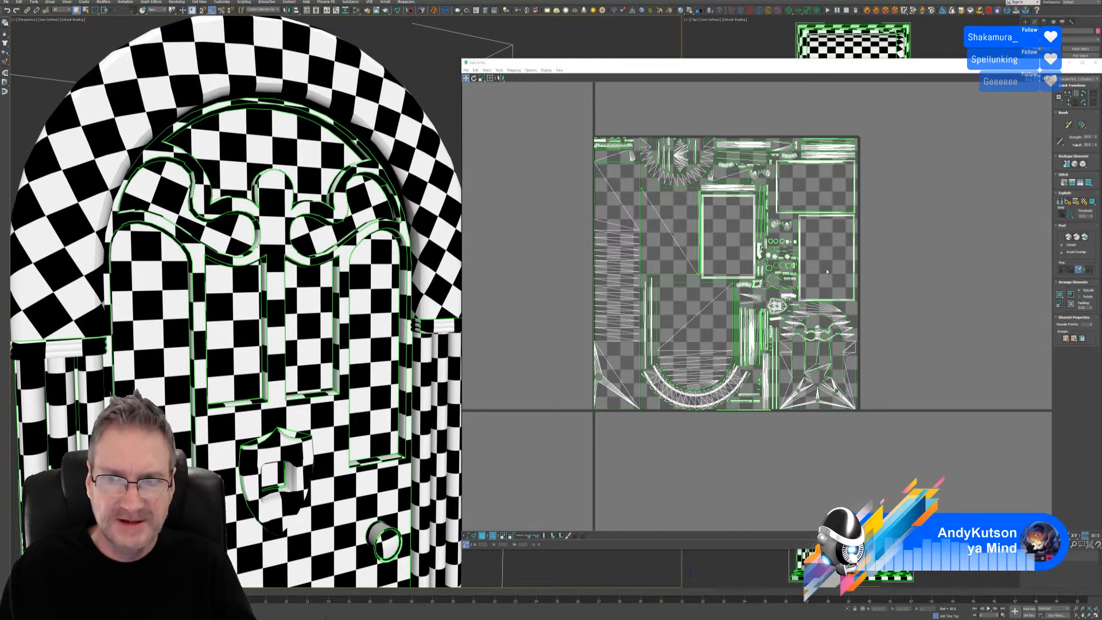
scroll(791, 322, up, 2)
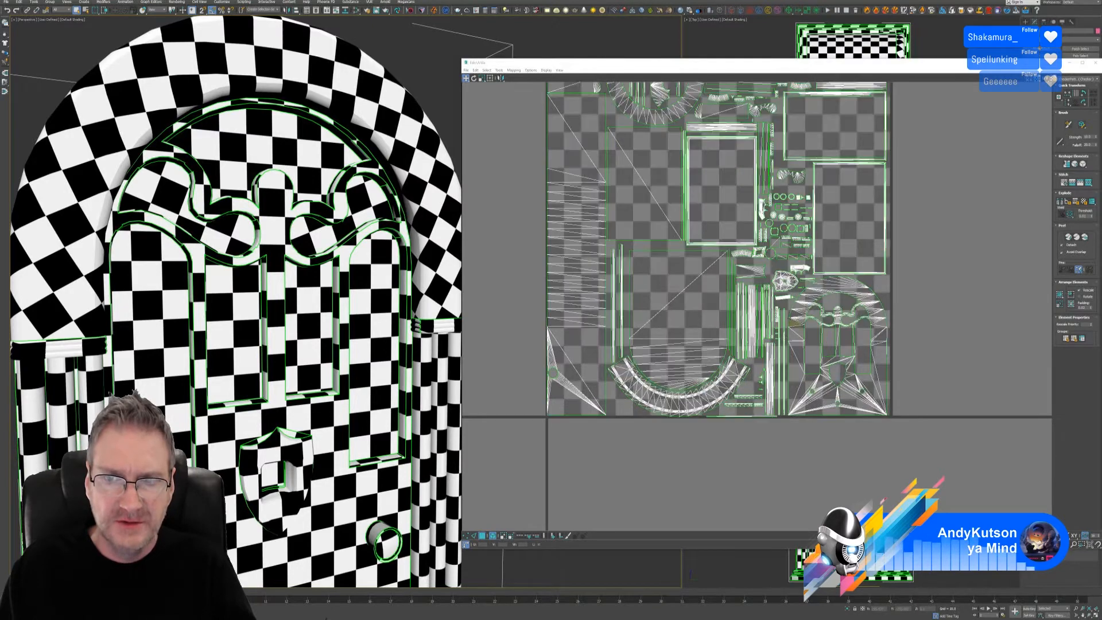
middle_drag(732, 218, 761, 274)
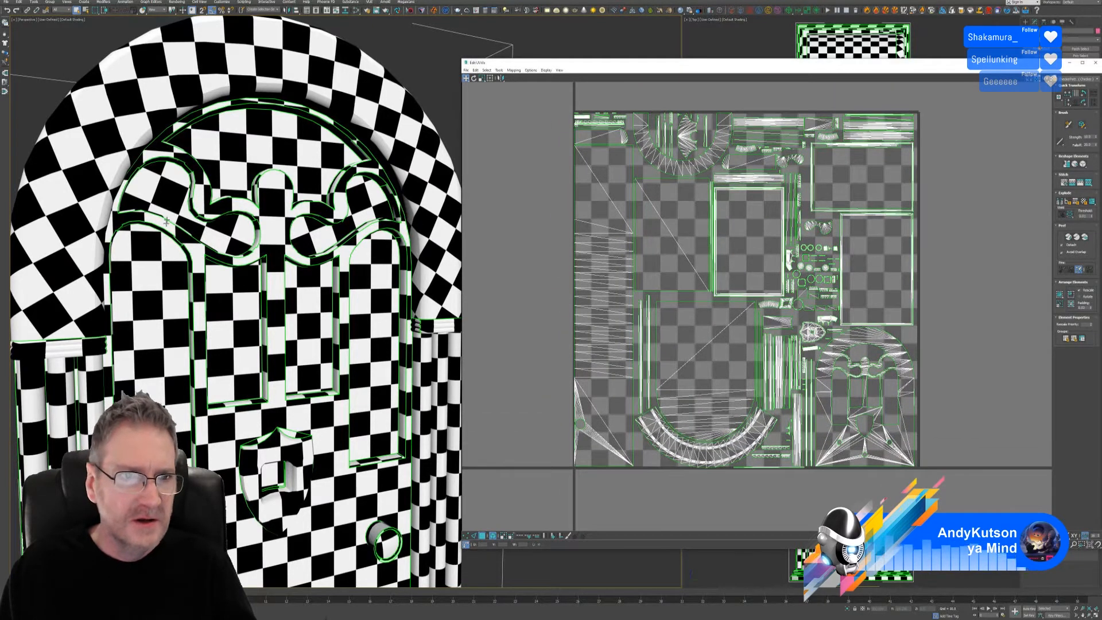
click(179, 195)
scroll(846, 246, up, 3)
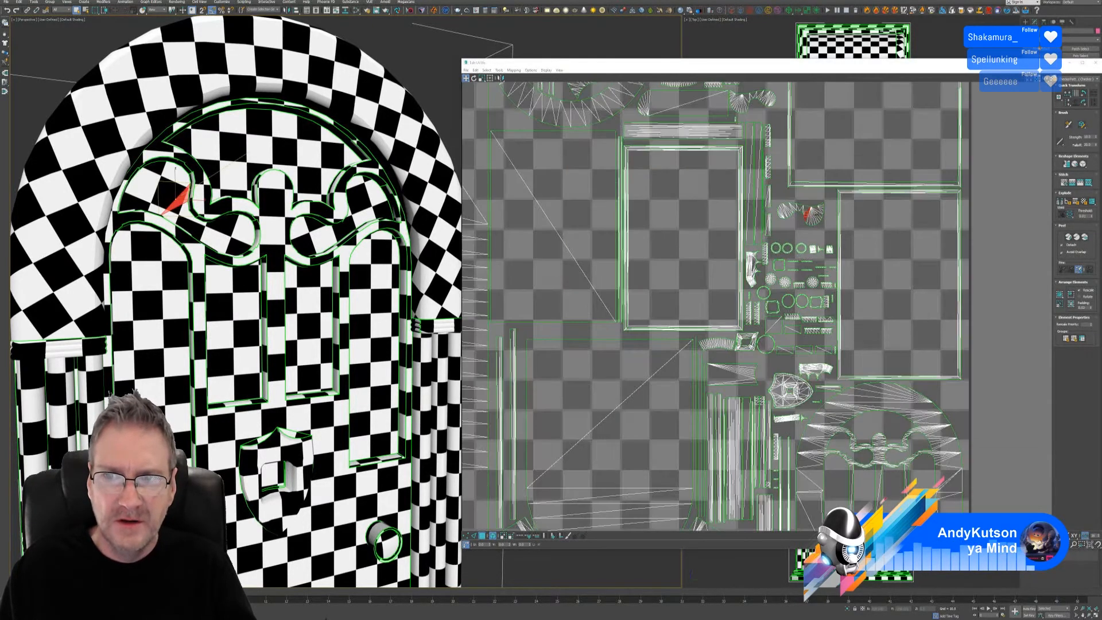
click(813, 217)
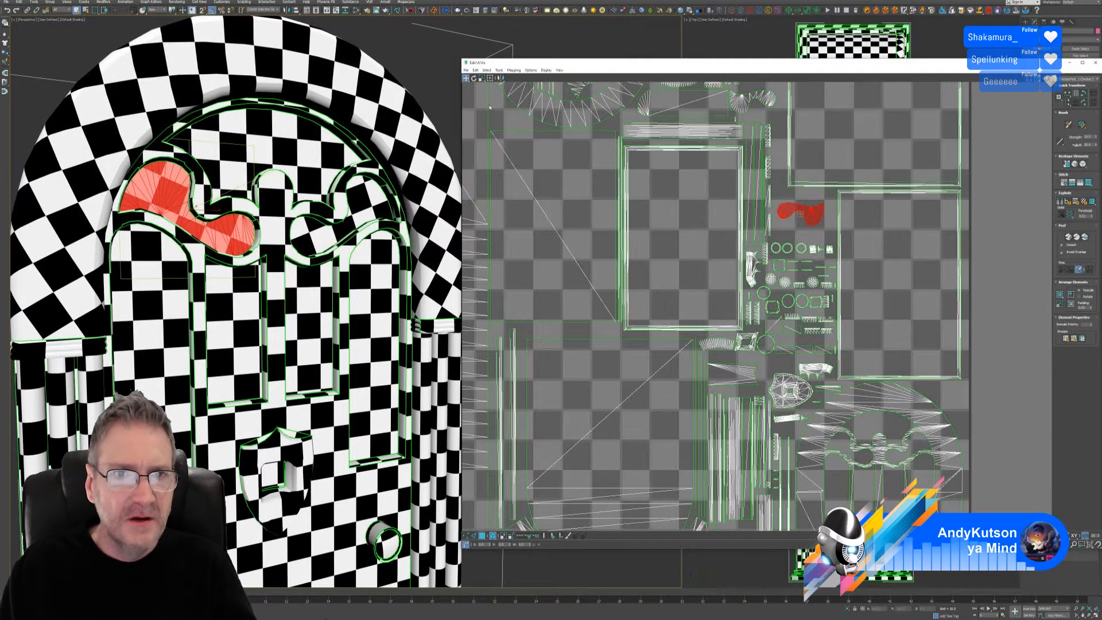
click(474, 78)
drag(785, 208, 784, 206)
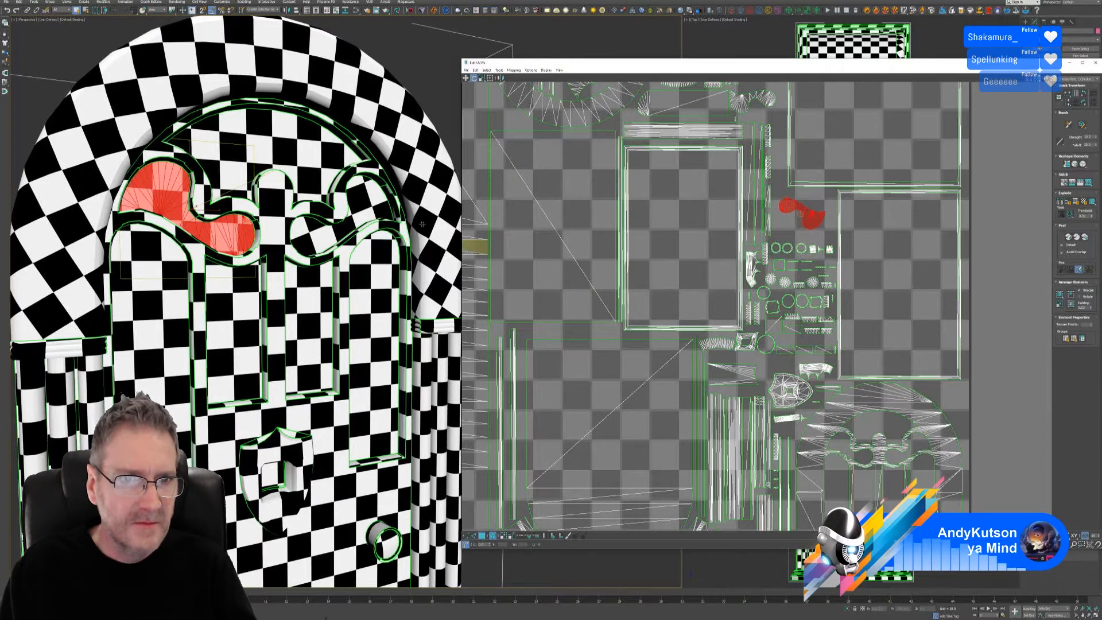
- Rotate the right upper grille recess's UV shell to straighten its checkers, and nudge it sideways into its free gap
click(361, 200)
middle_drag(724, 194, 712, 248)
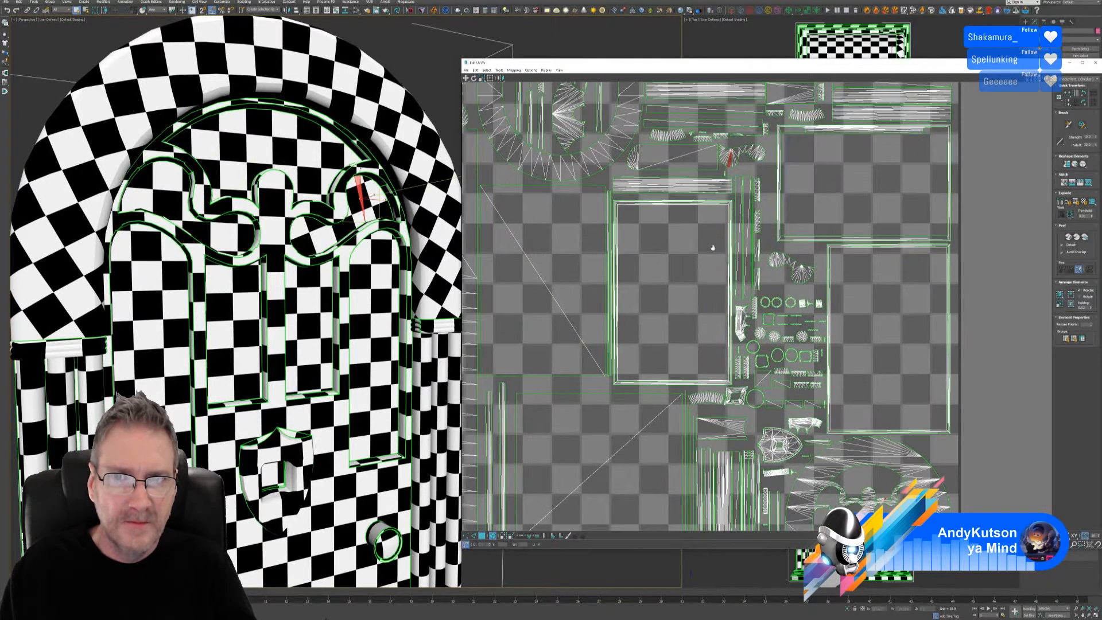
click(752, 150)
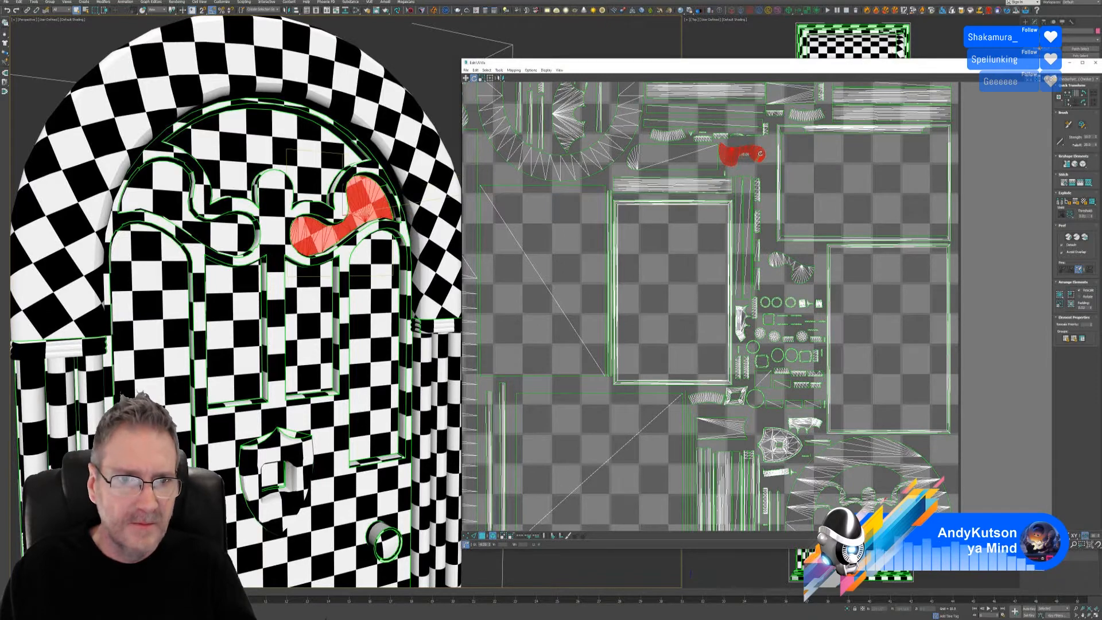
drag(765, 146, 771, 136)
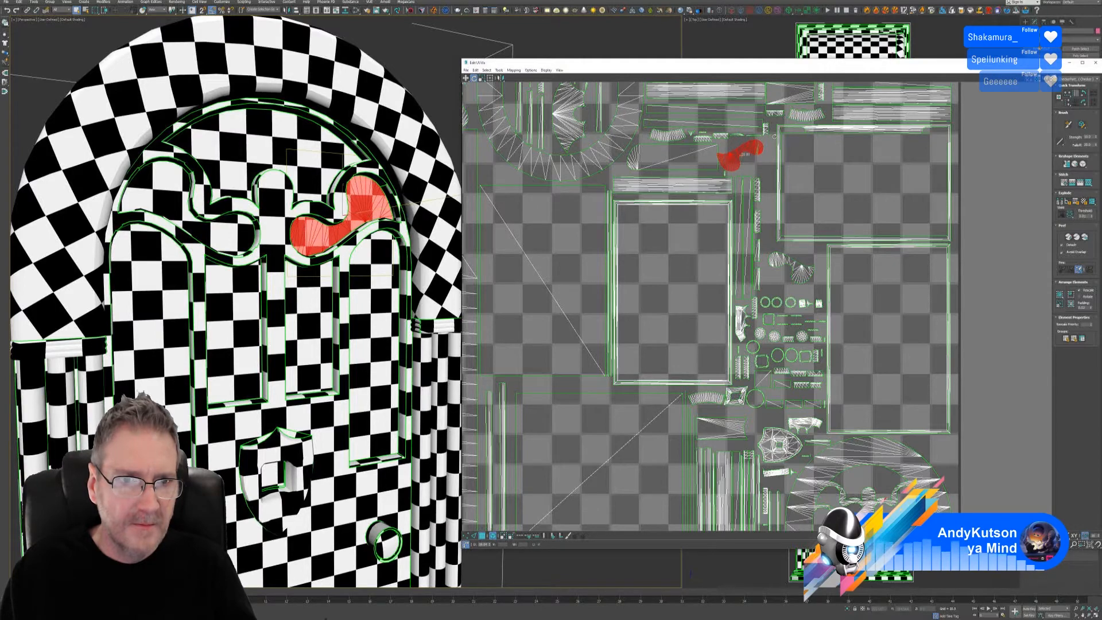
click(465, 78)
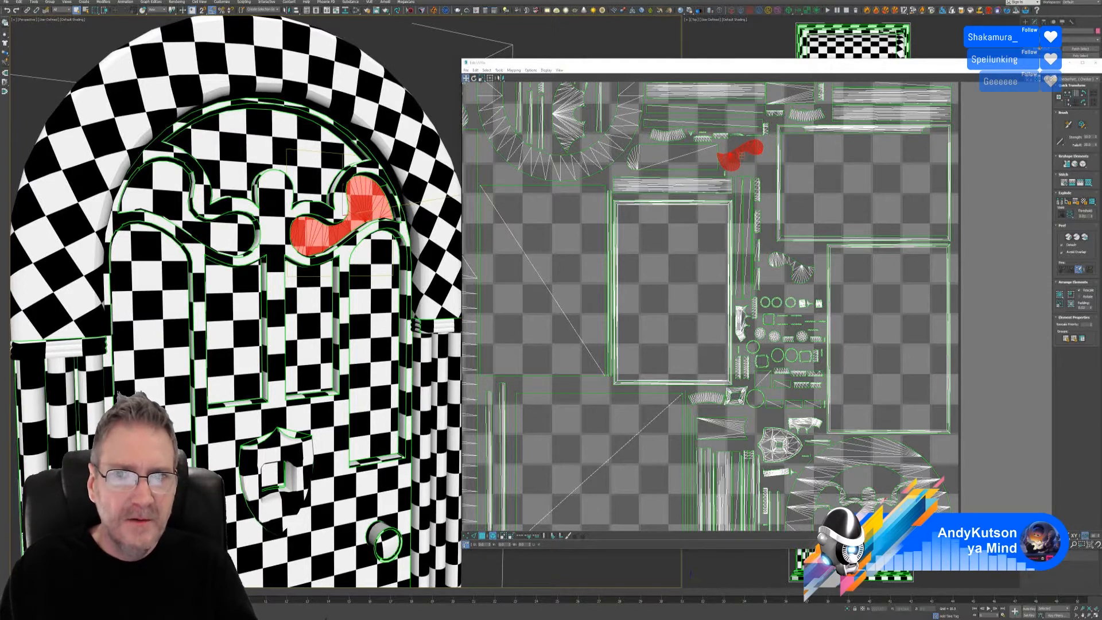
scroll(726, 159, up, 4)
drag(737, 159, 751, 161)
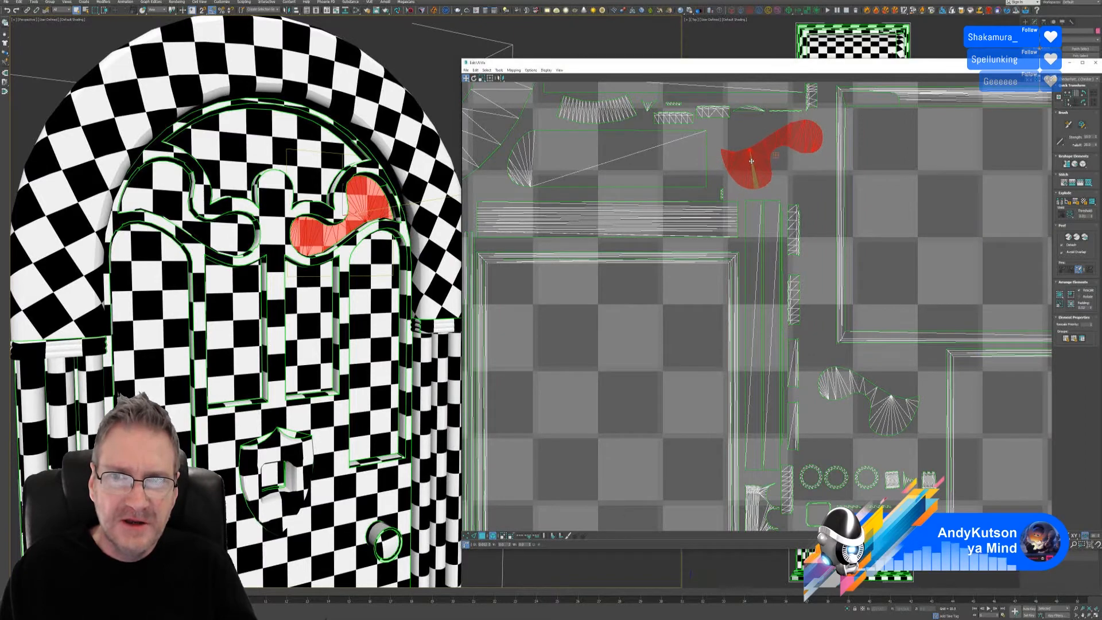
click(570, 283)
- Review the checker pattern across the whole radio and close the UV editor
middle_drag(304, 344, 268, 292)
scroll(308, 315, down, 3)
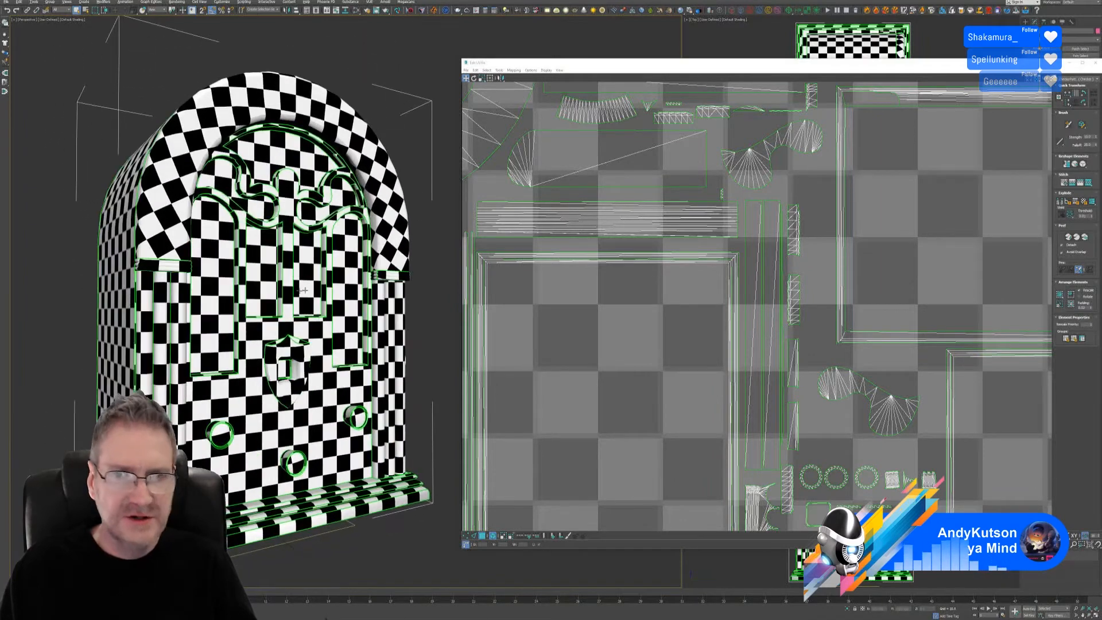
scroll(700, 228, down, 7)
drag(705, 70, 683, 51)
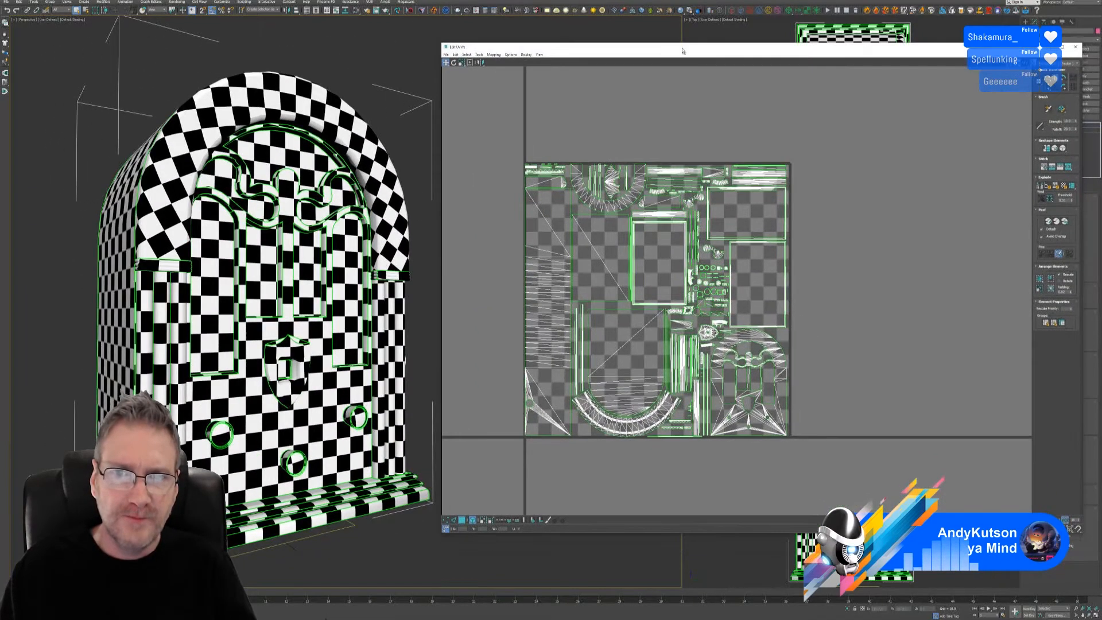
click(1075, 47)
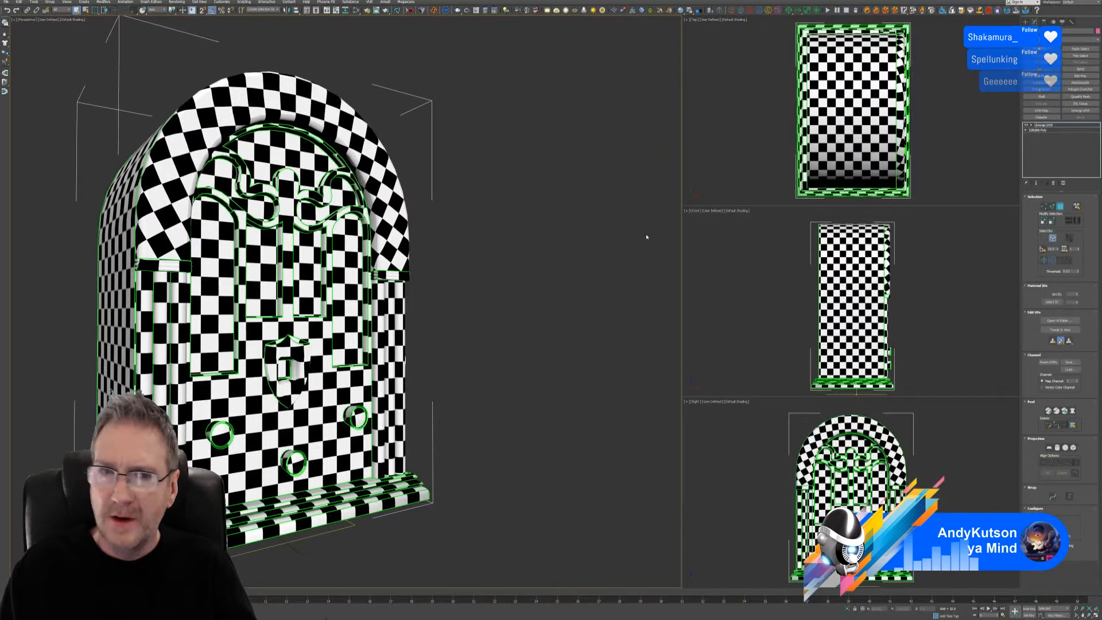
alt+middle_drag(646, 236, 499, 268)
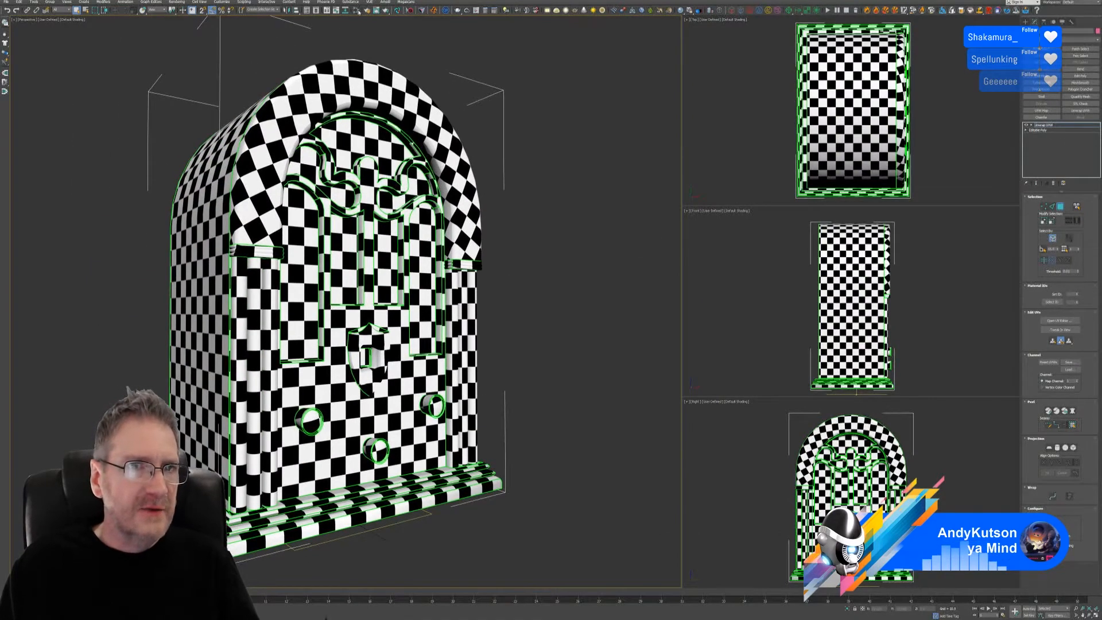
- Disconnect the Checker map from the material's Diffuse Color and close the material editor
click(357, 10)
drag(533, 199, 766, 209)
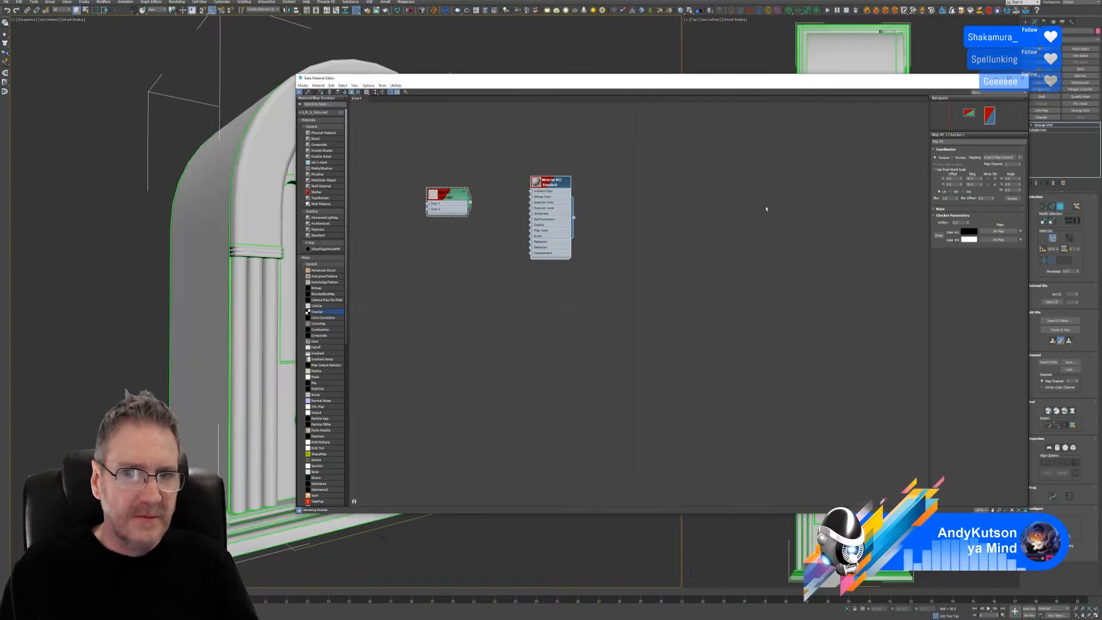
click(1023, 78)
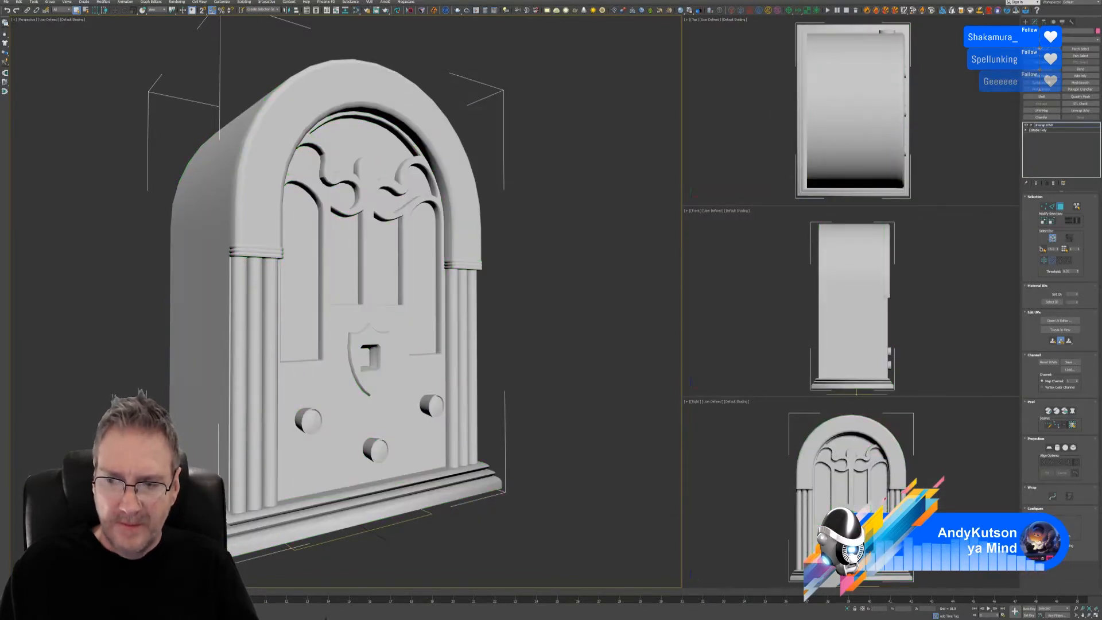
middle_drag(548, 314, 572, 322)
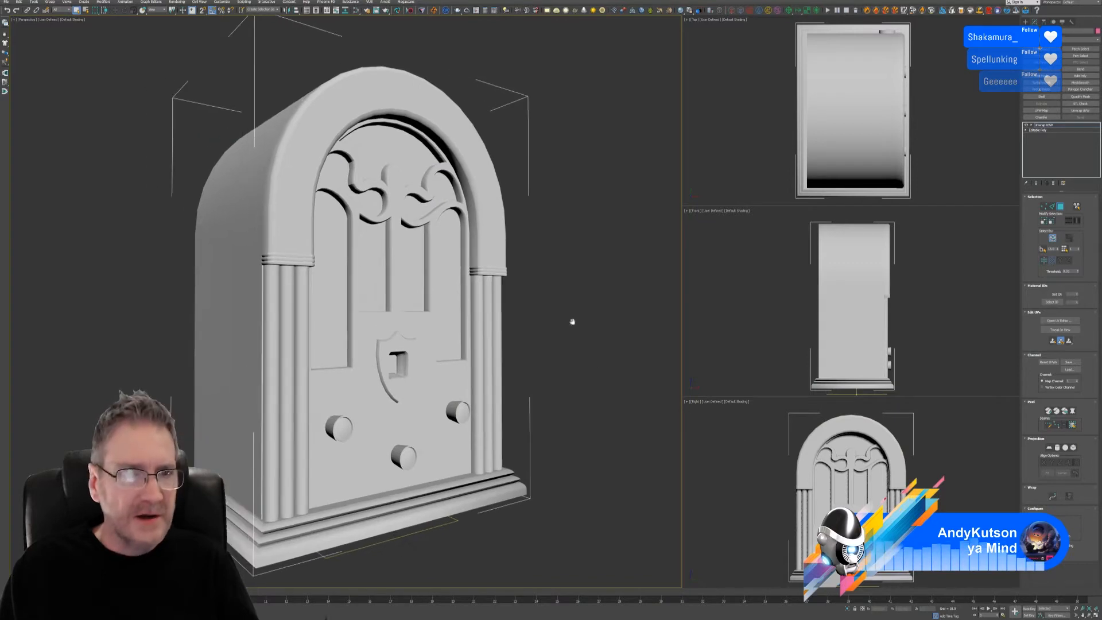
- Save the scene as a new file, adding the suffix "_Attached" to the current file name
click(11, 4)
click(26, 55)
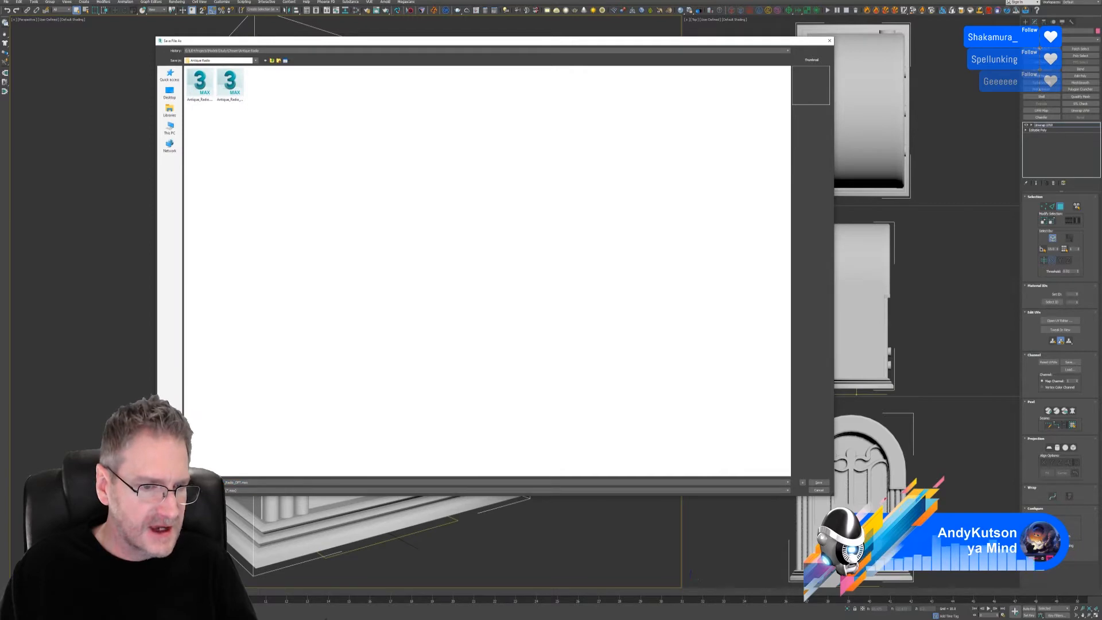
text(_Atlas)
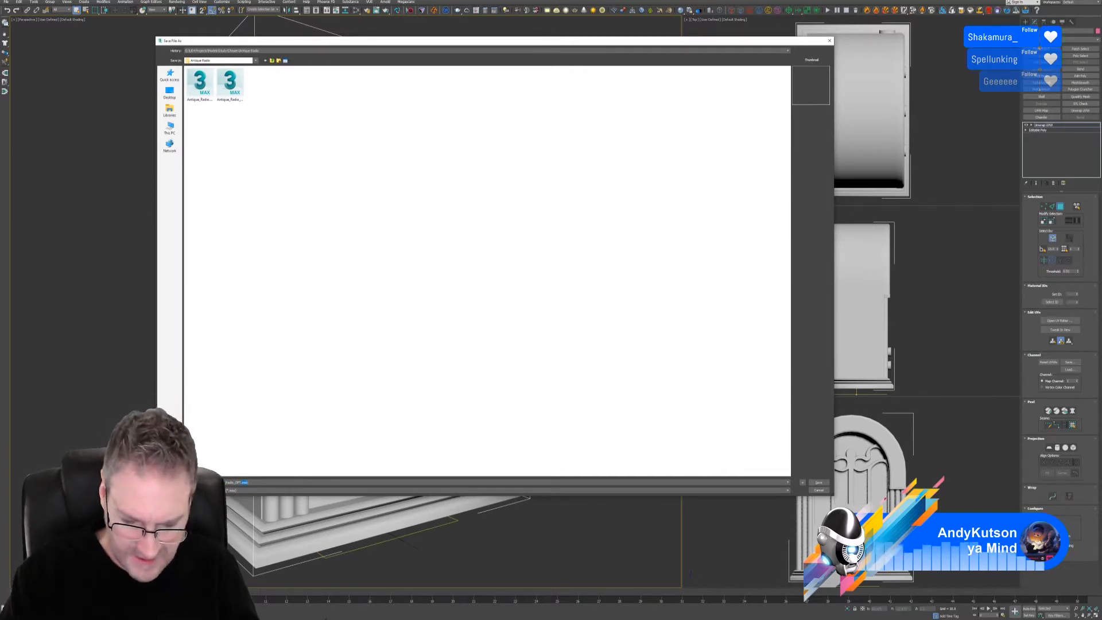
key(BackSpace)
key(BackSpace)
key(BackSpace)
text(tached)
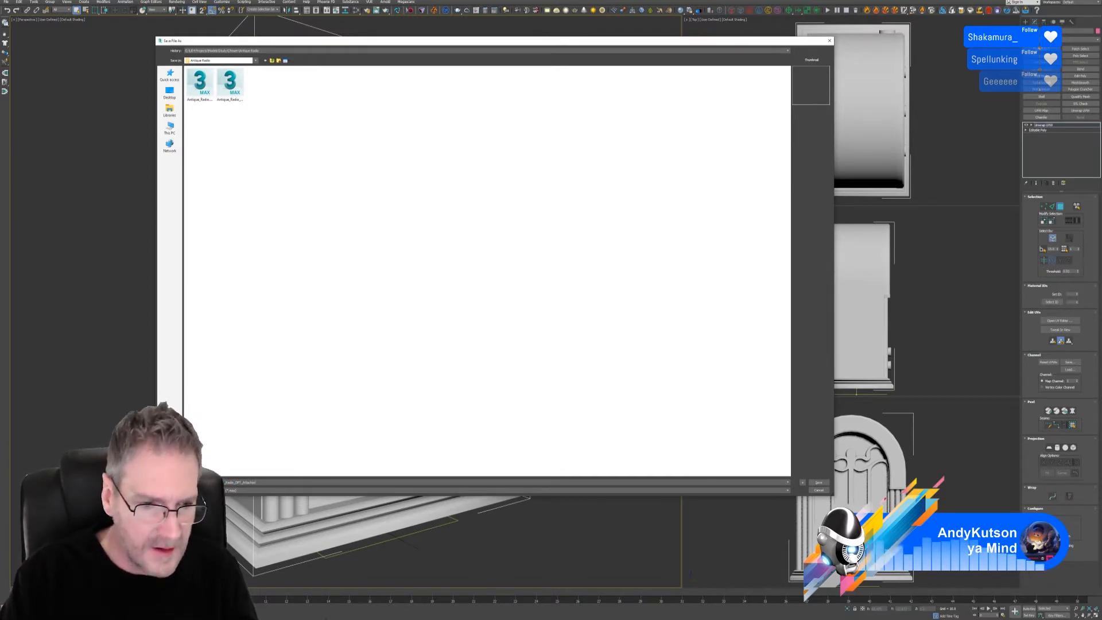
key(Return)
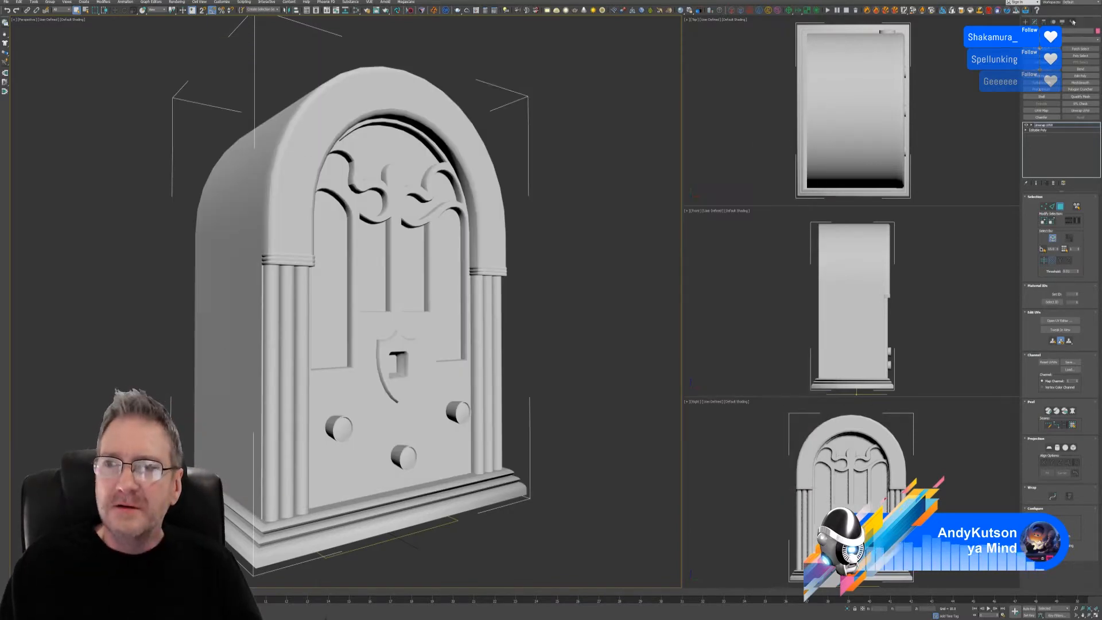
- Apply Reset XForm to the radio mesh and collapse its entire modifier stack into an editable poly
click(1071, 21)
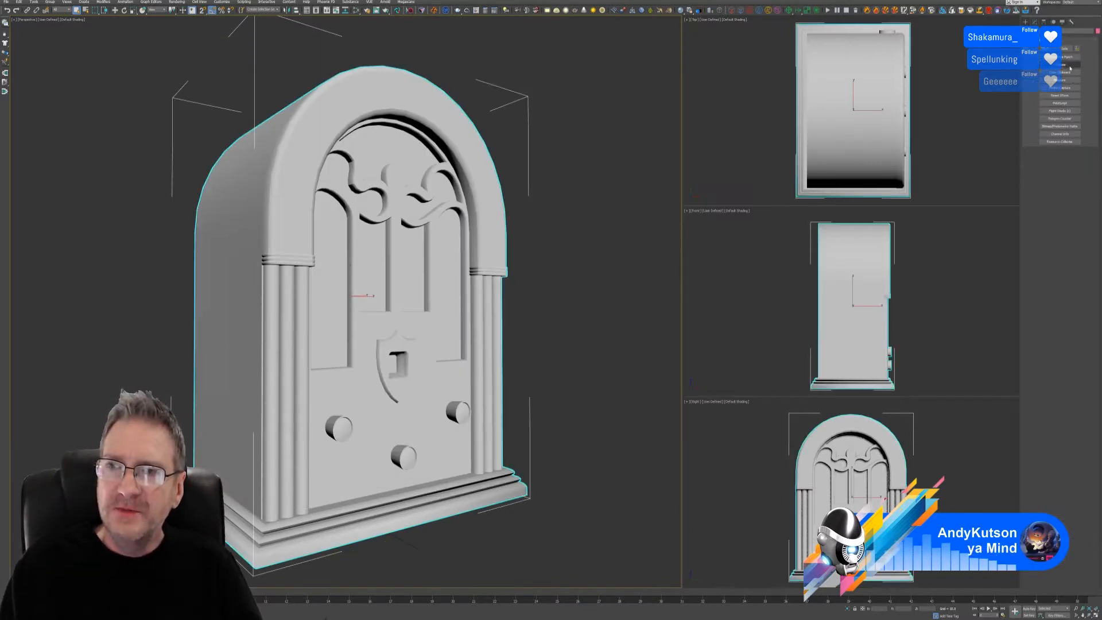
click(1069, 95)
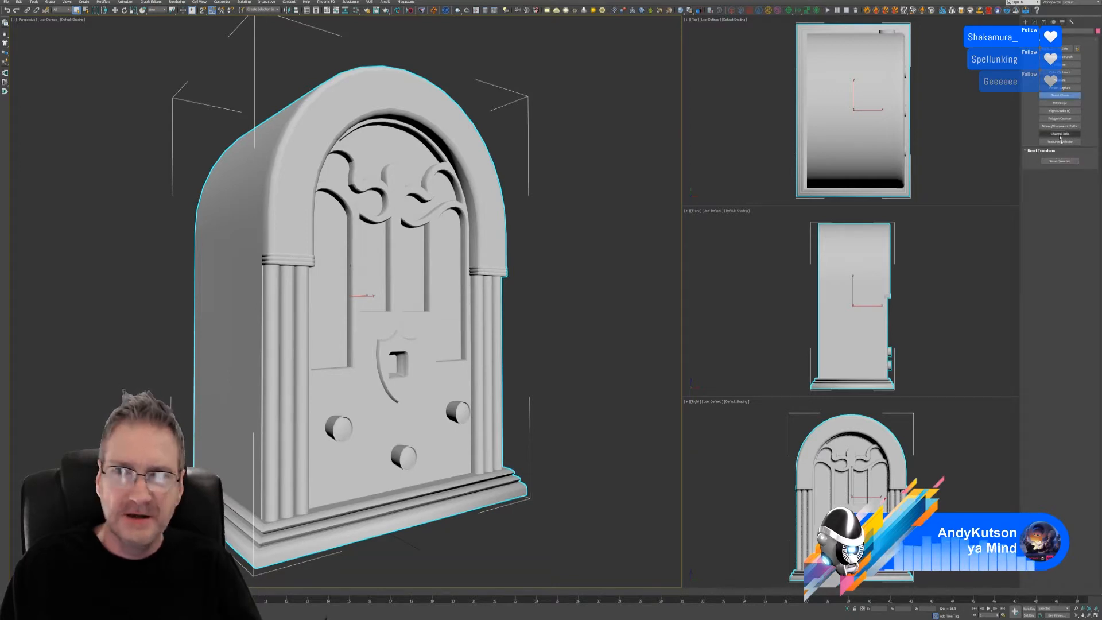
click(1034, 22)
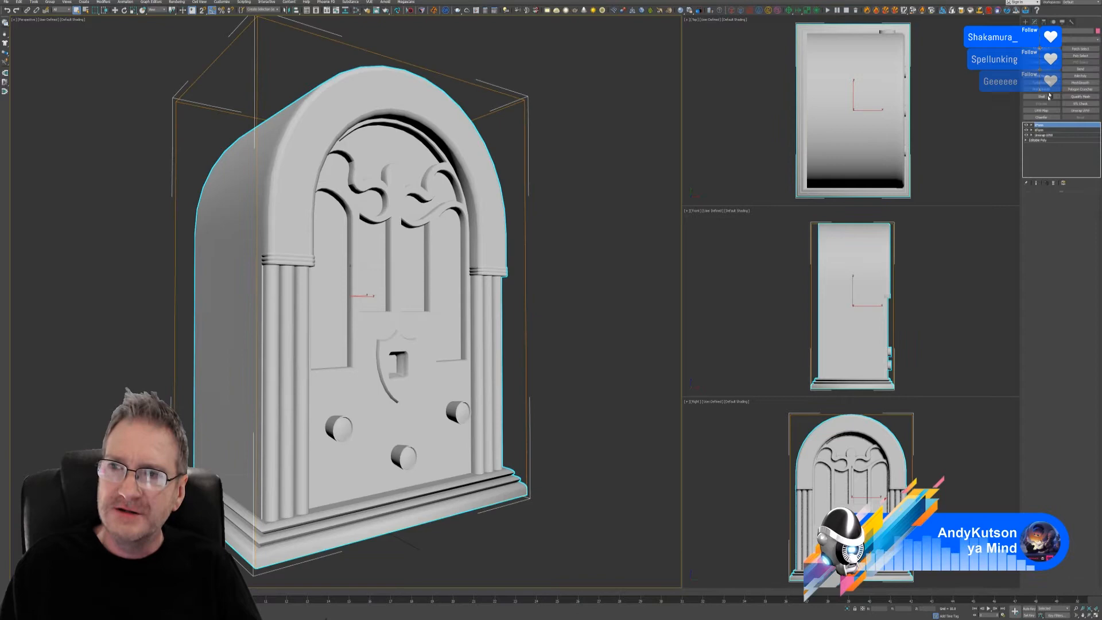
right_click(1039, 131)
click(1041, 185)
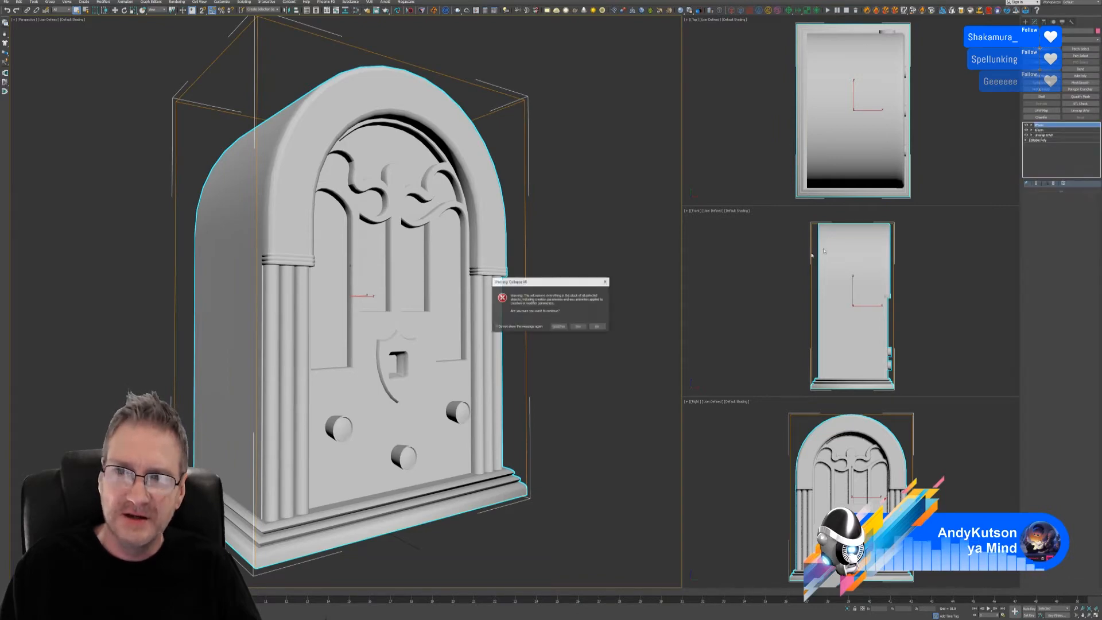
click(578, 327)
middle_drag(578, 273, 572, 268)
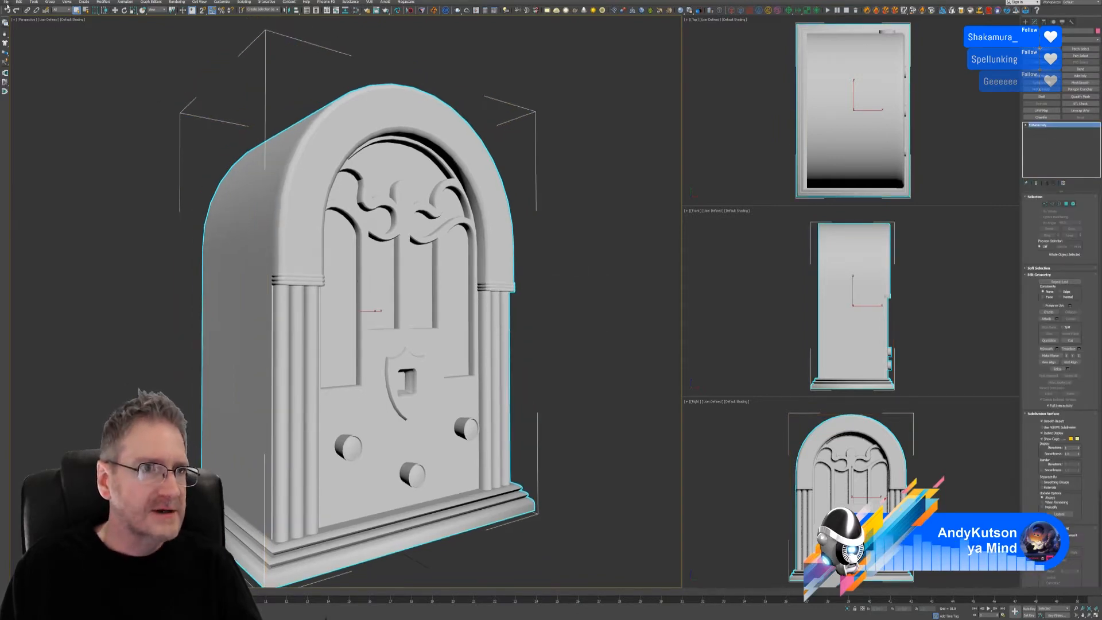
- Save the scene and start an export of only the selected radio mesh
click(7, 3)
click(9, 47)
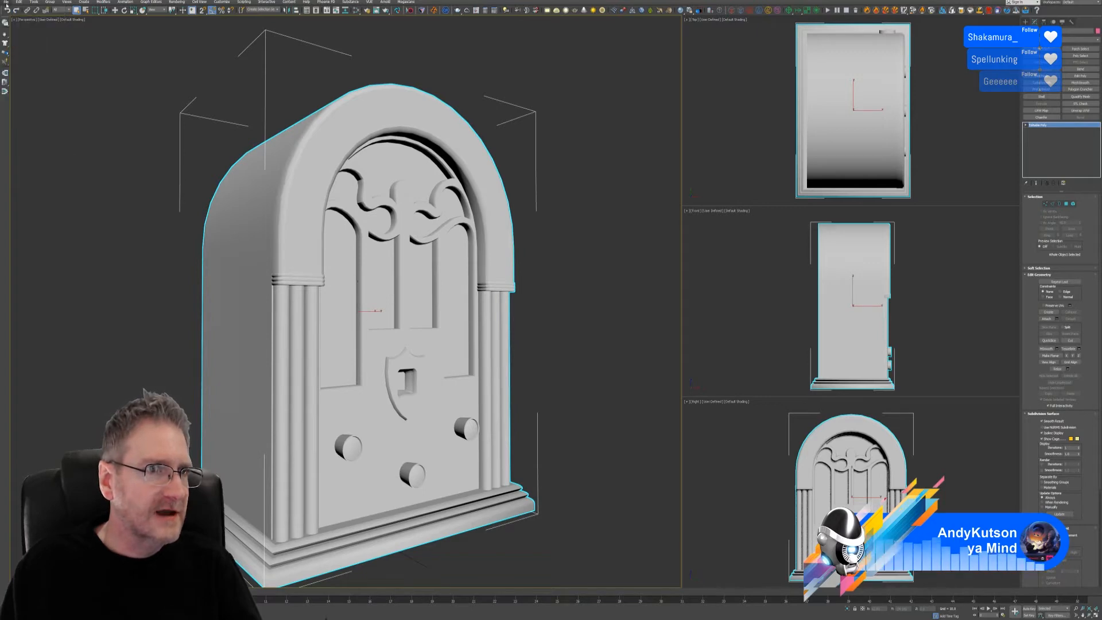
click(7, 4)
mouse_move(43, 88)
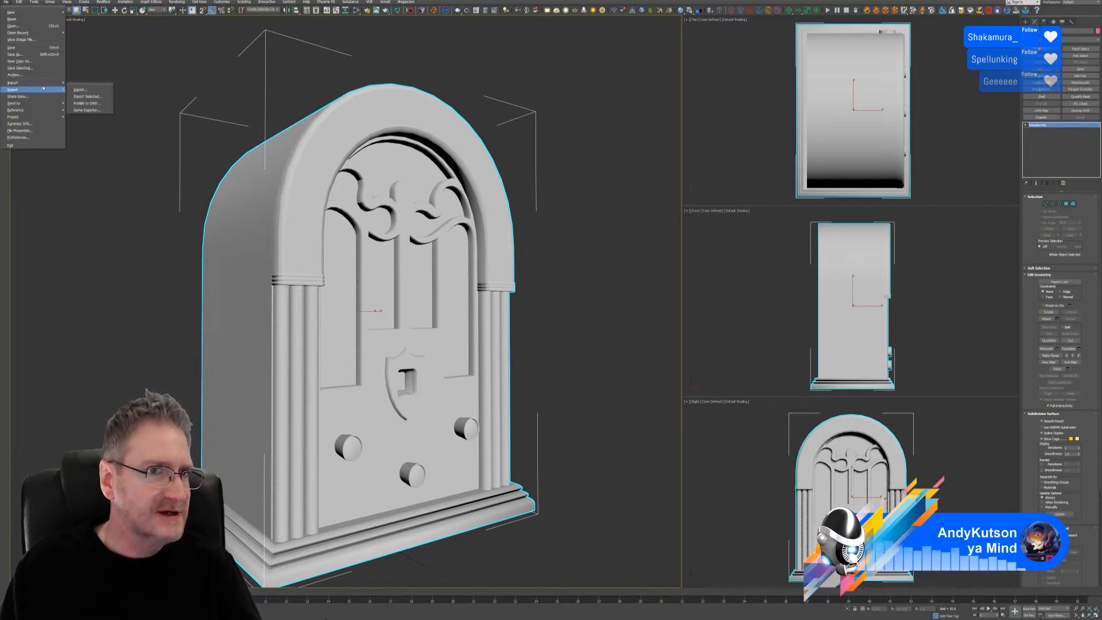
click(86, 96)
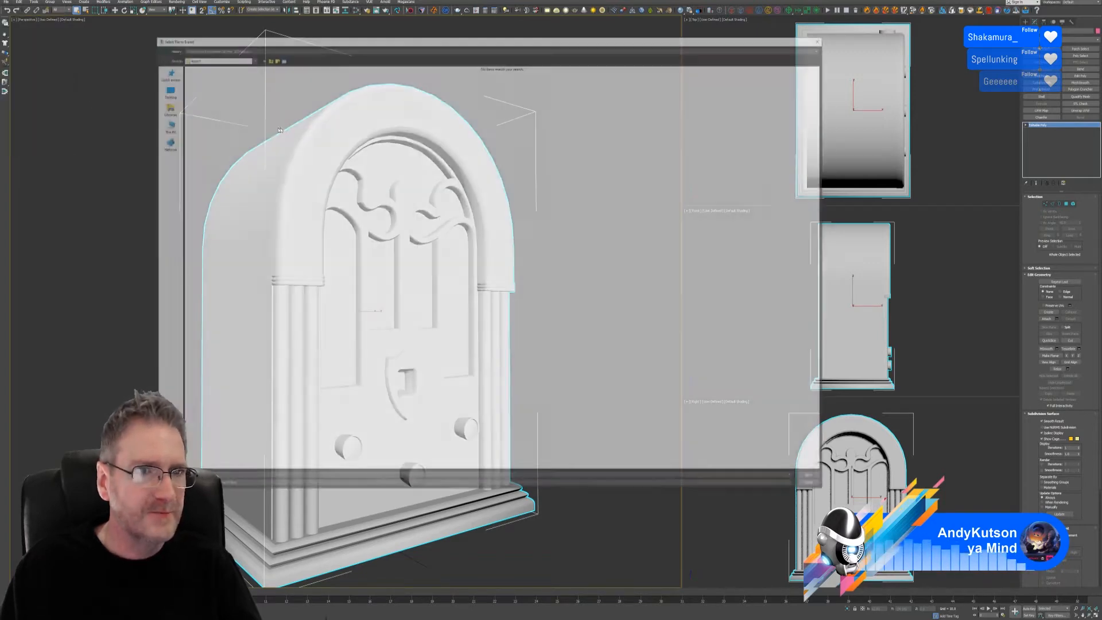
- Export the radio mesh as FBX into the Antique Radio folder within the Study models, accepting the current export preset
click(238, 51)
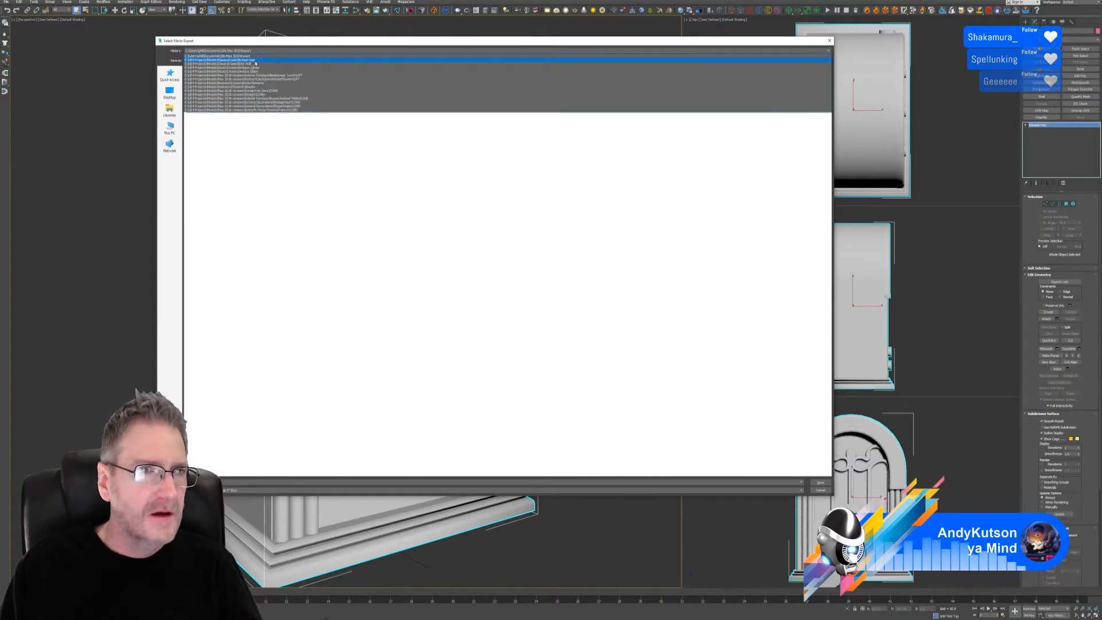
click(261, 61)
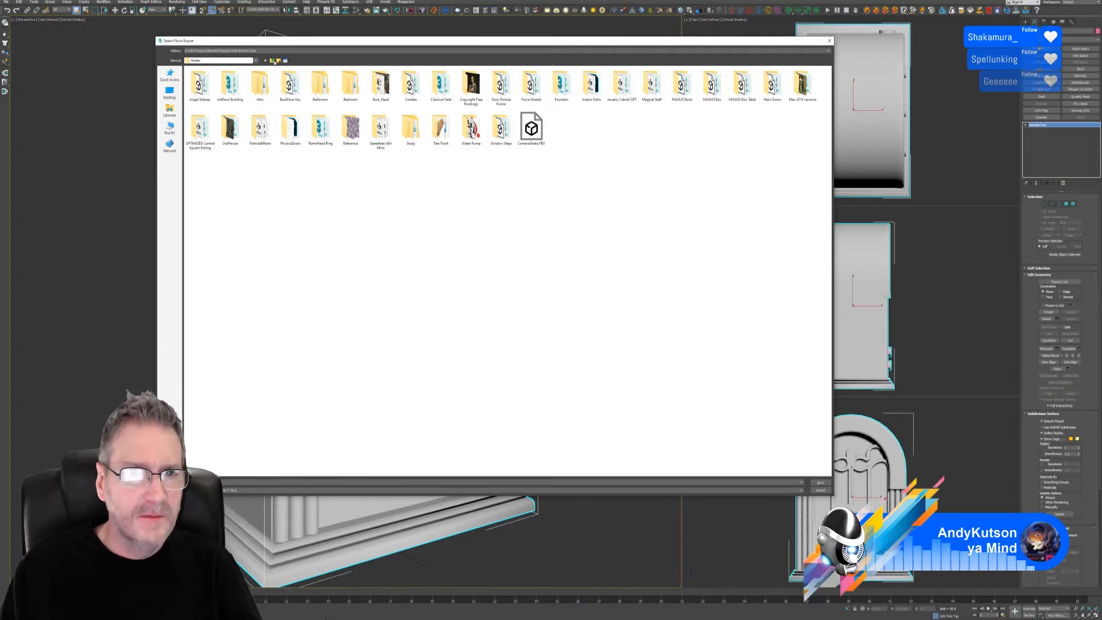
click(408, 128)
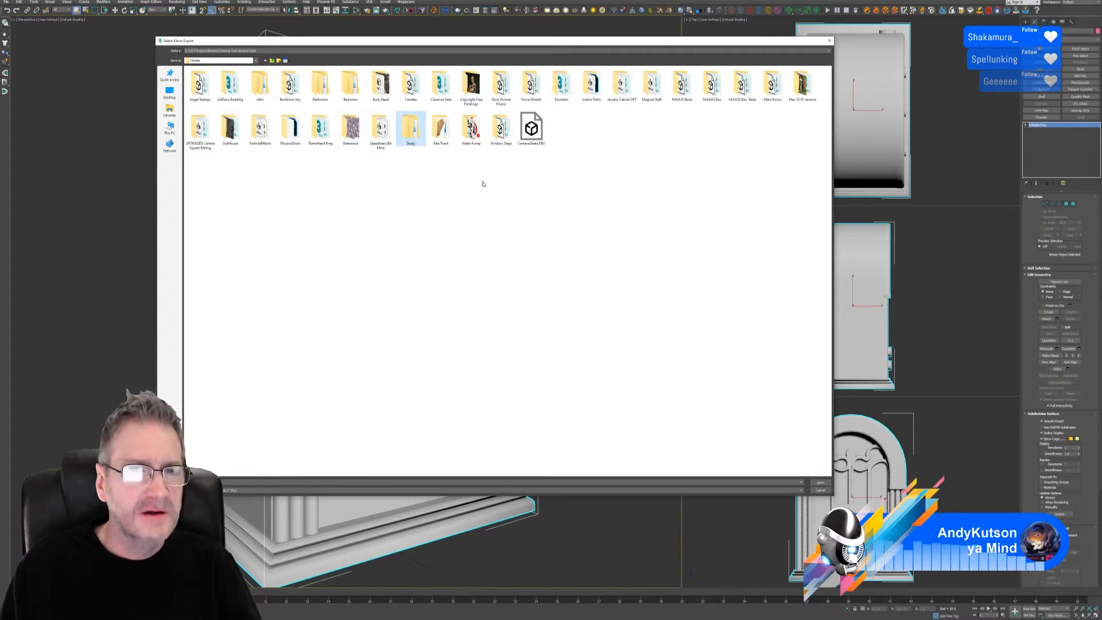
key(Return)
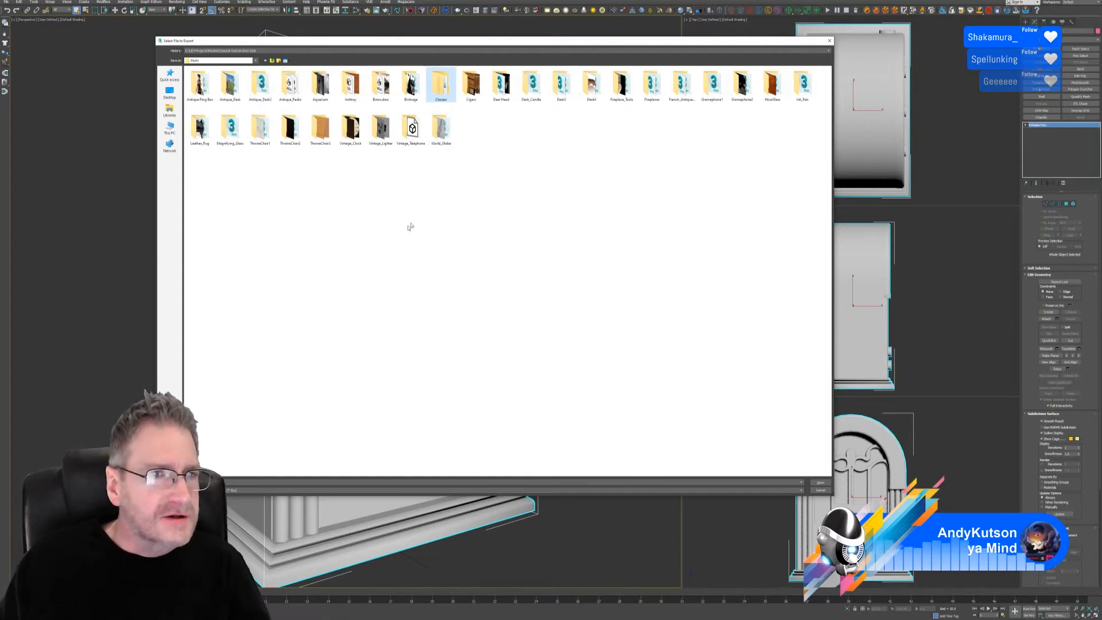
key(Return)
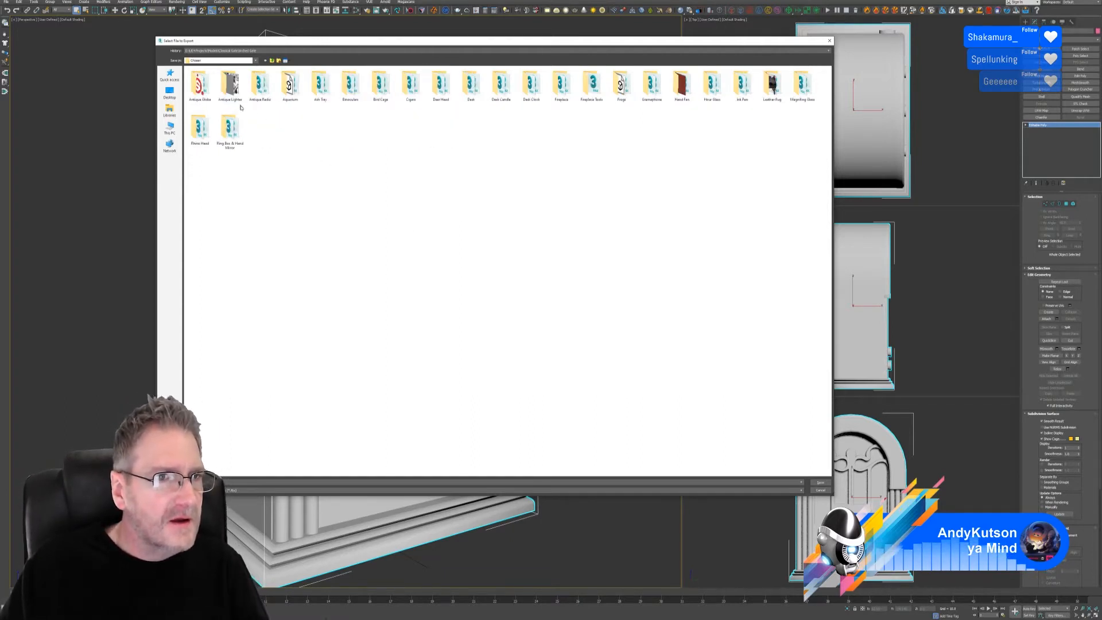
click(255, 86)
key(Return)
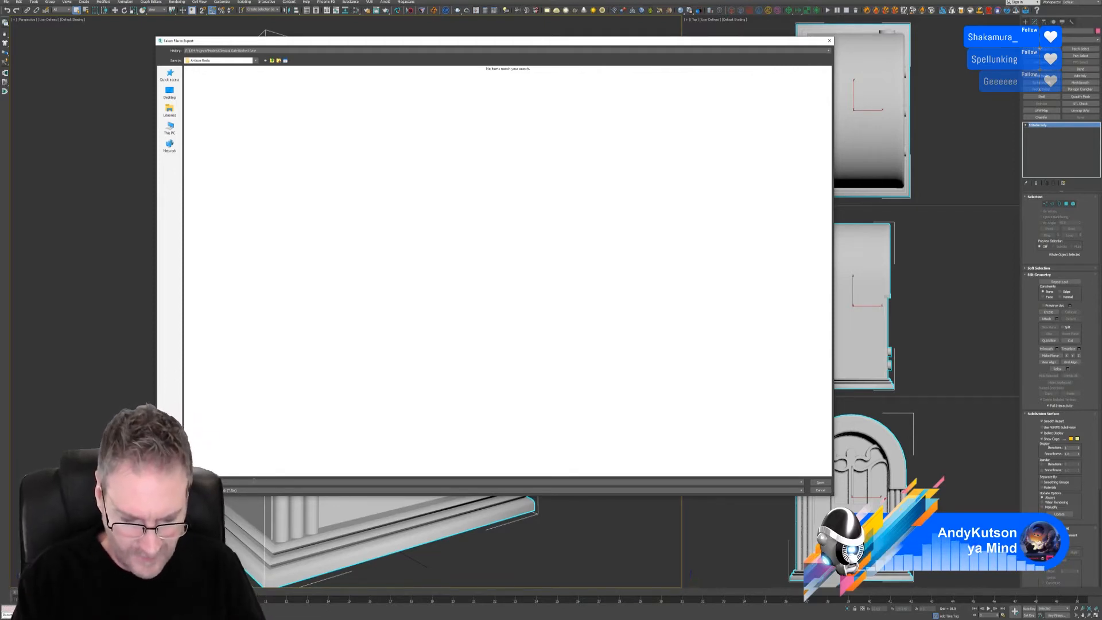
key(Return)
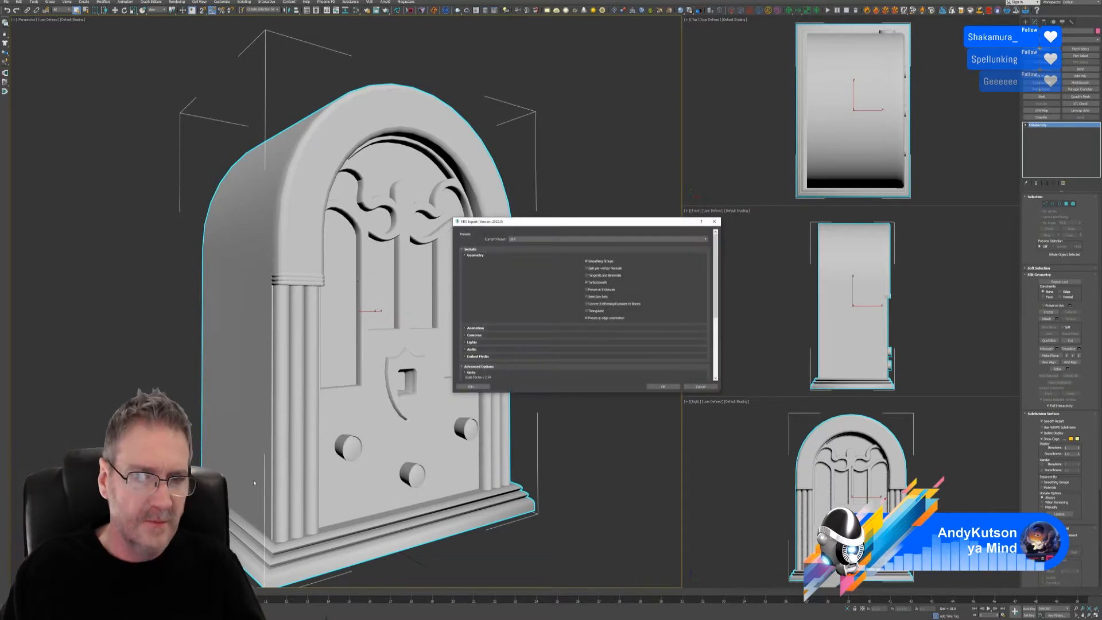
click(668, 388)
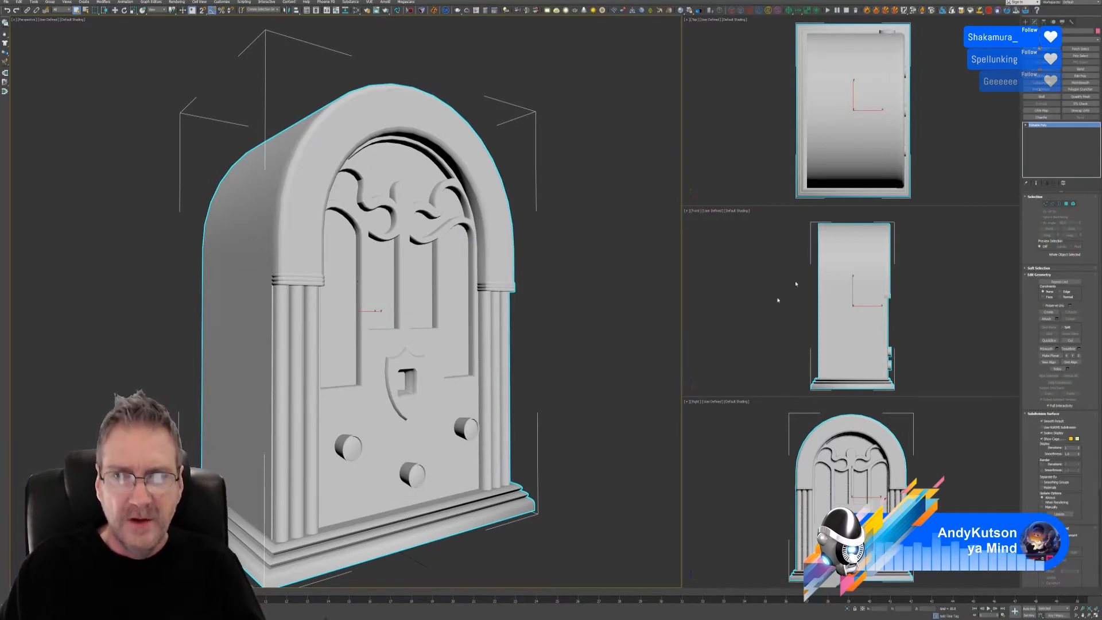
- Switch to Substance Painter and start a new project
click(1067, 3)
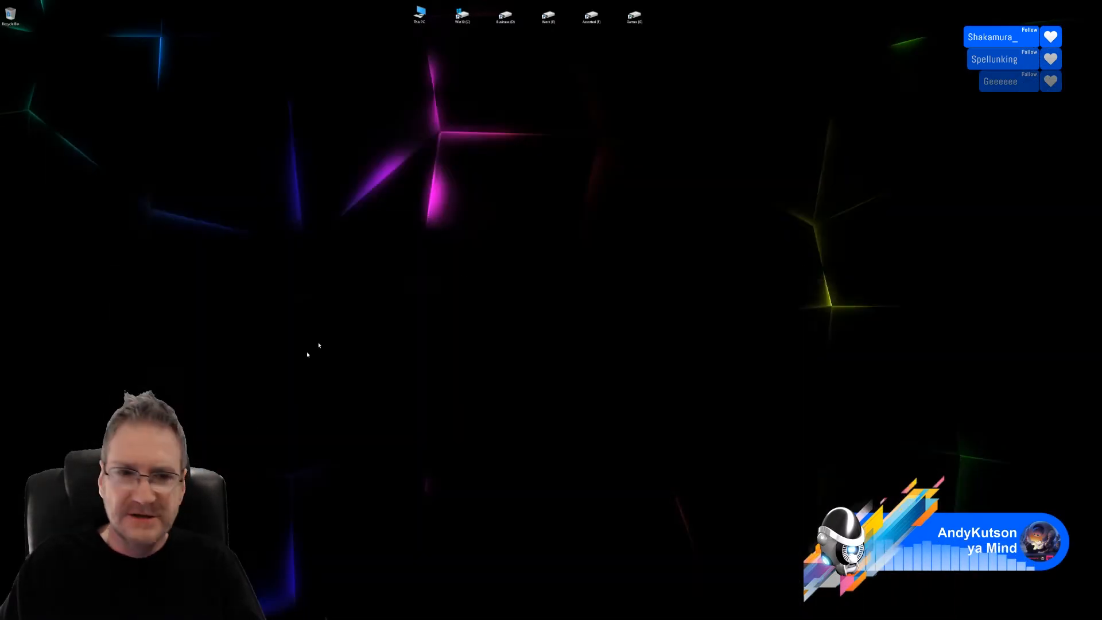
key(alt+Tab)
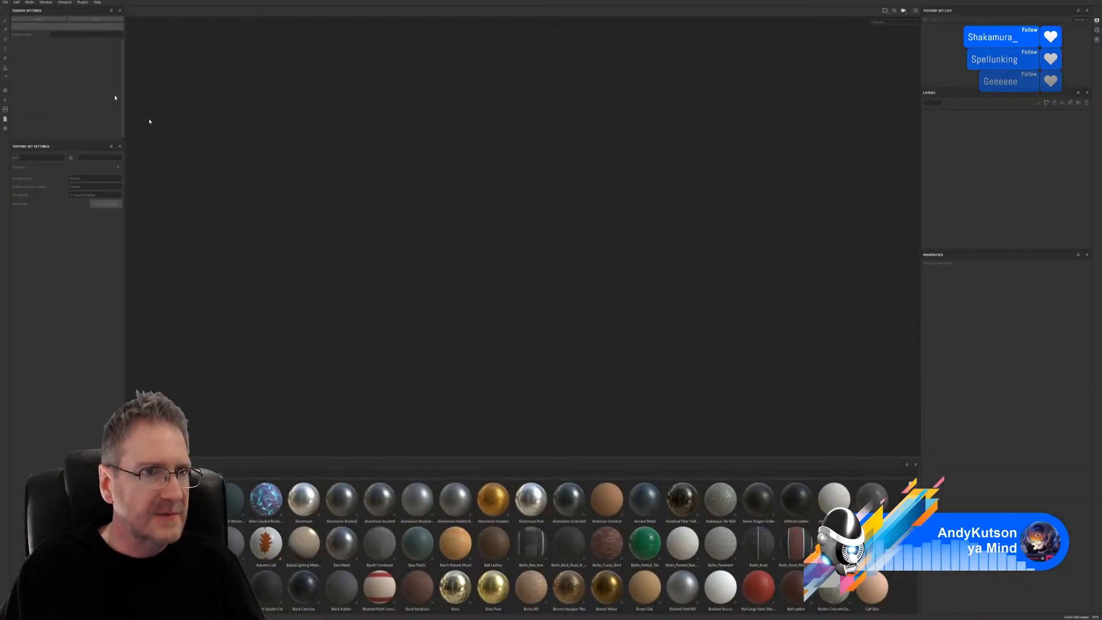
click(7, 2)
click(23, 11)
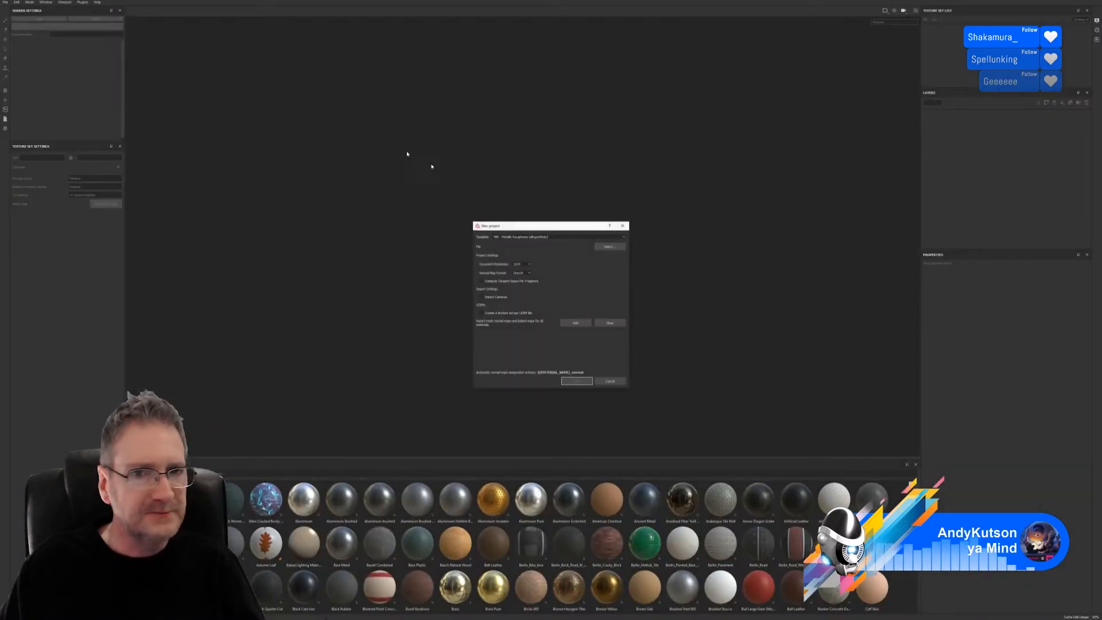
- Choose the exported radio FBX from the Study models' Antique Radio folder as the new project's mesh
click(609, 247)
drag(606, 219, 490, 161)
click(476, 162)
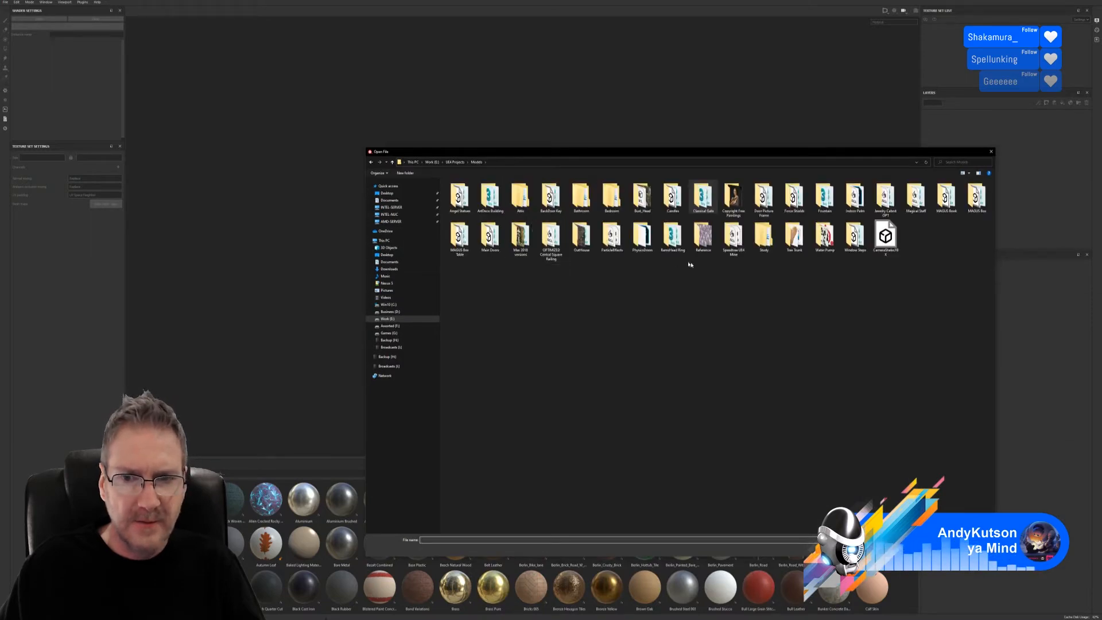
double_click(762, 238)
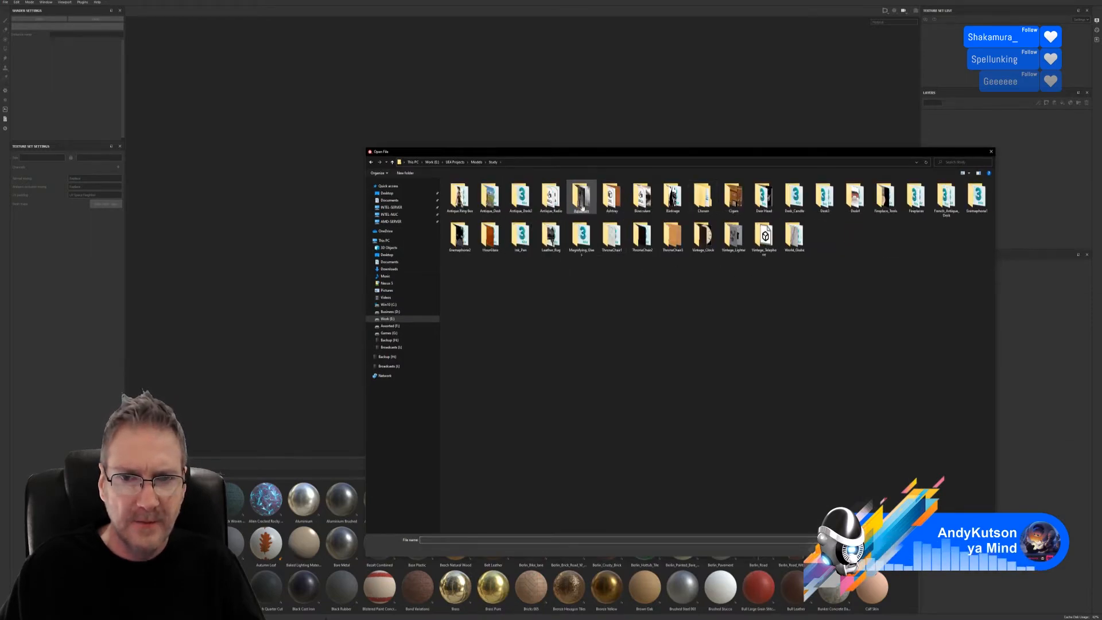
double_click(710, 202)
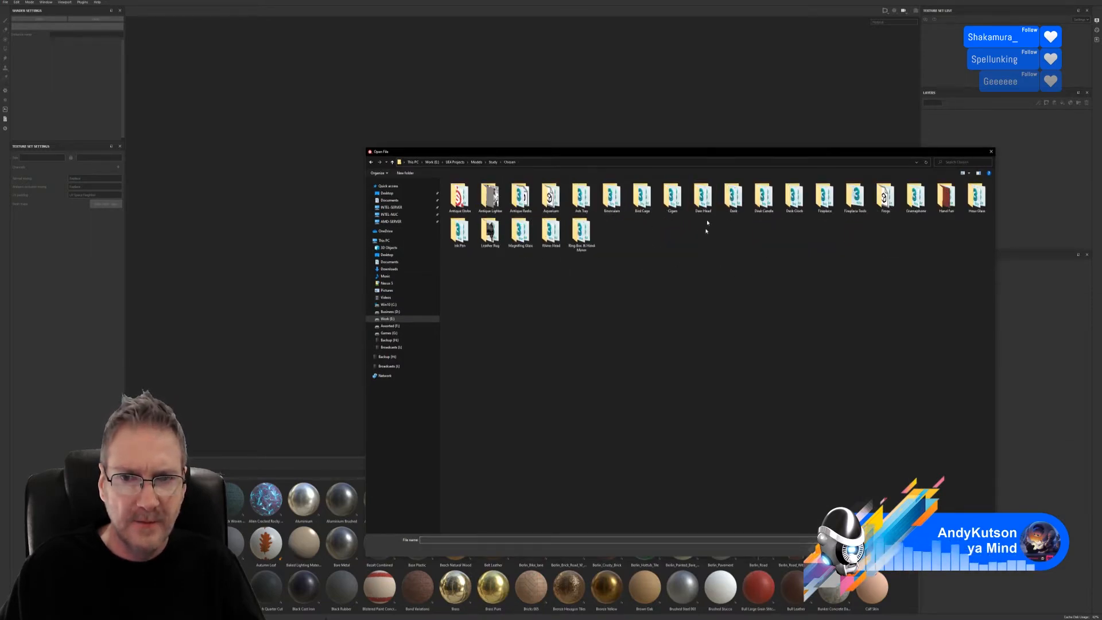
double_click(520, 195)
double_click(459, 195)
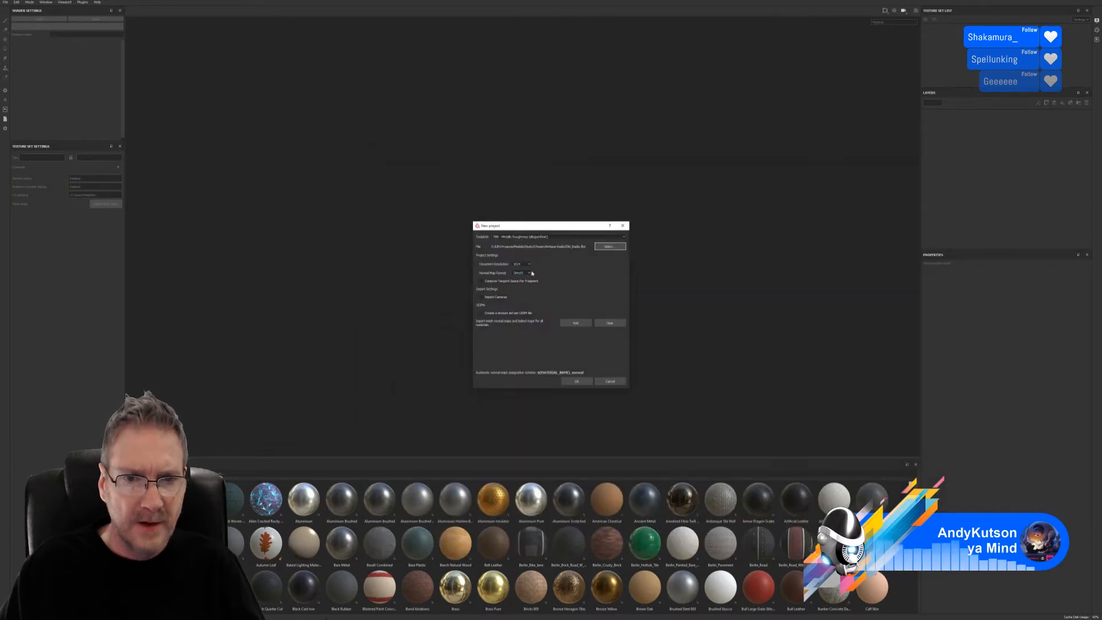
- Change the new project's document resolution and create the project with the PBR Metallic Roughness template
click(525, 264)
click(518, 284)
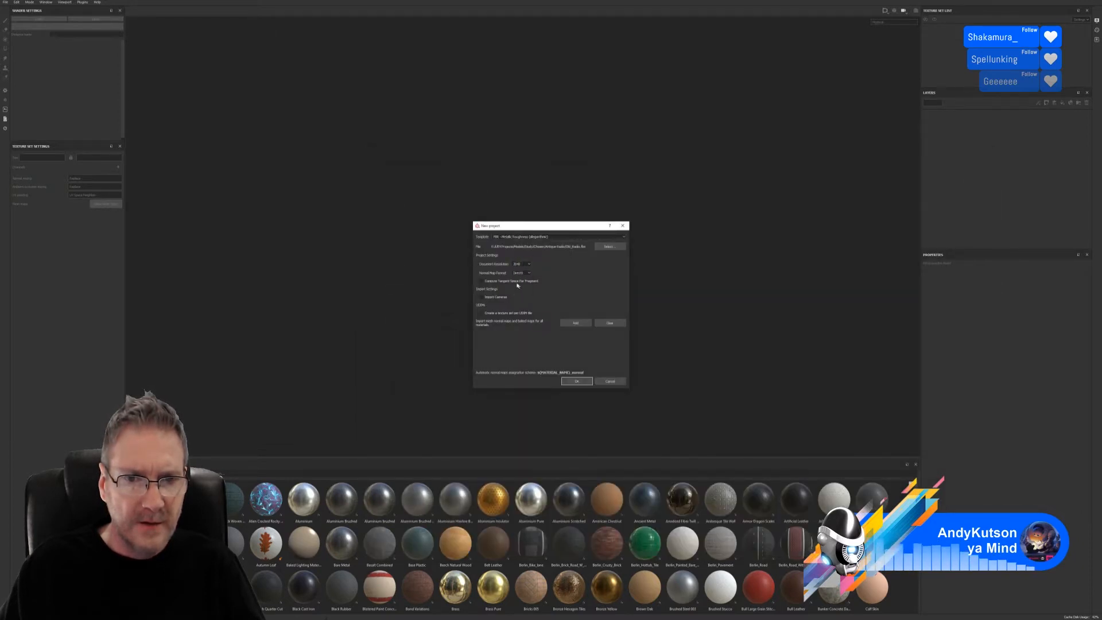
click(574, 381)
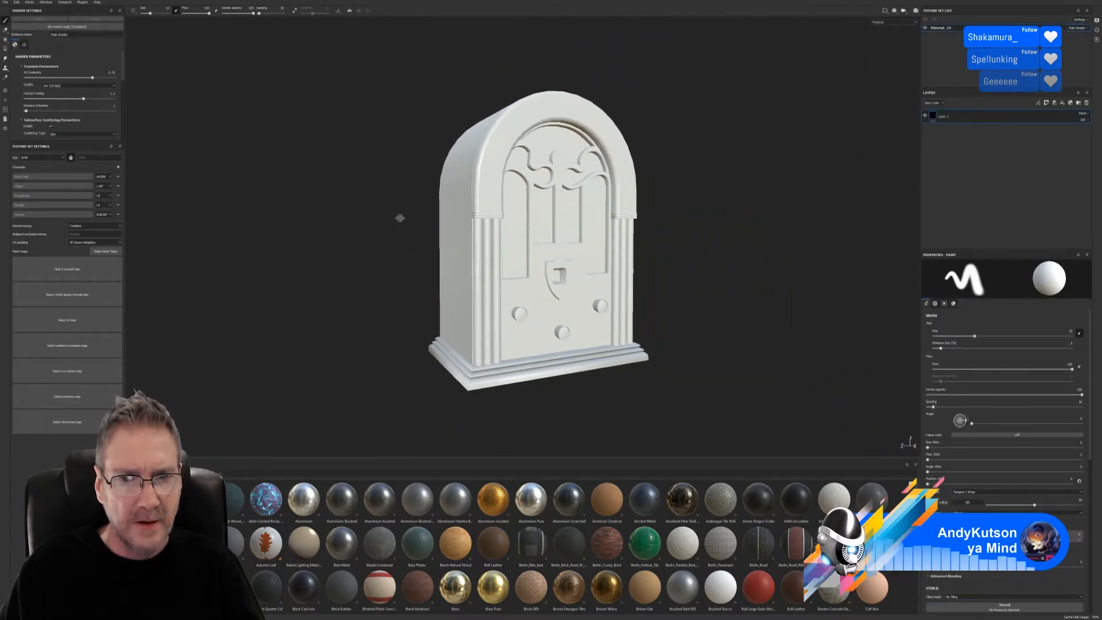
- Bake all mesh maps at an output size of 4096, using the low poly mesh as the high poly mesh
click(106, 251)
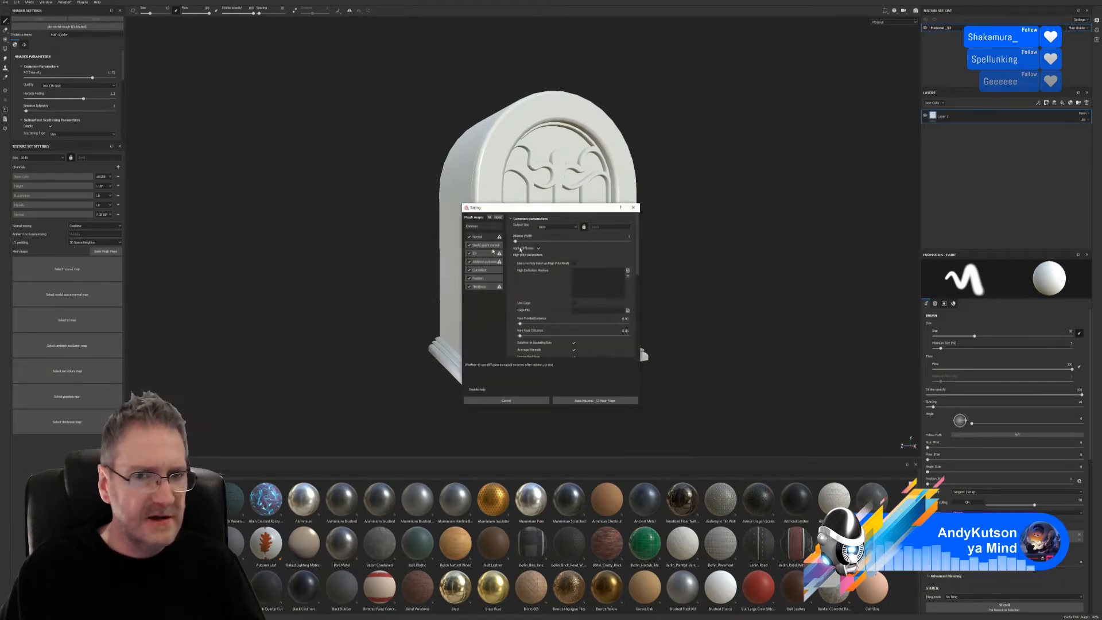
click(565, 228)
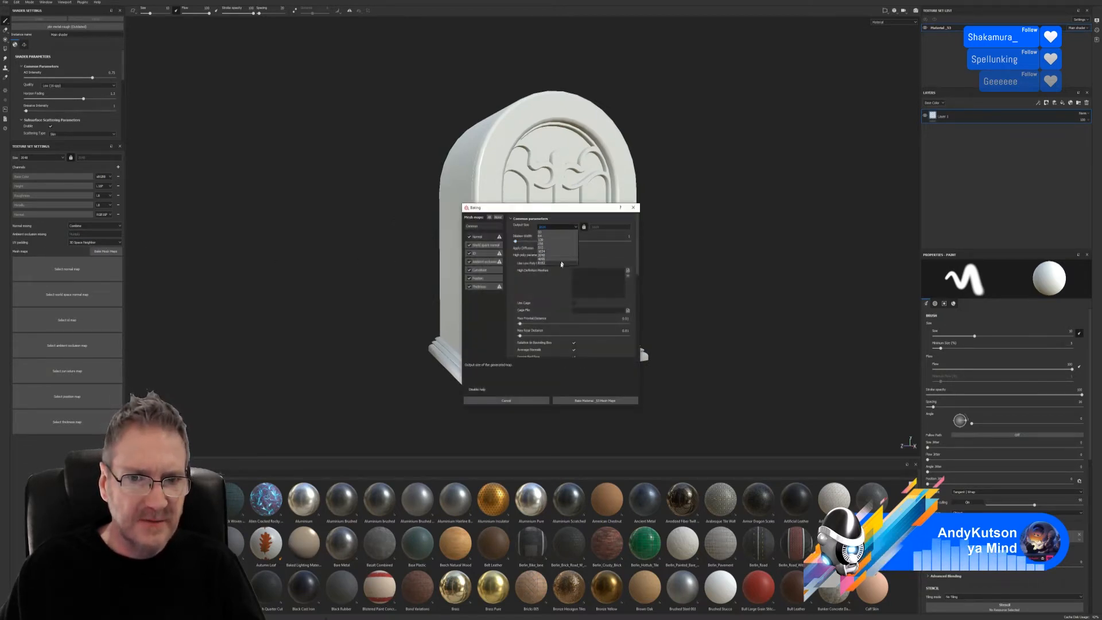
click(562, 259)
click(573, 263)
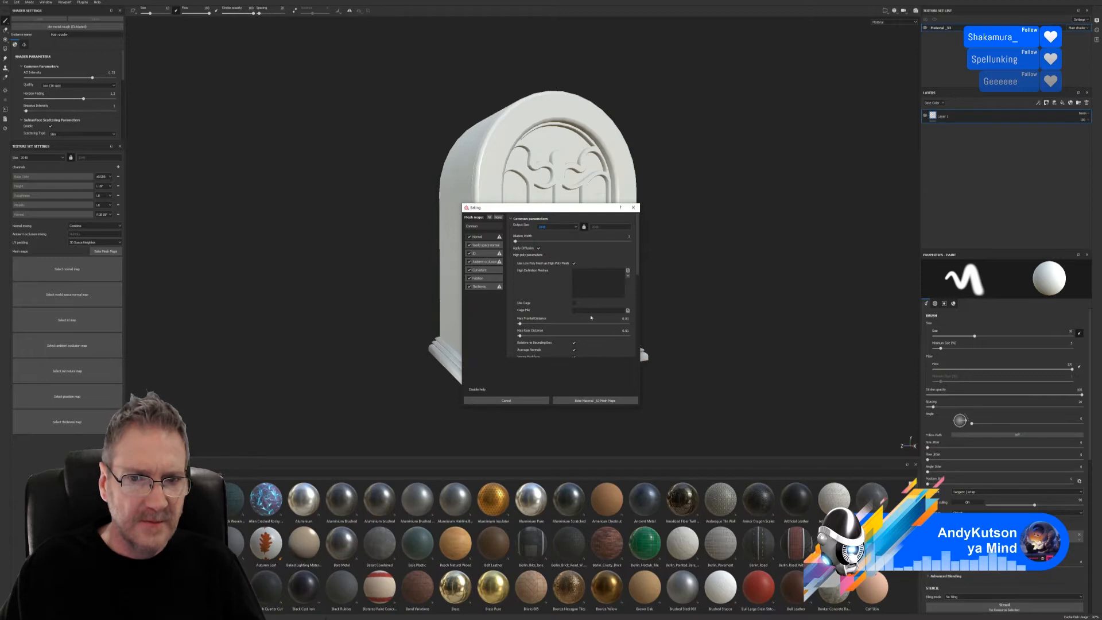
click(585, 401)
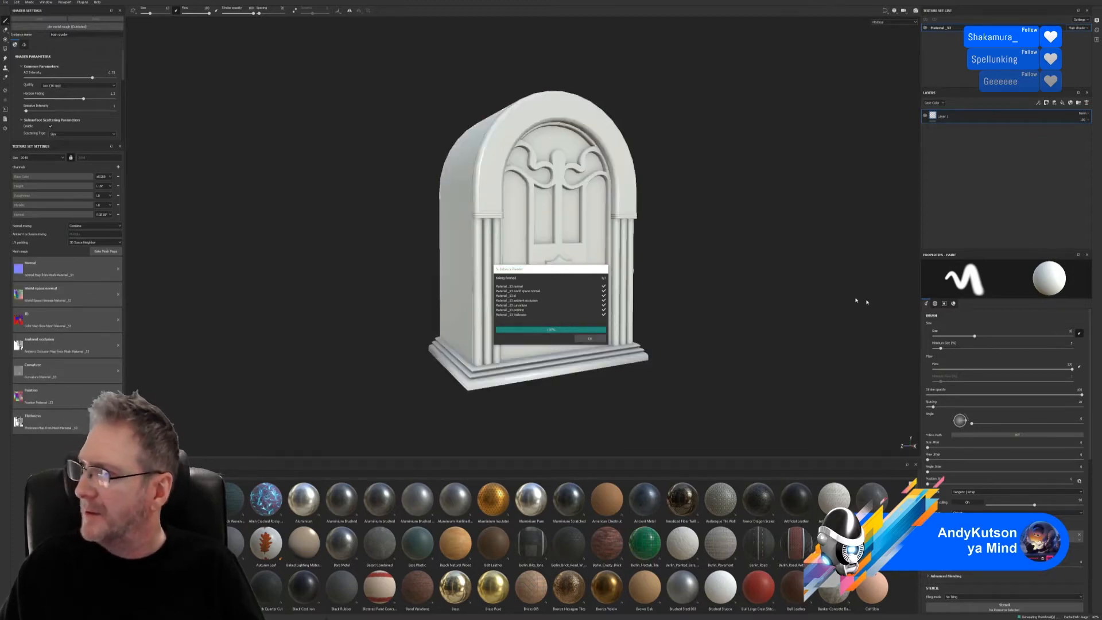
click(589, 338)
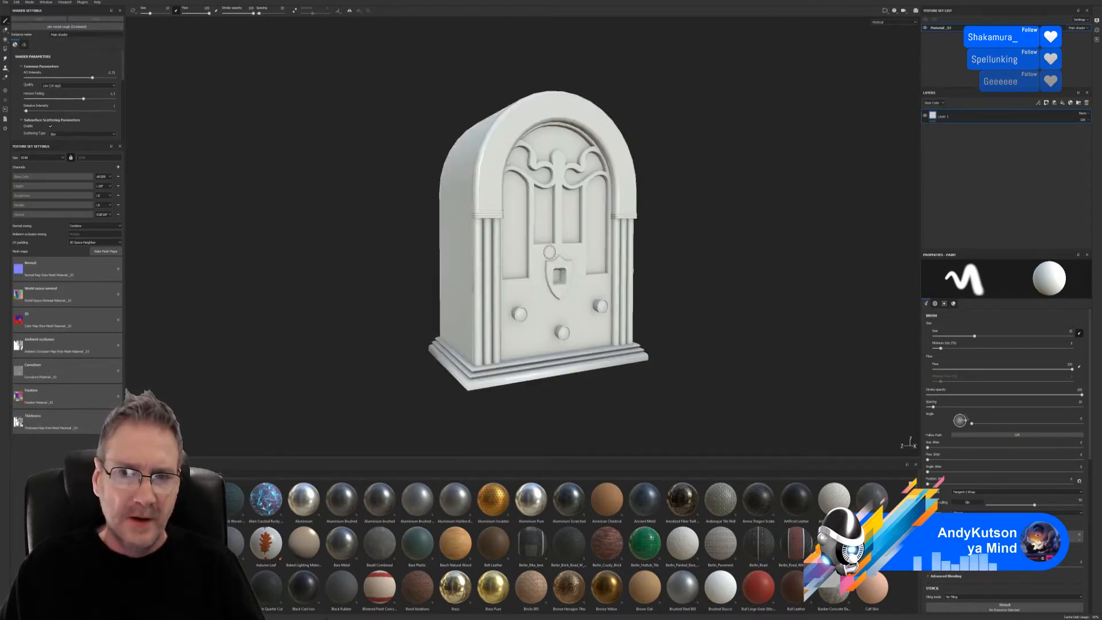
- Apply the chocolate-coloured wood smart material to the whole radio
alt+drag(549, 252, 529, 251)
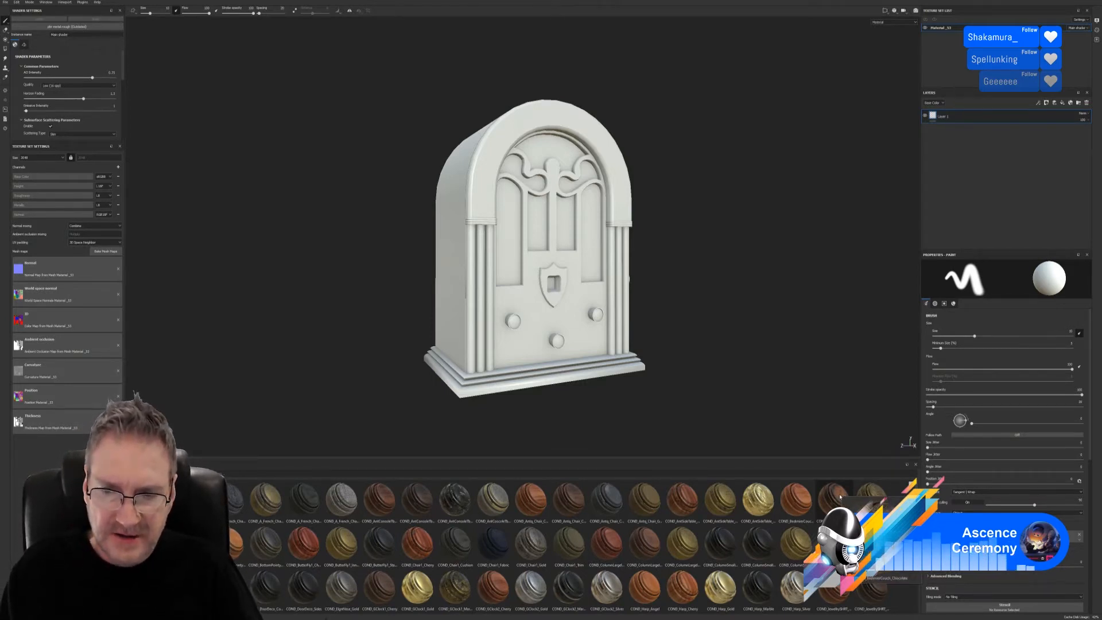
drag(838, 496, 518, 381)
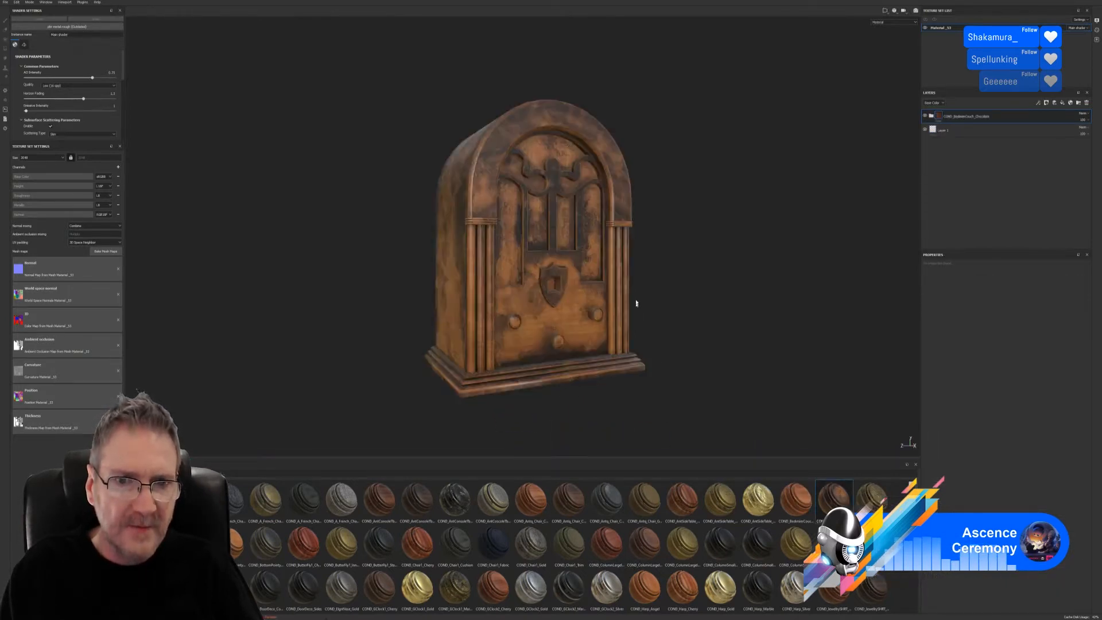
- Mask the Chocolate wood material folder with a color selection, picking the blue ID color of the radio's base
alt+drag(636, 303, 682, 302)
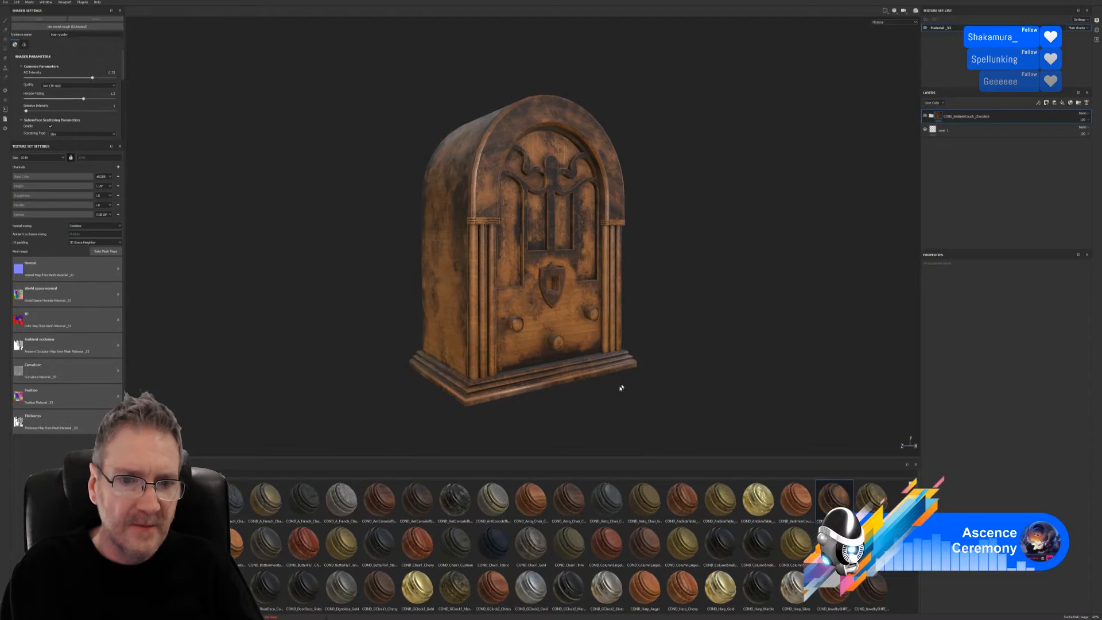
right_click(979, 115)
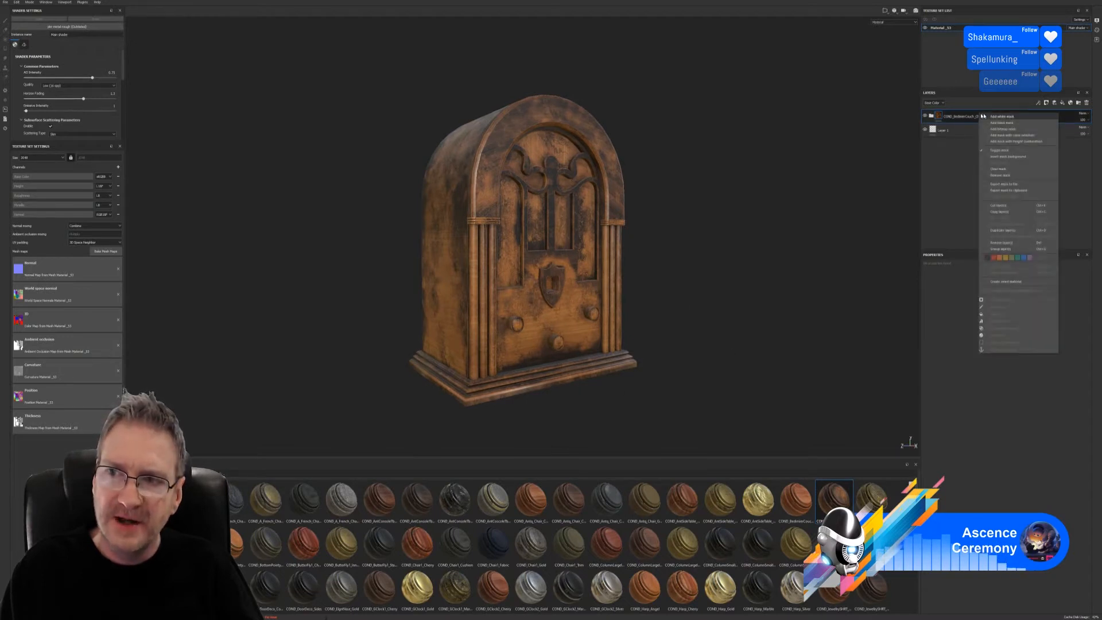
click(1032, 136)
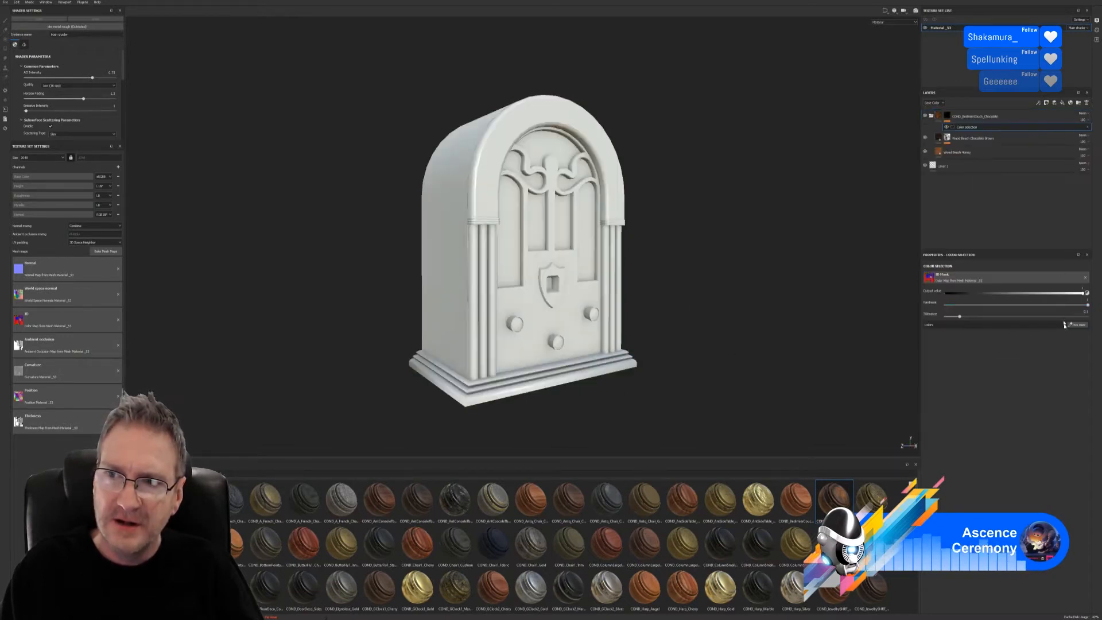
click(1076, 324)
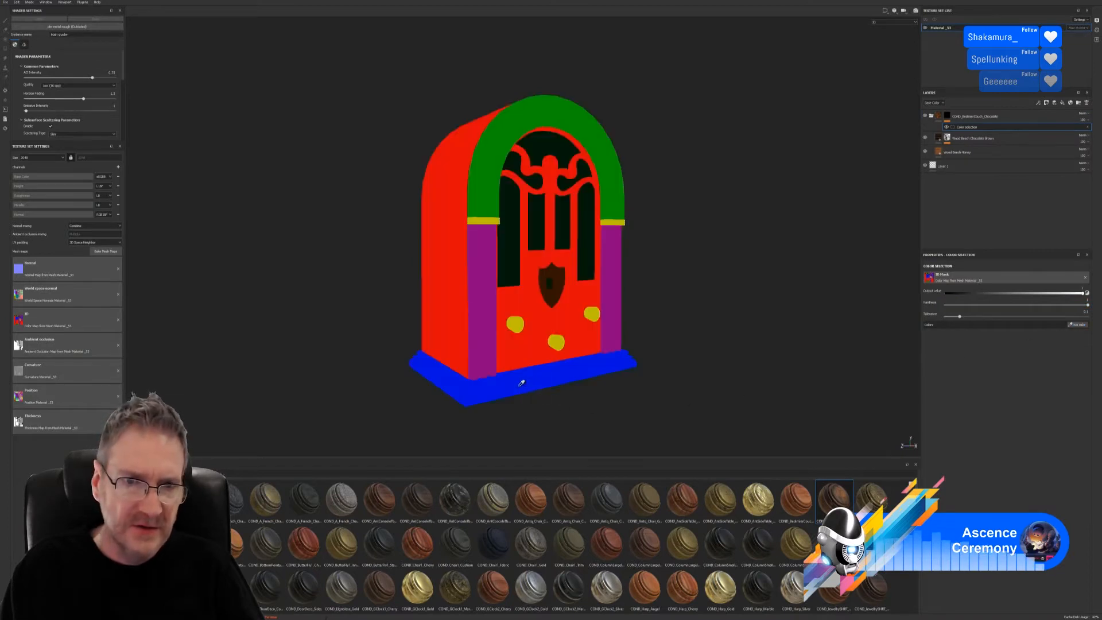
click(521, 382)
alt+drag(689, 373, 714, 361)
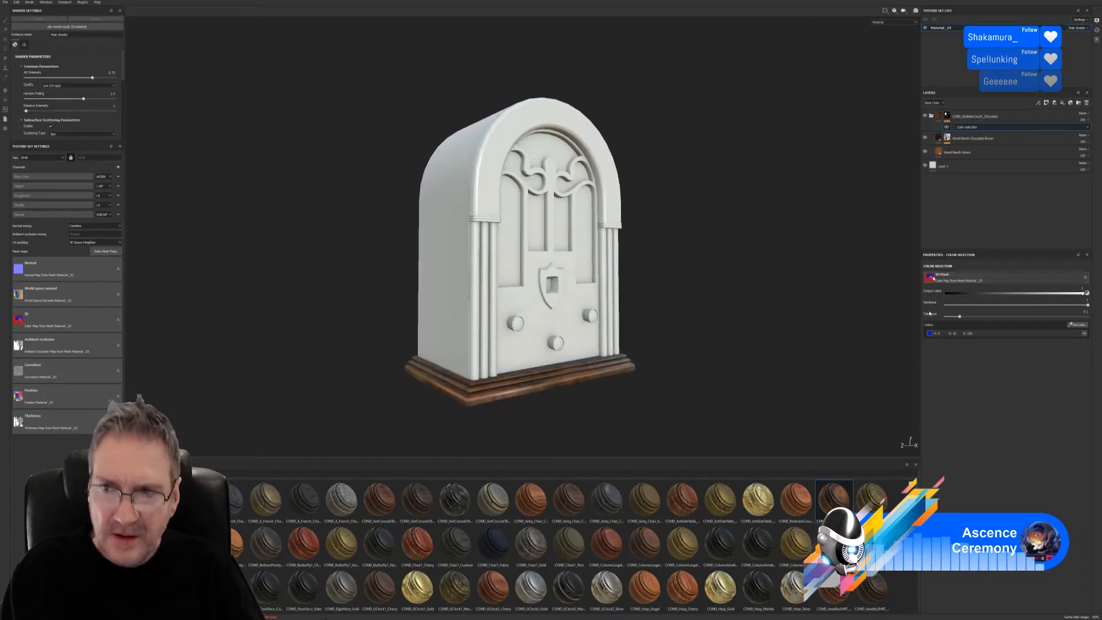
- Delete the empty paint layer Layer 1 and collapse the Chocolate wood material folder
click(957, 166)
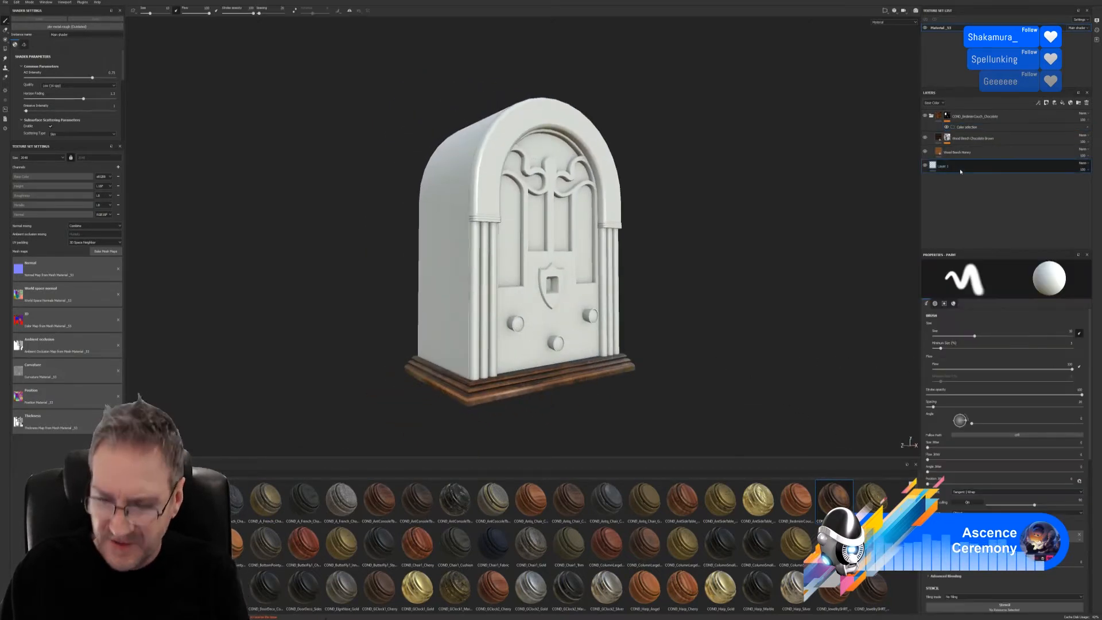
key(Delete)
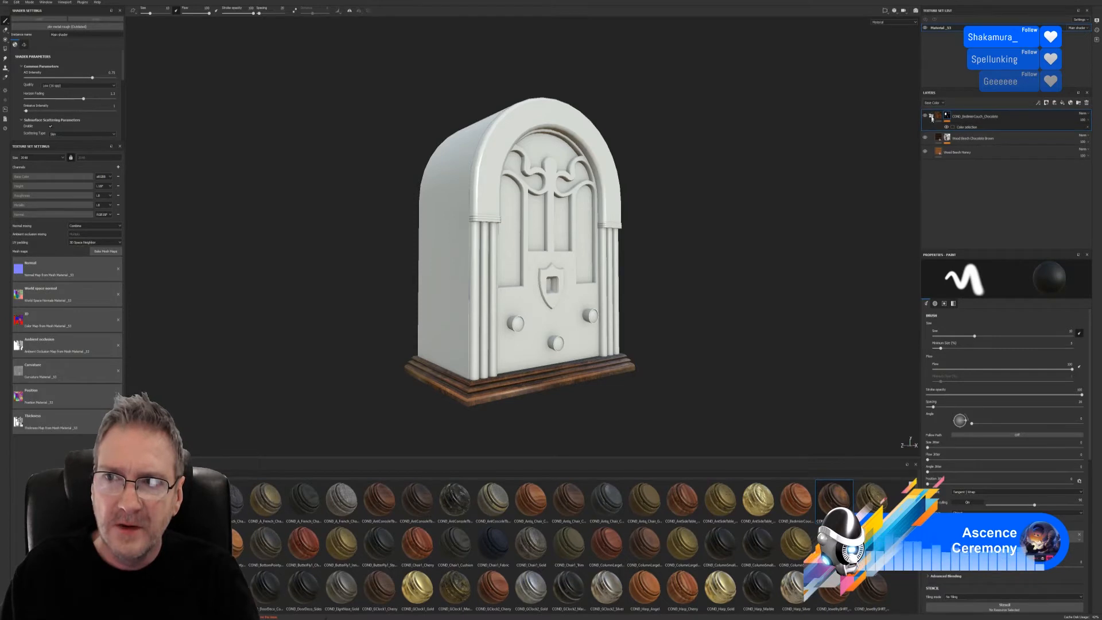
click(931, 116)
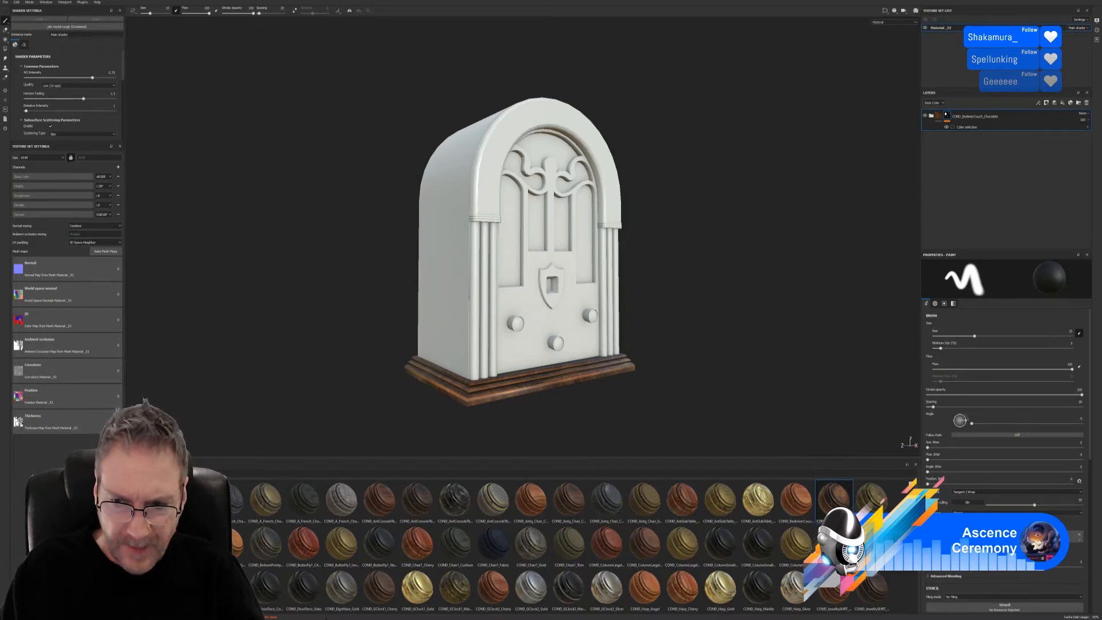
- Apply a dark Cherry wood smart material from the asset shelf to the radio model
scroll(568, 542, down, 1)
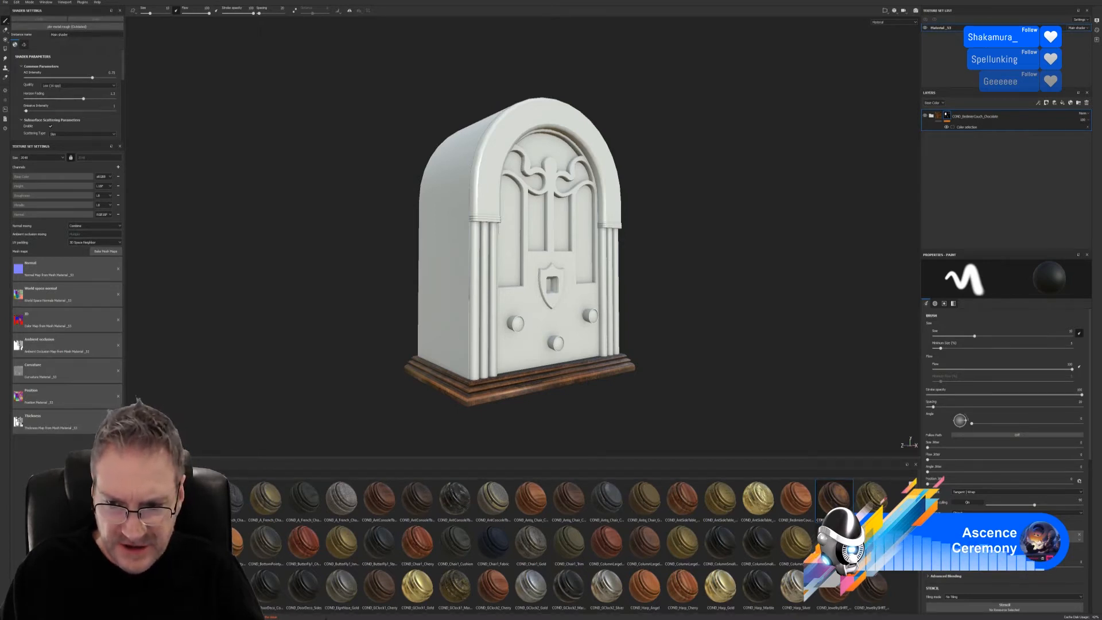
mouse_move(834, 498)
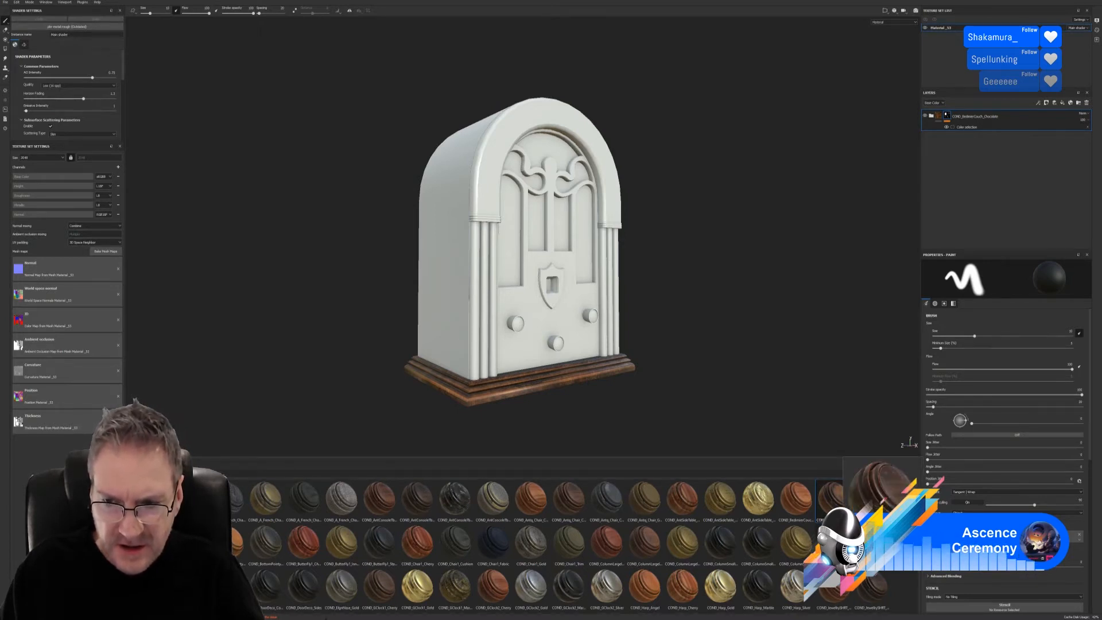
drag(833, 498, 459, 286)
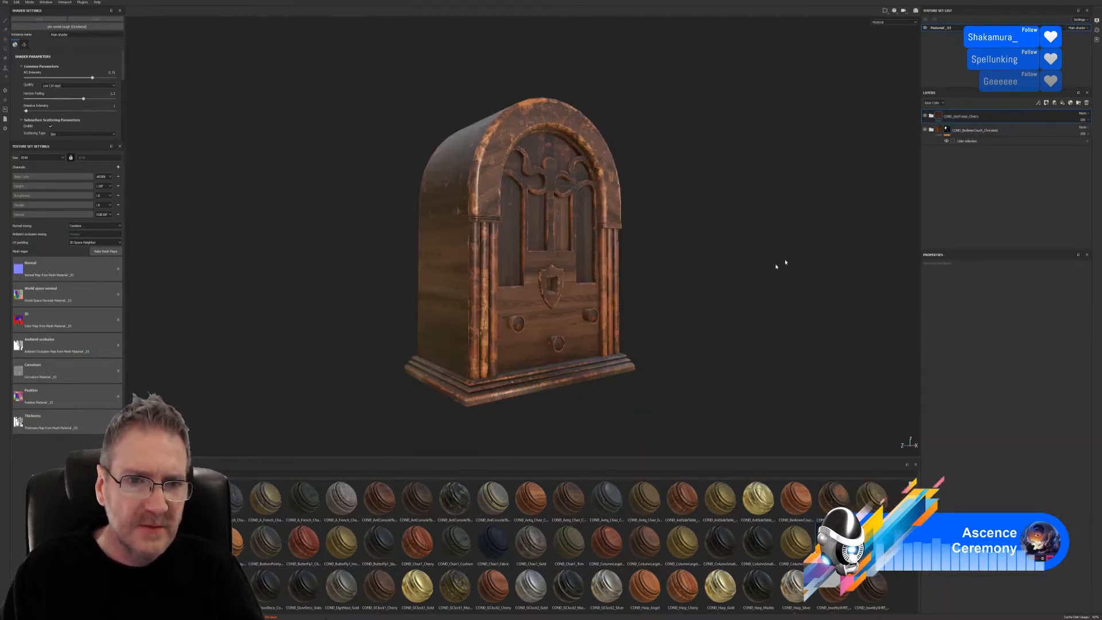
- Mask the Cherry wood material folder with a color selection, picking the red ID color of the radio's main body
right_click(1008, 119)
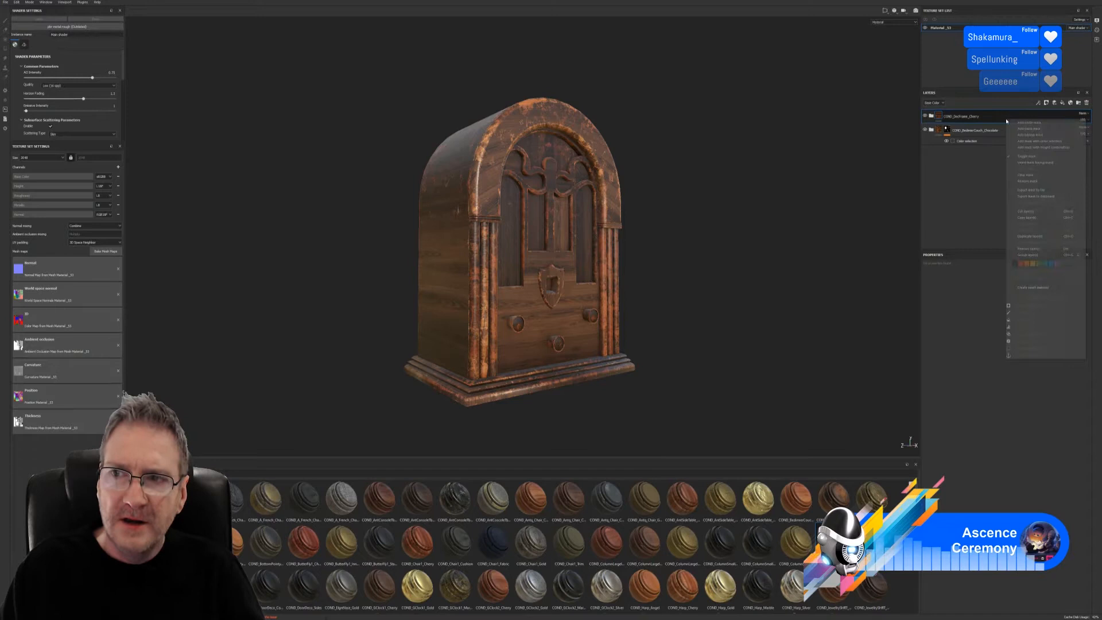
click(1041, 140)
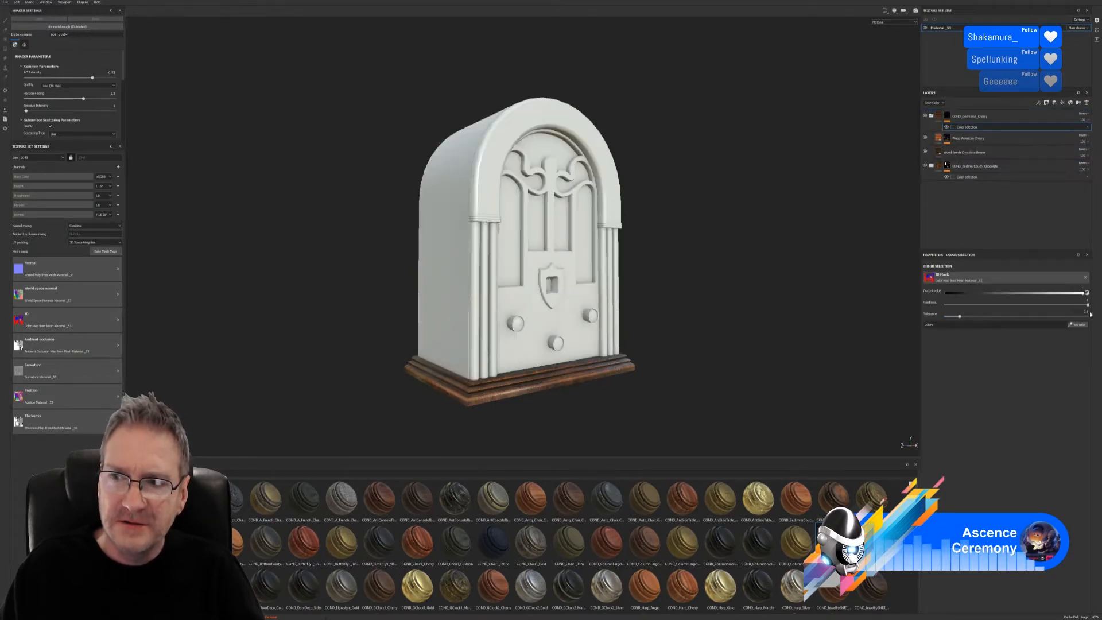
click(1077, 325)
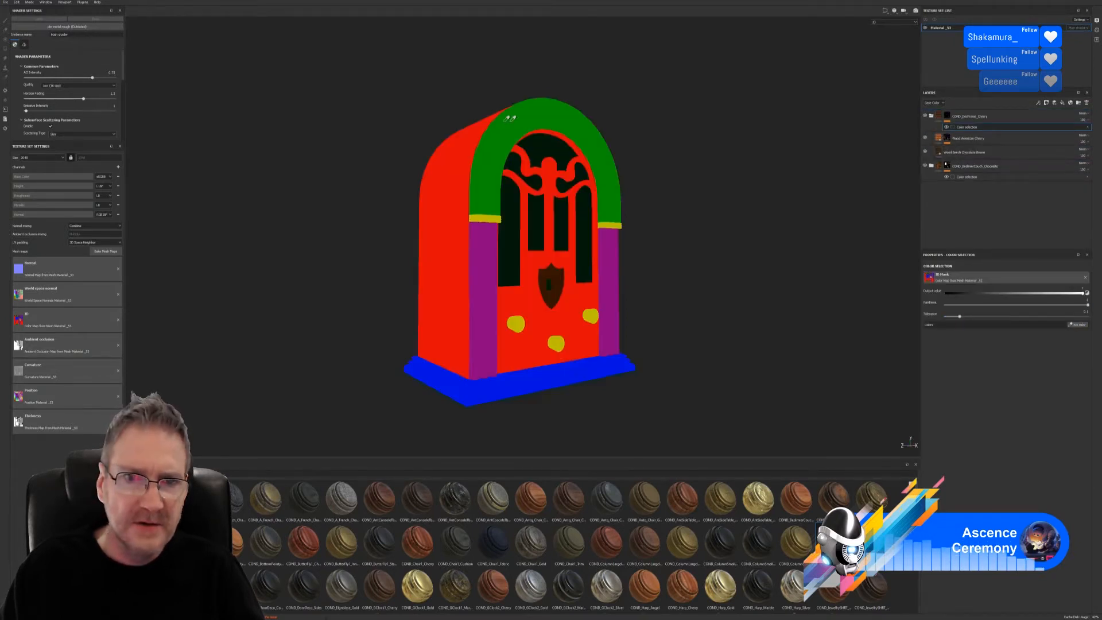
click(459, 162)
alt+drag(456, 164, 626, 266)
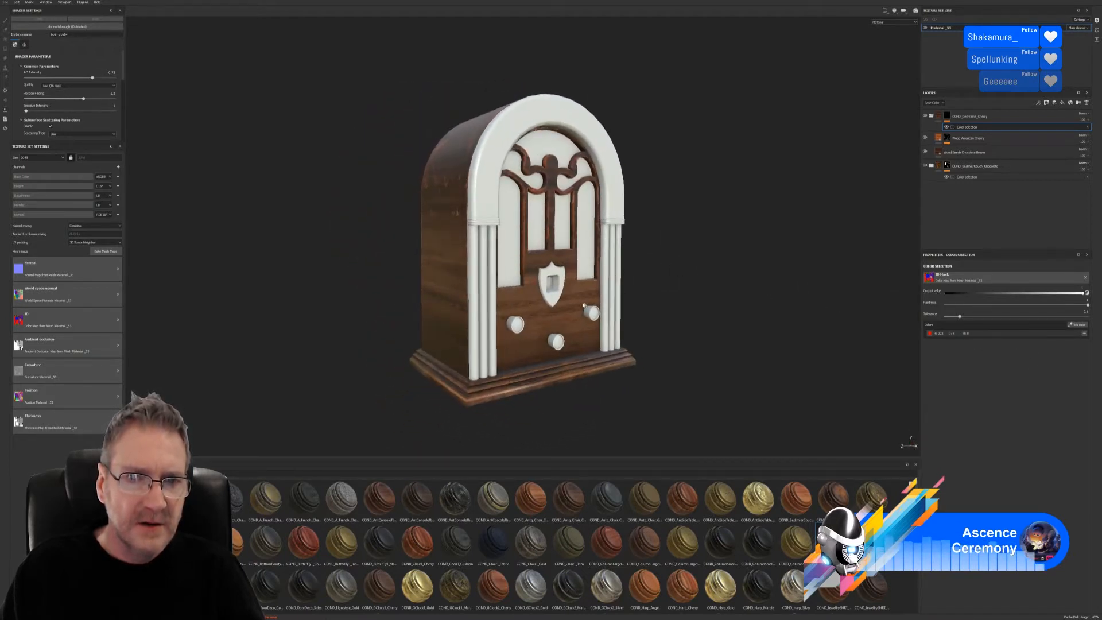
alt+drag(502, 183, 673, 187)
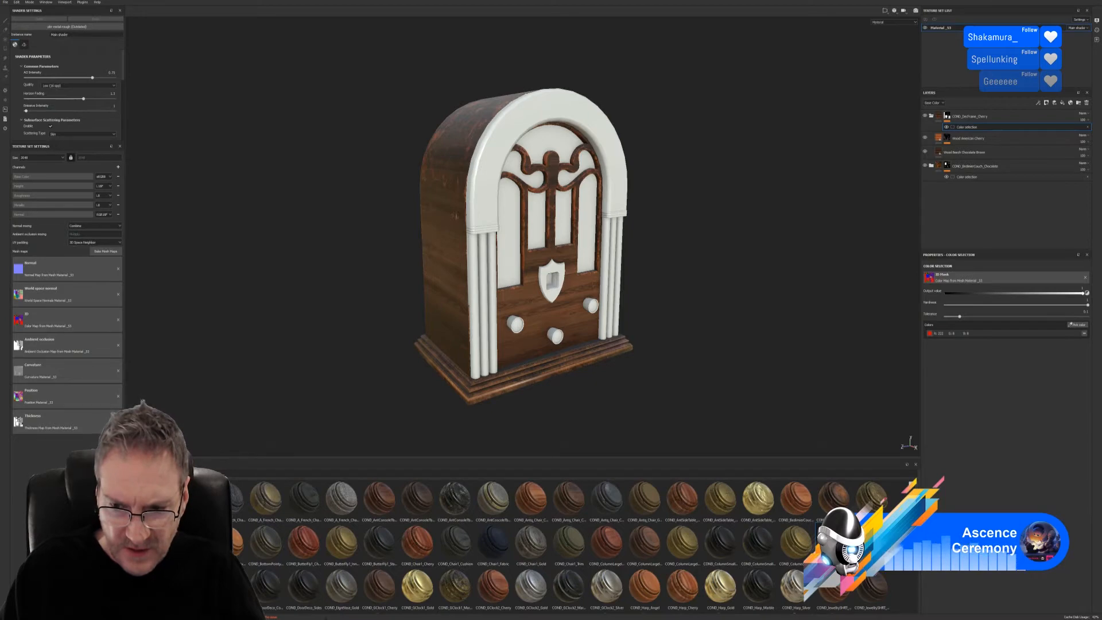
- Look through the COND smart materials in the asset shelf for a finish for the radio's remaining untextured parts
mouse_move(871, 545)
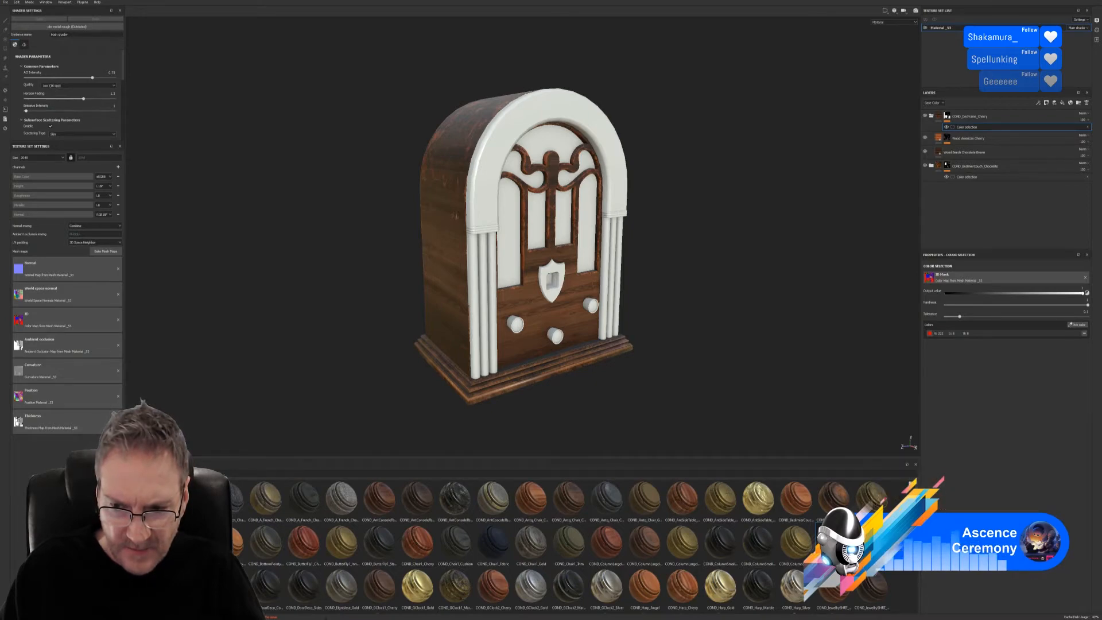
scroll(833, 505, down, 1)
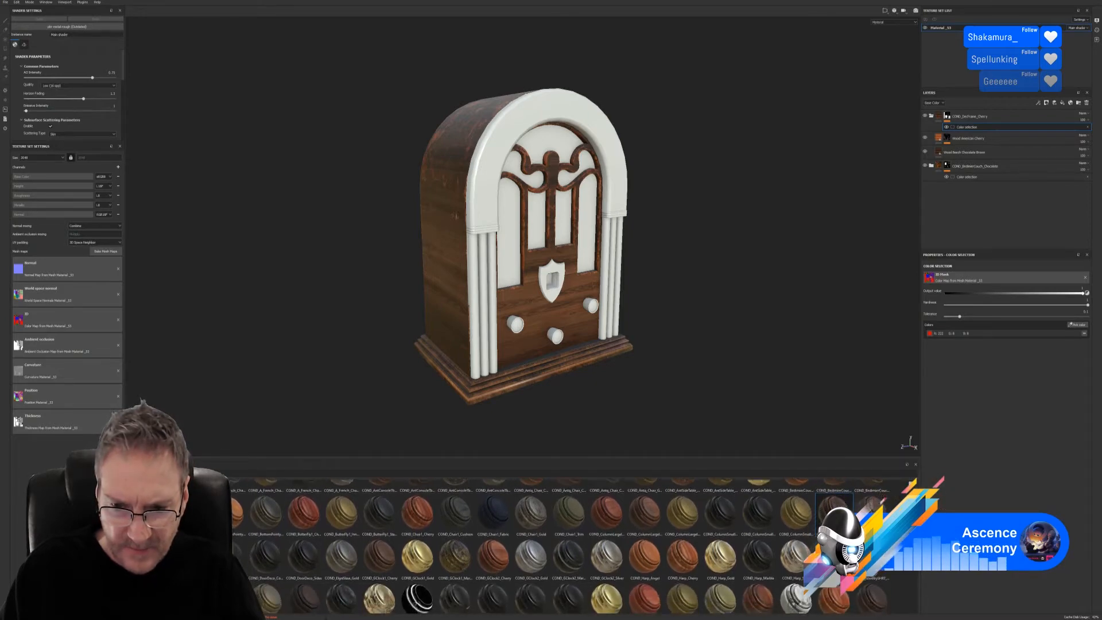
scroll(834, 505, down, 1)
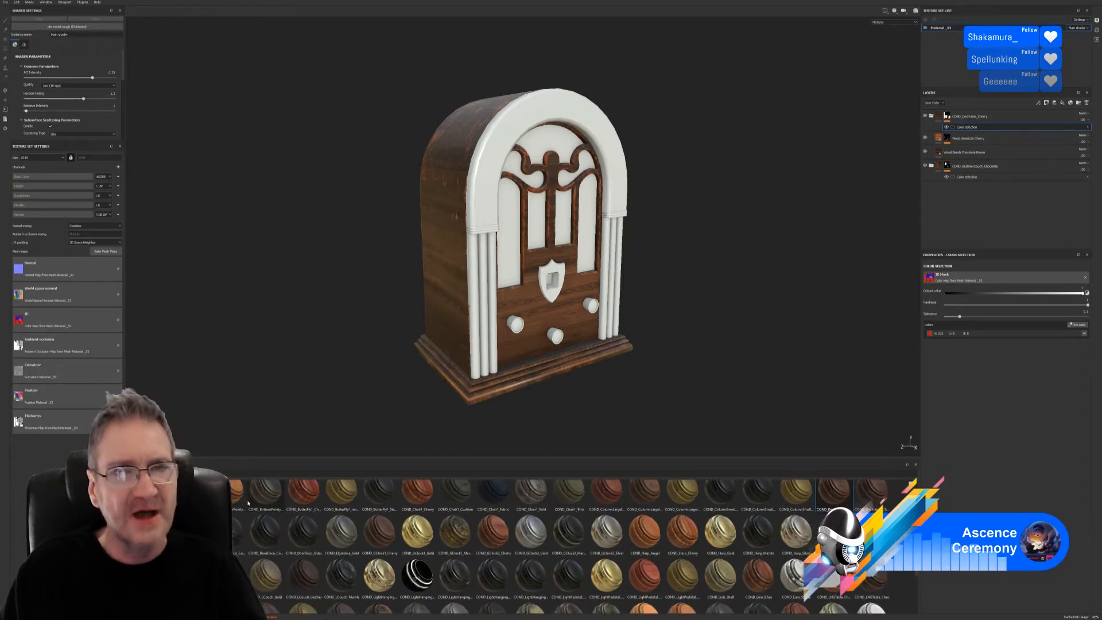
mouse_move(248, 503)
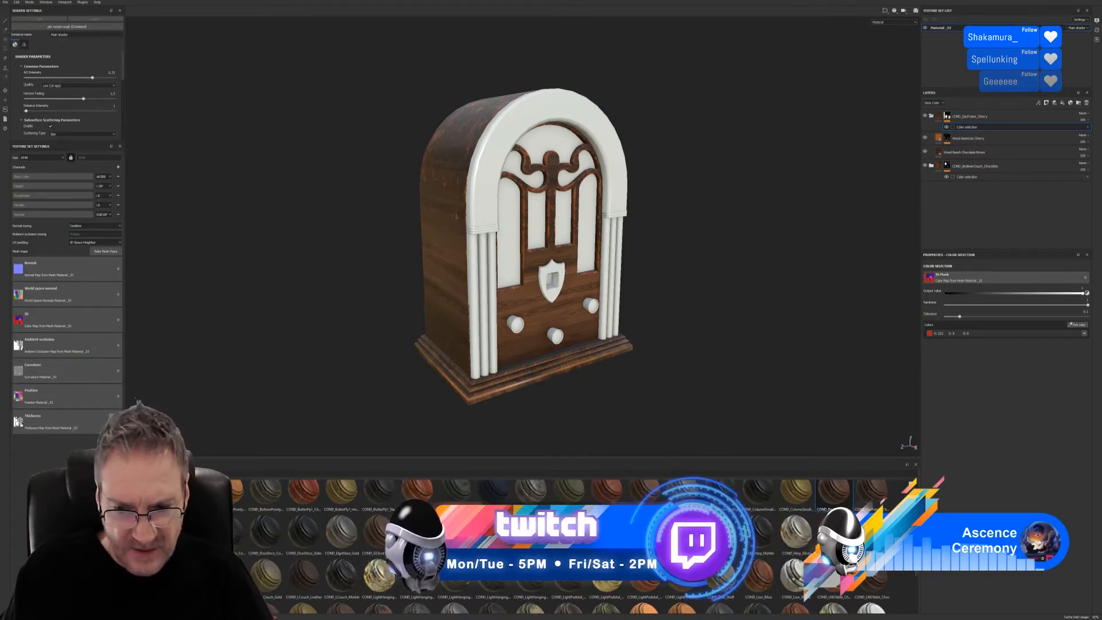
scroll(915, 577, down, 1)
scroll(915, 577, down, 1)
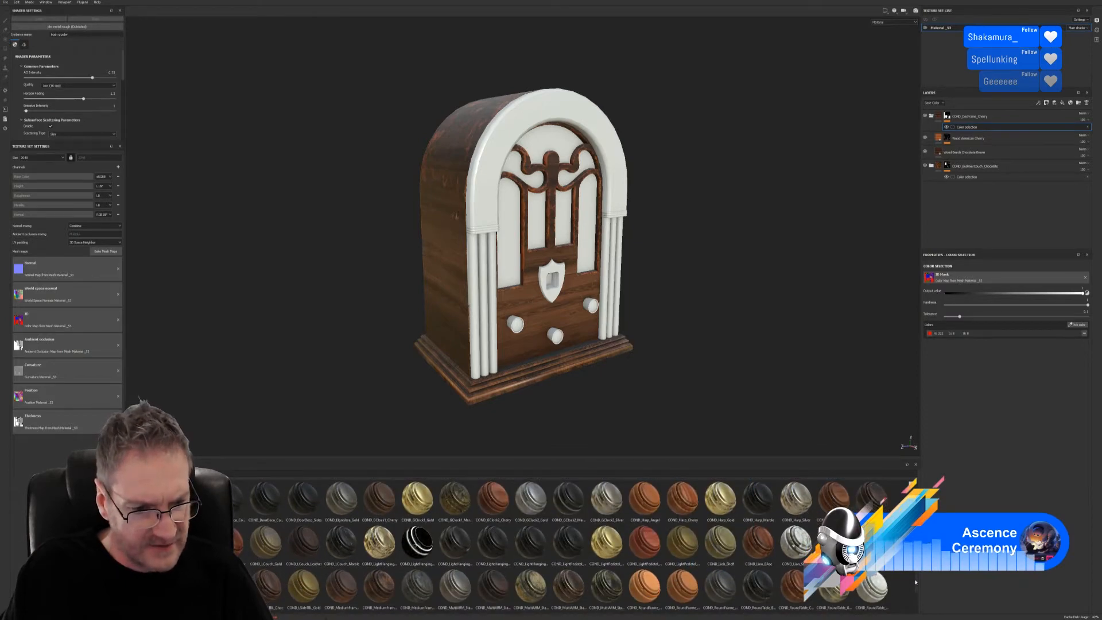
scroll(915, 582, down, 1)
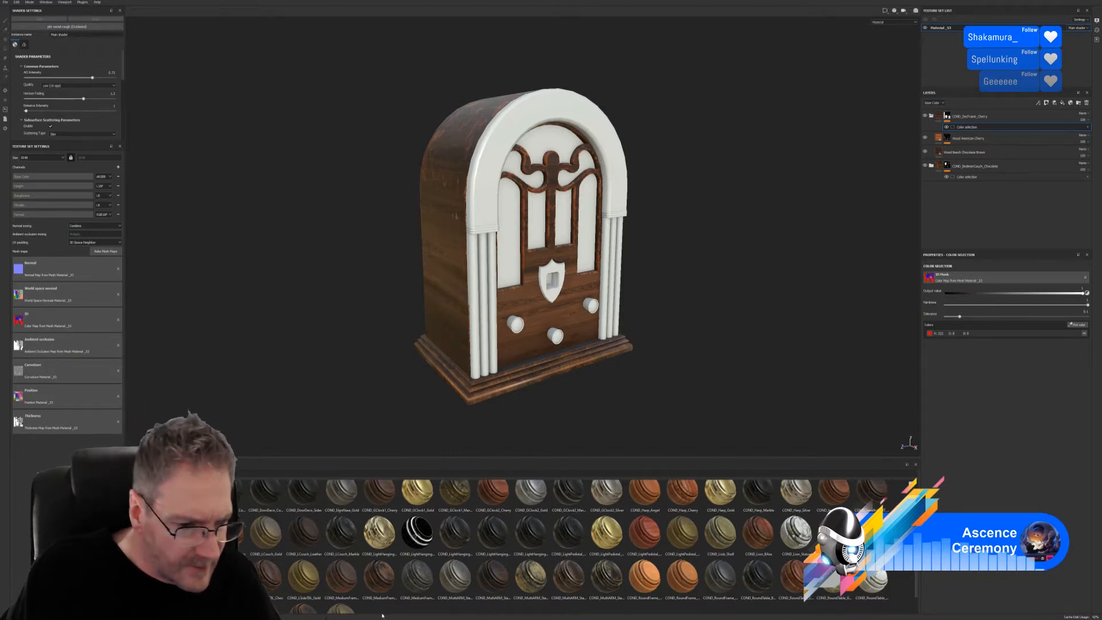
mouse_move(267, 581)
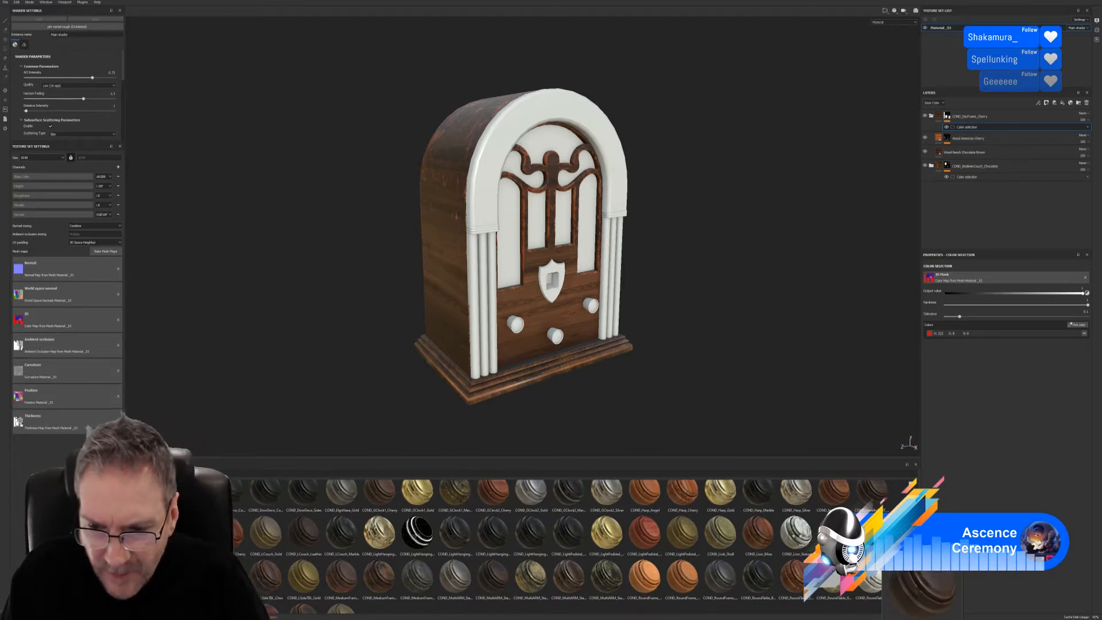
scroll(916, 585, down, 1)
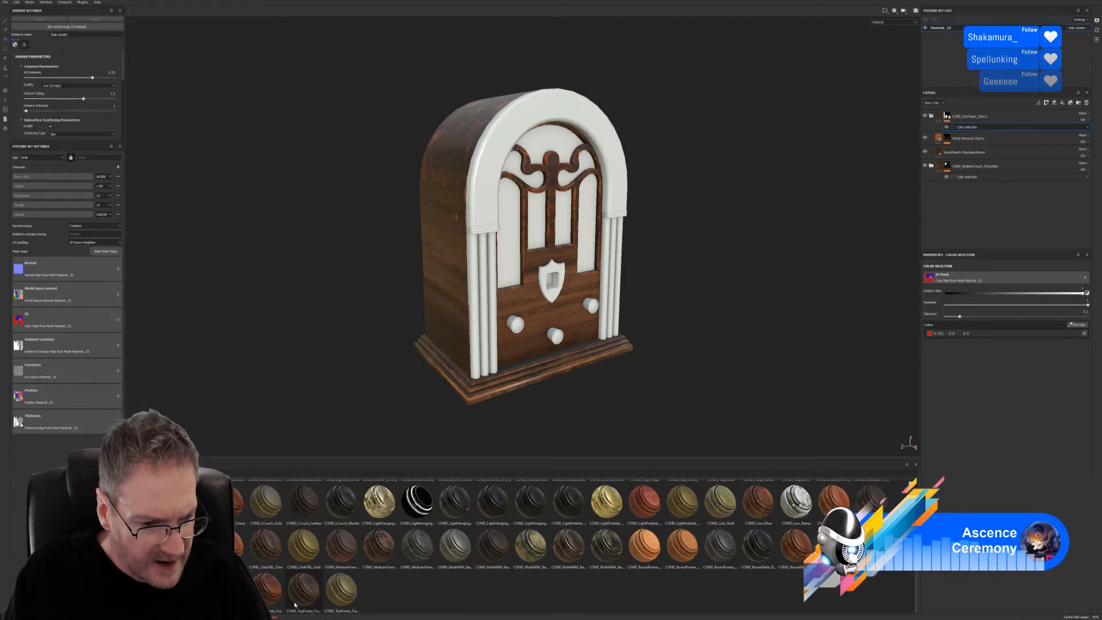
mouse_move(296, 599)
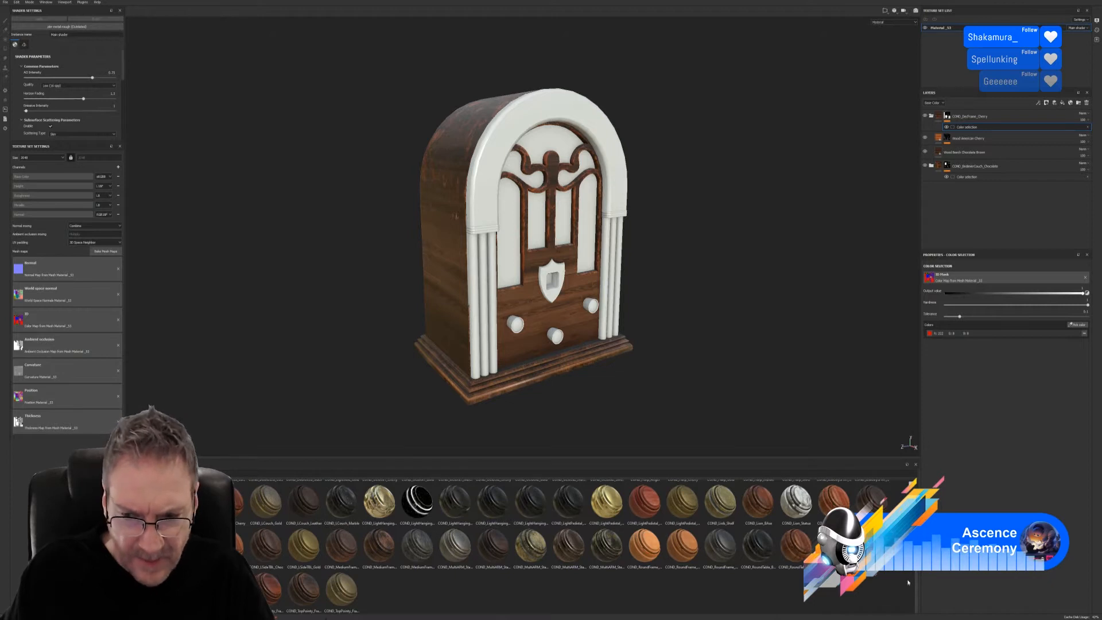
scroll(908, 582, up, 1)
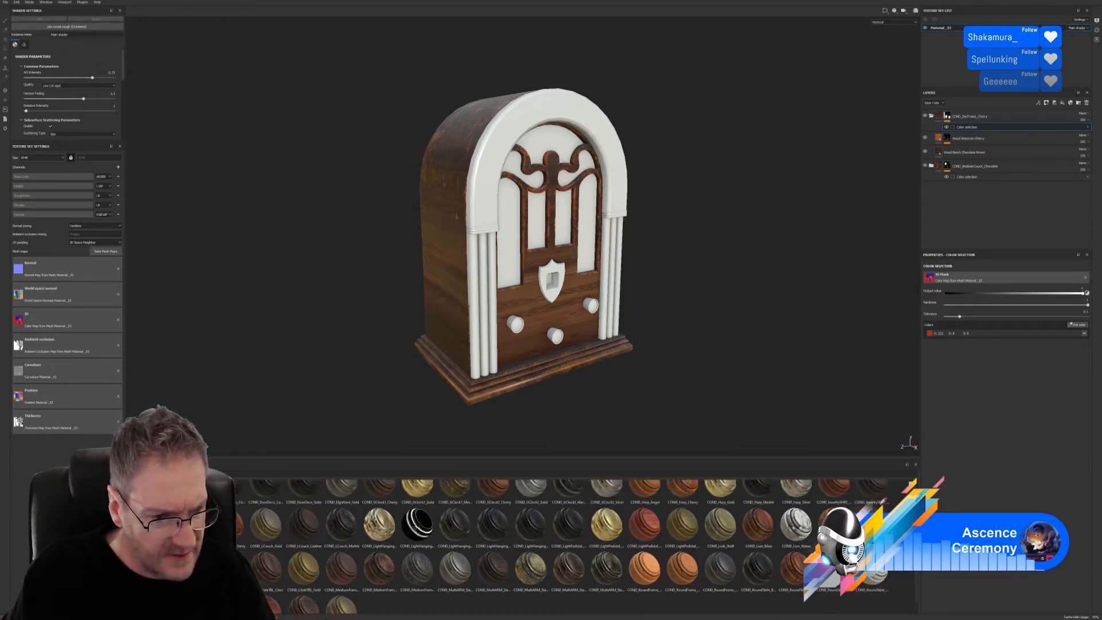
scroll(568, 545, up, 1)
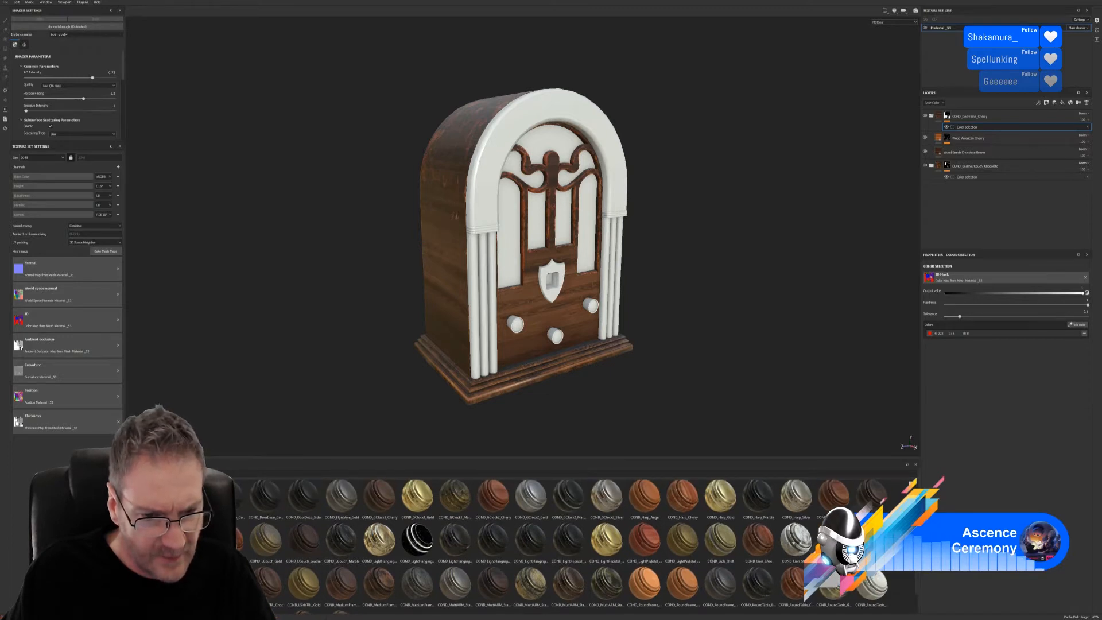
scroll(568, 545, up, 1)
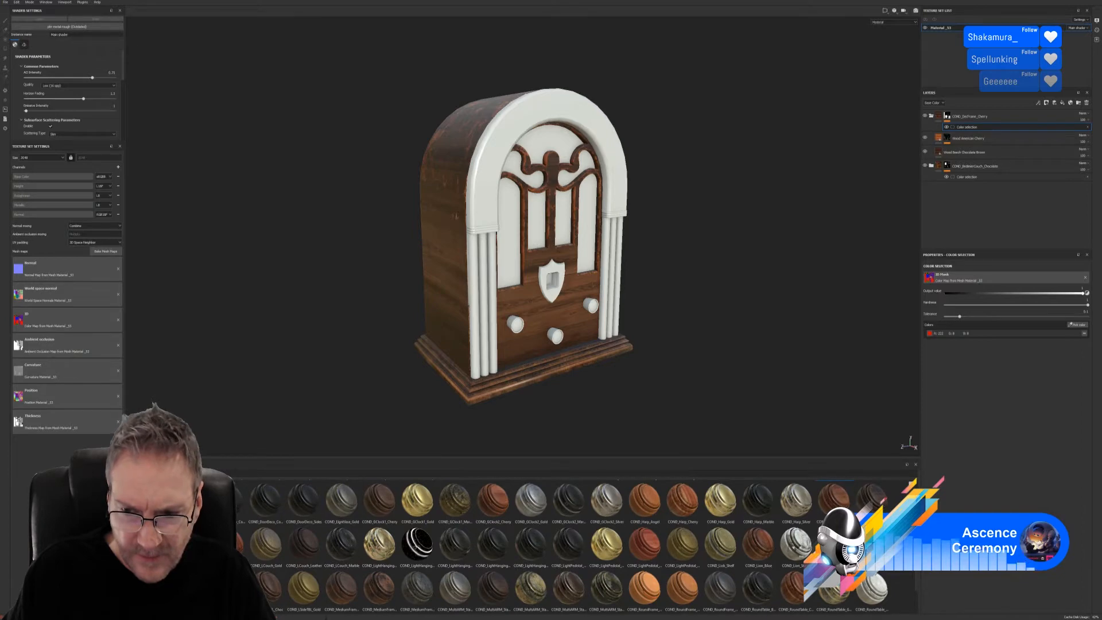
scroll(568, 545, up, 2)
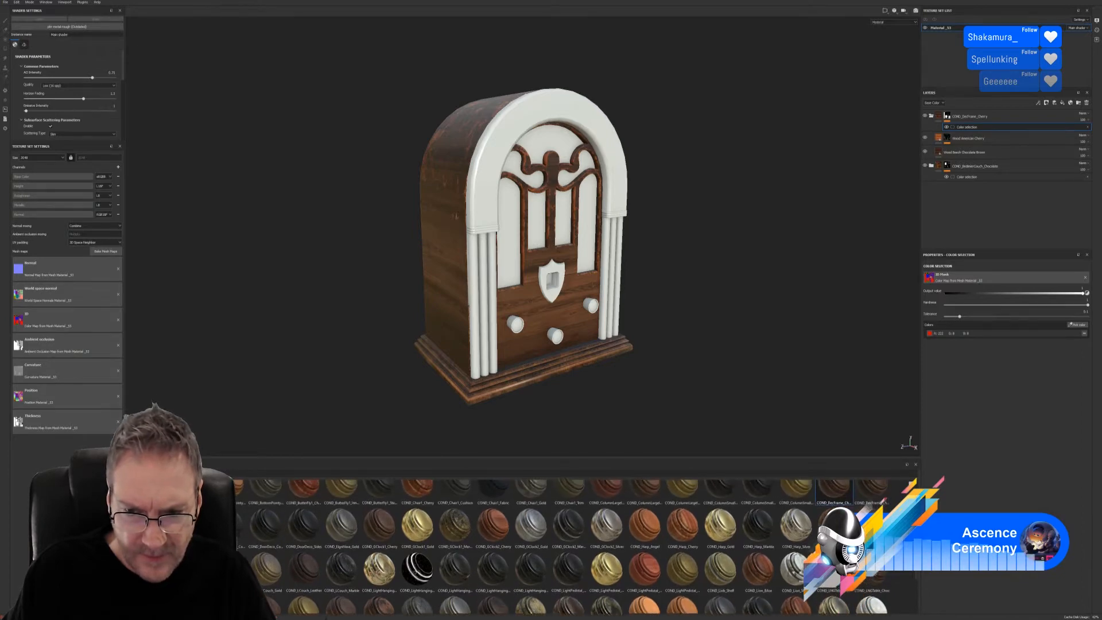
scroll(568, 545, up, 1)
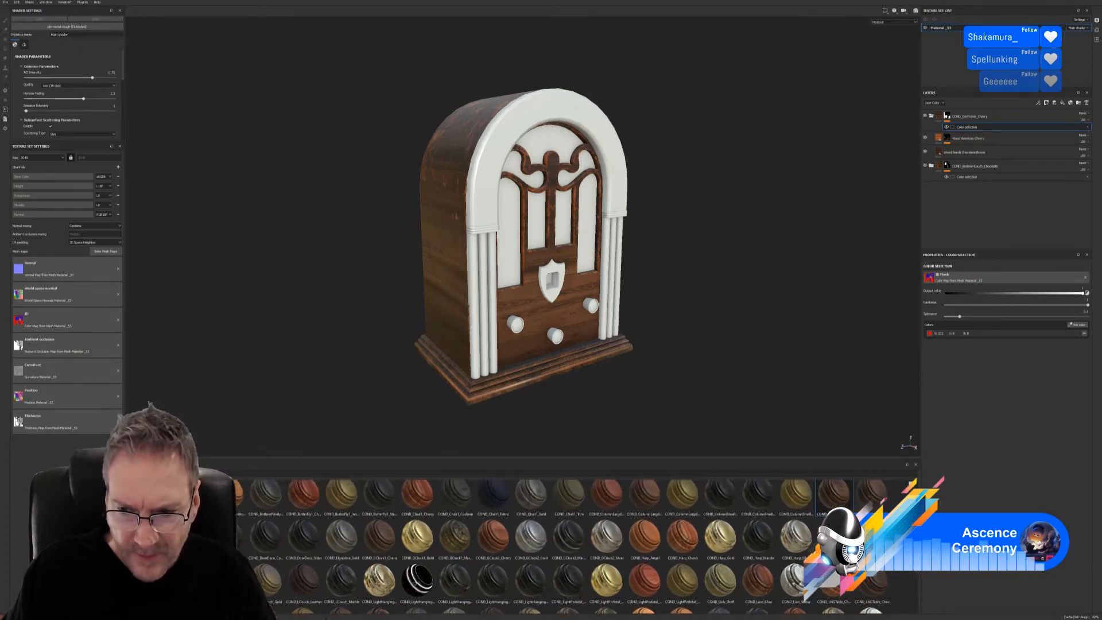
scroll(568, 545, up, 1)
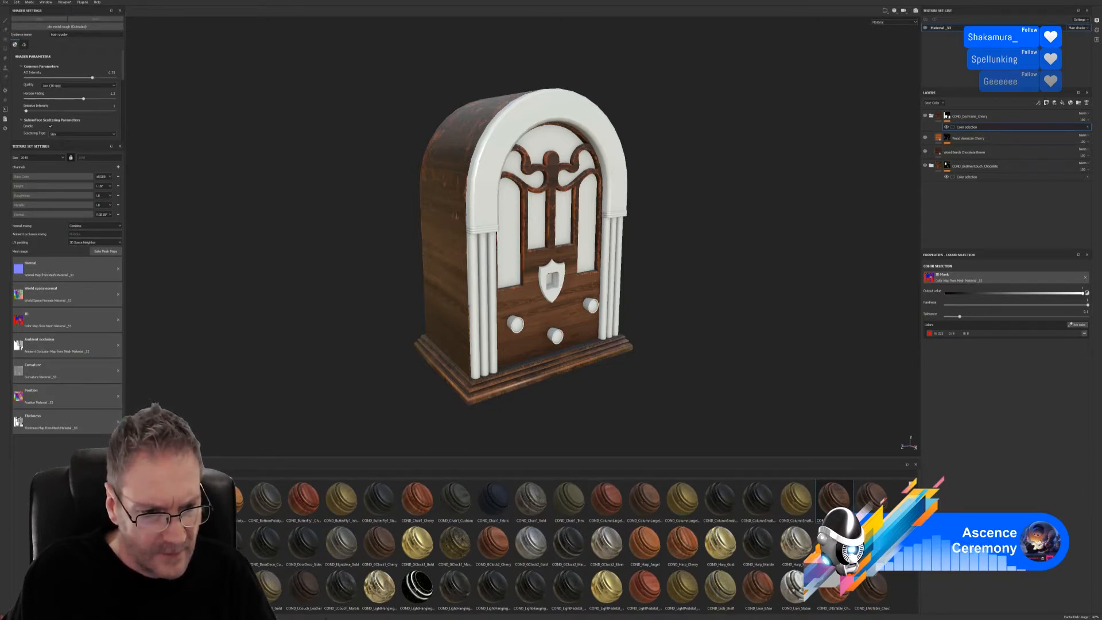
scroll(568, 545, up, 3)
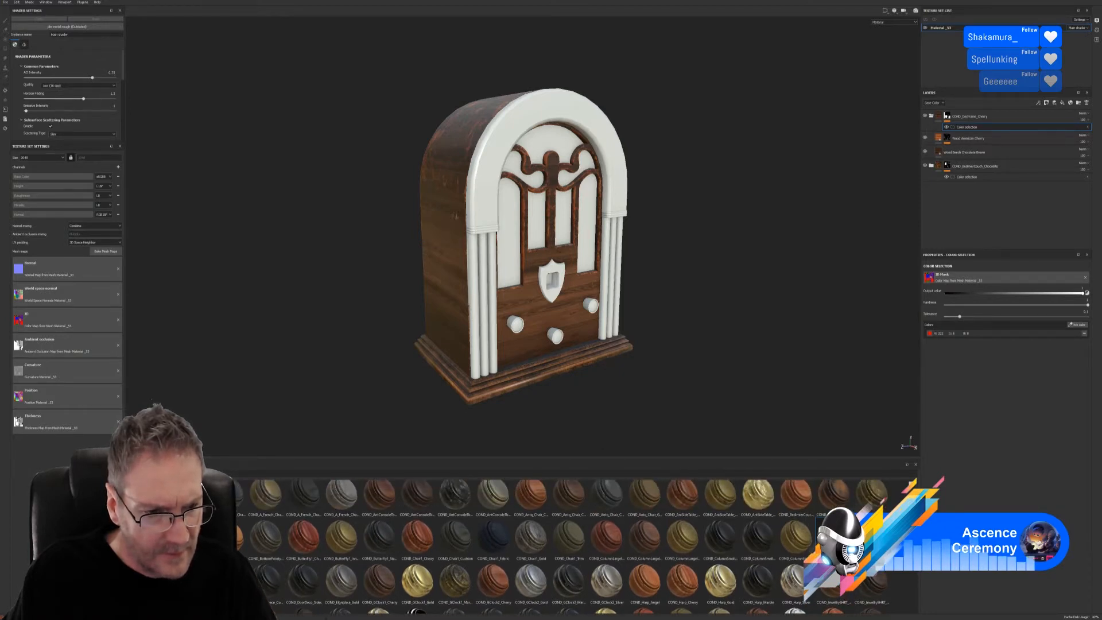
scroll(568, 546, up, 1)
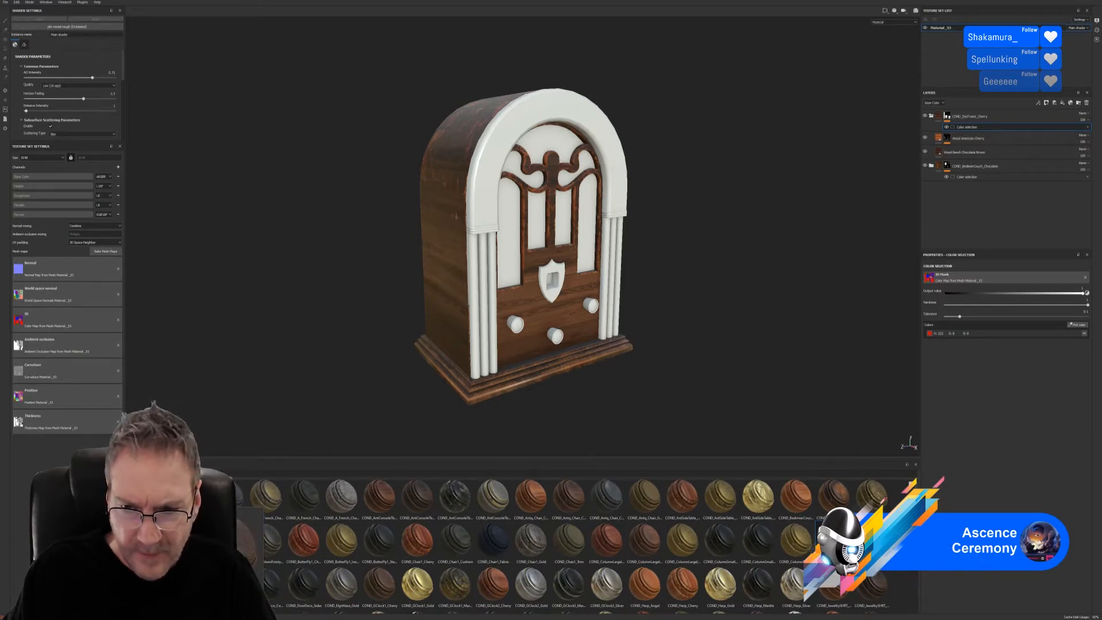
scroll(568, 545, up, 1)
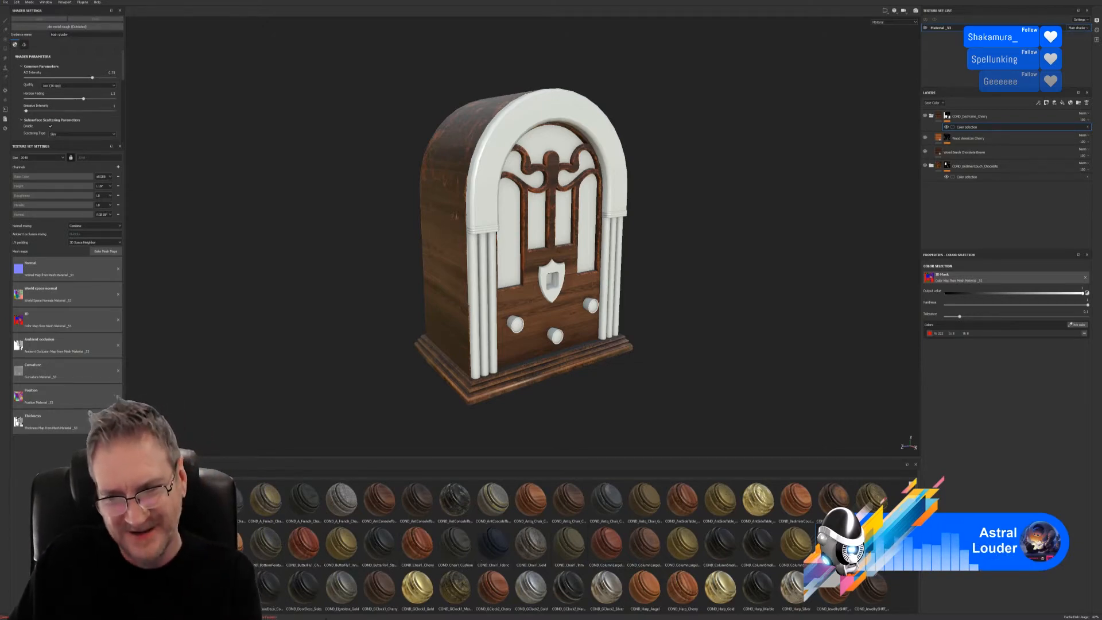
scroll(833, 508, down, 1)
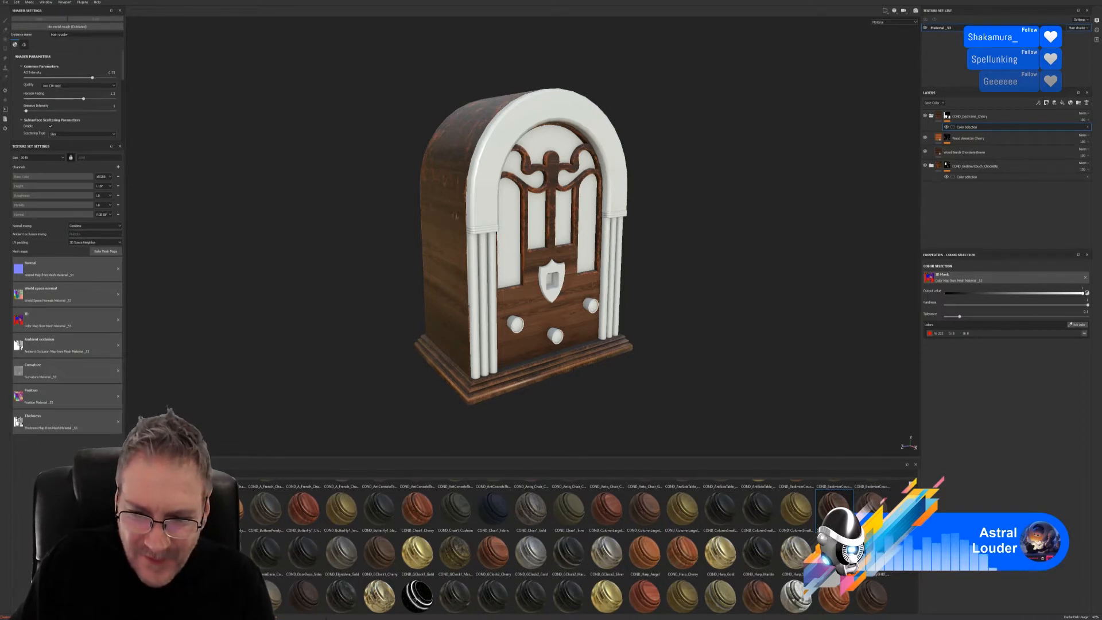
- Browse the rest of the COND smart materials to the end of the shelf and back for a suitable finish
scroll(833, 508, down, 1)
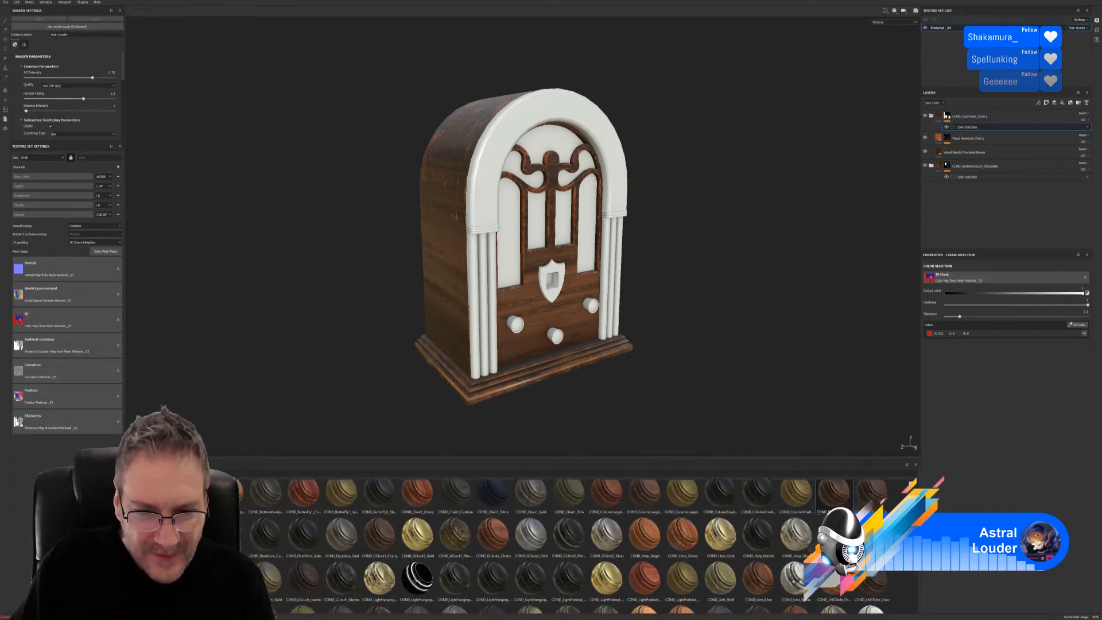
scroll(833, 507, down, 1)
scroll(833, 507, down, 1)
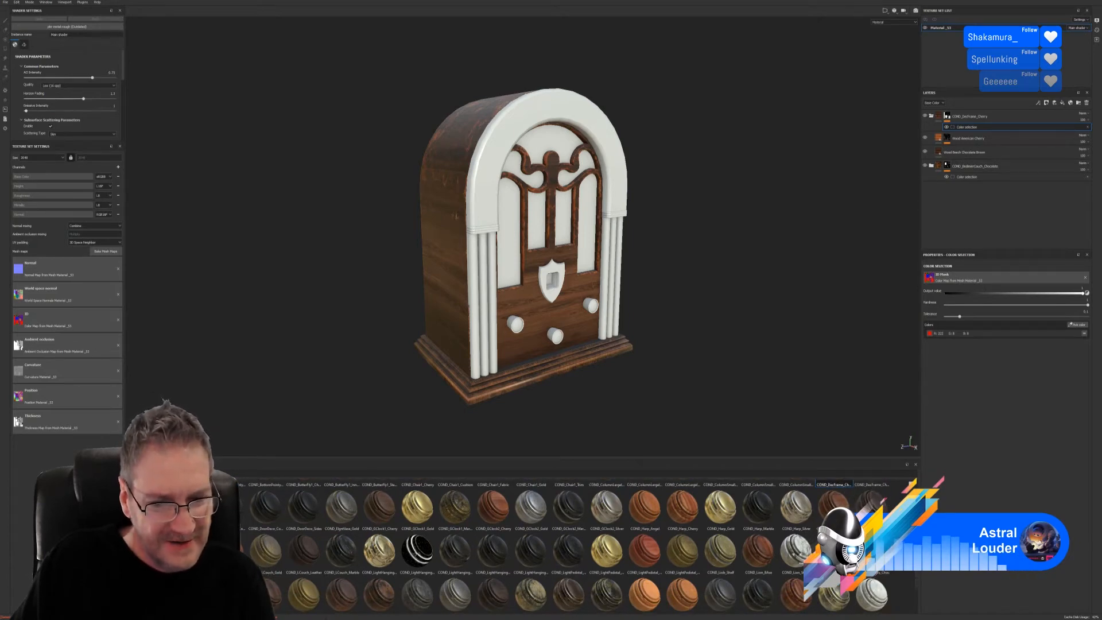
scroll(568, 545, down, 1)
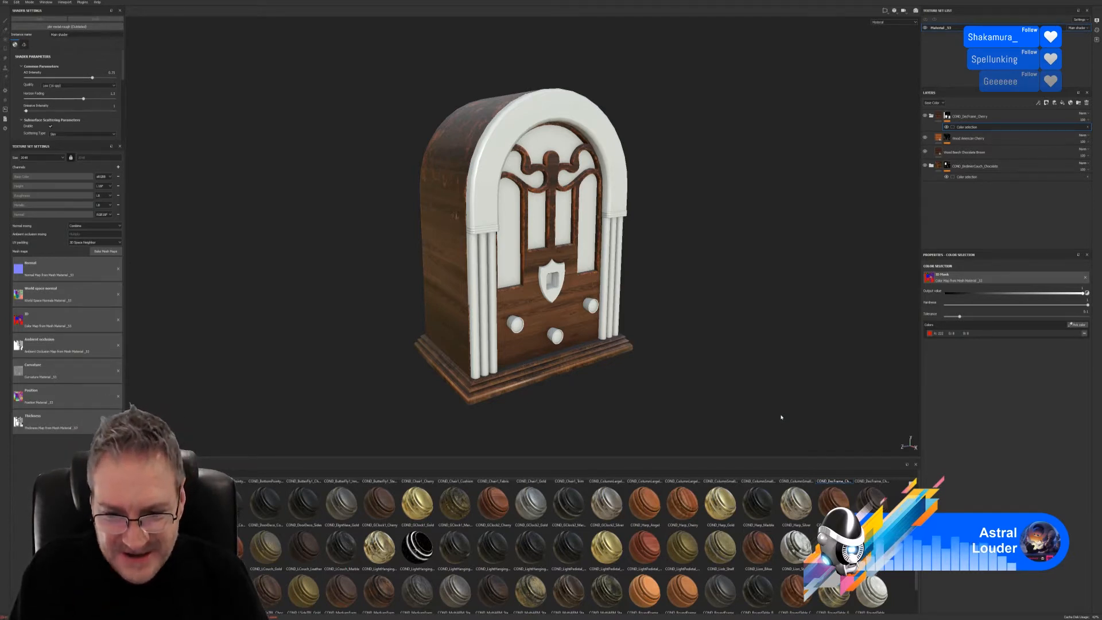
mouse_move(764, 549)
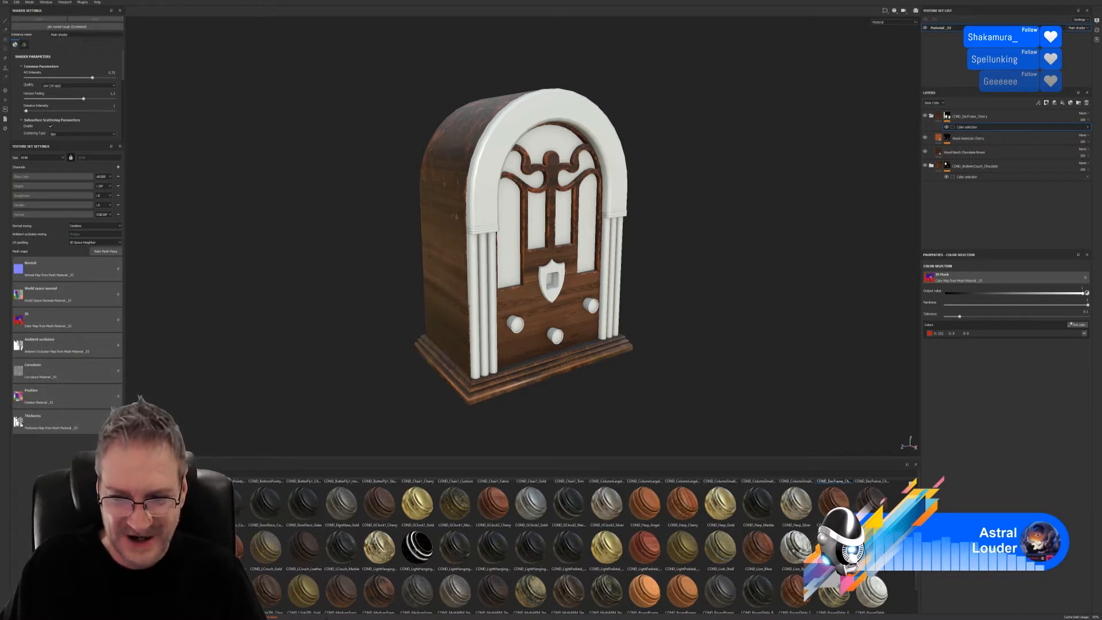
scroll(574, 545, down, 1)
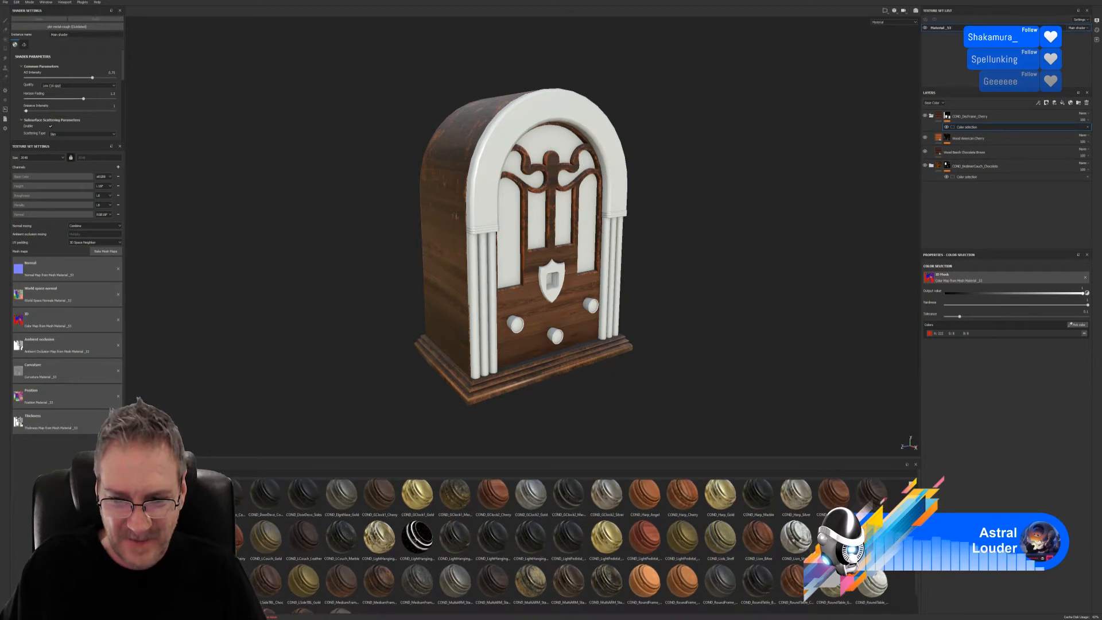
scroll(561, 545, down, 1)
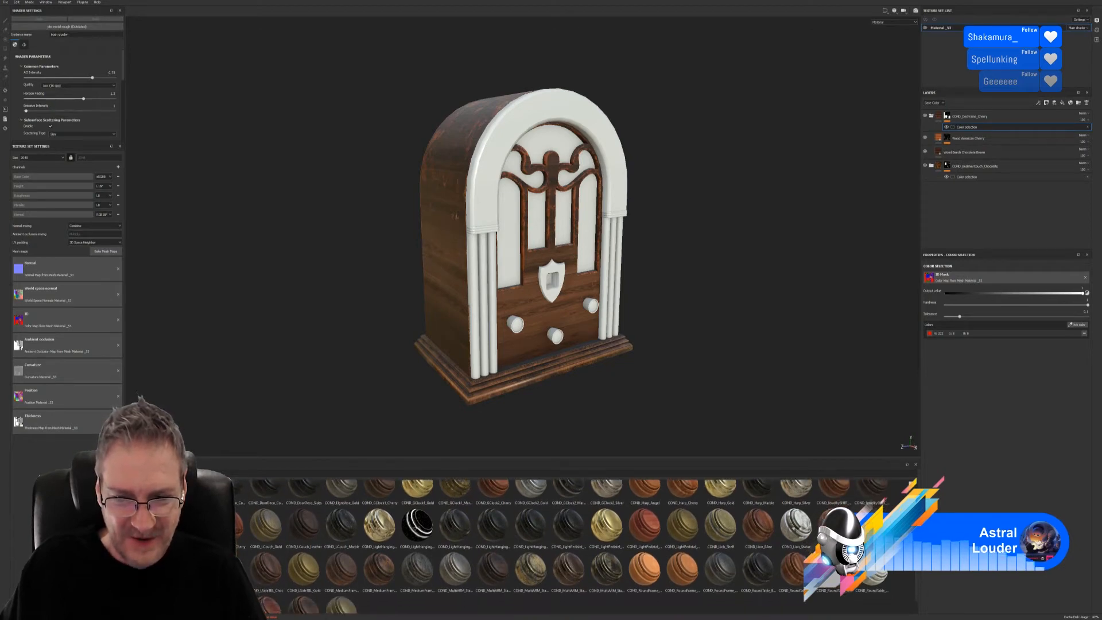
scroll(561, 545, down, 1)
scroll(561, 545, down, 1)
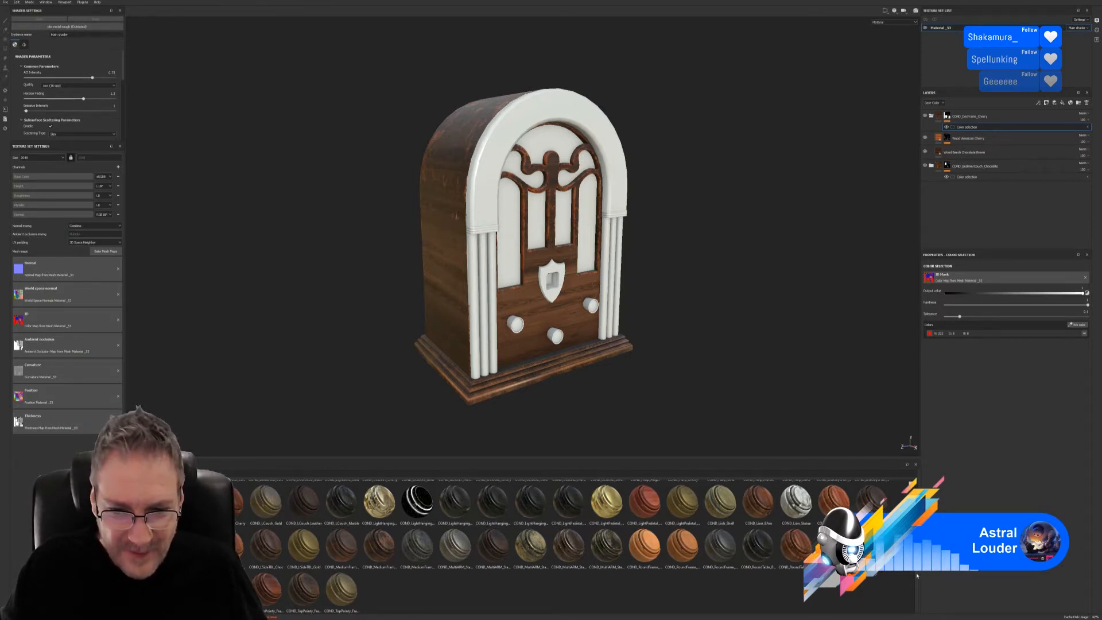
scroll(915, 573, up, 2)
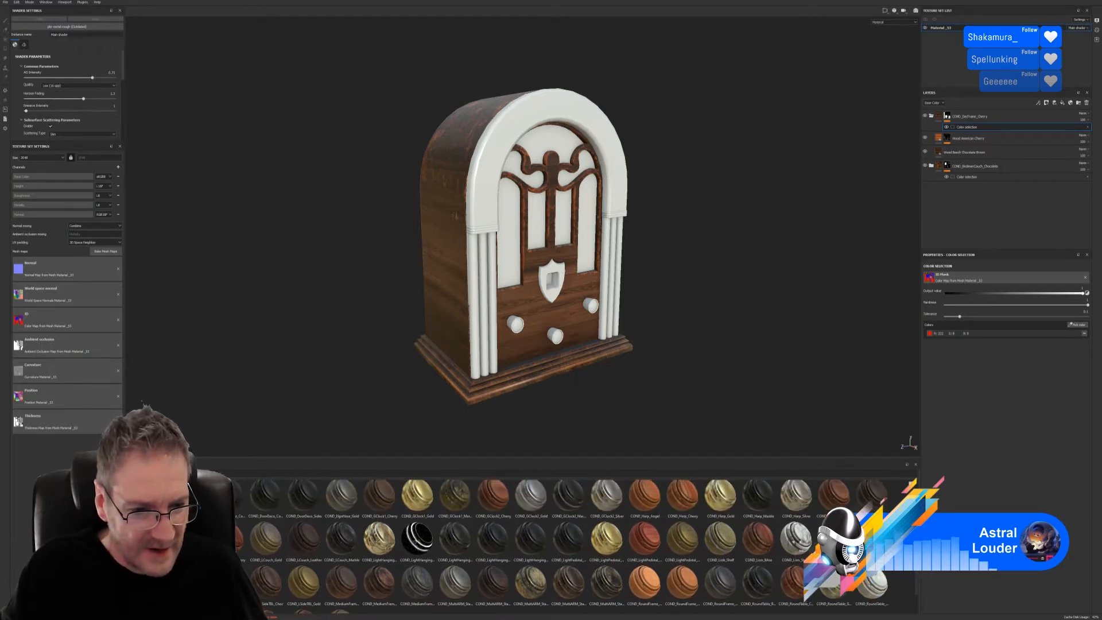
scroll(916, 573, up, 1)
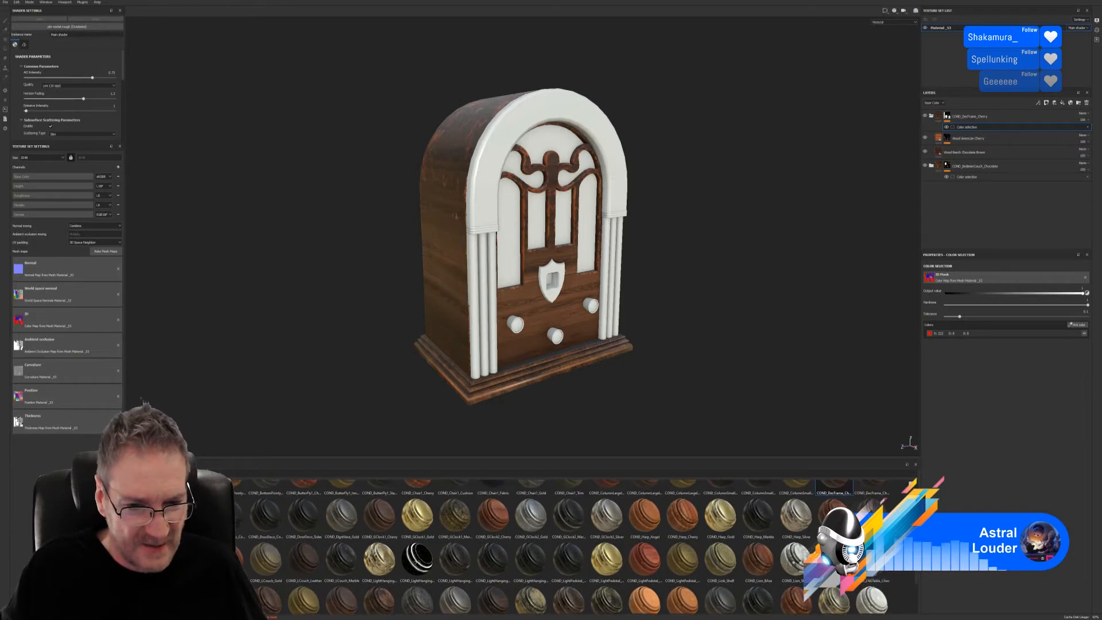
scroll(915, 573, up, 1)
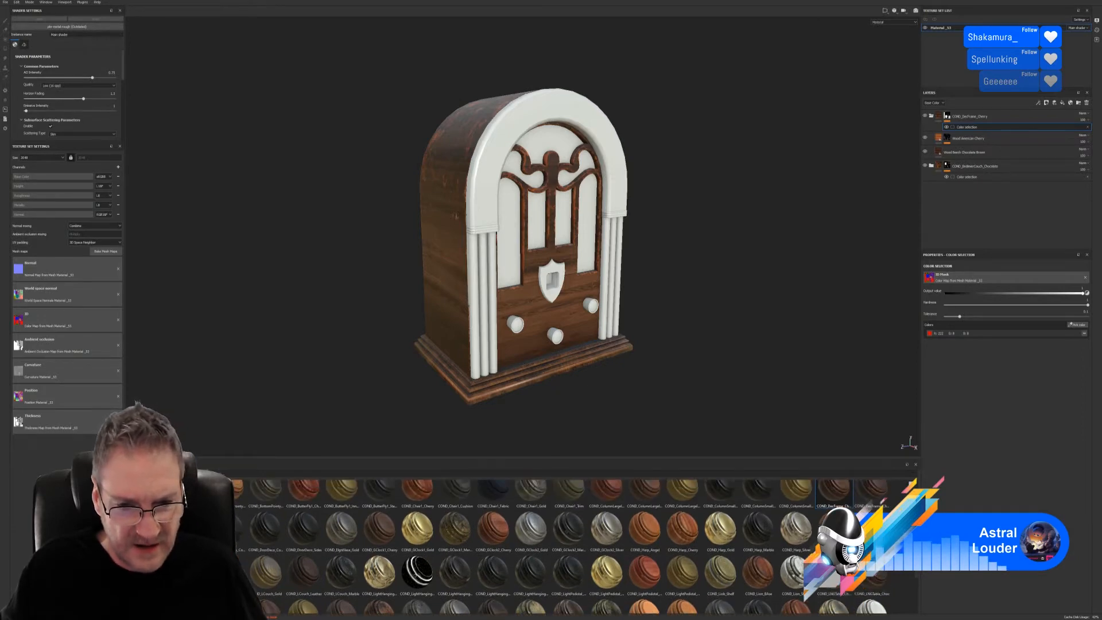
scroll(915, 572, up, 1)
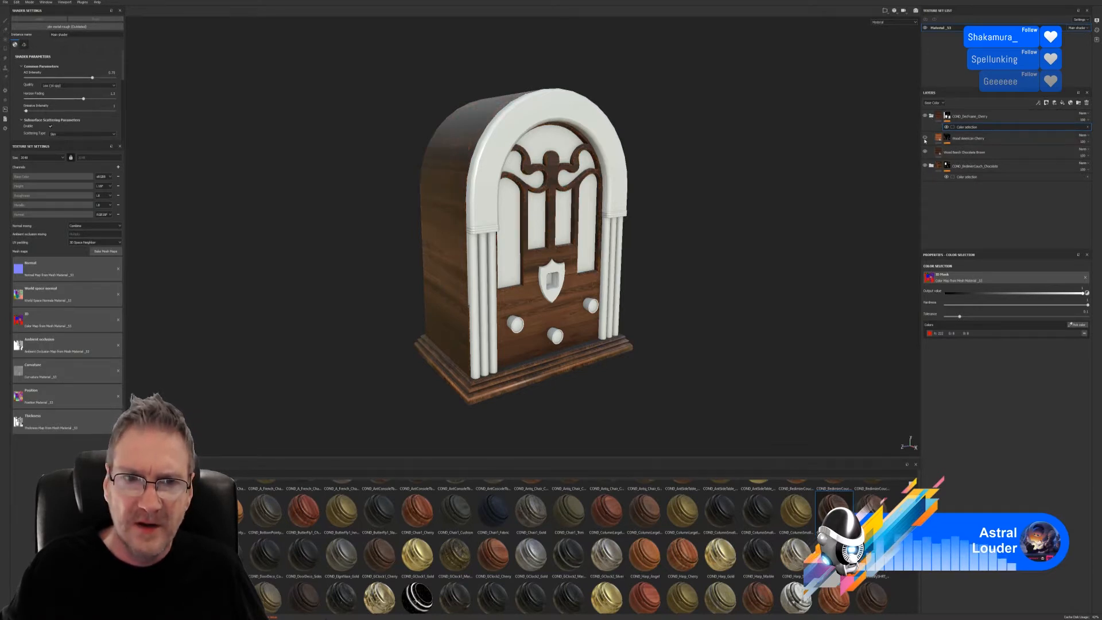
- Show the Wood American Cherry layer again and shift the Wood Beech Chocolate Brown layer's Wood Color to a muted red-brown
click(924, 139)
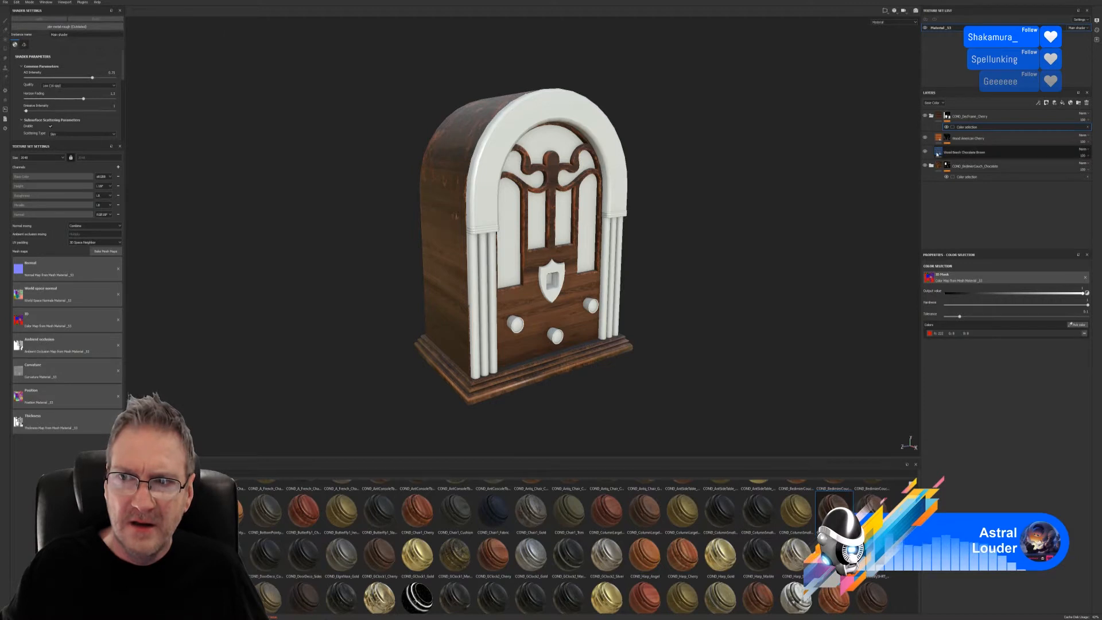
click(937, 154)
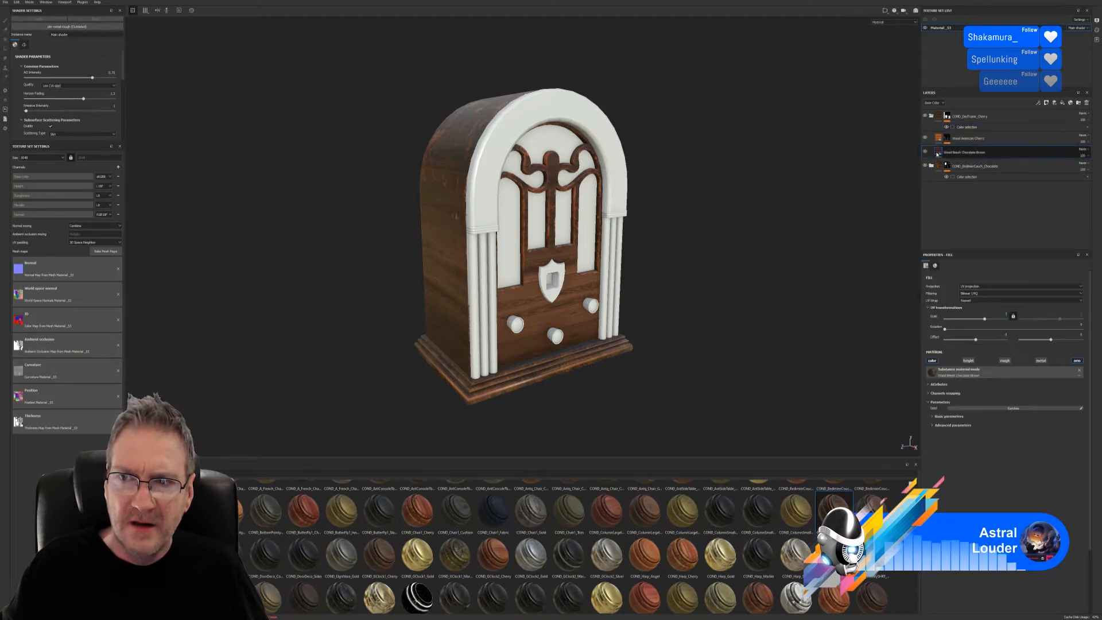
click(933, 425)
click(1000, 458)
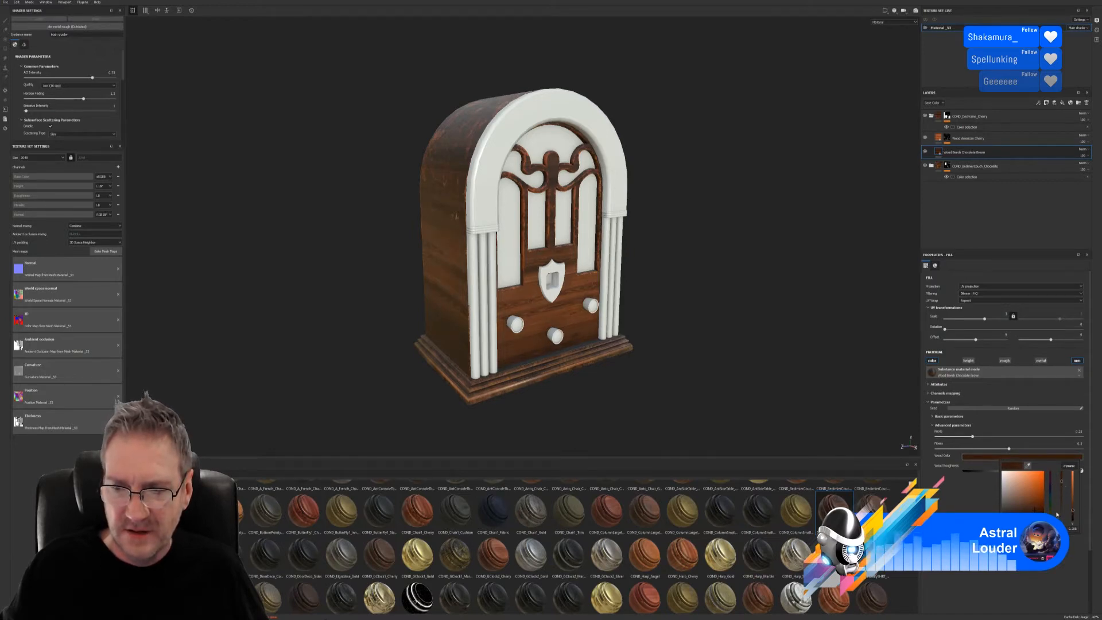
drag(1049, 516, 1049, 520)
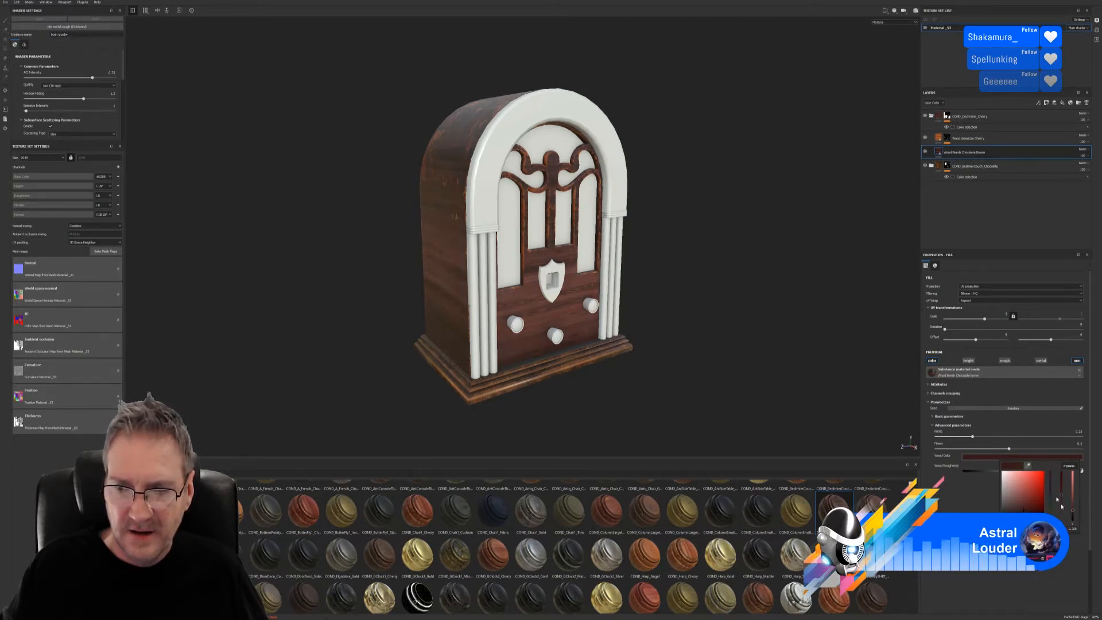
drag(1072, 511, 1074, 510)
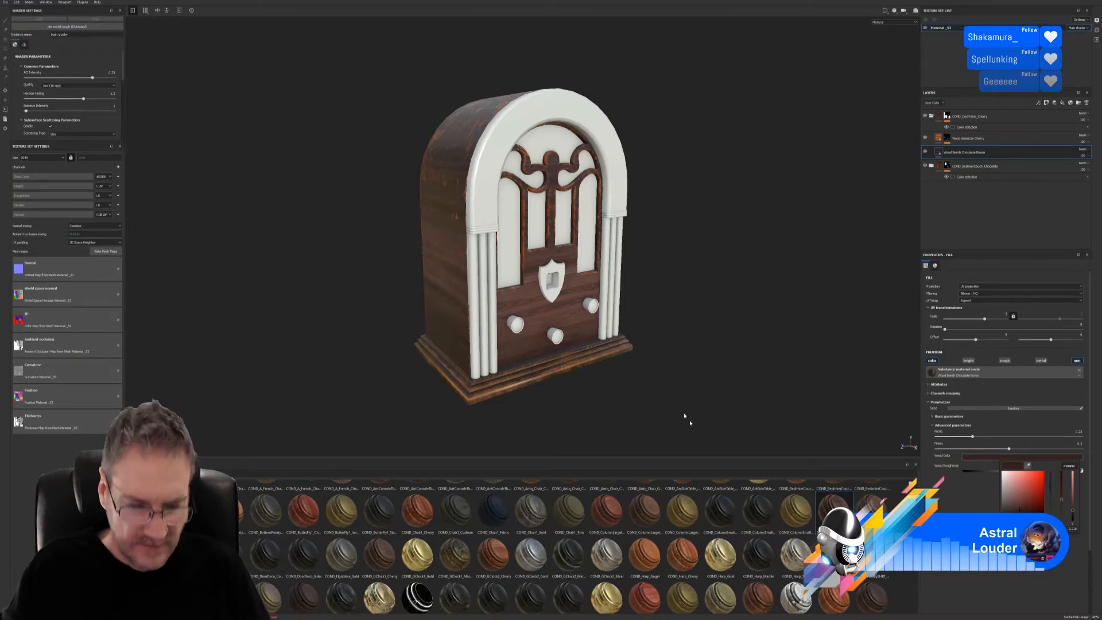
- Inspect the recolored wood on the radio's side and front from several angles
alt+drag(684, 415, 686, 369)
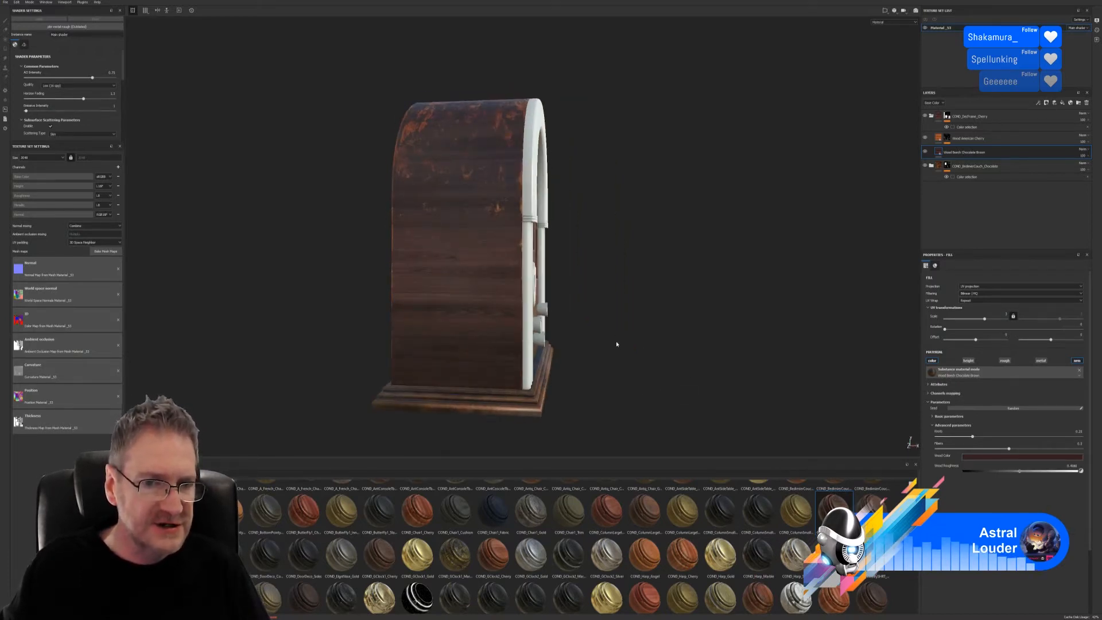
alt+drag(617, 345, 468, 346)
alt+drag(661, 385, 706, 386)
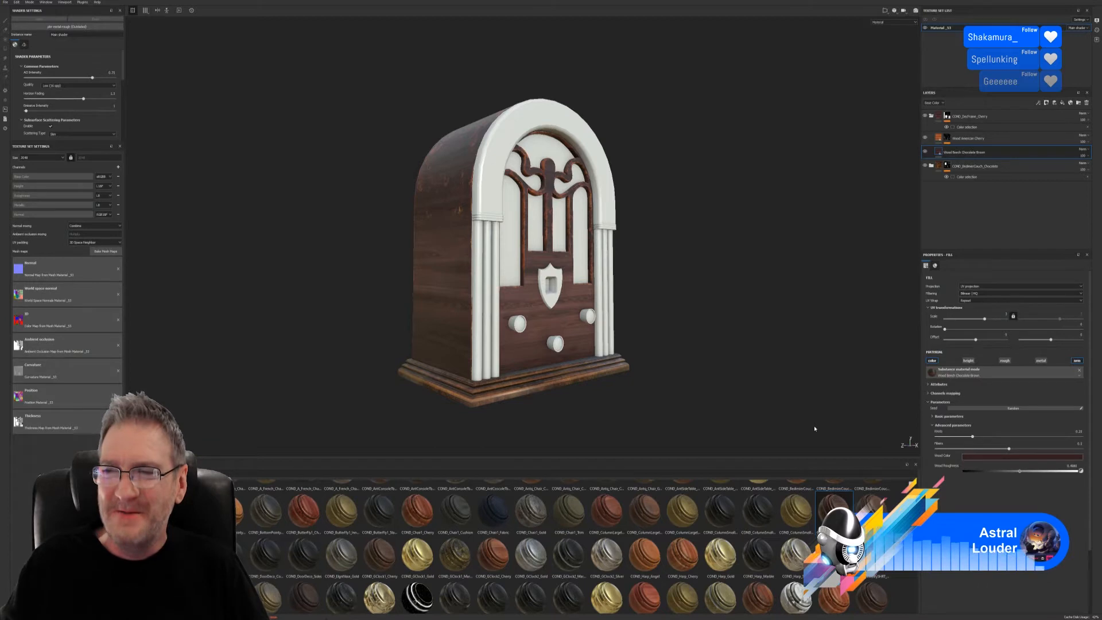
scroll(651, 347, up, 1)
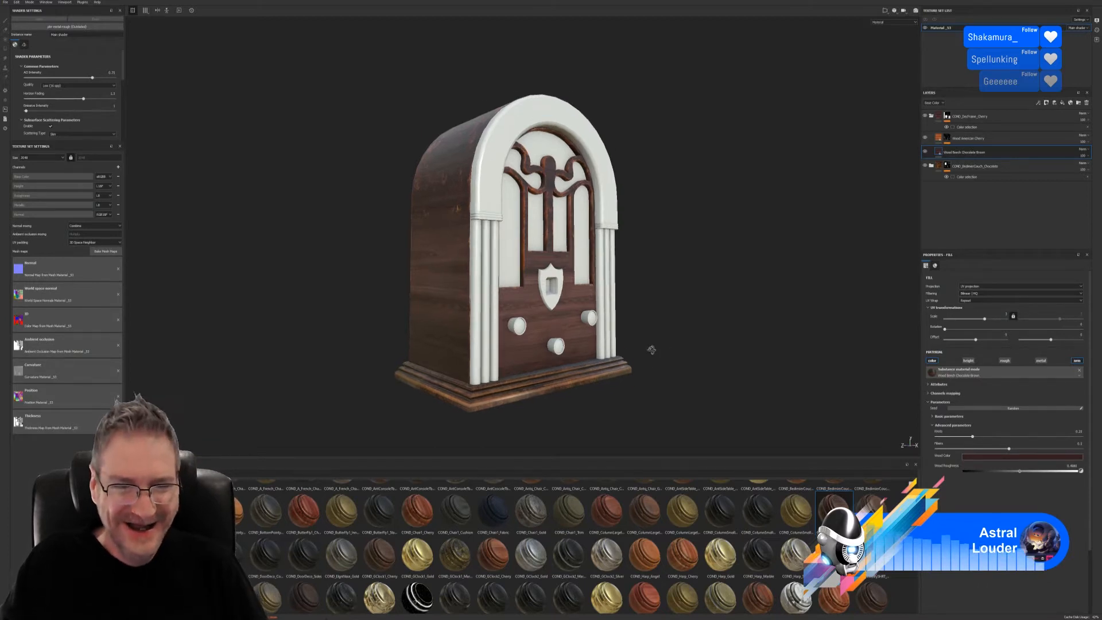
alt+drag(651, 350, 651, 363)
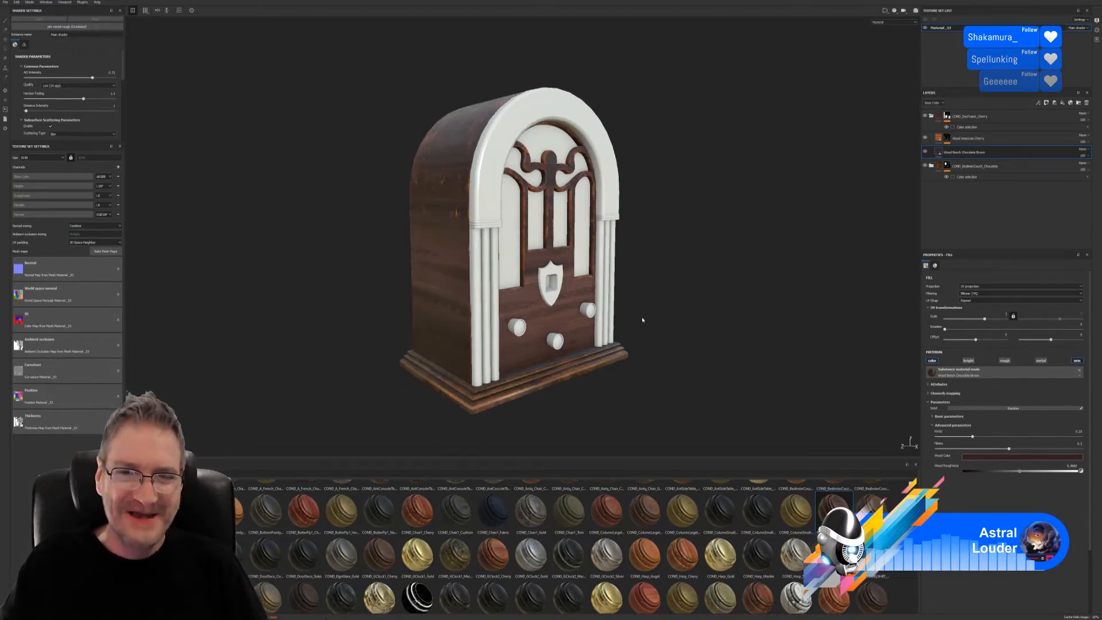
alt+middle_drag(642, 320, 662, 322)
scroll(664, 321, up, 1)
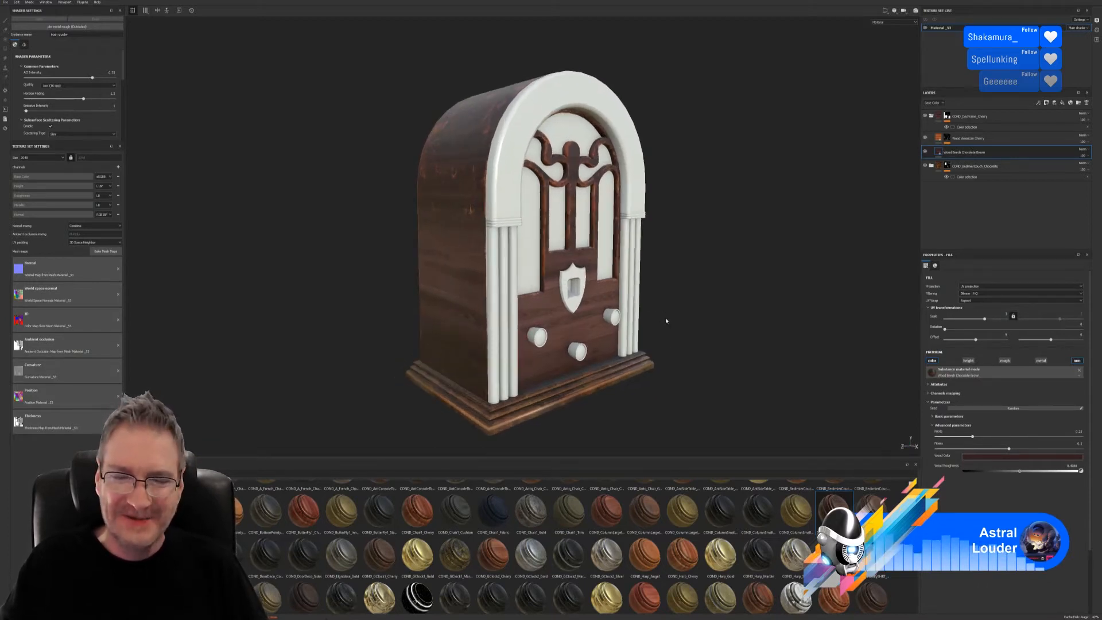
alt+drag(666, 320, 666, 327)
alt+right_drag(667, 314, 637, 316)
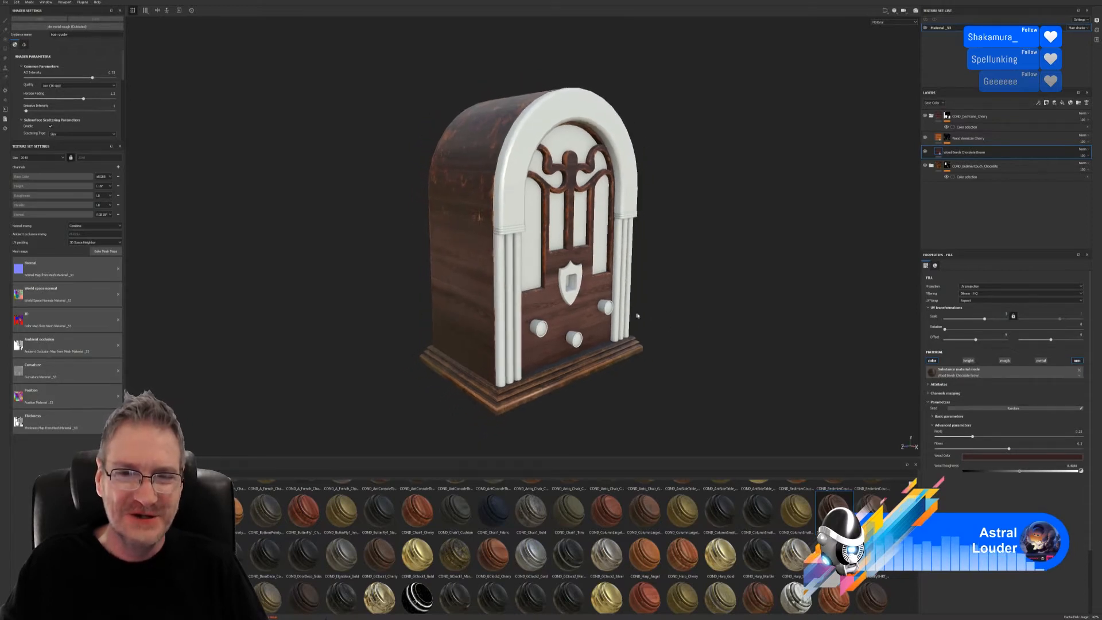
mouse_move(663, 317)
alt+mouse_down()
mouse_move(690, 298)
mouse_move(779, 291)
mouse_move(673, 301)
alt+mouse_up()
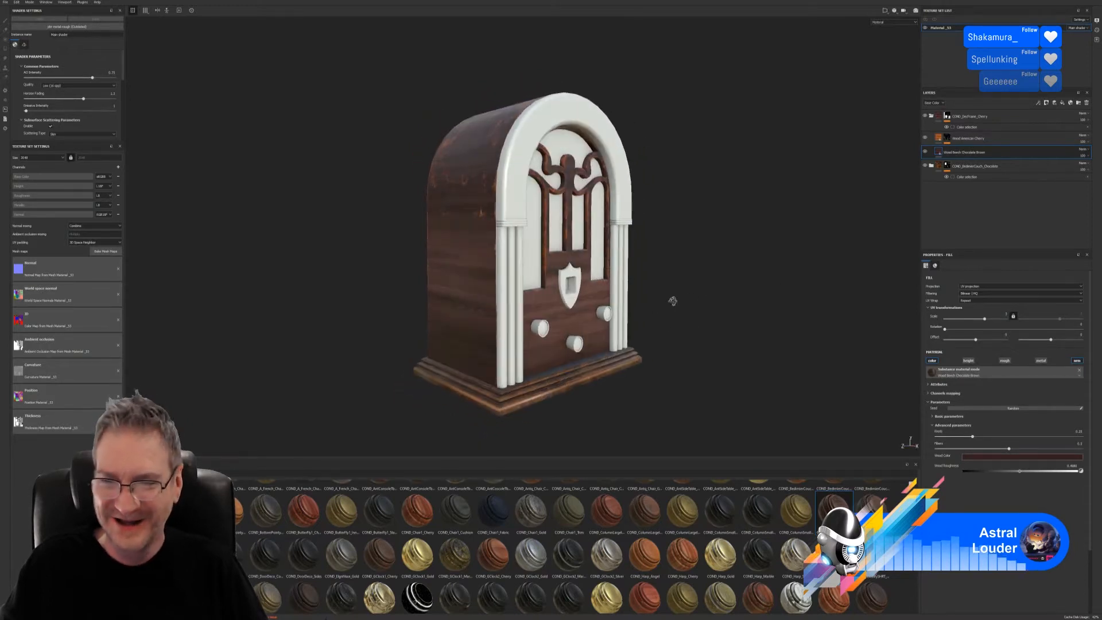
- Adjust the Wood Color's shade and hue on the Wood Beech Chocolate Brown layer to a warm, slightly orange red-brown
click(1034, 456)
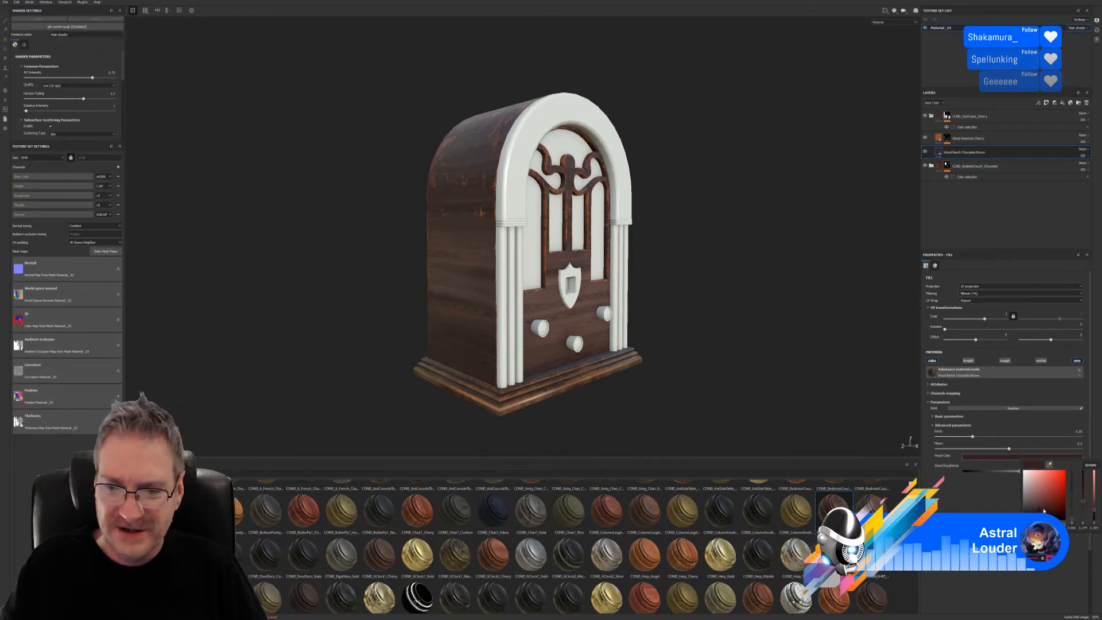
click(1039, 507)
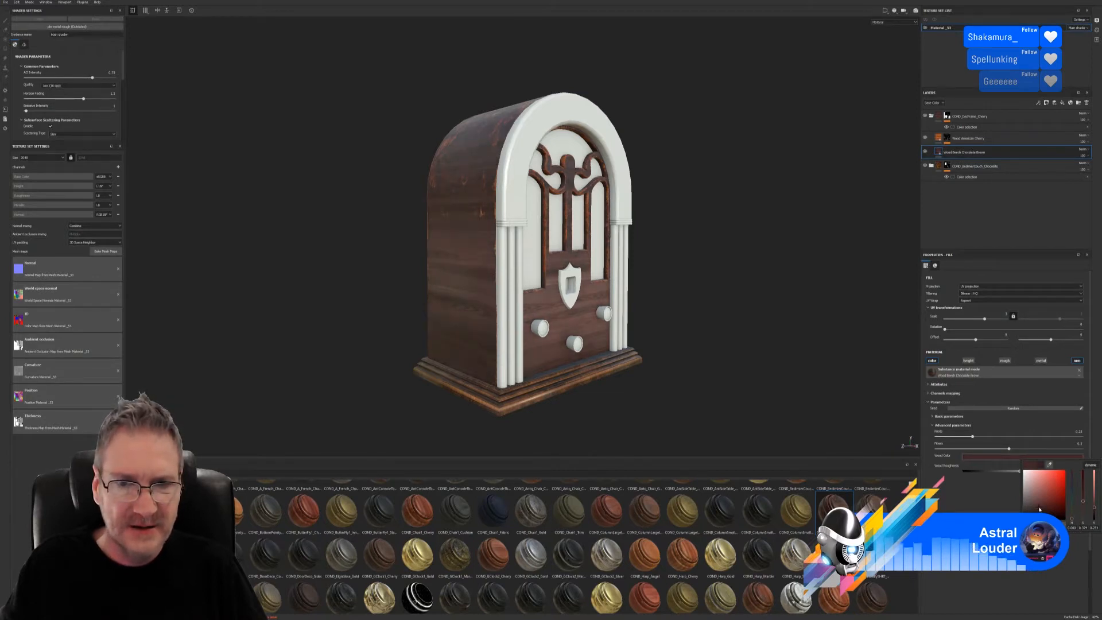
drag(1040, 510, 1036, 510)
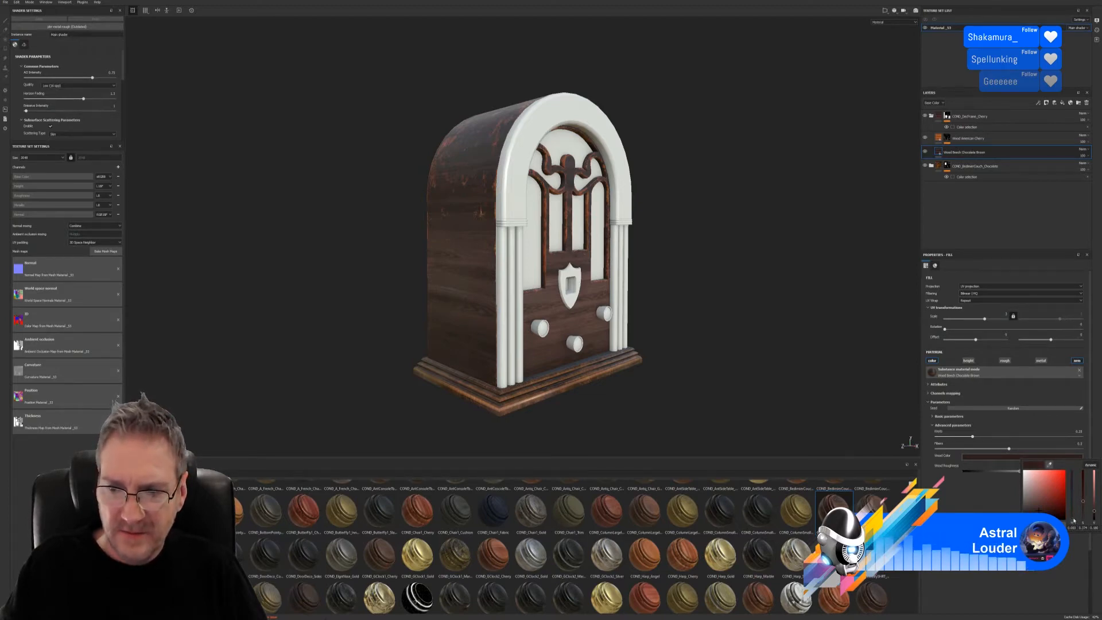
drag(1071, 519, 1068, 516)
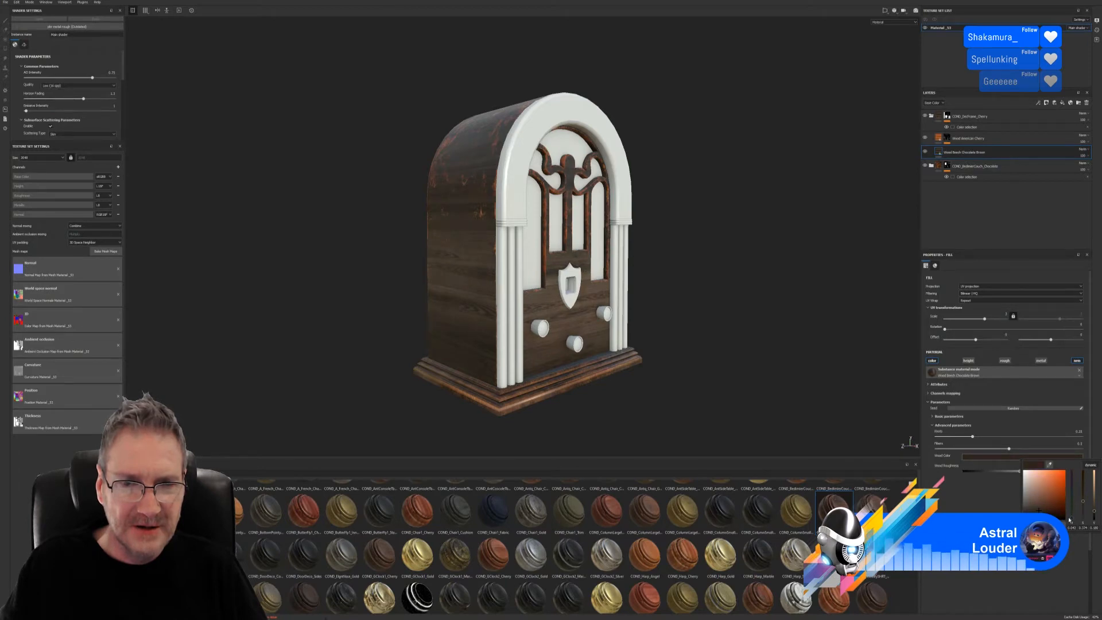
drag(1068, 517, 1068, 521)
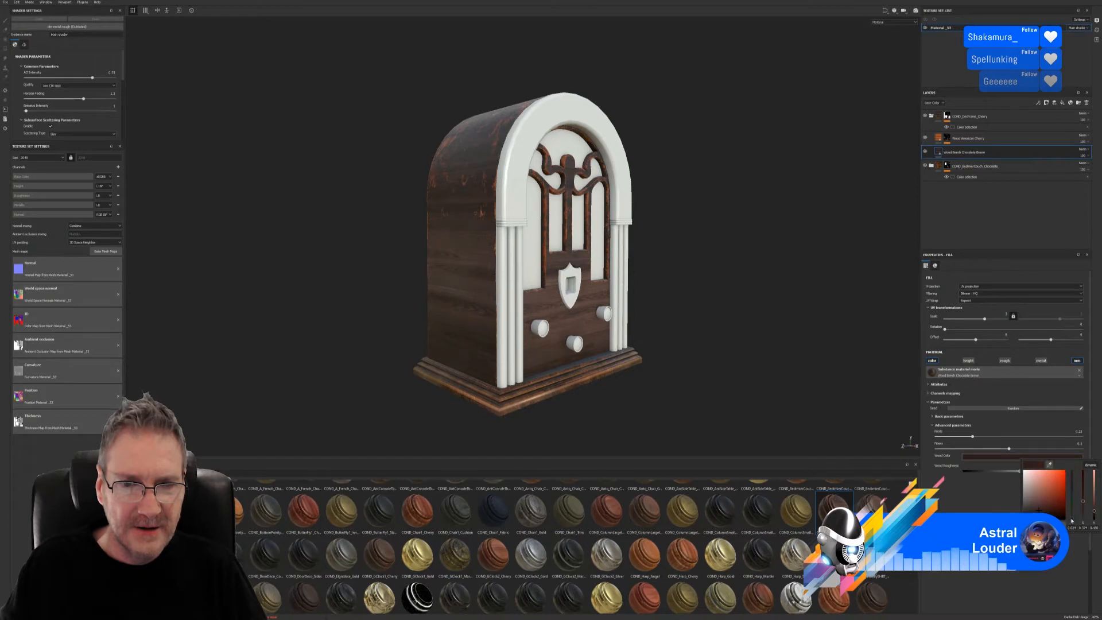
drag(1070, 521, 1071, 519)
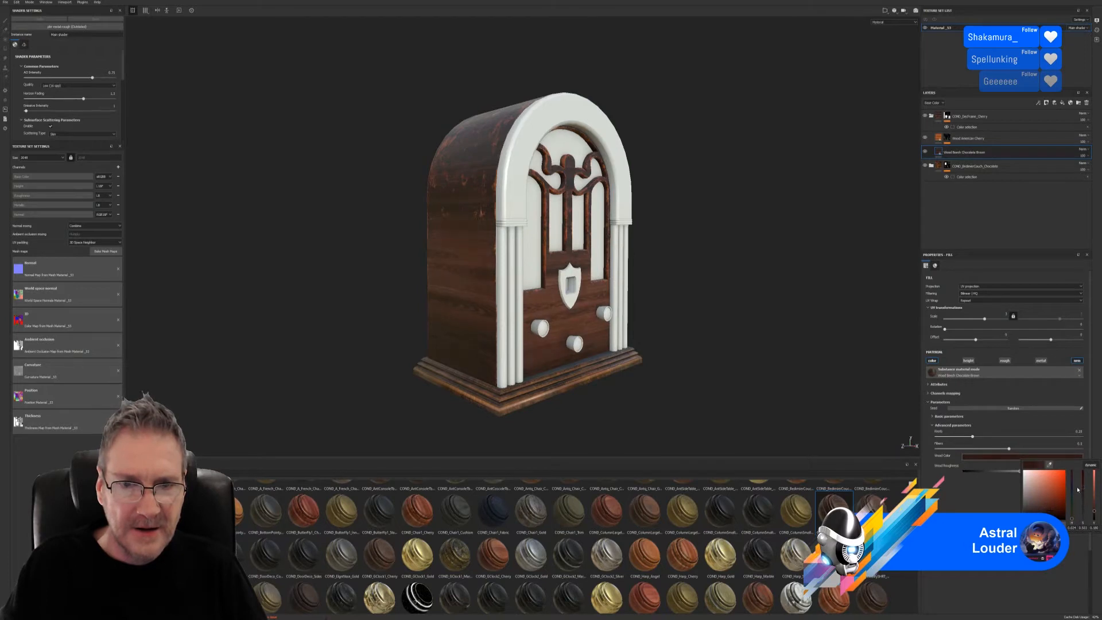
- Fine-tune the Wood Color's saturation and brightness for a richer red-brown and check the radio body from all around
drag(1077, 489, 1077, 496)
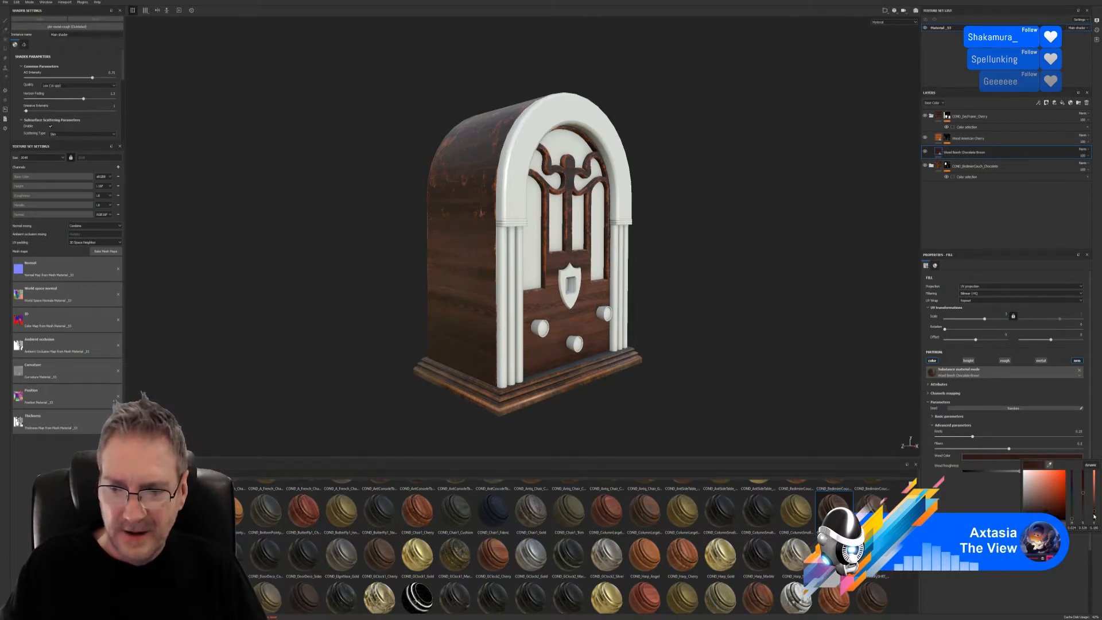
drag(1094, 511, 1091, 512)
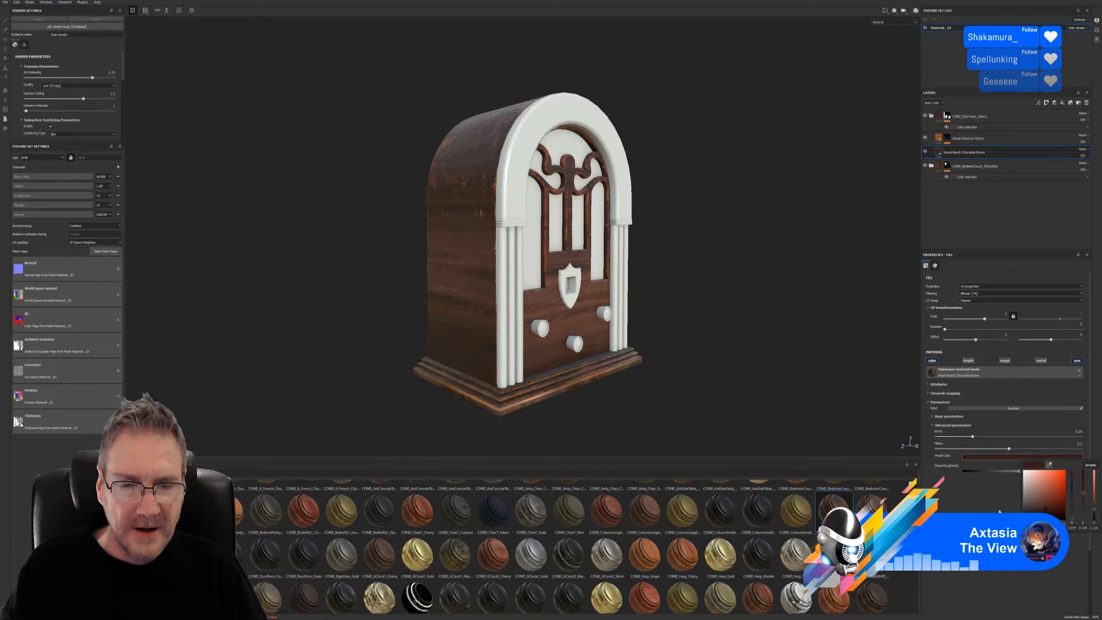
alt+drag(820, 413, 1013, 415)
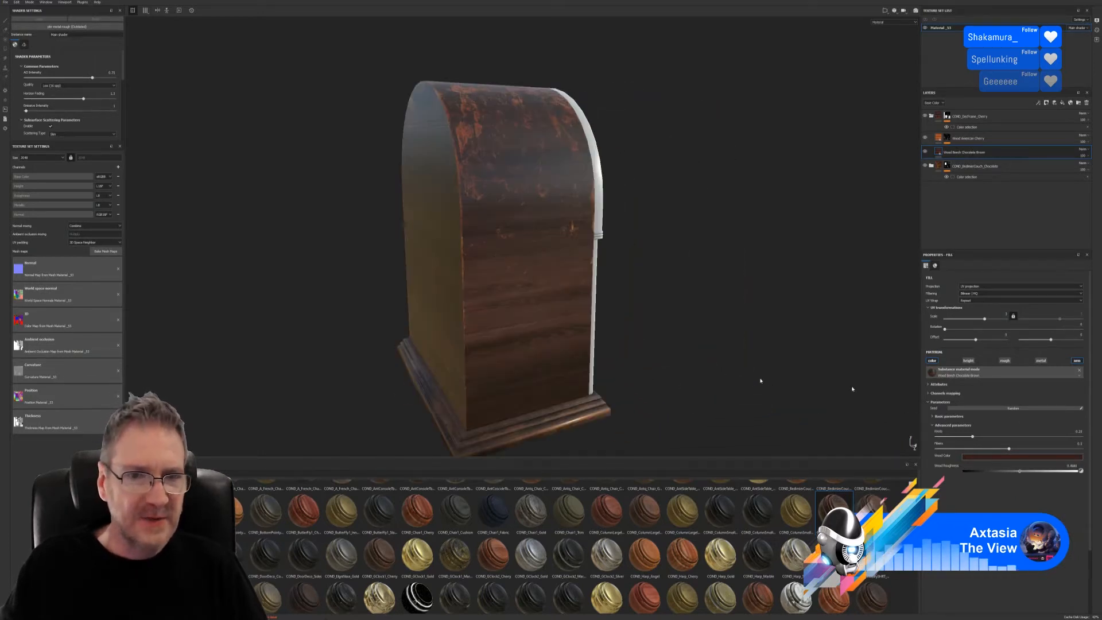
alt+drag(852, 389, 617, 333)
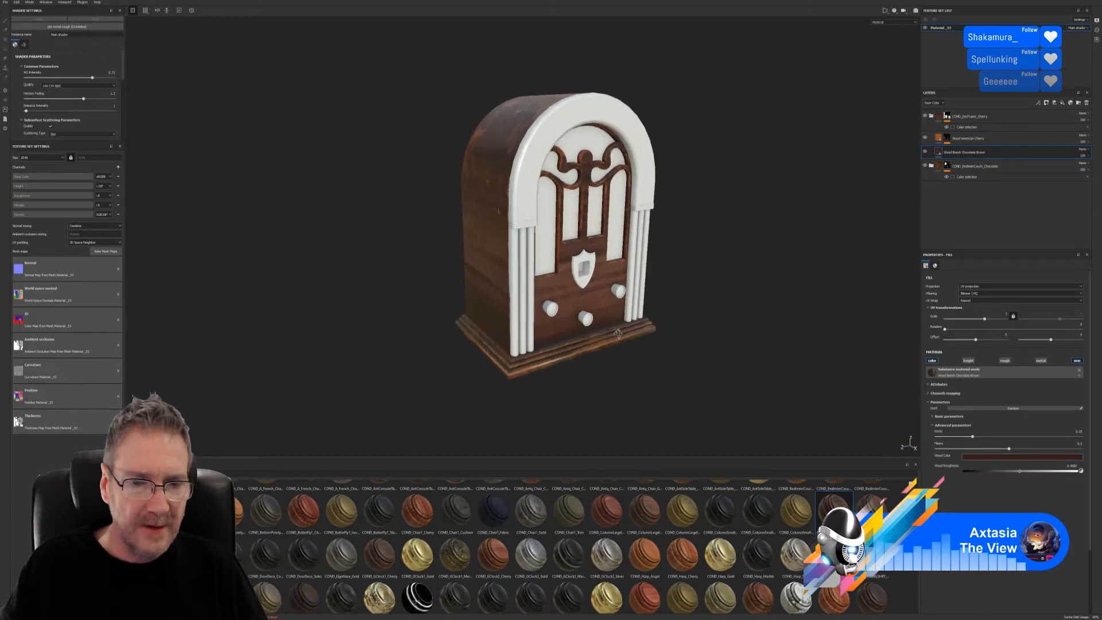
alt+right_drag(618, 334, 623, 291)
alt+middle_drag(607, 265, 606, 291)
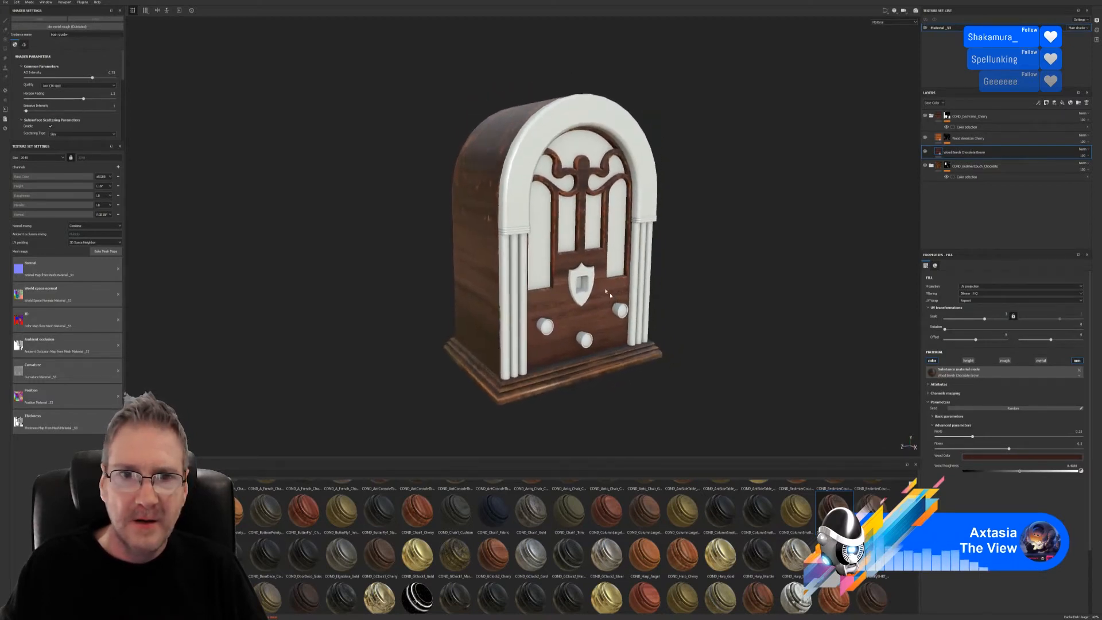
alt+drag(606, 291, 645, 298)
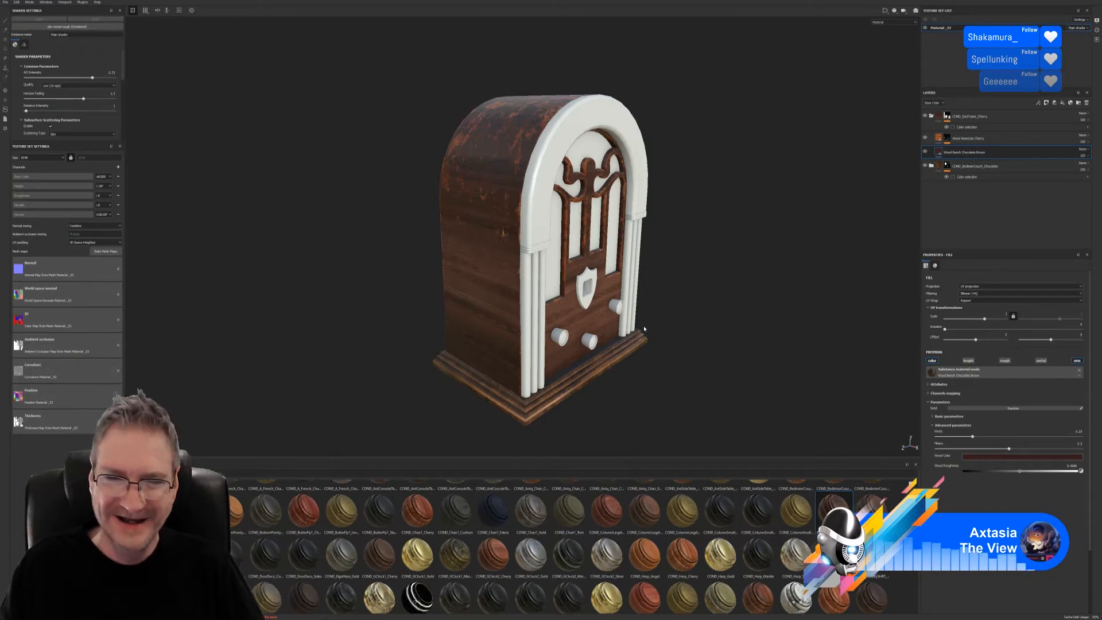
alt+drag(659, 373, 628, 351)
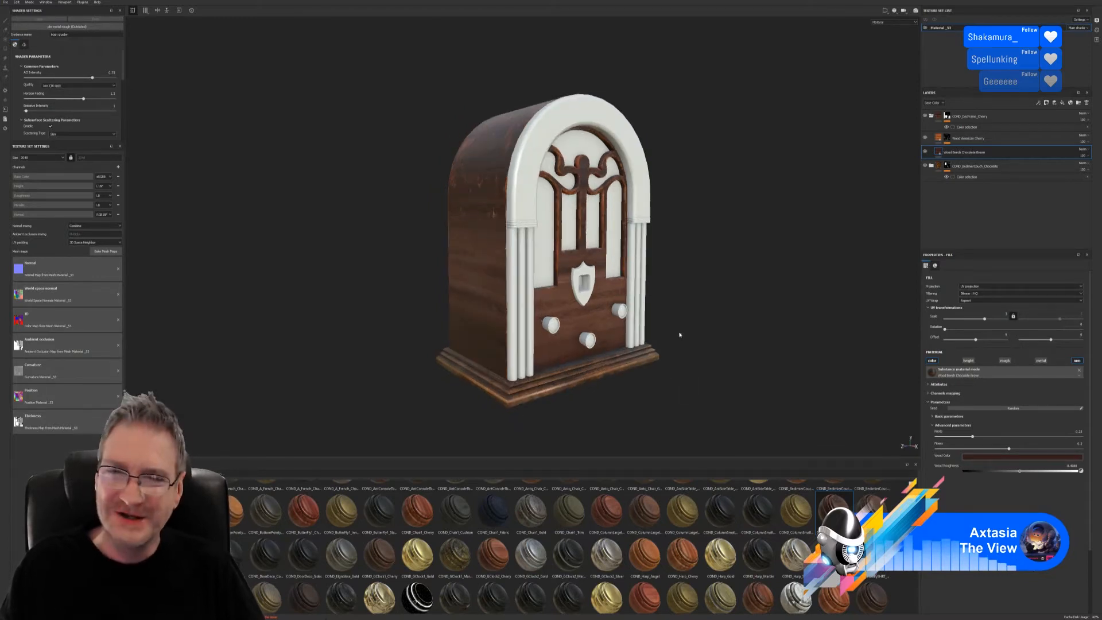
alt+drag(652, 280, 681, 292)
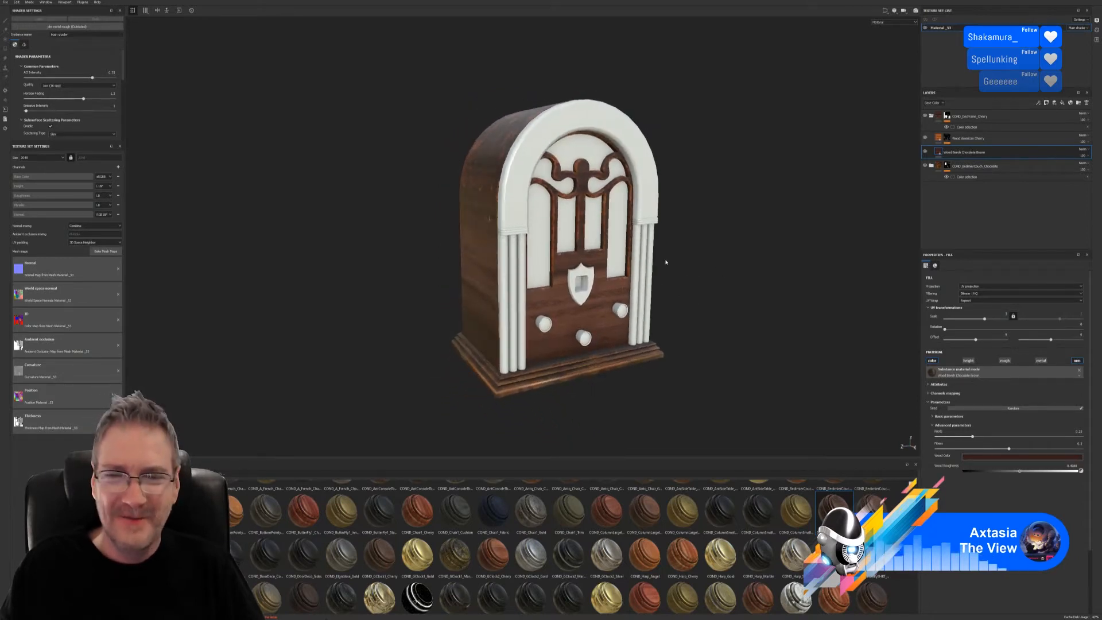
scroll(665, 261, up, 3)
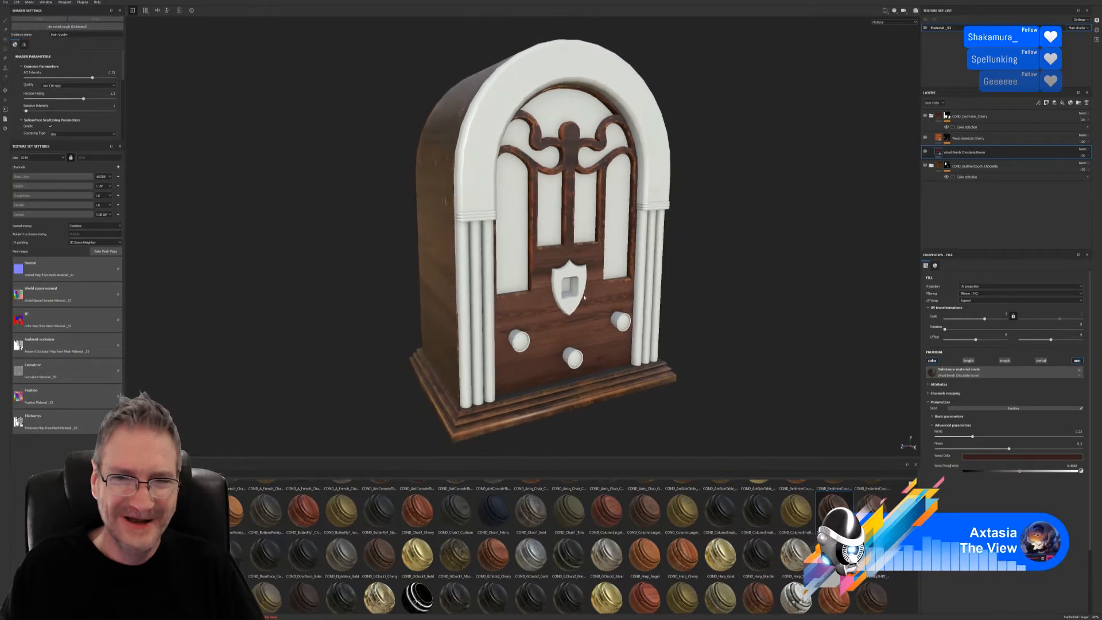
alt+drag(584, 298, 590, 302)
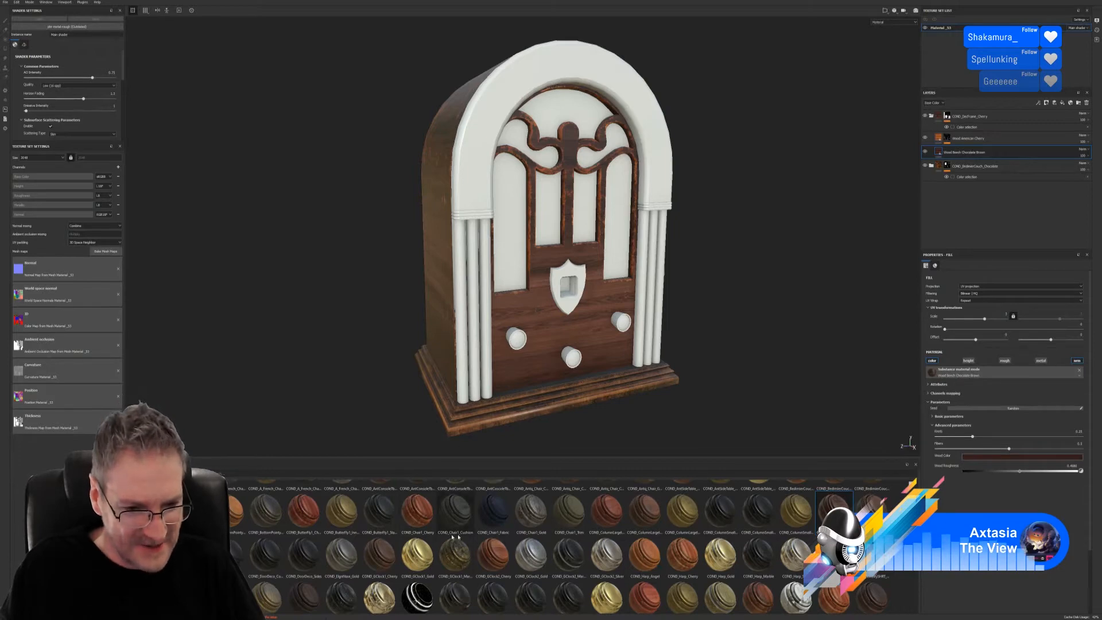
- Try the COND_TopPointy_Frame_Choc smart material on the radio's arched front trim, masked with a color selection of its green ID color
mouse_move(307, 561)
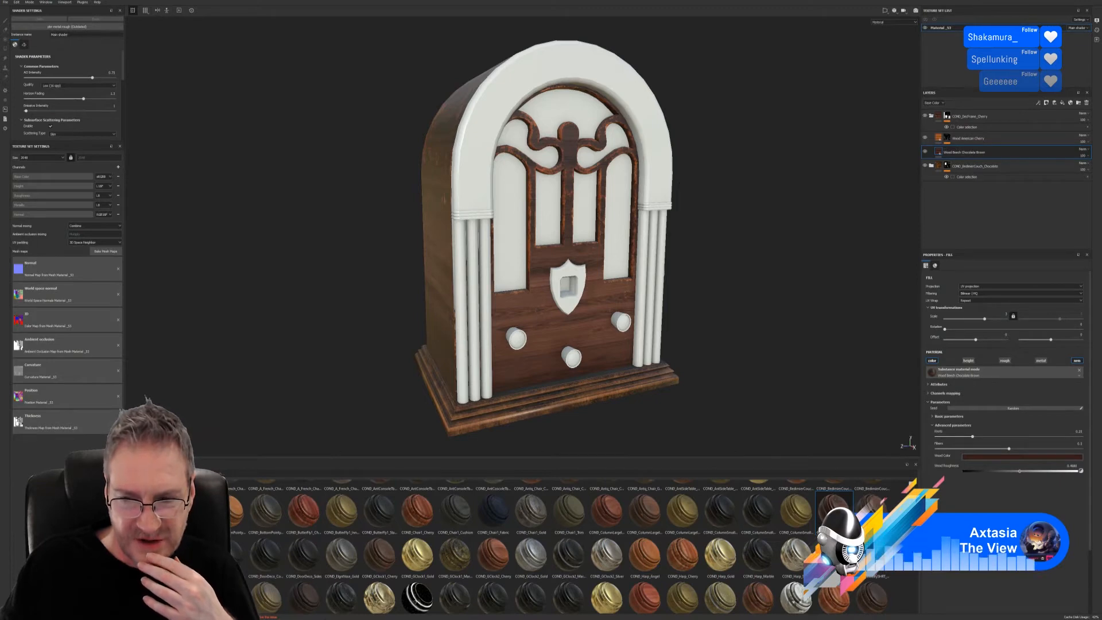
scroll(568, 545, up, 1)
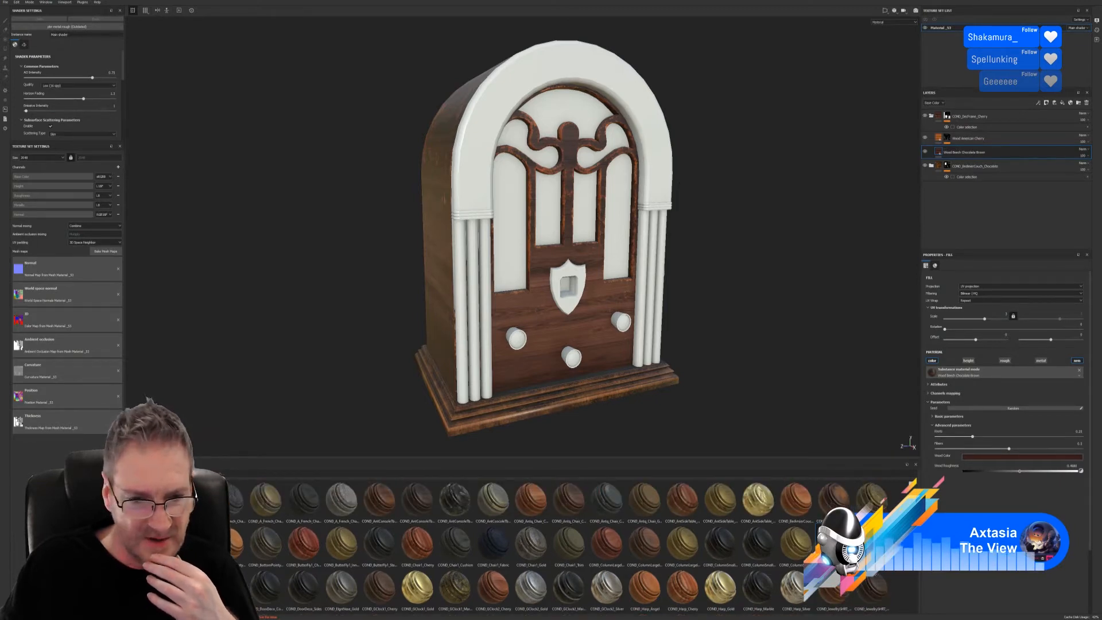
scroll(568, 545, down, 1)
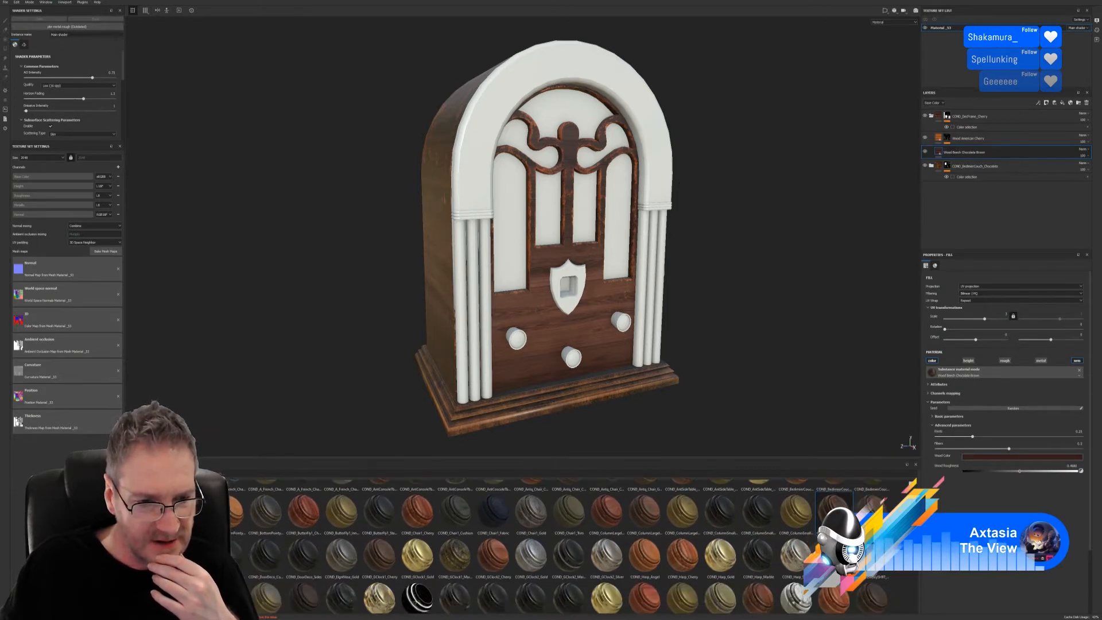
scroll(568, 545, down, 2)
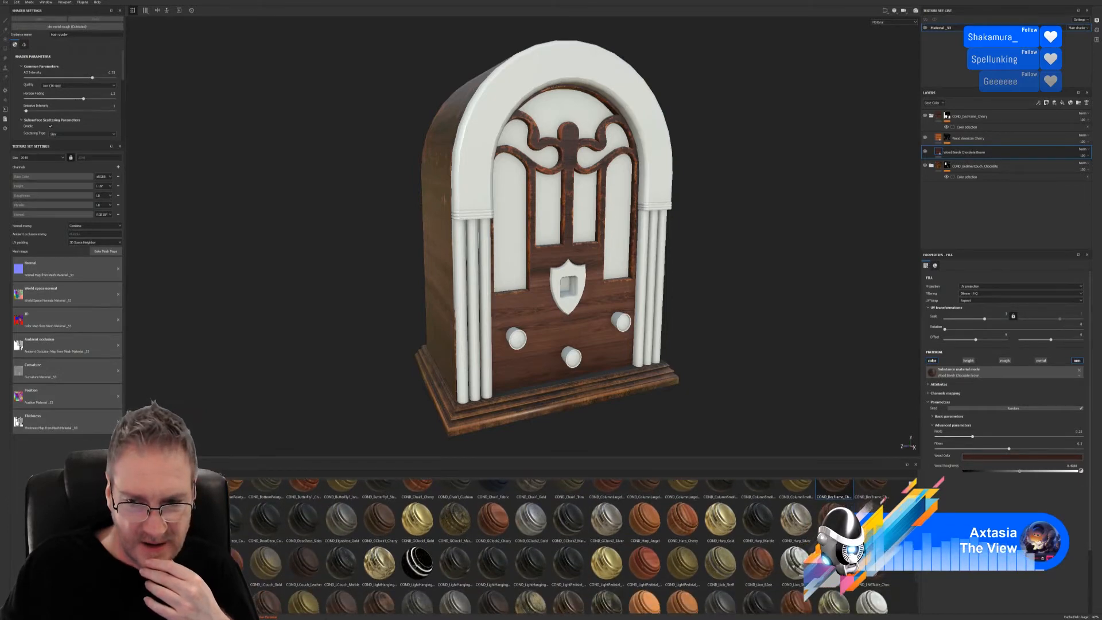
scroll(912, 574, down, 2)
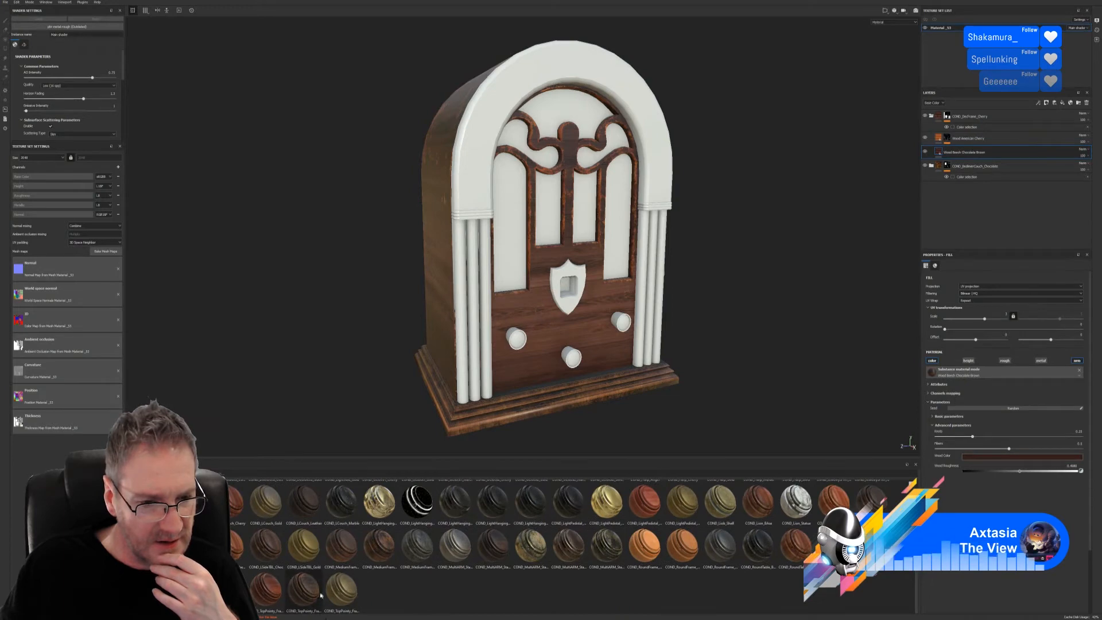
mouse_move(311, 597)
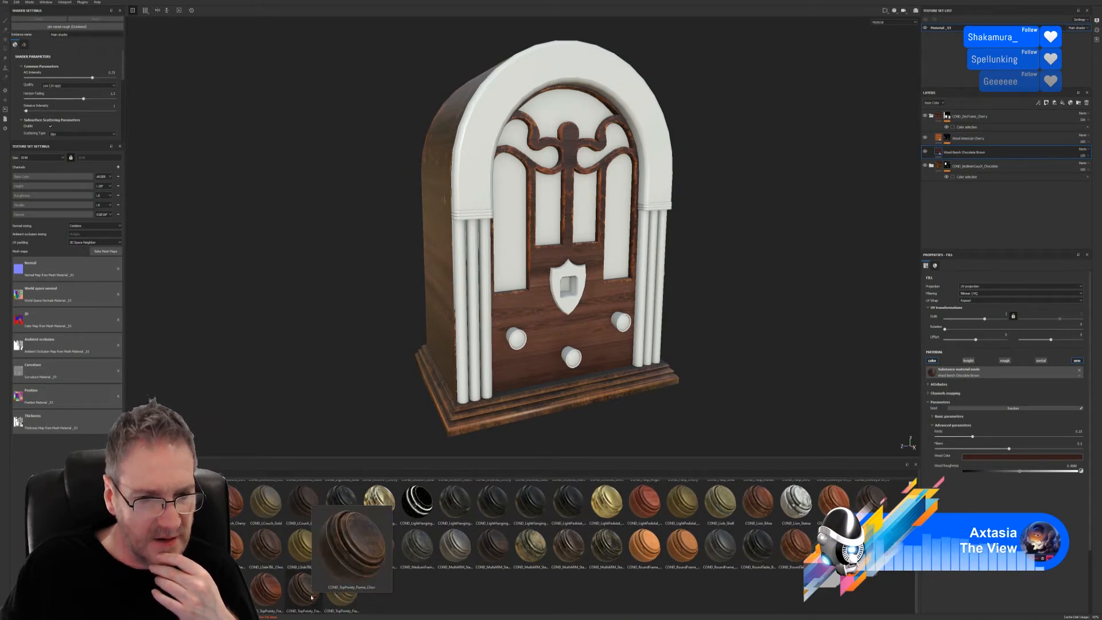
drag(312, 597, 494, 174)
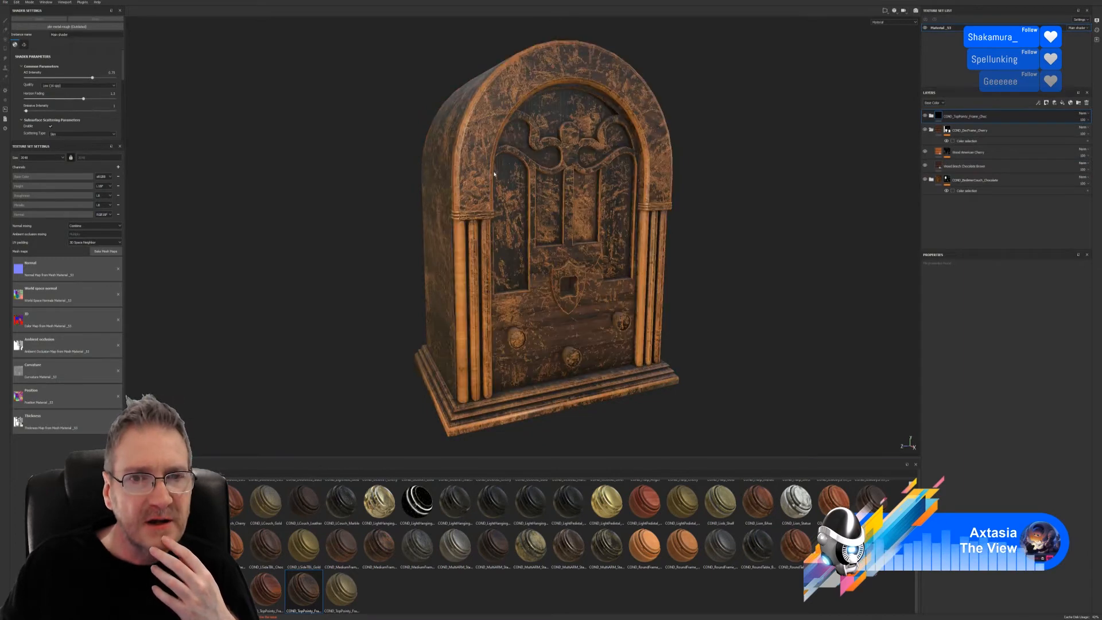
right_click(964, 118)
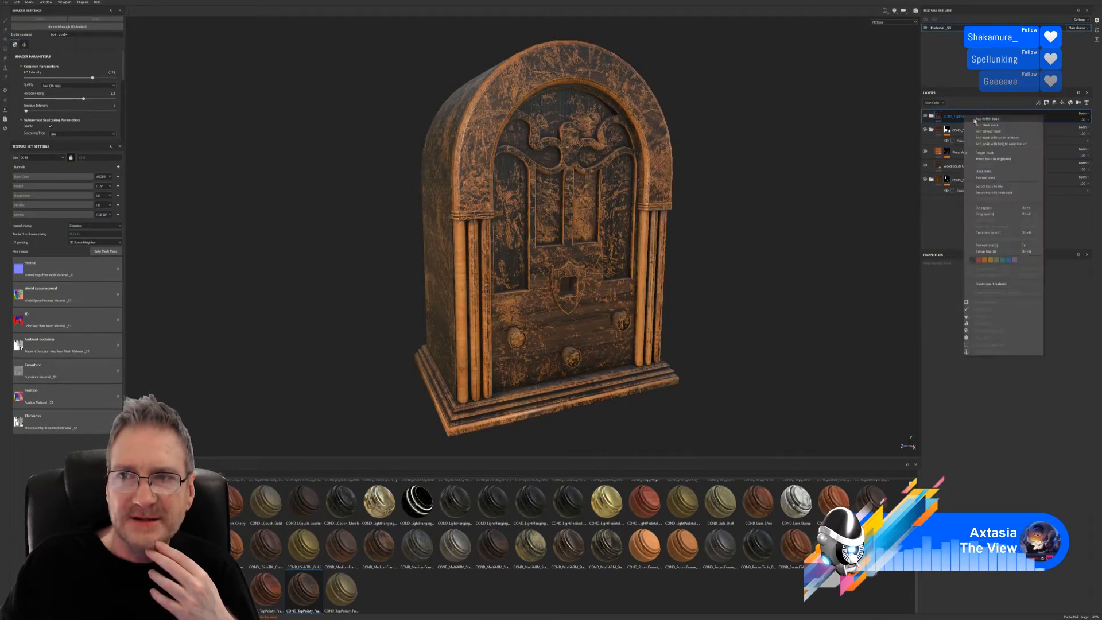
click(1007, 138)
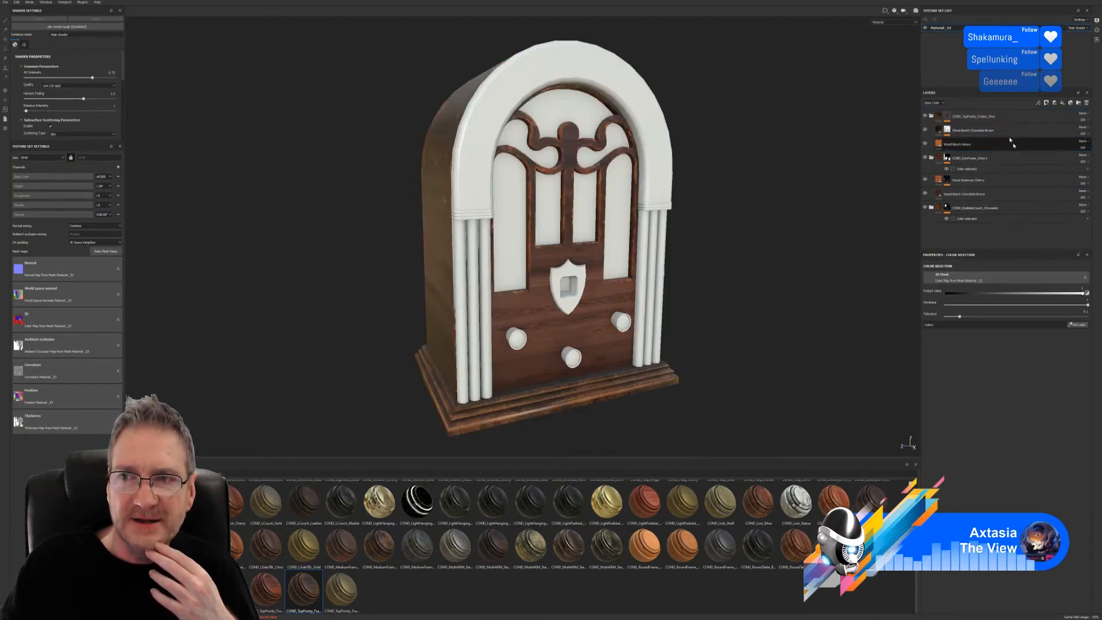
click(1077, 325)
click(606, 75)
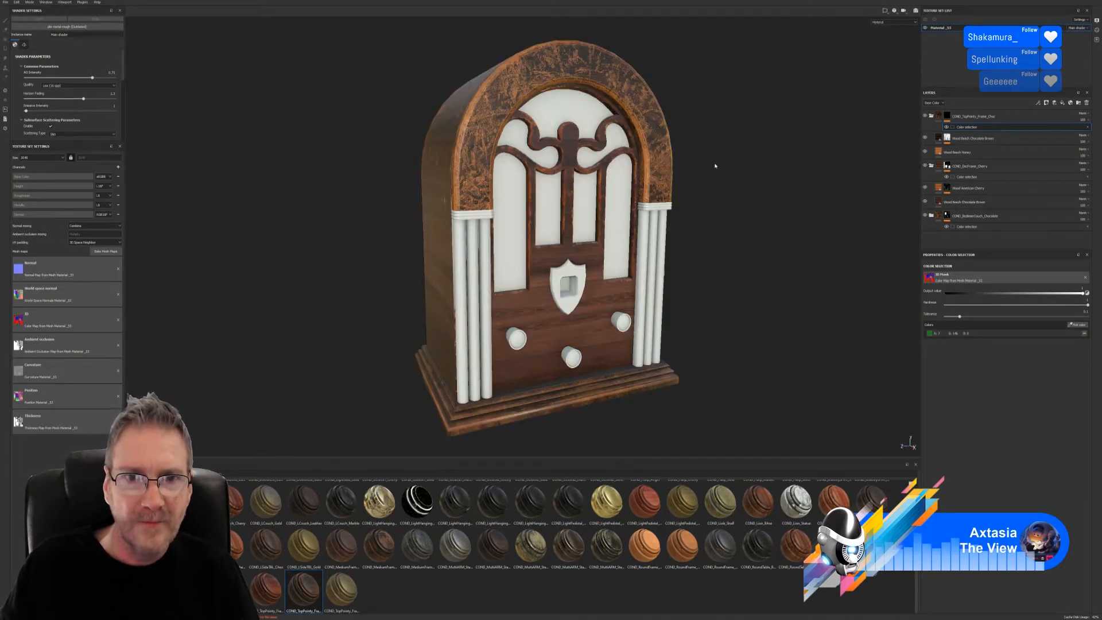
- Check the arched trim from several angles and delete the COND_TopPointy_Frame_Choc layer group
mouse_move(695, 229)
alt+mouse_down()
mouse_move(525, 321)
mouse_move(725, 253)
mouse_move(711, 241)
alt+mouse_up()
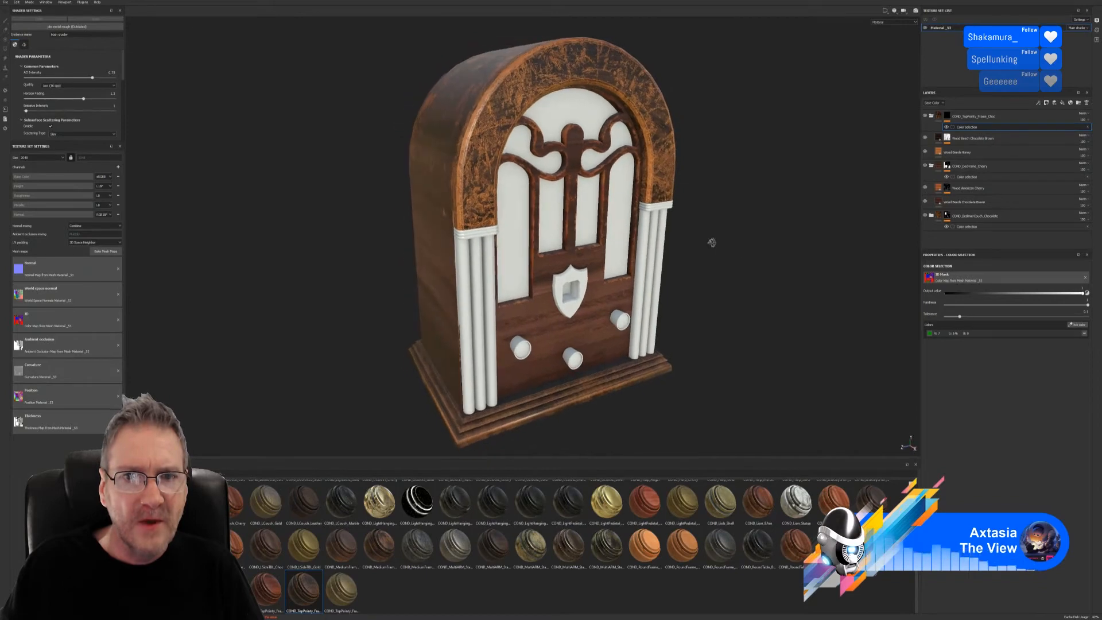
alt+drag(721, 198, 548, 125)
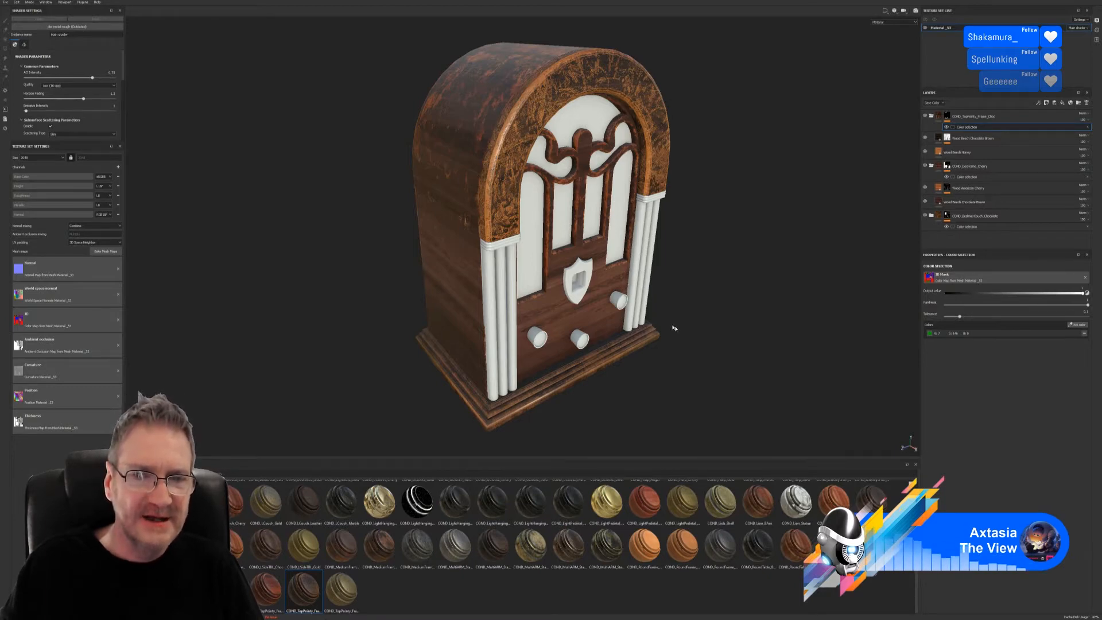
alt+drag(674, 327, 649, 314)
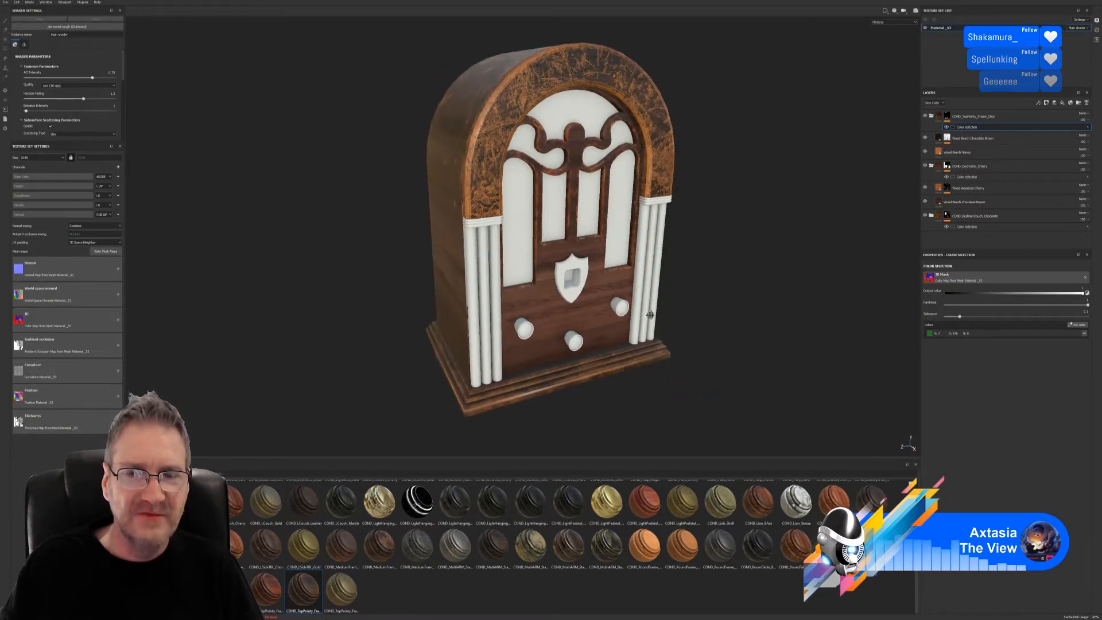
click(970, 119)
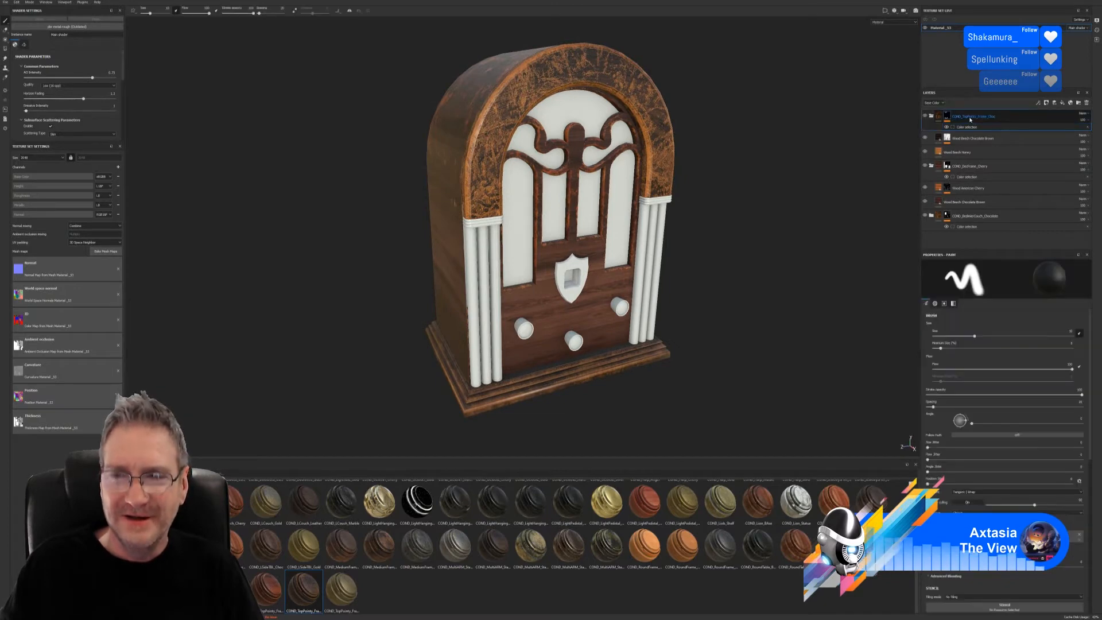
key(Delete)
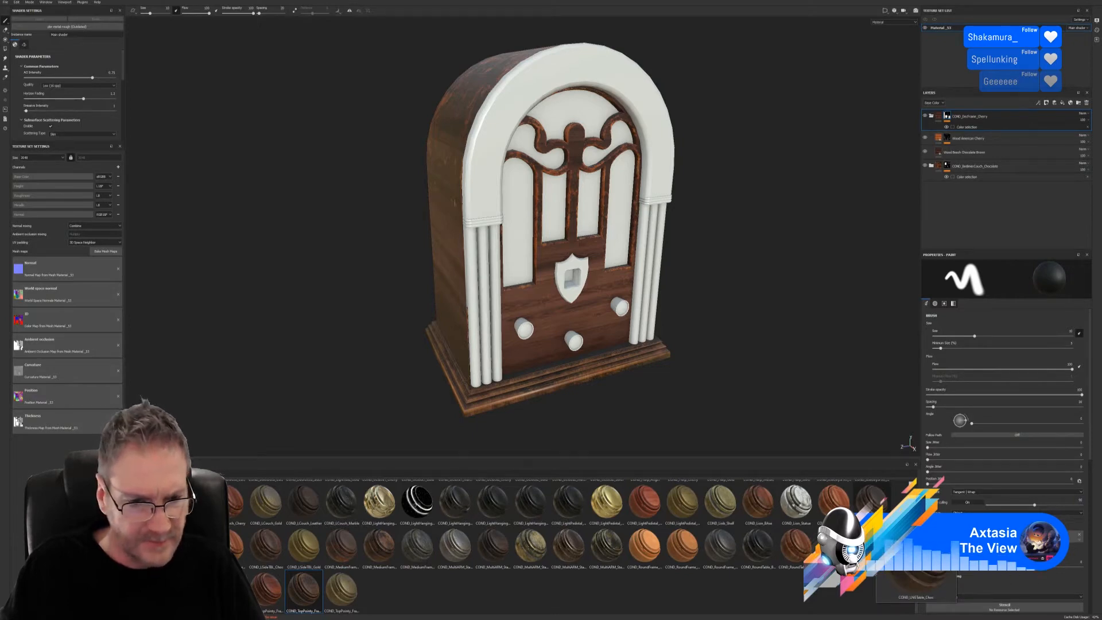
- Apply the COND_MediumFrame_Choc smart material to the radio
mouse_move(390, 556)
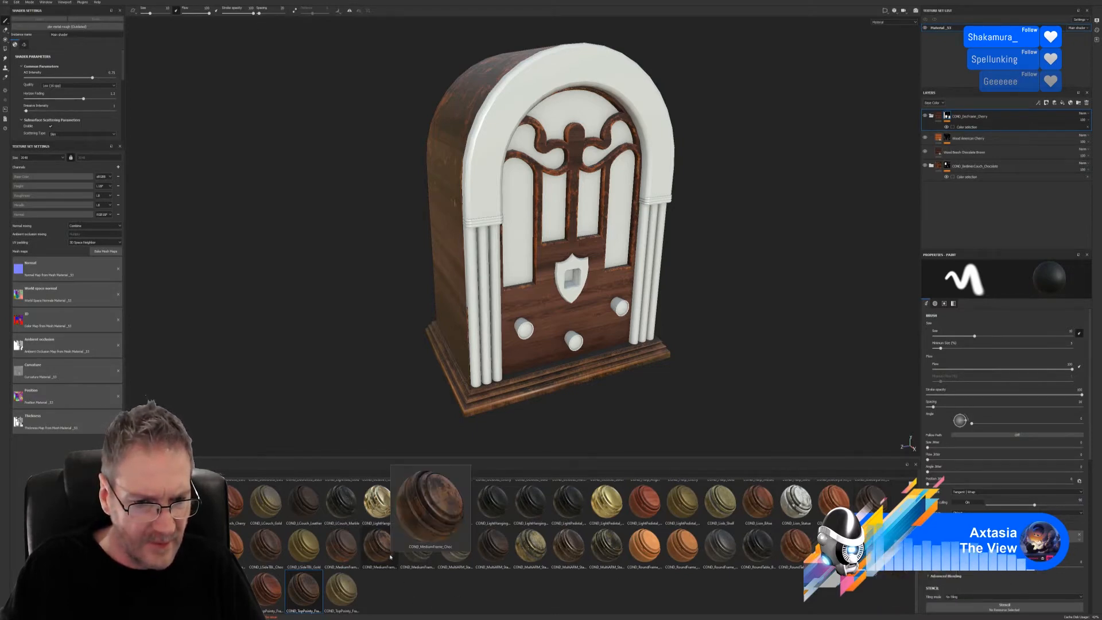
drag(390, 555, 506, 160)
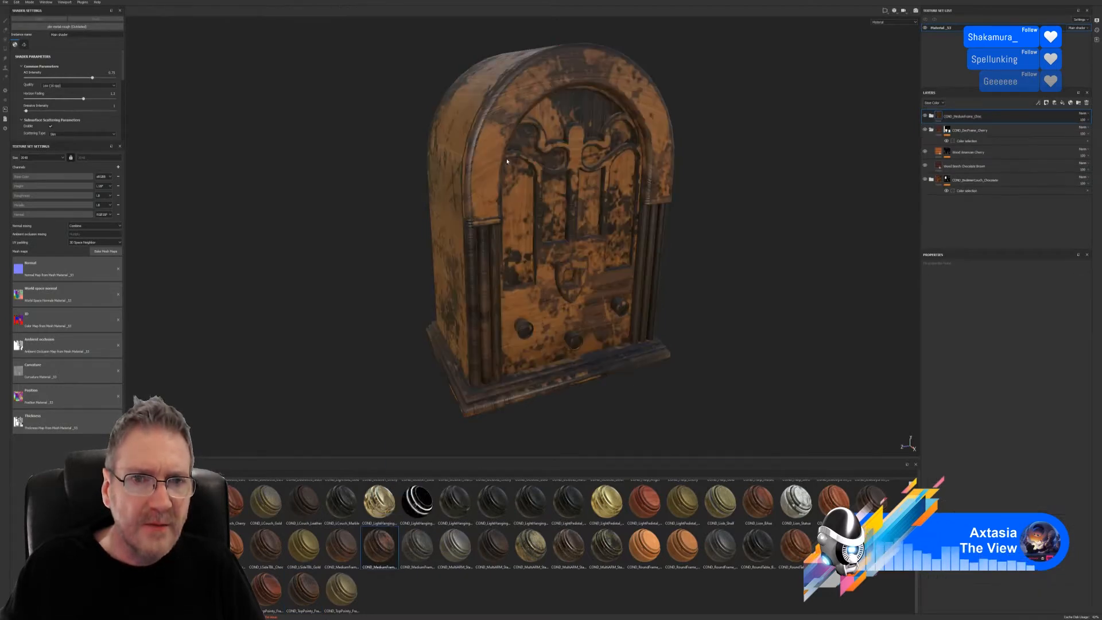
right_click(978, 118)
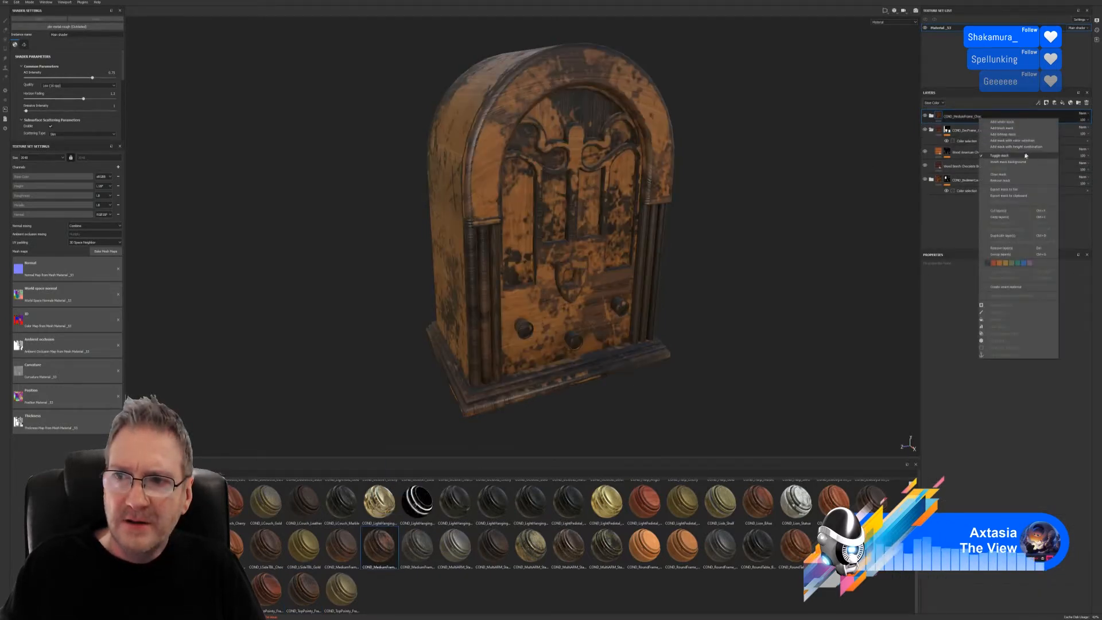
click(1015, 147)
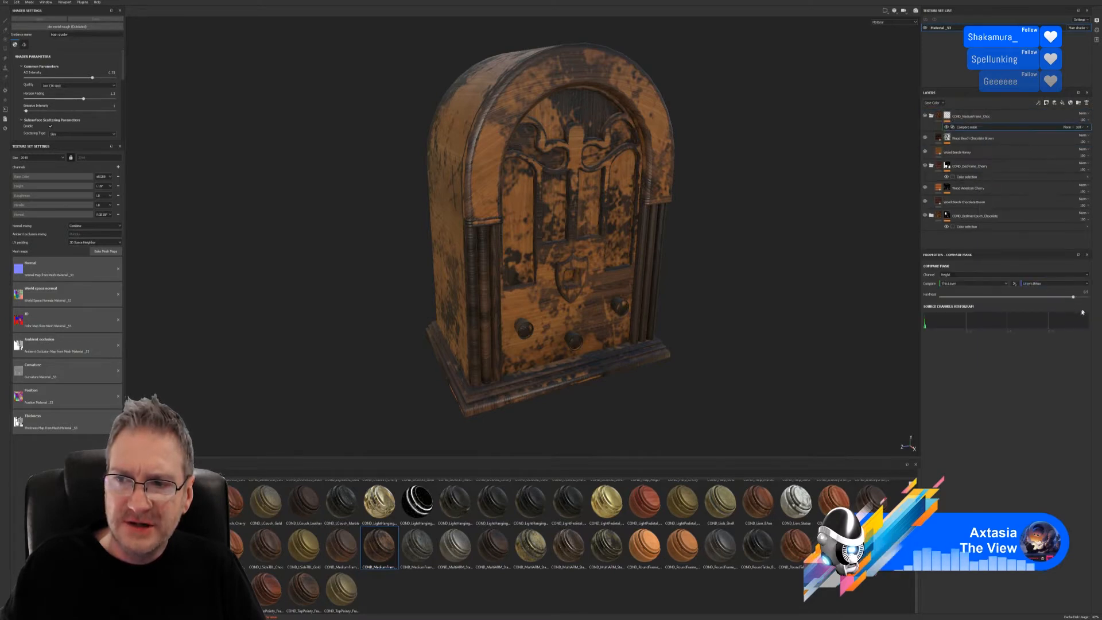
key(ctrl+z)
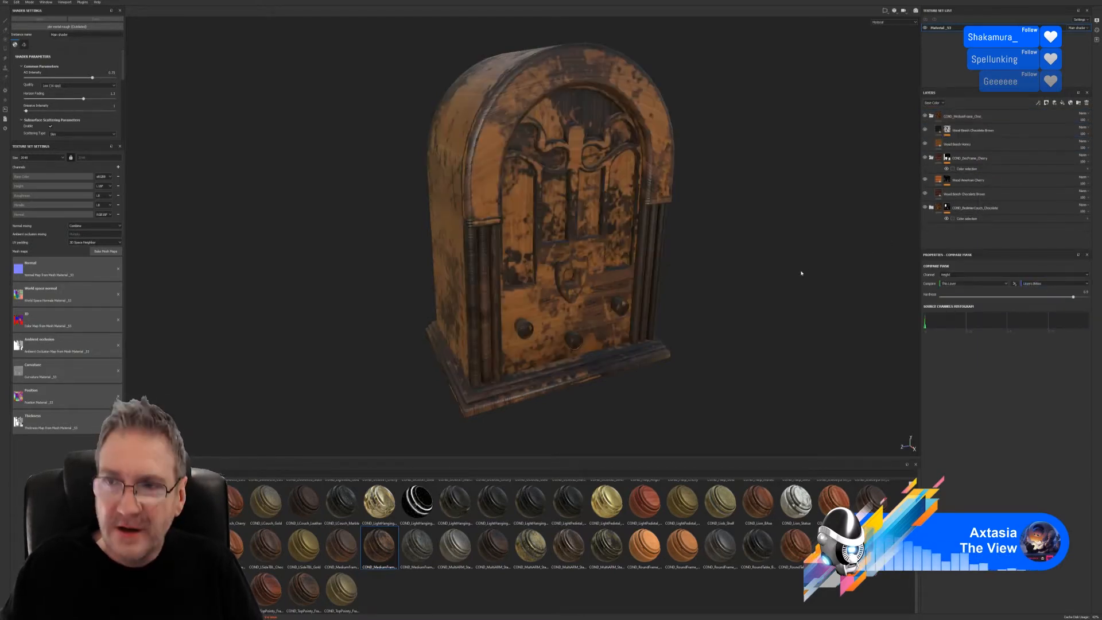
- Mask the COND_MediumFrame_Choc group with a color selection of the arched trim's green ID color and check the trim from several angles
right_click(983, 117)
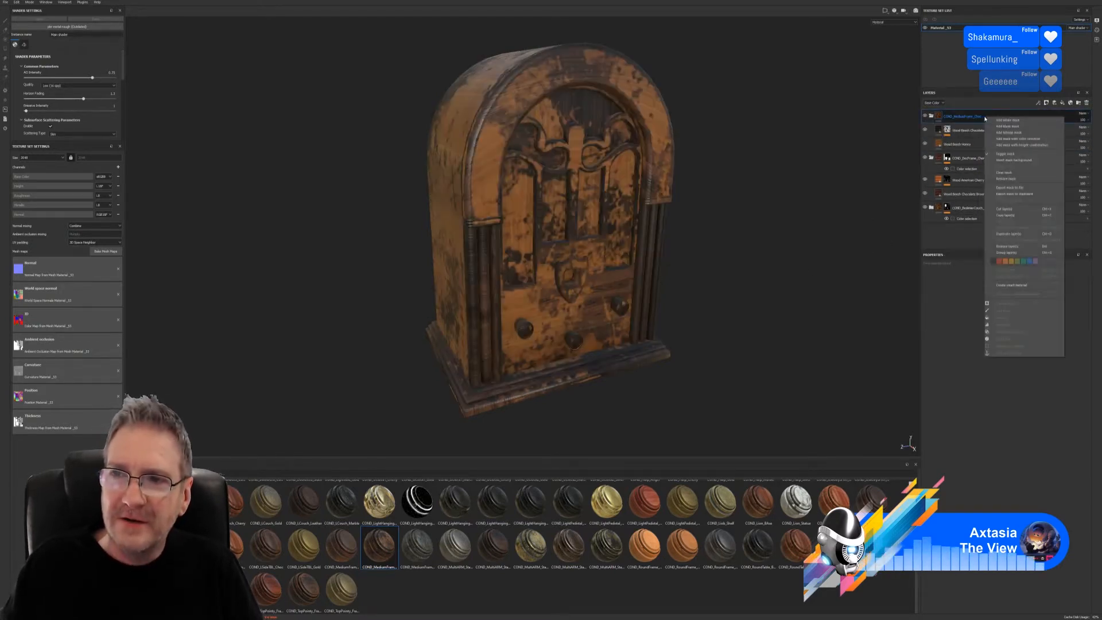
click(1030, 138)
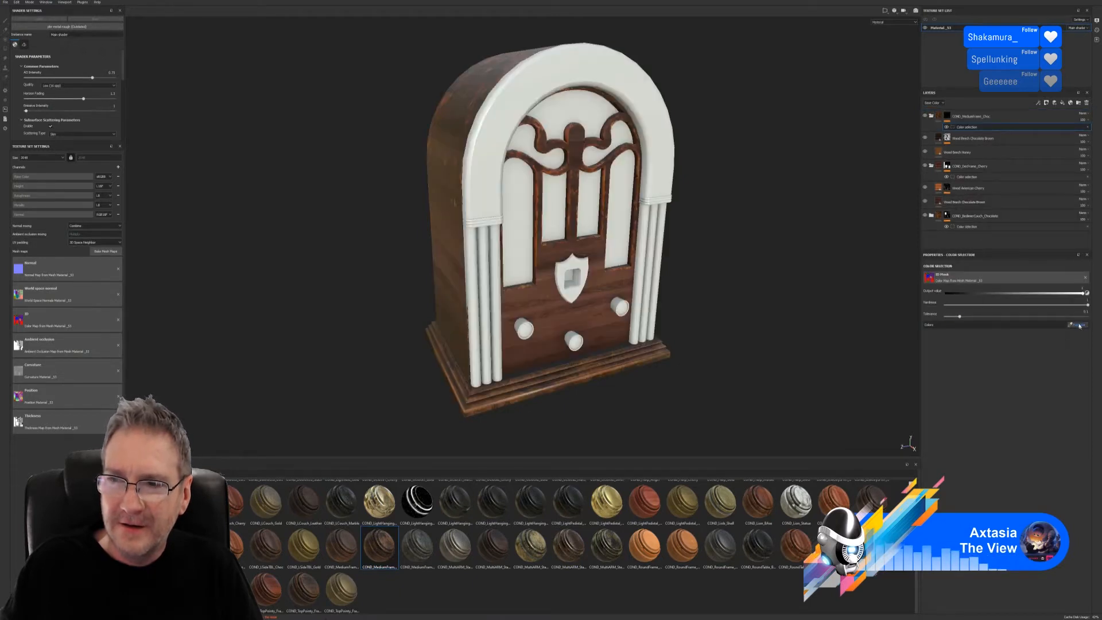
click(1078, 324)
click(645, 84)
alt+drag(645, 92, 639, 174)
alt+right_drag(639, 175, 428, 189)
alt+drag(428, 189, 630, 175)
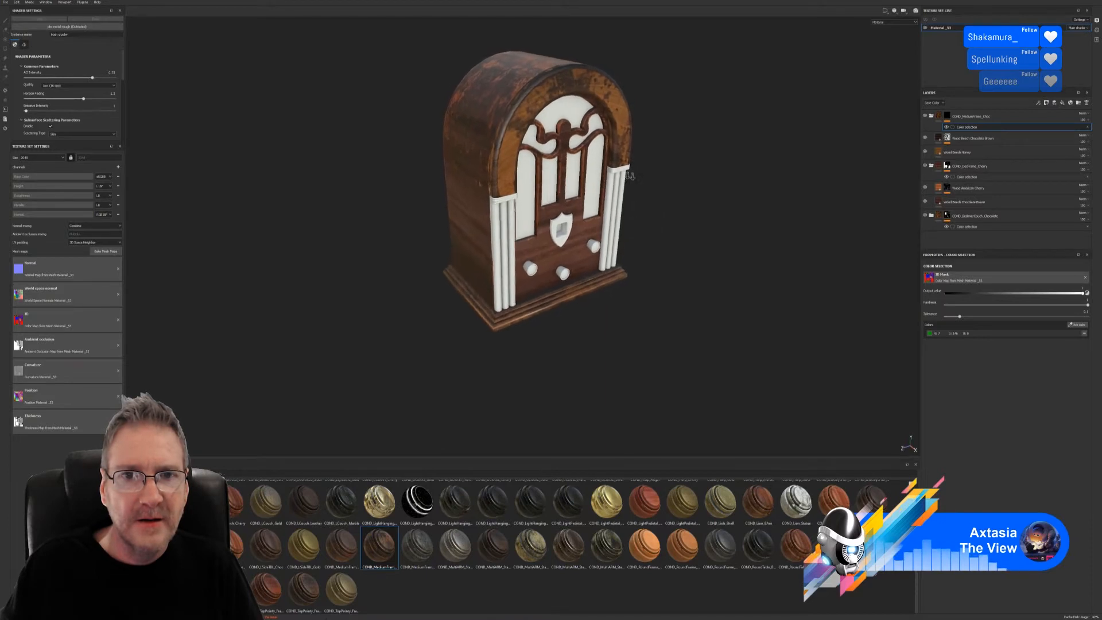
alt+right_drag(630, 176, 700, 182)
alt+middle_drag(573, 127, 585, 184)
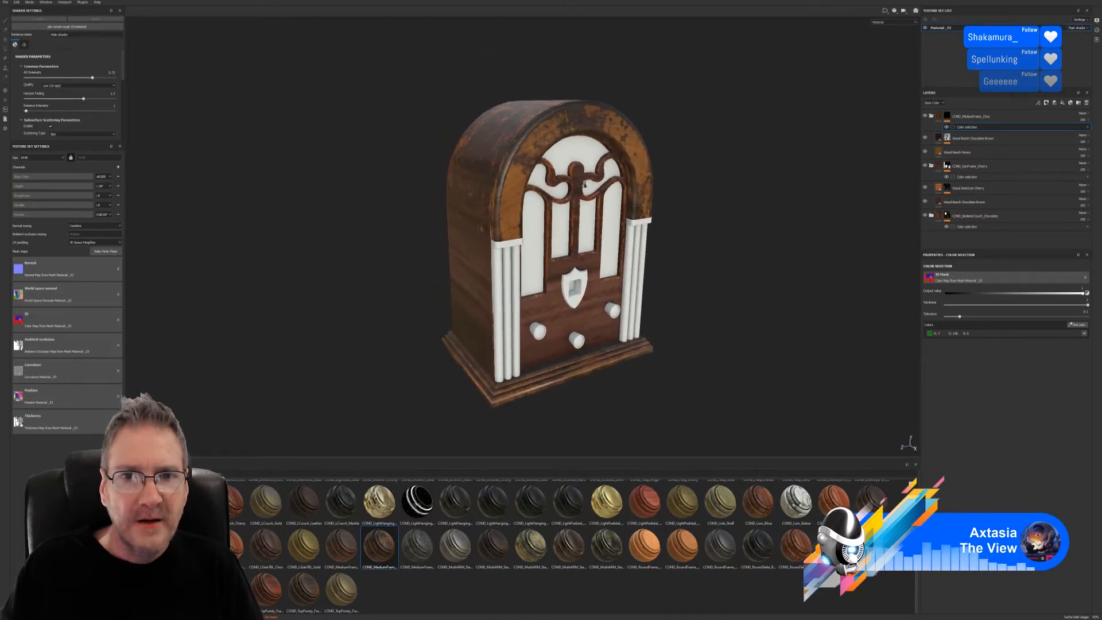
alt+right_drag(585, 184, 620, 187)
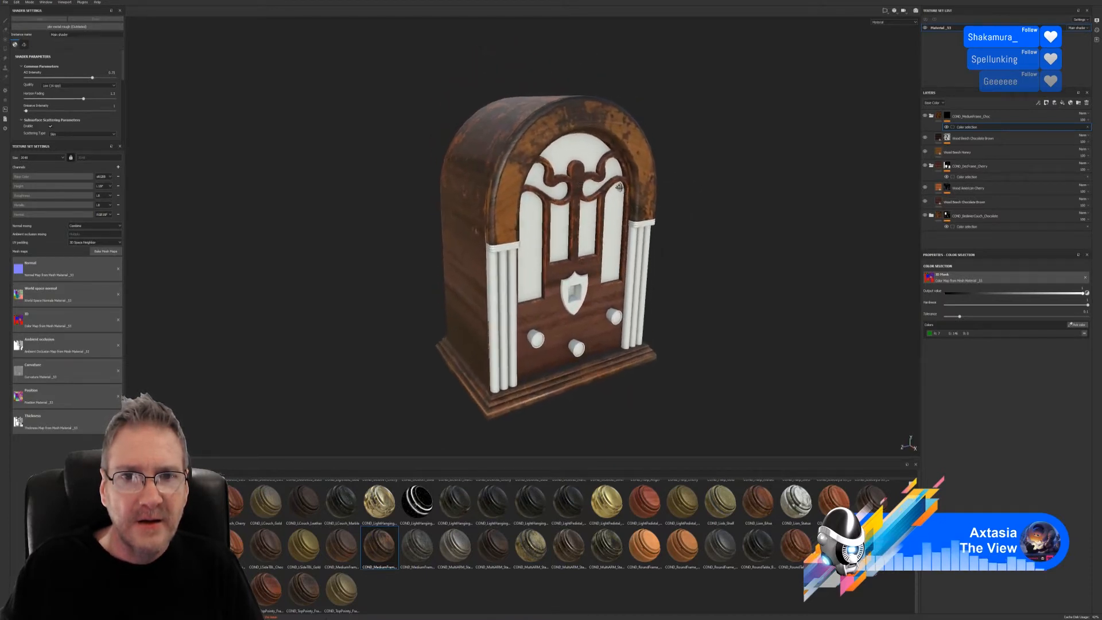
- Save the project as OldRadio in the Study > Chosen > Antique Radio folder under Models
click(4, 5)
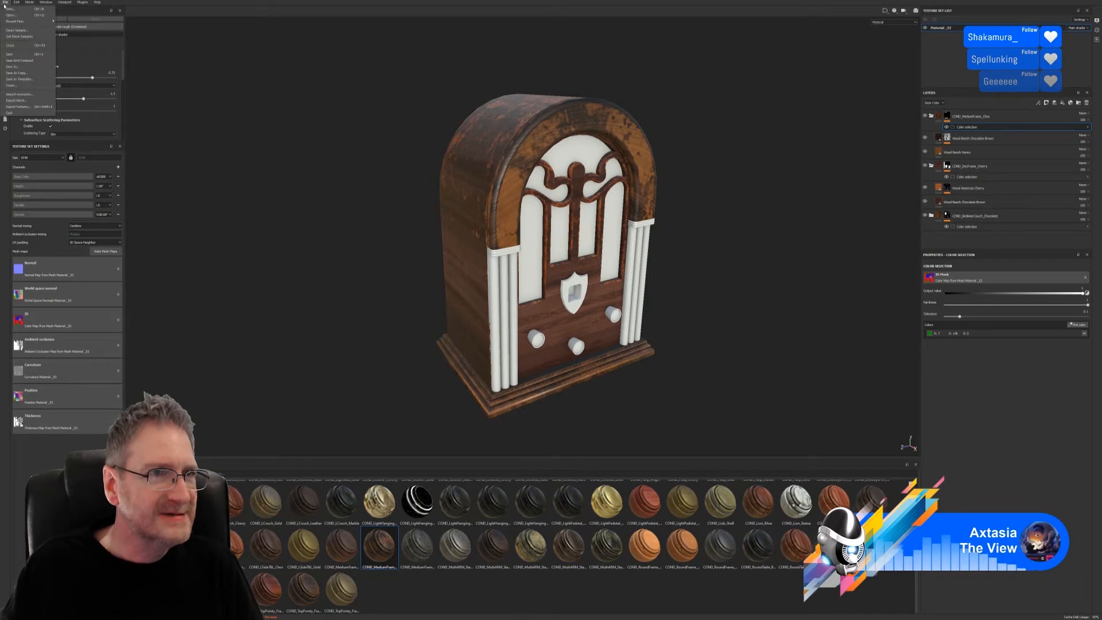
click(15, 54)
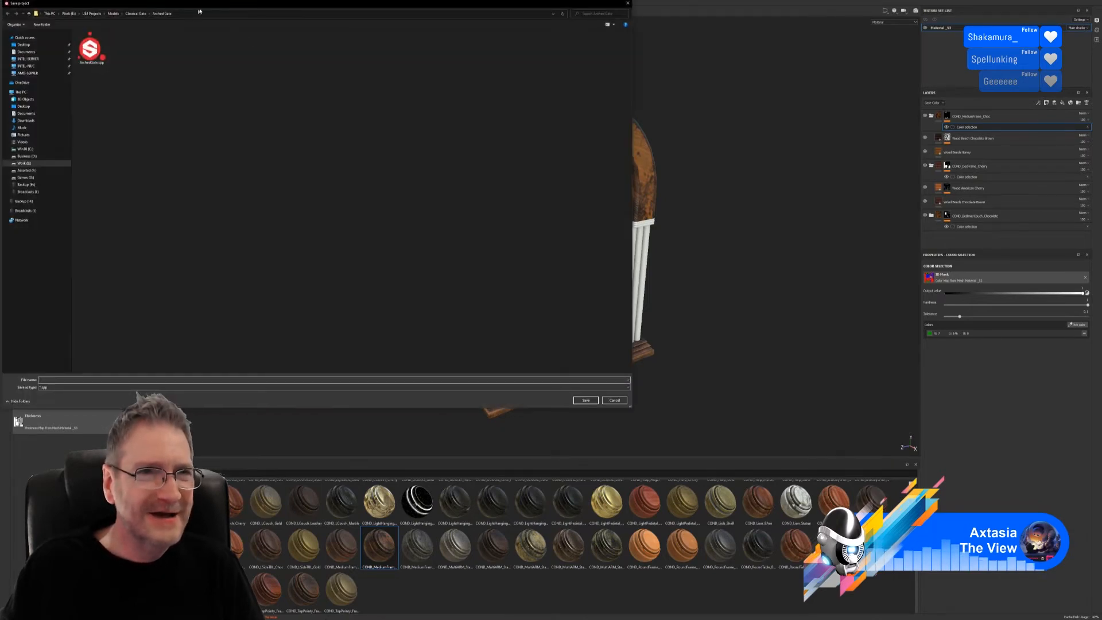
drag(199, 10, 370, 57)
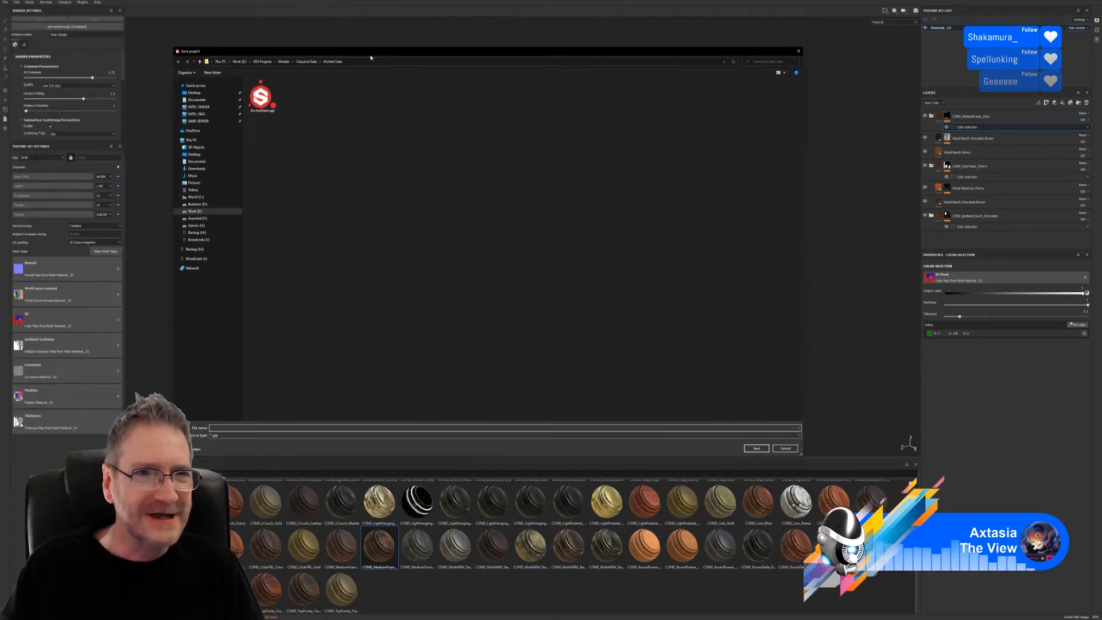
click(307, 62)
click(284, 62)
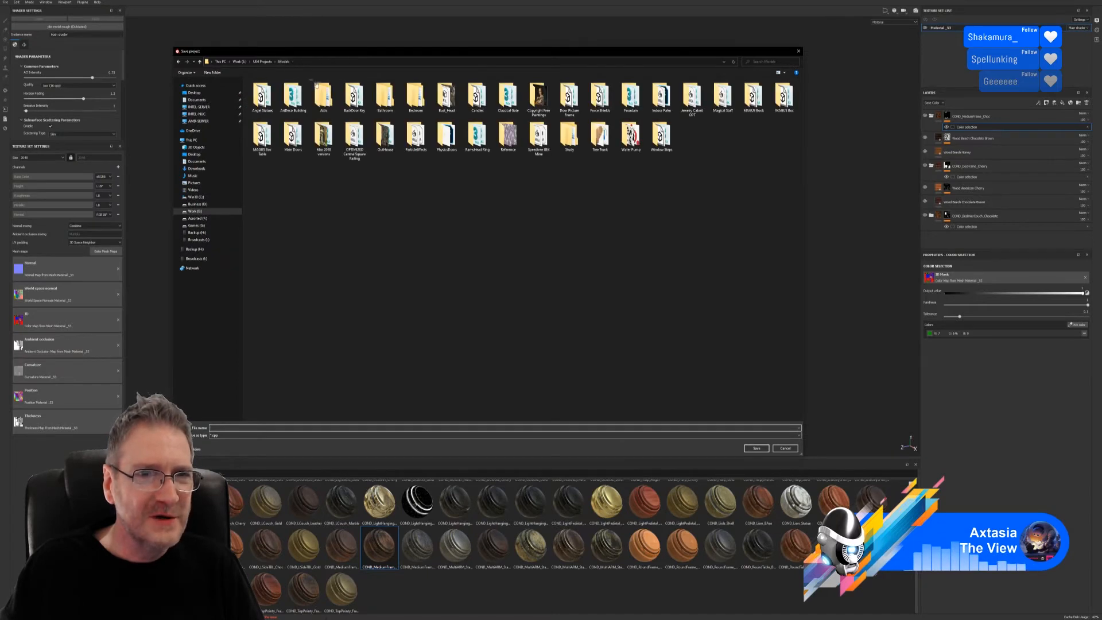
double_click(570, 146)
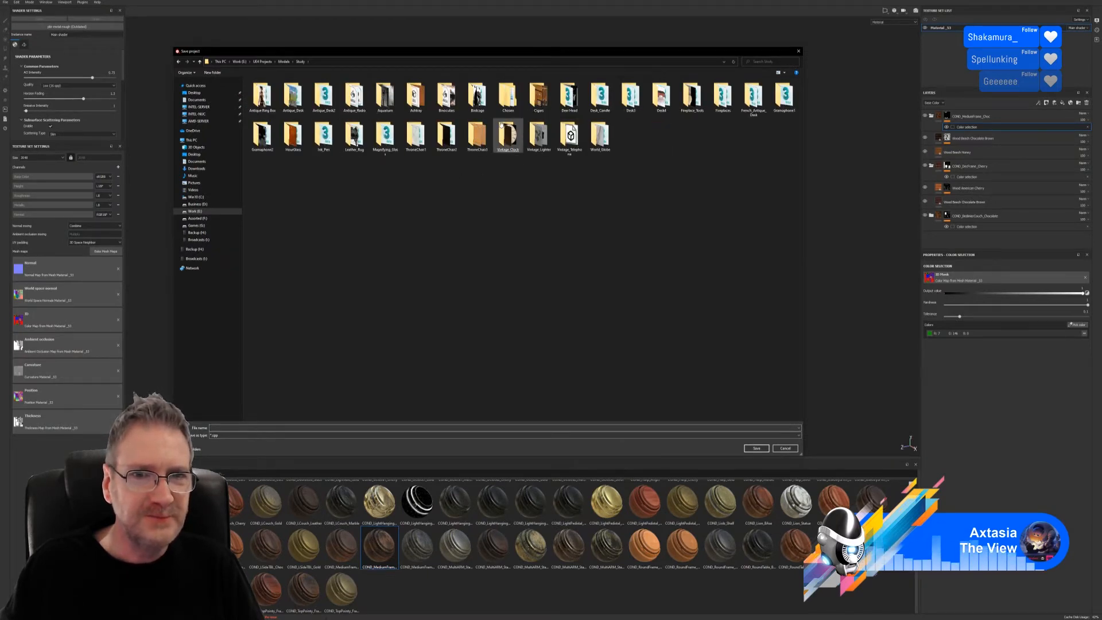
double_click(507, 96)
double_click(323, 96)
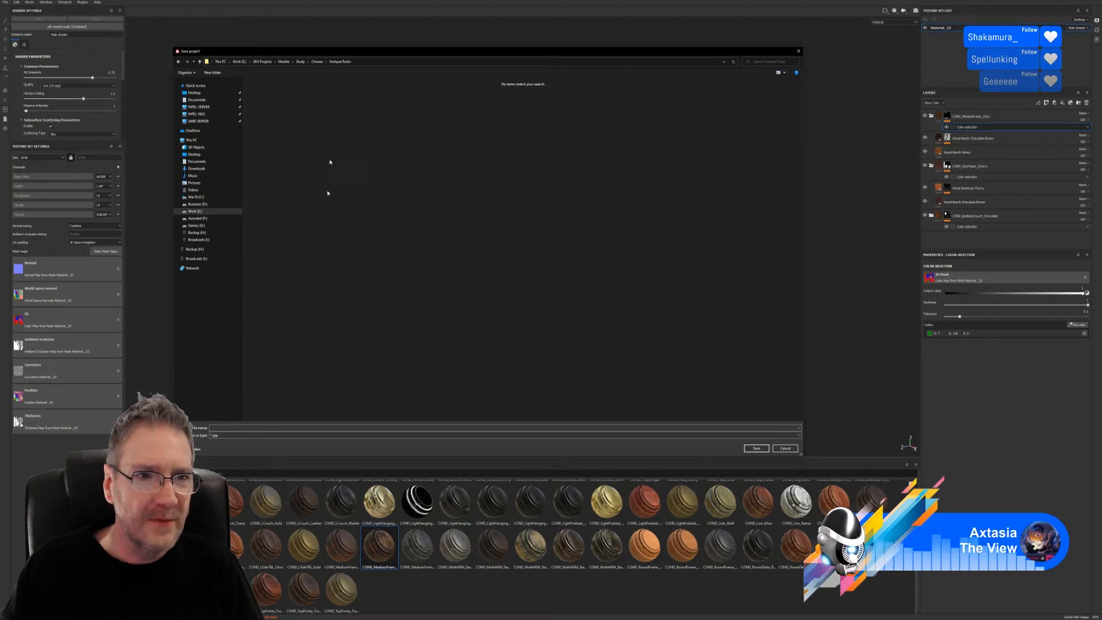
click(220, 427)
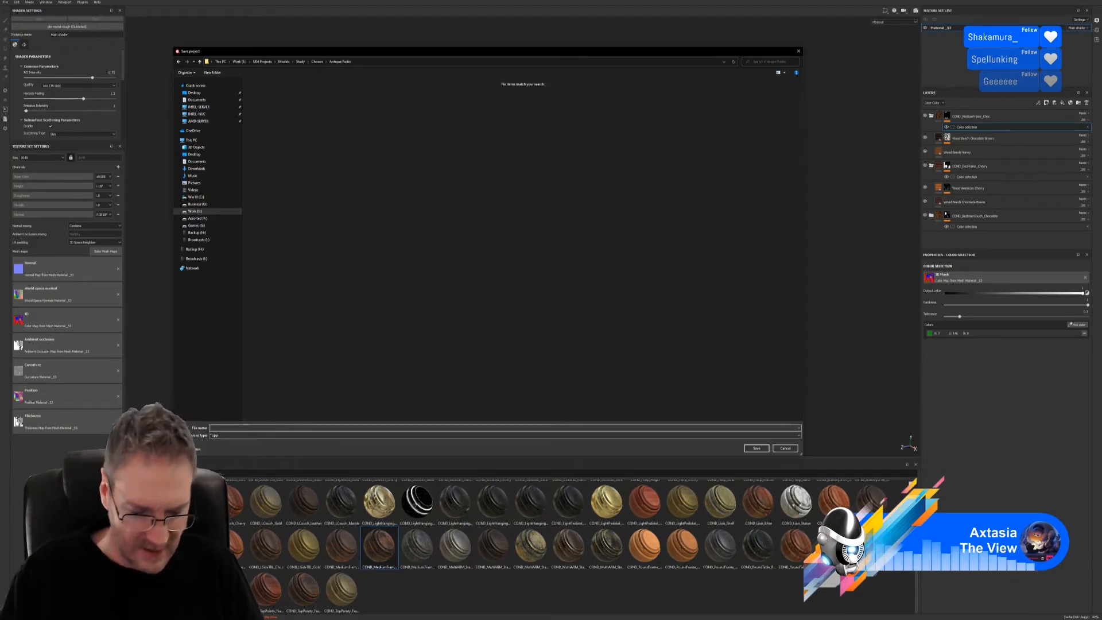
text(Old_Radio)
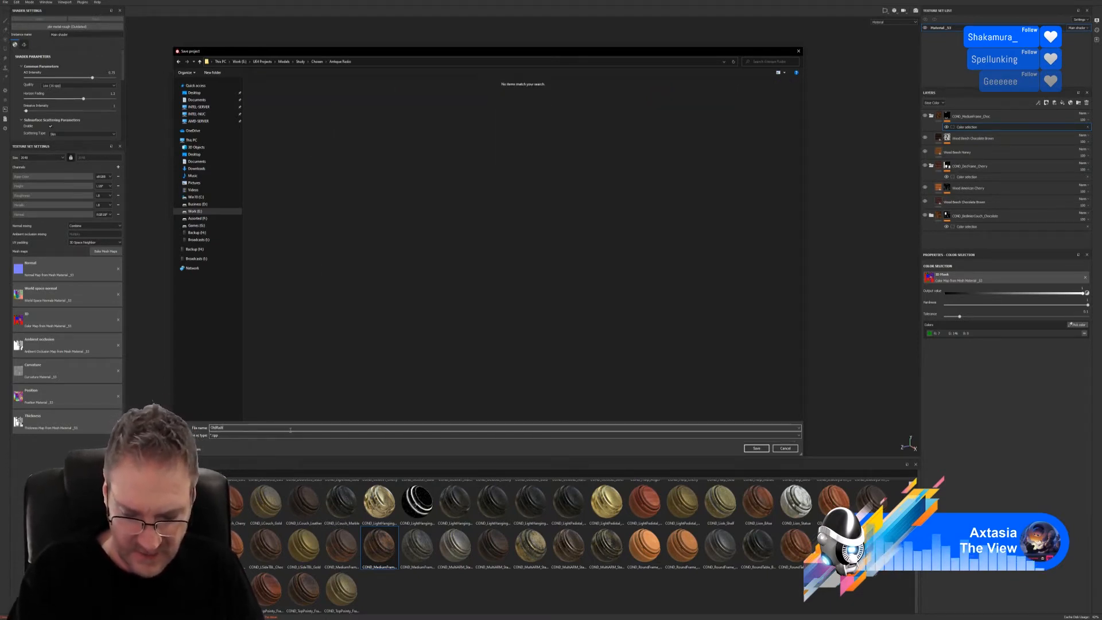
key(Return)
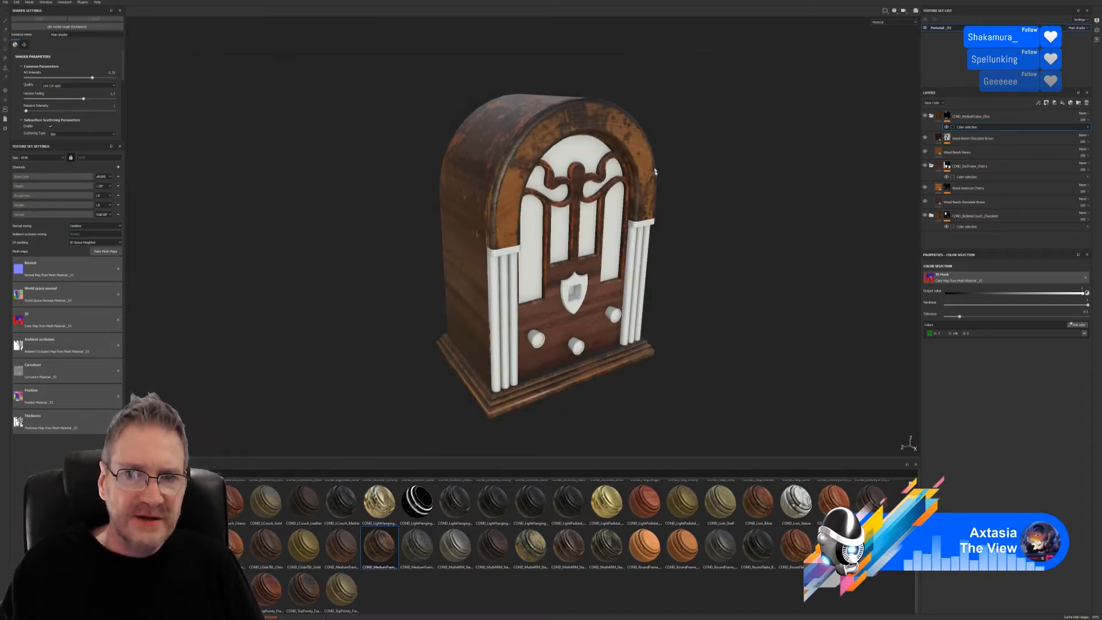
- Collapse the expanded layer groups and apply the COND_AntConsoleTble_Choc smart material over the whole radio
click(930, 116)
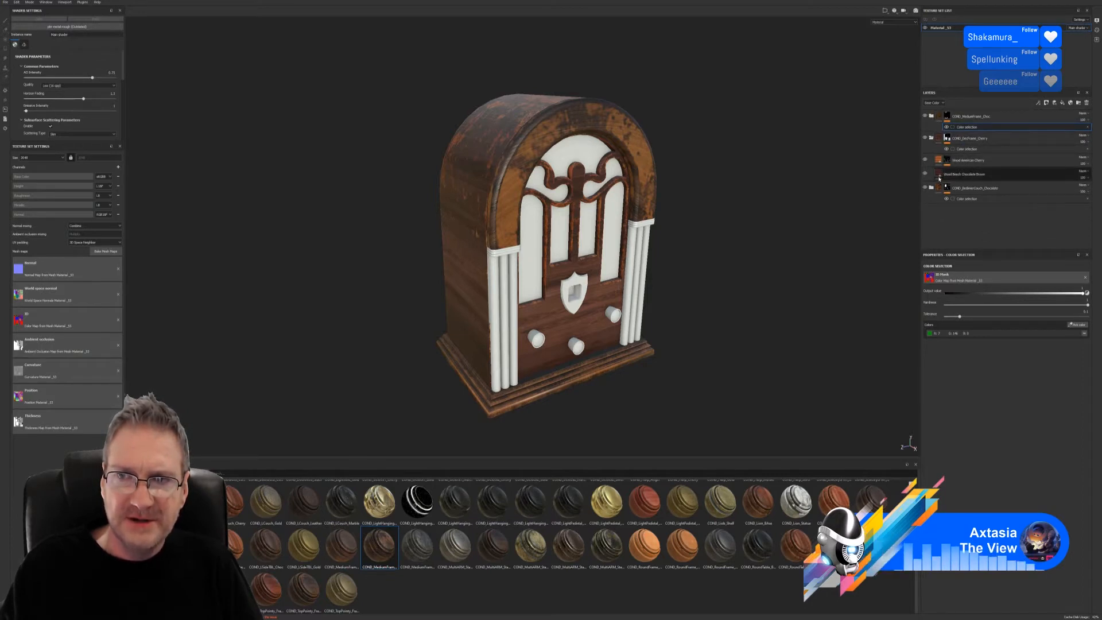
click(931, 138)
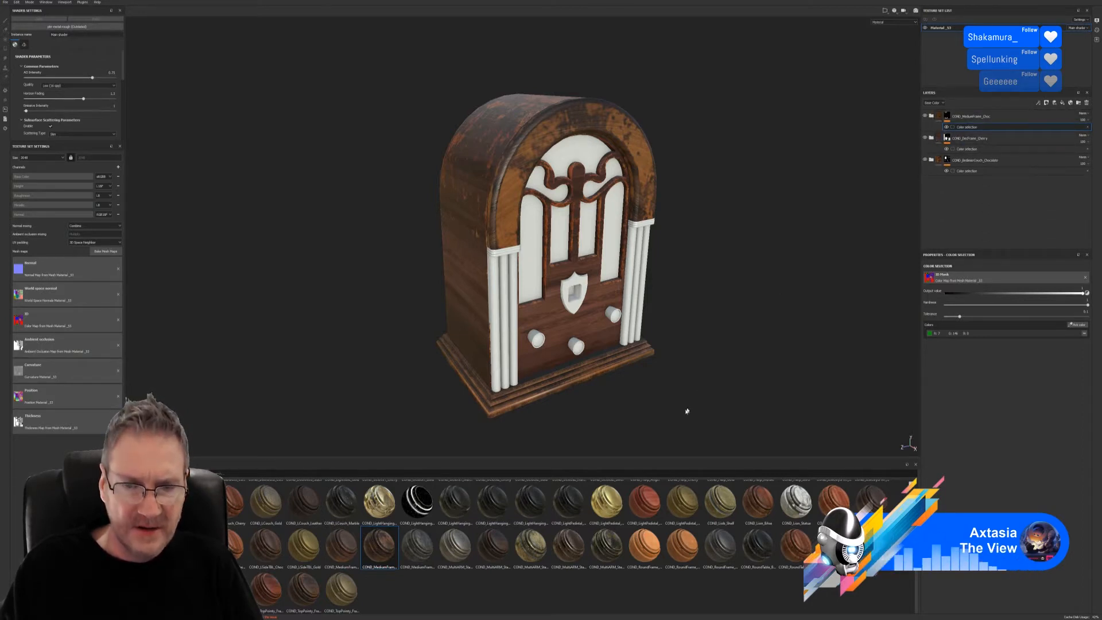
scroll(379, 545, up, 3)
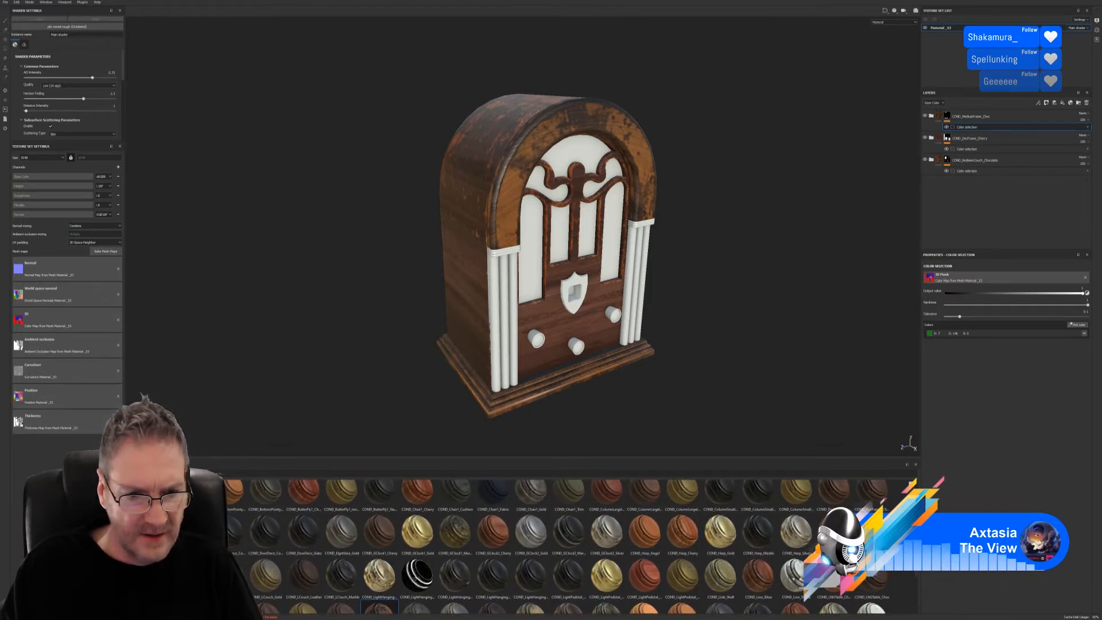
scroll(378, 545, up, 2)
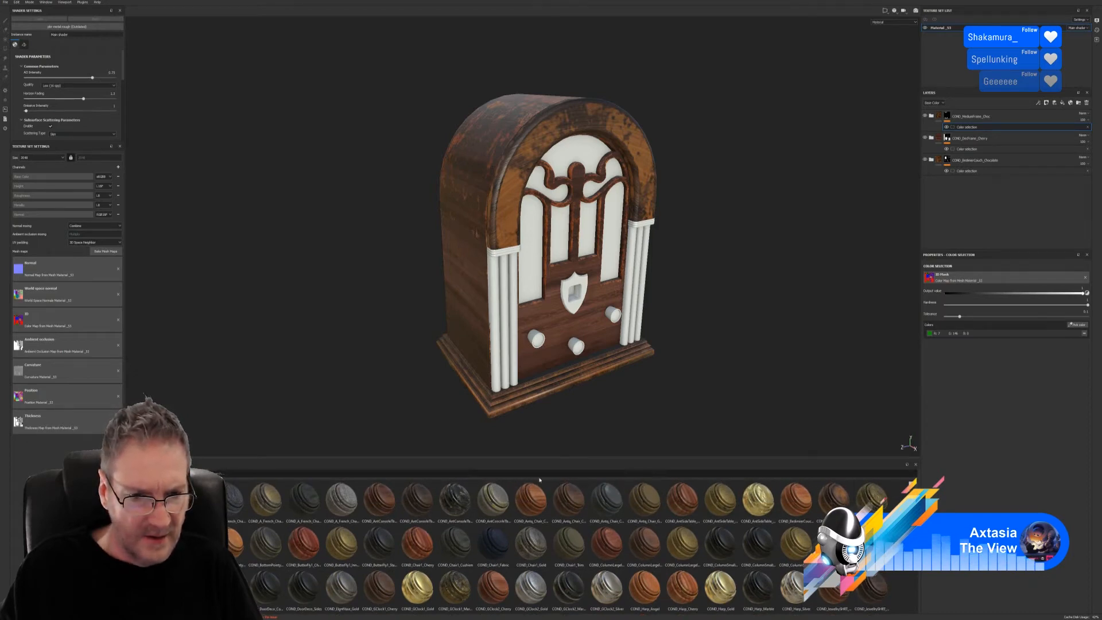
mouse_move(430, 507)
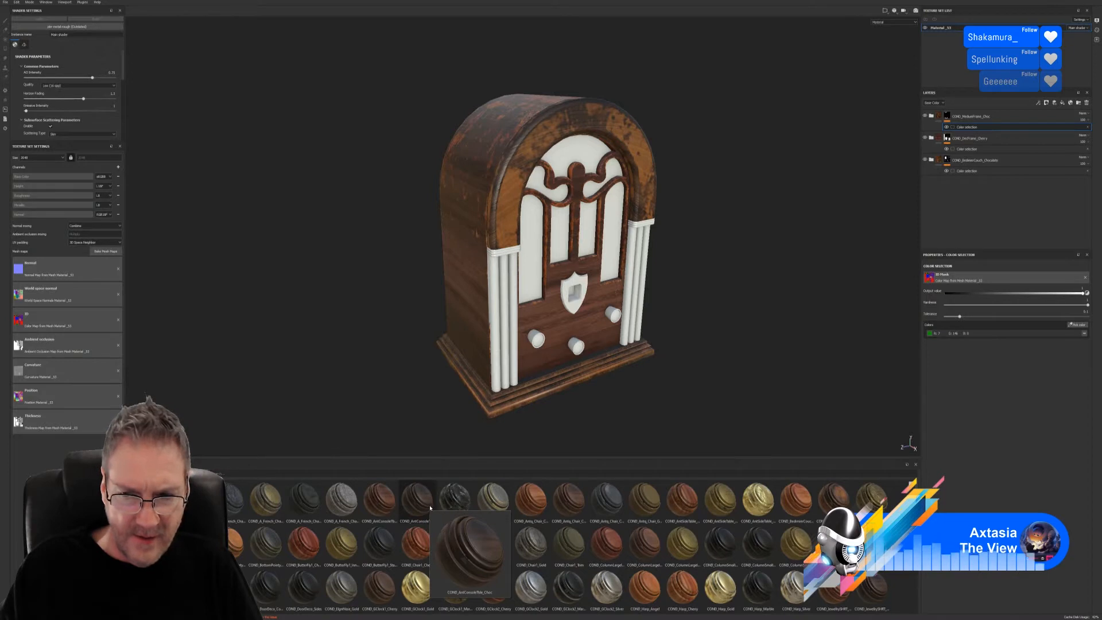
mouse_move(839, 541)
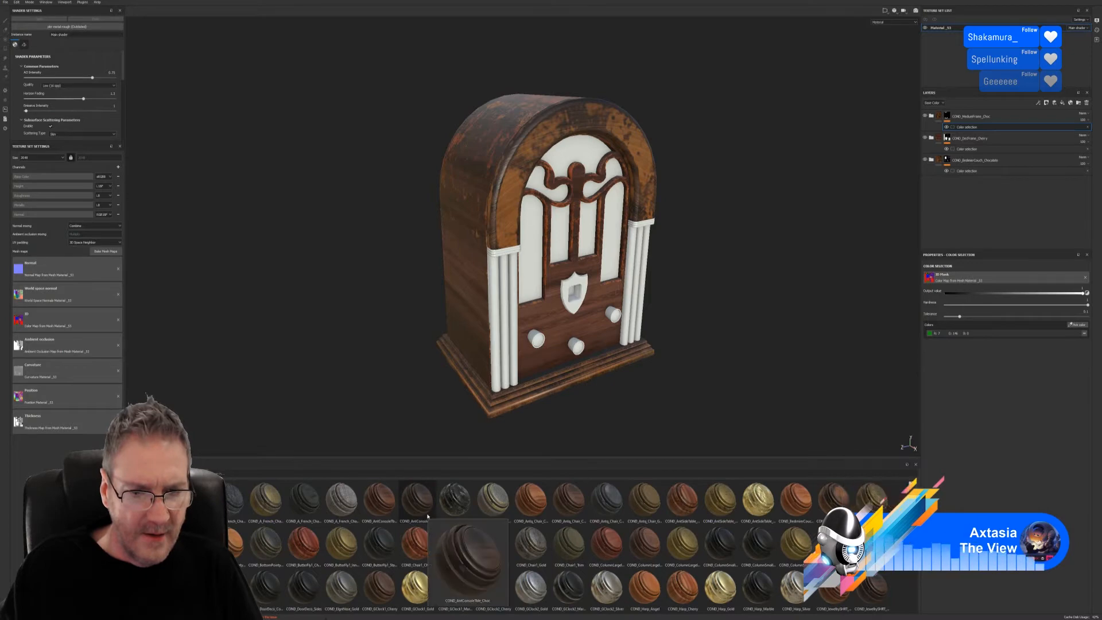
drag(422, 514, 526, 172)
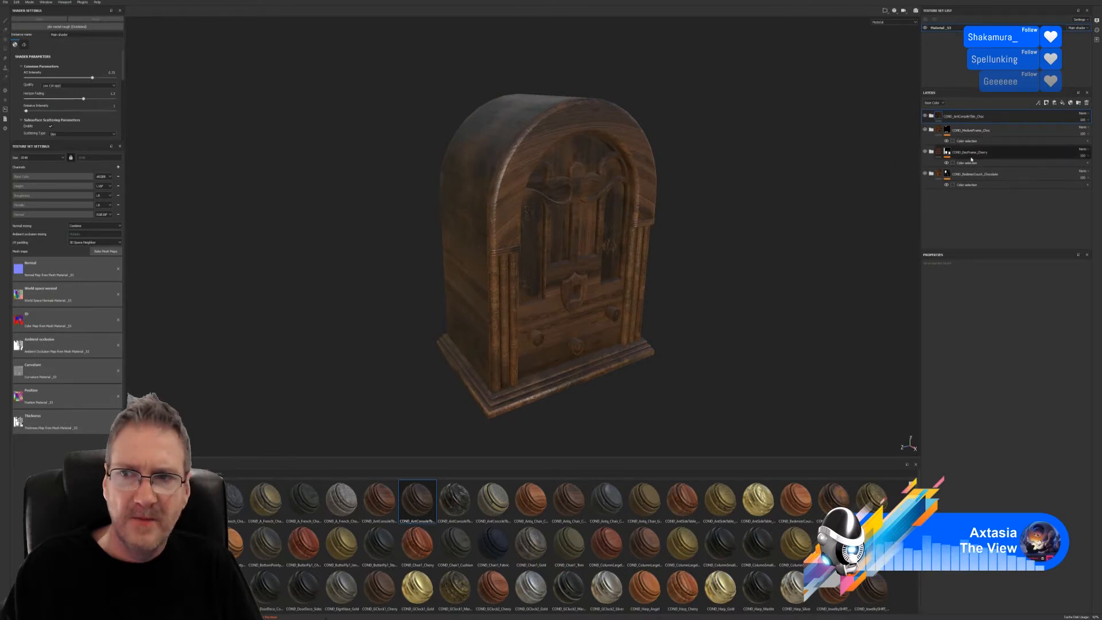
mouse_move(731, 250)
alt+mouse_down()
mouse_move(671, 226)
mouse_move(727, 247)
alt+mouse_up()
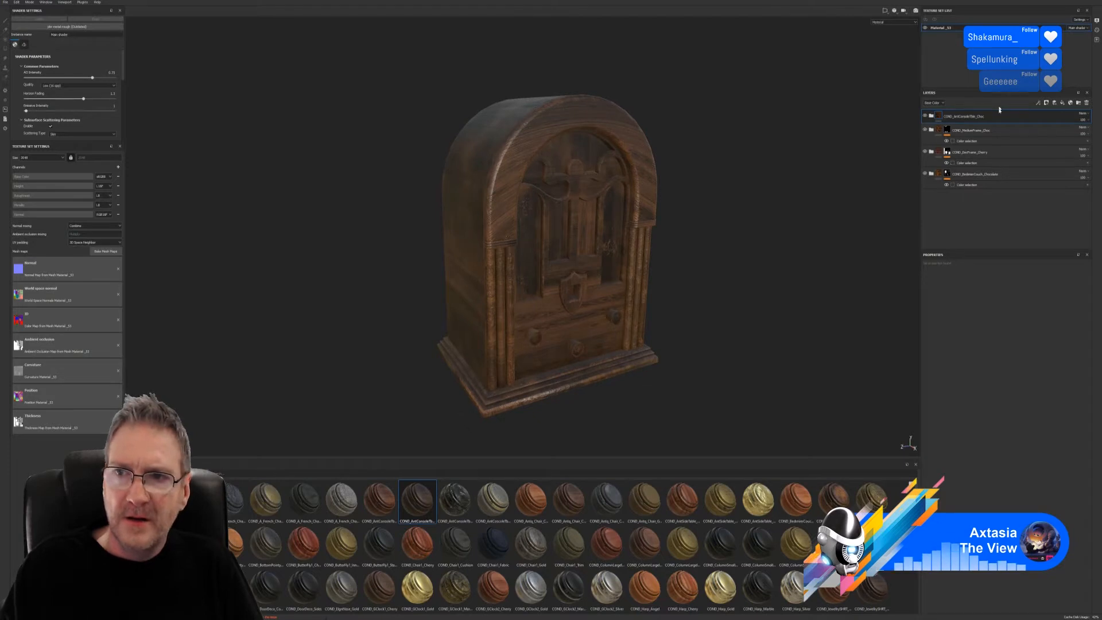
- Group COND_AntConsoleTble_Choc and COND_MediumFrame_Choc into one folder, and add the Stains Scratches smart mask to COND_AntConsoleTble_Choc
click(977, 131)
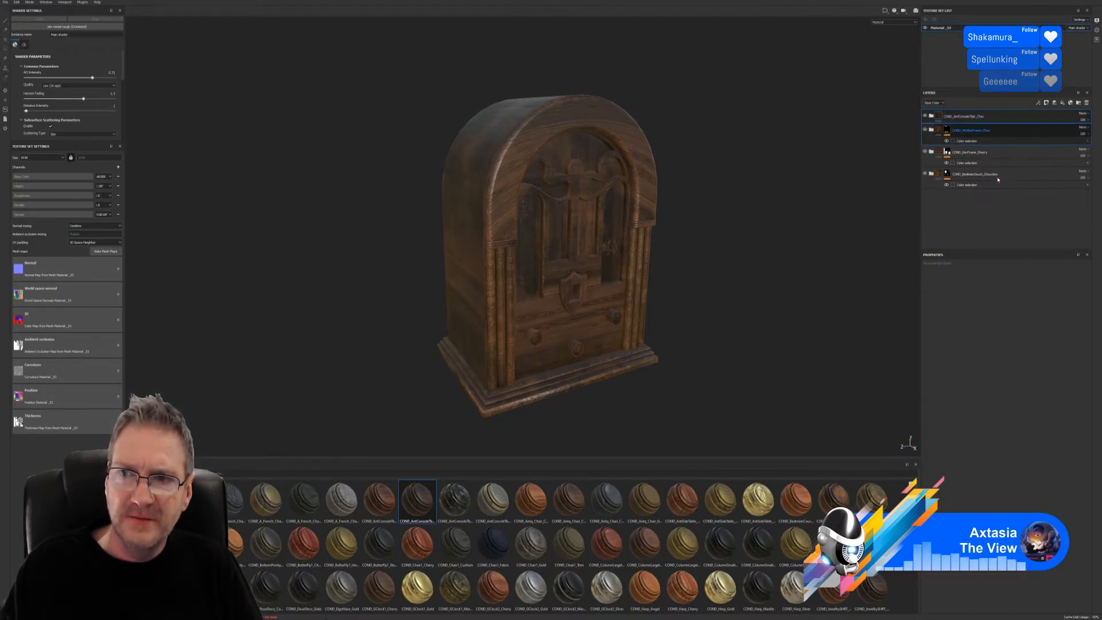
key(ctrl+g)
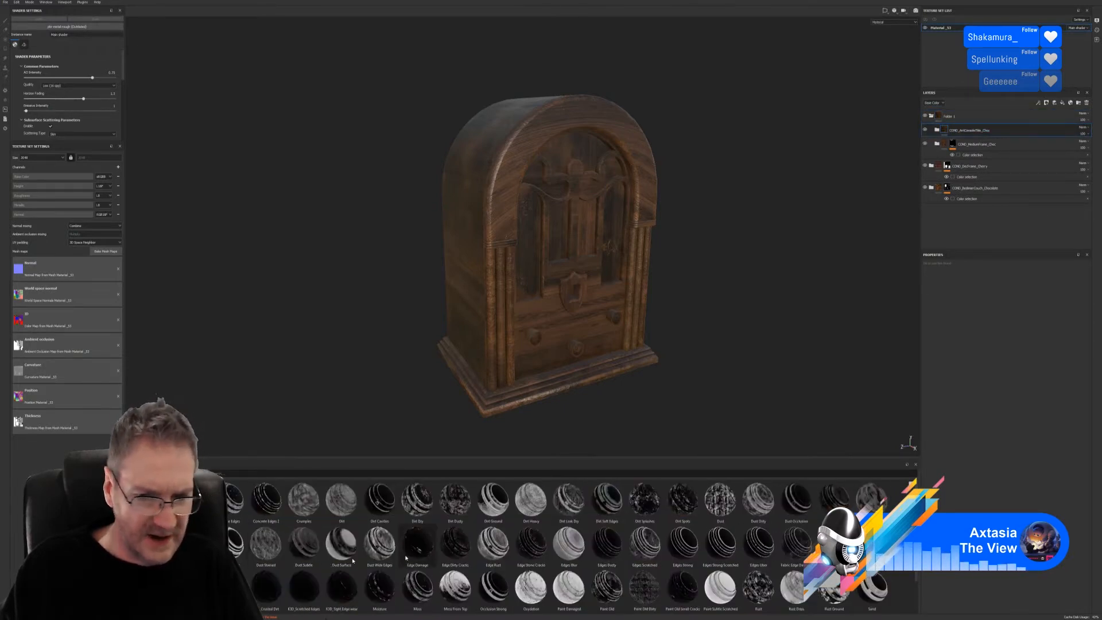
scroll(912, 590, down, 1)
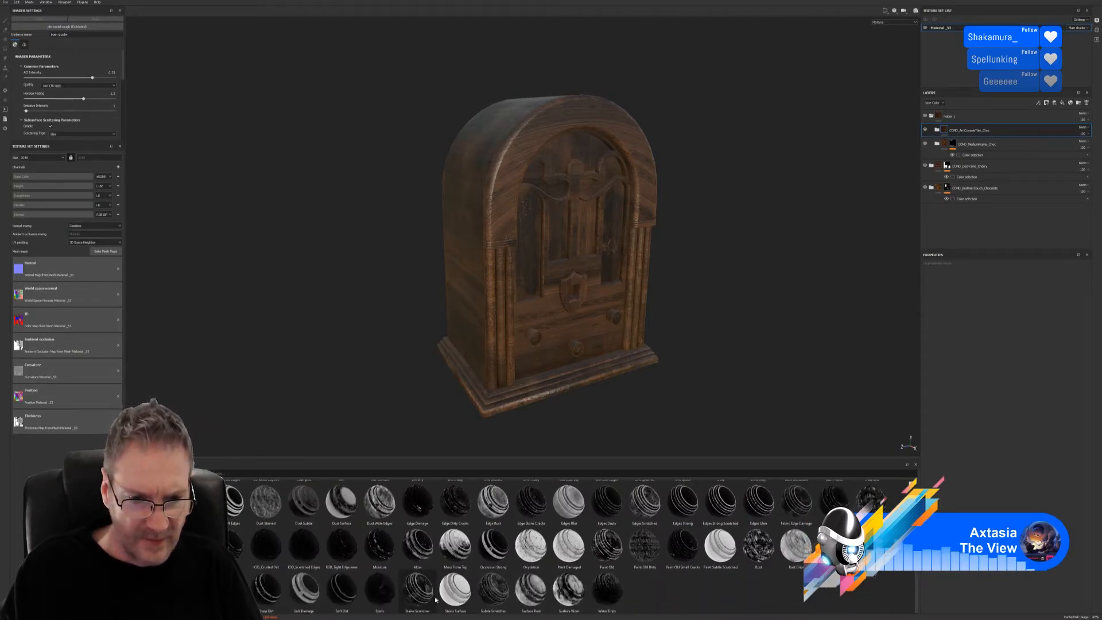
mouse_move(416, 600)
mouse_down()
mouse_move(932, 266)
mouse_move(987, 184)
mouse_move(993, 136)
mouse_up()
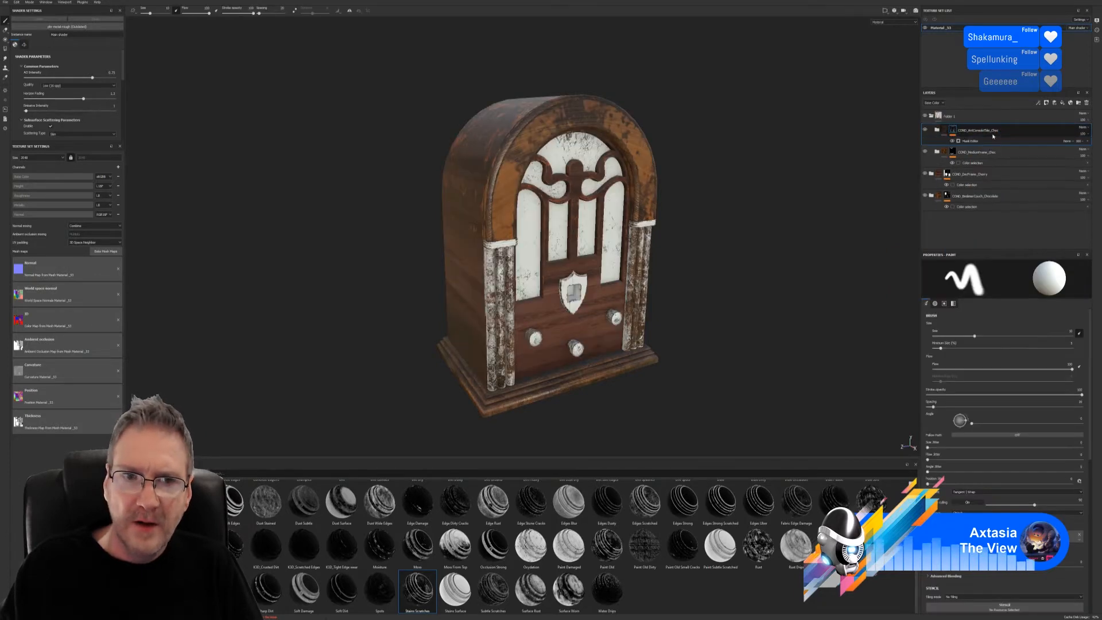
scroll(703, 119, up, 1)
alt+drag(702, 119, 666, 124)
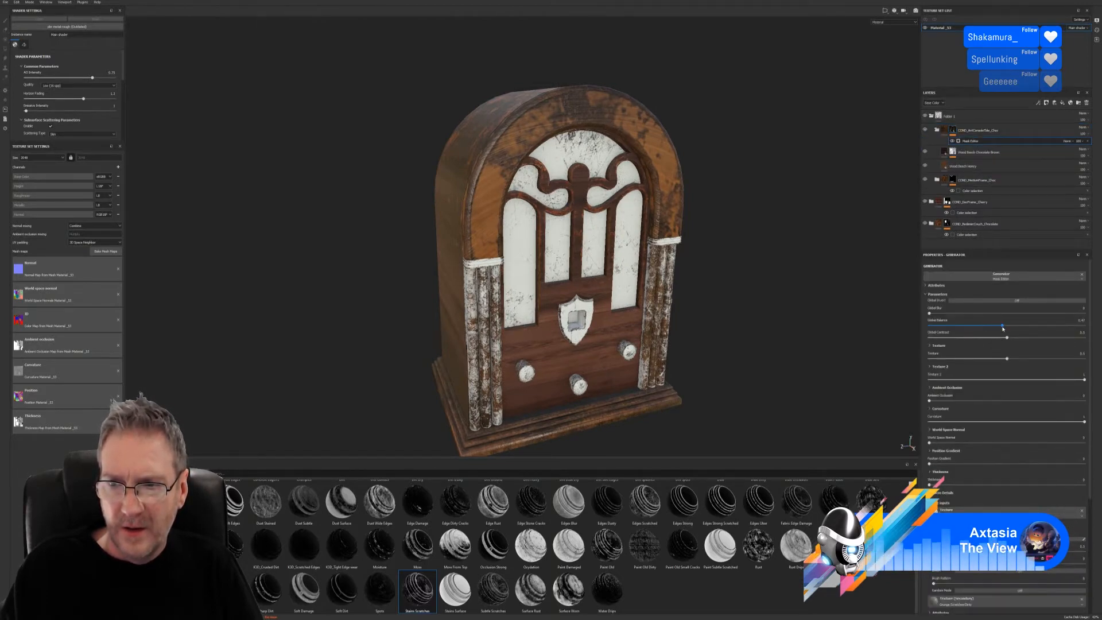
- Adjust the Stains Scratches mask generator to Global Balance 0.97, Global Contrast 0.26, Texture 0.37 and Texture 2 0.16
drag(1002, 326, 1079, 326)
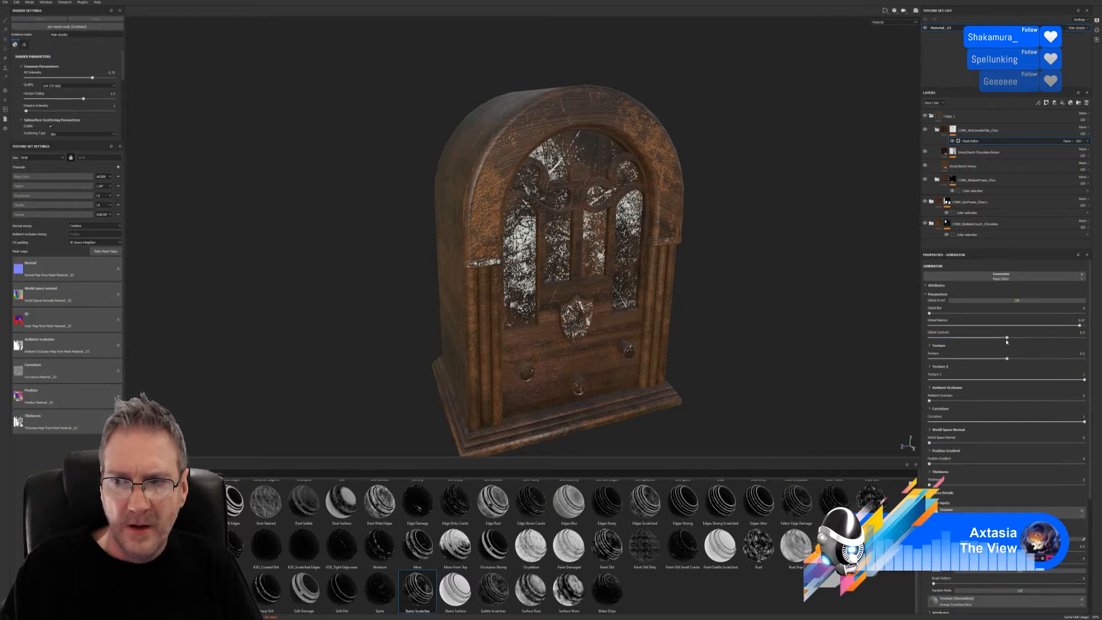
drag(1006, 338, 990, 370)
drag(1084, 379, 959, 388)
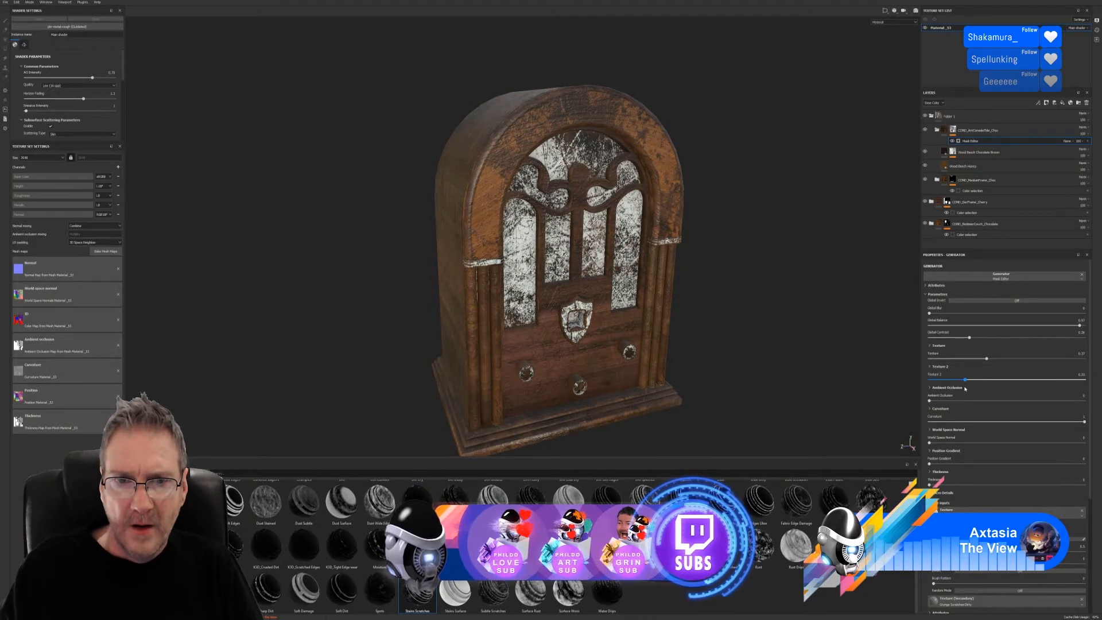
drag(961, 389, 954, 390)
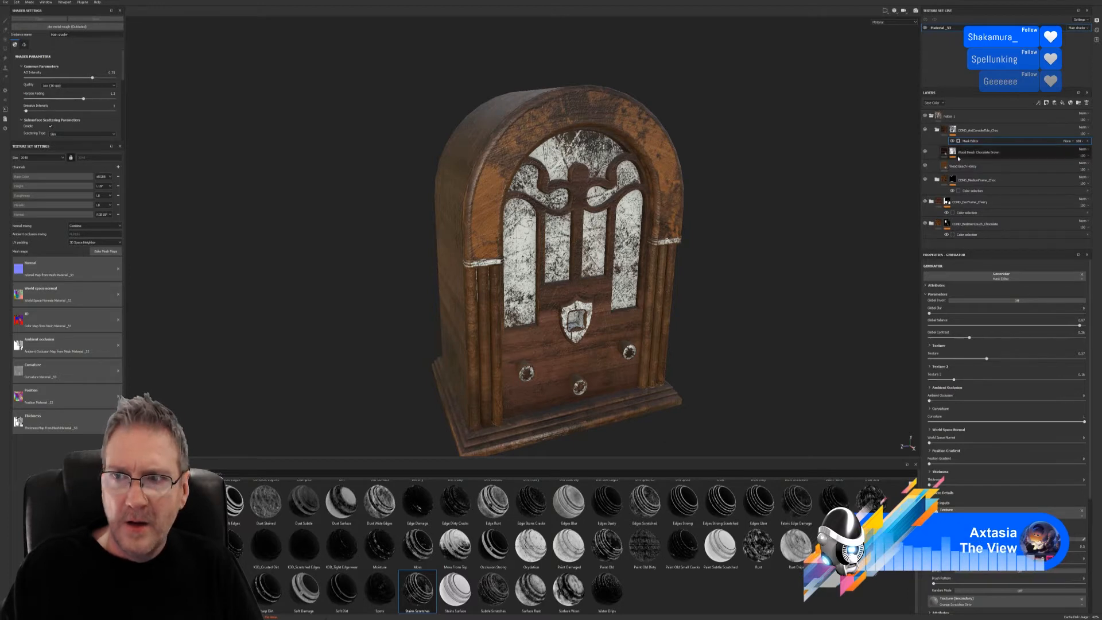
- Mask the new folder with a color selection of the arched trim's green ID color and check the trim up close
click(967, 119)
right_click(967, 119)
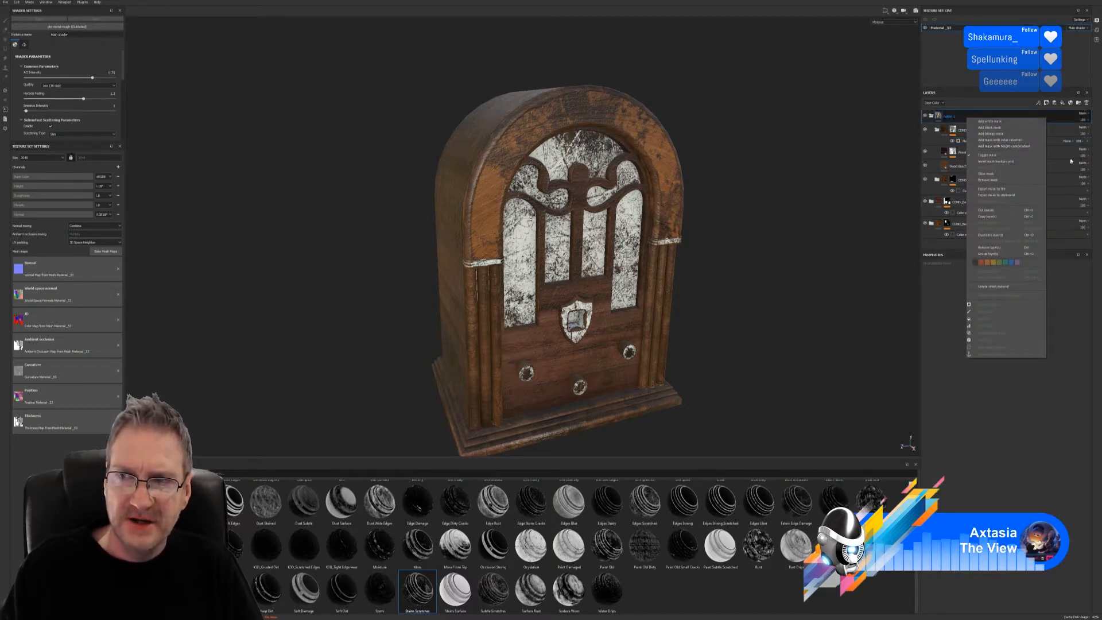
click(1016, 139)
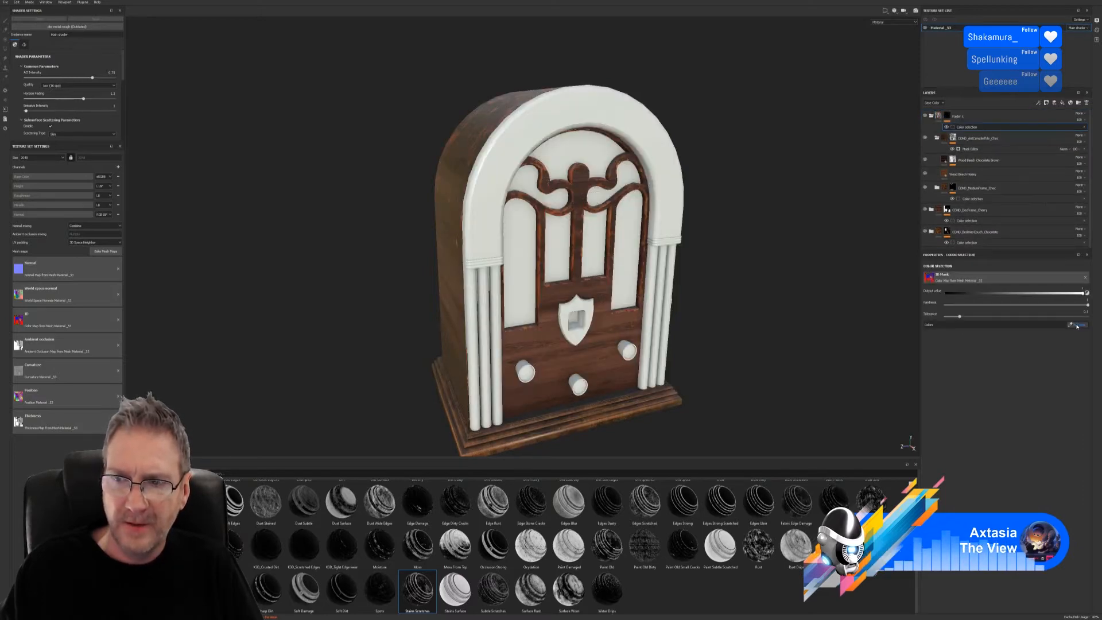
click(1075, 325)
click(630, 123)
alt+right_drag(708, 163, 774, 152)
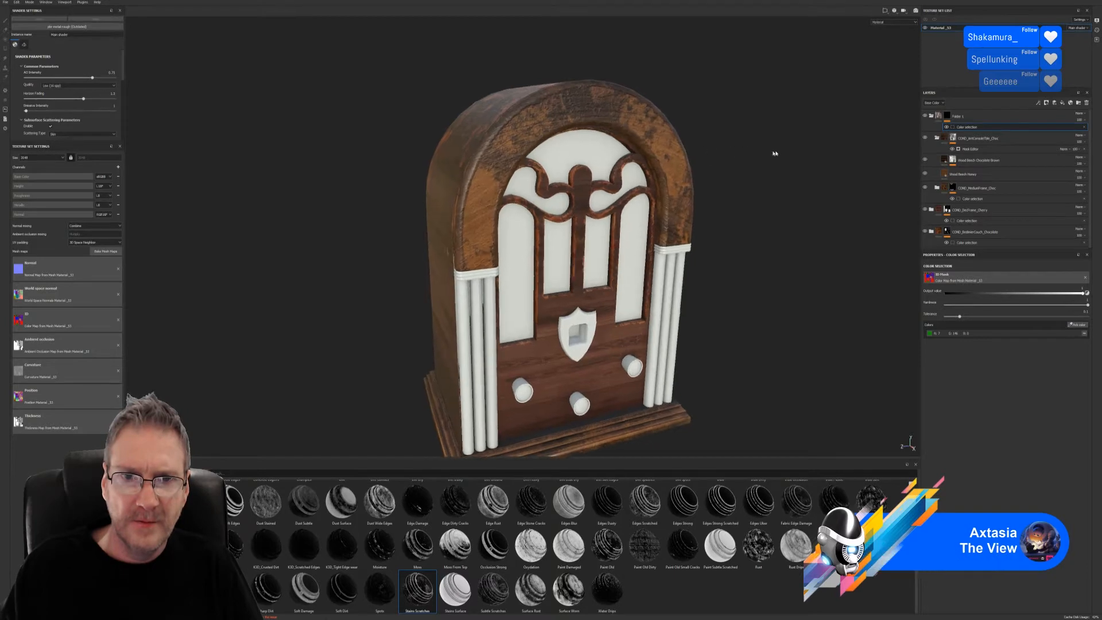
alt+drag(774, 153, 730, 172)
alt+middle_drag(730, 172, 710, 189)
alt+drag(710, 188, 742, 190)
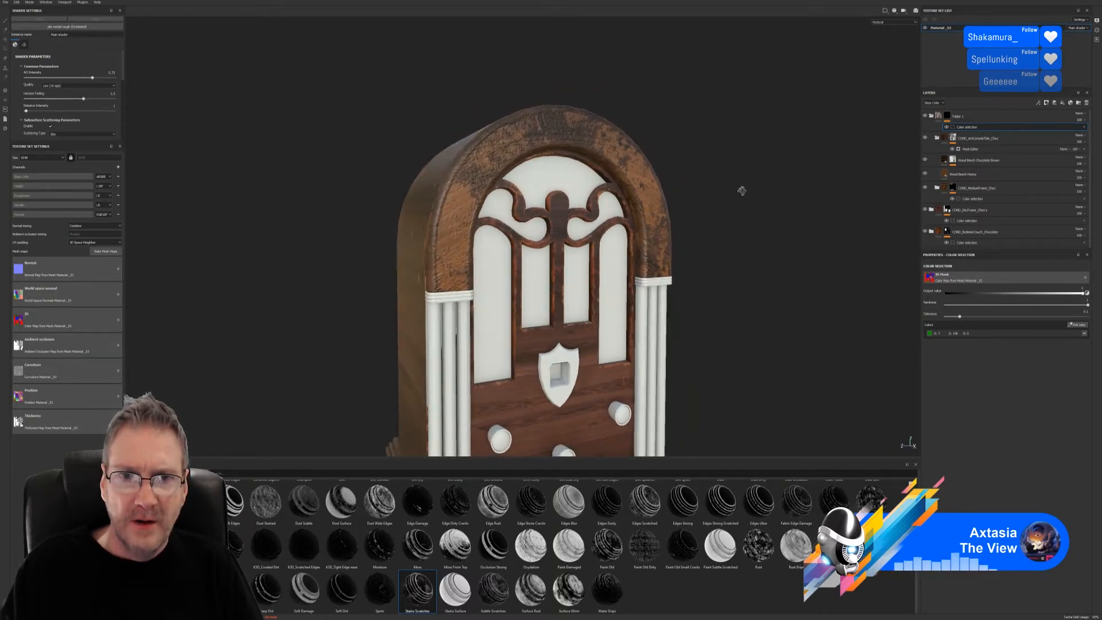
- Set the scratch mask's Texture 2 to about 0.73, select the Wood Beech Chocolate Brown layer and check the trim from several angles
click(970, 149)
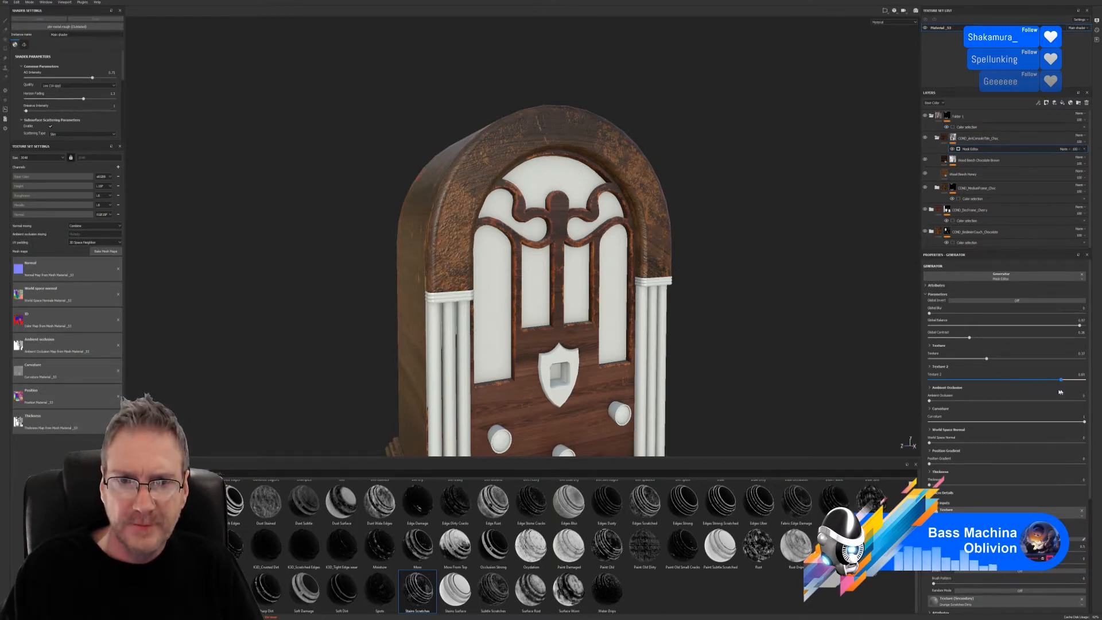
drag(1039, 396, 1041, 396)
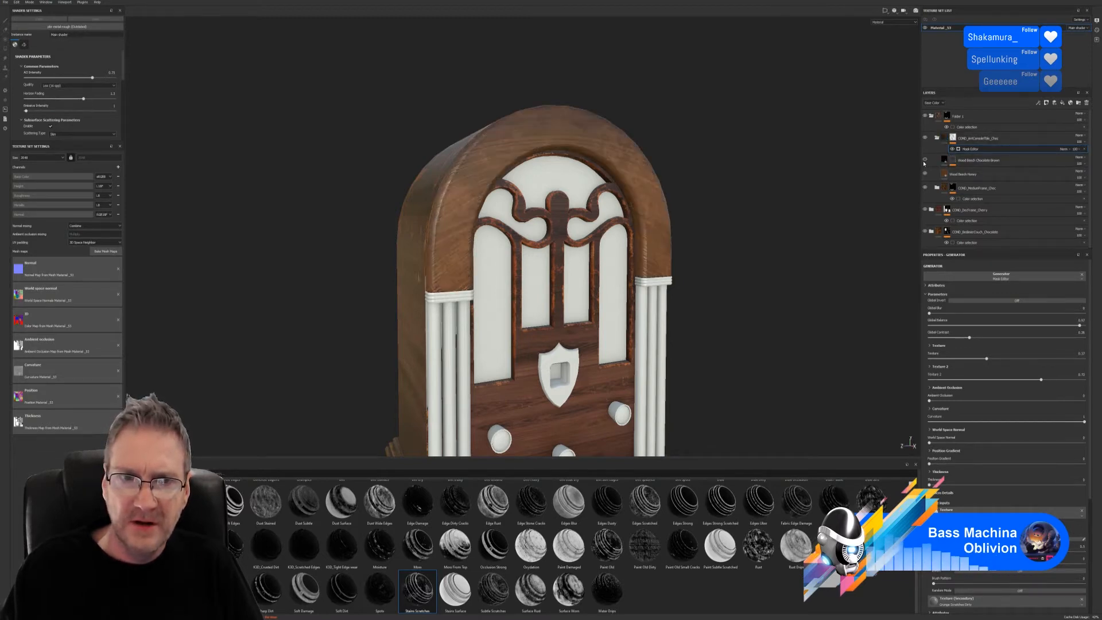
click(947, 163)
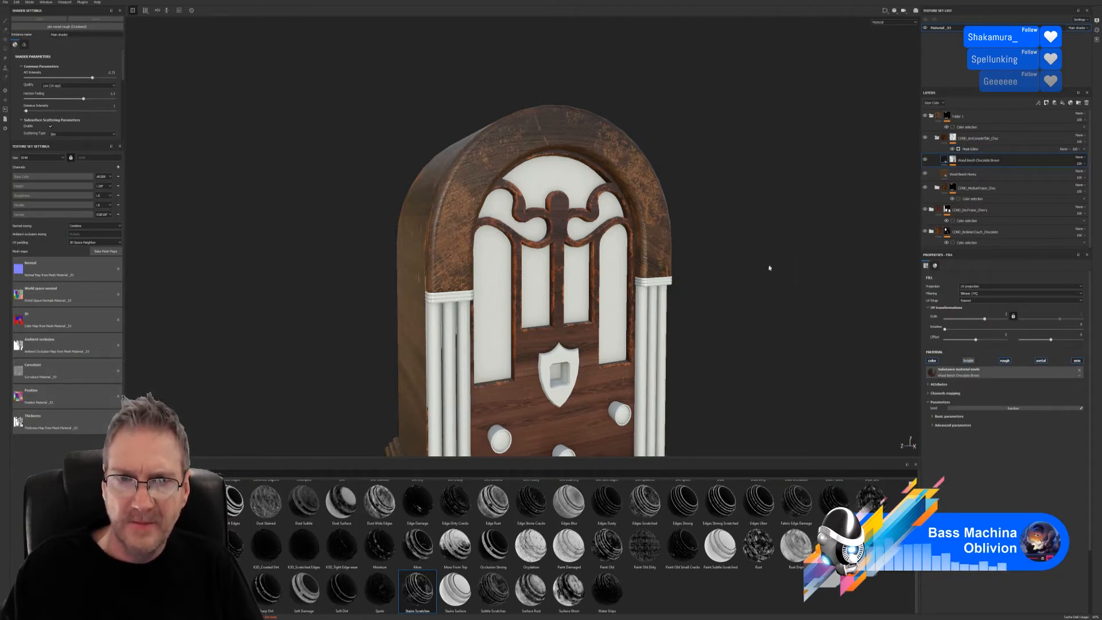
alt+drag(770, 268, 736, 260)
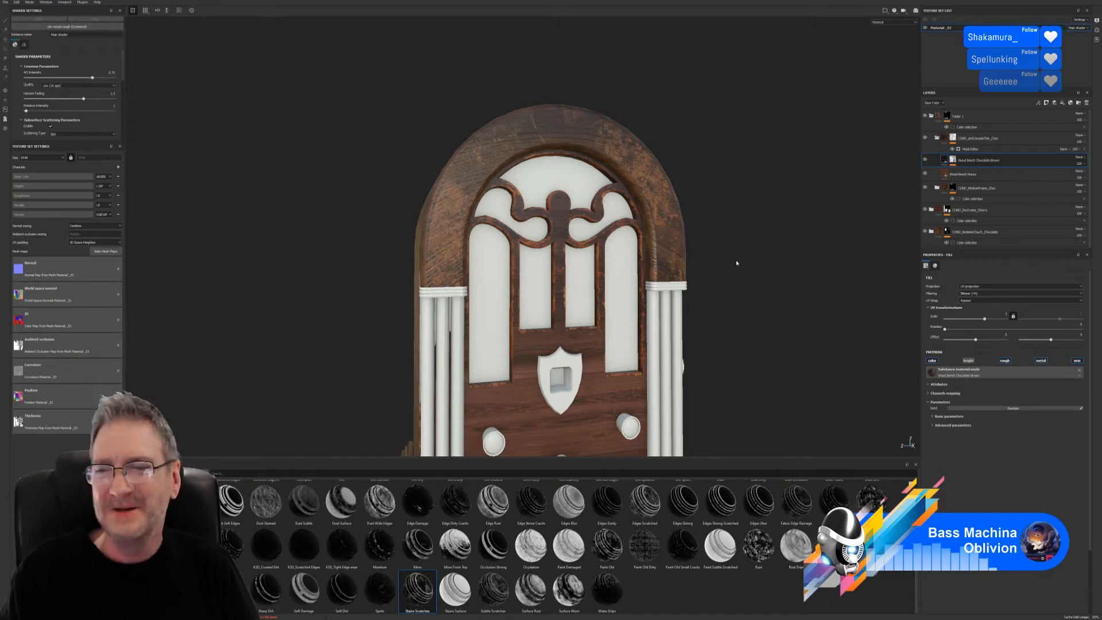
alt+drag(736, 263, 743, 219)
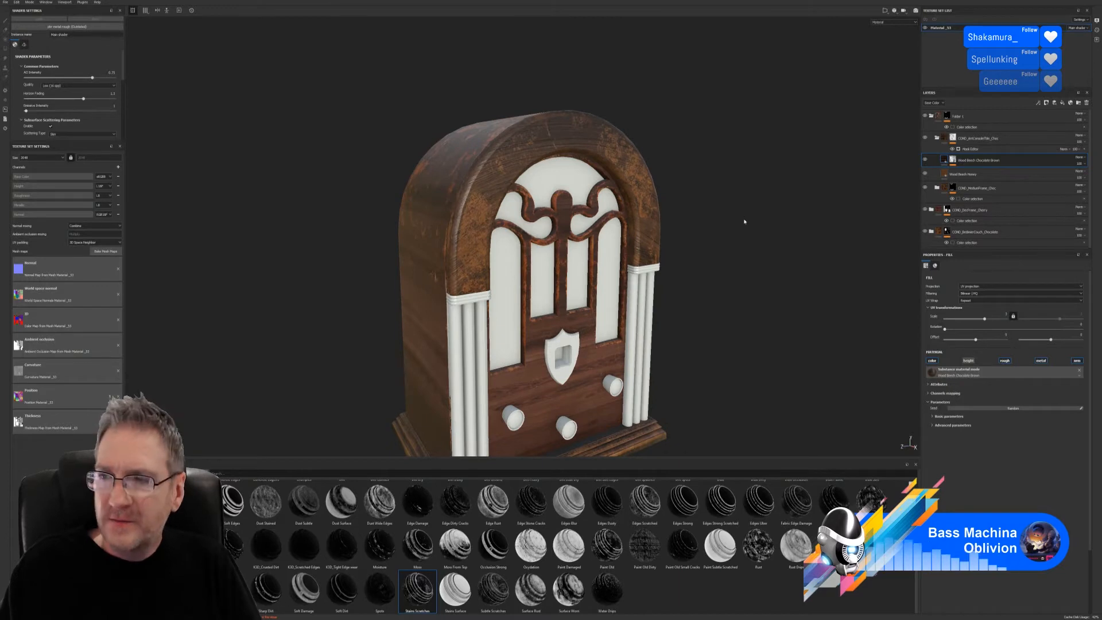
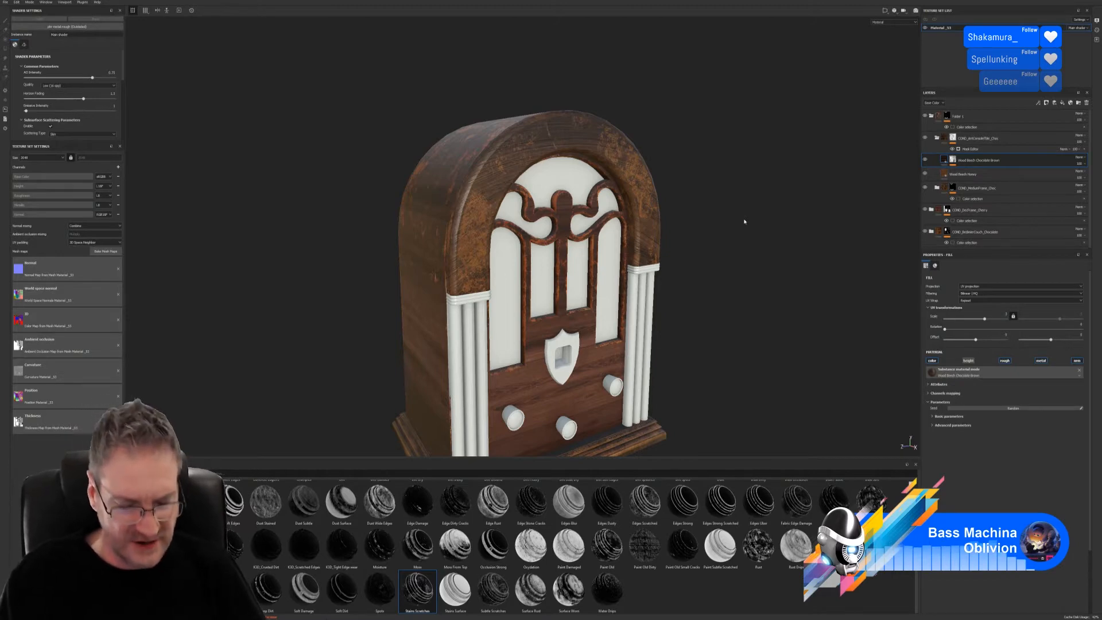
- Inspect the radio's trim from several angles and toggle the cherry frame folder's visibility to check what it affects
alt+drag(738, 243, 689, 238)
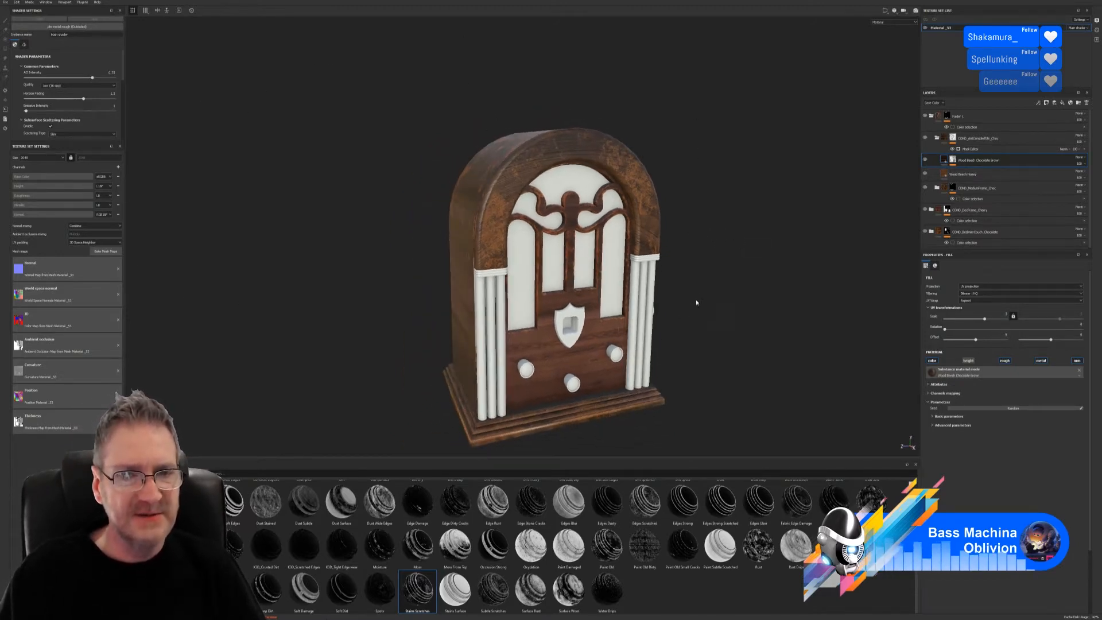
alt+drag(695, 301, 662, 312)
scroll(775, 180, up, 1)
alt+drag(774, 179, 691, 253)
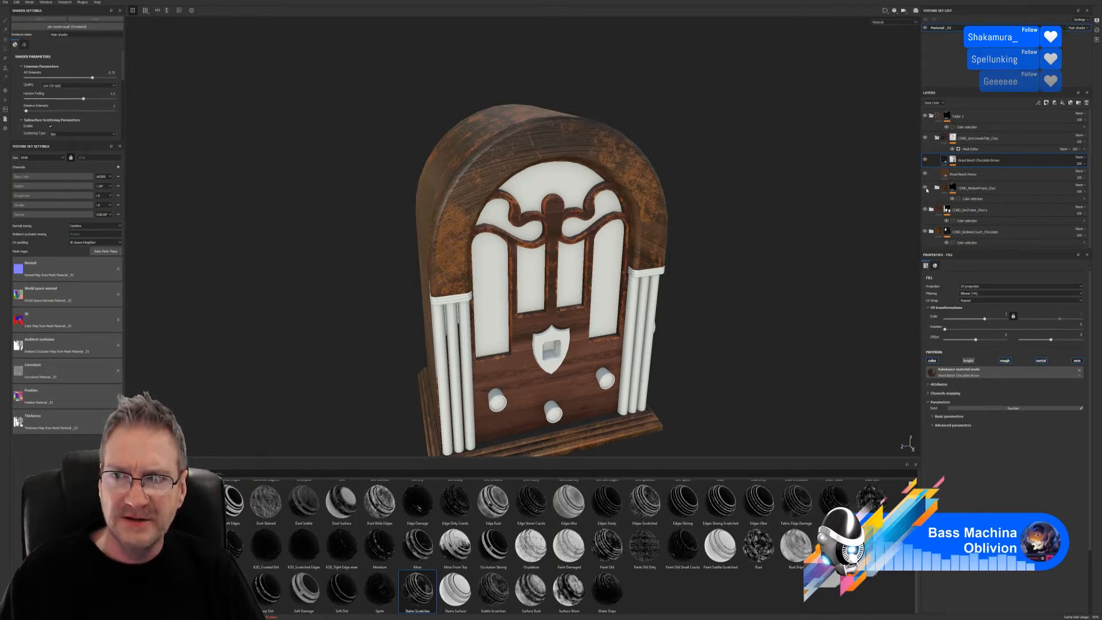
click(924, 211)
click(924, 210)
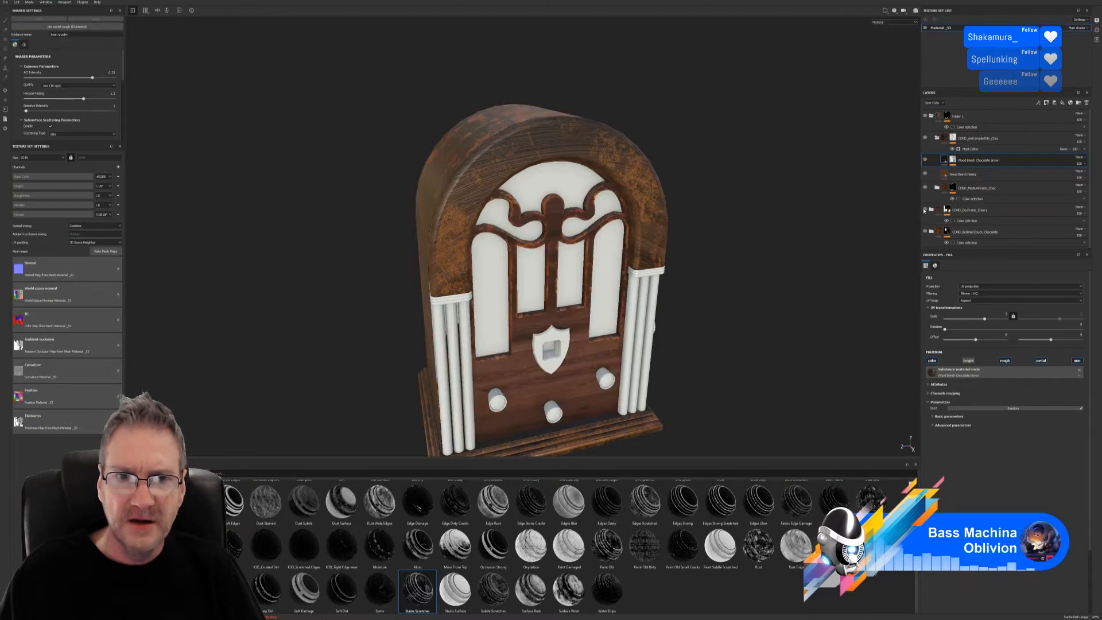
- Expand the COND_MediumFrame_Choc folder, check its Wood Beech Honey layer by toggling visibility, and select that layer
click(935, 188)
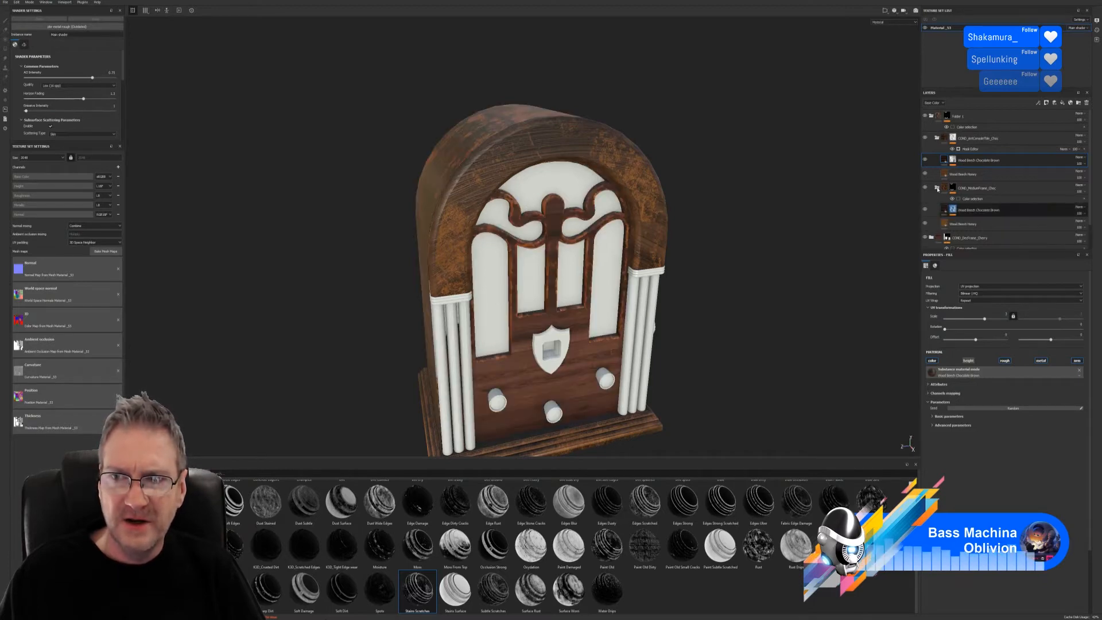
click(925, 223)
click(925, 224)
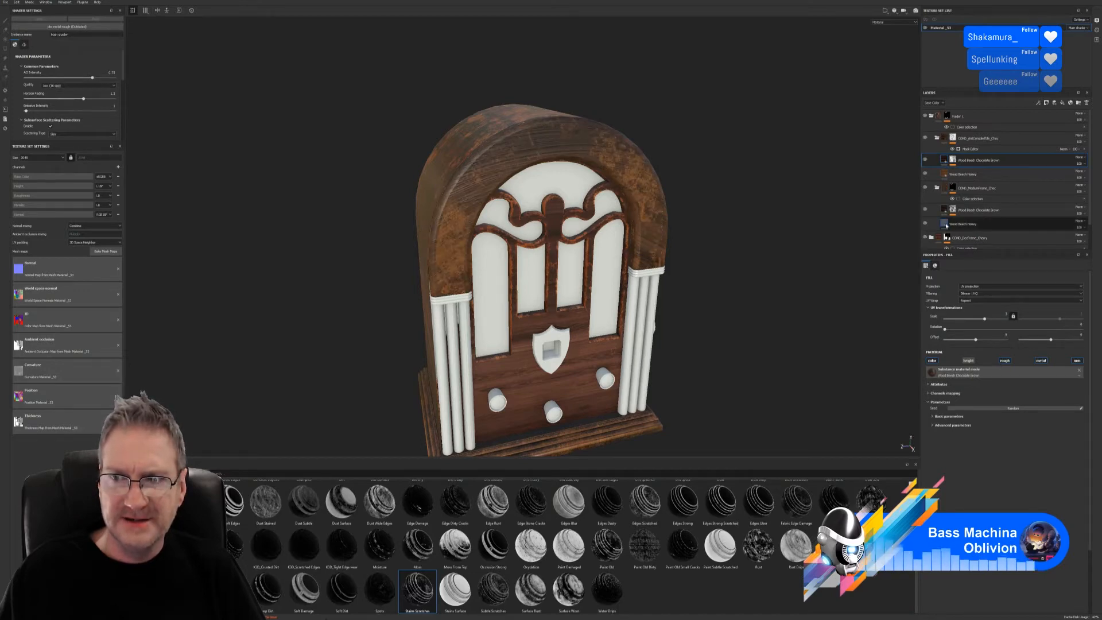
click(949, 225)
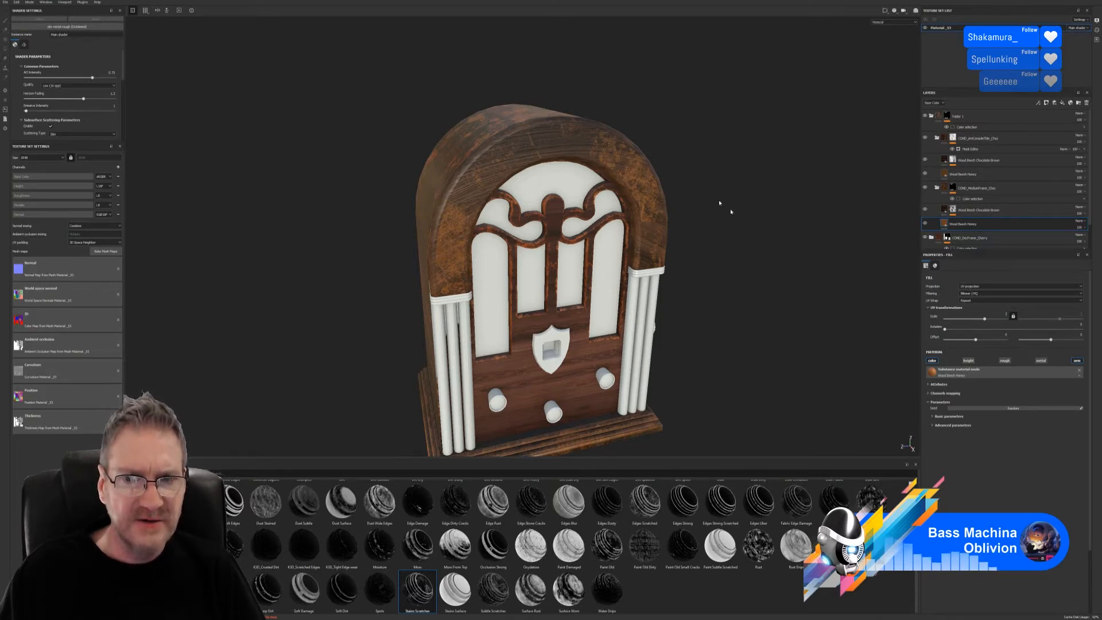
alt+drag(719, 202, 482, 148)
alt+drag(659, 151, 731, 160)
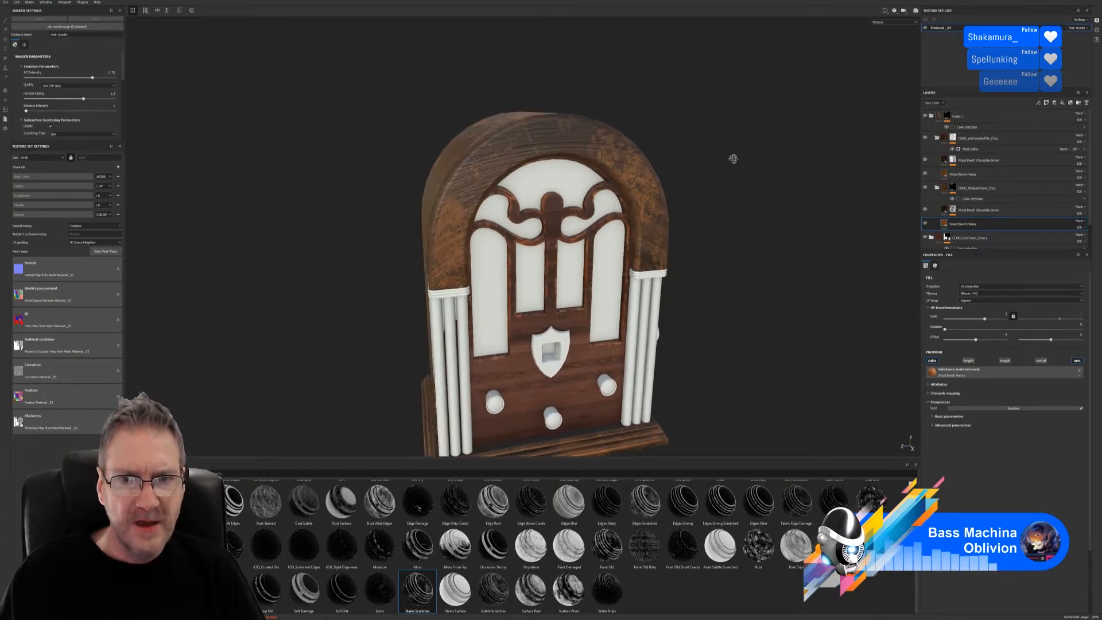
- Try enabling the height channel on COND_MediumFrame_Choc's Wood Beech Honey layer and compare its settings with the Wood Beech Chocolate Brown layer
click(933, 417)
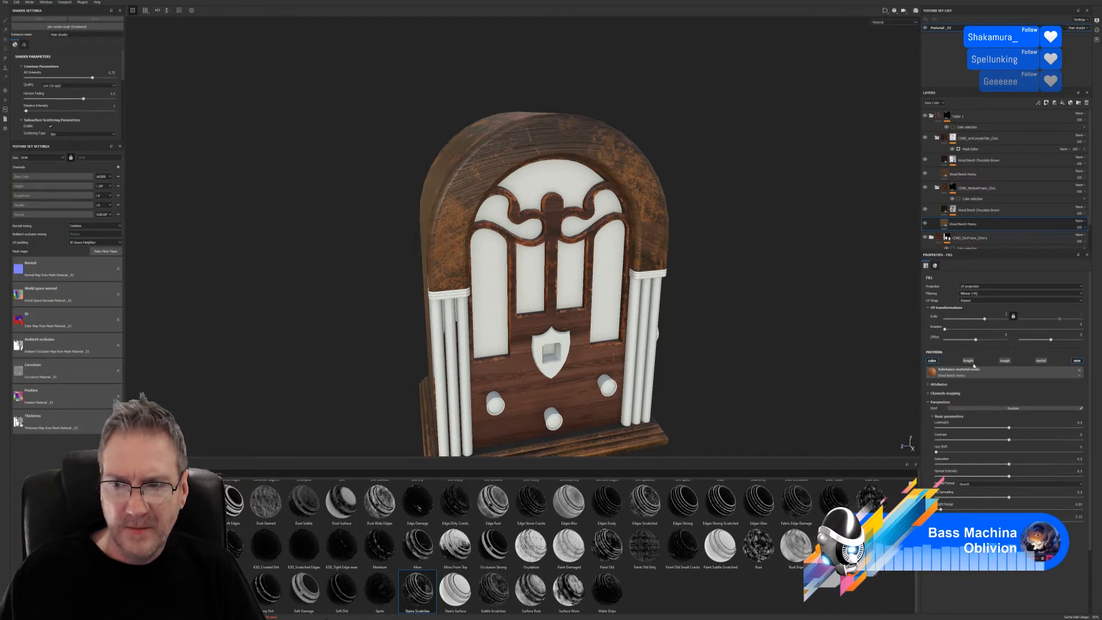
click(968, 360)
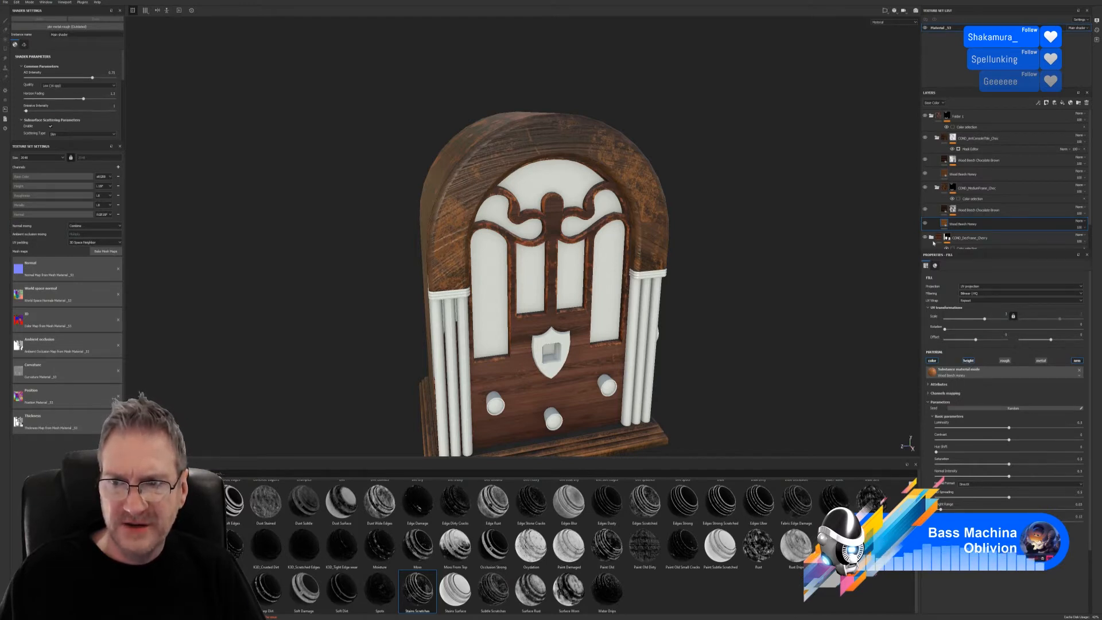
click(943, 211)
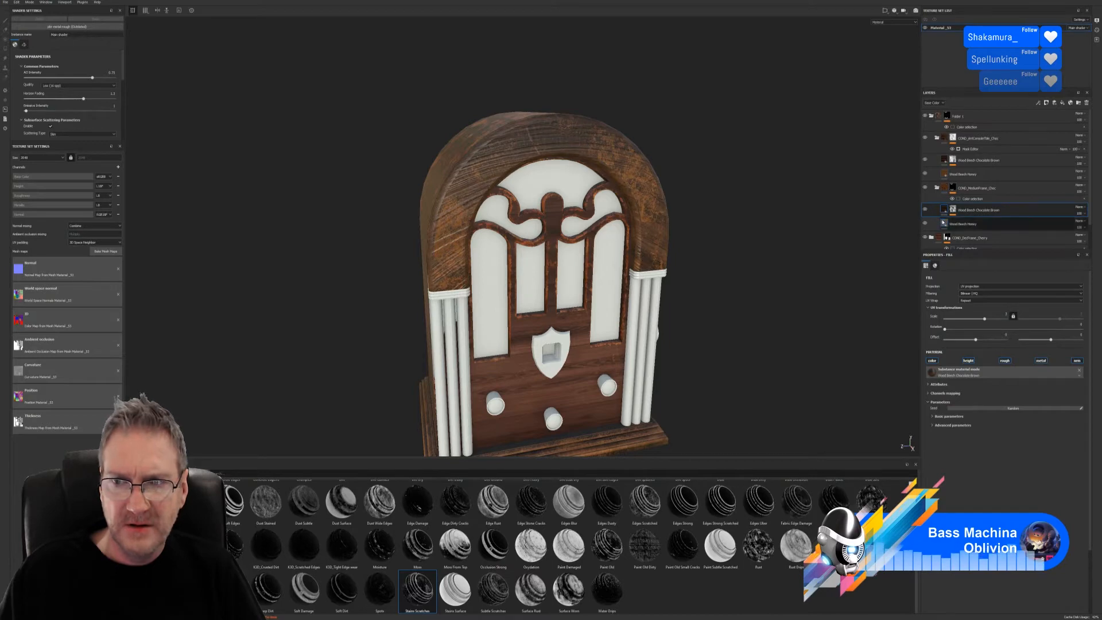
click(945, 225)
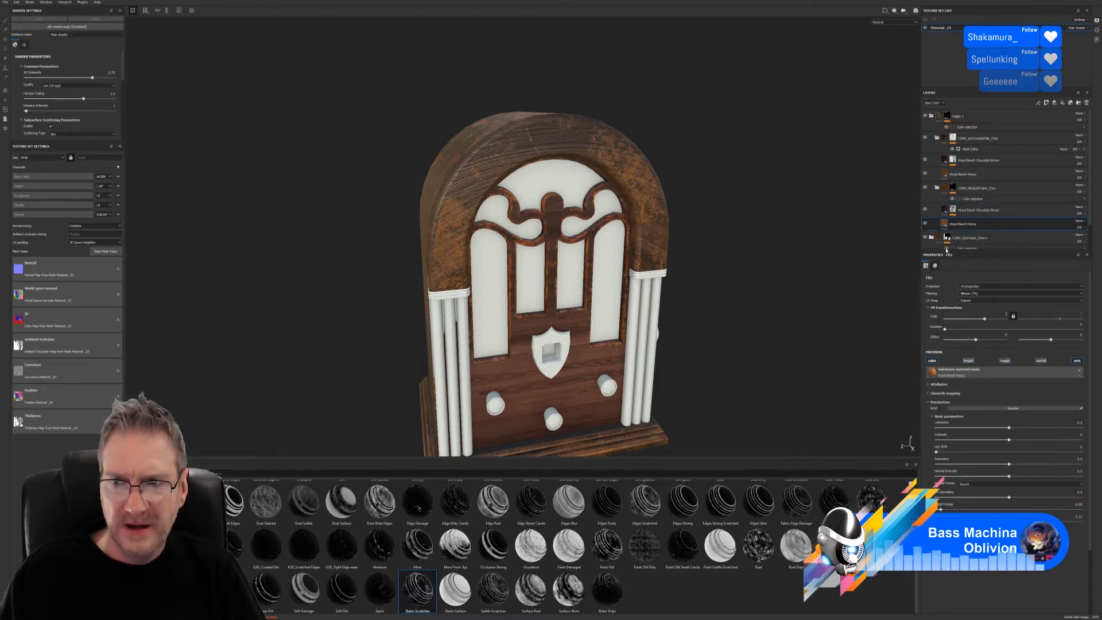
click(943, 210)
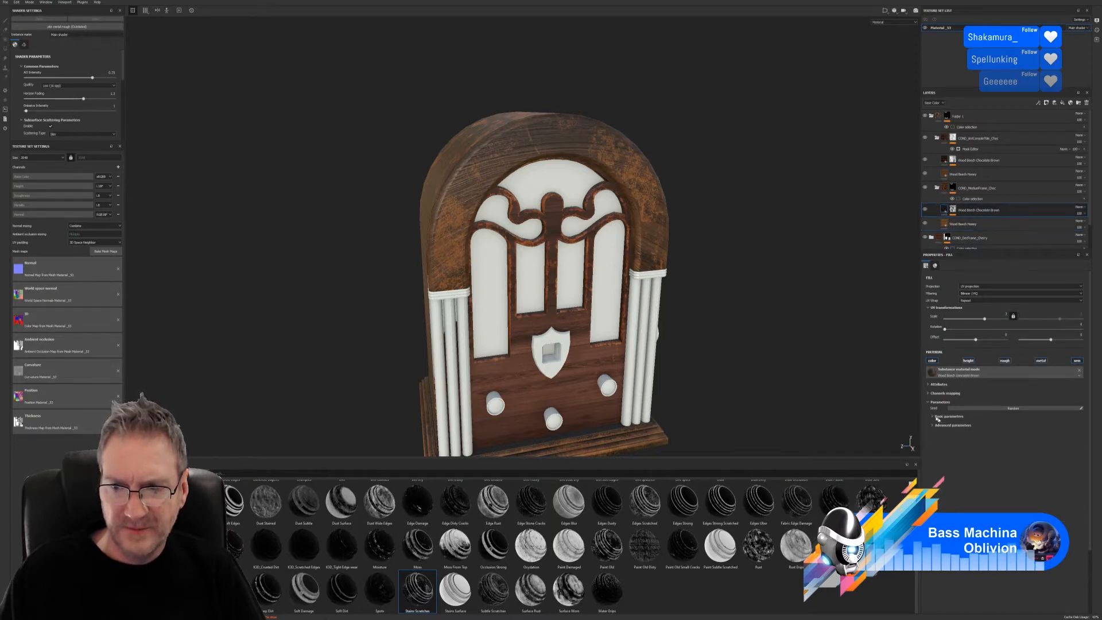
click(934, 416)
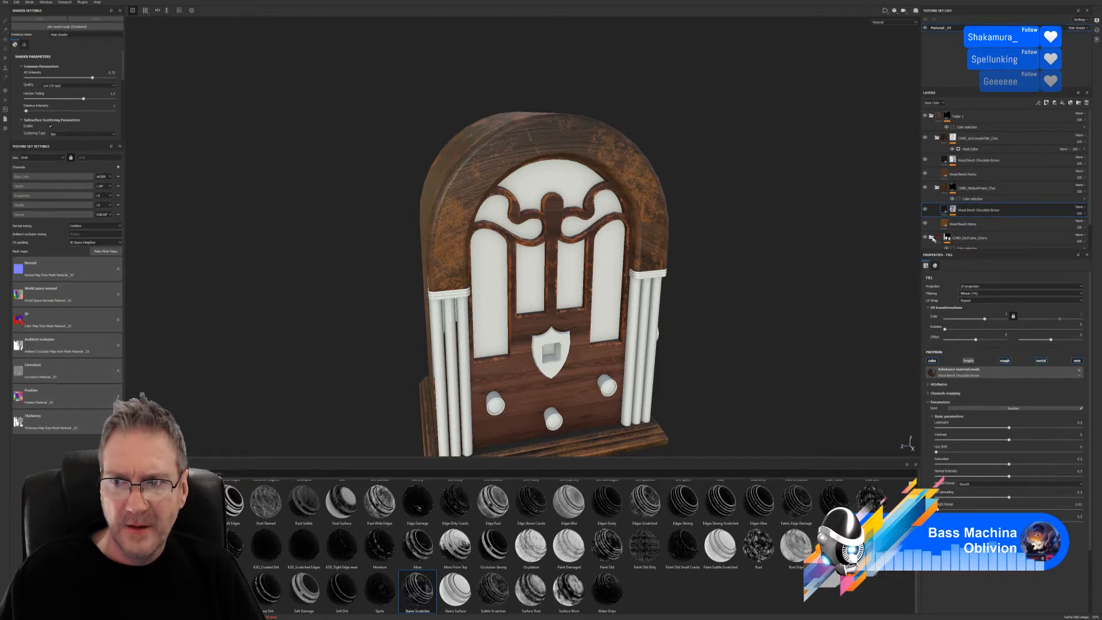
- Toggle the cherry frame folder and the two wood layers in COND_AntConsoleTble_Choc to examine each one's effect on the trim
click(924, 237)
click(924, 238)
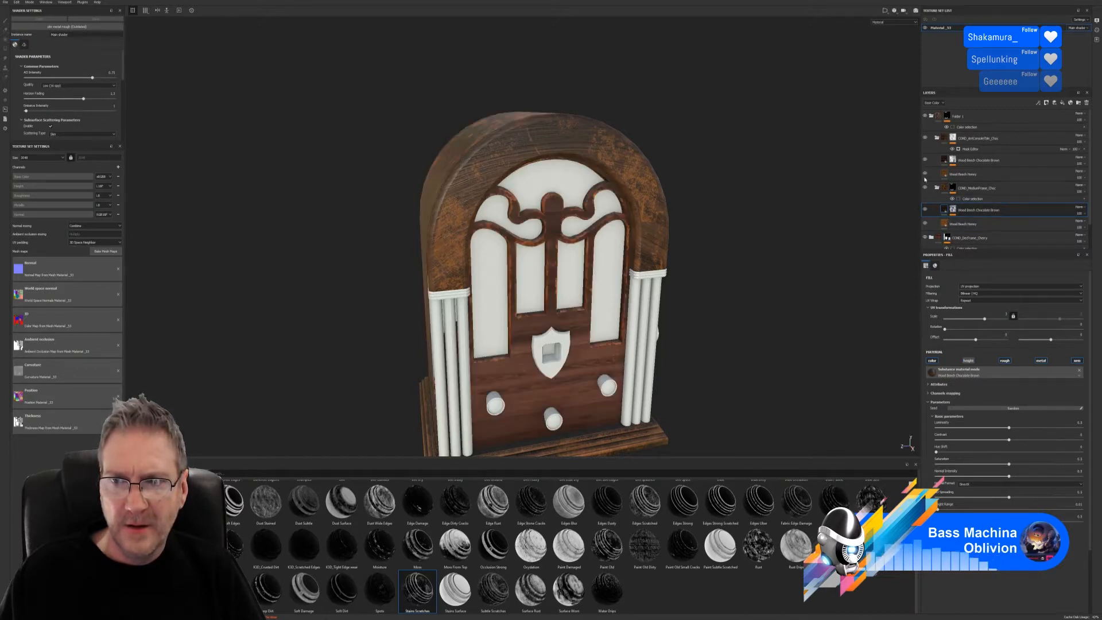
click(924, 175)
click(925, 174)
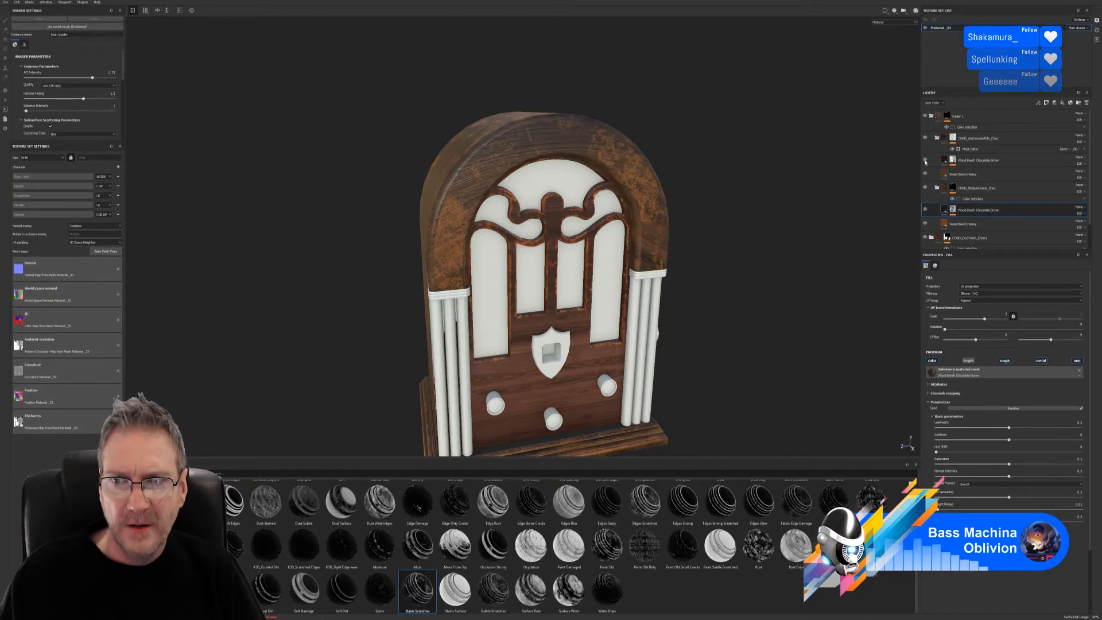
click(924, 161)
click(924, 161)
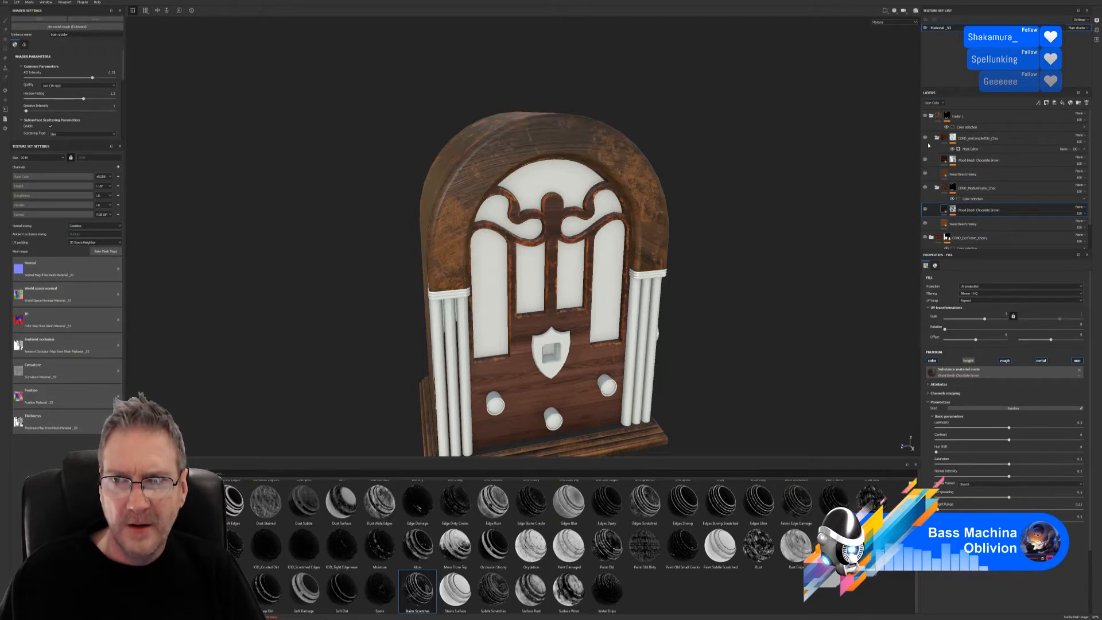
click(924, 160)
click(924, 160)
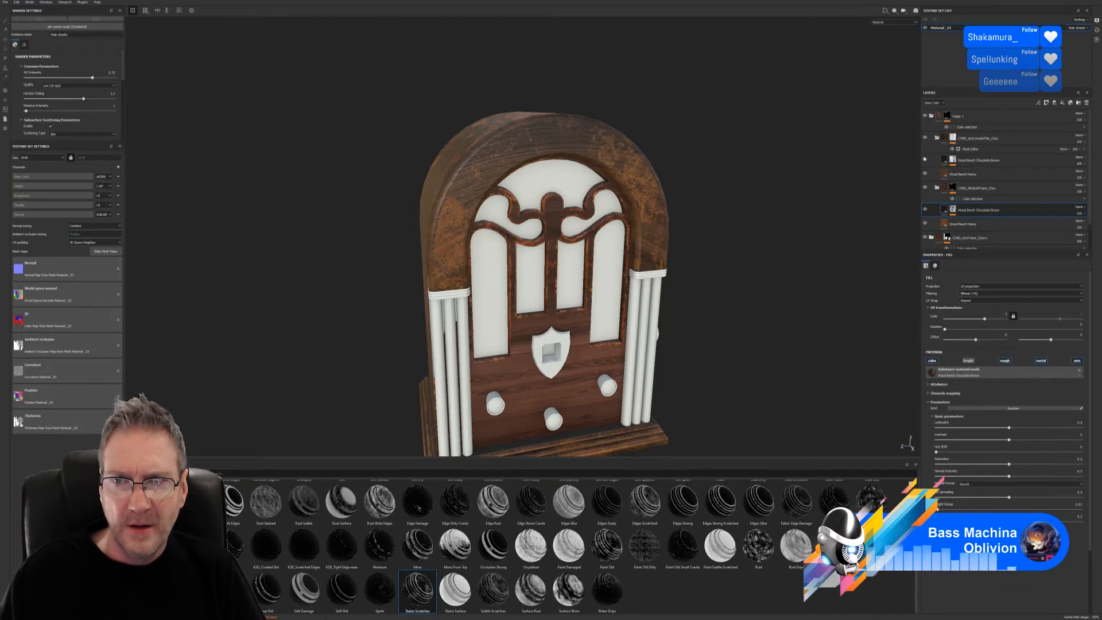
click(924, 160)
click(924, 160)
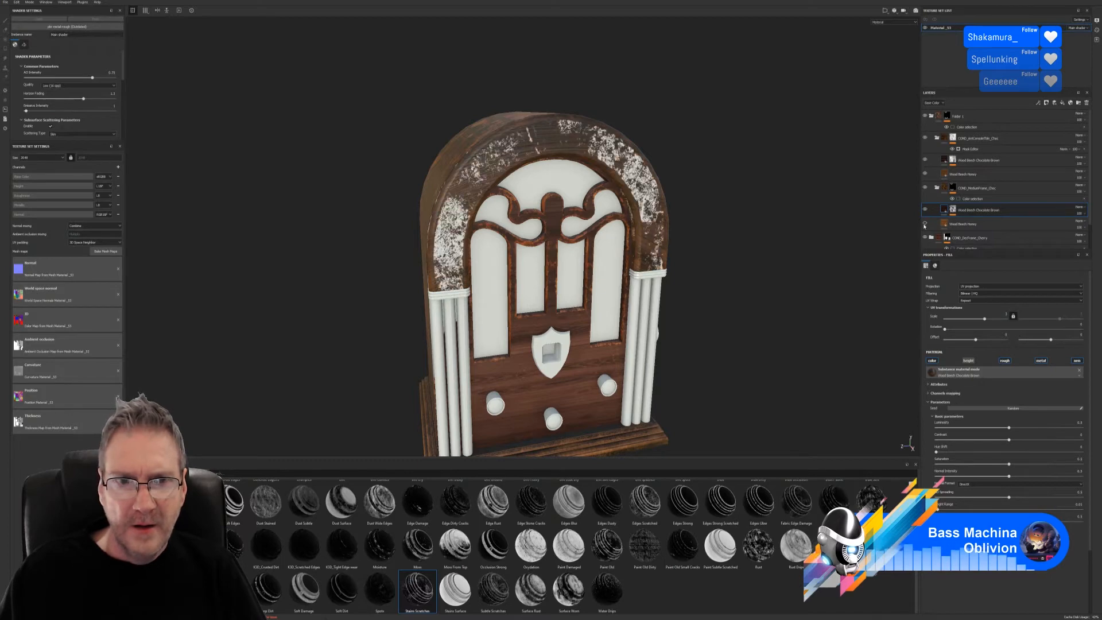
- Toggle COND_MediumFrame_Choc and its Wood Beech Honey layer to examine the trim's base, and collapse the folder's mask effects
click(925, 225)
click(924, 225)
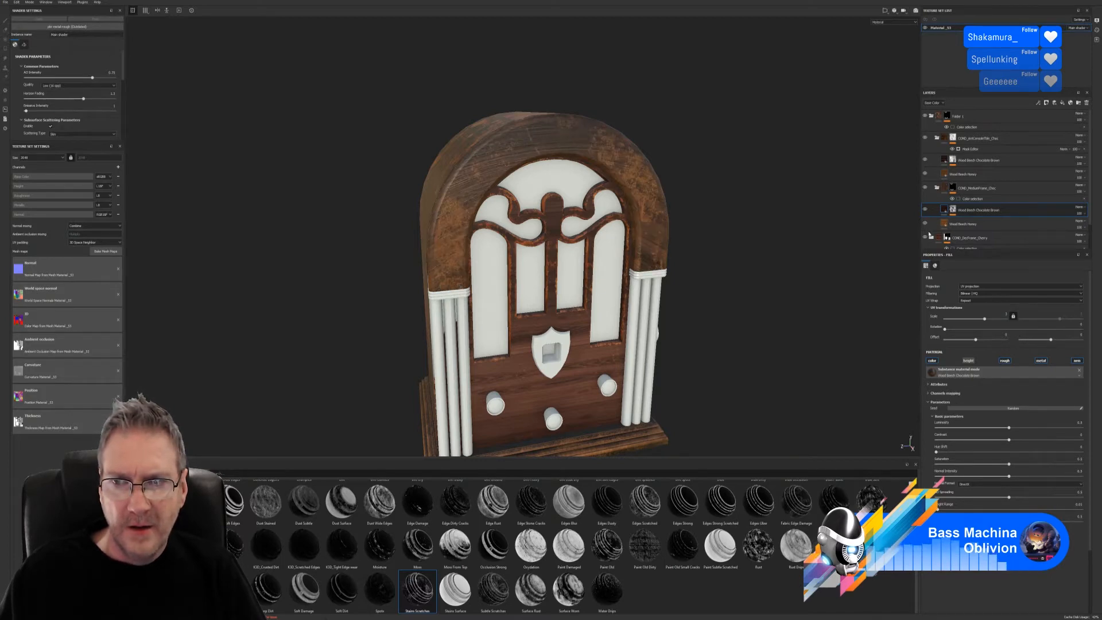
click(925, 224)
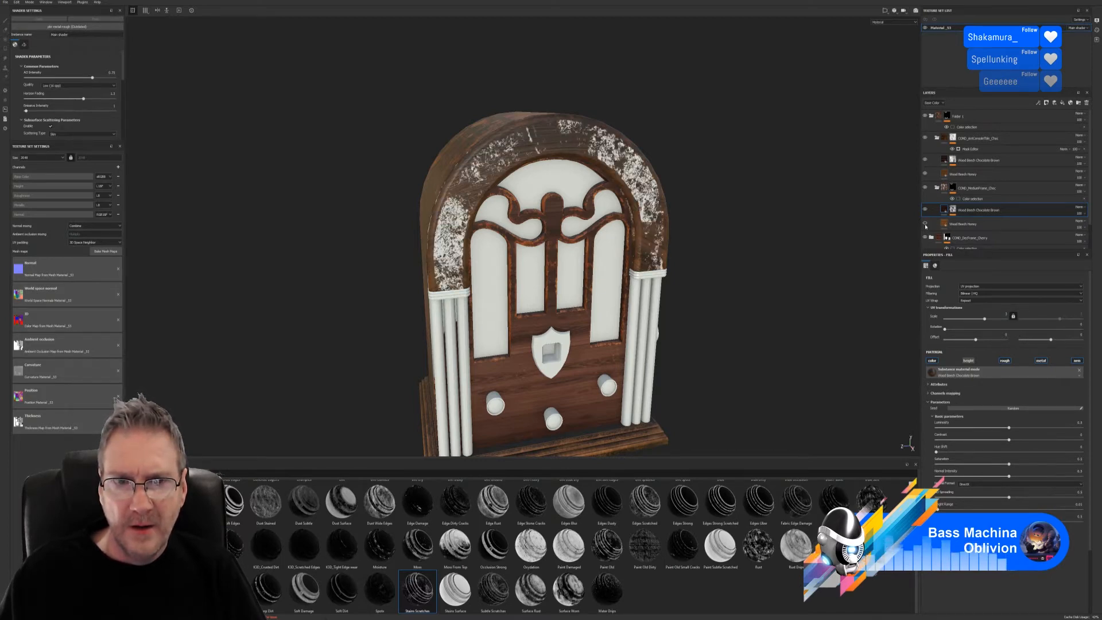
click(924, 224)
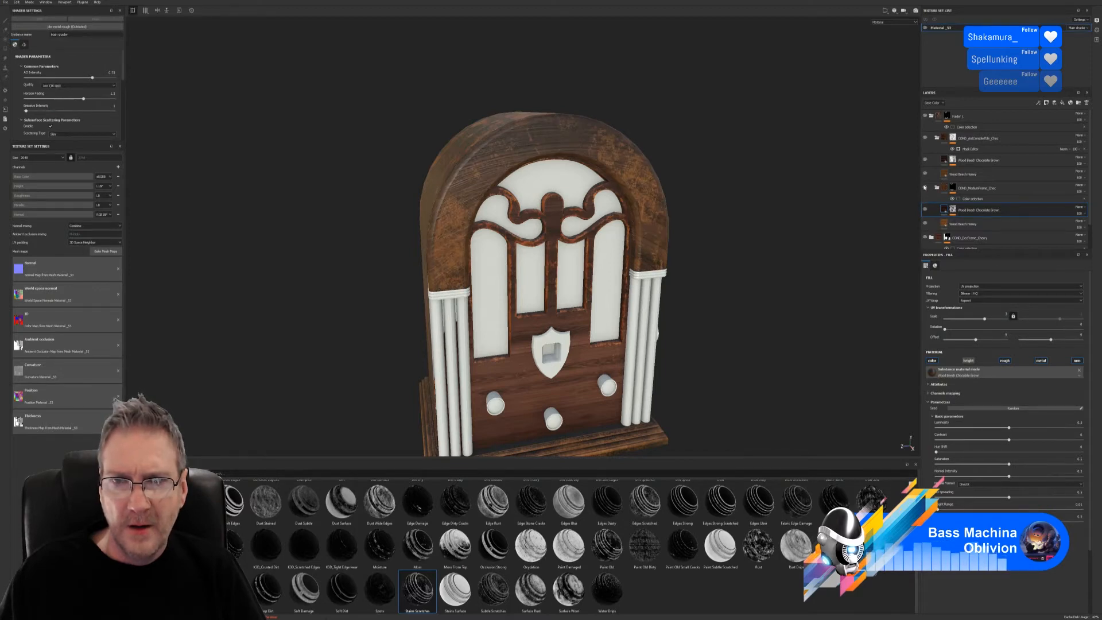
click(924, 188)
click(924, 188)
click(924, 188)
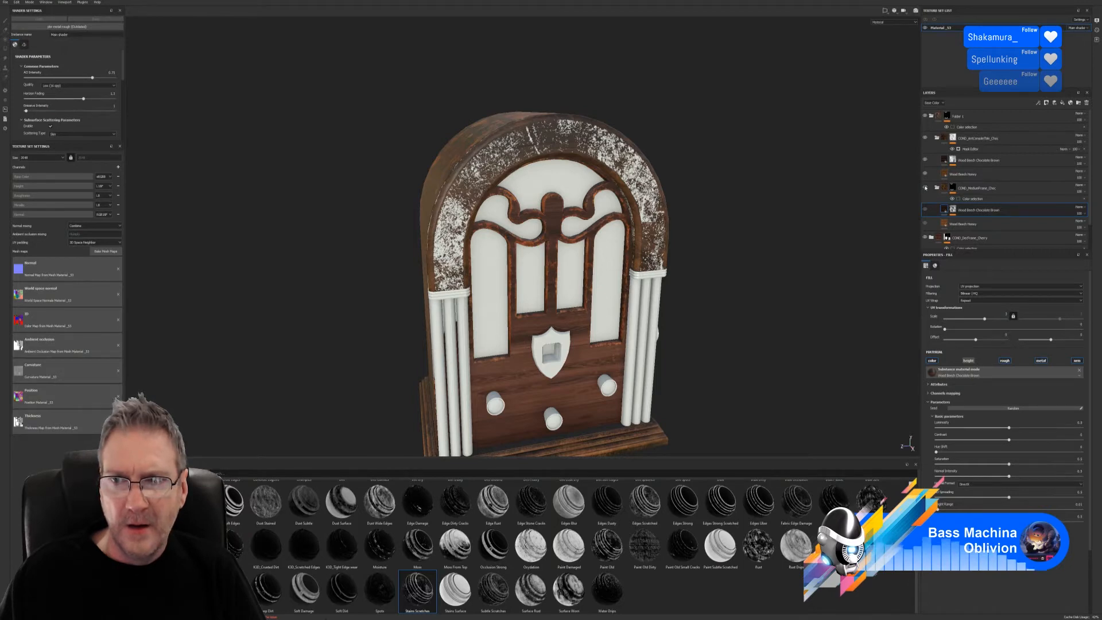
click(924, 187)
click(945, 192)
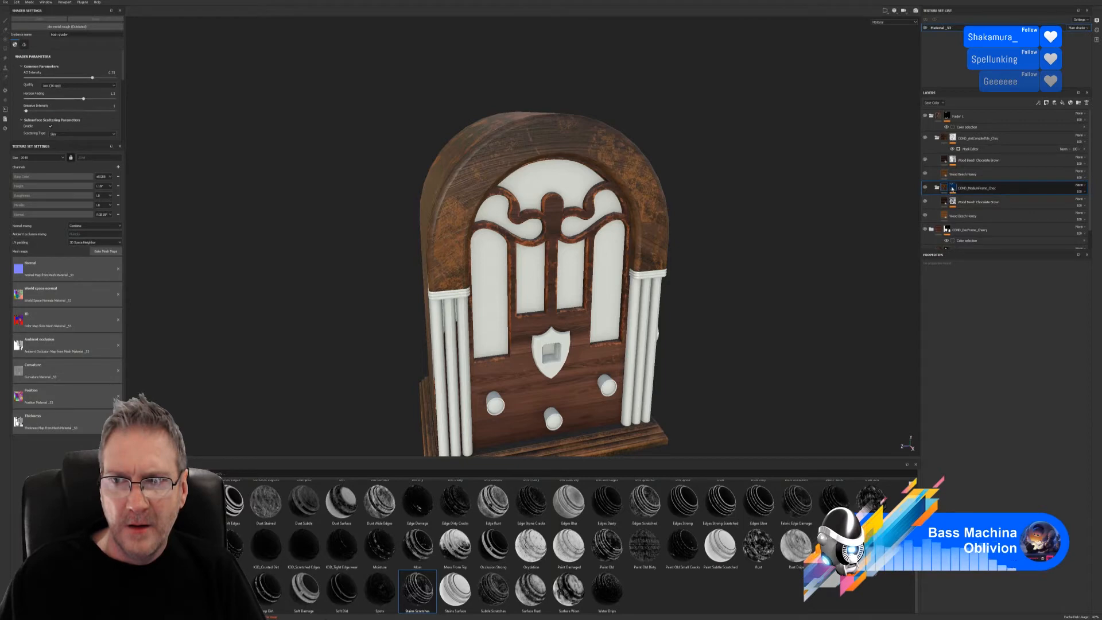
- View the arch closely from the side and toggle COND_MediumFrame_Choc's Wood Beech Honey layer, leaving it selected and visible
scroll(728, 219, down, 2)
alt+drag(688, 212, 728, 144)
scroll(574, 172, up, 3)
alt+drag(603, 189, 628, 205)
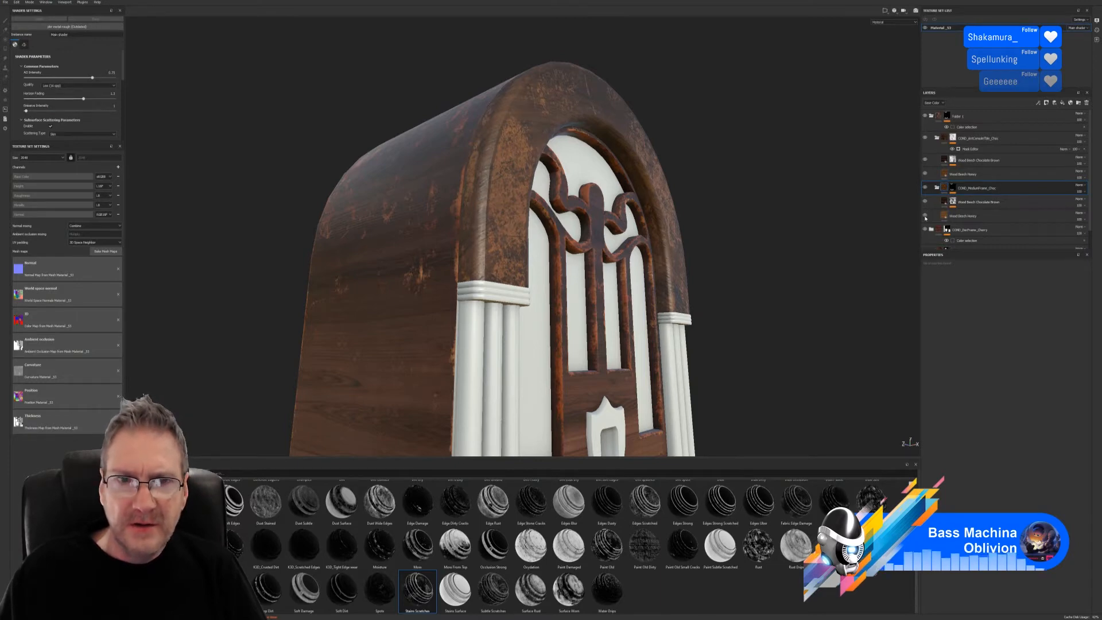
click(925, 216)
click(925, 217)
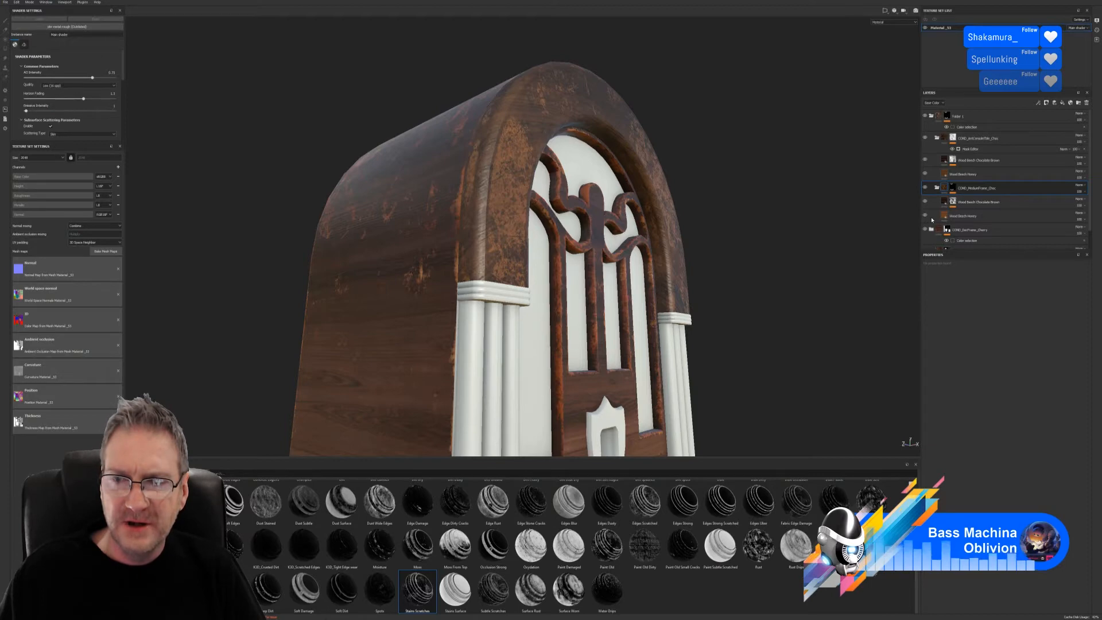
click(944, 218)
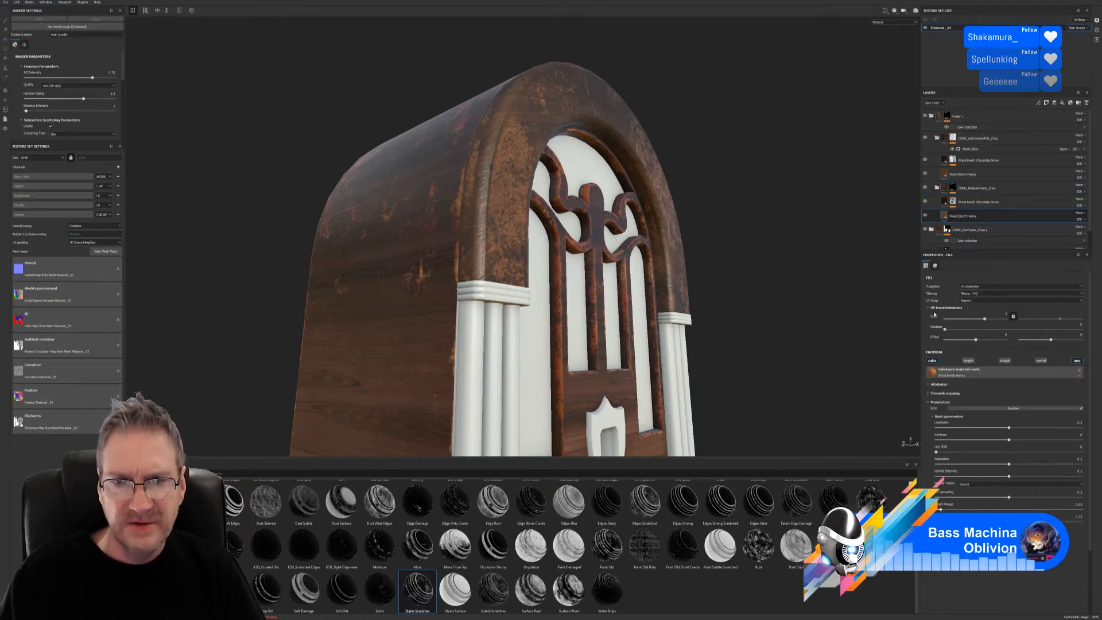
click(925, 216)
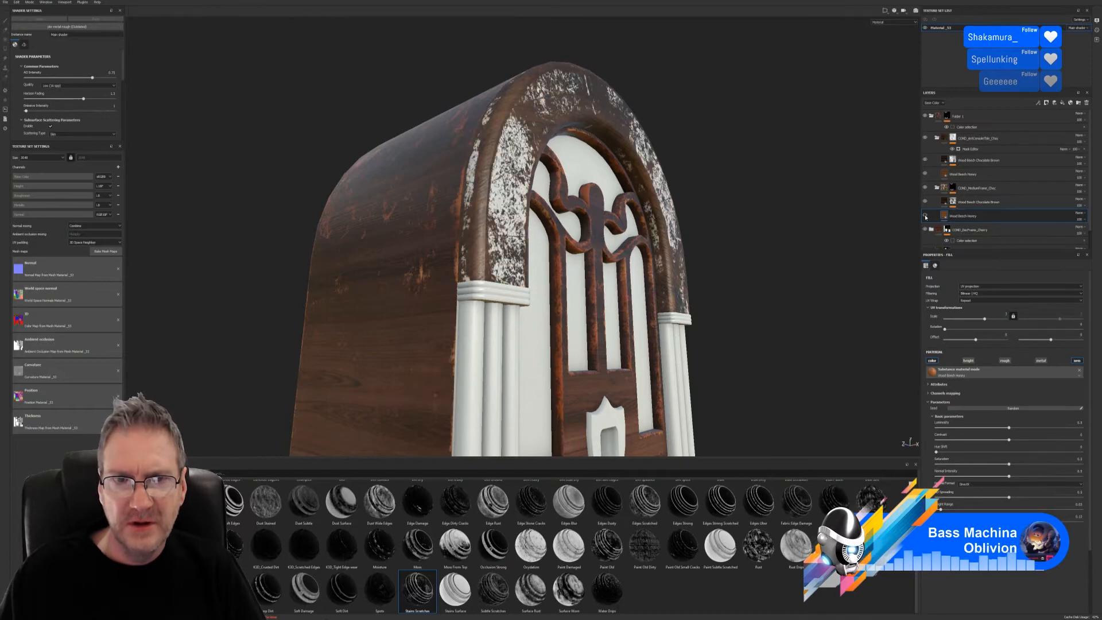
click(925, 216)
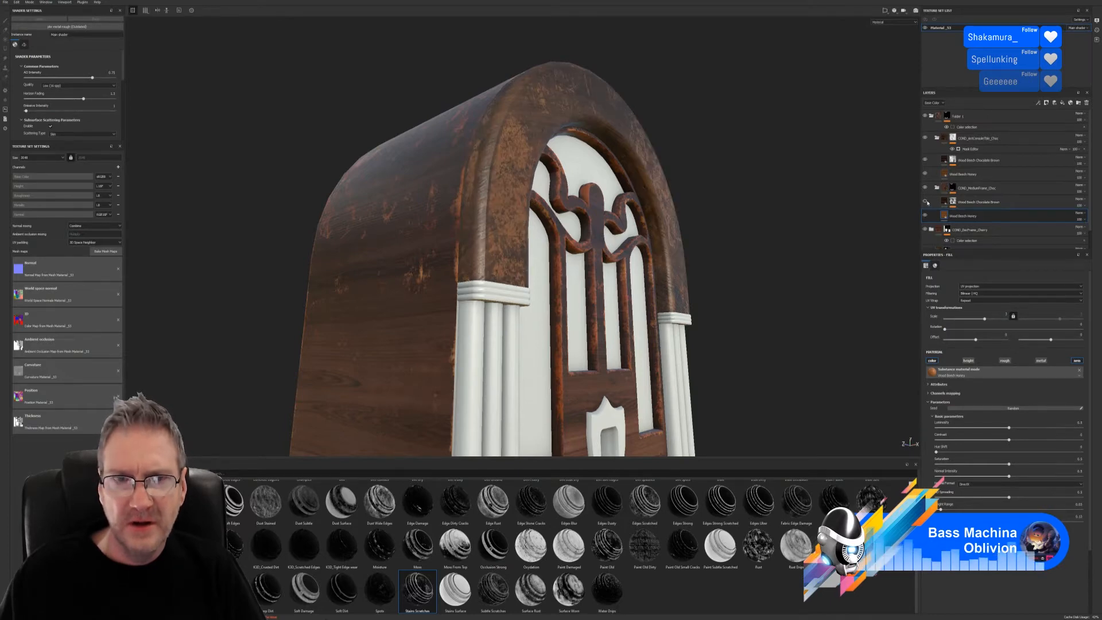
- Compare the trim with and without COND_AntConsoleTble_Choc's Wood Beech Honey and Wood Beech Chocolate Brown layers
click(924, 175)
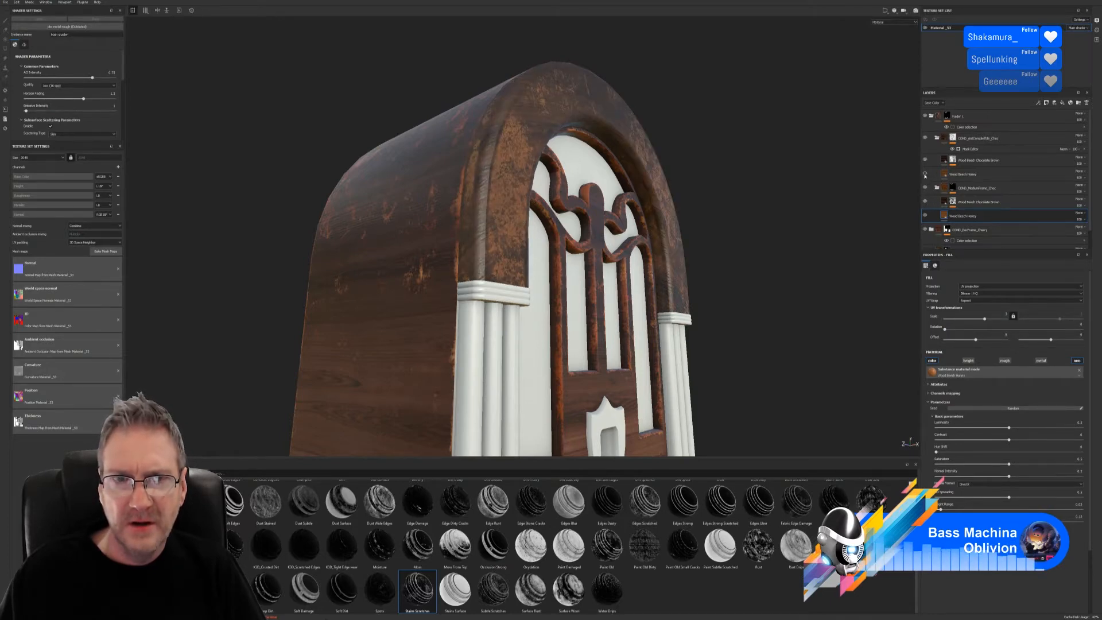
click(924, 175)
click(923, 160)
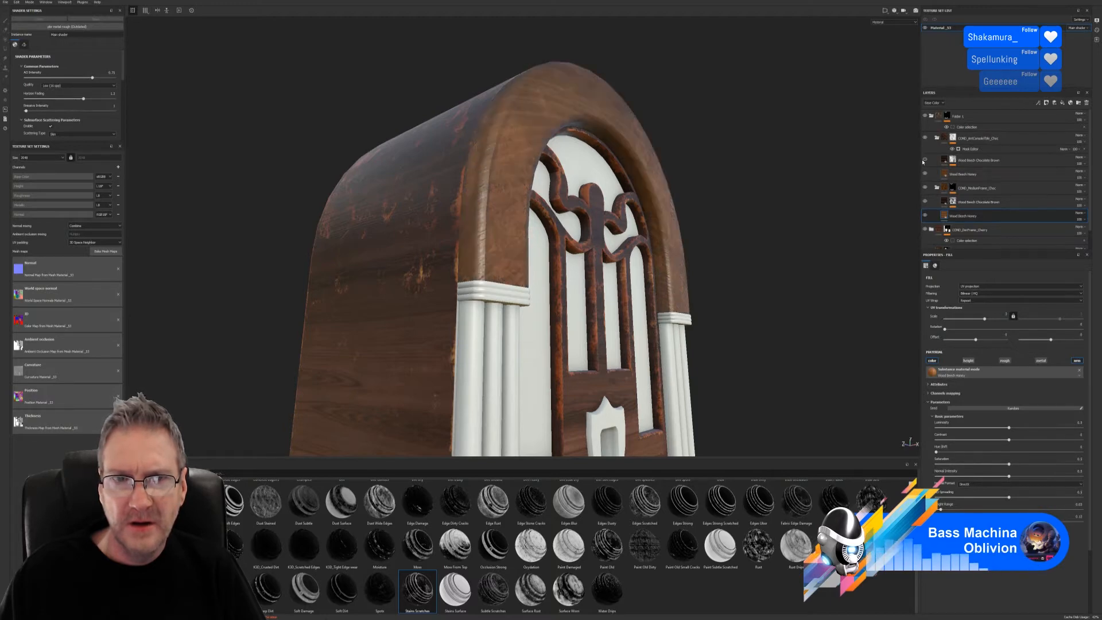
click(924, 161)
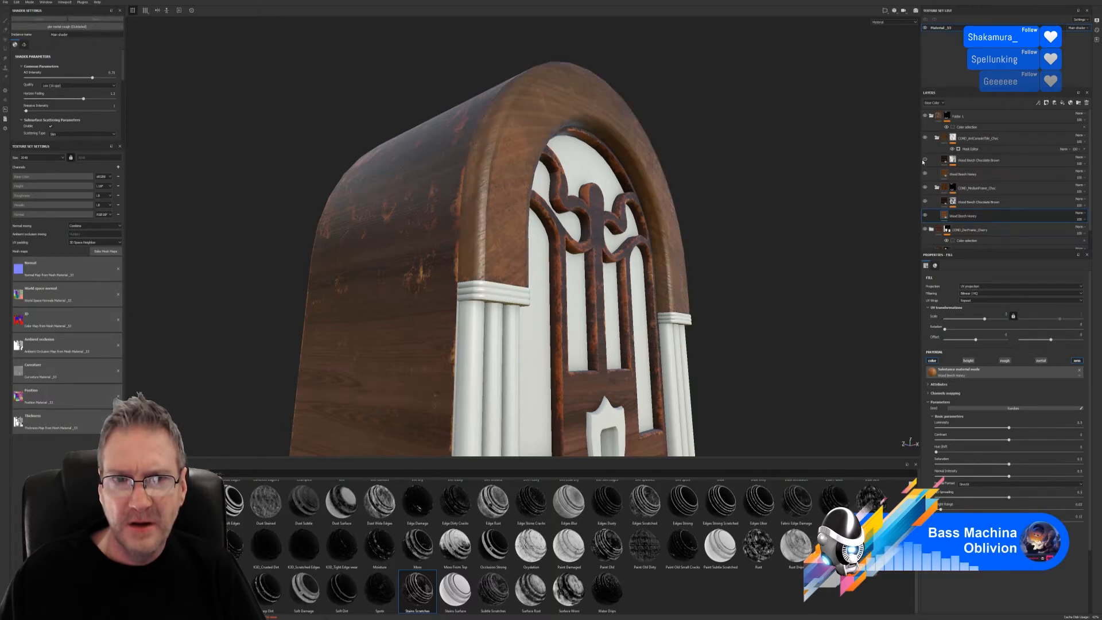
click(924, 160)
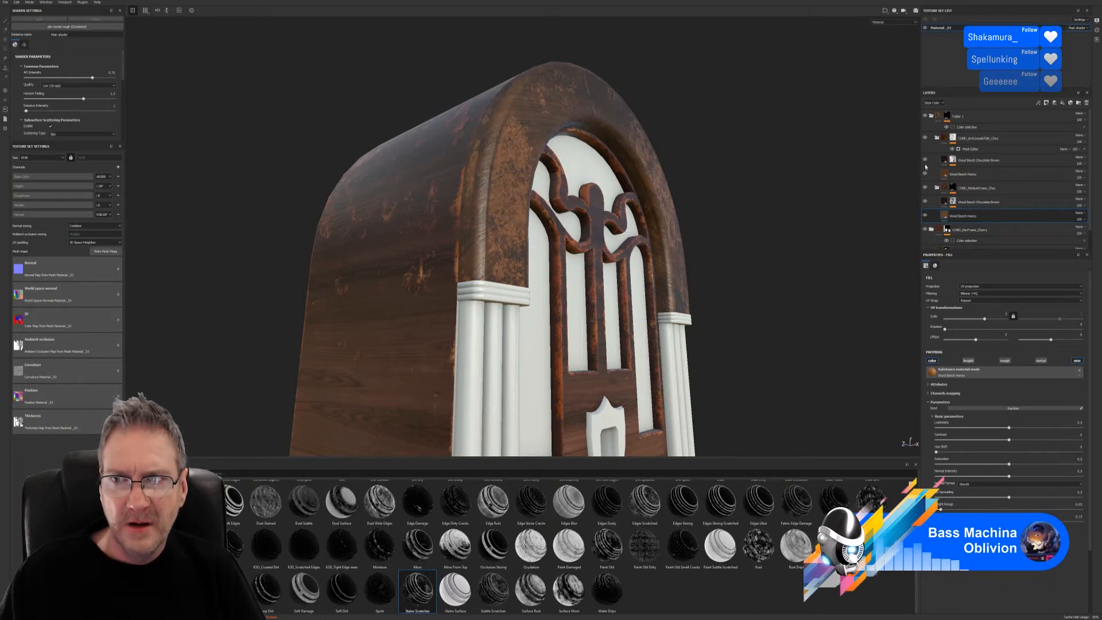
- Hide the COND_AntConsoleTble_Choc folder and inspect the arched trim's underlying wood from the front
click(925, 138)
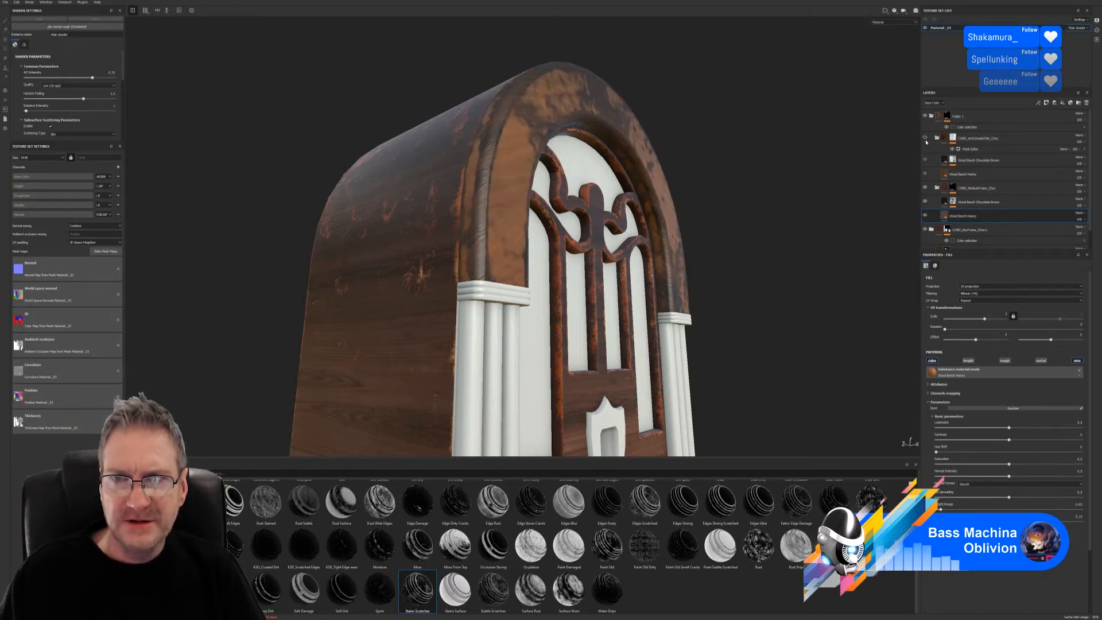
alt+drag(728, 221, 660, 233)
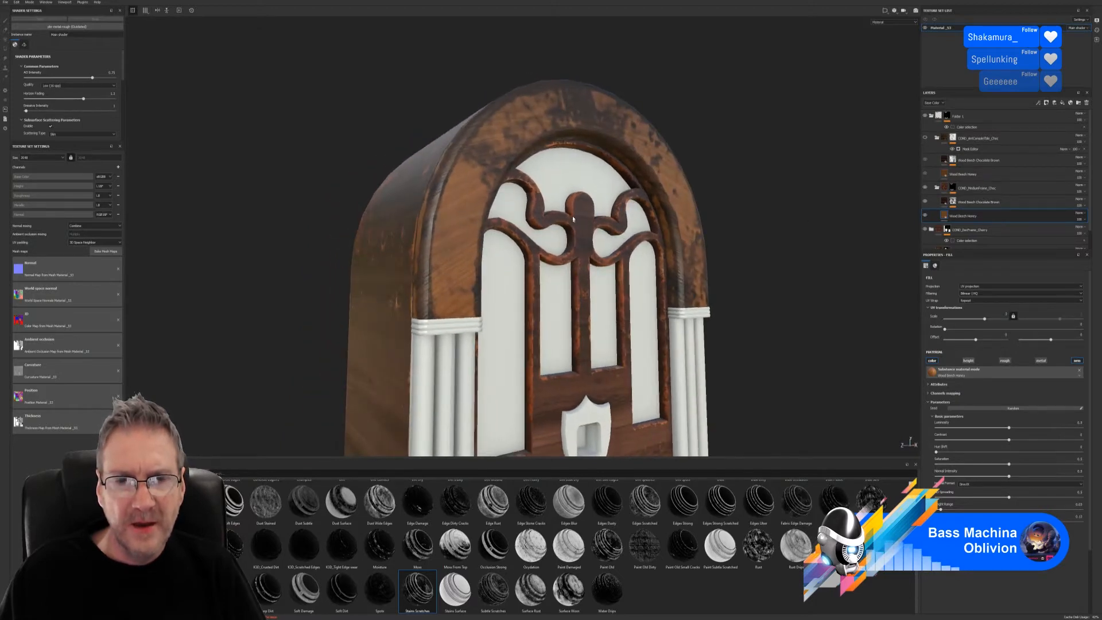
mouse_move(573, 219)
alt+mouse_down()
mouse_move(406, 226)
mouse_move(552, 213)
alt+mouse_up()
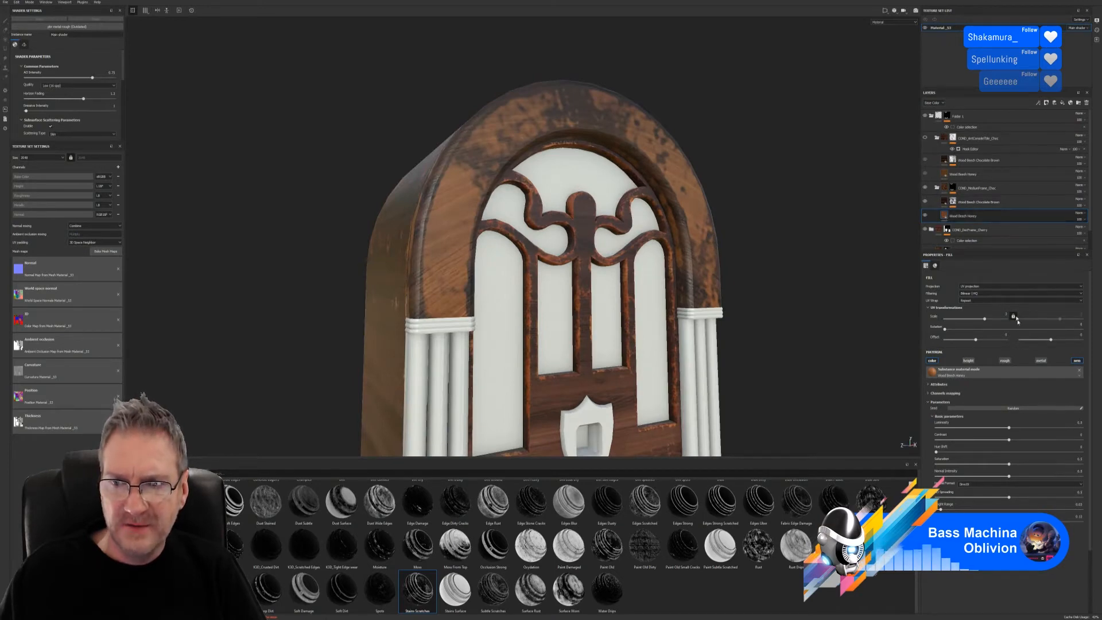
- Try higher UV scales on COND_MediumFrame_Choc's Wood Beech Honey layer, ending with a scale of 128
drag(986, 322, 990, 320)
alt+drag(734, 235, 702, 215)
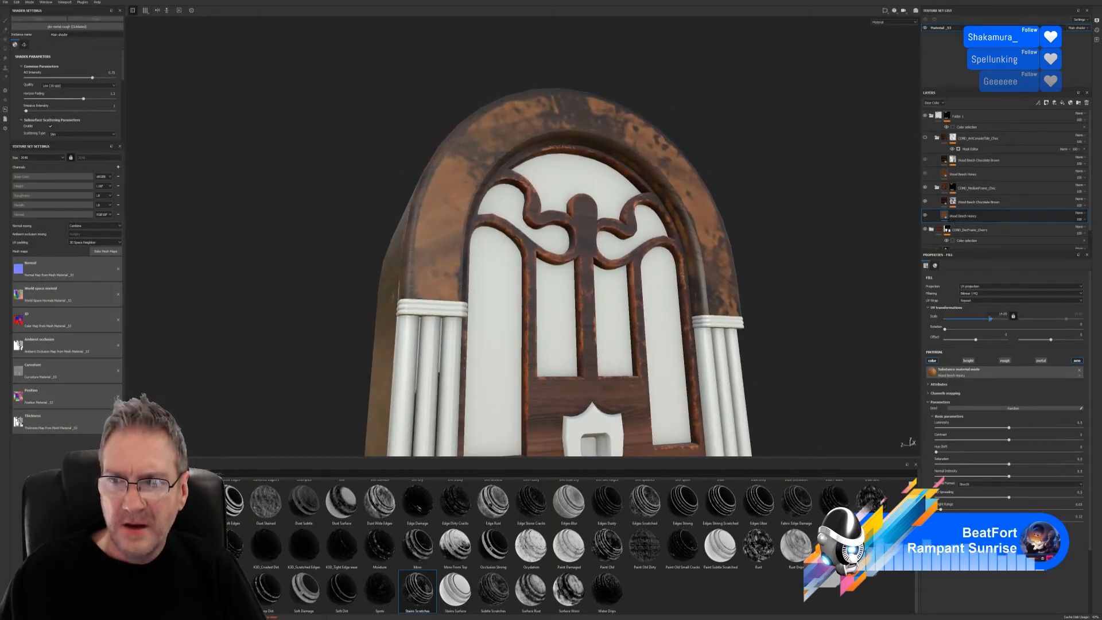
drag(990, 318, 1005, 320)
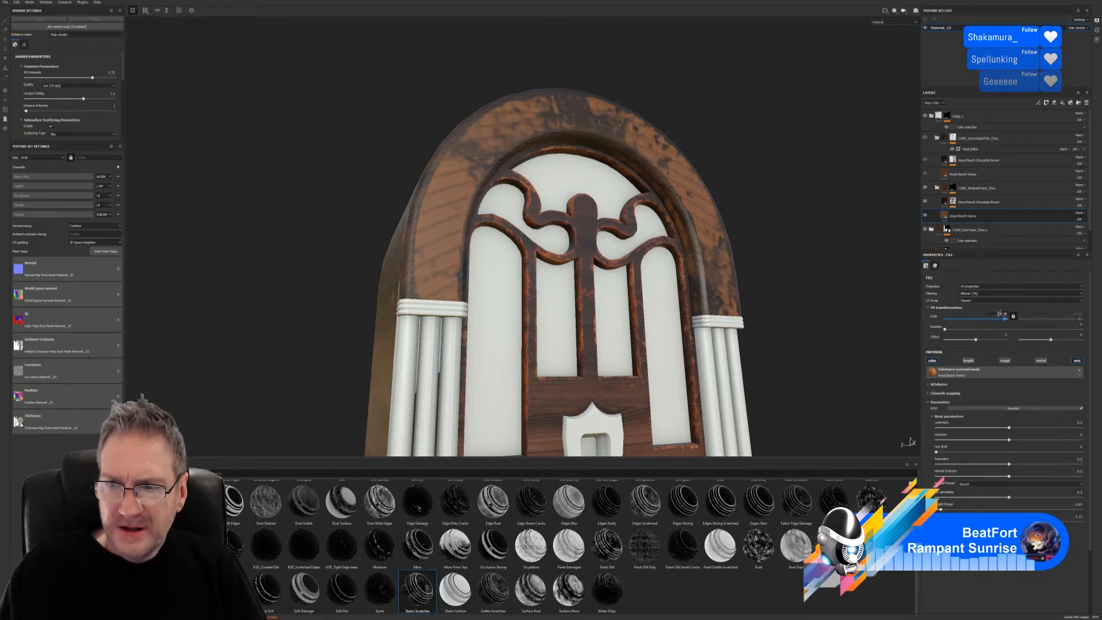
click(999, 313)
text(128)
key(Return)
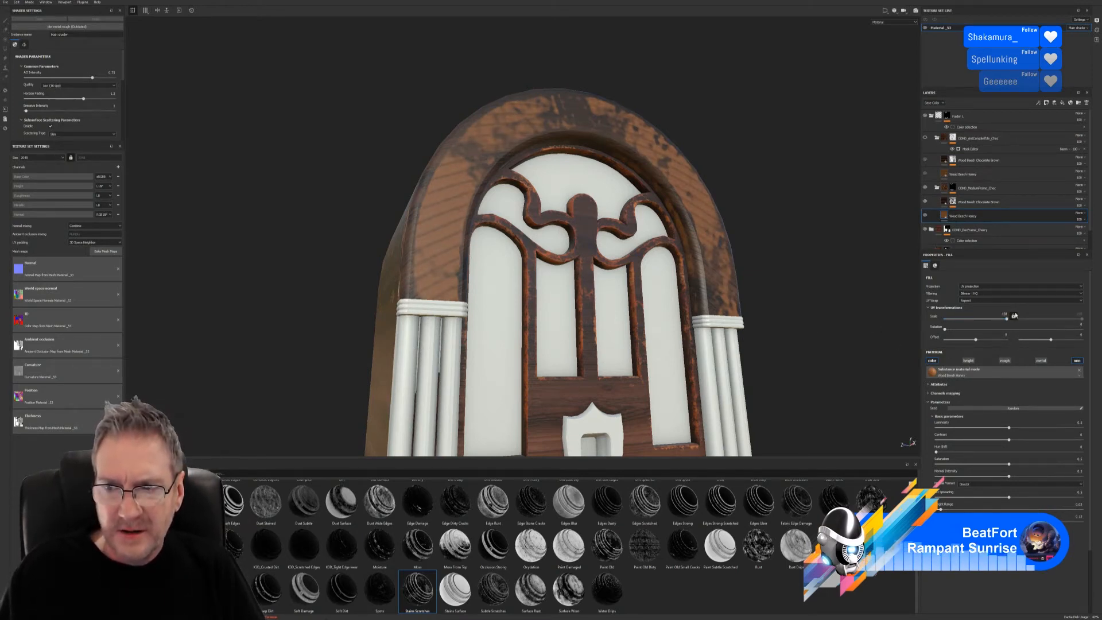
- Set the UV scale of COND_MediumFrame_Choc's Wood Beech Honey layer to 10
click(1001, 313)
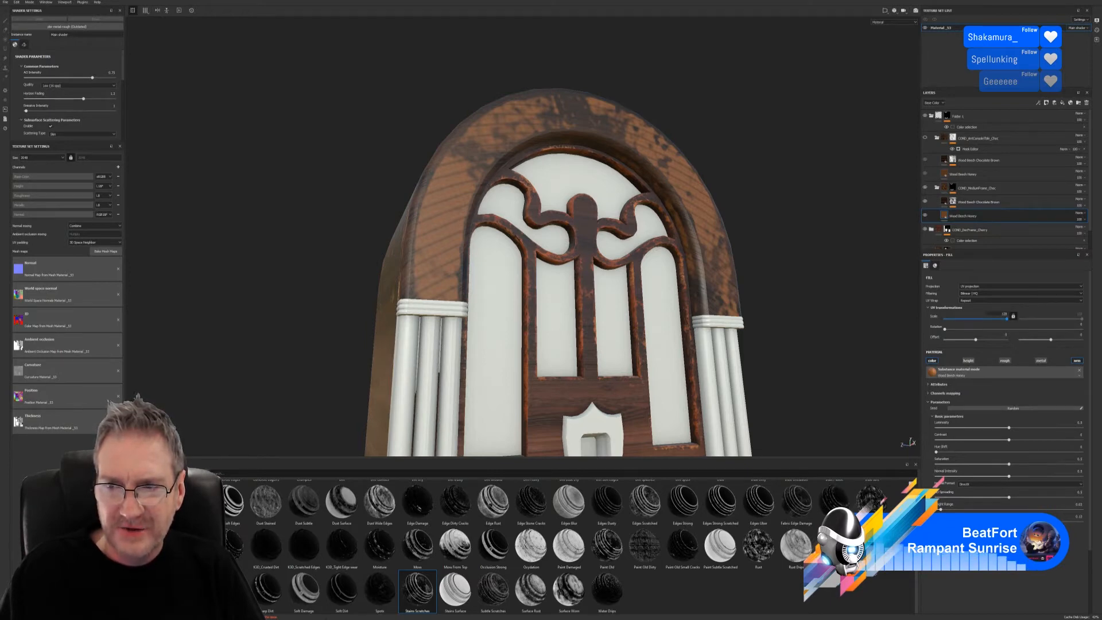
text(10)
key(Return)
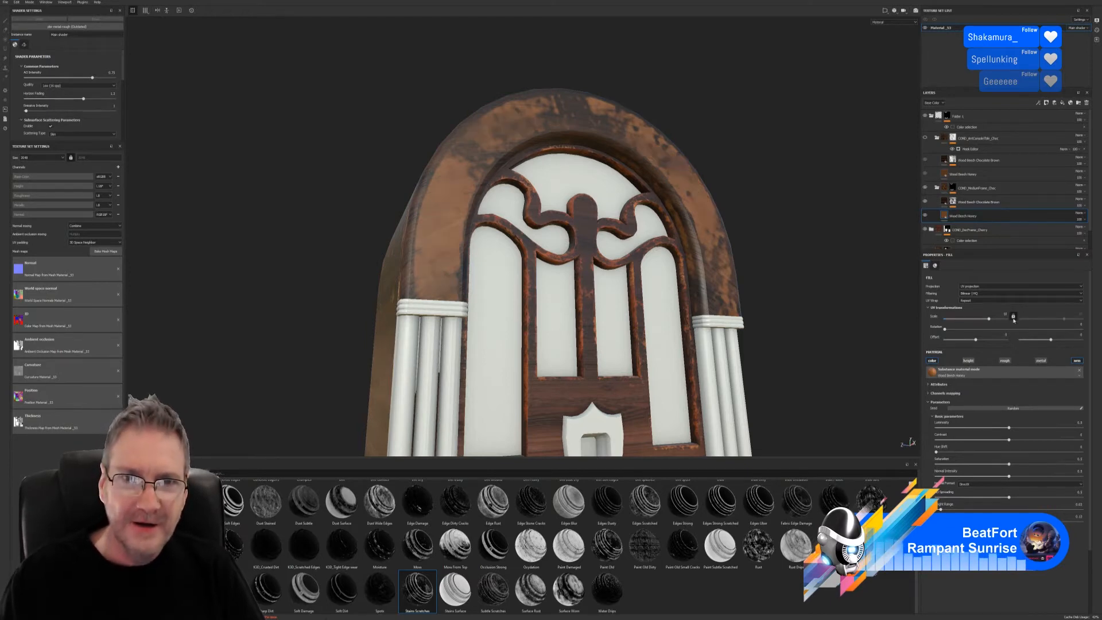
- Show the COND_AntConsoleTble_Choc folder again over the arched trim
click(943, 203)
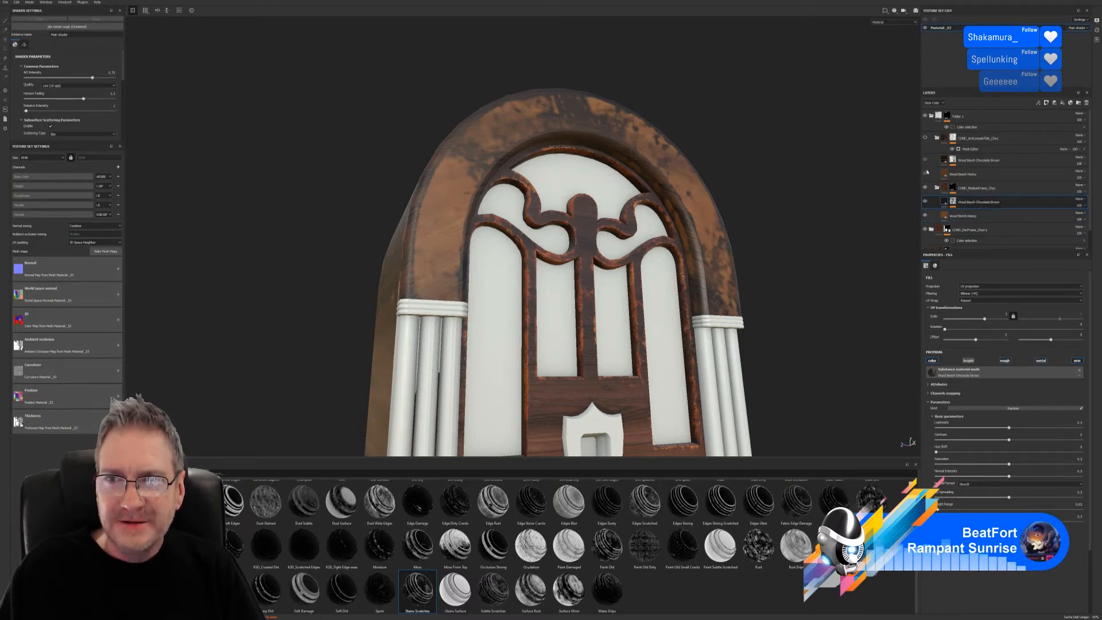
click(925, 138)
mouse_move(740, 189)
alt+mouse_down()
mouse_move(799, 223)
mouse_move(645, 252)
mouse_move(738, 200)
alt+mouse_up()
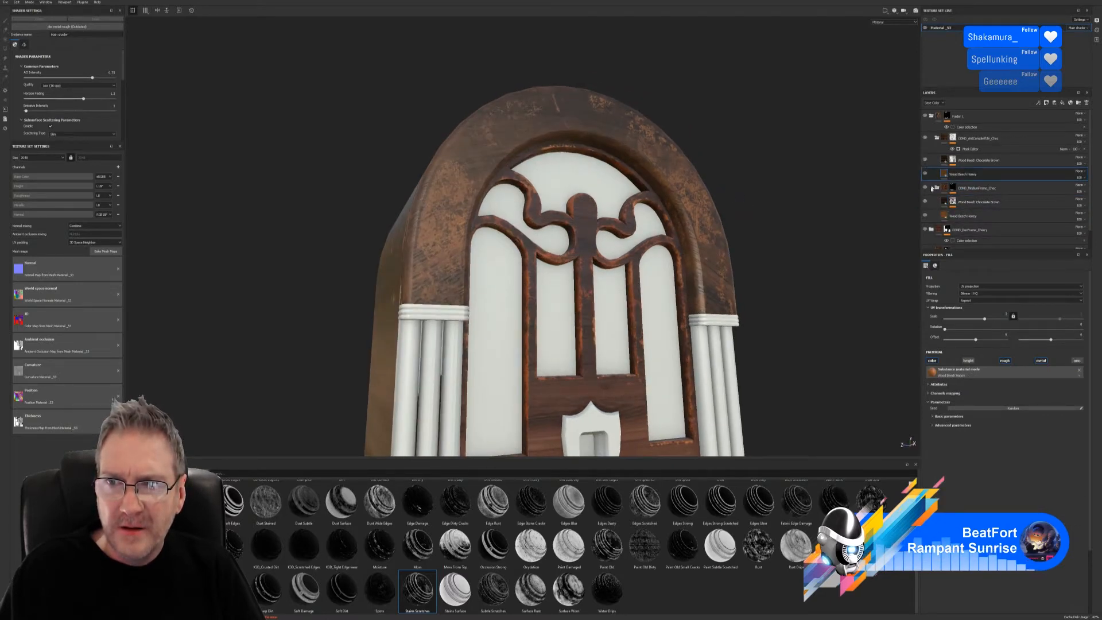
- Compare the arched trim close up with the COND_MediumFrame_Choc and COND_AntConsoleTble_Choc folders each switched off, leaving both visible
click(925, 188)
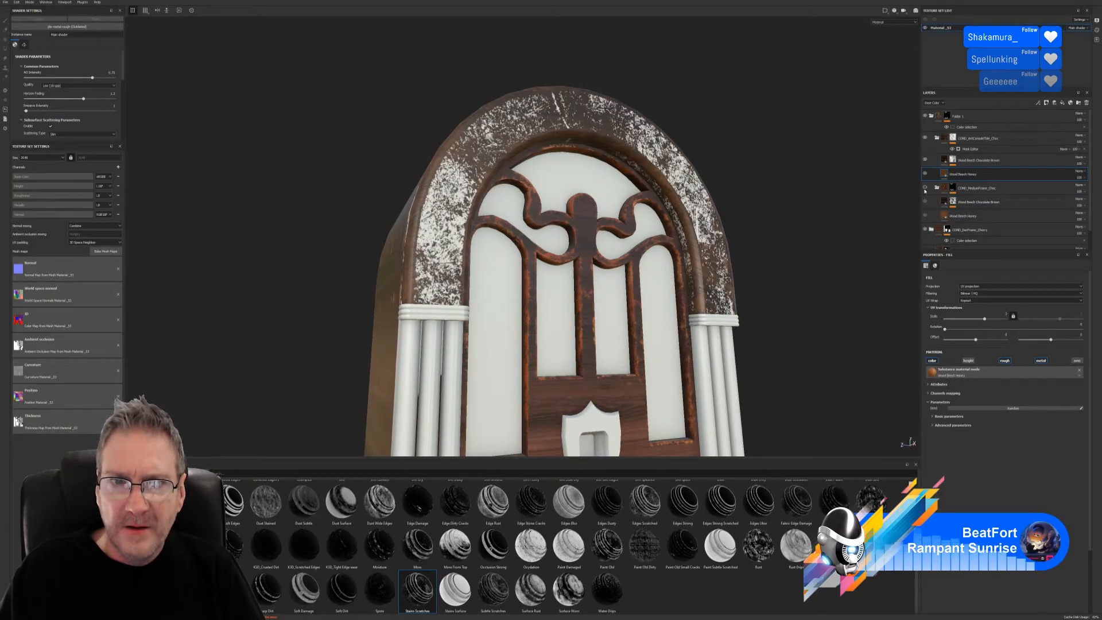
scroll(543, 191, up, 8)
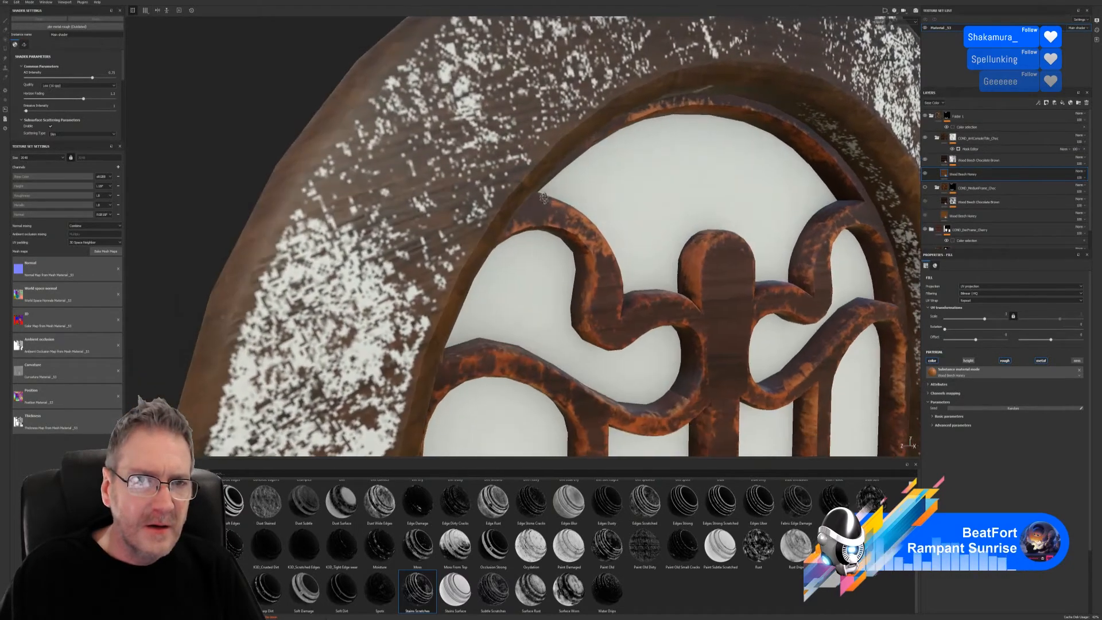
scroll(543, 191, up, 1)
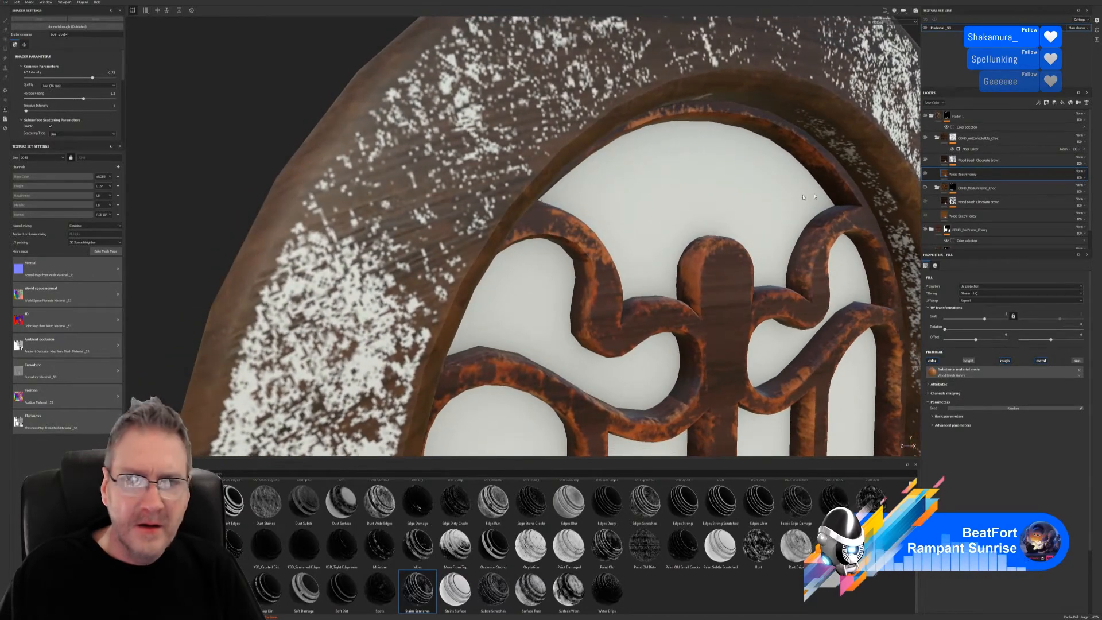
click(924, 188)
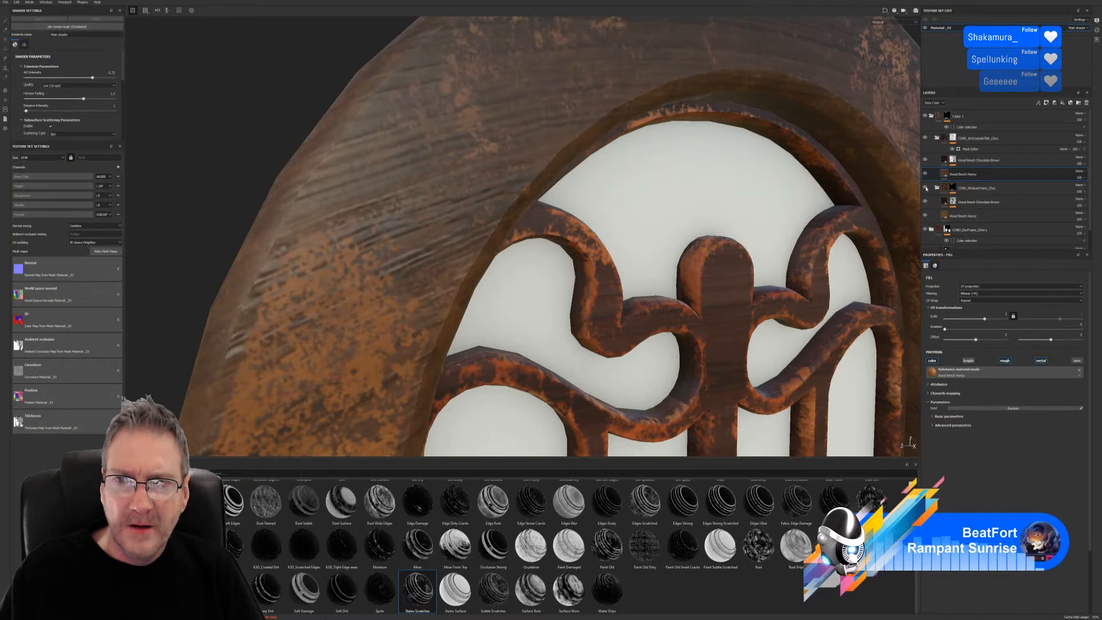
click(924, 138)
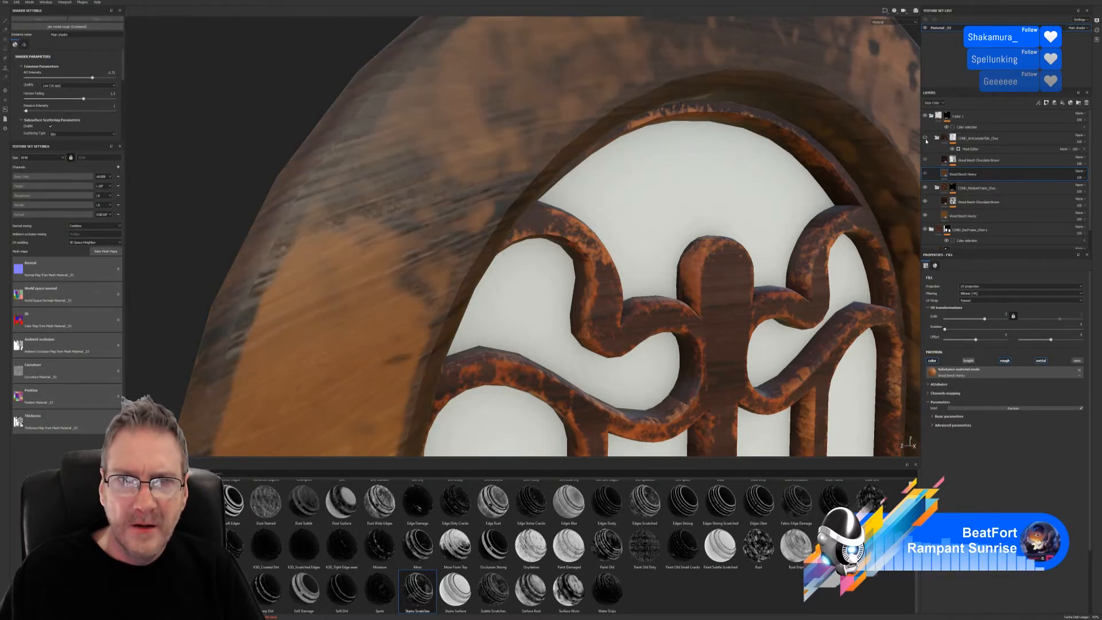
scroll(664, 184, down, 6)
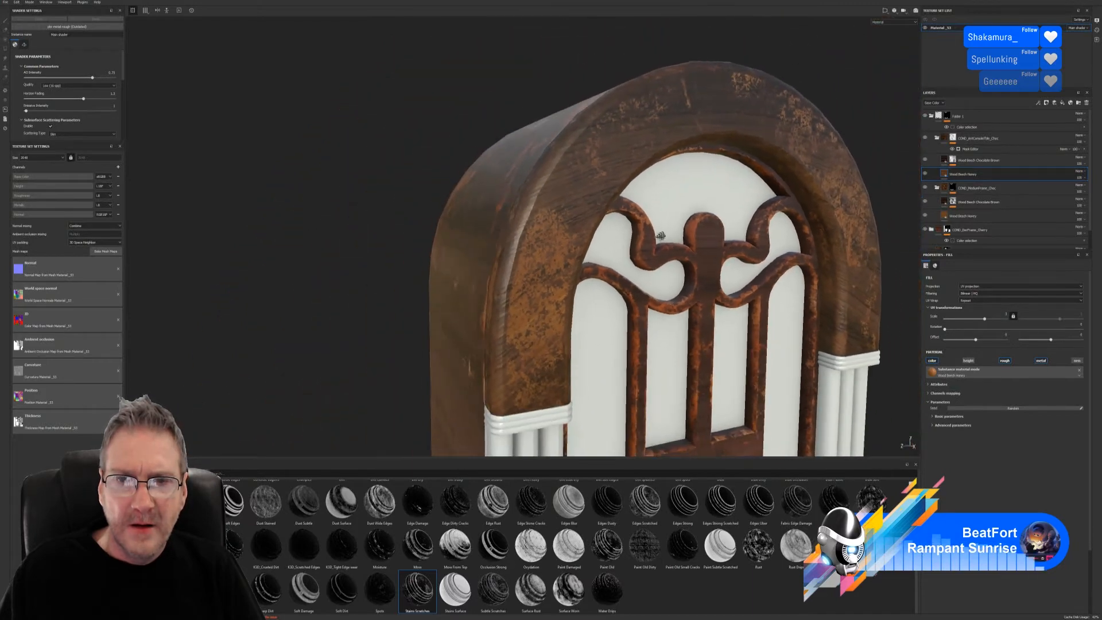
alt+drag(661, 235, 555, 141)
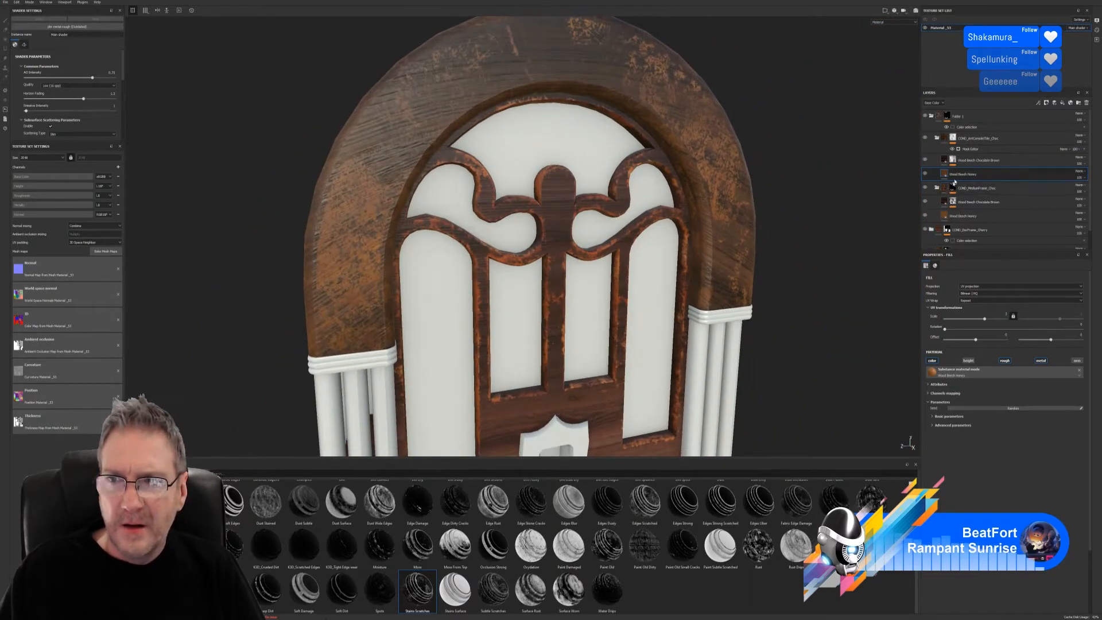
- Toggle COND_AntConsoleTble_Choc's Honey and Chocolate Brown layers and COND_MediumFrame_Choc's Honey layer to see what each adds to the trim
click(945, 174)
click(924, 174)
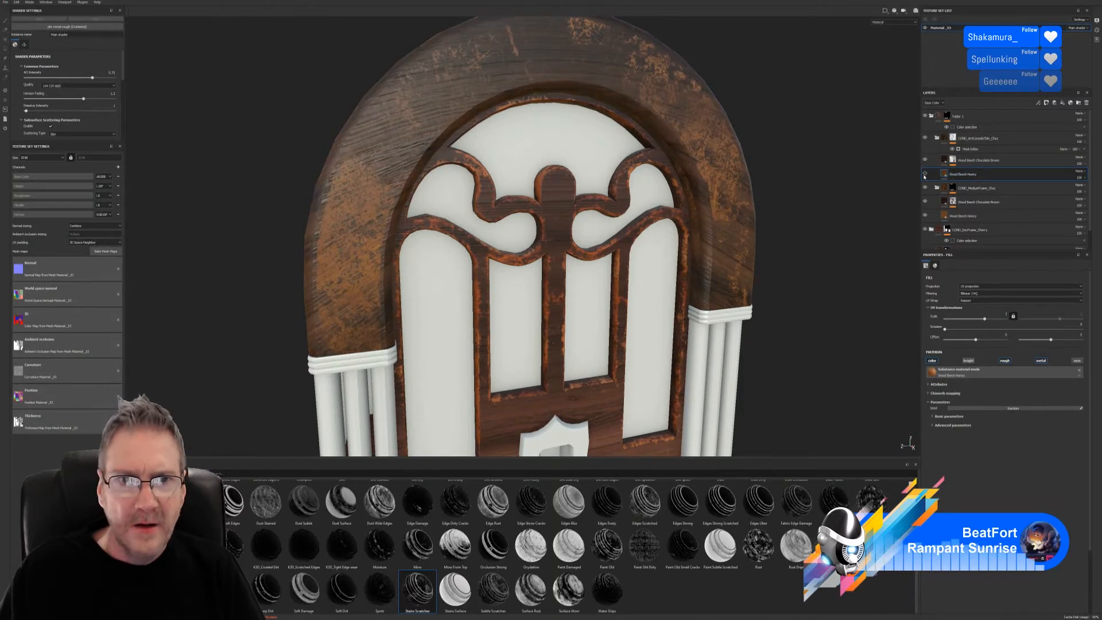
click(925, 173)
click(925, 160)
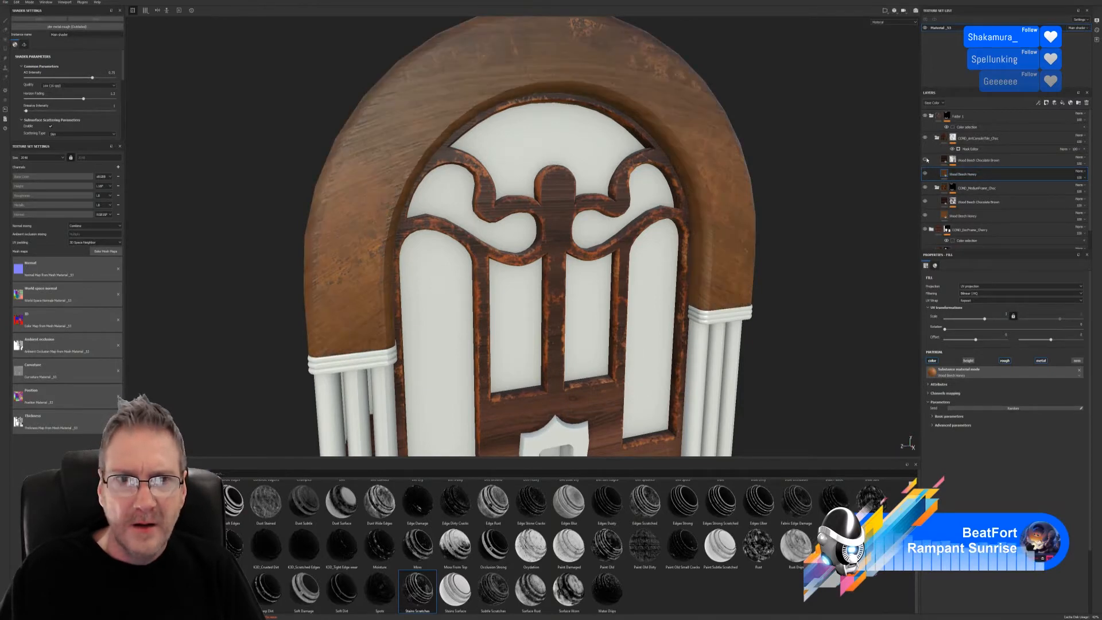
click(925, 160)
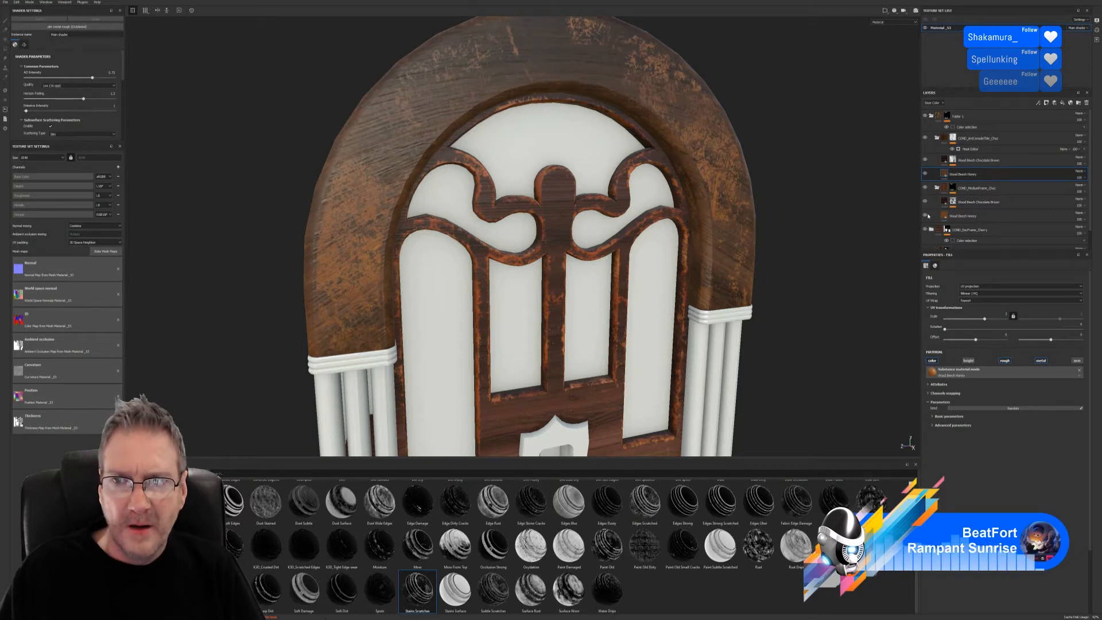
click(925, 215)
click(924, 216)
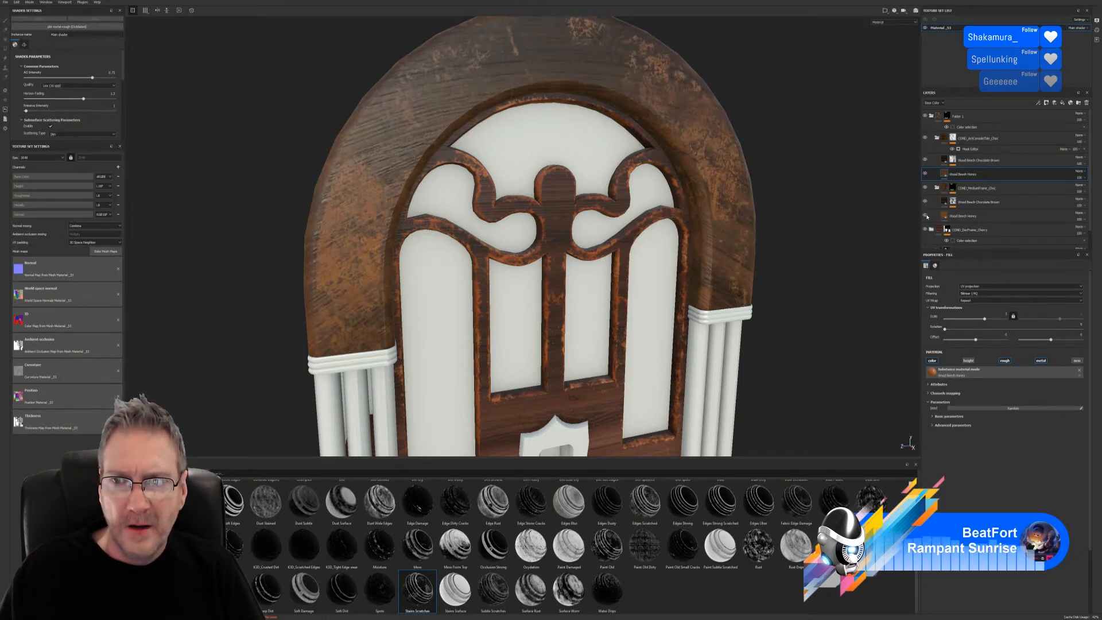
- Increase the UV scale of COND_AntConsoleTble_Choc's Wood Beech Chocolate Brown layer to about 10
click(944, 160)
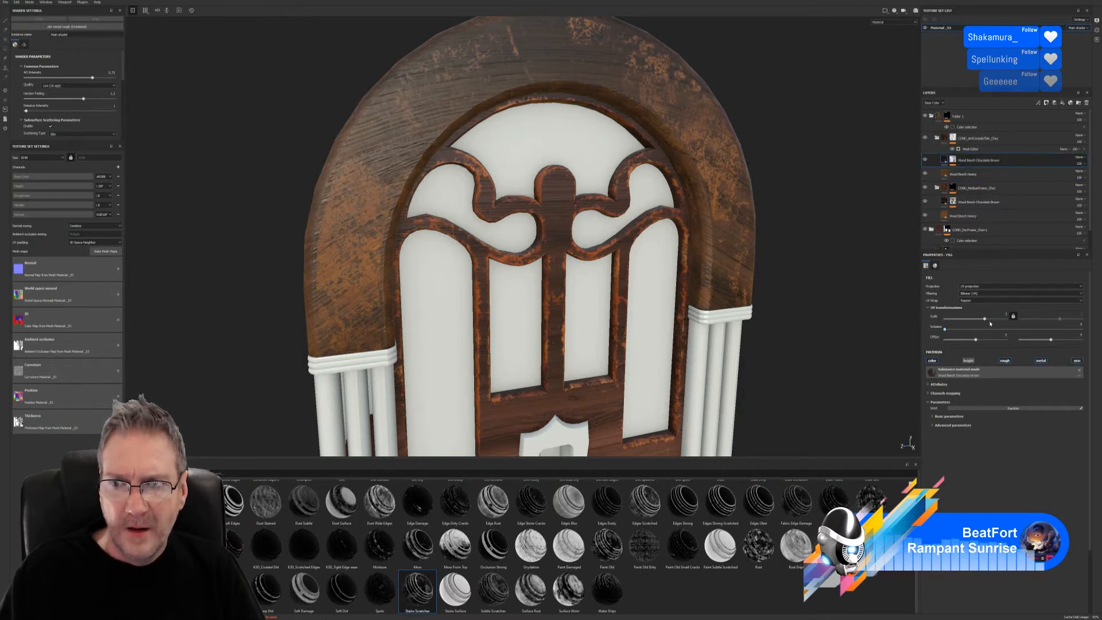
drag(984, 318, 989, 319)
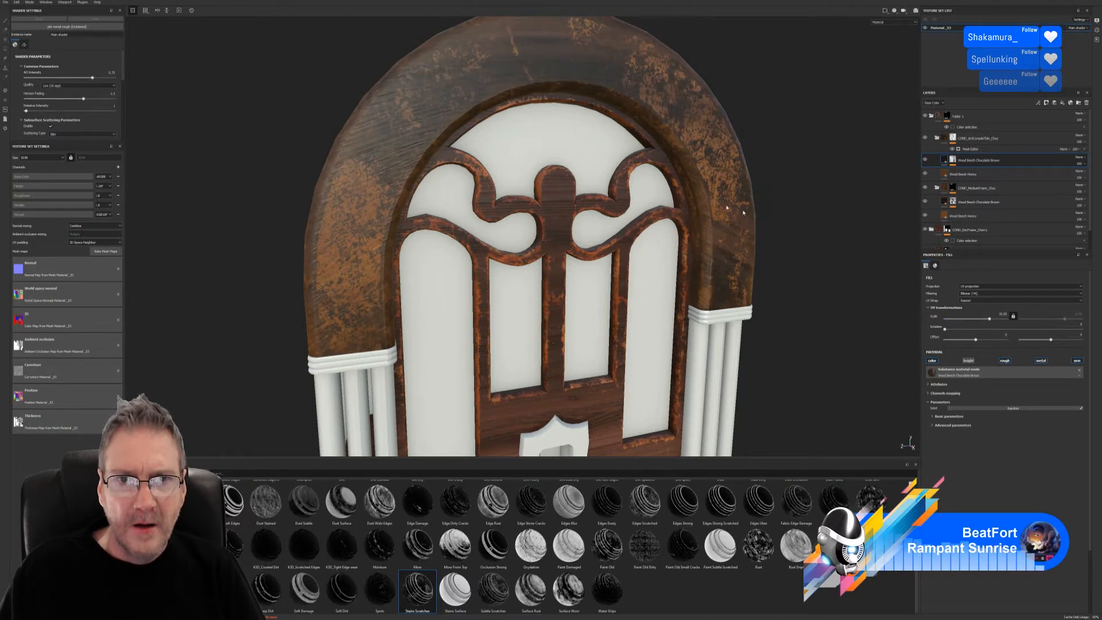
alt+drag(732, 207, 596, 184)
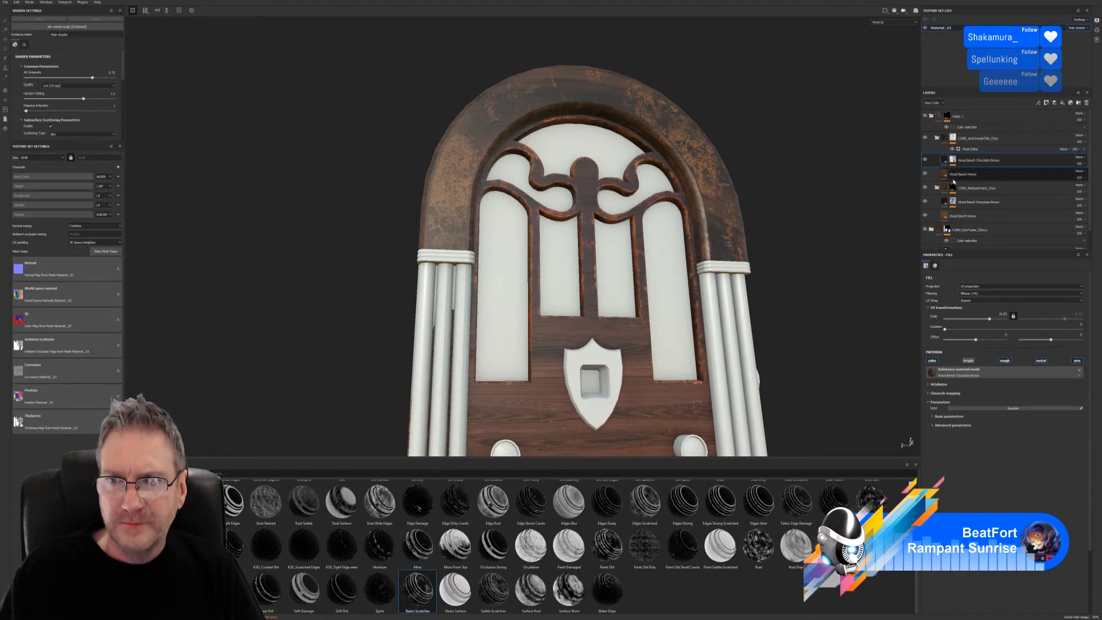
- Slightly reduce the UV scale of COND_MediumFrame_Choc's Wood Beech Chocolate Brown layer and compare the trim with that folder off and on
click(942, 204)
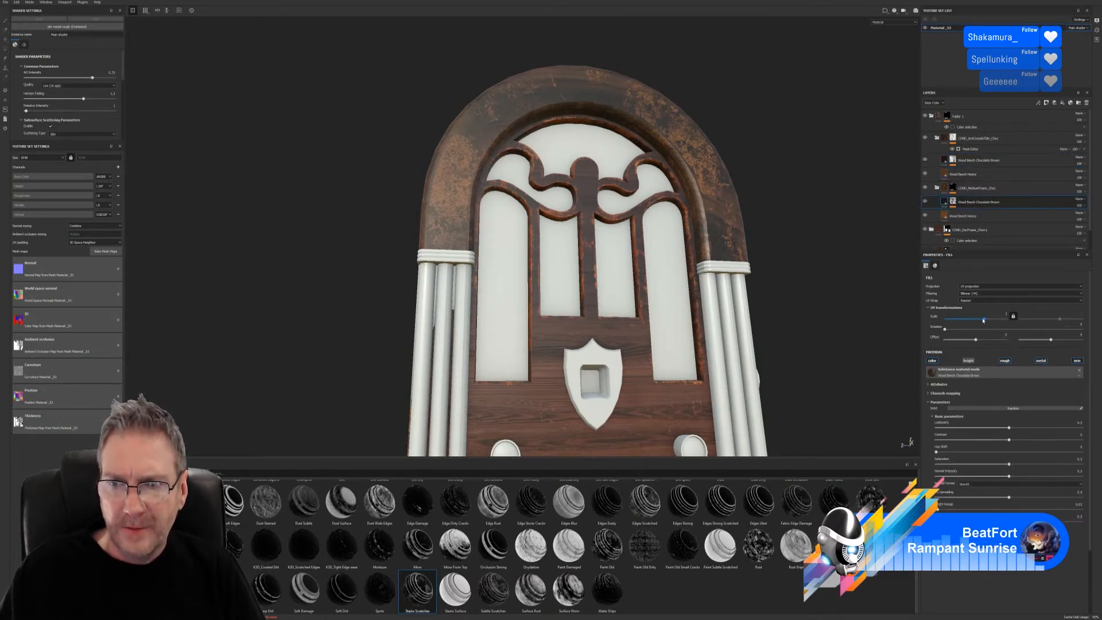
drag(988, 320, 978, 320)
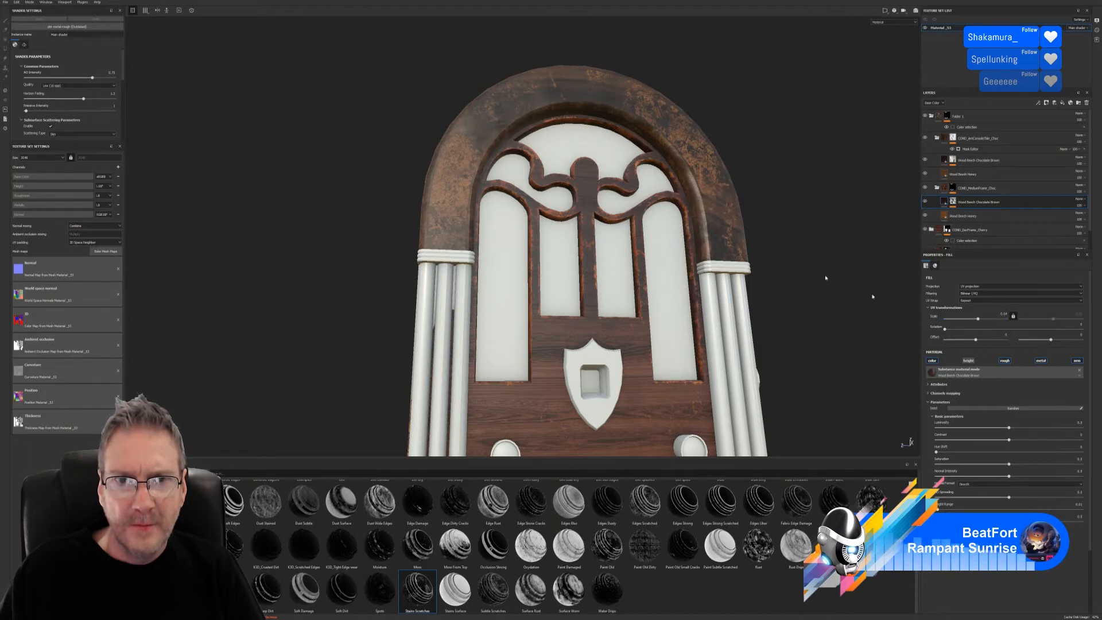
alt+drag(871, 298, 657, 207)
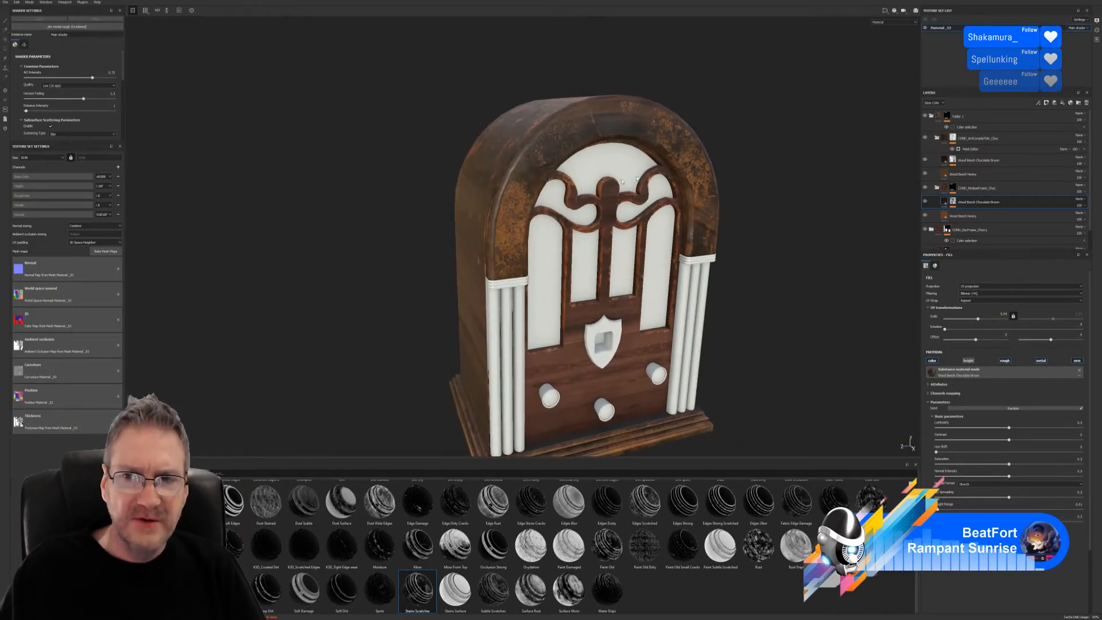
click(925, 188)
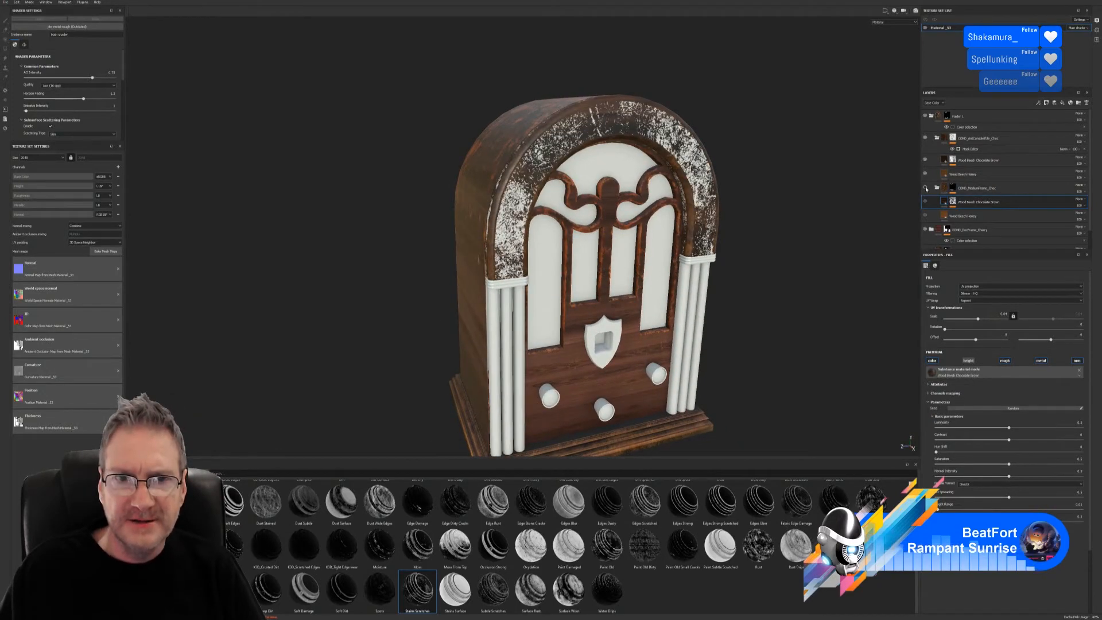
click(924, 188)
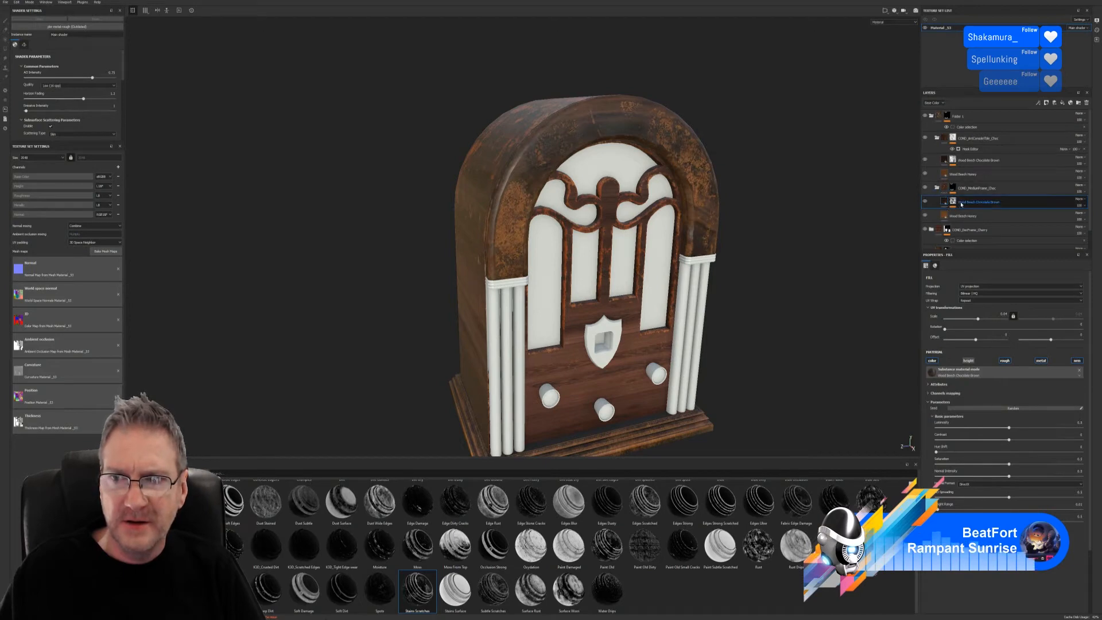
- Open the mask editor generator on COND_MediumFrame_Choc's Wood Beech Chocolate Brown layer and save the project
click(953, 189)
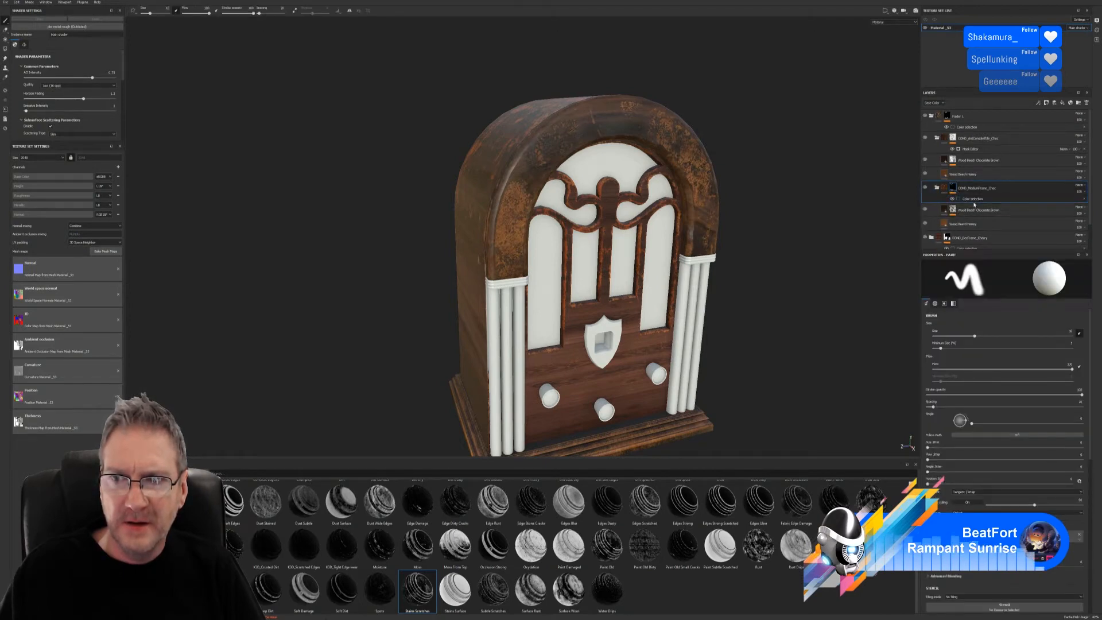
click(953, 209)
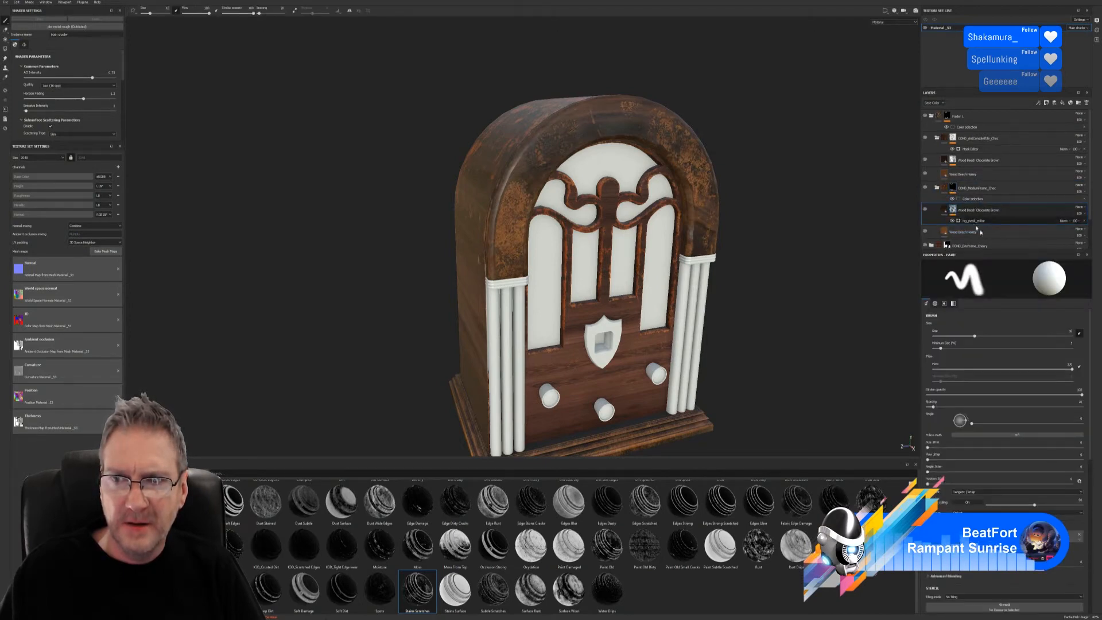
click(975, 221)
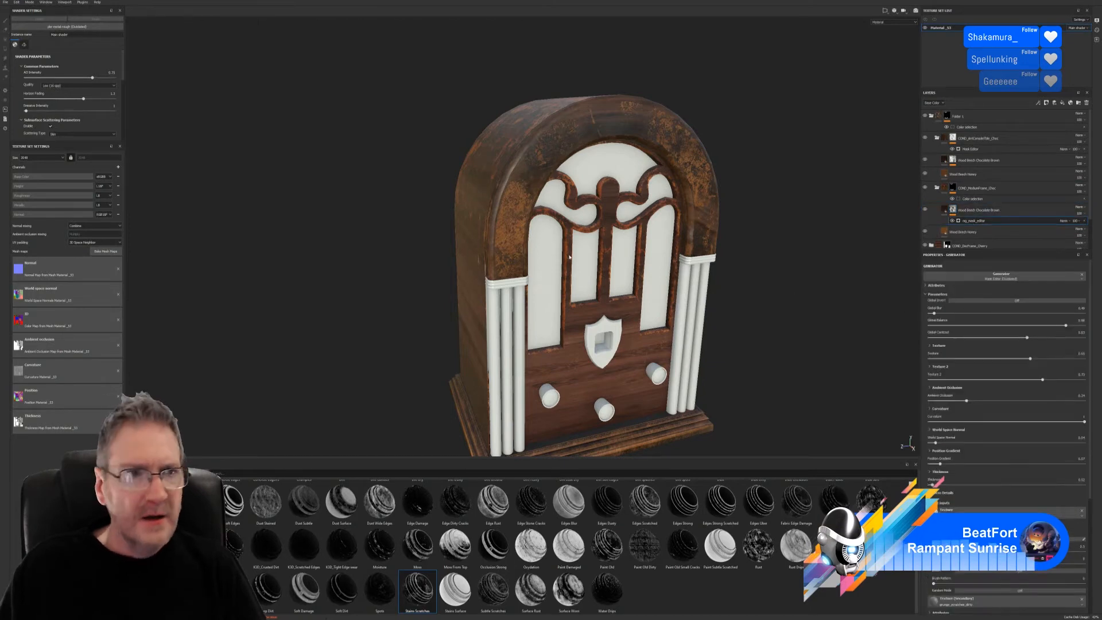
click(5, 2)
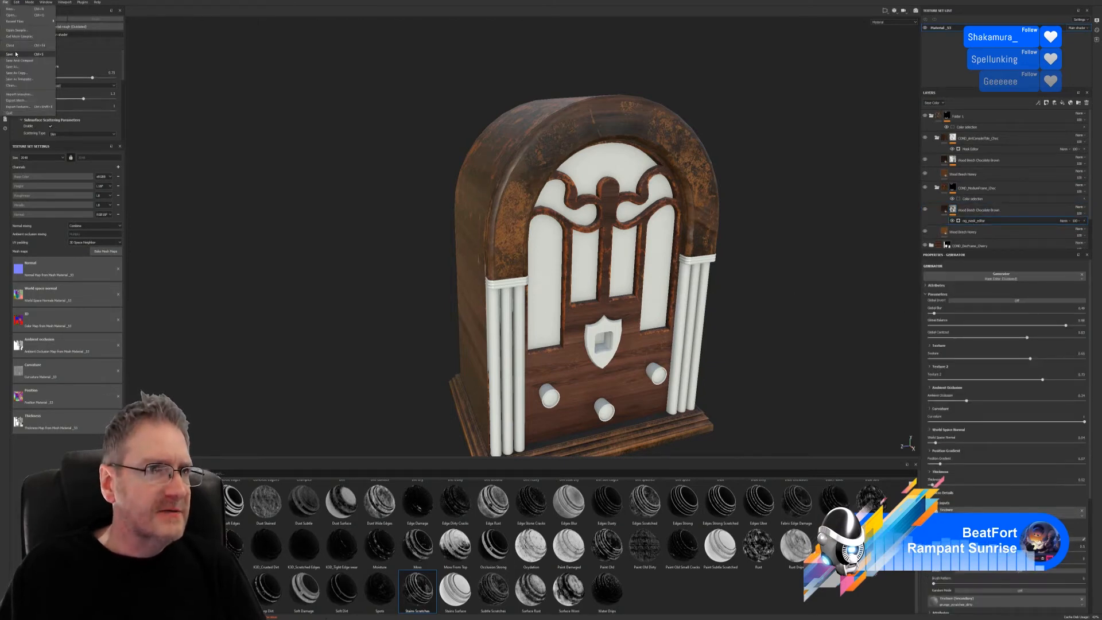
click(17, 50)
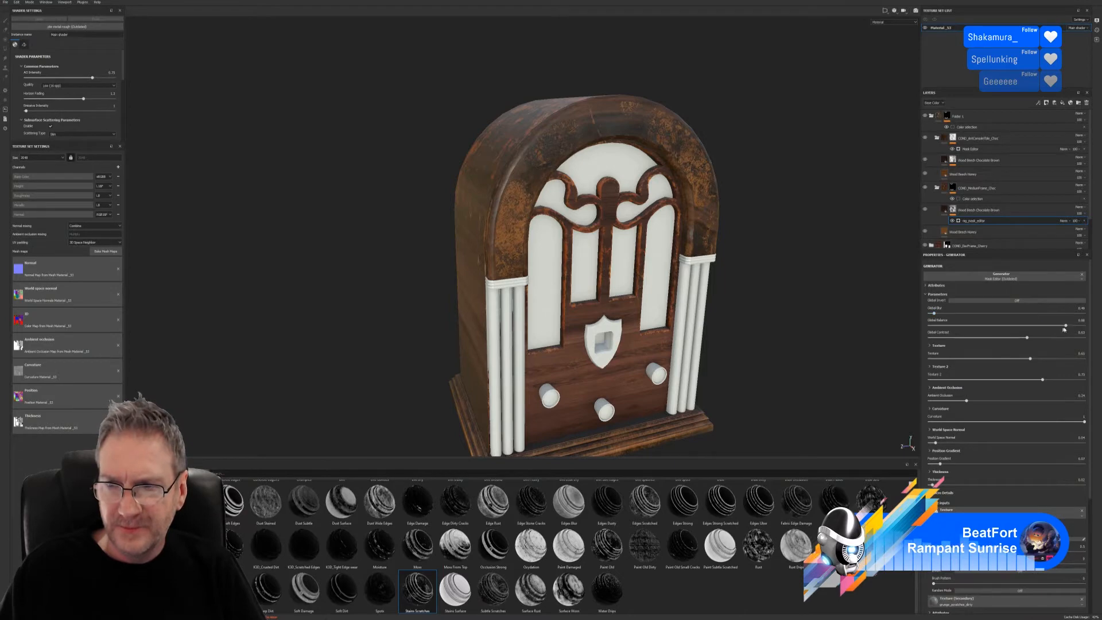
- Raise the mask generator's Global Balance slightly, set Global Contrast to 0 and lower Texture to 0.12
drag(1066, 327, 924, 344)
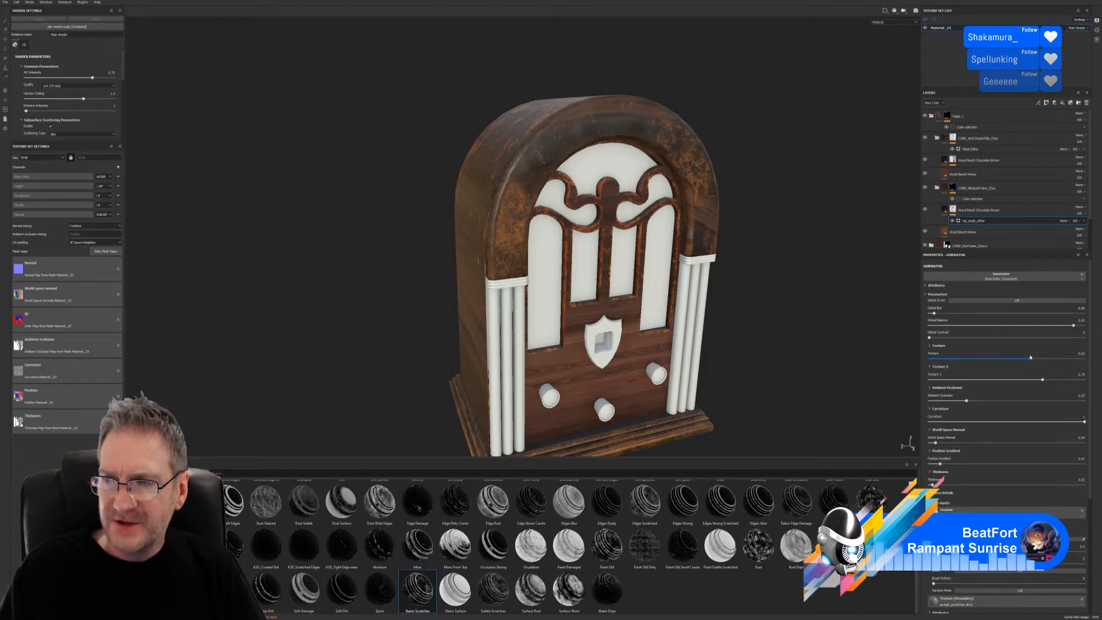
drag(1031, 361, 947, 368)
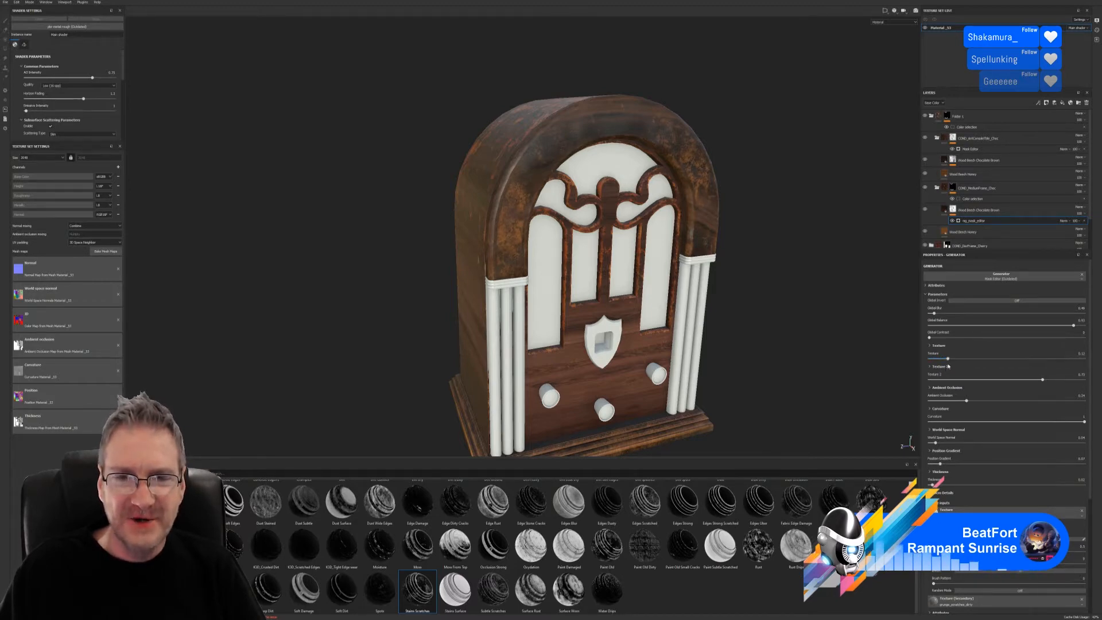
alt+drag(784, 246, 508, 280)
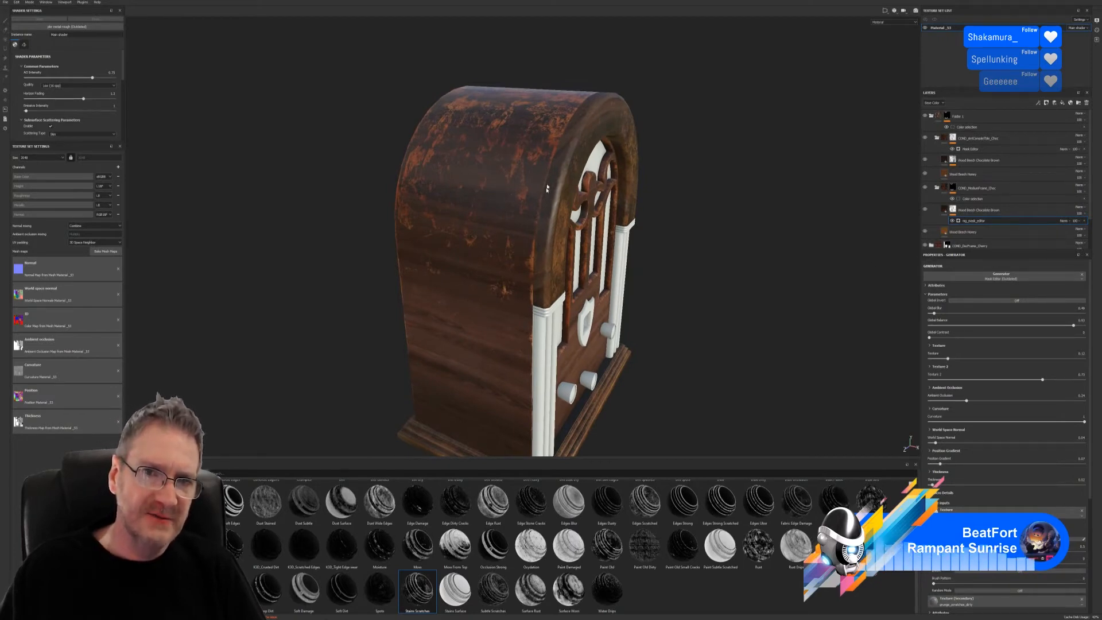
alt+drag(668, 247, 629, 165)
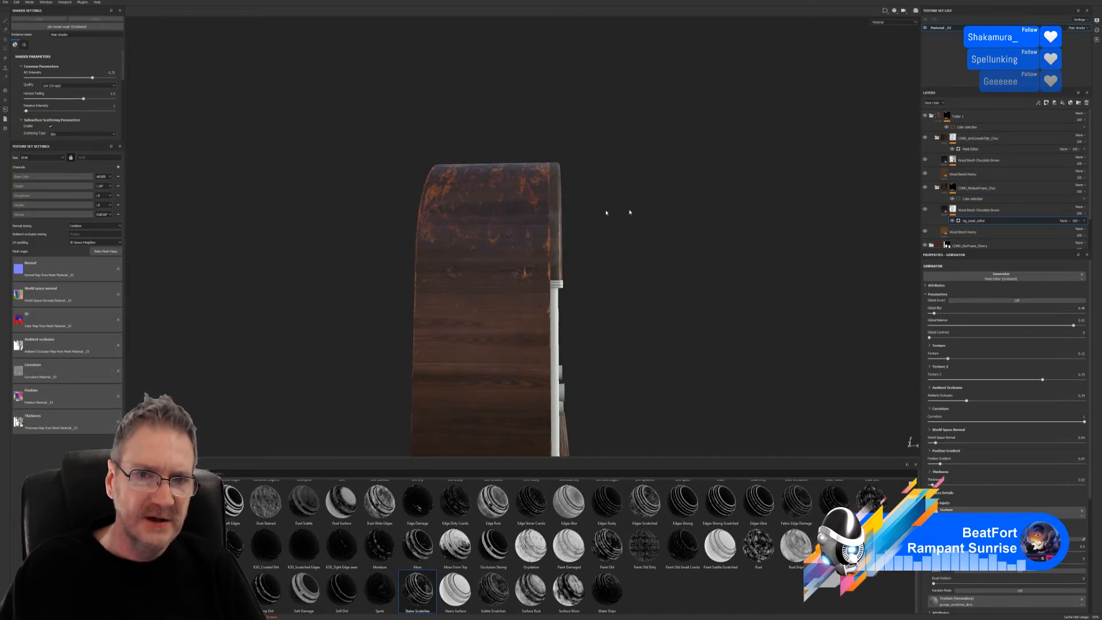
- Inspect the radio from the front, sides and above, examining the blended chocolate wood on the arched trim against the body and base
alt+drag(606, 212, 403, 246)
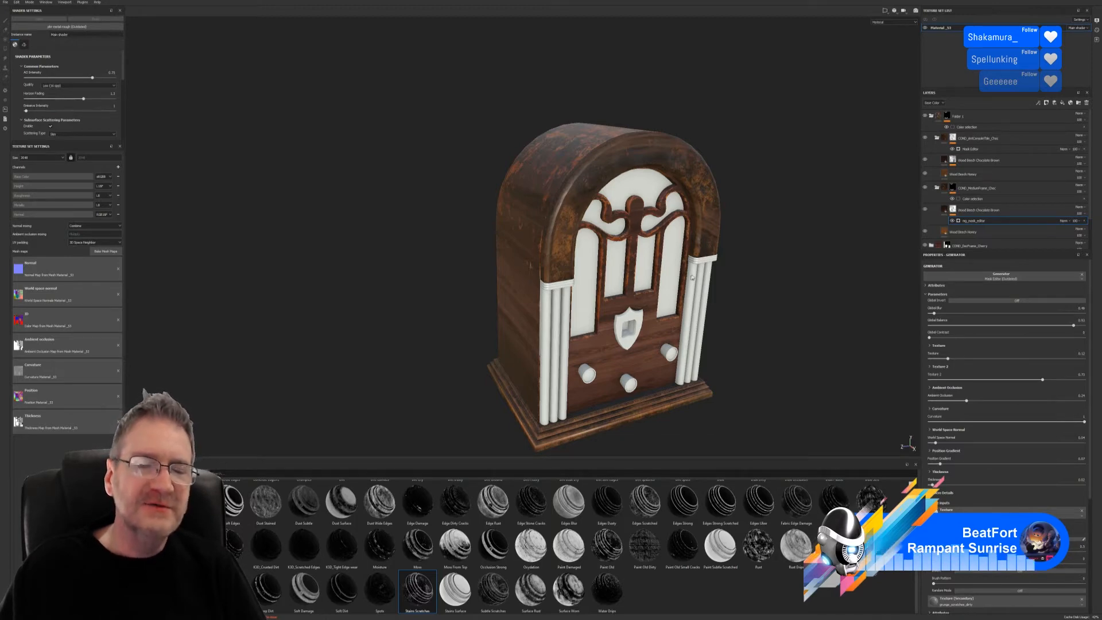
mouse_move(763, 281)
alt+mouse_down()
mouse_move(716, 270)
mouse_move(761, 271)
alt+mouse_up()
alt+drag(688, 230, 642, 234)
alt+middle_drag(642, 234, 633, 193)
alt+drag(633, 193, 657, 233)
alt+middle_drag(586, 260, 577, 228)
scroll(578, 228, up, 2)
alt+drag(577, 228, 582, 227)
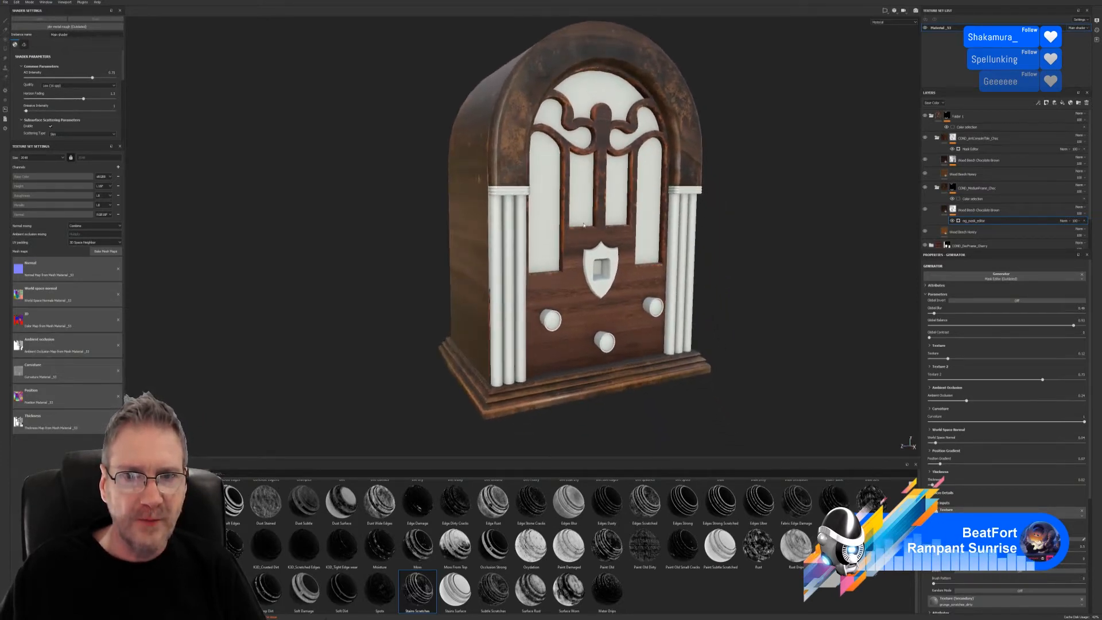
alt+middle_drag(581, 206, 580, 232)
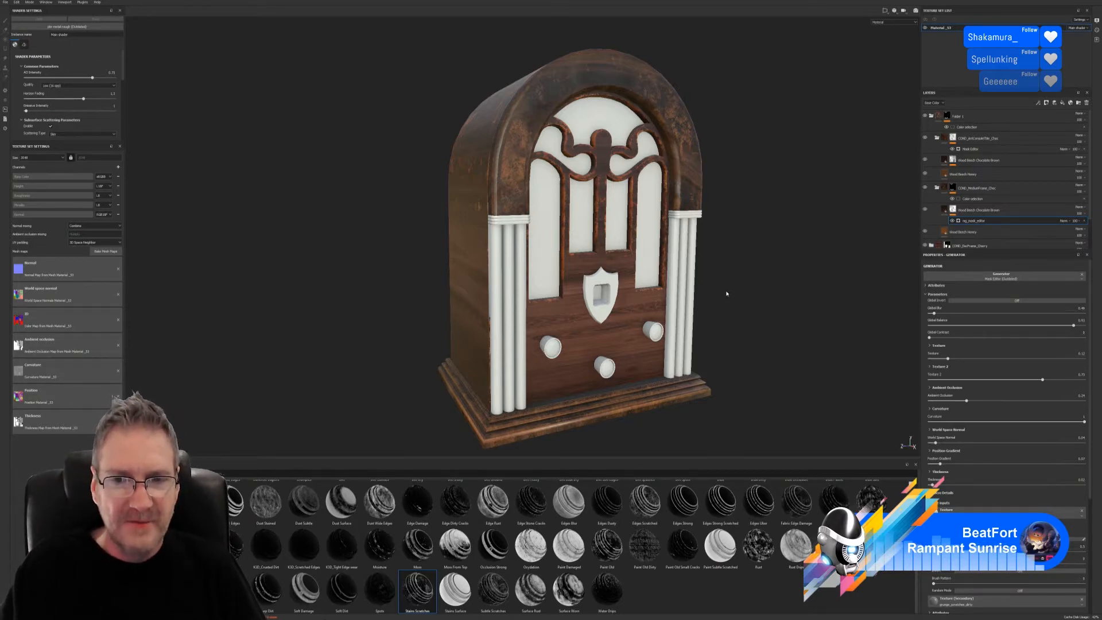
alt+drag(721, 284, 769, 277)
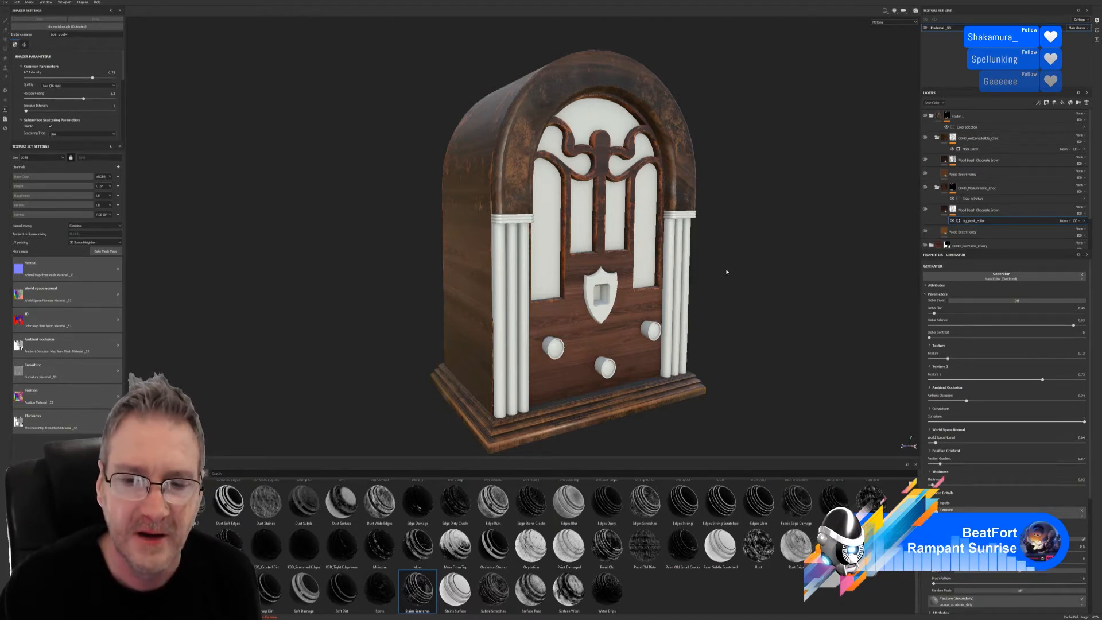
mouse_move(743, 225)
alt+mouse_down()
mouse_move(735, 214)
mouse_move(794, 237)
mouse_move(777, 239)
alt+mouse_up()
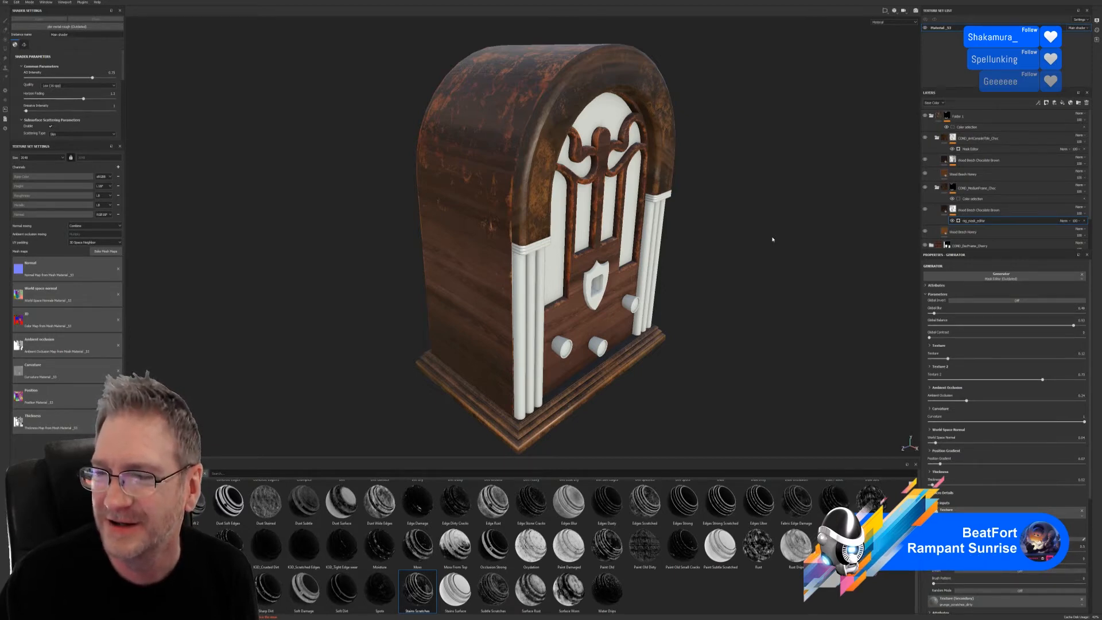
alt+drag(730, 270, 647, 239)
alt+right_drag(703, 292, 728, 278)
alt+middle_drag(728, 278, 718, 268)
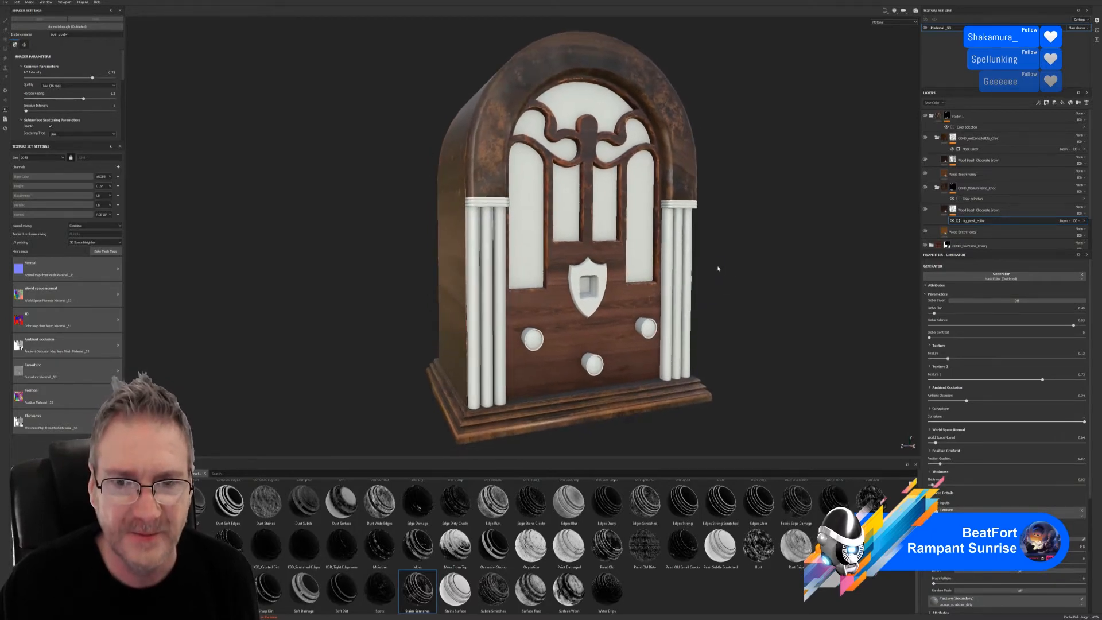
alt+drag(724, 229, 769, 271)
alt+right_drag(769, 270, 527, 317)
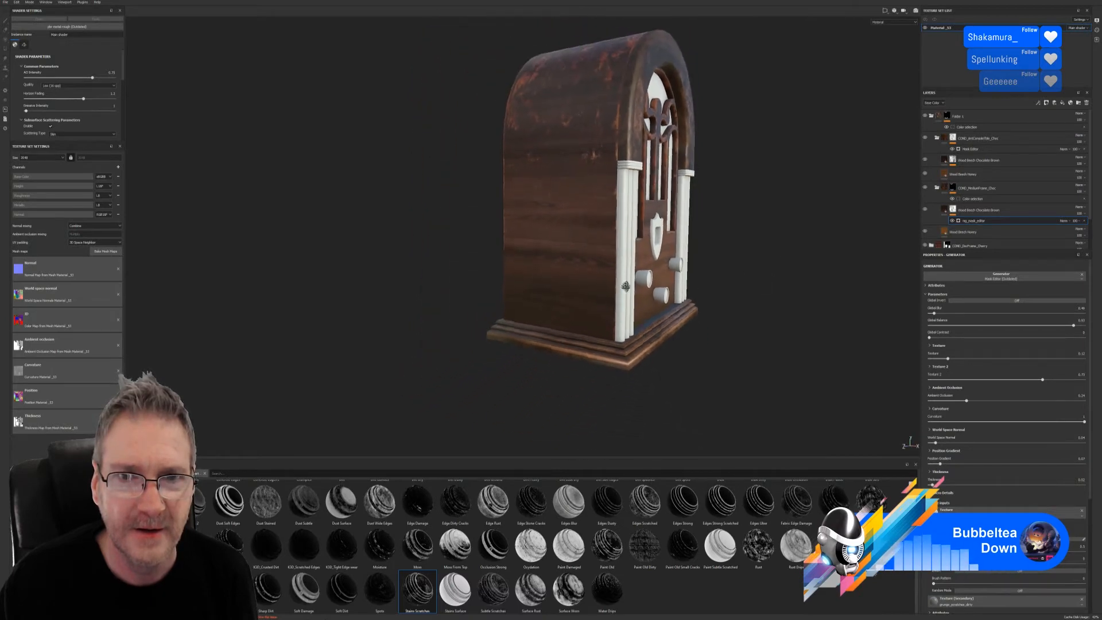
alt+drag(624, 285, 525, 283)
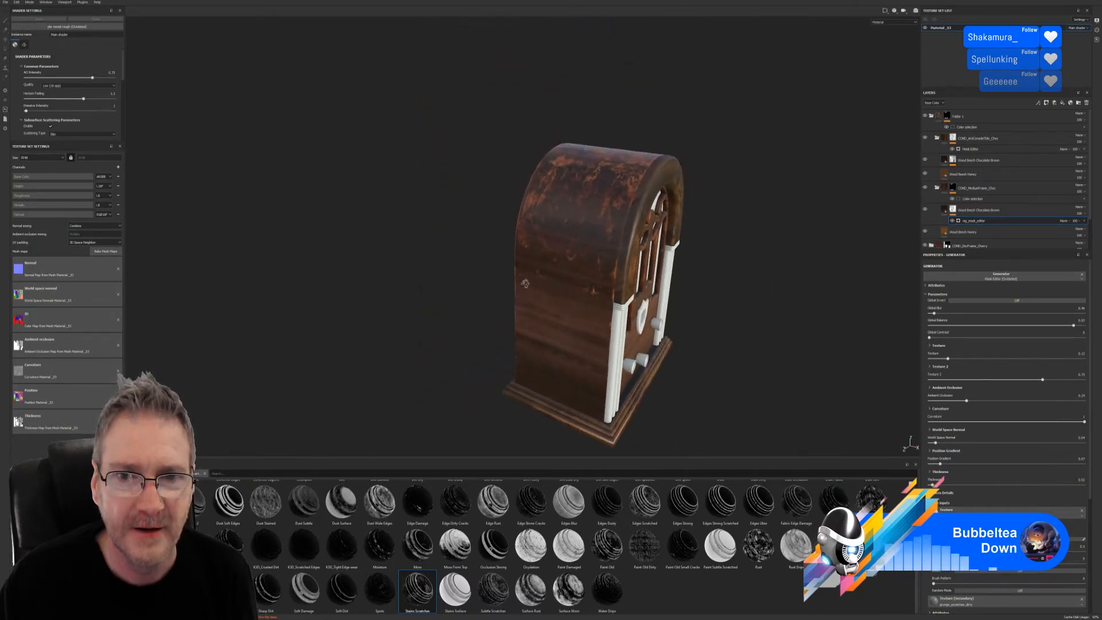
alt+drag(683, 258, 458, 268)
alt+middle_drag(491, 234, 472, 289)
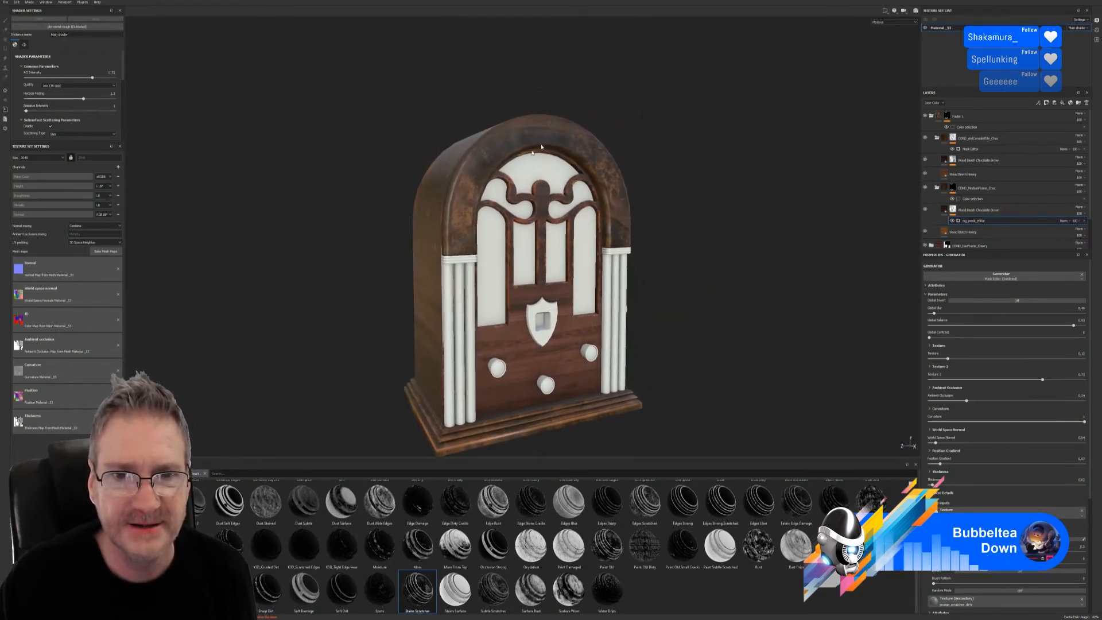
alt+drag(591, 256, 499, 197)
alt+drag(634, 218, 679, 176)
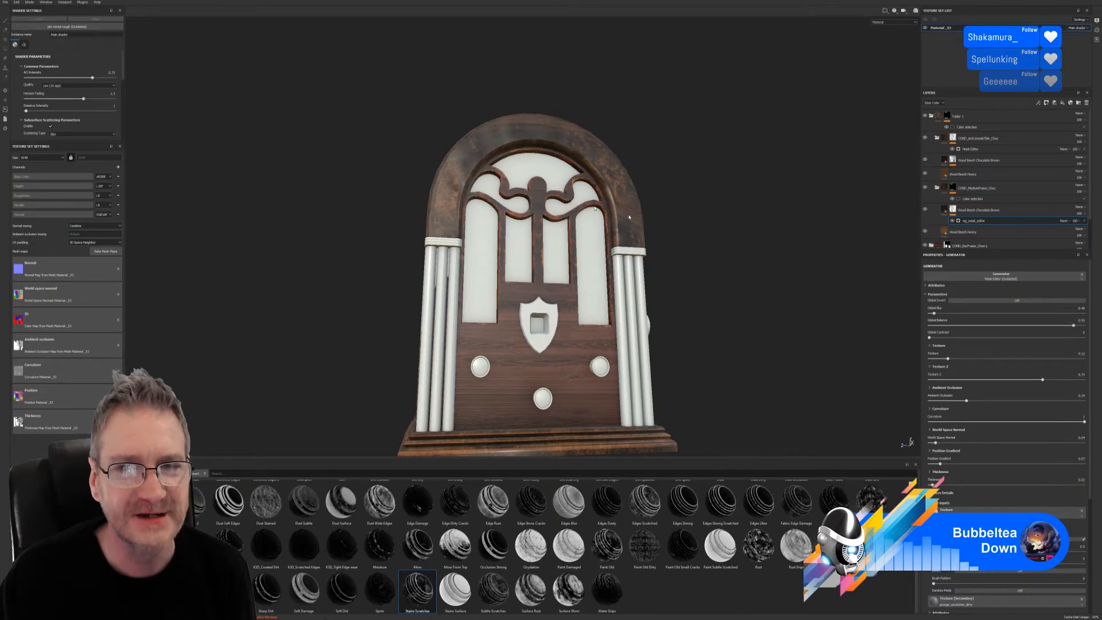
alt+right_drag(666, 184, 558, 226)
alt+drag(559, 226, 505, 247)
alt+right_drag(505, 246, 463, 253)
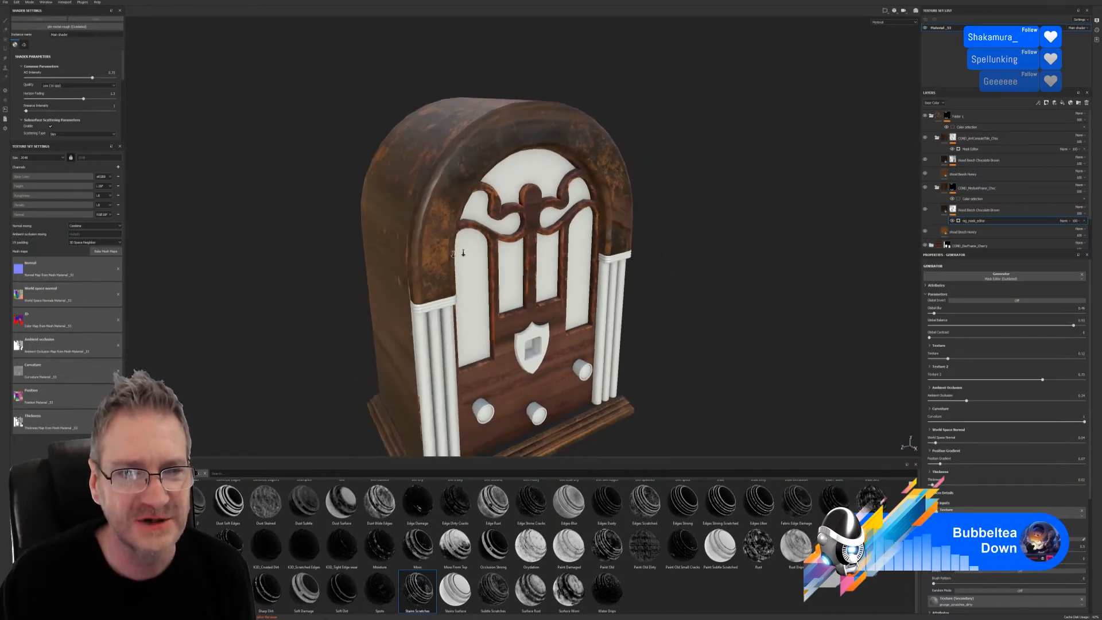
alt+drag(463, 253, 453, 240)
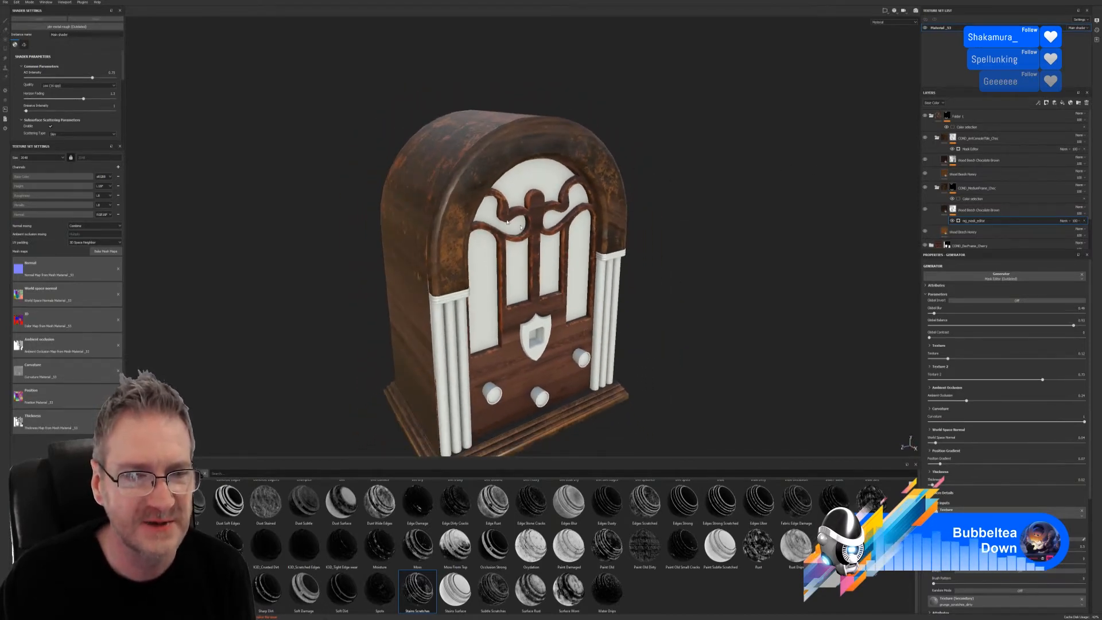
alt+drag(652, 239, 612, 211)
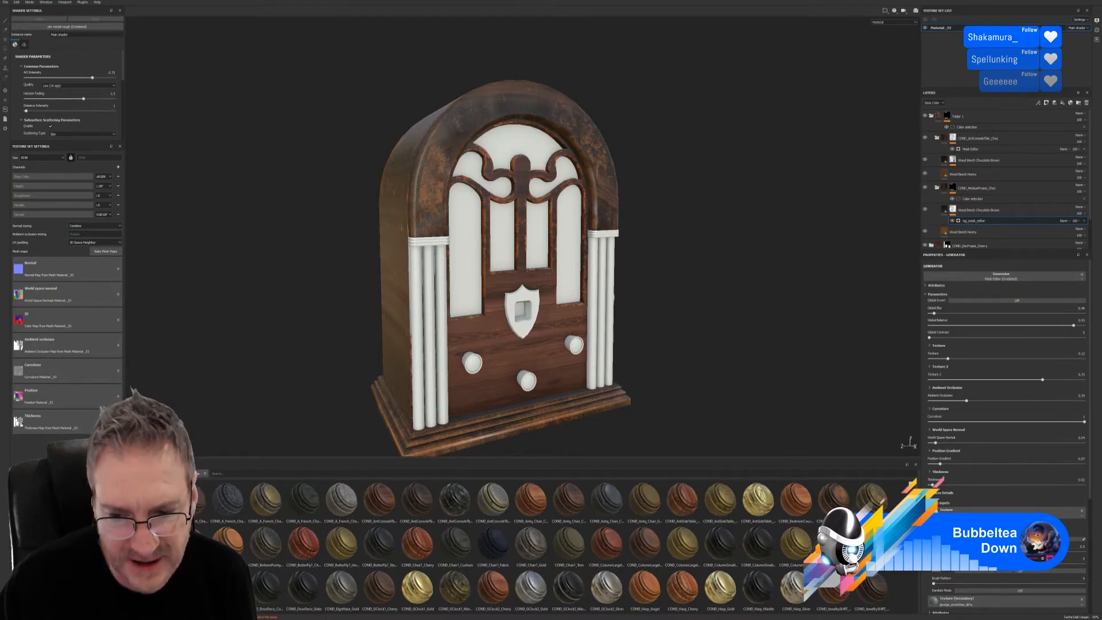
- Find the COND_MediumFrame_Choc smart material in the library and apply it to the radio as a new folder on top of the stack
mouse_move(769, 550)
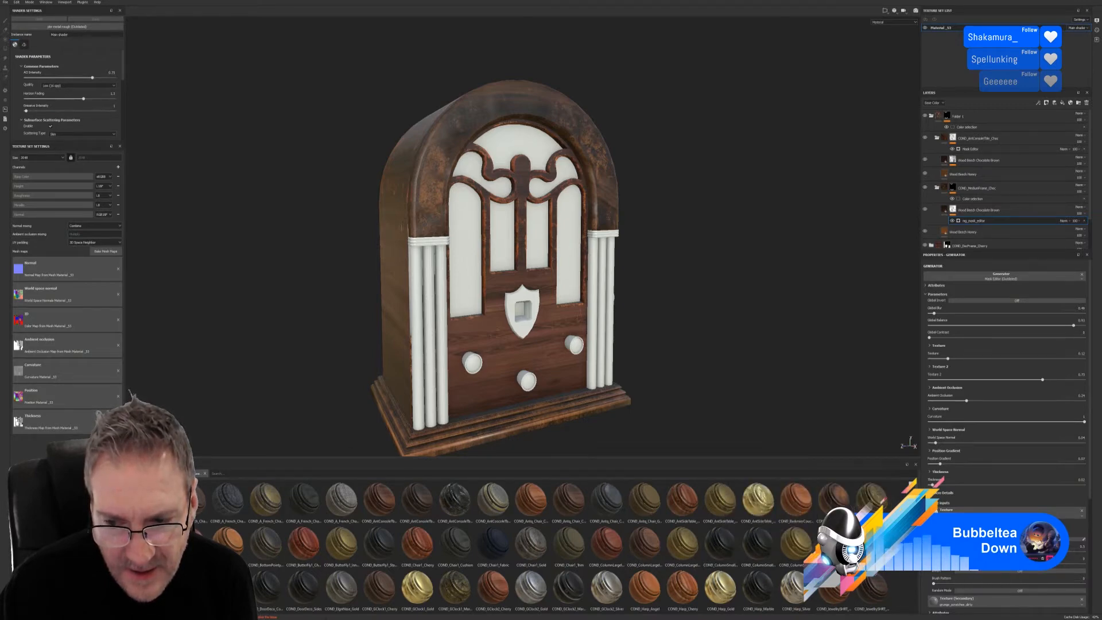
scroll(551, 545, down, 1)
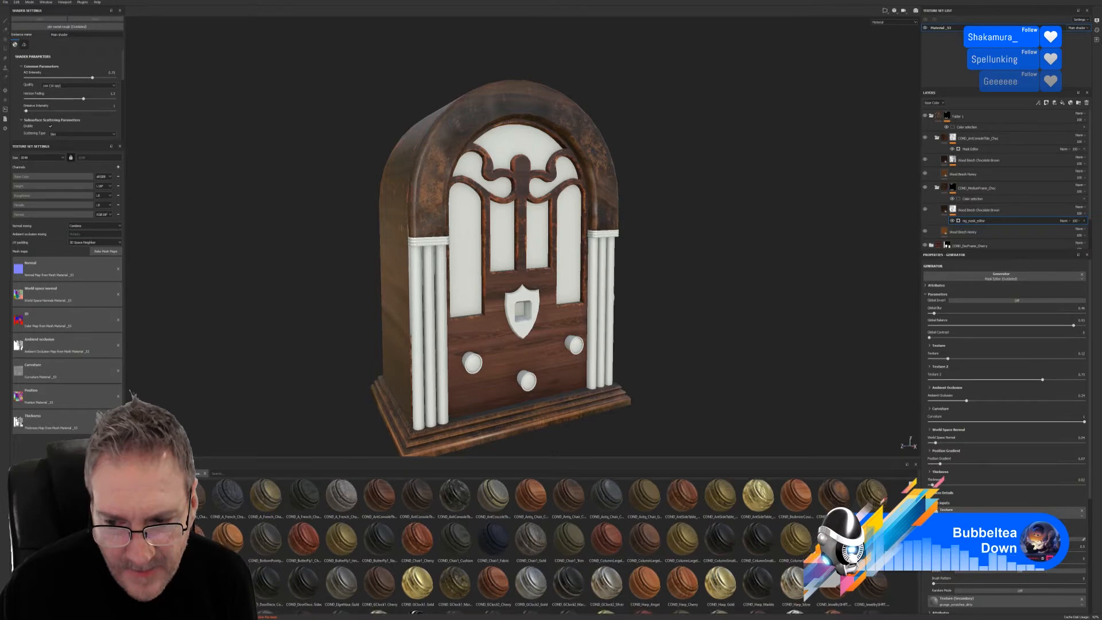
scroll(550, 545, down, 1)
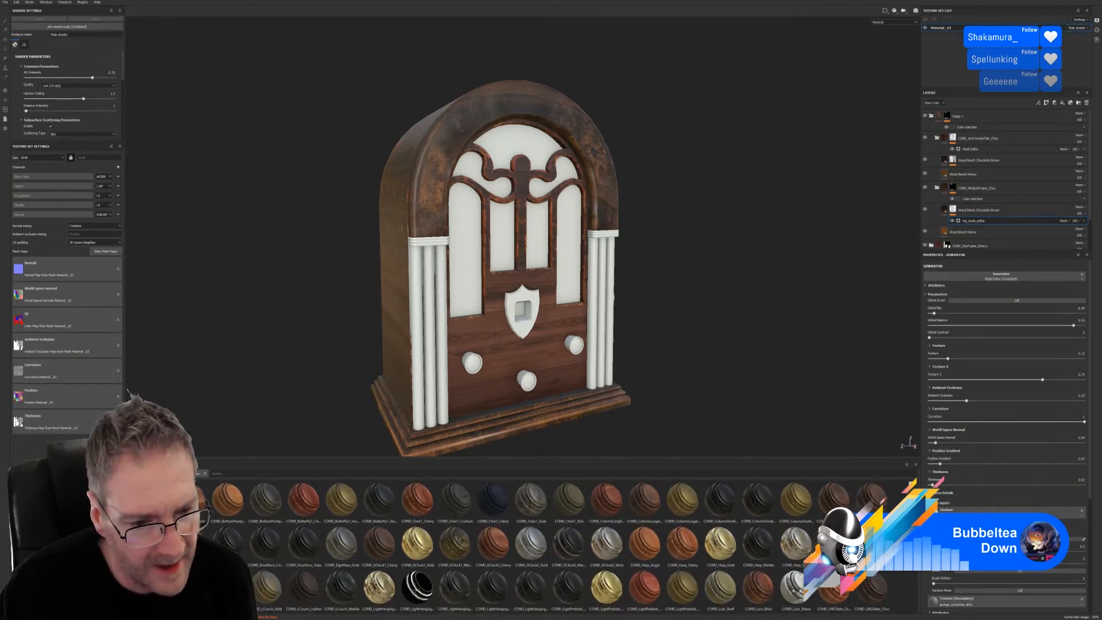
scroll(909, 574, down, 1)
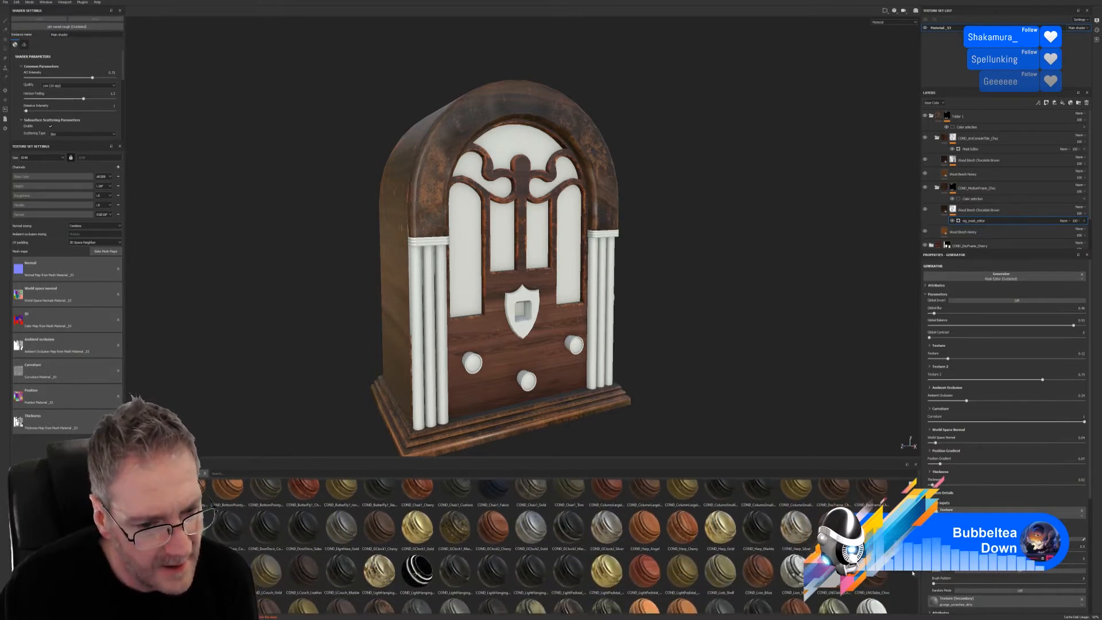
scroll(911, 575, down, 1)
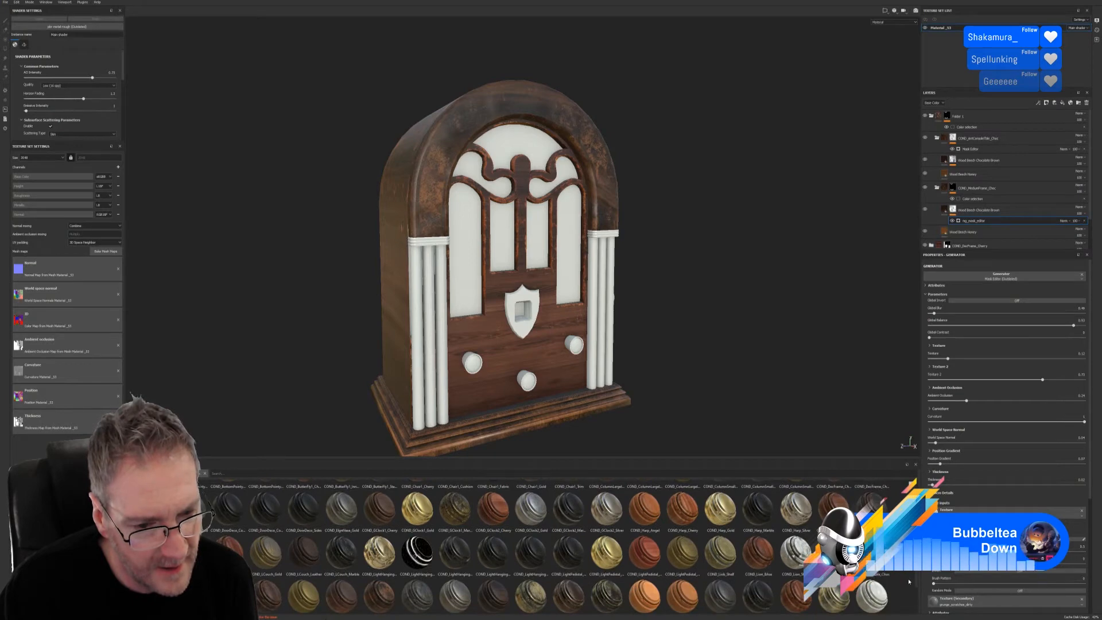
scroll(907, 581, down, 1)
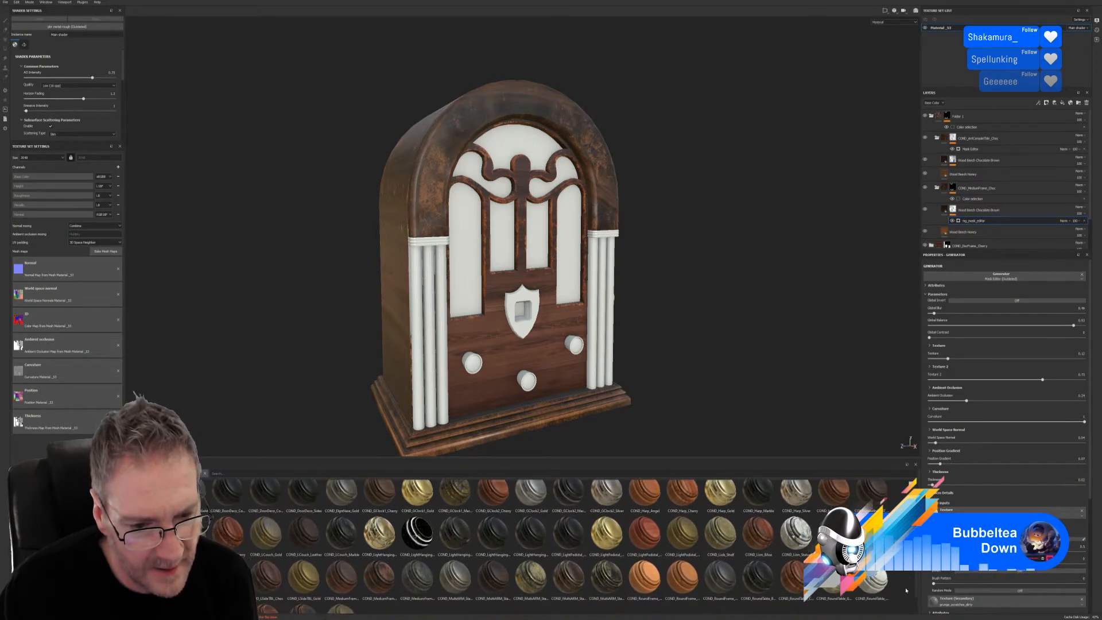
scroll(904, 589, down, 1)
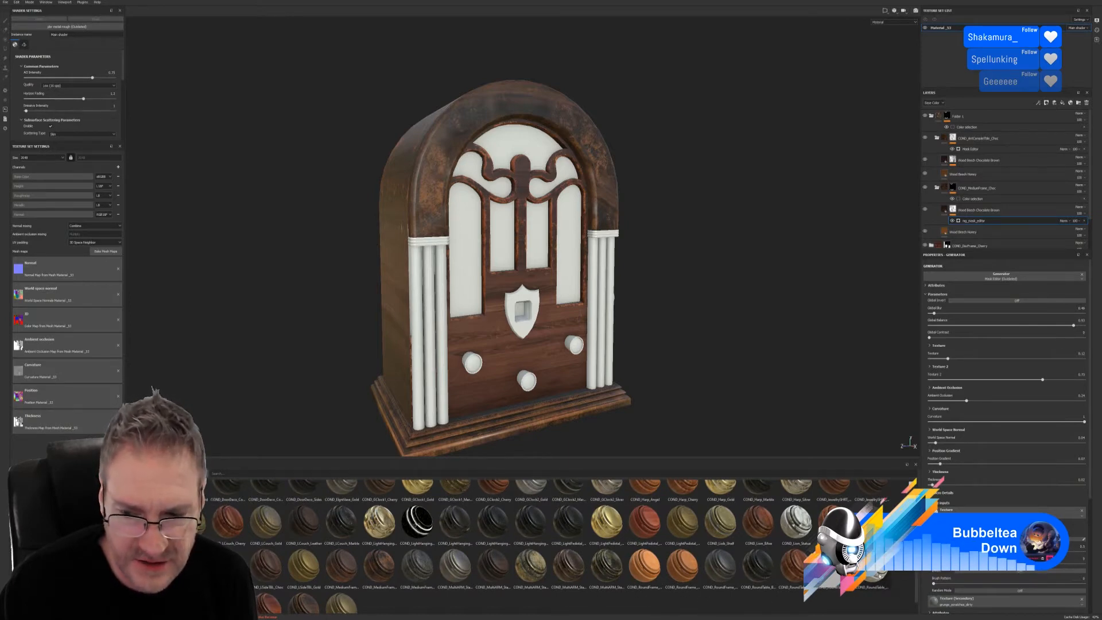
scroll(915, 572, down, 2)
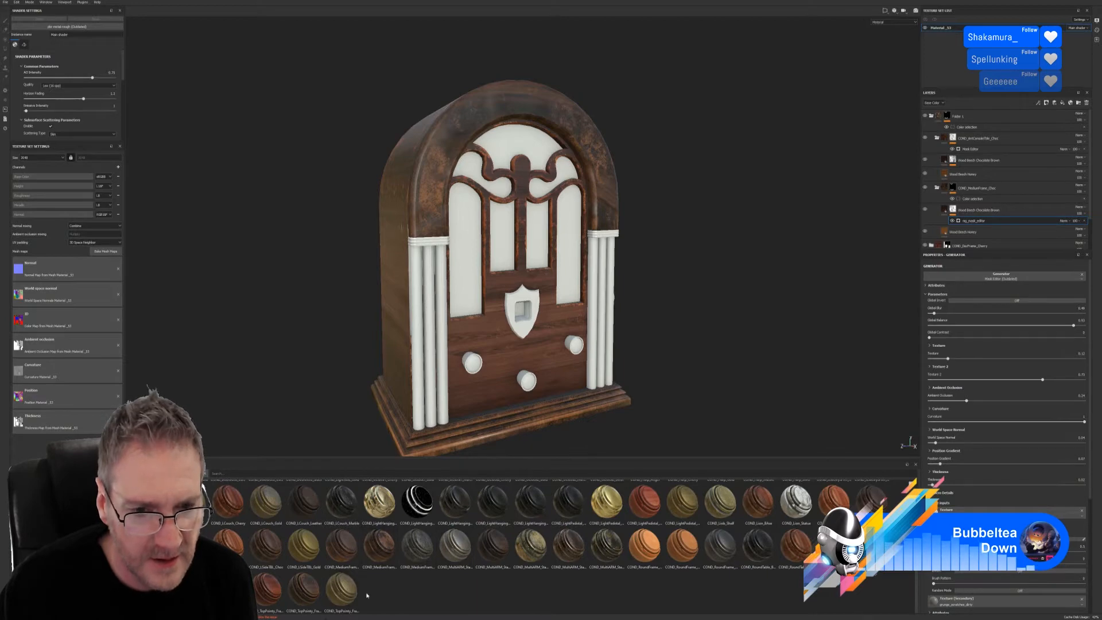
drag(379, 545, 435, 340)
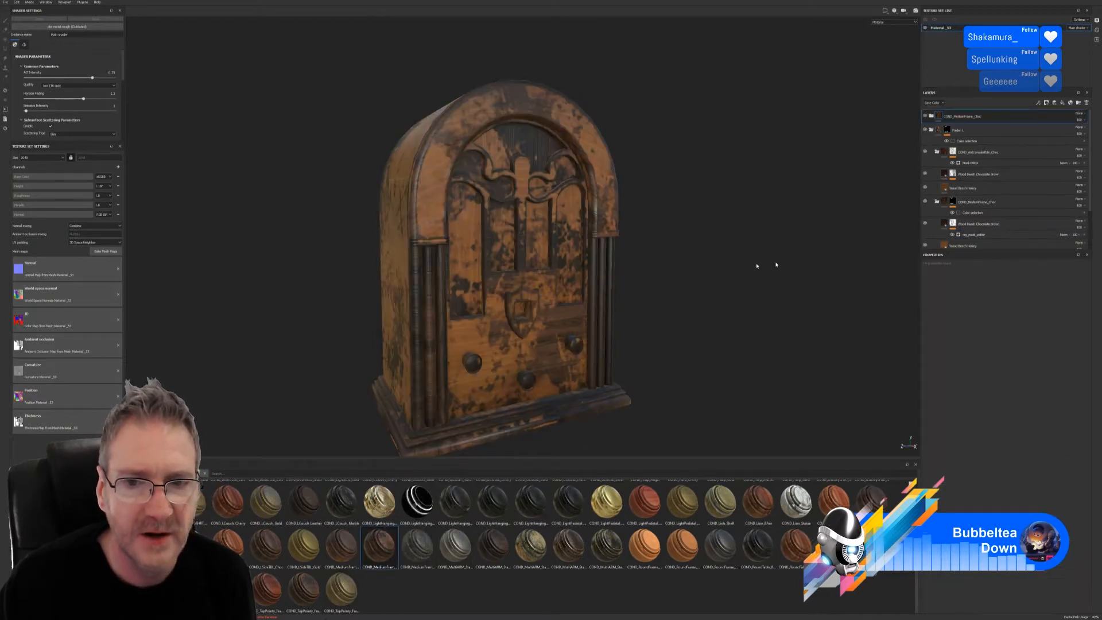
- Mask the new COND_MediumFrame_Choc folder by color selection, picking the purple ID color of the side columns
right_click(972, 118)
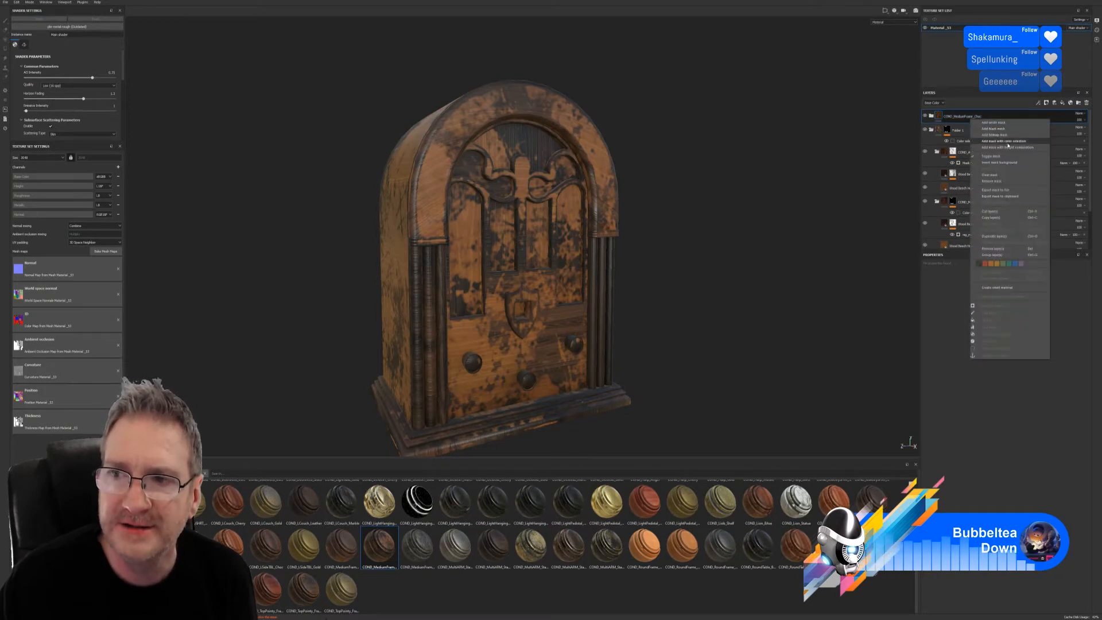
click(1005, 142)
click(1078, 325)
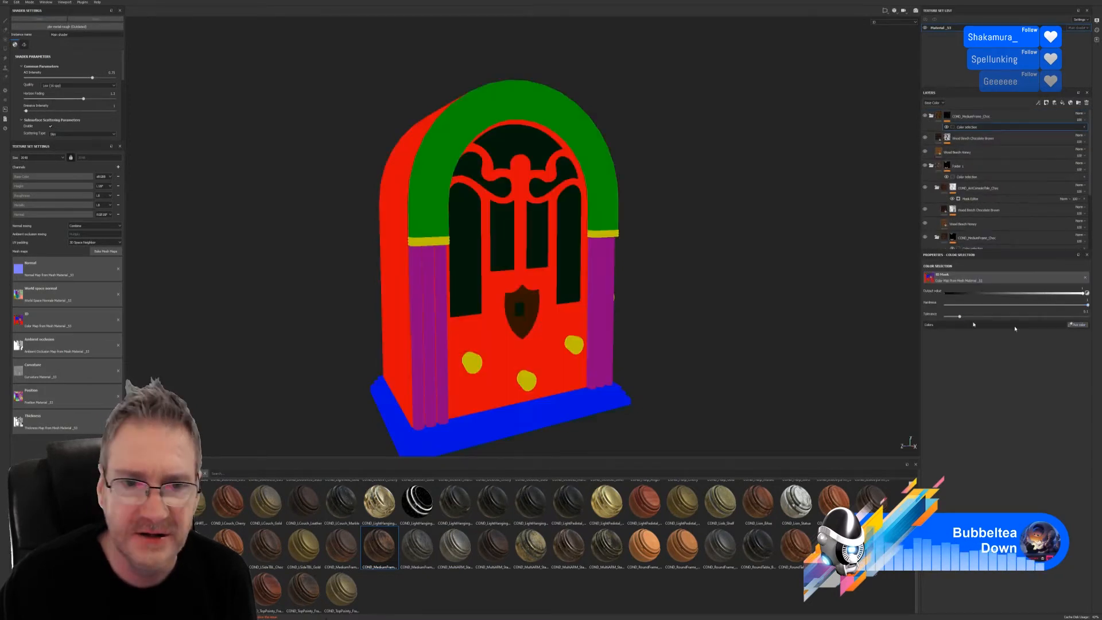
click(431, 265)
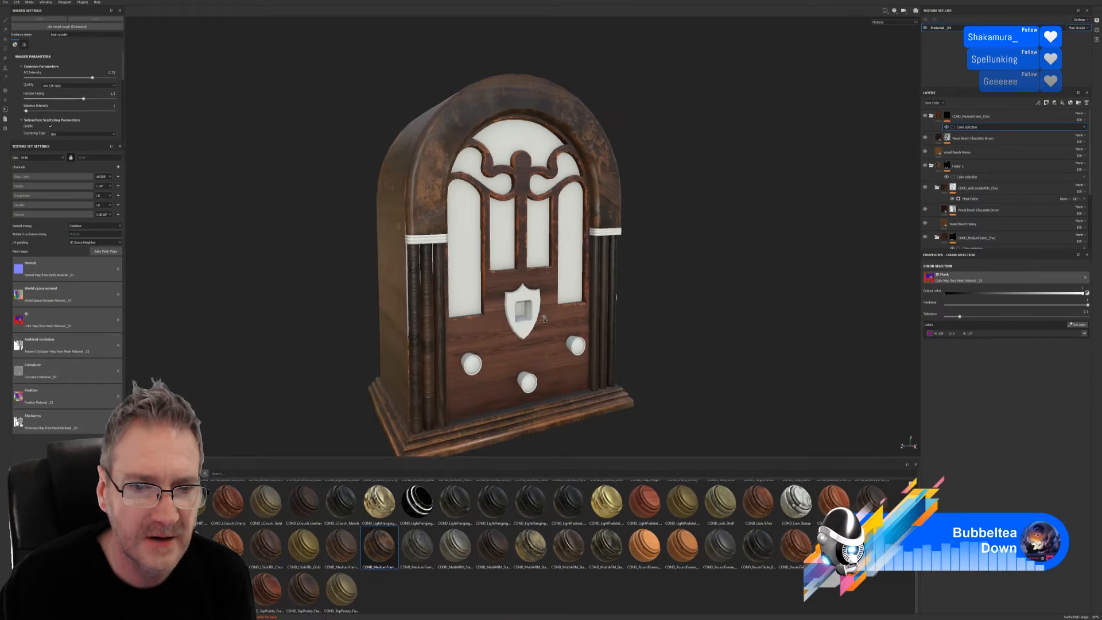
alt+drag(436, 268, 538, 308)
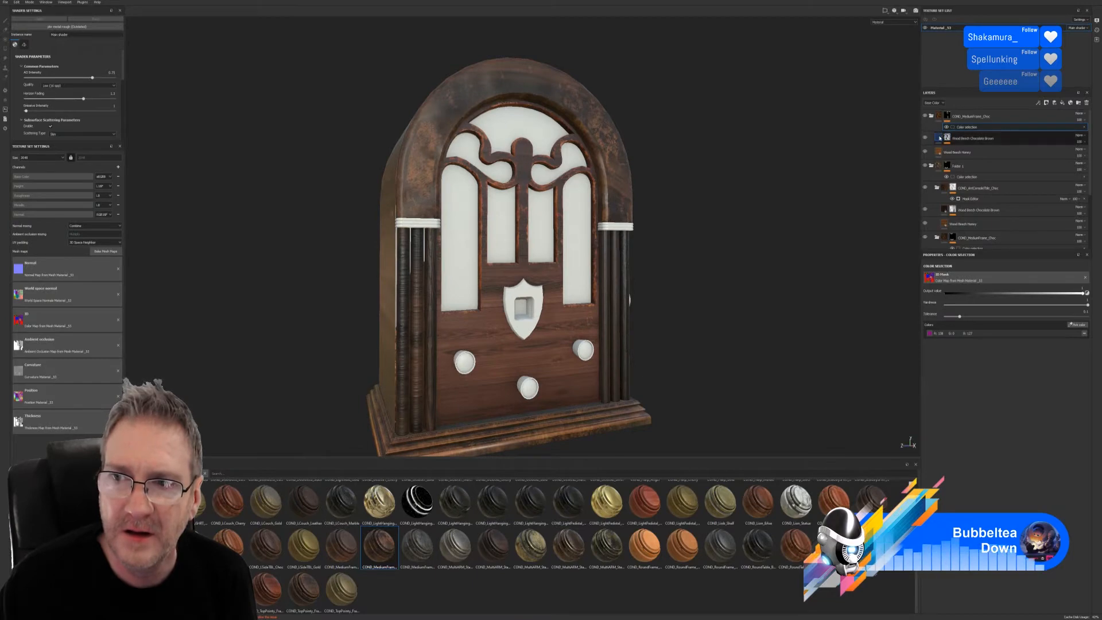
- Compare the columns with the new folder's Wood Beech Chocolate Brown layer hidden and shown
click(925, 138)
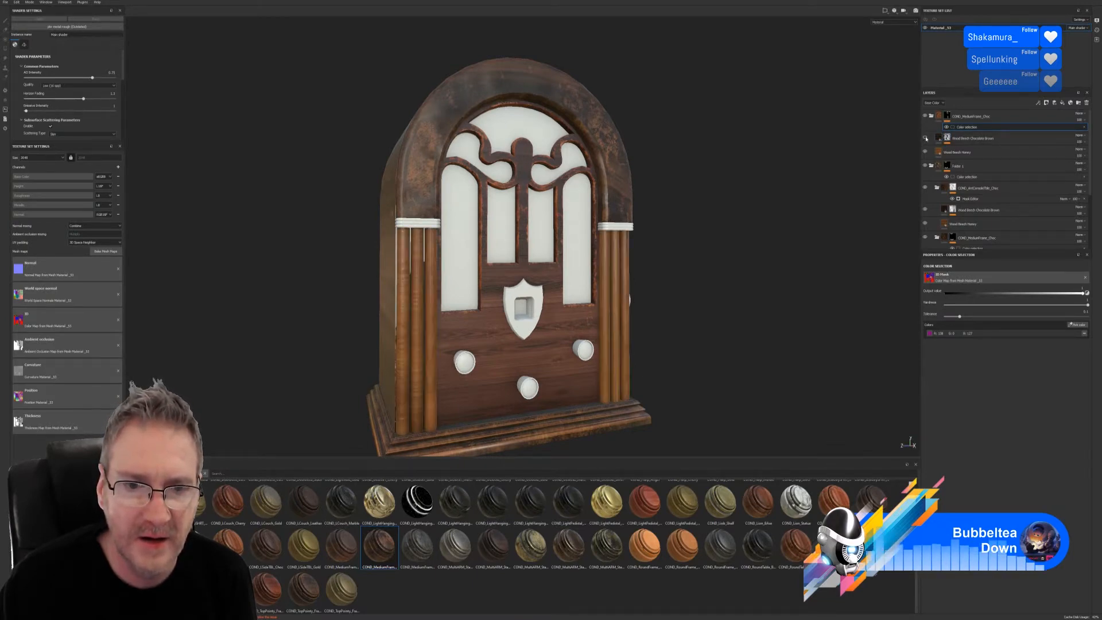
click(925, 138)
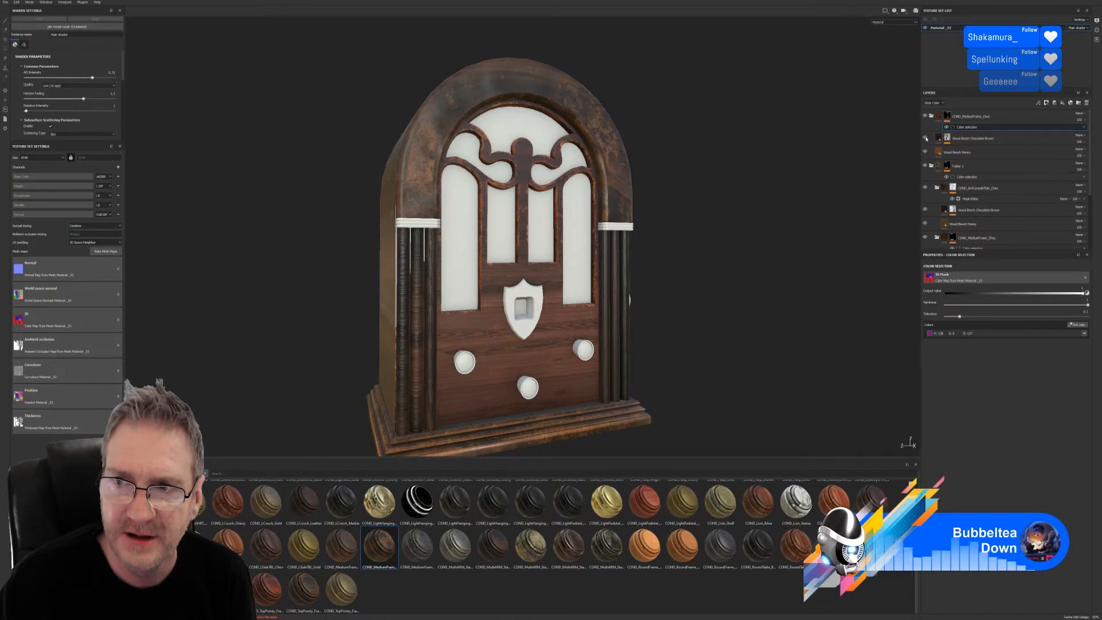
click(939, 120)
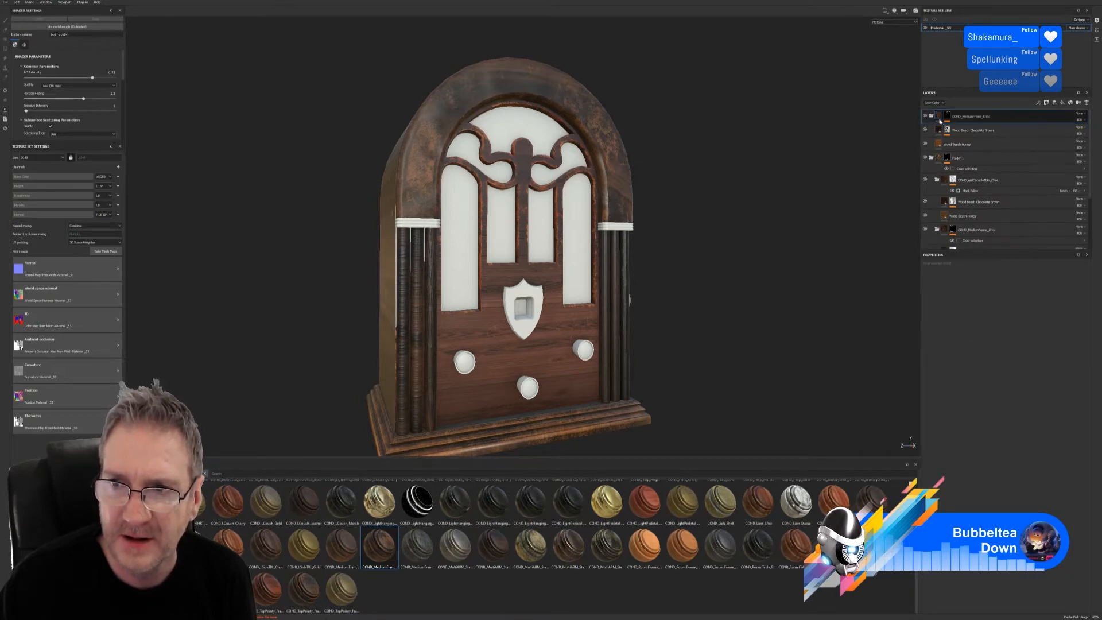
click(941, 128)
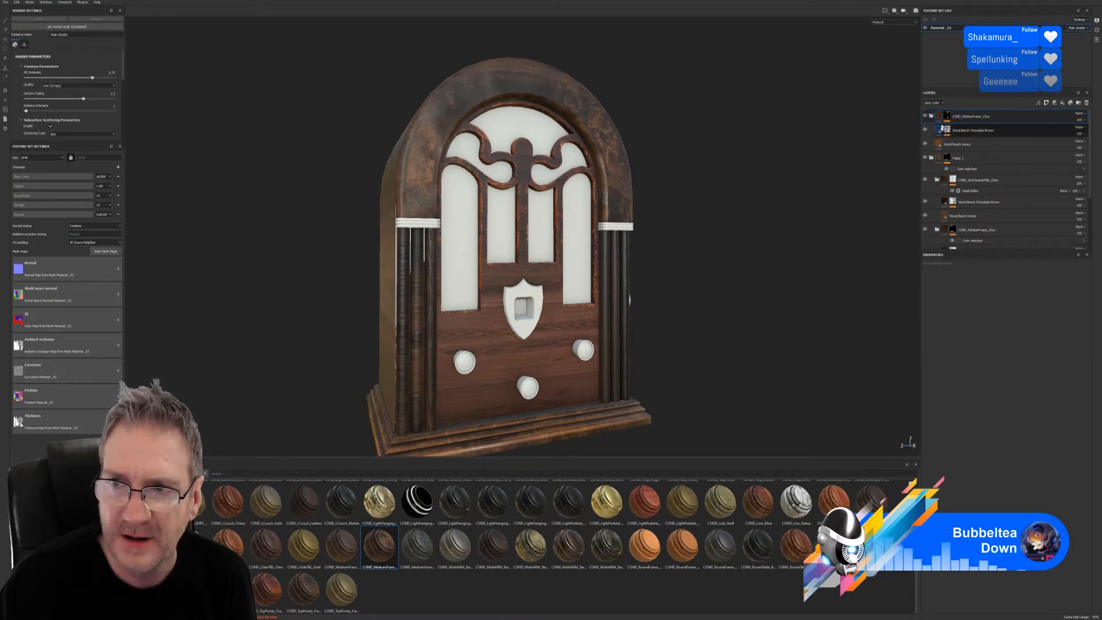
- Collapse Folder 1 in the layer stack and check which parts it covers by hiding and showing it
click(932, 160)
click(925, 159)
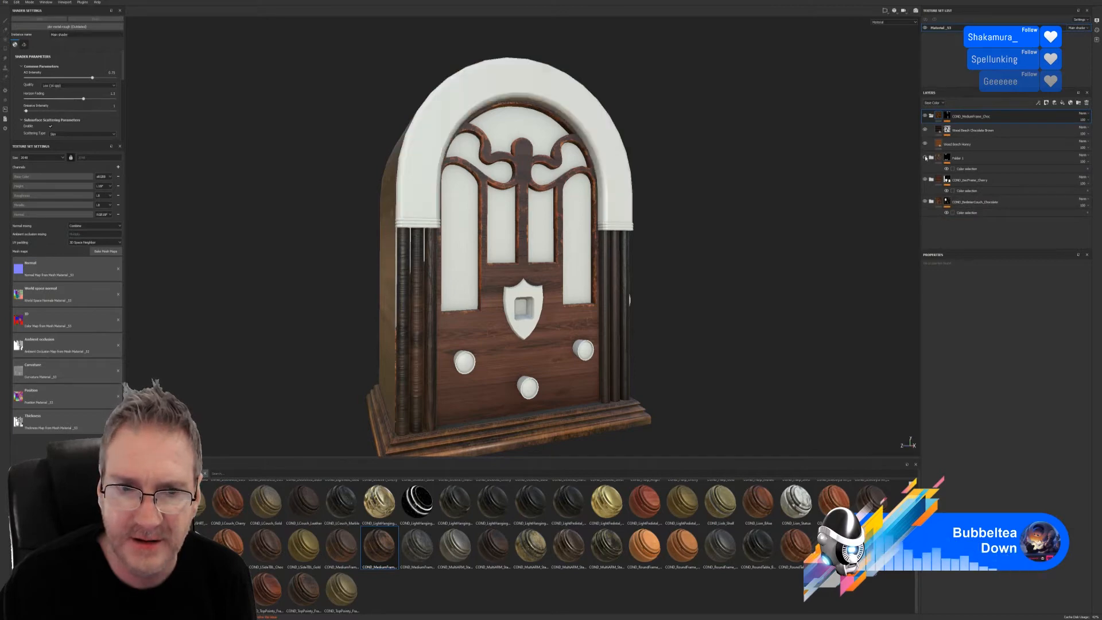
click(925, 158)
- Set the UV rotation to 90 on the column folder's Wood Beech Honey and Wood Beech Chocolate Brown layers
click(939, 144)
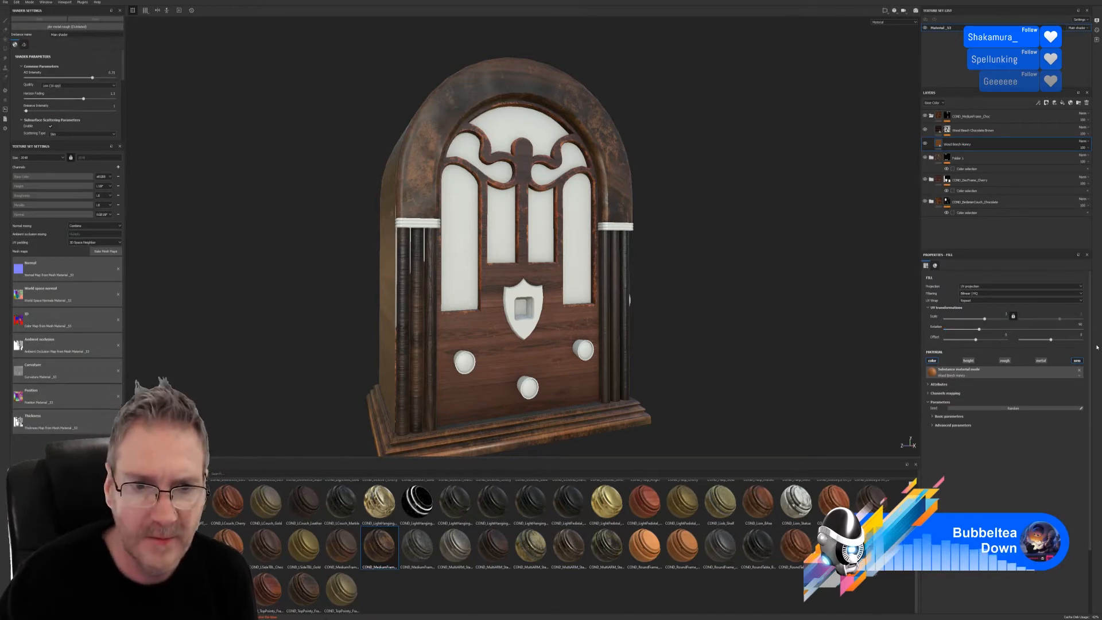
click(939, 131)
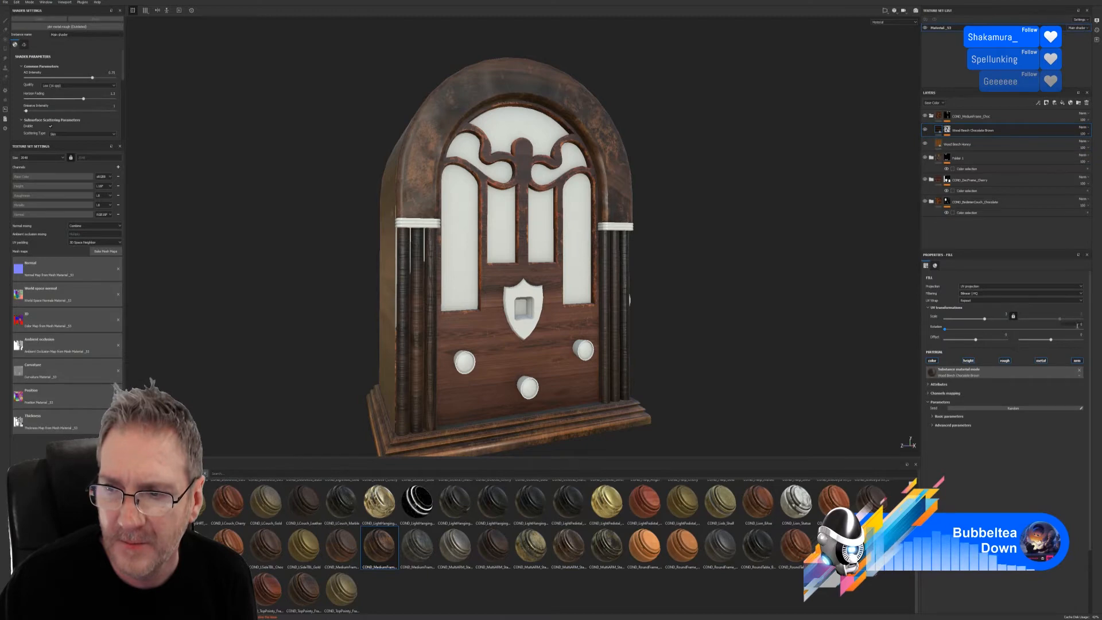
text(90)
key(Return)
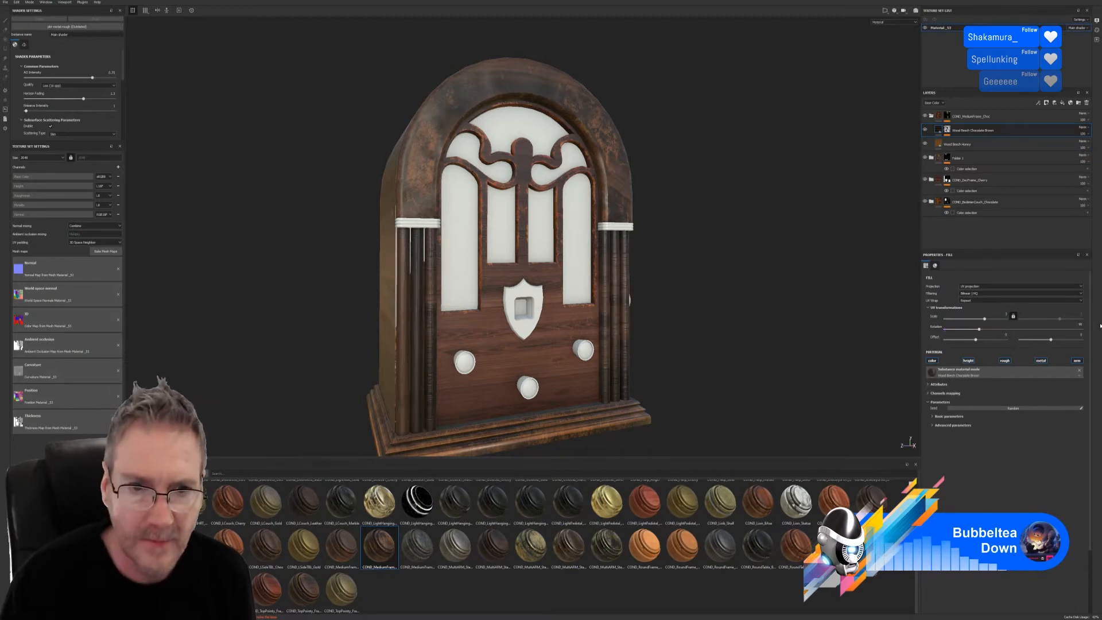
scroll(477, 327, up, 3)
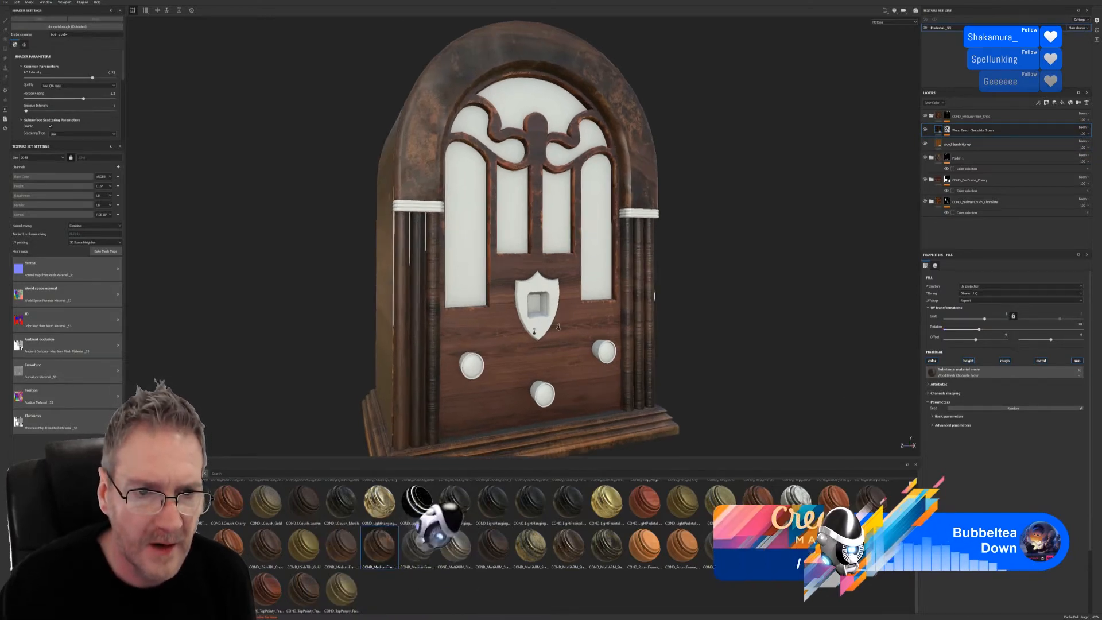
- Save the radio's texturing project
alt+drag(478, 327, 409, 314)
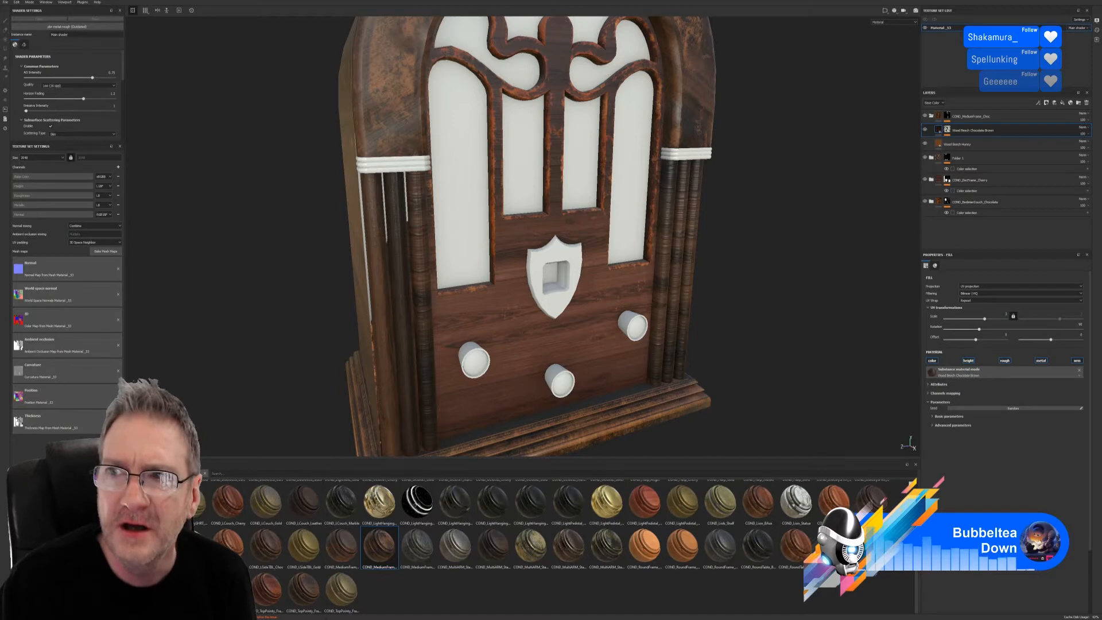
click(7, 5)
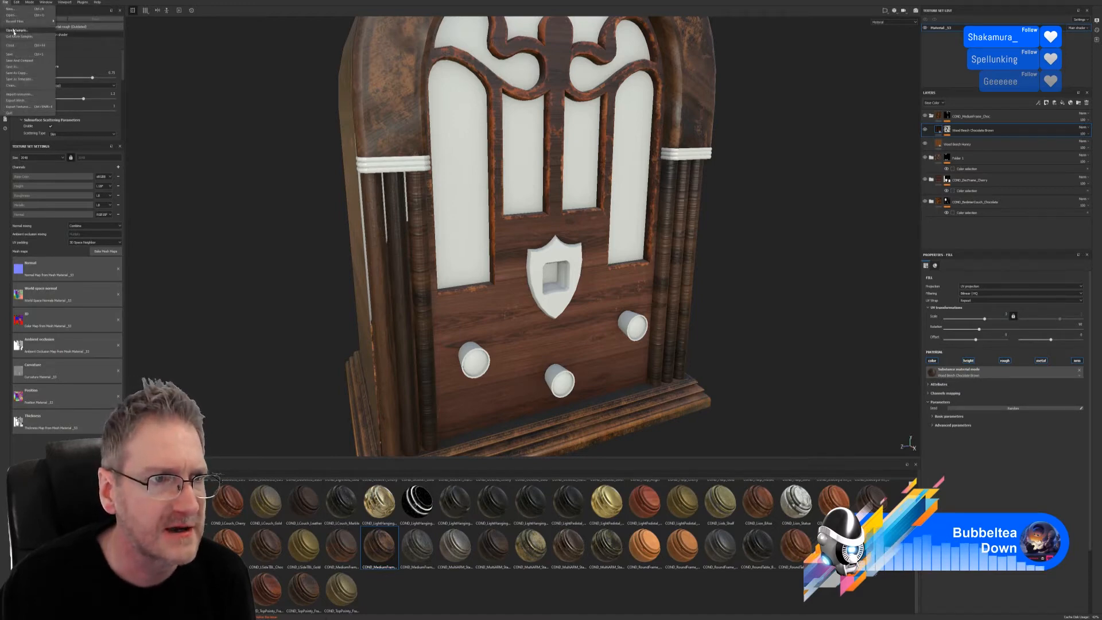
click(16, 56)
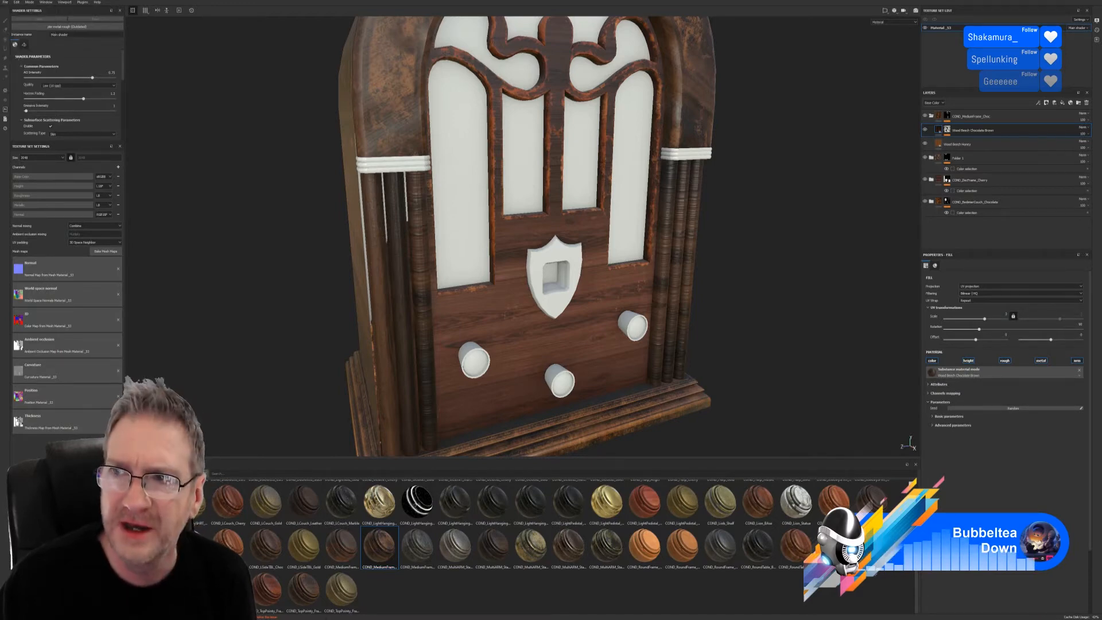
- Switch to 3ds Max and open the radio's Unwrap UVW editor, placing its window beside the perspective model
key(super+d)
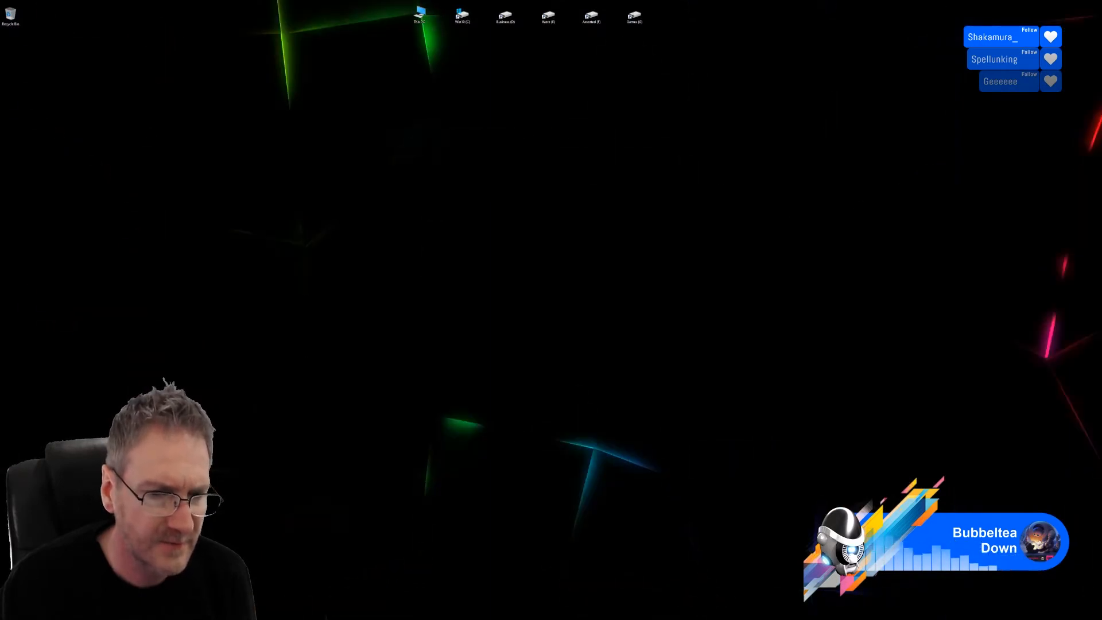
key(alt+Tab)
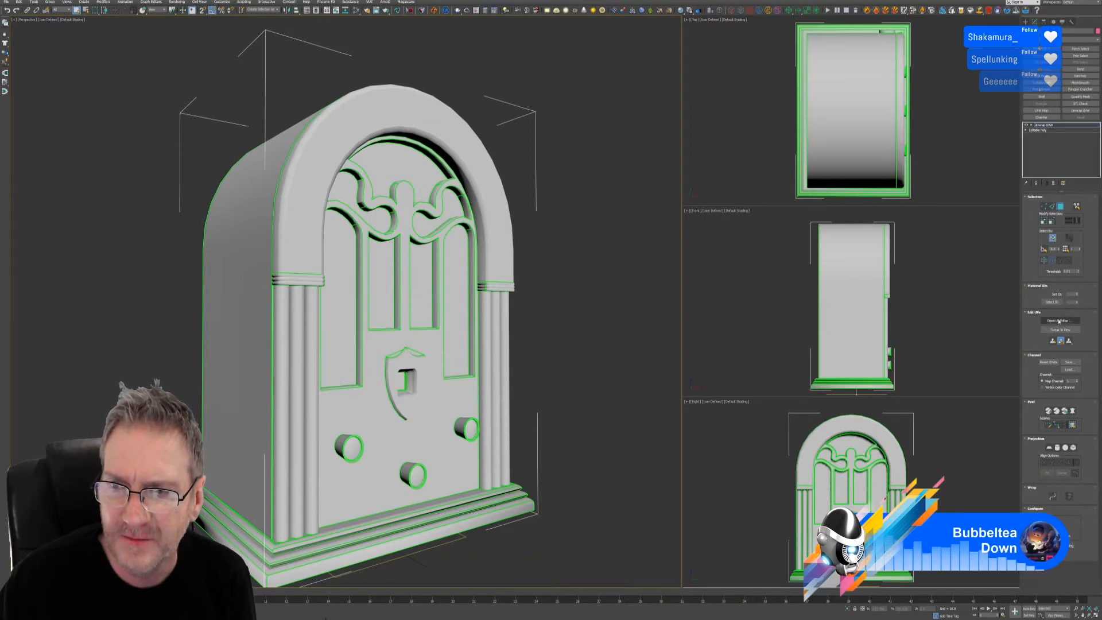
click(1058, 321)
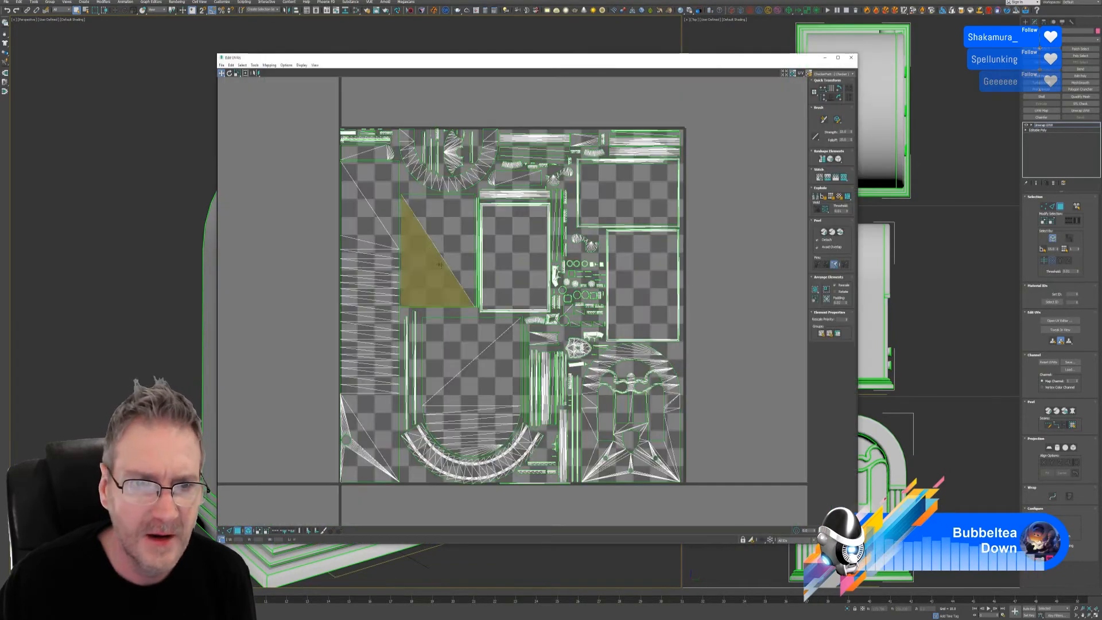
drag(436, 57, 626, 34)
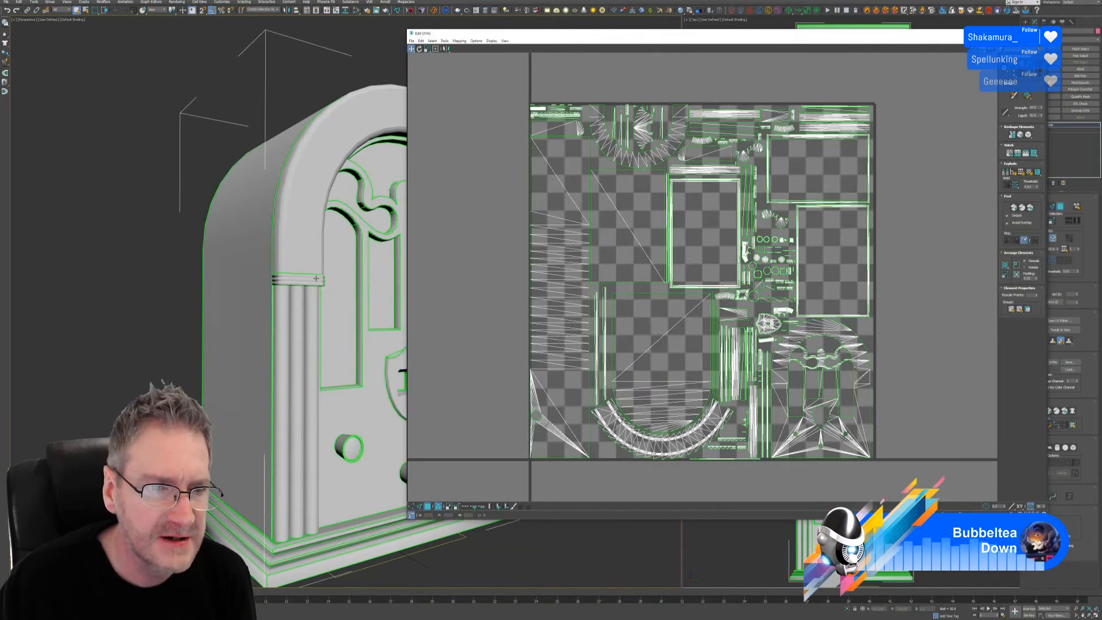
- Check the UV shell orientation of the outer and middle columns on the radio's left side
middle_drag(289, 272, 288, 278)
click(276, 297)
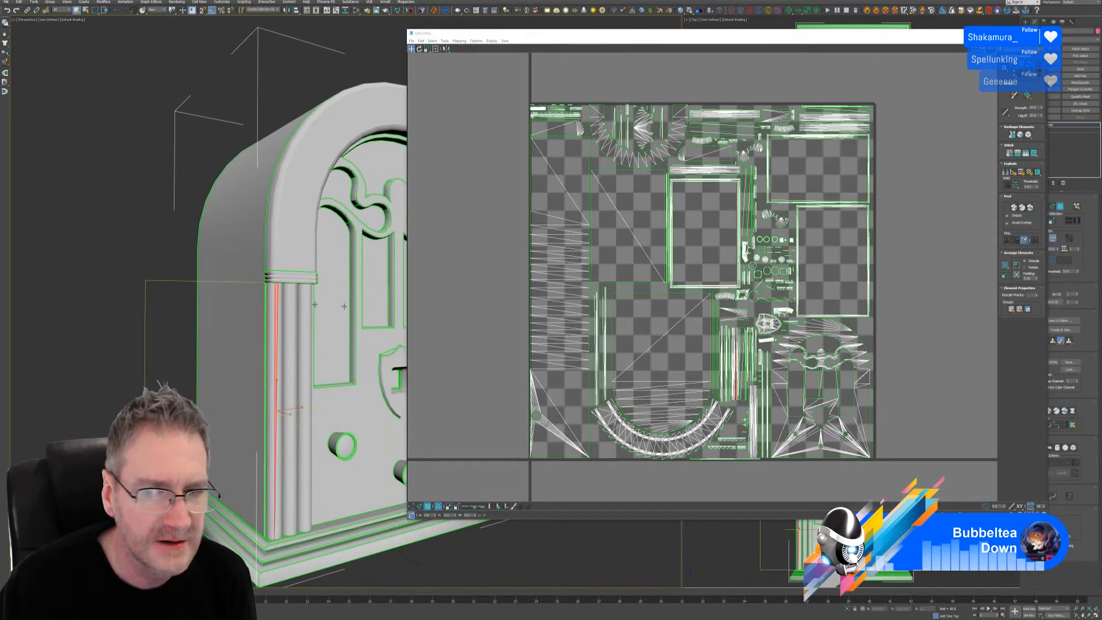
scroll(740, 330, up, 5)
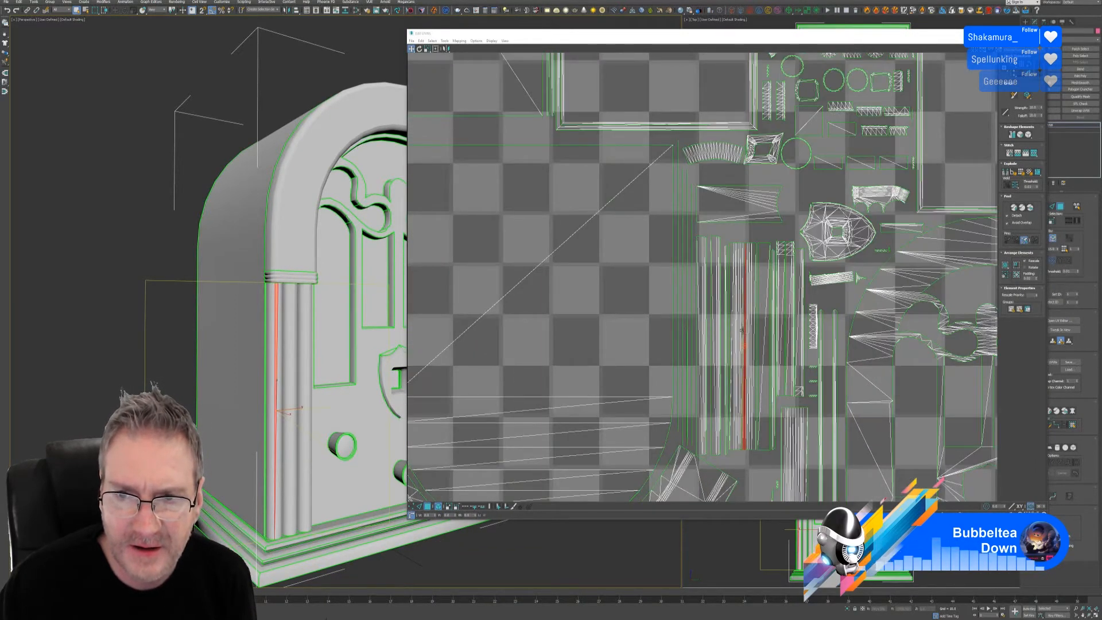
click(750, 322)
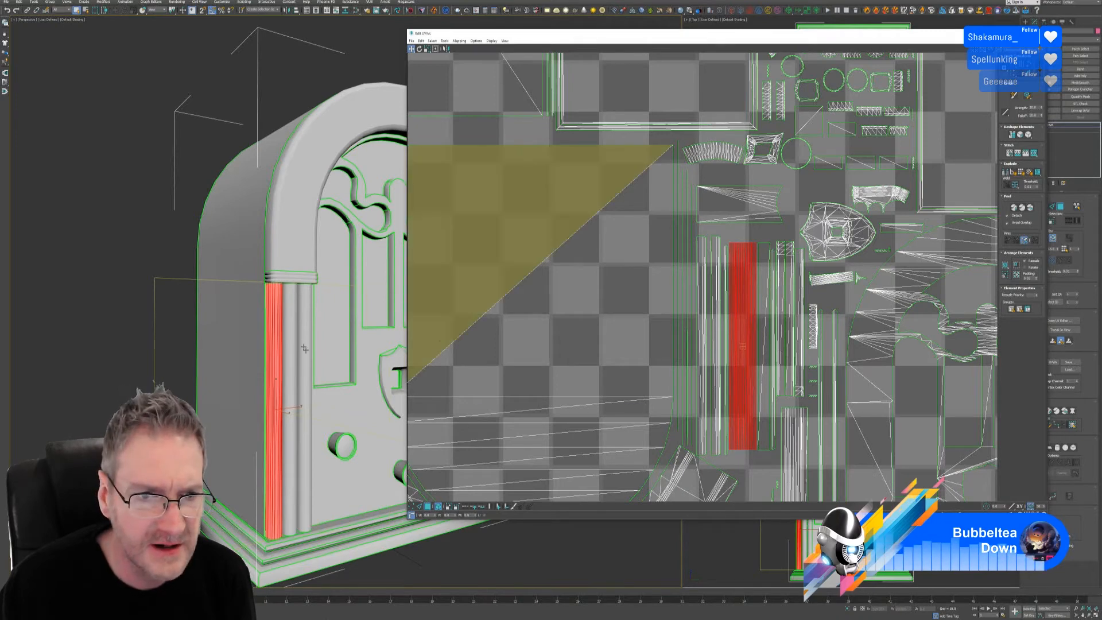
click(292, 335)
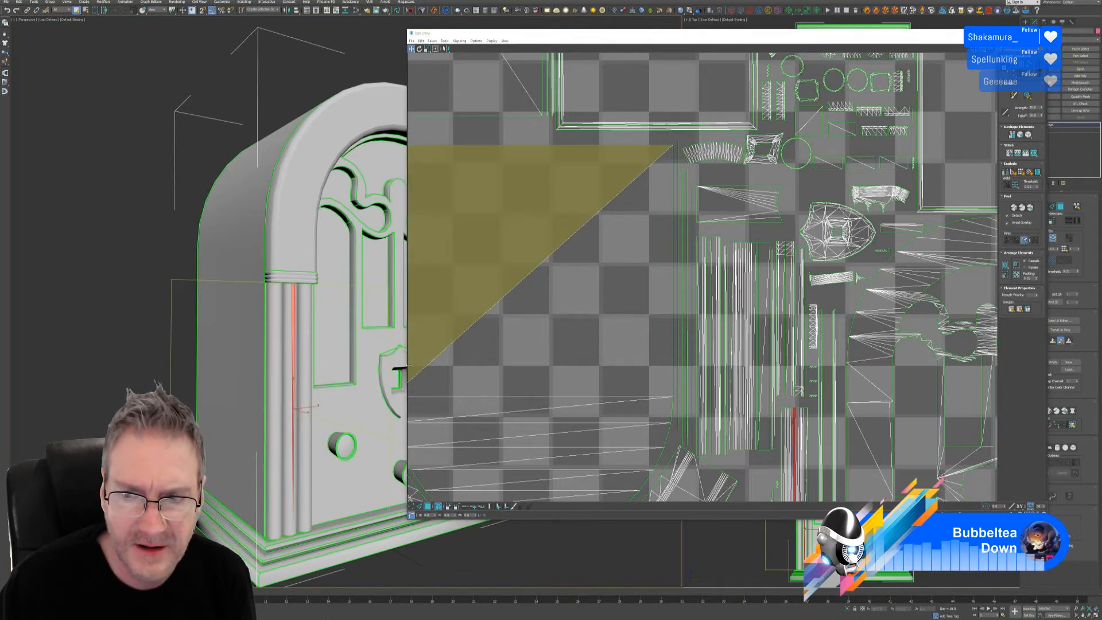
- Select the UV shell of the left side's inner column and rotate it from horizontal to vertical
click(310, 339)
scroll(683, 339, down, 5)
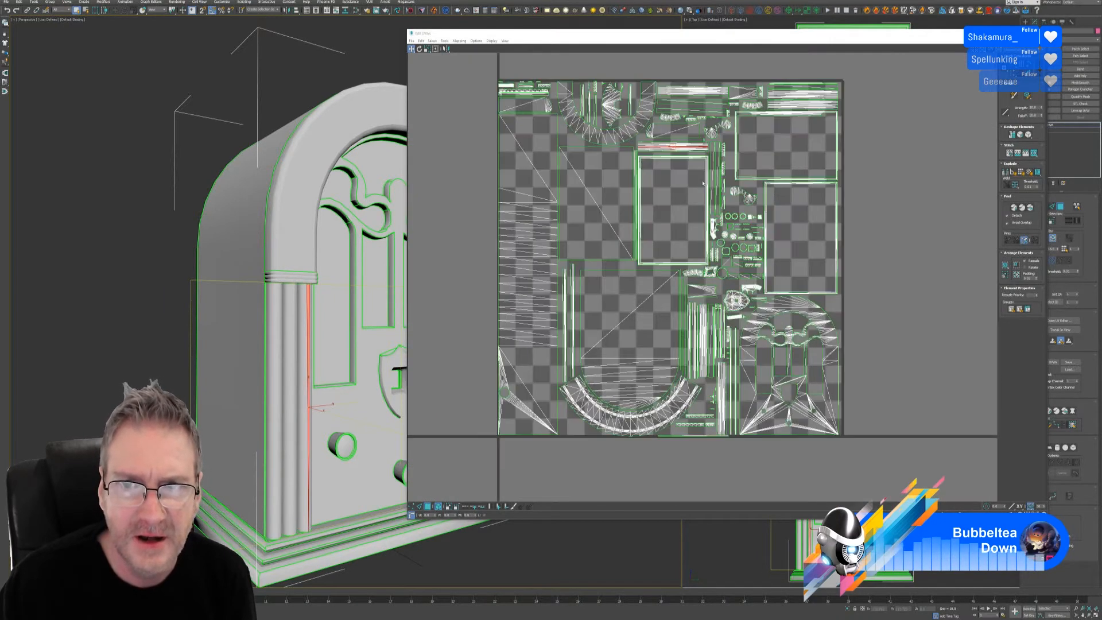
scroll(699, 156, up, 3)
click(693, 140)
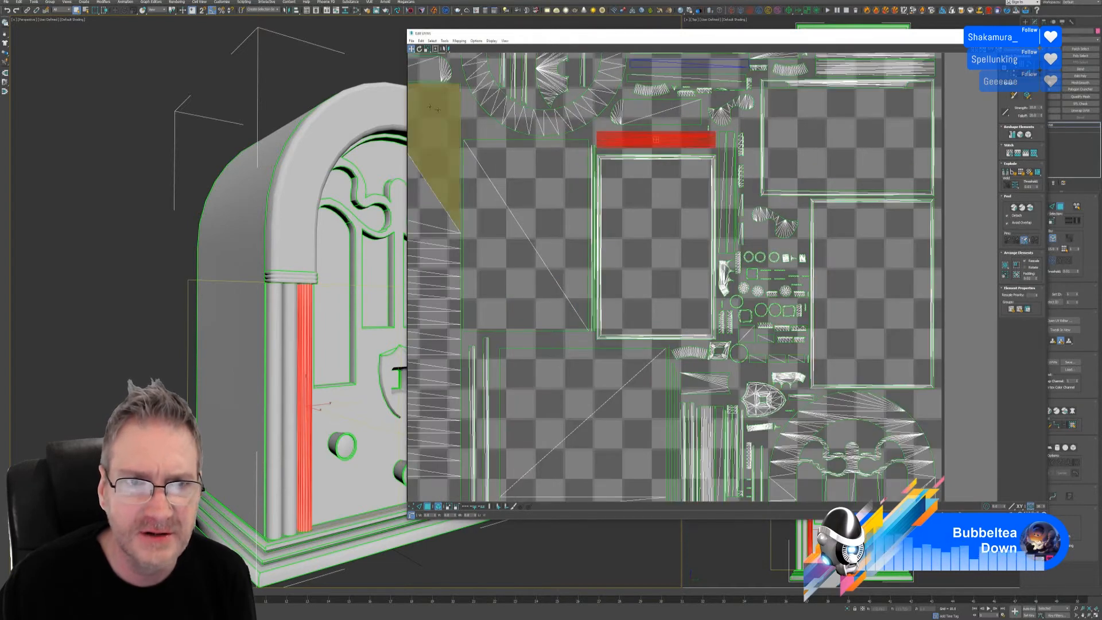
click(419, 49)
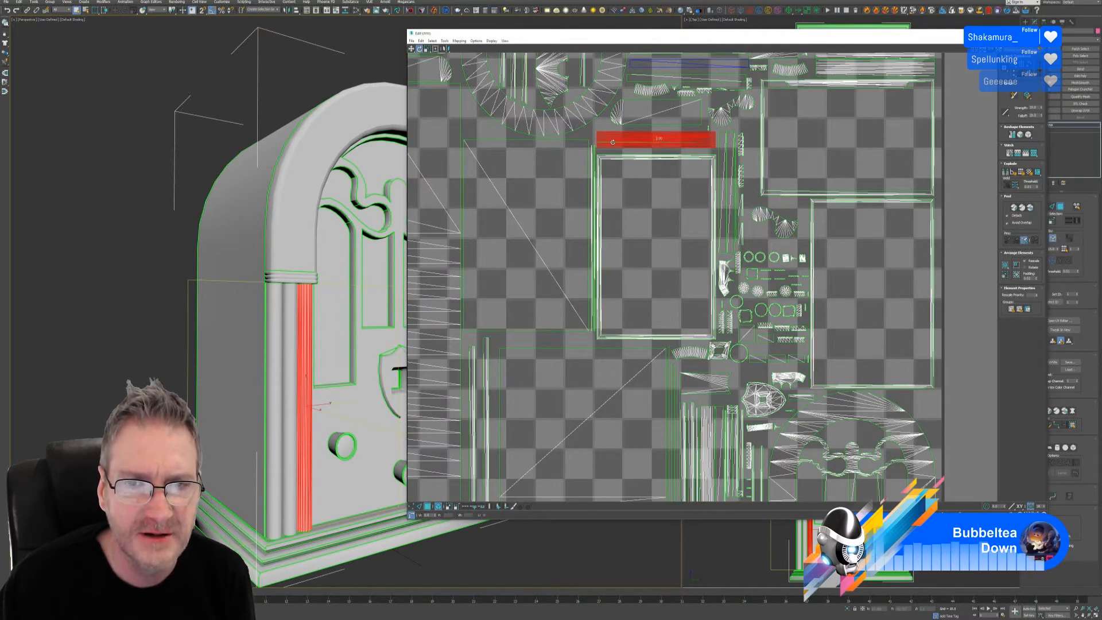
drag(612, 142, 658, 168)
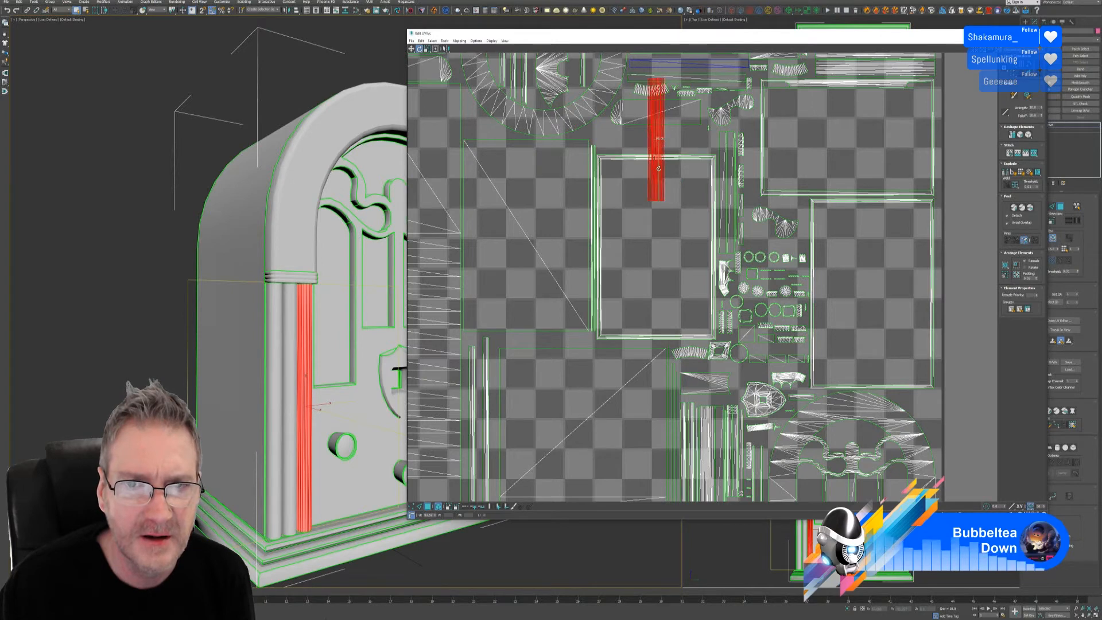
- Move the inner left column's rotated shell out of the UV square into the empty area beside it
scroll(606, 217, down, 4)
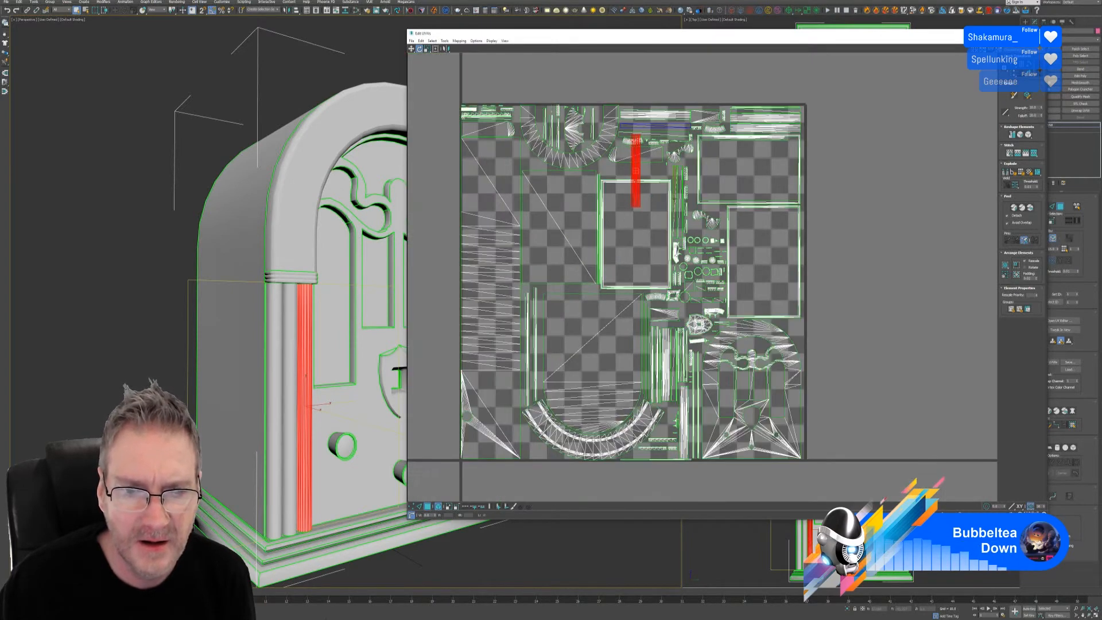
middle_drag(441, 72, 427, 69)
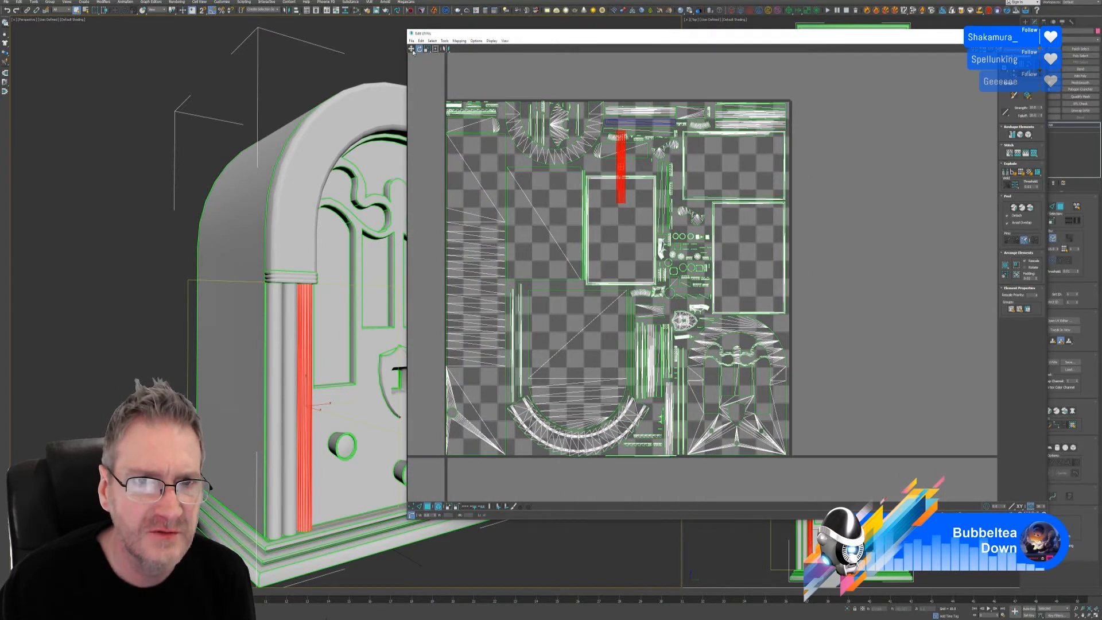
click(411, 49)
drag(623, 167, 858, 175)
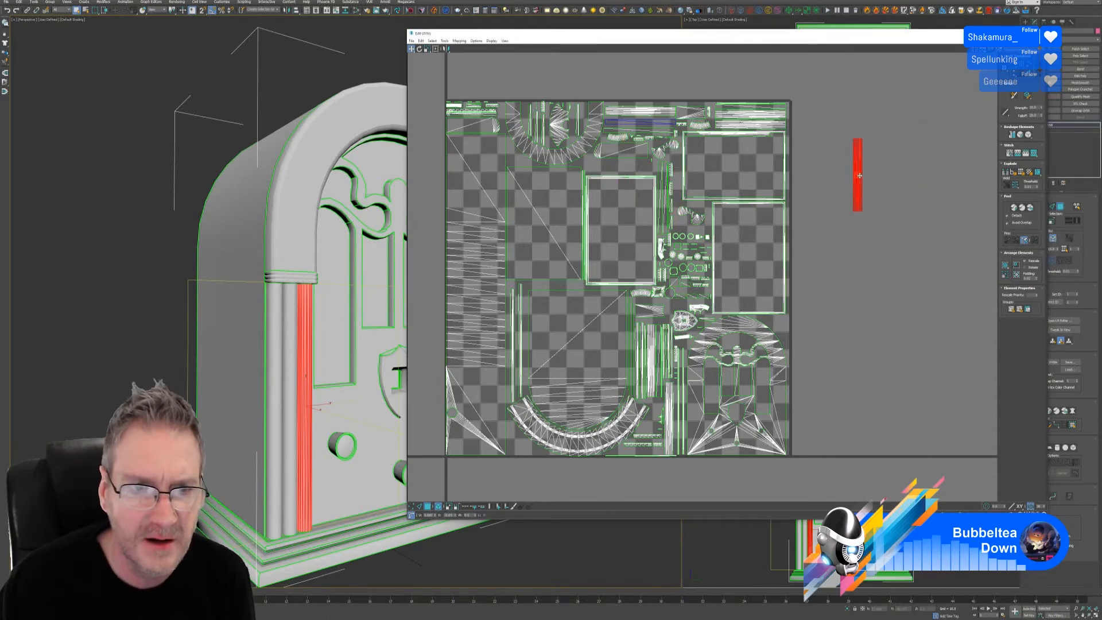
- Turn the right side's inner column shell vertical and place it outside the UV square beside the first shell
middle_drag(339, 279, 175, 278)
scroll(276, 315, up, 3)
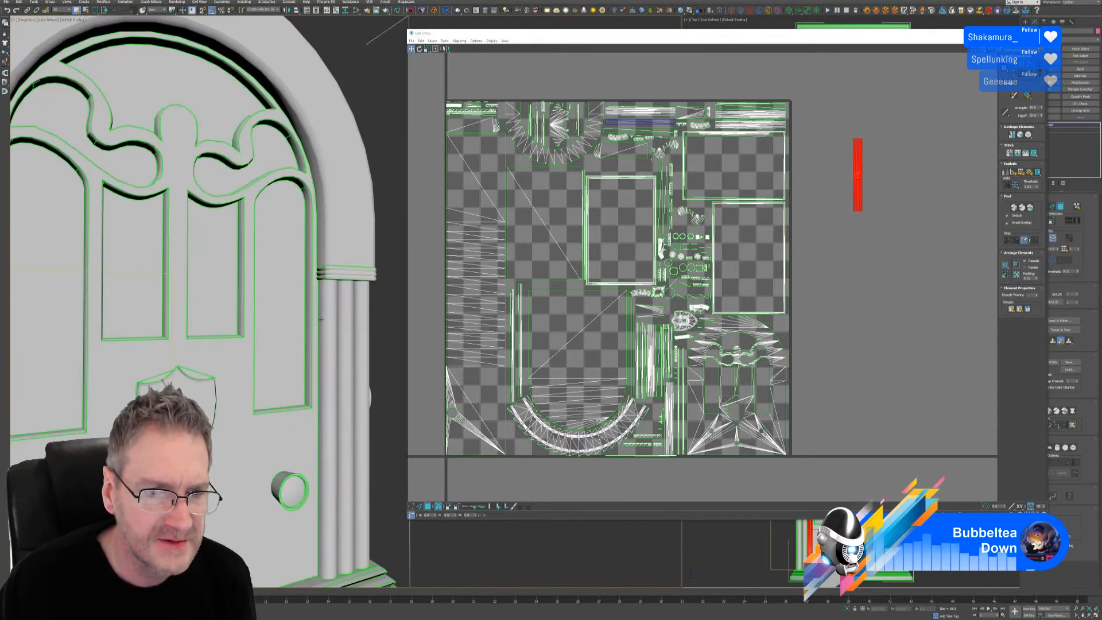
click(322, 311)
click(653, 111)
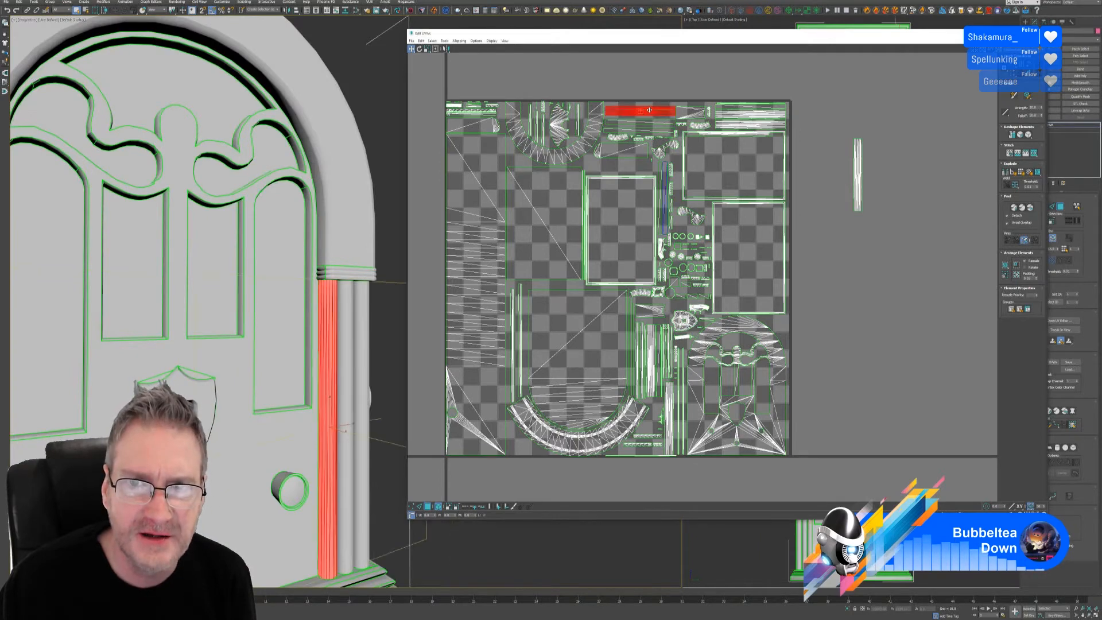
drag(653, 111, 857, 128)
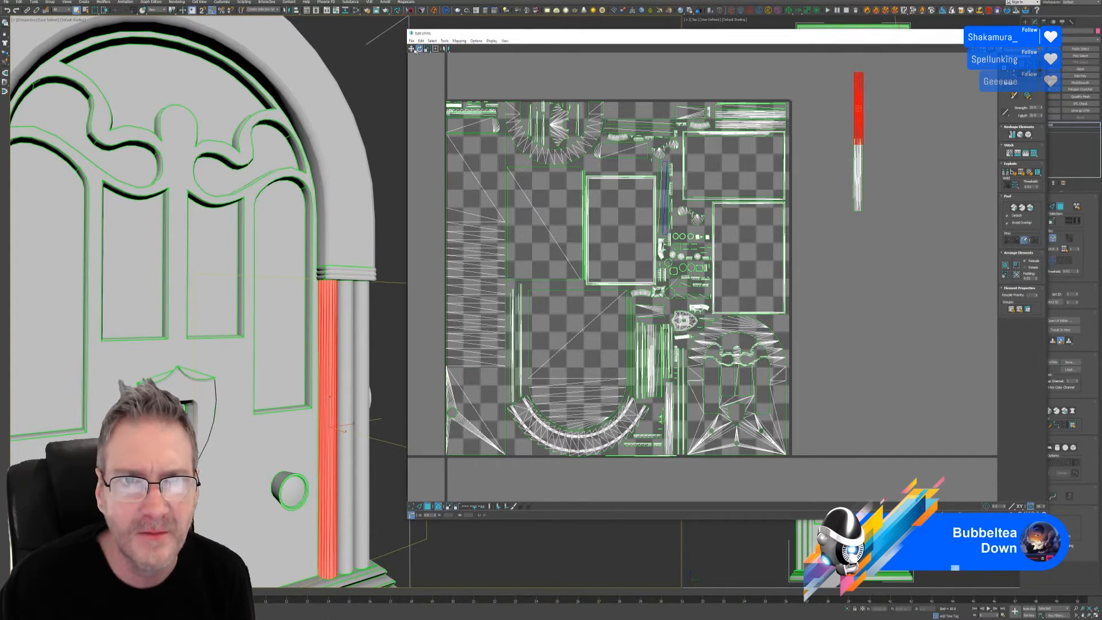
click(411, 49)
drag(859, 100, 895, 151)
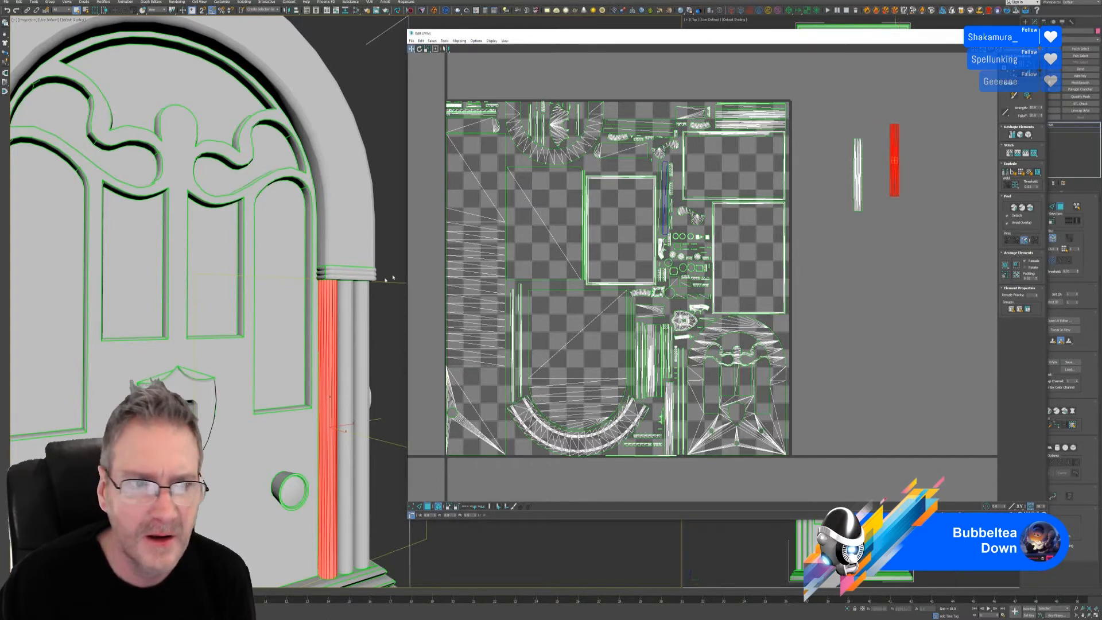
- Move the right side's middle column shell outside the UV square and rotate it to vertical
click(348, 336)
click(758, 115)
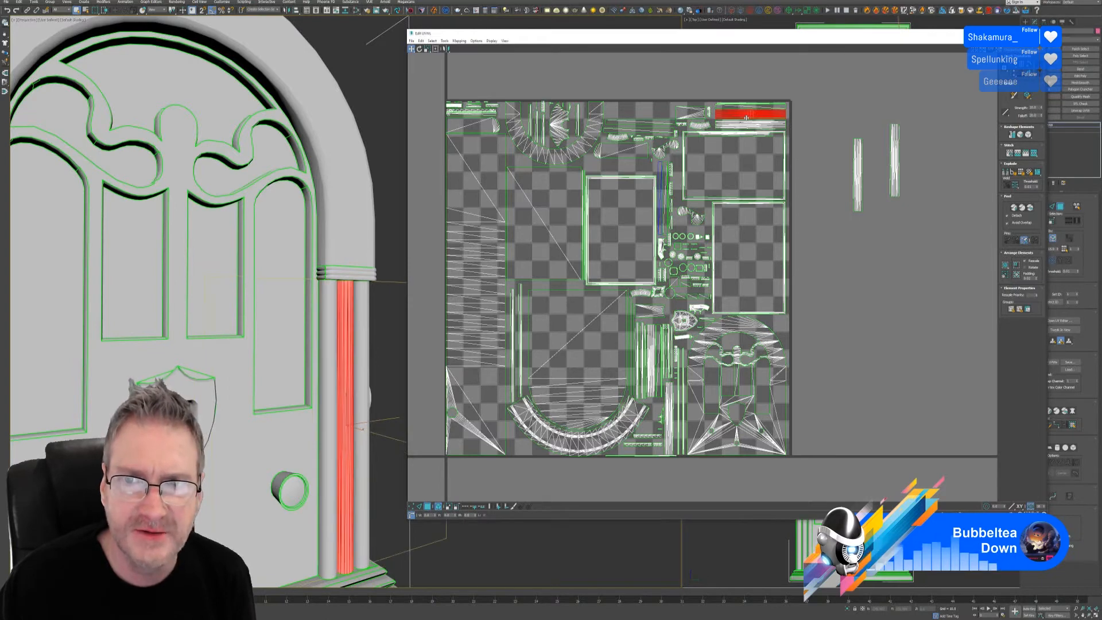
drag(757, 115, 874, 117)
click(418, 49)
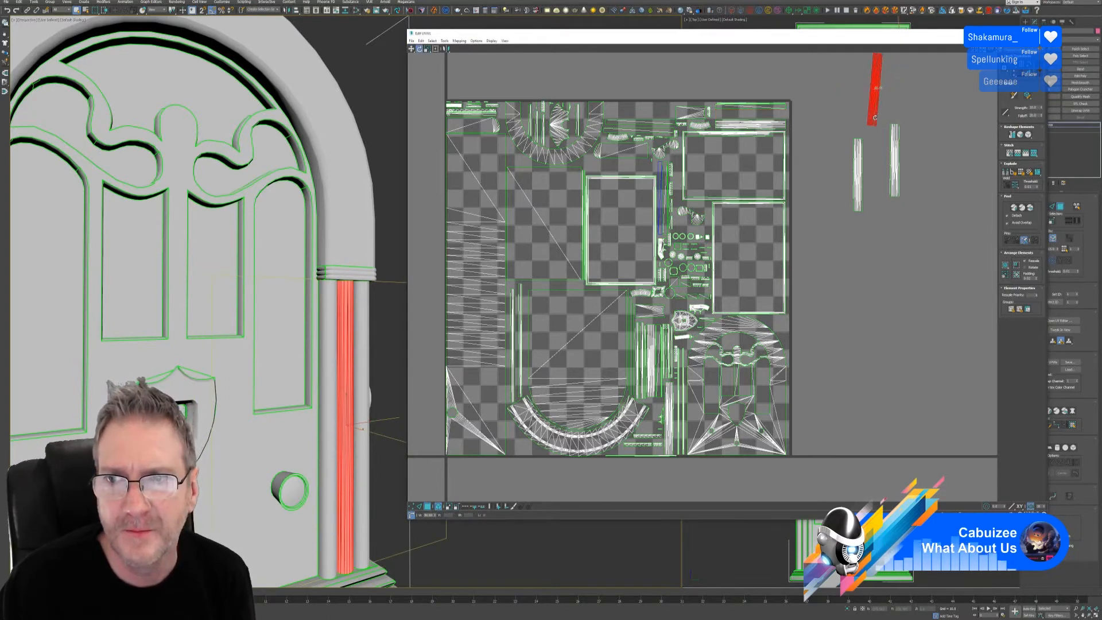
- Move the right side's outer column shell outside the UV square and rotate it to vertical
click(756, 124)
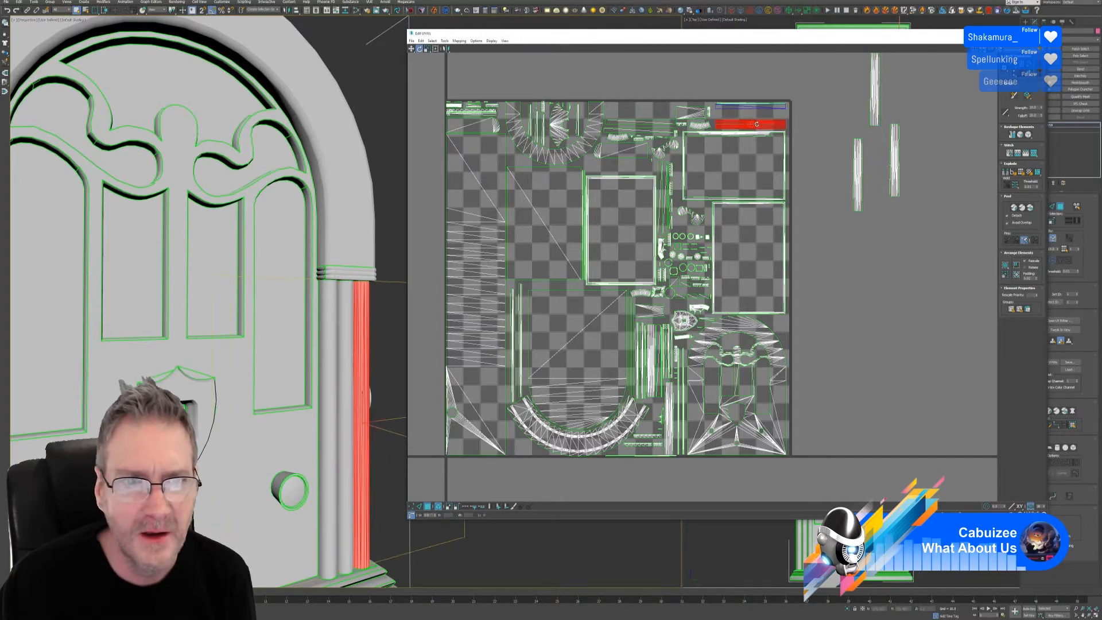
click(410, 49)
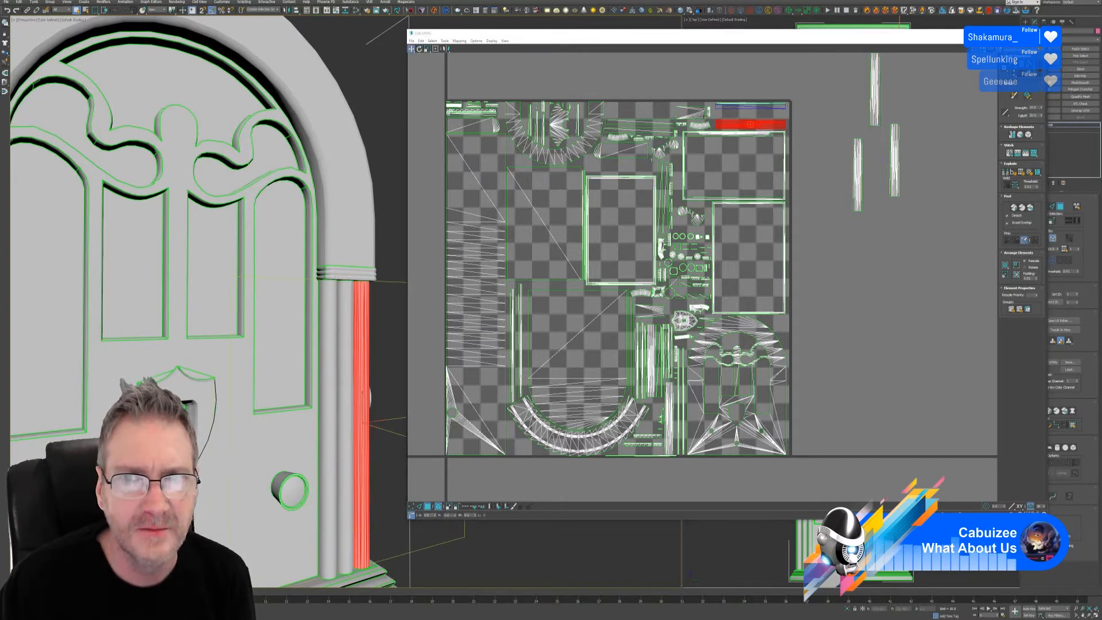
drag(734, 127, 876, 276)
click(420, 50)
- Pack all UV shells, including the four turned column shells, back into the UV square and clear the selection
scroll(831, 194, down, 3)
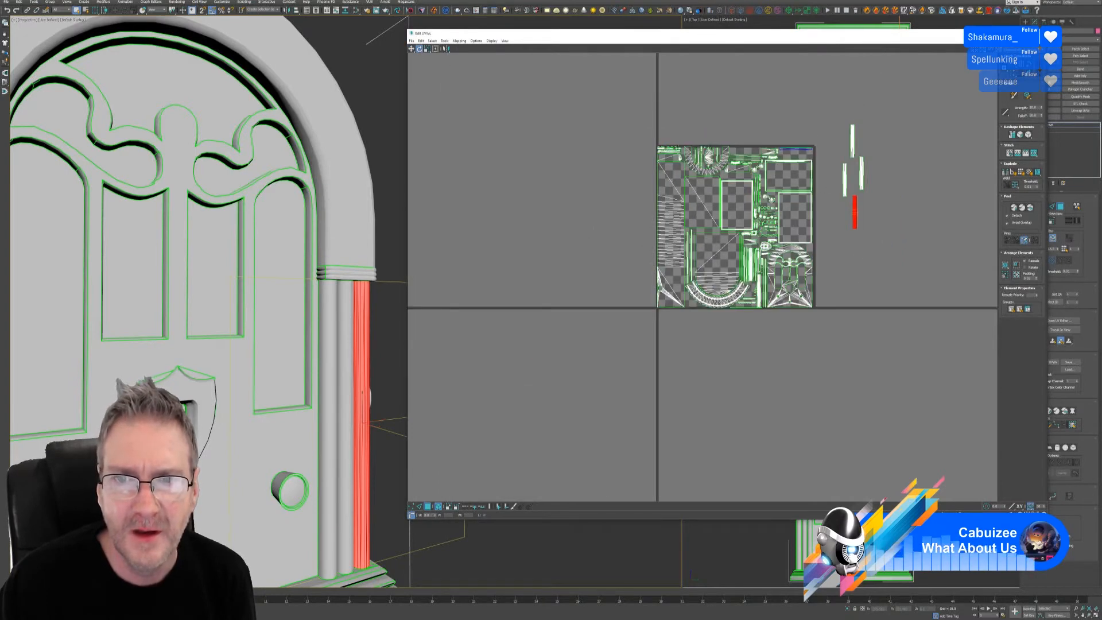
key(ctrl+a)
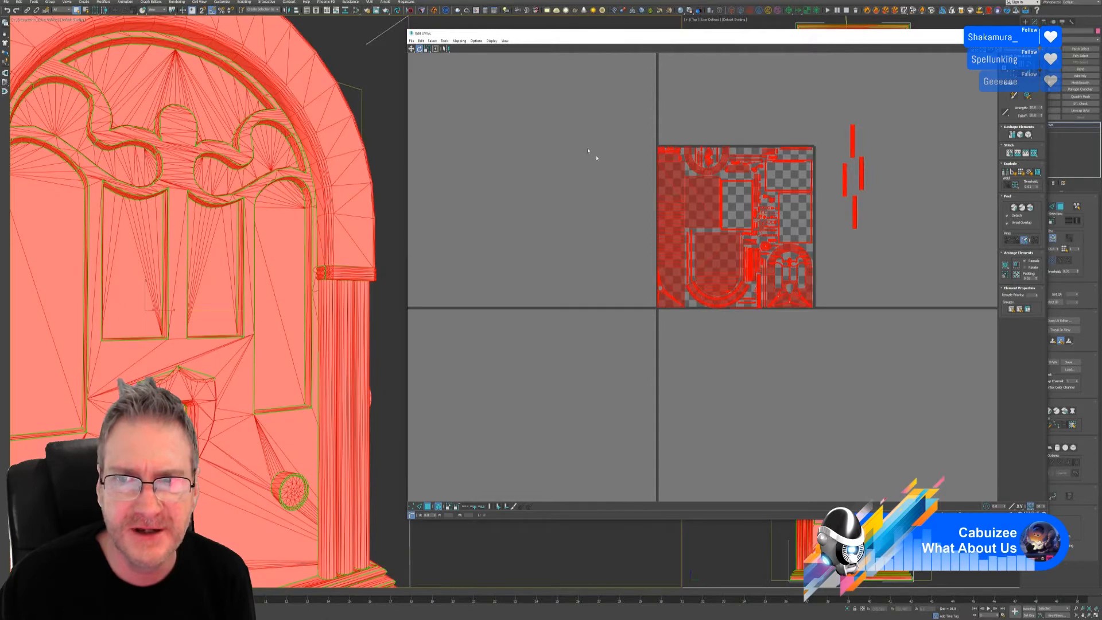
click(446, 41)
click(454, 117)
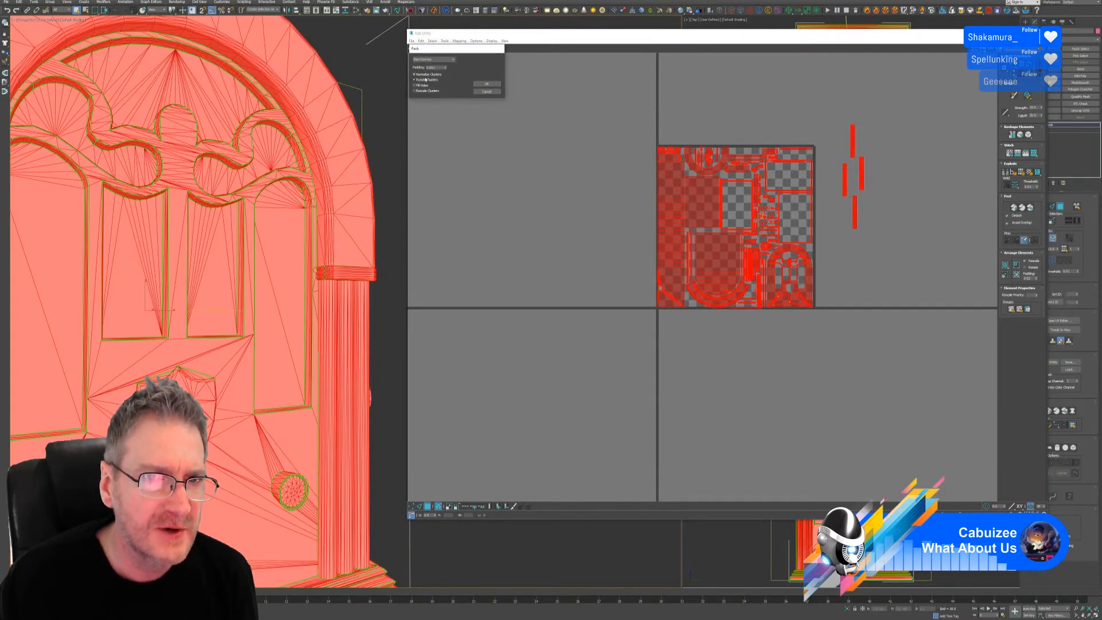
click(487, 89)
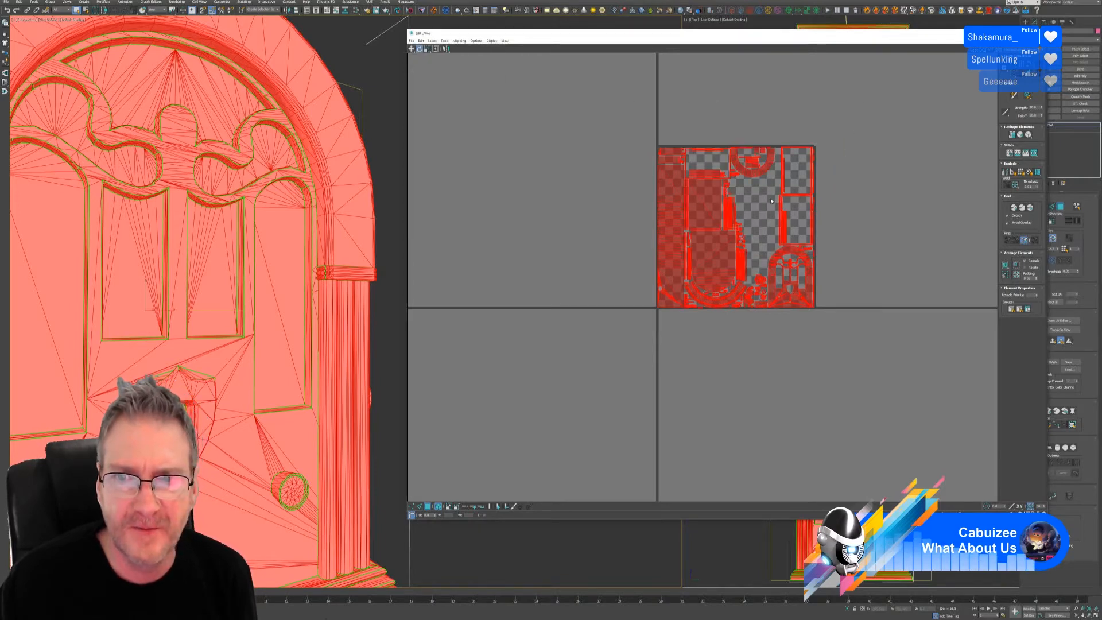
scroll(770, 201, up, 2)
click(870, 196)
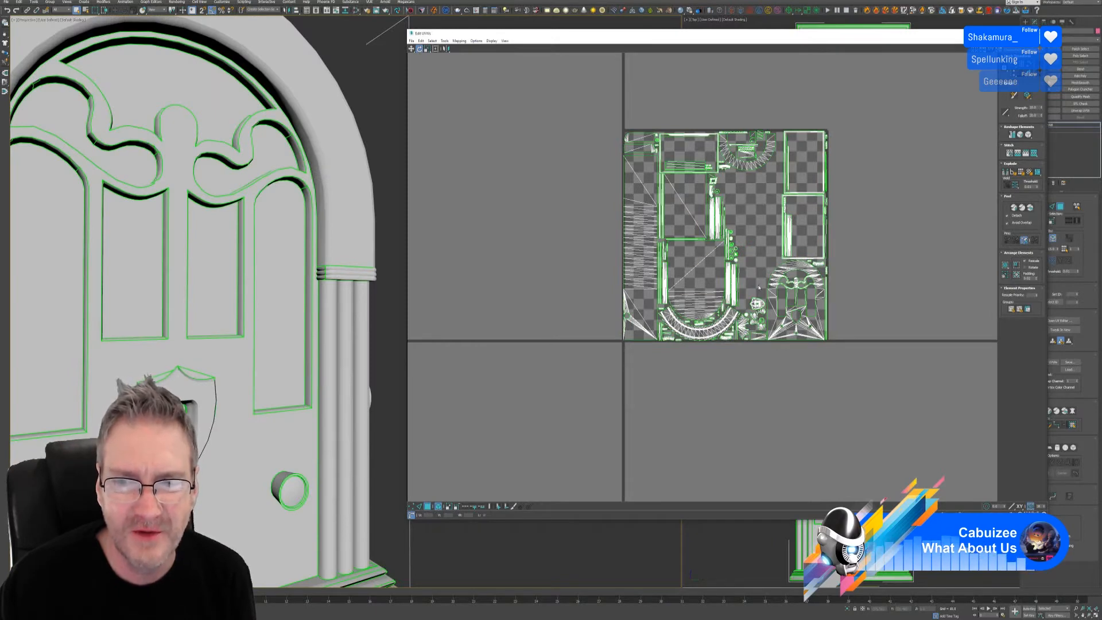
- Examine the repacked UV layout and view the whole radio from its side
scroll(757, 287, up, 2)
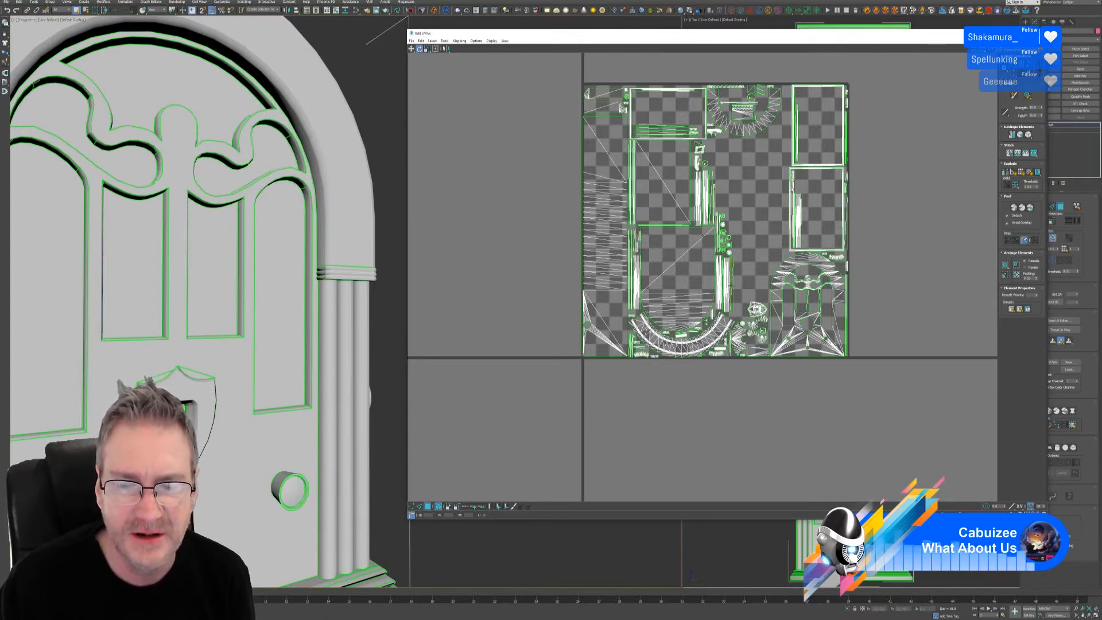
middle_drag(747, 235, 709, 211)
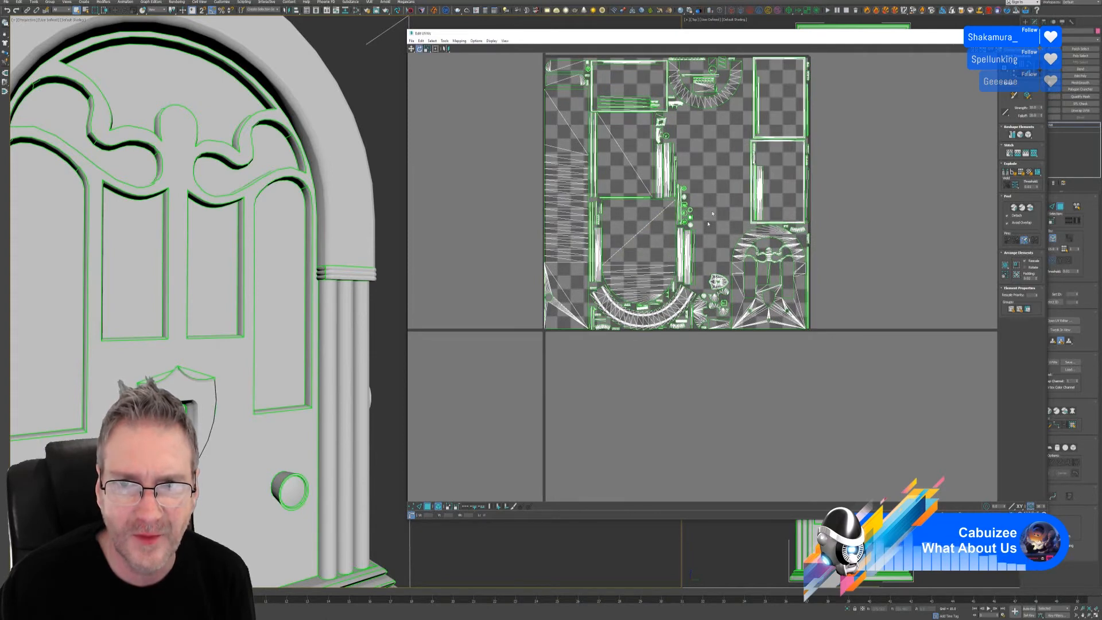
key(z)
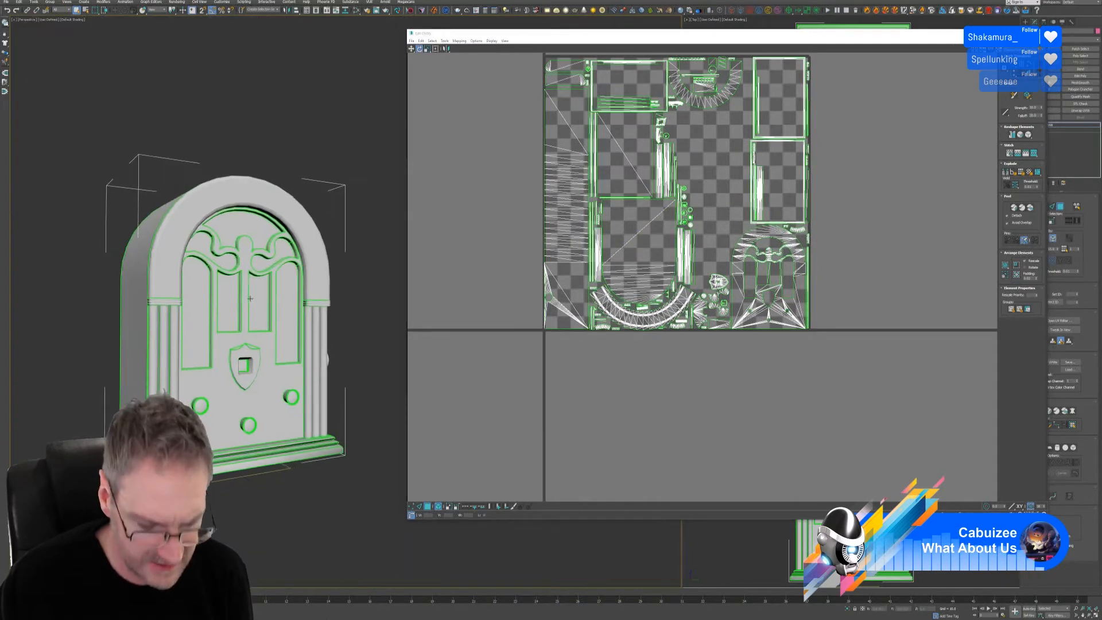
alt+middle_drag(213, 285, 176, 277)
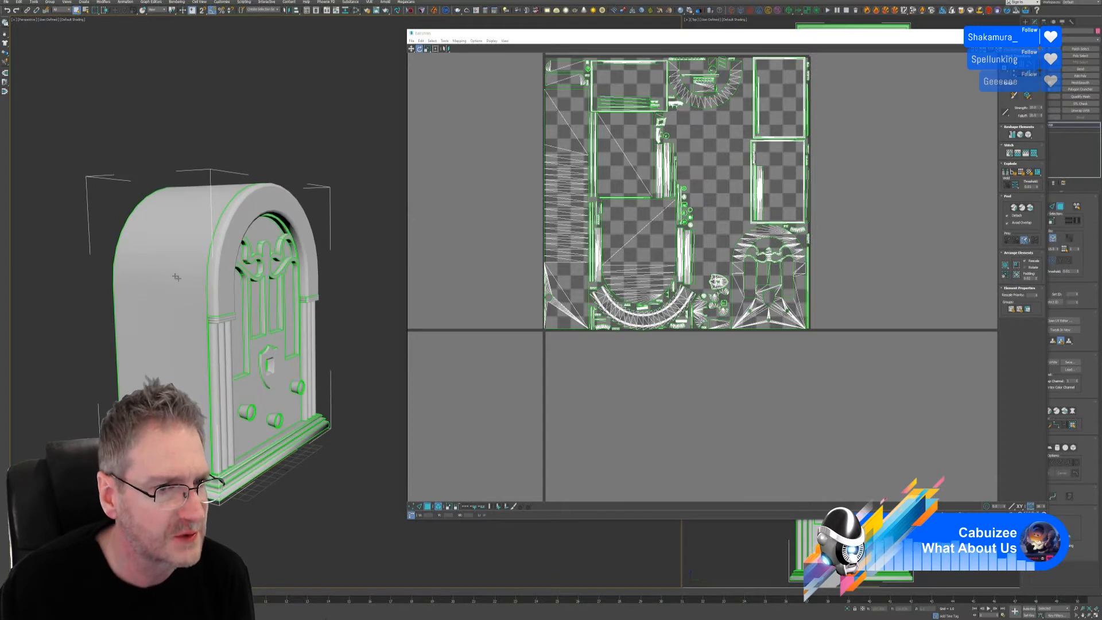
- Examine how the cabinet's curved outer side shell and the front fretwork panel shell are oriented in the UV layout
click(176, 277)
click(567, 182)
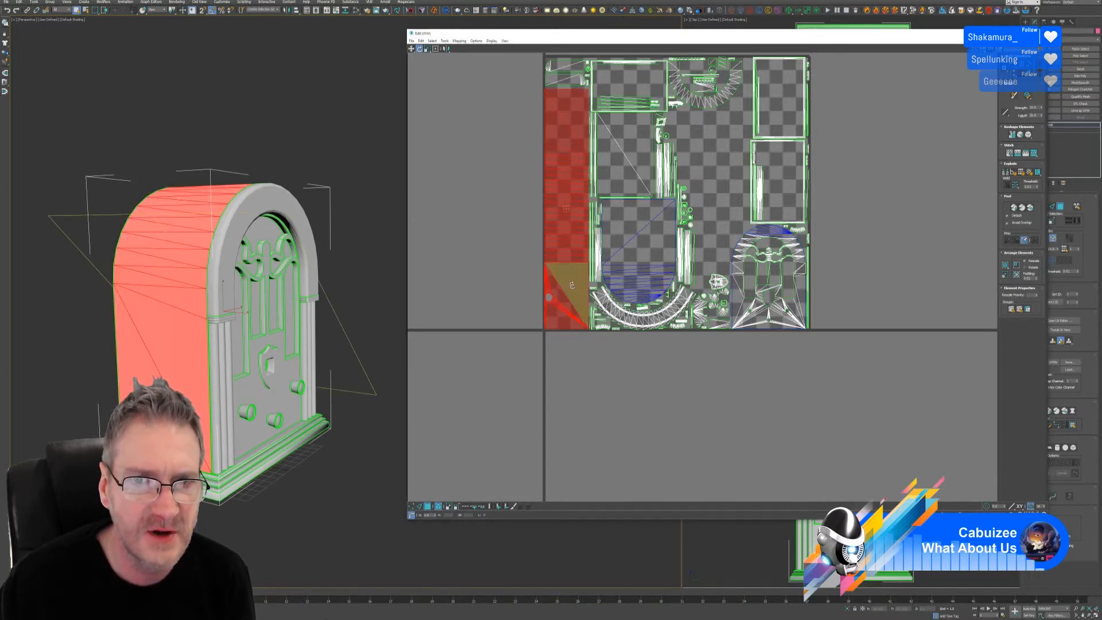
alt+middle_drag(307, 279, 272, 281)
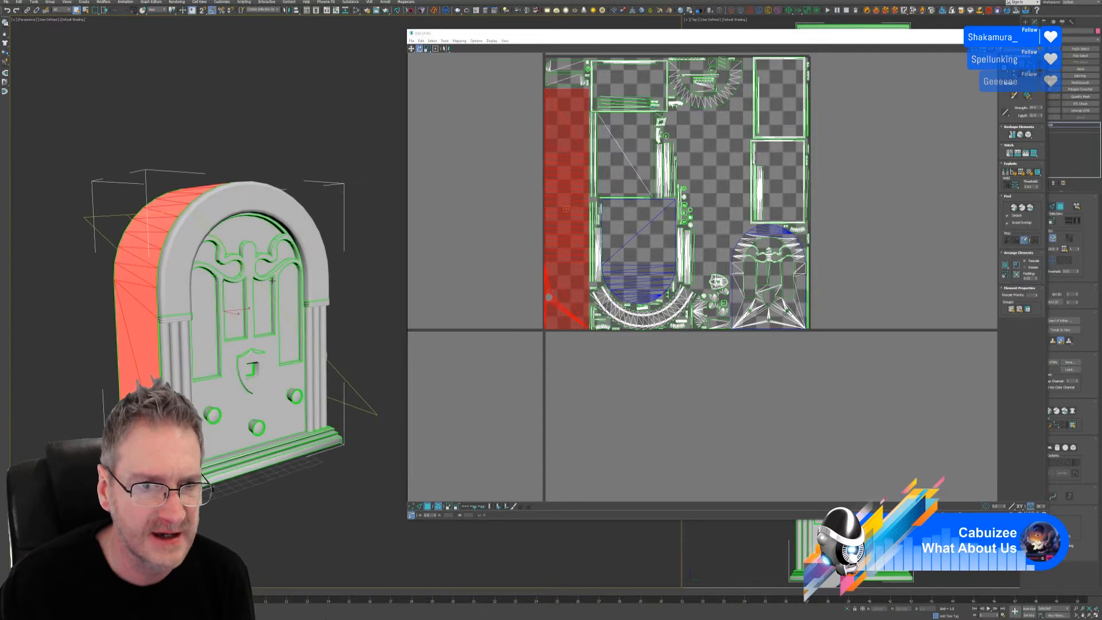
click(245, 399)
click(738, 287)
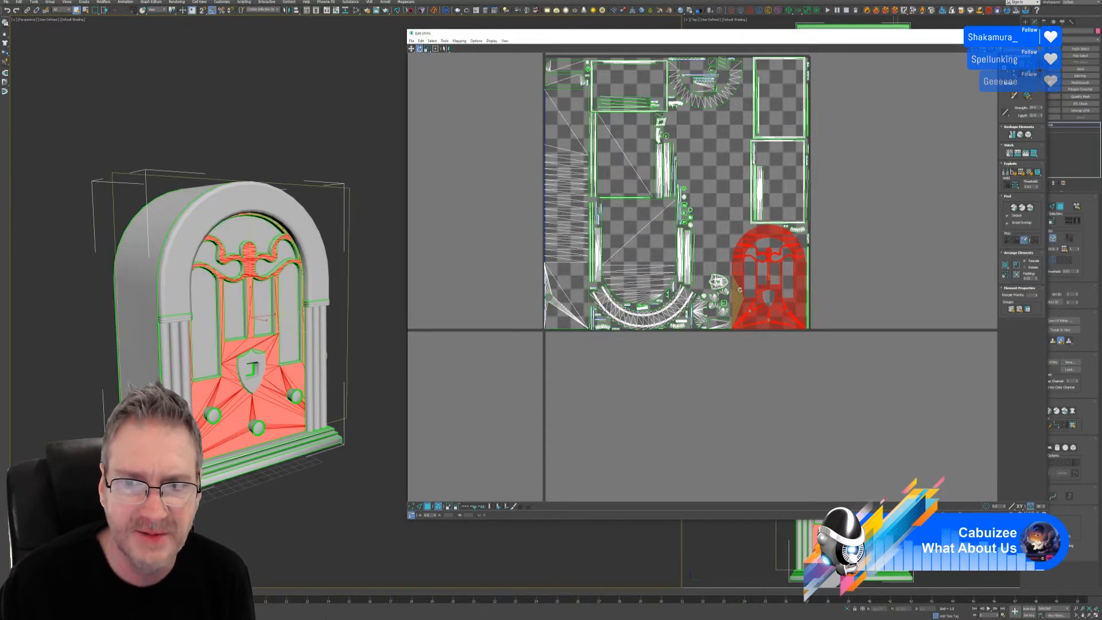
middle_drag(838, 262, 814, 272)
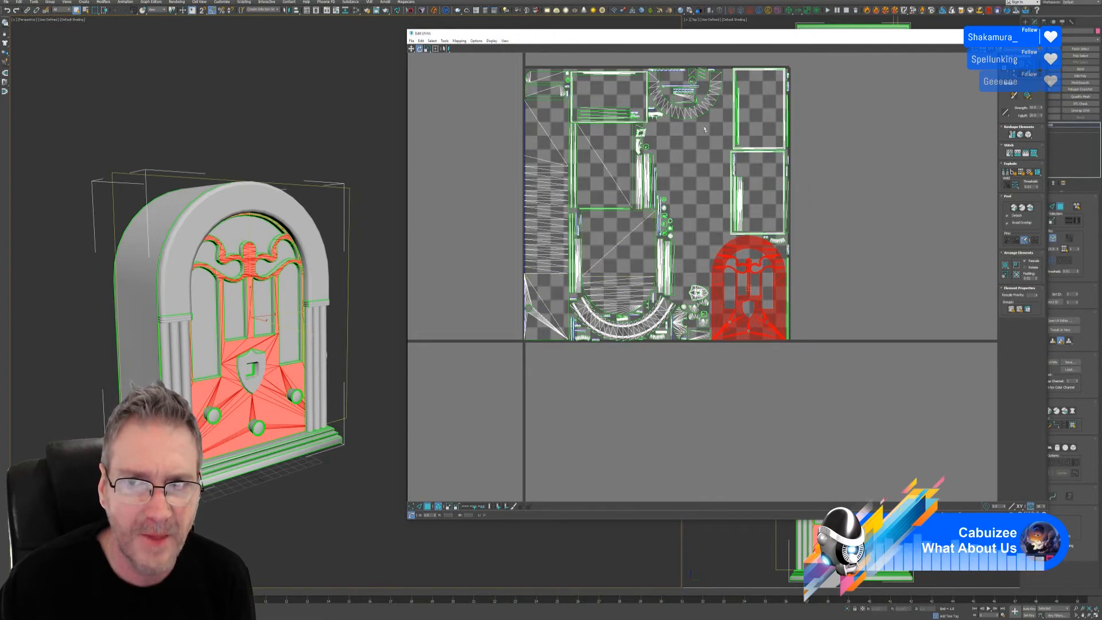
- Move the smaller U-shaped arch shell out of the UV square into the empty space beside it
click(695, 108)
alt+middle_drag(167, 241, 204, 274)
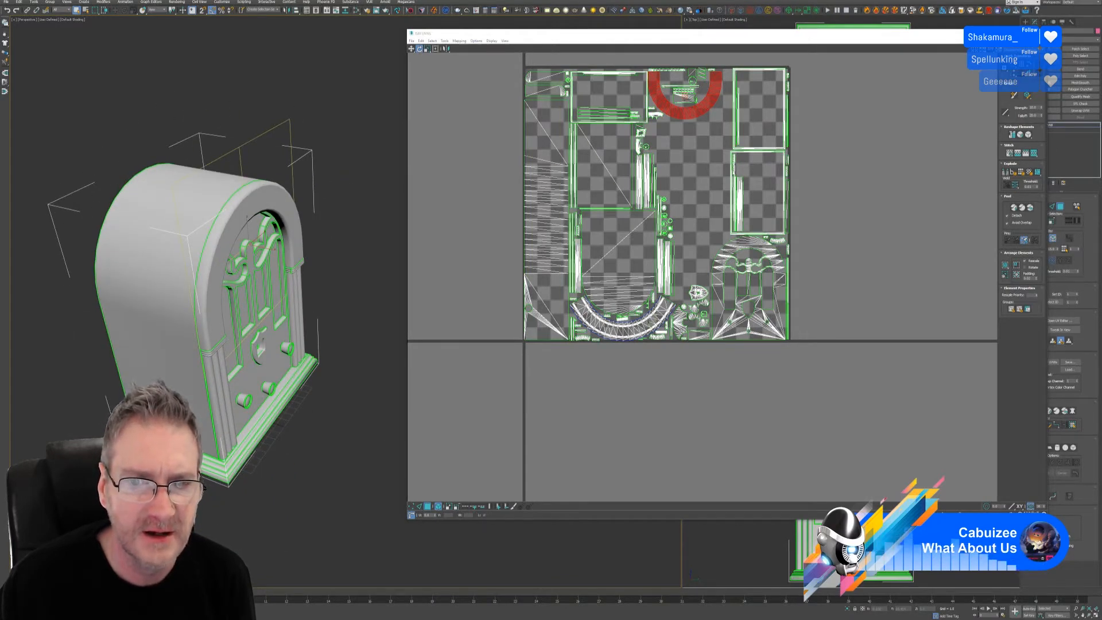
click(648, 321)
click(688, 115)
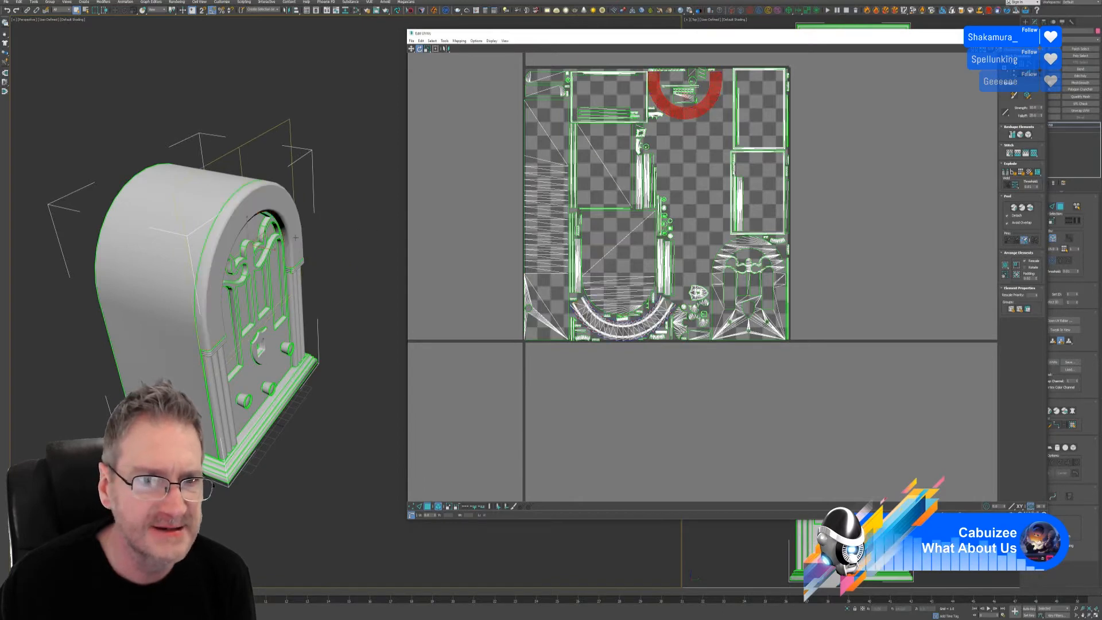
alt+middle_drag(209, 248, 325, 274)
scroll(614, 166, down, 2)
middle_drag(633, 166, 614, 194)
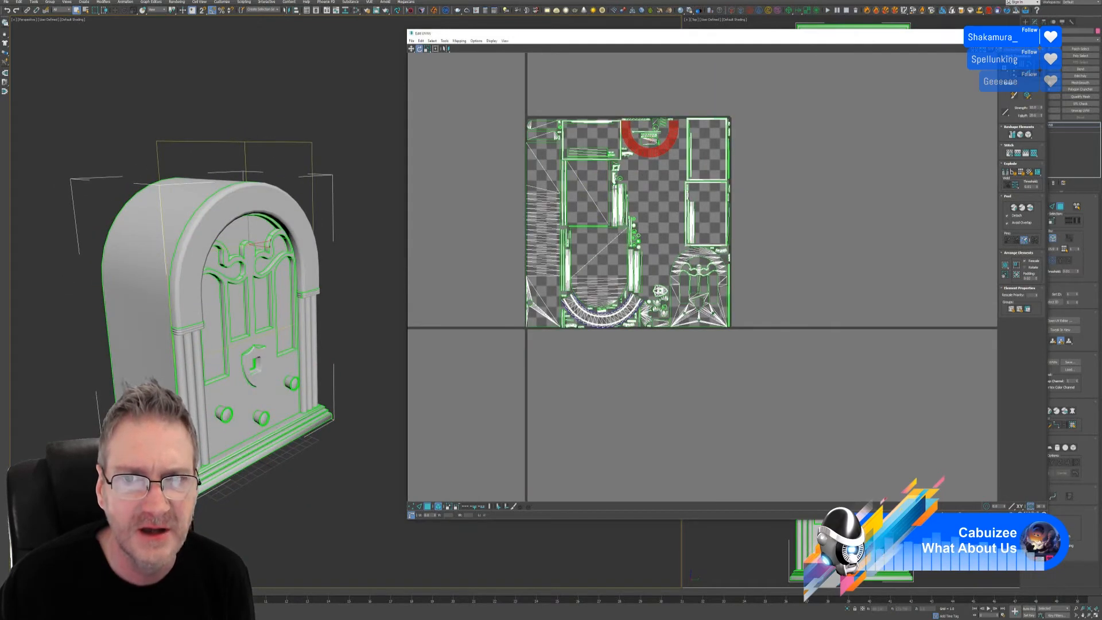
click(410, 49)
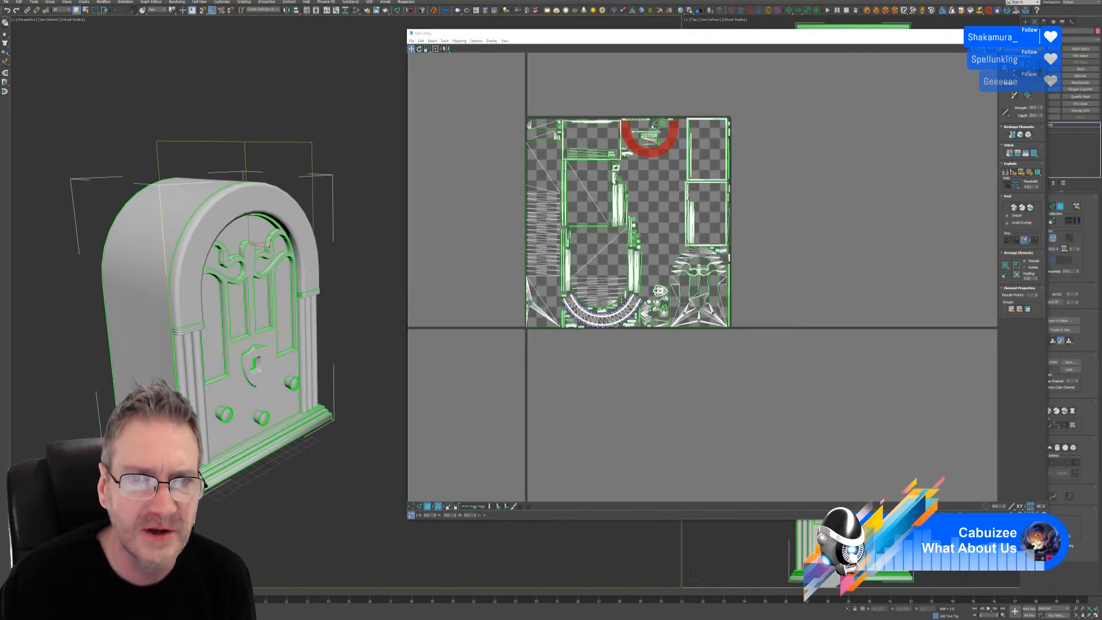
drag(647, 153, 863, 148)
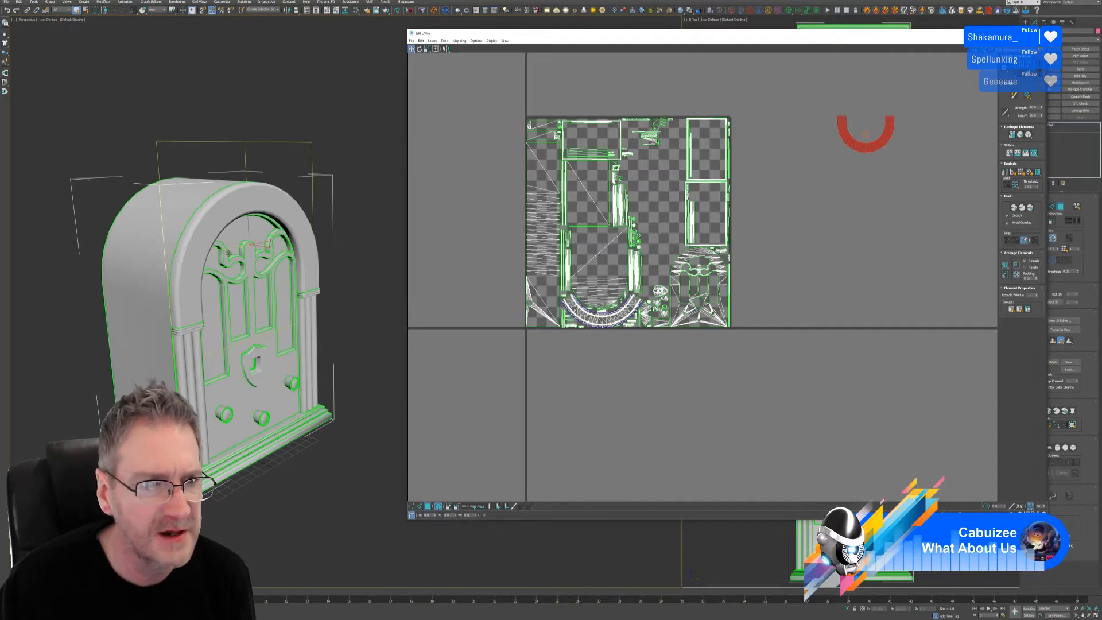
- Examine the orientation of the inner grille opening, front panel, flat back, rectangular base and cabinet side shells
middle_drag(229, 252, 217, 245)
scroll(253, 332, up, 3)
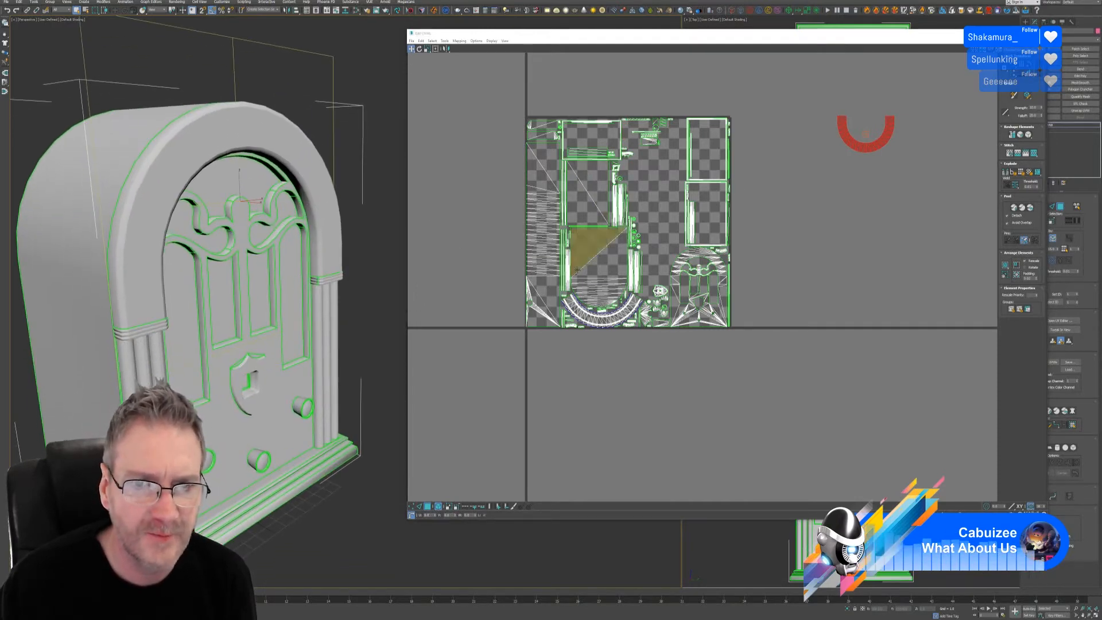
click(256, 267)
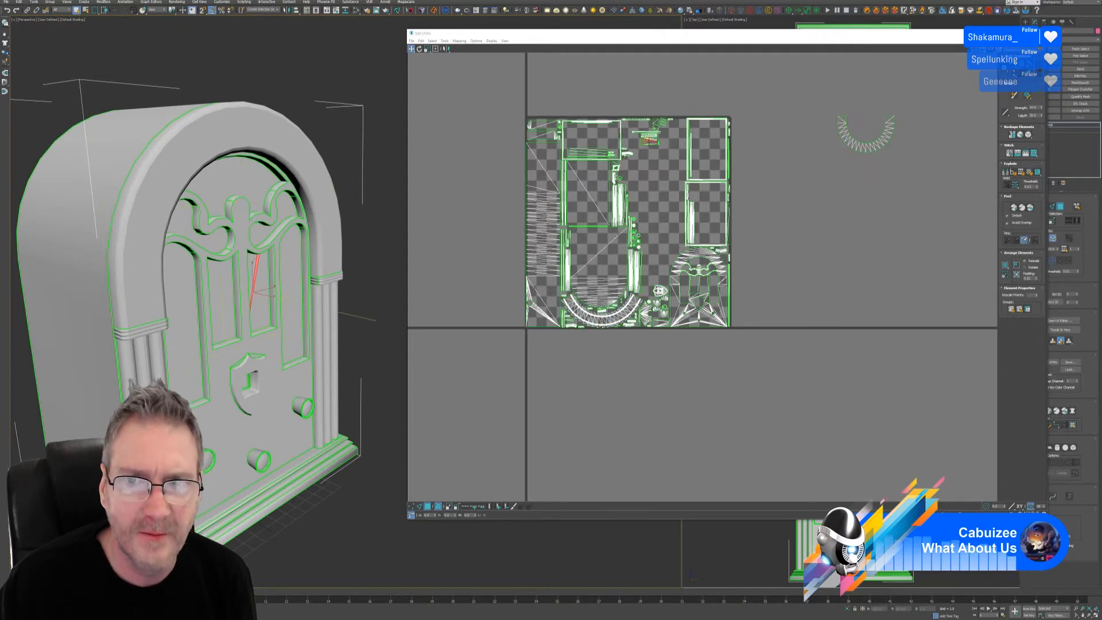
scroll(651, 155, up, 3)
click(650, 132)
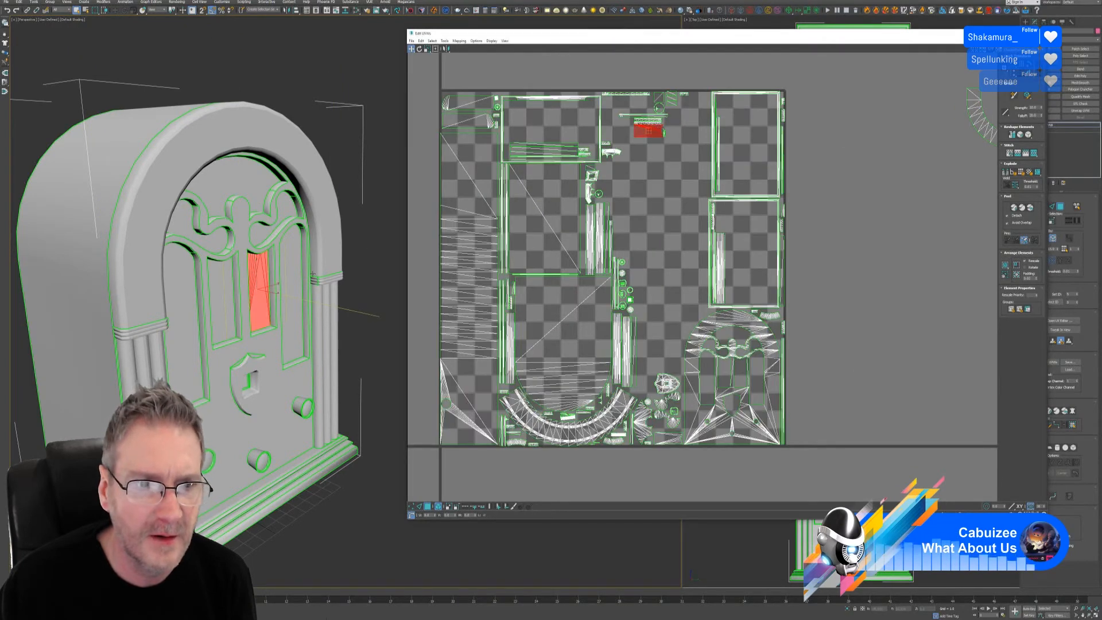
middle_drag(697, 299, 693, 220)
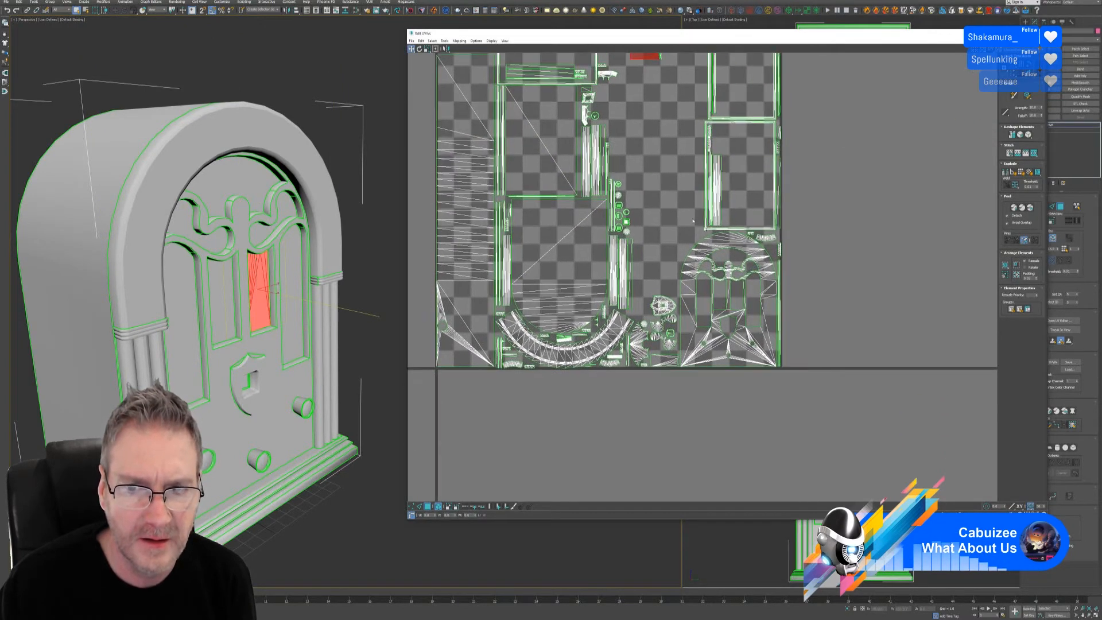
click(709, 249)
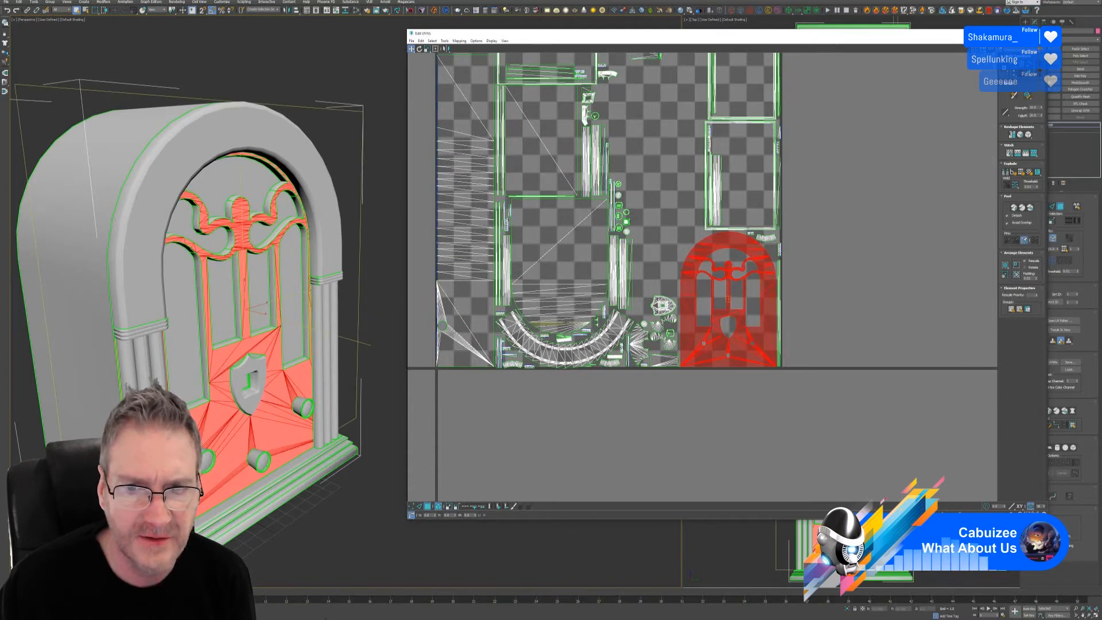
click(600, 343)
click(568, 266)
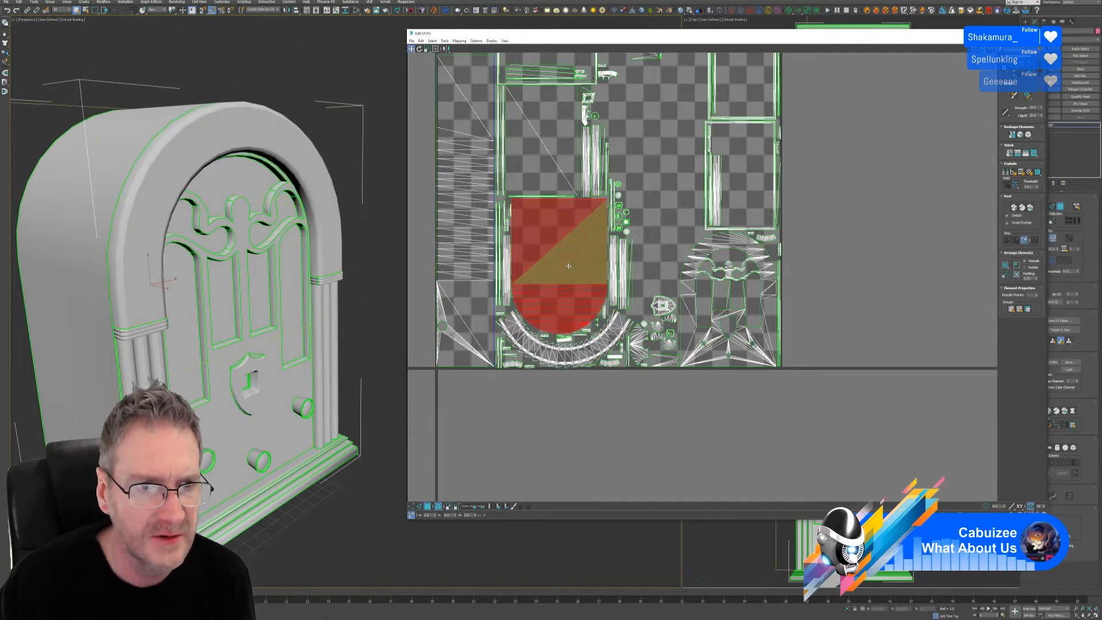
alt+middle_drag(207, 304, 263, 292)
click(556, 133)
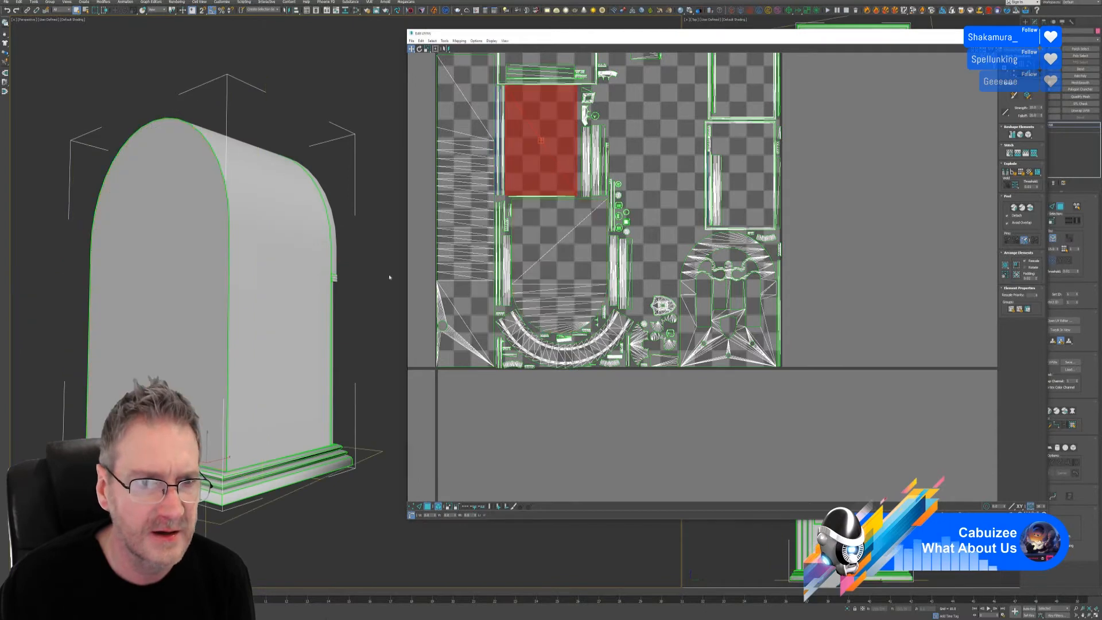
alt+middle_drag(391, 278, 253, 328)
click(445, 189)
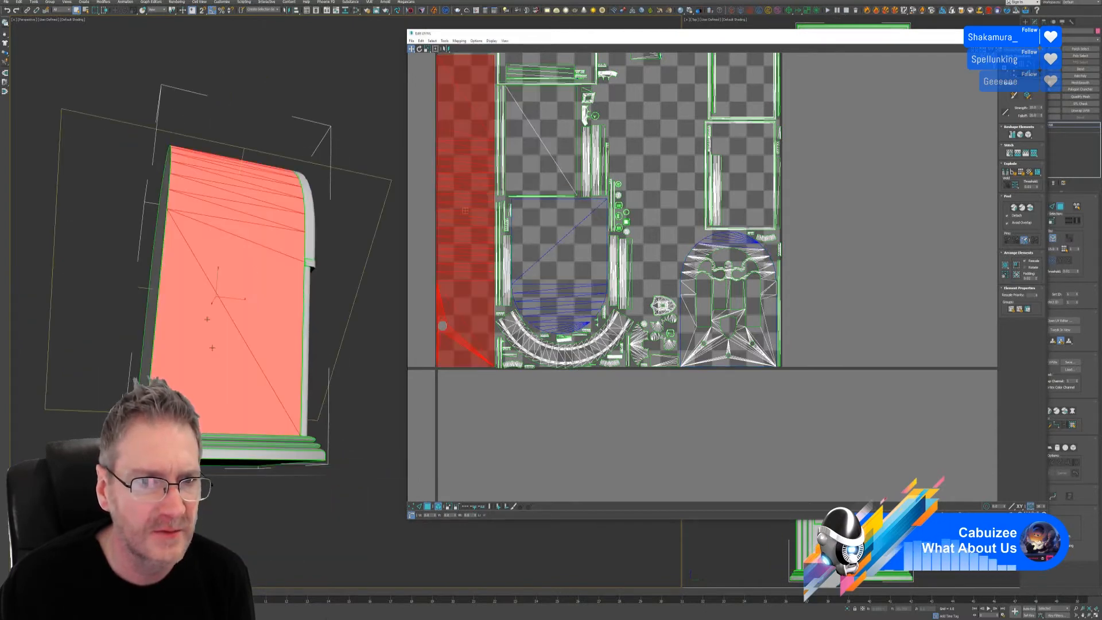
alt+middle_drag(247, 238, 215, 273)
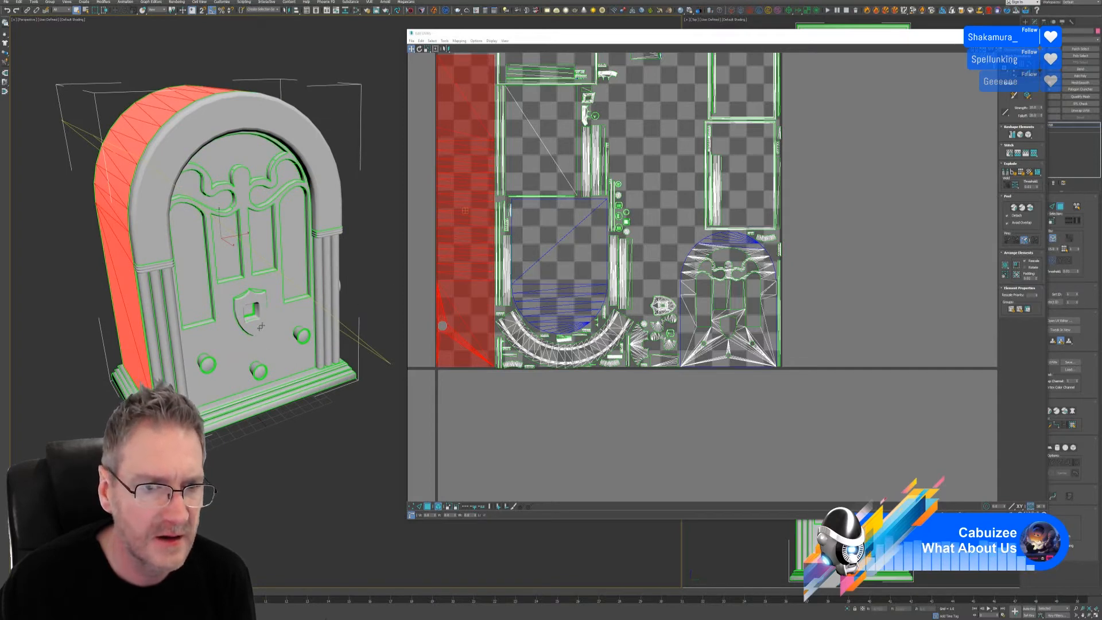
- Select the shells of the two outer tall grille openings and move them together outside the UV square
click(196, 264)
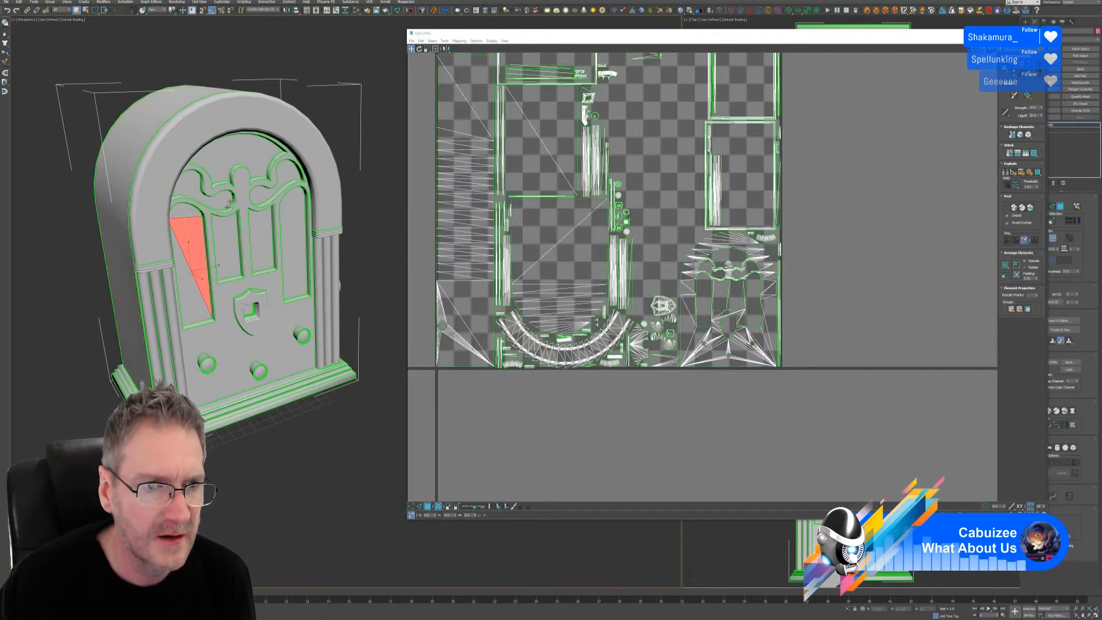
ctrl+click(192, 190)
ctrl+click(227, 163)
ctrl+click(256, 230)
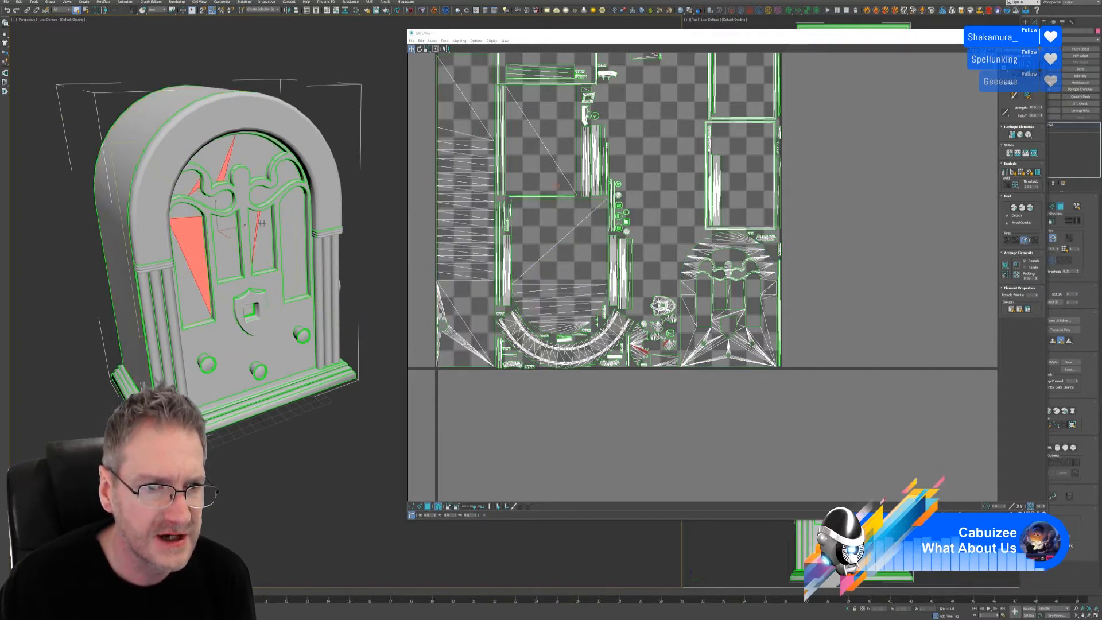
ctrl+click(292, 230)
scroll(547, 379, down, 4)
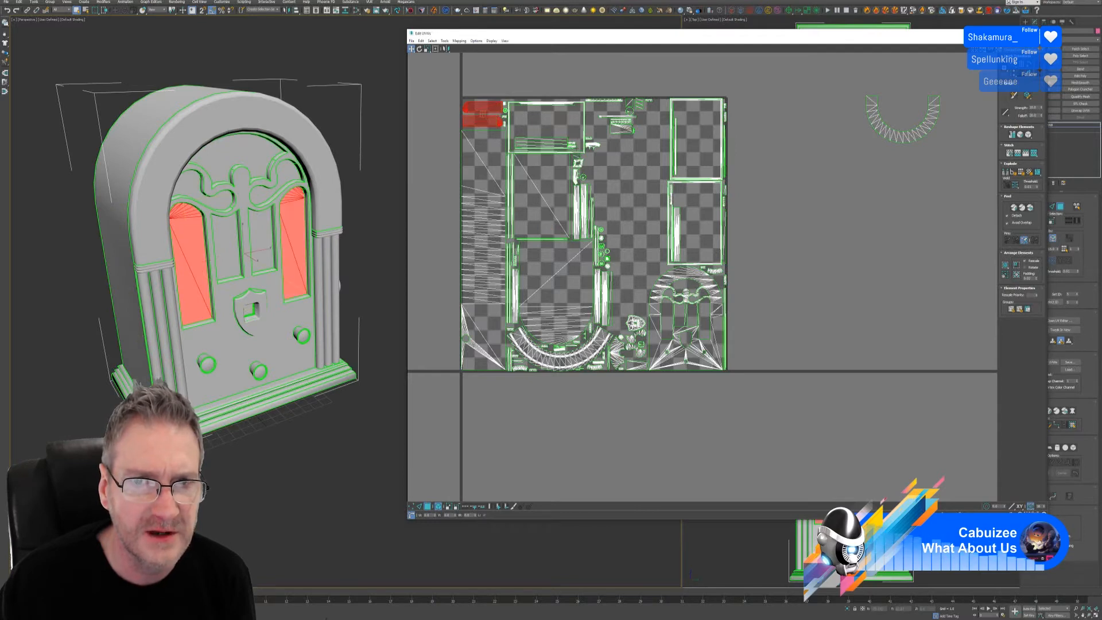
drag(491, 109, 784, 201)
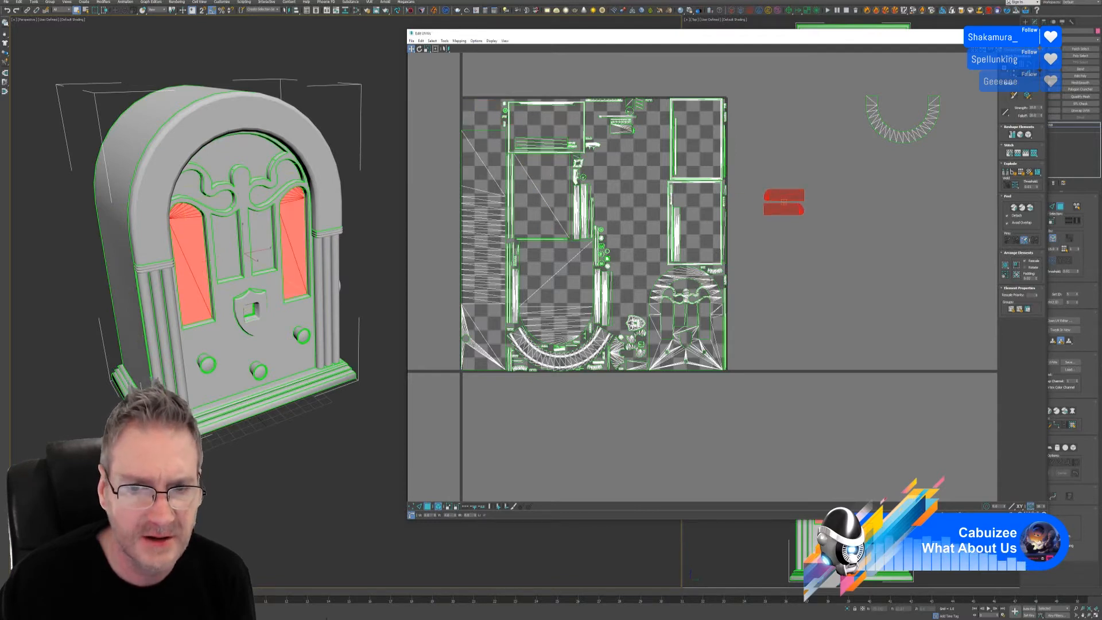
- Select the shells of the two curved openings in the upper fretwork and move them together outside the UV square
click(222, 198)
ctrl+click(258, 193)
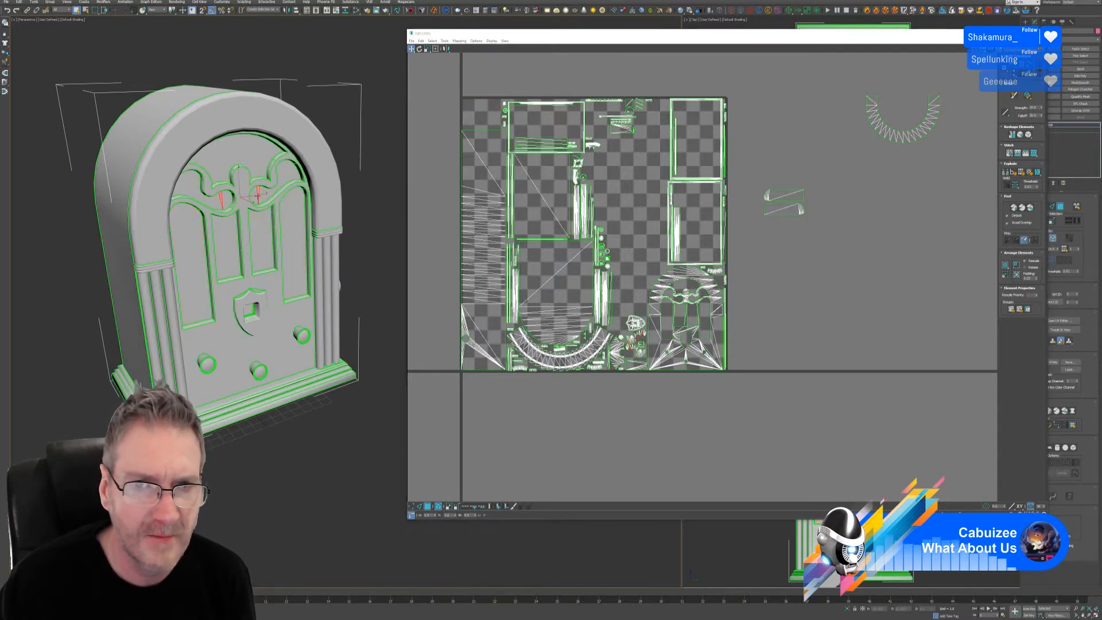
scroll(641, 347, up, 4)
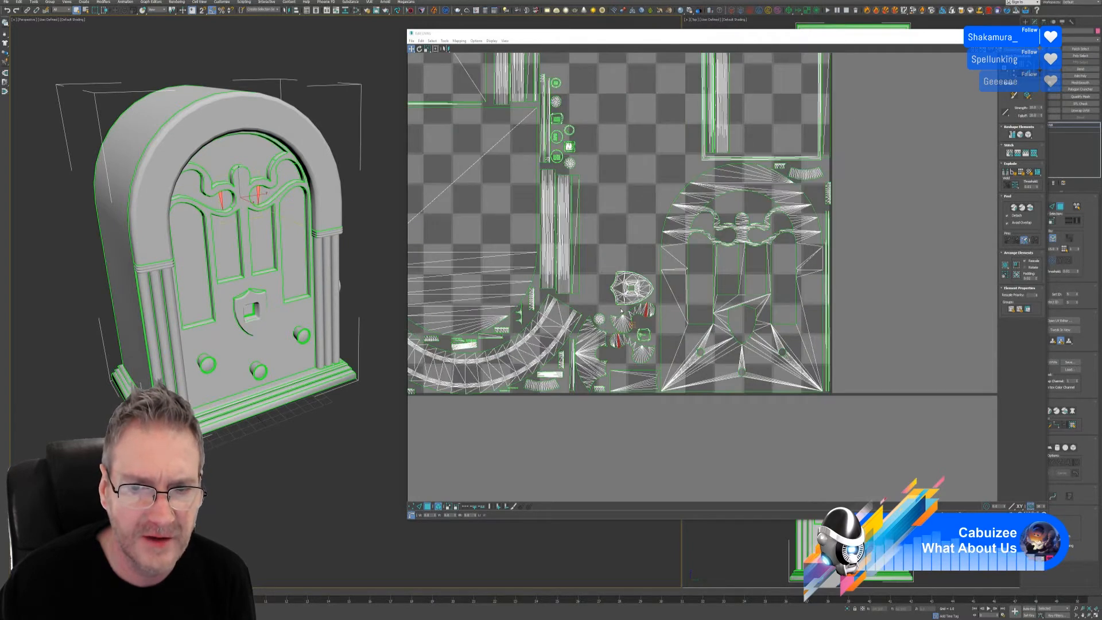
drag(621, 310, 883, 120)
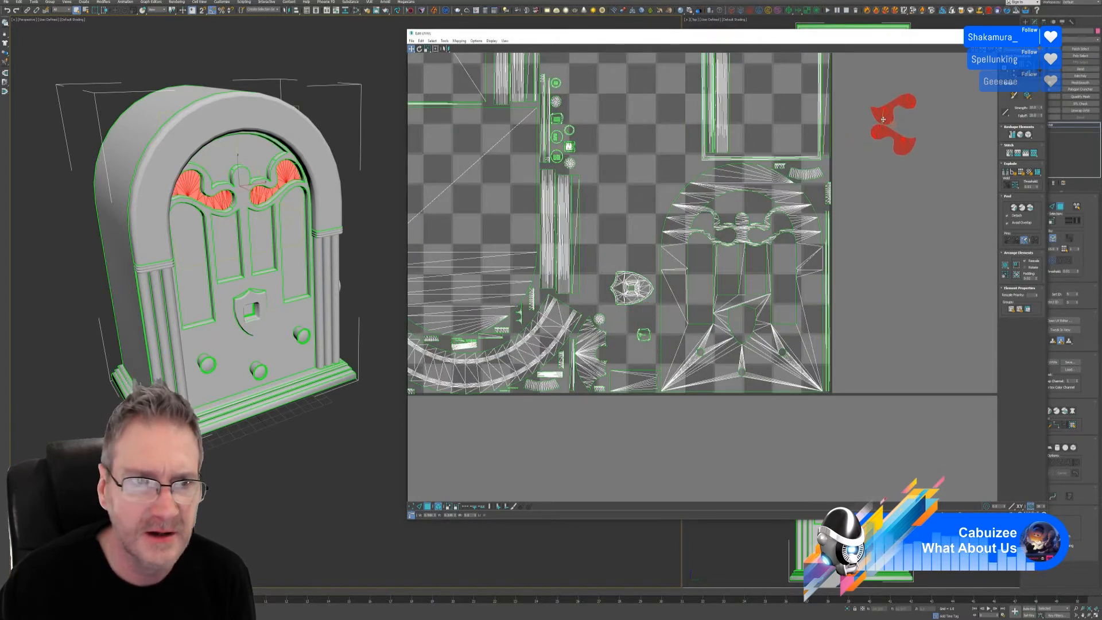
- Move the shells of the left and right inner tall grille openings outside the UV square
click(241, 245)
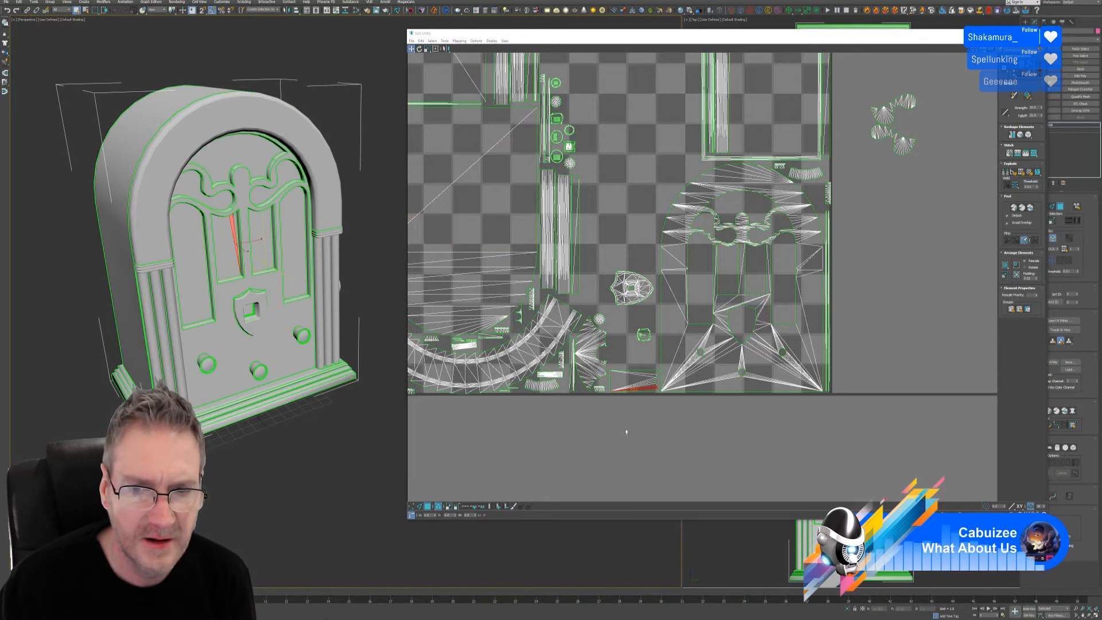
click(636, 385)
drag(636, 386, 889, 257)
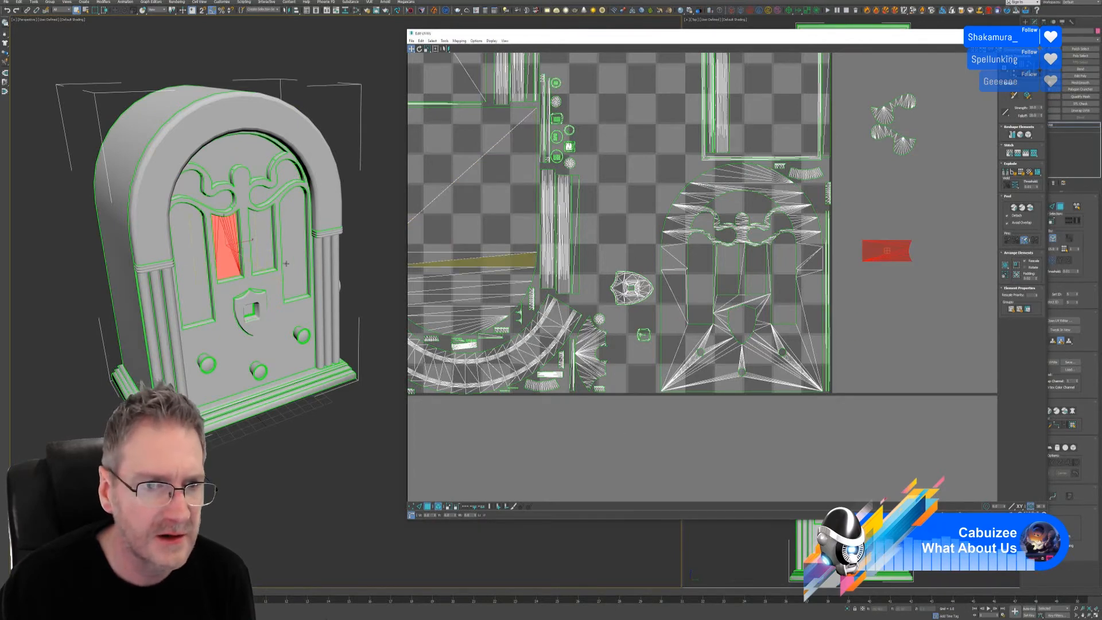
click(268, 246)
scroll(679, 280, down, 3)
middle_drag(641, 115, 614, 218)
scroll(615, 218, up, 2)
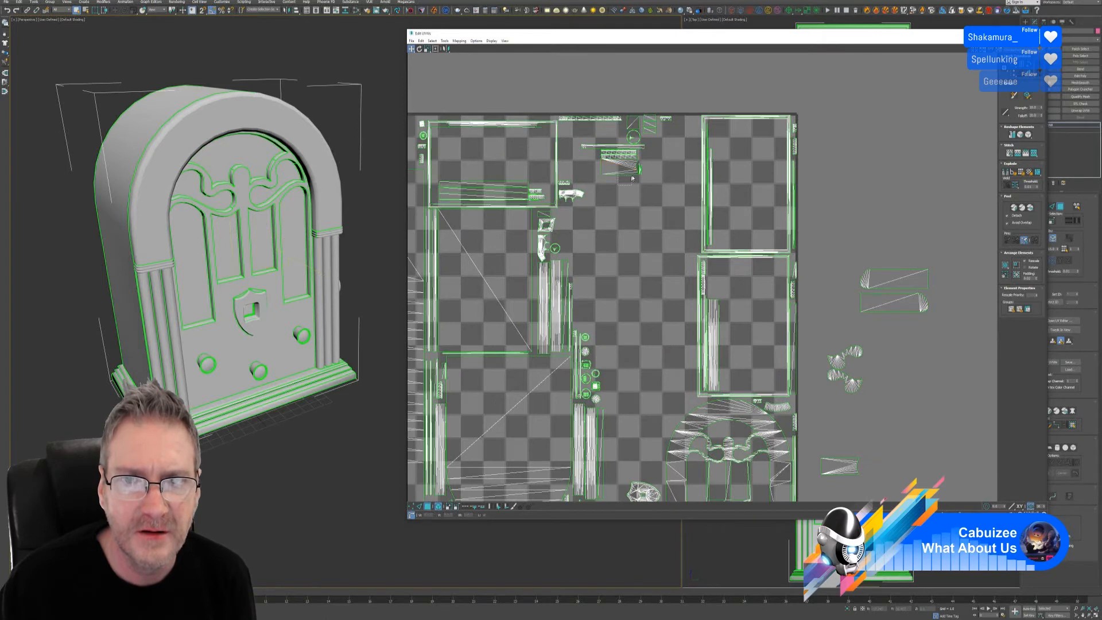
click(607, 168)
drag(607, 167, 874, 170)
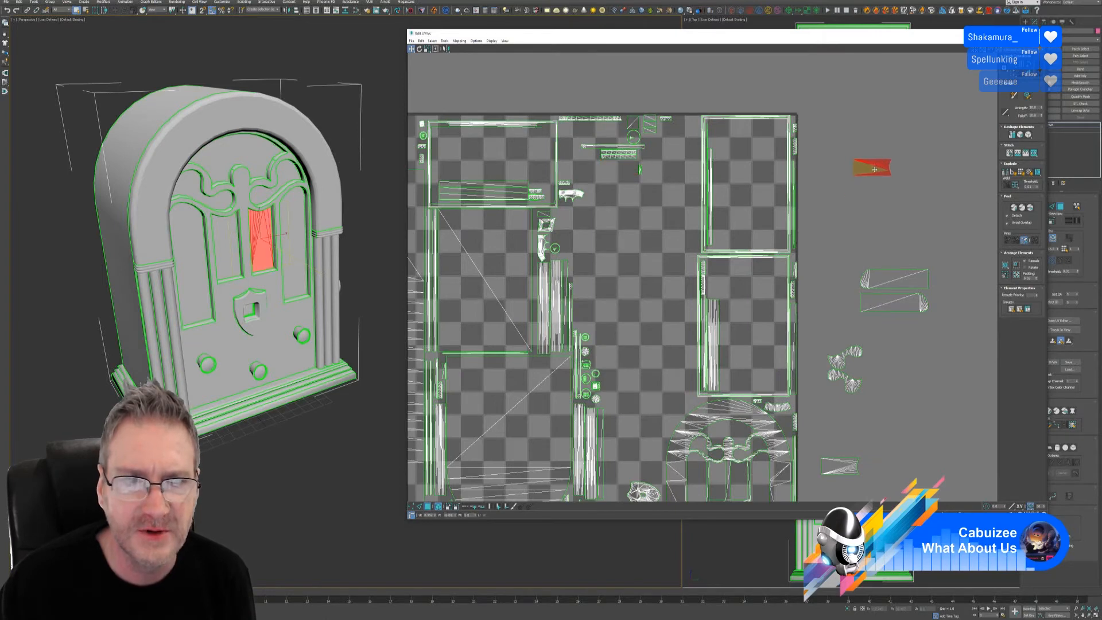
click(195, 266)
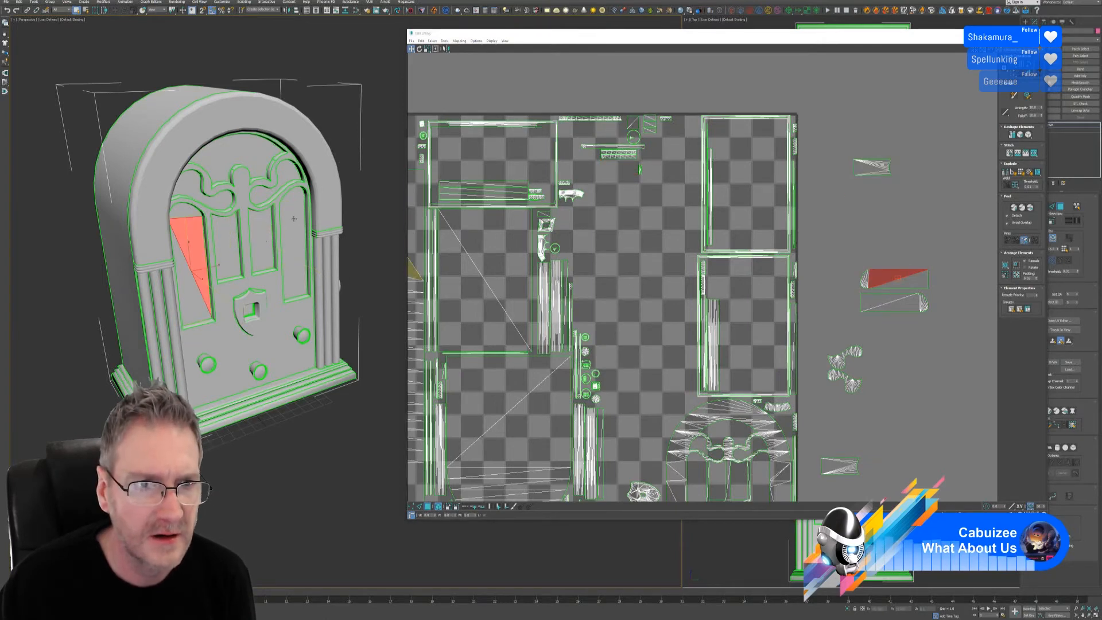
scroll(850, 192, down, 1)
drag(832, 142, 917, 431)
- Move the shell of the arched opening above the front fretwork outside the UV square beside the other separated shells
click(253, 148)
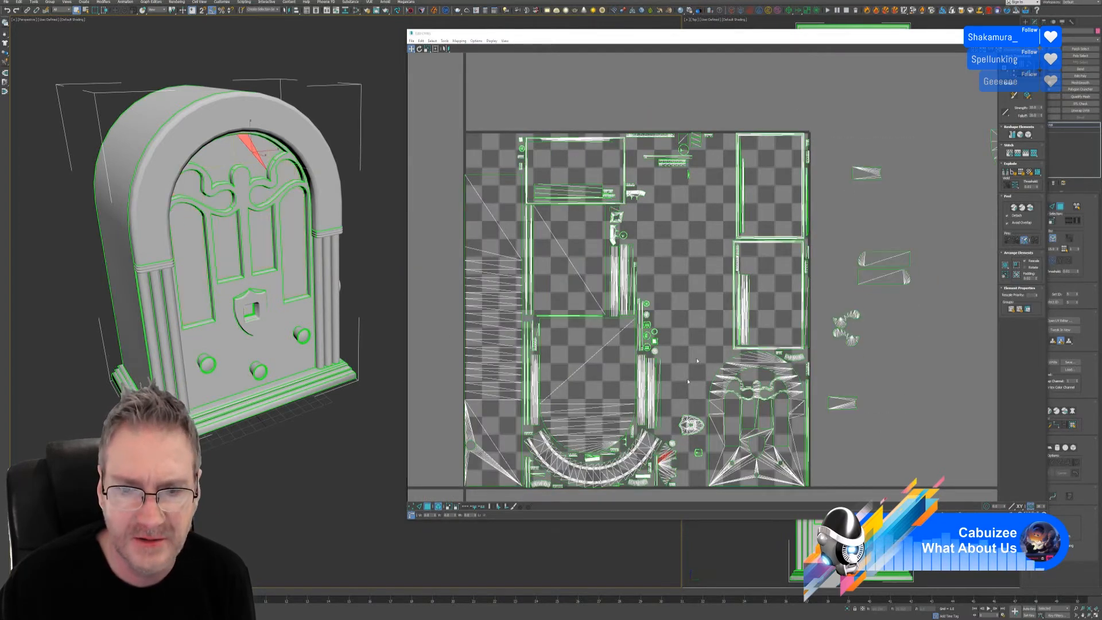
click(671, 459)
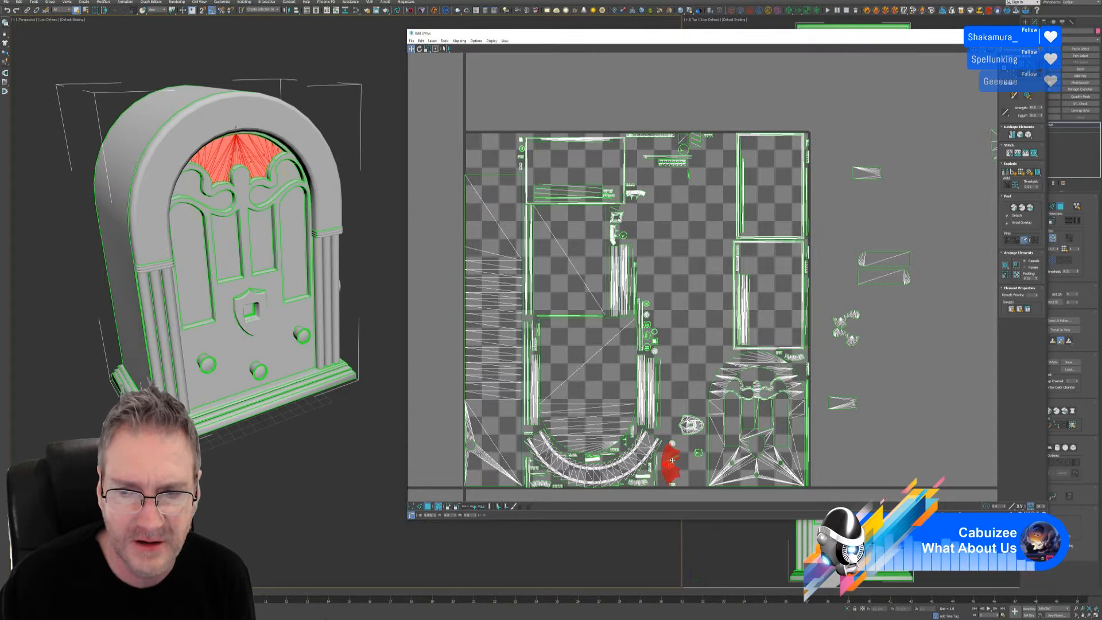
drag(671, 459, 893, 340)
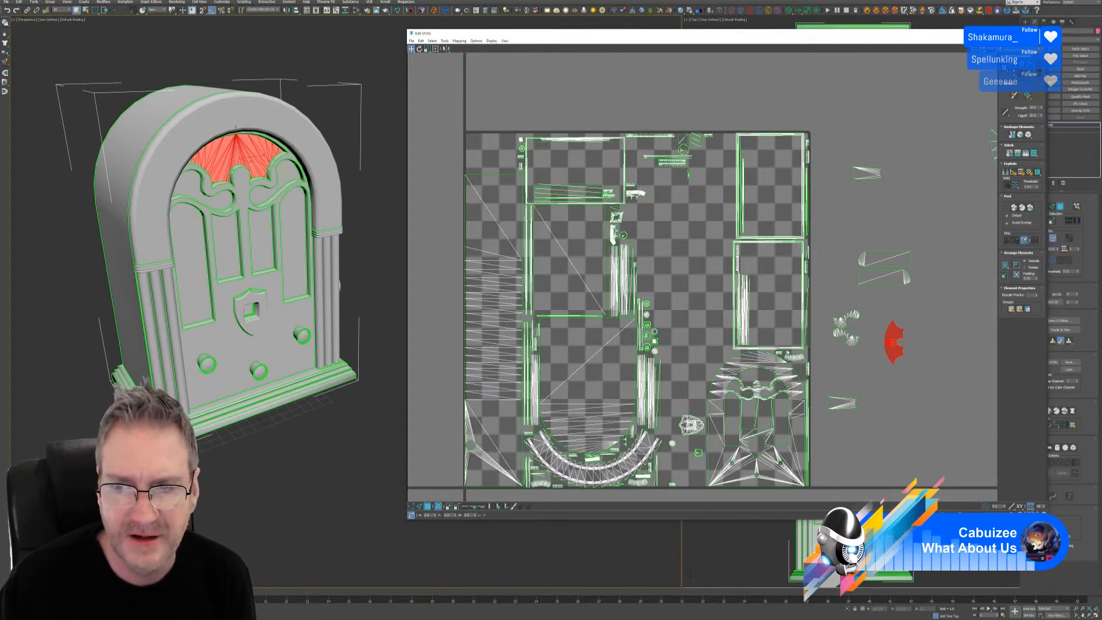
middle_drag(832, 346, 758, 301)
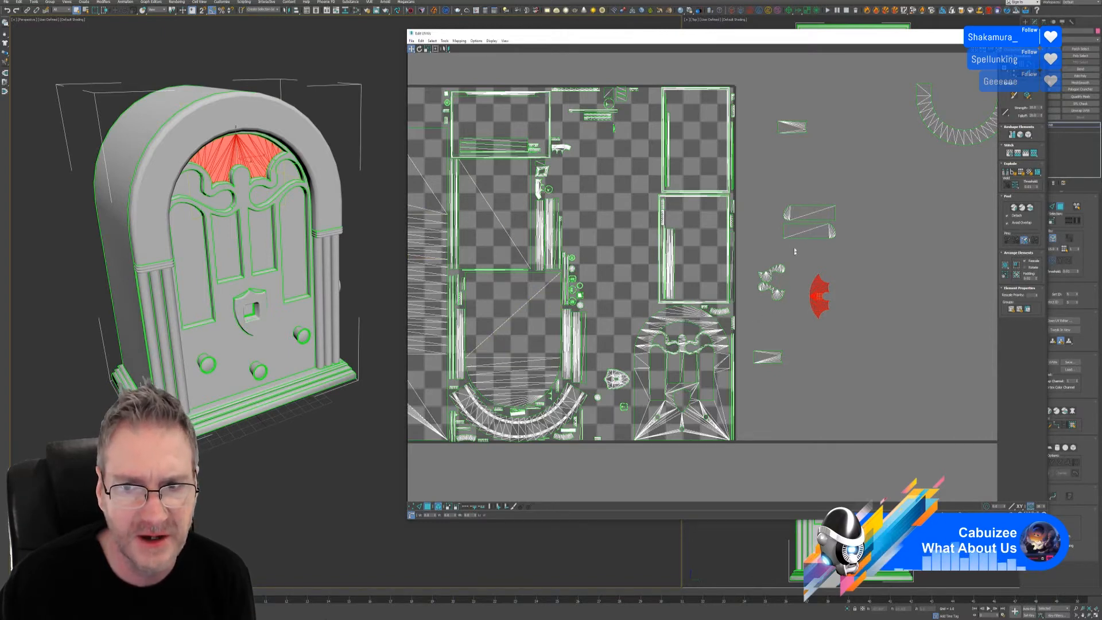
scroll(814, 255, down, 3)
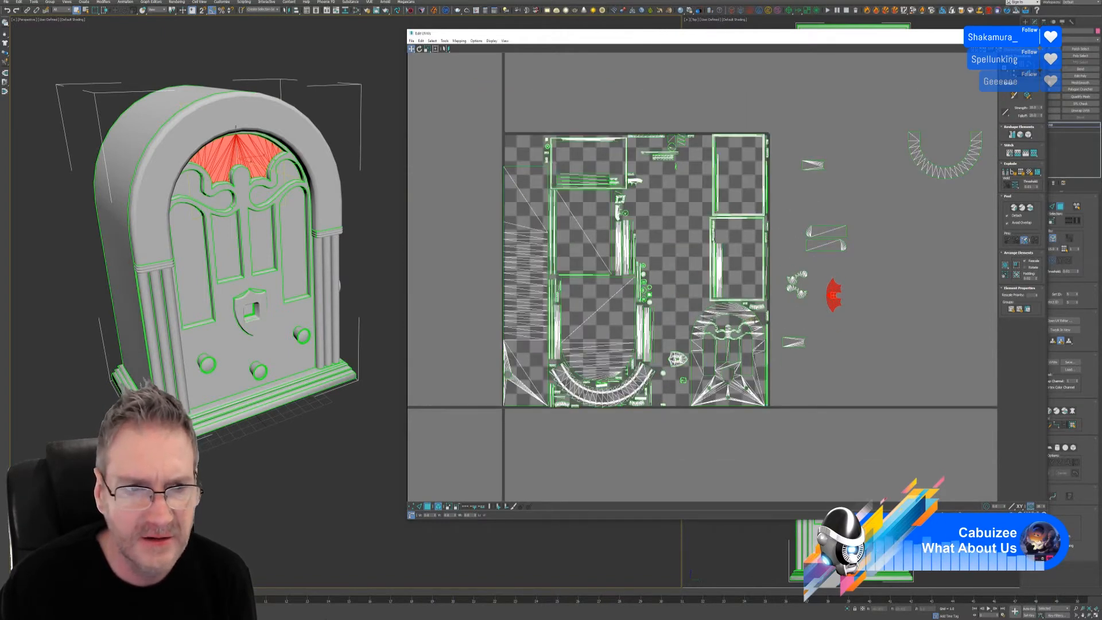
- Move the shell of the radio's front panel and fretwork outside the UV square beside the separated opening shells
click(755, 320)
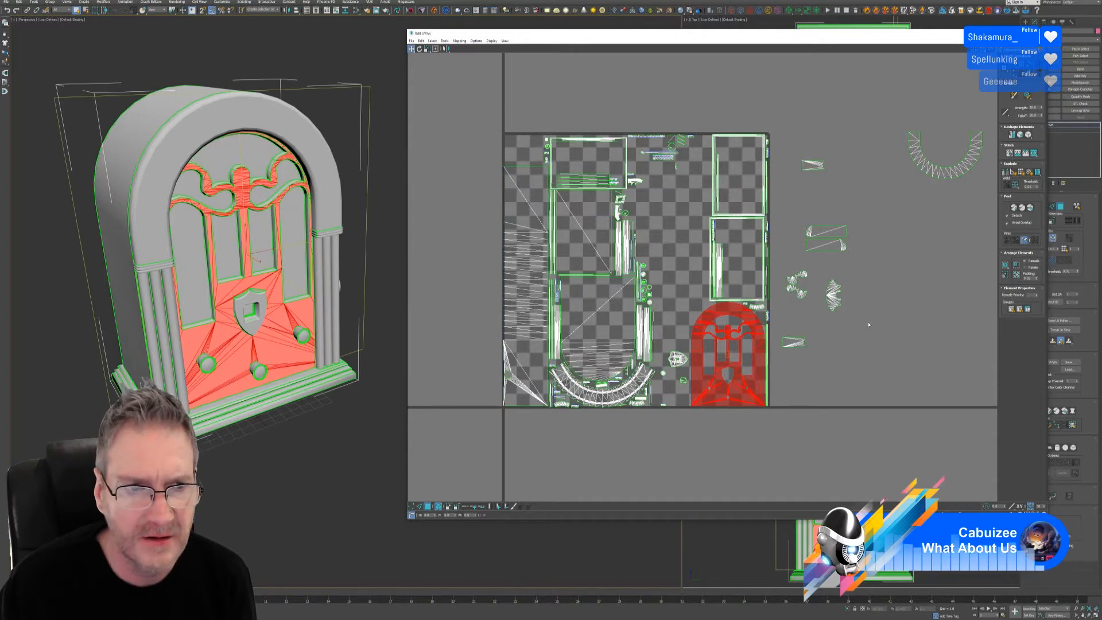
middle_drag(868, 324, 785, 305)
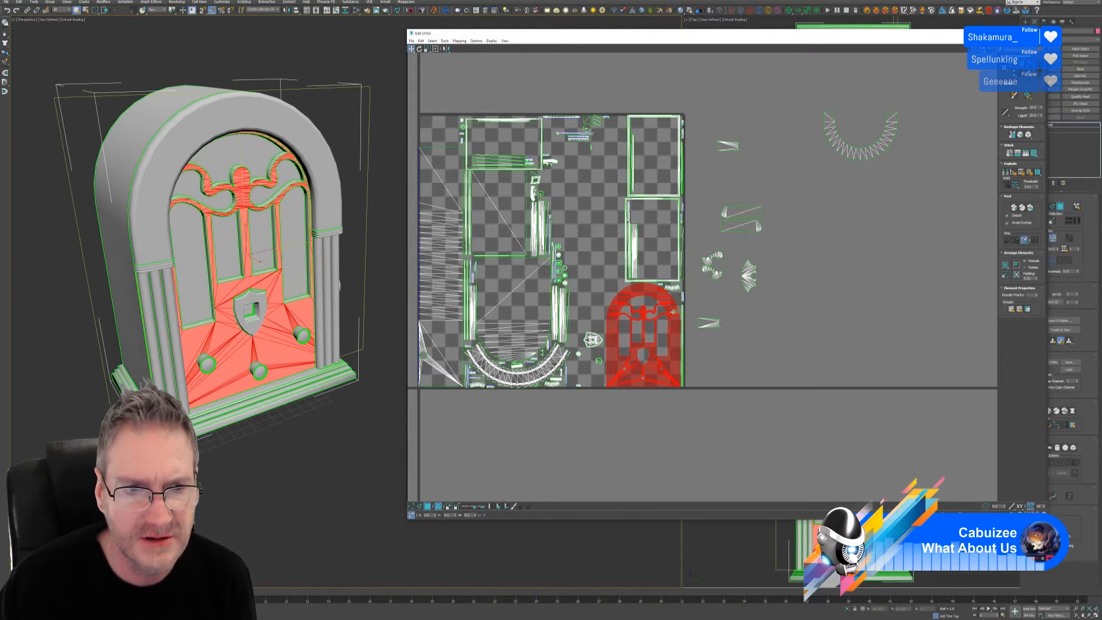
drag(673, 312, 866, 277)
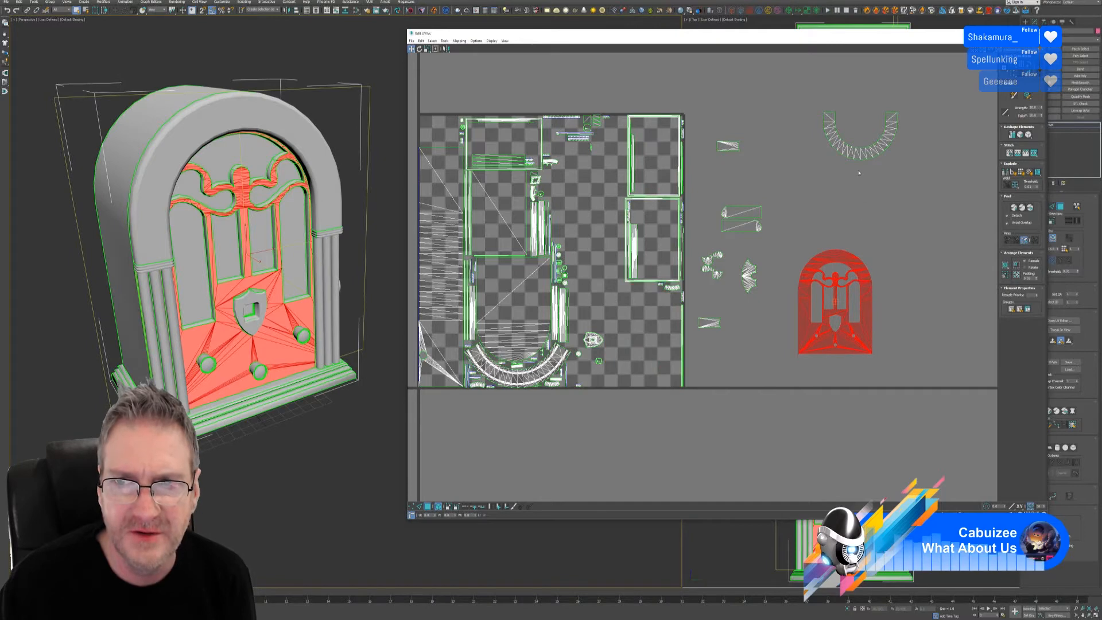
- Shrink the separate U-shaped arch shell to a tiny size and move it back inside the UV square
scroll(858, 173, down, 2)
click(852, 157)
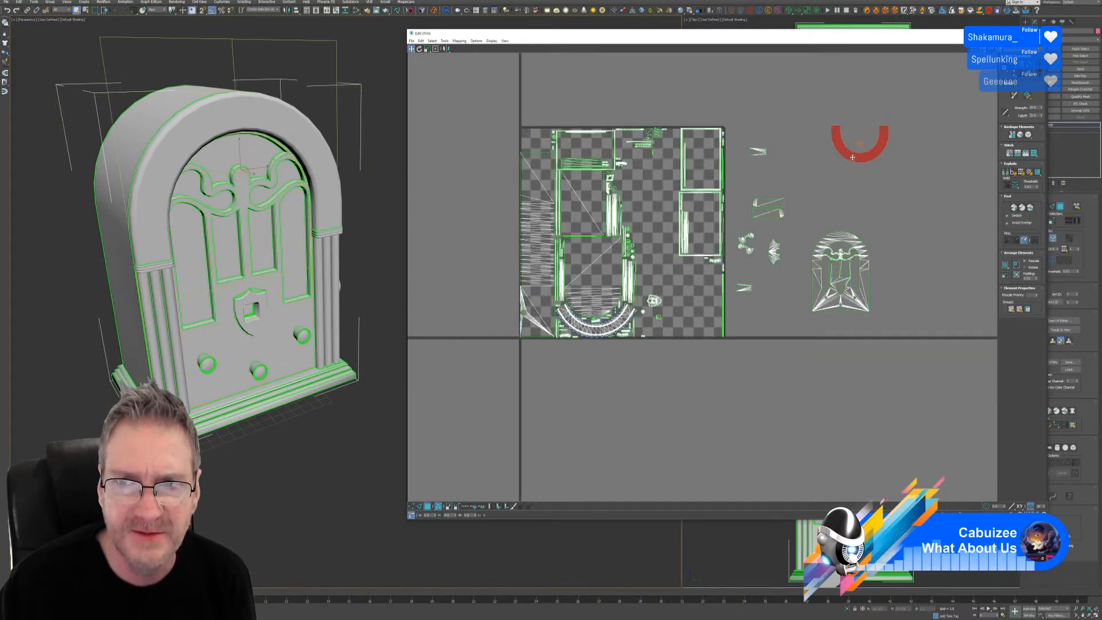
click(426, 50)
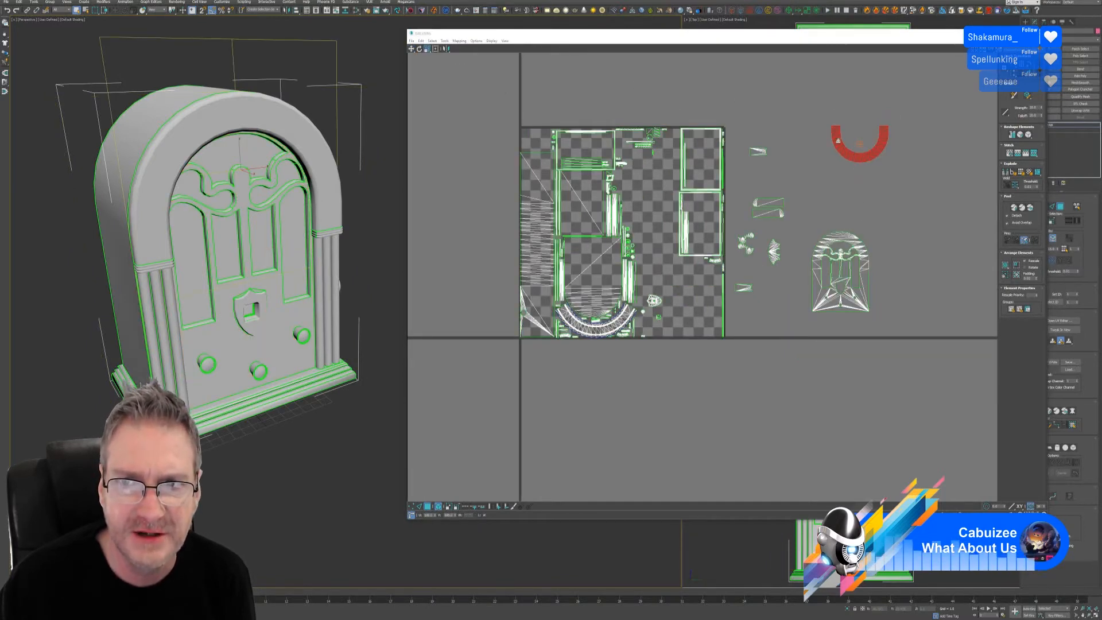
drag(838, 141, 840, 191)
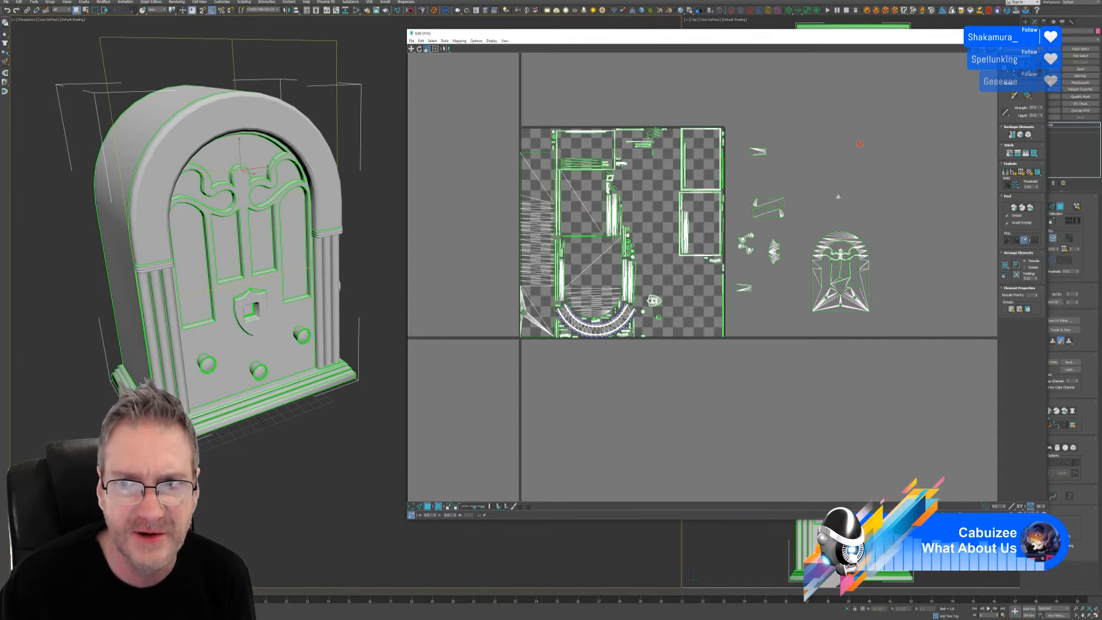
click(412, 49)
scroll(869, 141, up, 3)
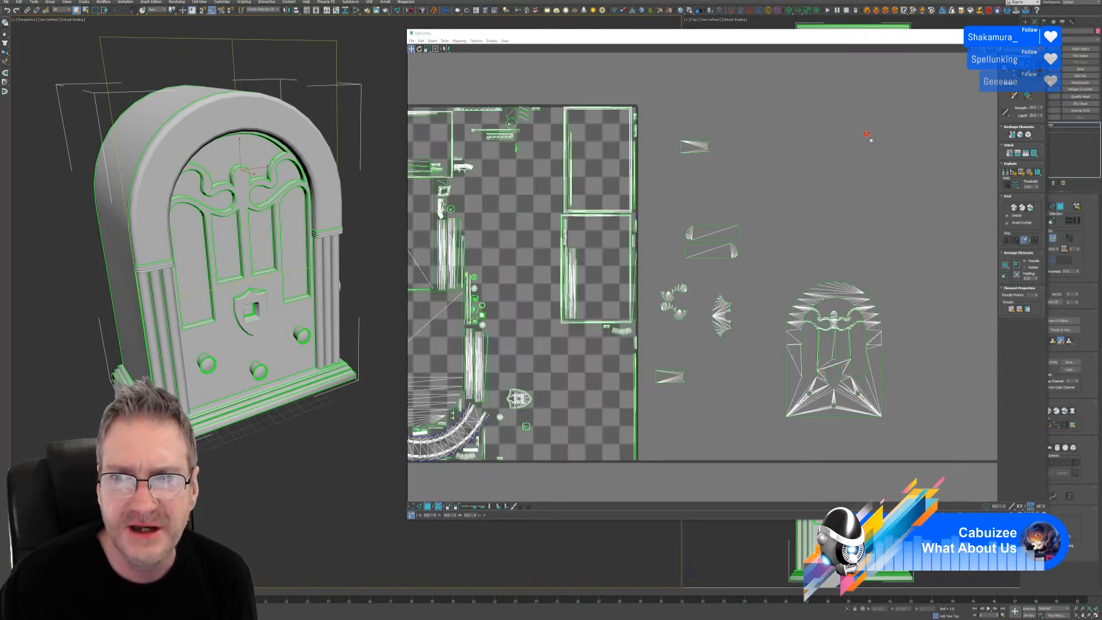
drag(866, 134, 625, 135)
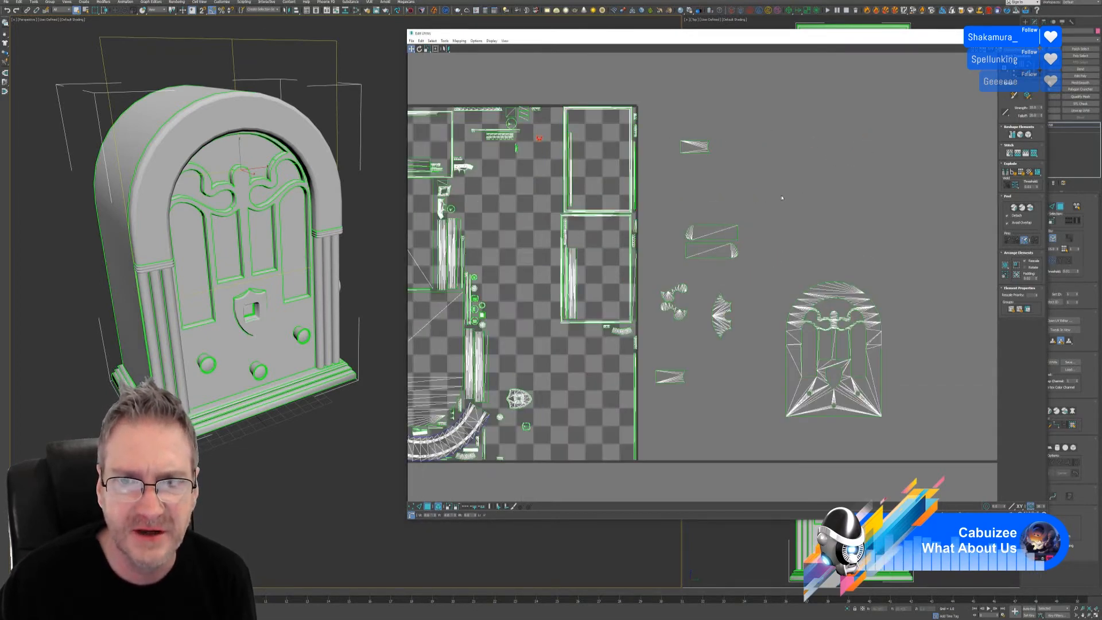
- Enlarge the front panel and grille-opening shells together and move them clear of the UV square
scroll(782, 198, down, 8)
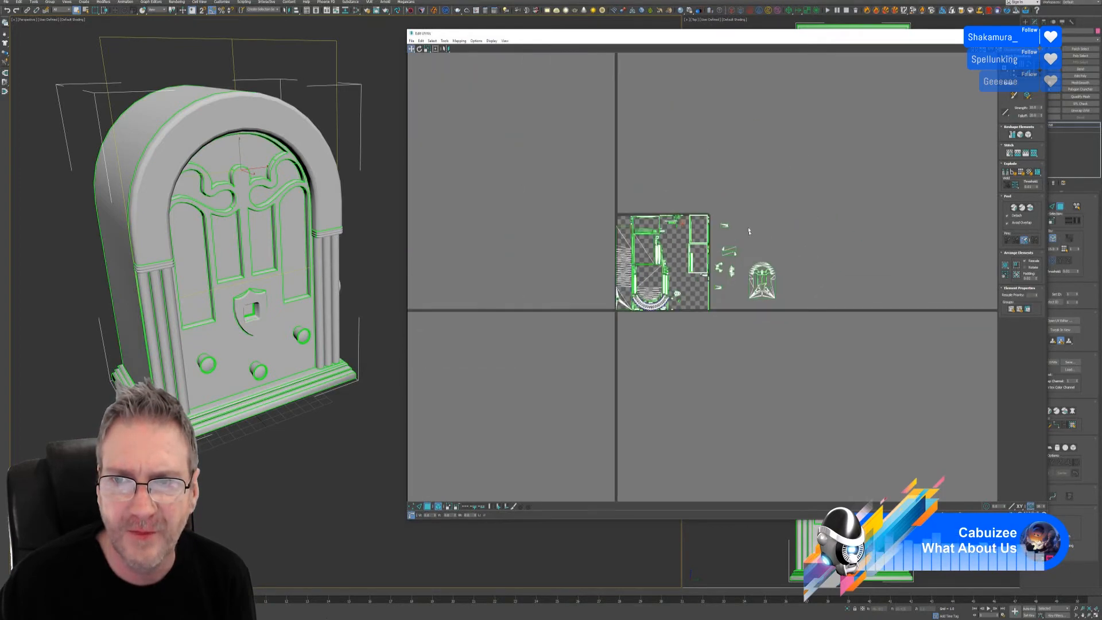
drag(715, 216, 771, 318)
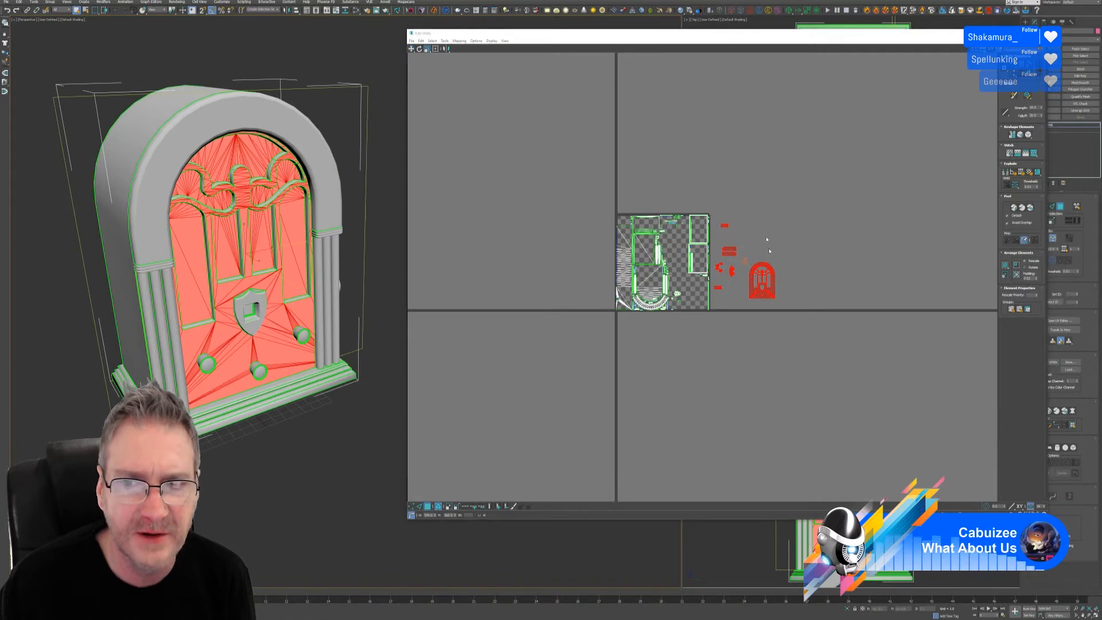
drag(771, 270, 776, 265)
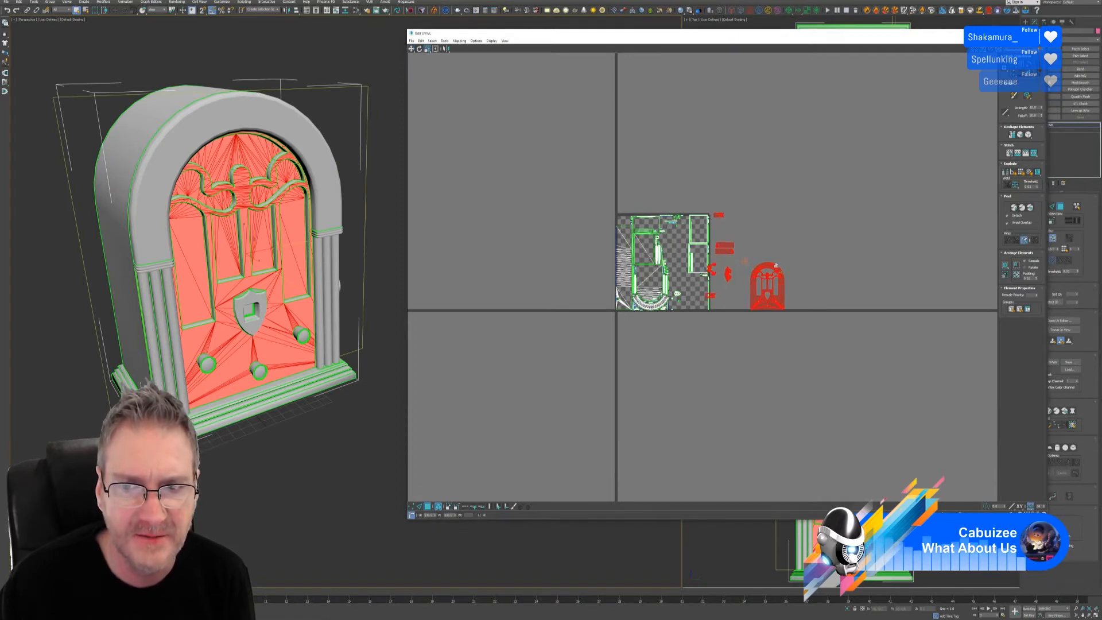
click(411, 50)
drag(769, 266, 810, 223)
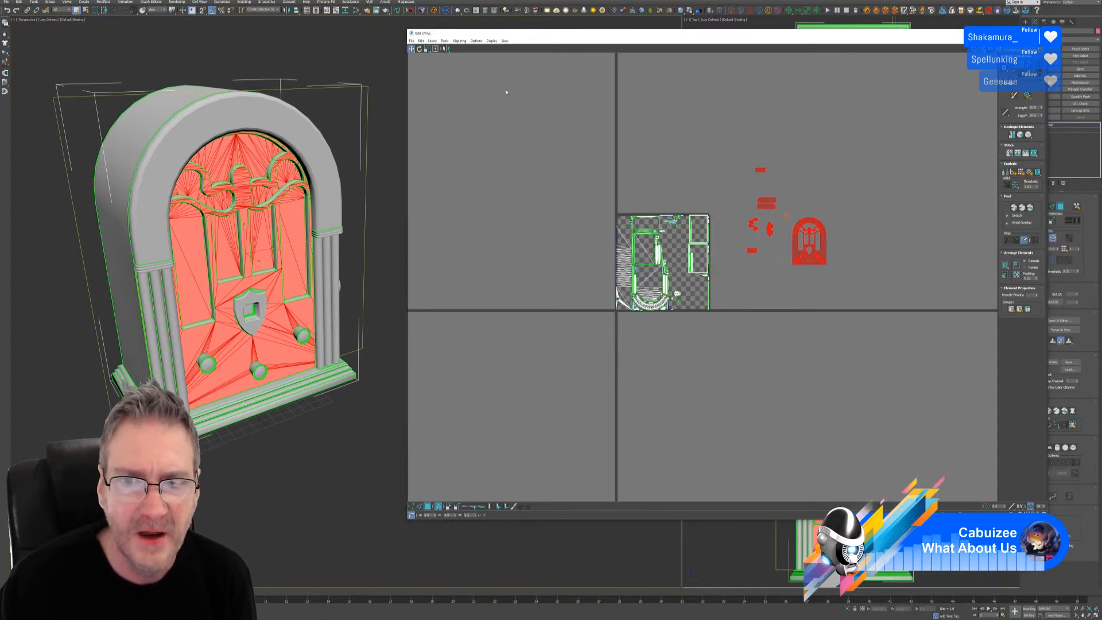
- Select all UV shells and pack them together into the UV square without rescaling or rotating clusters
key(ctrl+a)
click(444, 41)
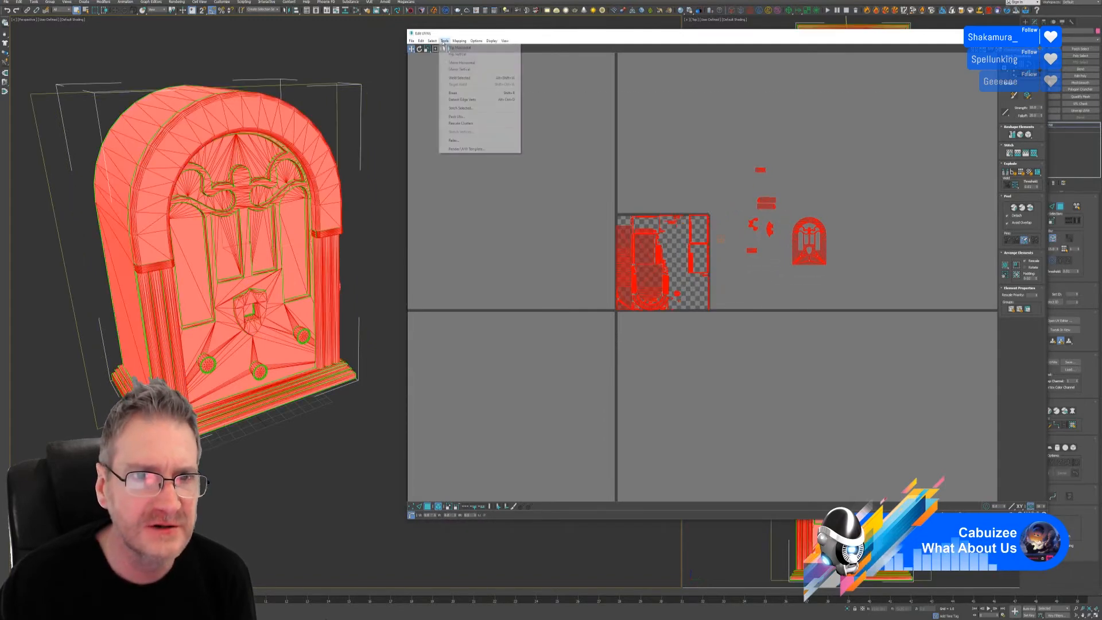
click(459, 117)
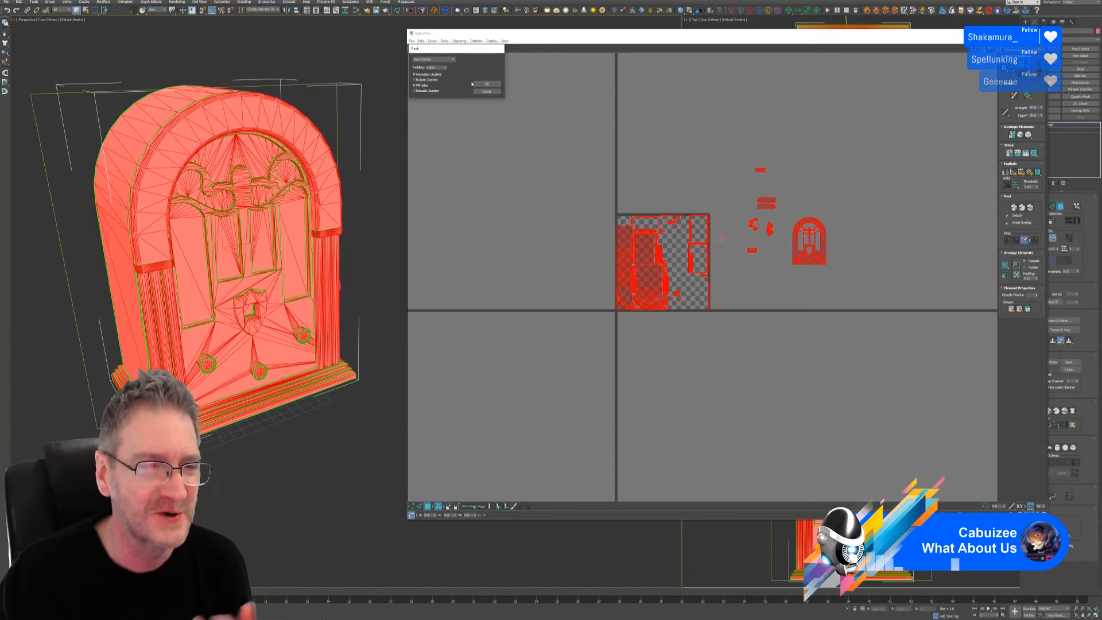
click(486, 83)
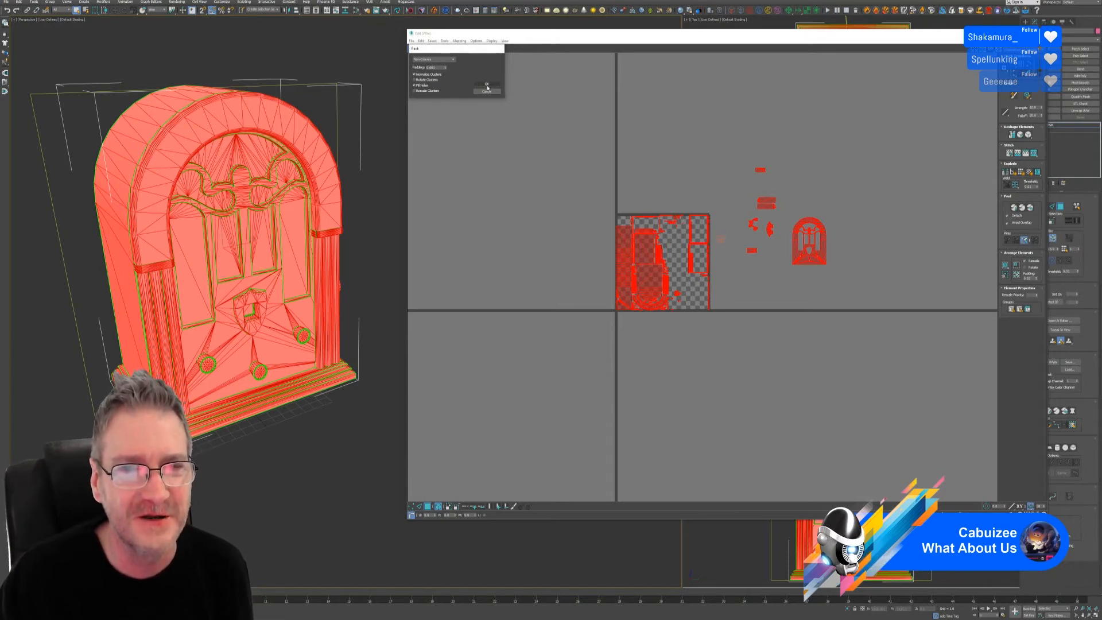
scroll(667, 251, up, 3)
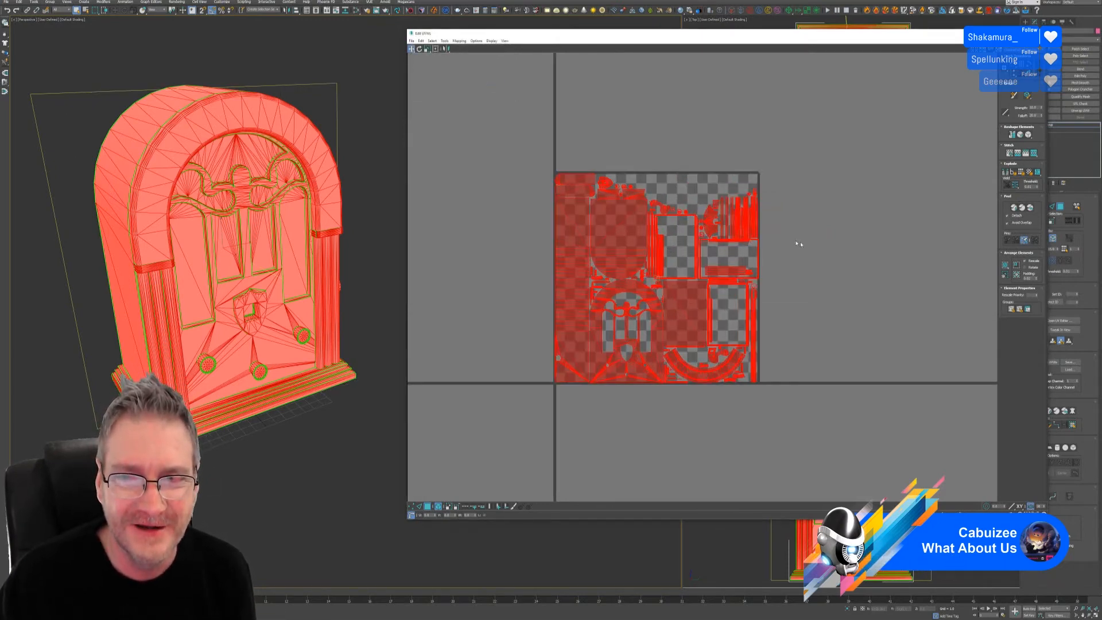
click(801, 209)
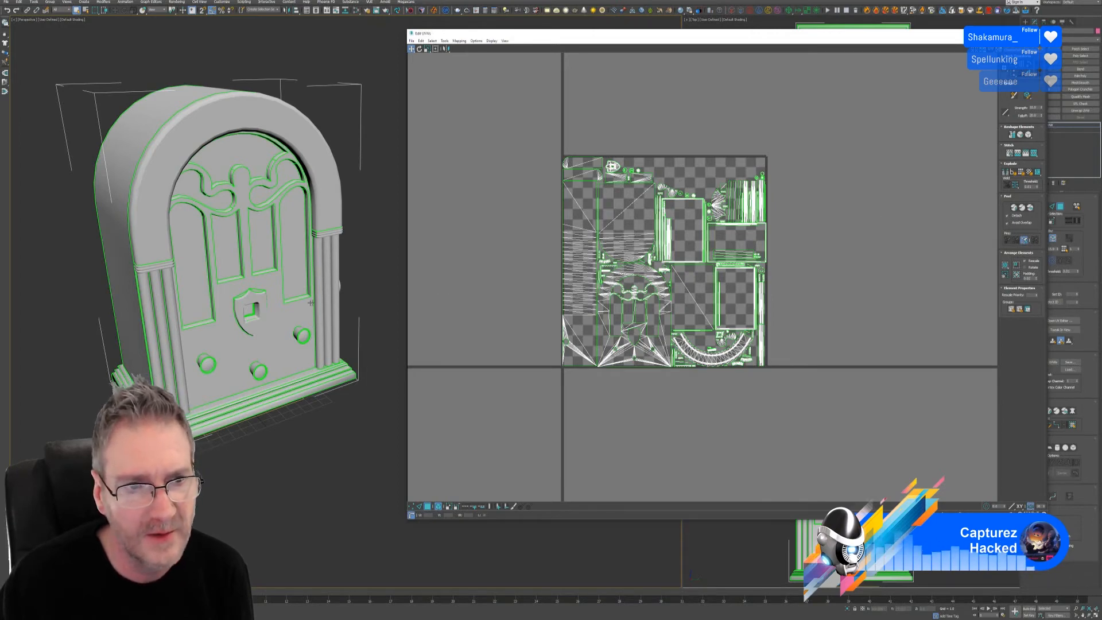
- Close the UV editor and export the radio as FBX, overwriting Old_Radio.fbx with the current export settings
alt+middle_drag(344, 330, 296, 287)
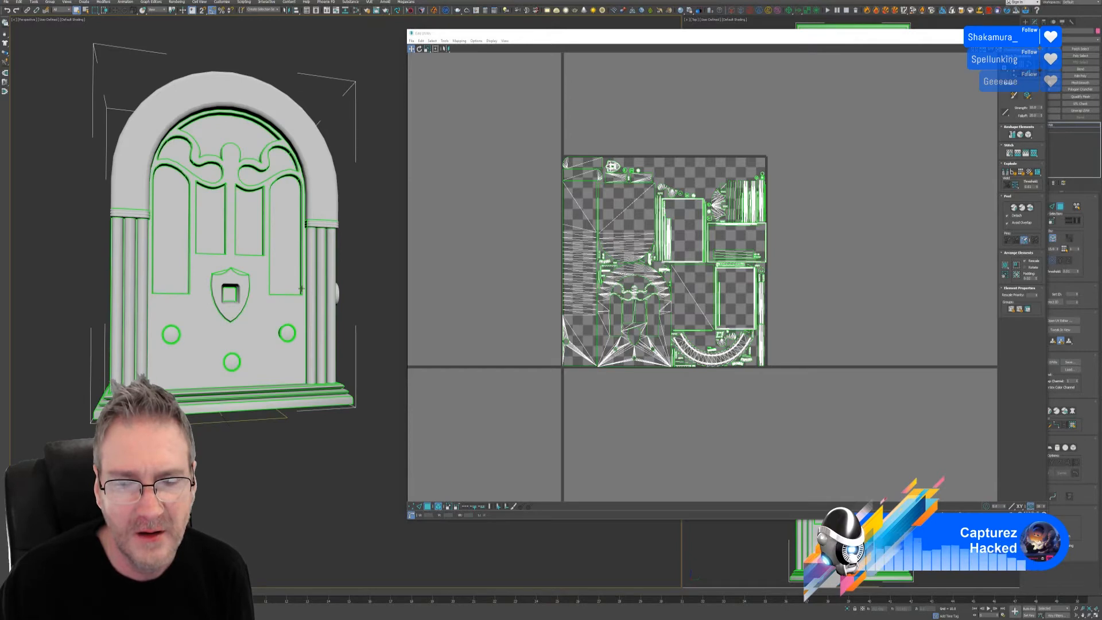
click(1039, 33)
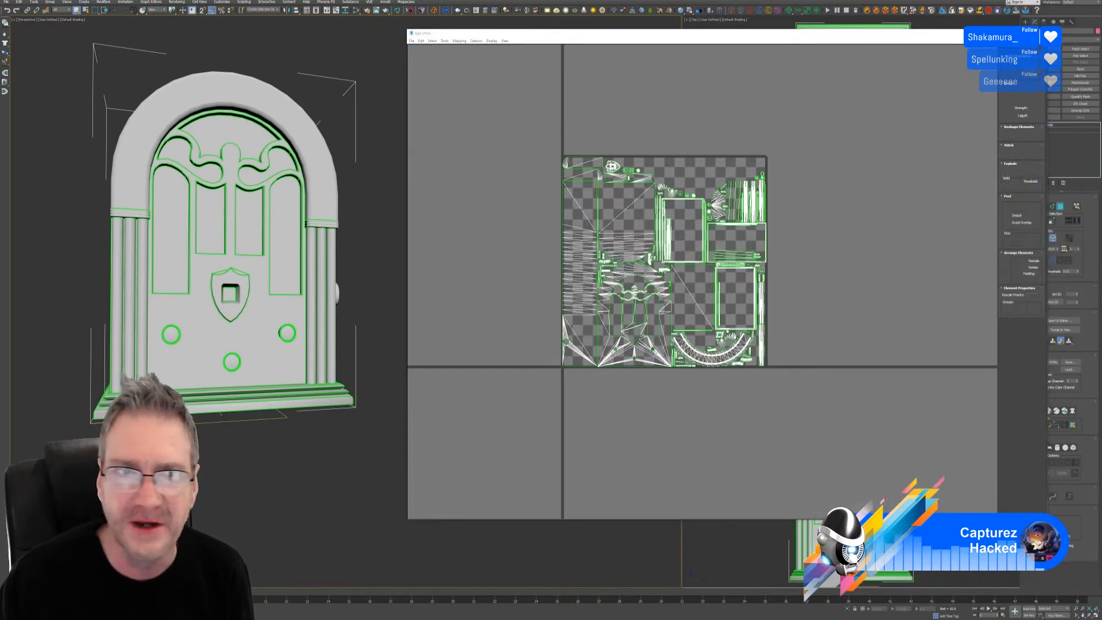
middle_drag(291, 147, 372, 194)
click(7, 2)
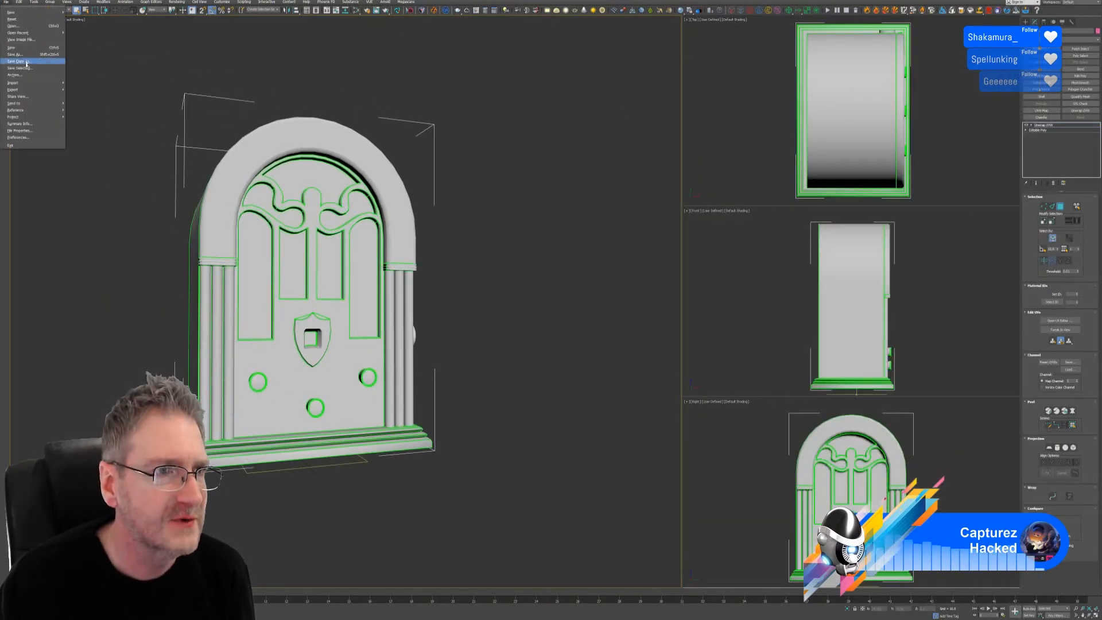
mouse_move(55, 90)
click(86, 96)
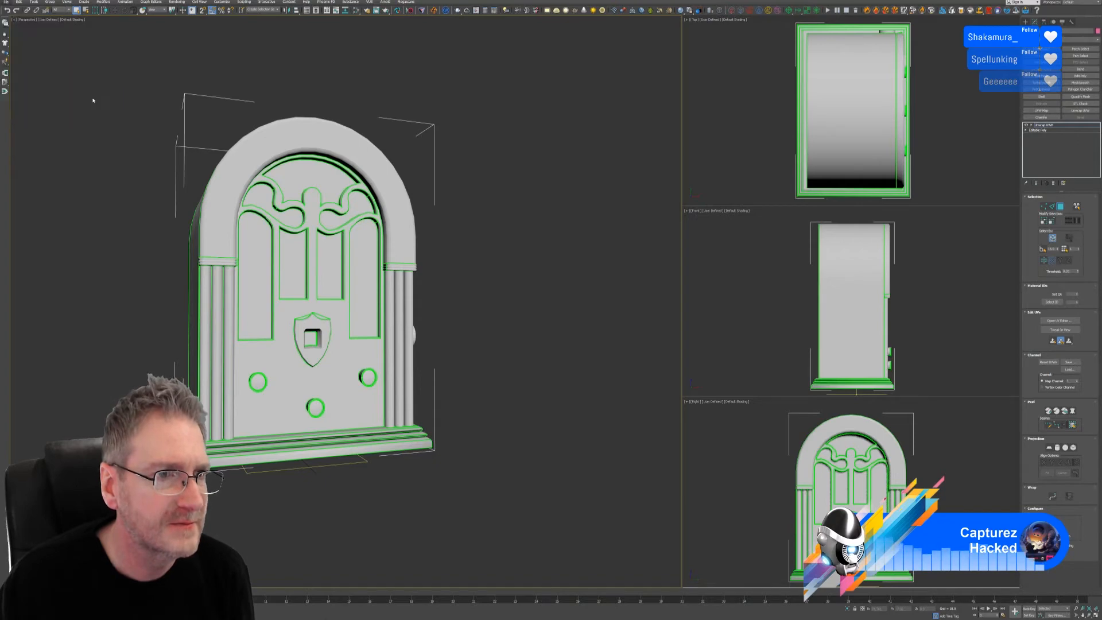
click(199, 85)
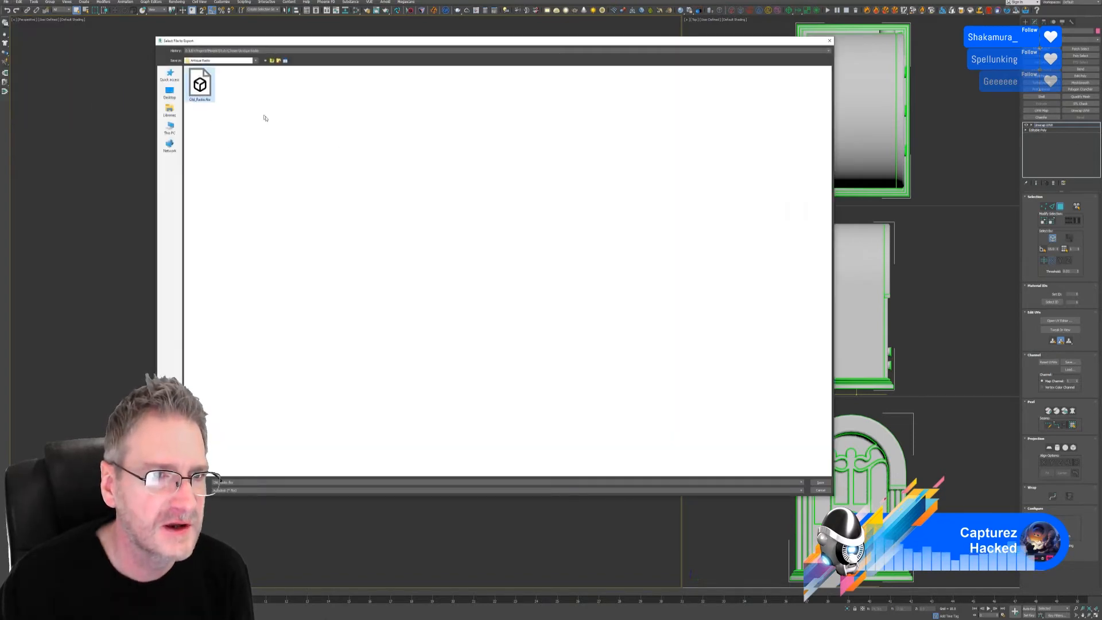
key(Return)
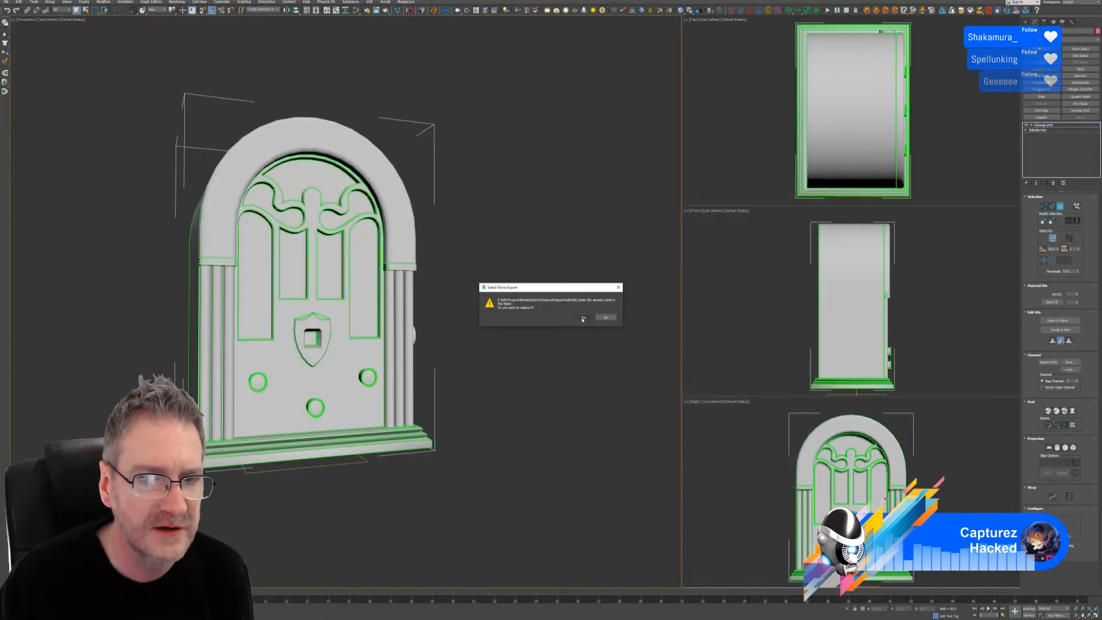
click(582, 317)
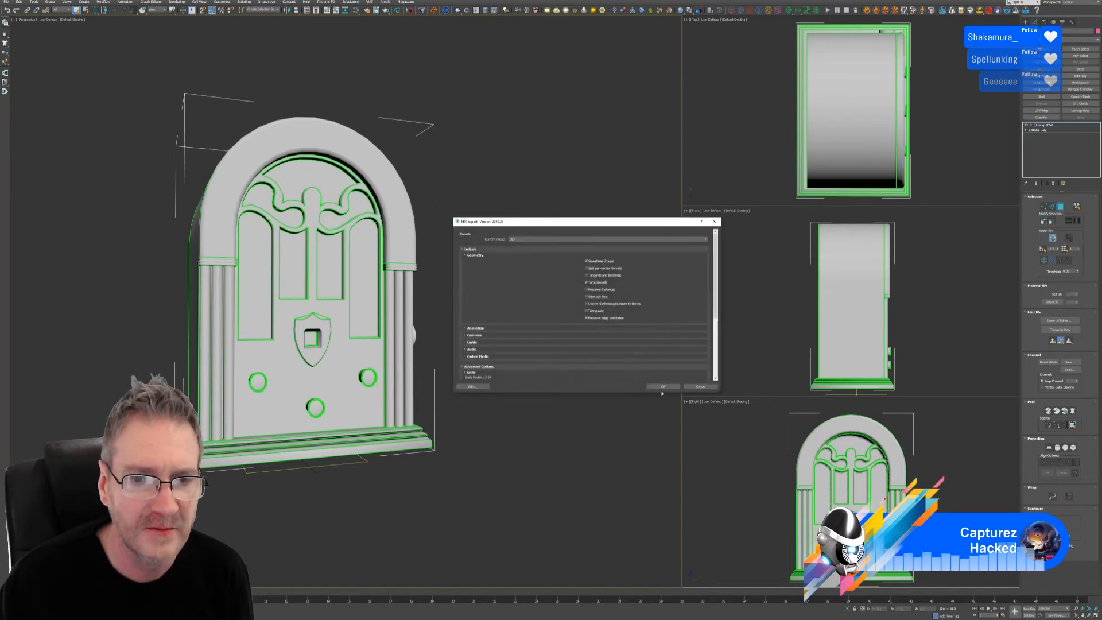
click(662, 392)
- Switch to Substance Painter and reload the project mesh from the re-exported Old_Radio.fbx
key(super+d)
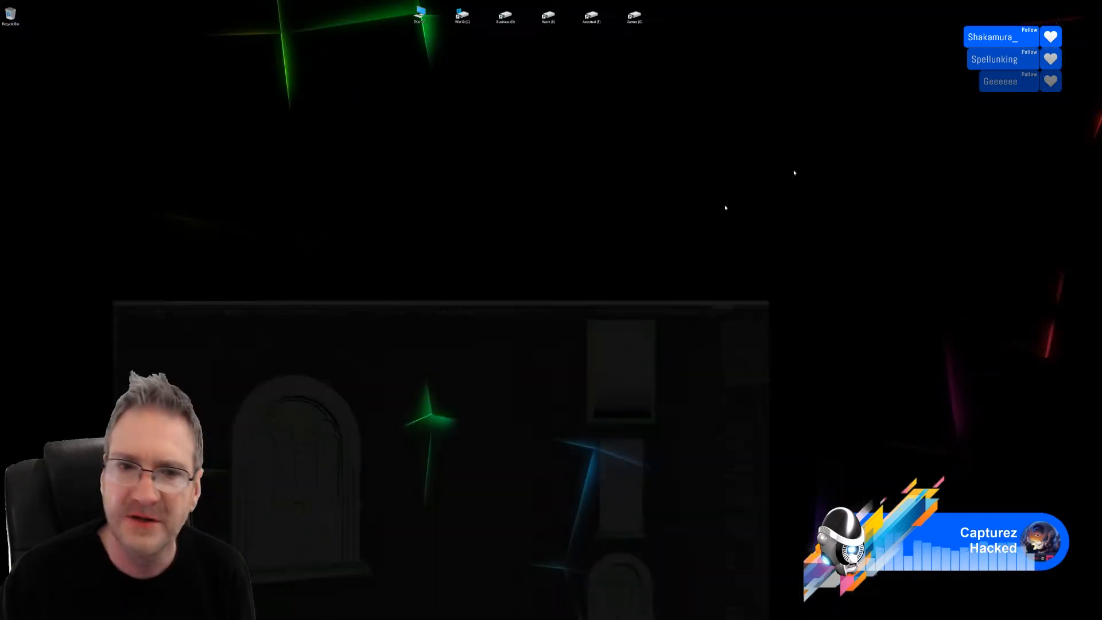
key(alt+Tab)
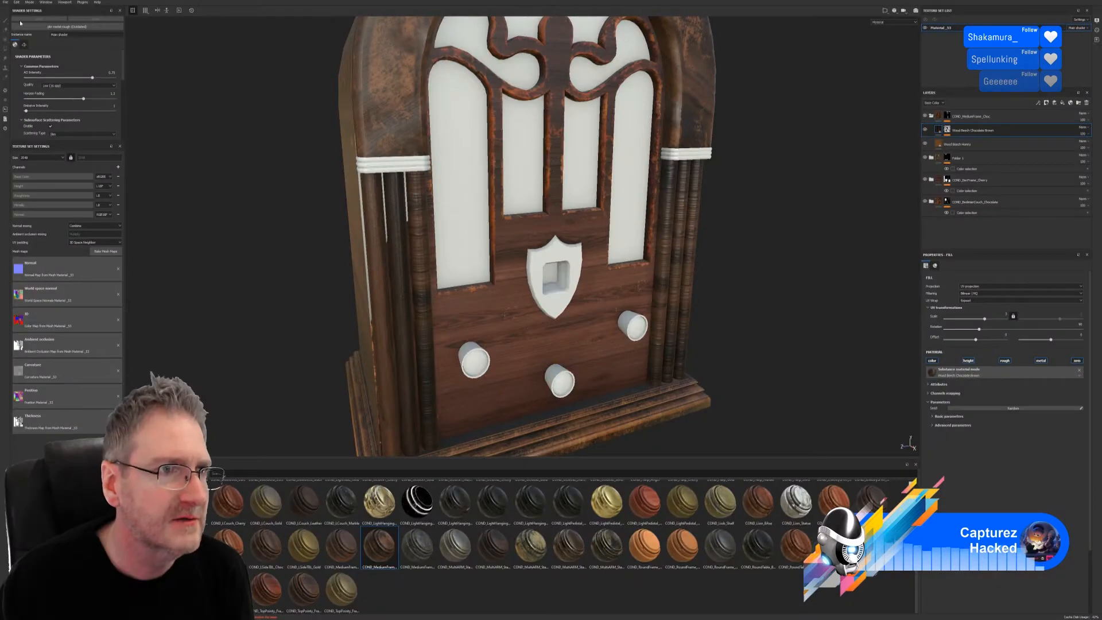
click(17, 4)
click(35, 23)
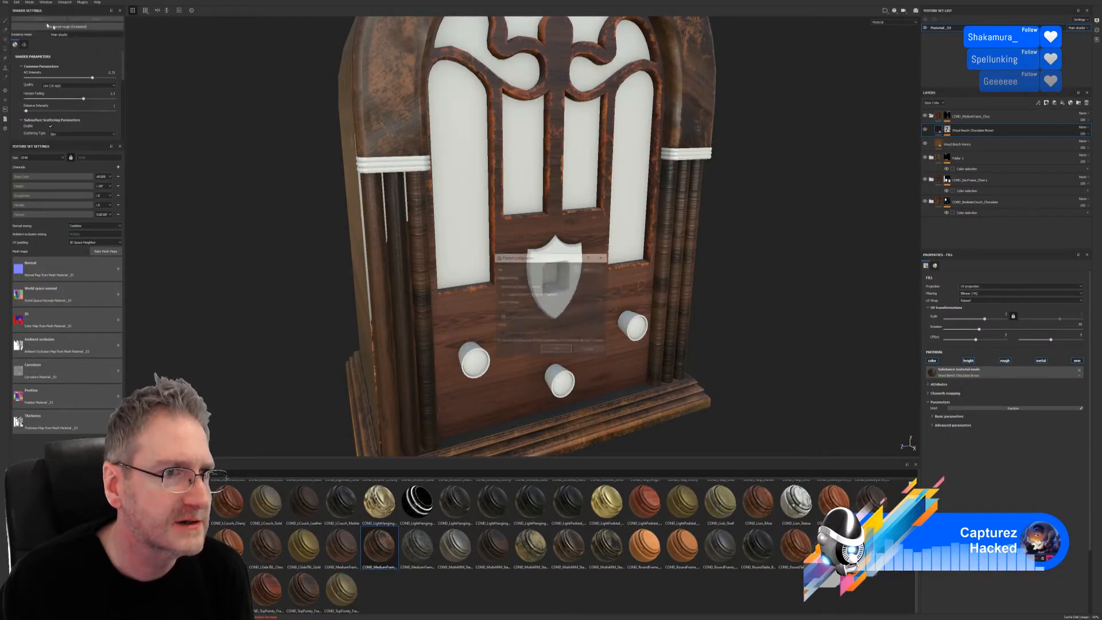
click(588, 269)
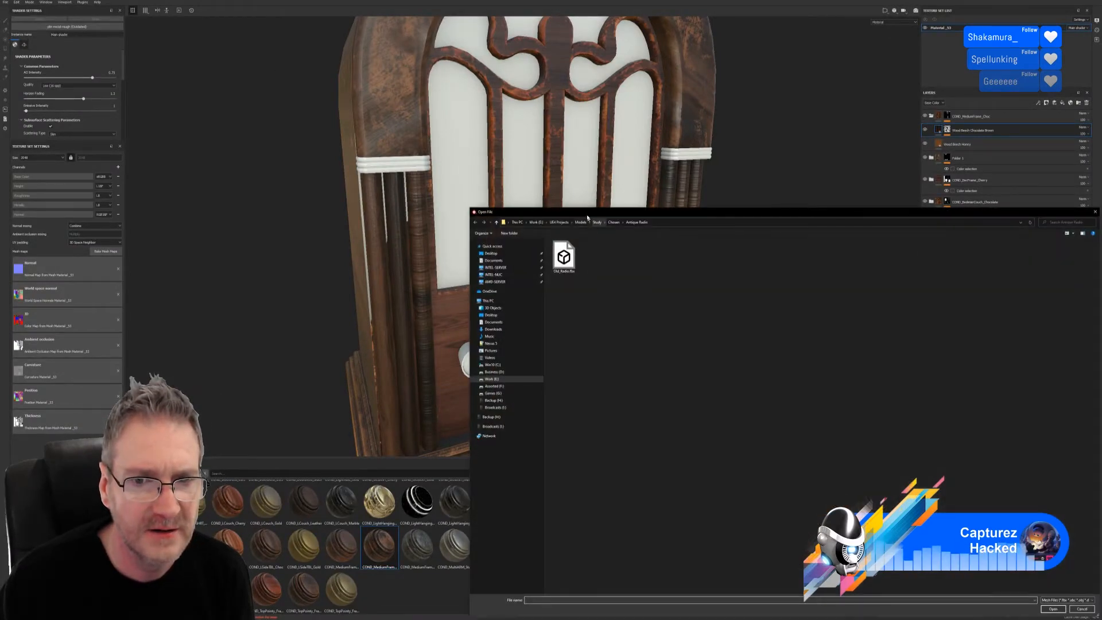
drag(584, 214, 407, 121)
double_click(385, 160)
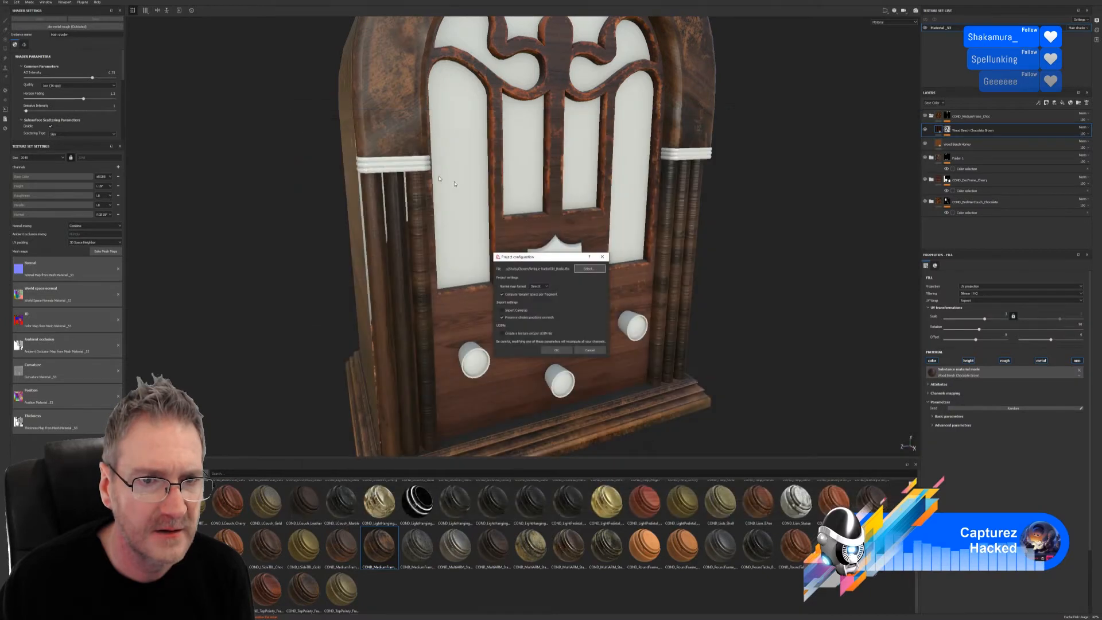
click(555, 350)
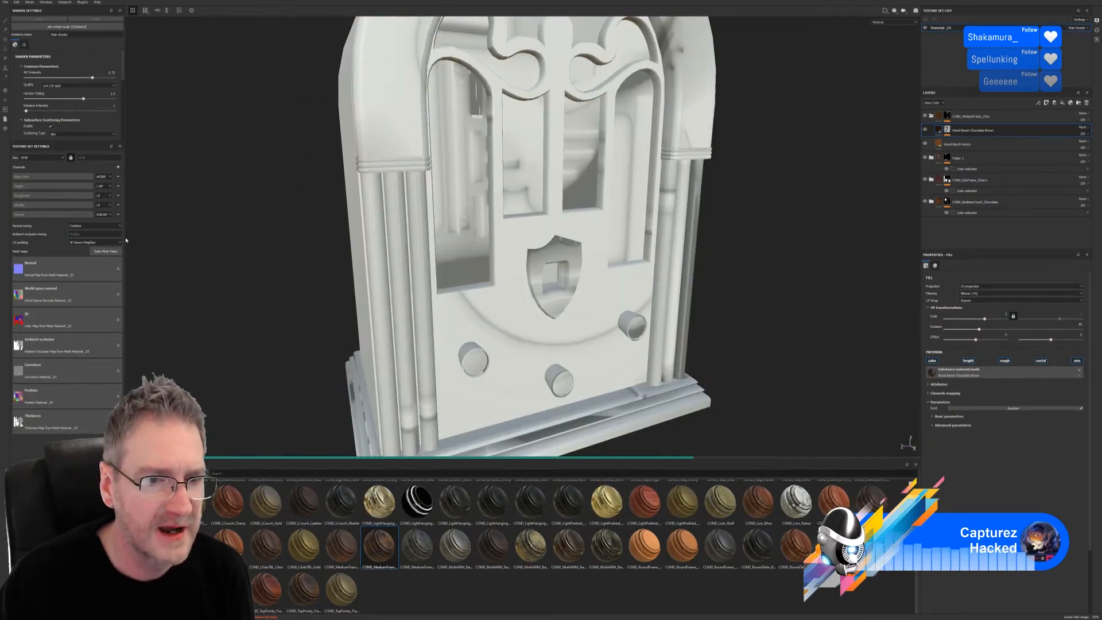
- Rebake all mesh maps for the radio's texture set and check the materials around the model's front and side
click(106, 251)
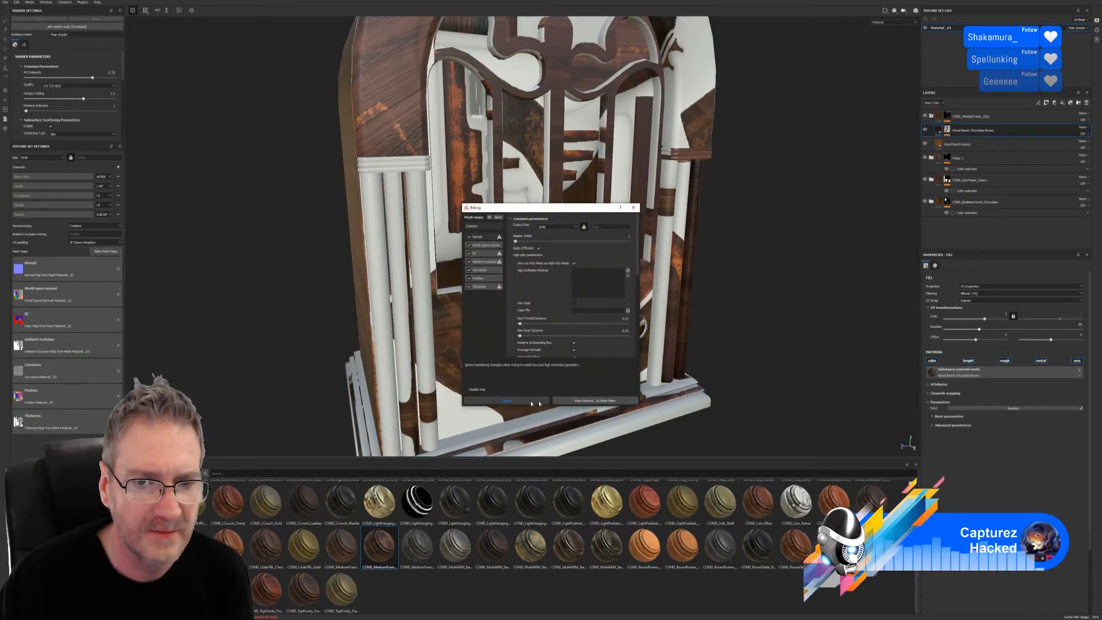
click(594, 401)
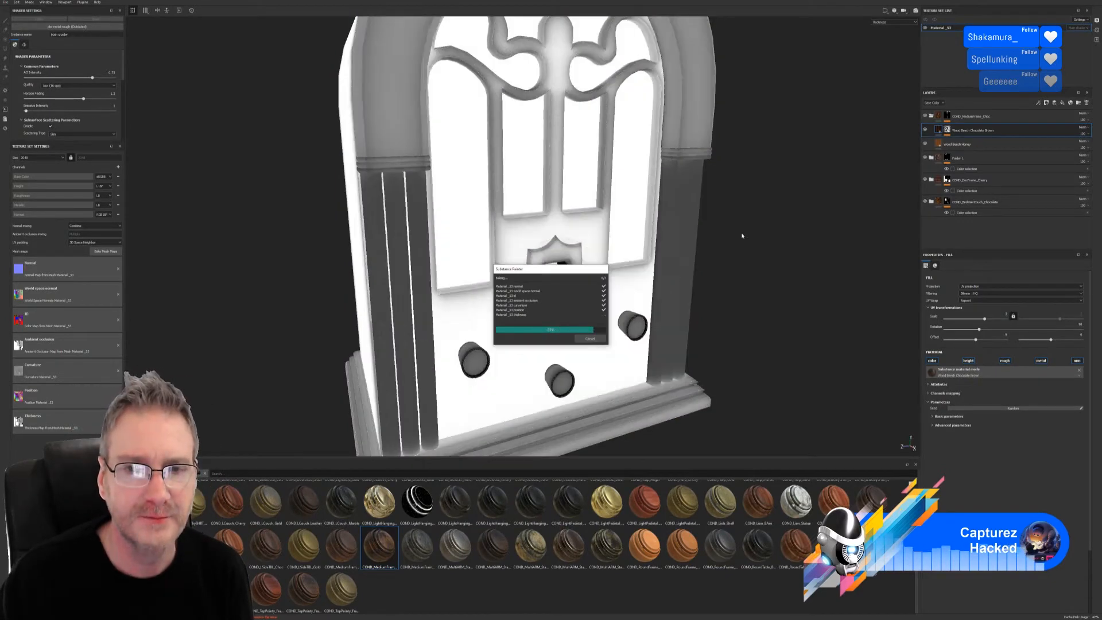
click(590, 338)
alt+right_drag(732, 281, 505, 227)
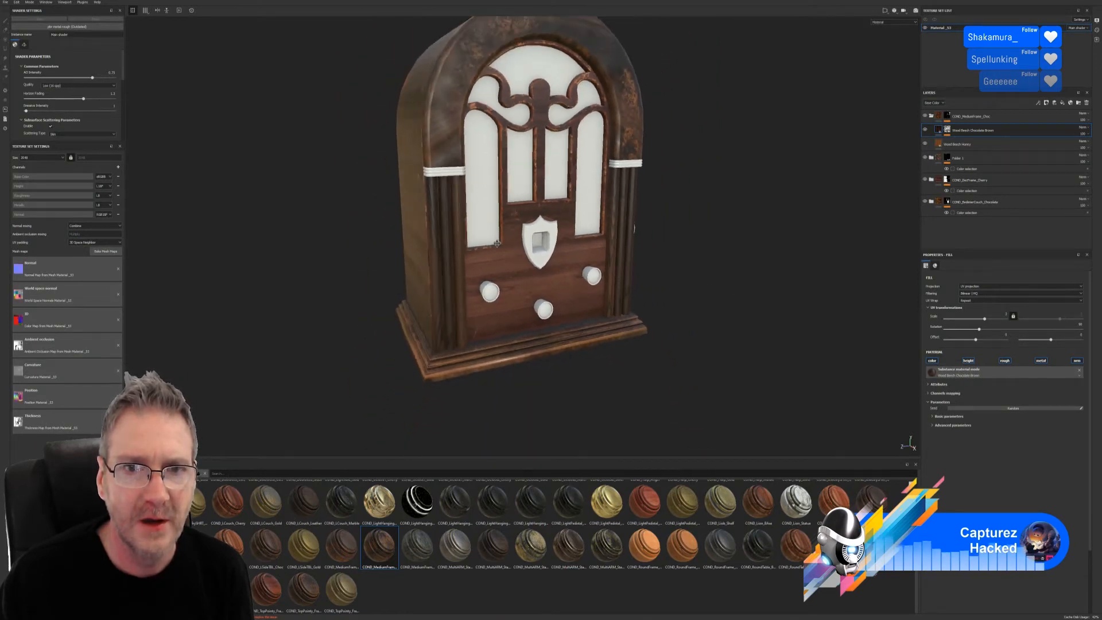
alt+middle_drag(504, 227, 497, 284)
alt+drag(496, 284, 418, 283)
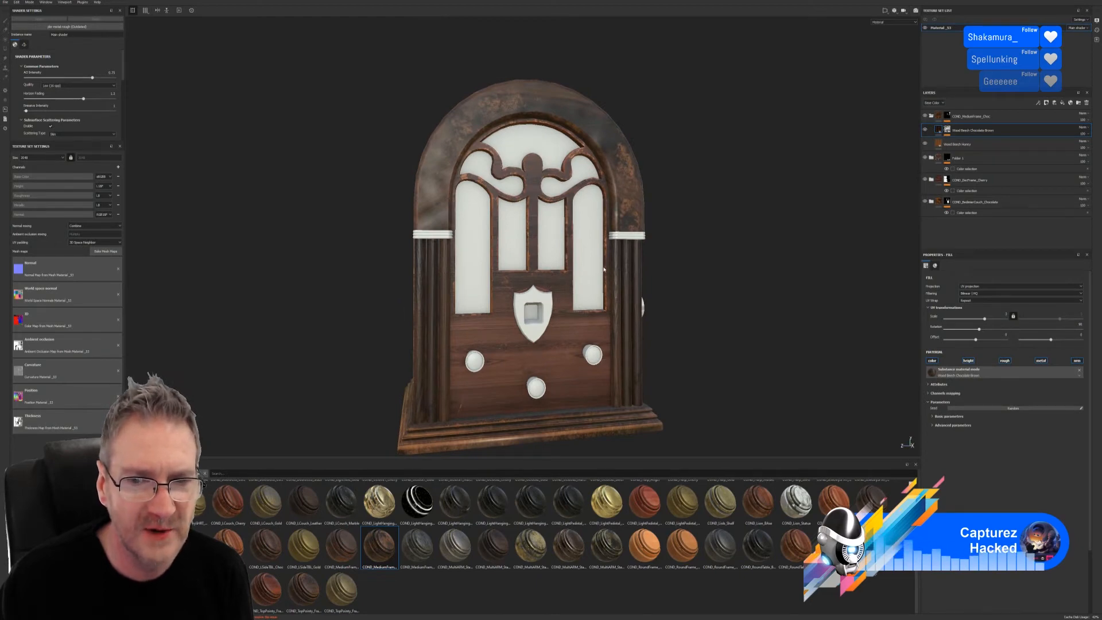
alt+drag(687, 330, 718, 319)
alt+middle_drag(444, 344, 493, 288)
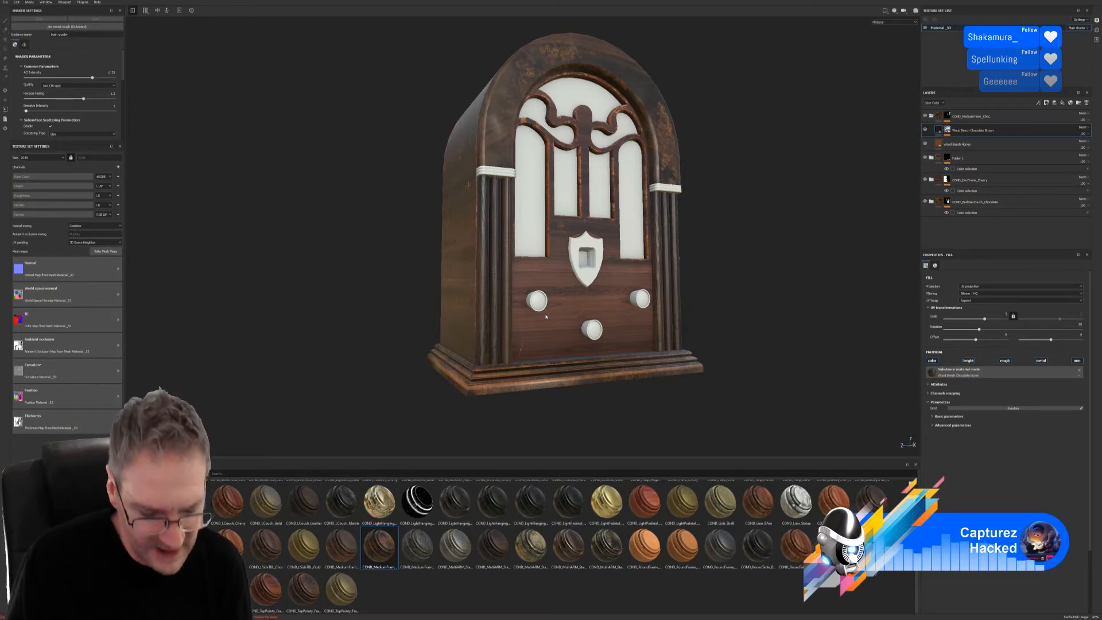
- Examine the radio's front, columns and adjoining side panel up close for areas the wood materials do not cover
alt+drag(701, 248, 488, 276)
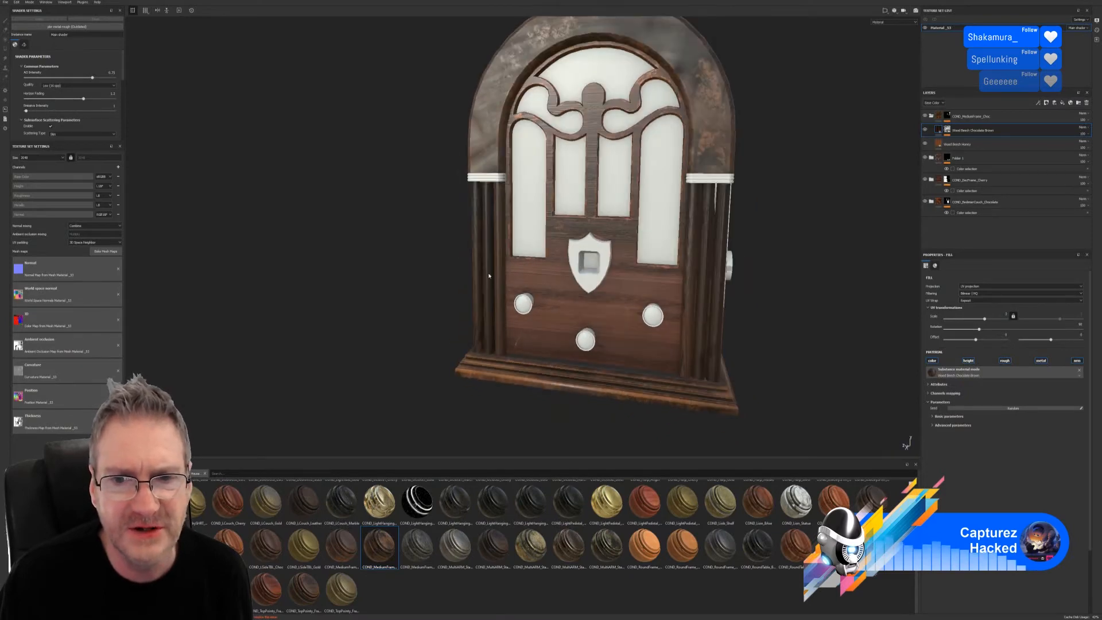
alt+drag(612, 234, 558, 219)
alt+right_drag(586, 209, 955, 191)
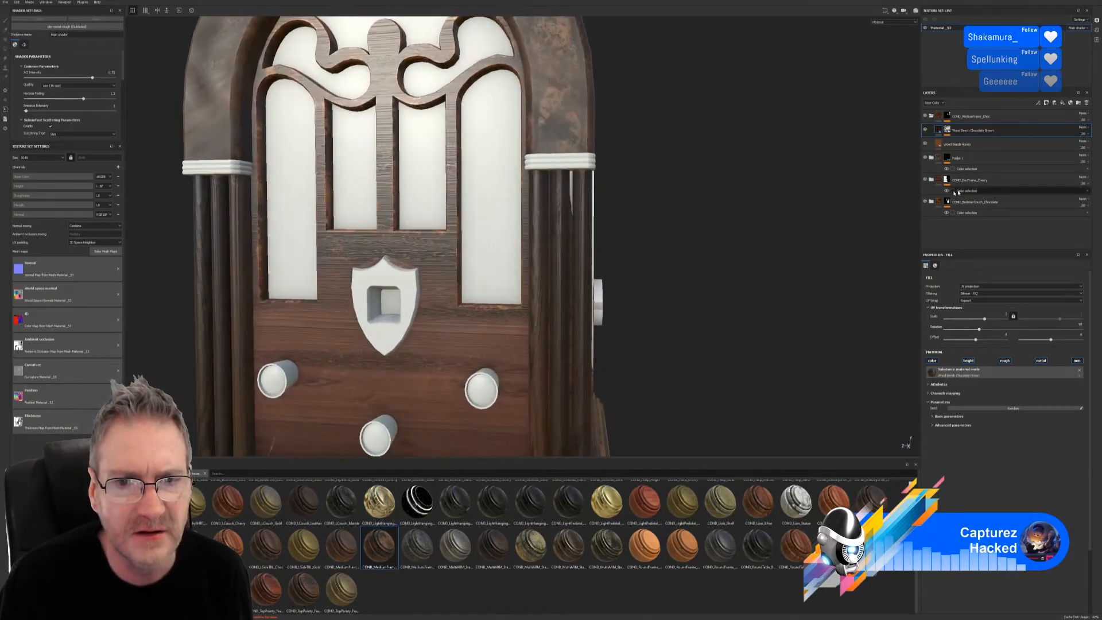
alt+right_drag(603, 258, 691, 259)
alt+drag(691, 259, 552, 219)
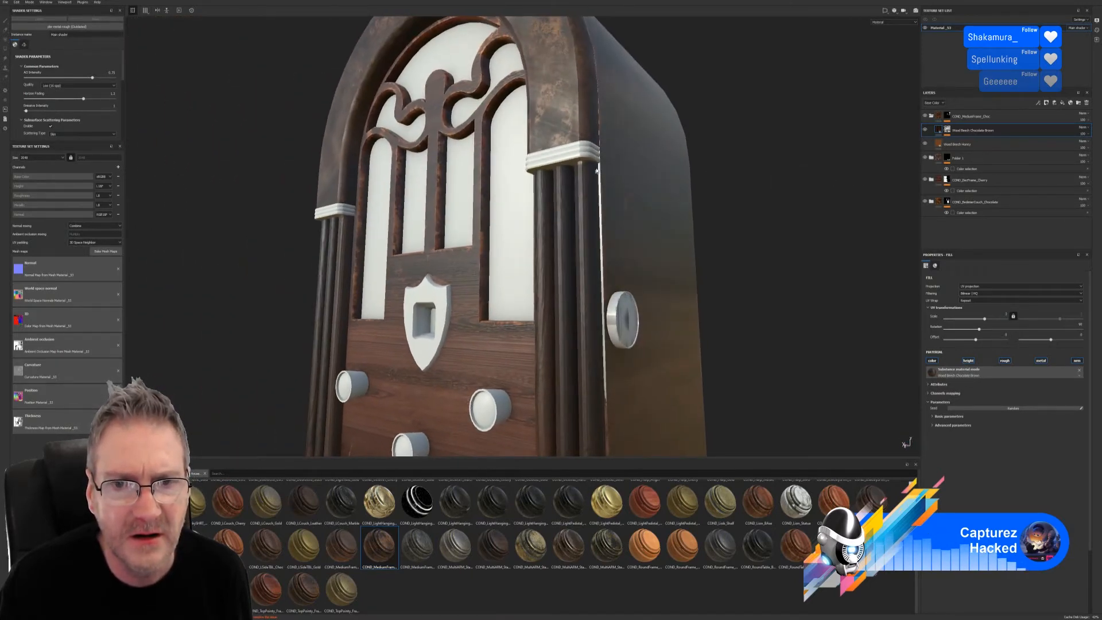
alt+right_drag(582, 249, 636, 254)
alt+drag(636, 254, 627, 268)
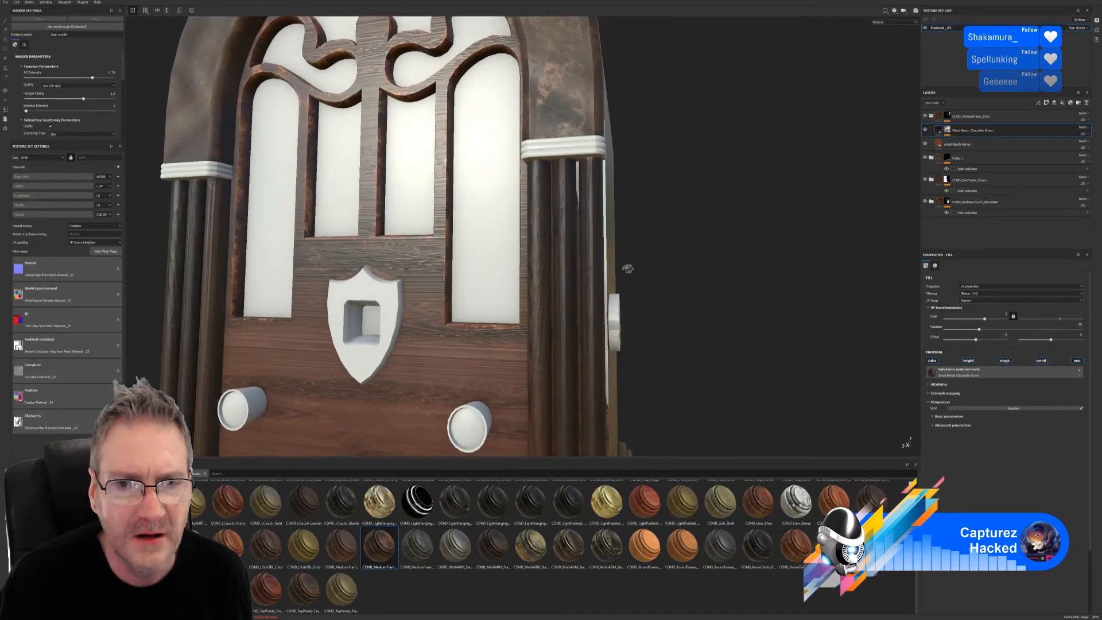
alt+right_drag(625, 269, 396, 257)
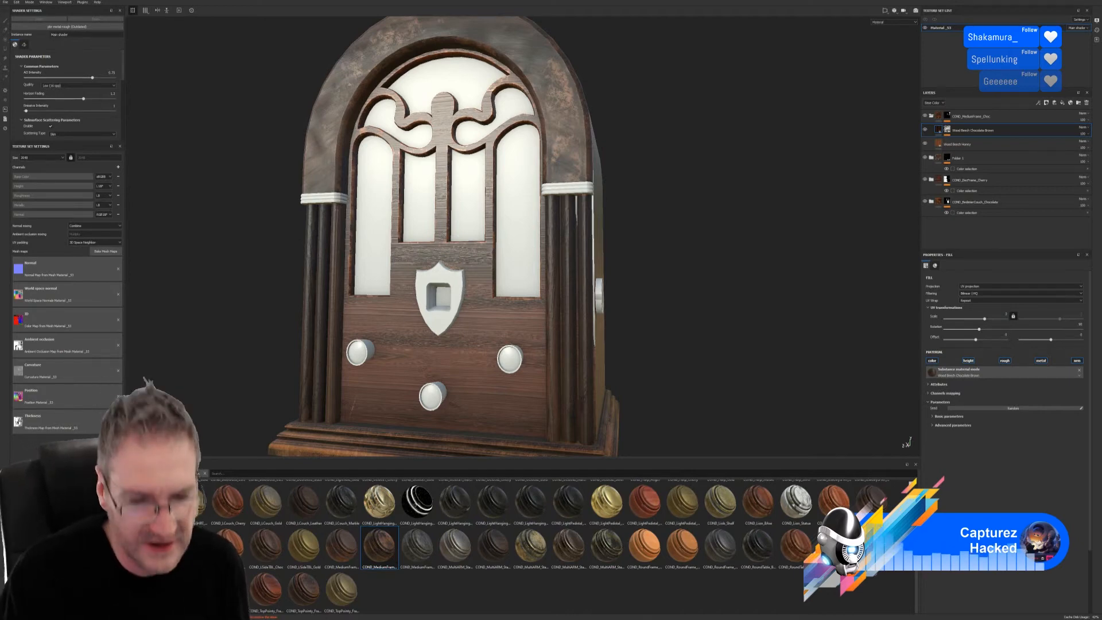
scroll(521, 245, down, 5)
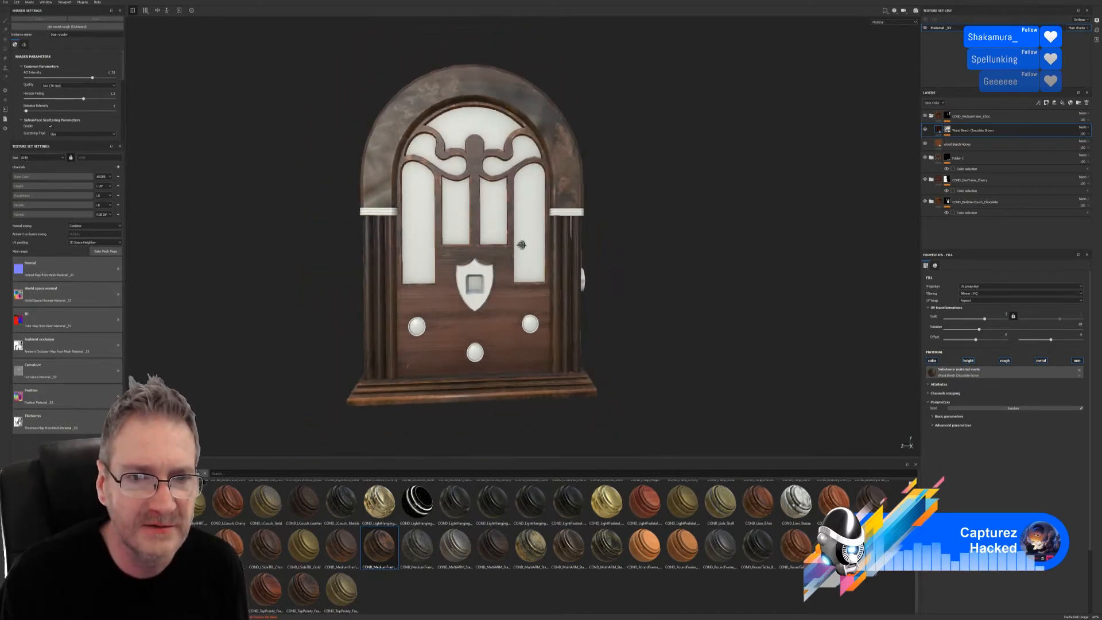
alt+drag(521, 244, 393, 235)
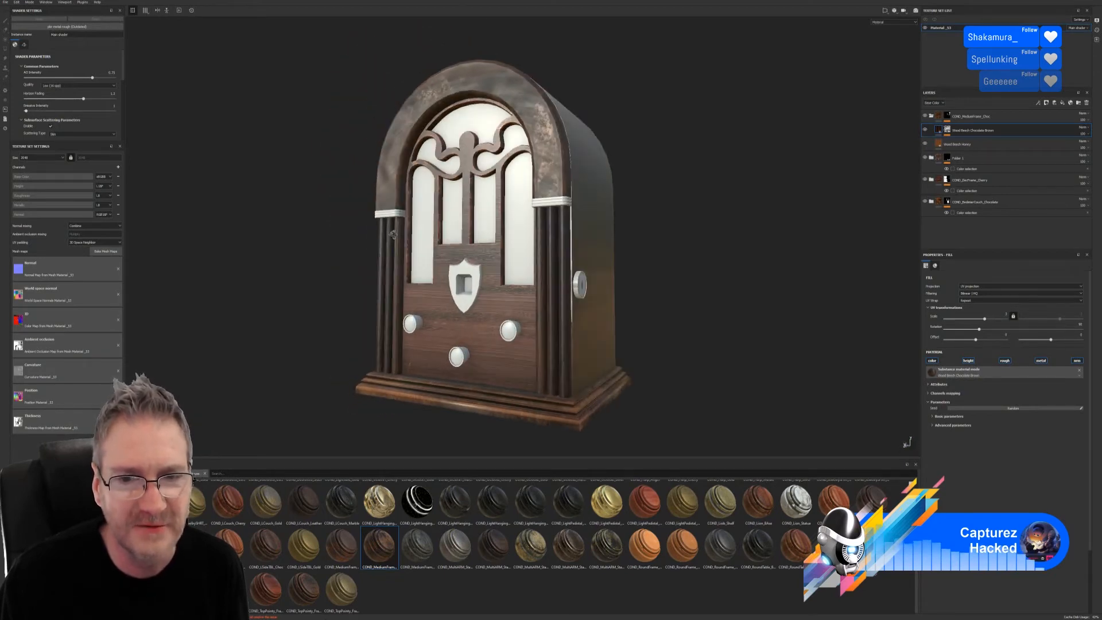
- Switch to 3ds Max and select the narrow face behind the columns beside the radio's side knob
key(super+d)
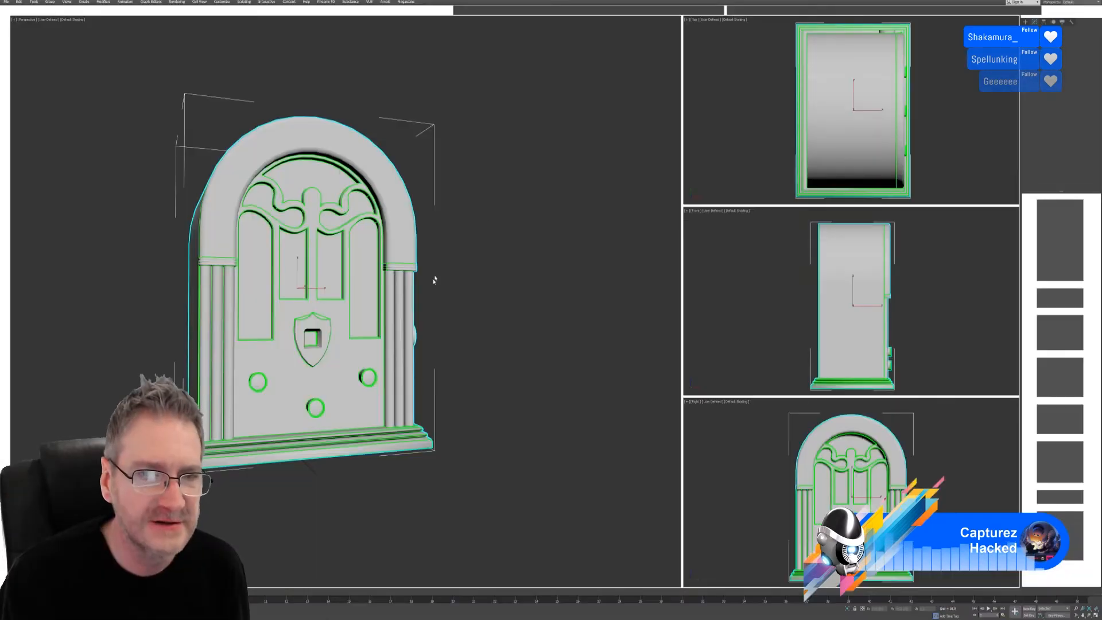
alt+middle_drag(442, 324, 339, 300)
scroll(339, 299, up, 6)
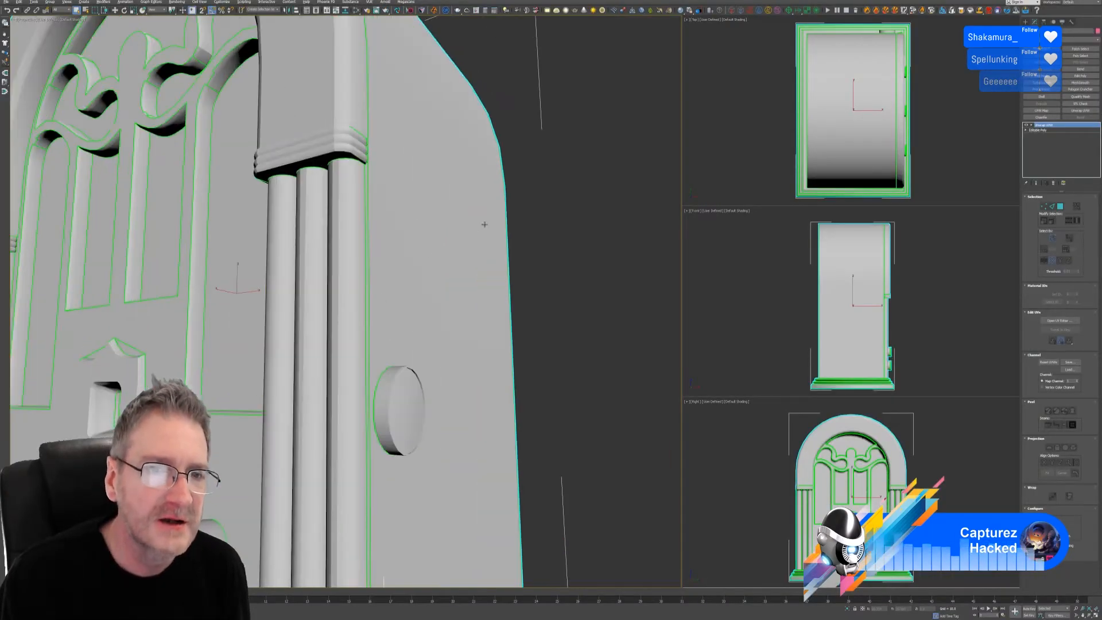
scroll(541, 185, down, 8)
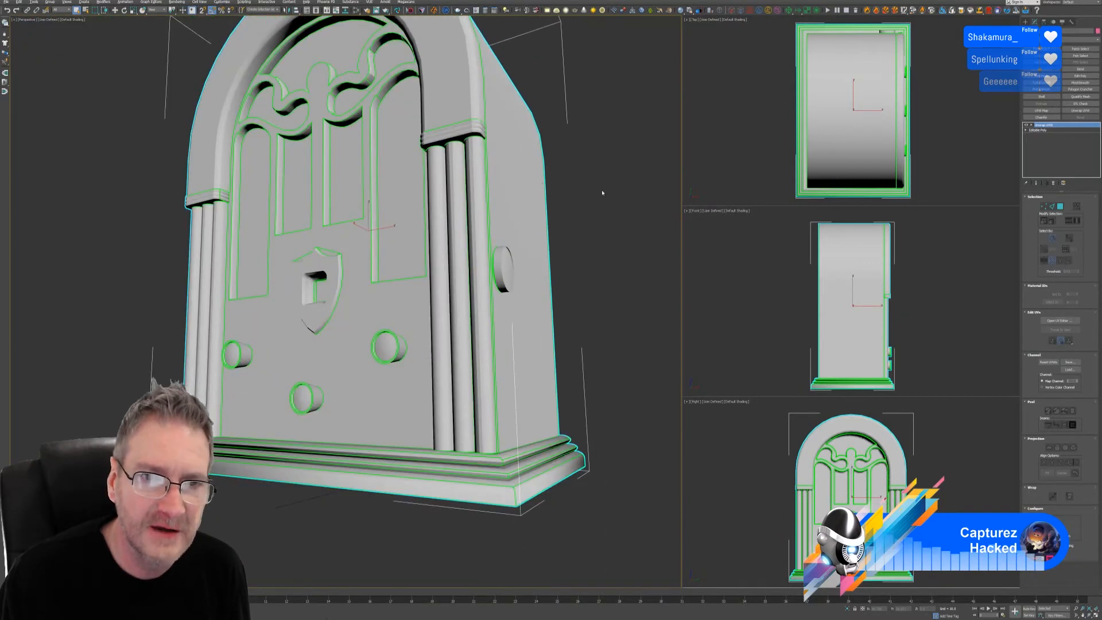
middle_drag(600, 189, 583, 215)
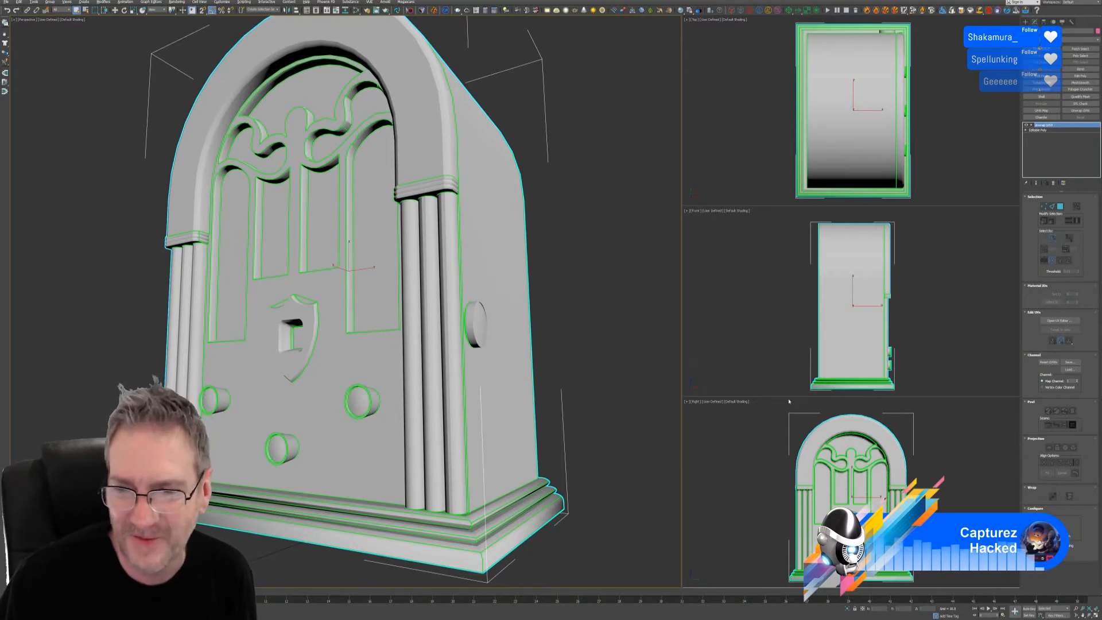
click(1059, 206)
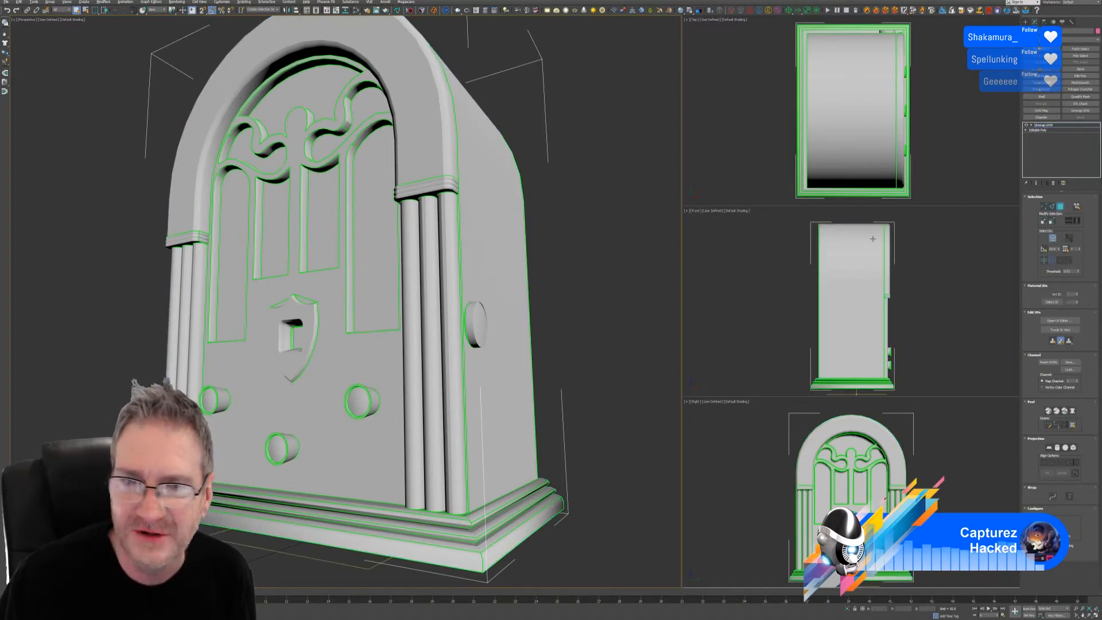
click(458, 236)
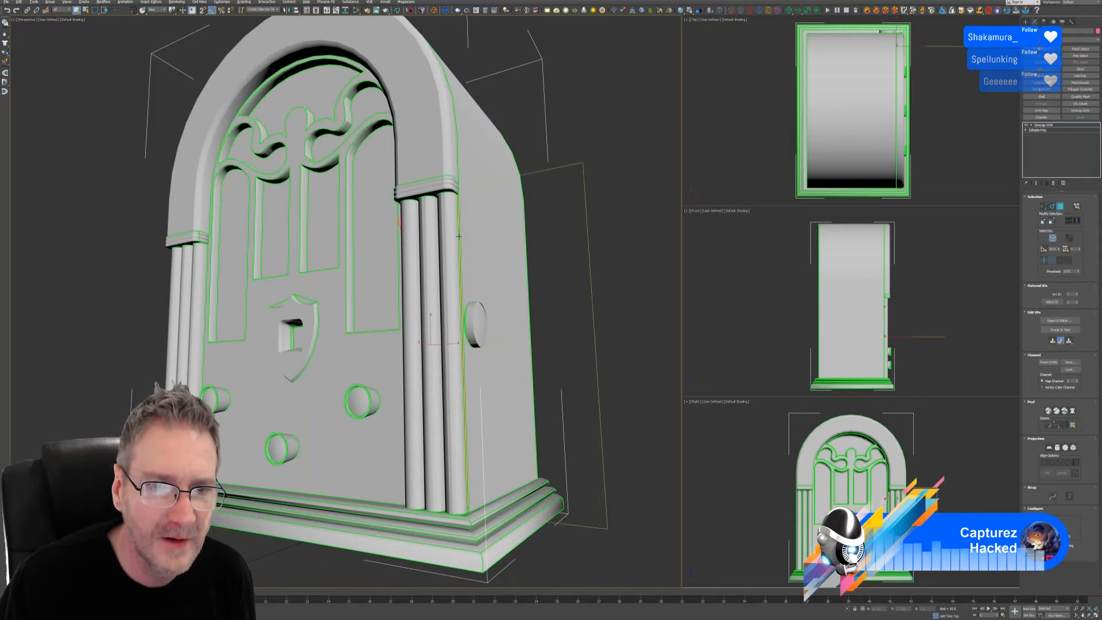
- Check where the selected face behind the columns lies in the UV layout, close the UV editor and clear the selection
alt+middle_drag(515, 238, 574, 232)
click(1060, 321)
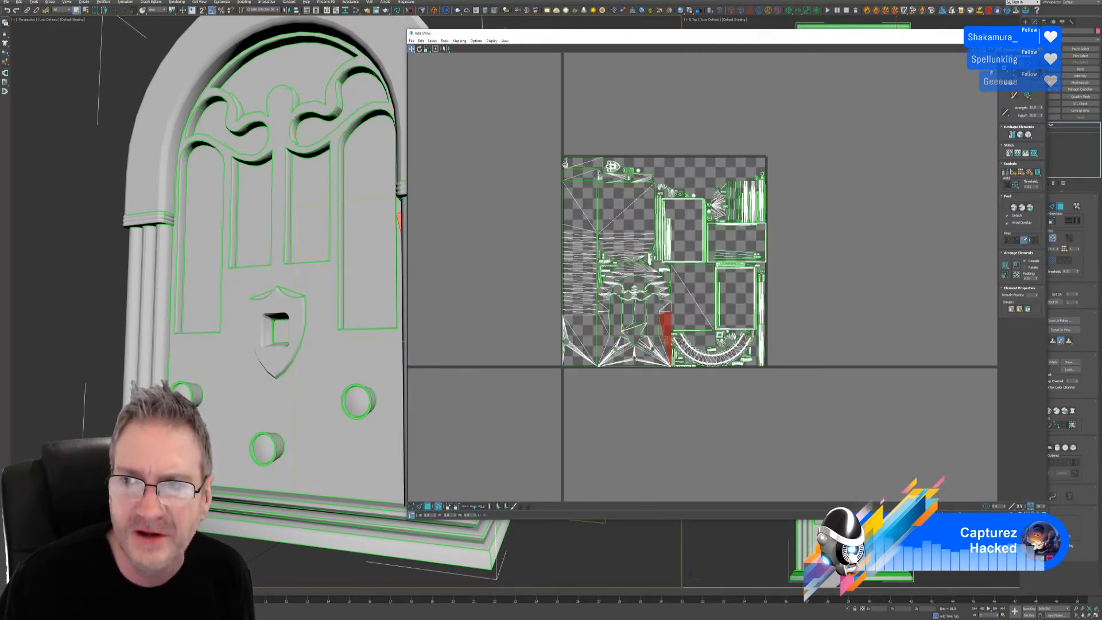
click(1038, 33)
alt+middle_drag(531, 226, 543, 260)
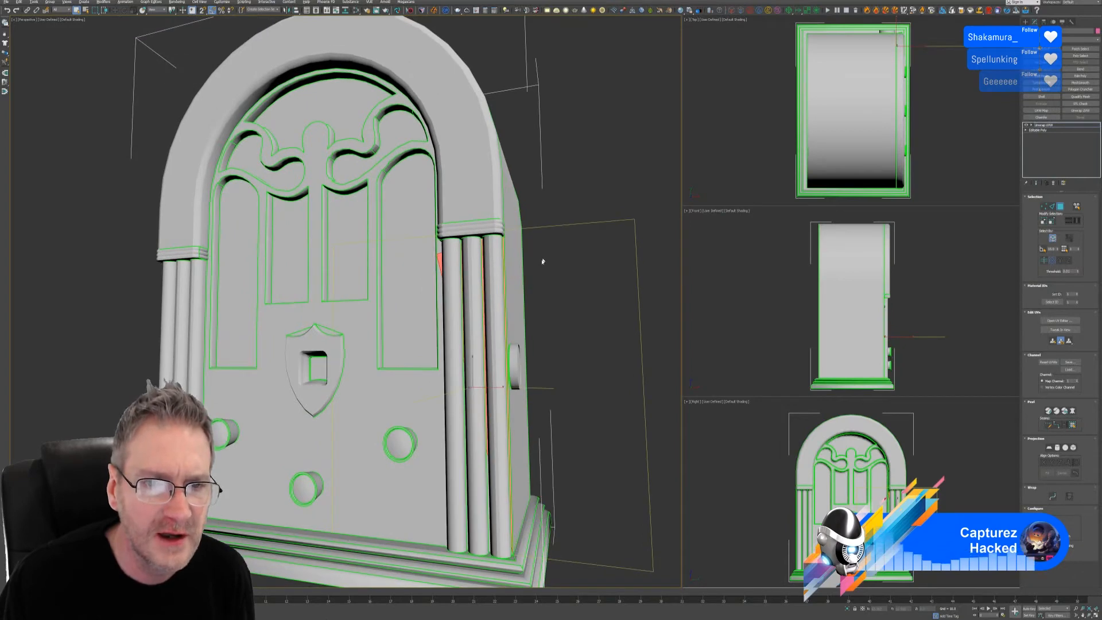
scroll(544, 260, down, 3)
middle_drag(497, 162, 466, 188)
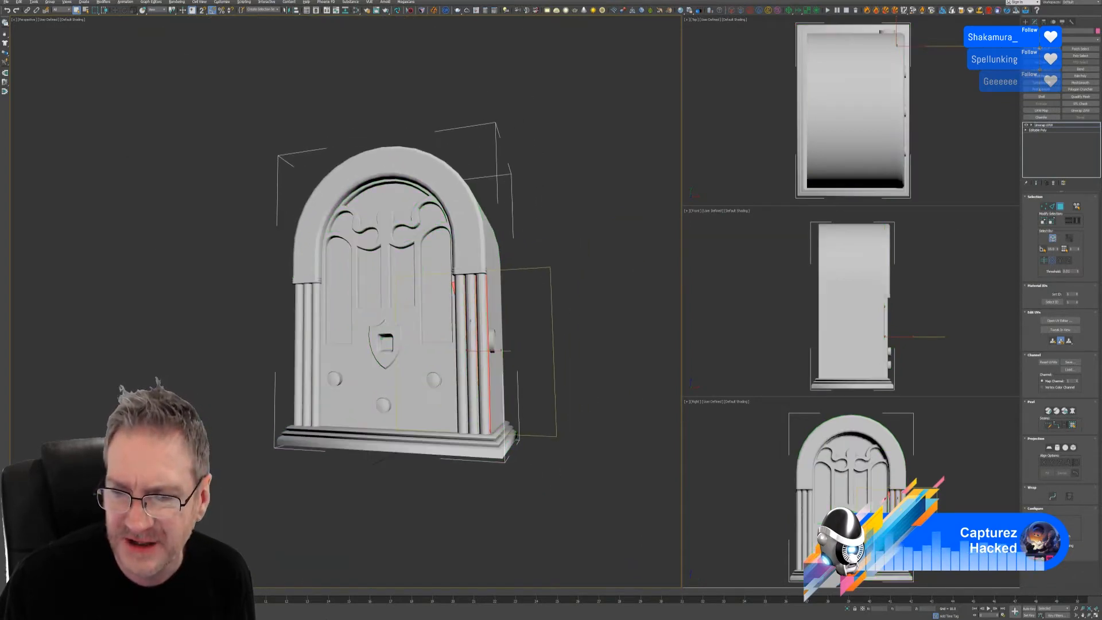
click(562, 232)
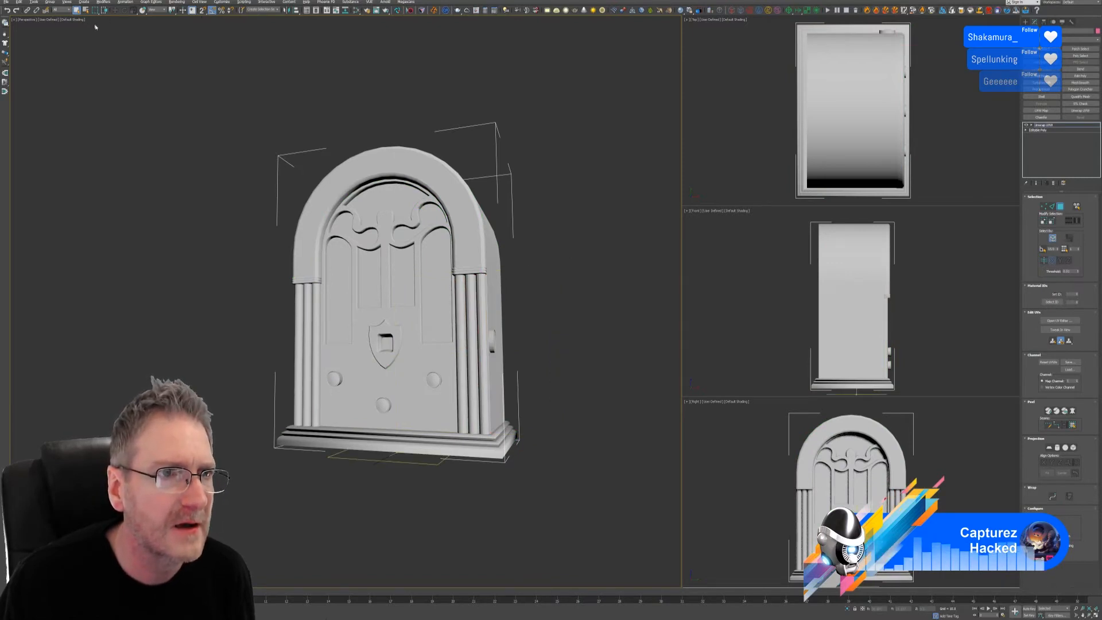
- Turn on vertex channel display in the radio's object properties and inspect the vertex colours around the columns near the side knob
right_click(408, 162)
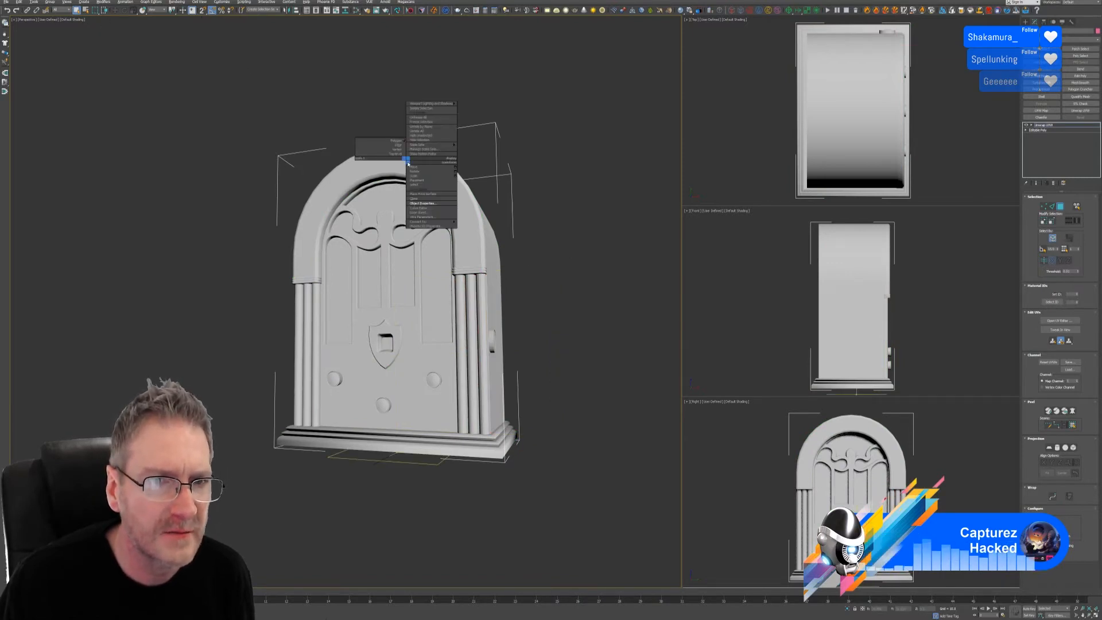
click(432, 201)
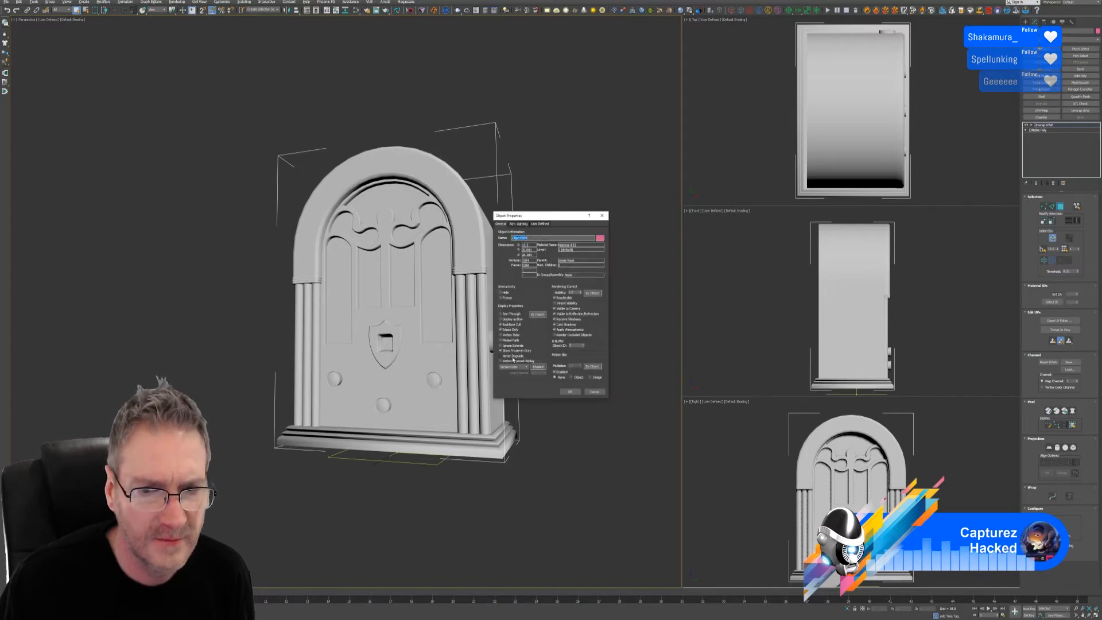
click(509, 362)
click(569, 392)
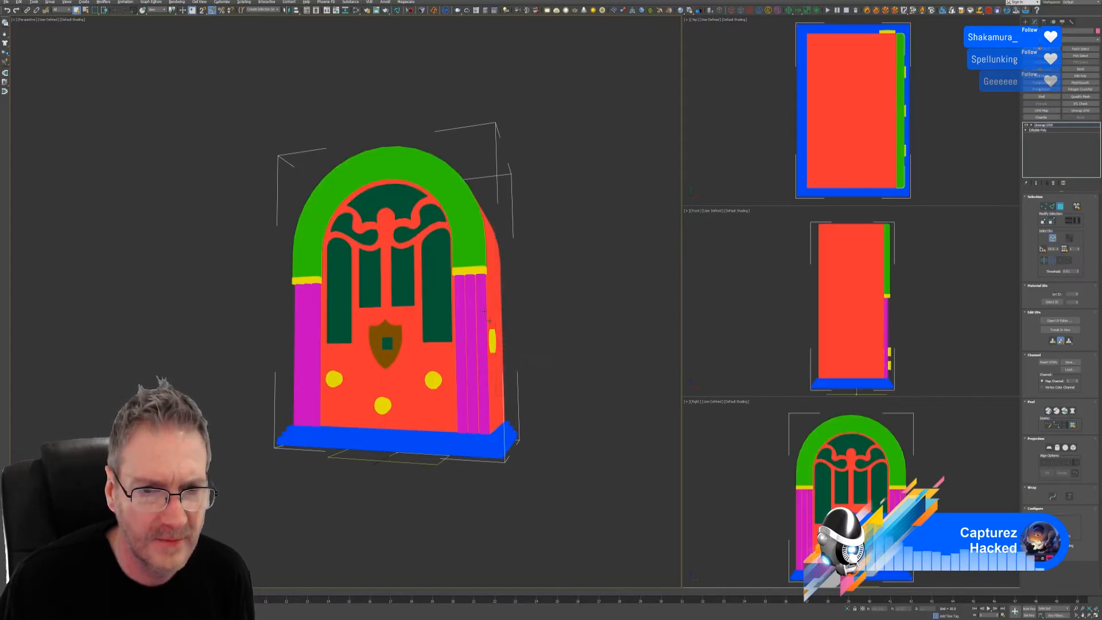
scroll(499, 308, up, 5)
scroll(381, 303, down, 3)
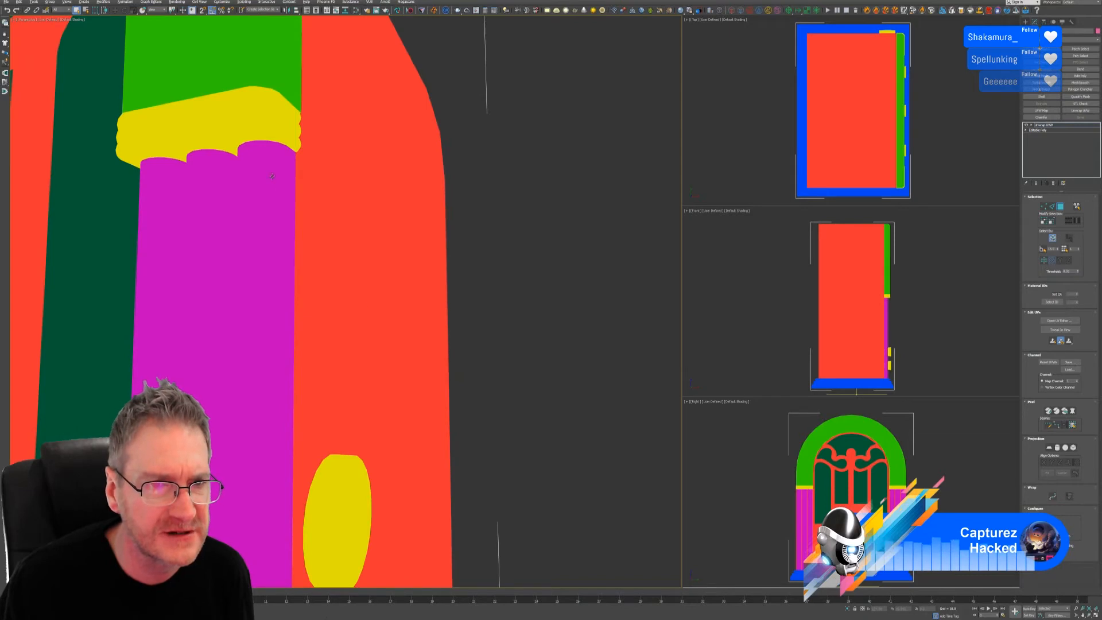
scroll(272, 176, down, 8)
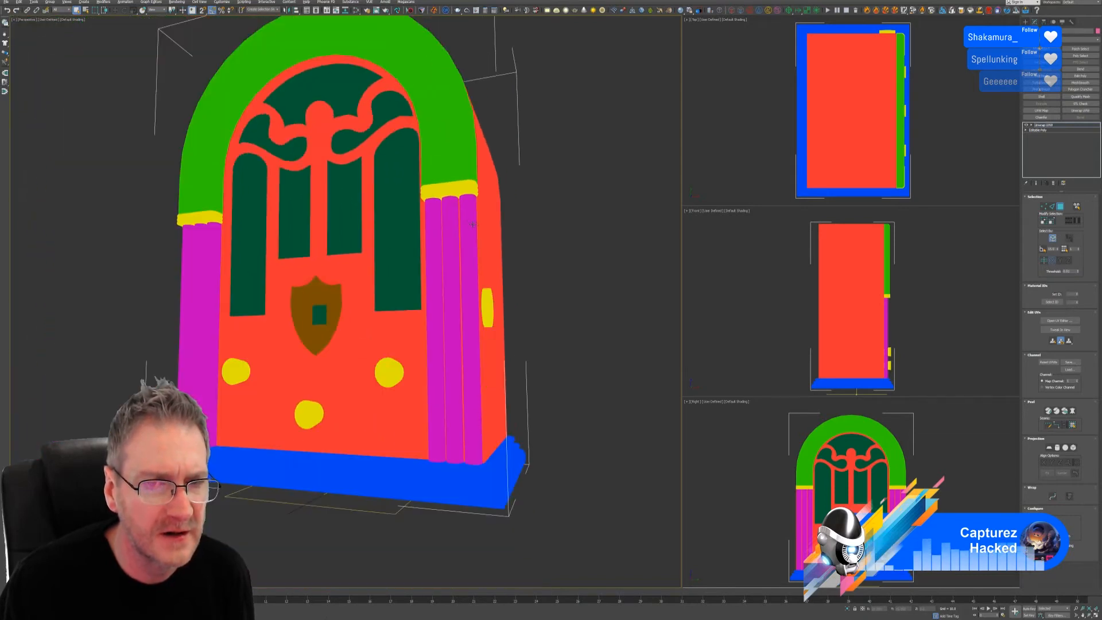
- Turn off vertex channel display in the radio's object properties
middle_drag(473, 224, 469, 268)
right_click(427, 138)
click(448, 165)
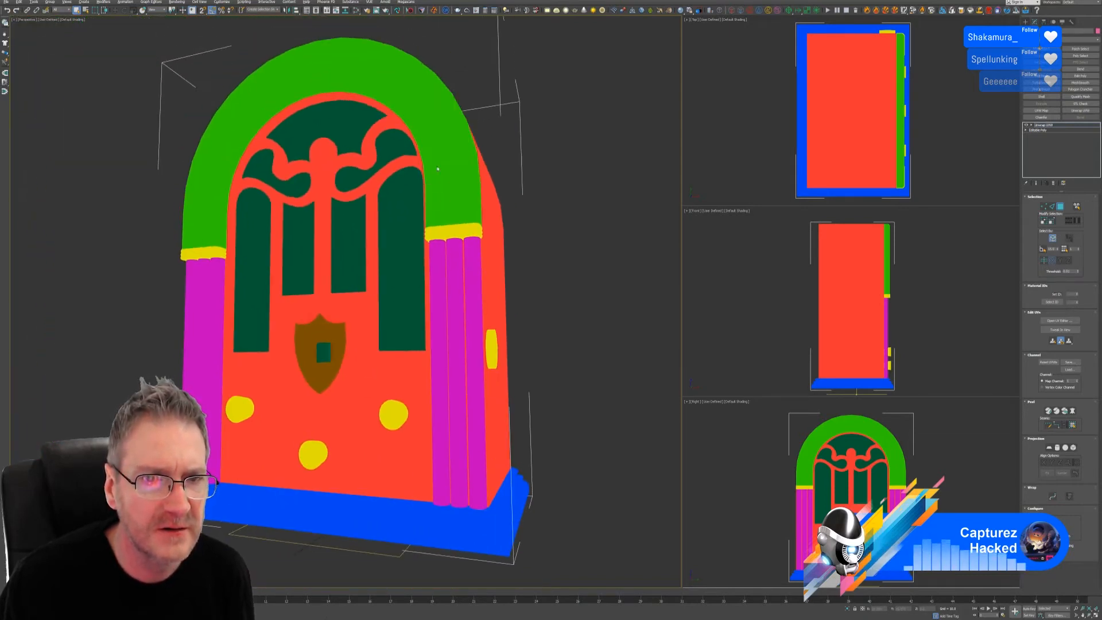
click(509, 361)
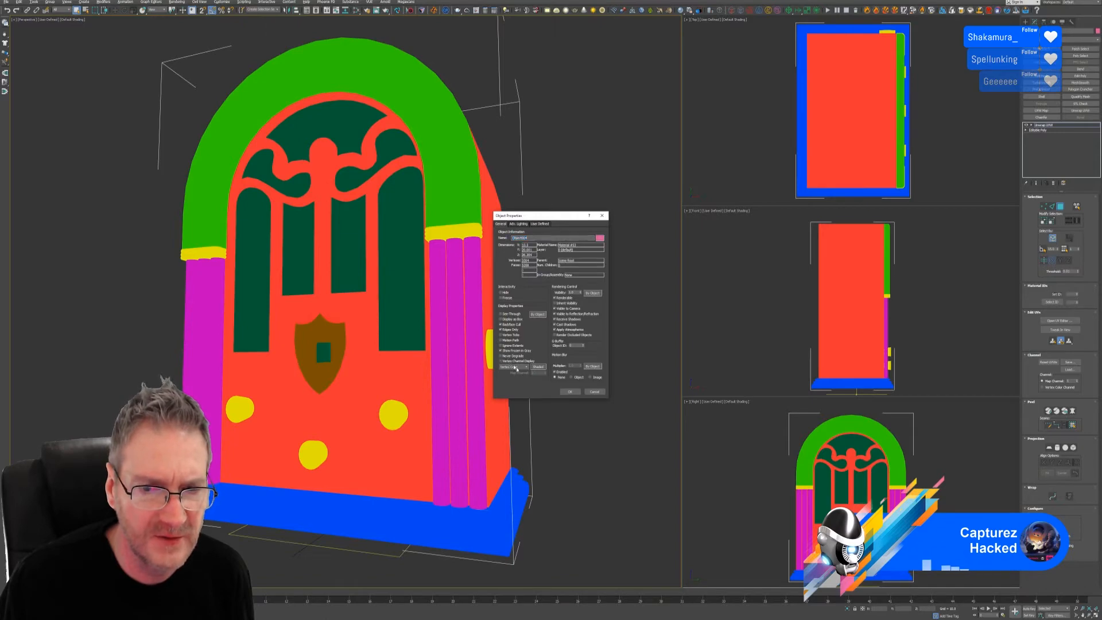
click(570, 391)
- Switch to Substance Painter and examine the untextured strips between and beside the columns up close
click(1037, 1)
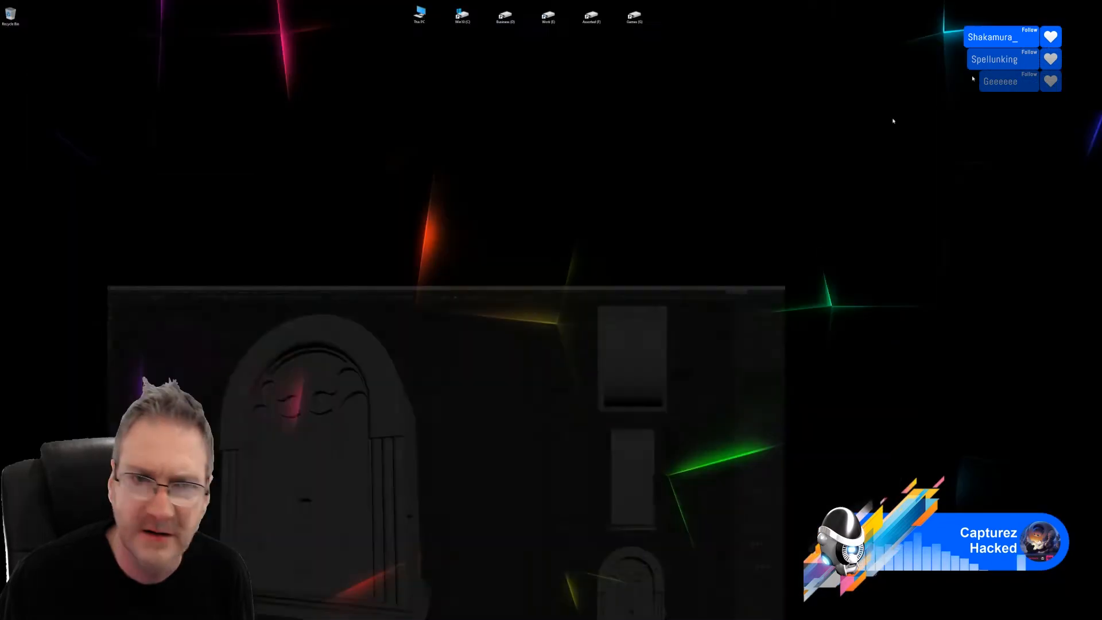
click(258, 618)
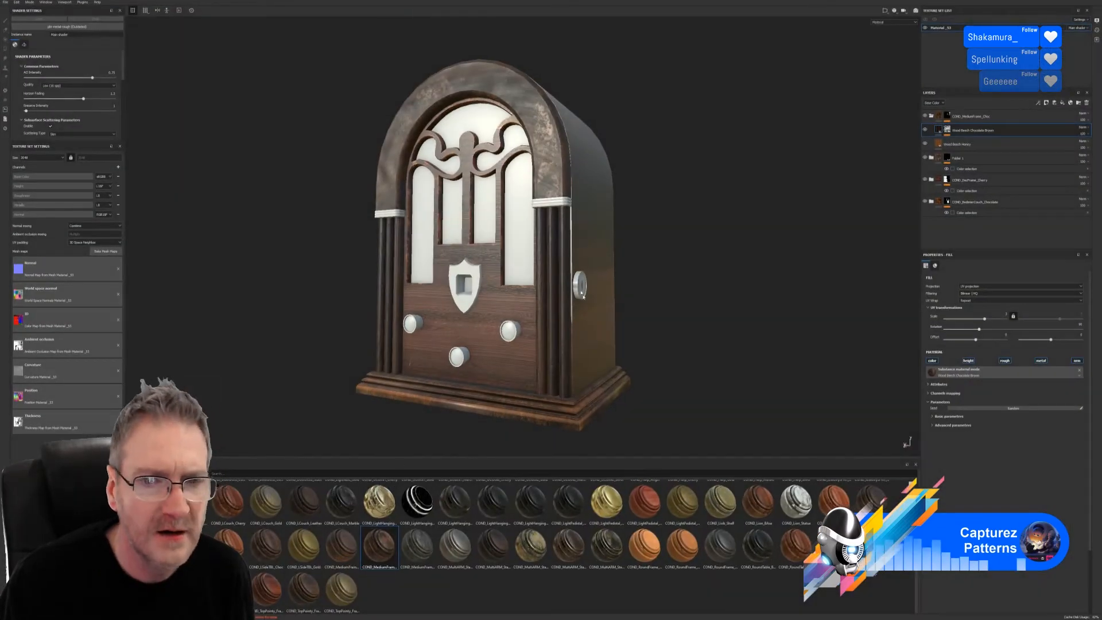
scroll(570, 252, up, 4)
alt+drag(660, 275, 595, 223)
scroll(789, 259, down, 3)
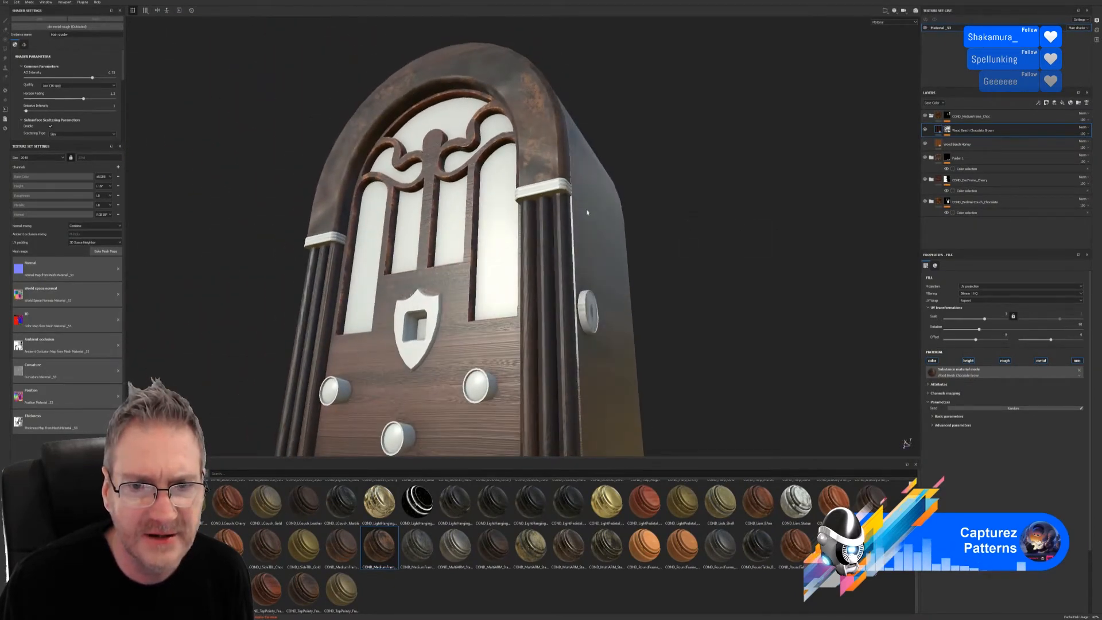
alt+right_drag(586, 212, 759, 243)
alt+drag(760, 243, 696, 234)
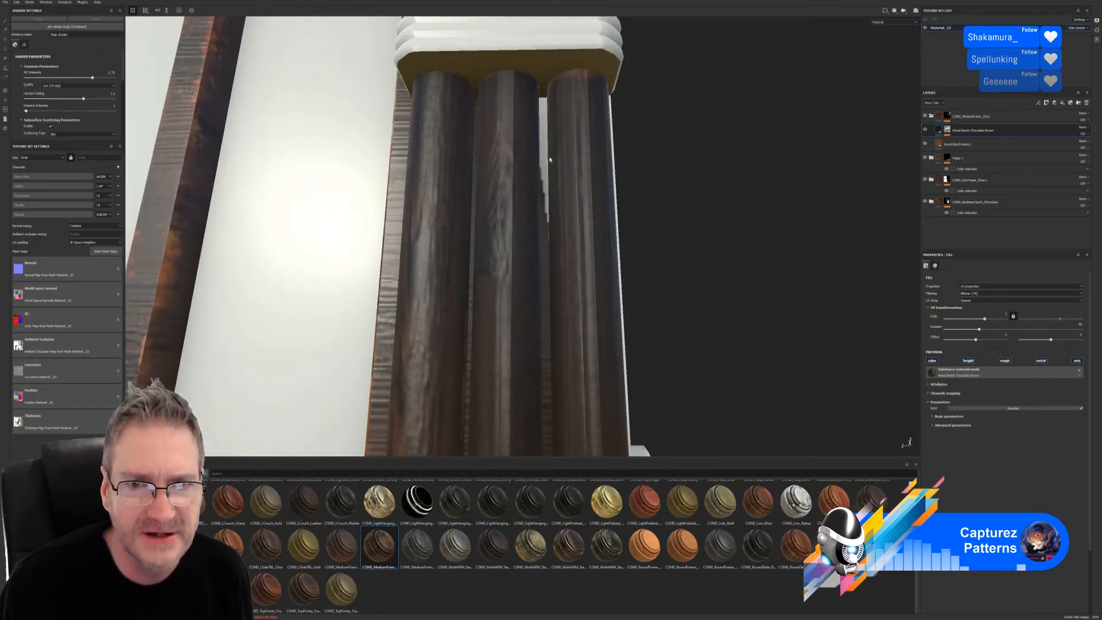
scroll(642, 232, down, 5)
alt+drag(545, 260, 586, 291)
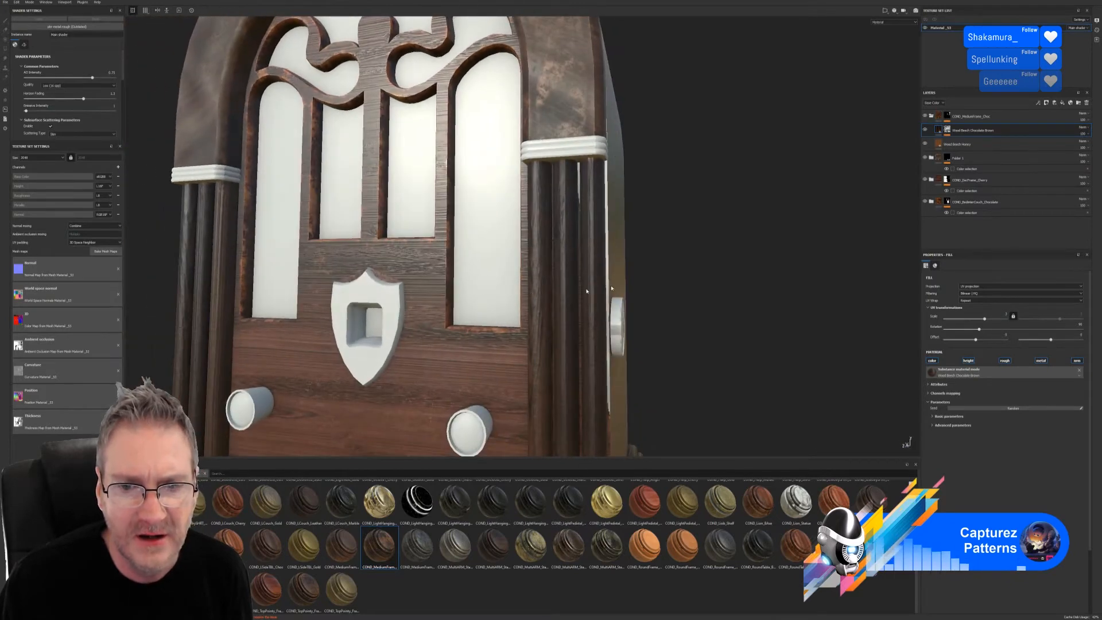
- Try removing the ambient occlusion mesh map, undo that, and hide the topmost smart material folder covering the columns
click(118, 346)
key(ctrl+z)
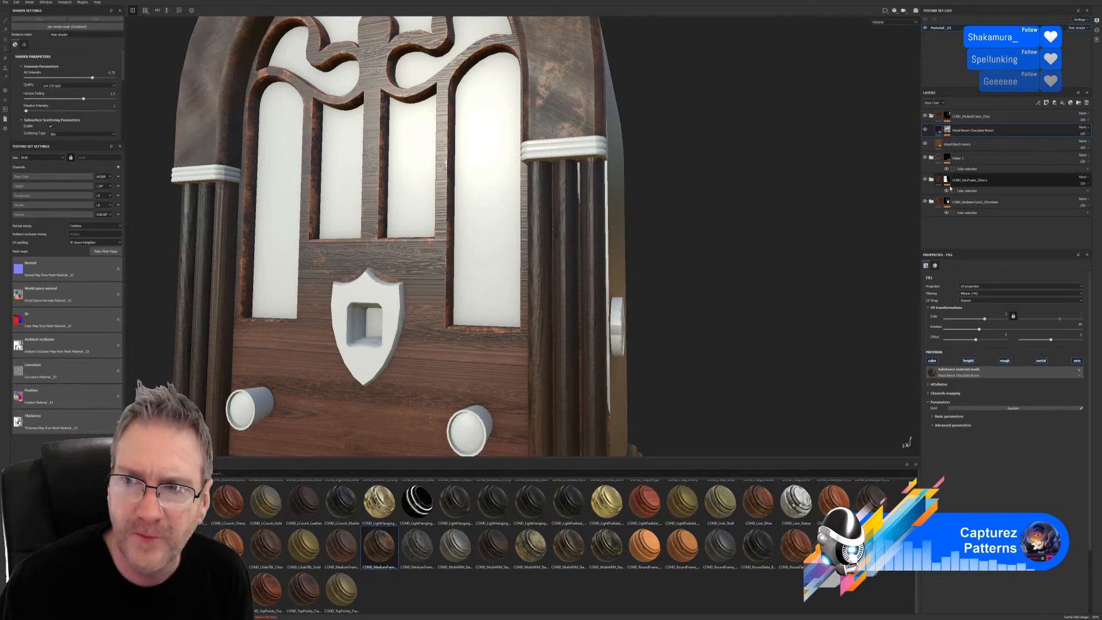
click(925, 116)
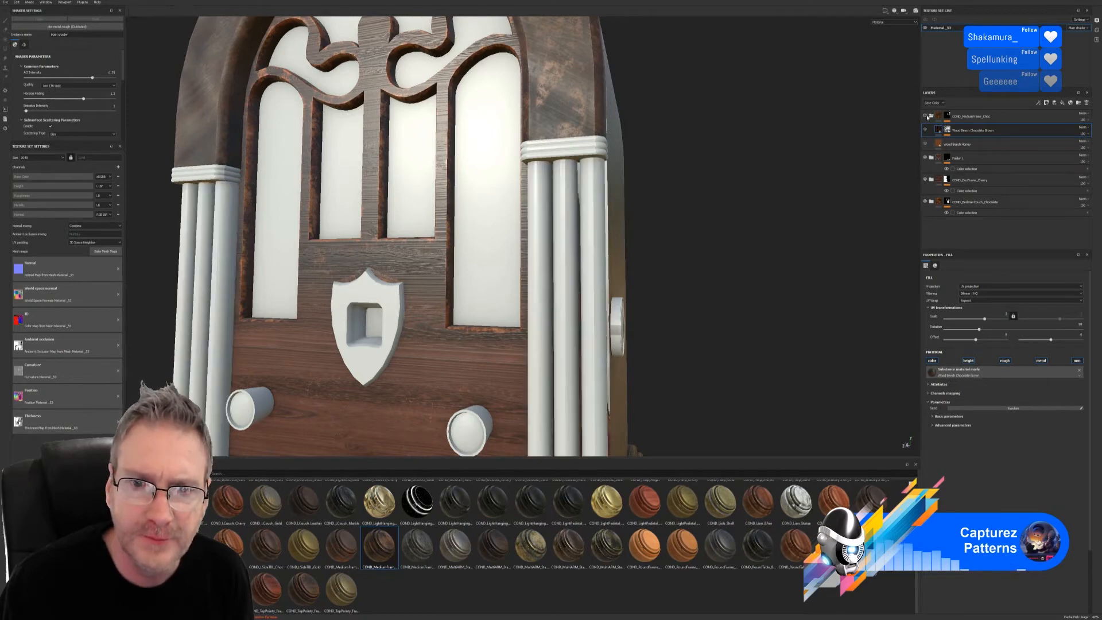
- Toggle the visibility of the layer folders to check which parts of the radio each material covers
click(925, 116)
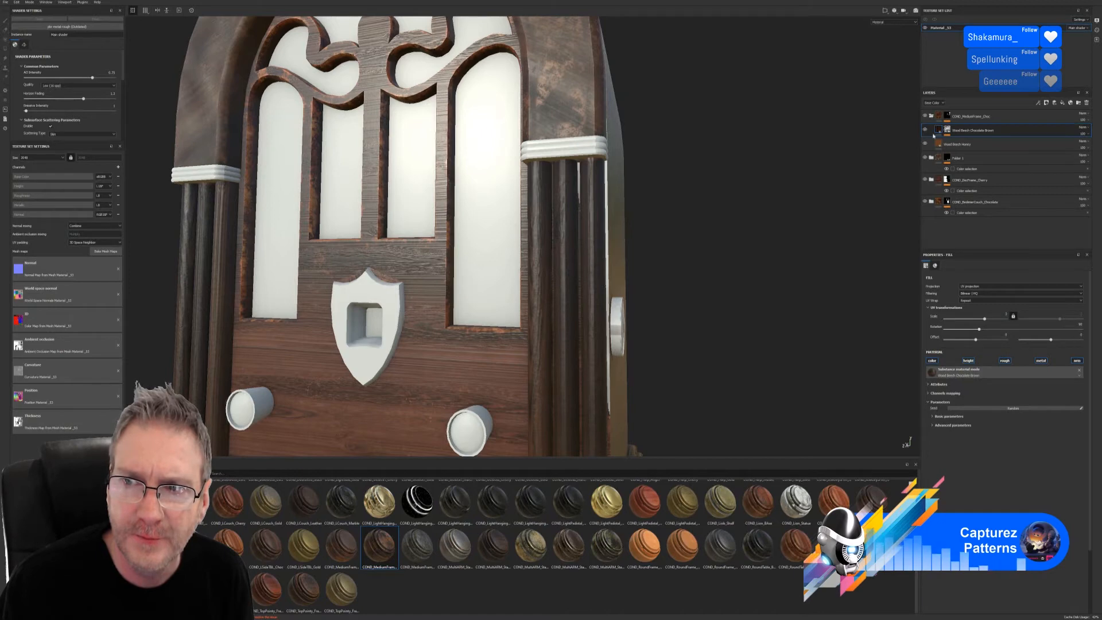
click(925, 160)
click(925, 160)
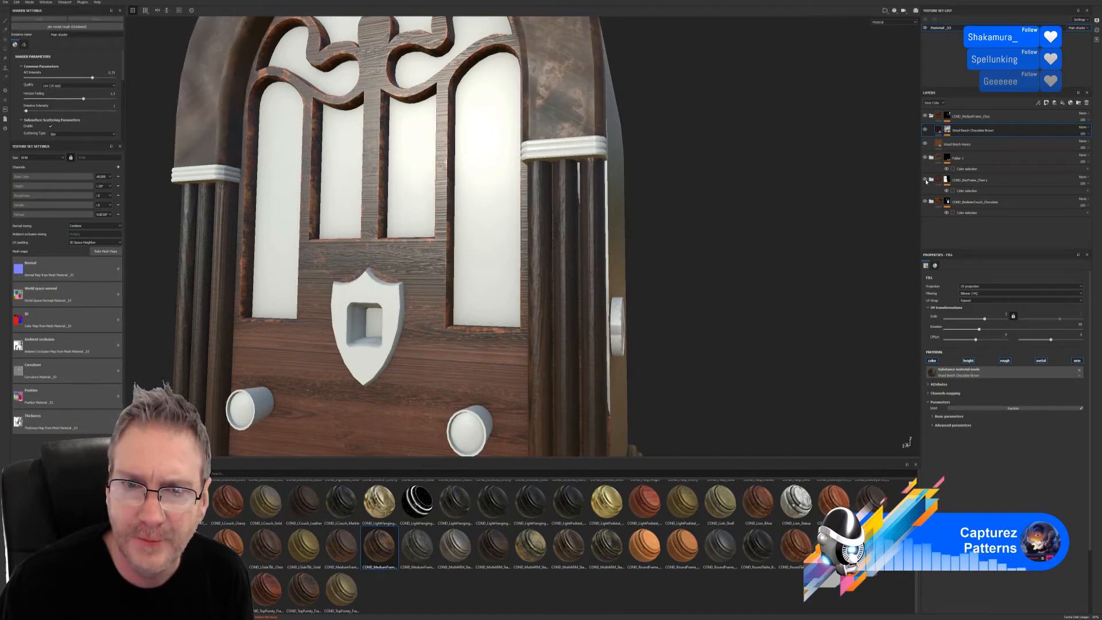
click(924, 180)
click(924, 179)
click(924, 180)
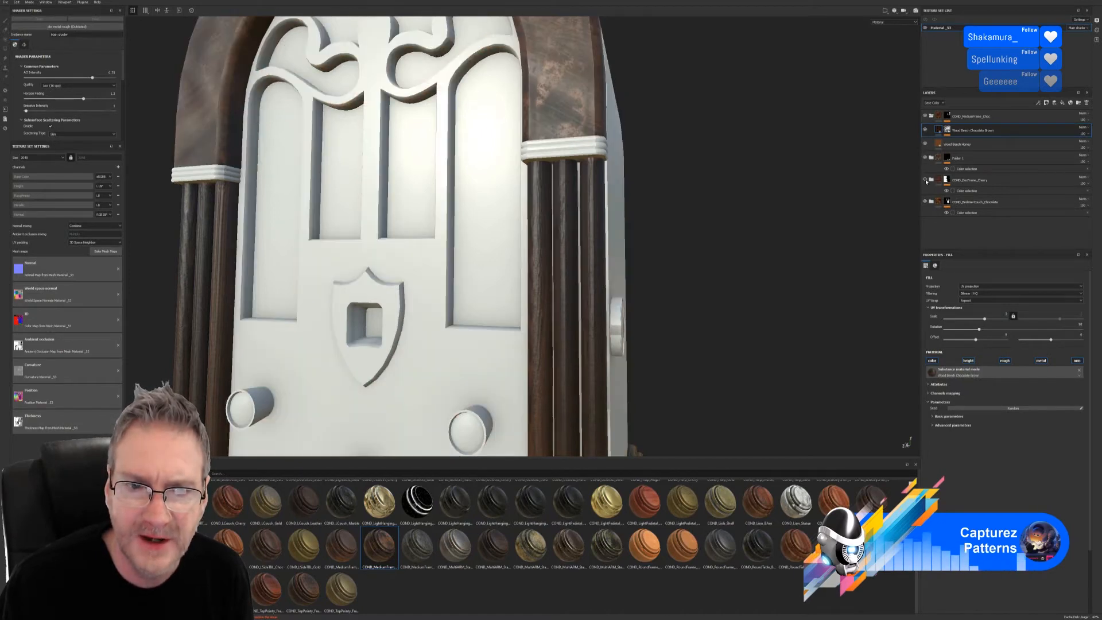
click(924, 180)
click(924, 179)
click(925, 180)
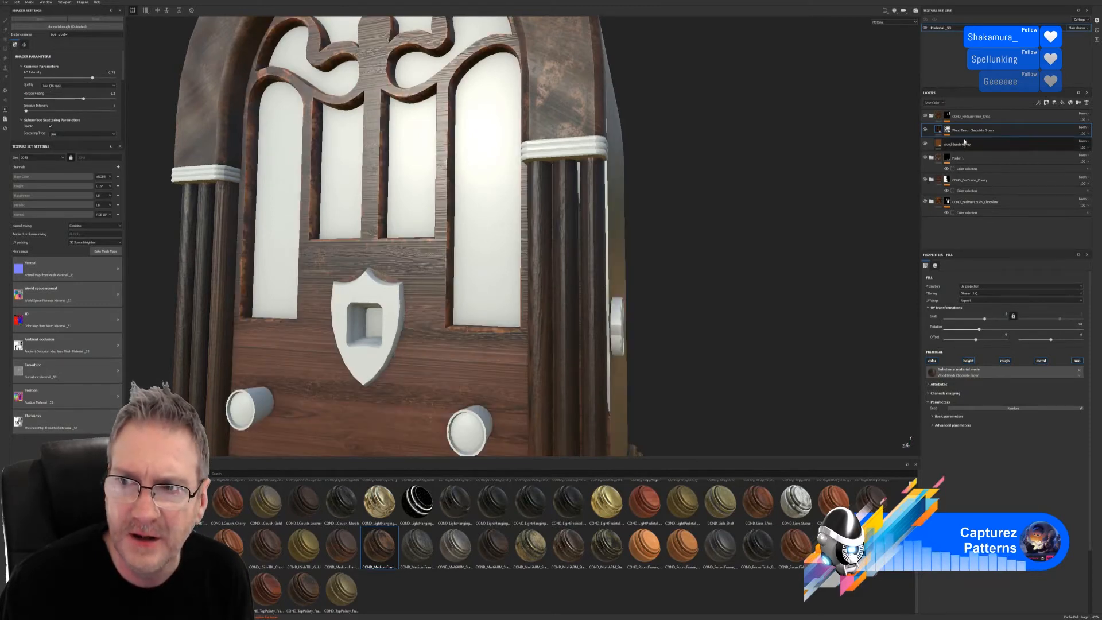
- Inspect the mask generator on the Wood Beech Chocolate Brown layer and toggle the two folders below it to compare their coverage
click(946, 129)
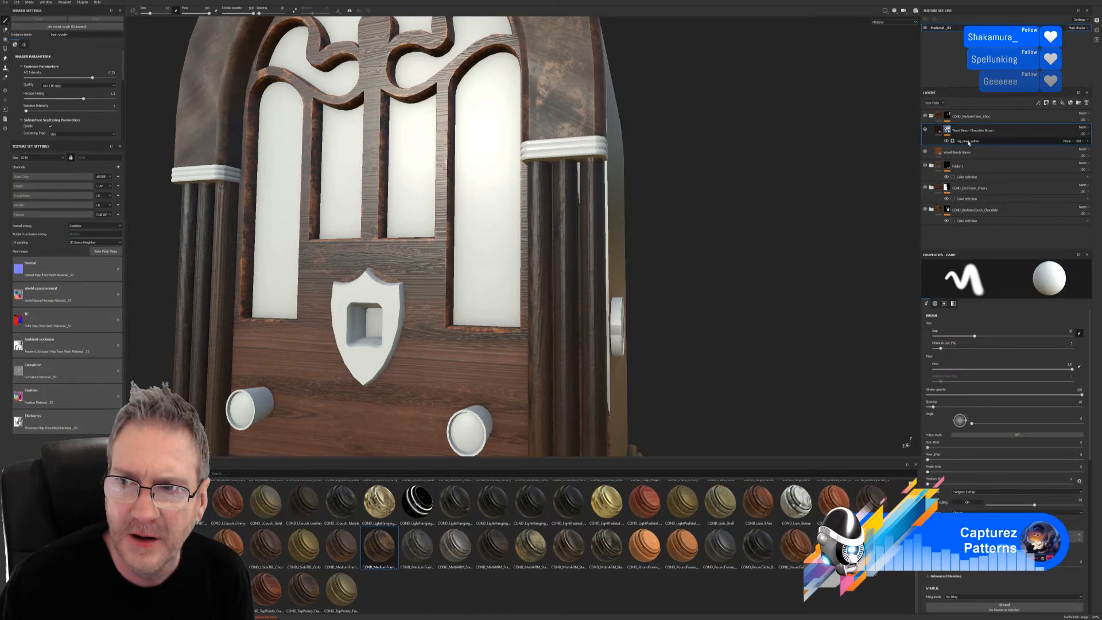
click(972, 141)
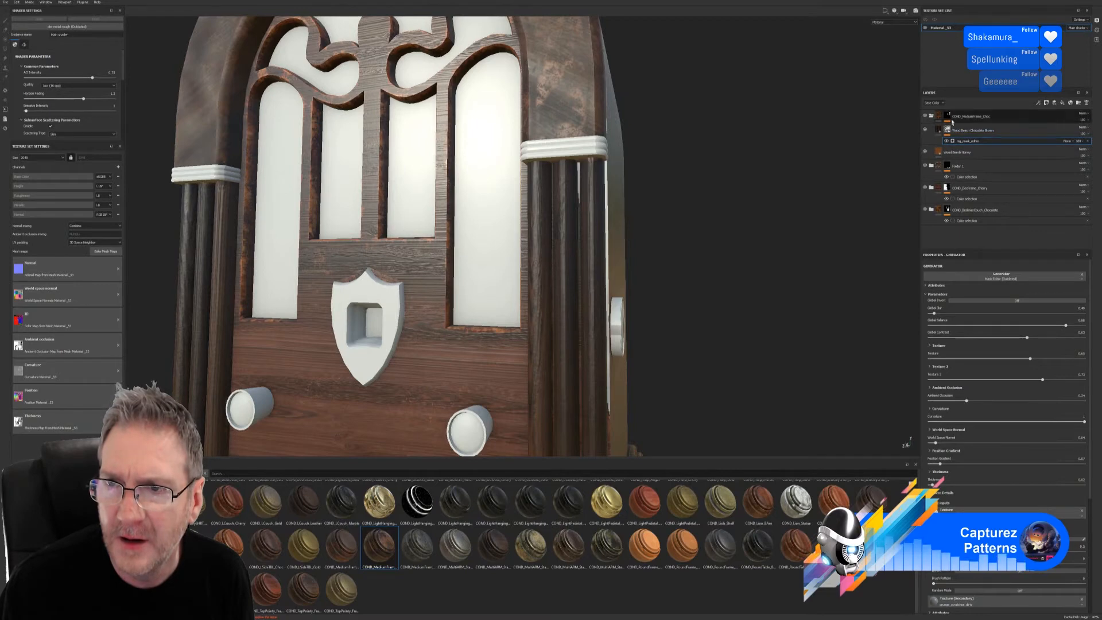
click(924, 165)
click(924, 165)
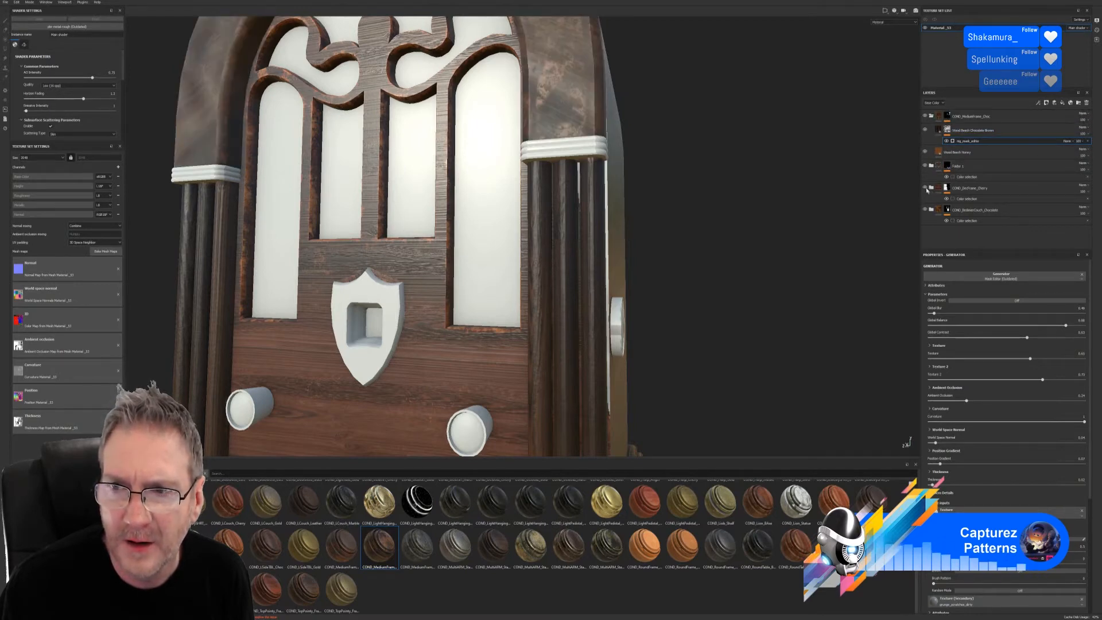
click(924, 187)
click(924, 188)
- Display the ID colors through the cherry frame folder's color selection and examine the ID map along the edge of the columns
click(961, 189)
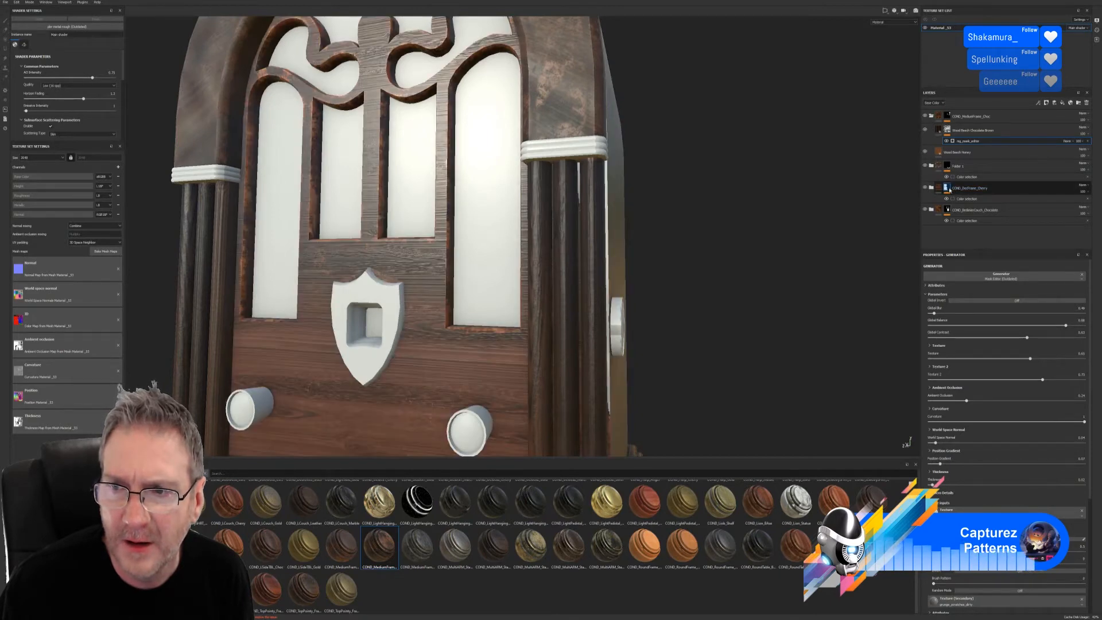
click(966, 199)
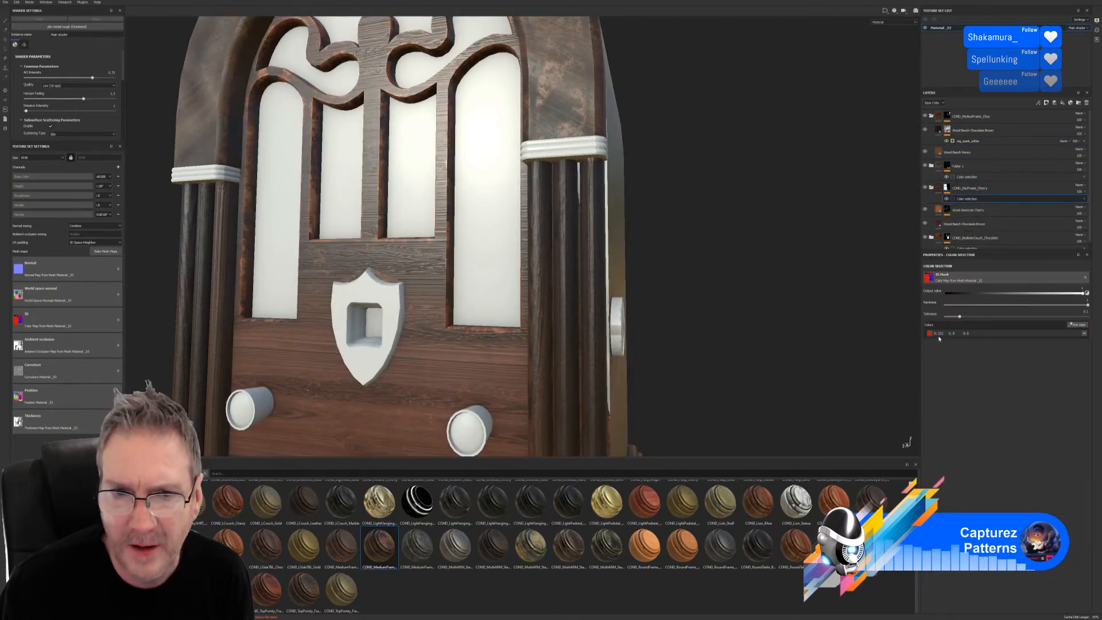
key(f)
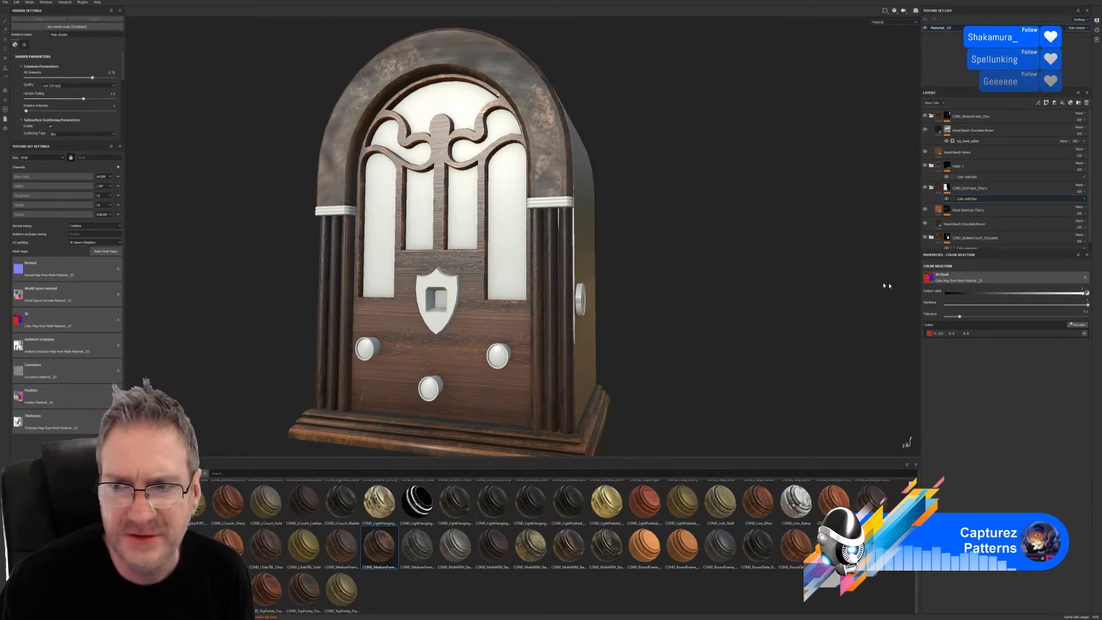
click(1077, 324)
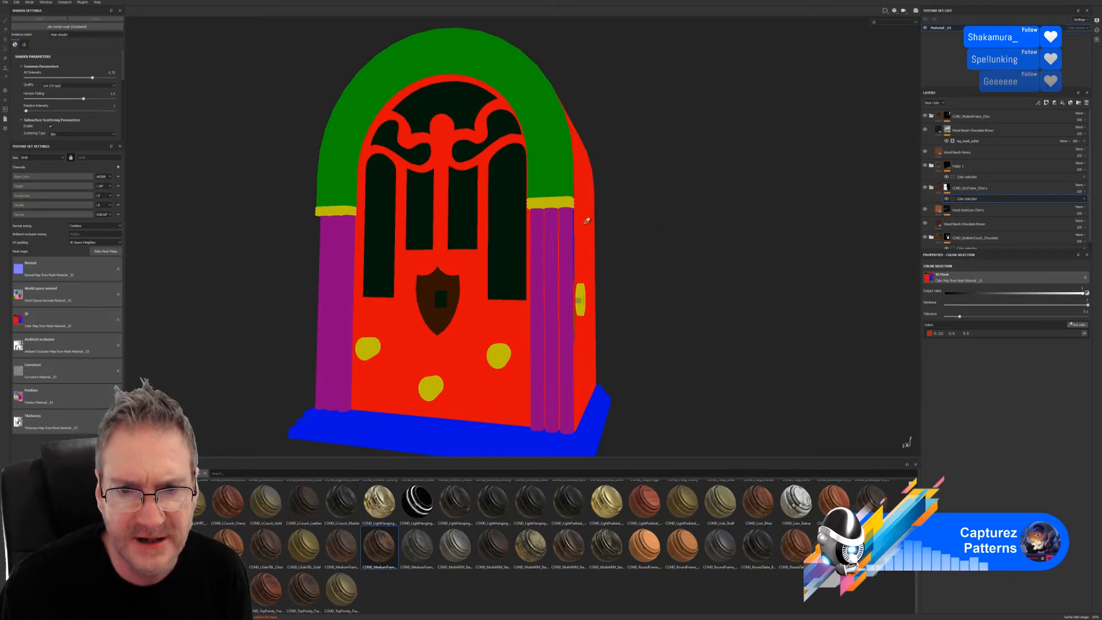
scroll(587, 221, up, 10)
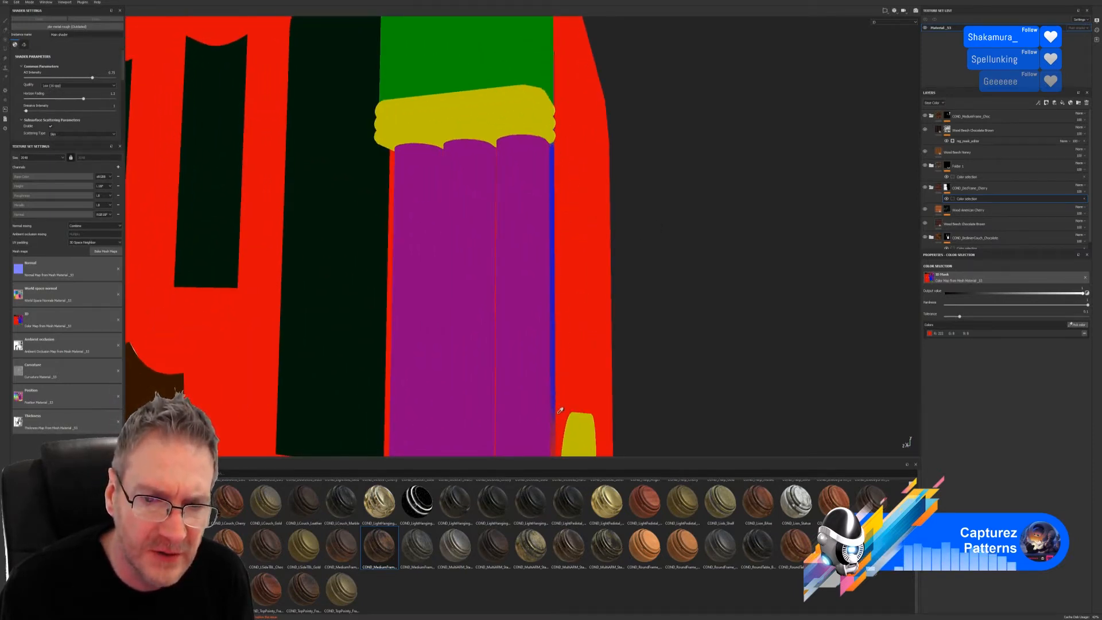
scroll(568, 404, down, 5)
scroll(629, 324, up, 2)
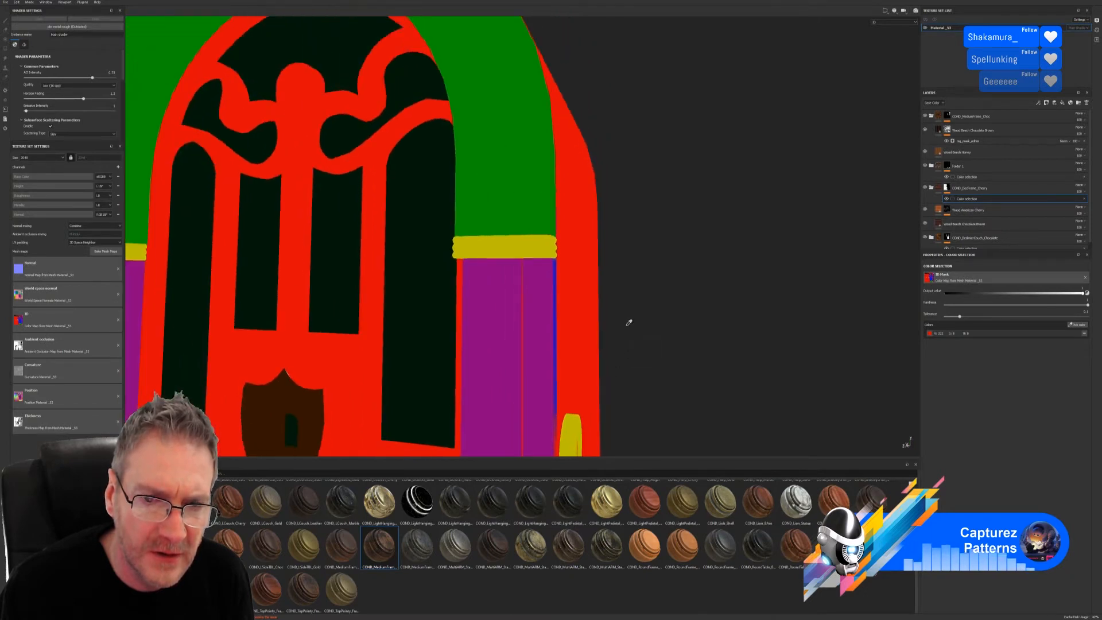
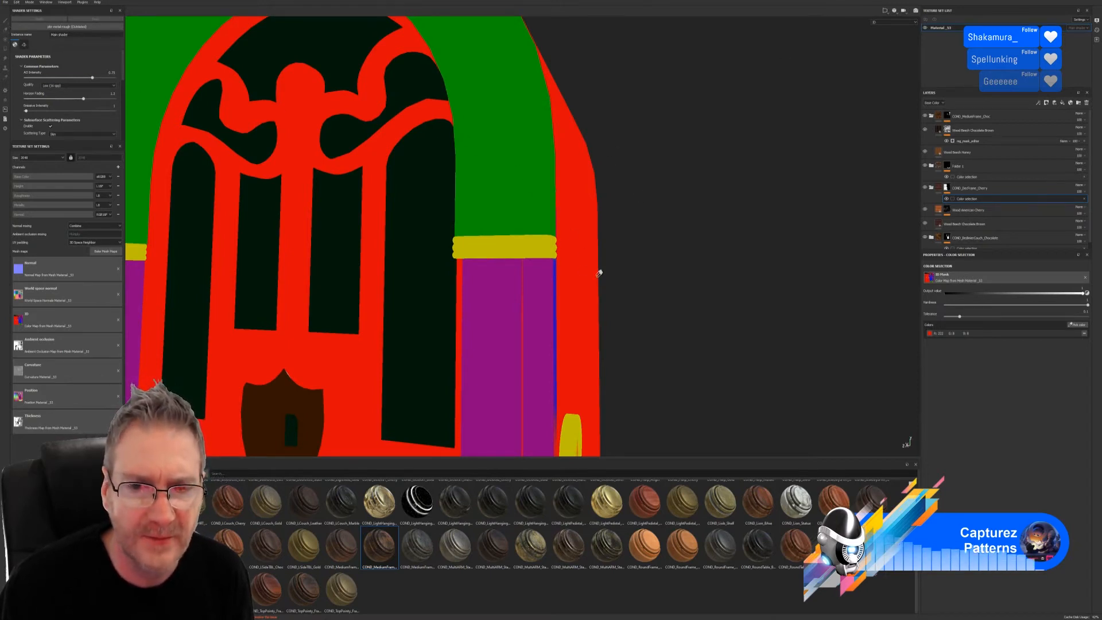
scroll(598, 273, down, 2)
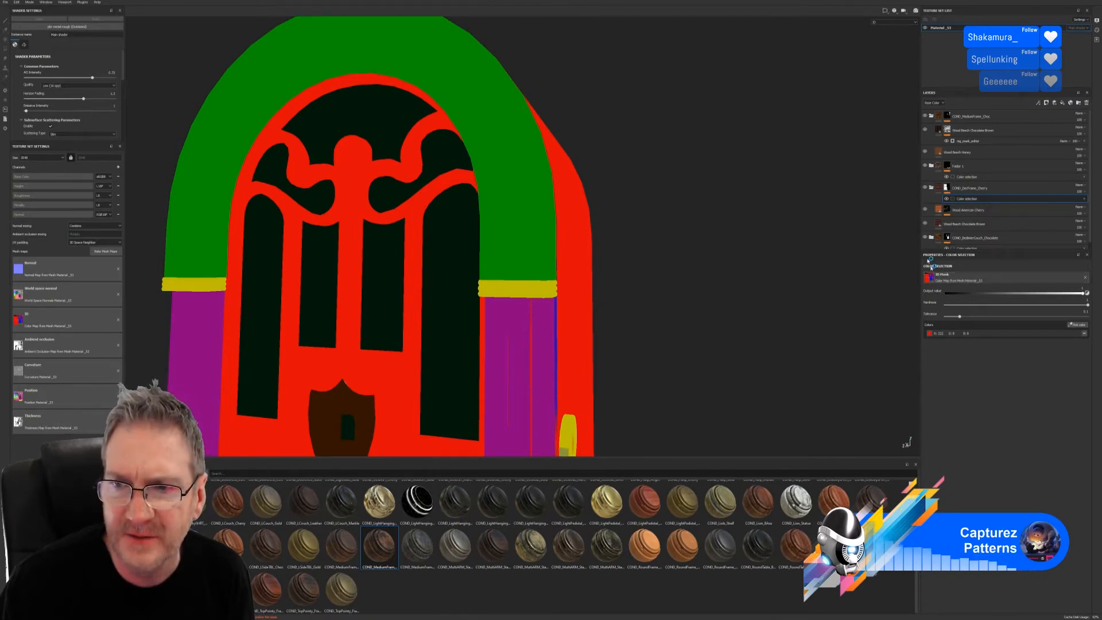
- Switch to 3ds Max and export the selected radio model, overwriting the existing radio FBX file
key(super+d)
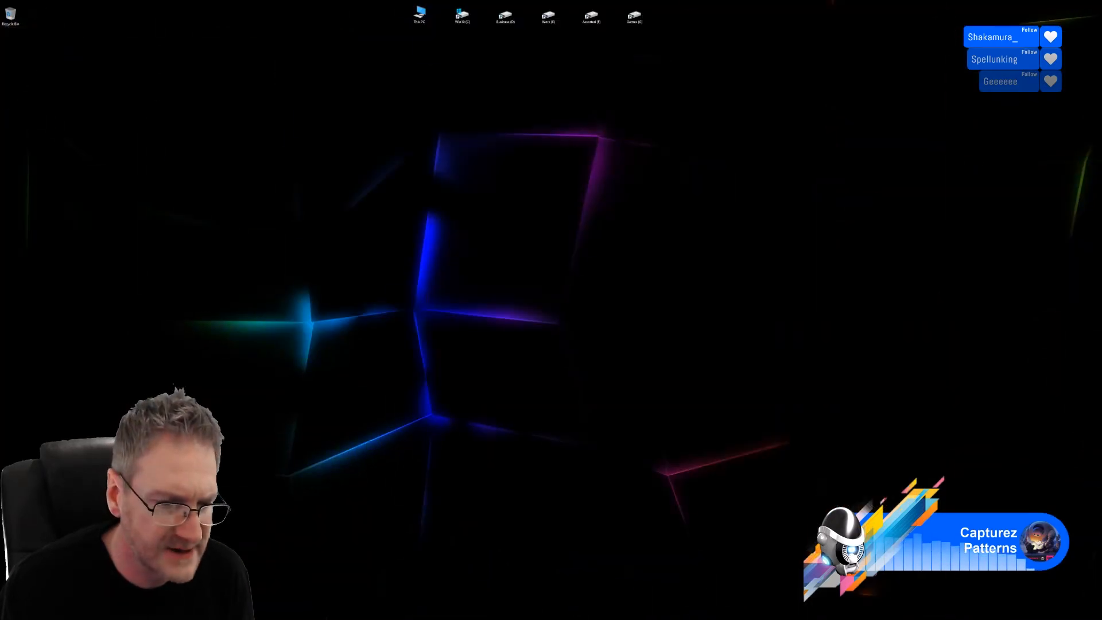
key(alt+Tab)
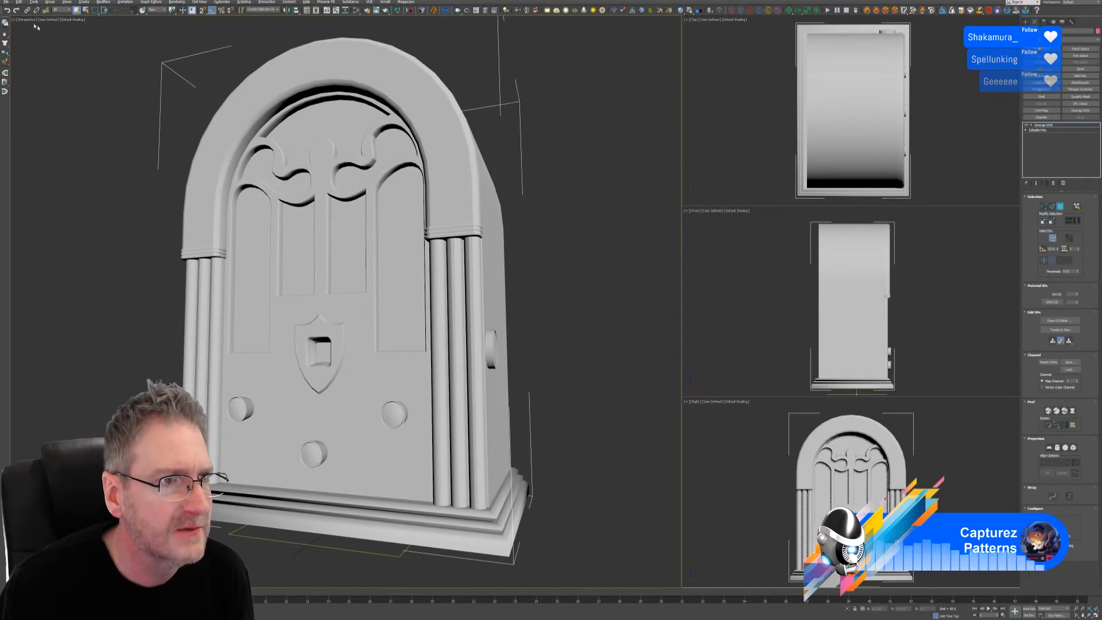
click(5, 2)
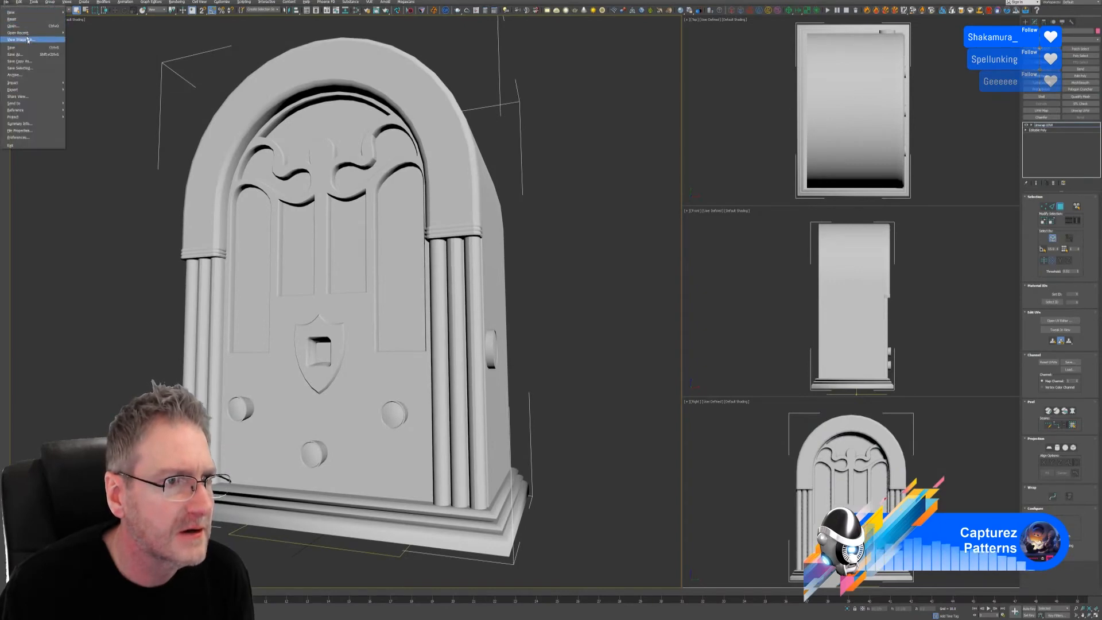
mouse_move(38, 89)
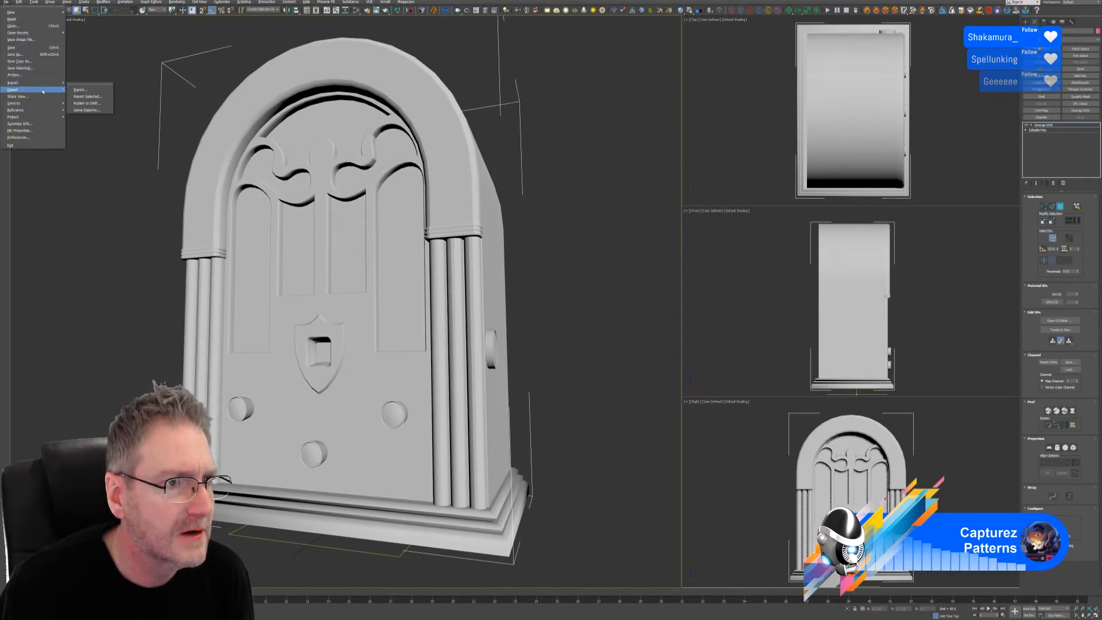
click(86, 98)
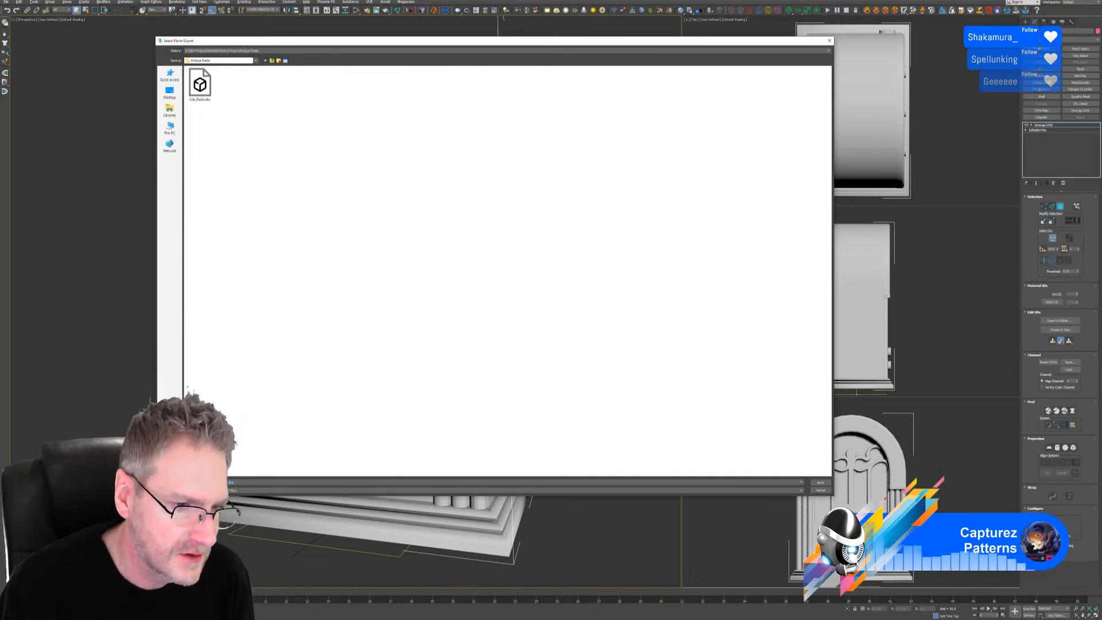
key(Return)
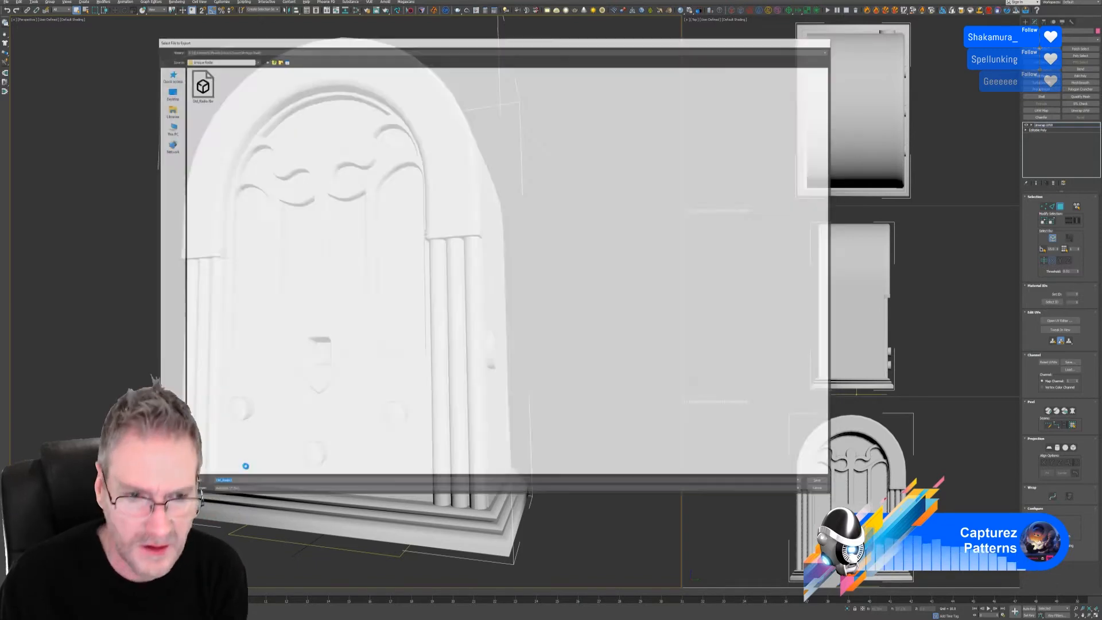
click(662, 387)
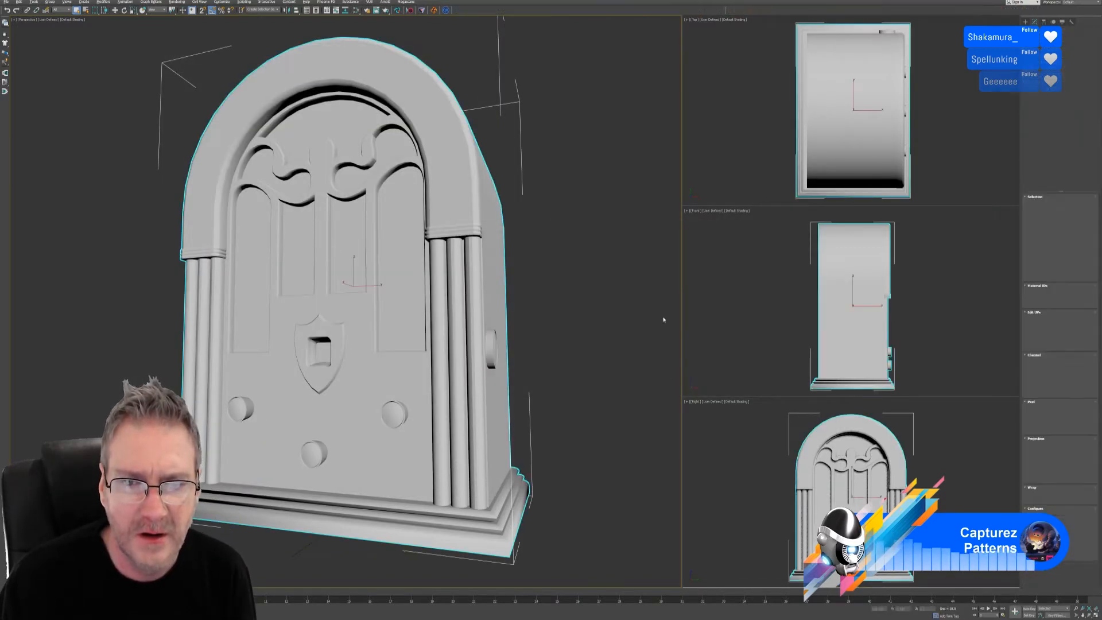
- Switch back to Substance Painter and reload the re-exported radio FBX as the project's mesh
key(super+d)
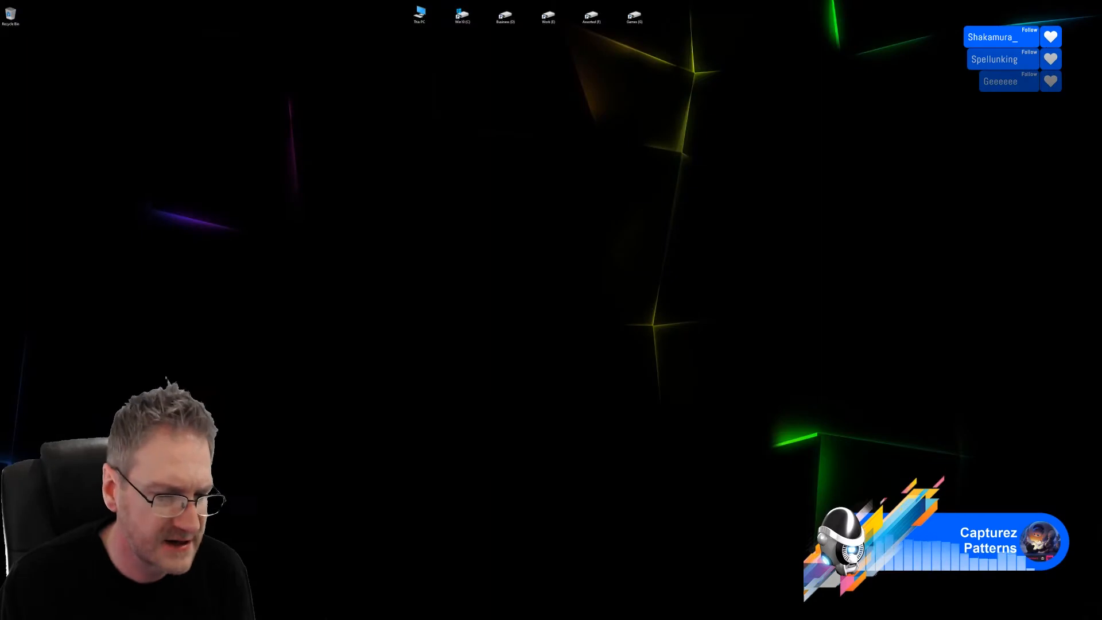
key(alt+Tab)
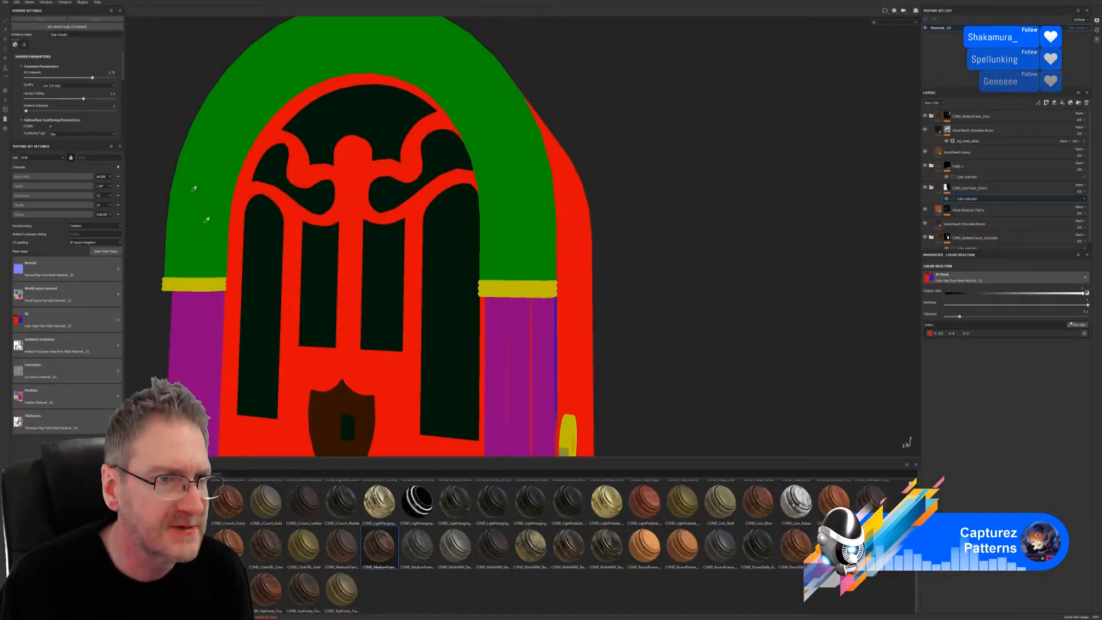
click(17, 3)
click(37, 26)
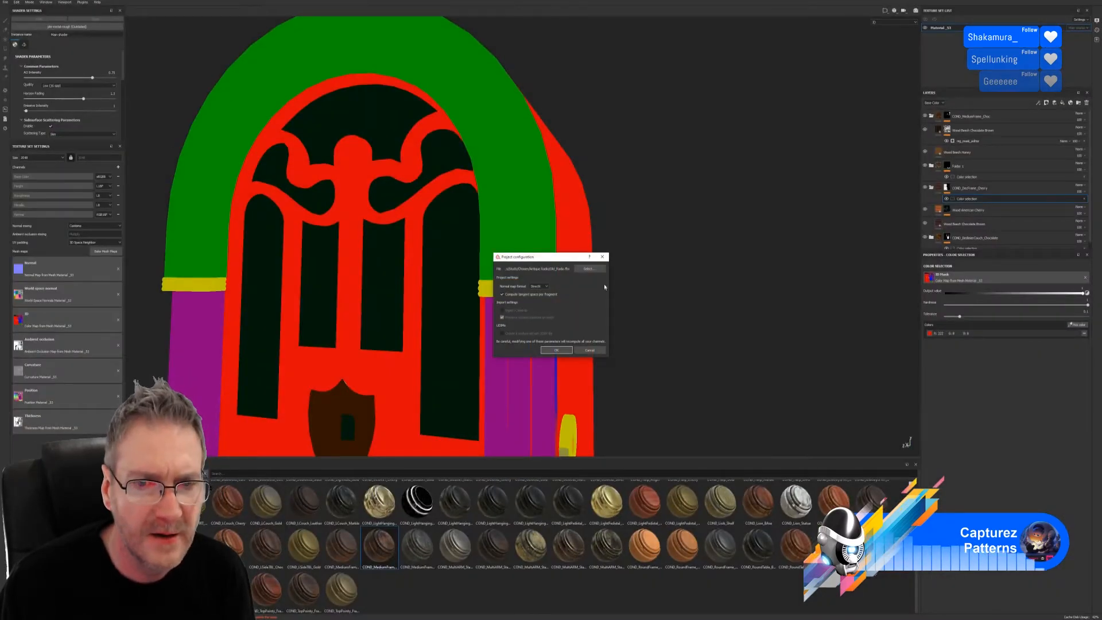
click(589, 269)
double_click(416, 157)
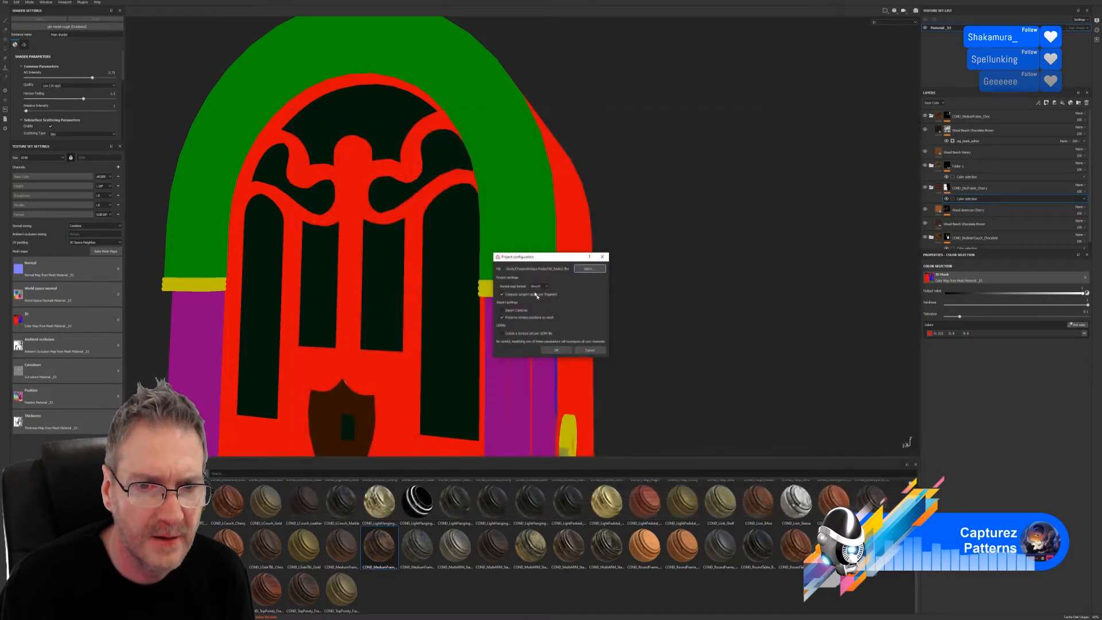
click(560, 350)
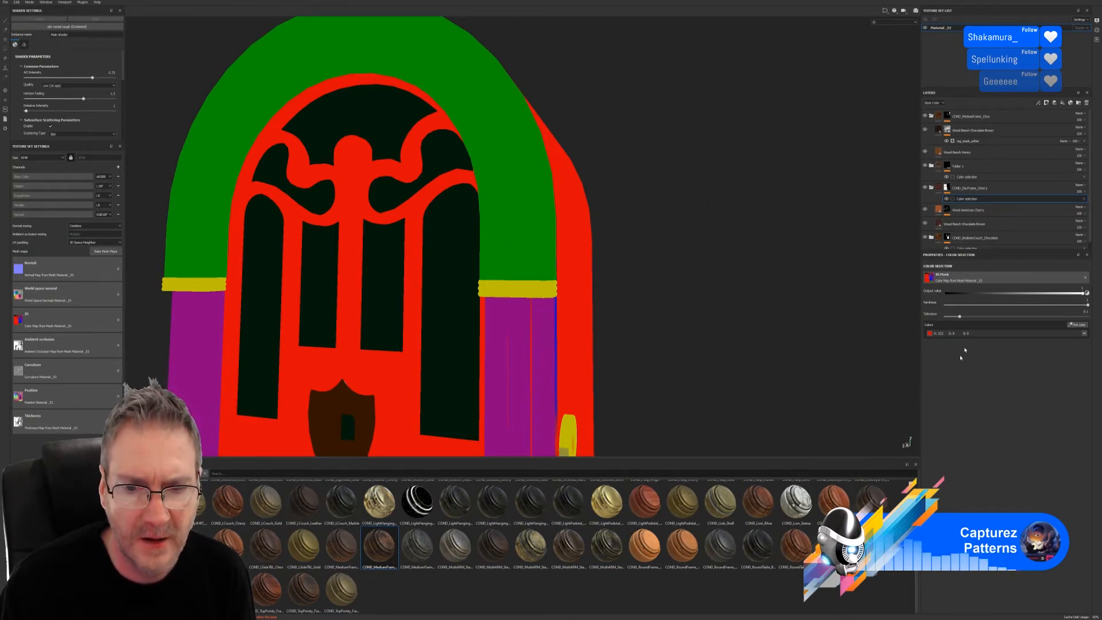
- Rebake the mesh maps for the updated radio model
scroll(644, 376, down, 3)
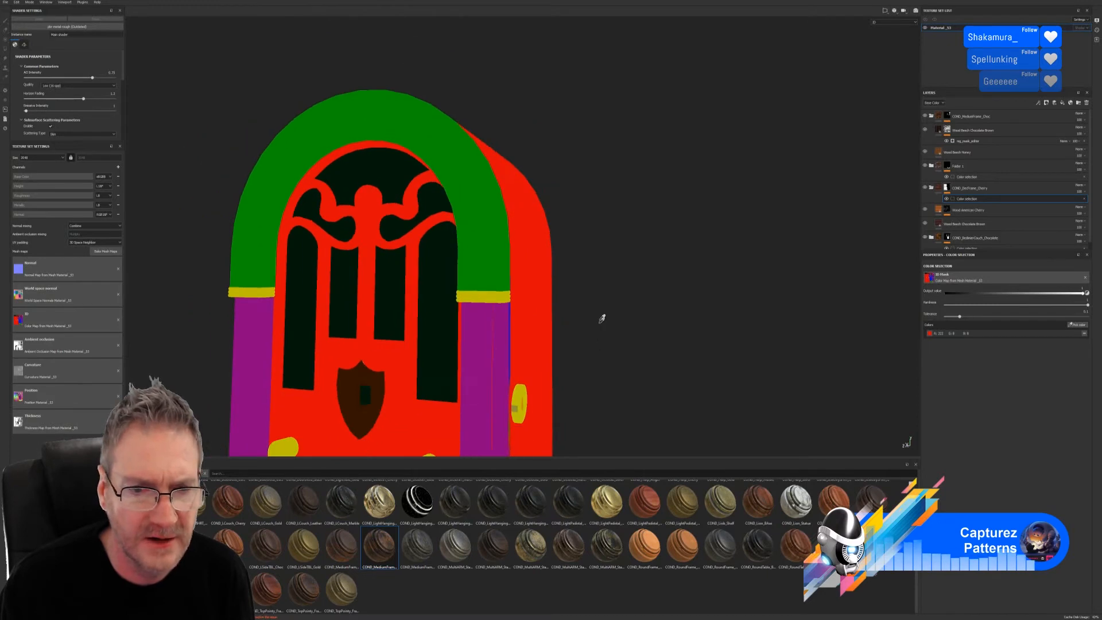
click(105, 252)
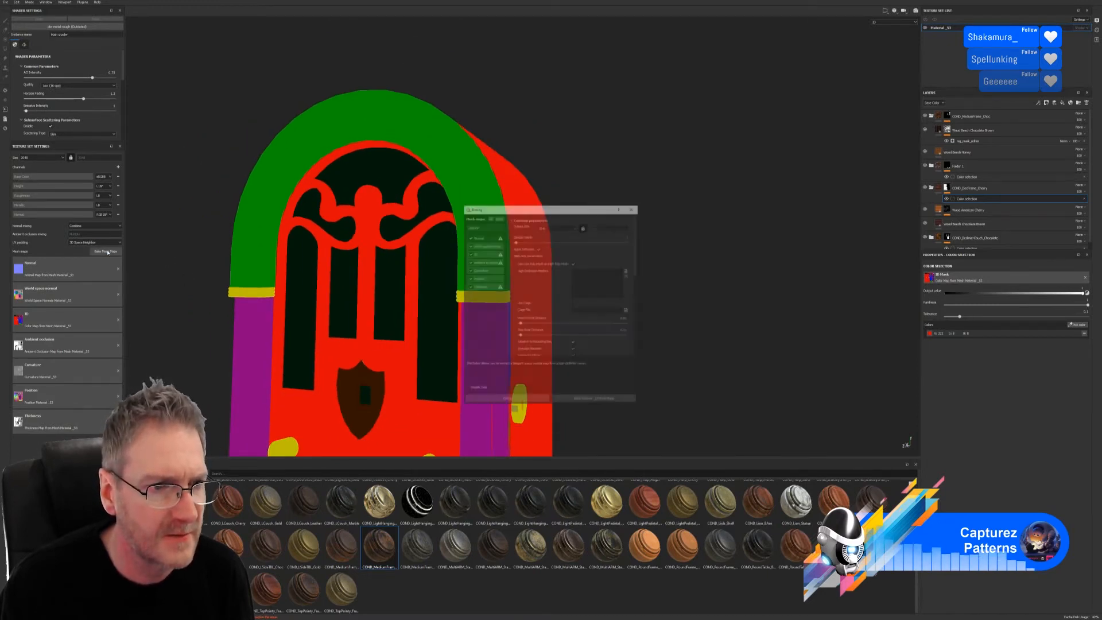
click(591, 400)
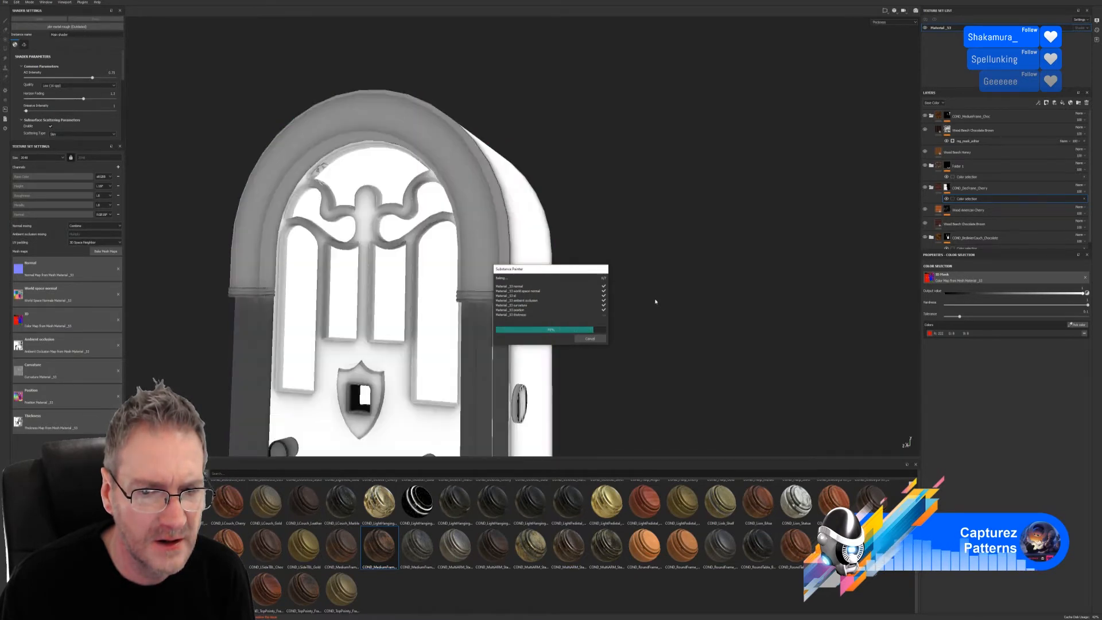
click(600, 337)
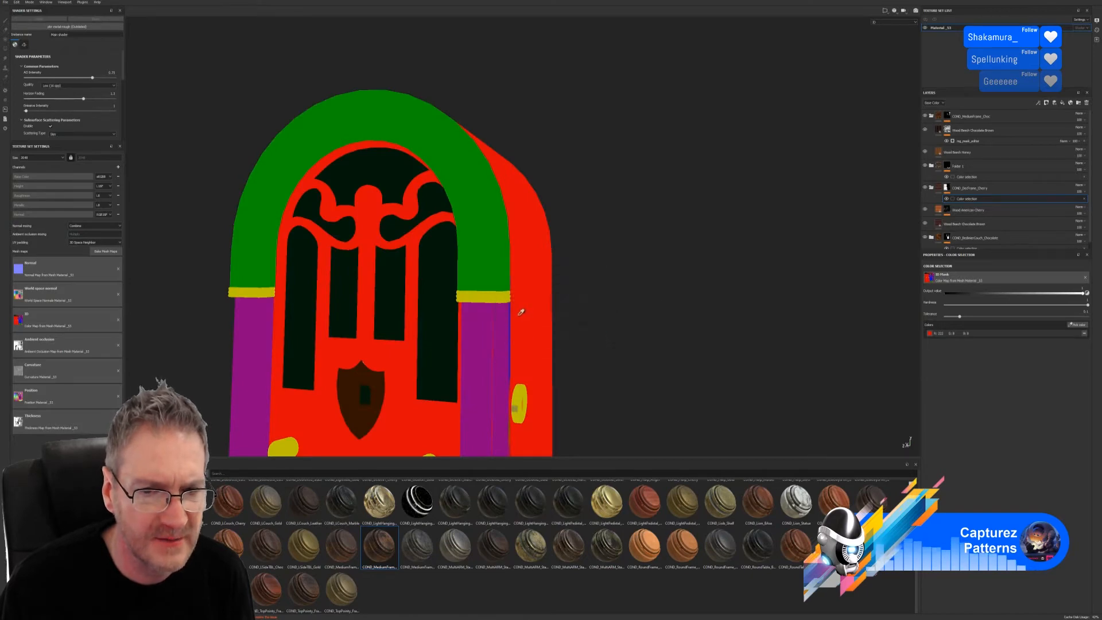
- Switch to 3ds Max and turn on vertex channel display in the radio model's object properties
click(1057, 5)
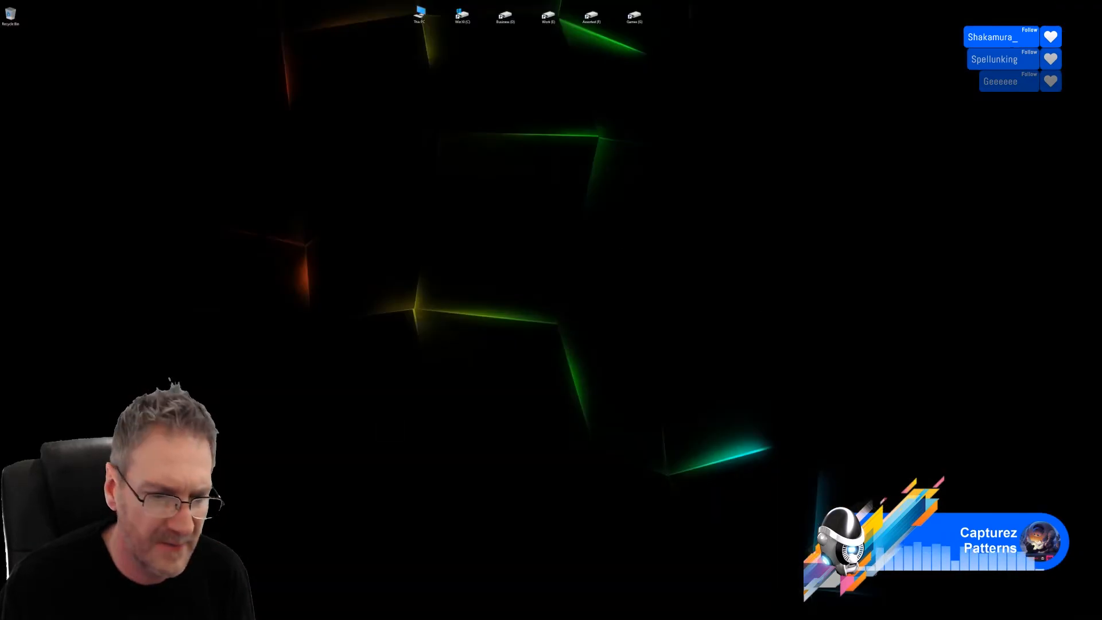
key(alt+Tab)
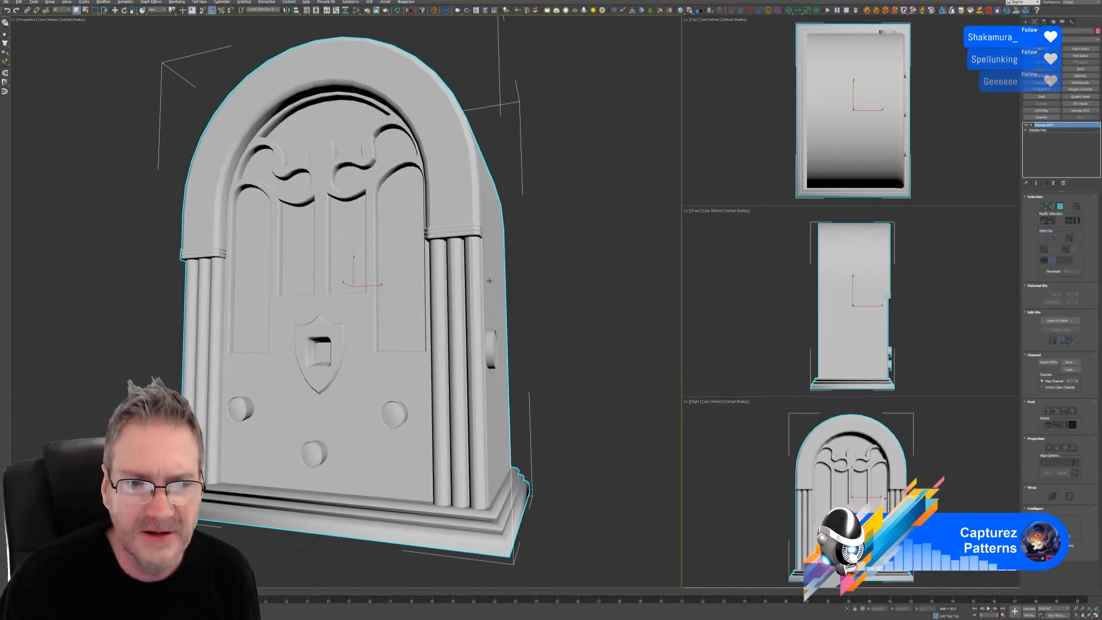
scroll(489, 281, up, 3)
scroll(481, 273, up, 2)
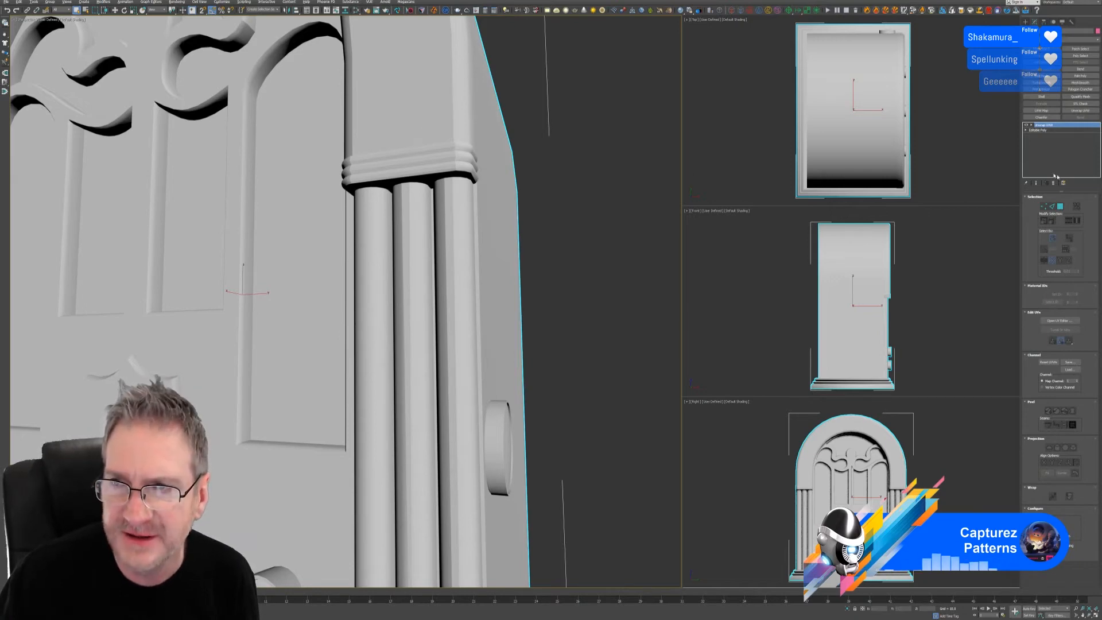
right_click(436, 123)
click(456, 162)
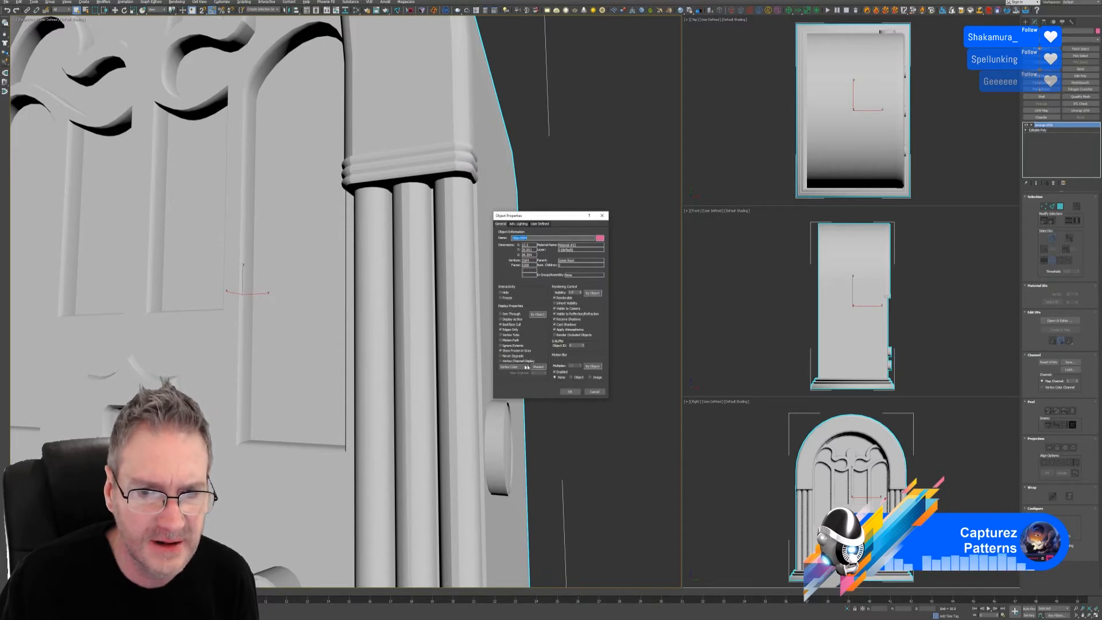
click(594, 391)
right_click(476, 242)
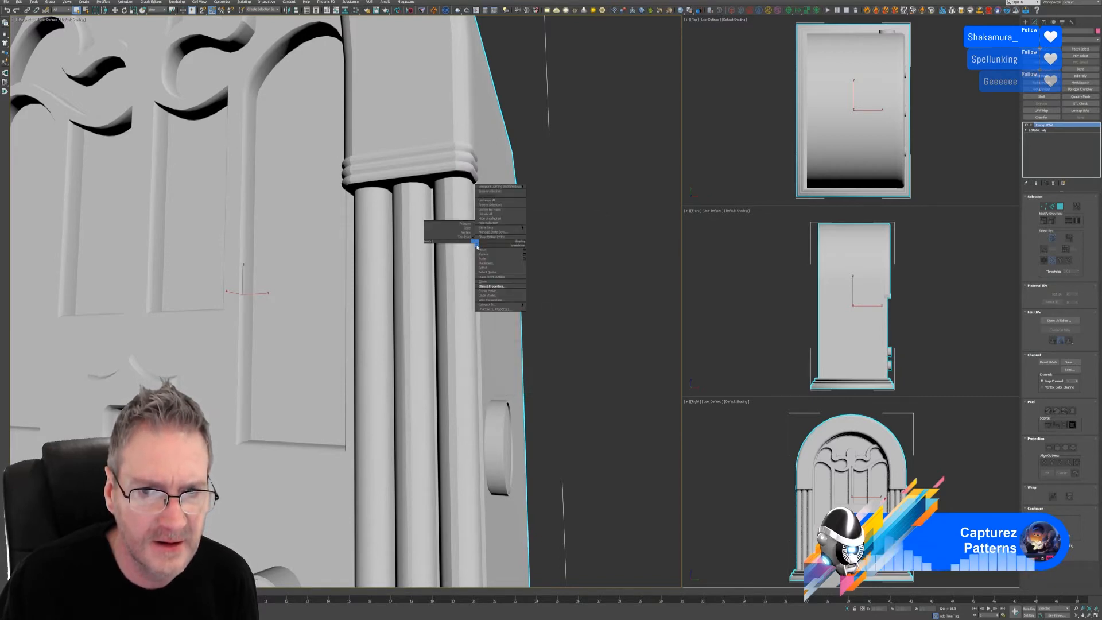
click(497, 286)
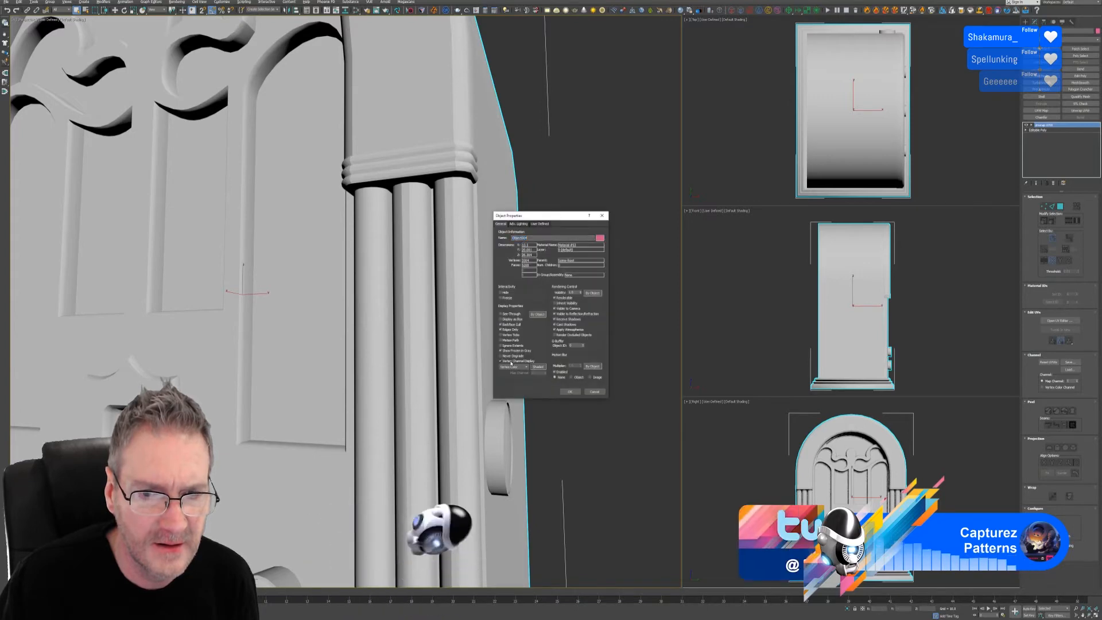
click(570, 391)
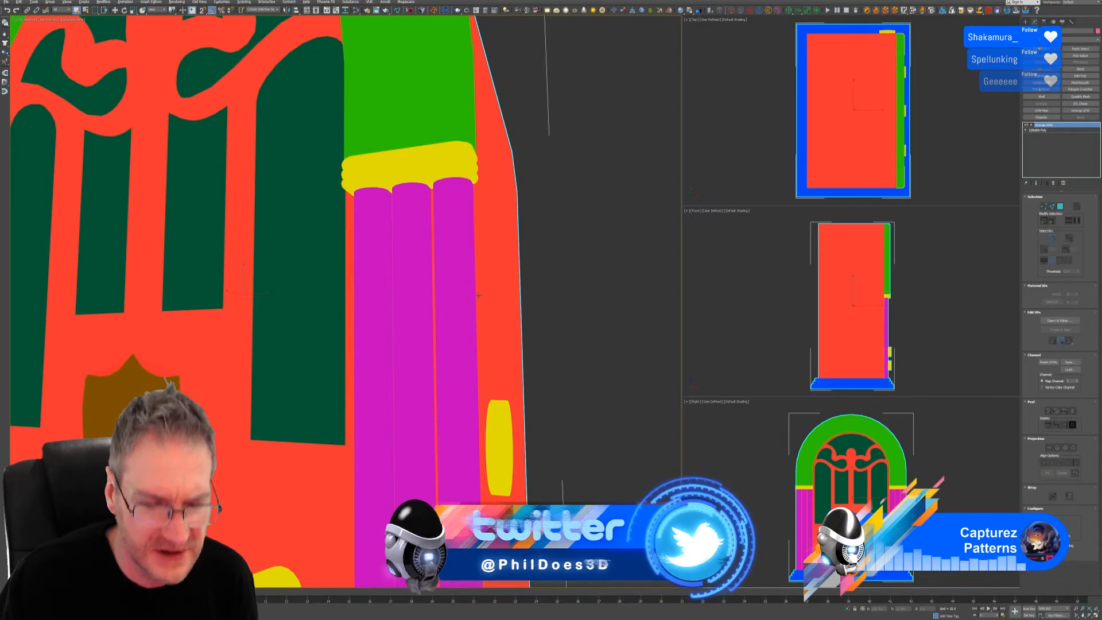
- Examine the vertex colors along the edge between the front column and the radio's side
mouse_move(509, 266)
alt+middle_down()
mouse_move(522, 265)
mouse_move(506, 264)
alt+middle_up()
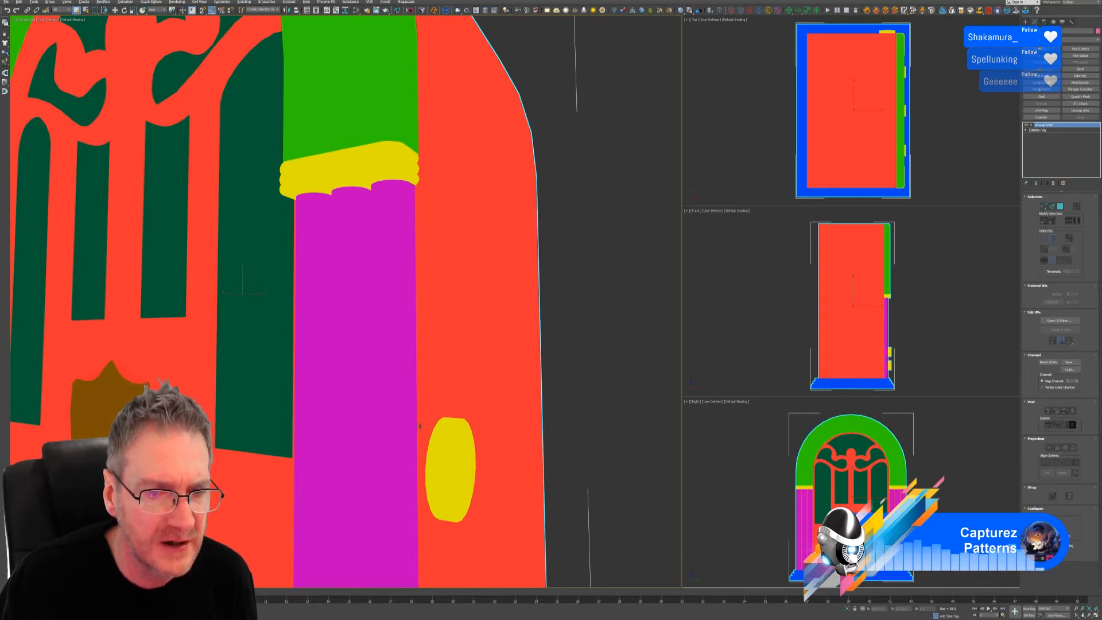
scroll(418, 425, down, 6)
alt+middle_drag(465, 345, 475, 297)
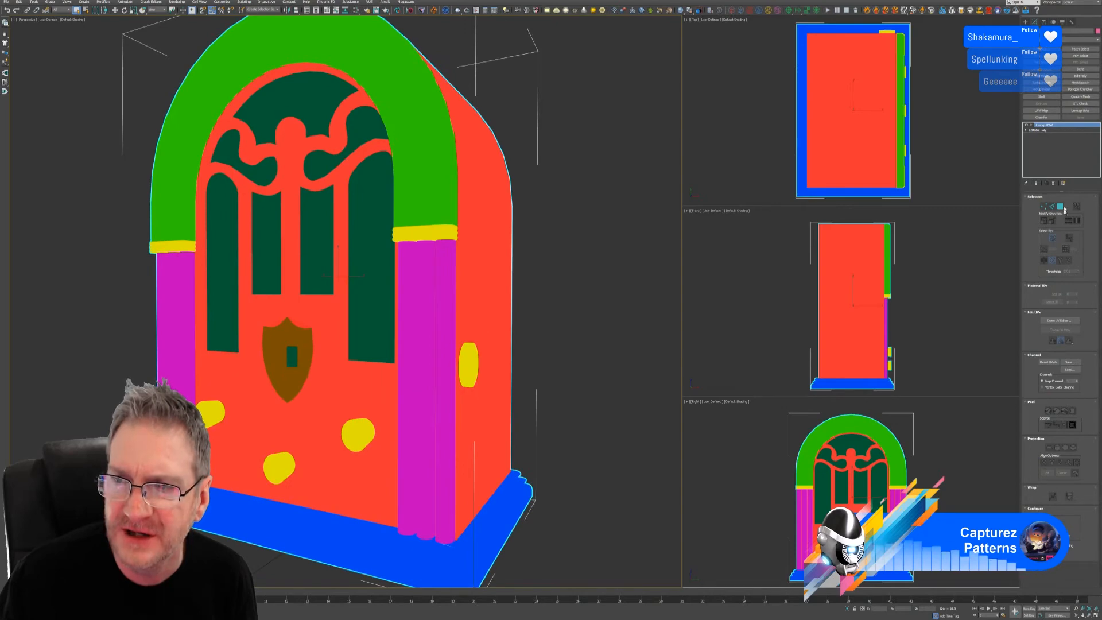
- Open the UV editor for the radio with polygon selection active and place its window beside the model
click(1060, 323)
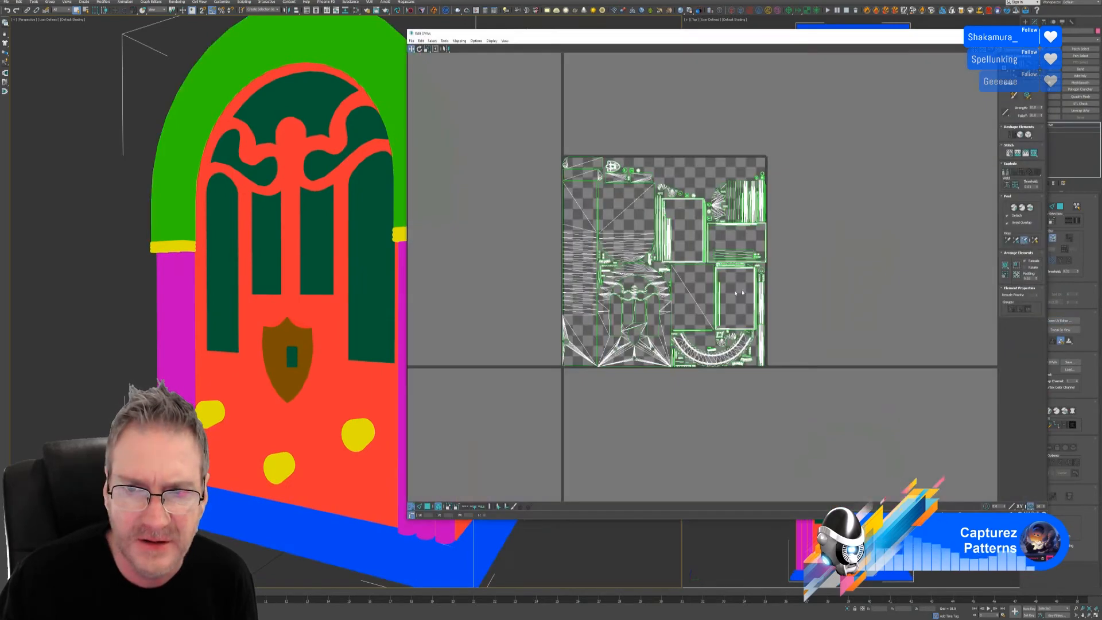
drag(572, 32, 664, 39)
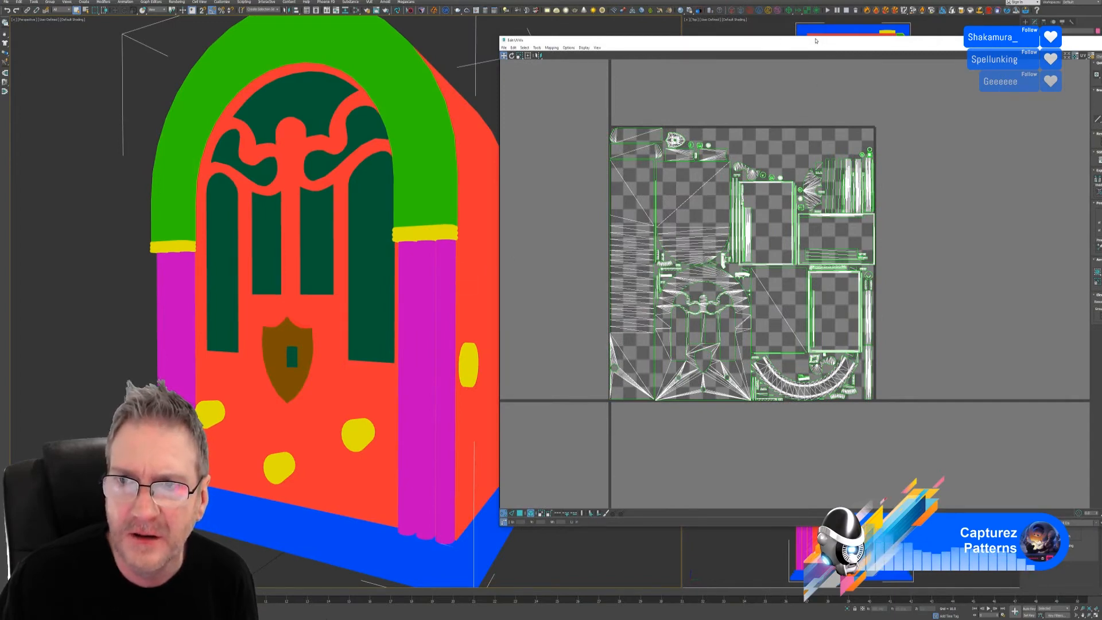
drag(815, 40, 738, 31)
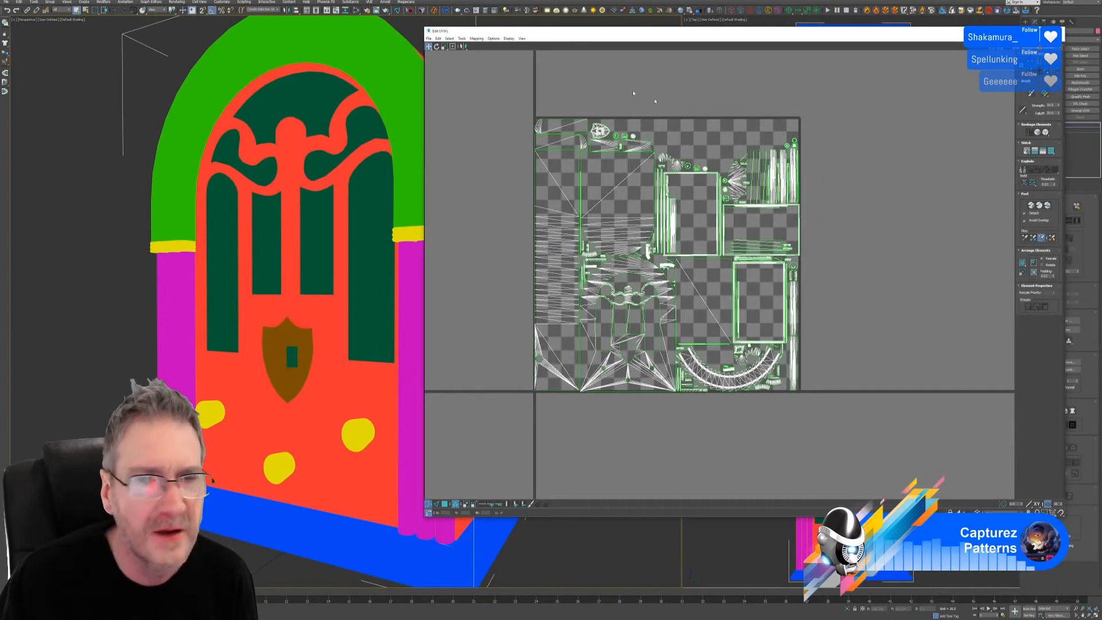
drag(885, 34, 803, 40)
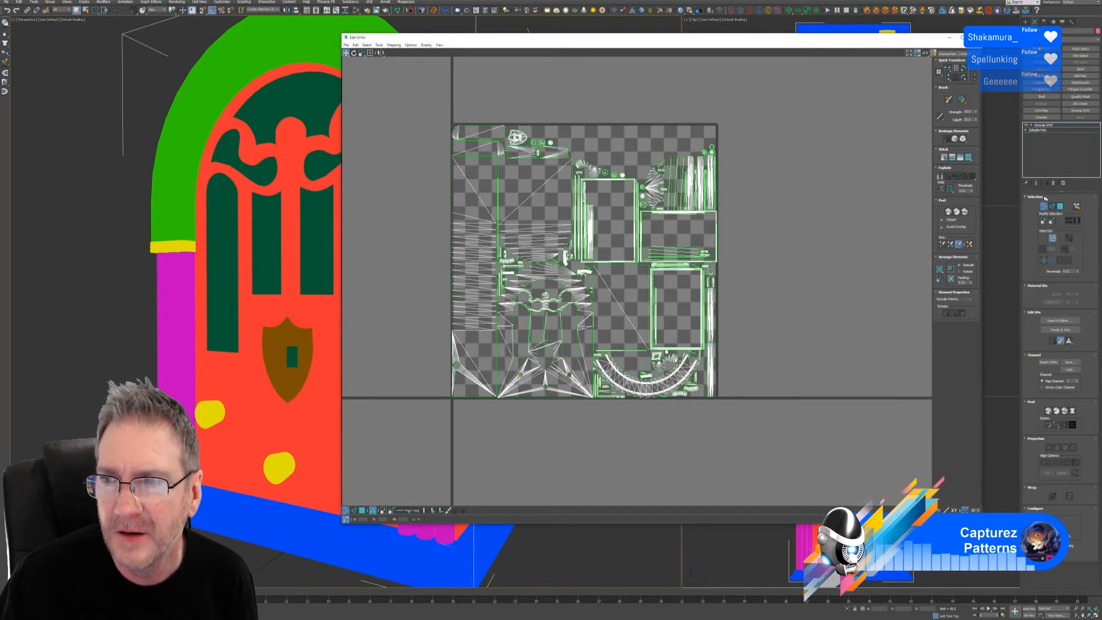
click(1059, 207)
drag(712, 40, 857, 46)
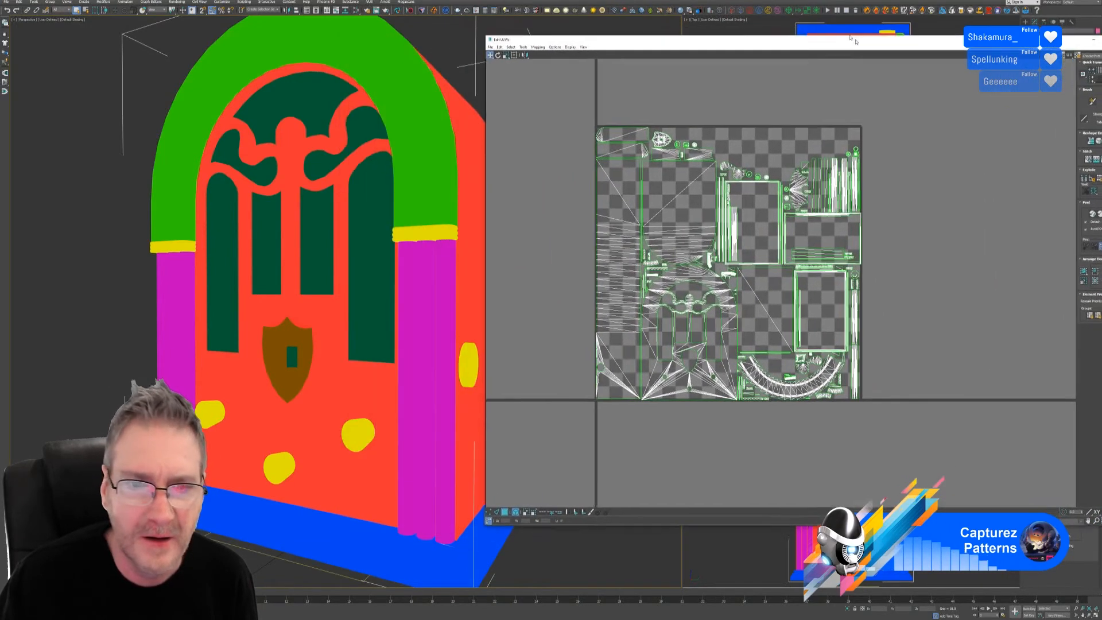
- Select the narrow polygon beside the front column and examine where it lies in the UV layout
click(458, 250)
scroll(591, 392, up, 8)
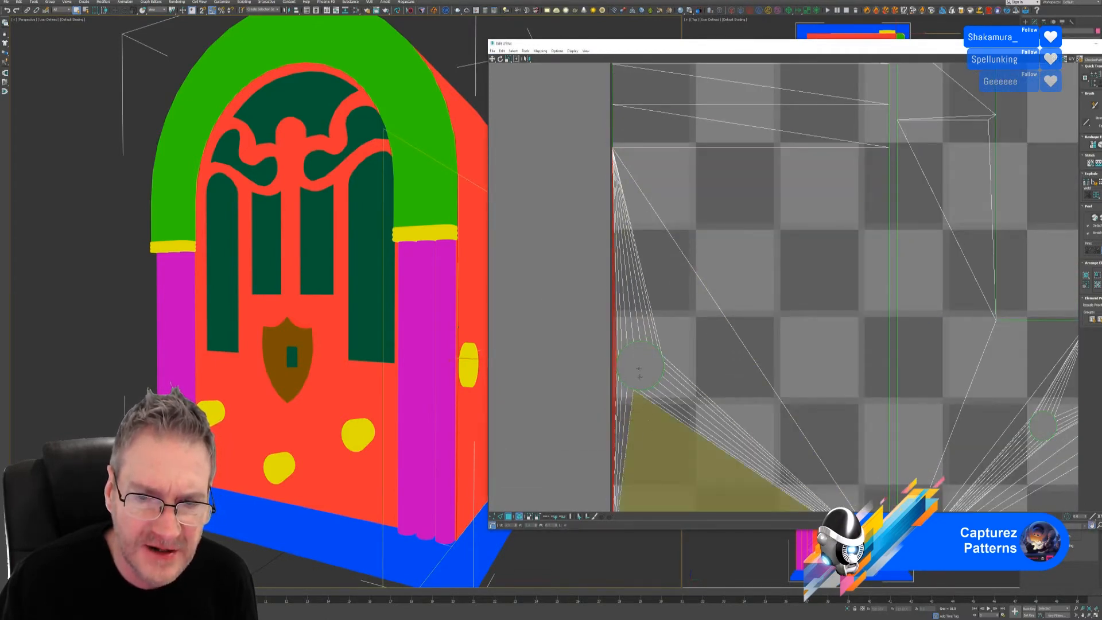
middle_drag(573, 369, 565, 301)
scroll(534, 247, down, 2)
scroll(564, 263, down, 1)
scroll(566, 301, down, 4)
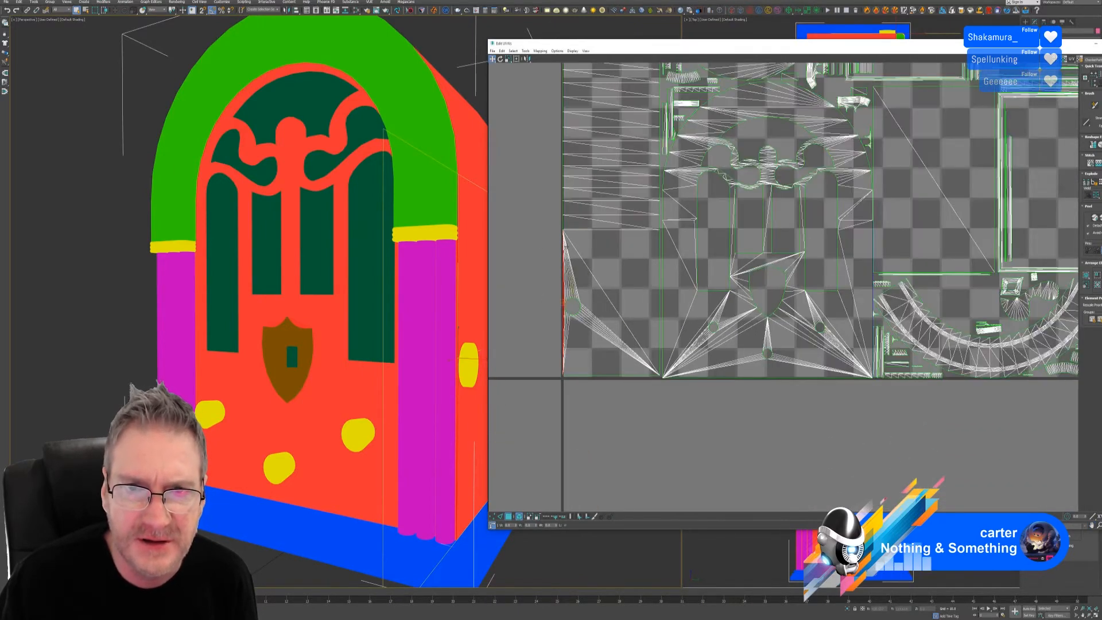
scroll(566, 304, down, 1)
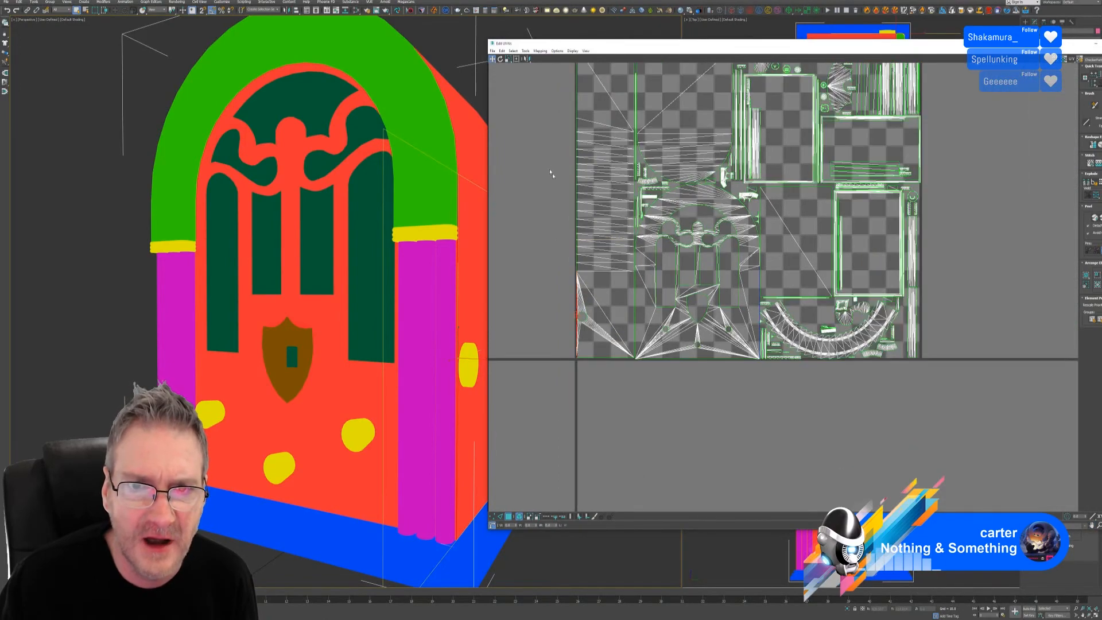
- Select the UV island of the radio's side and examine its borders and the spacing to the neighbouring islands
click(587, 296)
scroll(599, 350, up, 4)
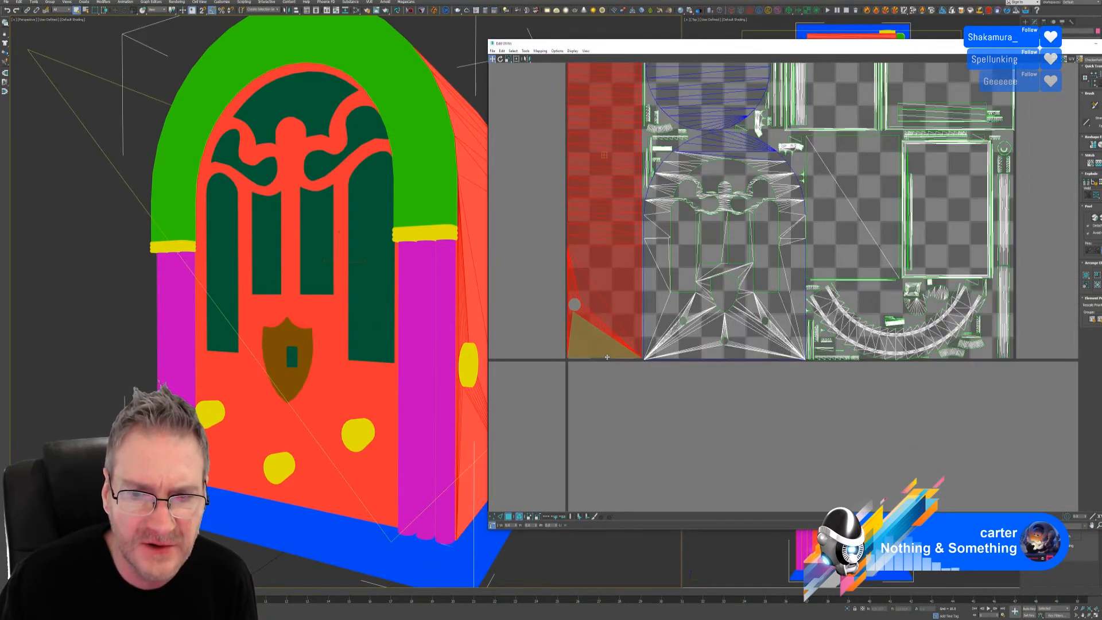
middle_drag(654, 144, 671, 335)
scroll(672, 335, down, 3)
middle_drag(672, 101, 673, 314)
scroll(676, 307, up, 3)
scroll(673, 308, up, 1)
scroll(656, 370, up, 2)
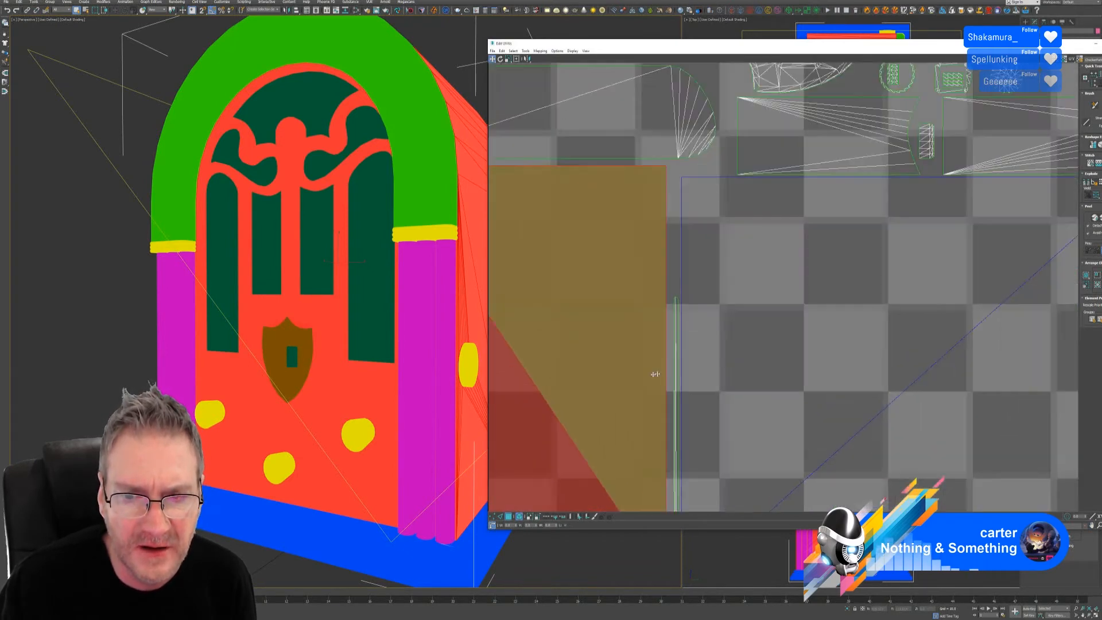
middle_drag(637, 362, 771, 347)
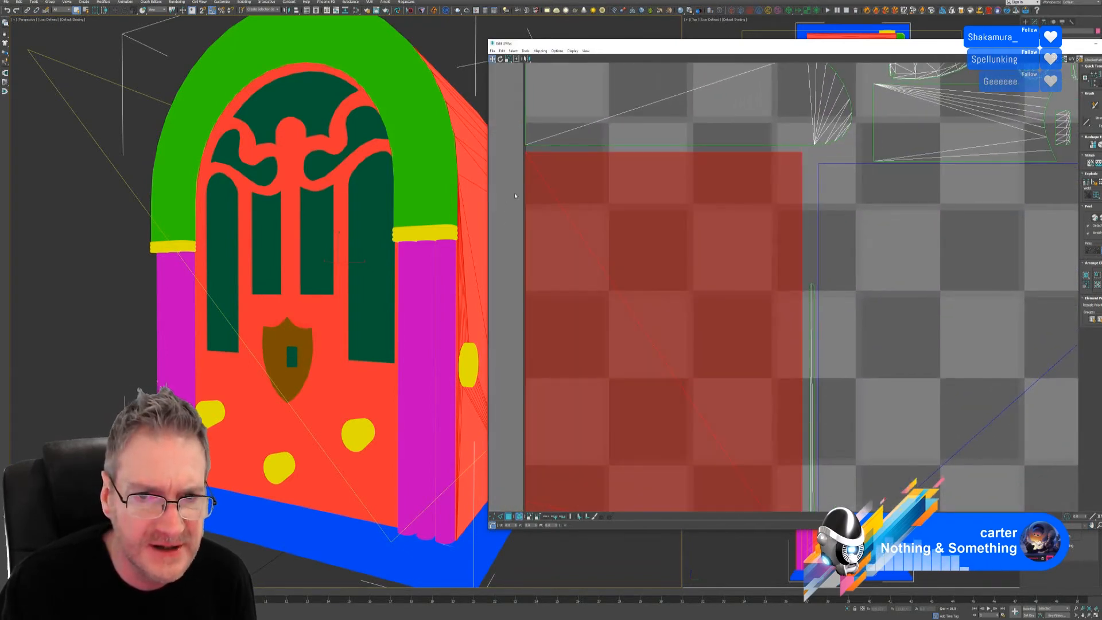
drag(632, 285, 635, 285)
scroll(635, 285, down, 4)
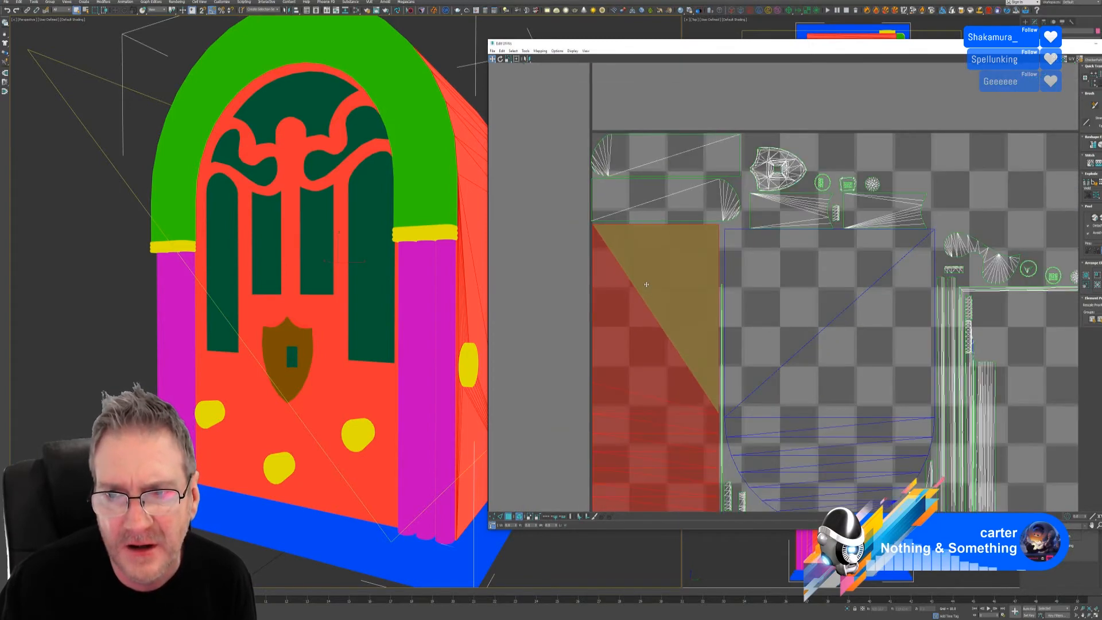
scroll(700, 296, down, 2)
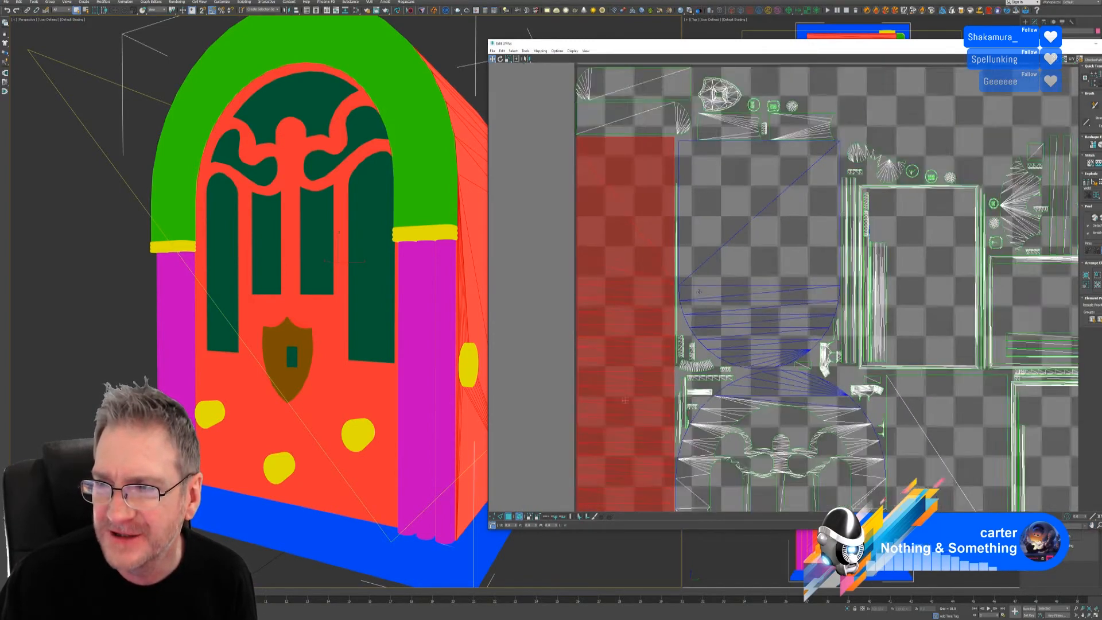
middle_drag(660, 497, 601, 284)
scroll(552, 357, up, 2)
scroll(552, 357, up, 1)
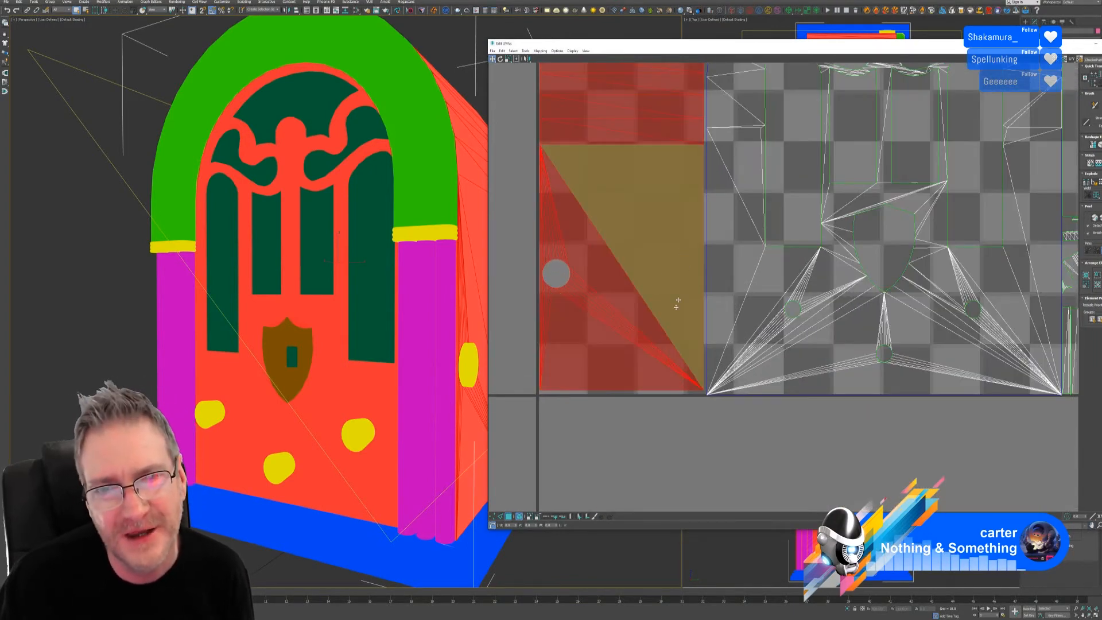
scroll(774, 286, down, 3)
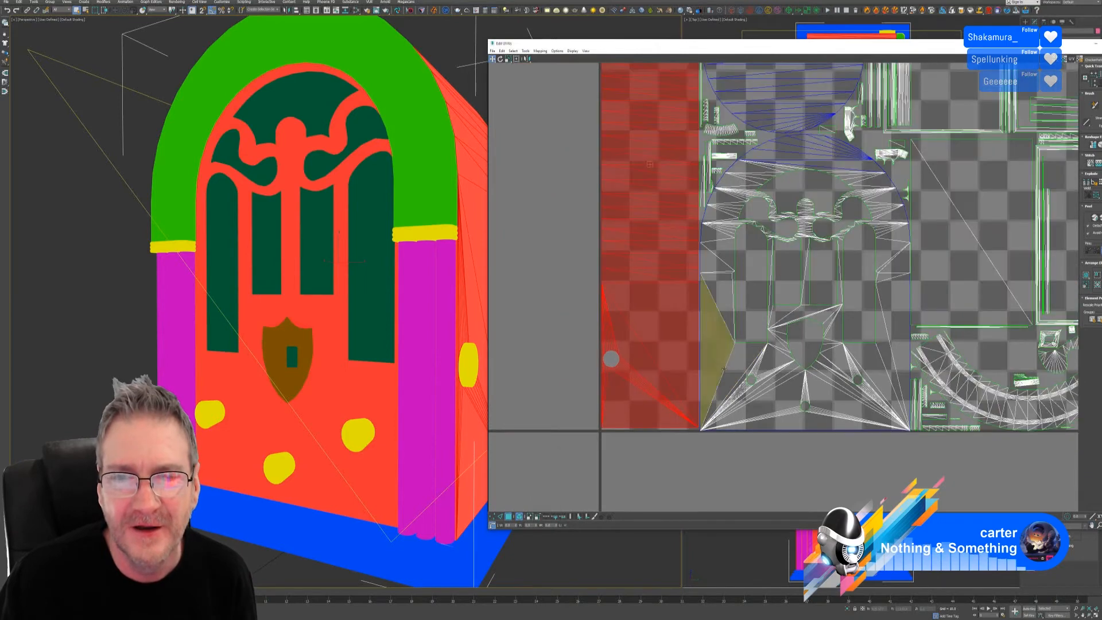
scroll(774, 286, down, 3)
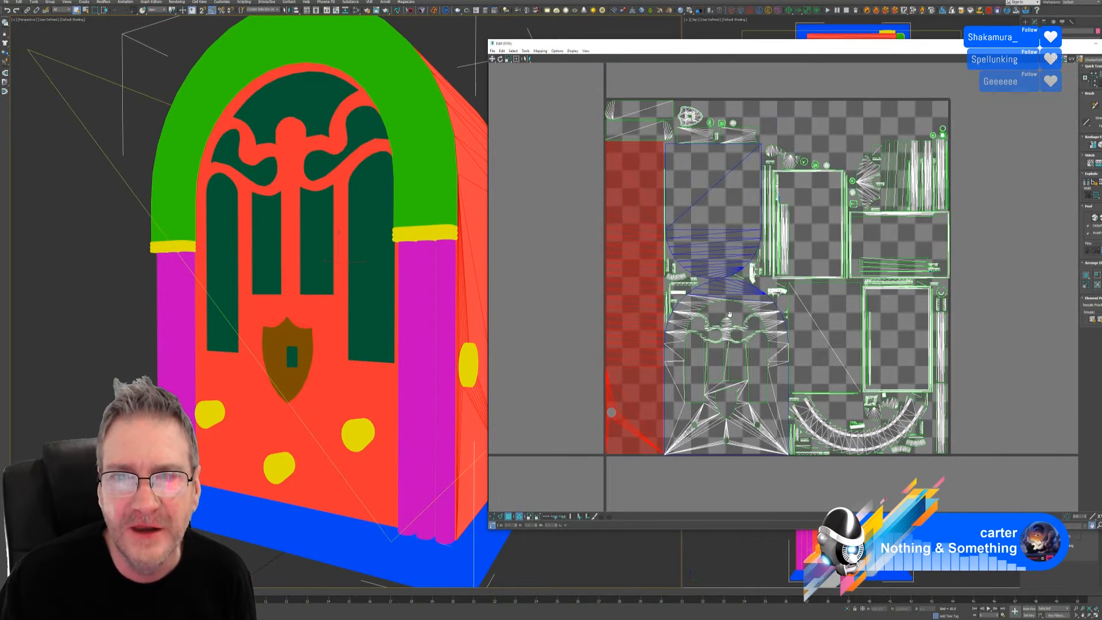
- Deselect the side's UV island and close the UV editor
click(986, 170)
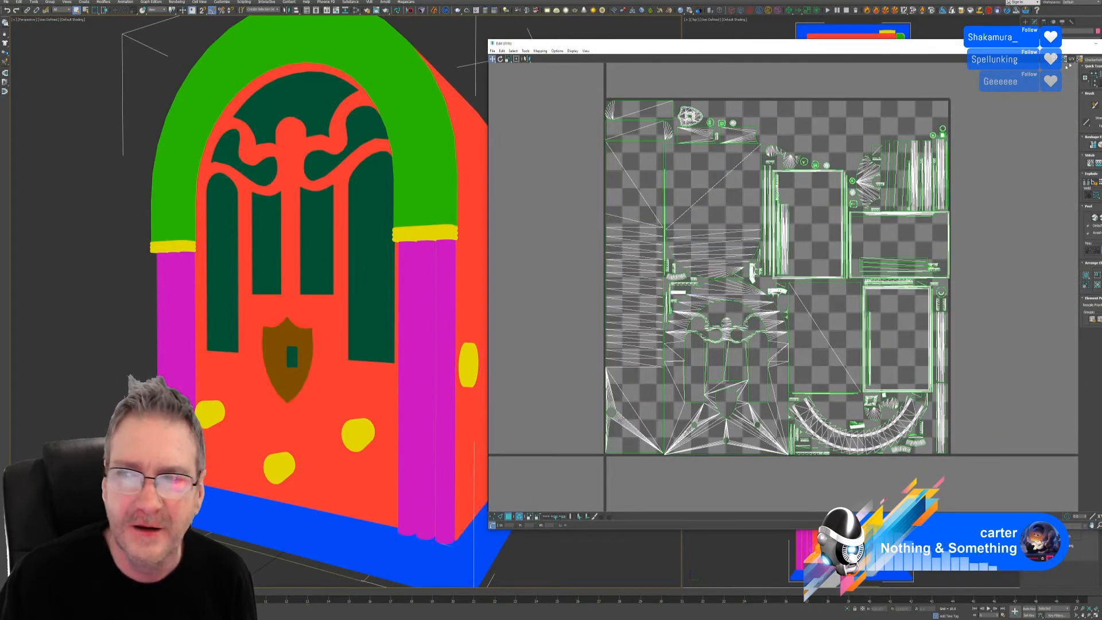
drag(1095, 45, 990, 47)
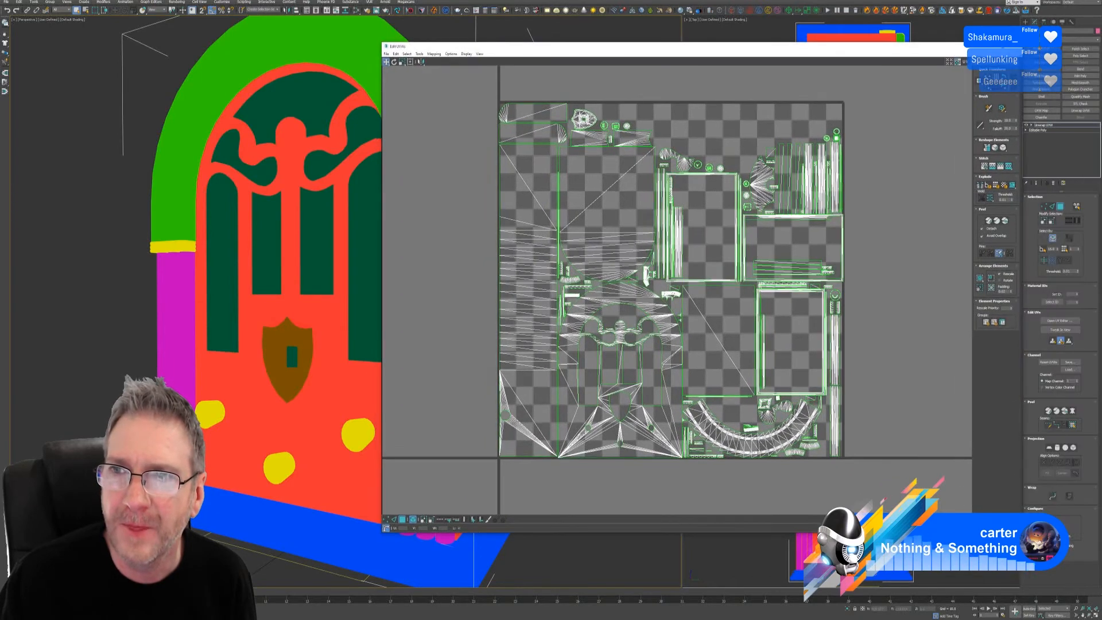
click(1012, 47)
- Turn off vertex channel display in the radio model's object properties
right_click(436, 142)
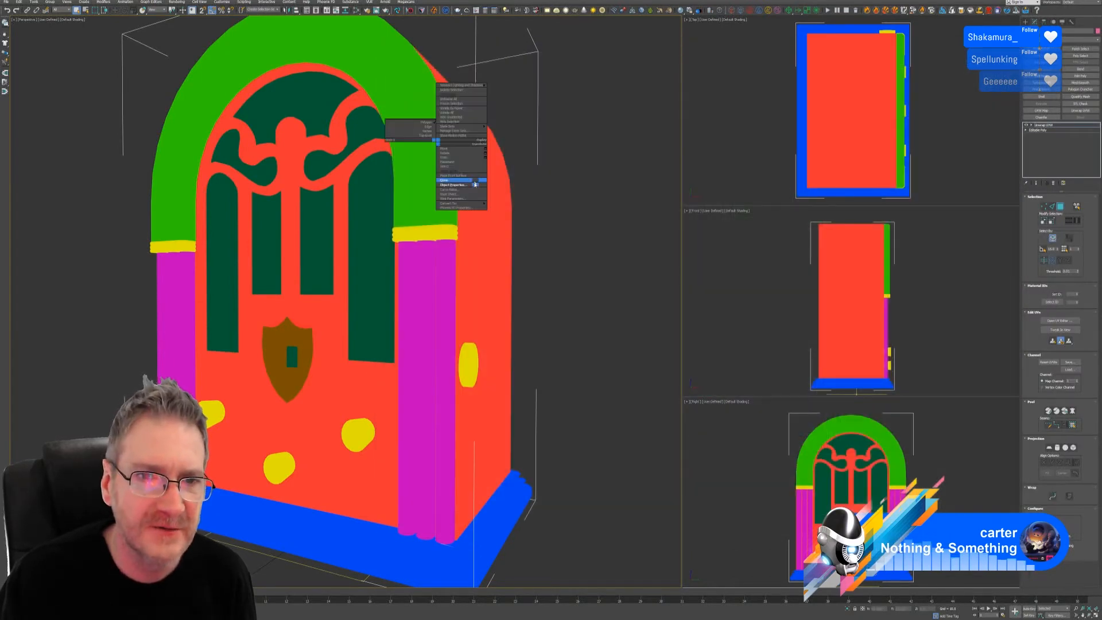
click(459, 183)
click(506, 362)
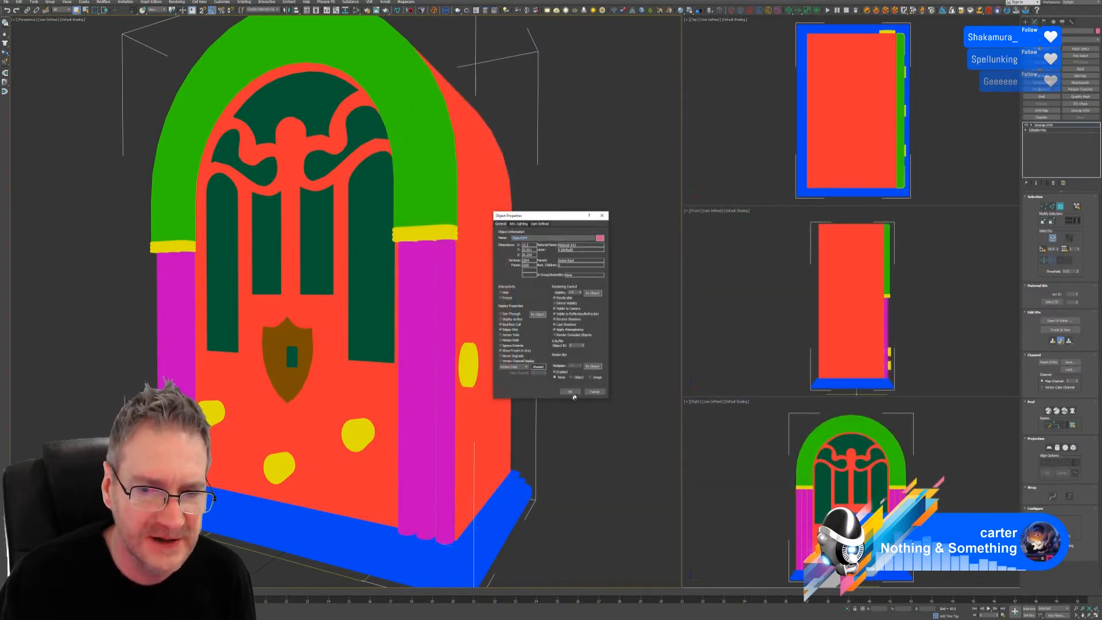
click(569, 392)
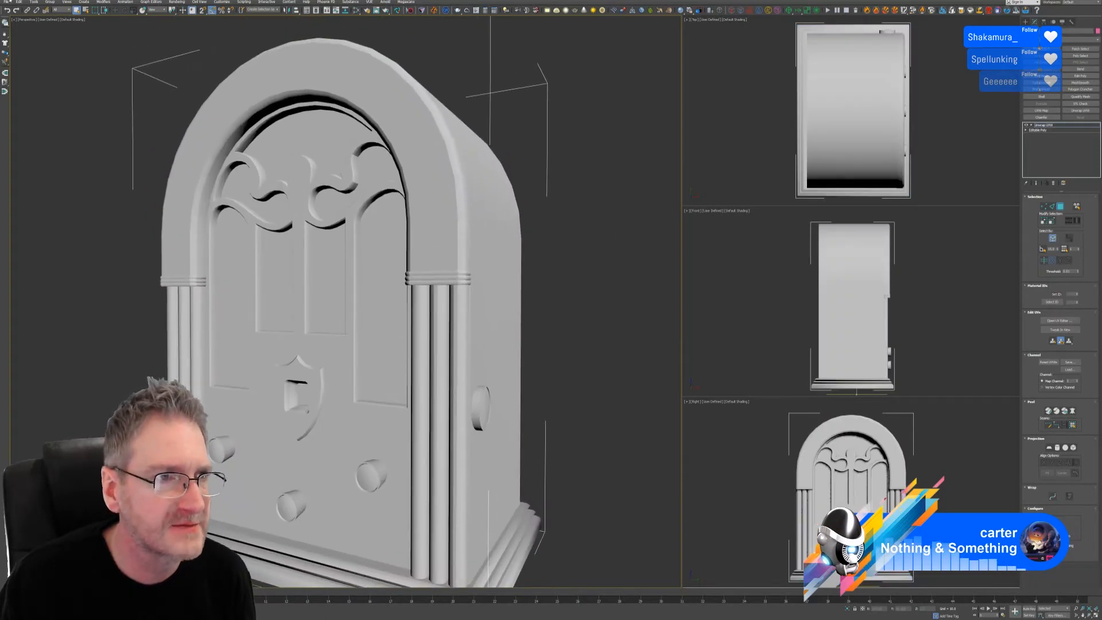
- Export the radio model again as FBX, overwriting the existing file
click(9, 2)
mouse_move(29, 90)
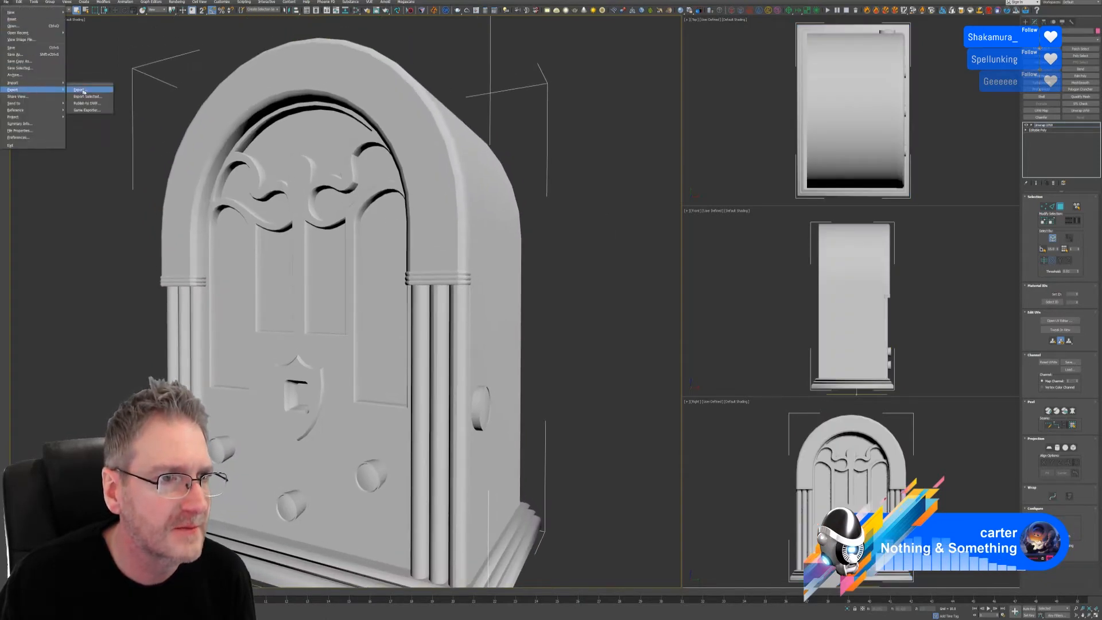
click(81, 91)
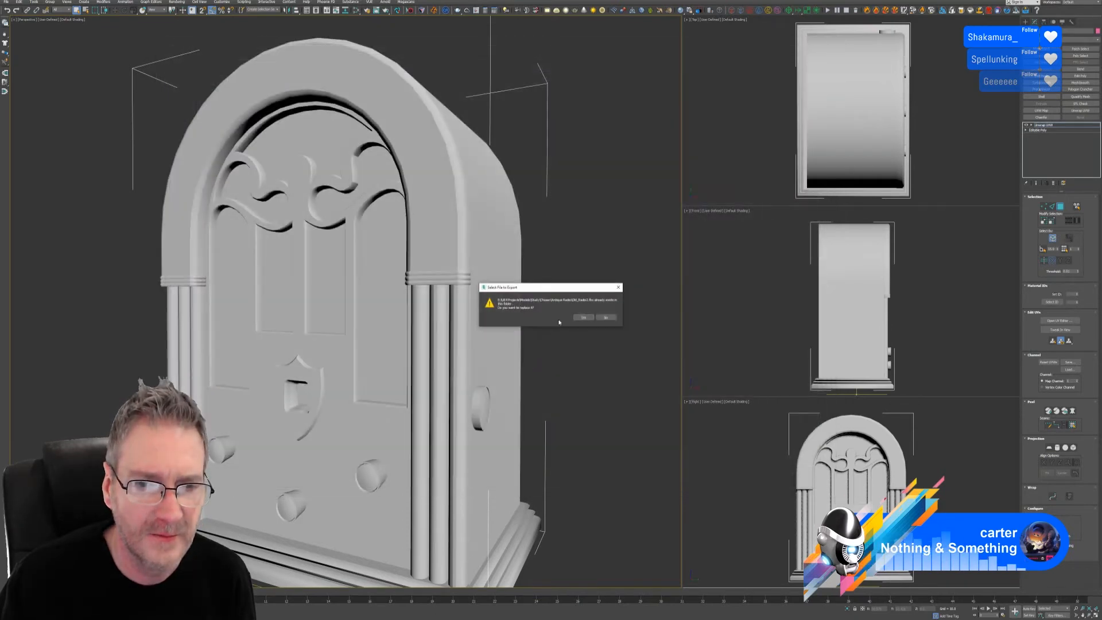
click(582, 318)
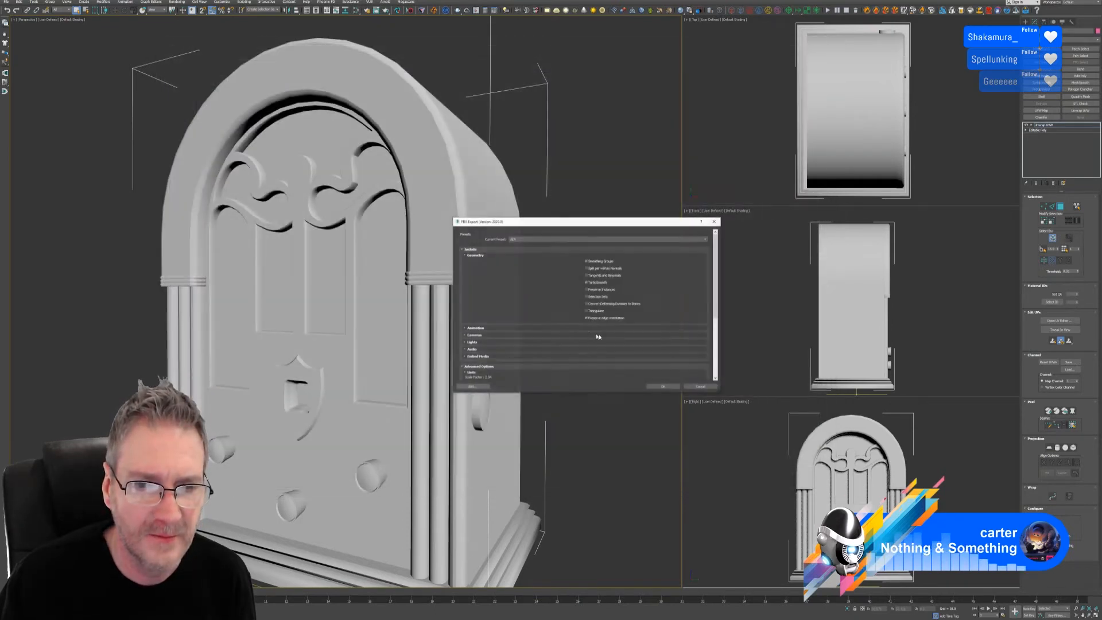
click(660, 387)
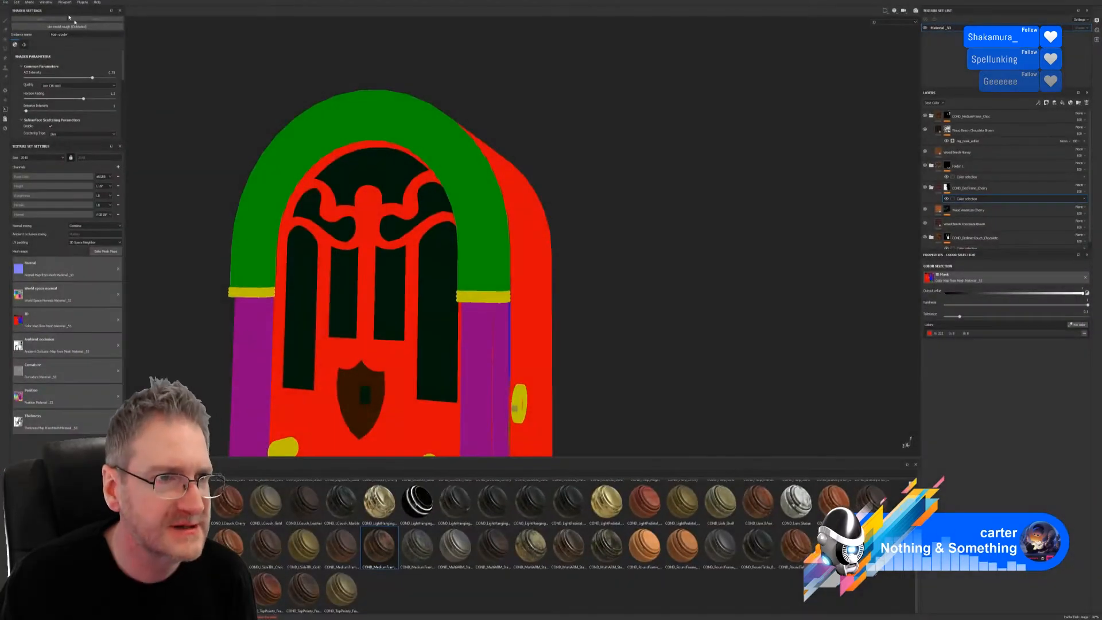
- Reload the project's mesh from the re-exported Old_Radio2.fbx and return to the material view
click(17, 3)
click(35, 21)
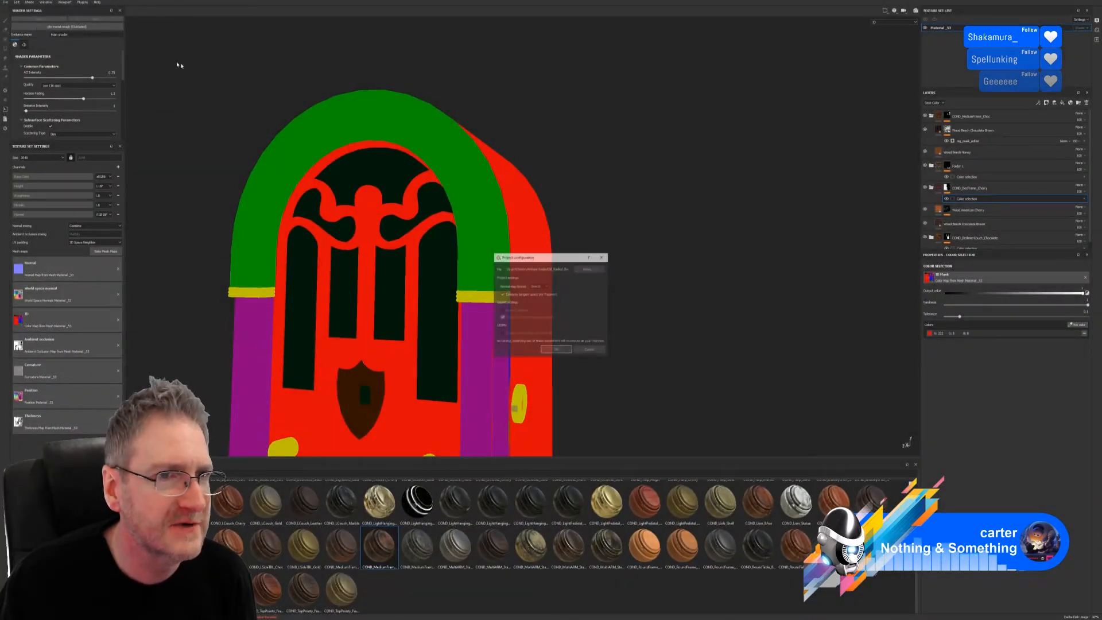
click(588, 269)
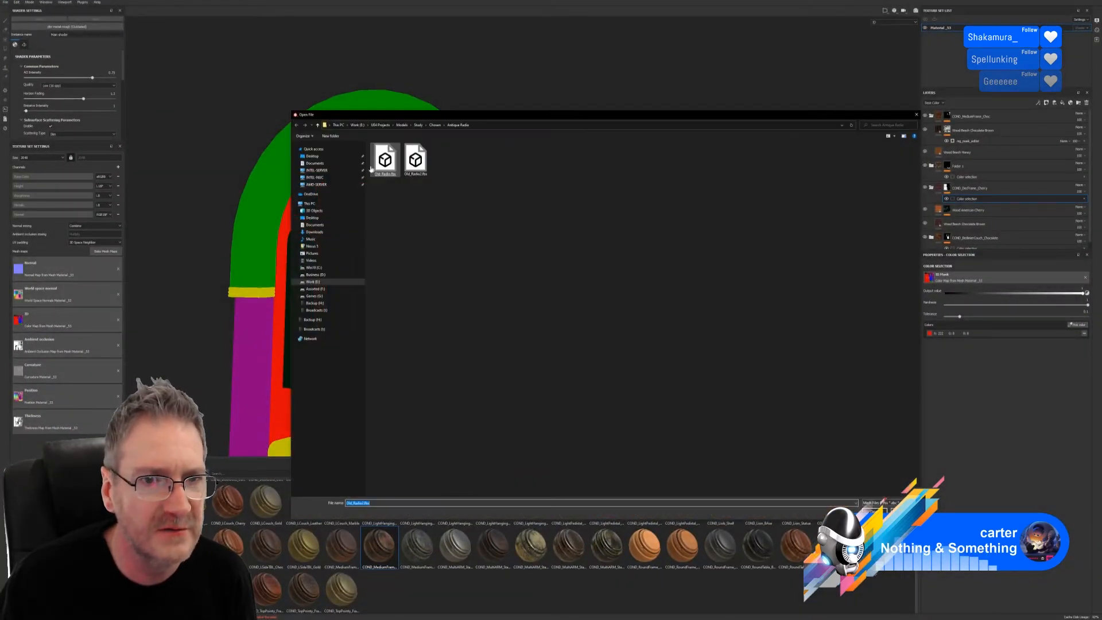
double_click(415, 160)
click(556, 350)
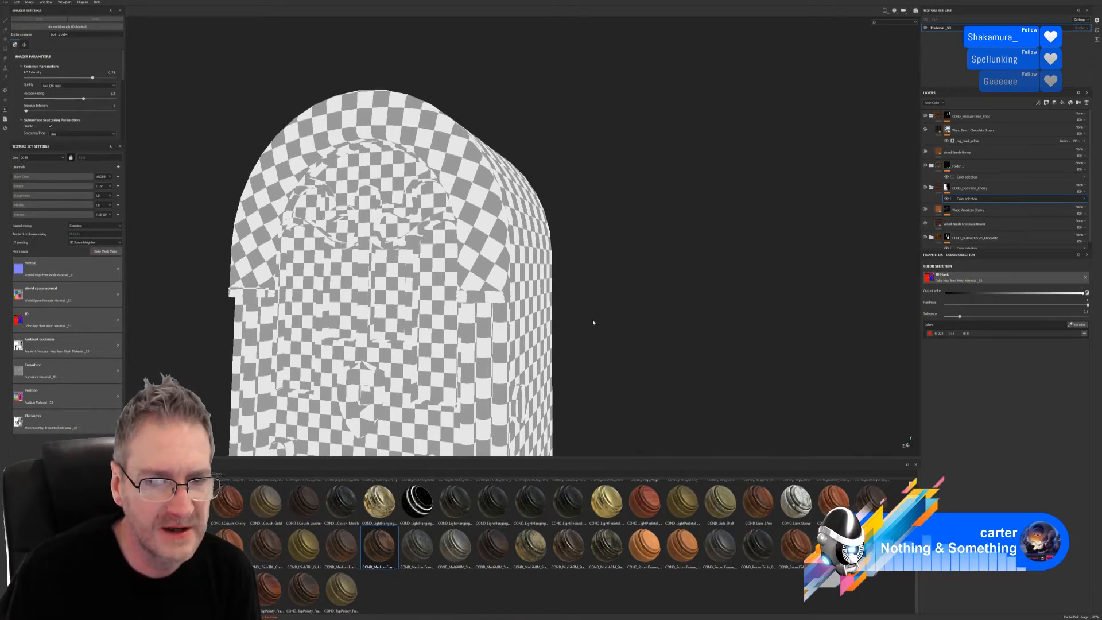
key(m)
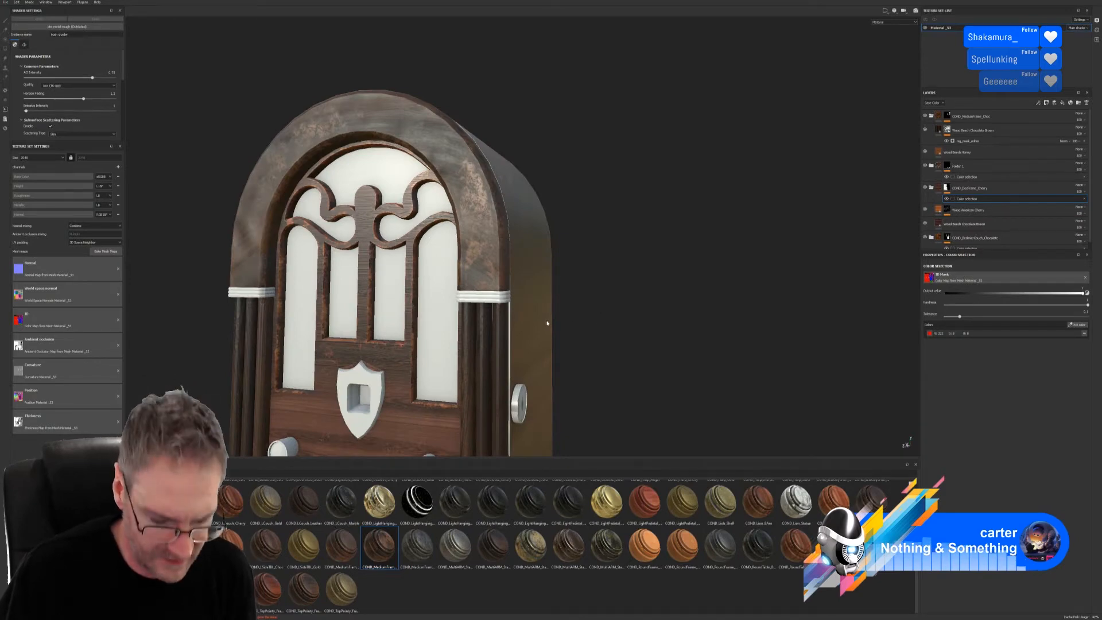
alt+middle_drag(557, 317, 607, 224)
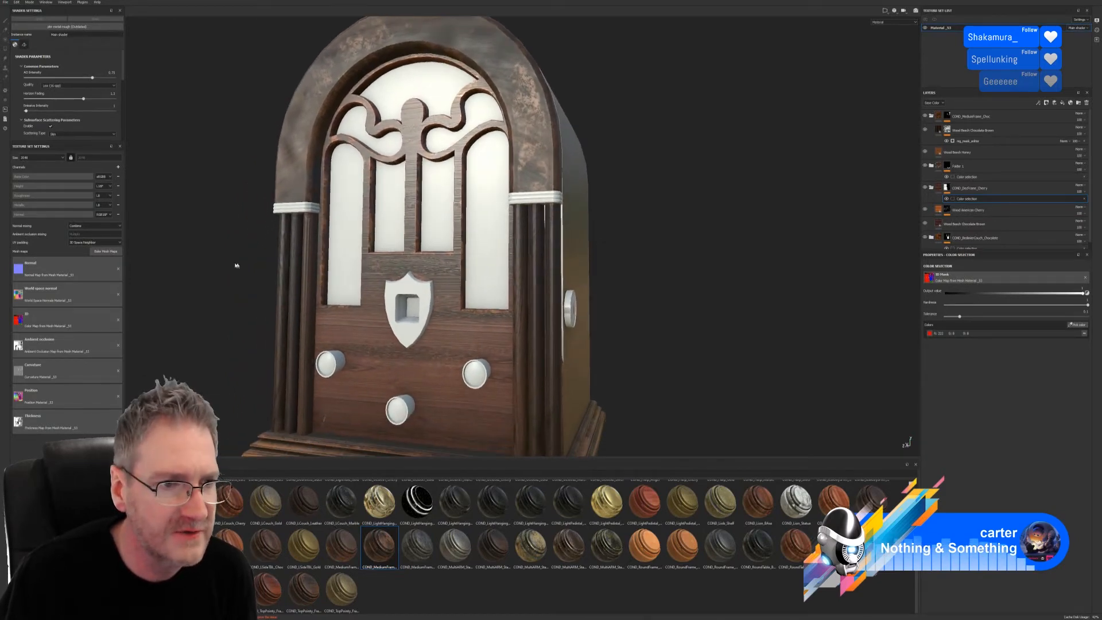
- Bake all mesh maps again for the updated radio mesh and close the baking report
click(107, 252)
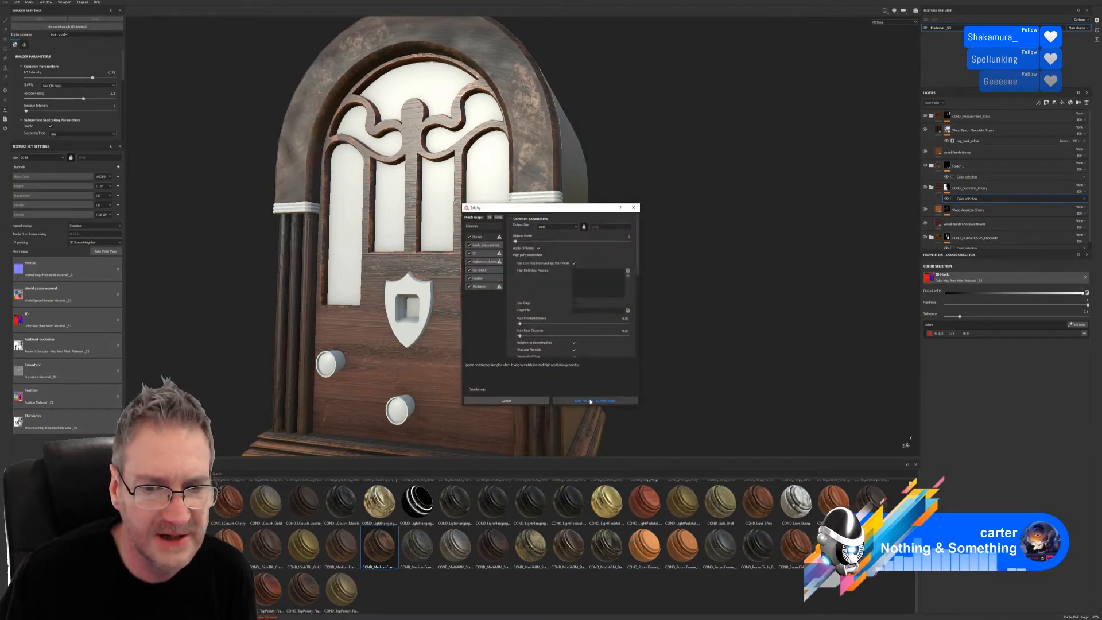
click(597, 399)
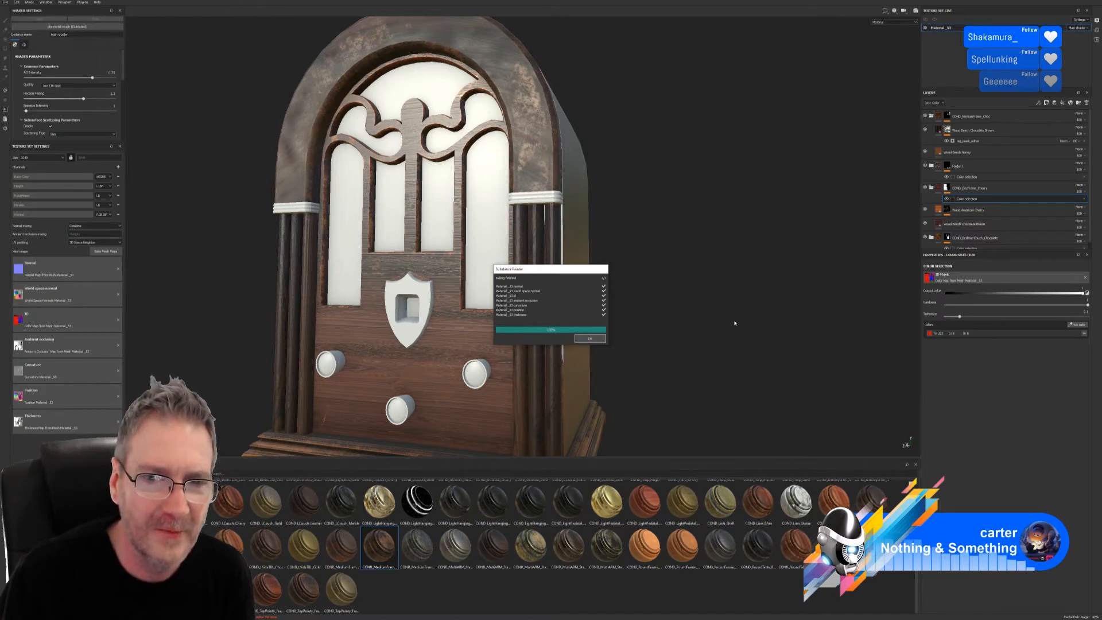
click(583, 339)
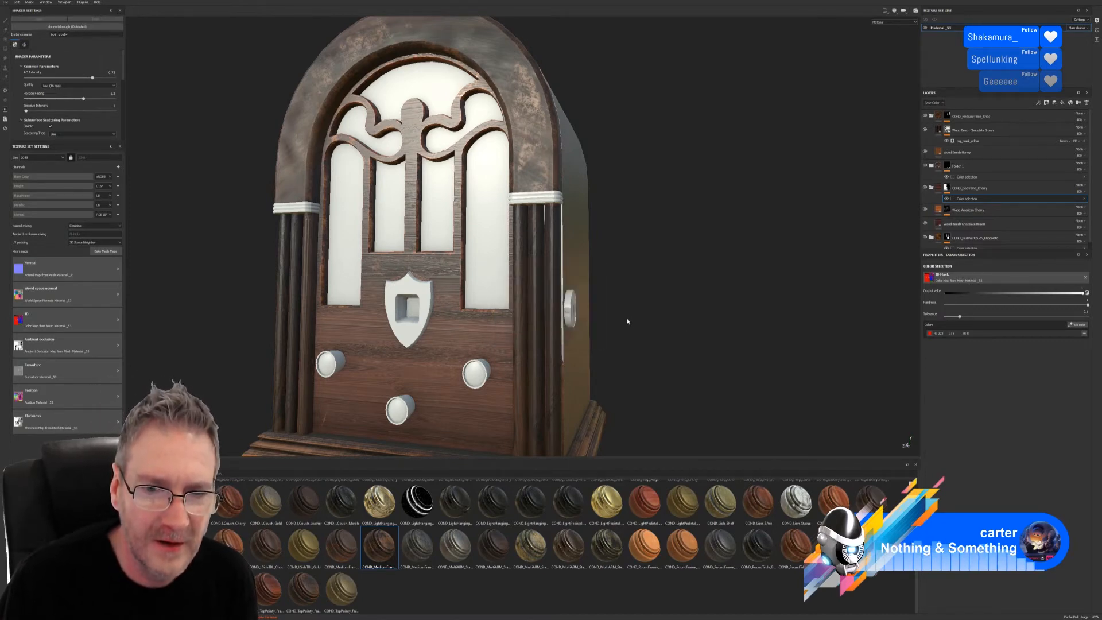
alt+drag(612, 306, 627, 270)
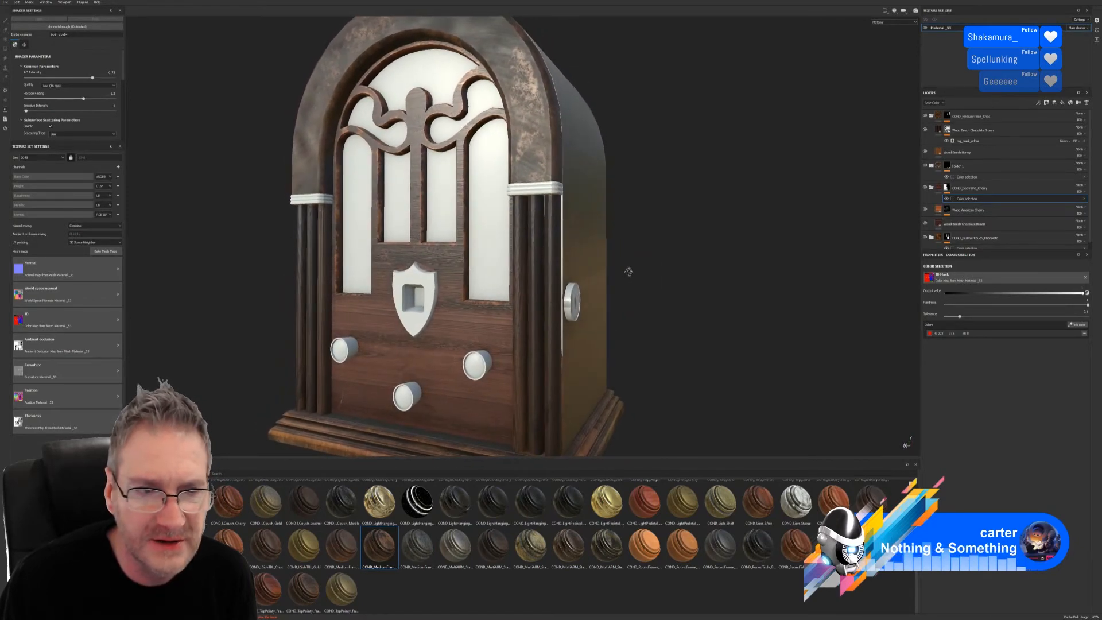
- Reassign the baked color map as the texture set's ID map and examine its preview
click(17, 322)
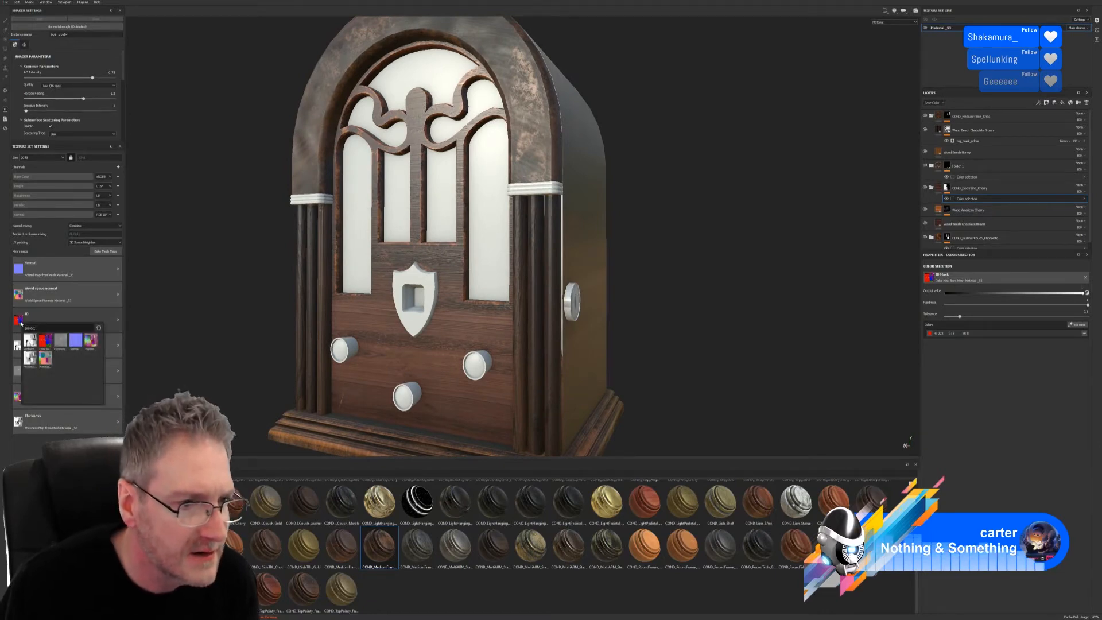
click(48, 342)
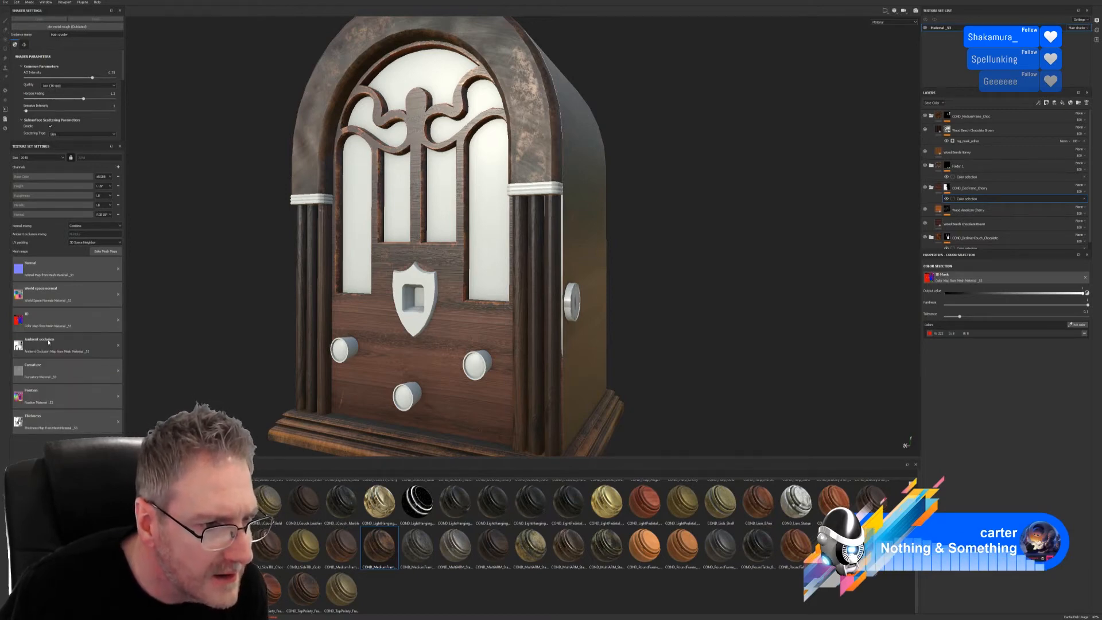
click(18, 320)
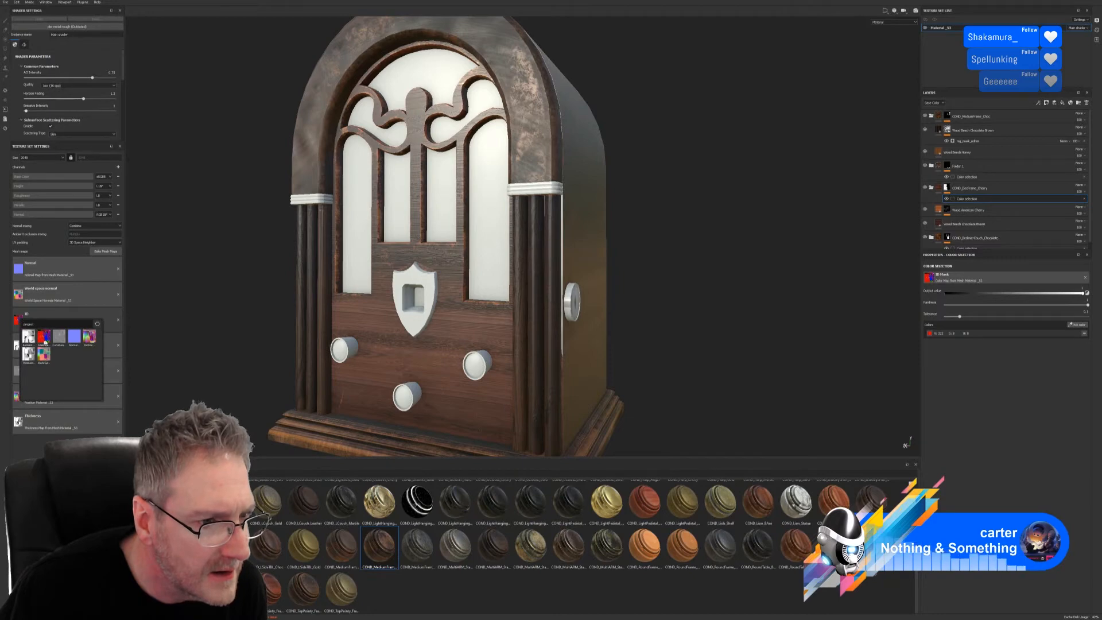
mouse_move(45, 342)
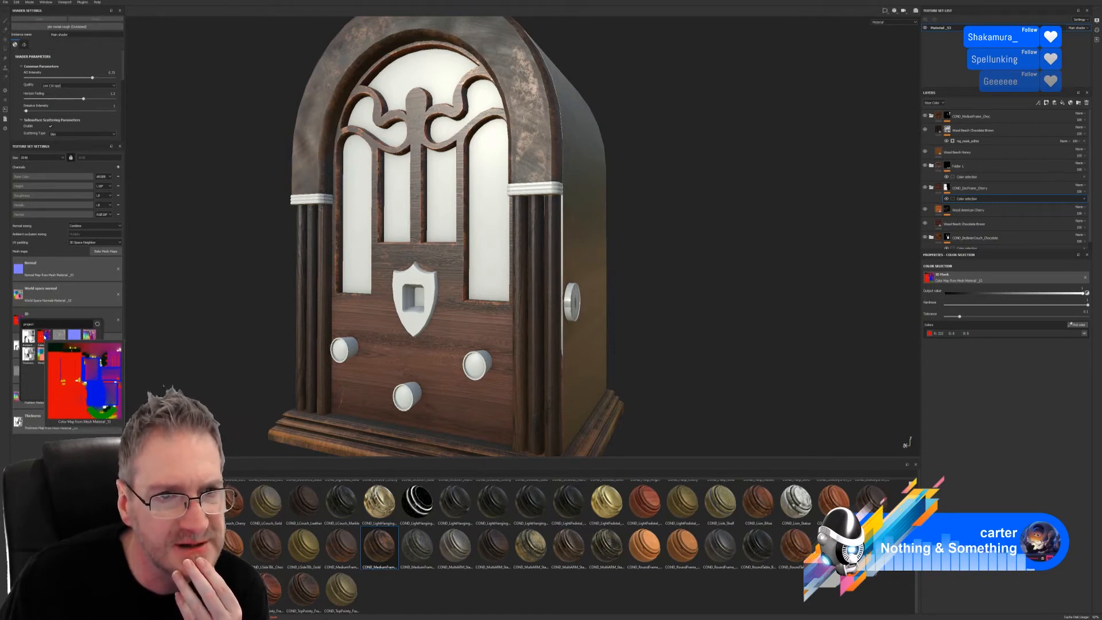
click(243, 328)
- Examine the radio from both sides, checking the columns' outer edges for unmasked seams
alt+drag(244, 327, 292, 373)
alt+right_drag(539, 299, 521, 298)
alt+drag(521, 298, 637, 212)
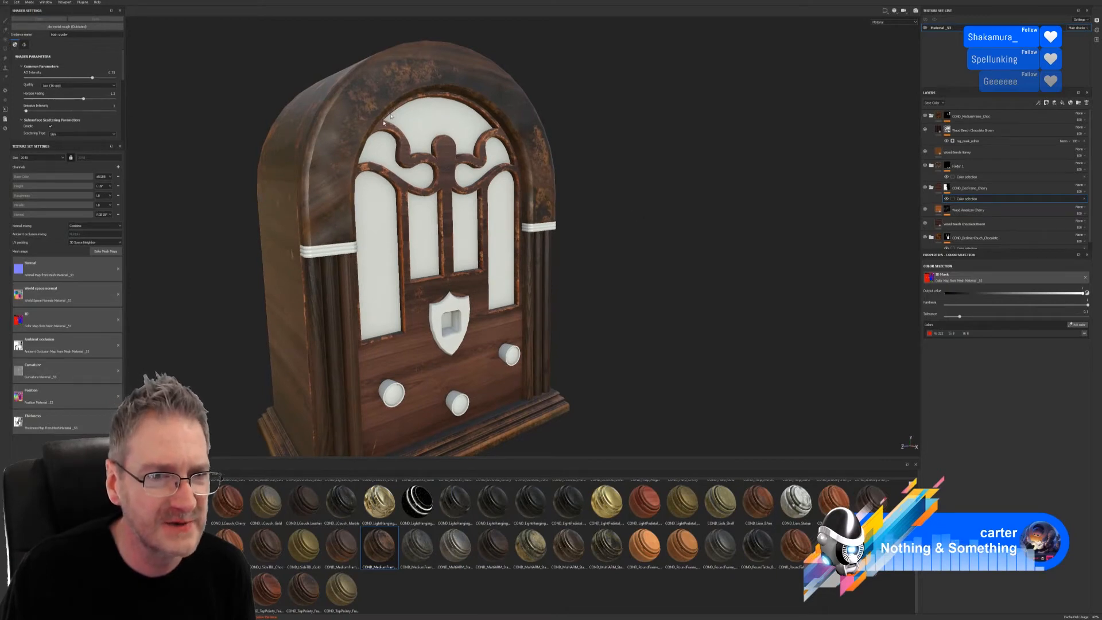
alt+drag(611, 304, 621, 294)
alt+right_drag(627, 294, 686, 279)
alt+drag(505, 260, 485, 259)
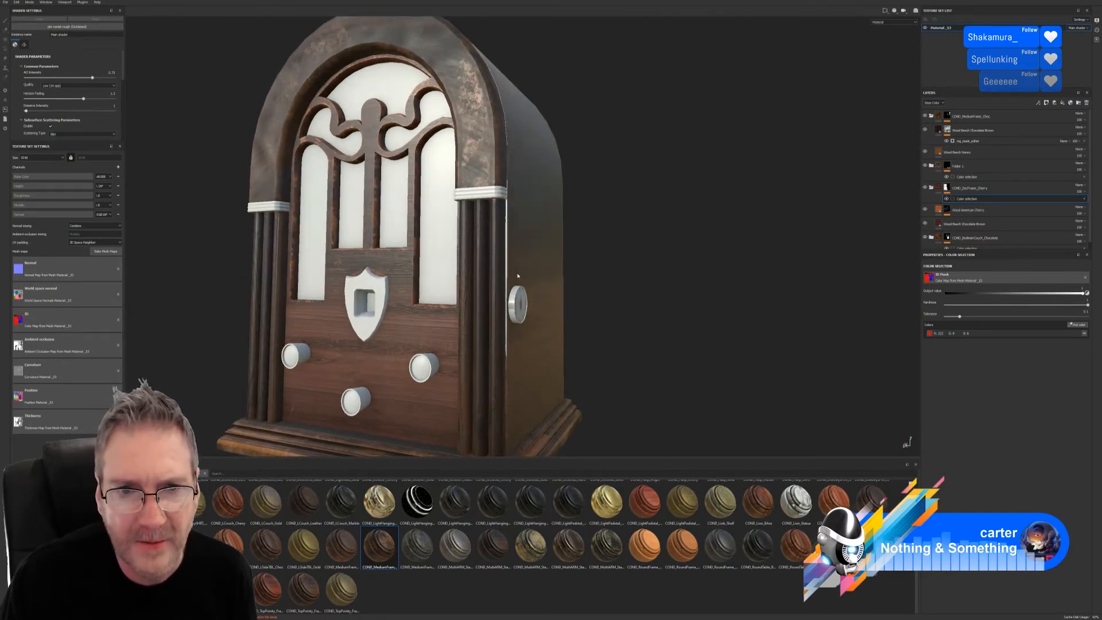
alt+right_drag(517, 276, 505, 248)
mouse_move(504, 249)
alt+mouse_down()
mouse_move(592, 251)
mouse_move(595, 260)
mouse_move(518, 258)
alt+mouse_up()
alt+right_drag(518, 258, 431, 283)
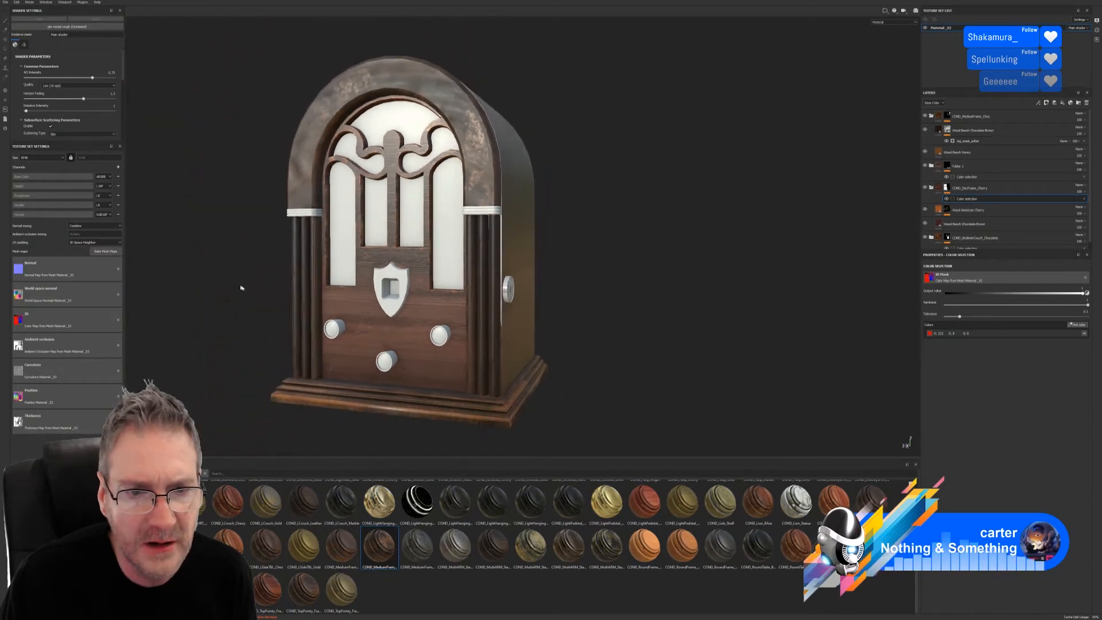
alt+middle_drag(439, 261, 452, 275)
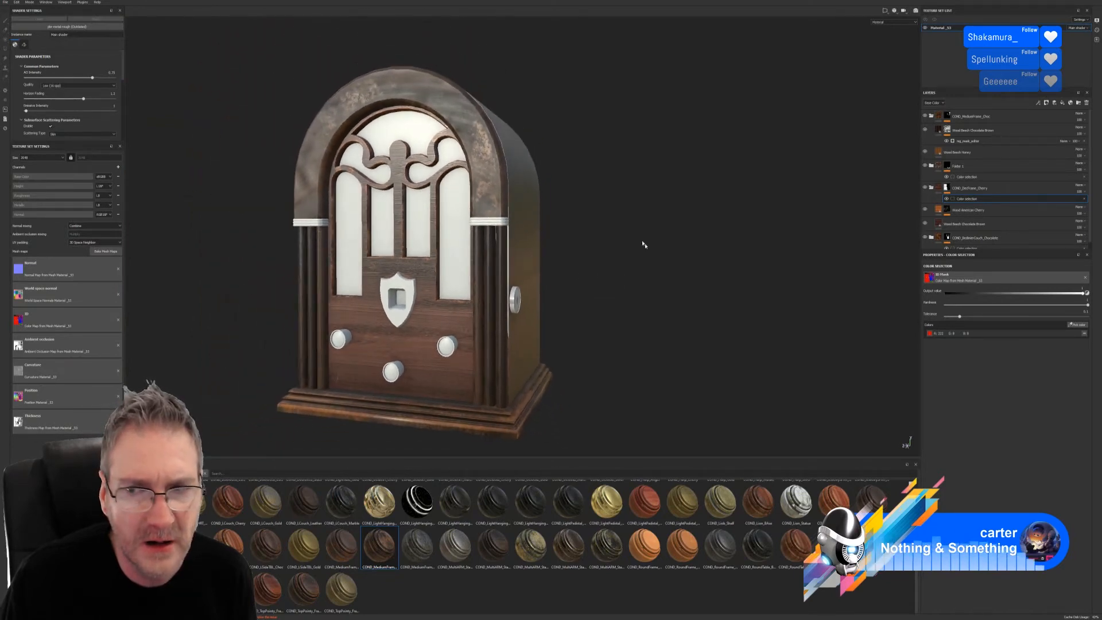
- Replace the color selection on the cherry wood folder's mask with a new one that picks the radio body's red ID color
click(924, 188)
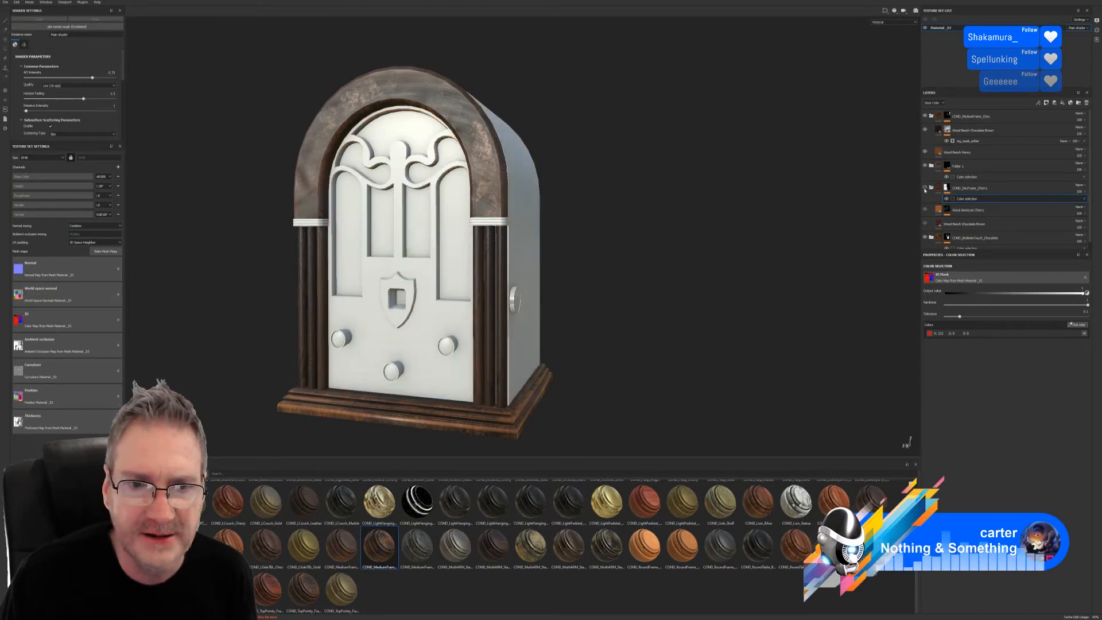
click(924, 188)
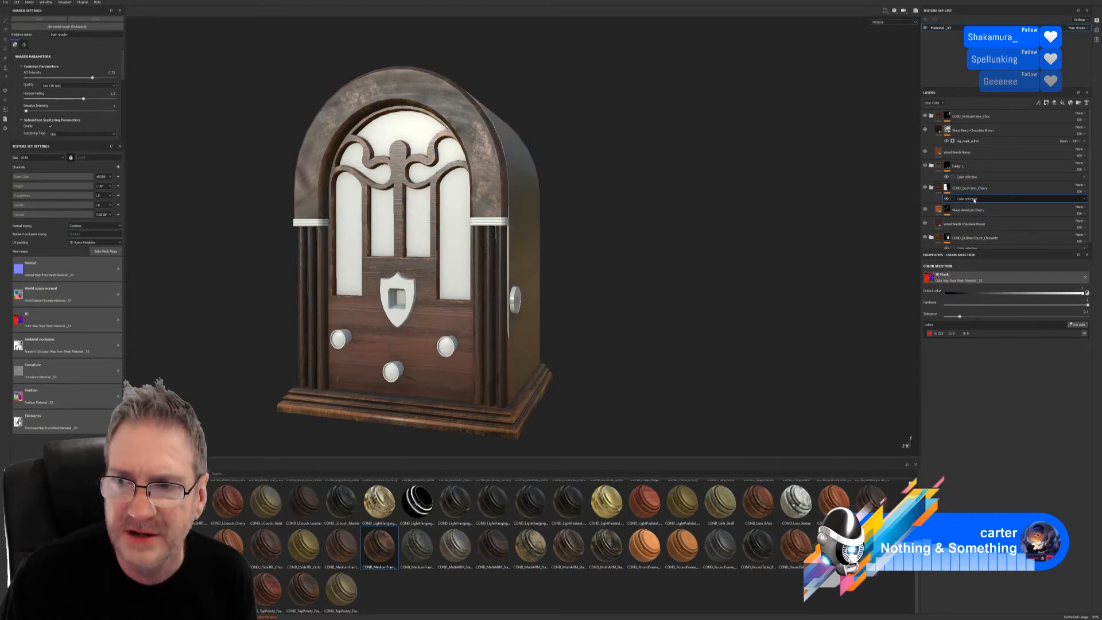
click(1084, 199)
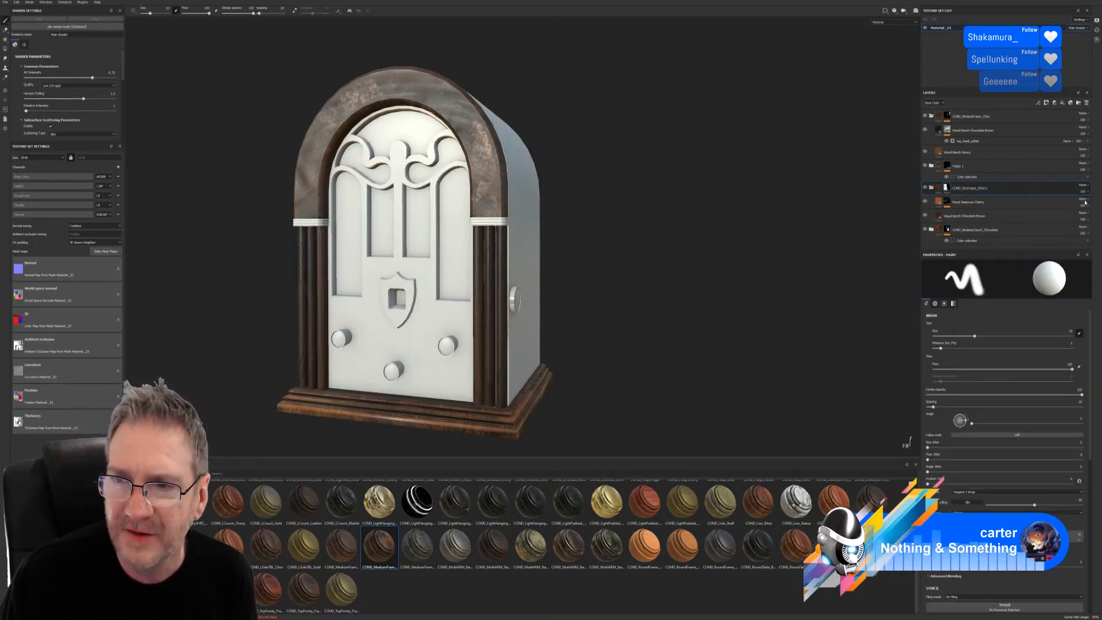
right_click(1001, 190)
click(1039, 209)
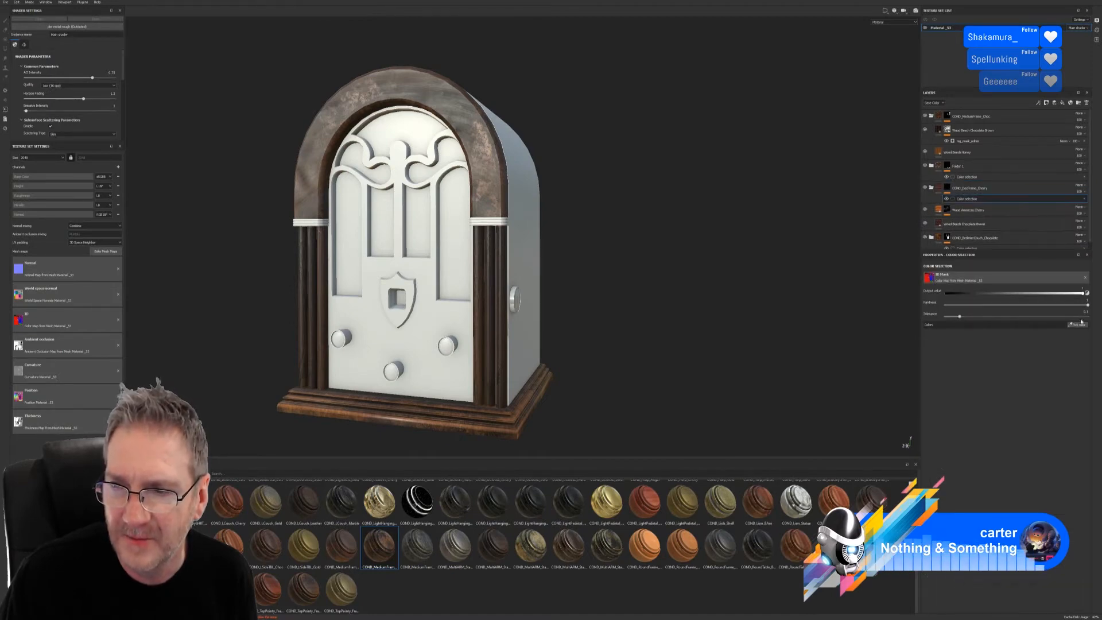
click(1075, 324)
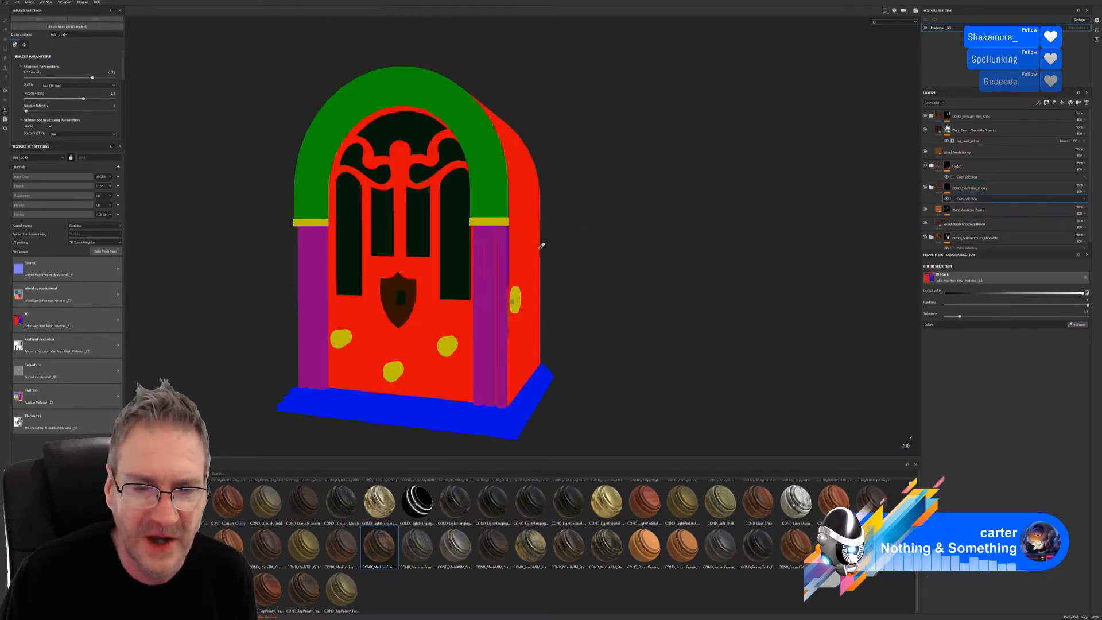
scroll(541, 245, up, 5)
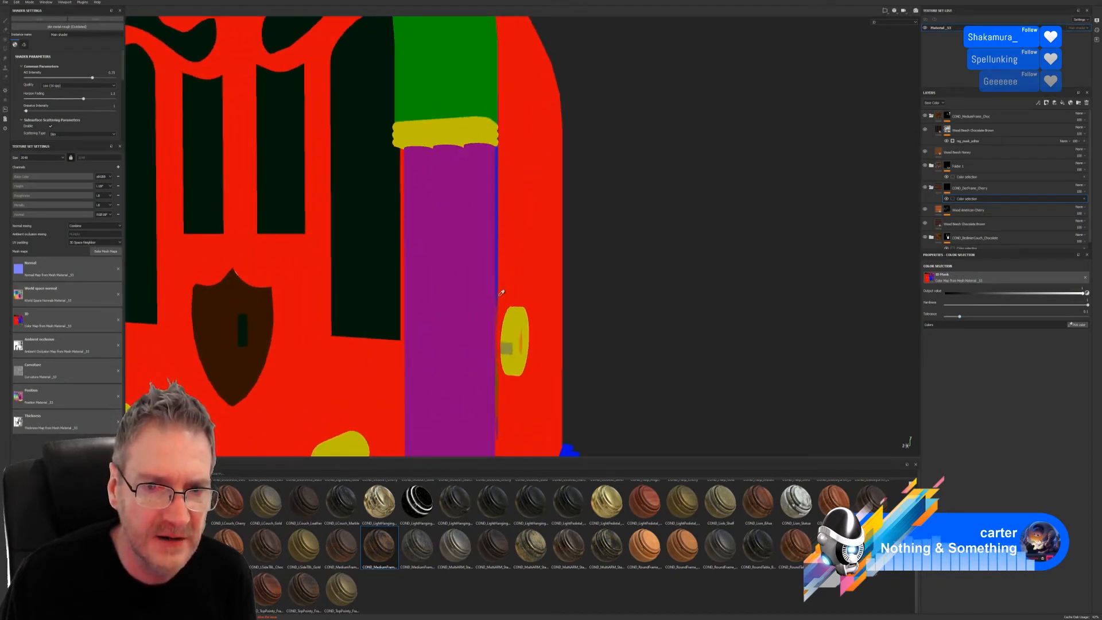
click(547, 226)
scroll(602, 258, down, 5)
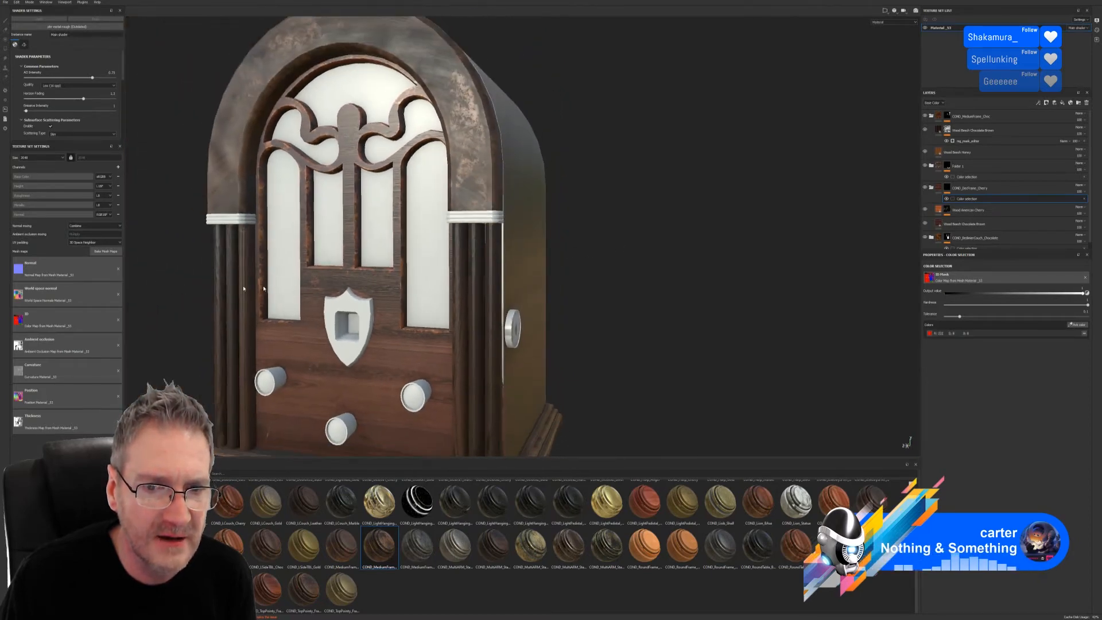
scroll(518, 272, down, 3)
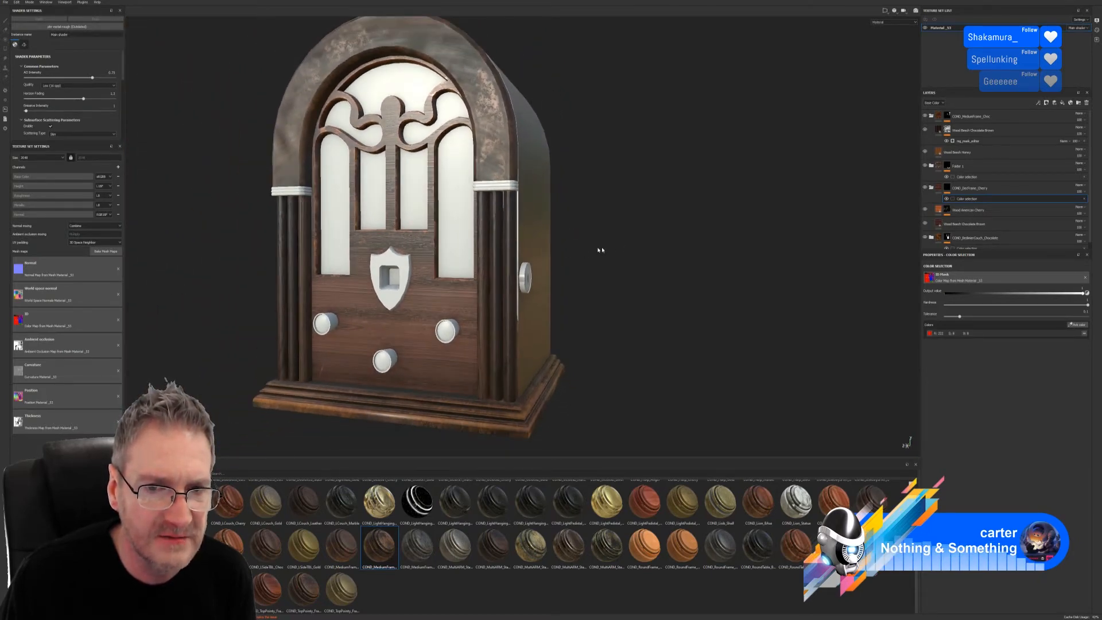
- Examine the seam along the radio's side edge and the shading on the side knob up close
alt+drag(600, 250, 532, 207)
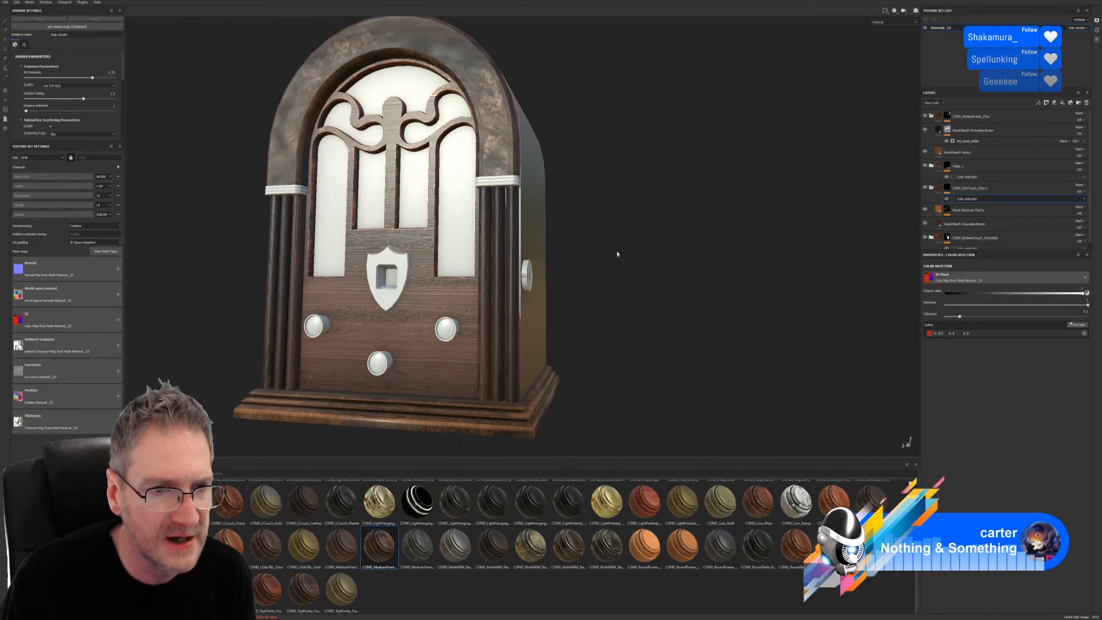
alt+drag(617, 254, 577, 261)
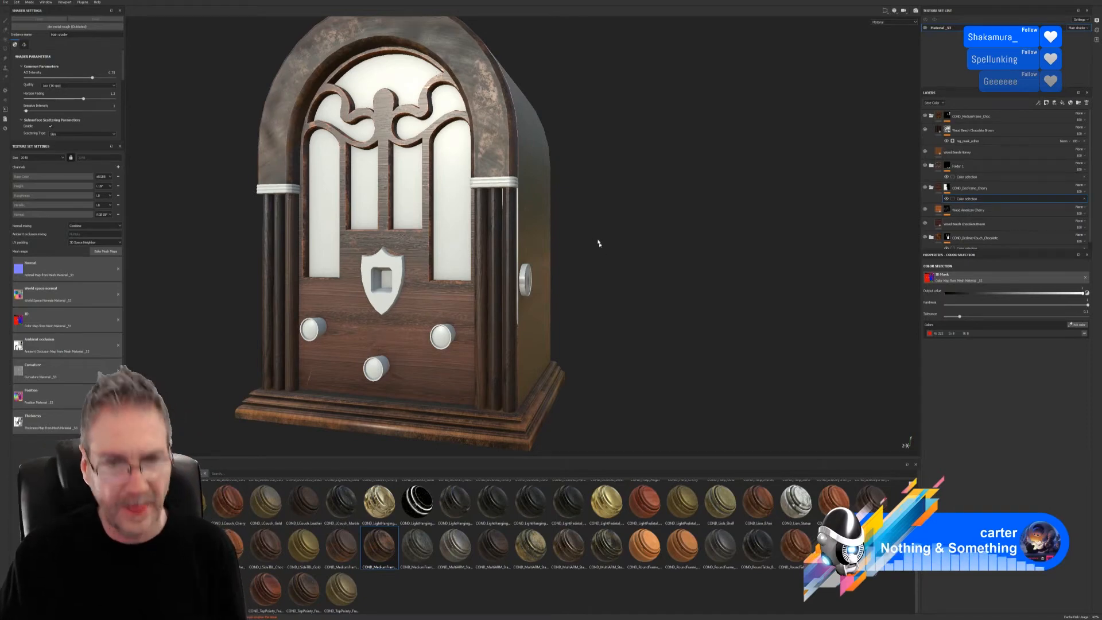
alt+drag(597, 241, 488, 268)
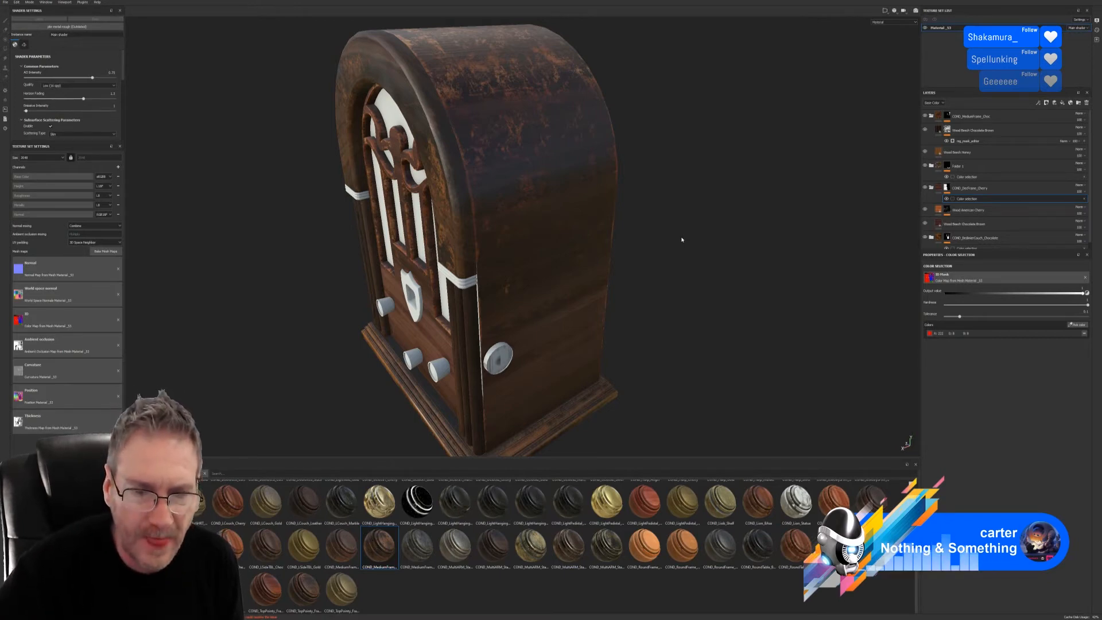
alt+right_drag(803, 349, 578, 346)
alt+drag(578, 346, 517, 282)
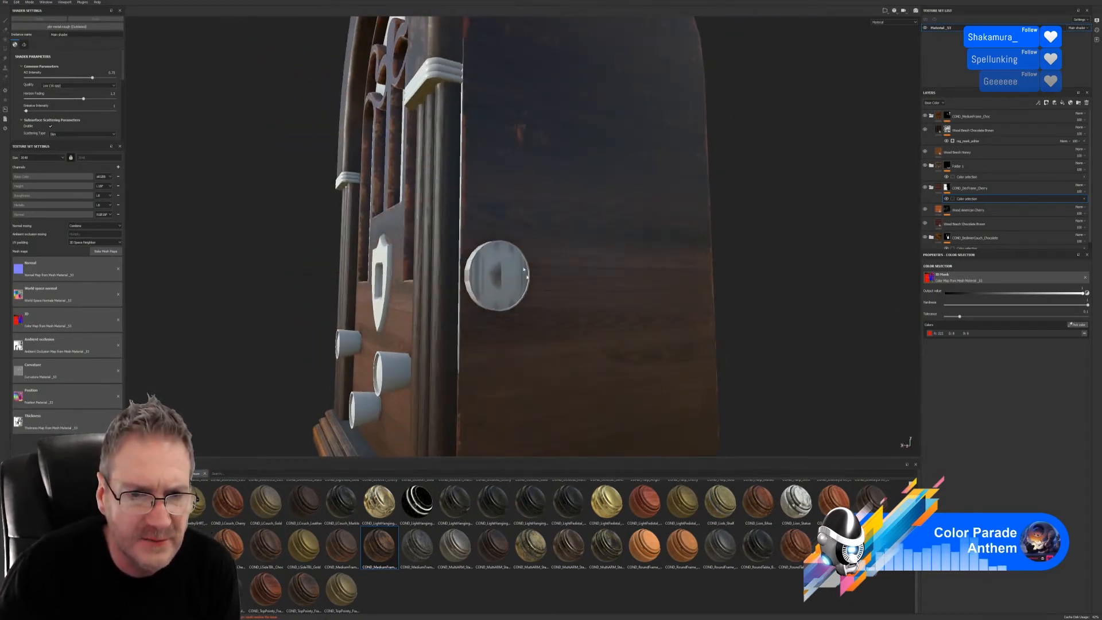
alt+right_drag(680, 279, 517, 282)
alt+drag(517, 282, 511, 253)
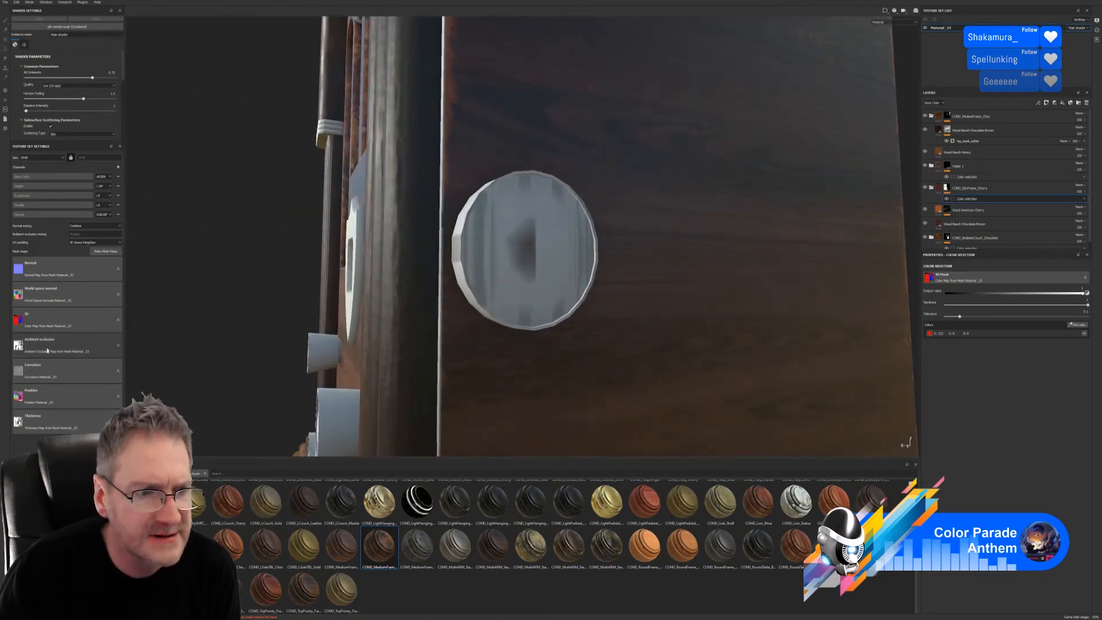
- Remove the ambient occlusion map from the texture set; try removing the world space normal map and undo that removal
click(118, 345)
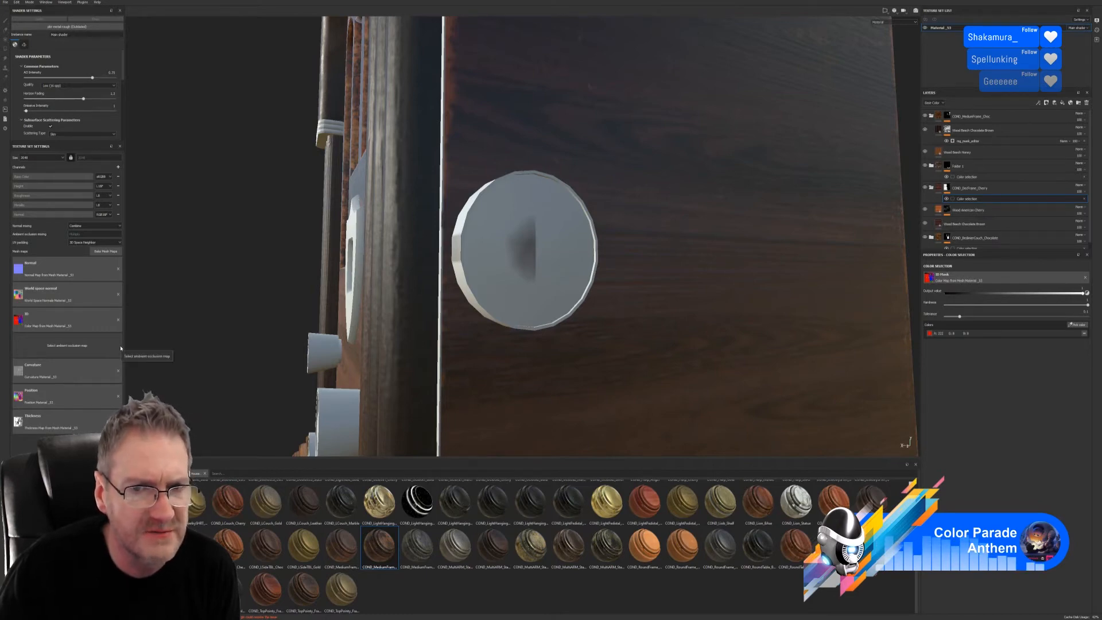
alt+drag(297, 305, 486, 285)
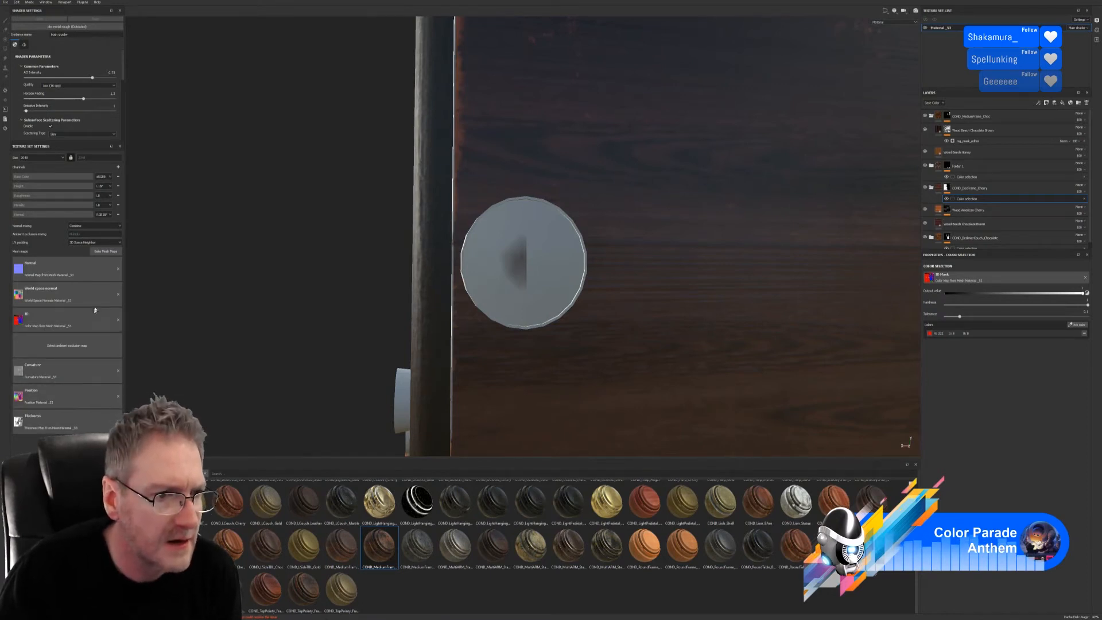
click(118, 294)
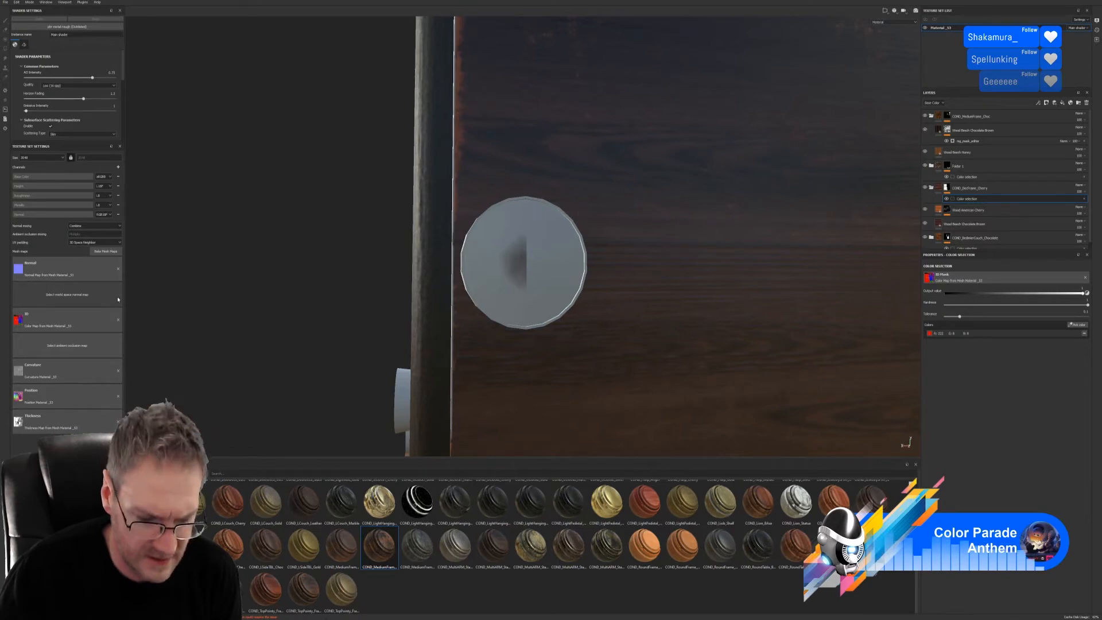
key(ctrl+z)
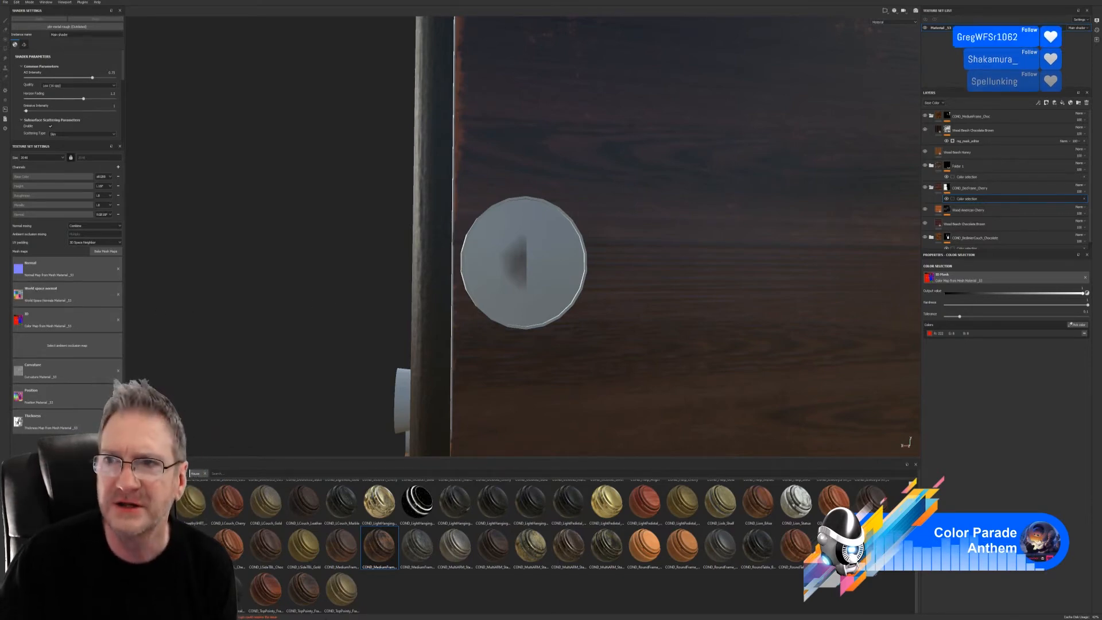
- Switch to 3ds Max, select a polygon on the radio's side knob in the Unwrap UVW modifier, and locate it in the UV editor
key(super+d)
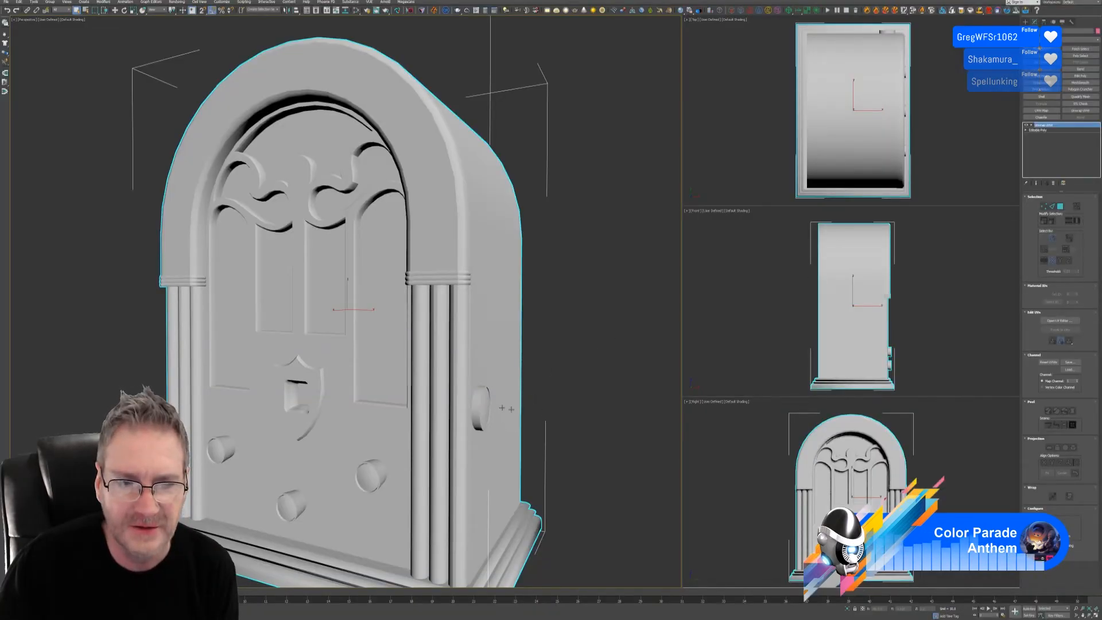
click(1058, 205)
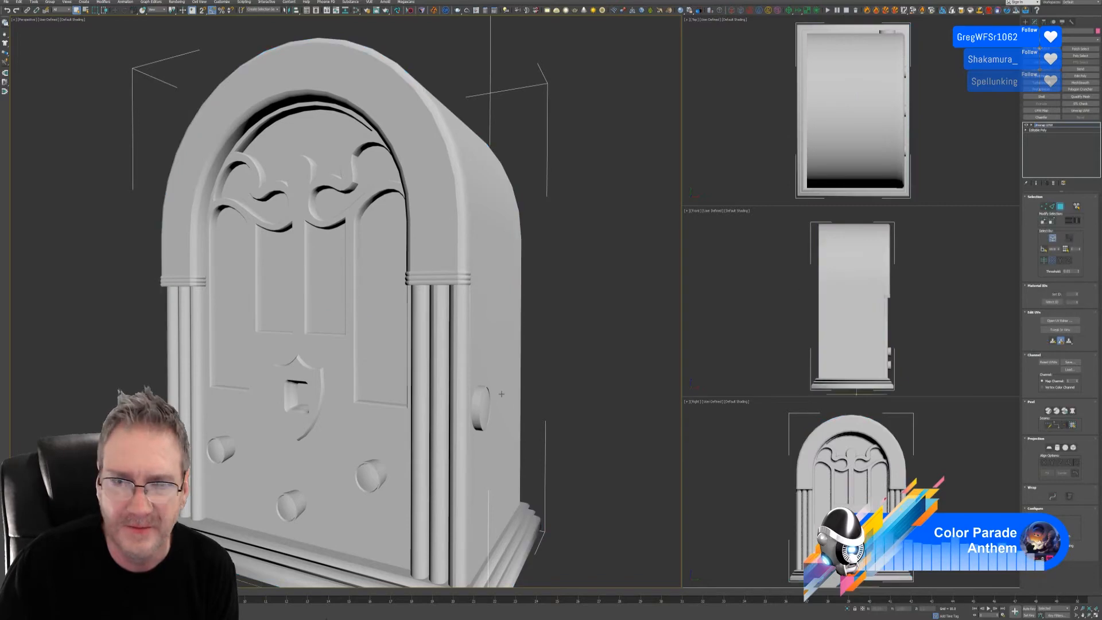
click(486, 405)
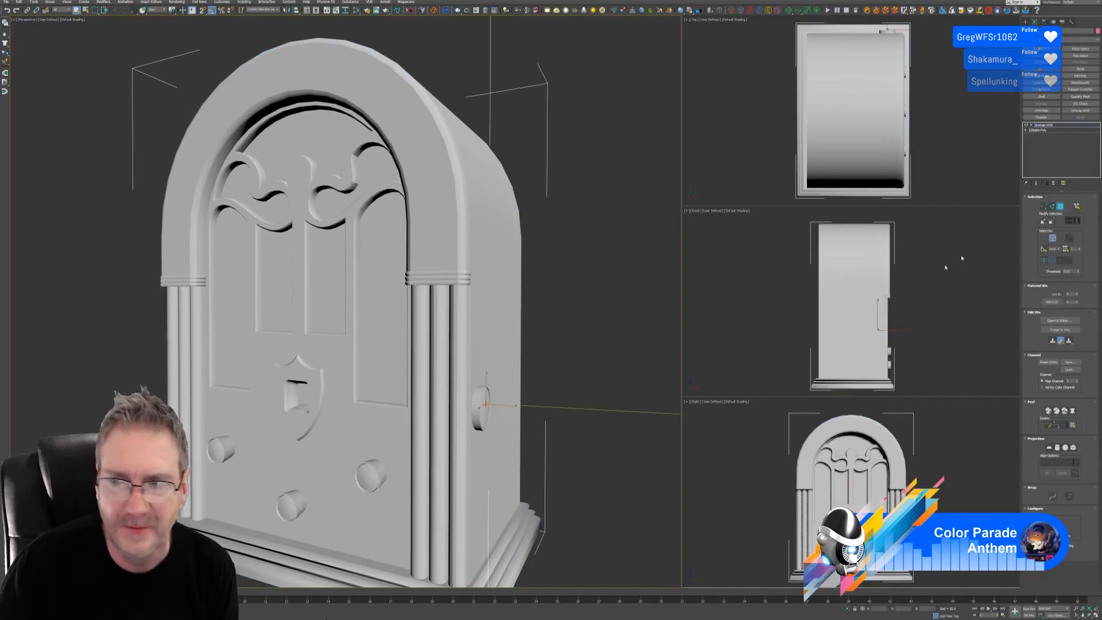
click(1056, 321)
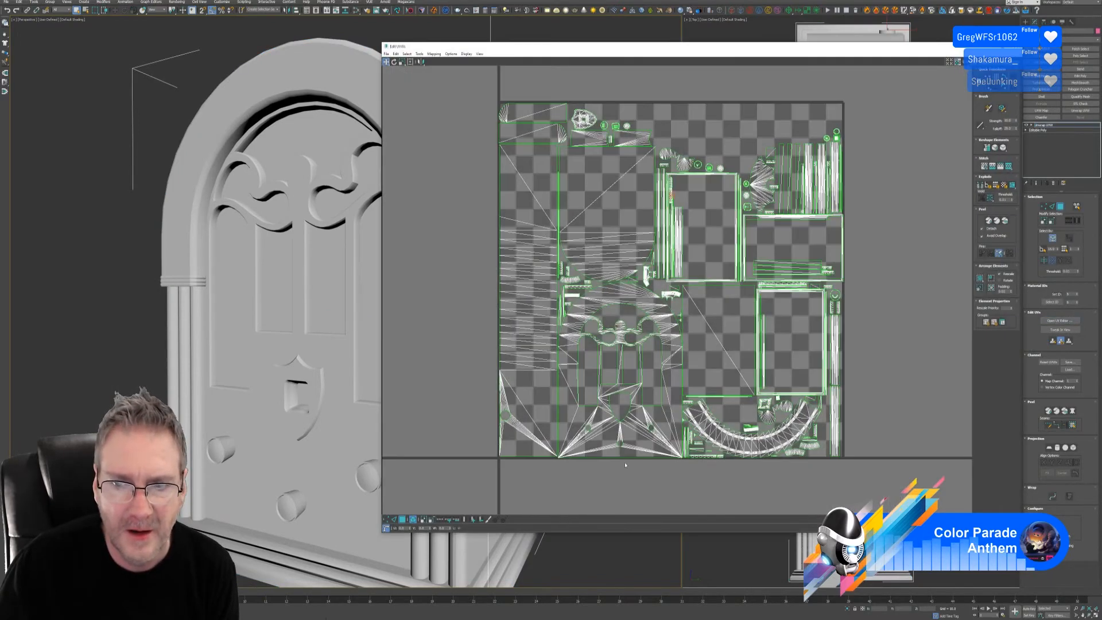
scroll(666, 190, up, 8)
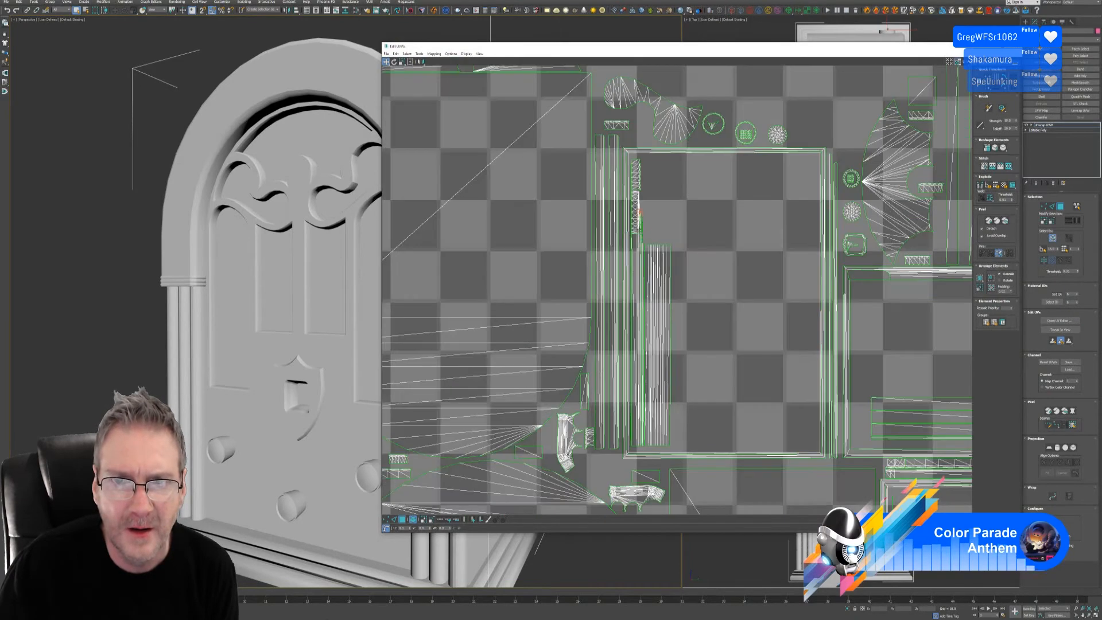
scroll(648, 164, up, 4)
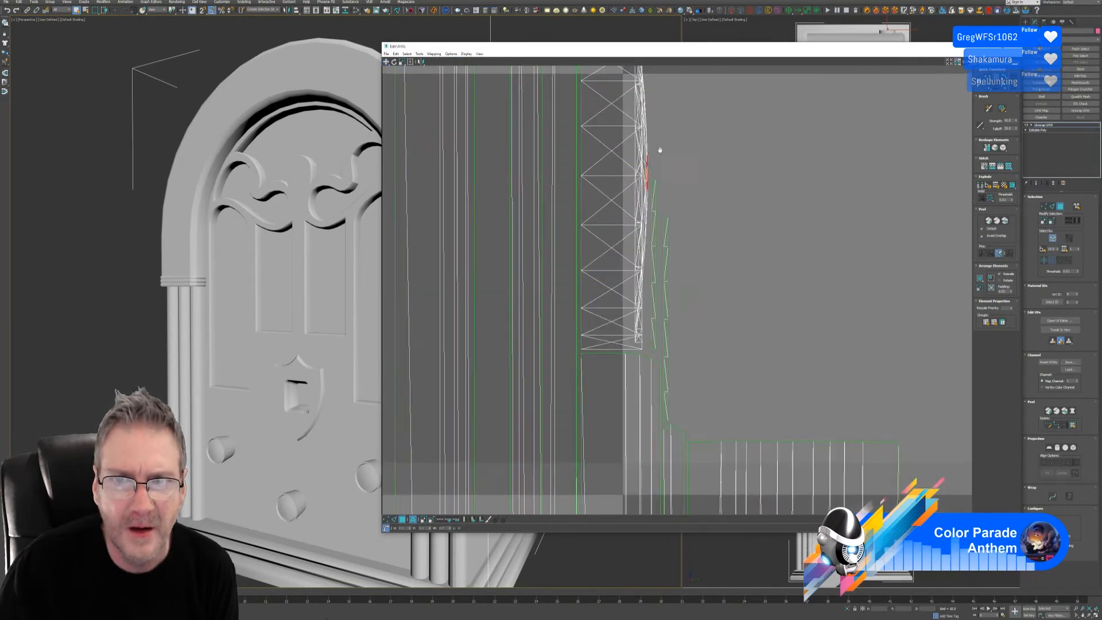
middle_drag(656, 153, 651, 272)
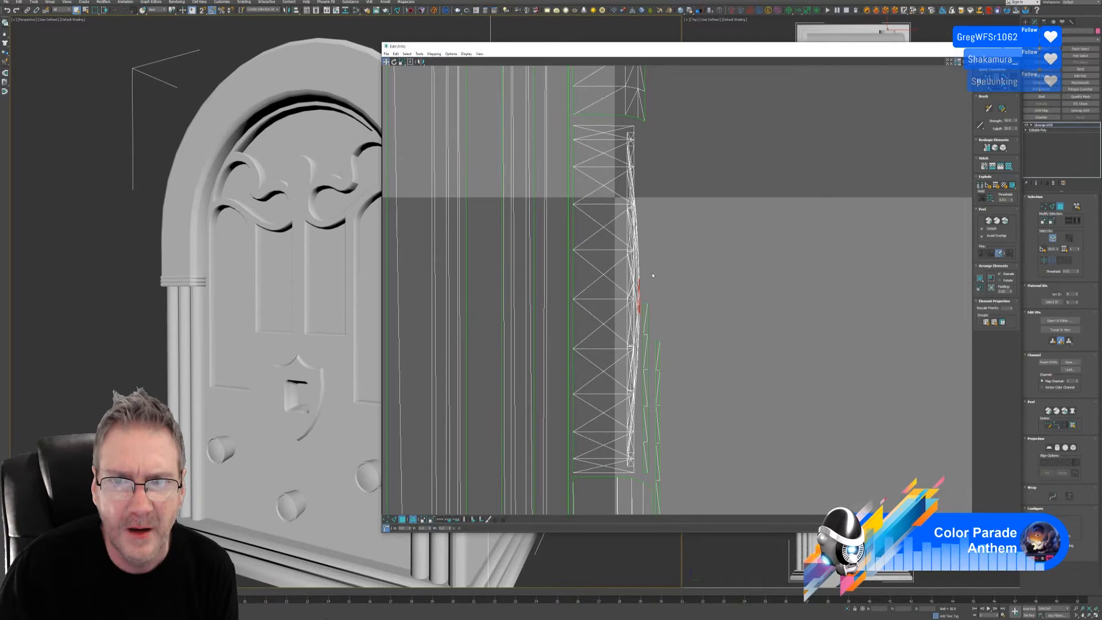
- Select the side knob's entire UV shell and inspect the matching polygons on the model up close
click(636, 267)
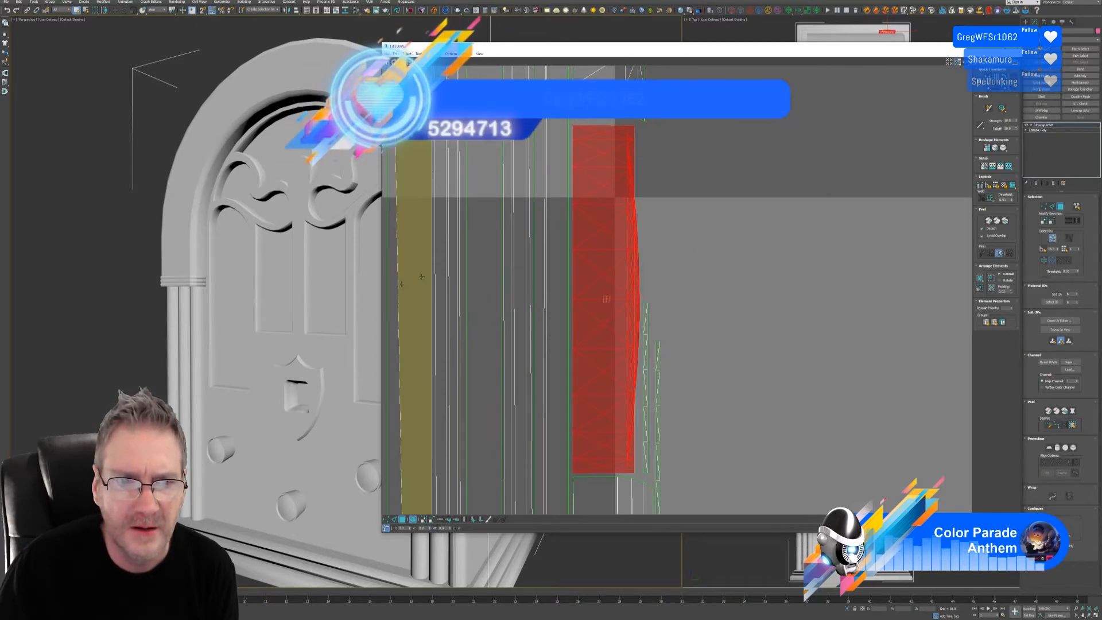
middle_drag(336, 298, 305, 292)
key(z)
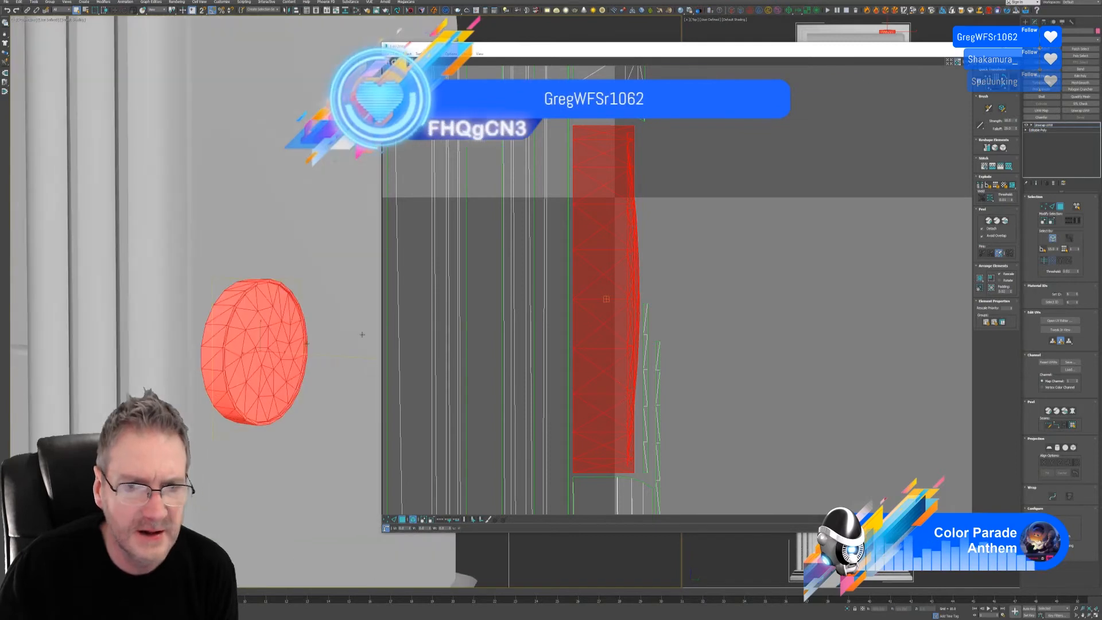
scroll(642, 306, up, 2)
middle_drag(673, 226, 681, 188)
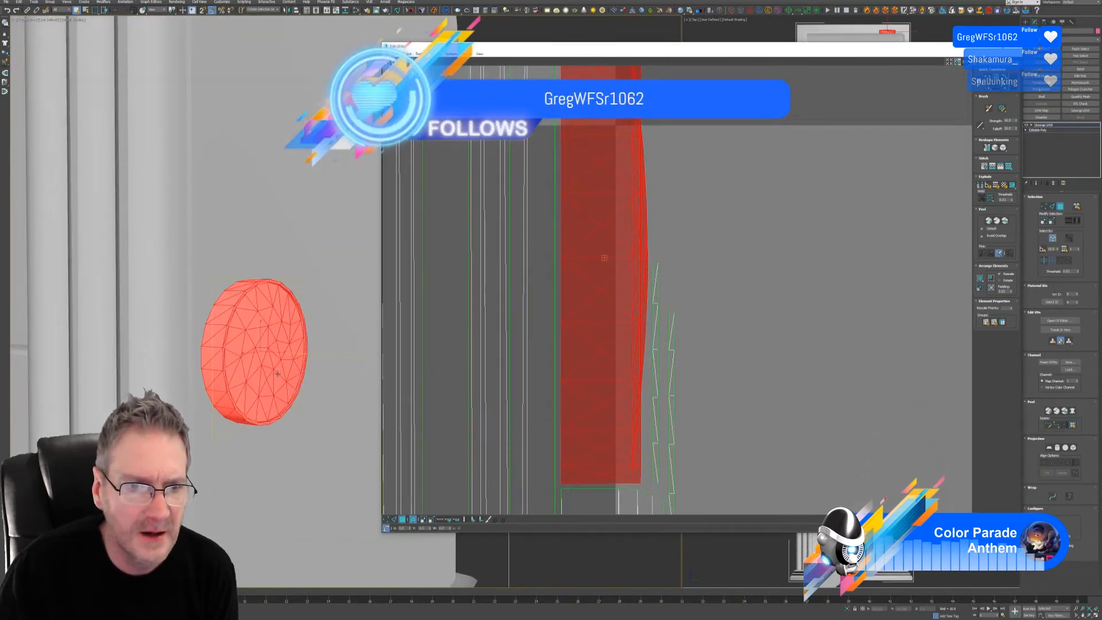
- Examine the side knob's placement within the UV layout and the surrounding geometry on the radio's side
scroll(653, 259, down, 2)
scroll(700, 253, down, 5)
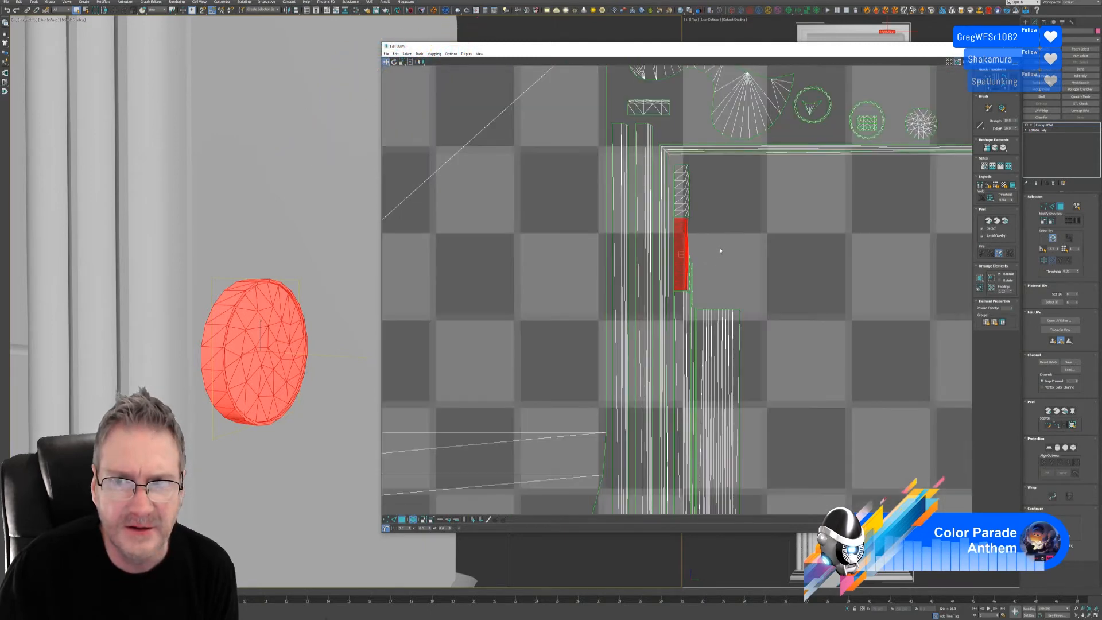
middle_drag(759, 245, 746, 129)
scroll(655, 348, down, 3)
middle_drag(496, 385, 582, 220)
scroll(310, 331, down, 2)
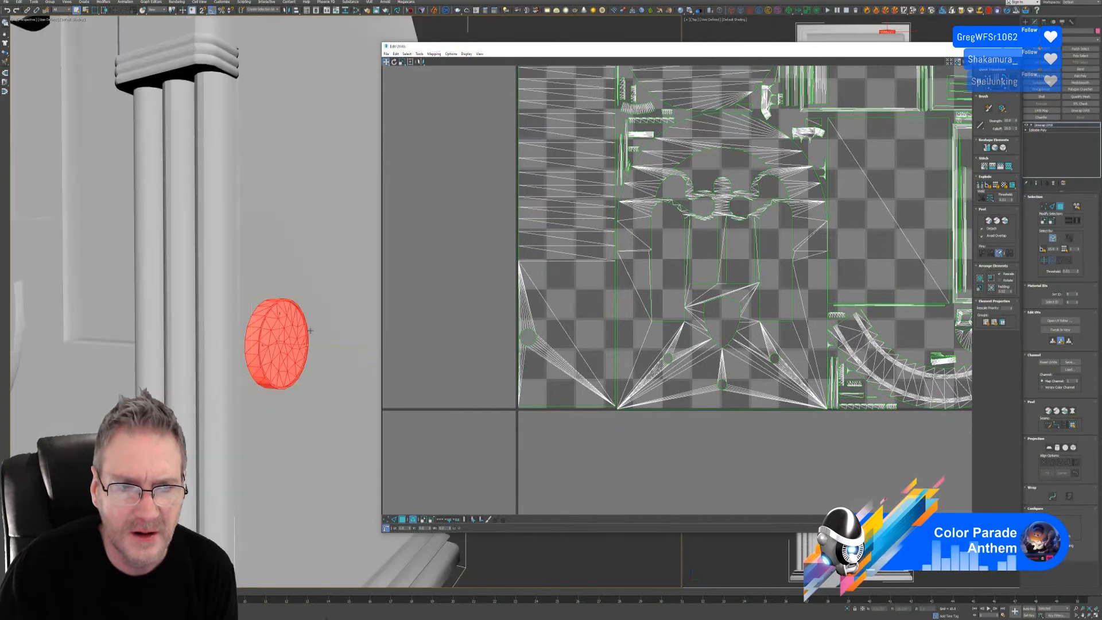
scroll(311, 322, down, 3)
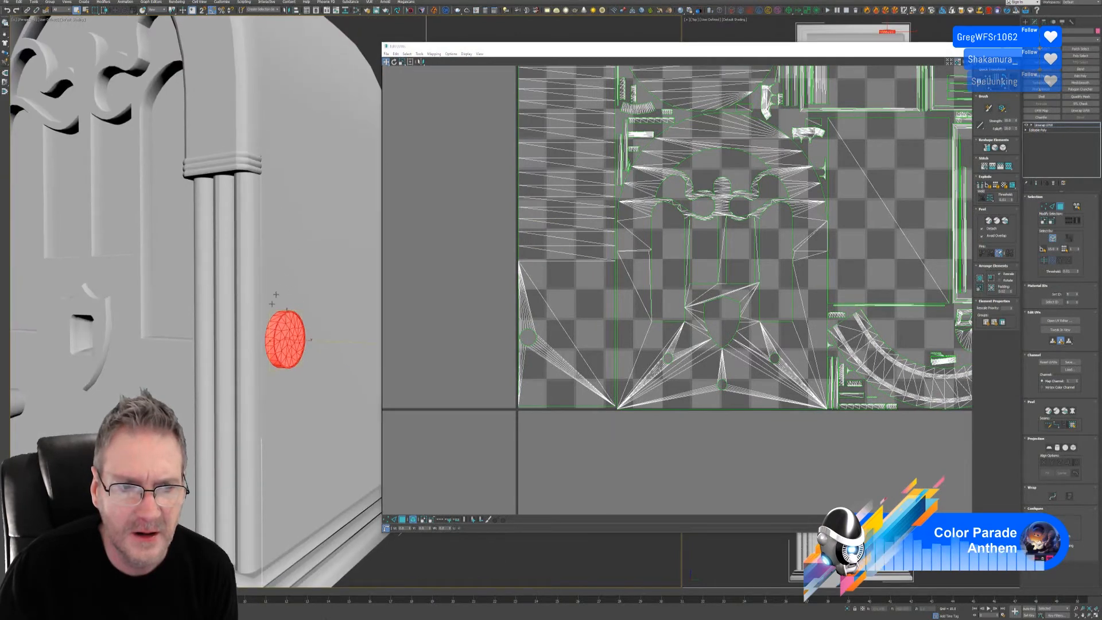
alt+middle_drag(266, 386, 267, 384)
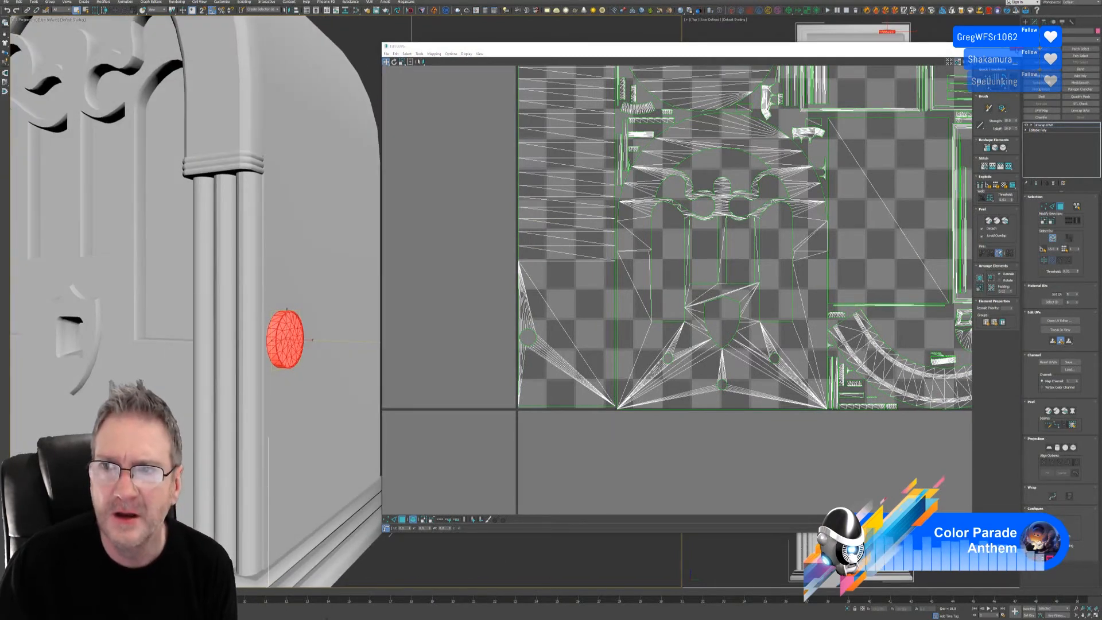
- Close the UV editor and collapse the Unwrap UVW modifier into the editable poly
click(1011, 46)
click(1035, 125)
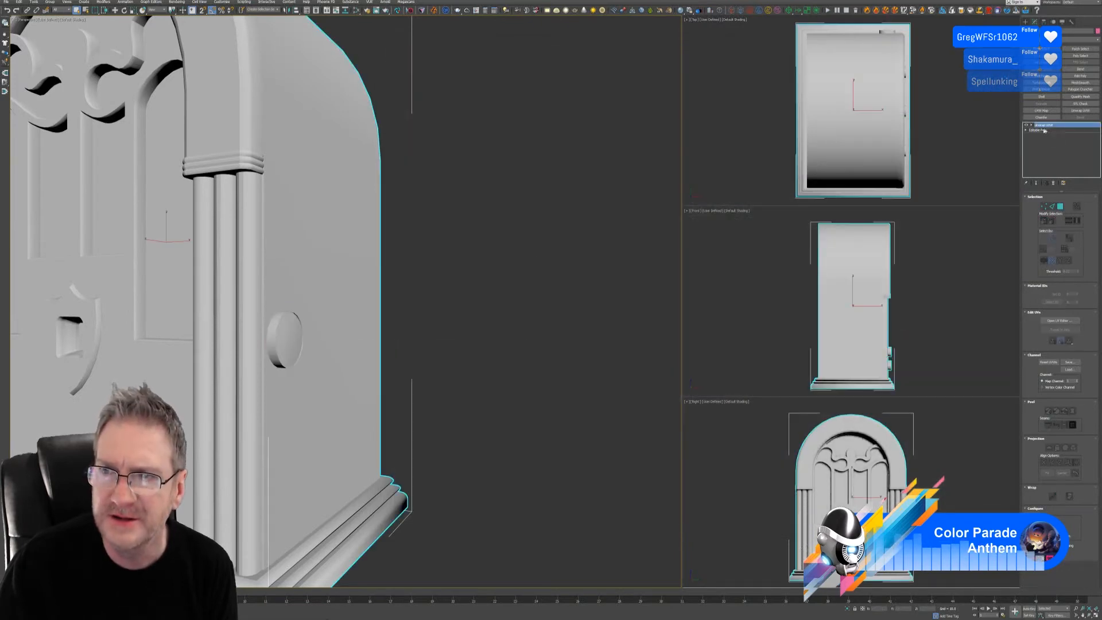
right_click(1035, 125)
click(1056, 184)
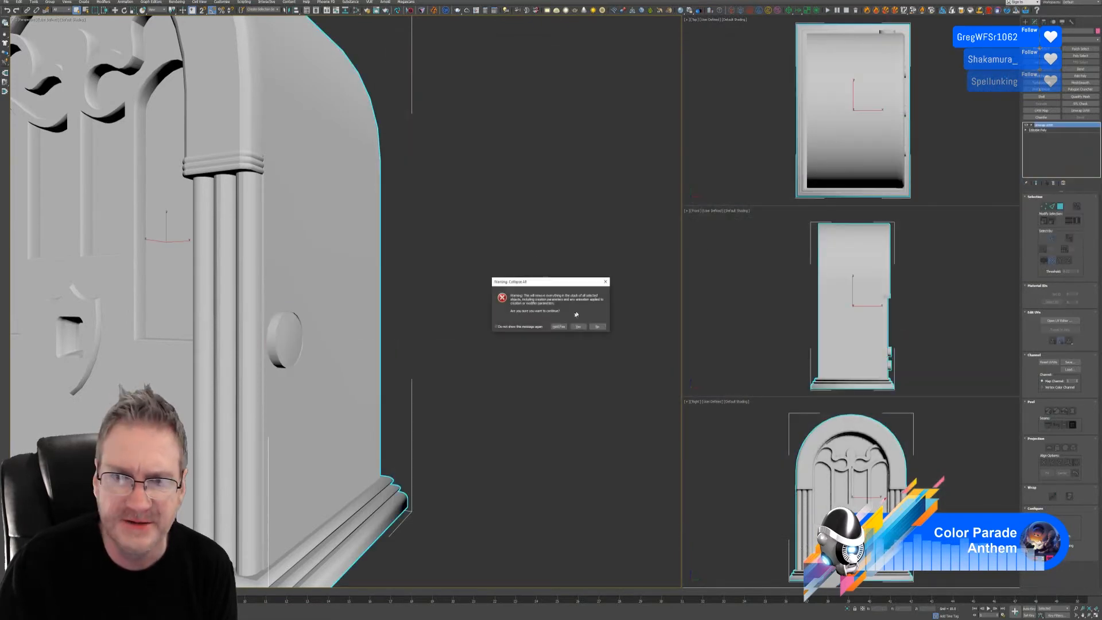
click(578, 326)
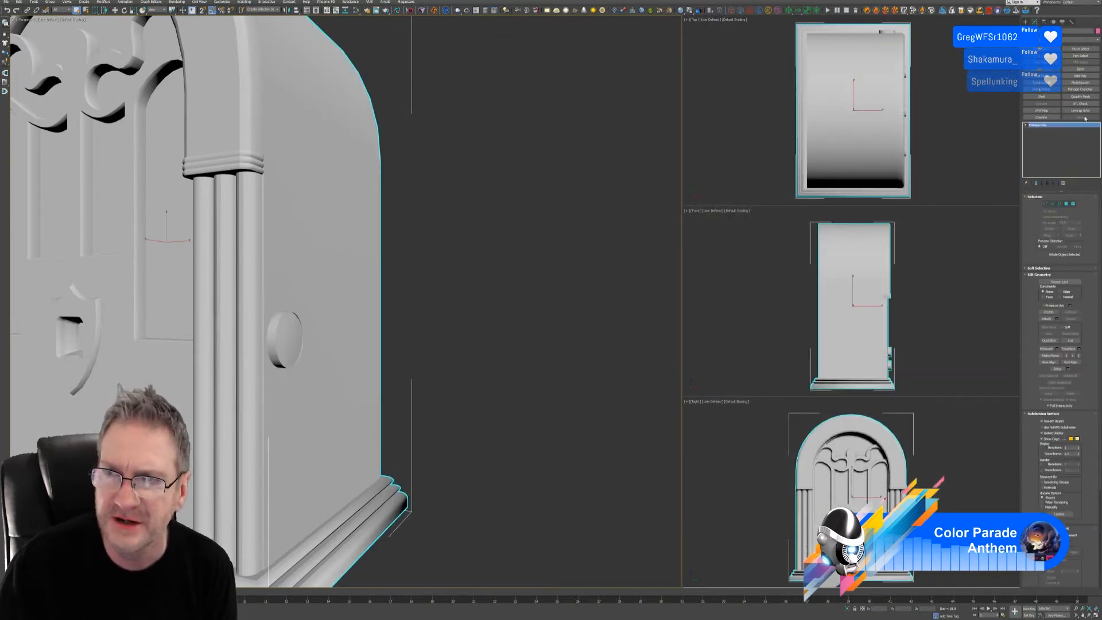
- Select the radio's body as an element, inspect its edge beside the columns and side knob, and clear the selection
click(1072, 204)
click(423, 293)
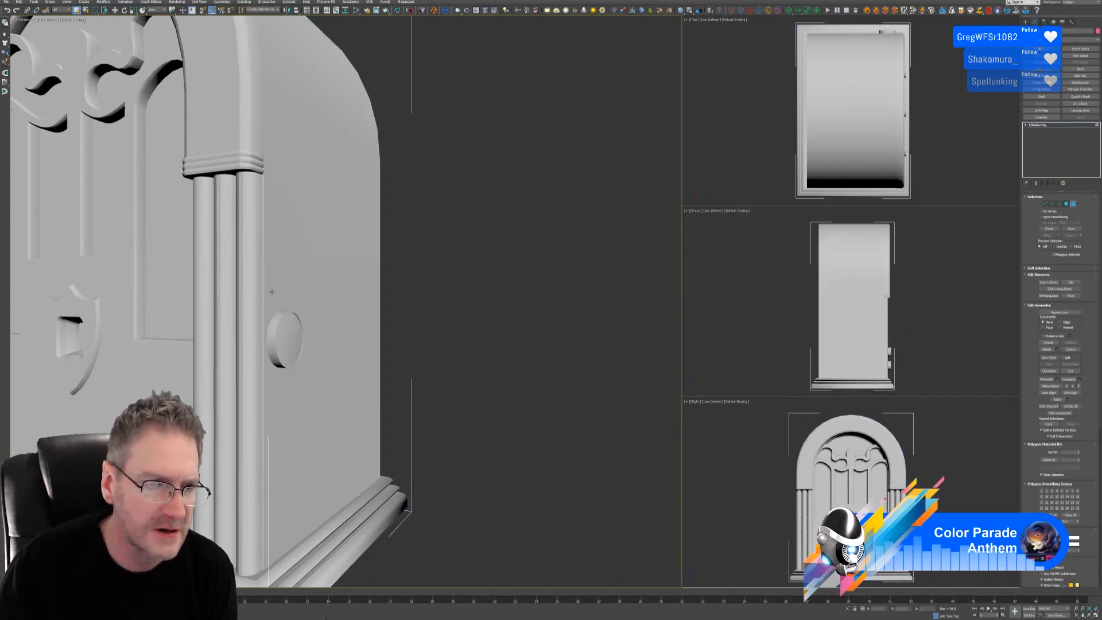
click(272, 292)
scroll(269, 287, up, 5)
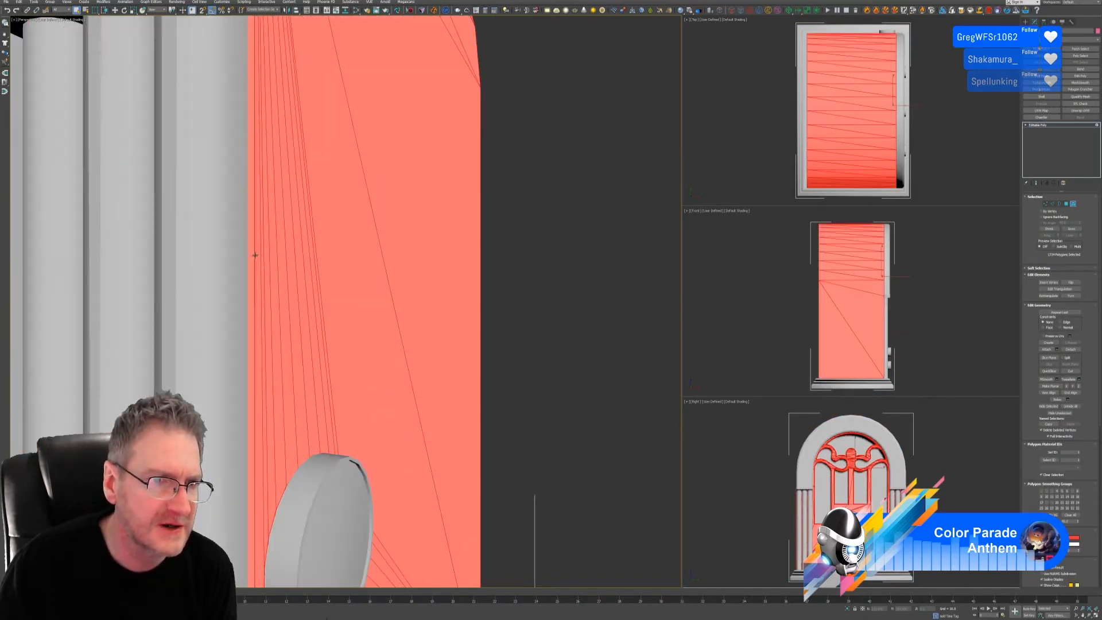
scroll(265, 258, down, 2)
alt+middle_drag(265, 258, 260, 258)
middle_drag(308, 316, 339, 282)
scroll(307, 182, down, 2)
scroll(308, 182, down, 2)
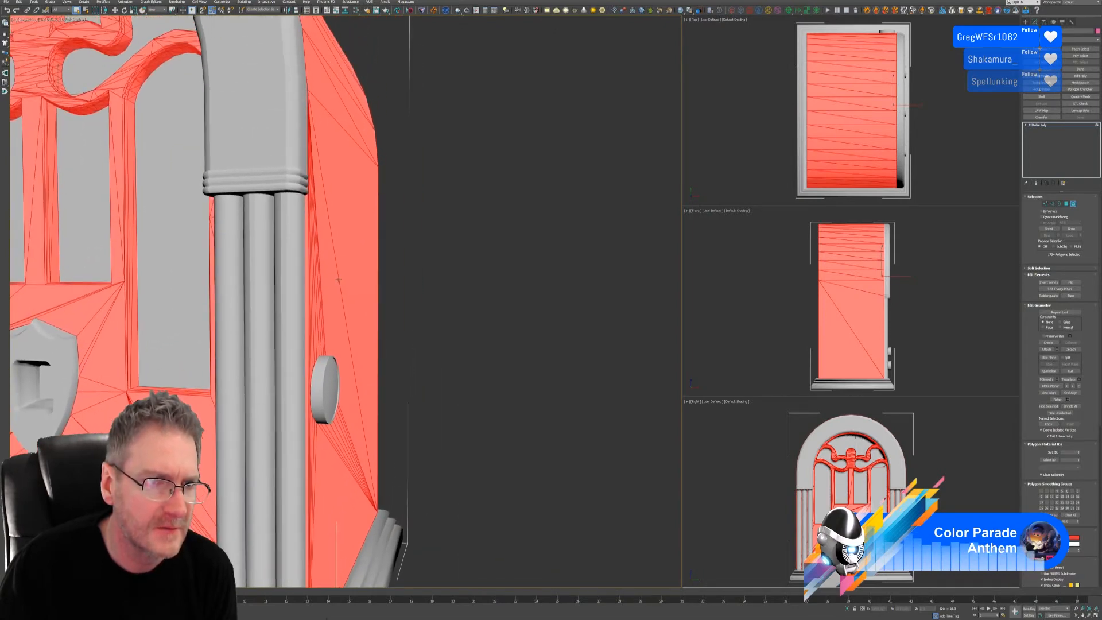
click(542, 276)
- Turn on vertex color display in the radio's object properties
mouse_move(460, 243)
middle_down()
mouse_move(483, 254)
mouse_move(468, 260)
middle_up()
scroll(482, 259, down, 3)
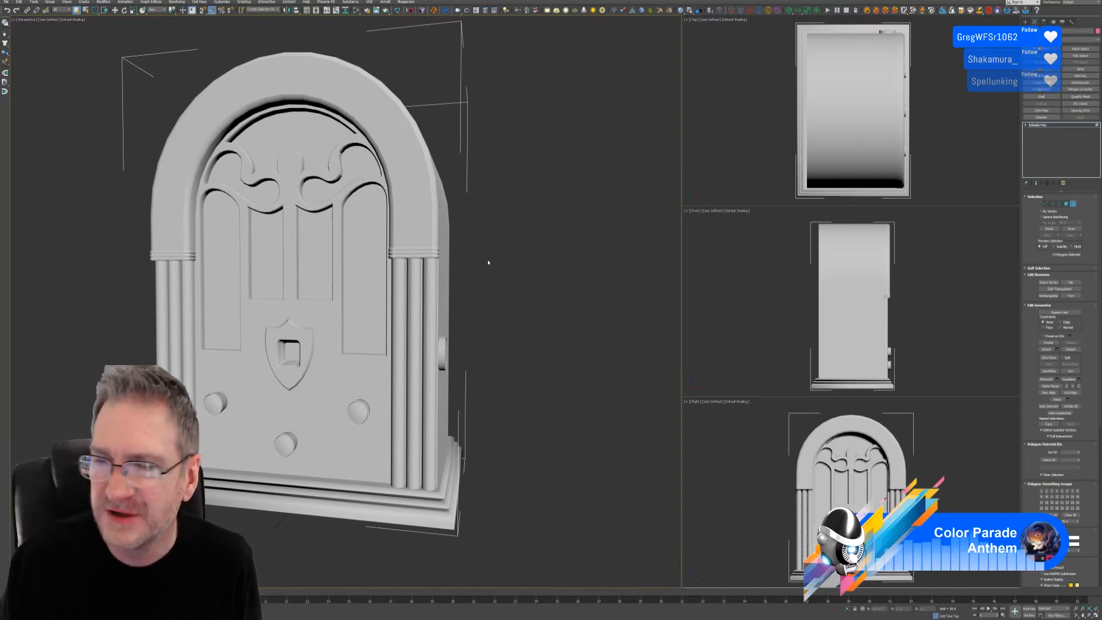
right_click(431, 234)
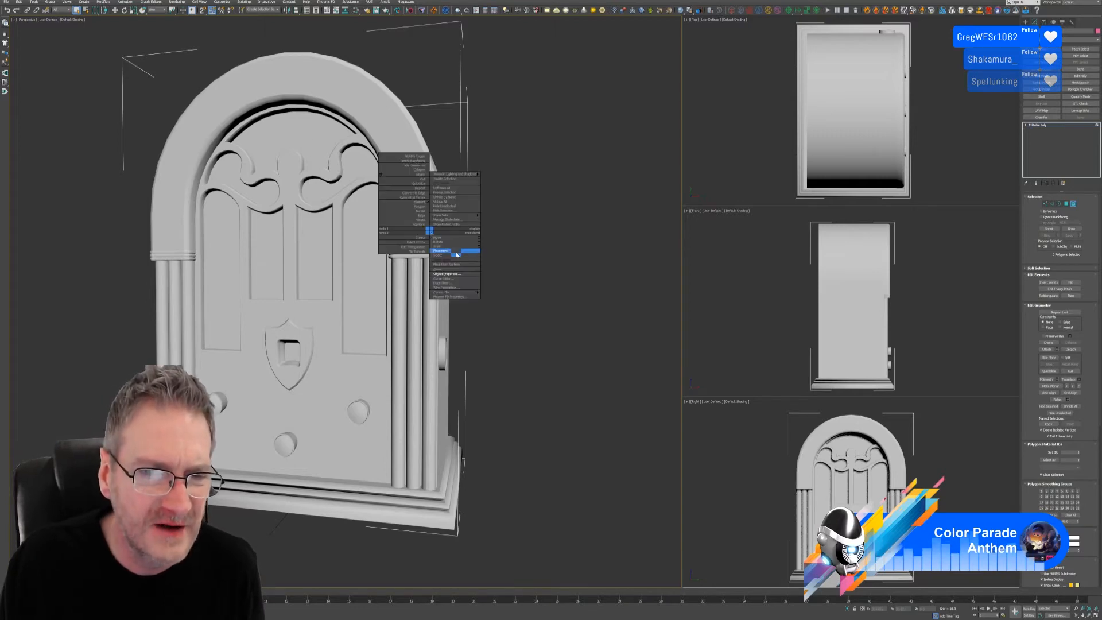
click(456, 275)
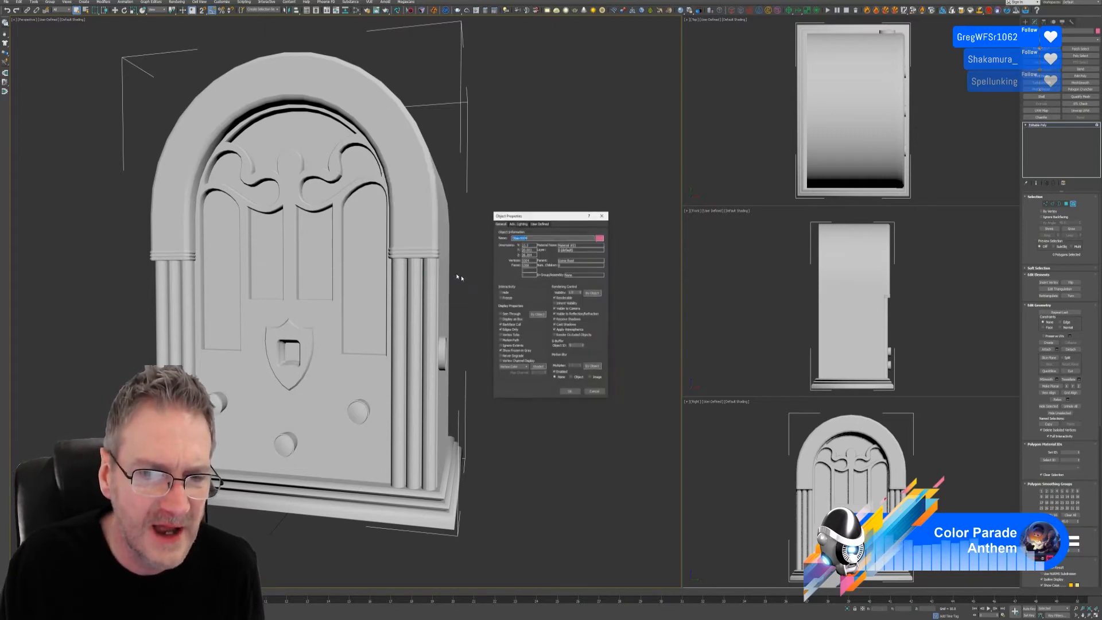
click(512, 360)
click(570, 391)
- Examine the ID vertex colors along the right columns' outer edge, the side knob and the radio's side
scroll(437, 312, up, 5)
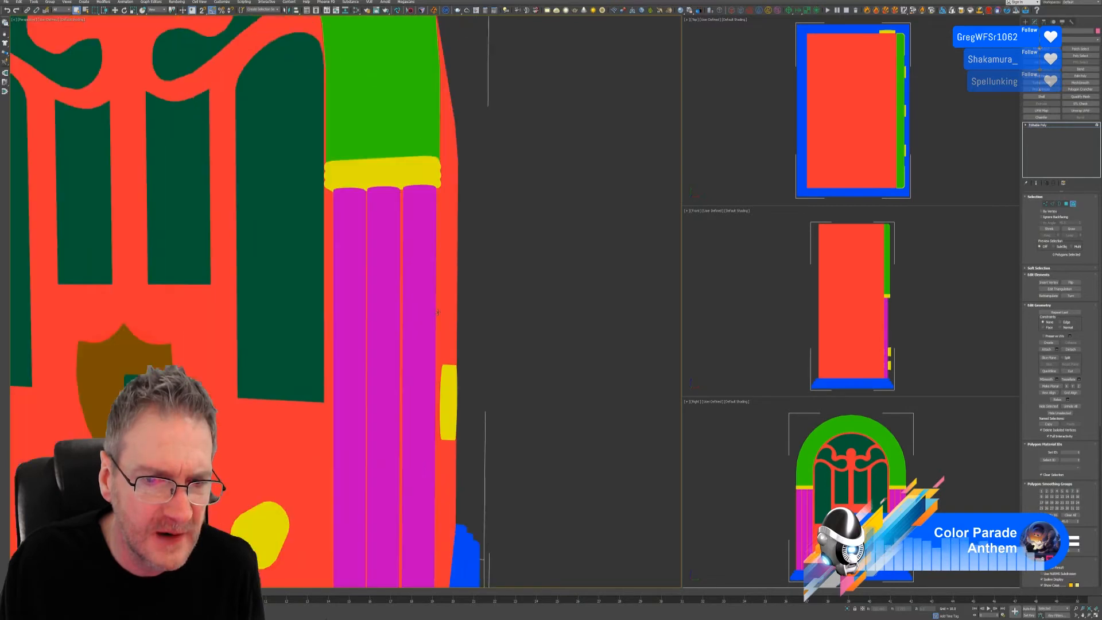
scroll(438, 307, up, 2)
middle_drag(444, 205, 440, 259)
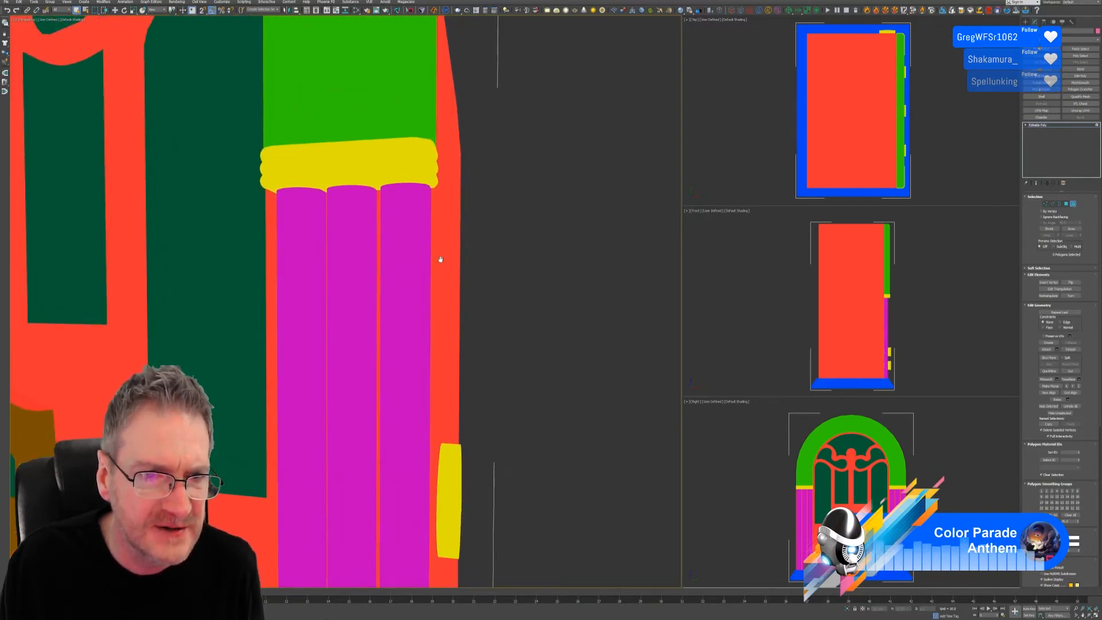
scroll(438, 262, down, 2)
middle_drag(420, 309, 386, 251)
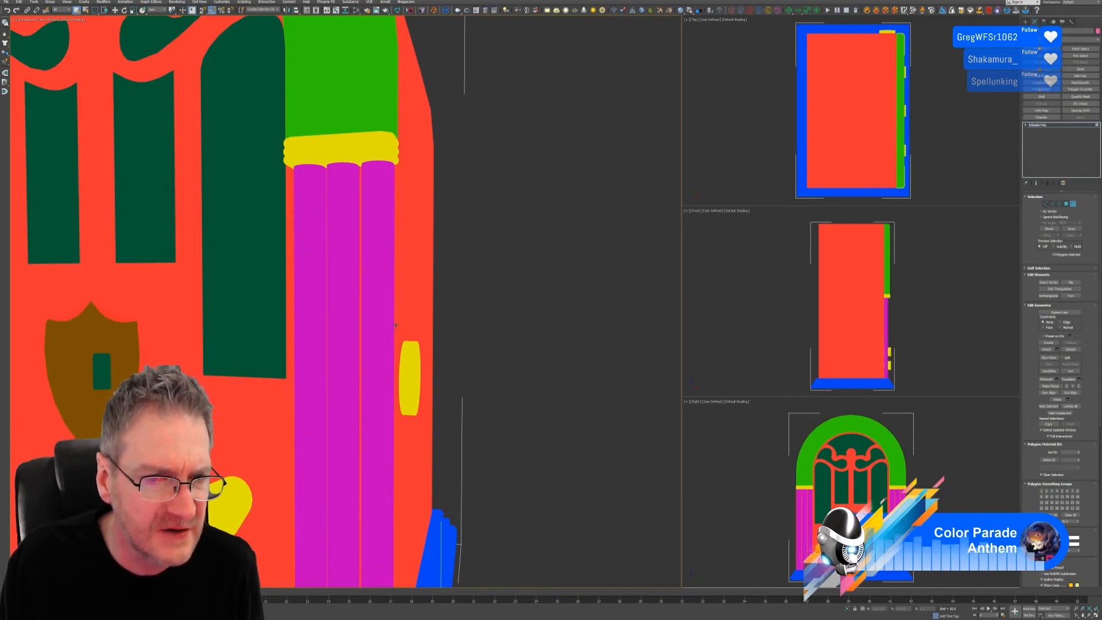
scroll(397, 349, down, 6)
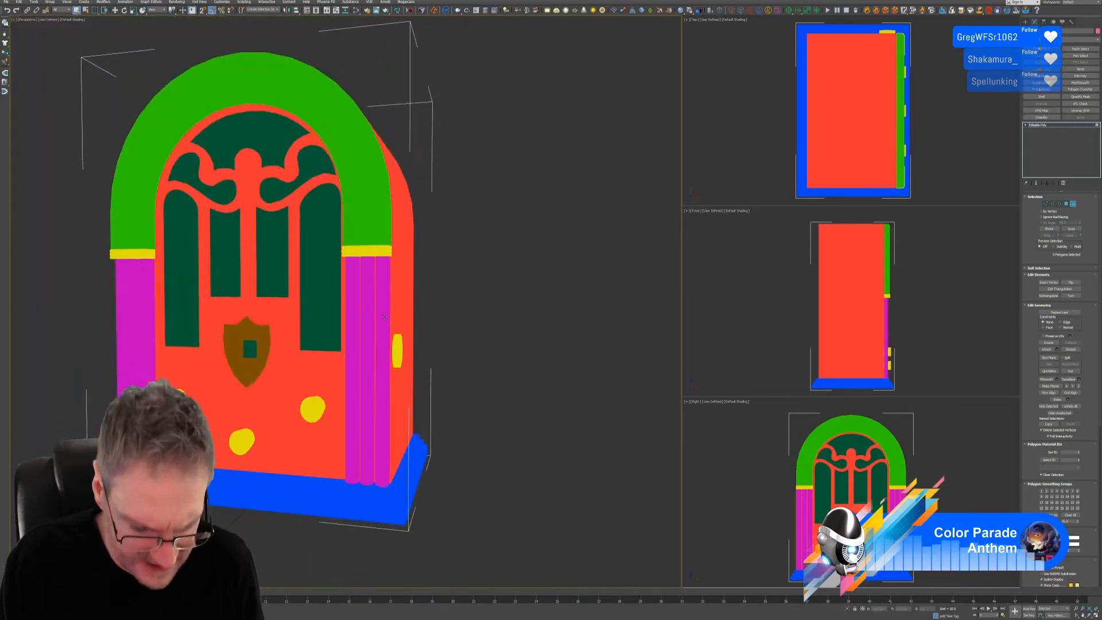
mouse_move(380, 303)
alt+middle_down()
mouse_move(352, 300)
mouse_move(416, 296)
mouse_move(377, 285)
alt+middle_up()
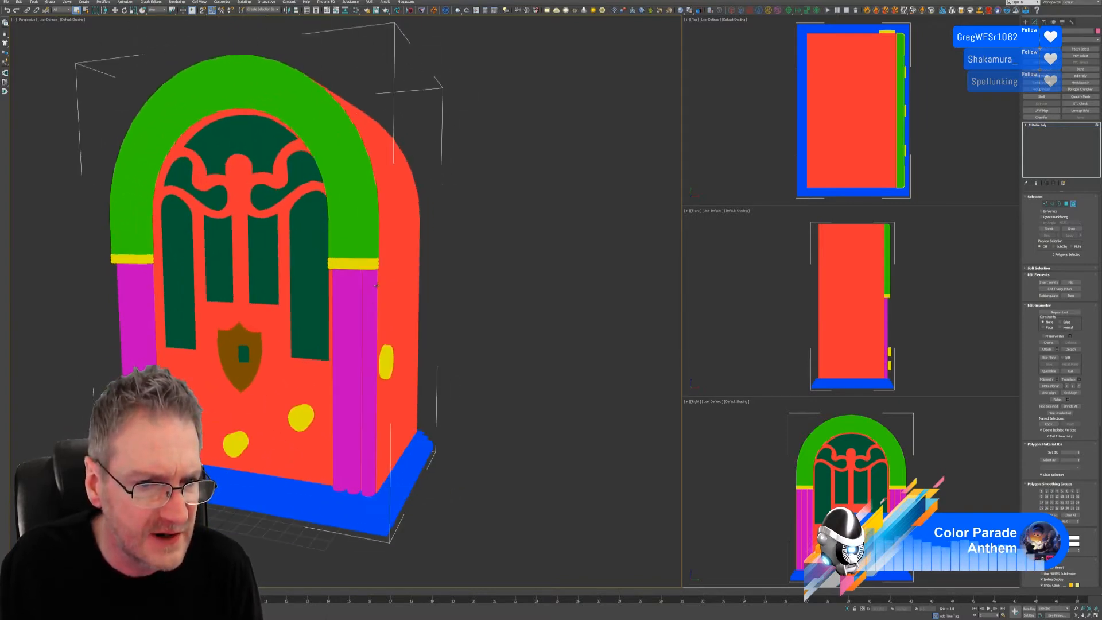
scroll(377, 285, up, 5)
scroll(390, 287, down, 5)
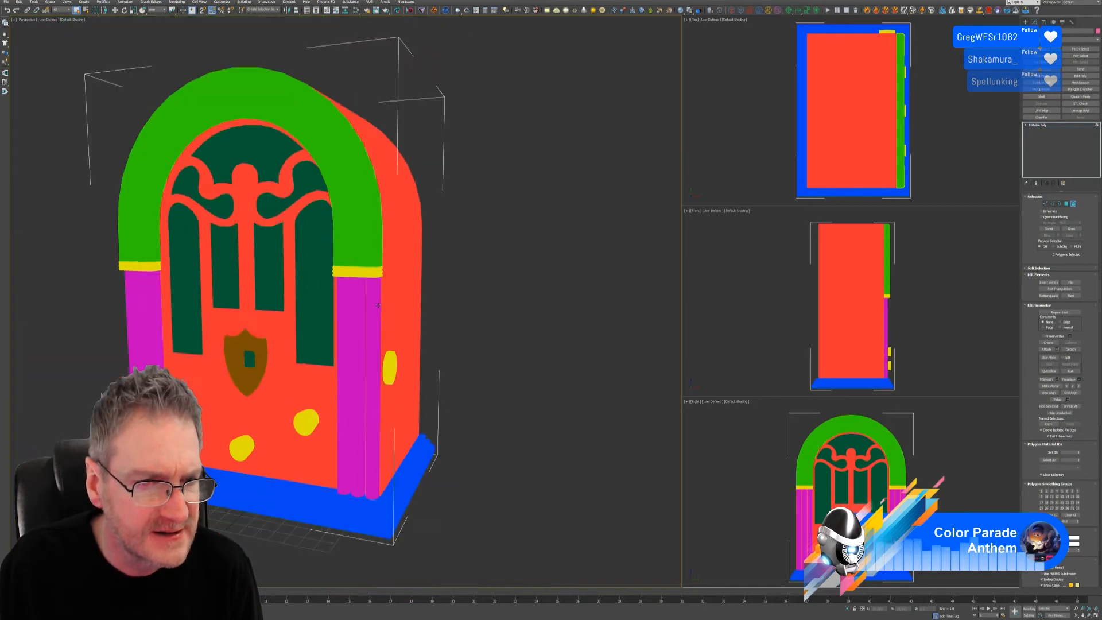
scroll(367, 311, up, 2)
mouse_move(367, 311)
alt+middle_down()
mouse_move(348, 303)
mouse_move(361, 307)
alt+middle_up()
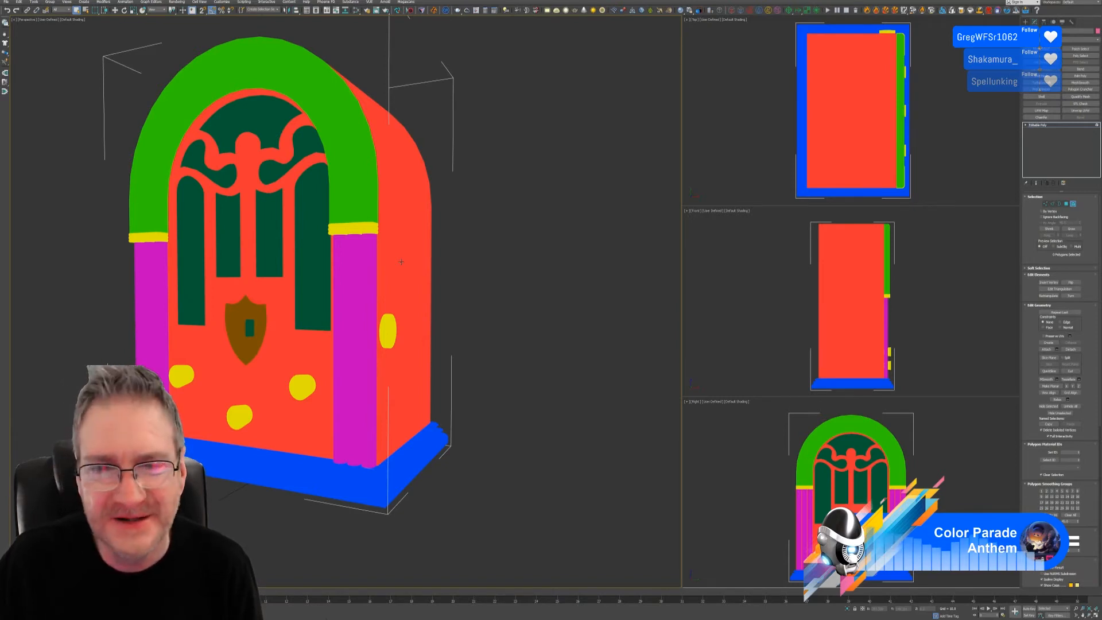
- Switch back to Substance Painter and examine the textured radio's right columns, side seam and side knob
key(super+d)
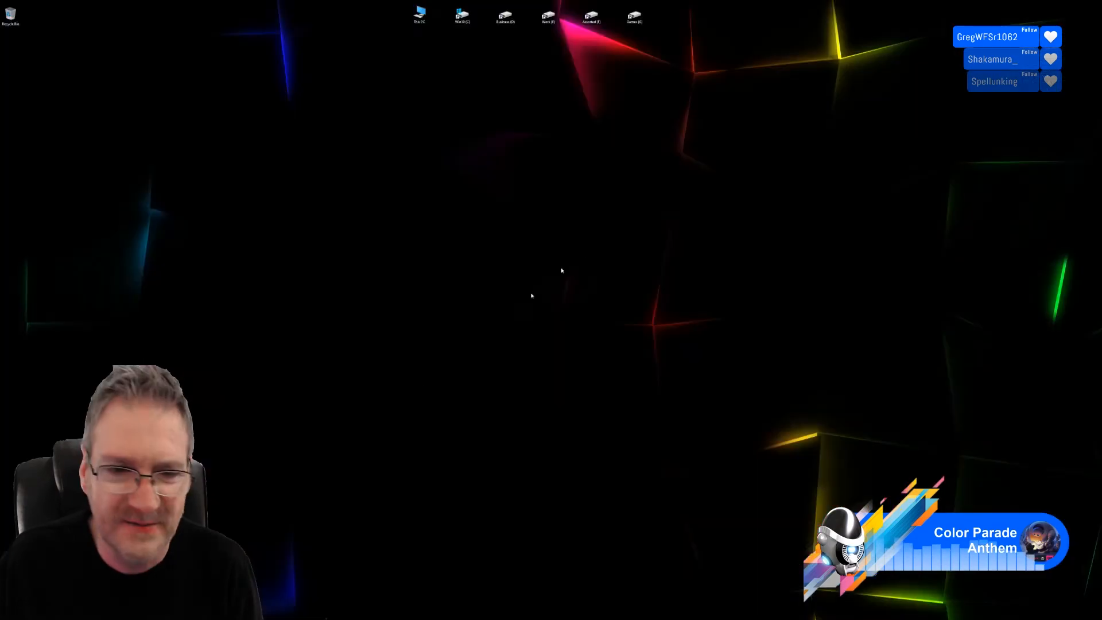
key(alt+Tab)
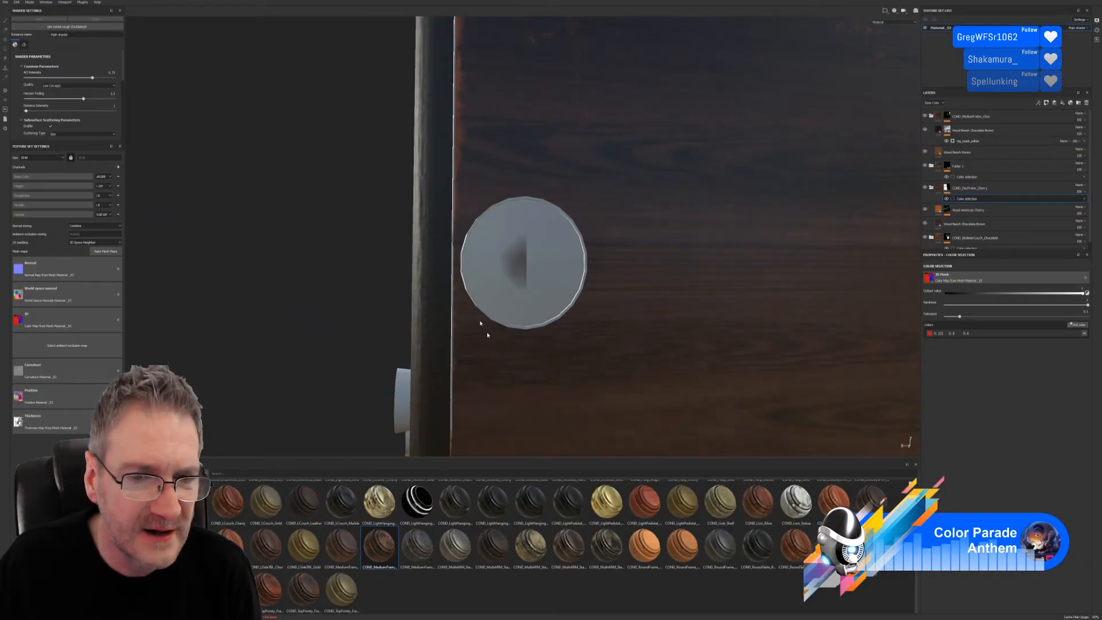
alt+drag(361, 294, 574, 286)
scroll(541, 316, down, 4)
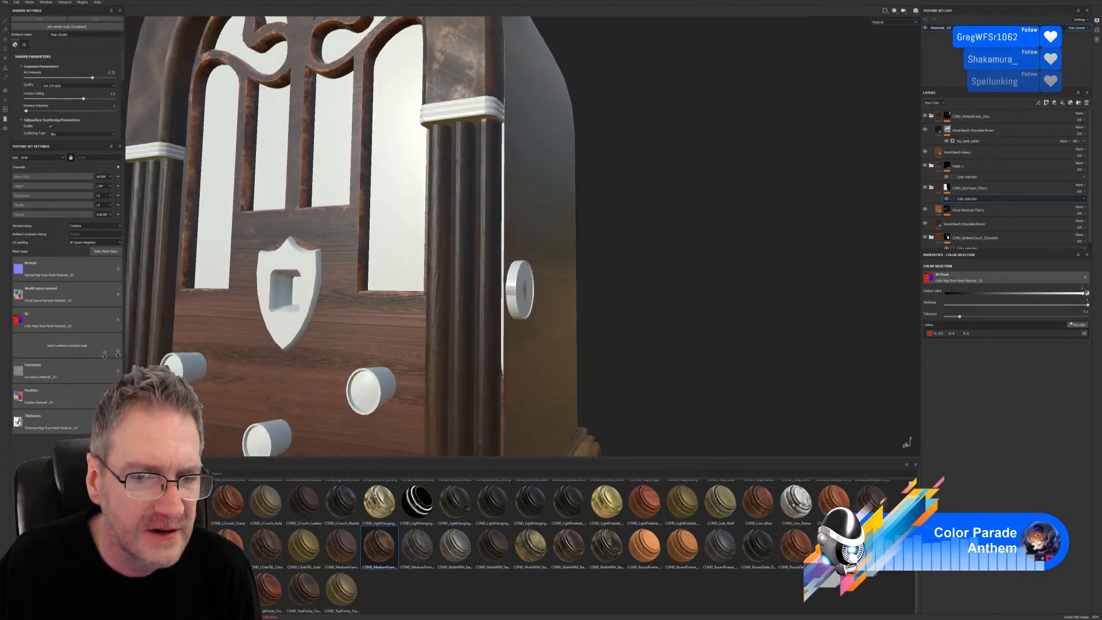
alt+middle_drag(414, 248, 475, 234)
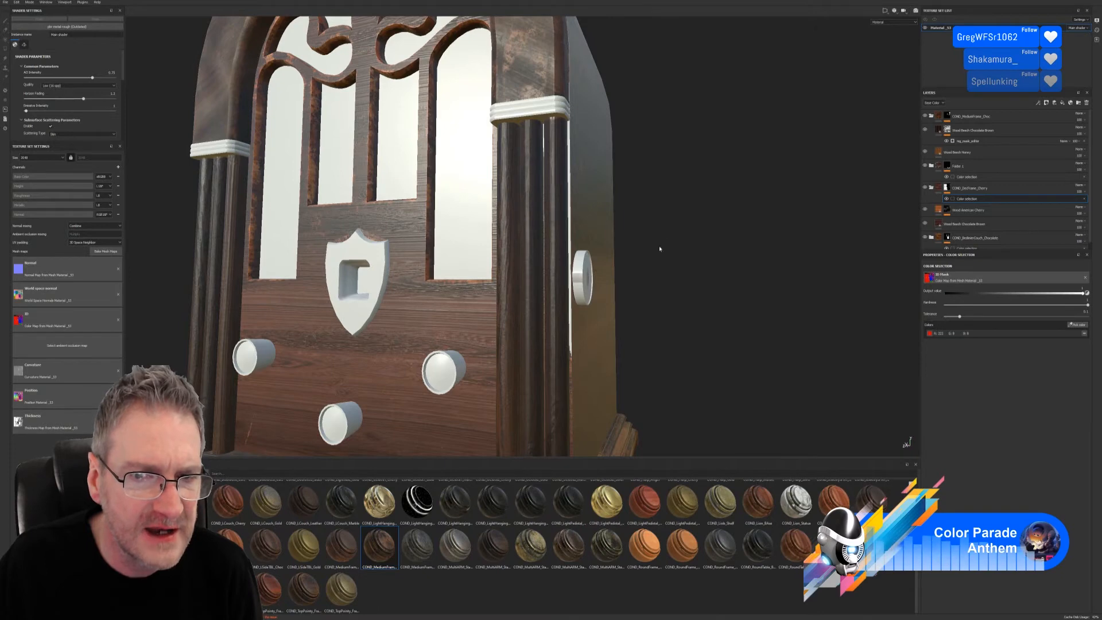
alt+drag(659, 249, 605, 255)
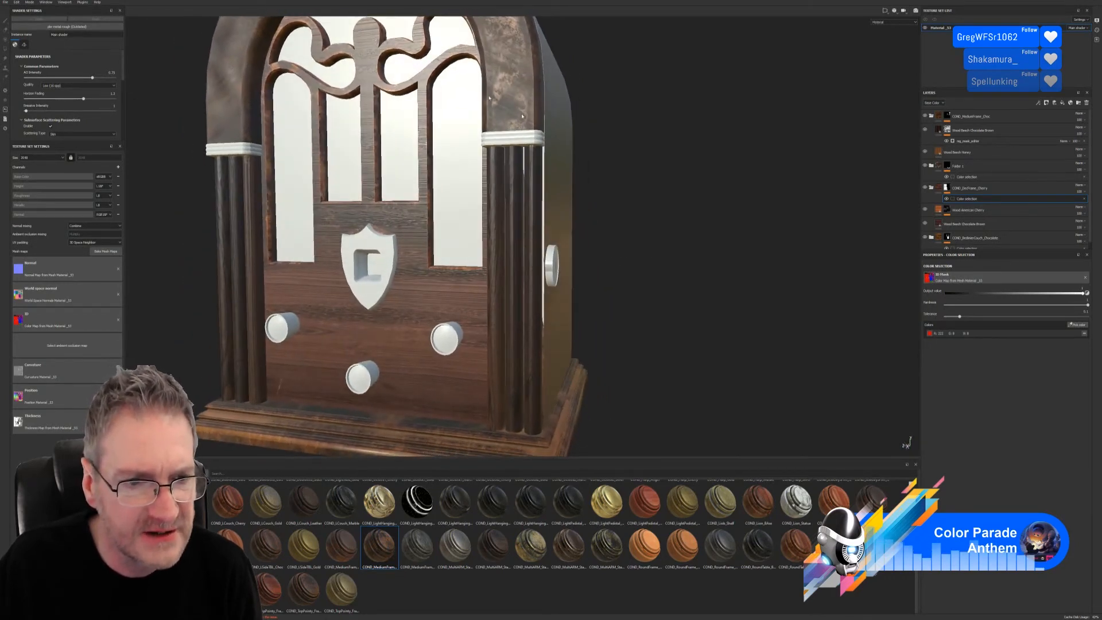
- Save the current radio texturing project
alt+middle_drag(542, 185, 580, 242)
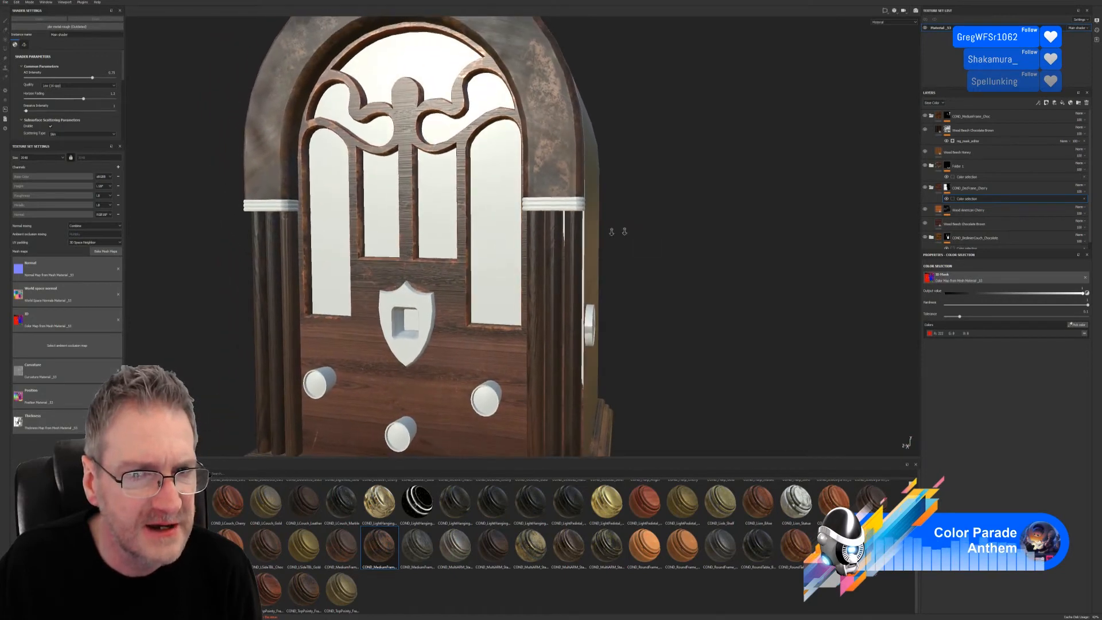
alt+right_drag(617, 231, 332, 259)
alt+drag(333, 259, 250, 268)
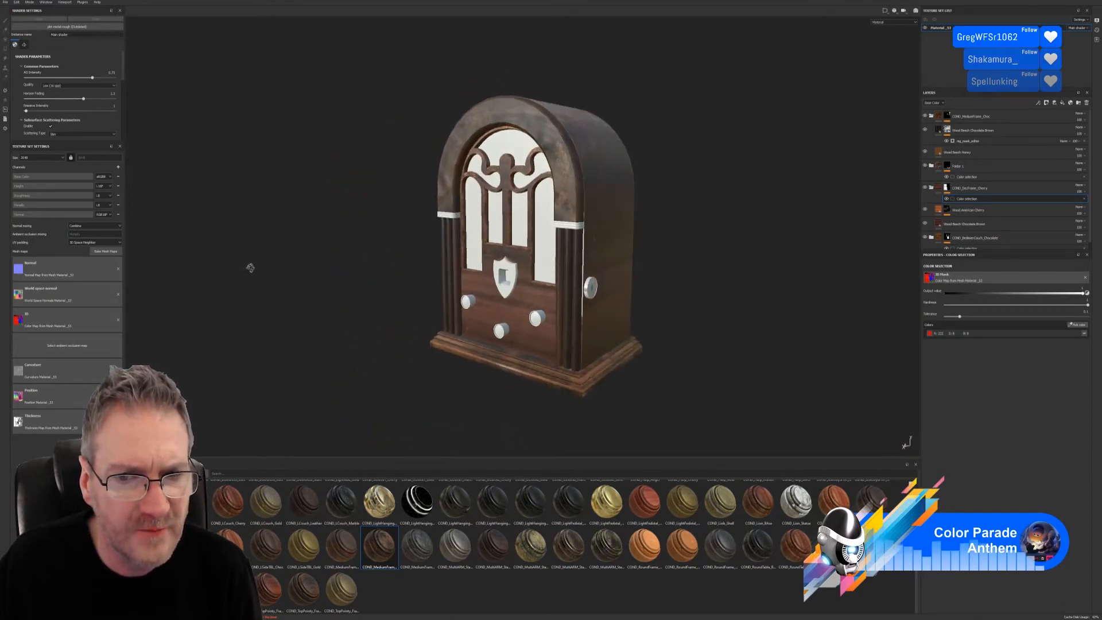
click(2, 3)
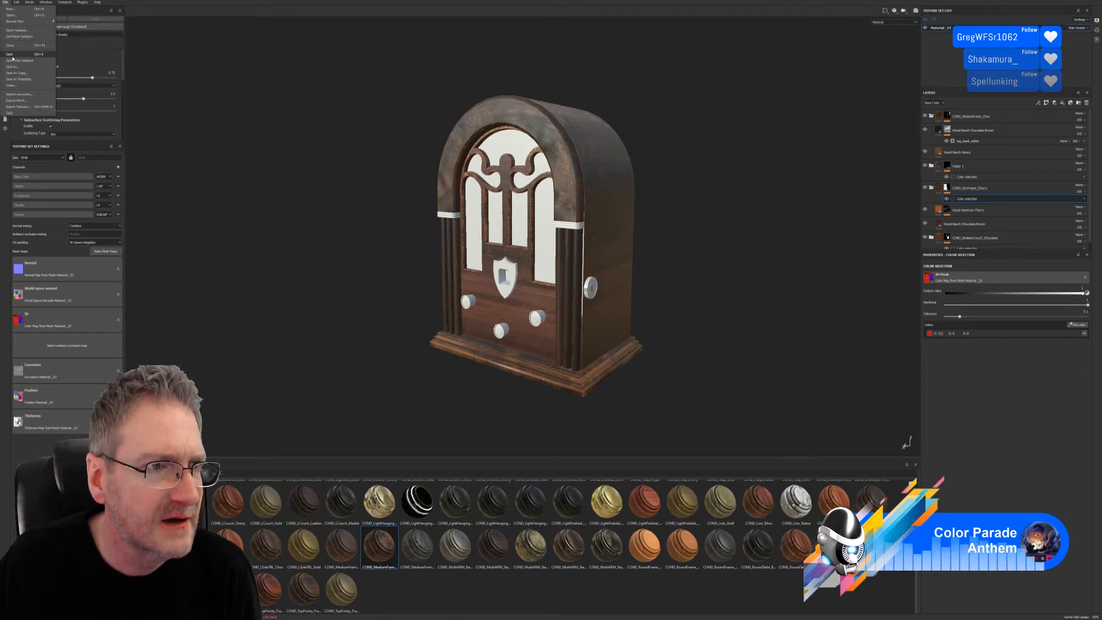
click(12, 56)
- Create a new project from the mesh Old_Radio2.fbx with 2048 document resolution and tangent space computed per fragment
click(5, 3)
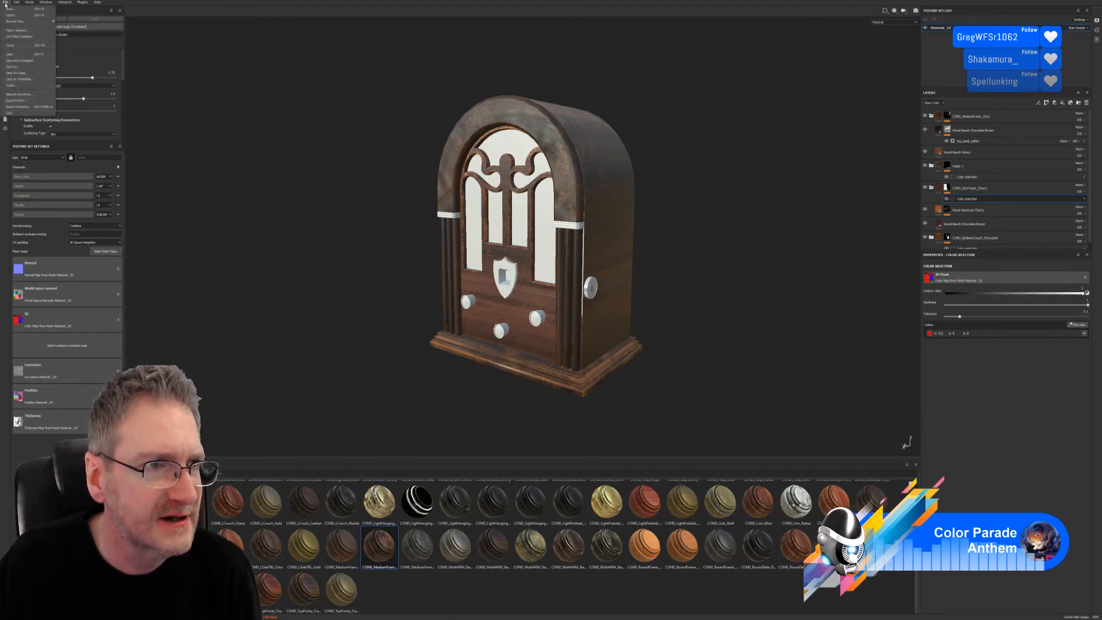
click(15, 9)
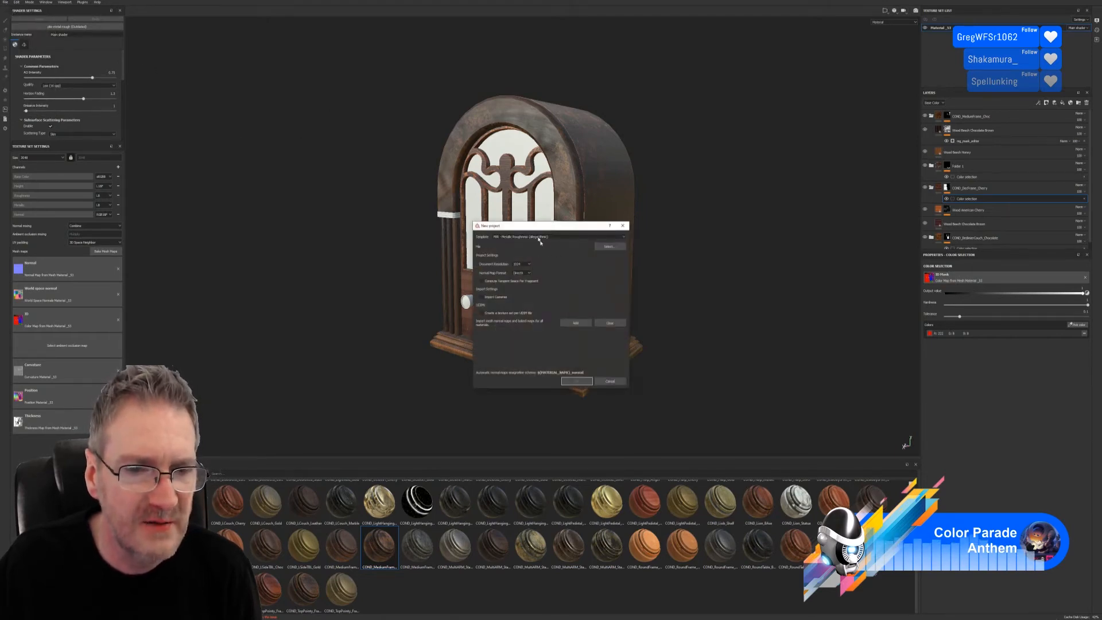
click(524, 263)
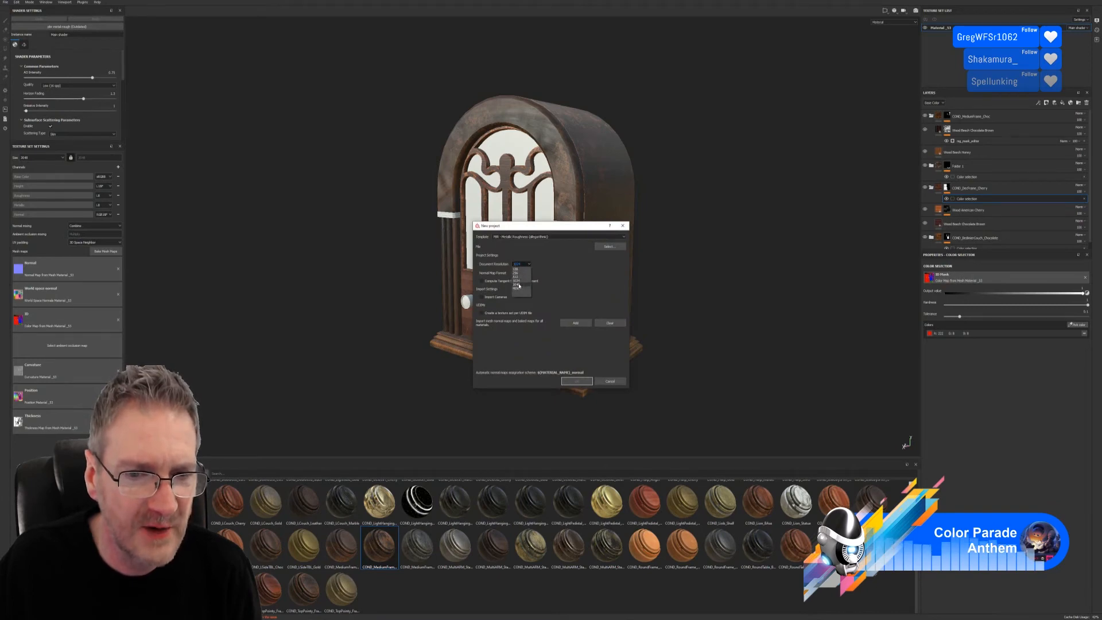
click(512, 281)
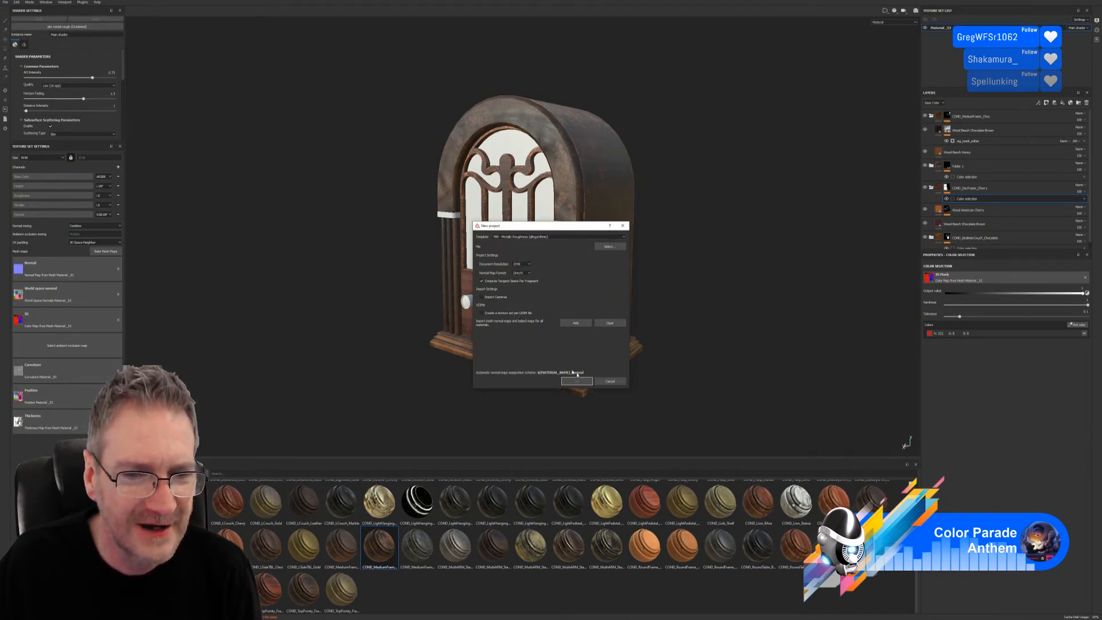
click(607, 247)
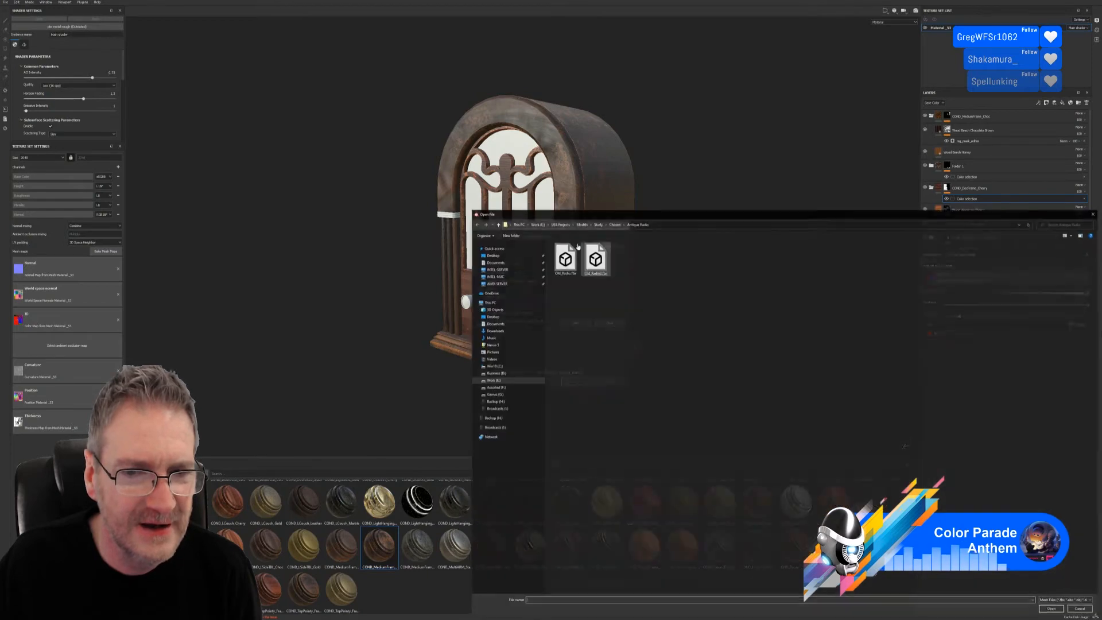
drag(572, 214, 337, 88)
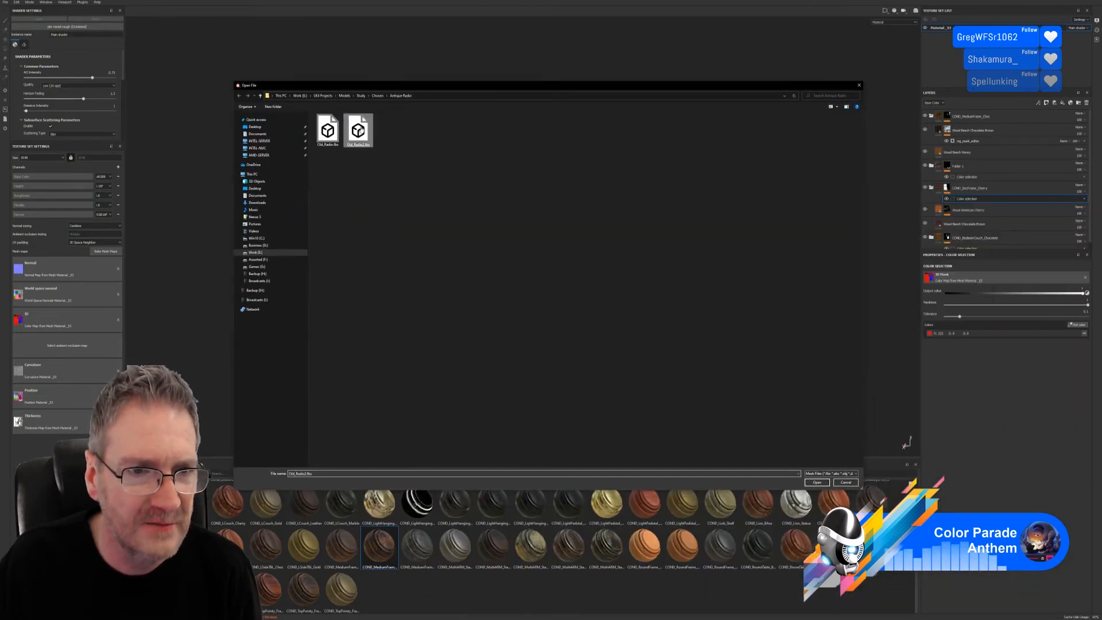
double_click(359, 130)
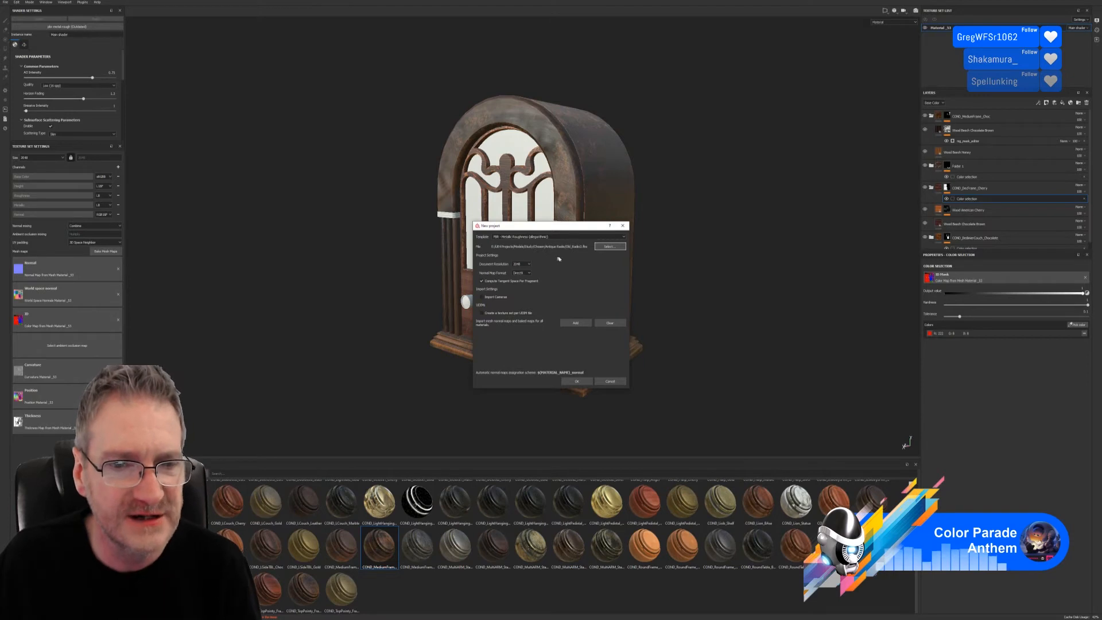
click(575, 381)
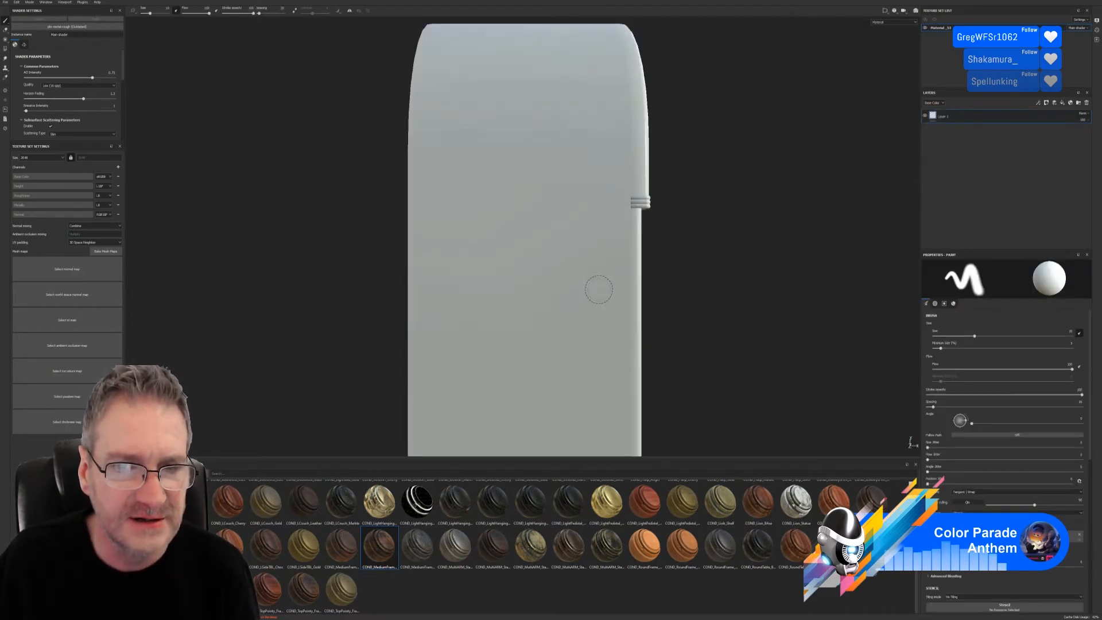
- Bake all of the radio's mesh maps at an output size of 2048
alt+drag(707, 267, 436, 284)
key(f)
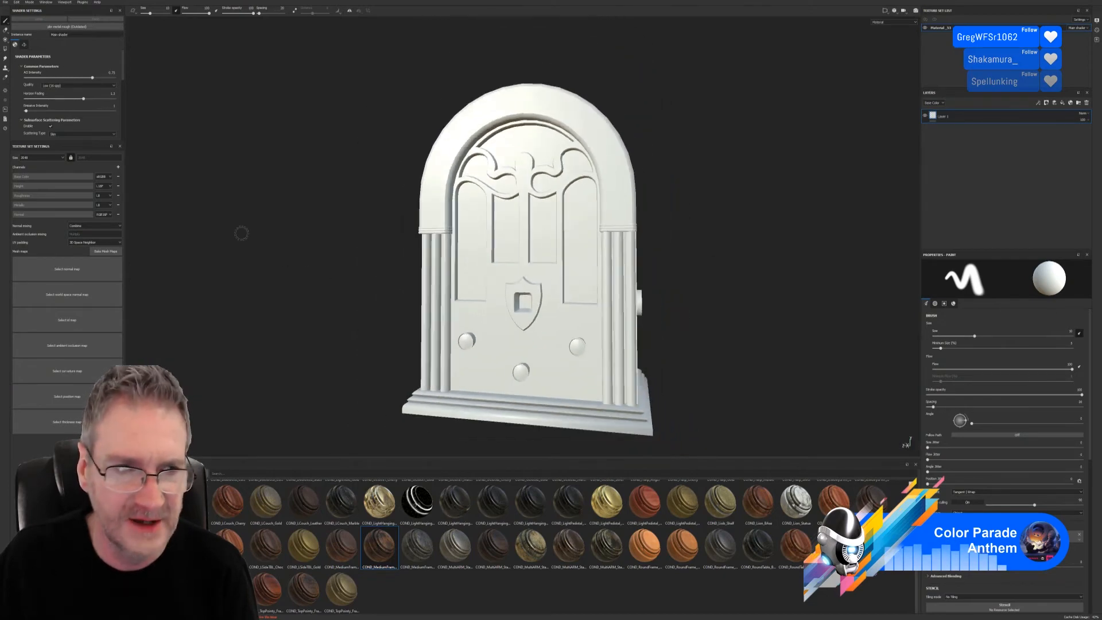
click(105, 250)
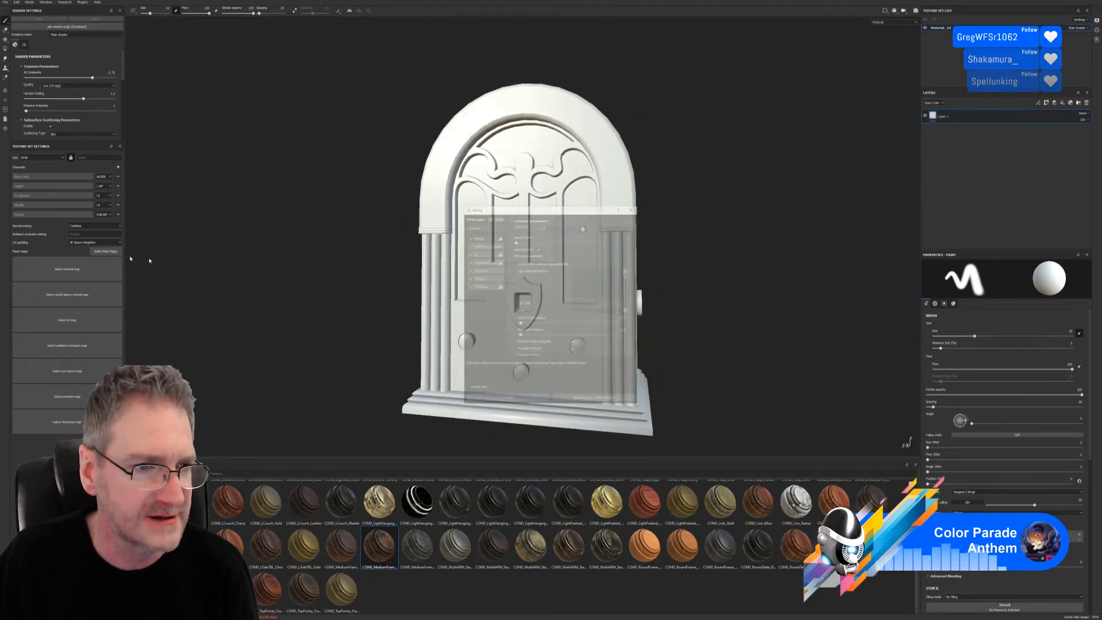
click(554, 226)
click(542, 256)
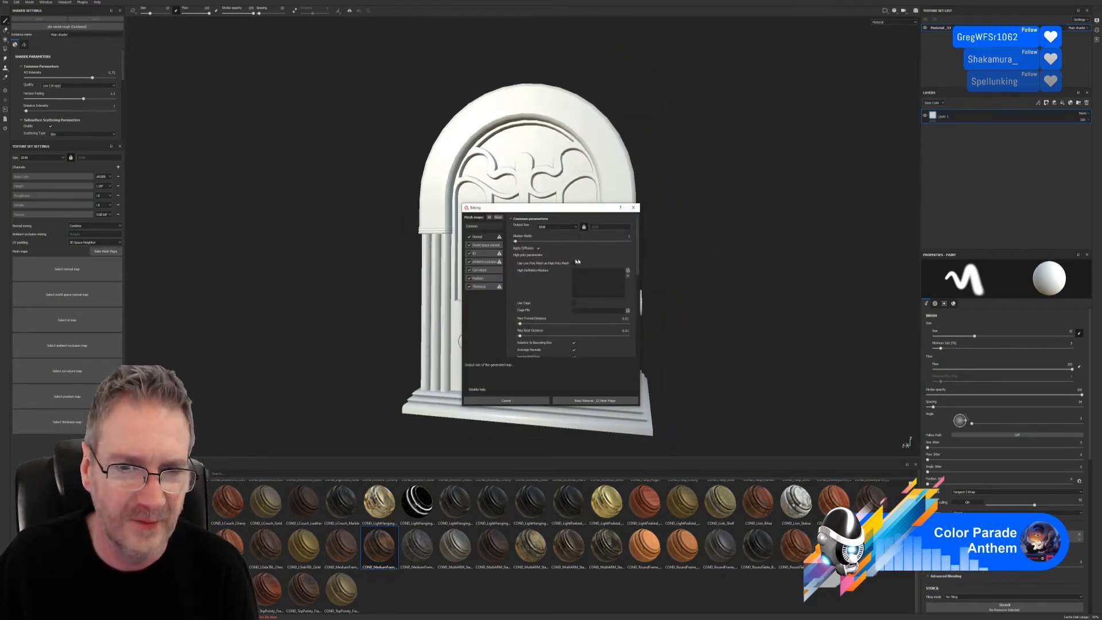
click(589, 400)
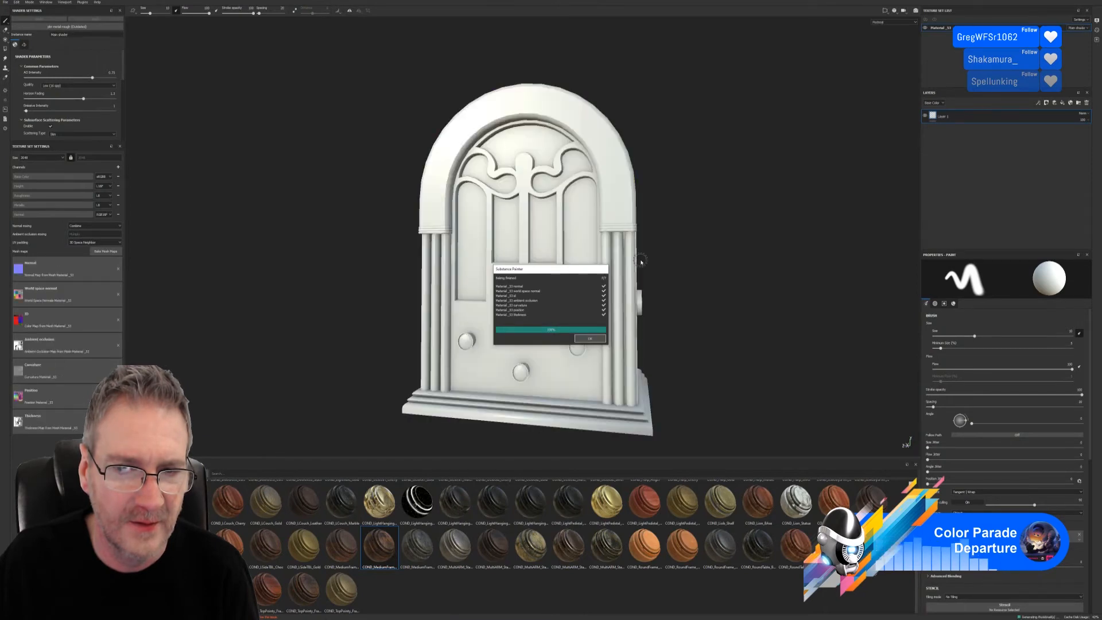
click(589, 338)
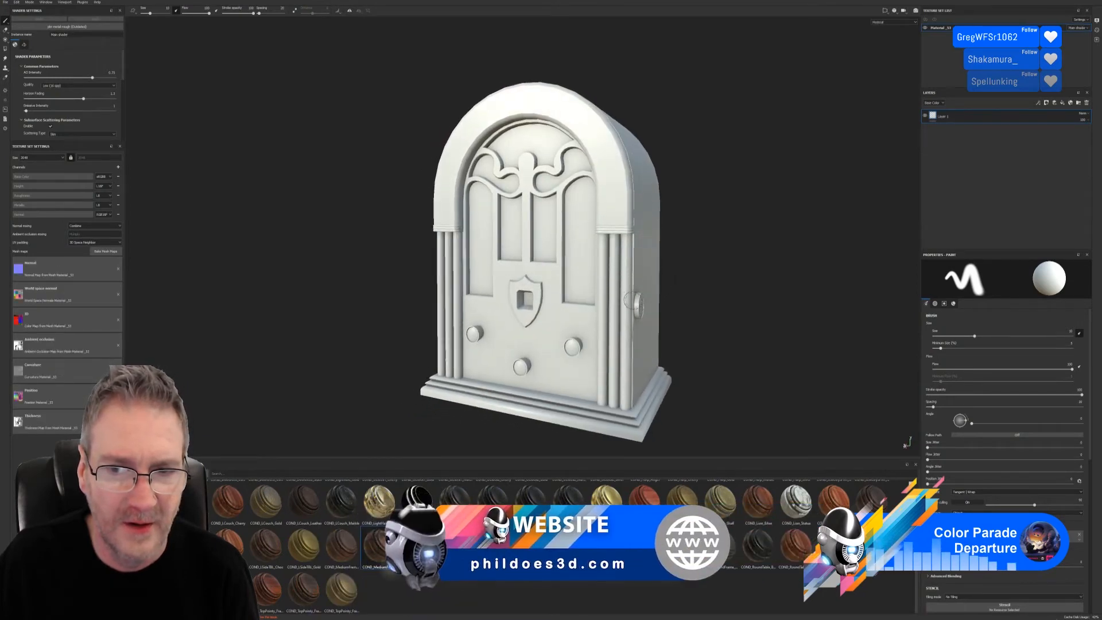
- Add the chocolate wood smart material to the radio and limit it to the red body ID color with a color selection mask
drag(266, 545, 582, 249)
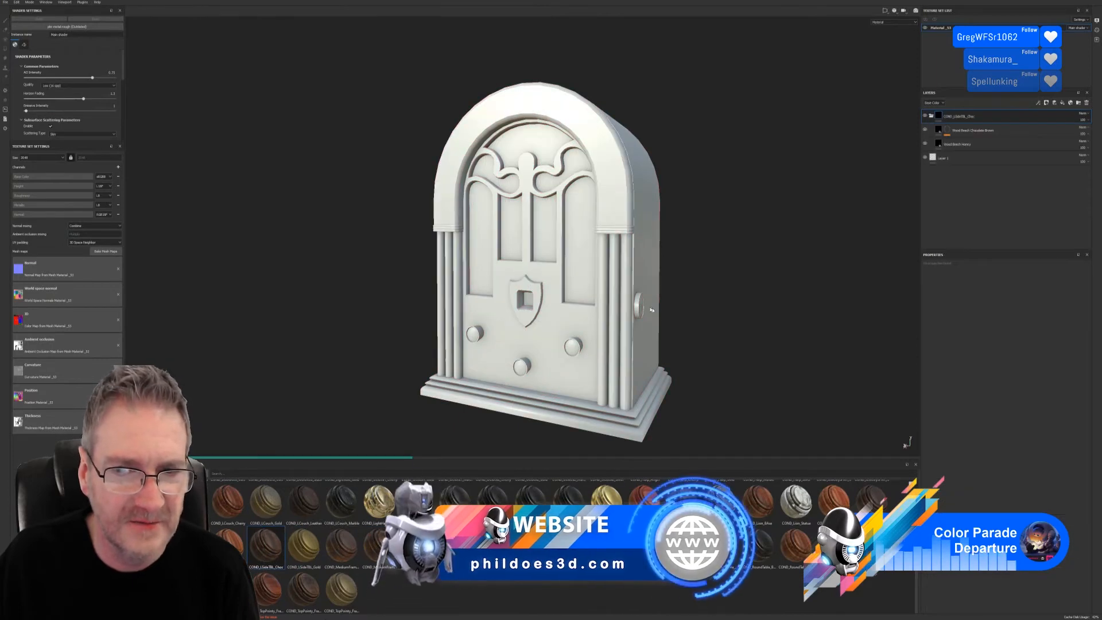
alt+right_drag(669, 320, 763, 268)
right_click(975, 117)
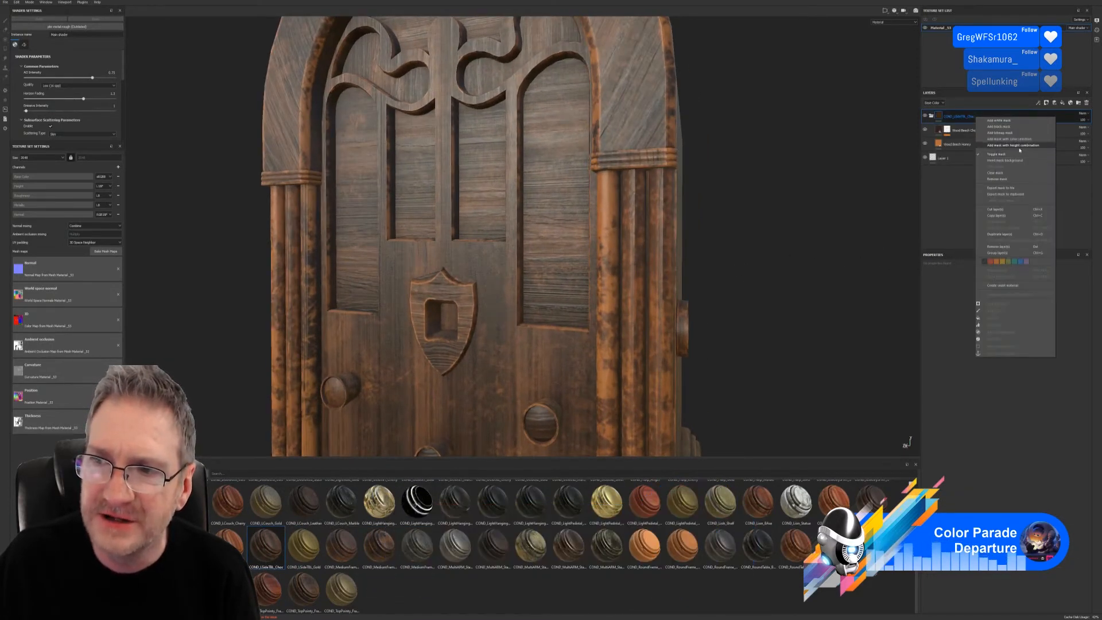
click(1008, 139)
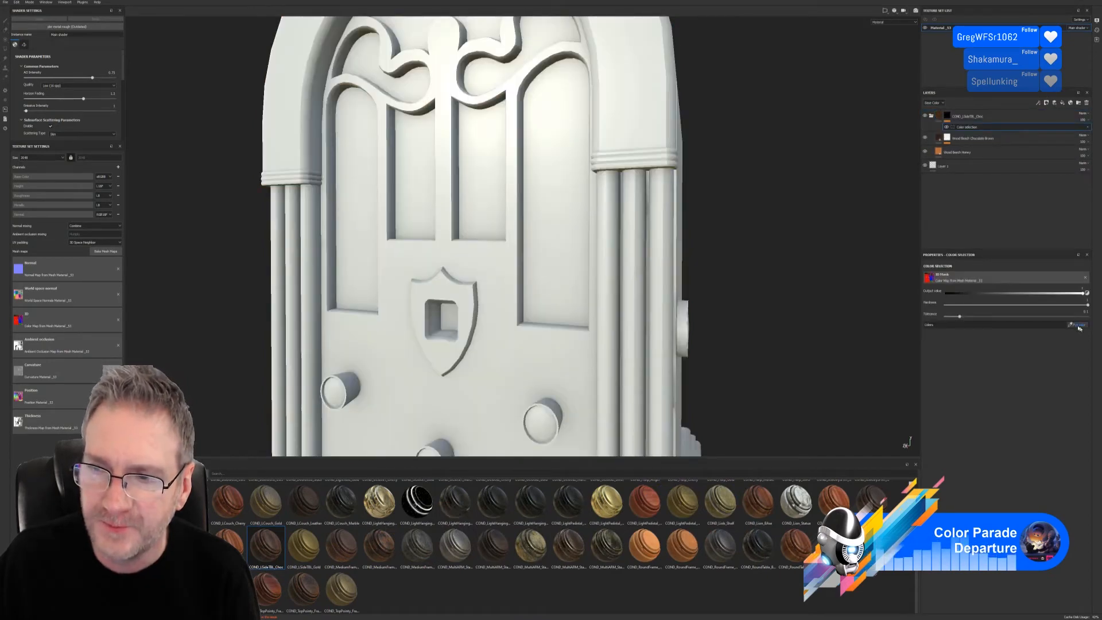
click(1077, 324)
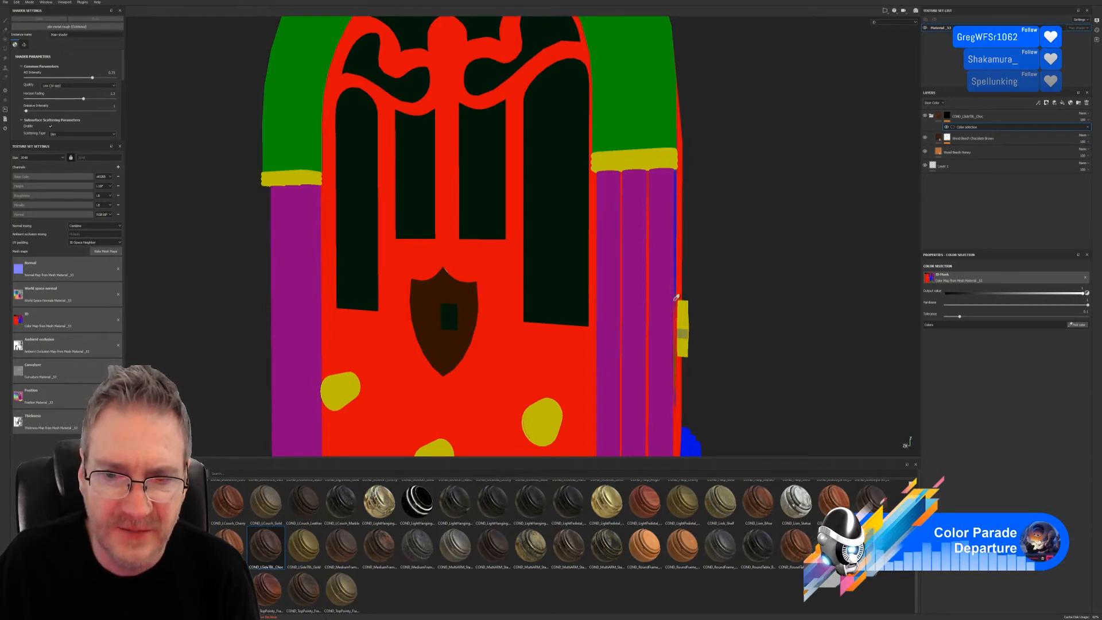
click(683, 227)
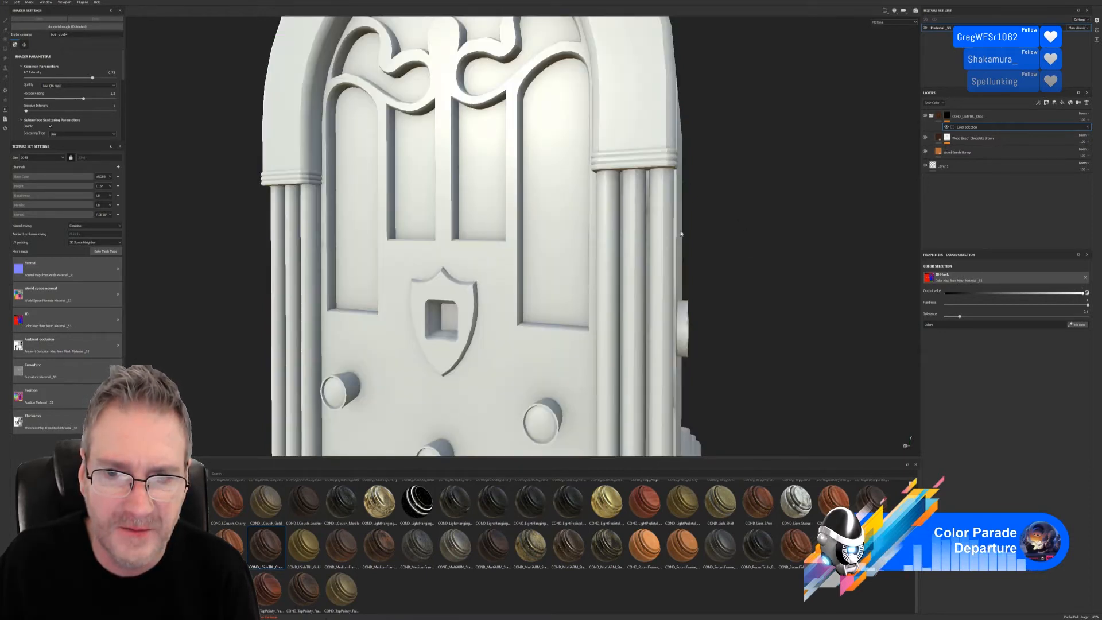
click(1078, 325)
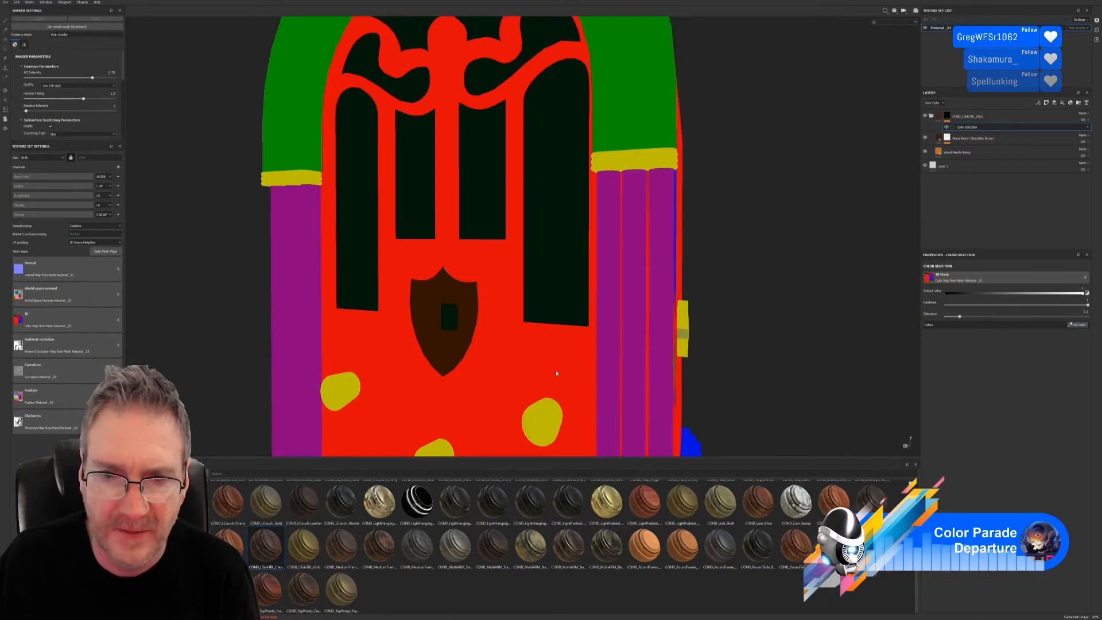
click(677, 265)
- Examine the masked wood body along the right columns' outer edge, around the side knob and across the front
alt+right_drag(680, 264, 779, 295)
alt+drag(780, 294, 663, 271)
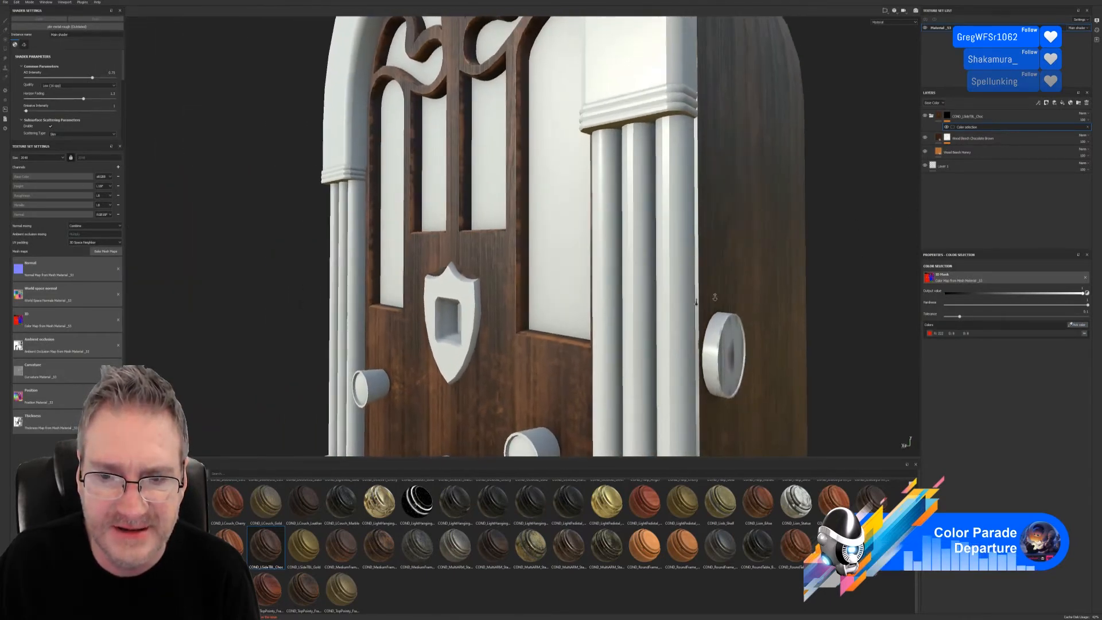
alt+right_drag(703, 315, 593, 364)
alt+middle_drag(592, 364, 564, 292)
alt+drag(669, 168, 767, 167)
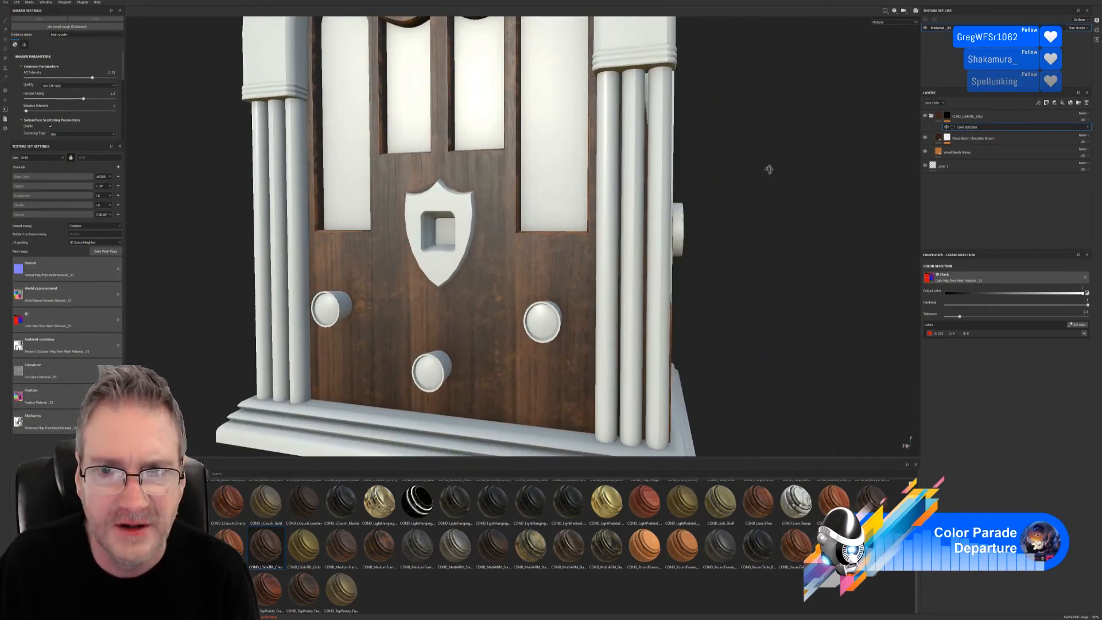
alt+middle_drag(694, 167, 694, 251)
alt+right_drag(693, 250, 670, 250)
alt+drag(670, 250, 652, 226)
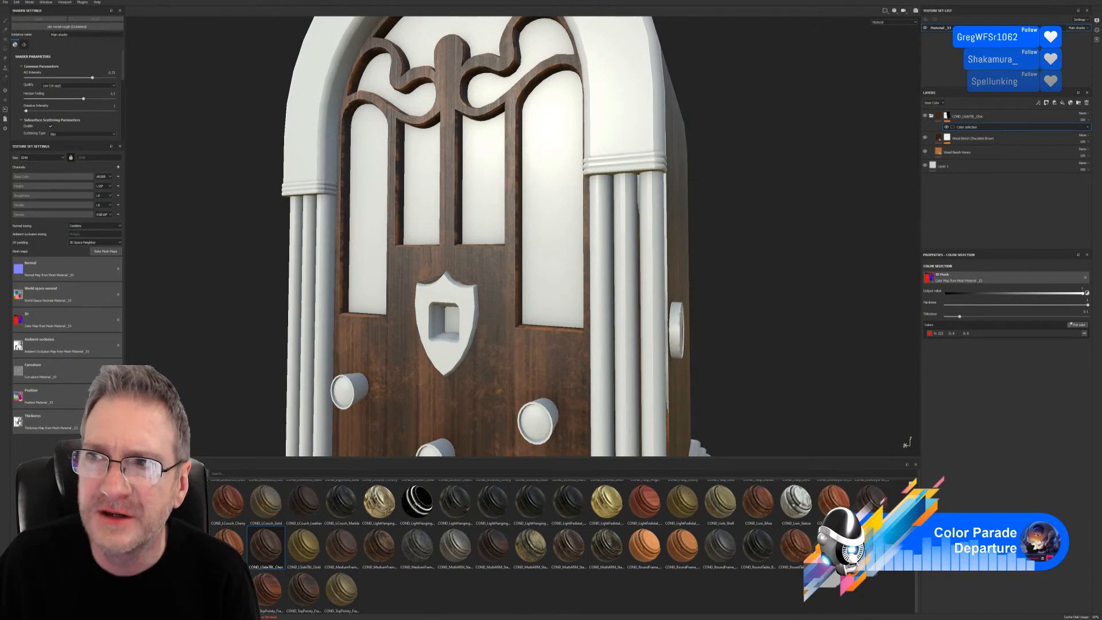
- Switch to 3ds Max and turn off vertex color display in the radio's object properties
key(super+d)
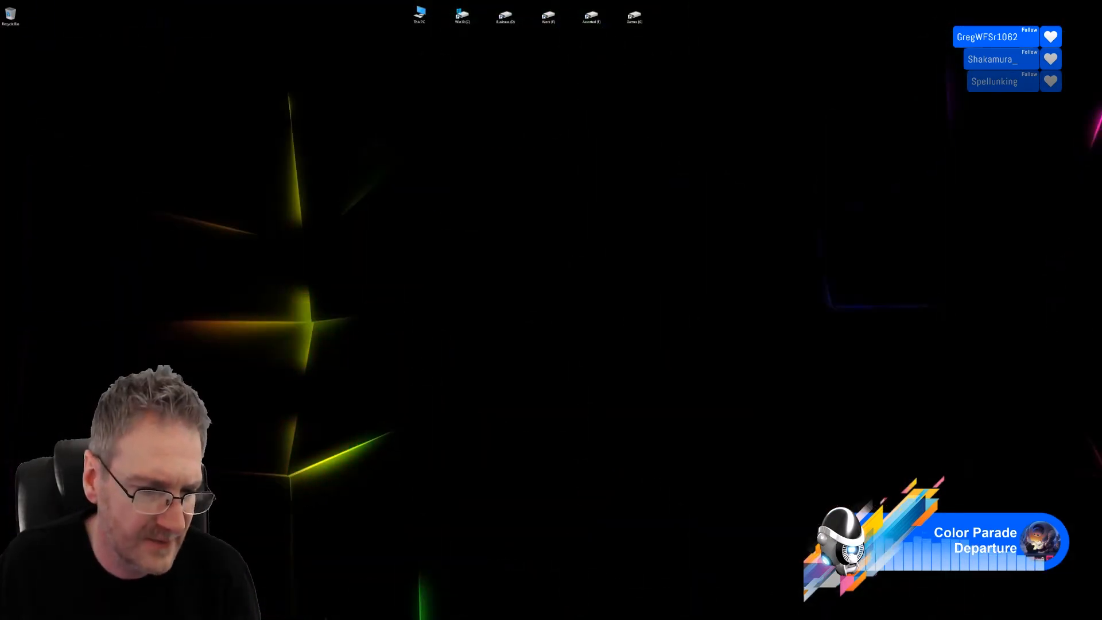
key(alt+Tab)
middle_drag(457, 321, 510, 318)
right_click(451, 266)
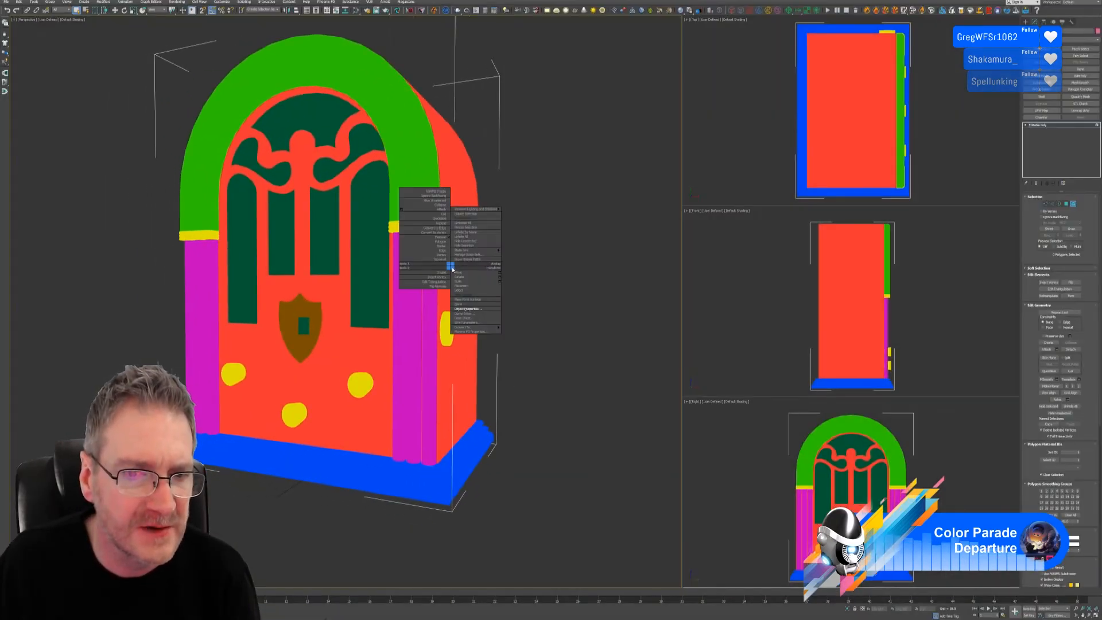
click(476, 308)
click(517, 359)
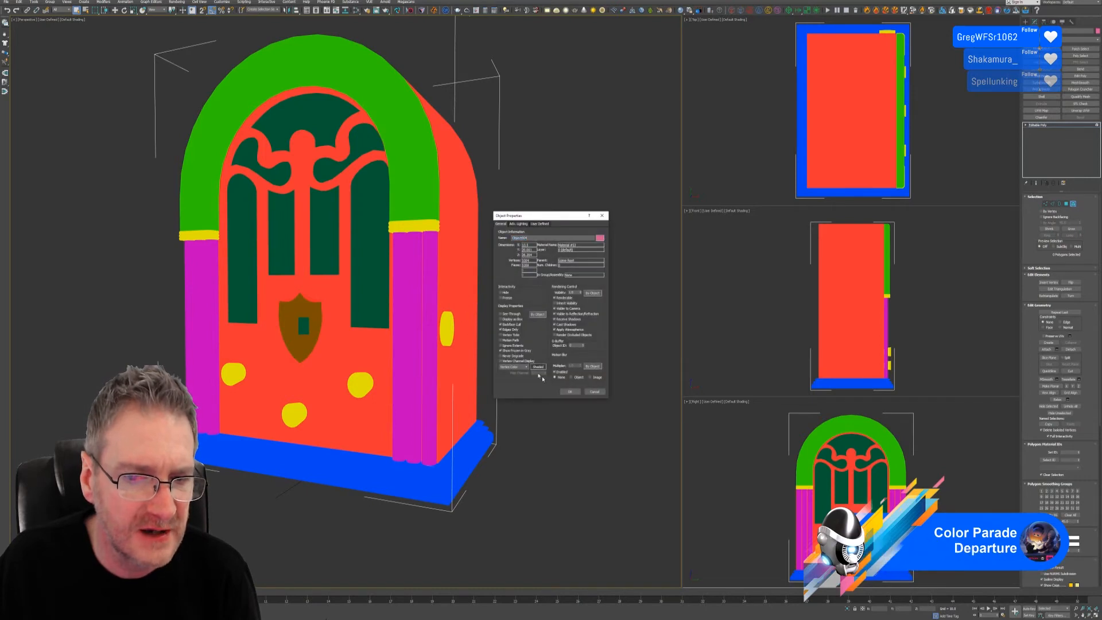
click(565, 388)
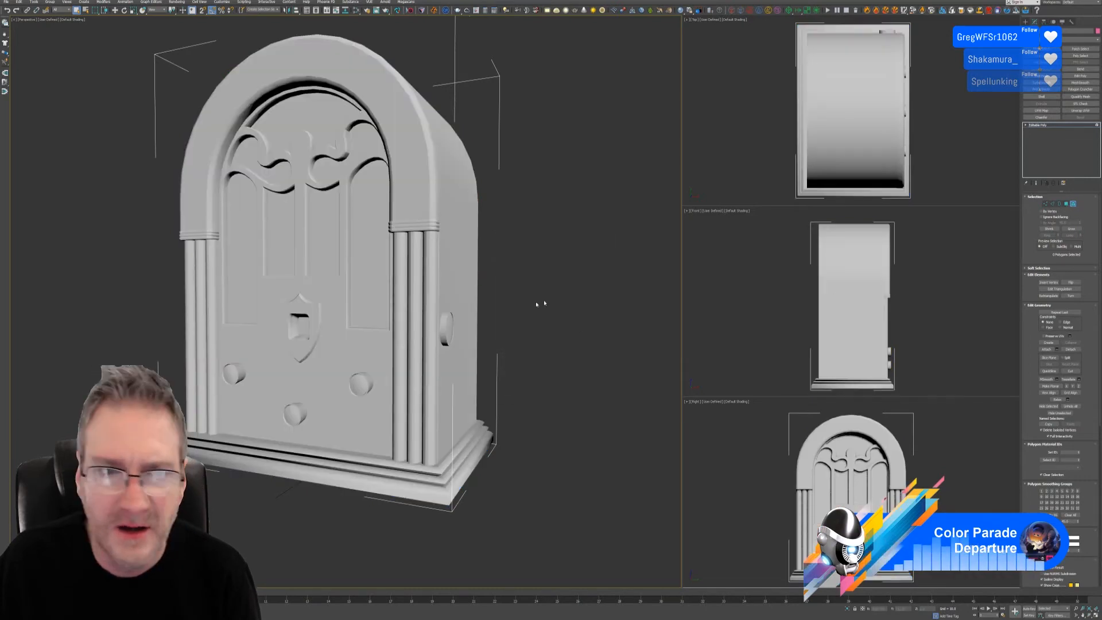
- Detach the radio's body element, including the front grille, as a separate object
click(463, 343)
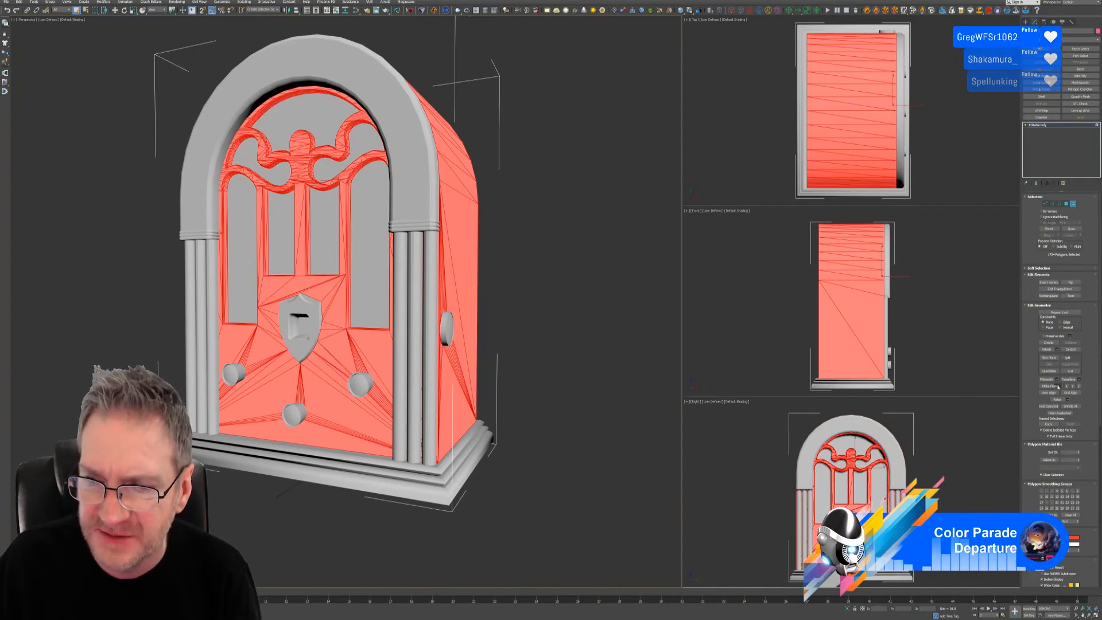
click(1069, 349)
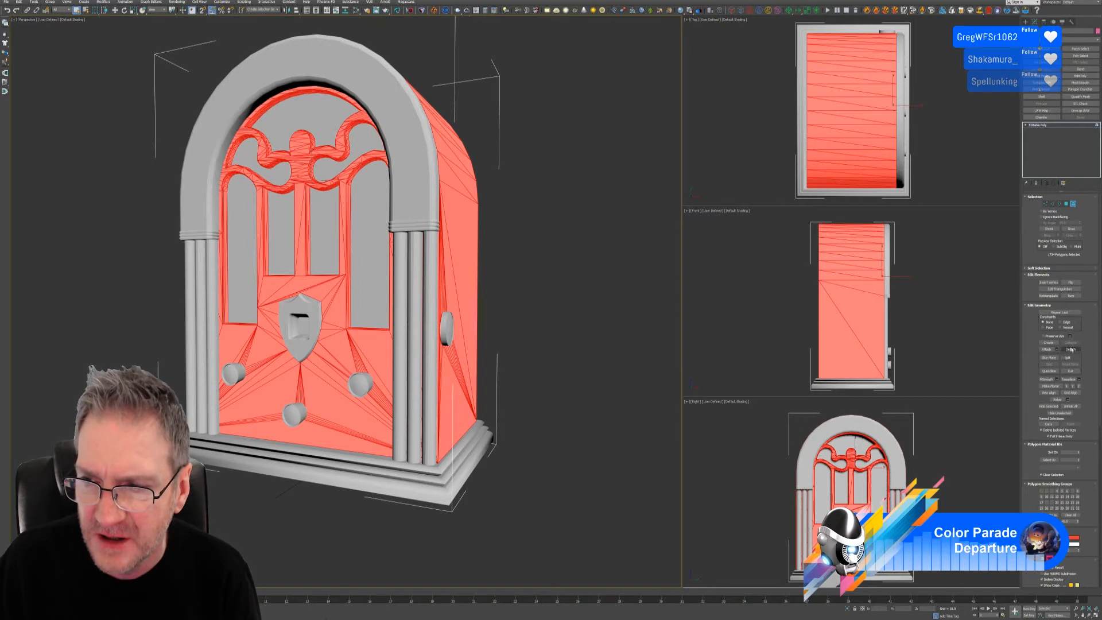
click(570, 312)
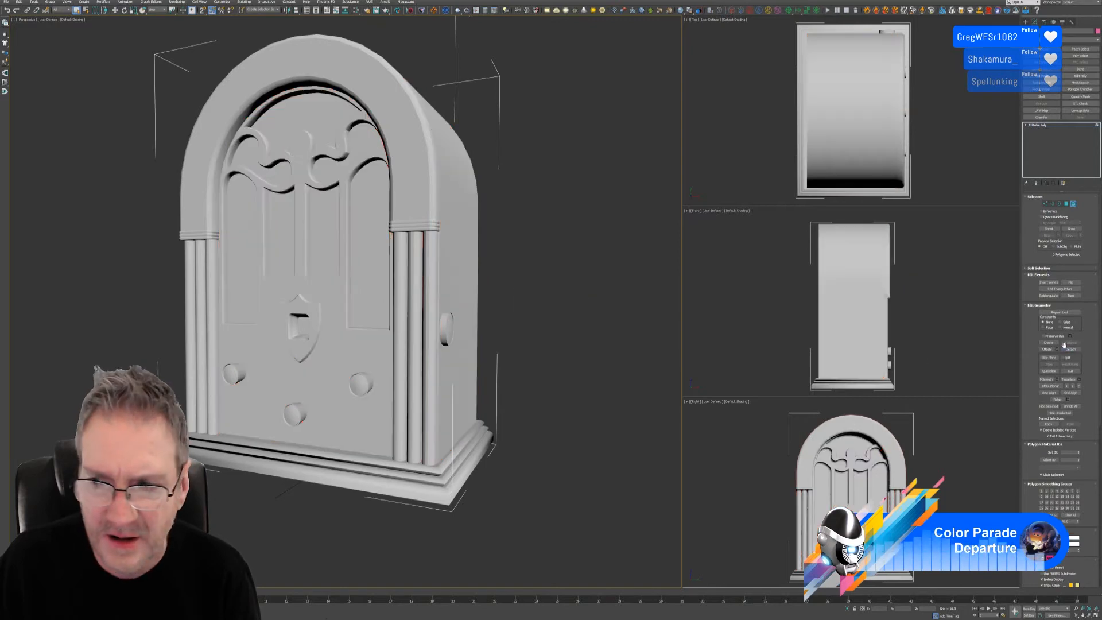
- Leave element editing, select the detached radio body and isolate it in the viewports
click(1072, 204)
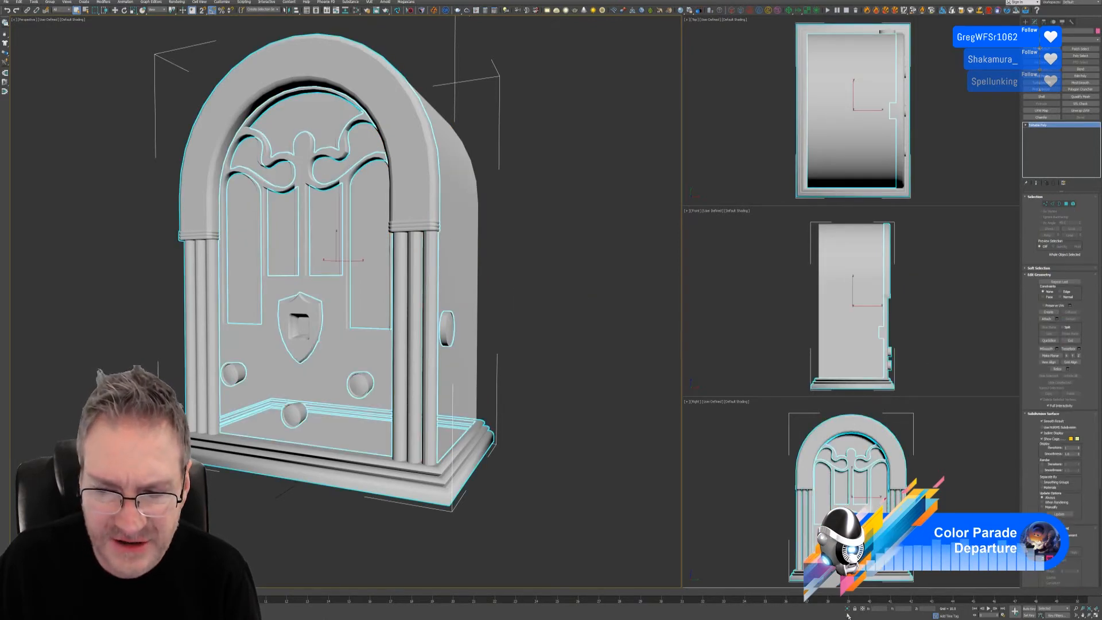
click(574, 349)
click(464, 352)
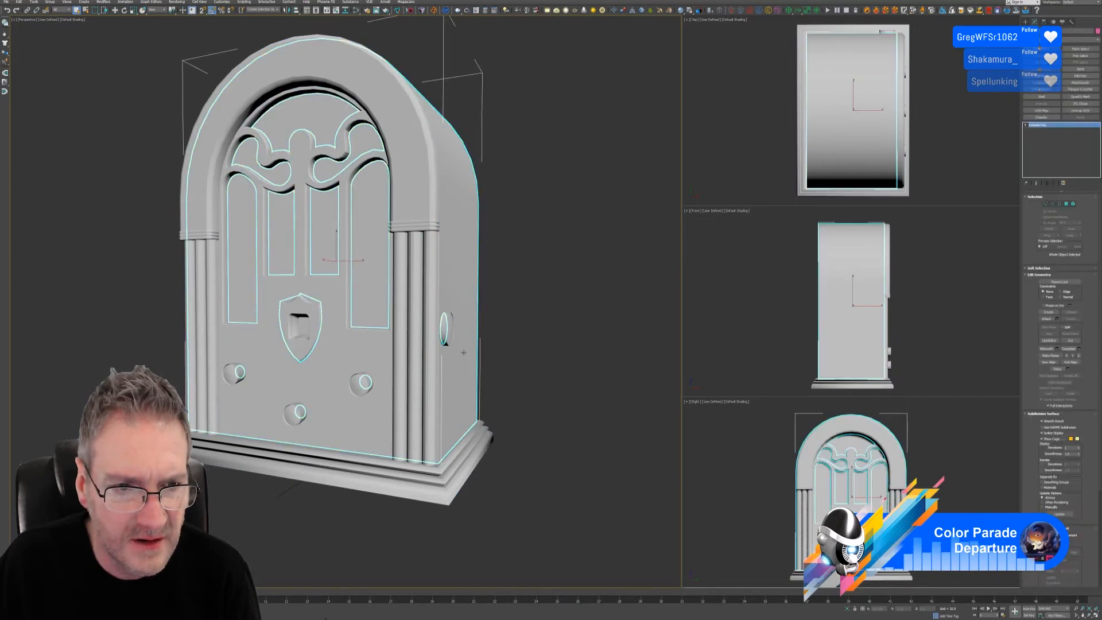
click(847, 609)
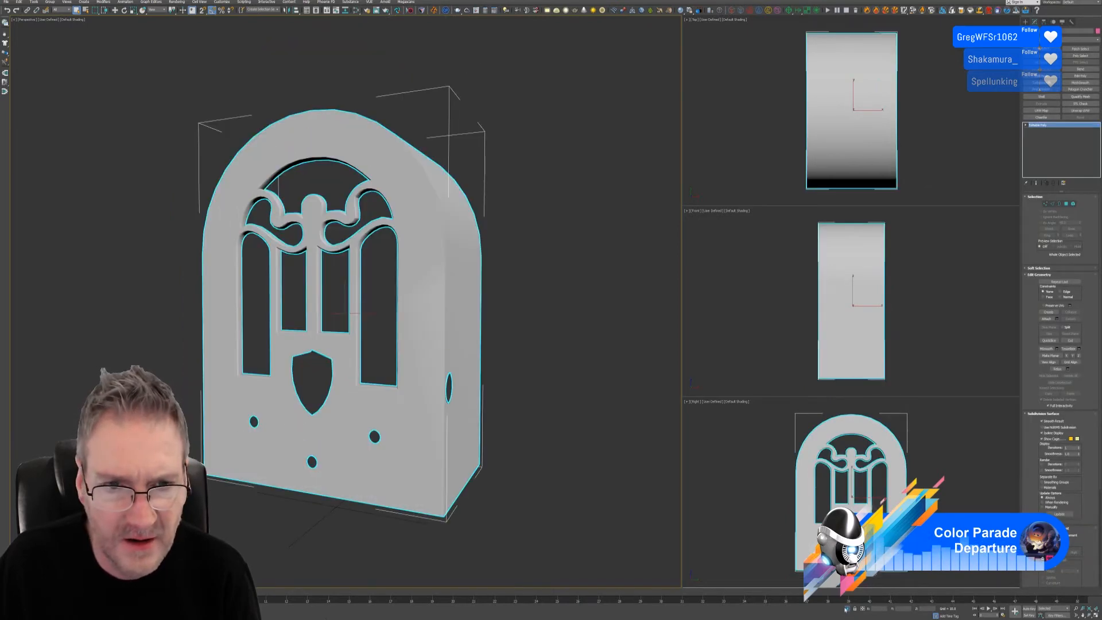
- Examine the isolated radio body's arch edge, vertices and triangulation, selecting its element to check the mesh structure
scroll(465, 284, up, 4)
scroll(465, 284, up, 2)
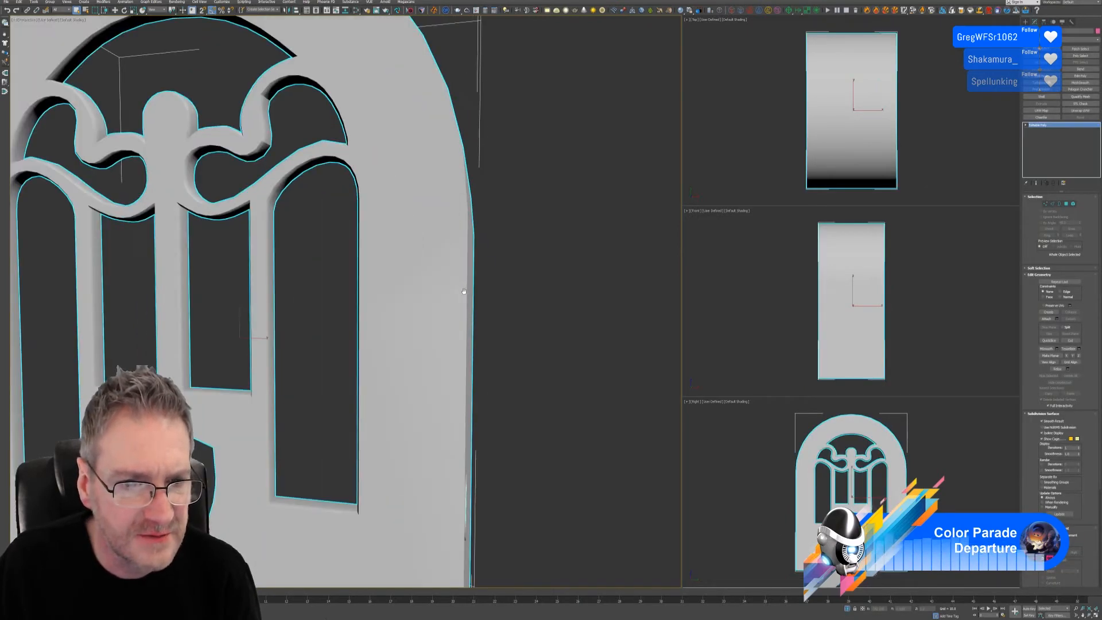
middle_drag(464, 288, 493, 437)
scroll(471, 369, down, 6)
mouse_move(471, 340)
alt+middle_down()
mouse_move(474, 359)
mouse_move(482, 337)
alt+middle_up()
scroll(474, 359, up, 3)
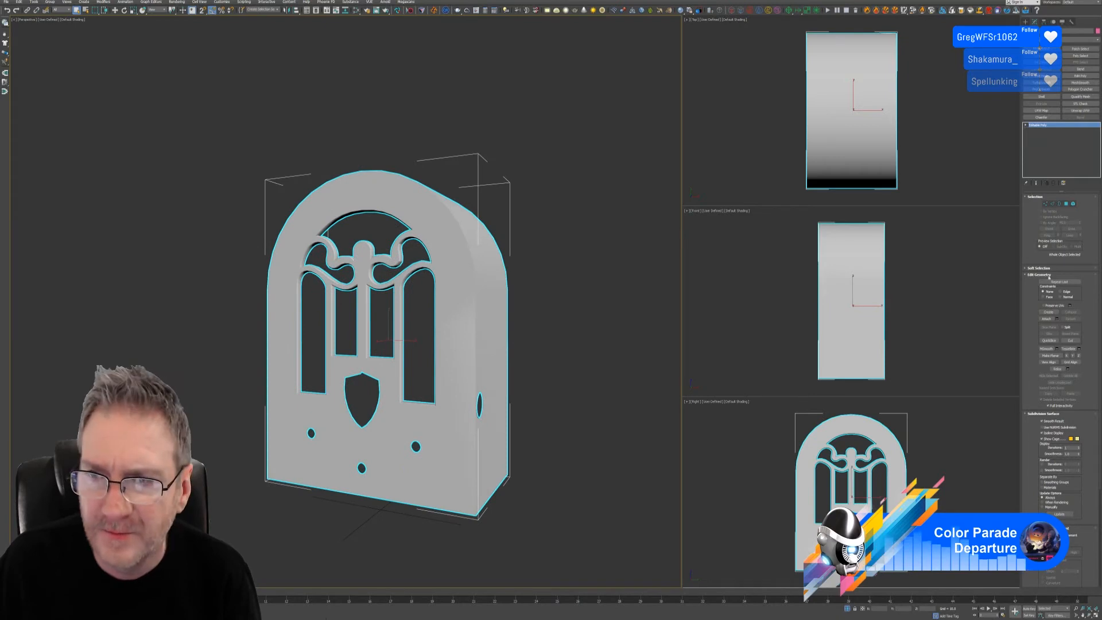
click(1047, 204)
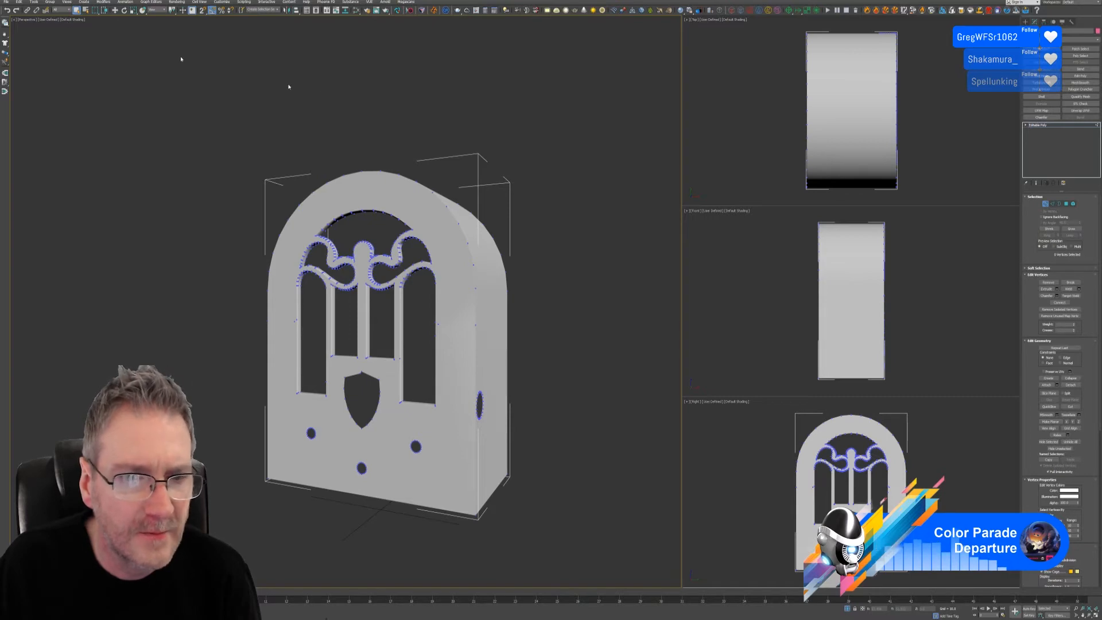
click(1043, 204)
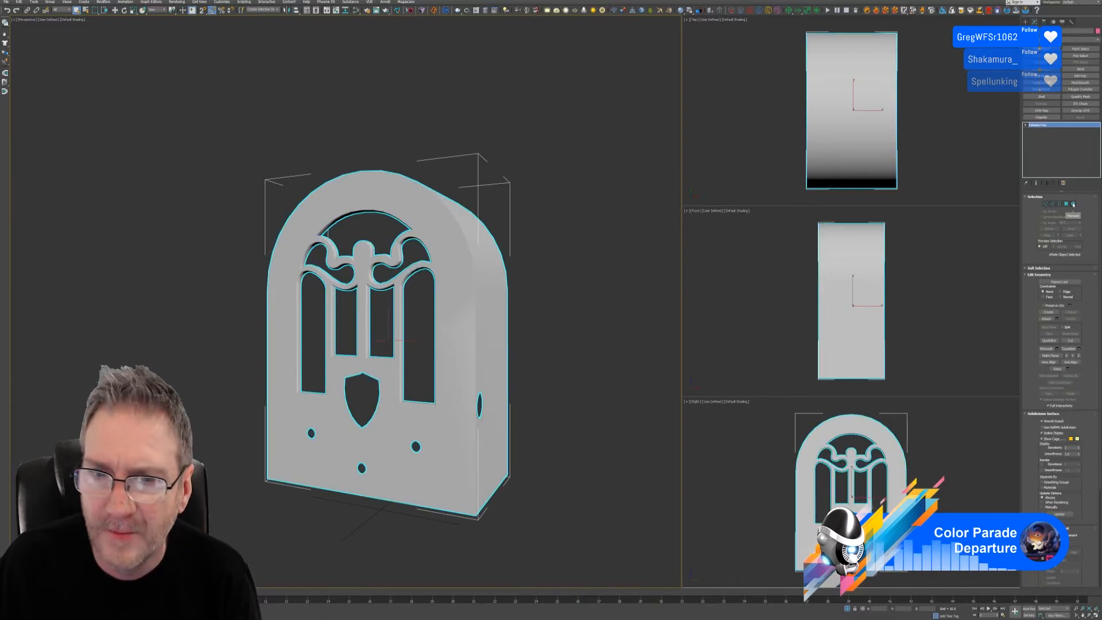
click(1072, 203)
scroll(490, 350, up, 8)
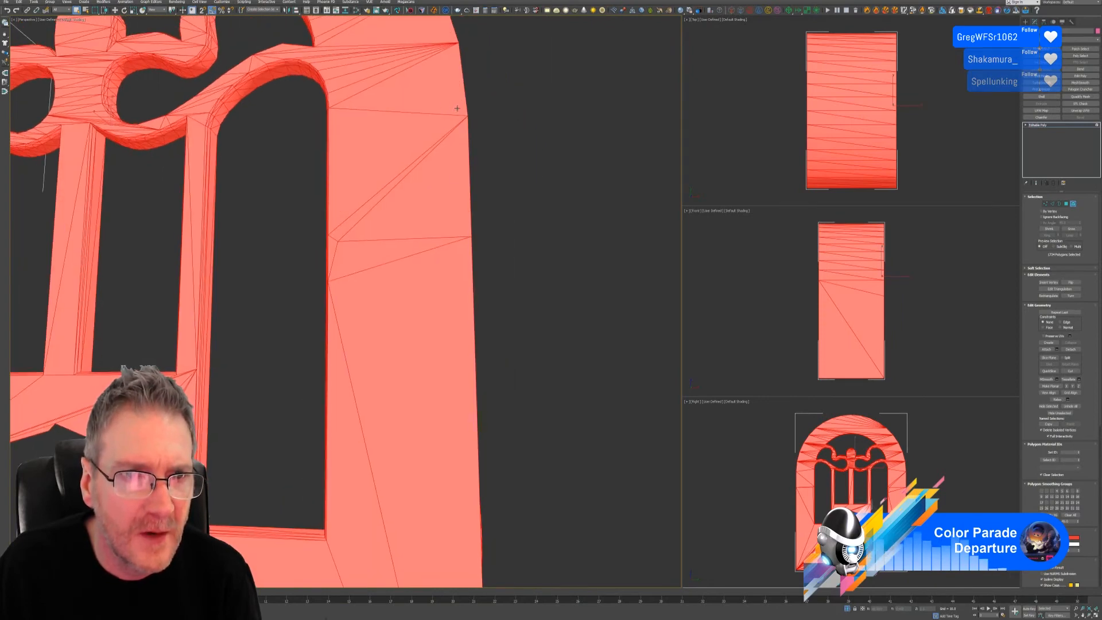
scroll(469, 368, down, 8)
alt+middle_drag(545, 369, 576, 307)
click(575, 308)
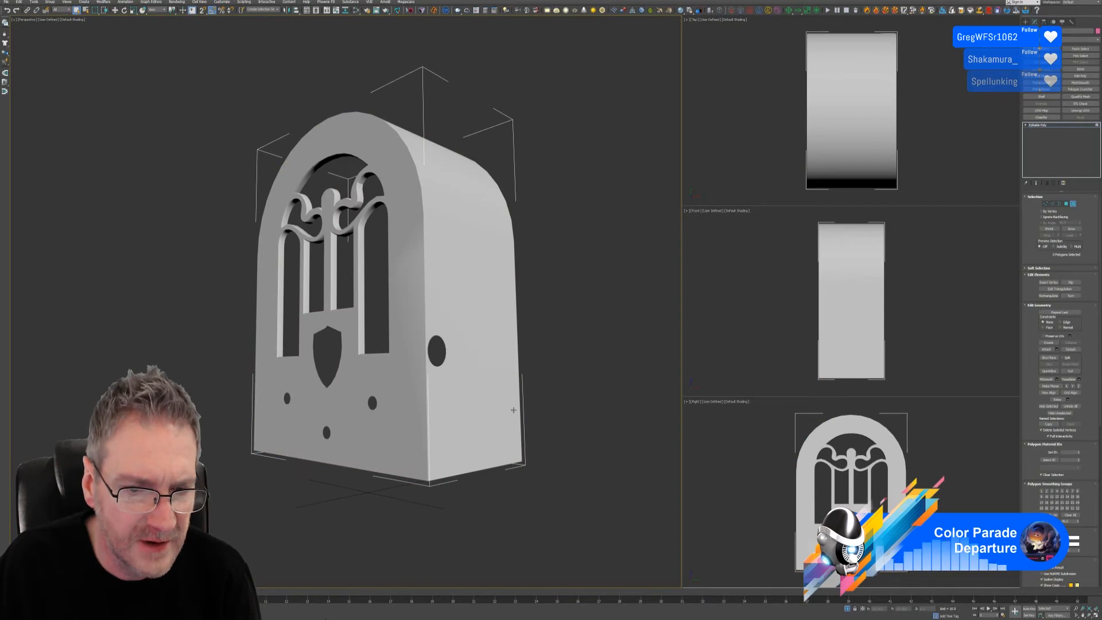
alt+middle_drag(513, 410, 551, 416)
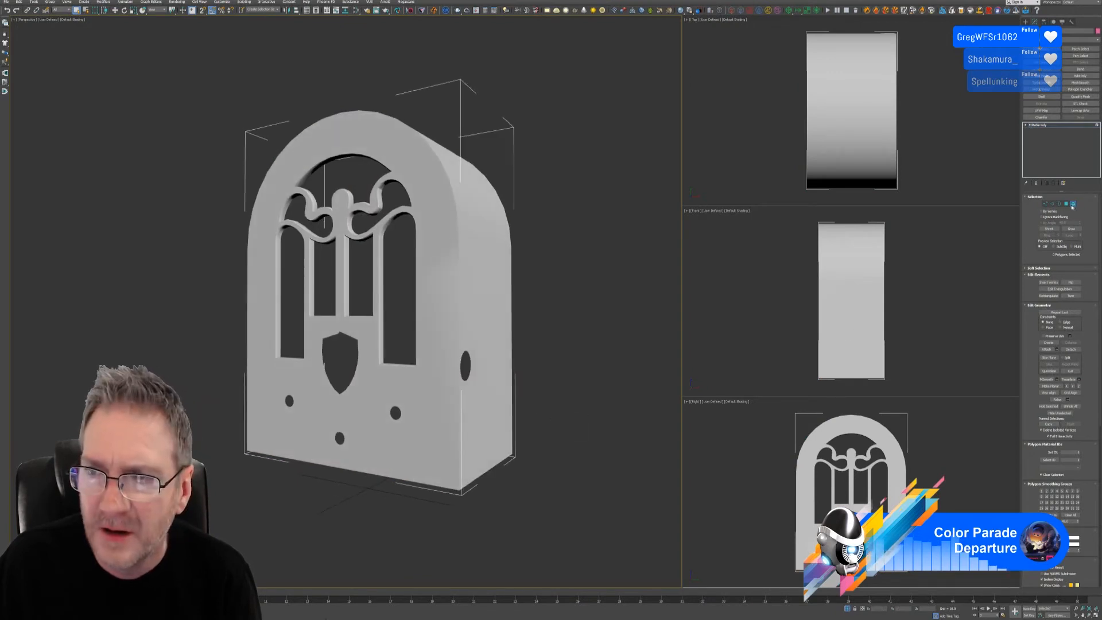
- Weld all vertices of the radio body using a small weld threshold
click(1045, 204)
key(ctrl+a)
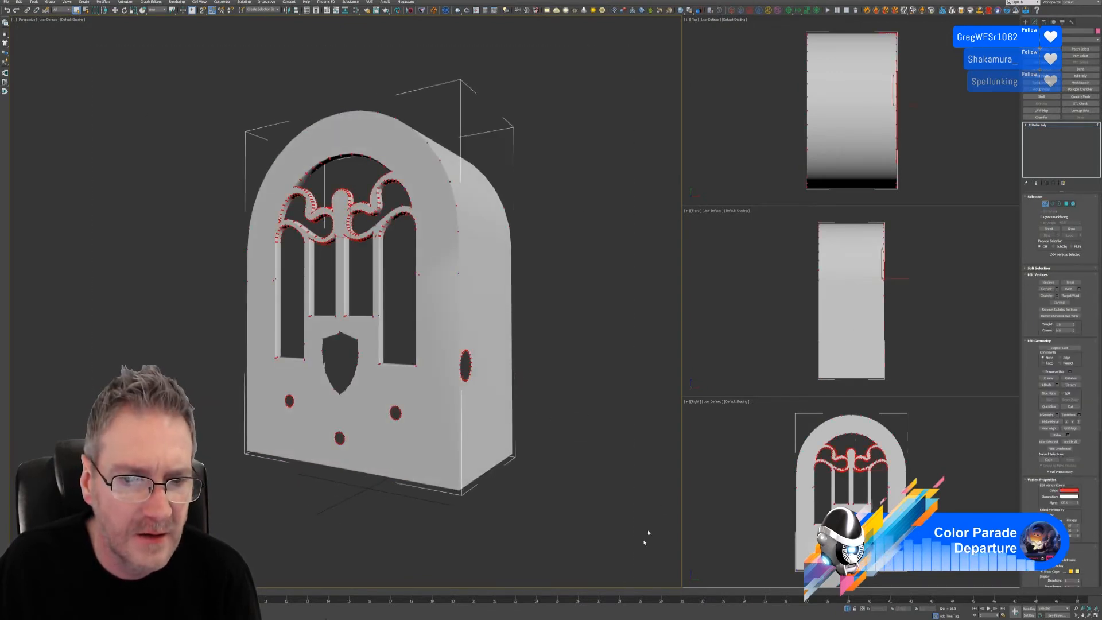
mouse_move(595, 426)
alt+middle_down()
mouse_move(514, 421)
mouse_move(595, 427)
alt+middle_up()
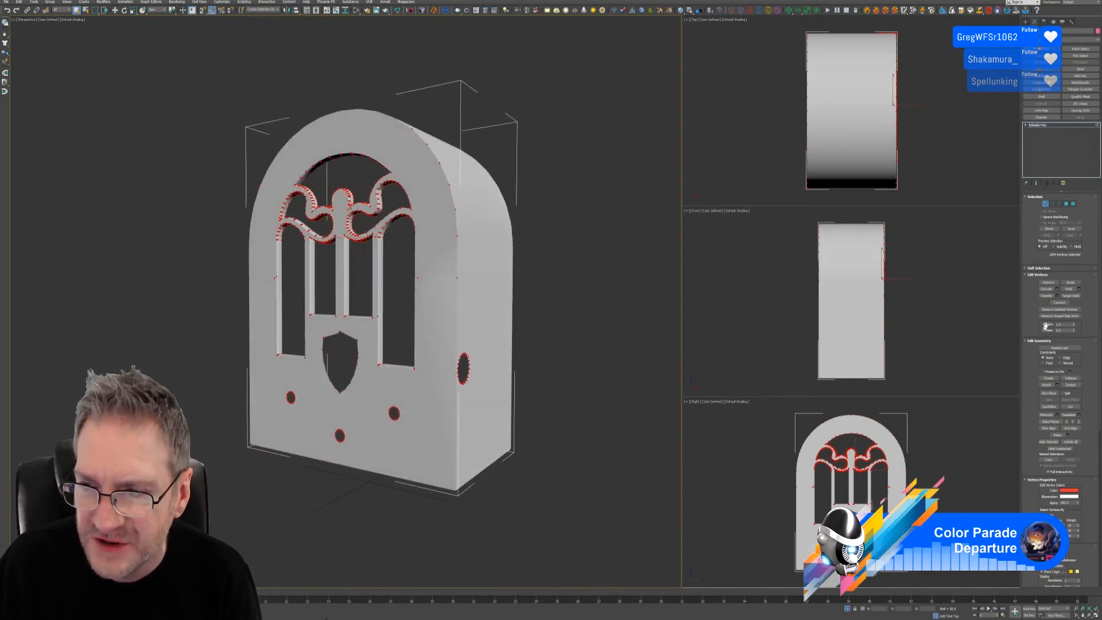
click(1078, 289)
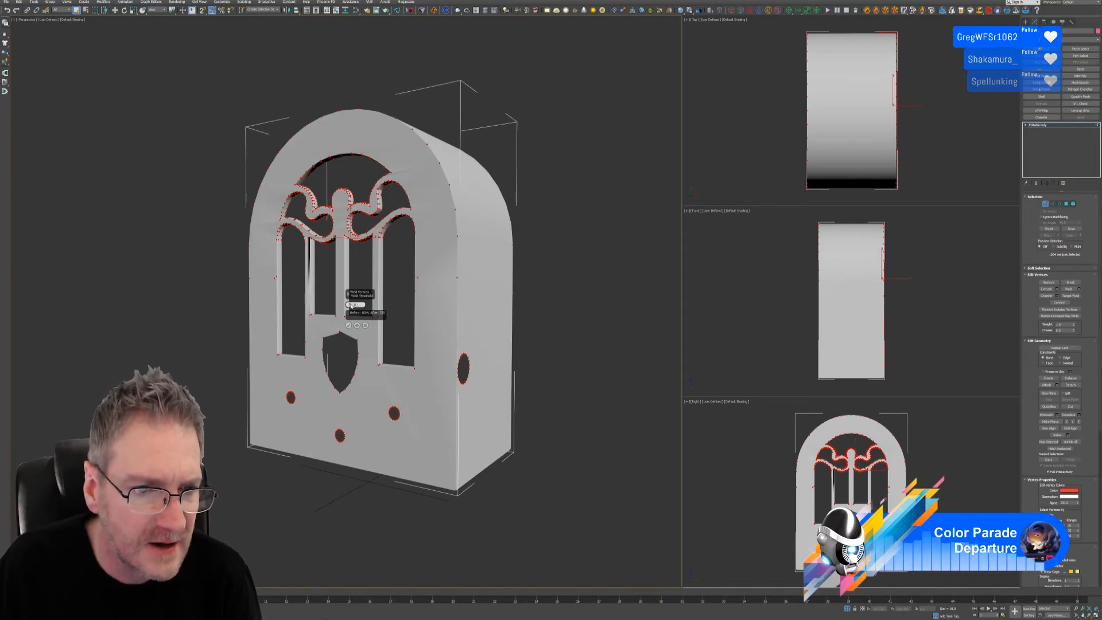
click(351, 306)
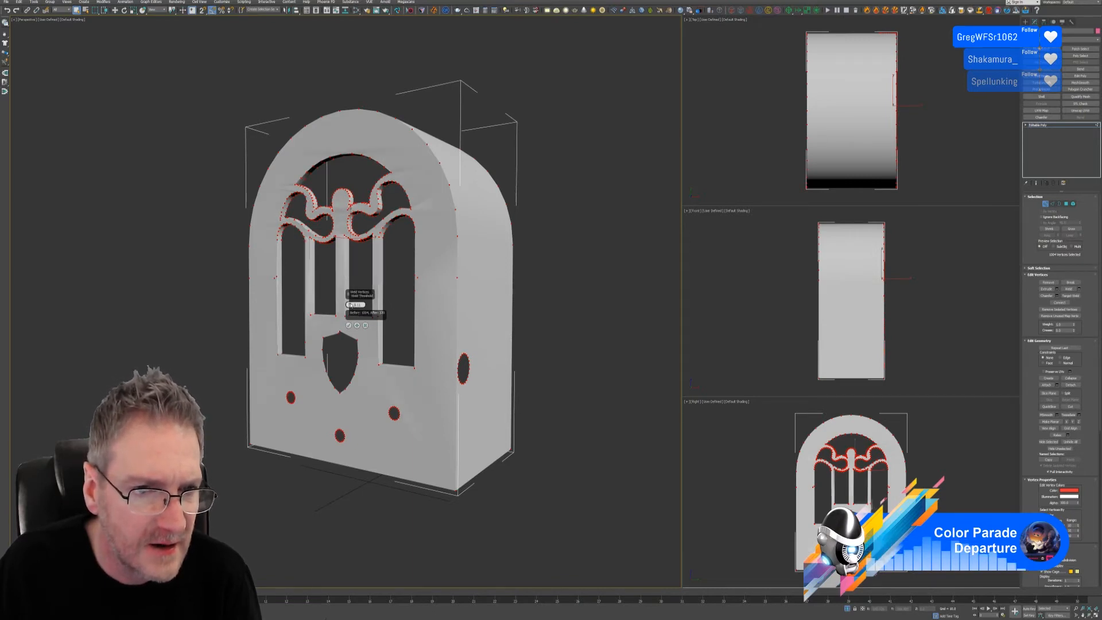
click(350, 308)
click(350, 308)
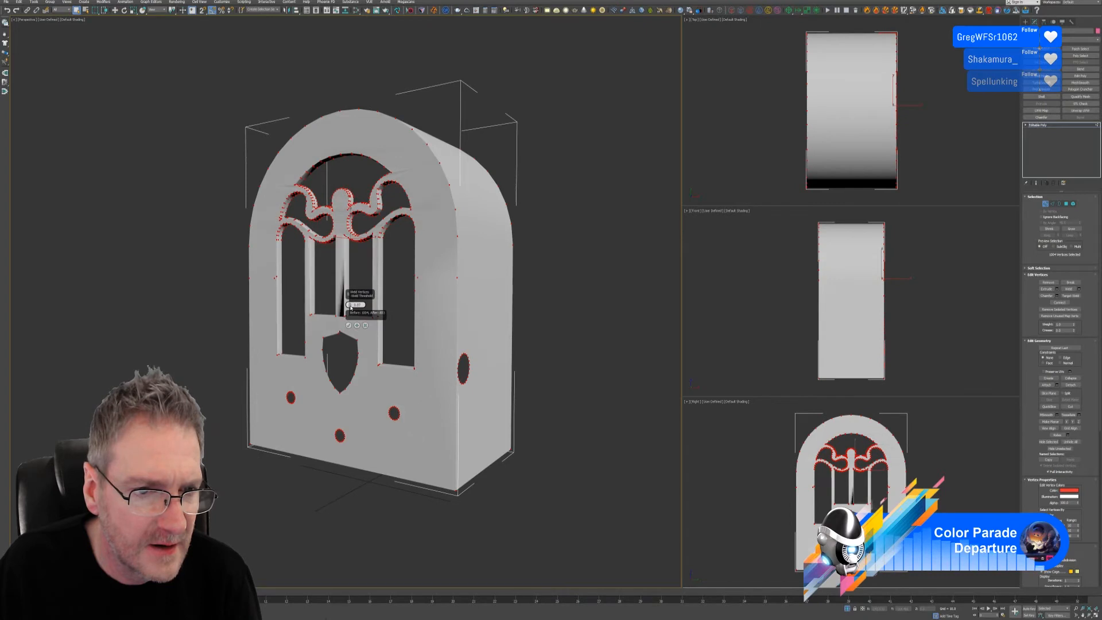
click(350, 307)
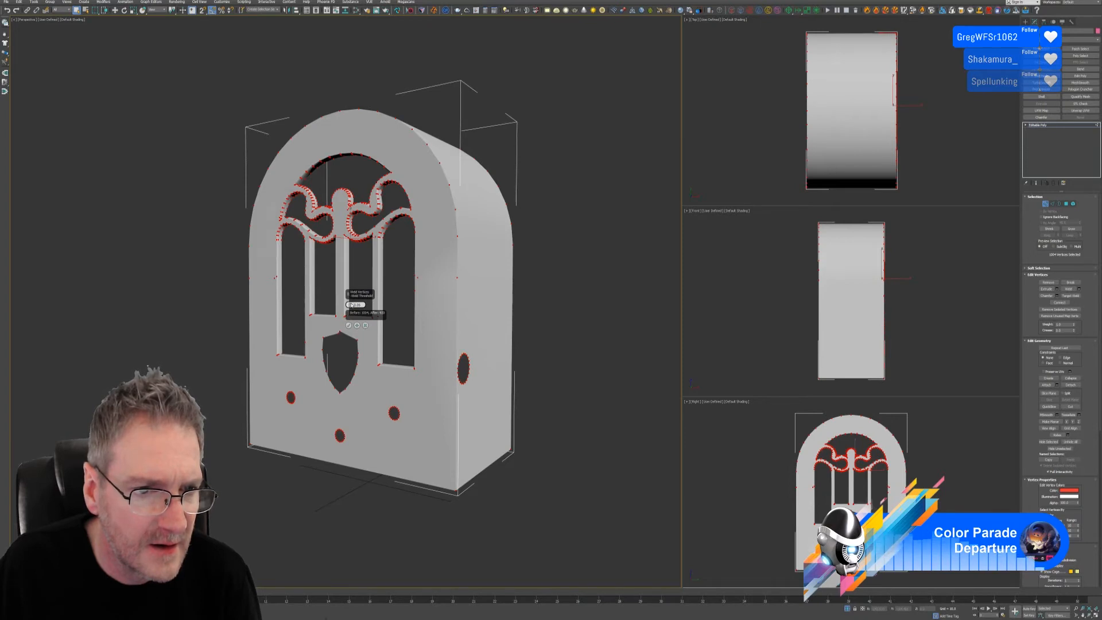
click(352, 304)
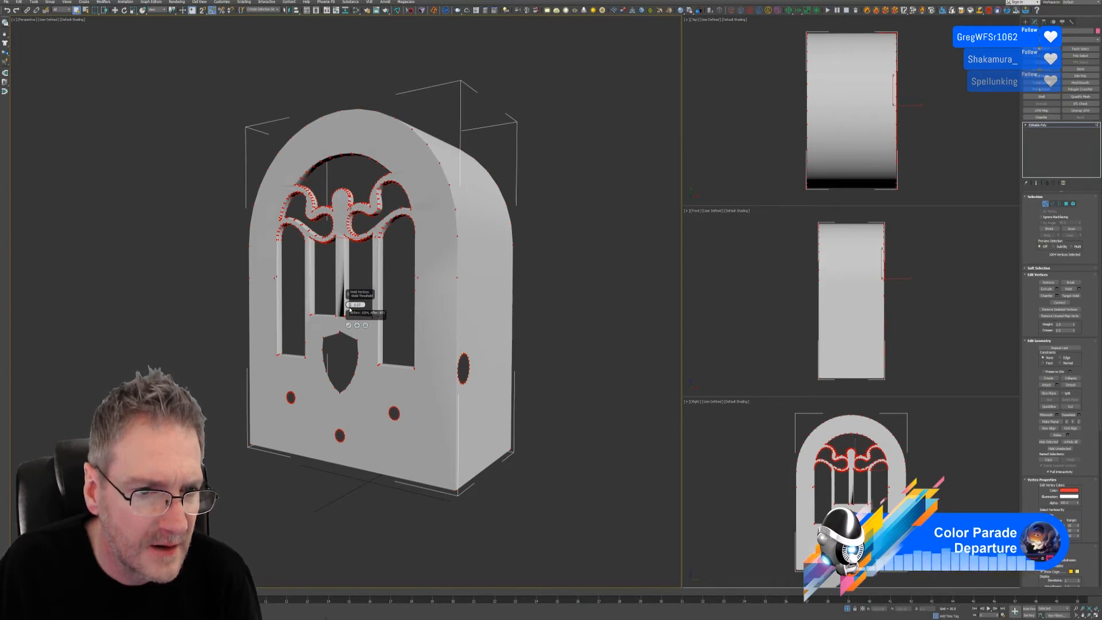
click(349, 308)
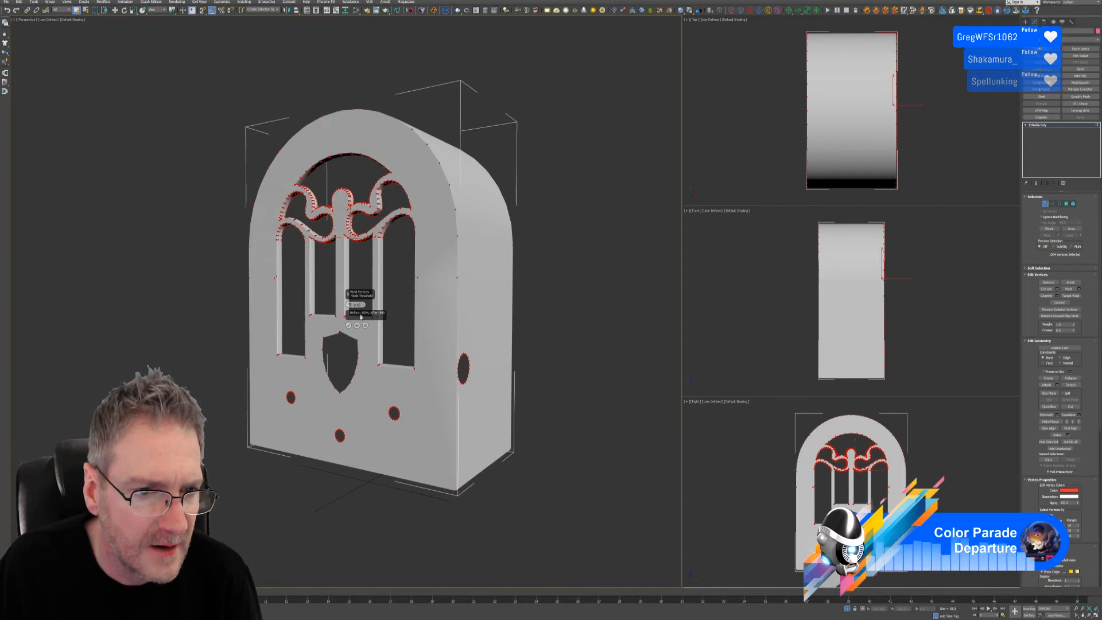
click(348, 326)
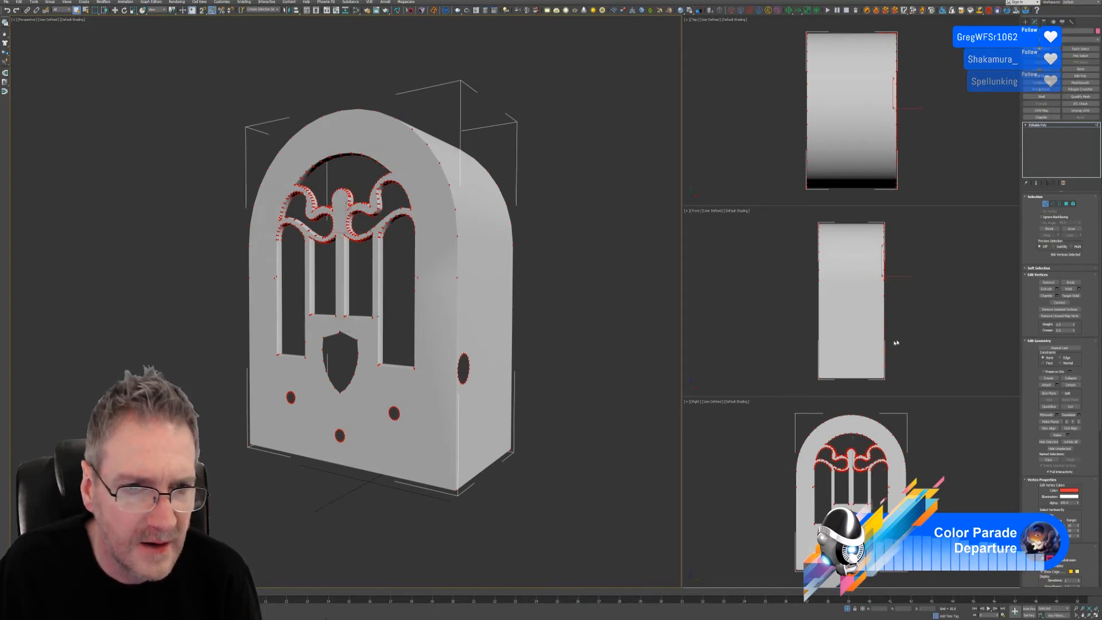
- Check that the radio body selects as one connected element, and leave element editing
mouse_move(516, 276)
alt+middle_down()
mouse_move(545, 271)
mouse_move(530, 272)
alt+middle_up()
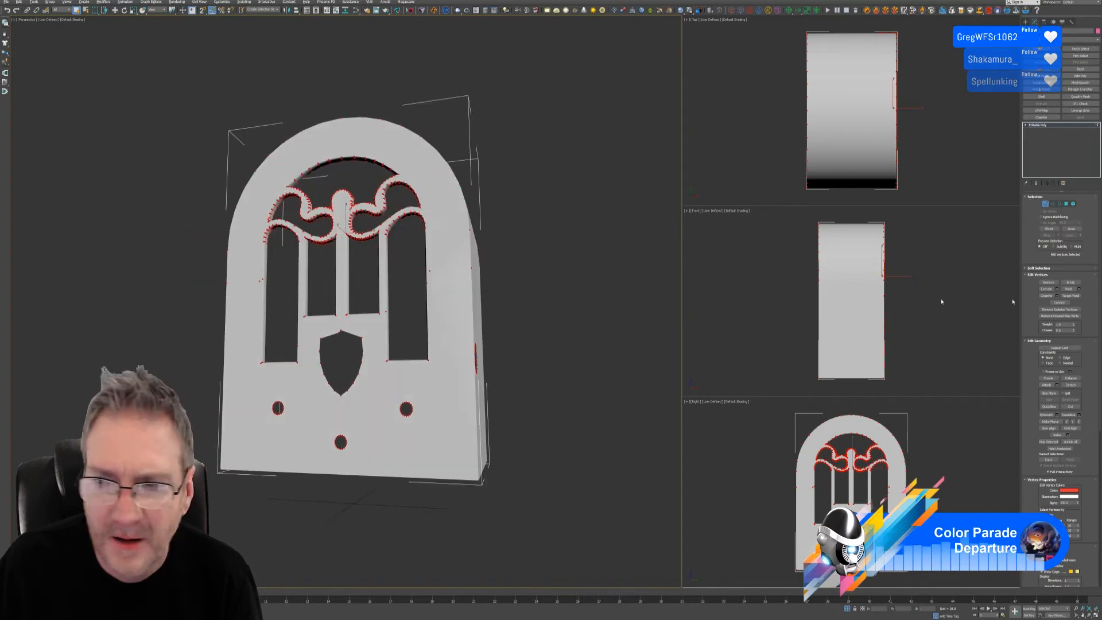
click(1072, 203)
click(452, 296)
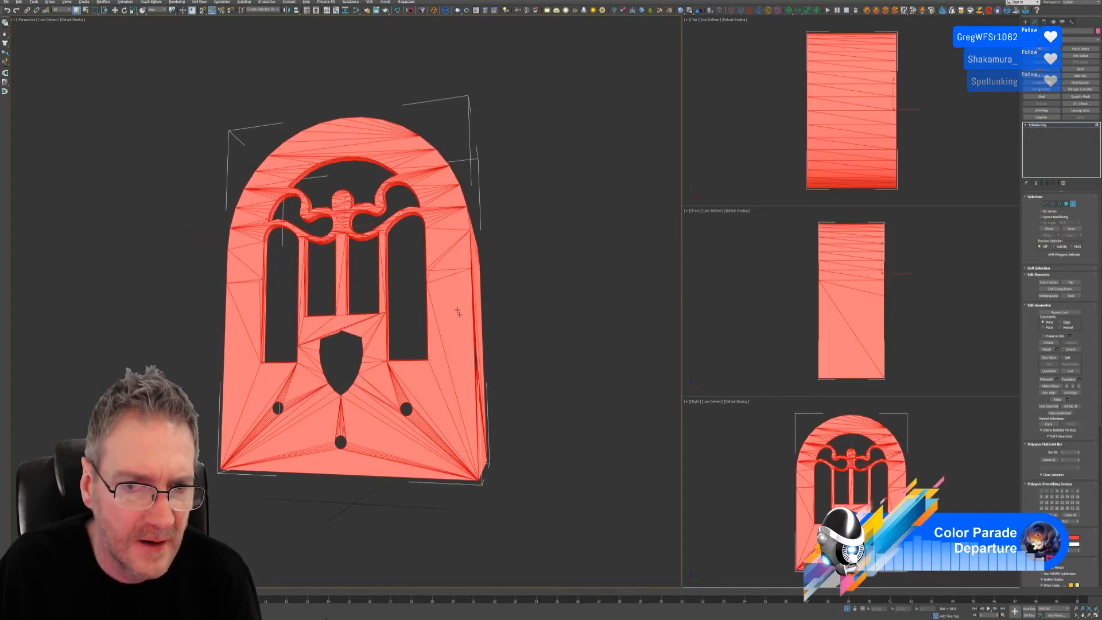
alt+middle_drag(504, 368, 532, 385)
click(533, 385)
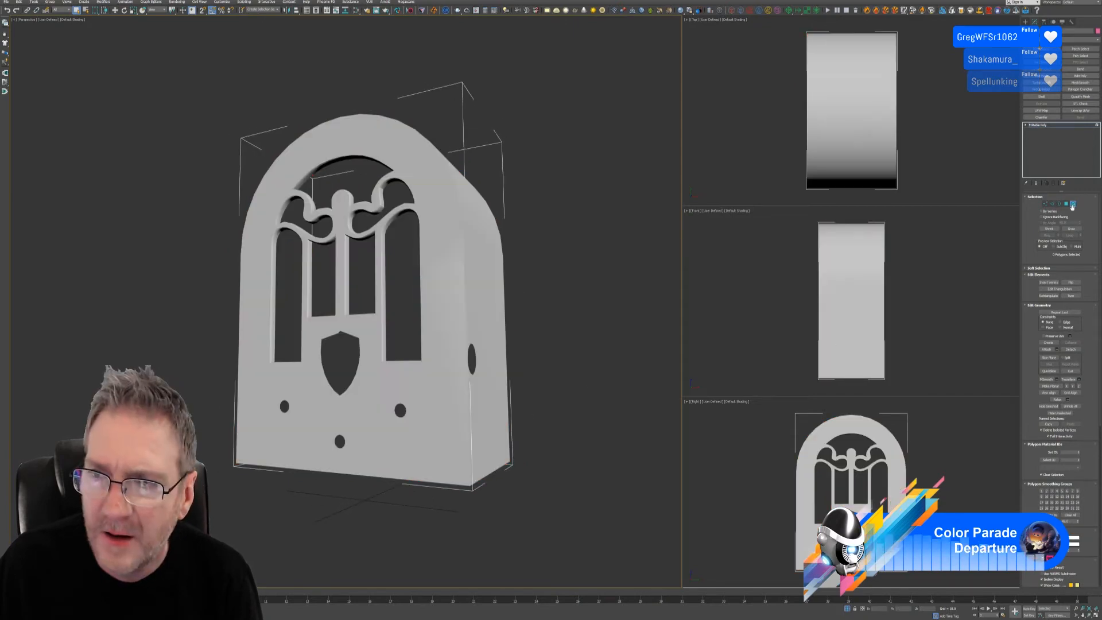
click(1071, 204)
- Send the selected radio body to RizomUV through the RizomUV Bridge
middle_drag(511, 281, 527, 296)
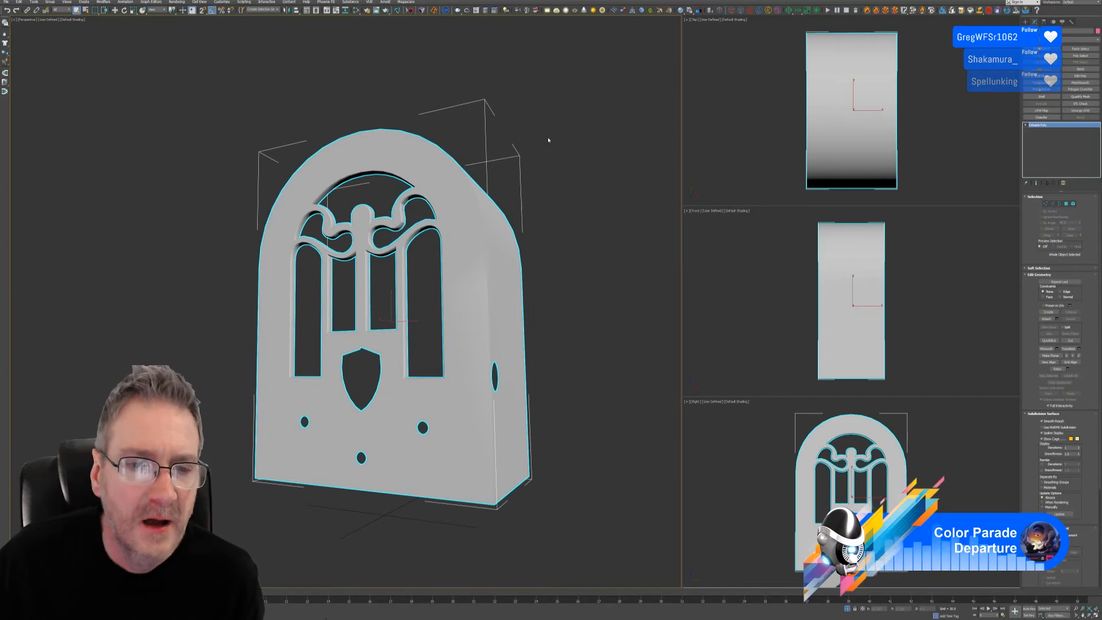
mouse_move(529, 249)
alt+middle_down()
mouse_move(573, 253)
mouse_move(499, 246)
mouse_move(492, 222)
mouse_move(509, 241)
alt+middle_up()
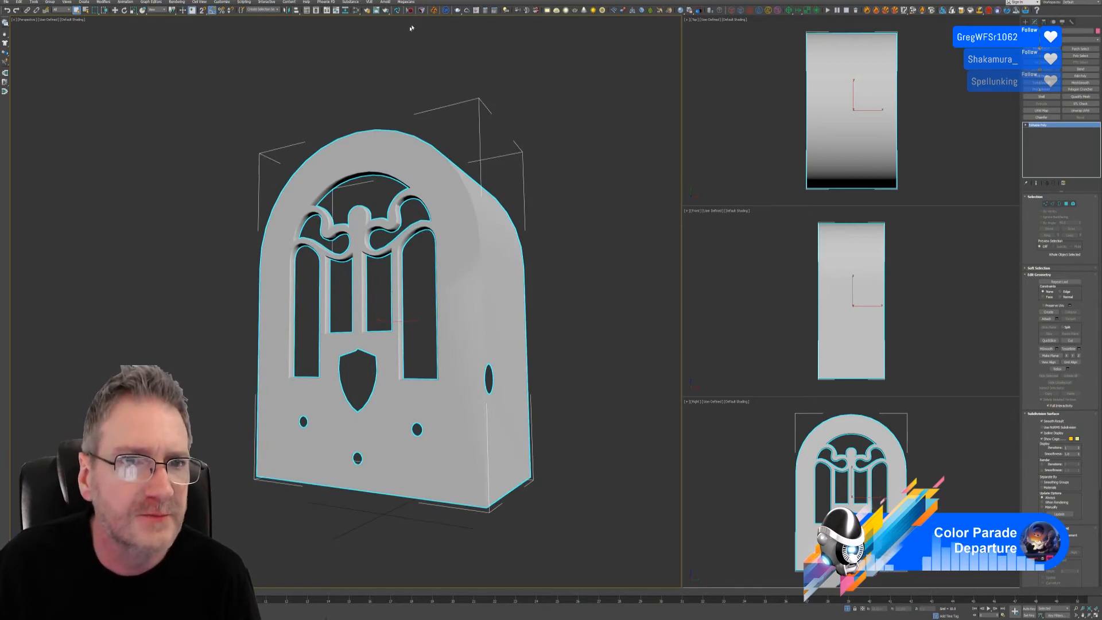
click(397, 10)
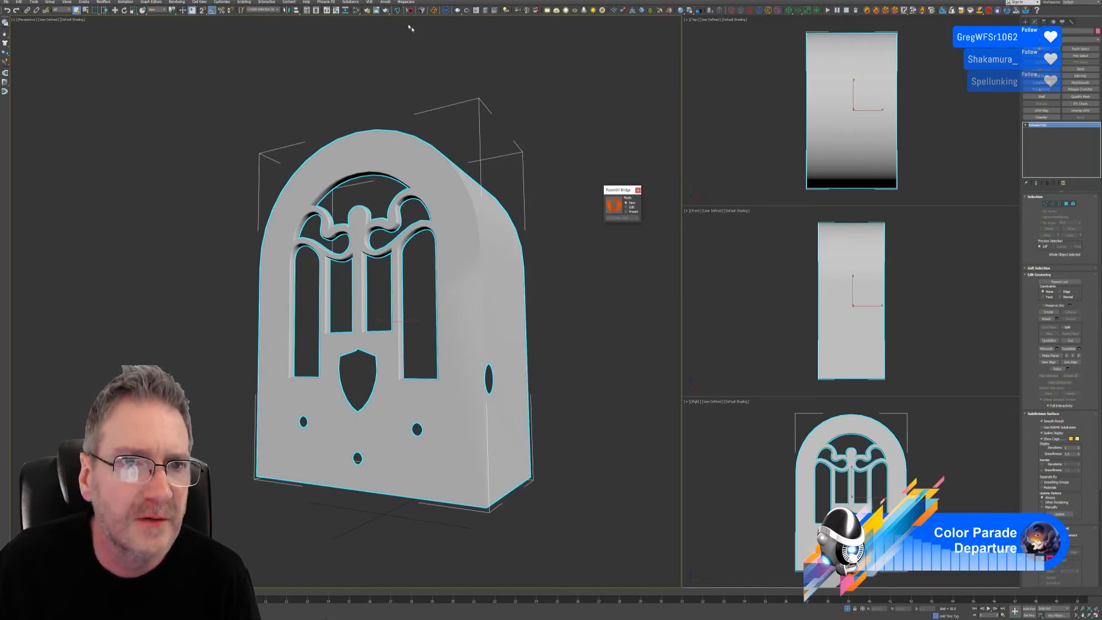
click(613, 205)
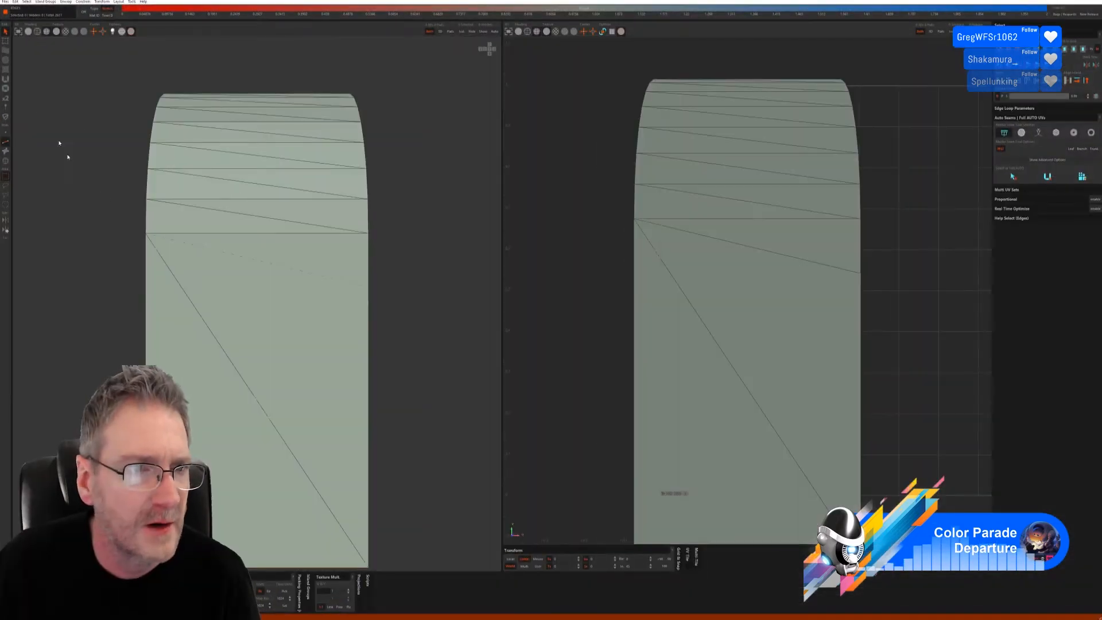
- Hide the mesh wireframe in the 3D view and turn the radio body to a front-side angle
mouse_move(68, 156)
alt+mouse_down()
mouse_move(204, 212)
mouse_move(18, 195)
alt+mouse_up()
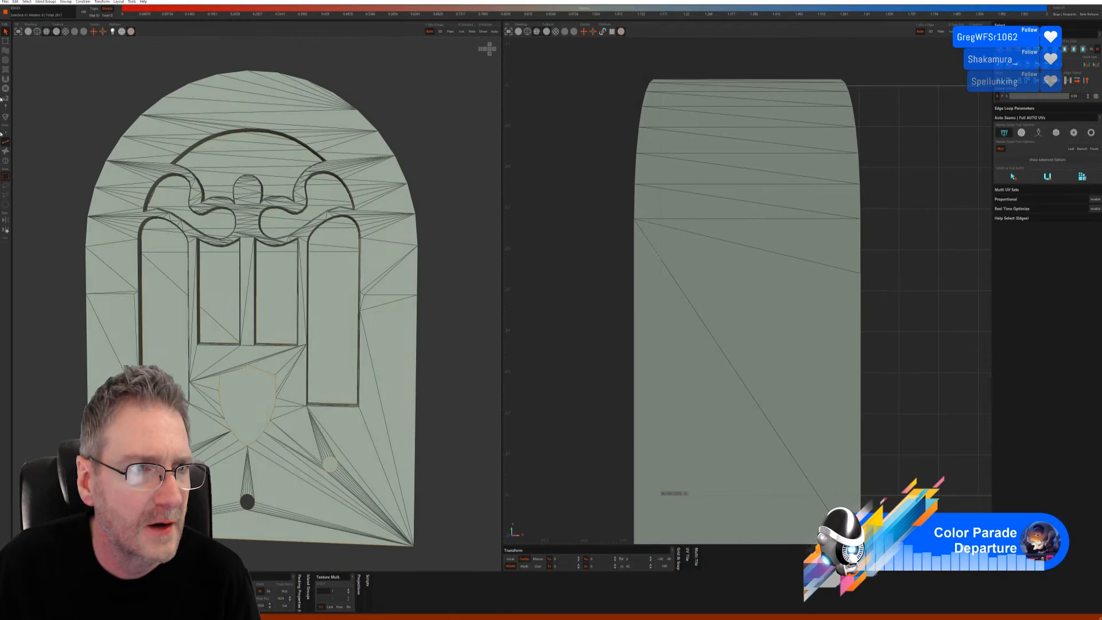
click(37, 31)
click(65, 32)
scroll(370, 220, down, 3)
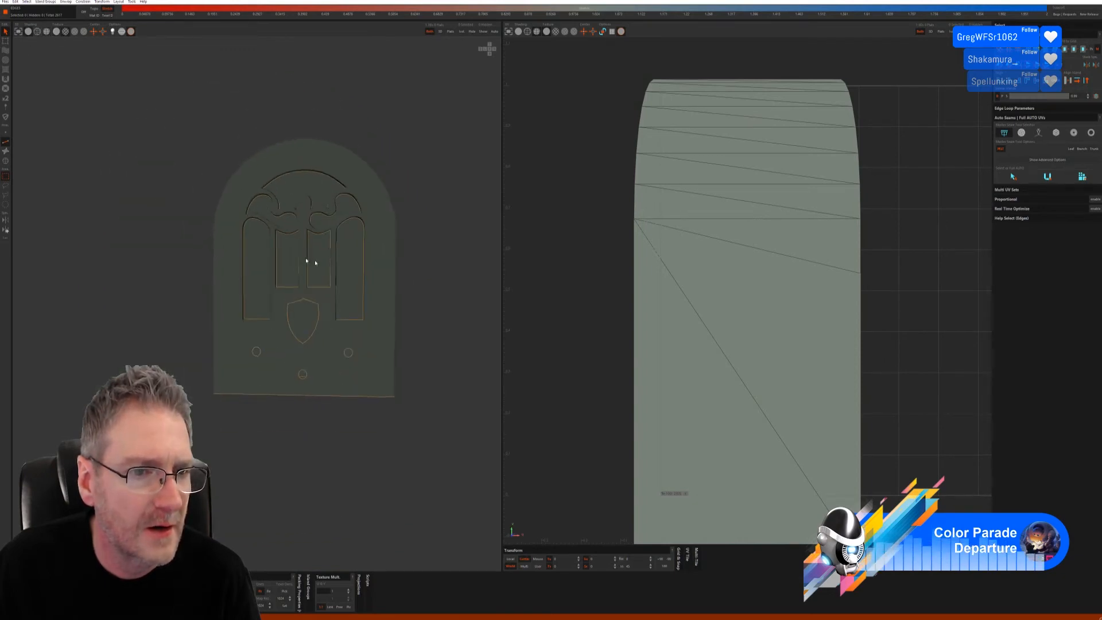
mouse_move(310, 261)
alt+mouse_down()
mouse_move(277, 267)
mouse_move(296, 266)
alt+mouse_up()
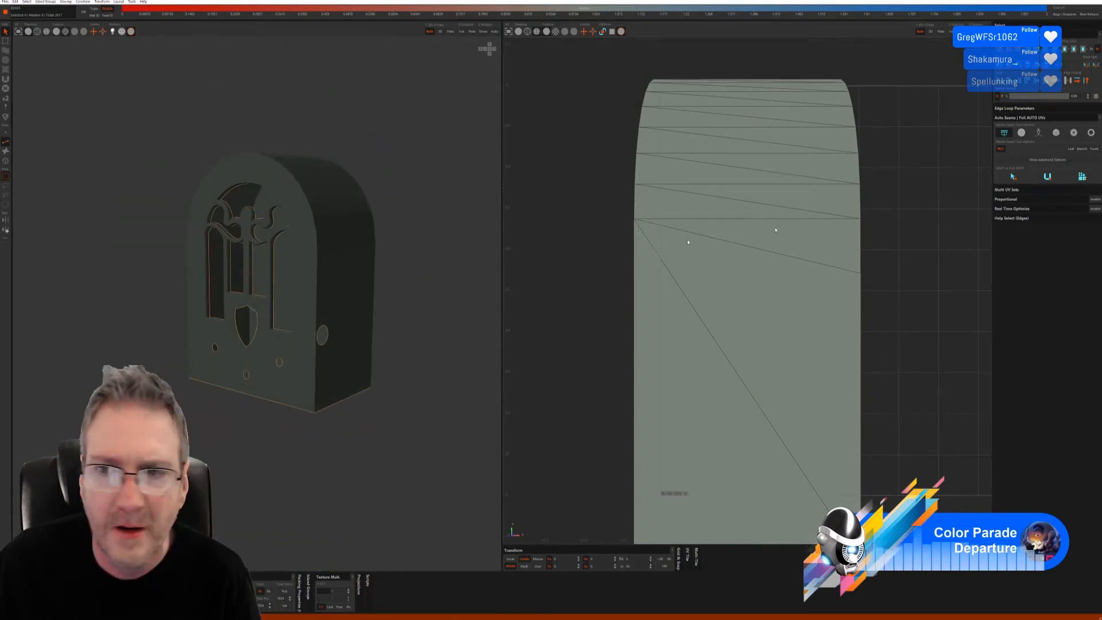
- Generate automatic box seams along the body's faces and openings, and unfold them into packed UV islands
click(1056, 133)
click(1013, 196)
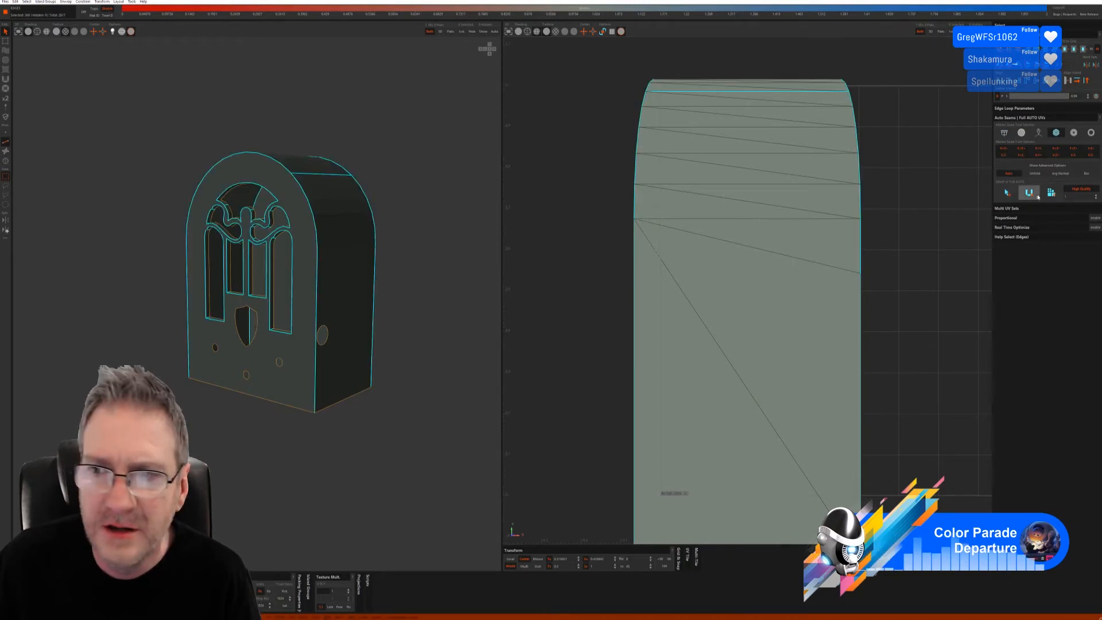
click(1029, 193)
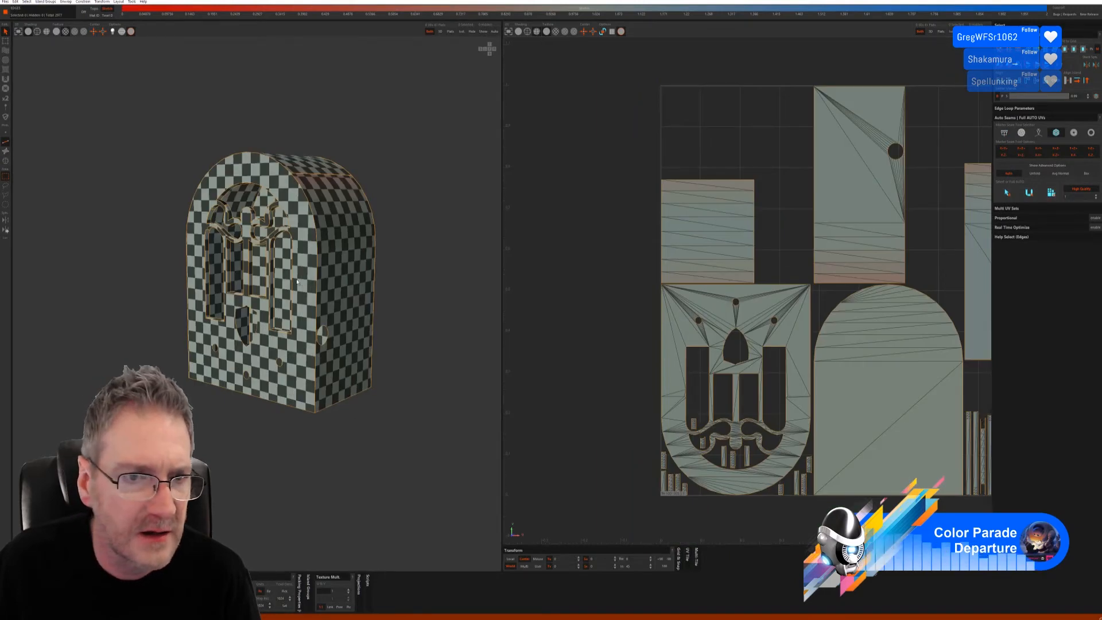
- Weld the two seams across the body's arched top so the sides and top form one continuous UV strip
alt+drag(327, 274, 299, 280)
scroll(837, 278, down, 3)
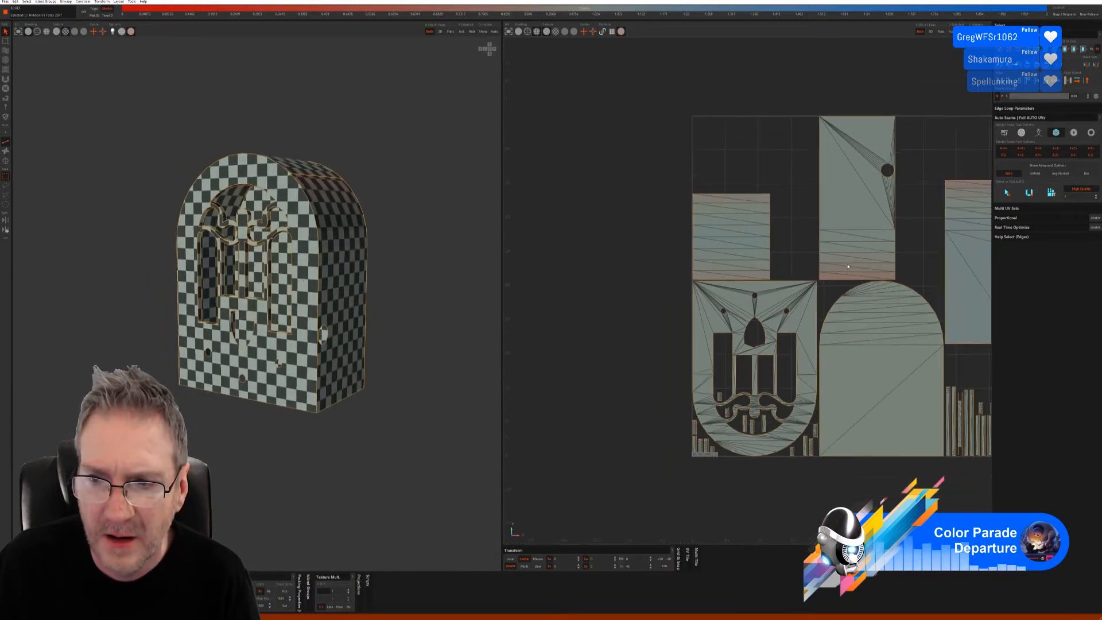
scroll(833, 287, down, 2)
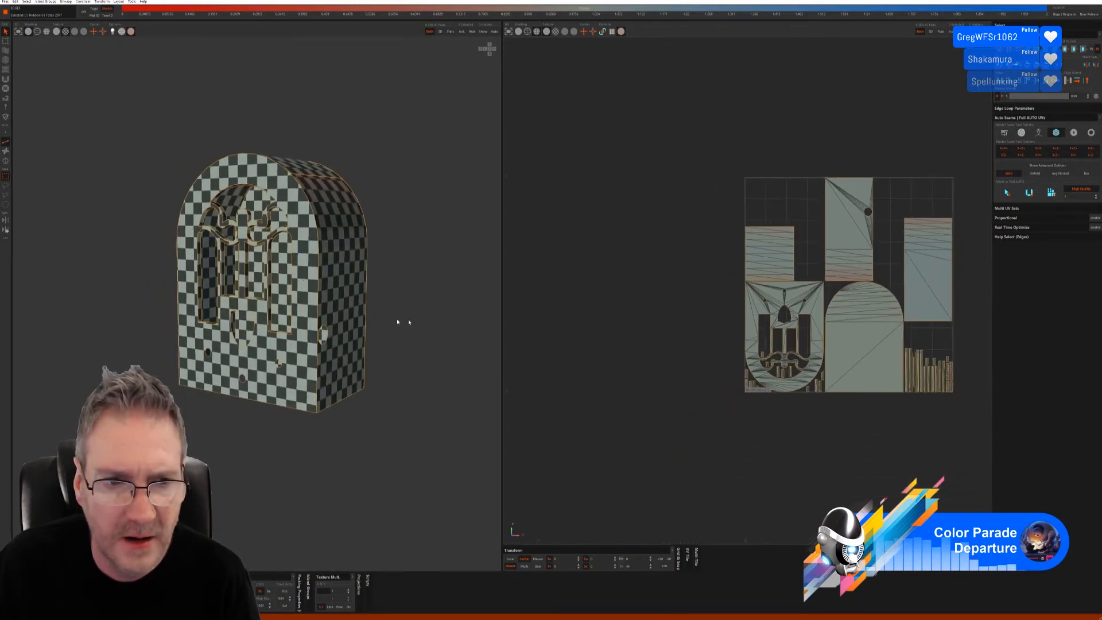
alt+drag(370, 268, 428, 289)
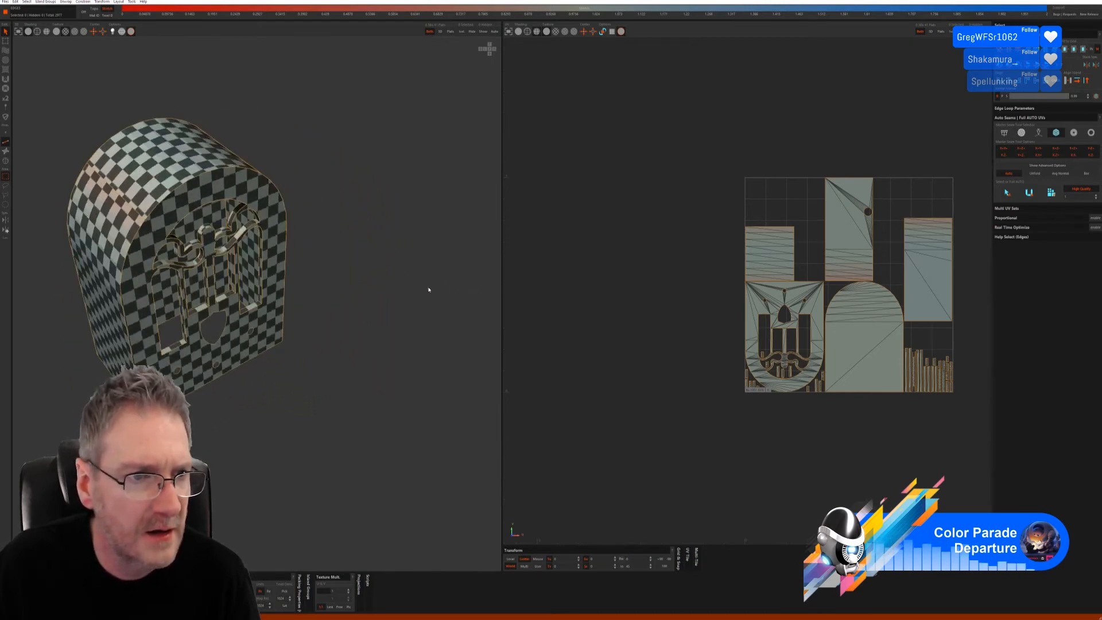
click(121, 214)
key(w)
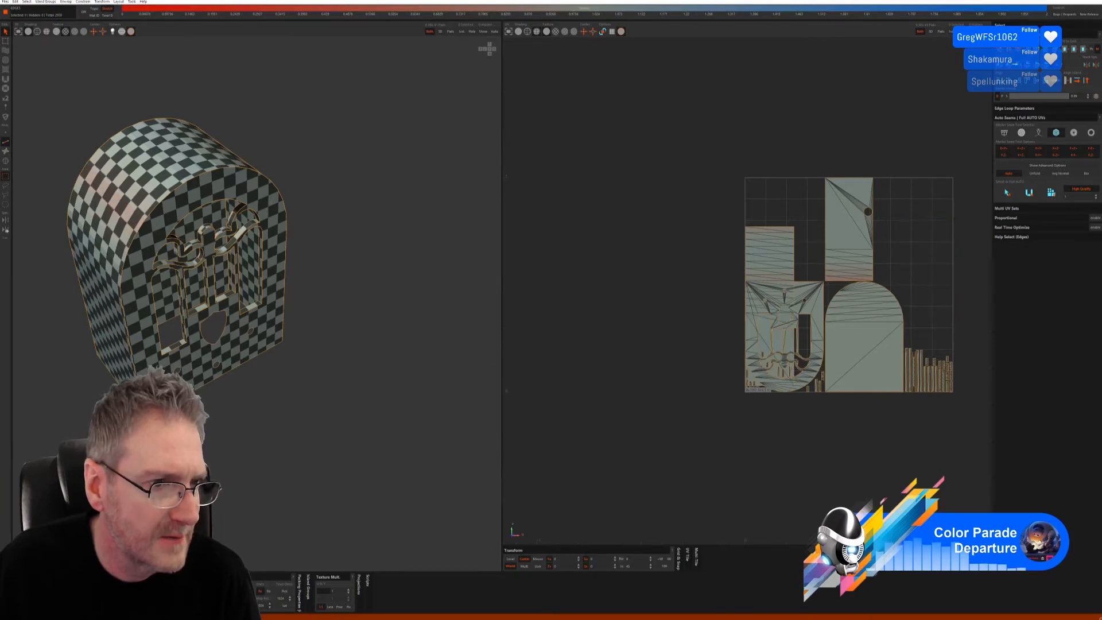
alt+drag(121, 213, 198, 353)
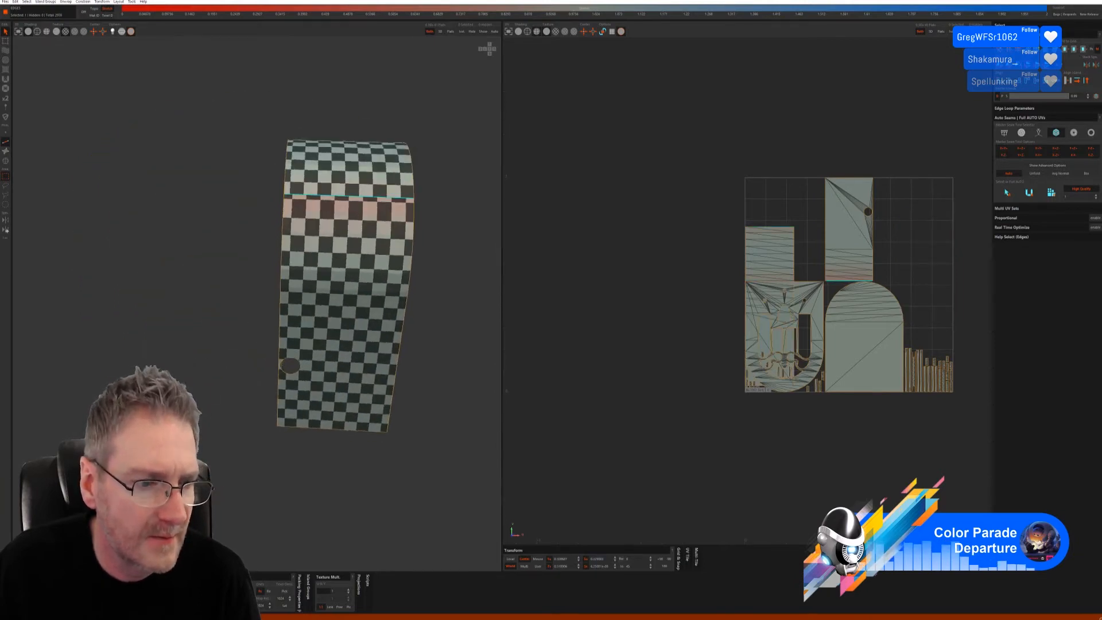
click(349, 196)
key(w)
- Check the joined UV strip on the body, save the UVs and return to 3ds Max
alt+drag(348, 402, 243, 438)
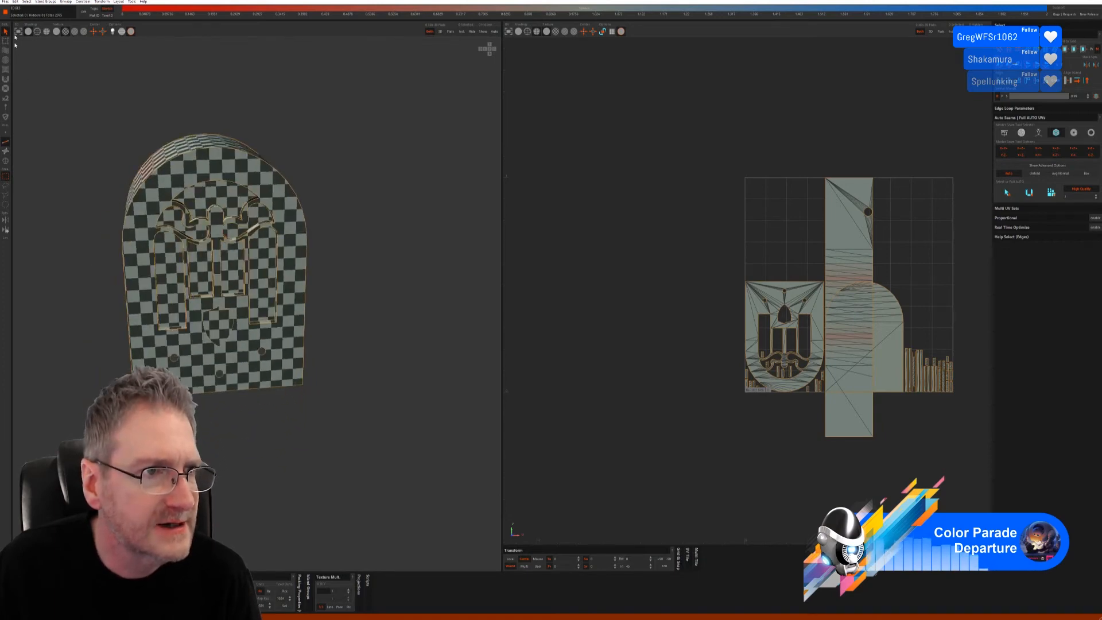
click(8, 3)
click(15, 40)
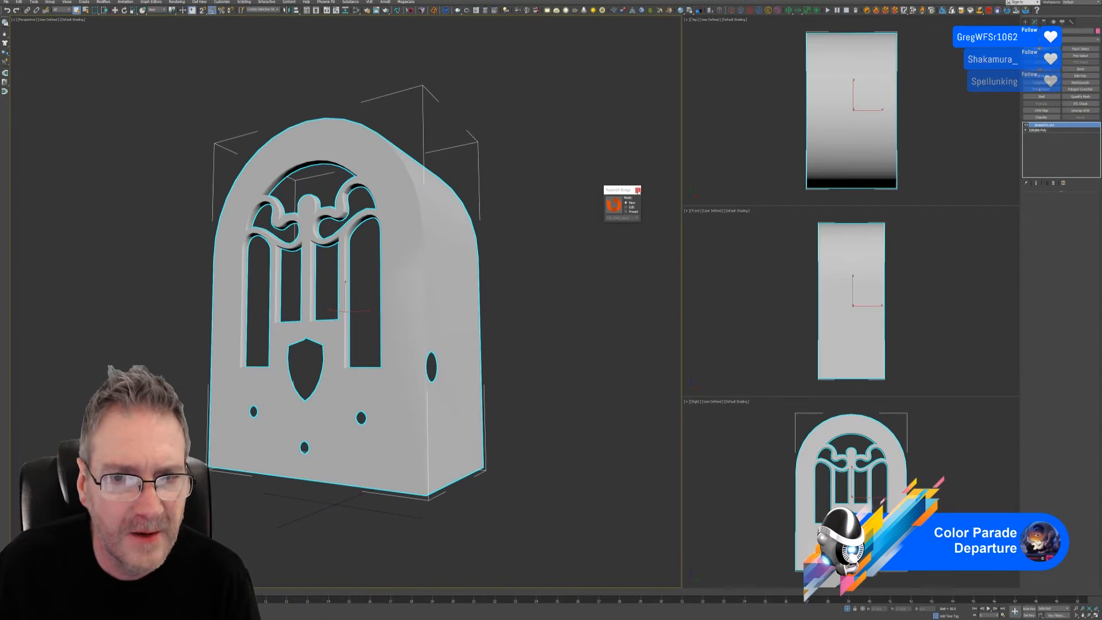
- End the body's isolation to bring back the other radio parts, and turn on vertex colour display for the body
alt+middle_drag(500, 302, 506, 302)
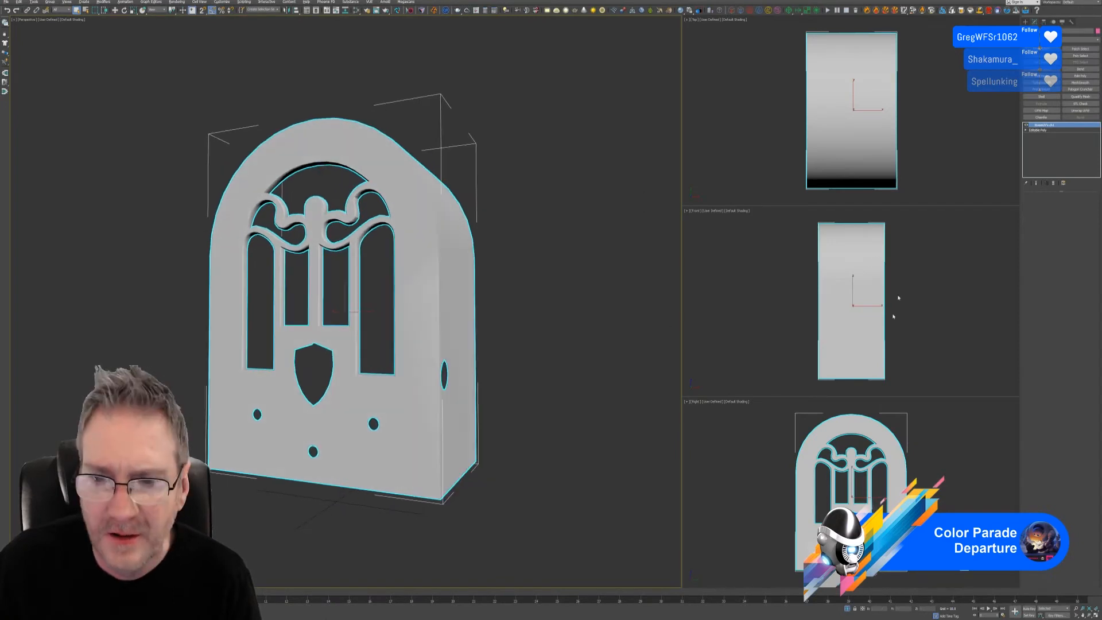
click(848, 608)
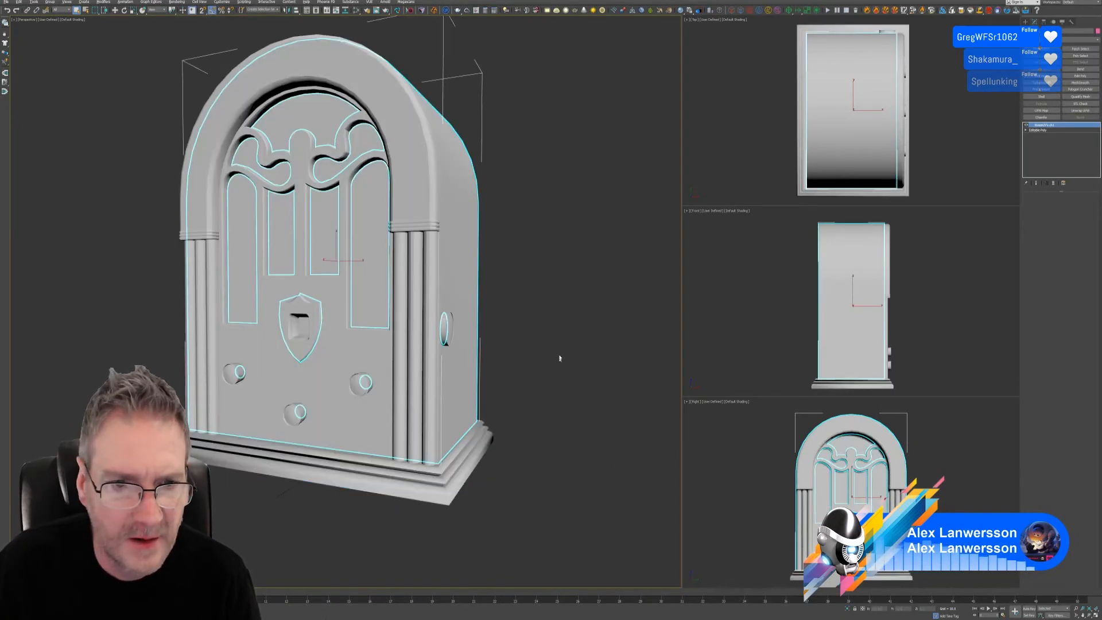
middle_drag(559, 359, 573, 368)
right_click(508, 255)
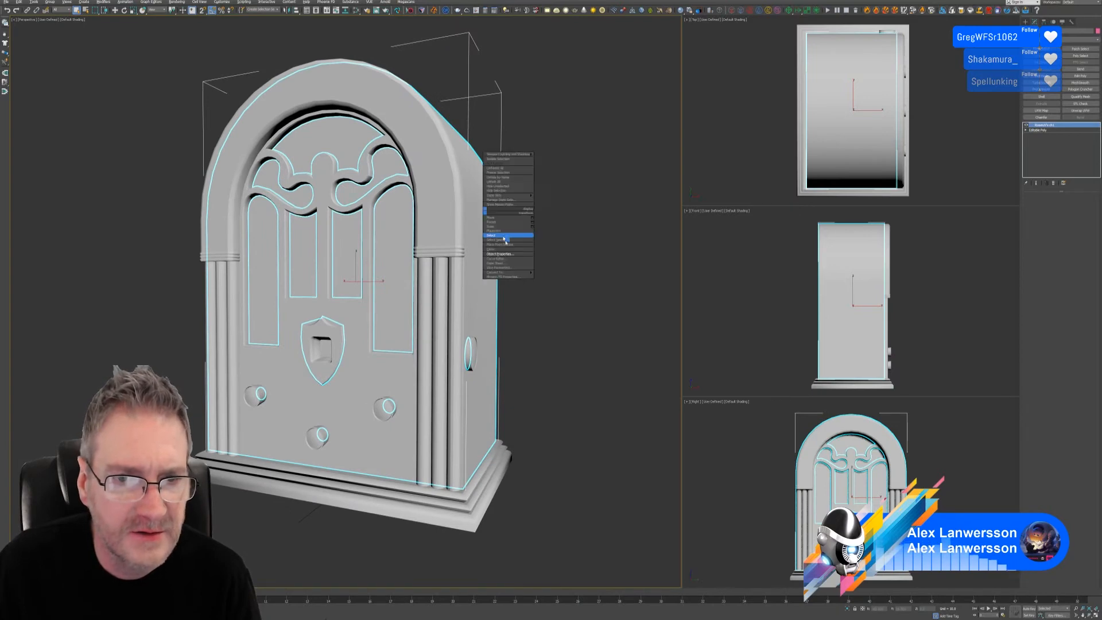
click(507, 253)
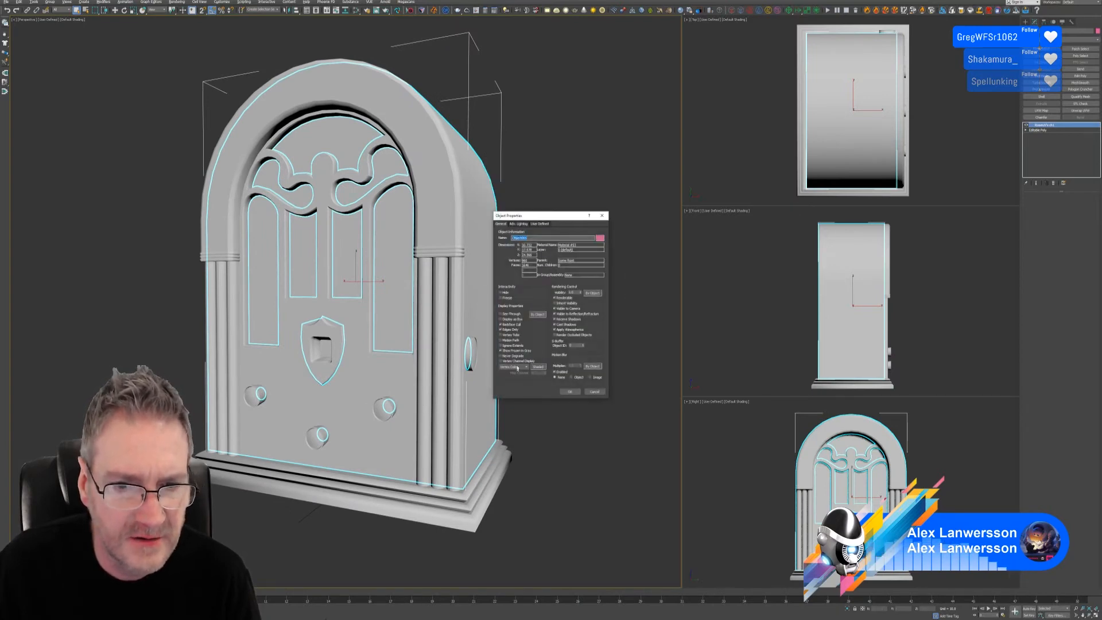
click(569, 391)
middle_drag(518, 324, 514, 333)
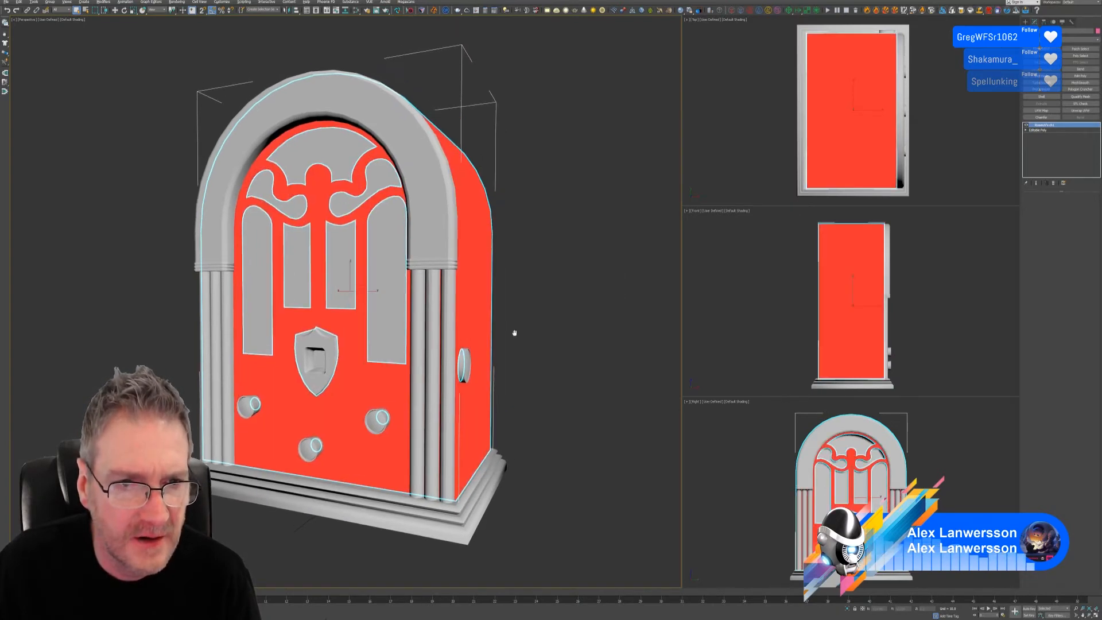
- Attach the red body to the rest of the radio mesh so they form one object
click(536, 286)
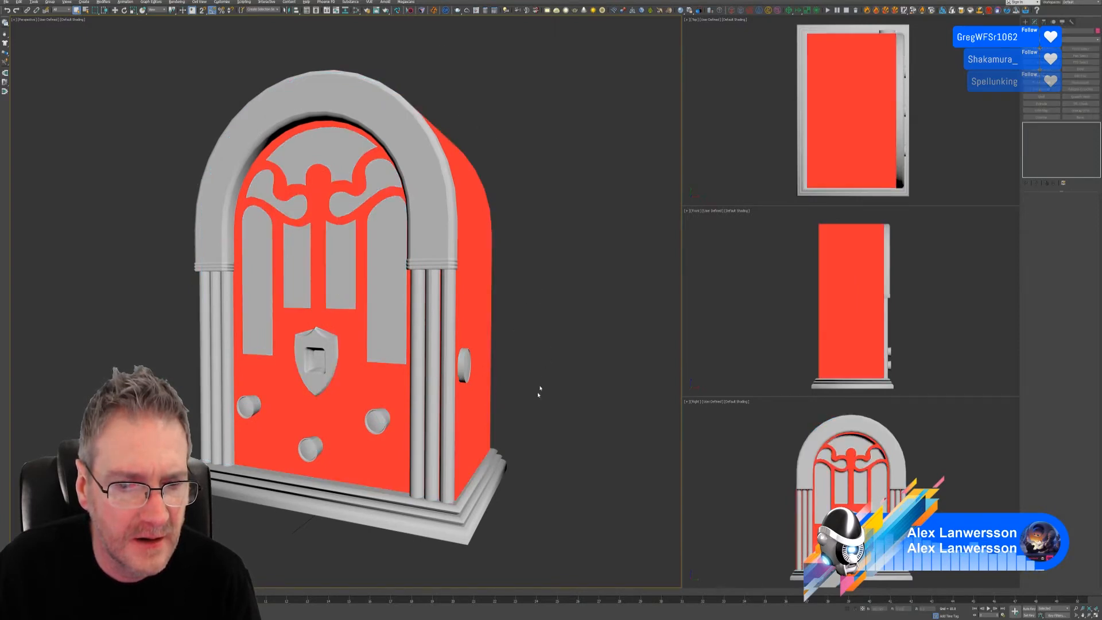
click(502, 477)
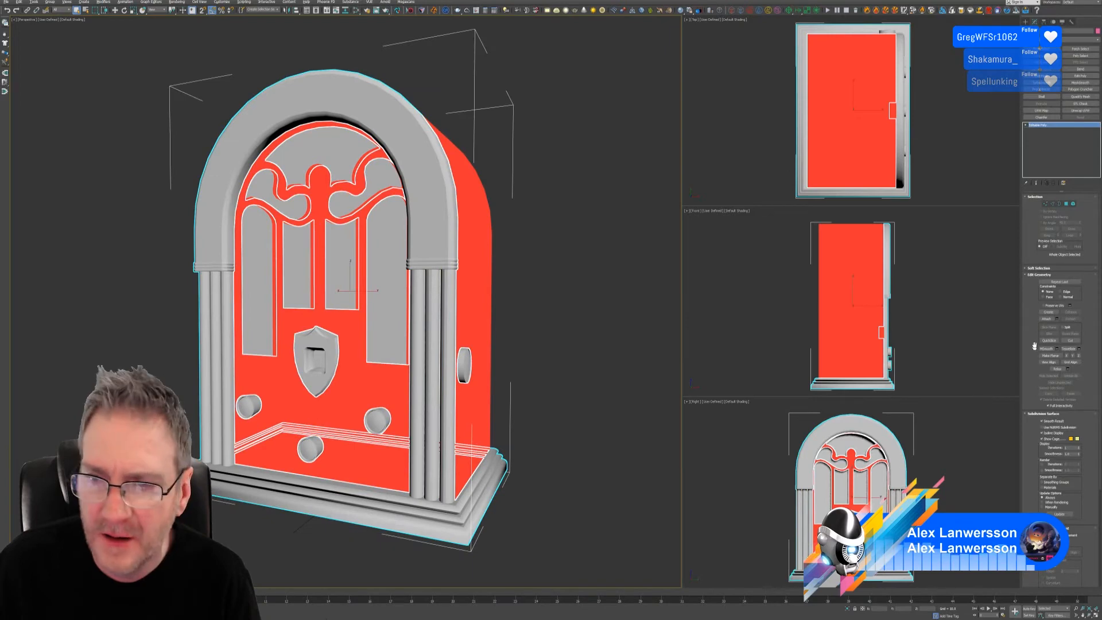
click(1045, 319)
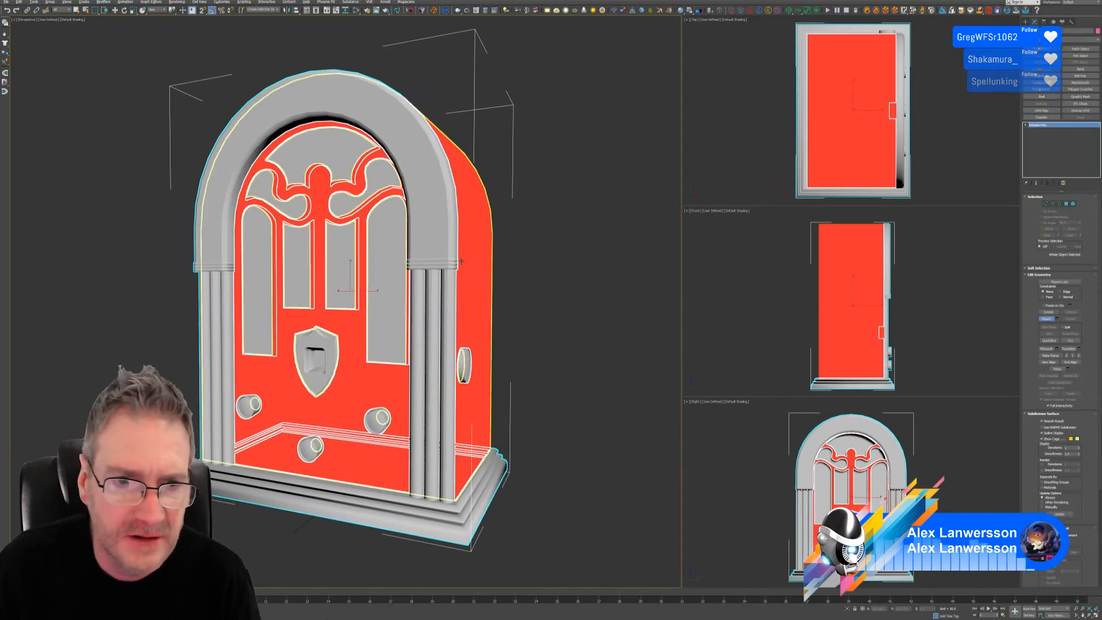
click(484, 247)
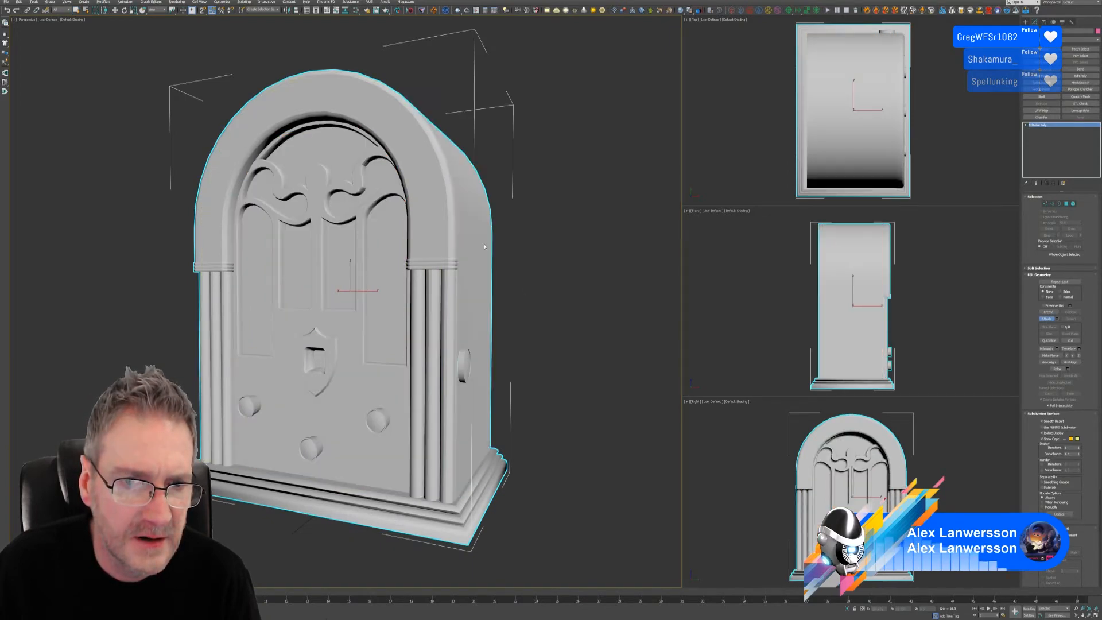
click(1045, 319)
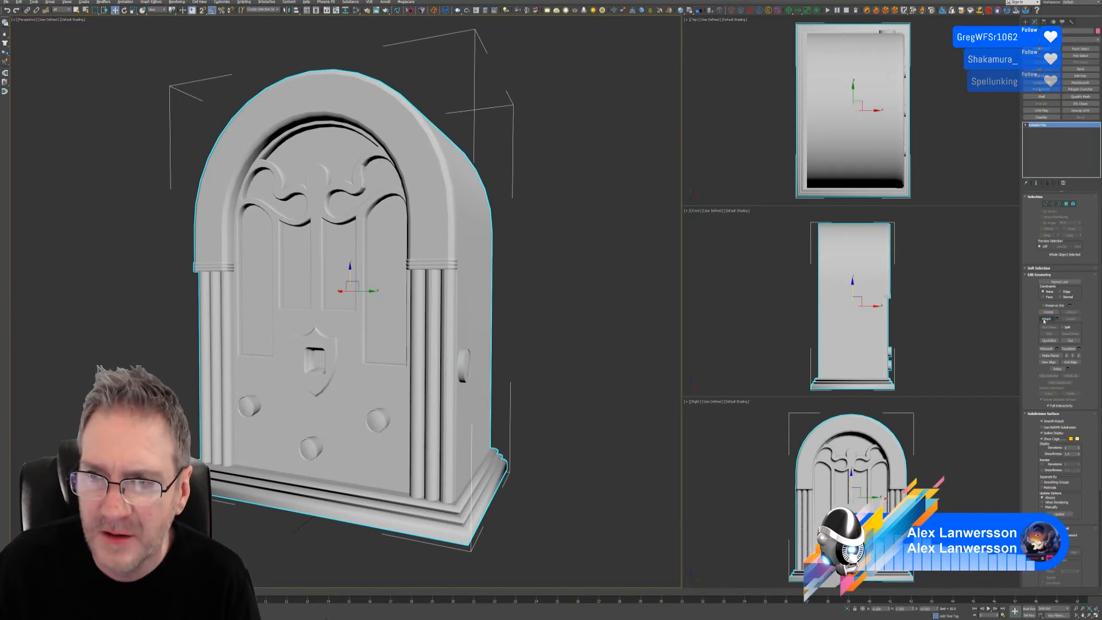
- Turn on vertex colour display for the combined radio and view its ID colours from the front and side
alt+middle_drag(472, 331, 450, 257)
right_click(450, 258)
click(459, 291)
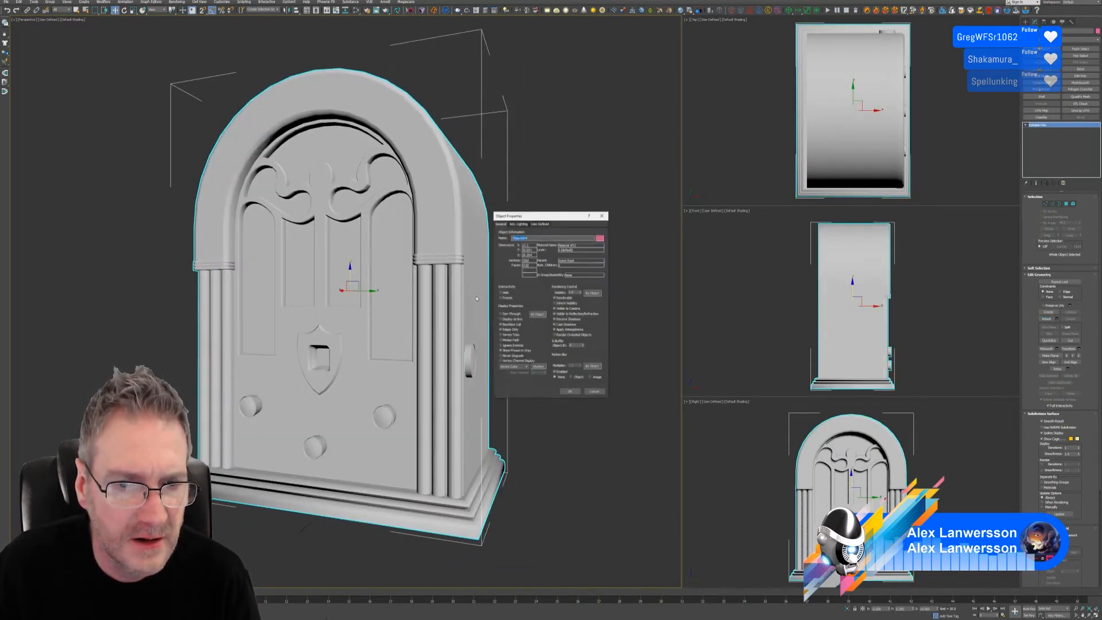
click(501, 361)
click(570, 391)
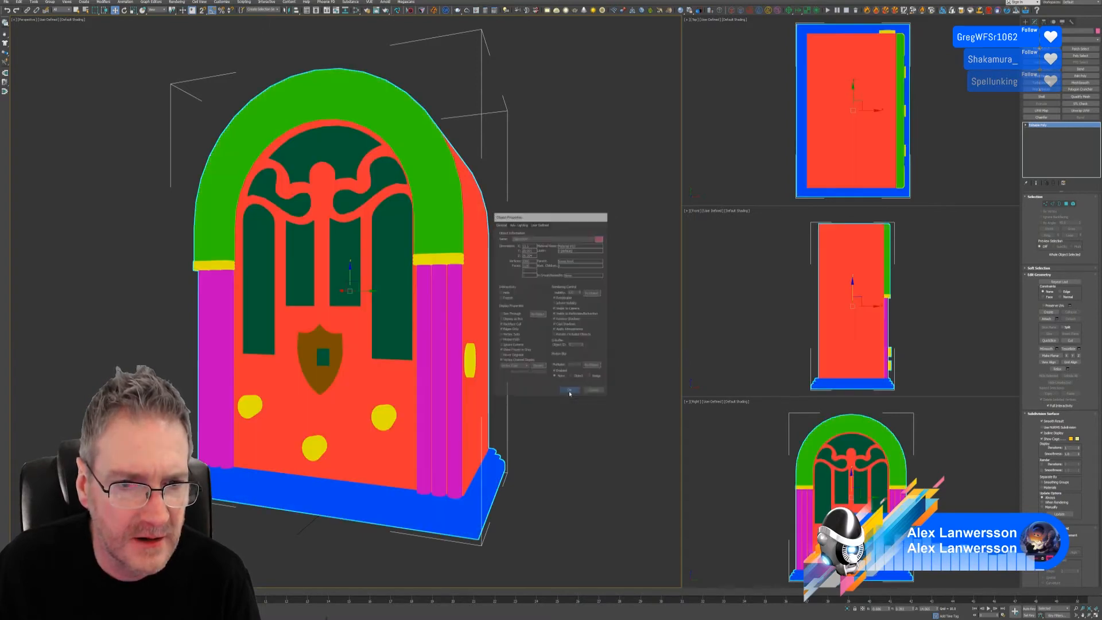
alt+middle_drag(514, 342, 516, 339)
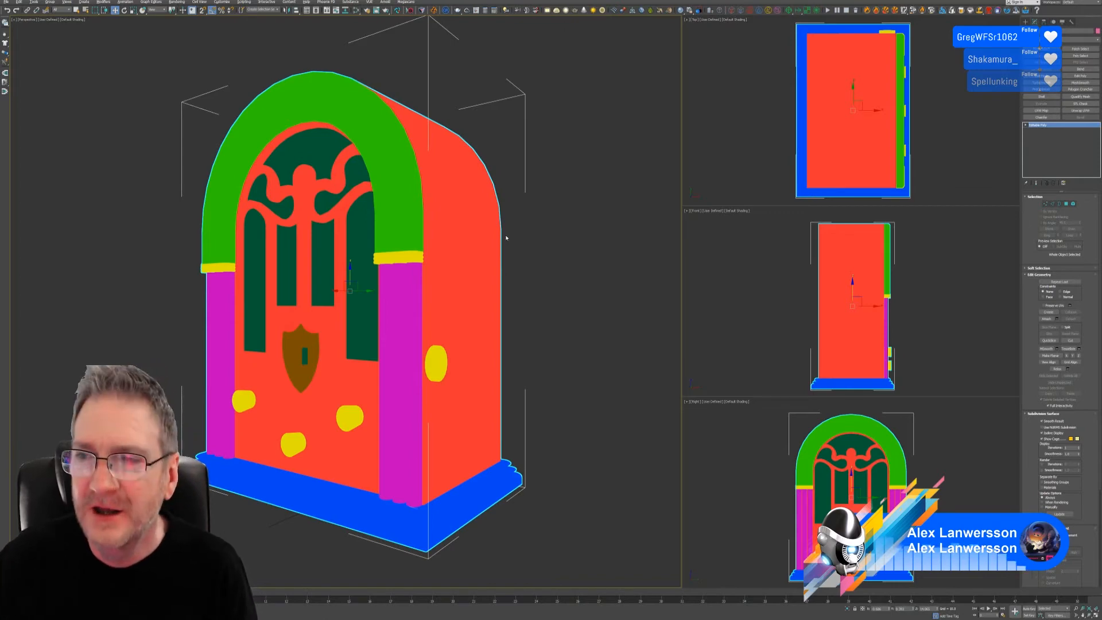
- Add an Unwrap UVW modifier to the radio and pack all of its UV clusters into the UV tile
click(1080, 110)
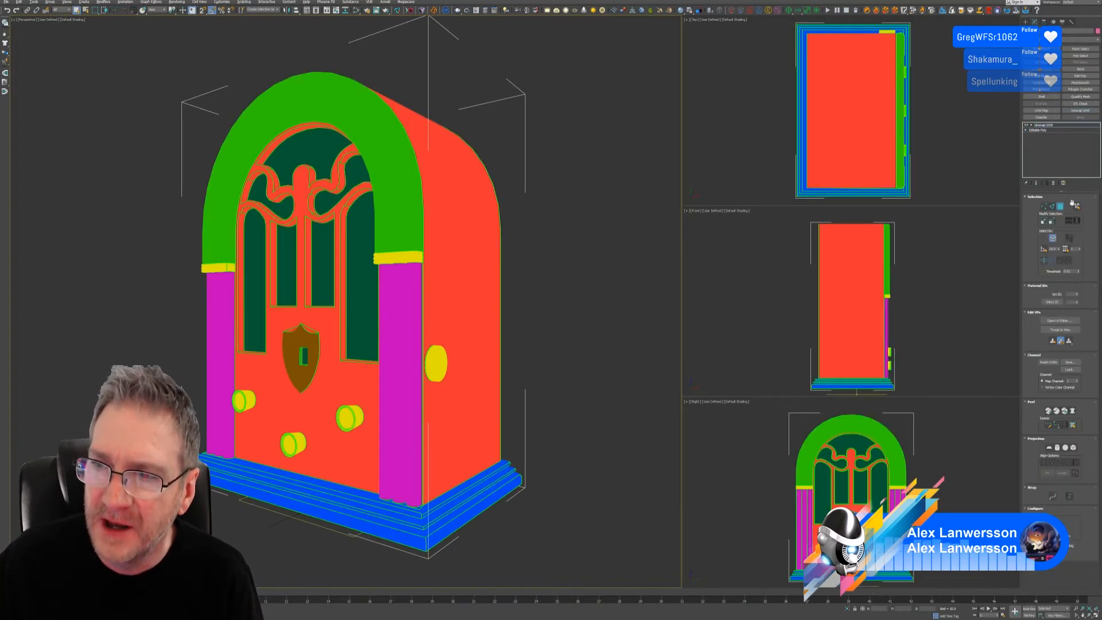
click(1057, 319)
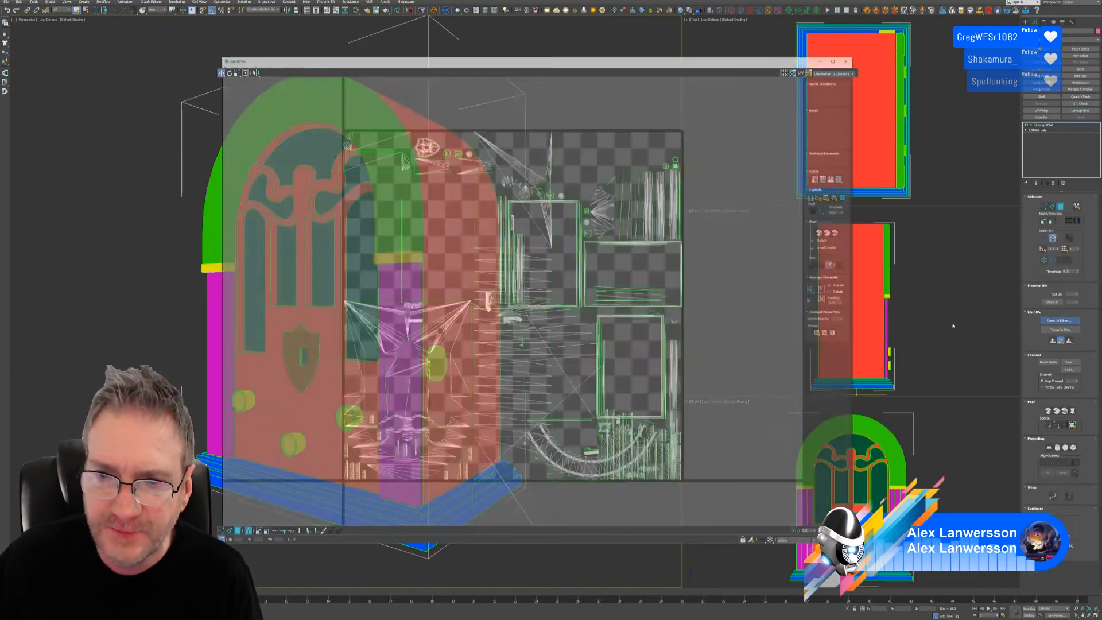
scroll(689, 288, down, 5)
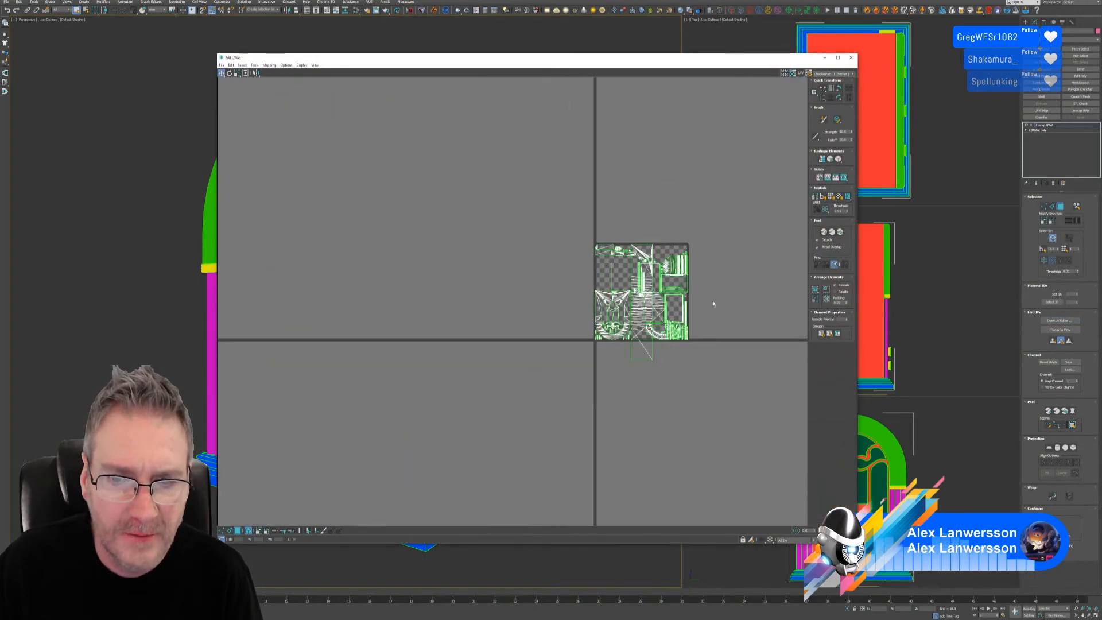
middle_drag(713, 304, 598, 288)
drag(619, 384, 341, 142)
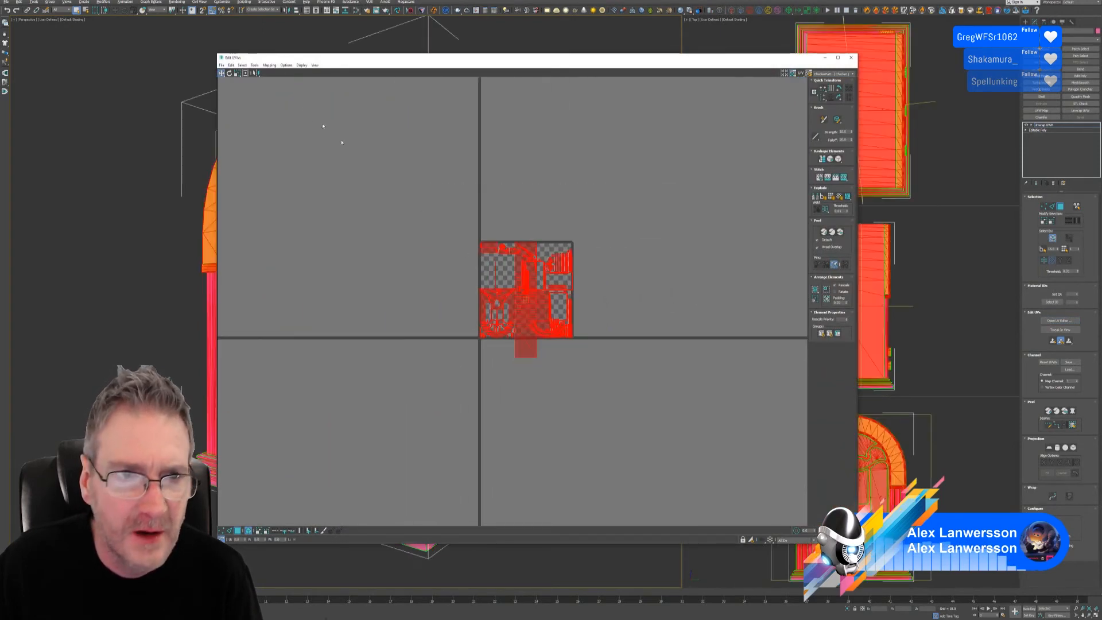
click(255, 65)
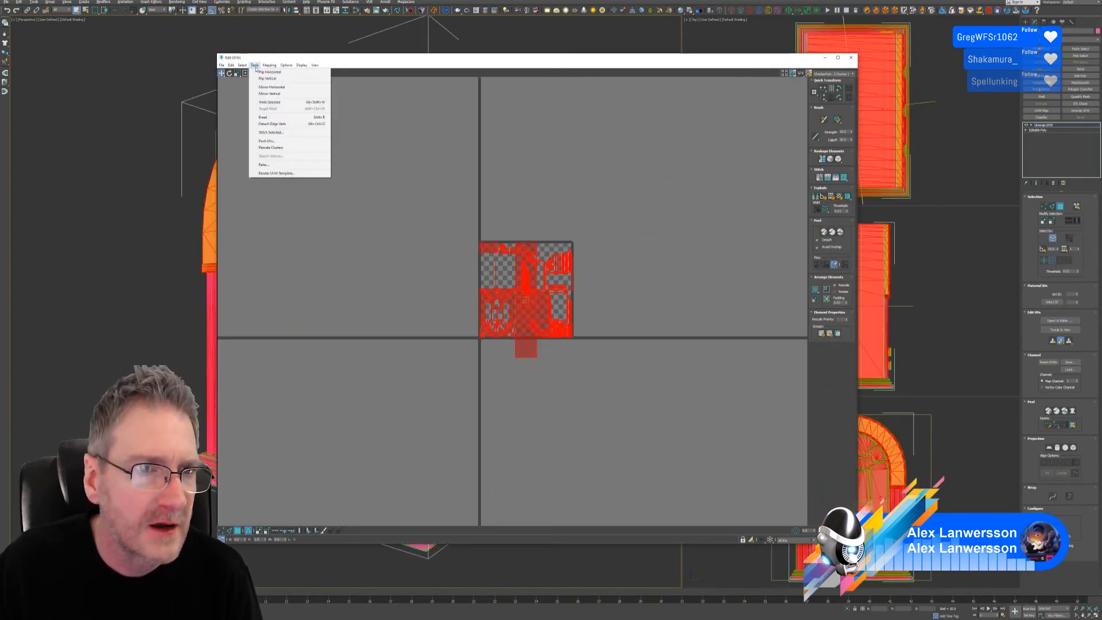
click(276, 139)
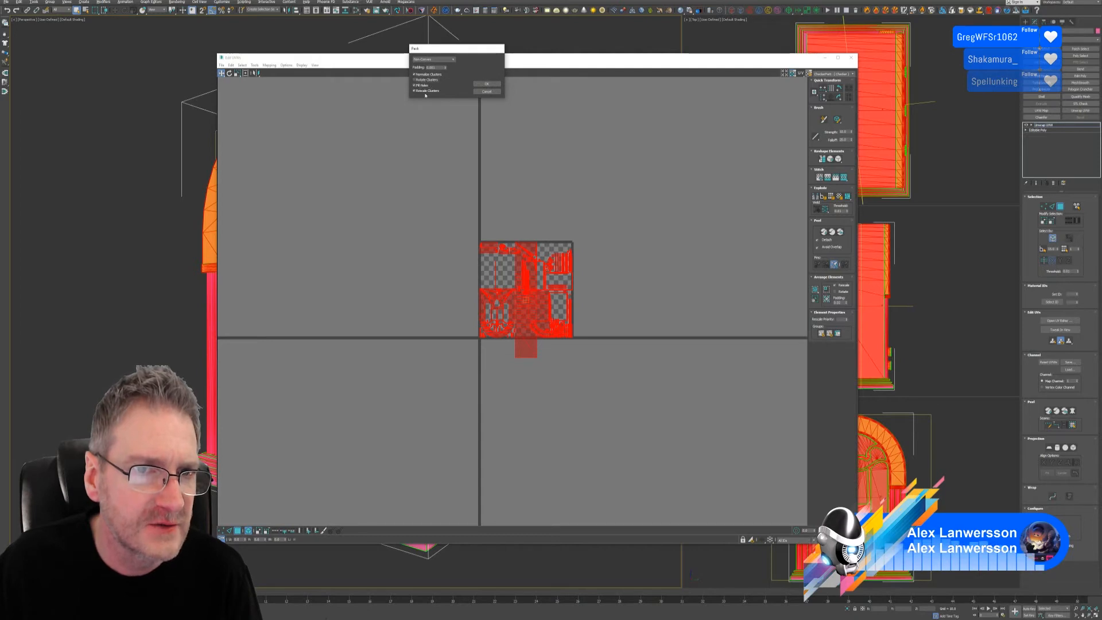
click(486, 83)
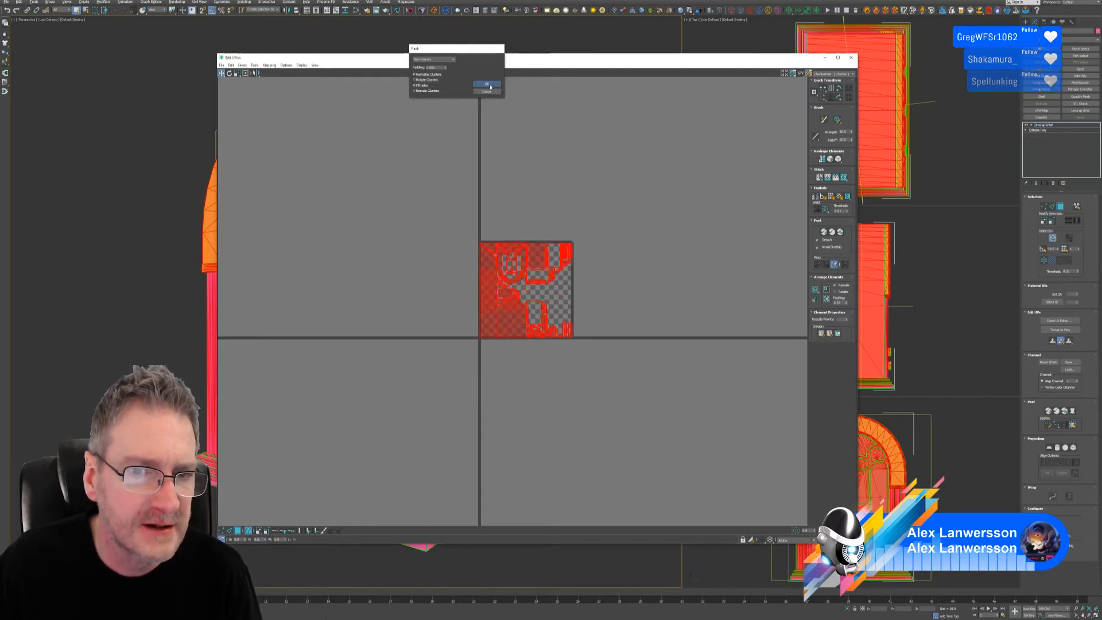
scroll(524, 296, up, 4)
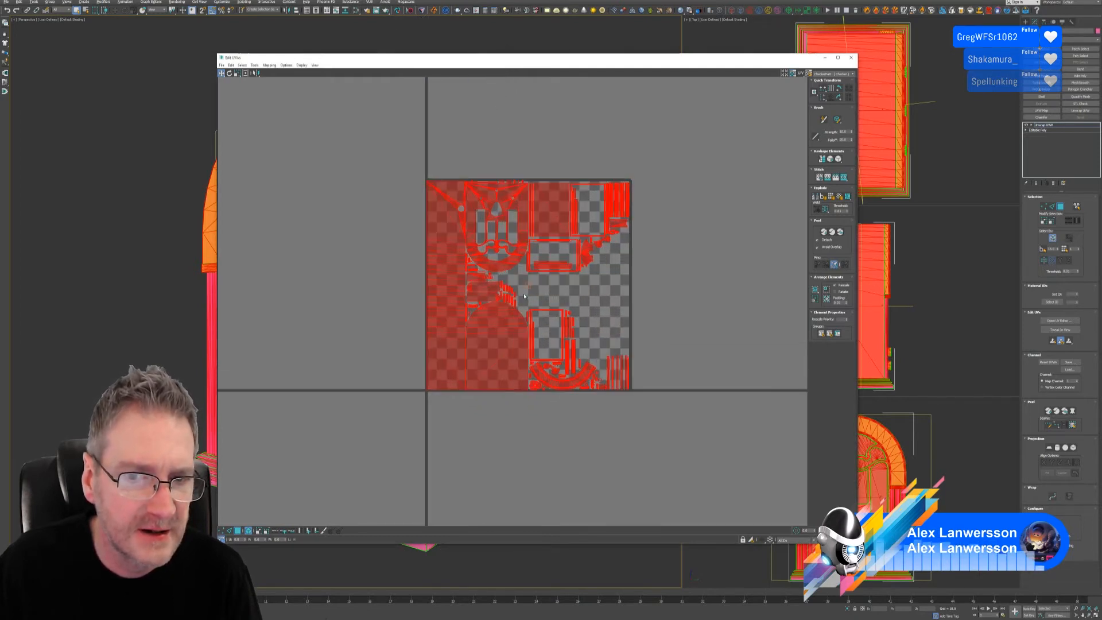
- Examine the packed UV layout for how the islands fill the tile, and close the UV editor
click(687, 255)
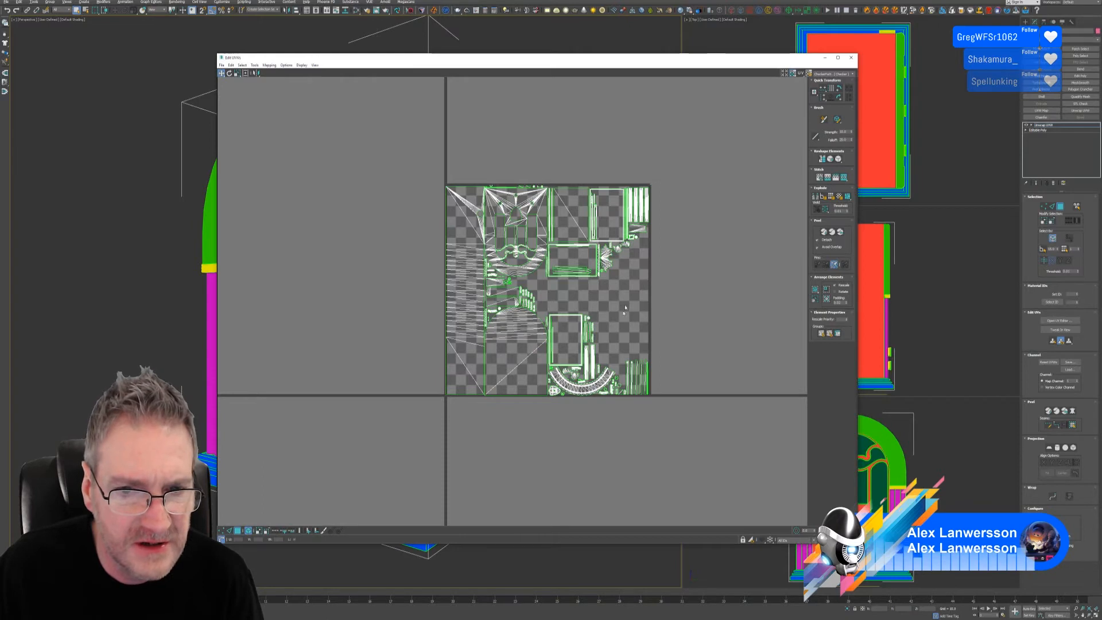
middle_drag(669, 304, 660, 295)
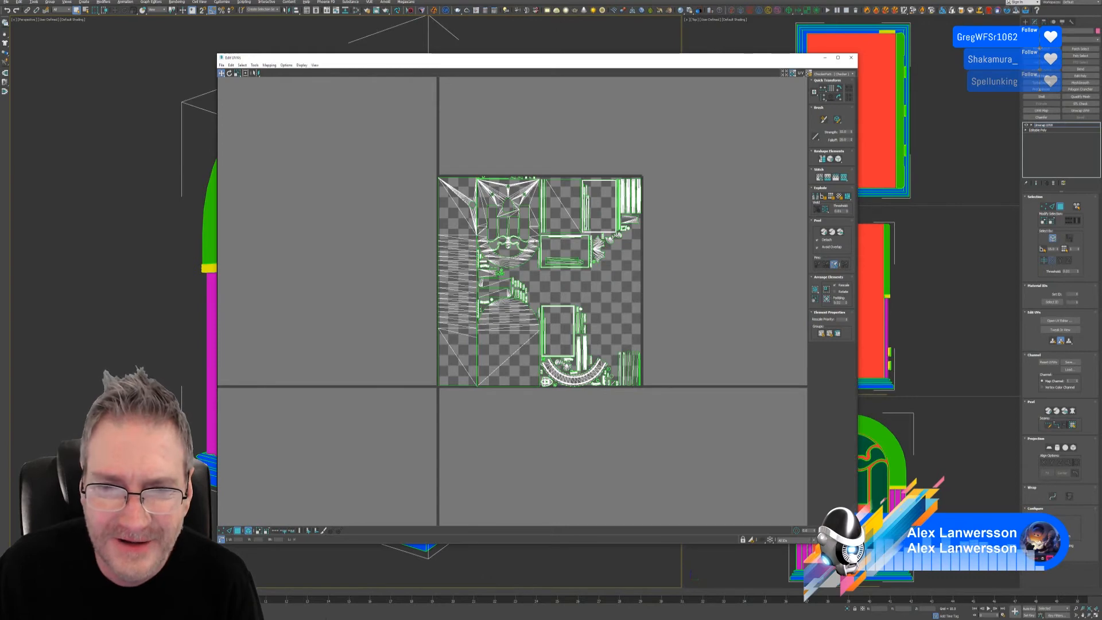
drag(385, 142, 707, 451)
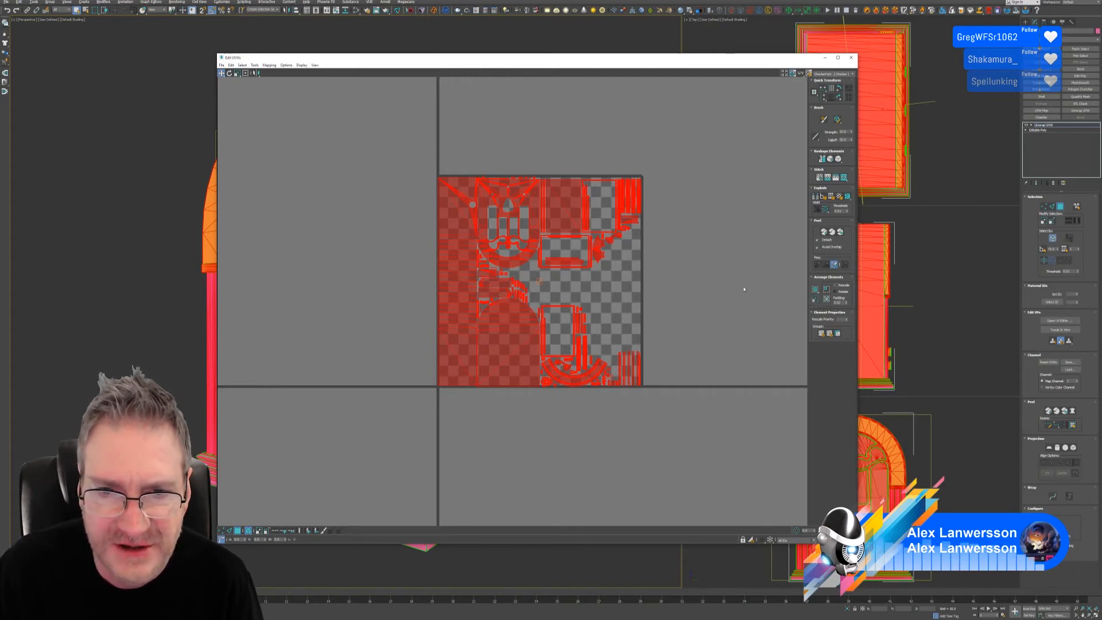
click(674, 291)
scroll(557, 315, up, 2)
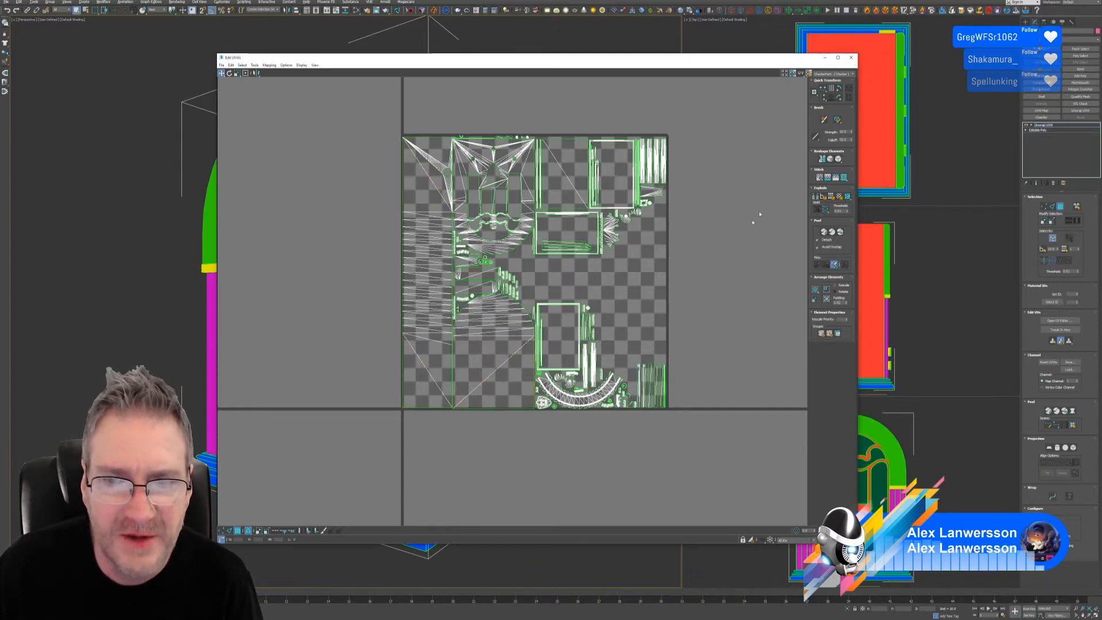
click(852, 58)
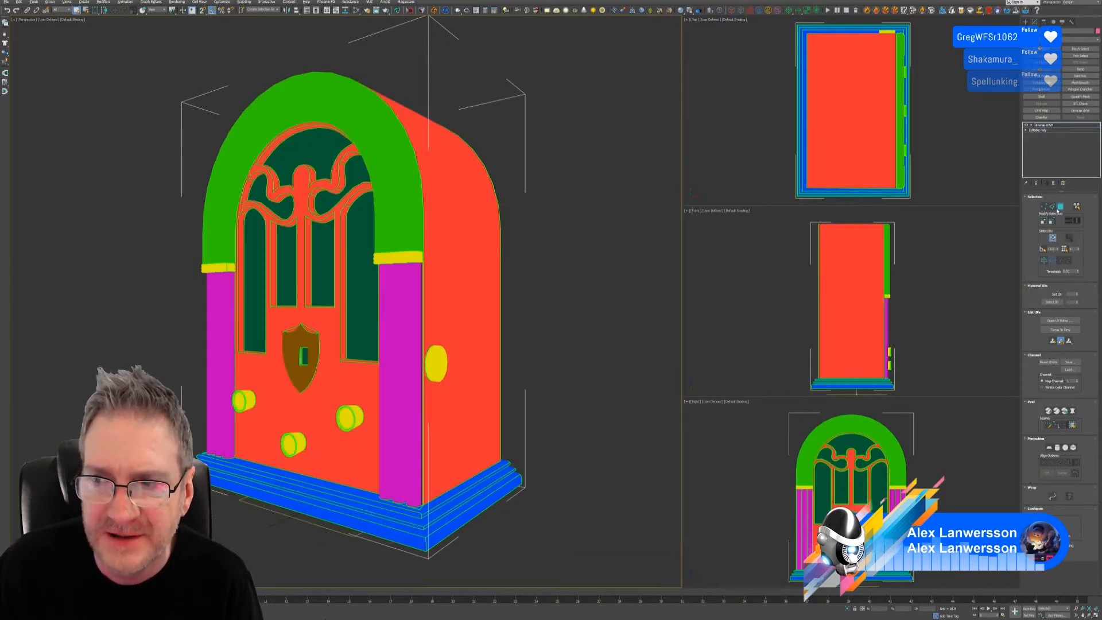
- Leave the UV polygon mode and export the radio as FBX, overwriting the existing Old_Radio2.fbx
click(1059, 206)
click(6, 1)
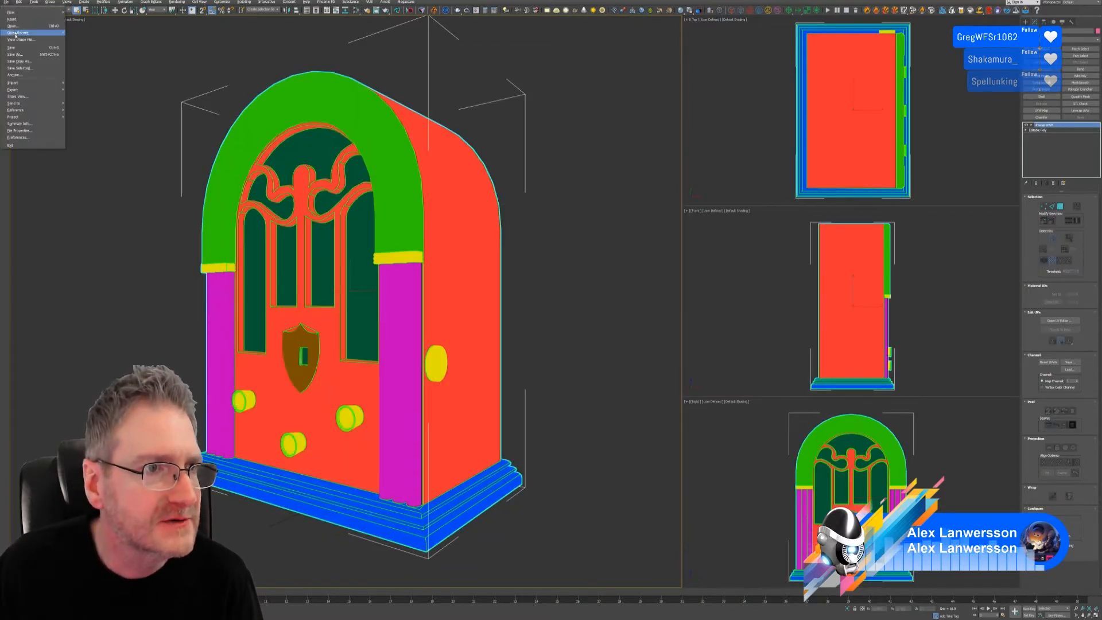
mouse_move(44, 89)
click(80, 89)
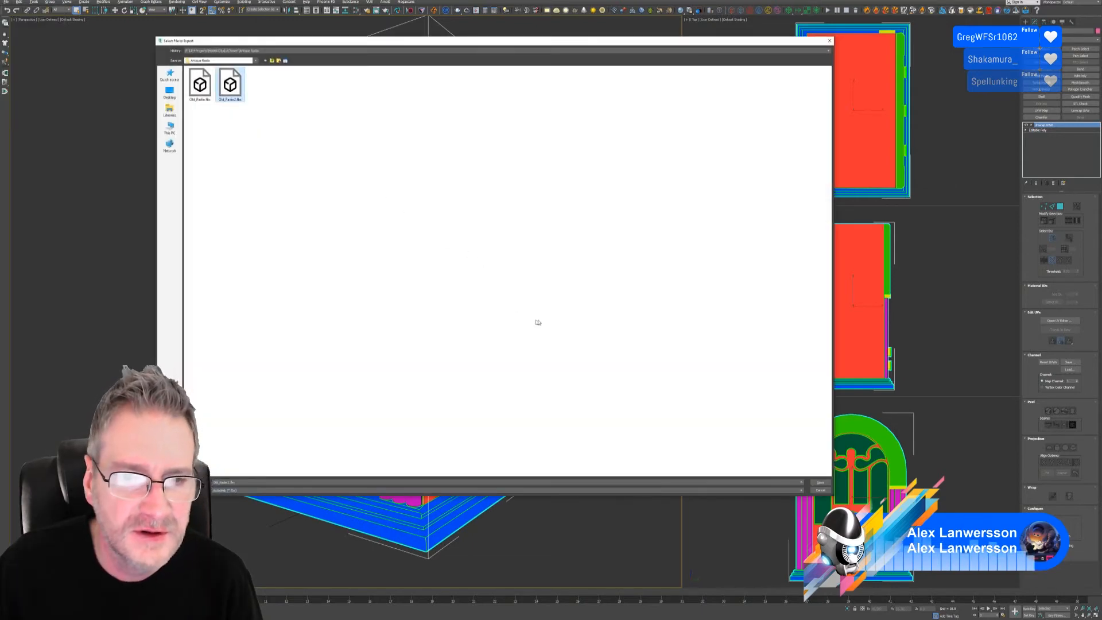
click(224, 86)
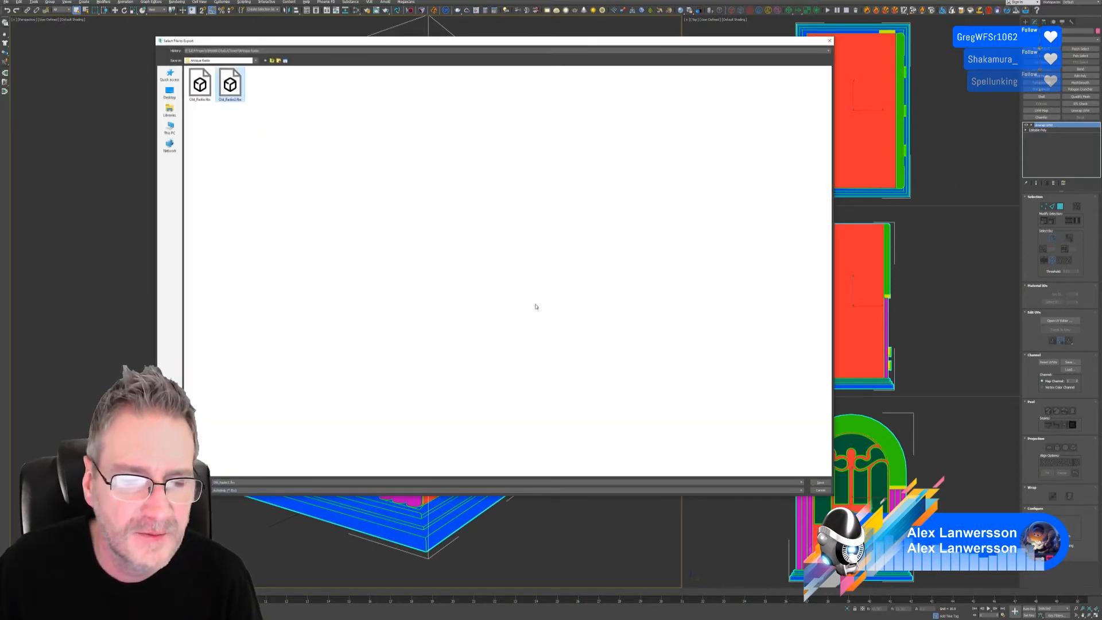
key(Return)
click(584, 317)
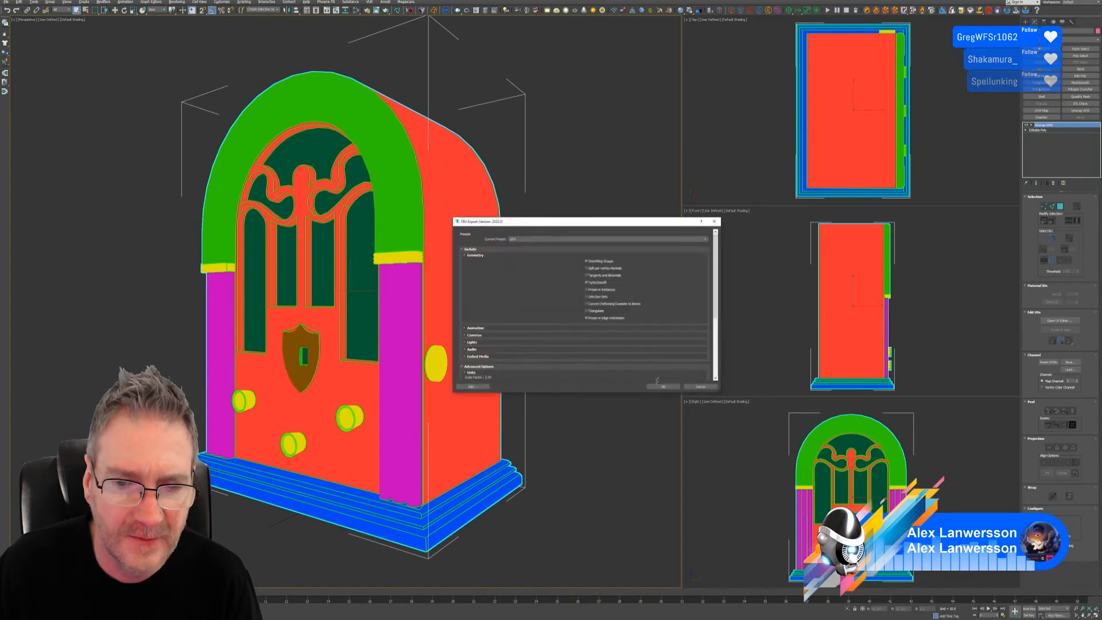
click(654, 385)
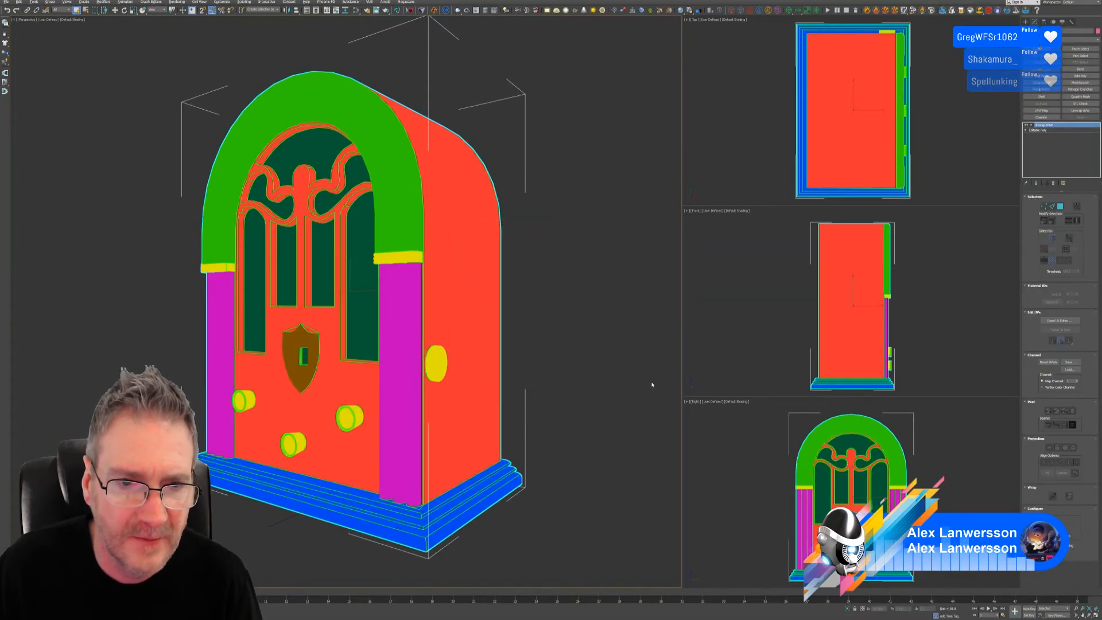
- Switch to Substance Painter and open the most recent radio project in place of the current one
key(super+d)
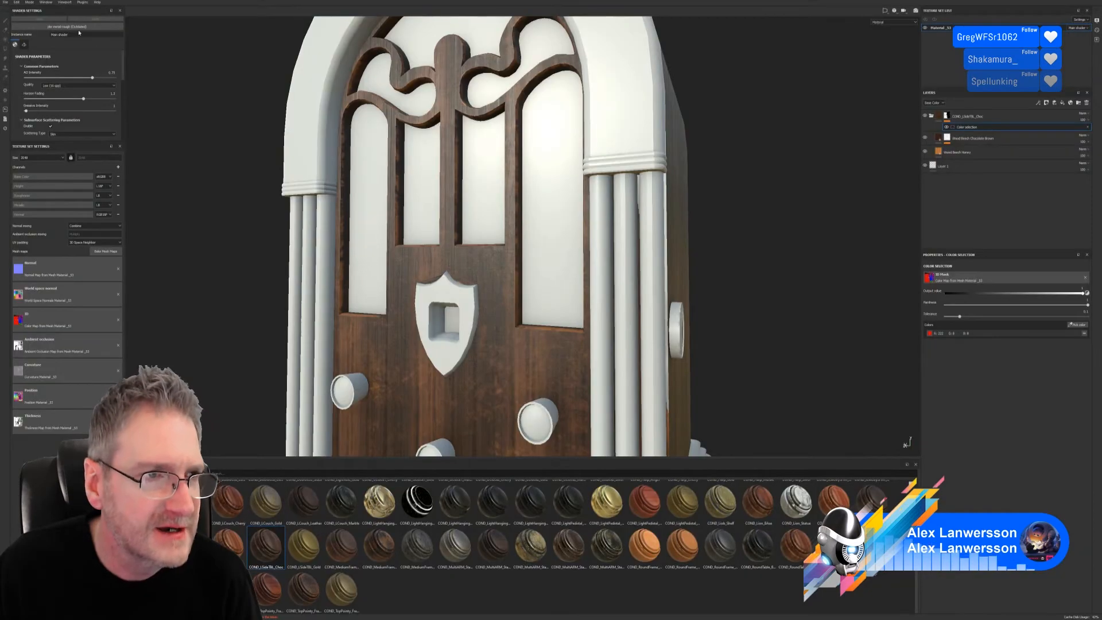
click(6, 2)
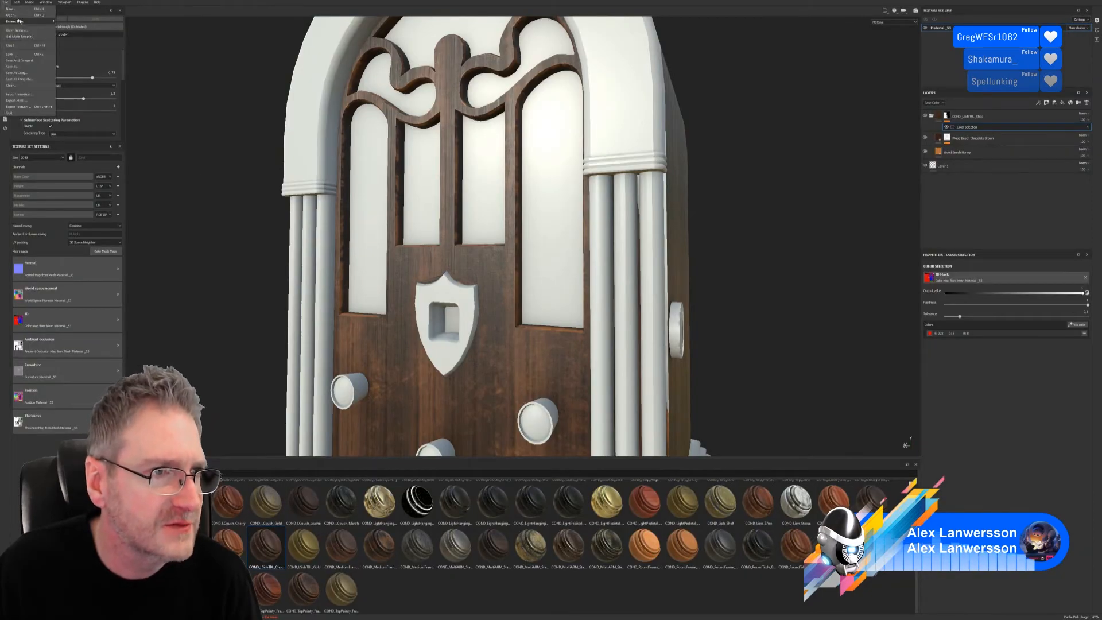
mouse_move(23, 22)
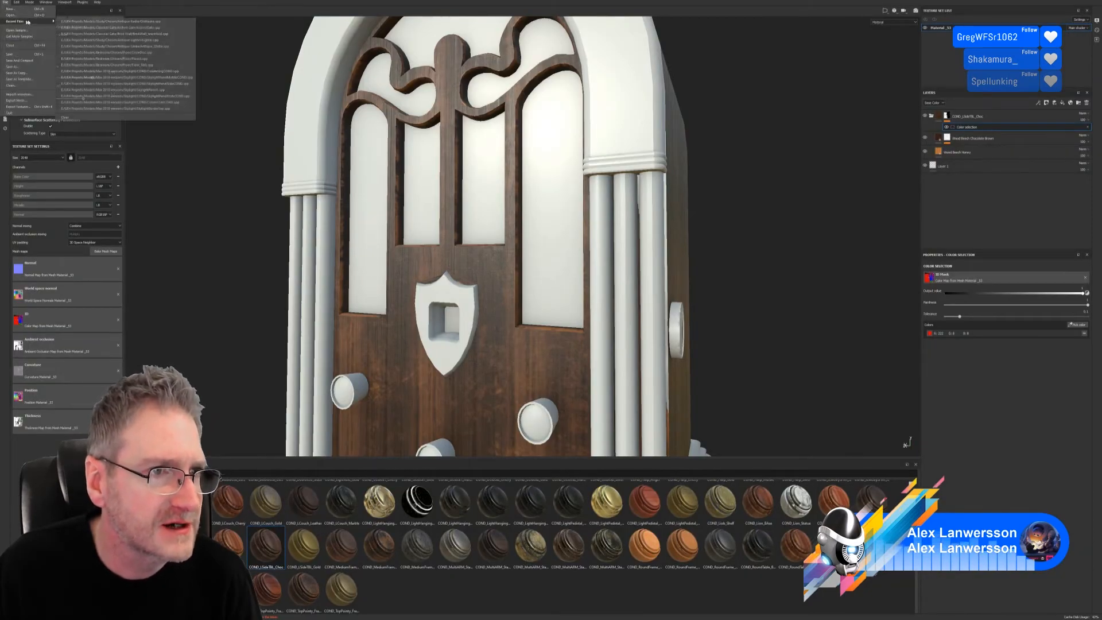
click(96, 22)
click(533, 318)
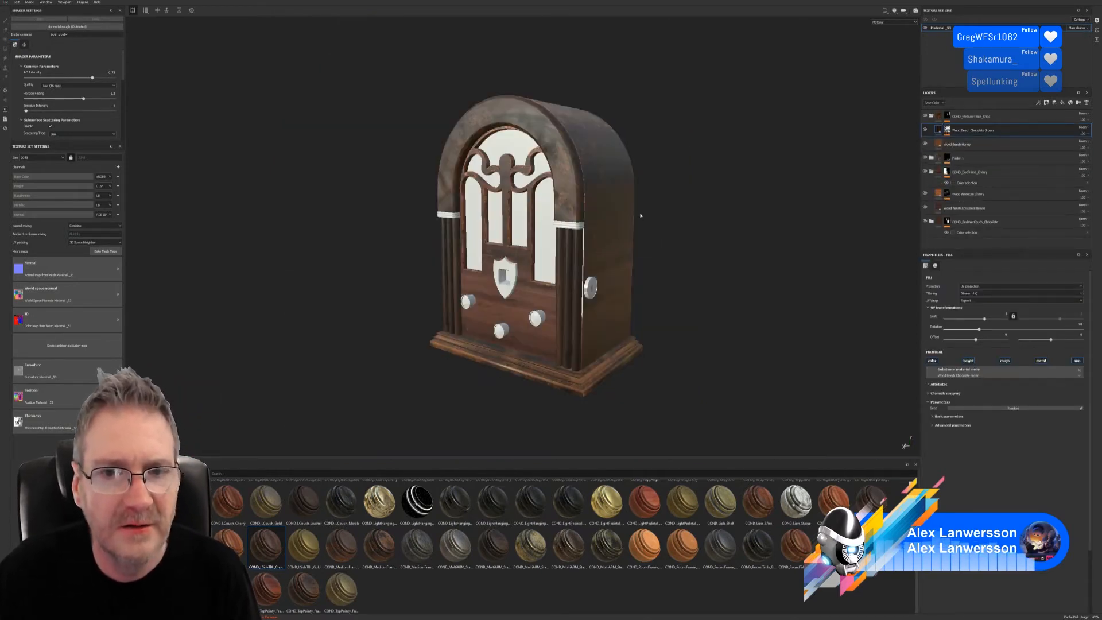
- Replace the project's mesh with the updated Old_Radio2.fbx, keeping the other project configuration settings
mouse_move(635, 185)
alt+mouse_down()
mouse_move(633, 155)
mouse_move(640, 172)
mouse_move(755, 174)
mouse_move(622, 182)
alt+mouse_up()
scroll(622, 182, up, 2)
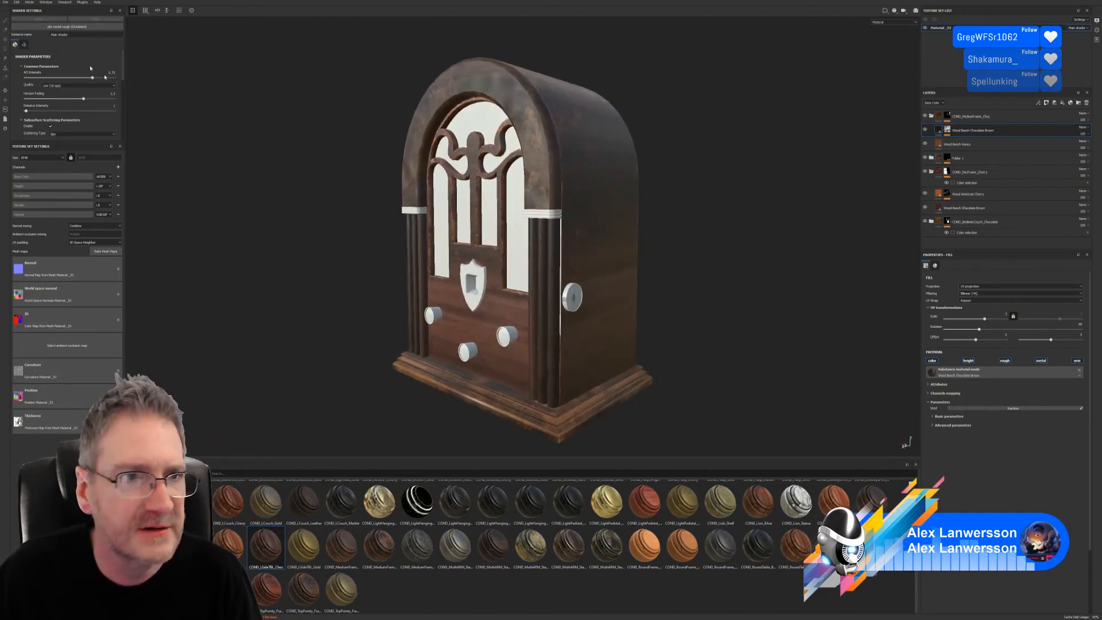
click(16, 2)
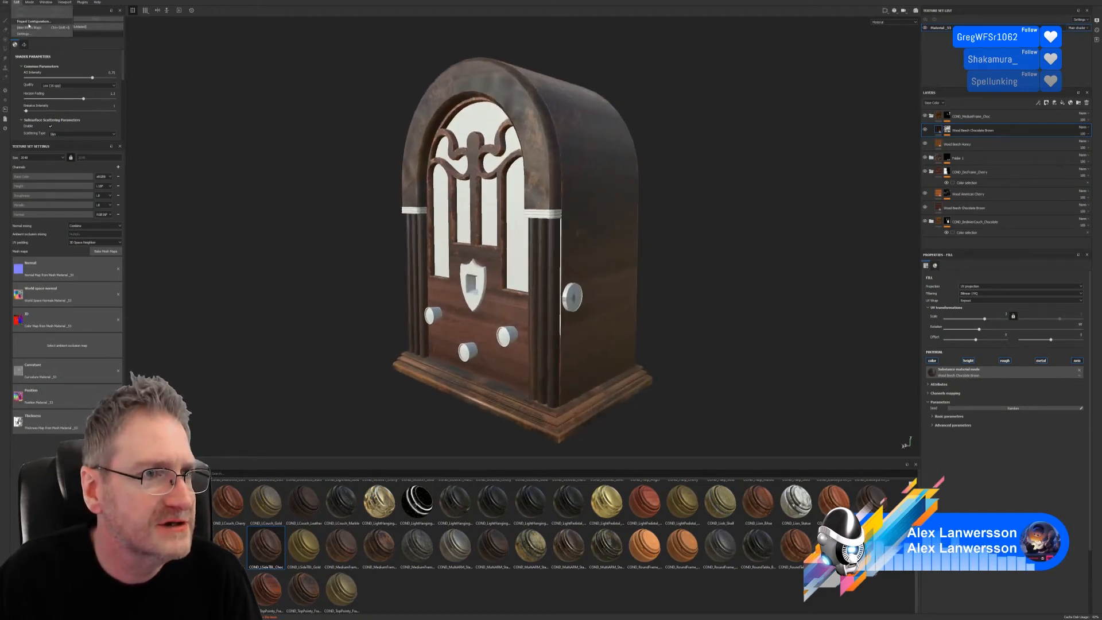
click(34, 20)
click(589, 269)
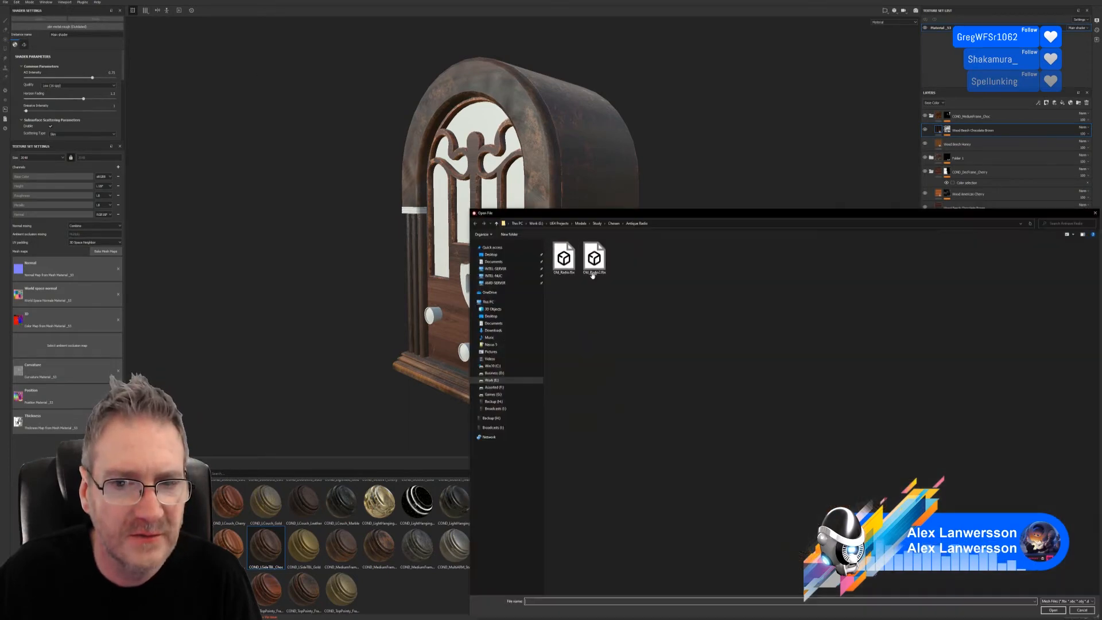
double_click(594, 256)
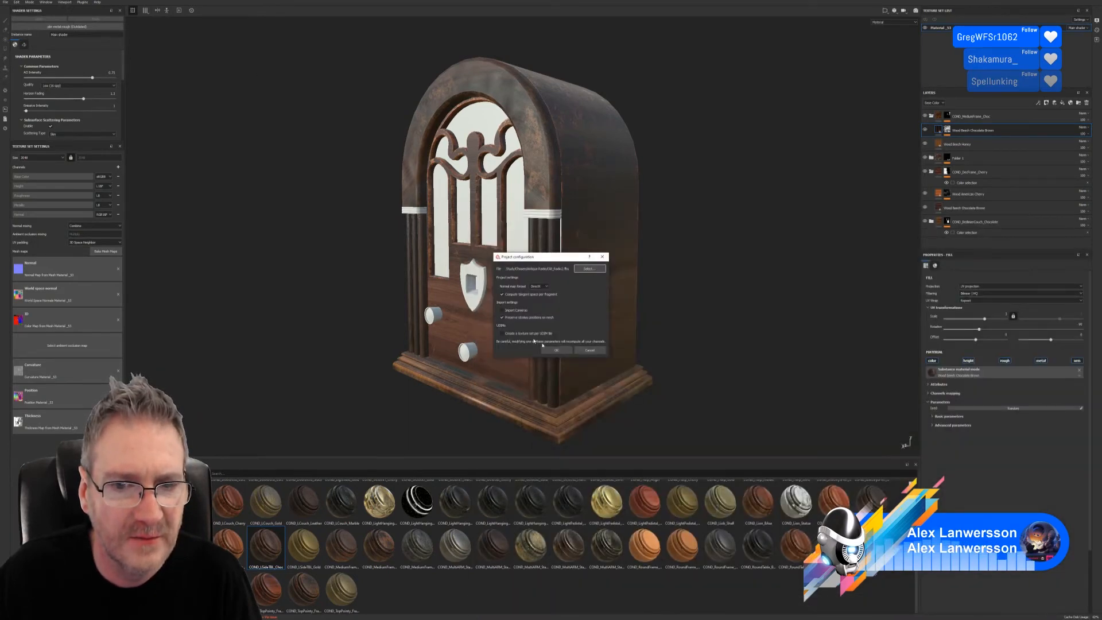
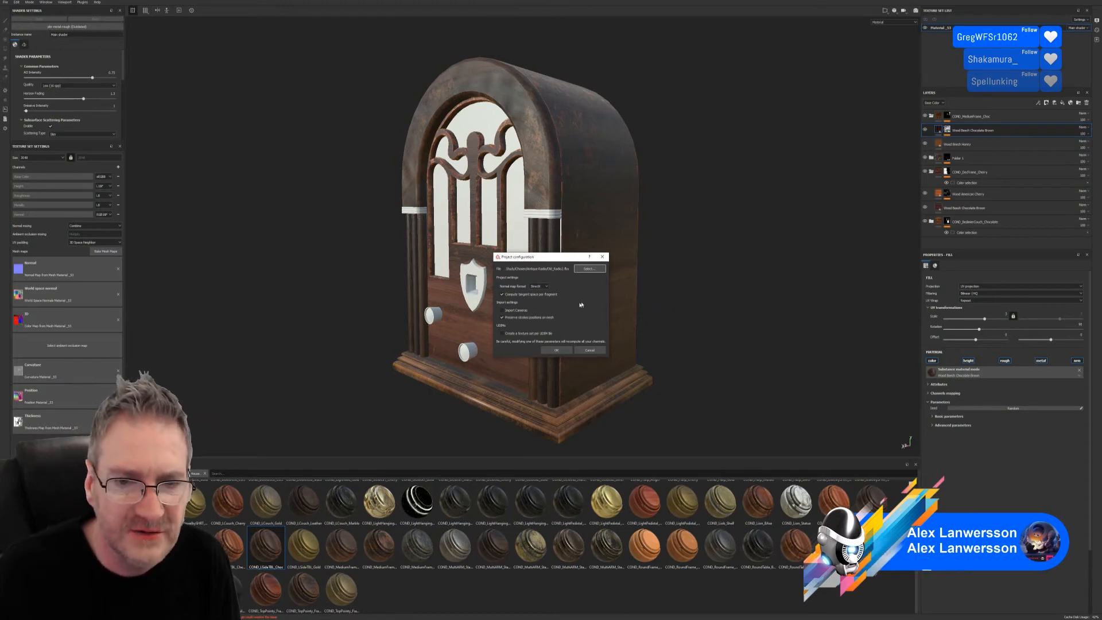
click(557, 350)
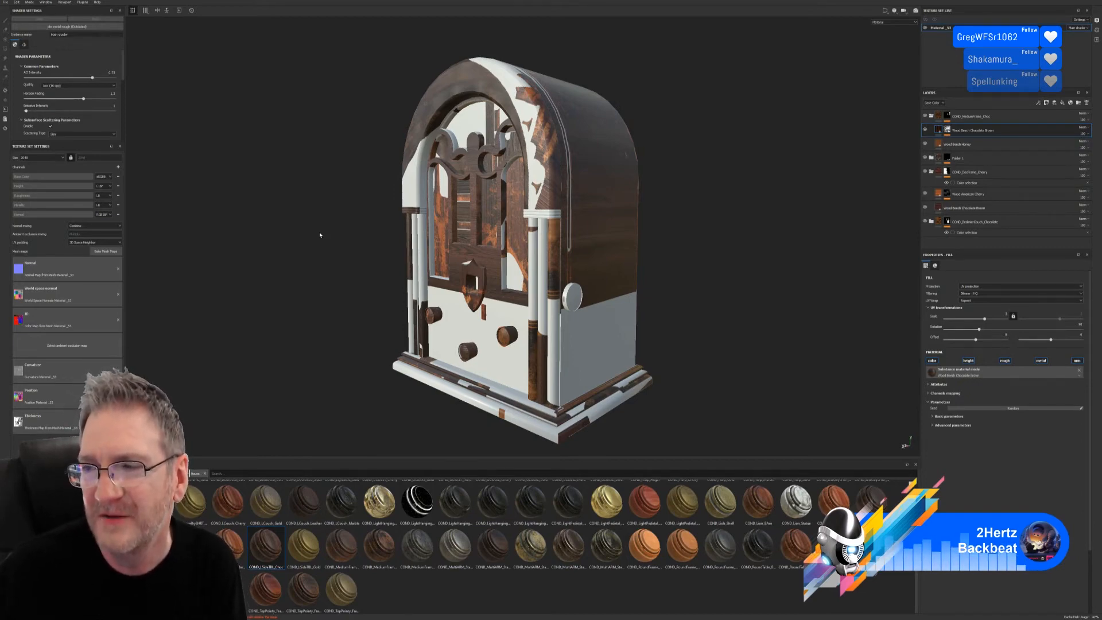
- Bake the mesh maps for the radio's material and close the finished bake report
click(106, 251)
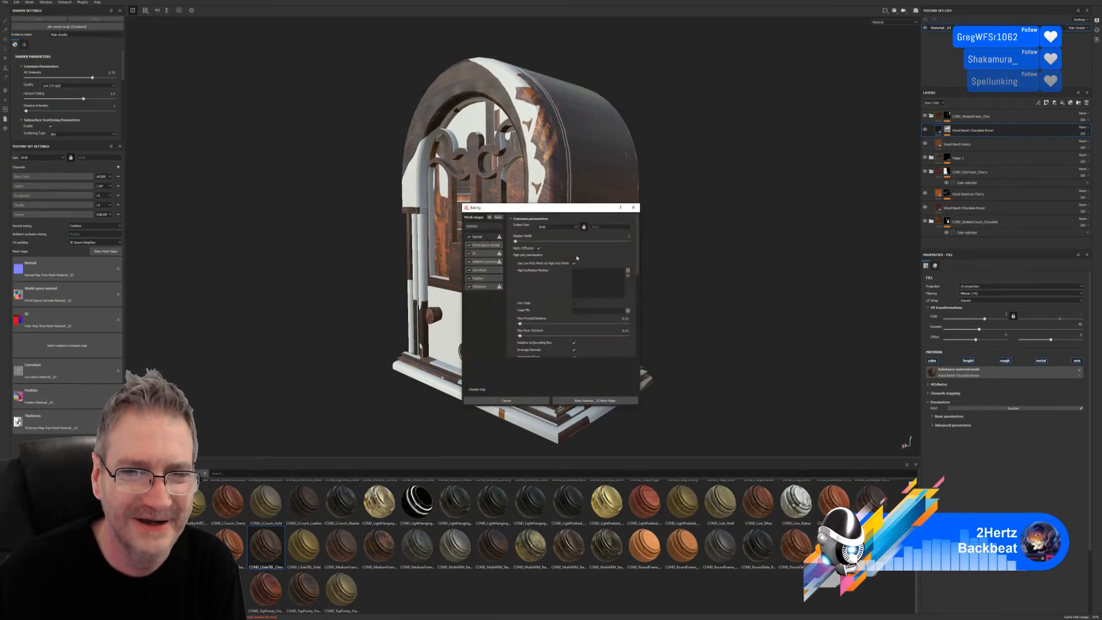
click(594, 400)
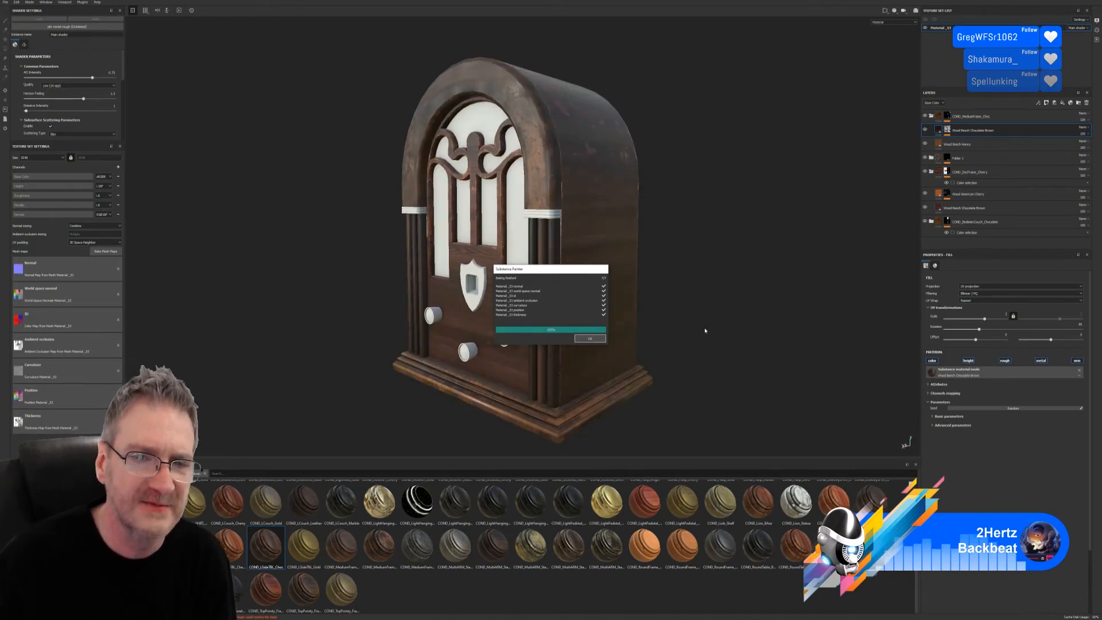
click(590, 338)
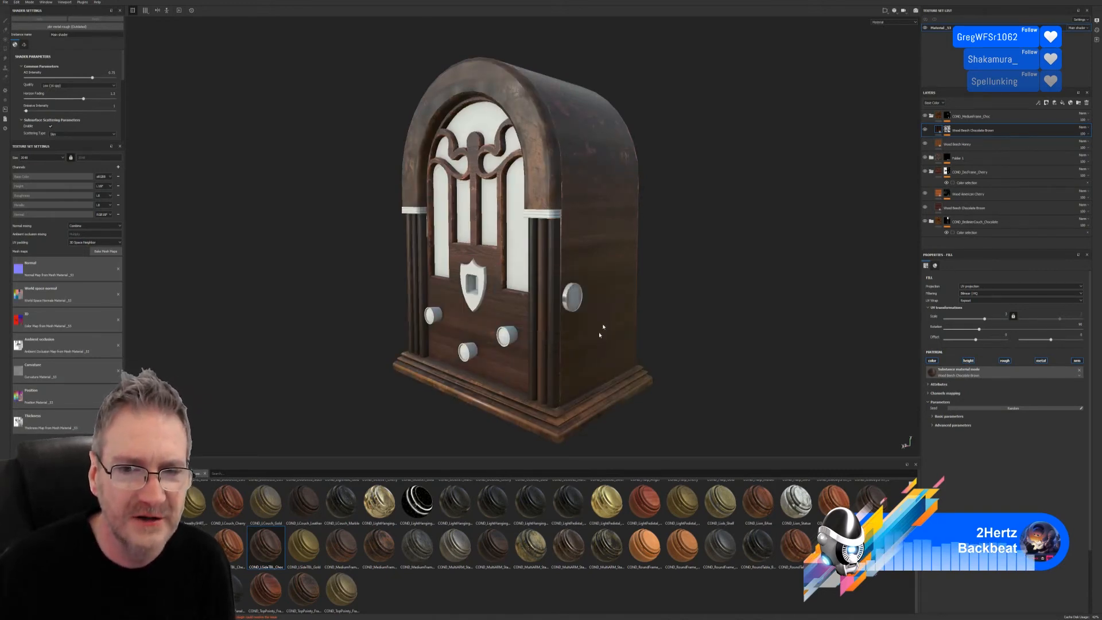
- Examine the wood textures on the radio's front, side and columns for seams and white gaps
right_click(535, 250)
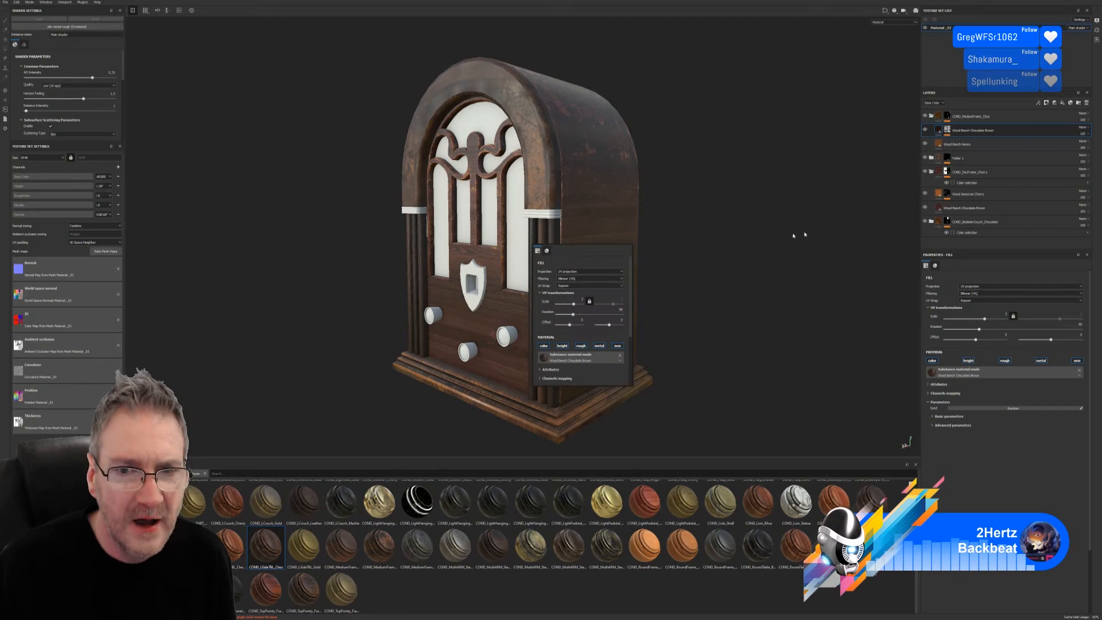
click(690, 257)
scroll(718, 253, up, 4)
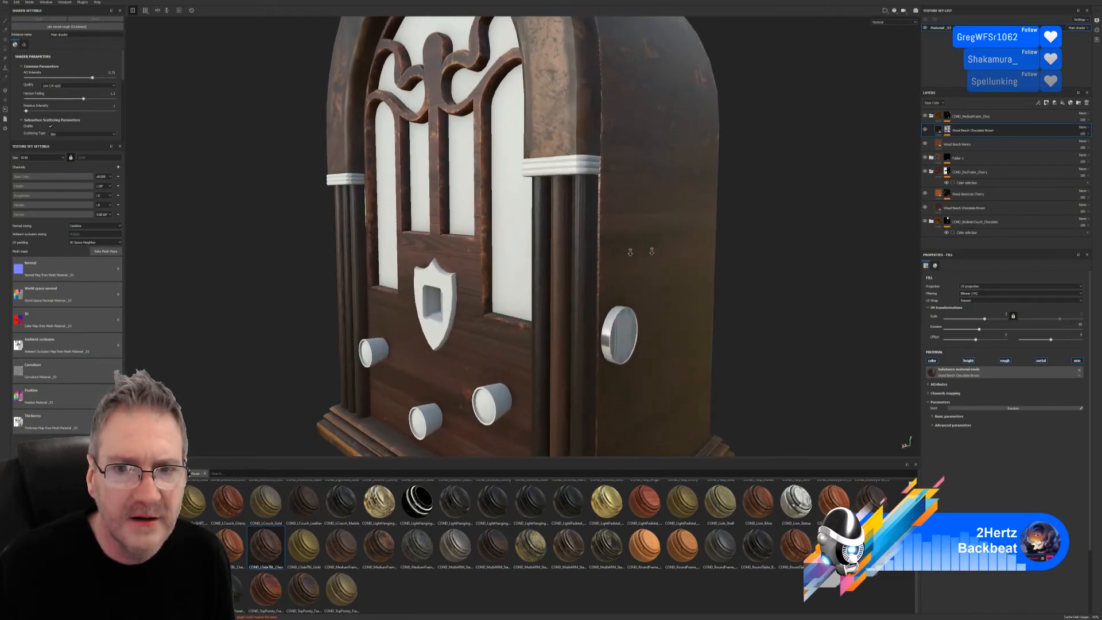
alt+drag(631, 250, 680, 205)
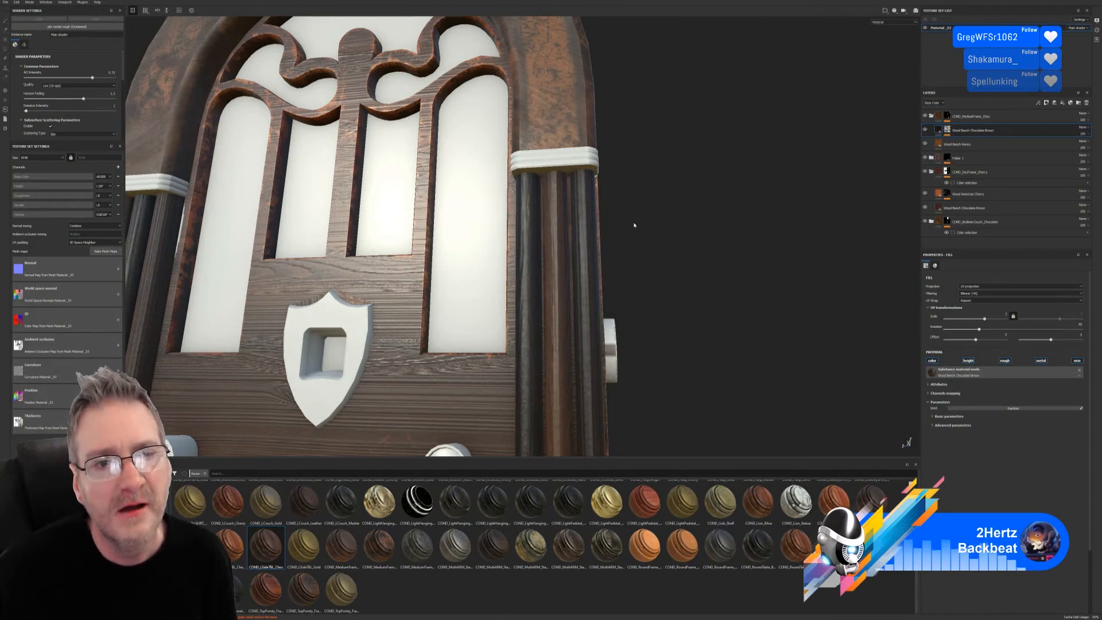
alt+drag(224, 224, 300, 270)
alt+right_drag(300, 270, 335, 322)
alt+drag(335, 322, 411, 331)
alt+right_drag(411, 332, 359, 322)
alt+drag(359, 321, 356, 309)
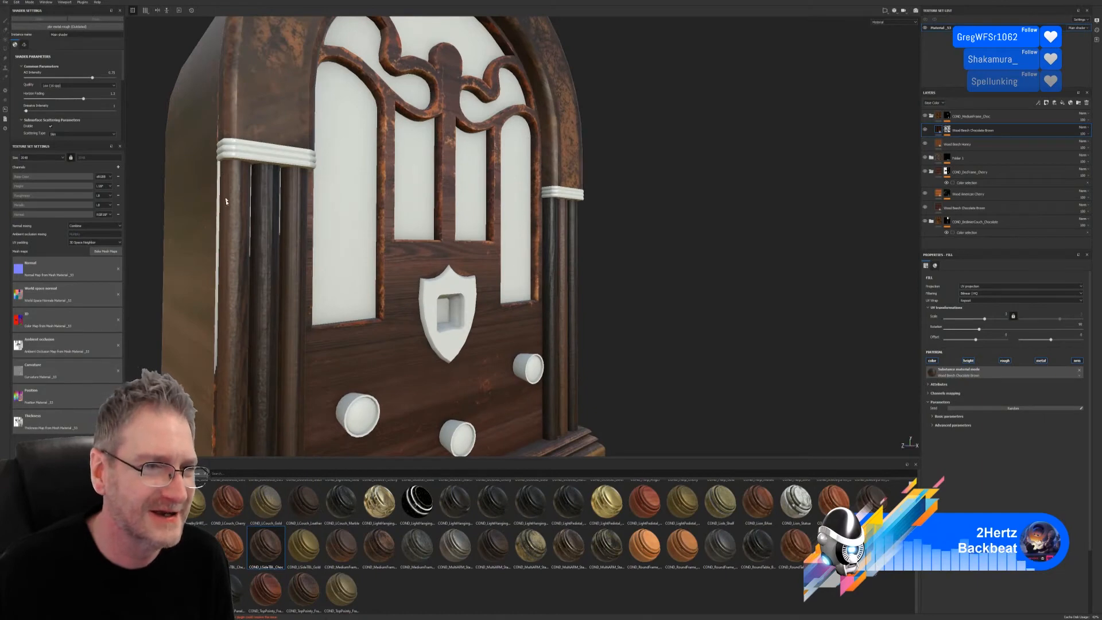
alt+drag(262, 238, 229, 264)
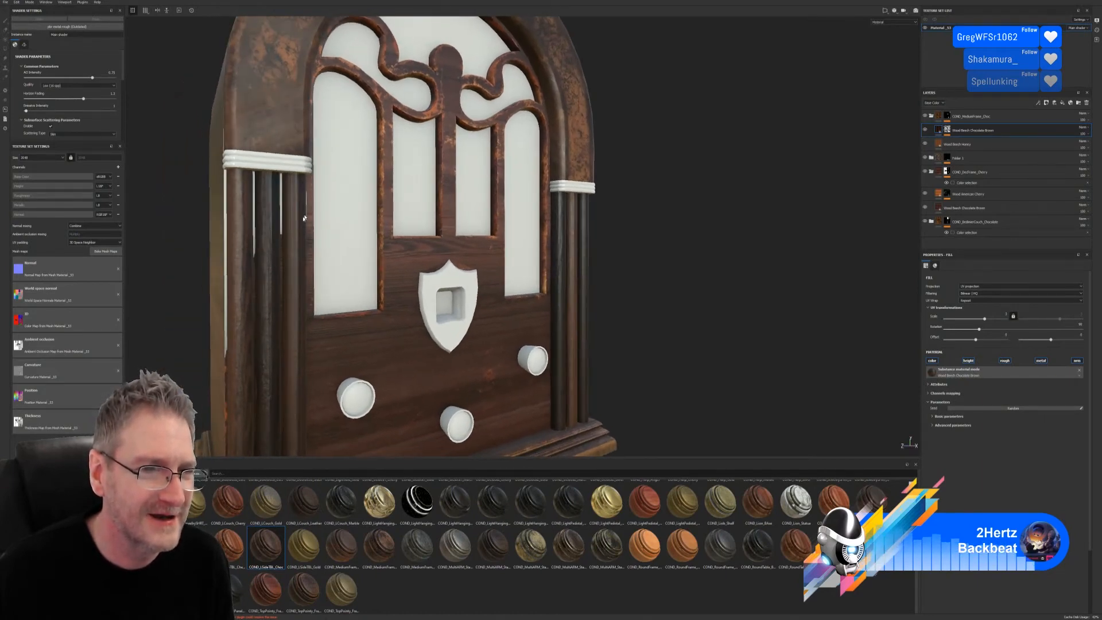
mouse_move(304, 218)
alt+mouse_down()
mouse_move(321, 217)
mouse_move(216, 224)
mouse_move(315, 227)
alt+mouse_up()
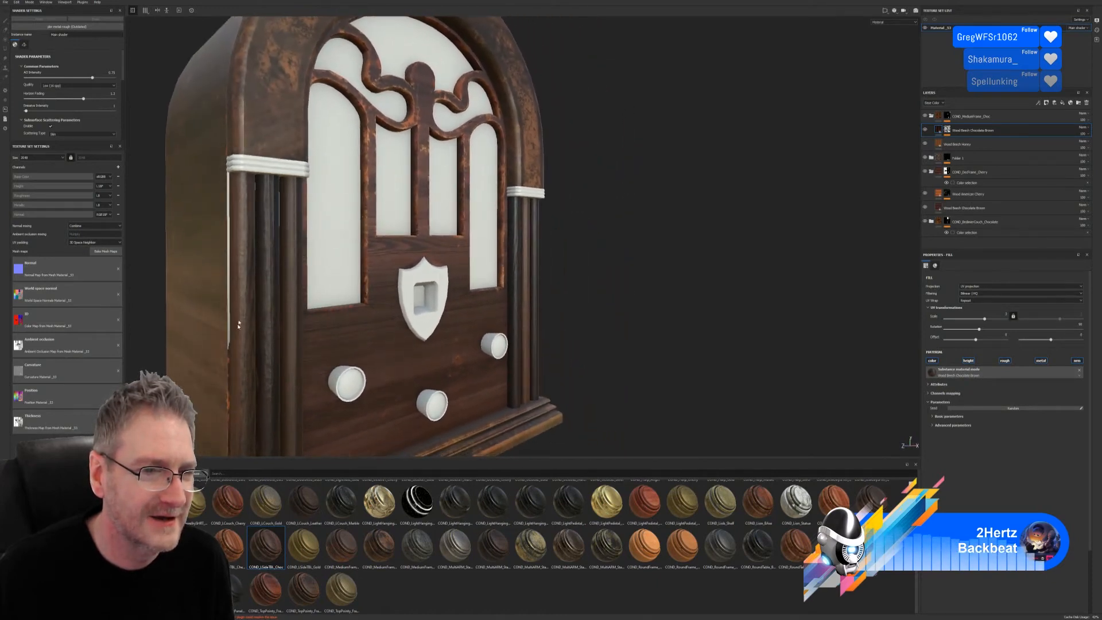
alt+drag(236, 222, 298, 213)
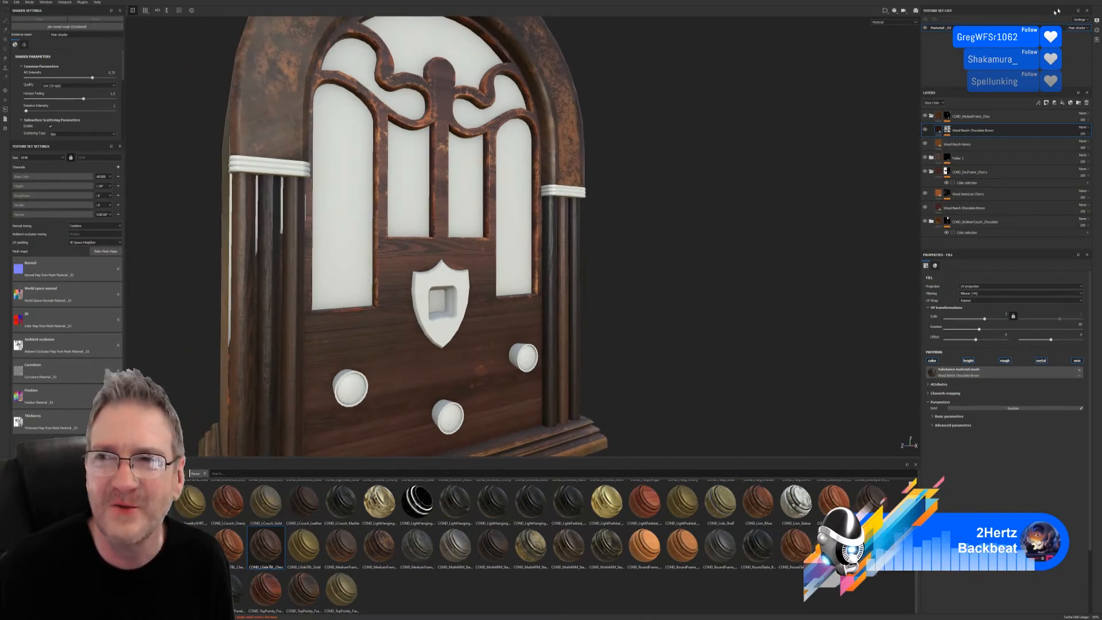
- Switch to 3ds Max and examine the packed UV layout, comparing the large body shell island with the model's column edges
key(super+d)
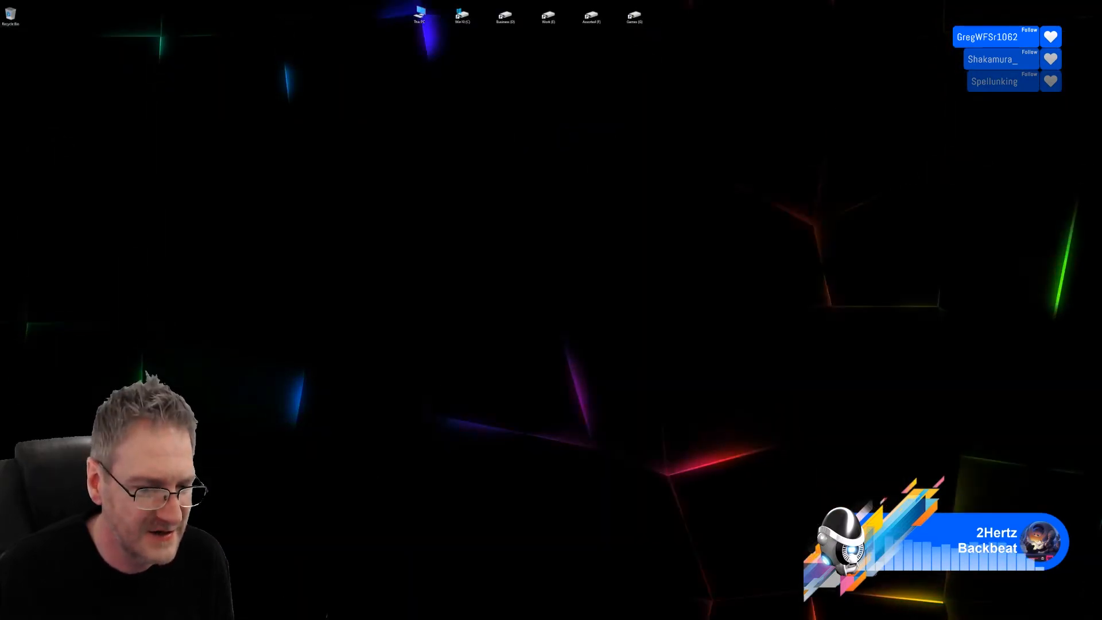
key(alt+Tab)
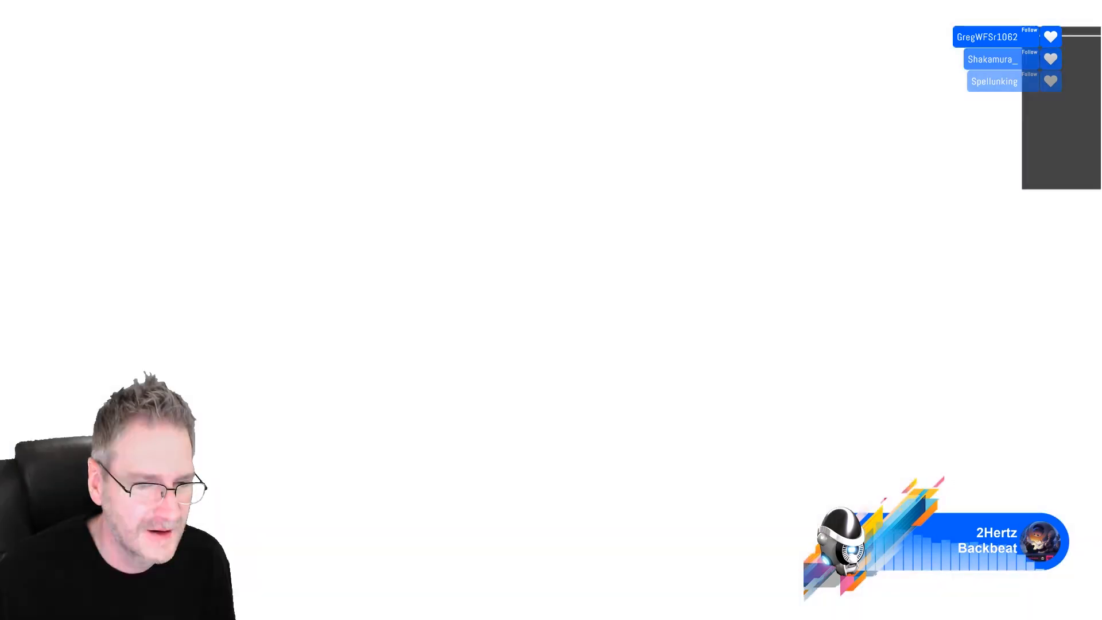
alt+middle_drag(477, 326, 515, 330)
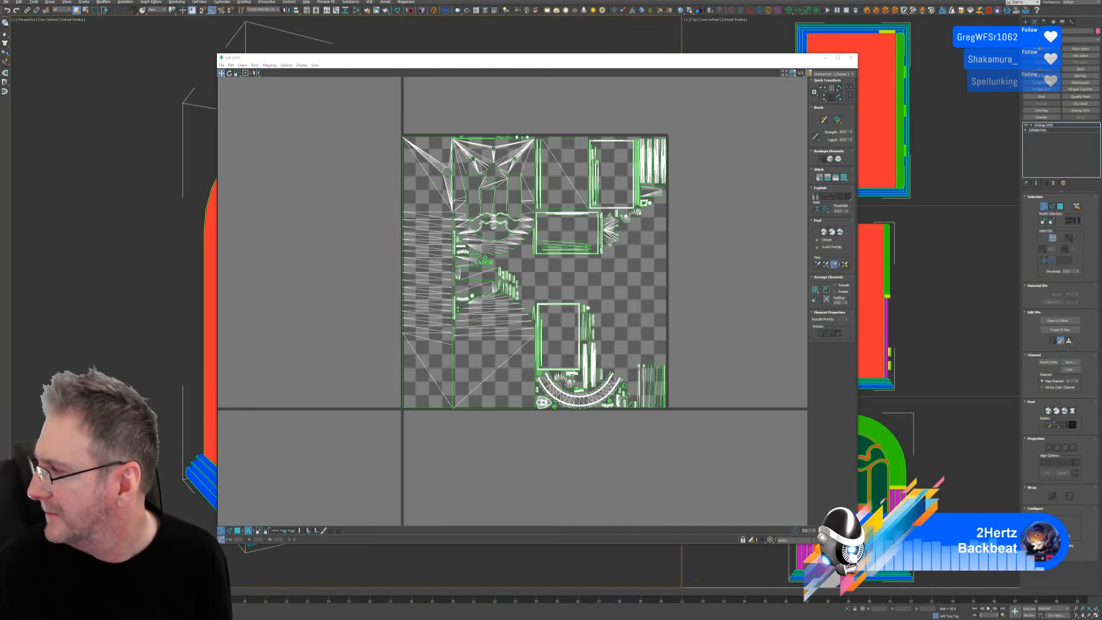
scroll(435, 304, up, 1)
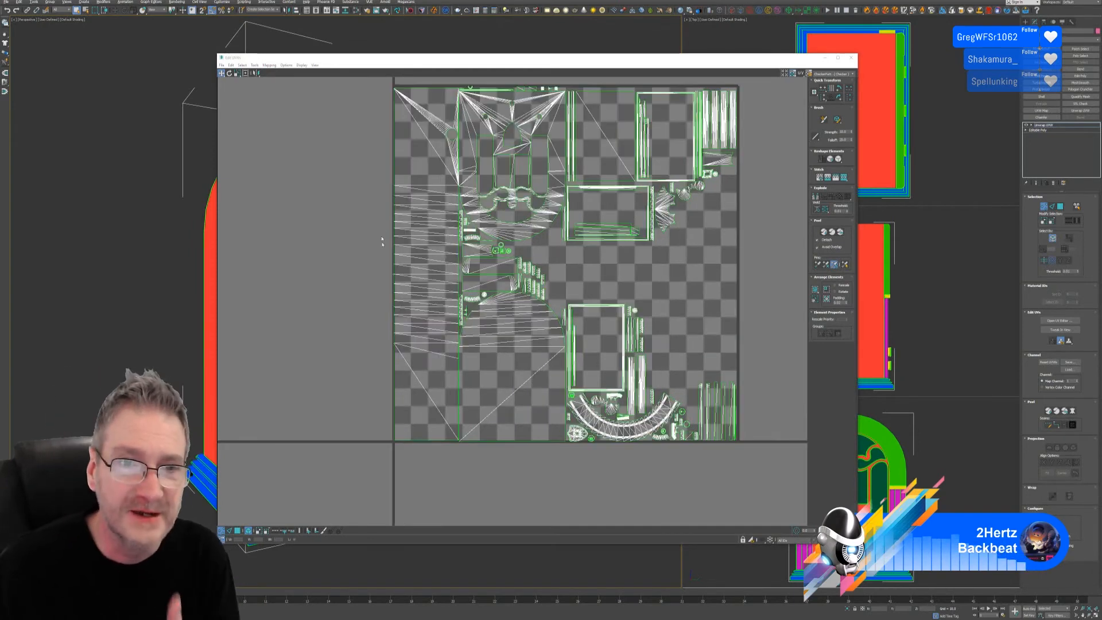
middle_drag(394, 217, 403, 224)
scroll(519, 277, down, 2)
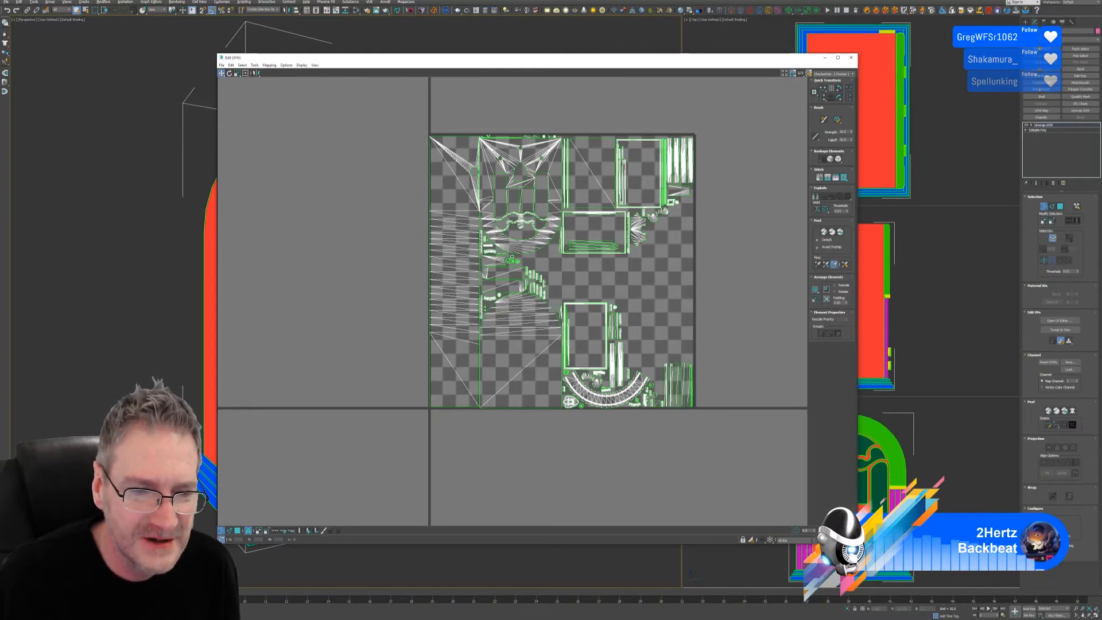
click(437, 322)
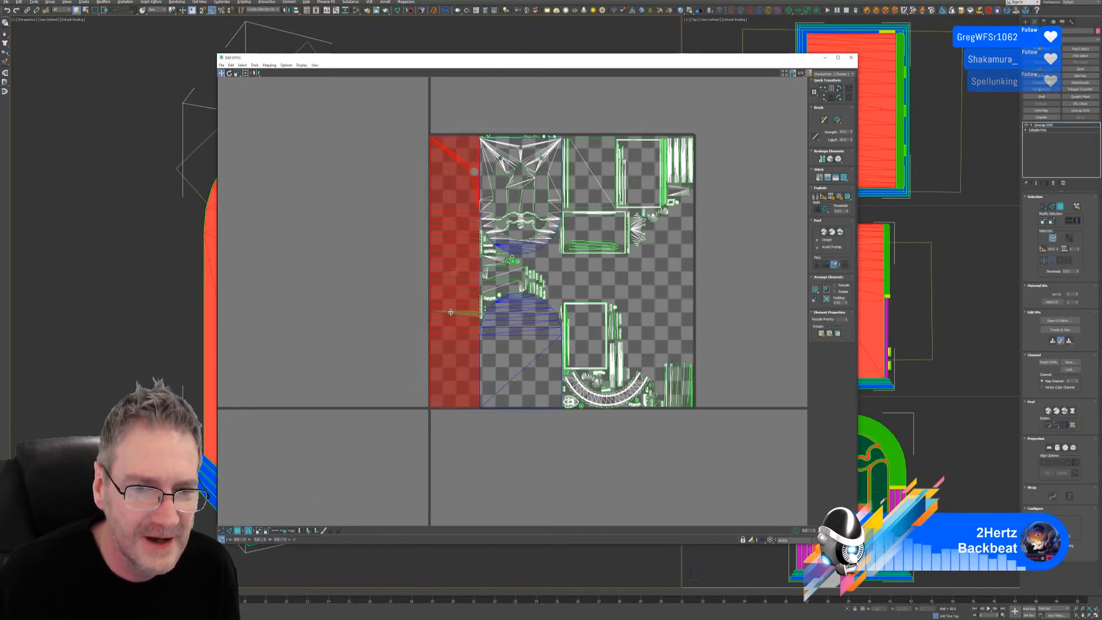
drag(397, 64, 590, 68)
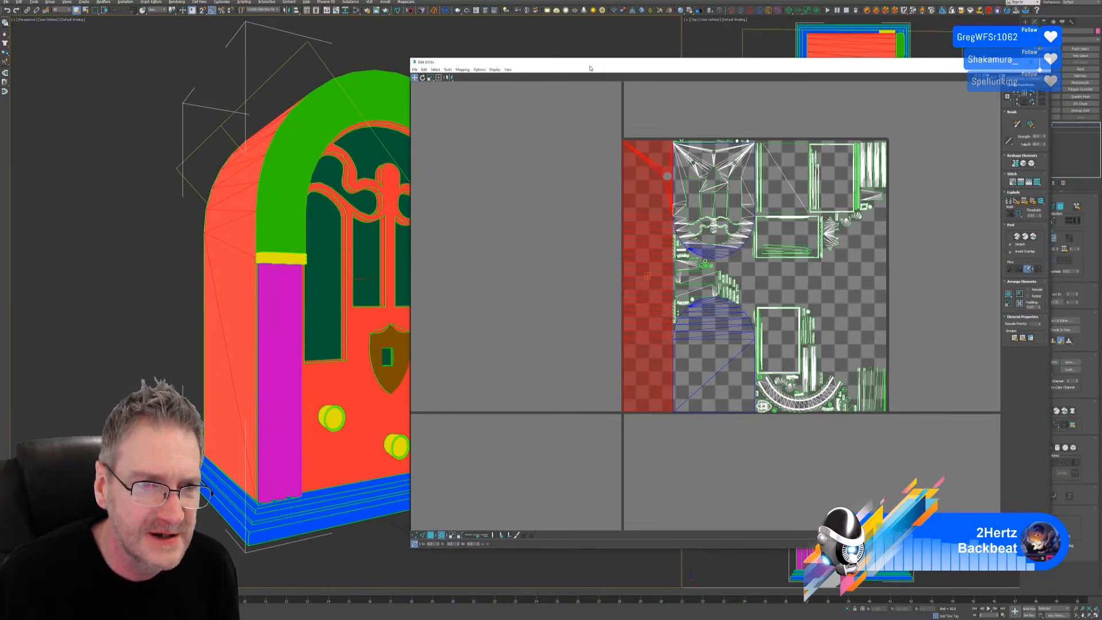
alt+middle_drag(308, 285, 216, 296)
scroll(217, 295, up, 5)
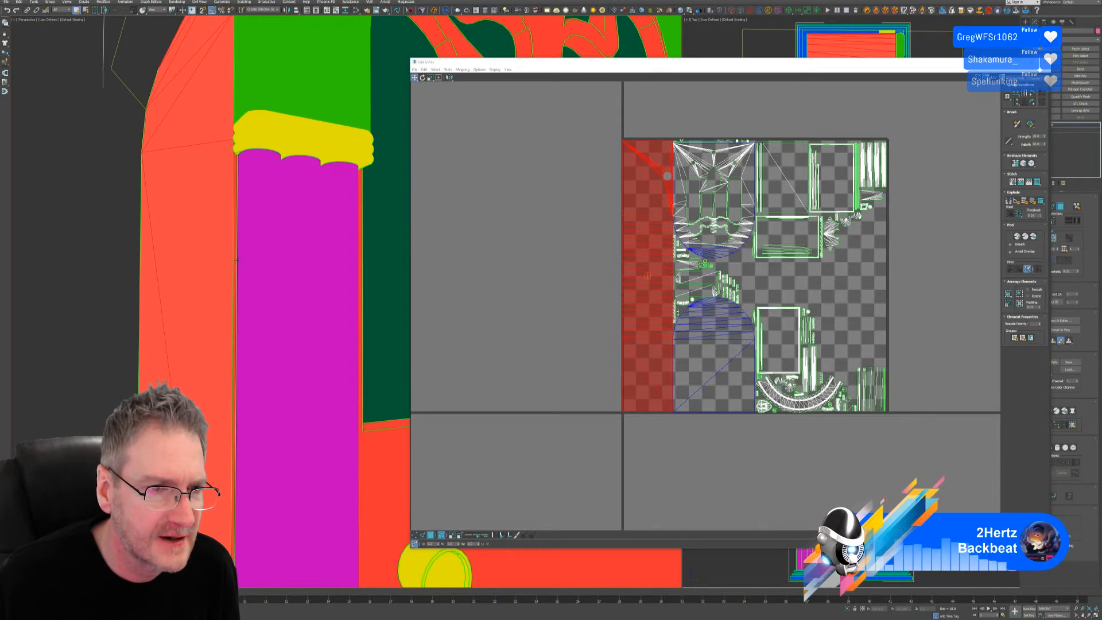
- Select the front panel's UV island, move it out of the UV tile into the empty space beside it, and deselect it
click(235, 260)
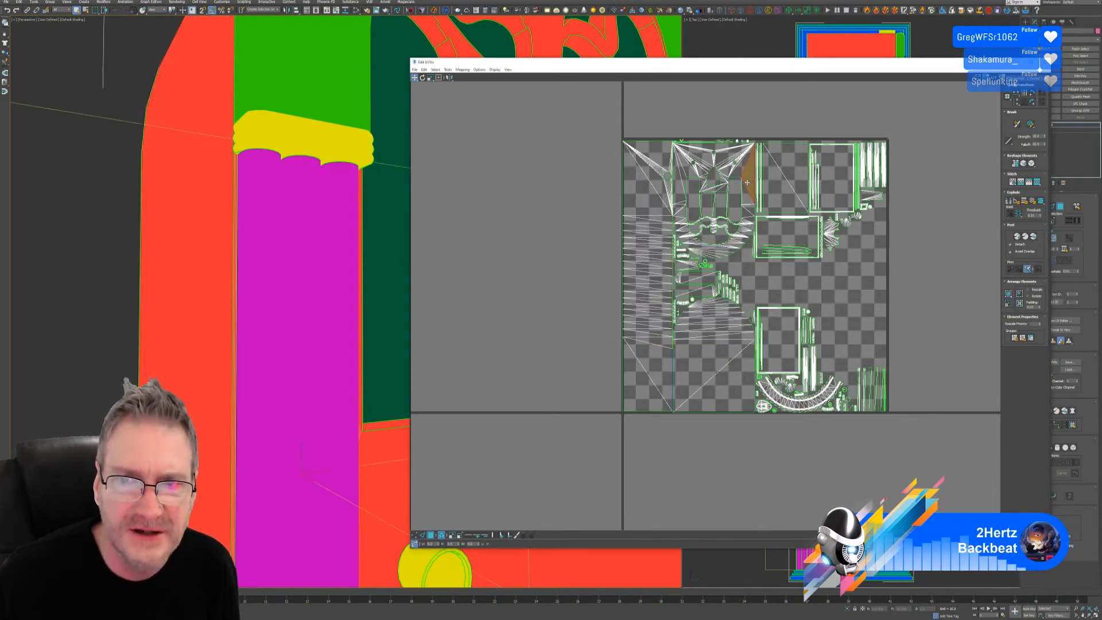
scroll(747, 182, up, 4)
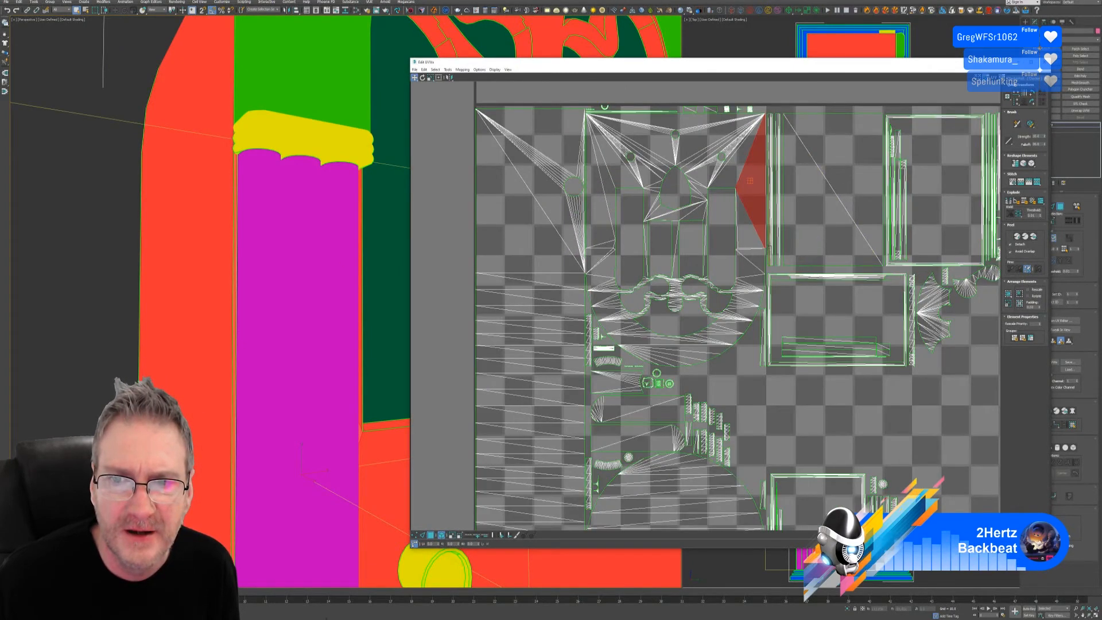
click(752, 237)
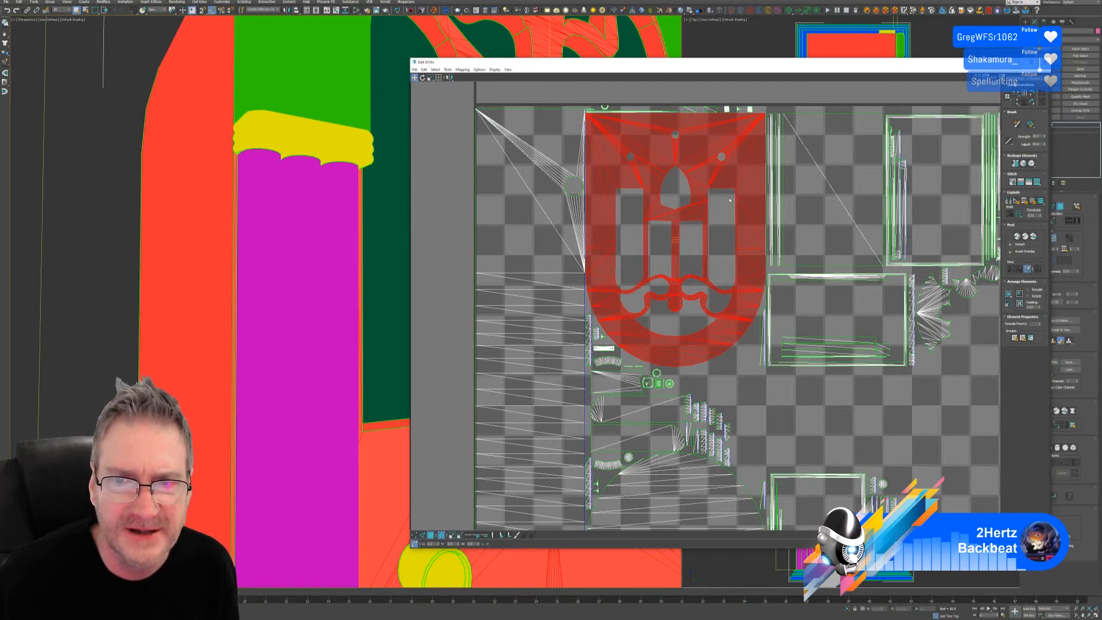
key(z)
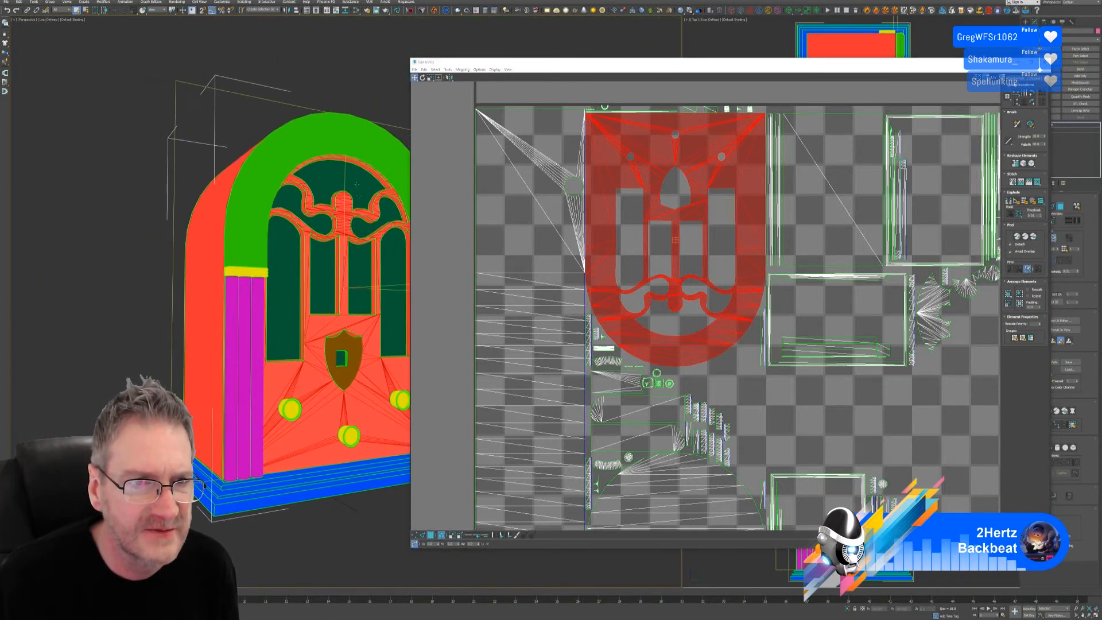
scroll(661, 214, down, 2)
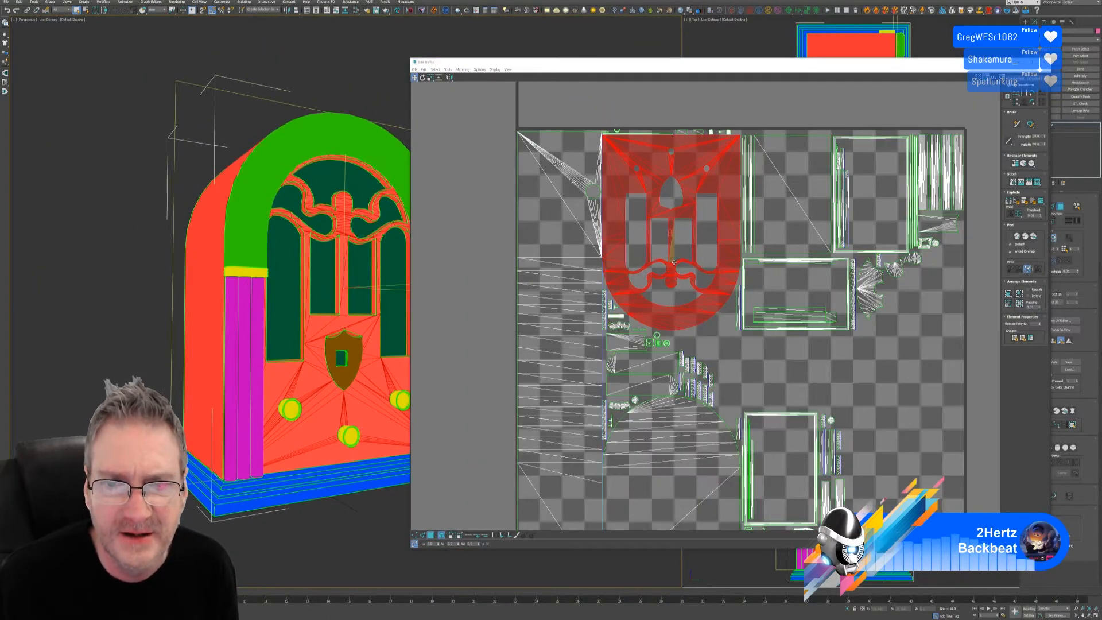
middle_drag(636, 248, 562, 276)
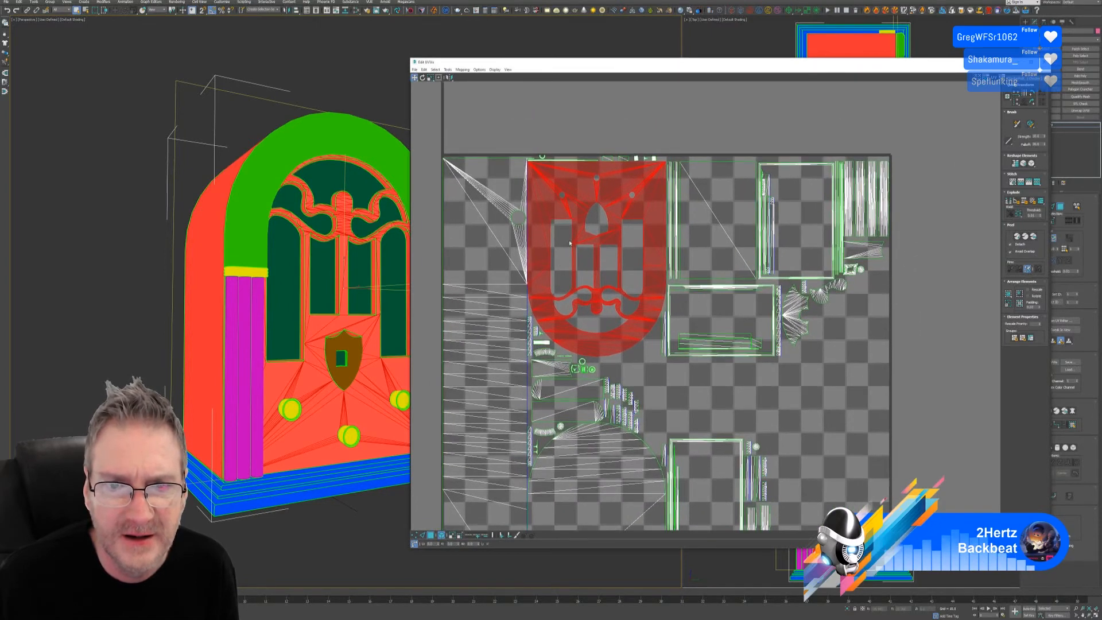
scroll(569, 243, up, 1)
scroll(573, 245, down, 2)
drag(615, 213, 912, 222)
middle_drag(912, 222, 654, 217)
scroll(652, 198, up, 3)
click(803, 212)
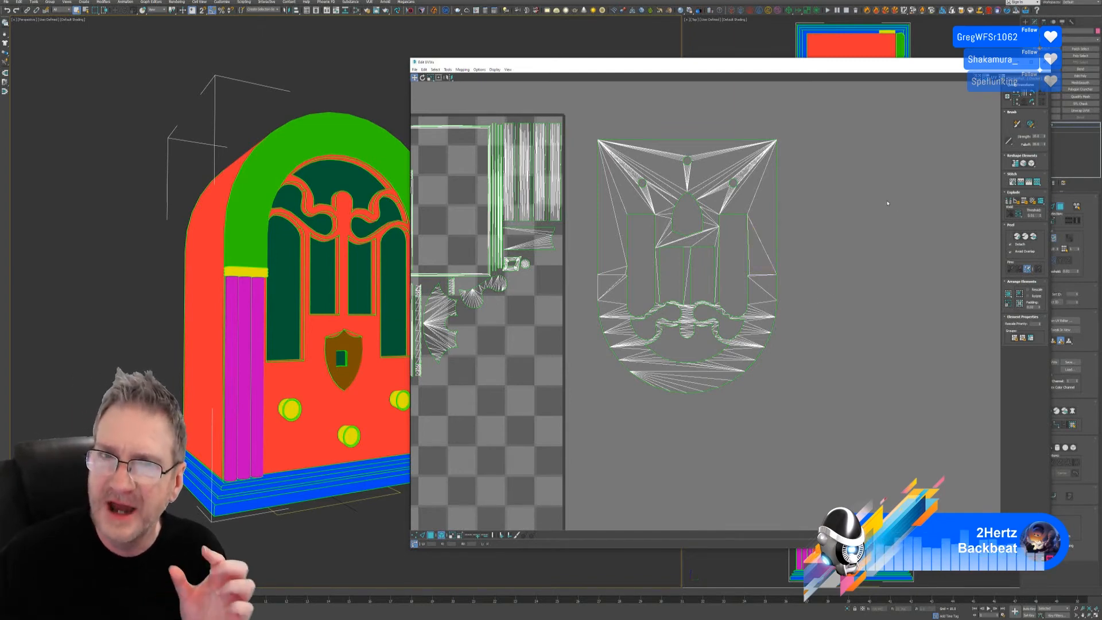
- Close the UV editor and switch back to Substance Painter
click(1044, 62)
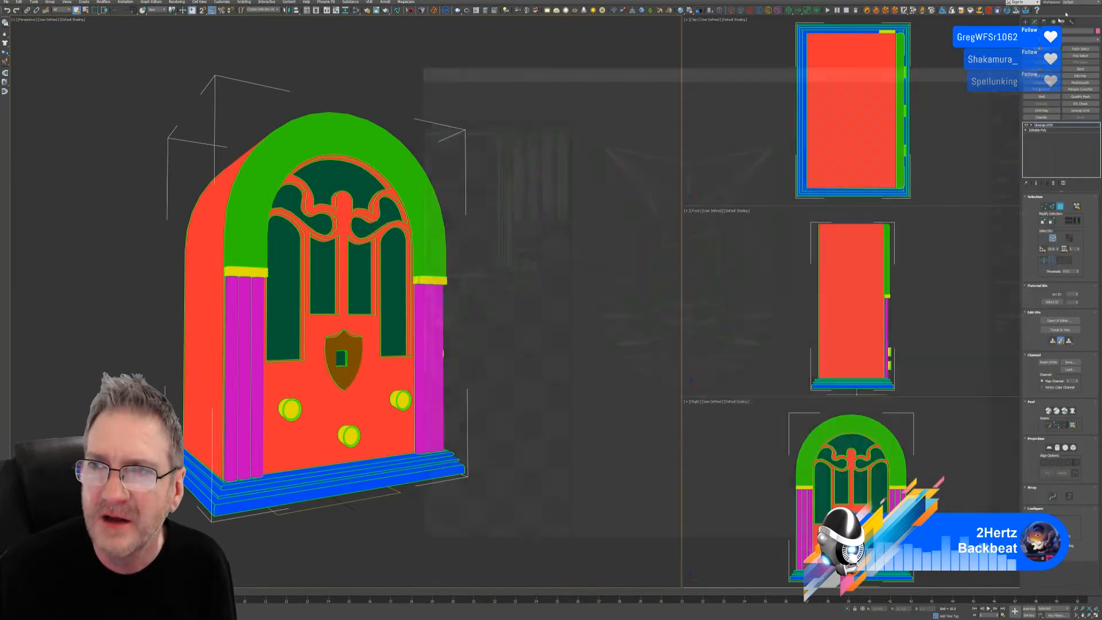
click(1065, 1)
click(310, 617)
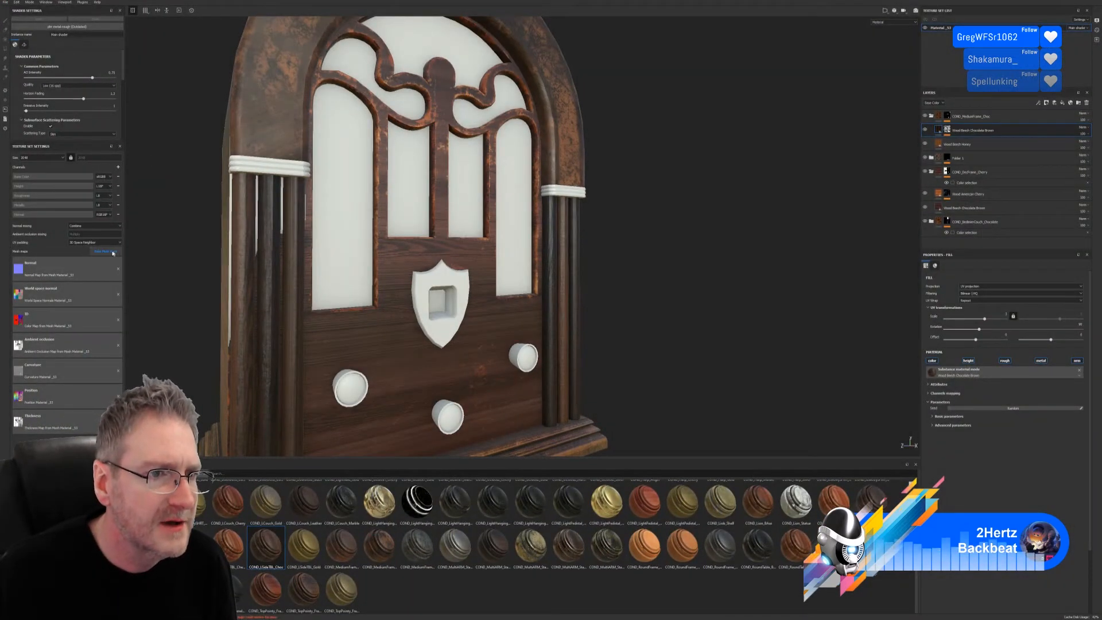
- Change the bake output size and rebake all of the radio material's mesh maps
click(105, 252)
click(569, 228)
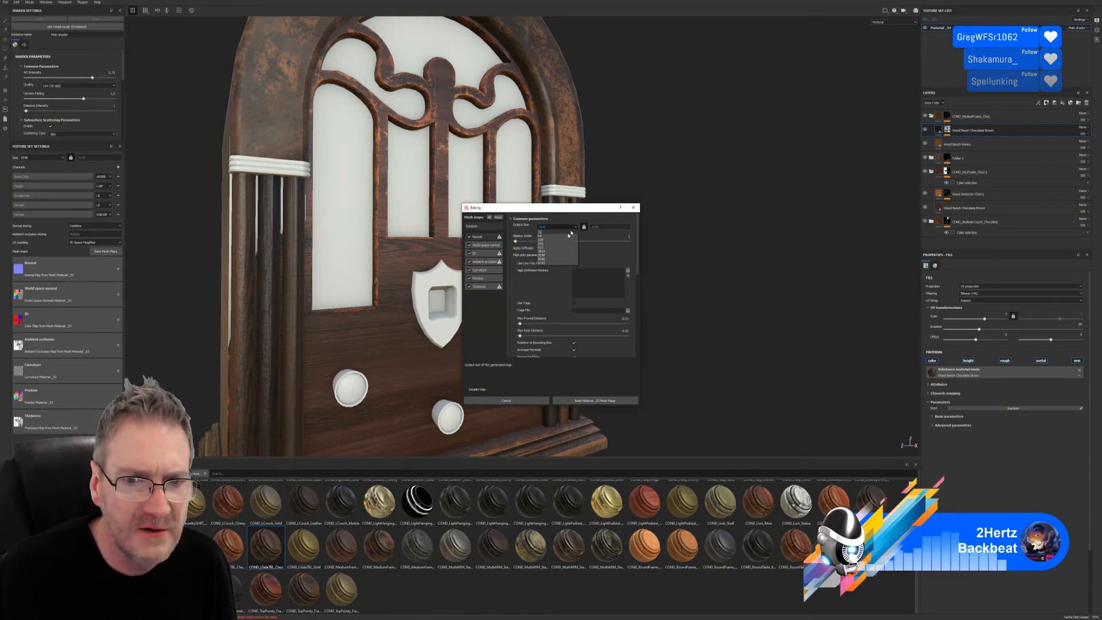
click(541, 259)
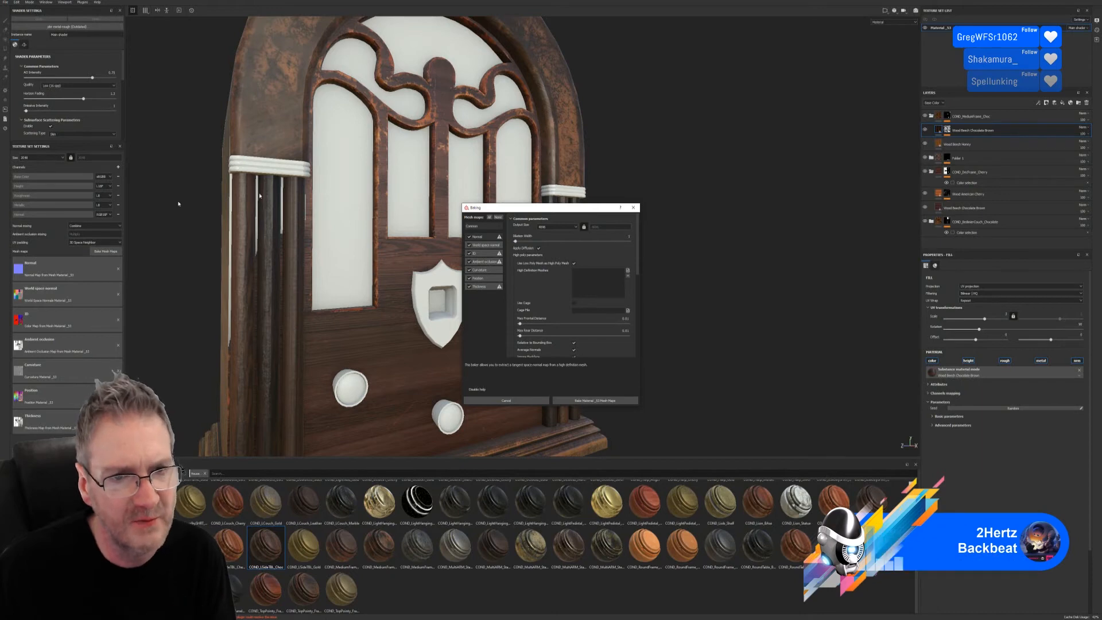
click(591, 401)
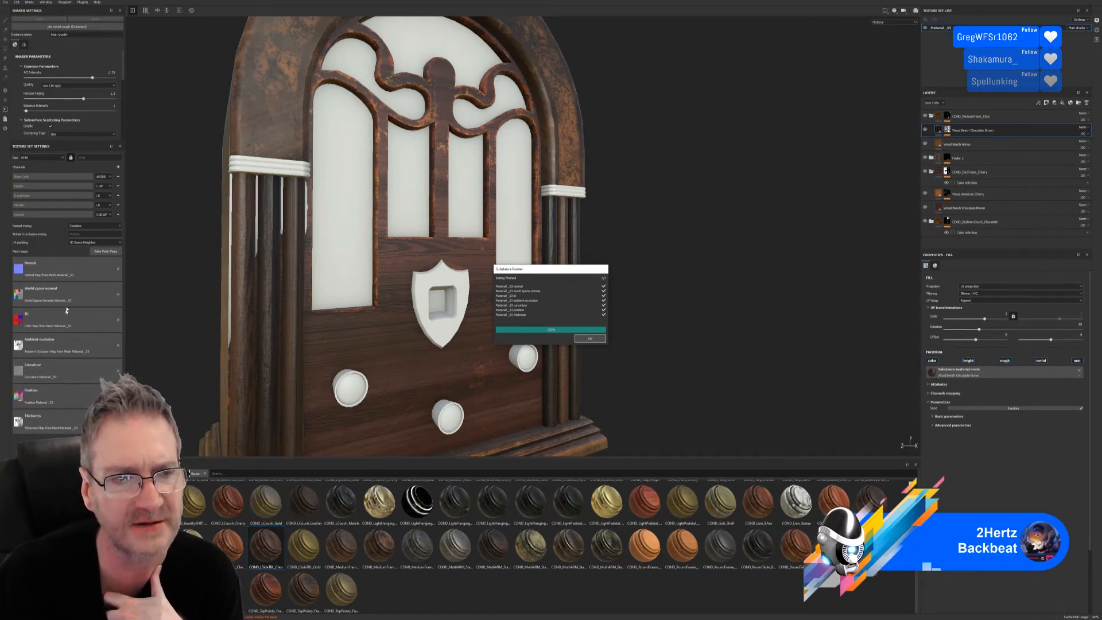
click(589, 338)
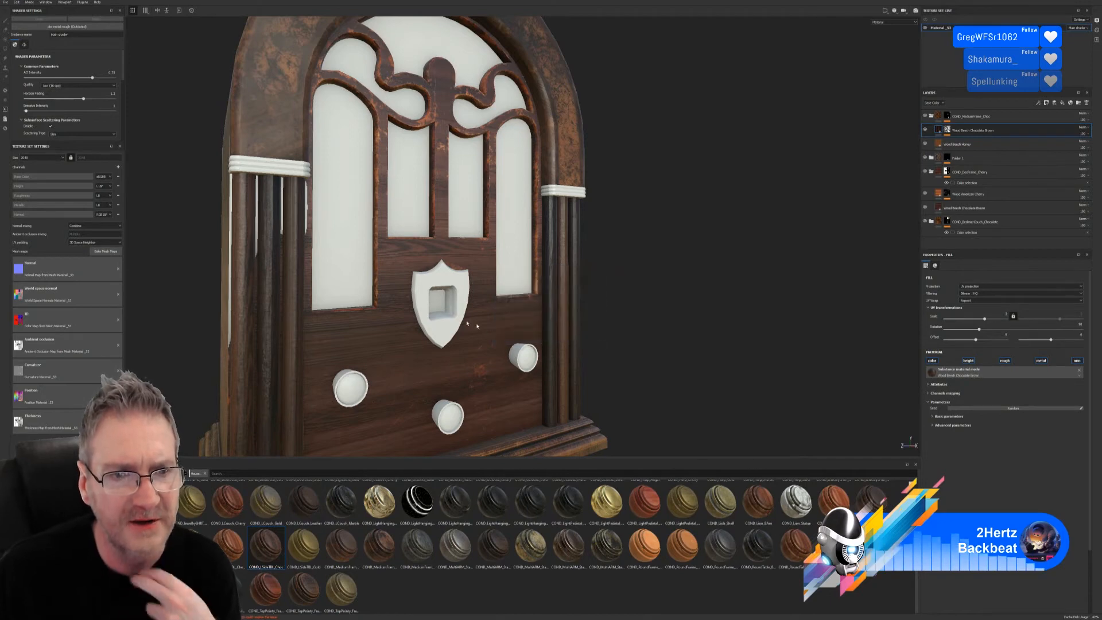
- Examine the radio's front panel and column edges for white gaps, and preview the baked ID map
alt+drag(331, 277, 308, 262)
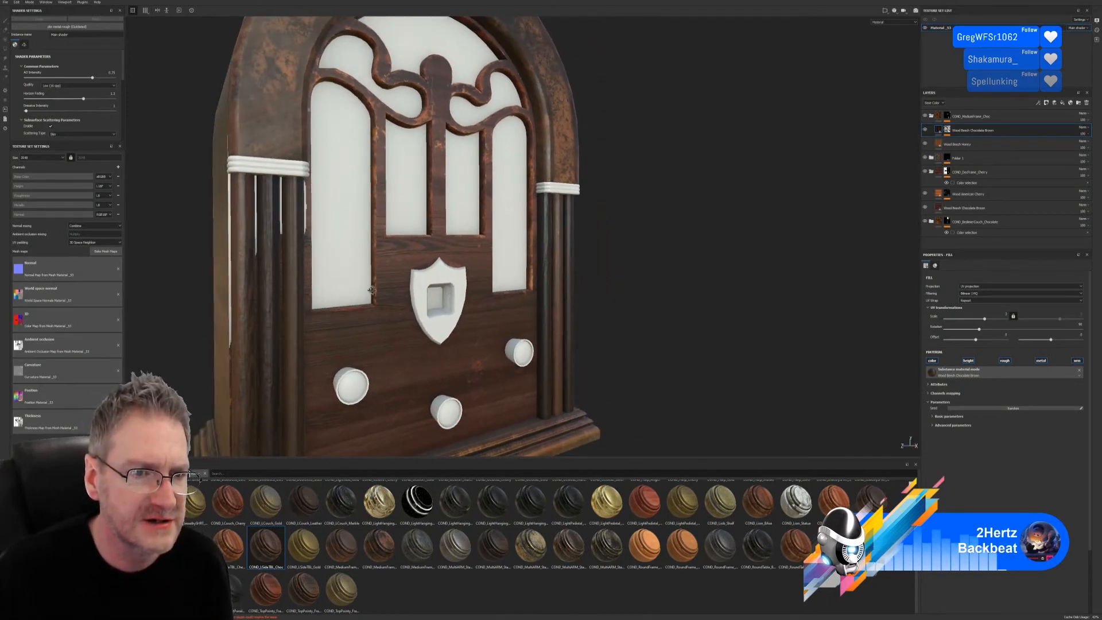
alt+middle_drag(372, 290, 376, 307)
alt+right_drag(376, 307, 383, 292)
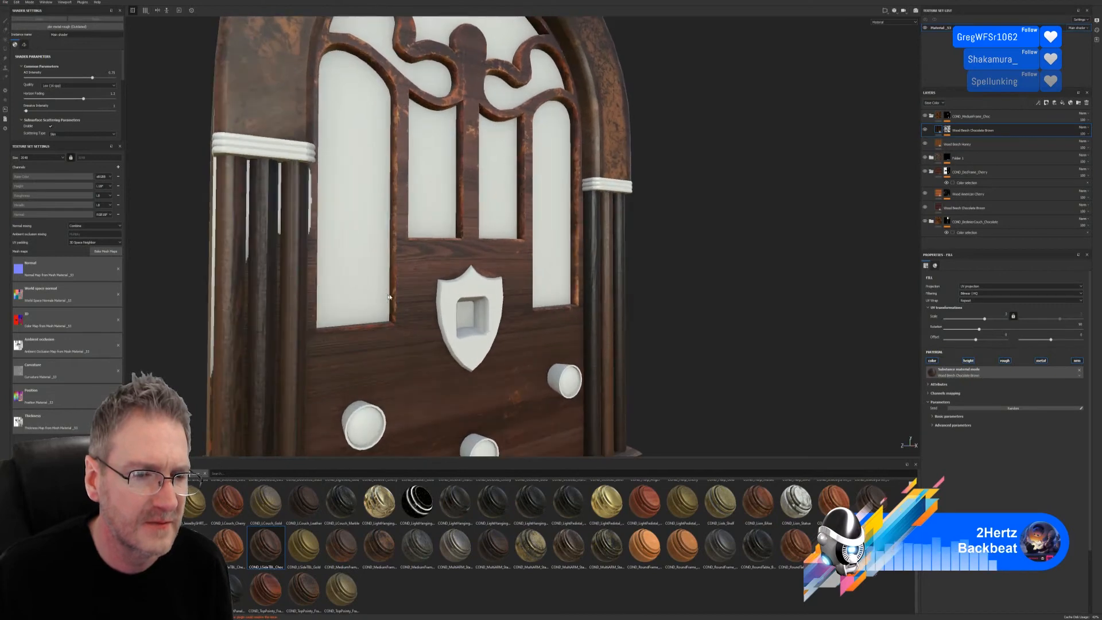
click(409, 309)
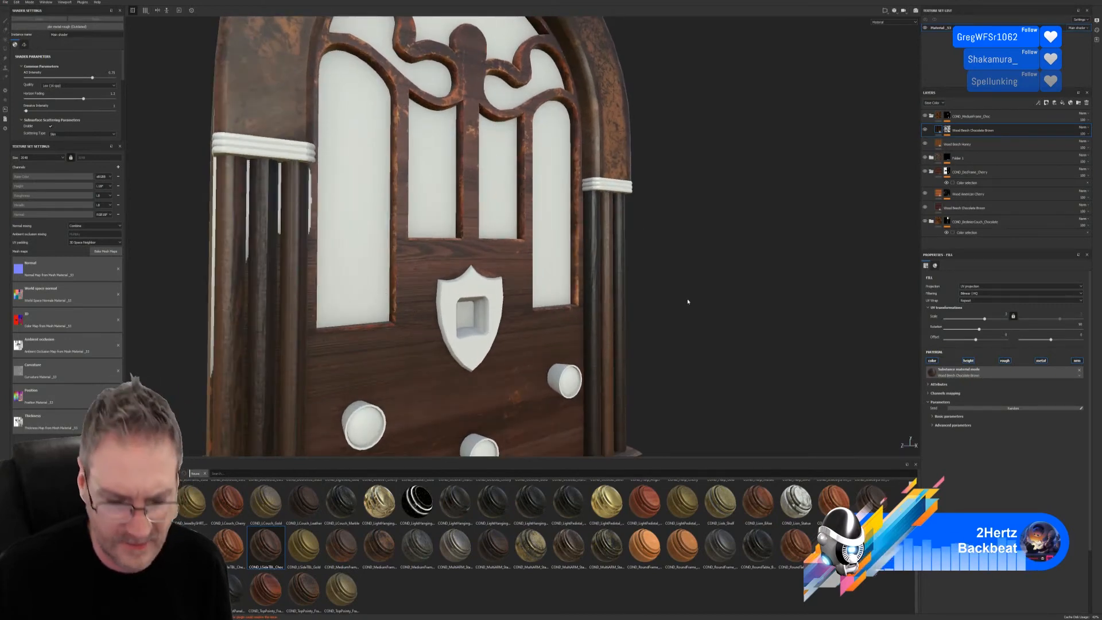
alt+right_drag(682, 301, 253, 315)
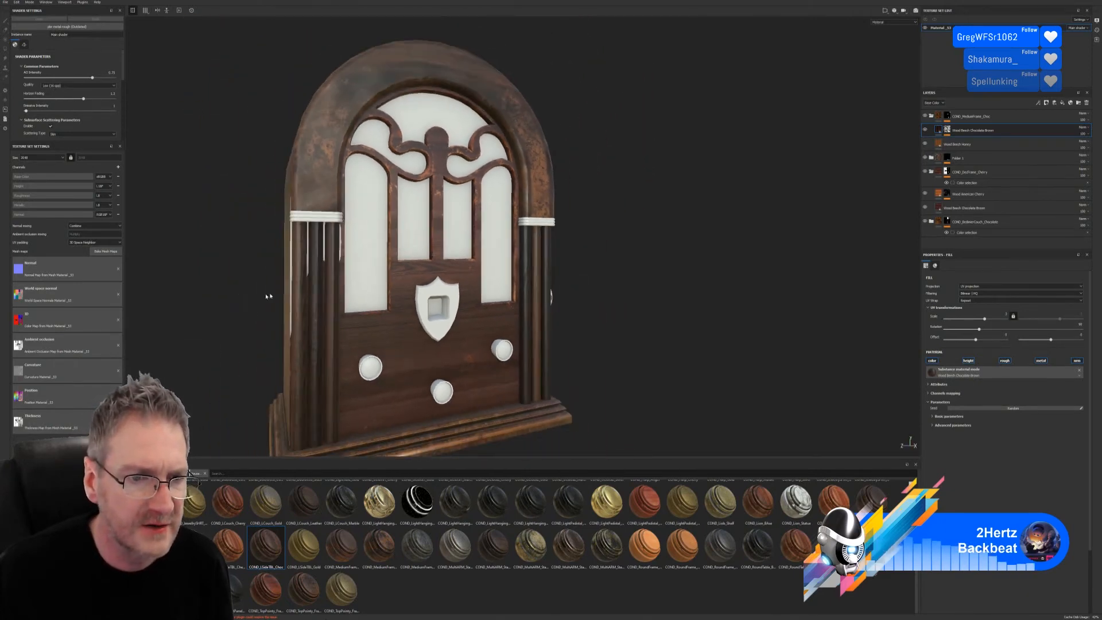
scroll(287, 295, up, 7)
alt+drag(290, 294, 476, 267)
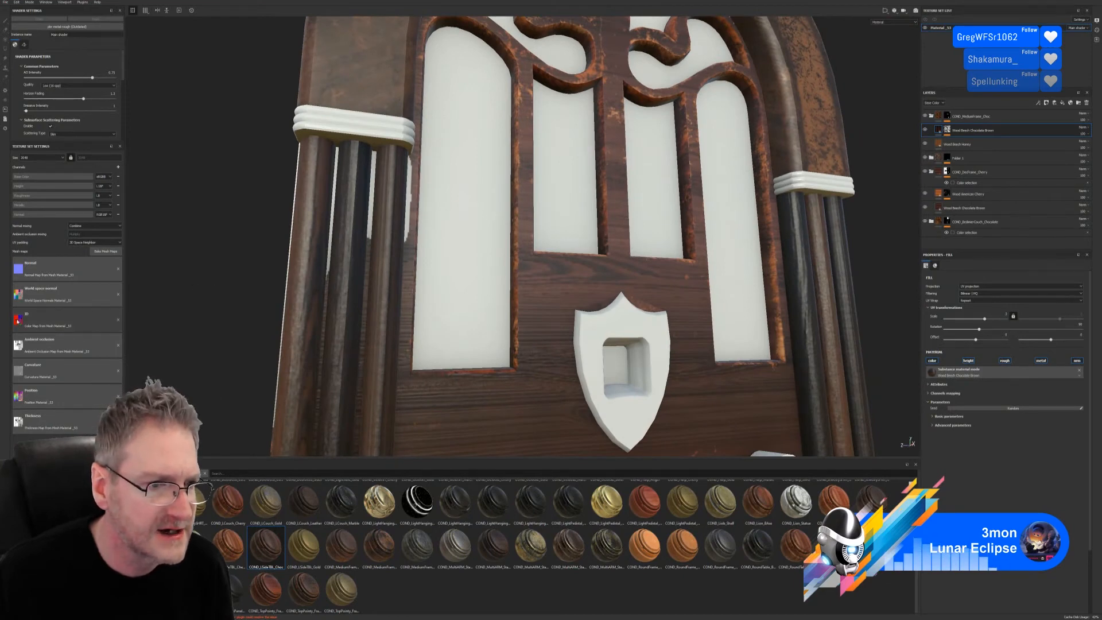
click(17, 322)
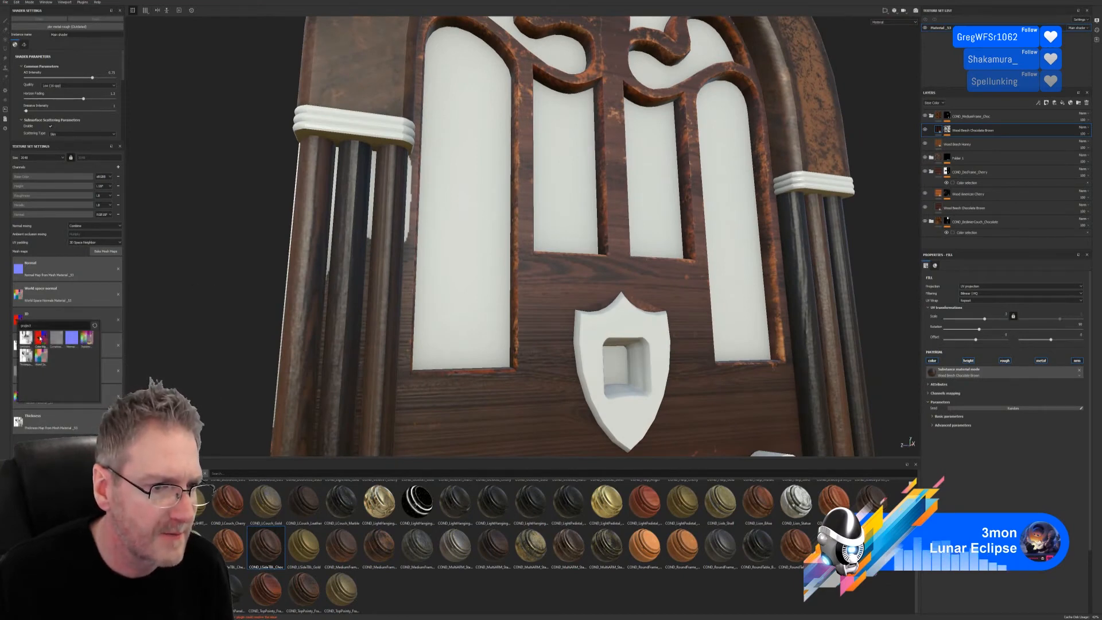
mouse_move(40, 338)
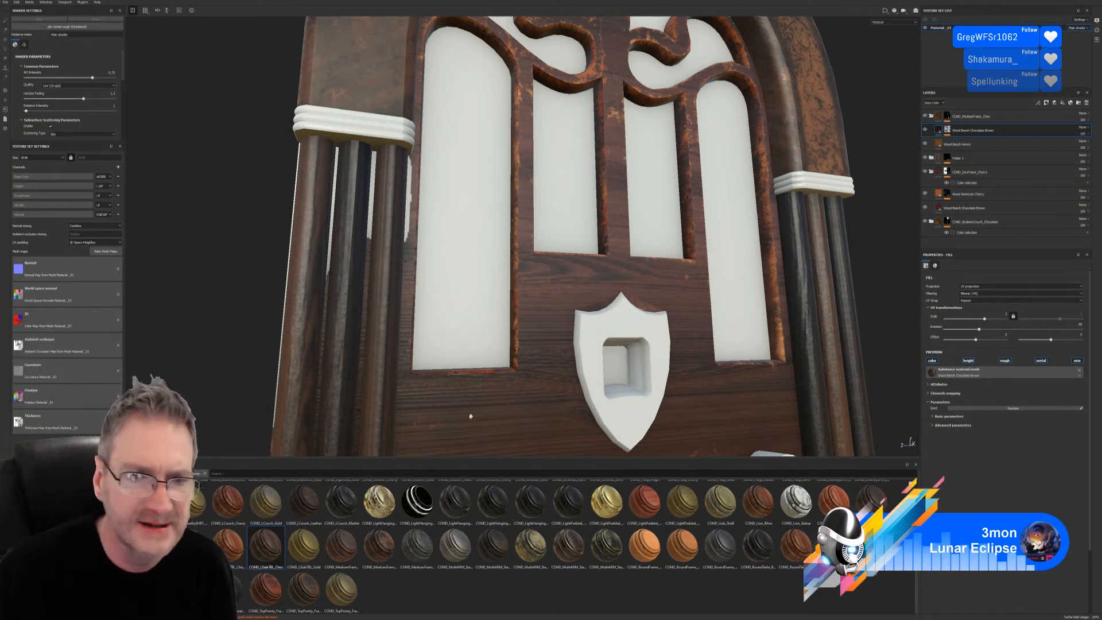
- Switch to 3ds Max and open the radio's UV layout in the UV editor
click(1074, 1)
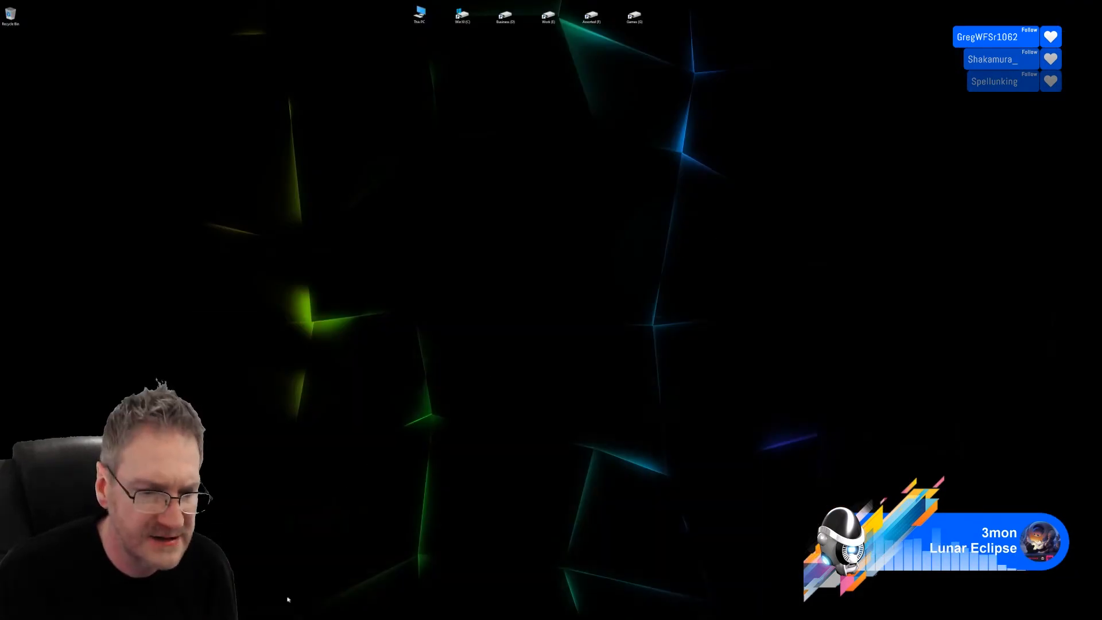
key(alt+Tab)
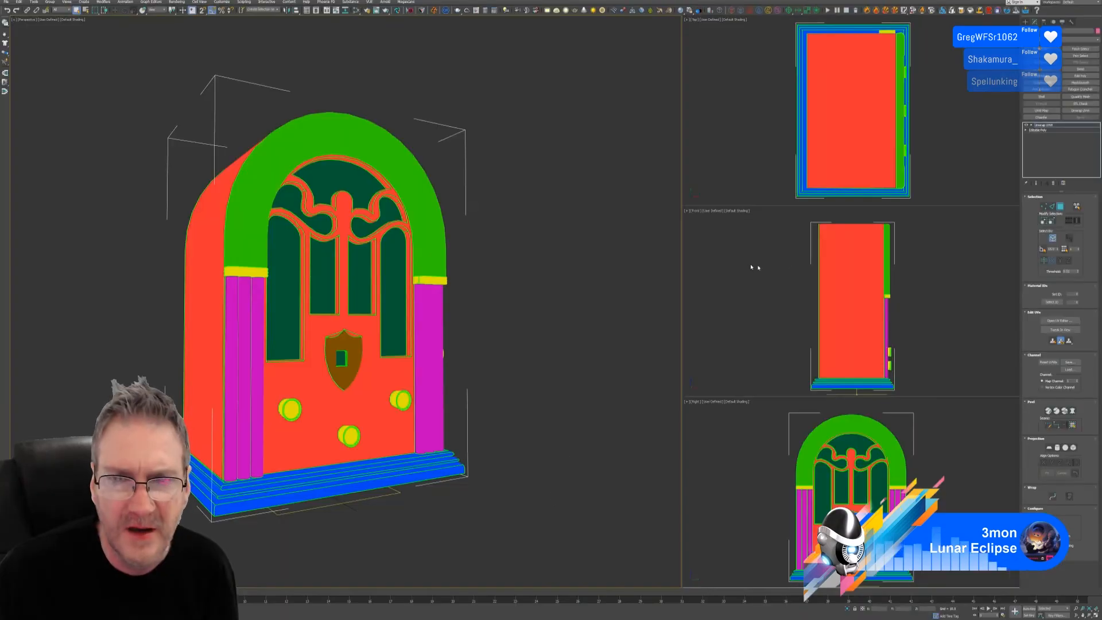
click(1049, 321)
scroll(558, 244, down, 3)
middle_drag(613, 281, 797, 244)
- Scale down the front panel's UV island, move it into the empty upper area of the UV tile, and close the UV editor
drag(499, 153, 869, 459)
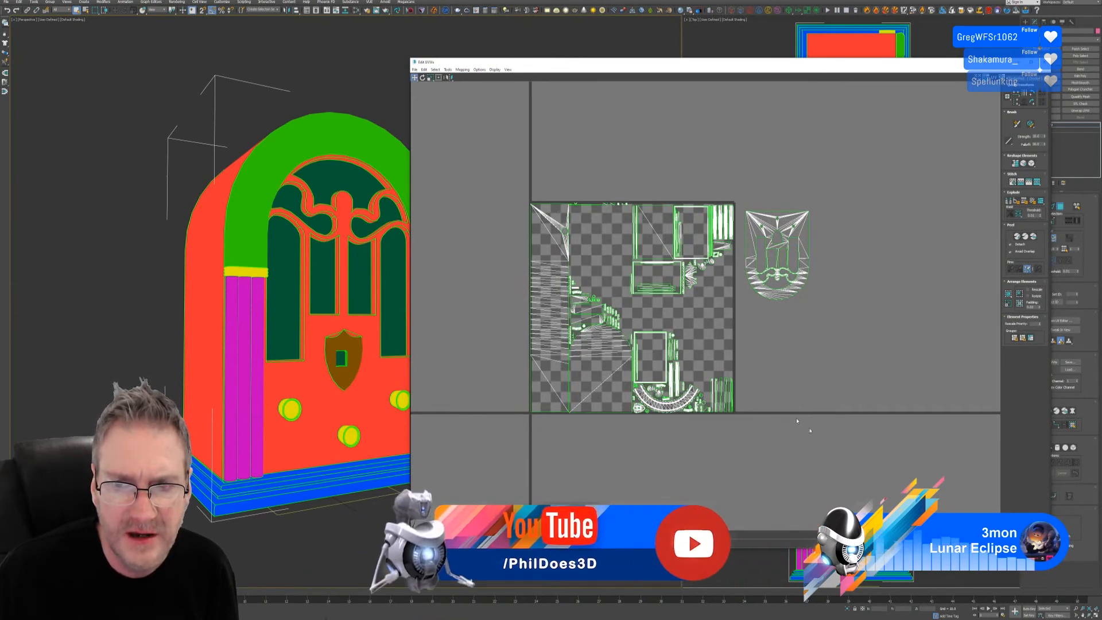
drag(796, 420, 762, 194)
drag(859, 193, 790, 283)
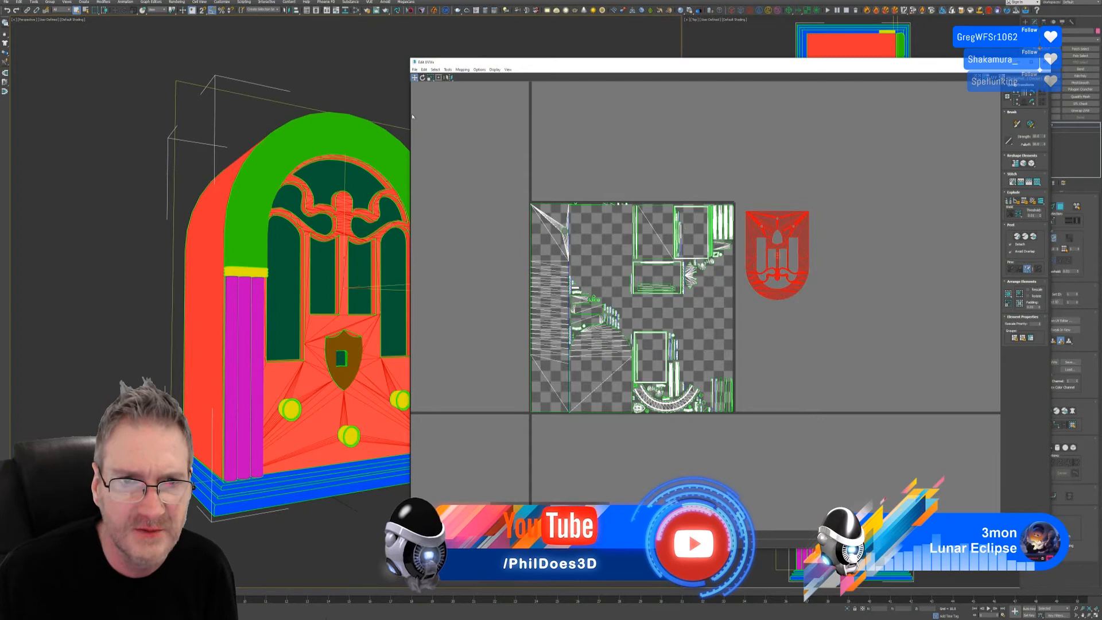
click(431, 77)
drag(762, 221, 764, 274)
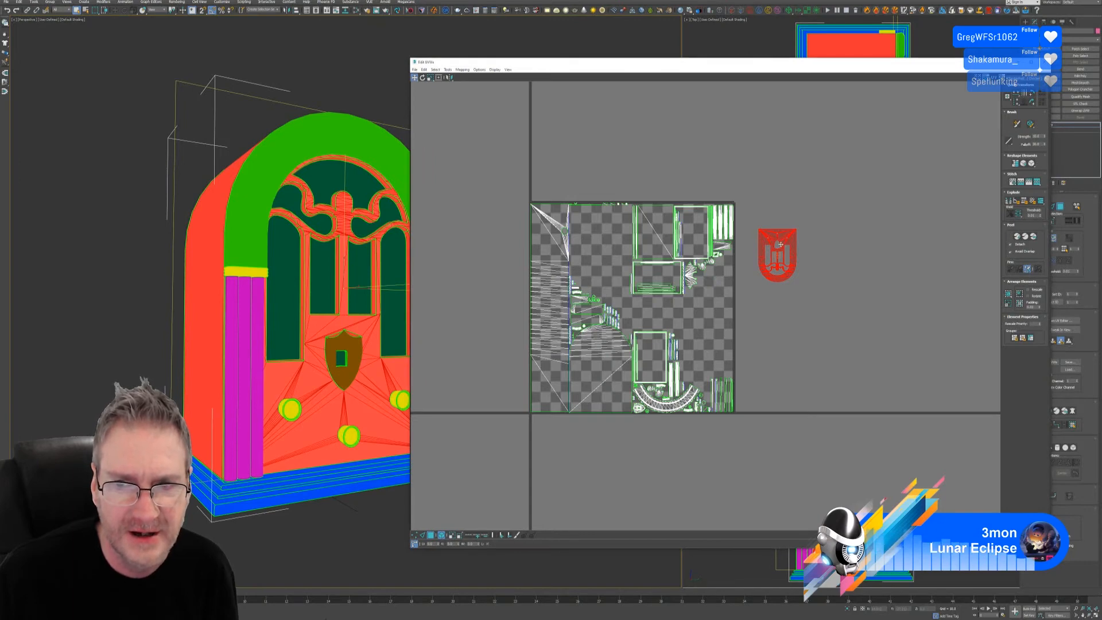
drag(780, 245, 611, 237)
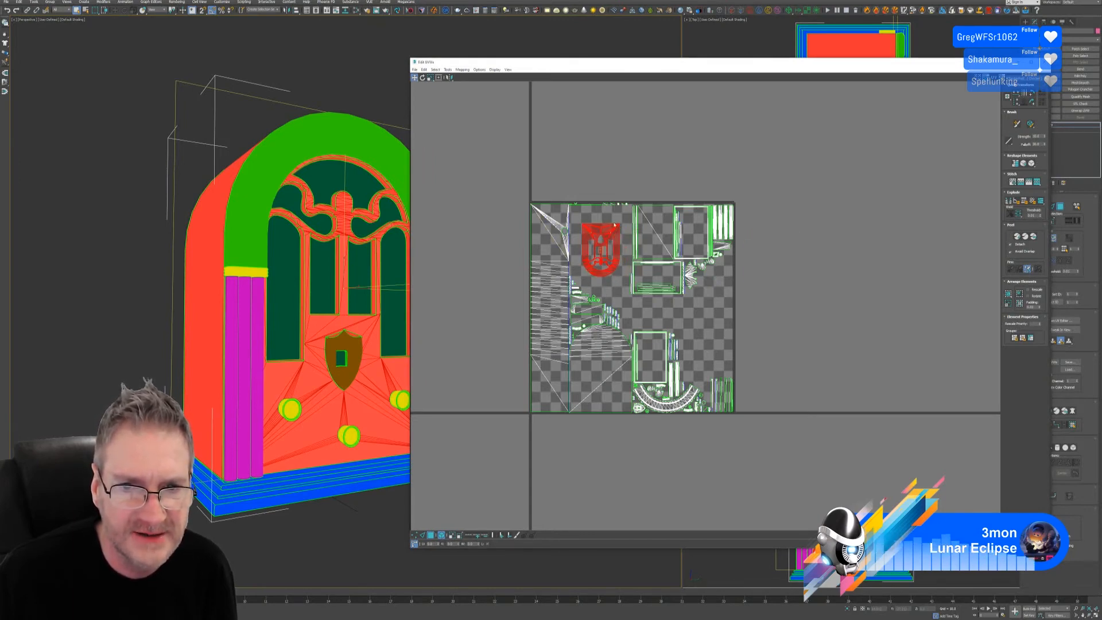
click(960, 106)
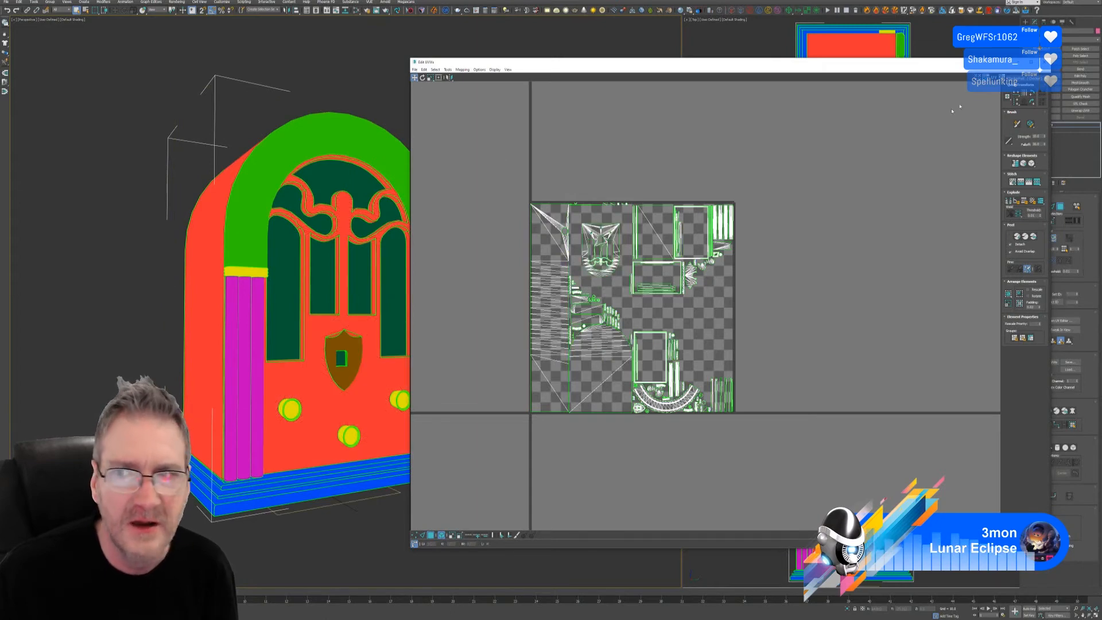
click(1046, 63)
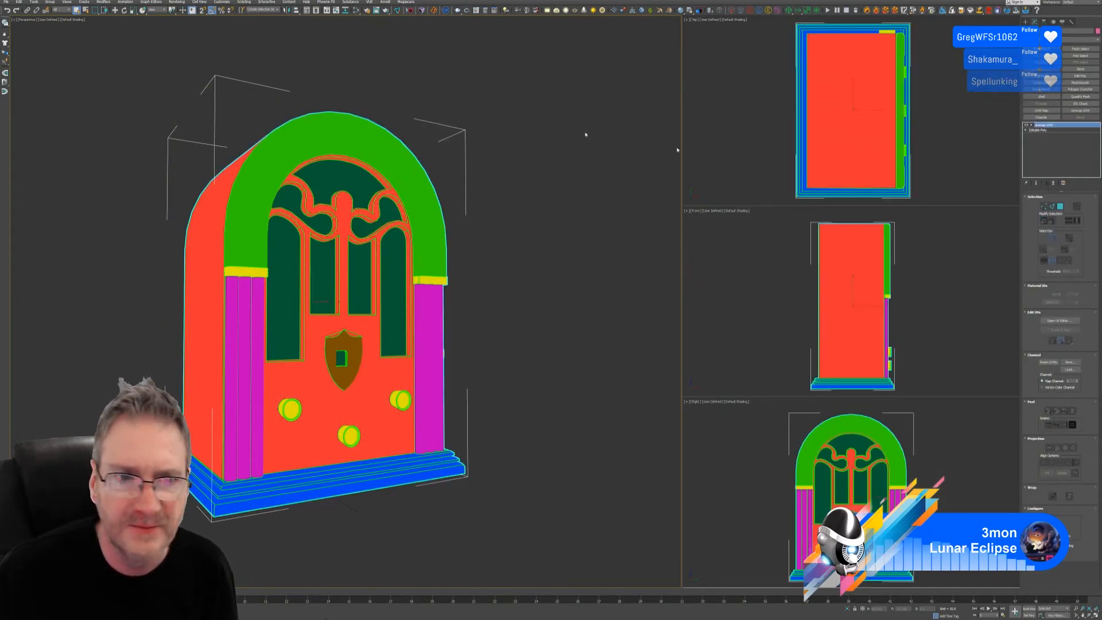
- Export the radio as FBX with the current export options, overwriting the second existing radio file
click(7, 2)
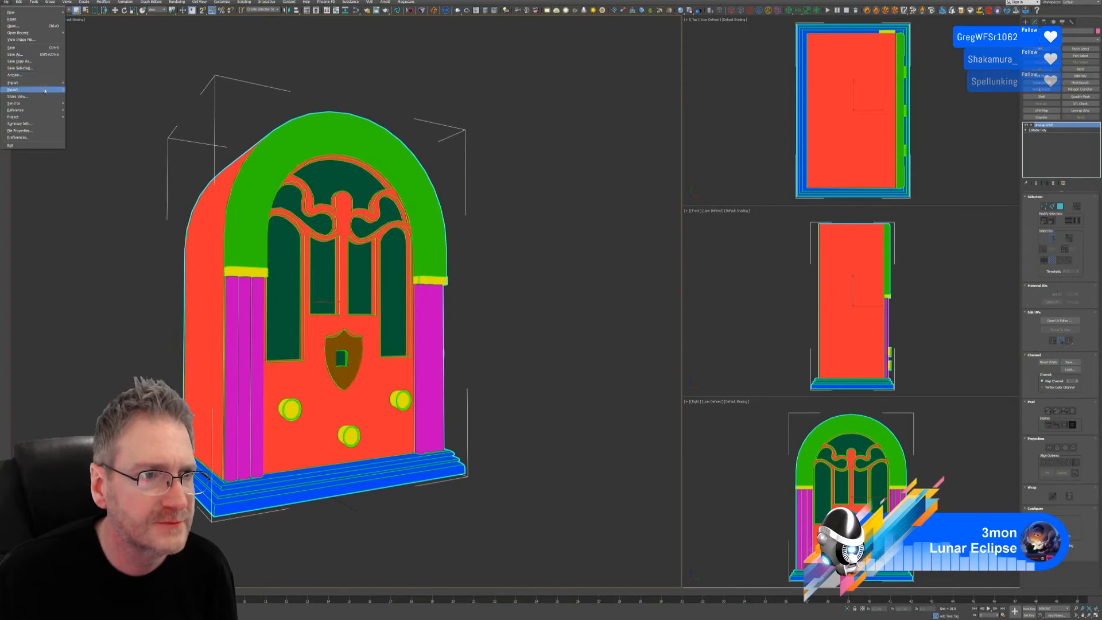
mouse_move(48, 96)
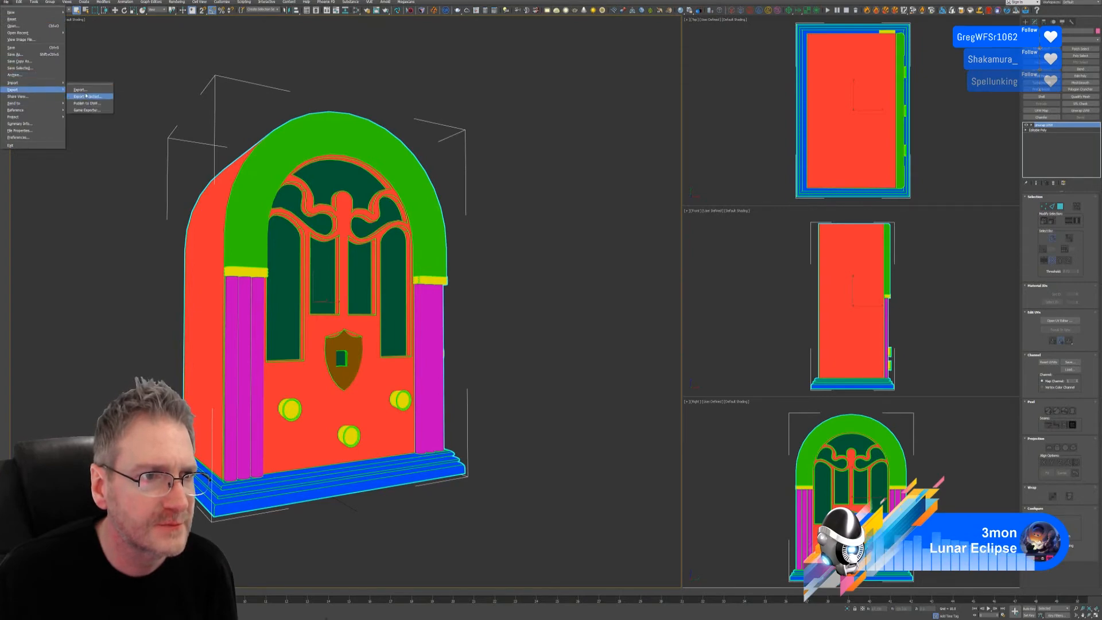
click(86, 90)
click(235, 89)
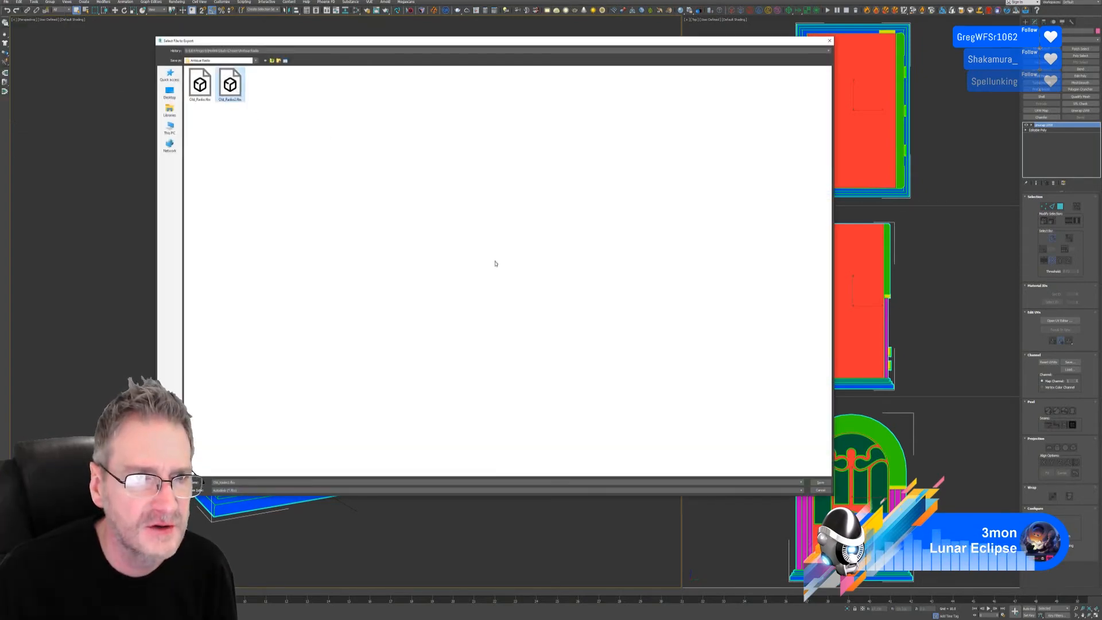
key(Return)
click(586, 317)
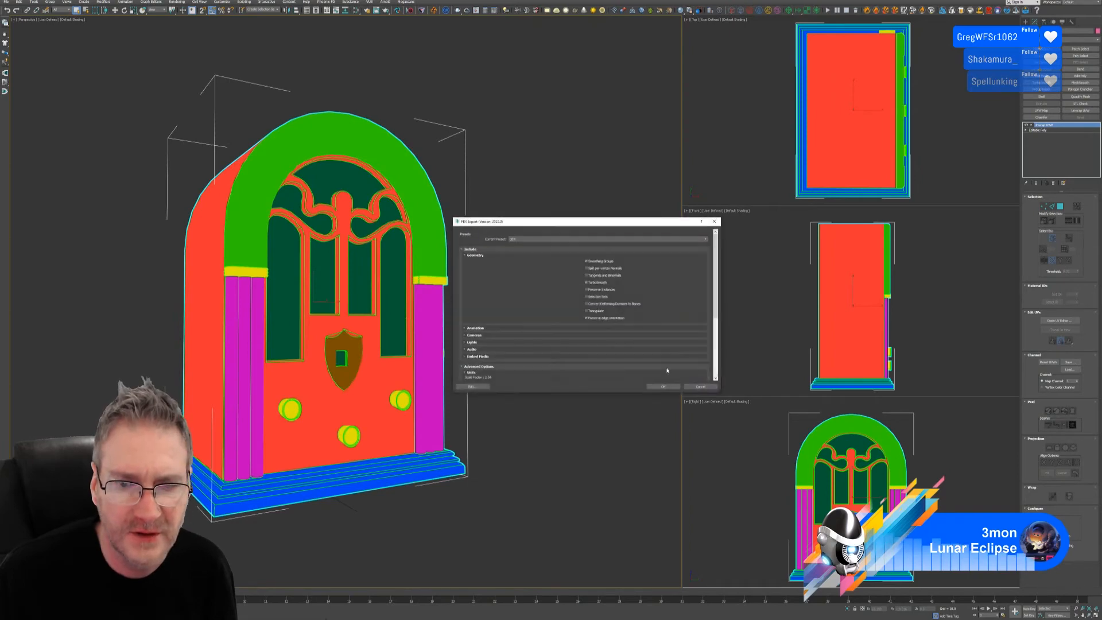
click(661, 387)
- Switch to Substance Painter and reload the re-exported radio FBX as the project mesh, keeping the project settings
key(super+d)
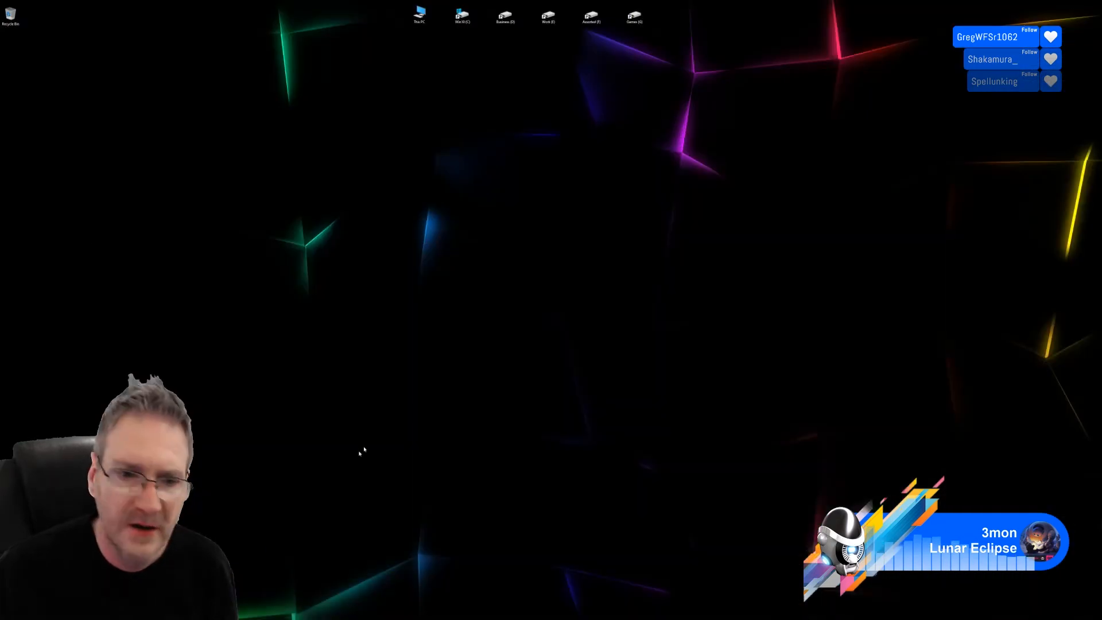
key(alt+Tab)
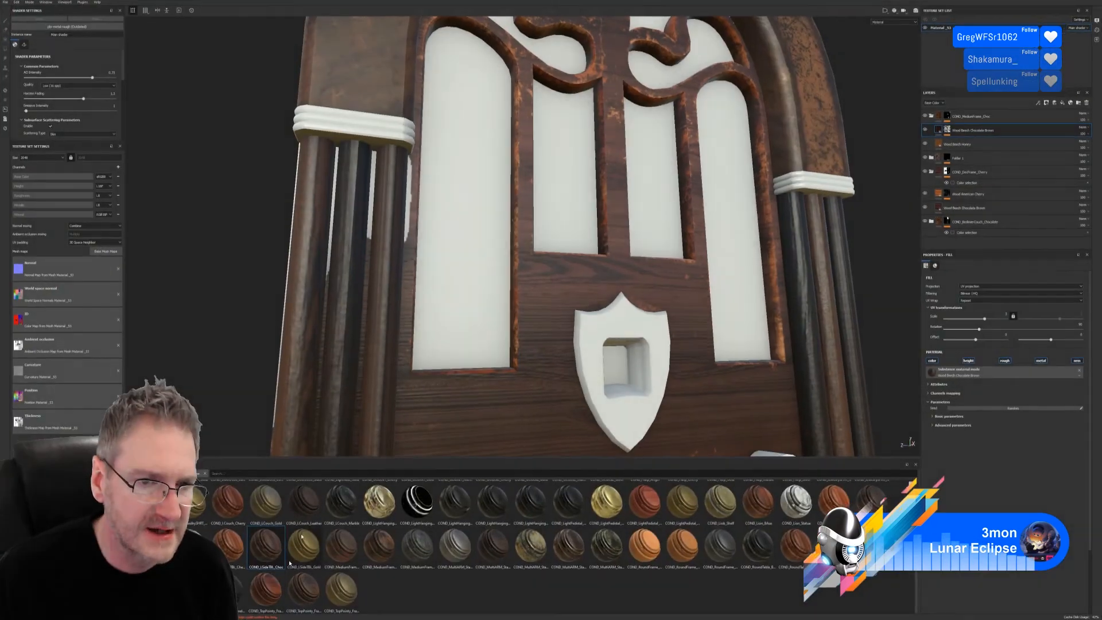
click(16, 3)
click(33, 21)
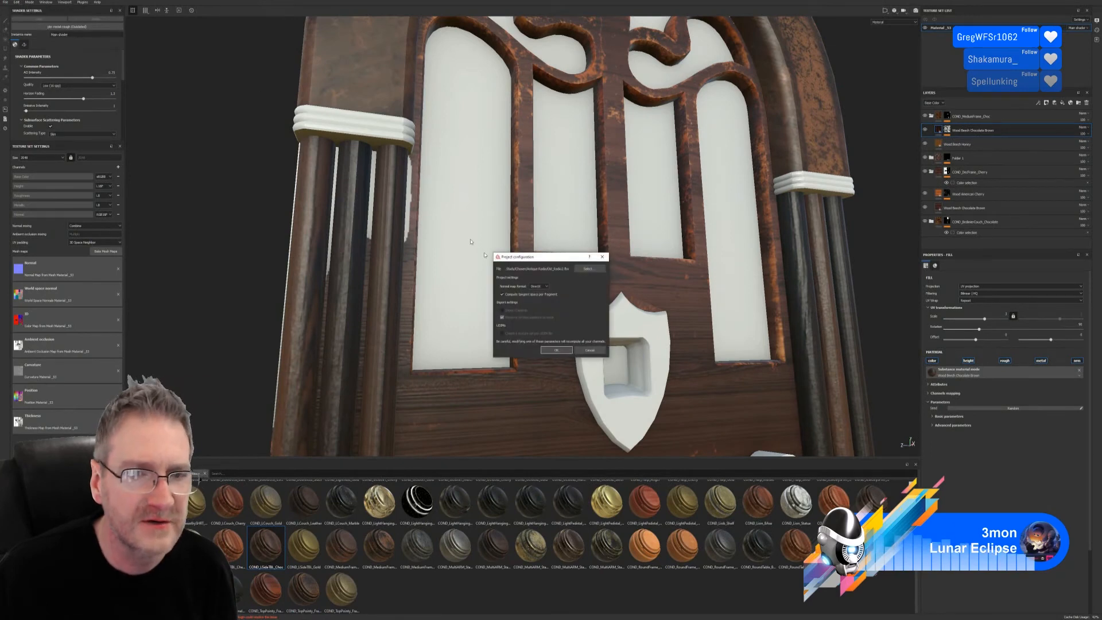
click(592, 269)
double_click(594, 261)
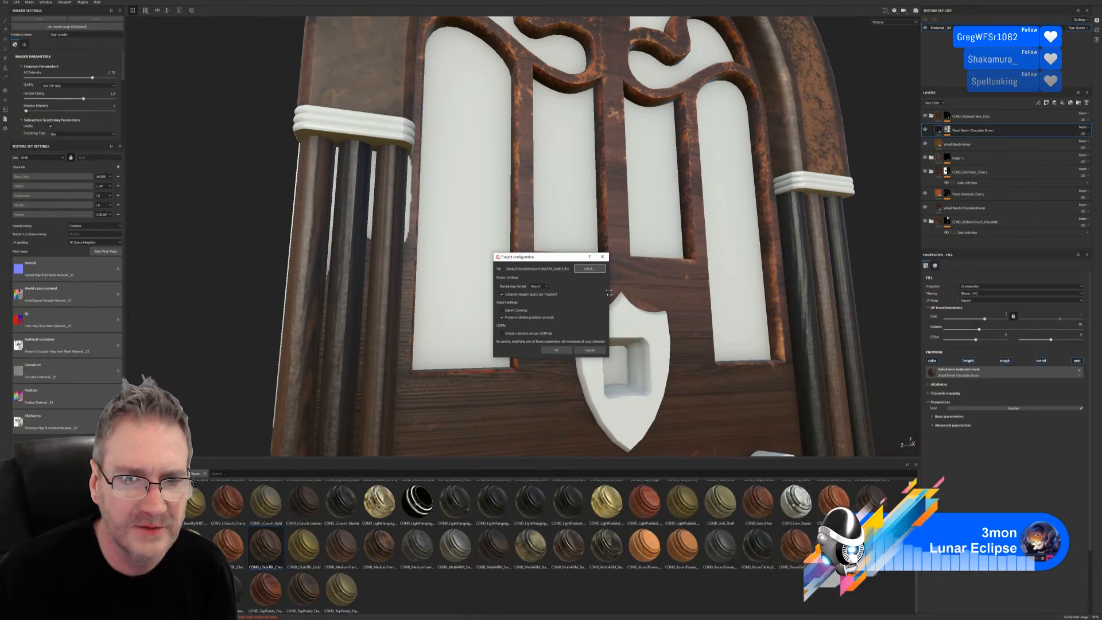
click(556, 351)
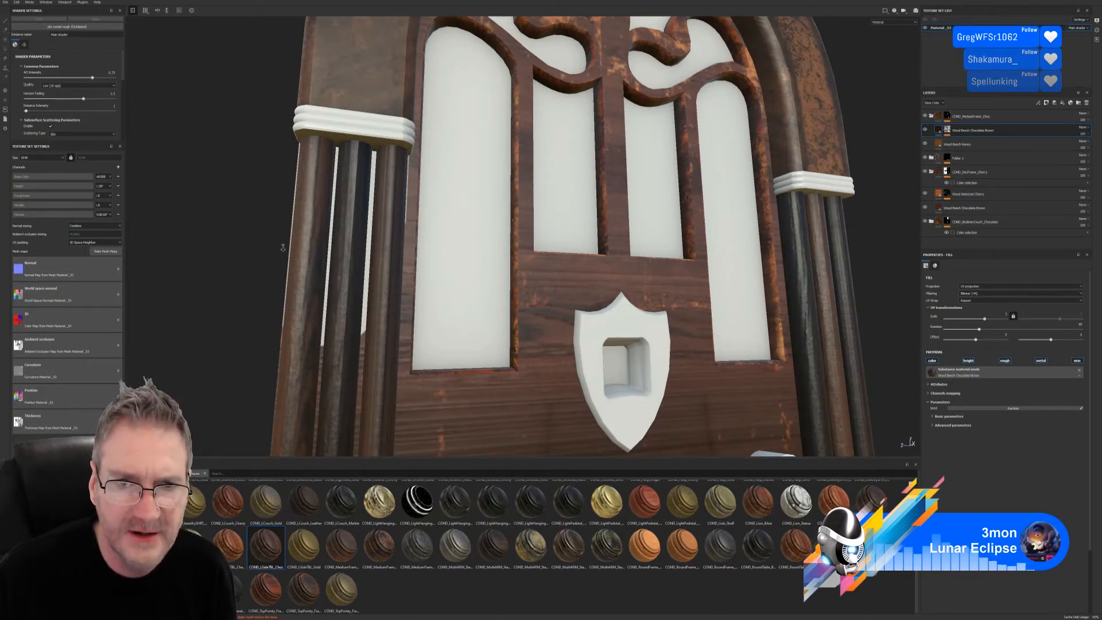
- Examine the ID map preview and the radio's columns, side and front for remaining white gaps
alt+drag(282, 248, 179, 277)
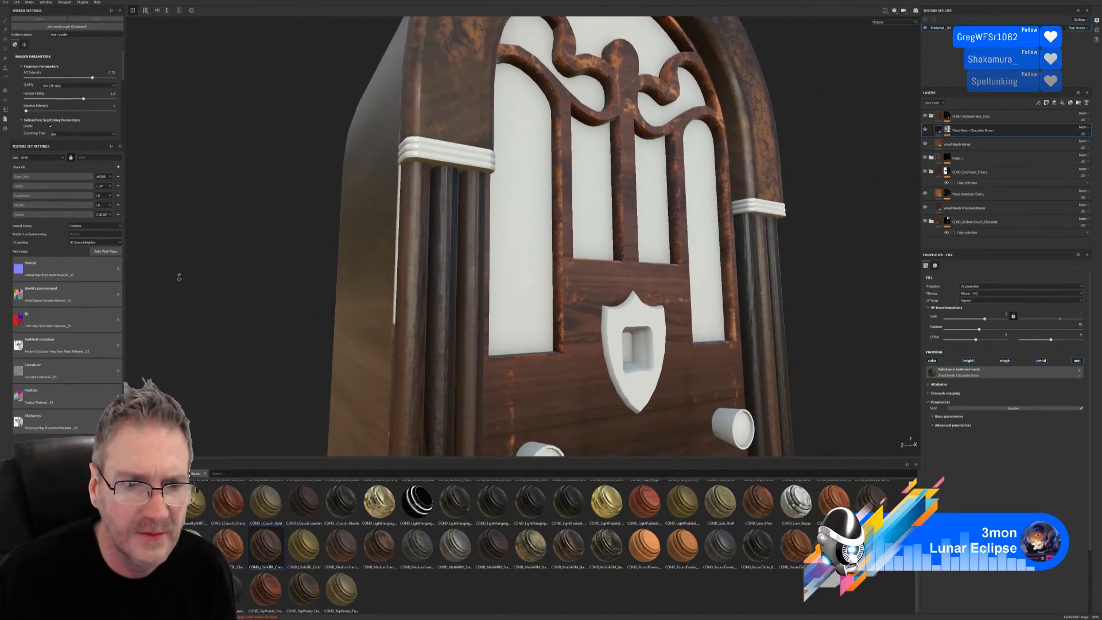
click(20, 322)
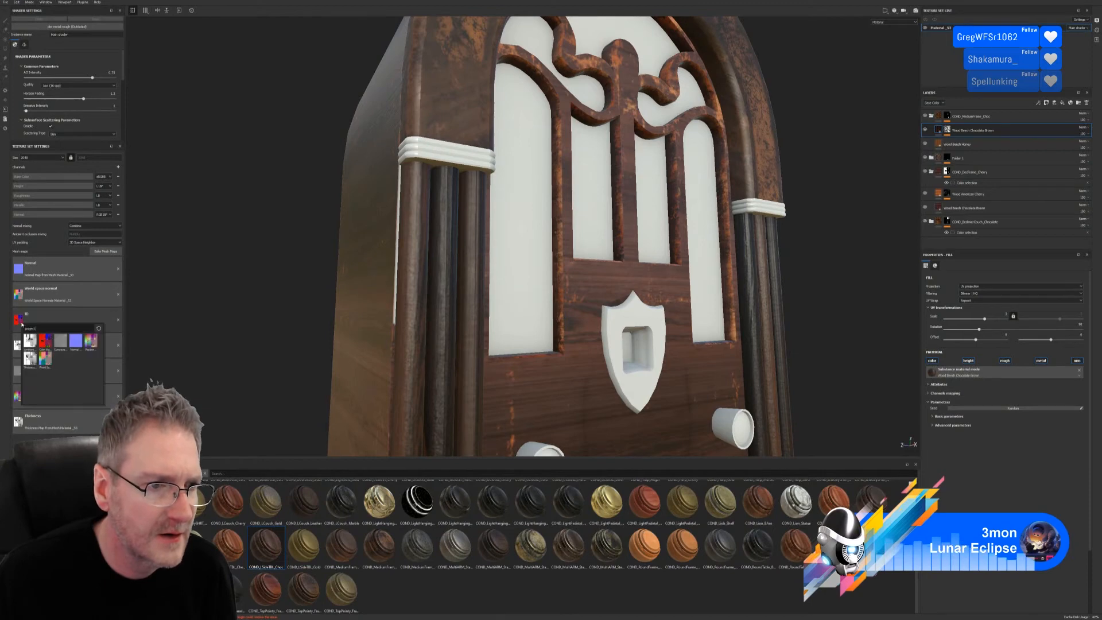
mouse_move(51, 342)
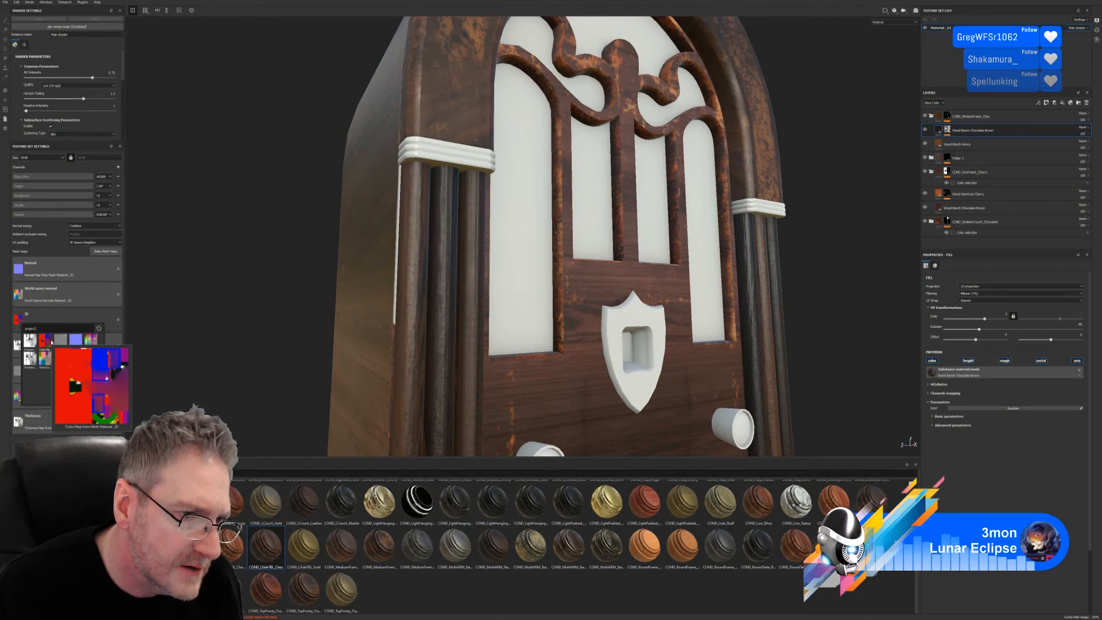
click(234, 326)
alt+right_drag(235, 326, 185, 291)
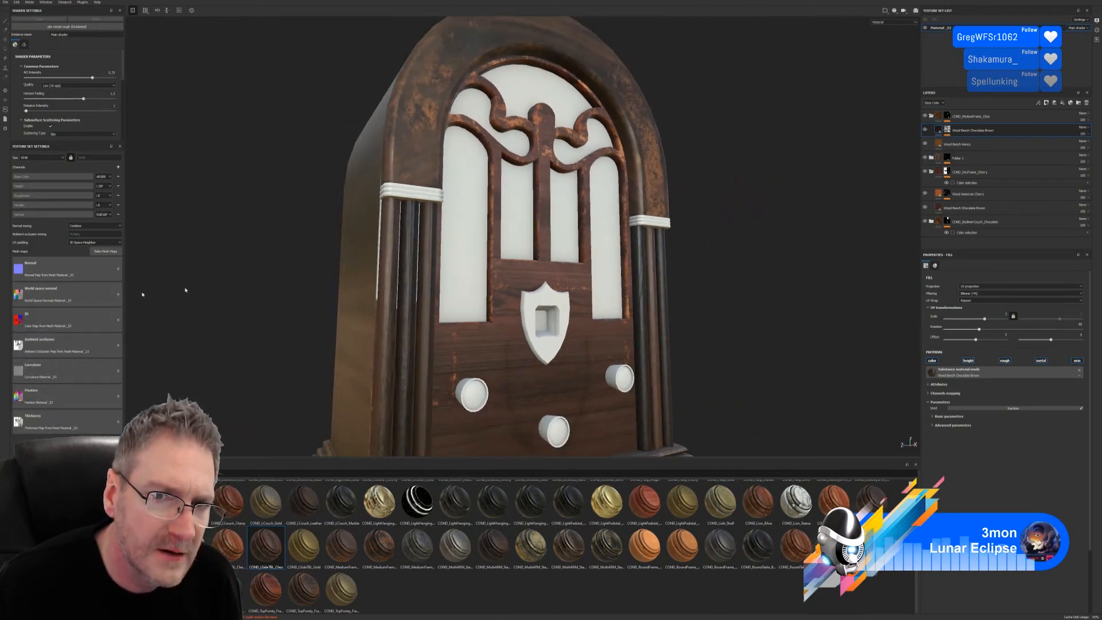
alt+drag(184, 291, 541, 292)
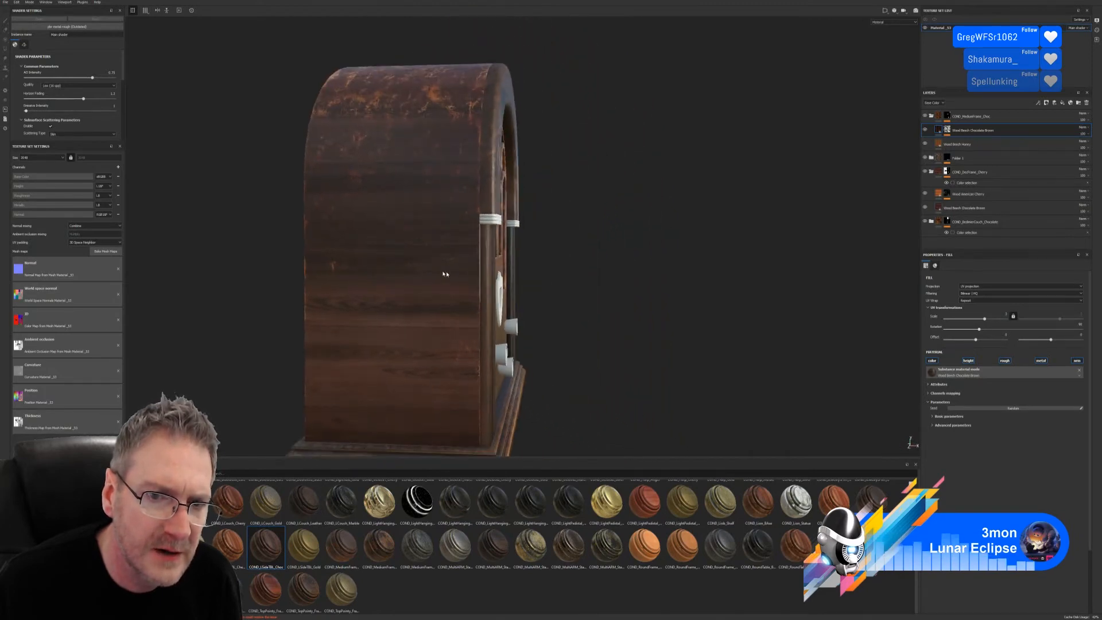
alt+drag(444, 274, 312, 292)
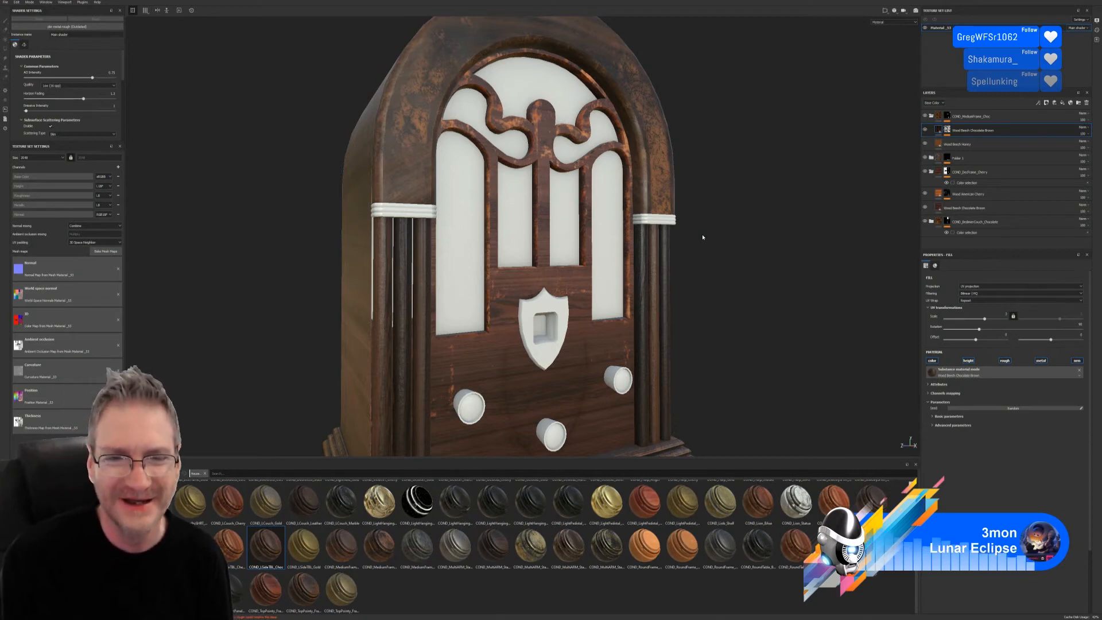
scroll(700, 275, down, 3)
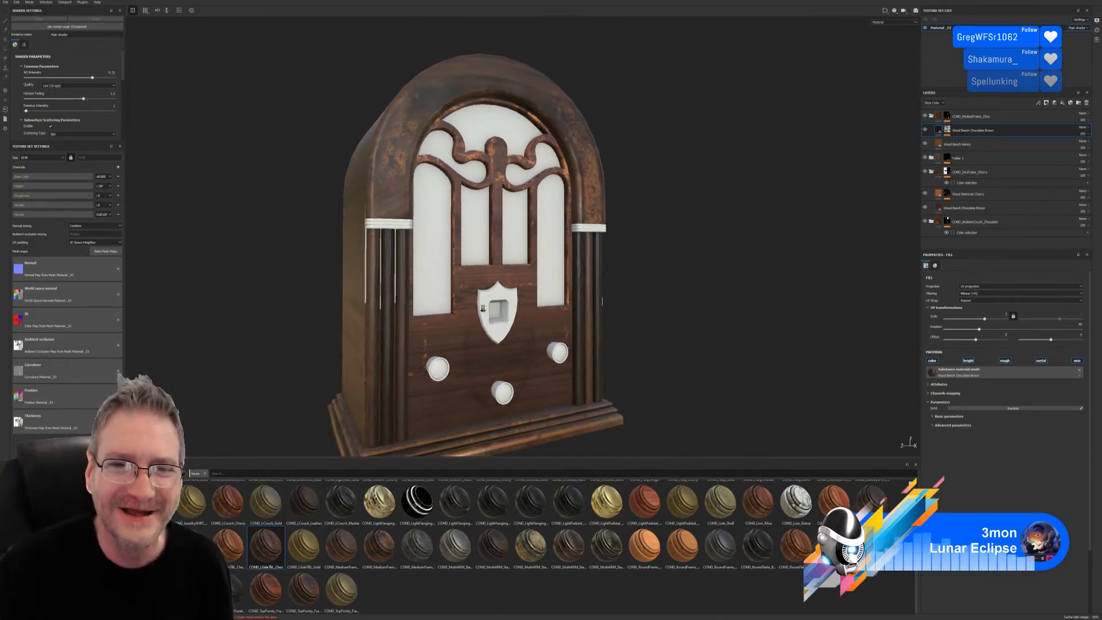
- Inspect the textured radio's grille, shield and column edges up close from several angles
mouse_move(447, 287)
alt+mouse_down()
mouse_move(326, 294)
mouse_move(459, 296)
alt+mouse_up()
scroll(545, 264, up, 1)
scroll(545, 264, up, 2)
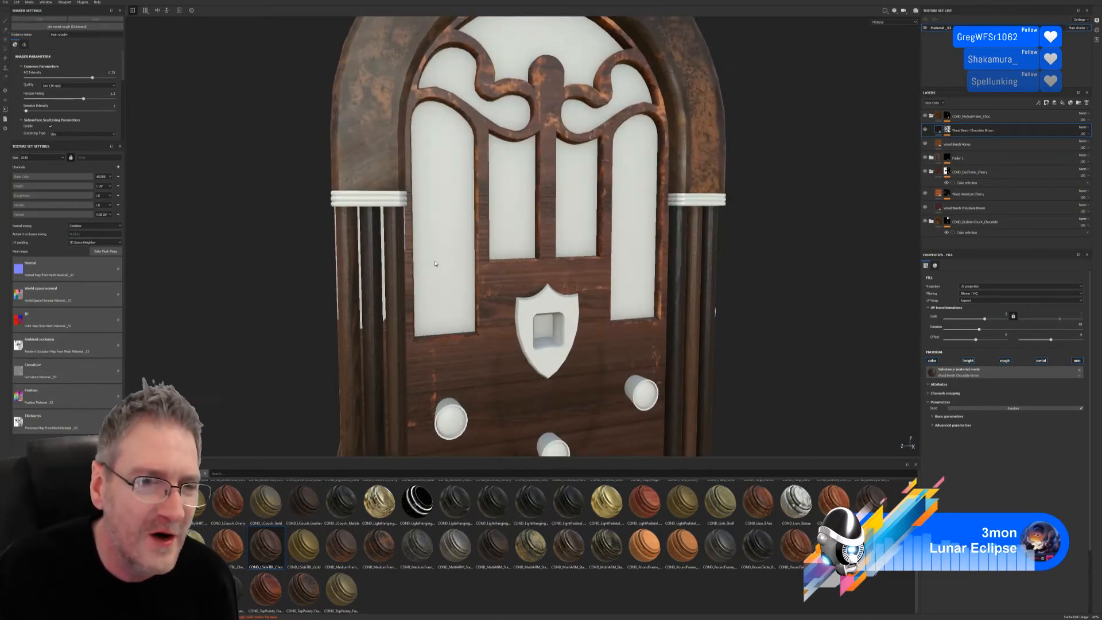
alt+drag(386, 281, 378, 266)
alt+drag(349, 232, 347, 297)
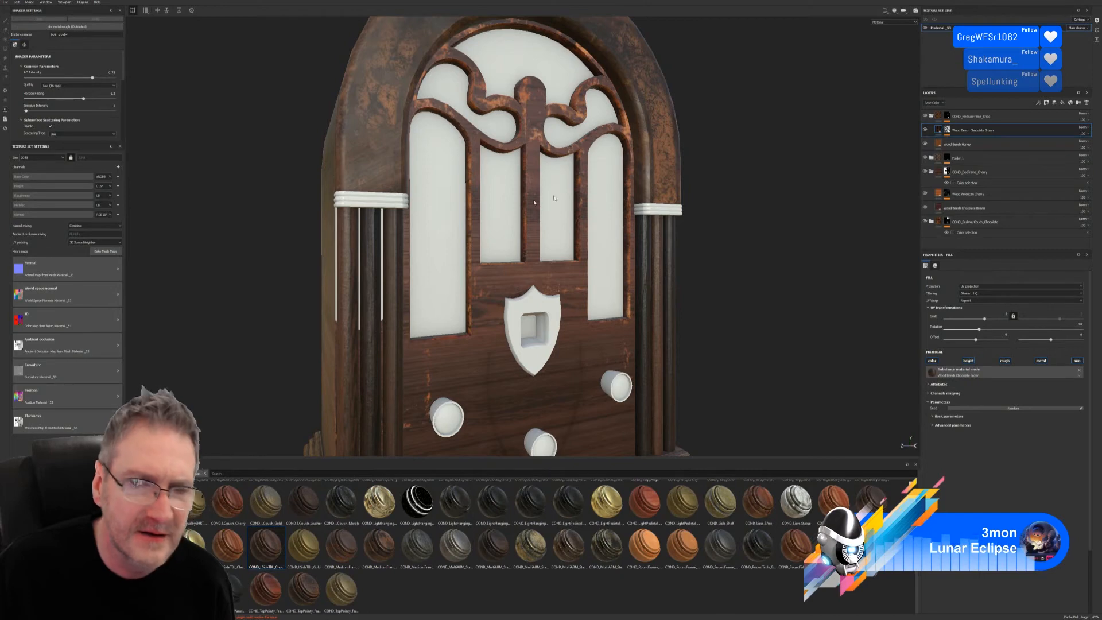
- Switch to 3ds Max and turn off the radio's vertex color display in its object properties
key(super+d)
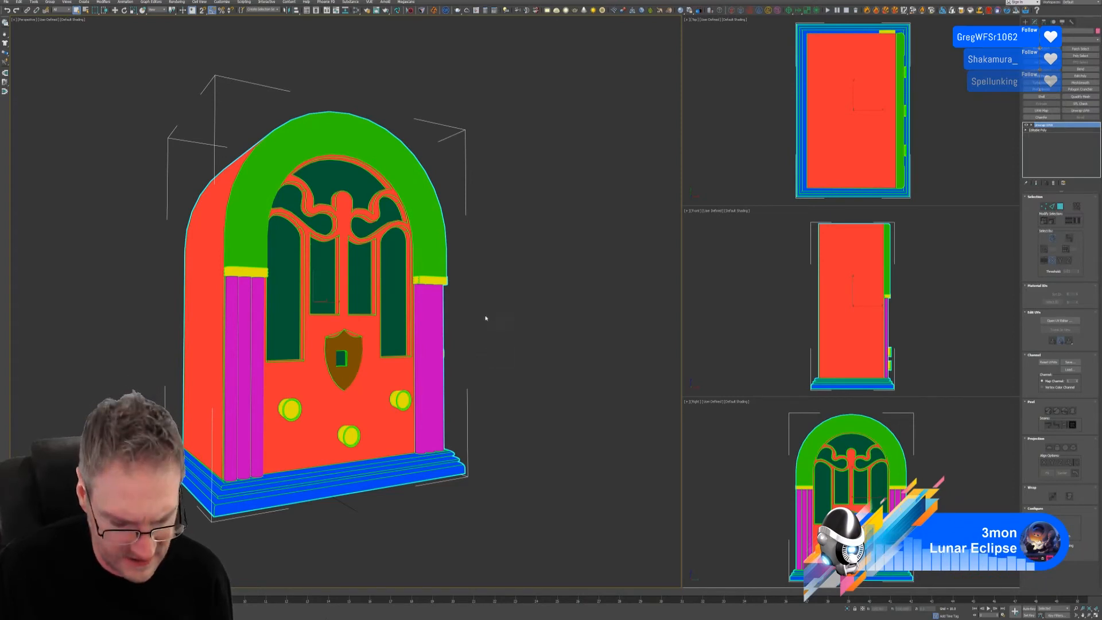
mouse_move(484, 315)
alt+middle_down()
mouse_move(446, 328)
mouse_move(497, 317)
mouse_move(481, 327)
alt+middle_up()
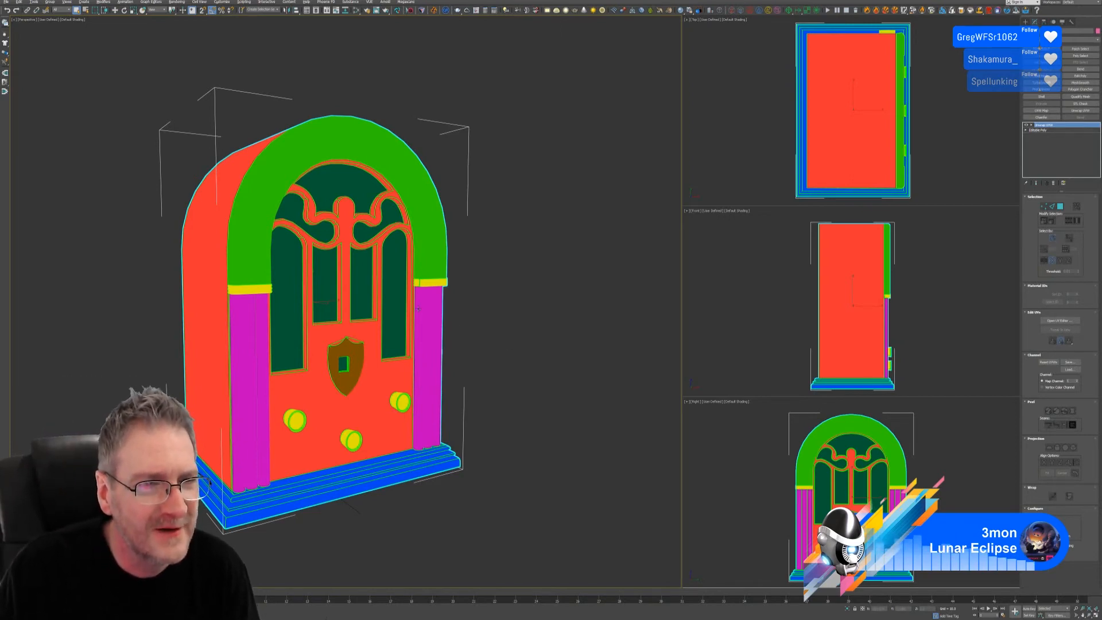
click(1061, 204)
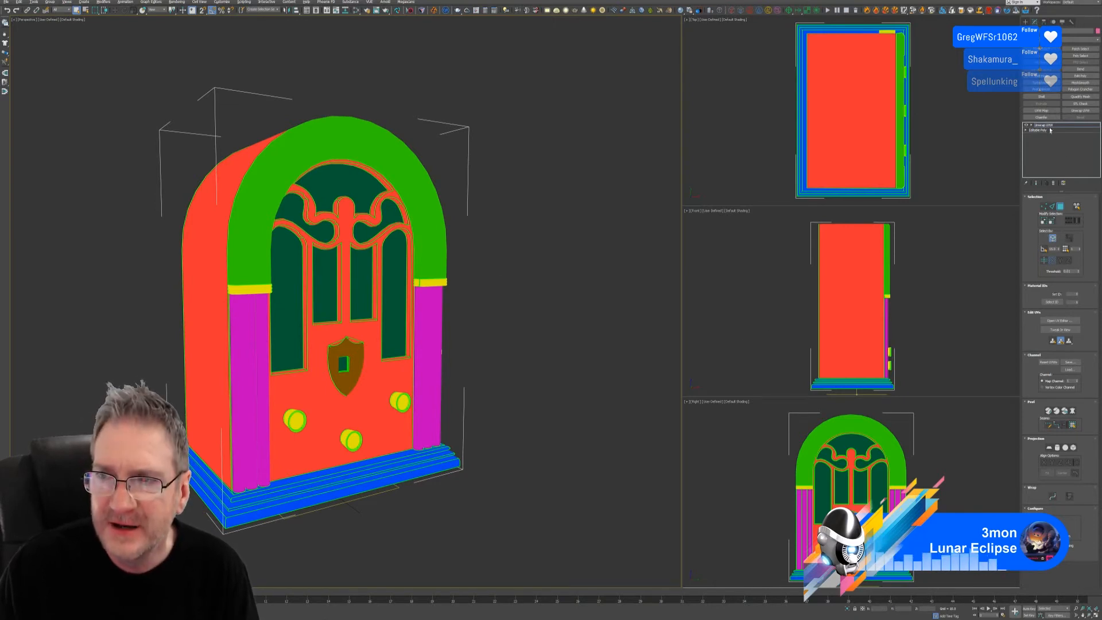
right_click(359, 142)
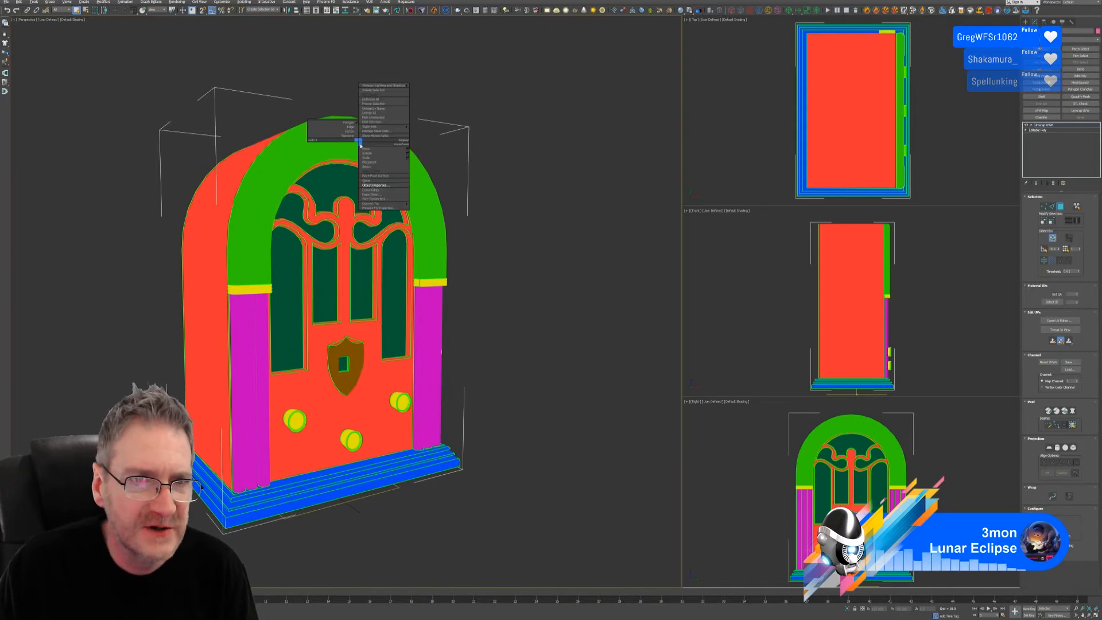
click(384, 186)
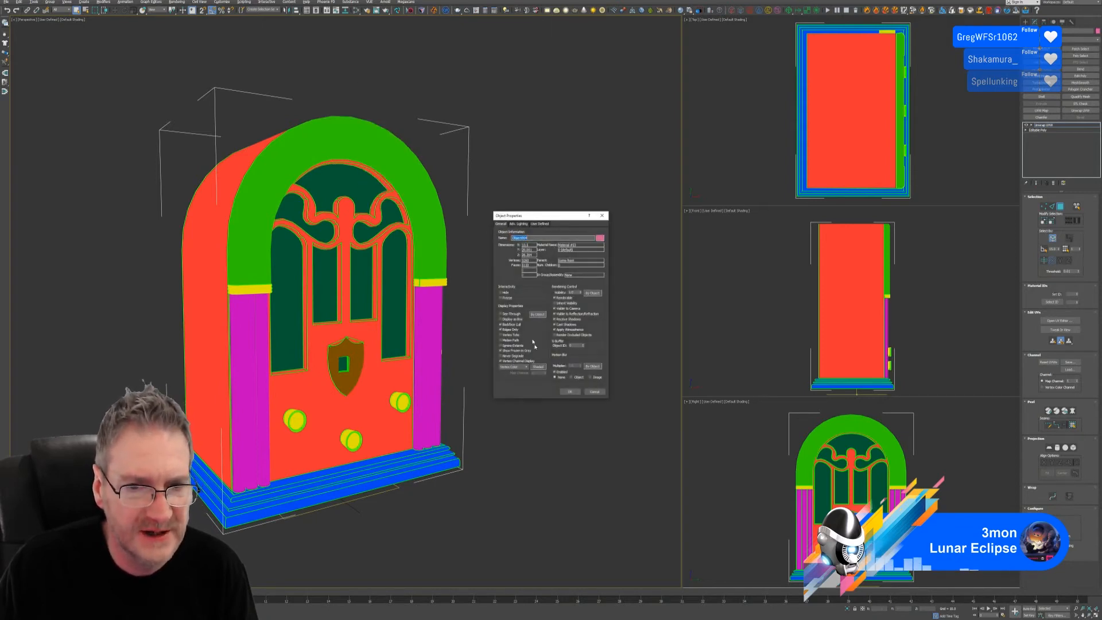
click(570, 392)
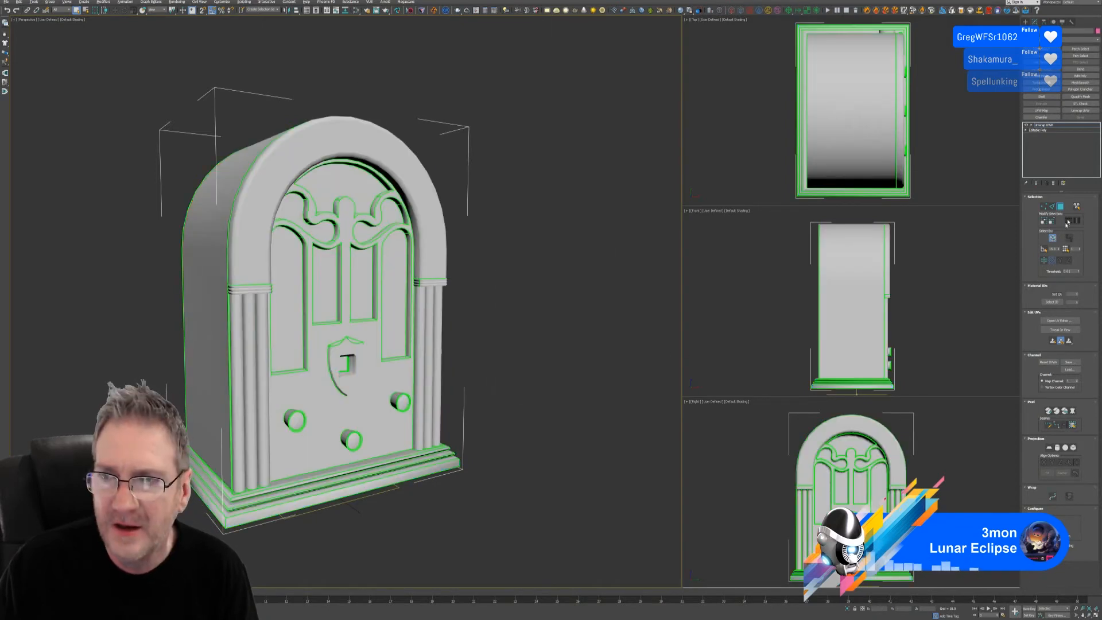
- Undo the move and scaling of the front panel's UV island in the UV editor and close the editor
right_click(1047, 128)
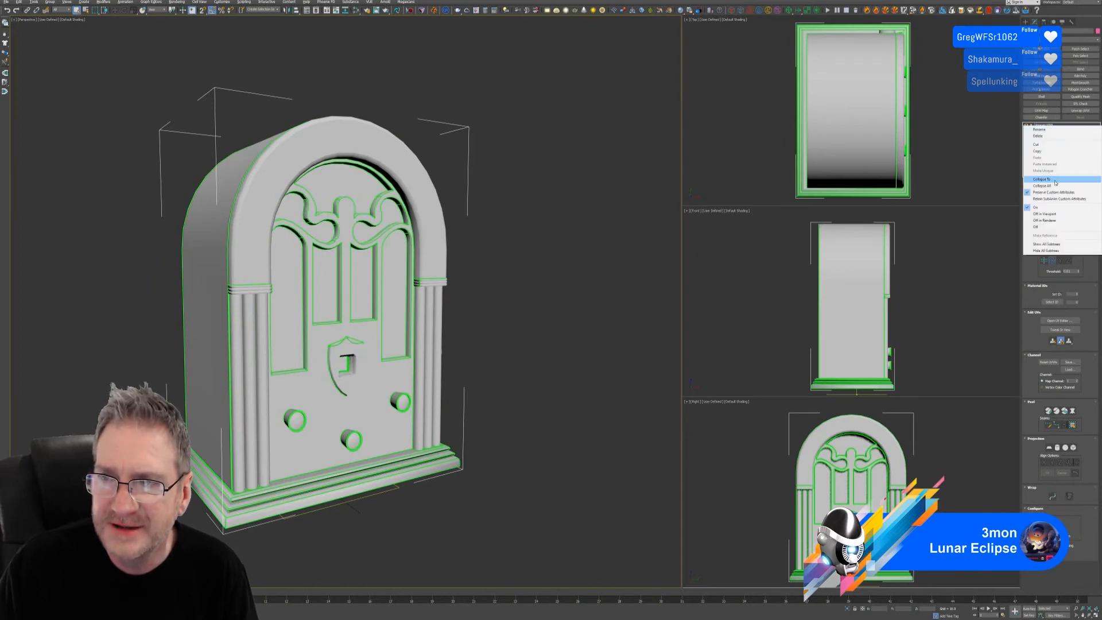
click(1000, 152)
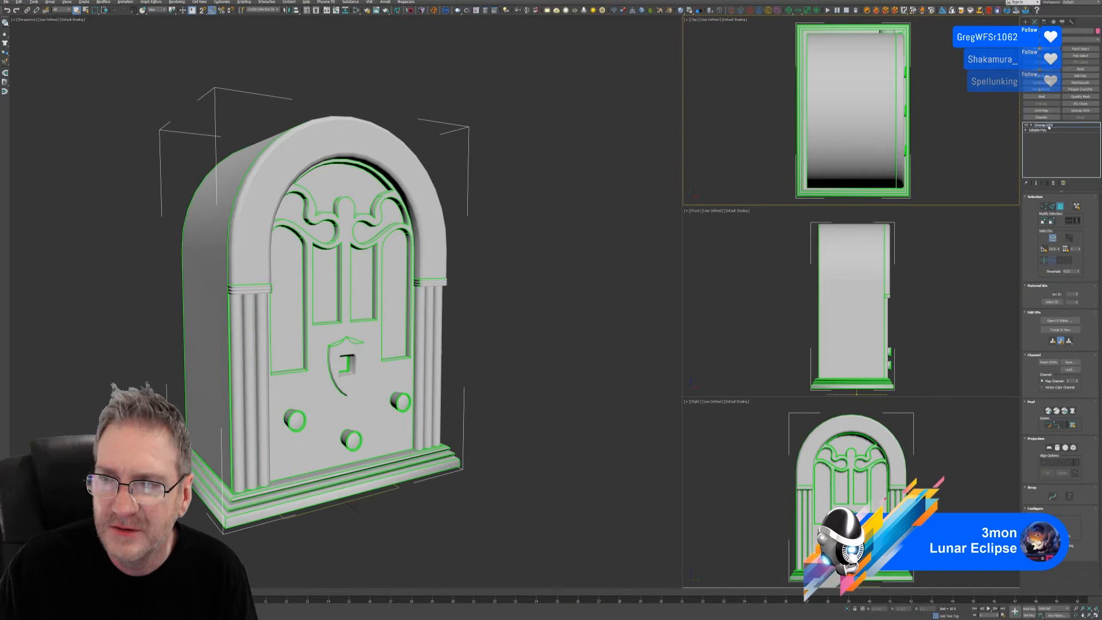
click(1060, 320)
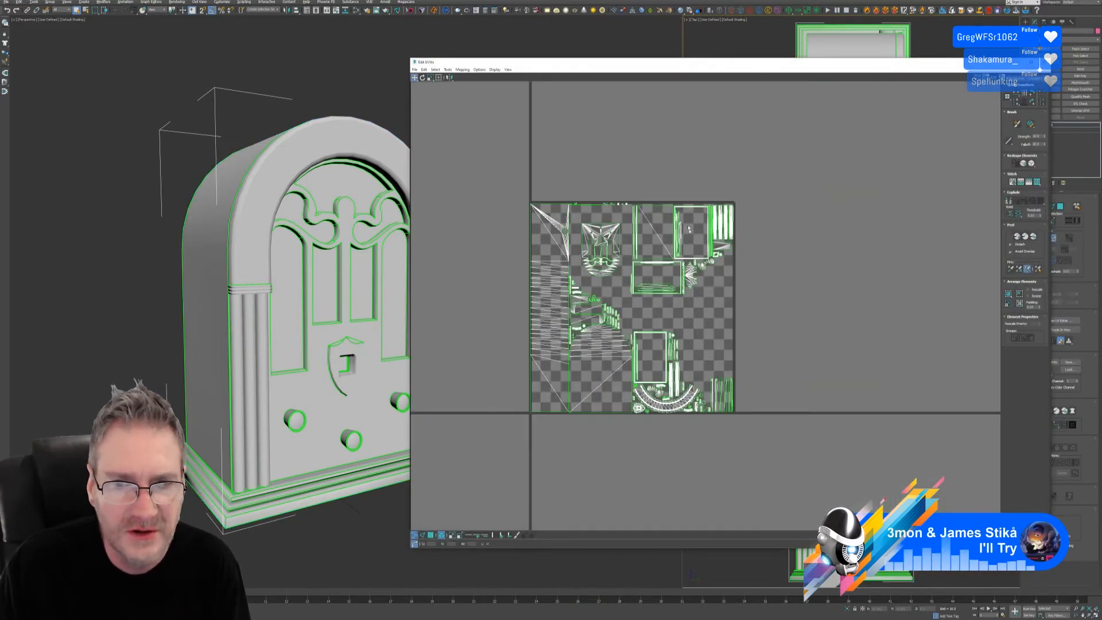
key(ctrl+z)
key(ctrl+z)
key(ctrl+z)
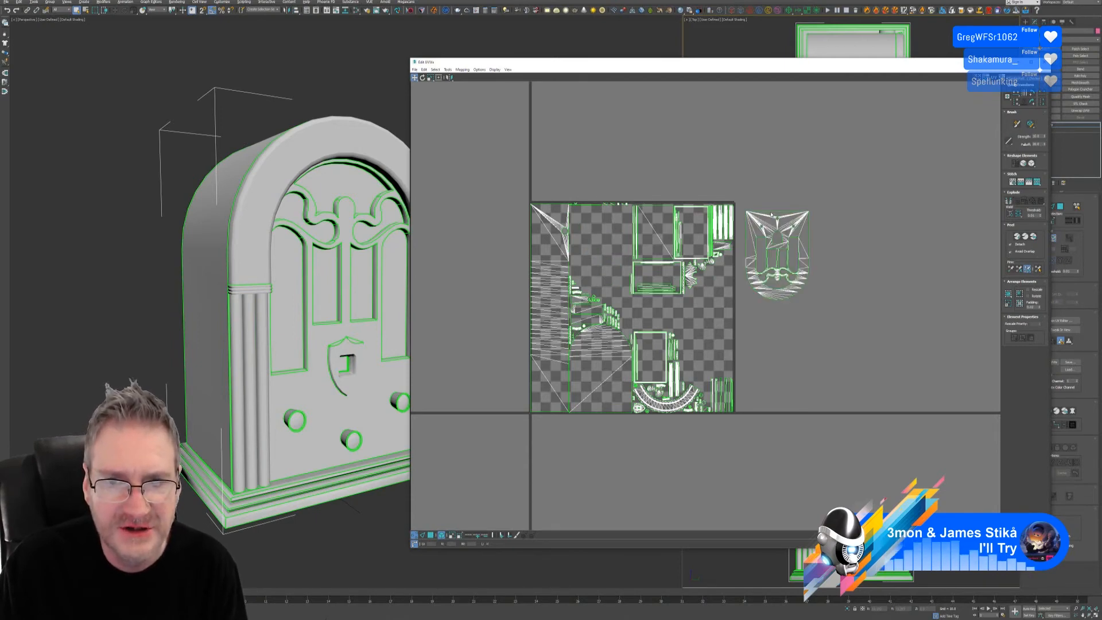
key(ctrl+z)
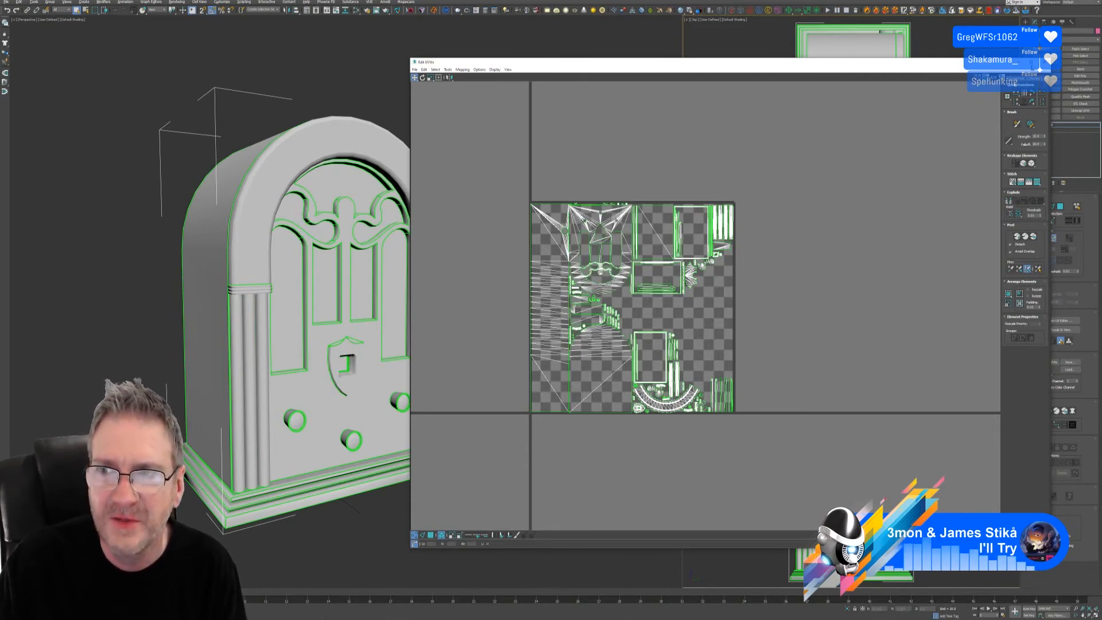
click(1044, 63)
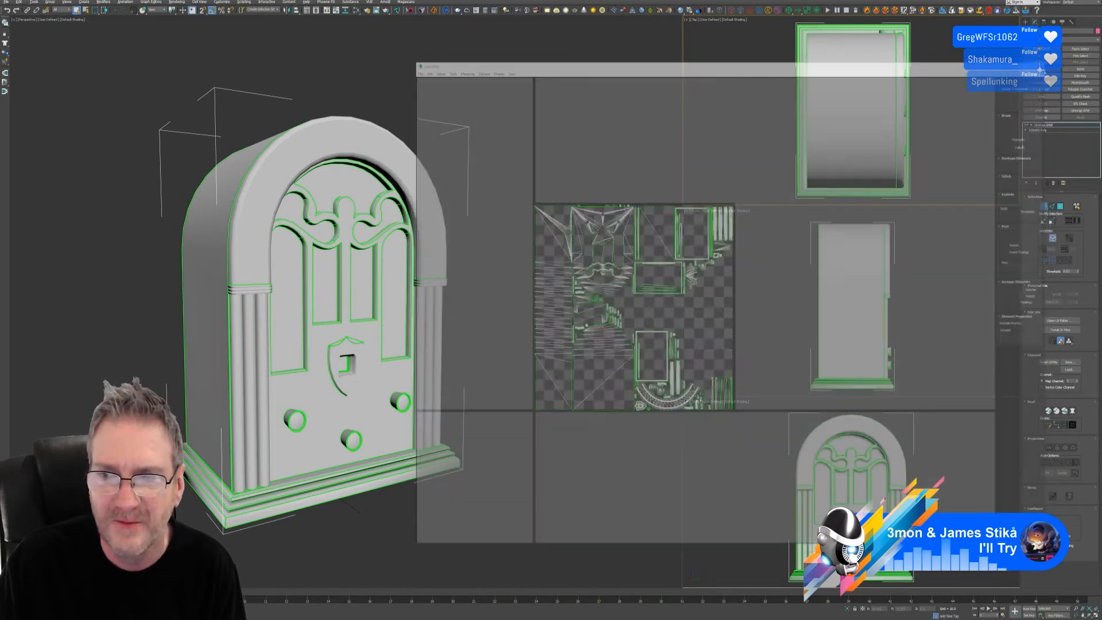
- Collapse the radio's entire modifier stack into an editable poly
right_click(1048, 139)
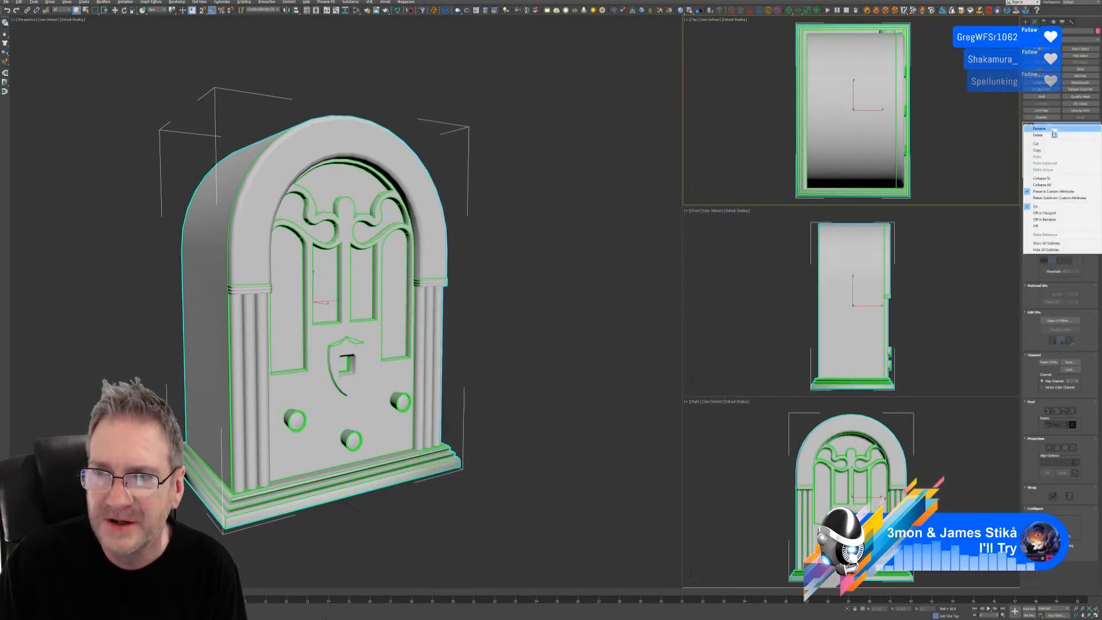
click(1050, 185)
click(578, 326)
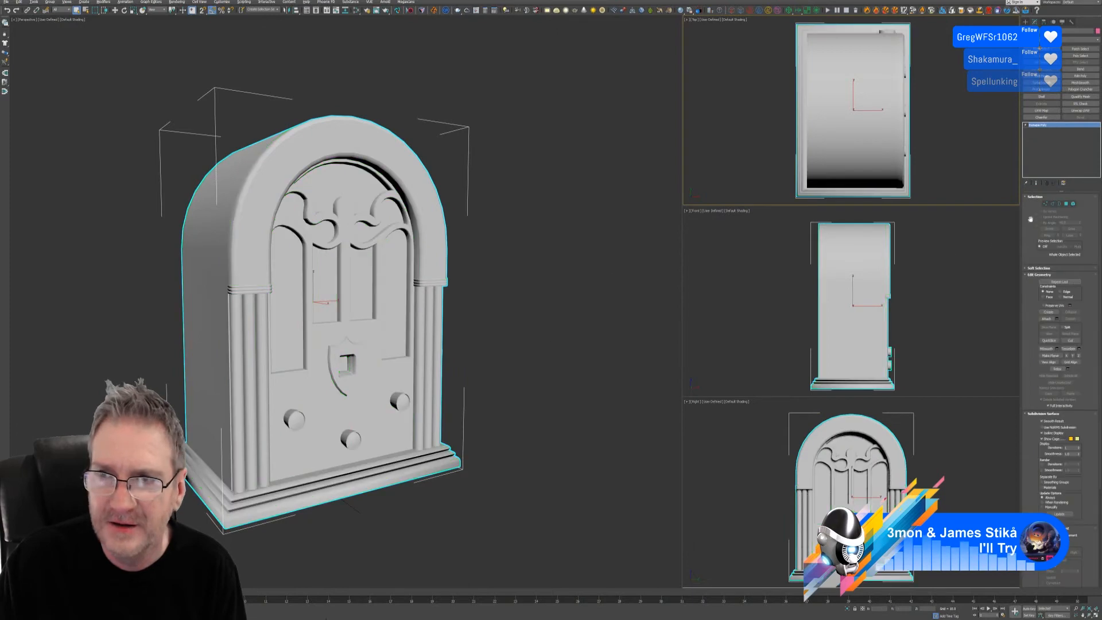
- Detach the radio's front grille panel element as a separate object, keeping the suggested name
click(1073, 204)
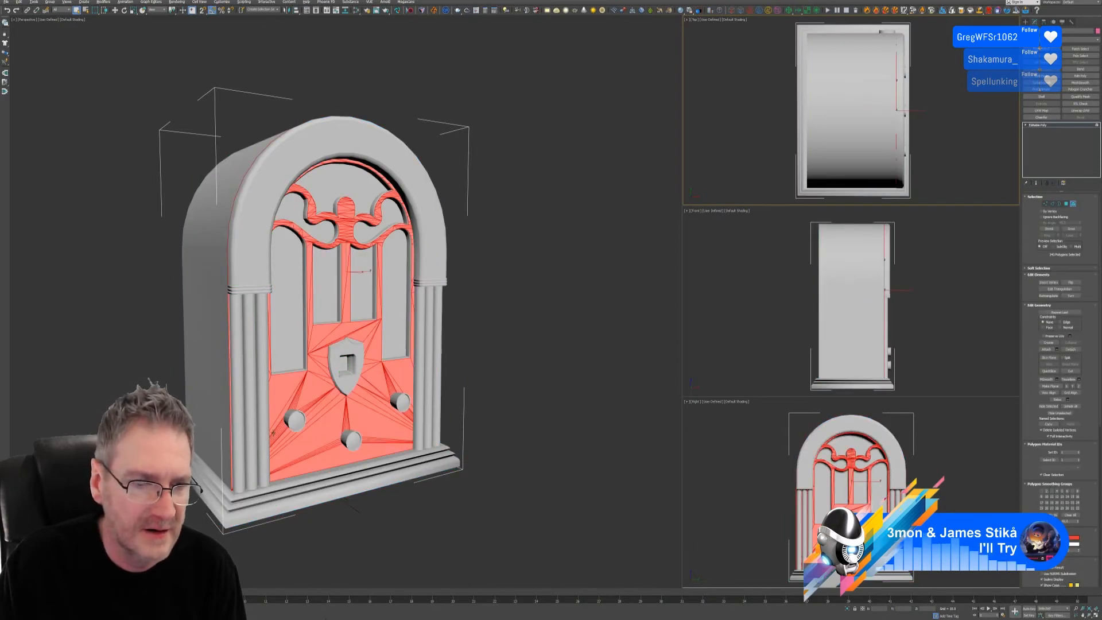
mouse_move(471, 388)
alt+middle_down()
mouse_move(504, 388)
mouse_move(442, 406)
mouse_move(509, 398)
mouse_move(484, 391)
alt+middle_up()
scroll(324, 372, up, 3)
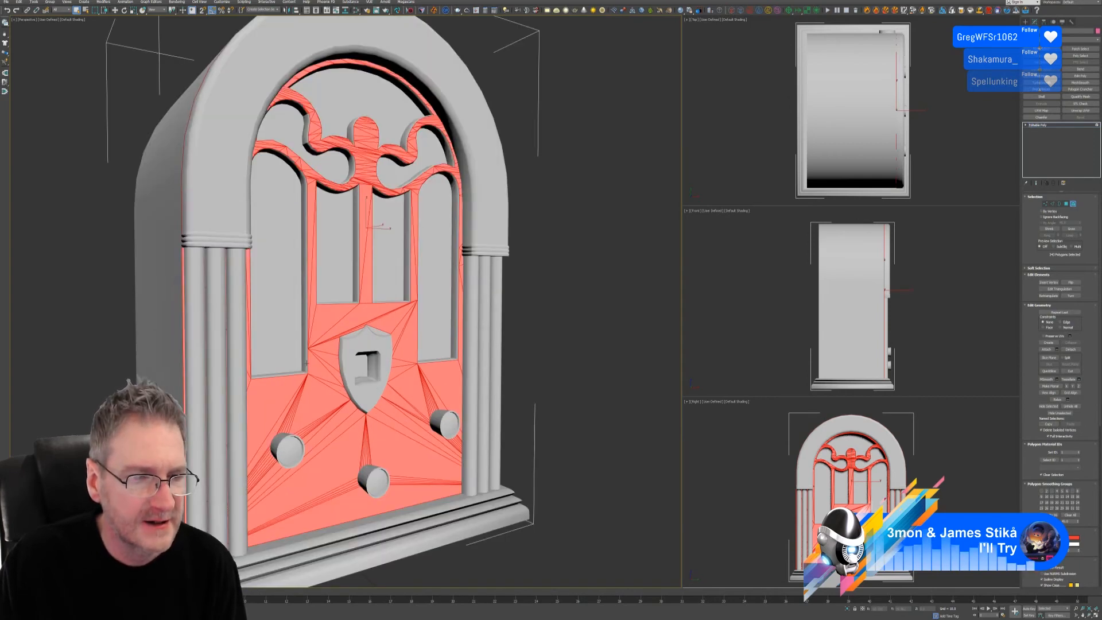
mouse_move(562, 336)
middle_down()
mouse_move(594, 343)
mouse_move(566, 326)
middle_up()
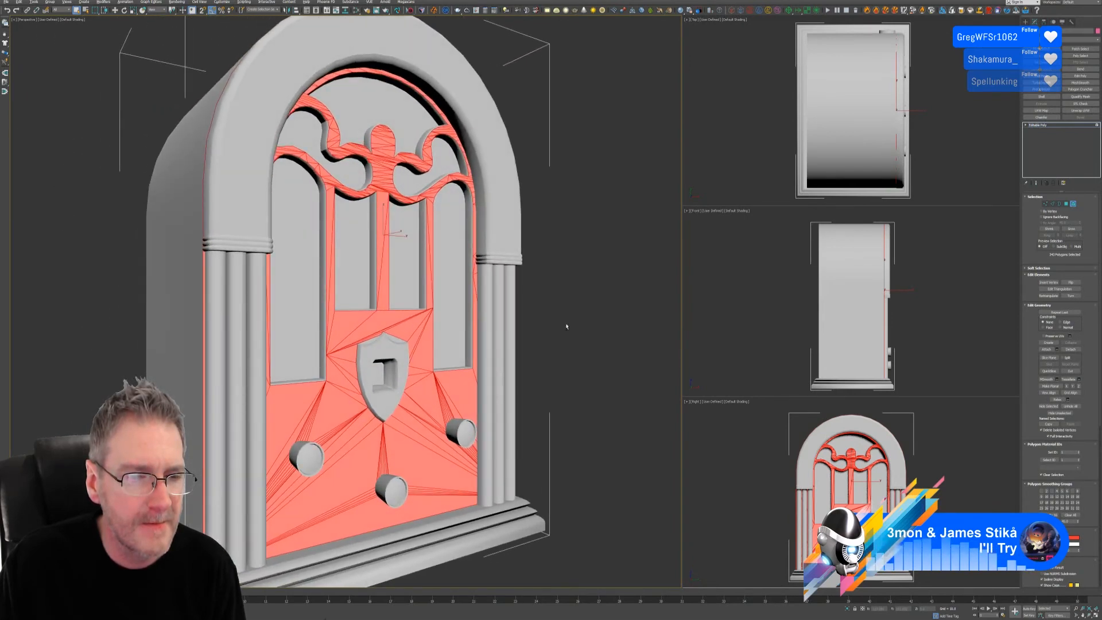
scroll(566, 326, down, 5)
middle_drag(572, 339, 563, 337)
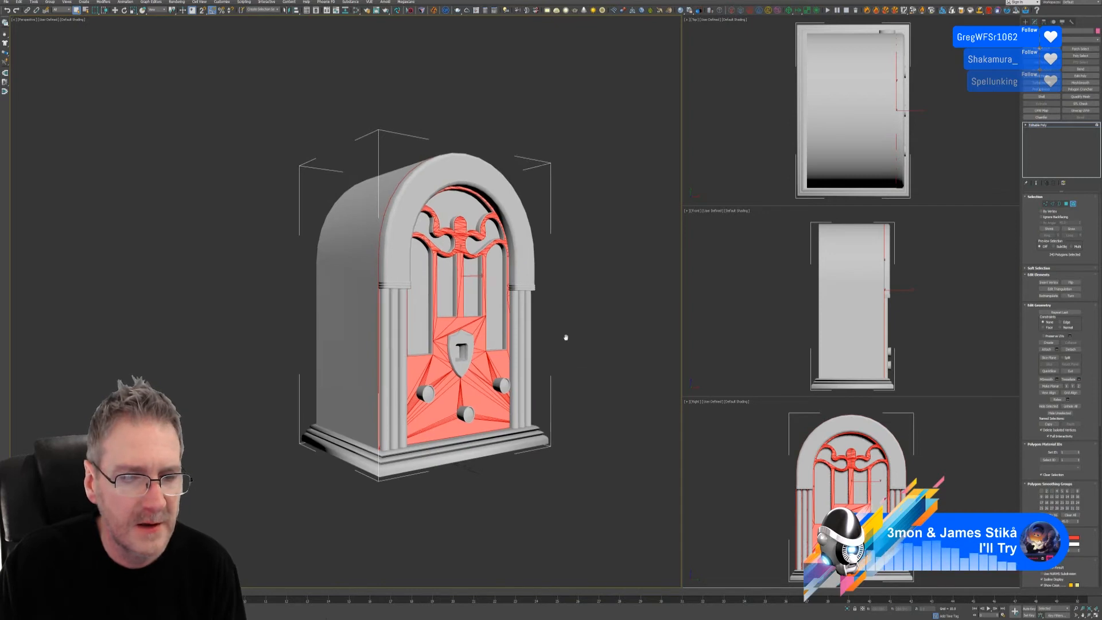
click(1070, 349)
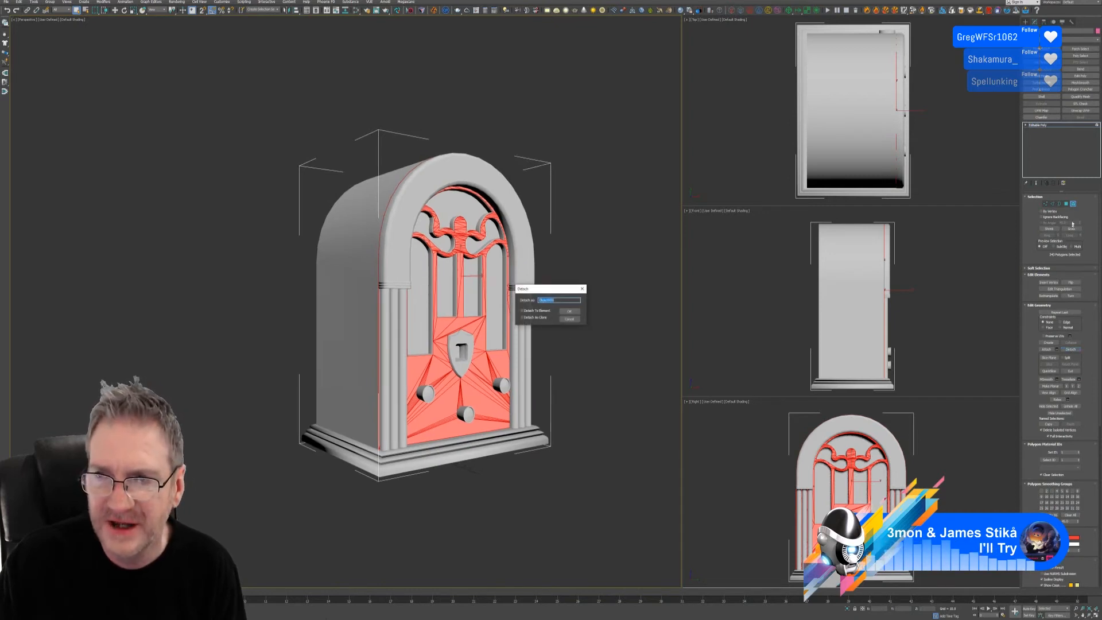
key(Return)
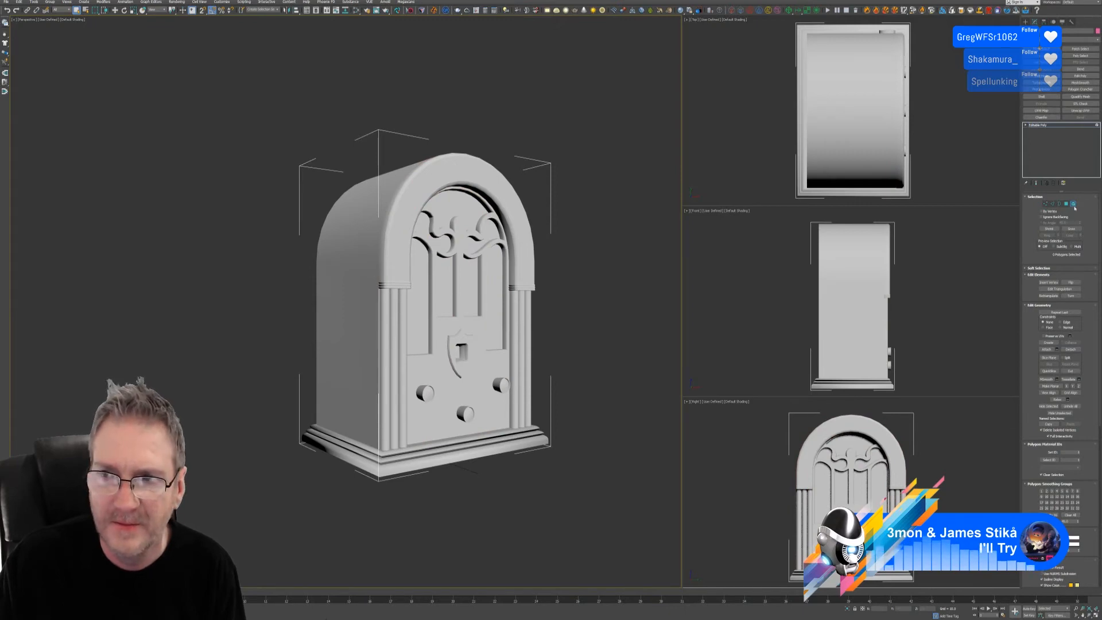
- Leave element editing, select the detached front panel and isolate it in the viewports
click(1073, 203)
click(608, 247)
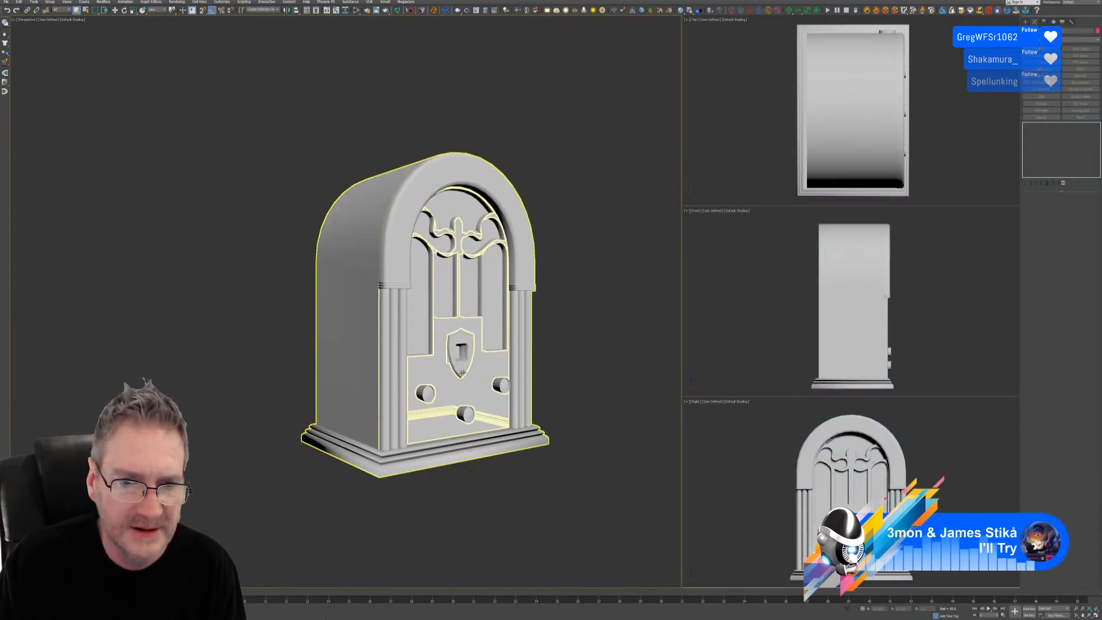
click(445, 358)
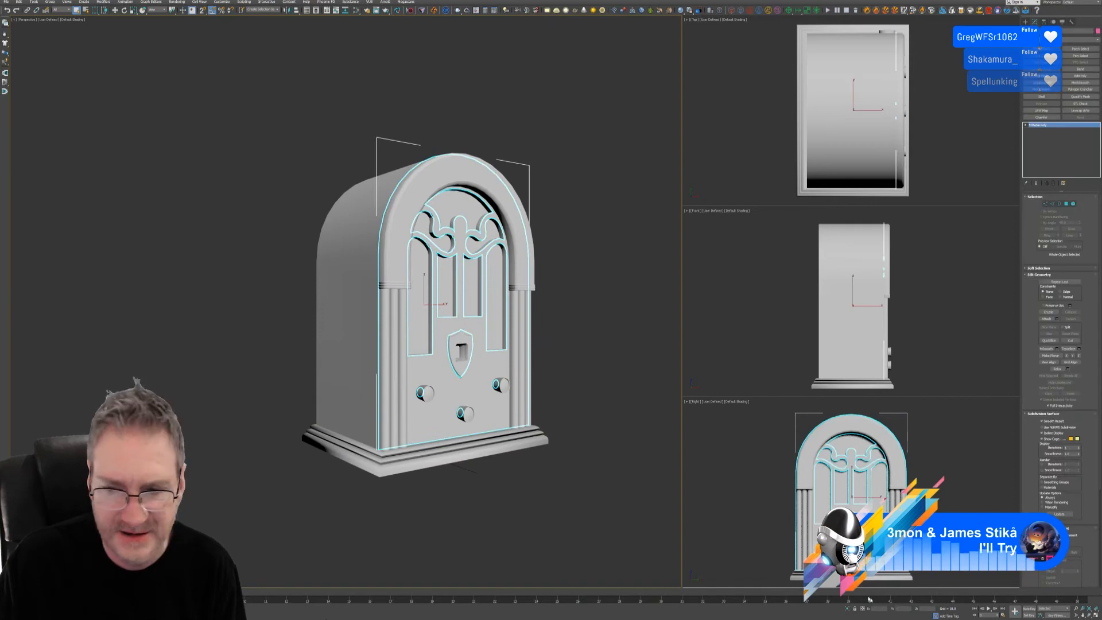
click(847, 609)
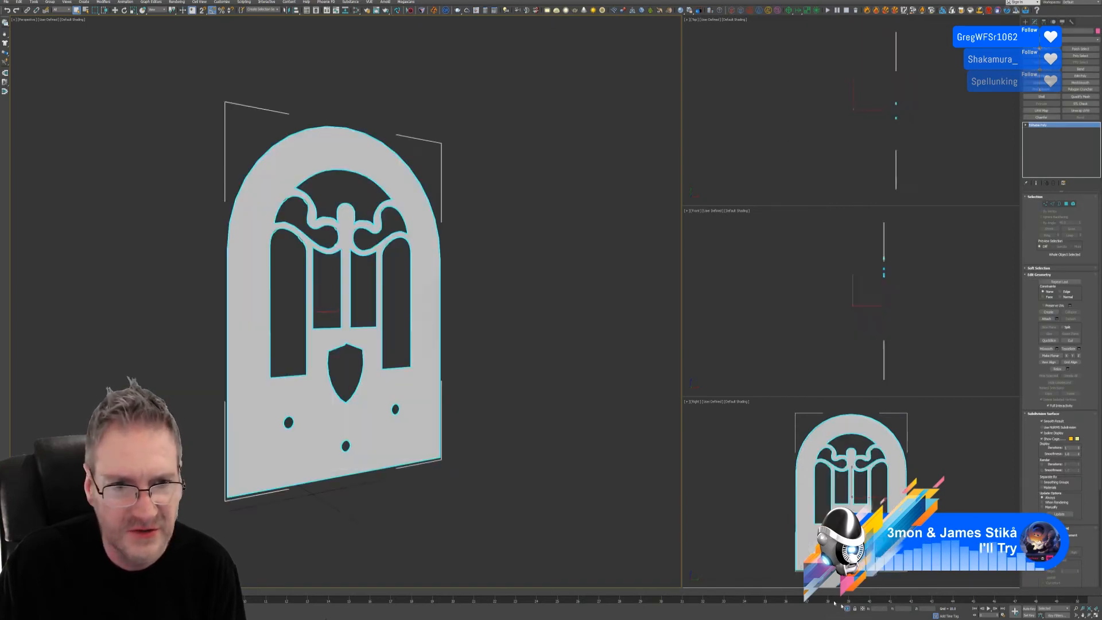
mouse_move(347, 373)
alt+middle_down()
mouse_move(426, 373)
mouse_move(369, 372)
alt+middle_up()
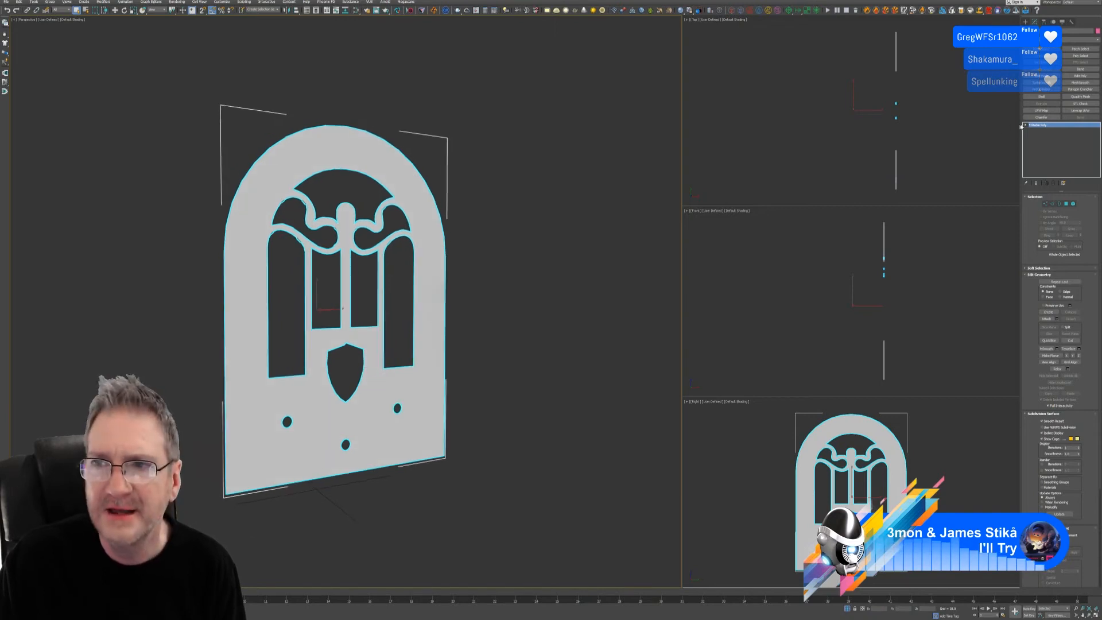
- Add a Shell modifier with a very small outer amount to the front panel and exit isolation
click(1041, 96)
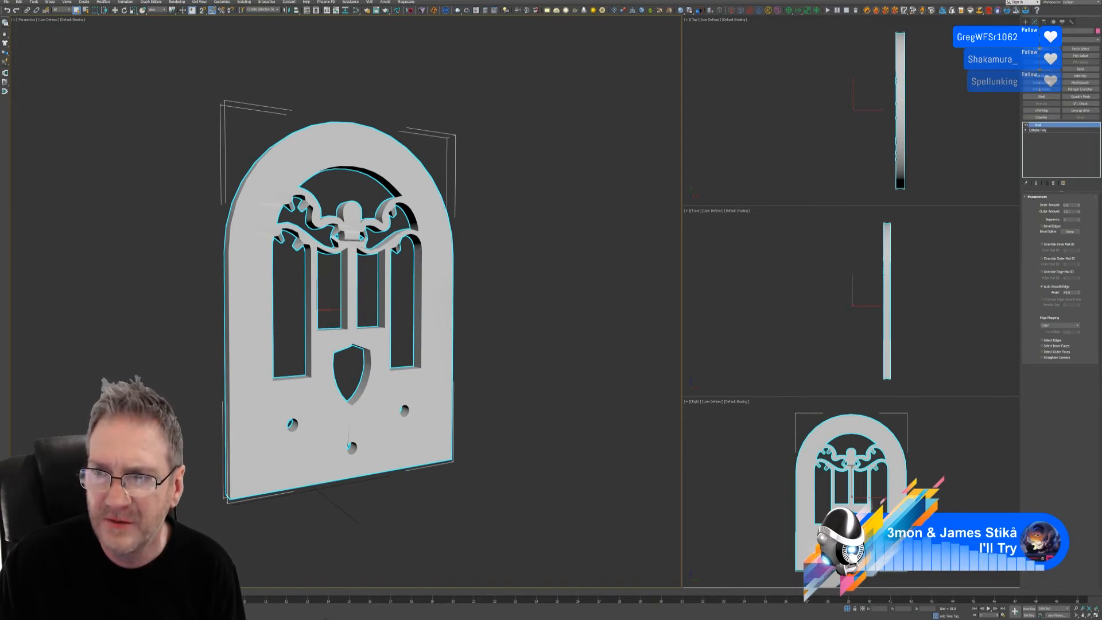
double_click(1068, 211)
text(1)
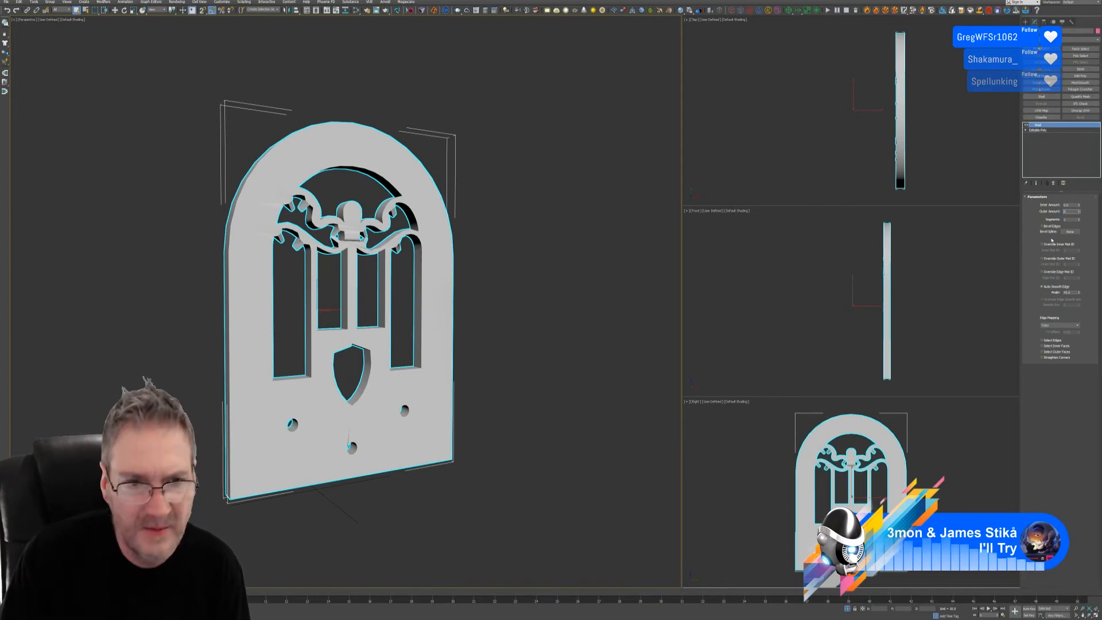
key(Return)
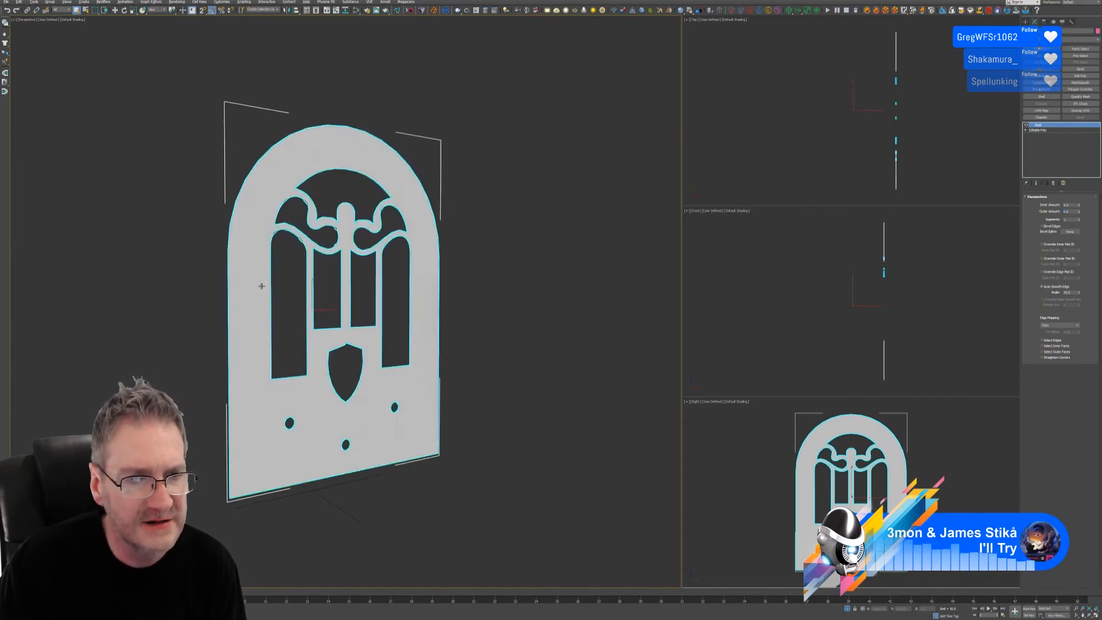
mouse_move(261, 286)
alt+middle_down()
mouse_move(297, 285)
mouse_move(220, 284)
mouse_move(270, 285)
mouse_move(255, 285)
alt+middle_up()
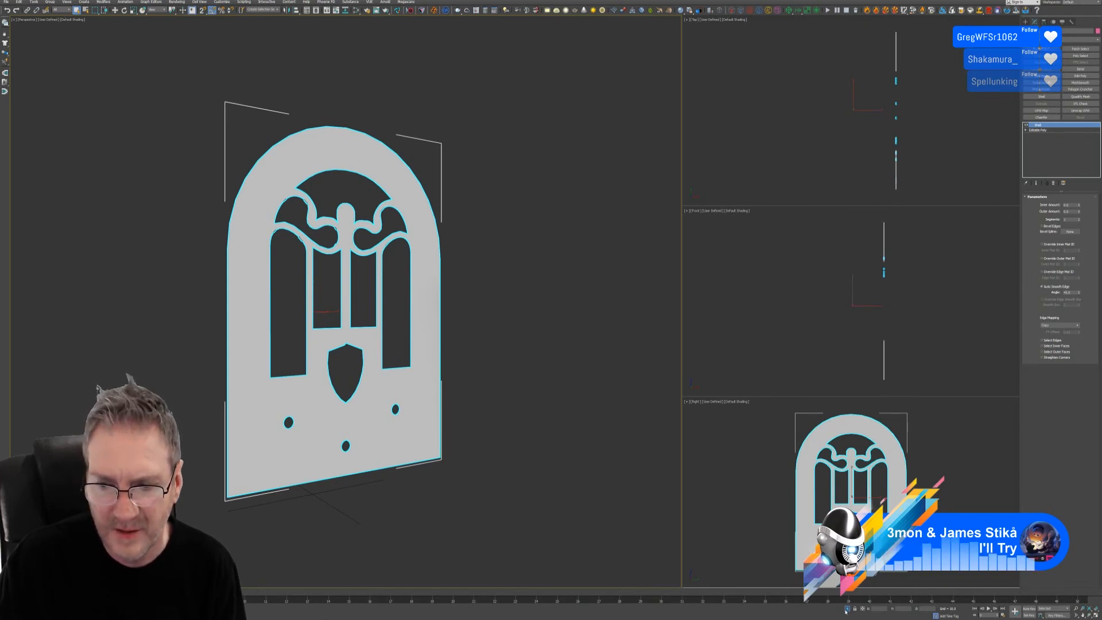
mouse_move(424, 405)
alt+middle_down()
mouse_move(507, 415)
mouse_move(444, 411)
alt+middle_up()
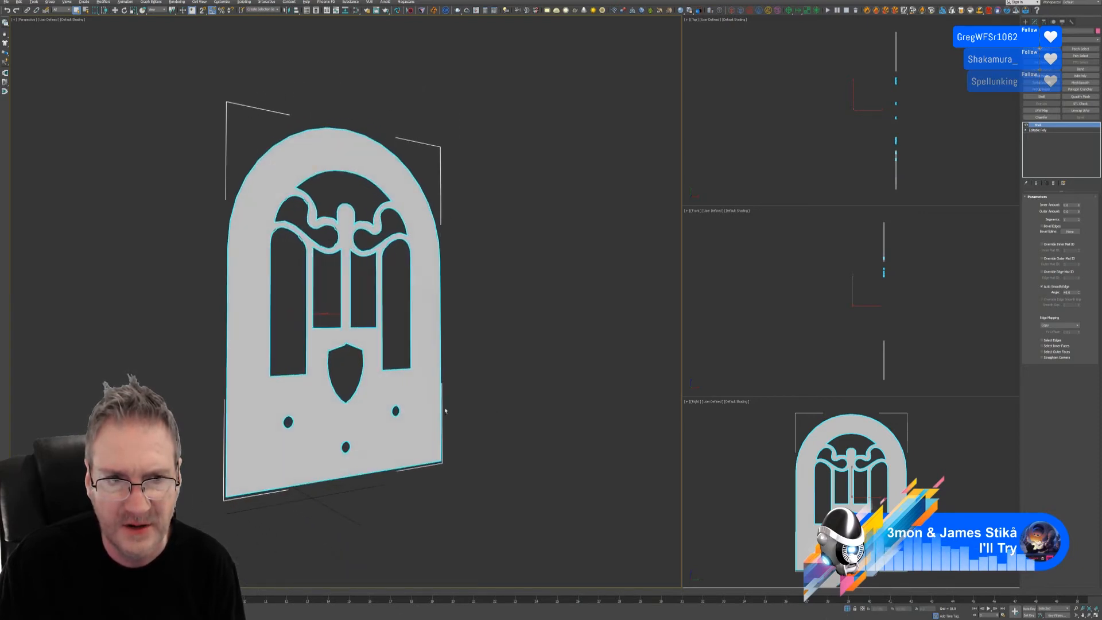
click(847, 609)
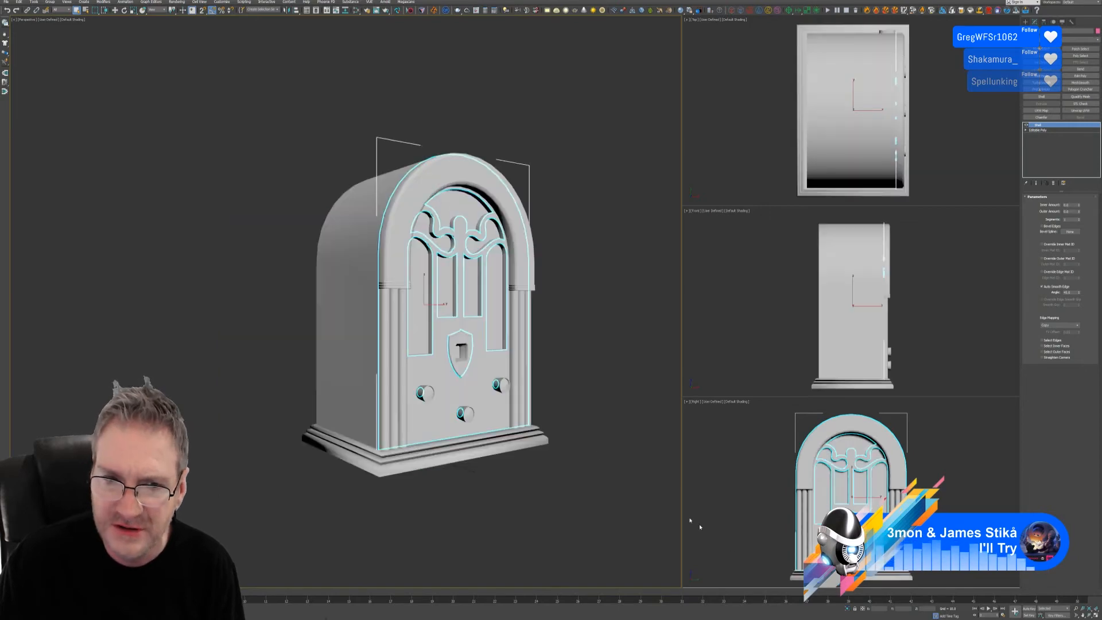
- Add an Edit Poly modifier above the Shell on the front panel, leave Attach off and clear the selection
middle_drag(535, 346, 528, 365)
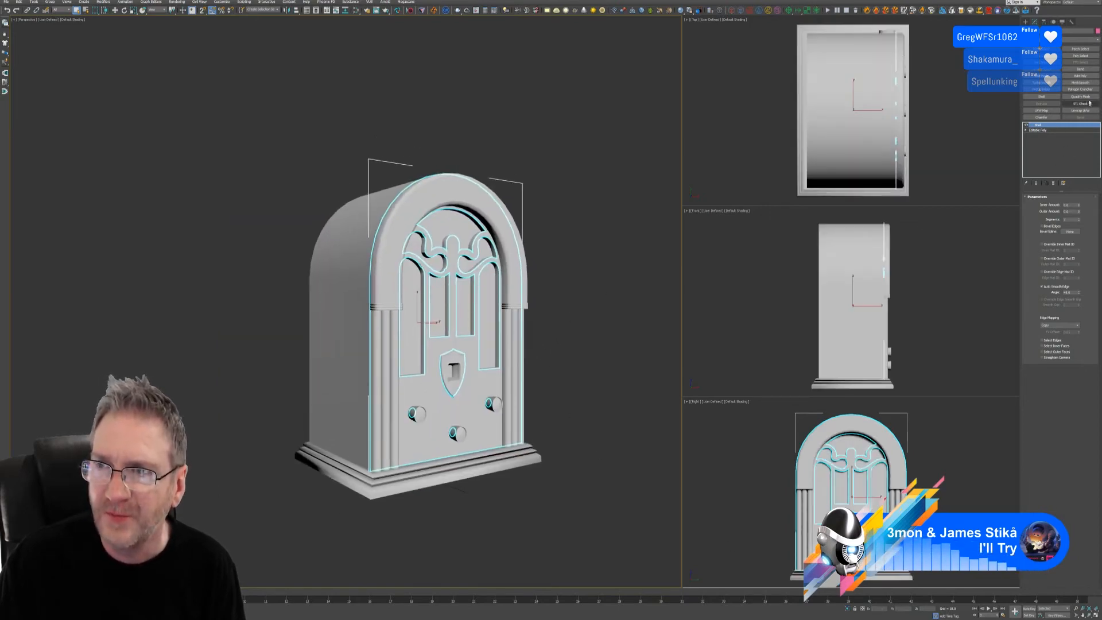
click(1080, 75)
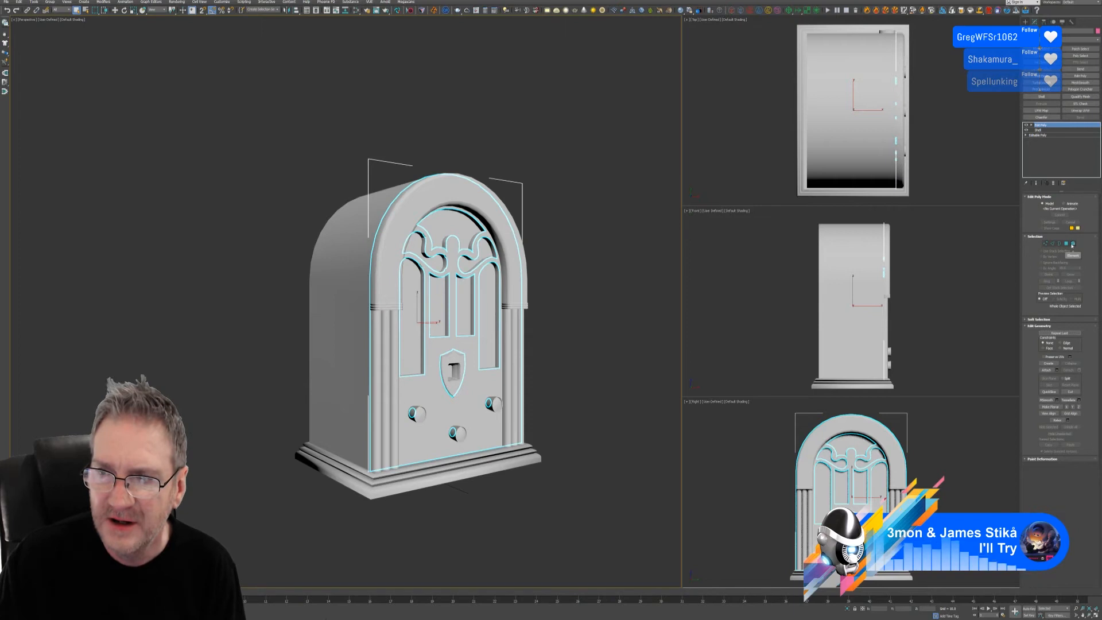
click(1045, 370)
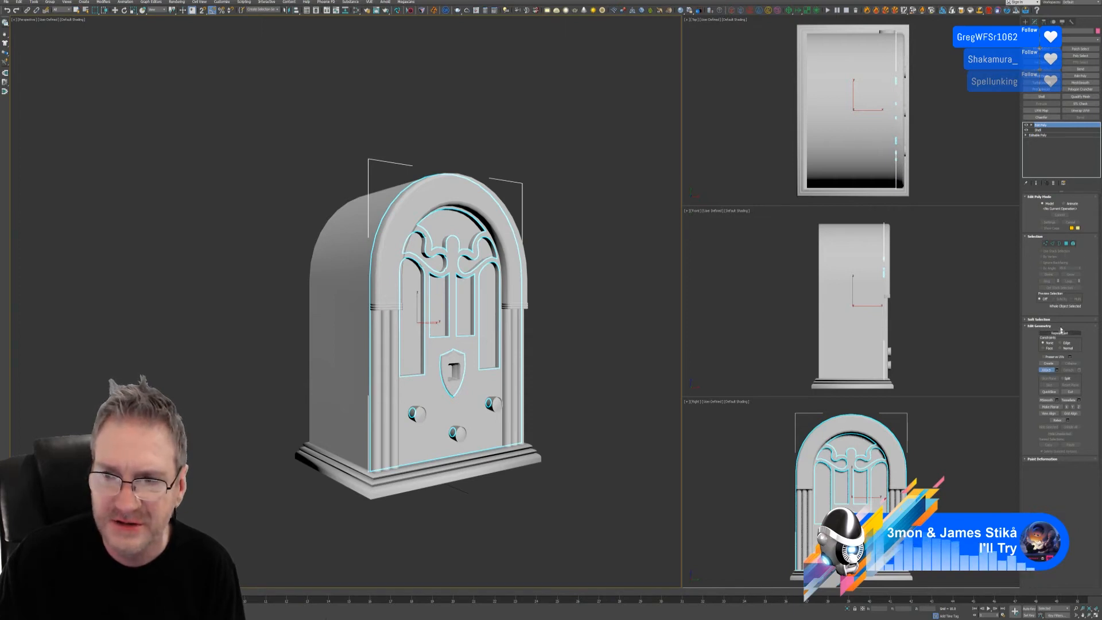
click(1045, 370)
click(592, 232)
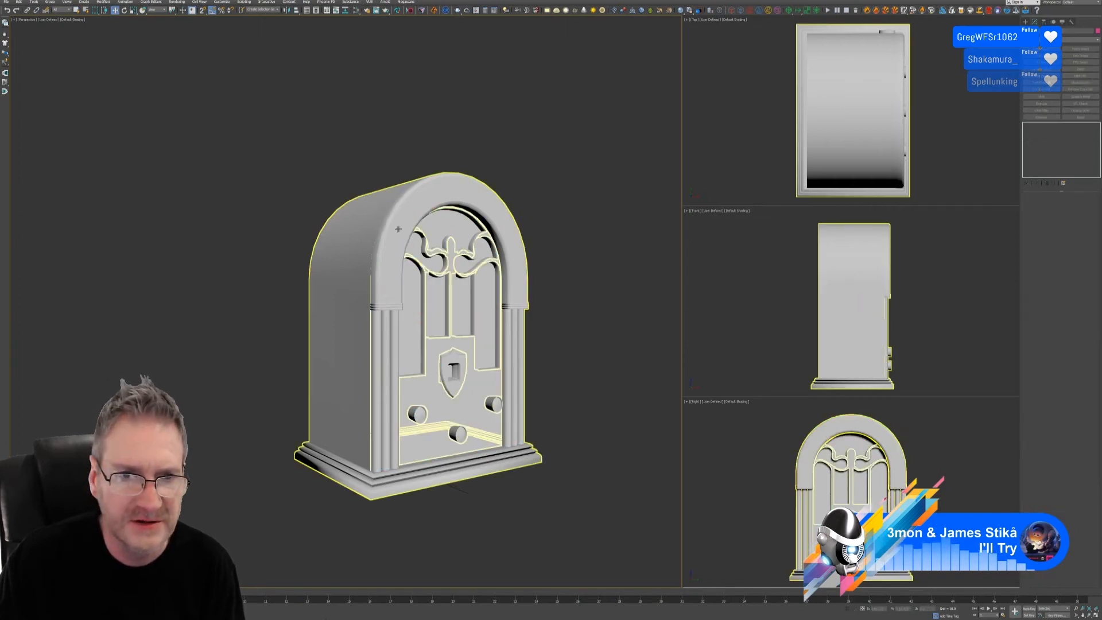
- Select the radio body, add an Edit Poly modifier and attach the front panel to the body
click(358, 231)
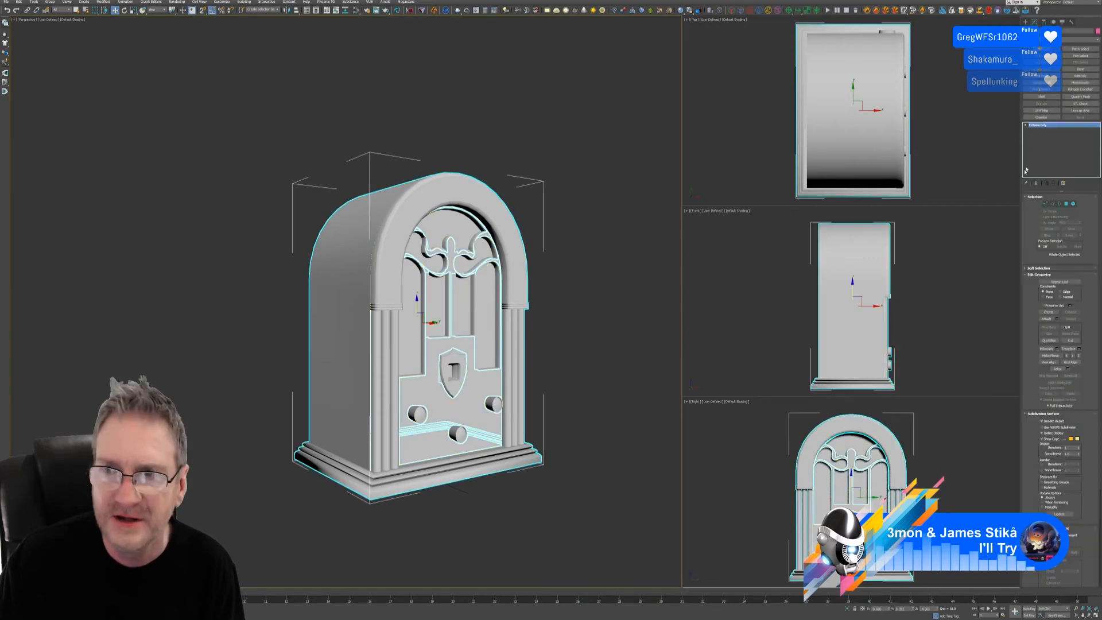
click(1047, 319)
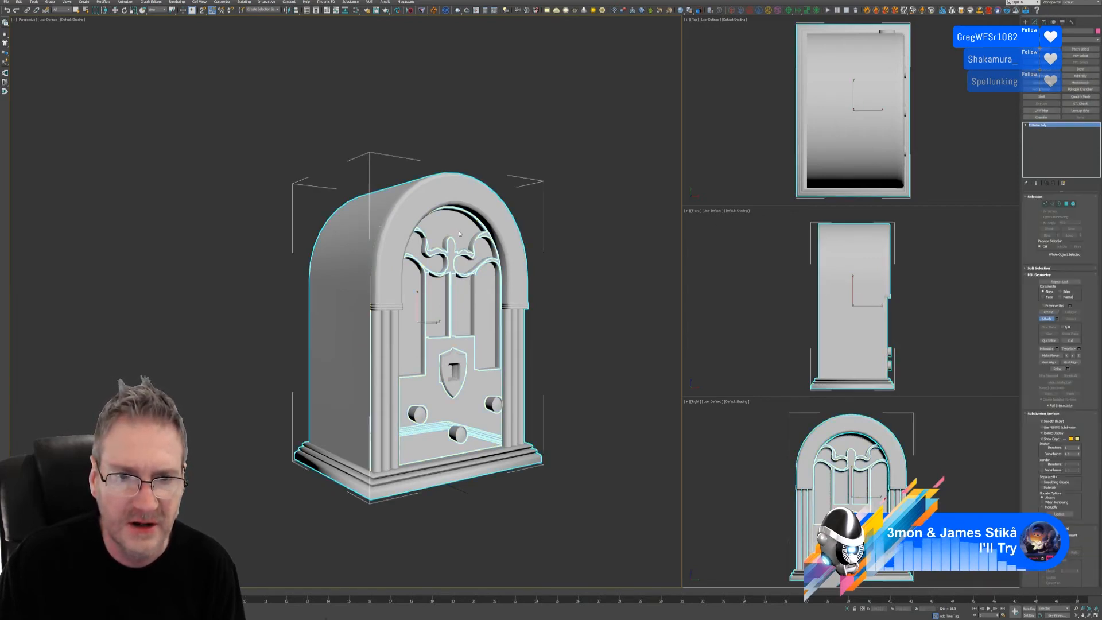
click(490, 231)
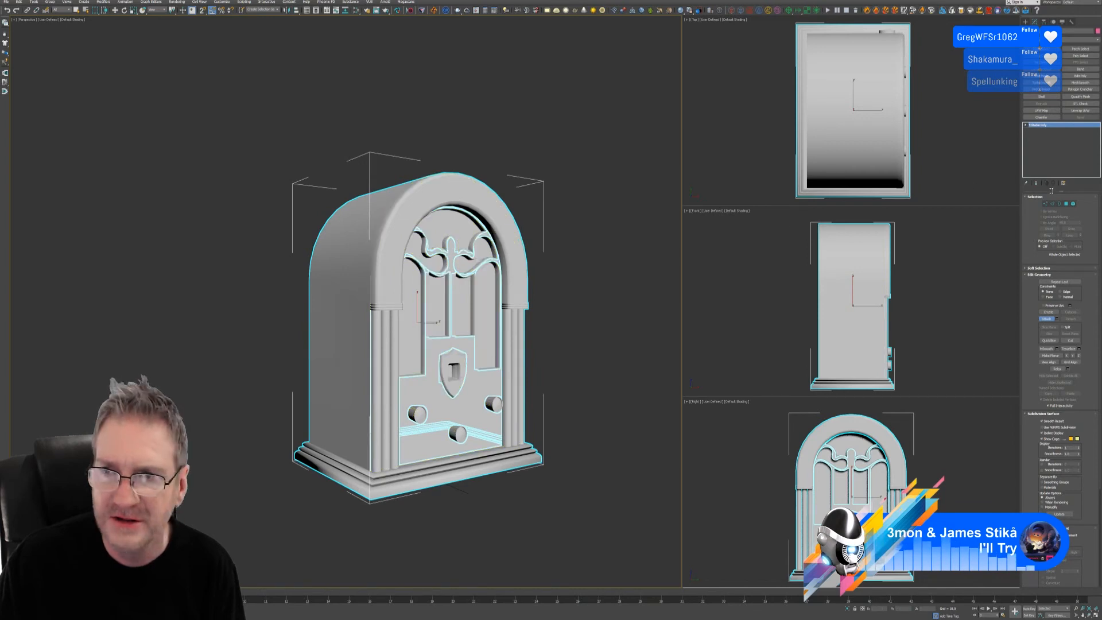
click(1048, 319)
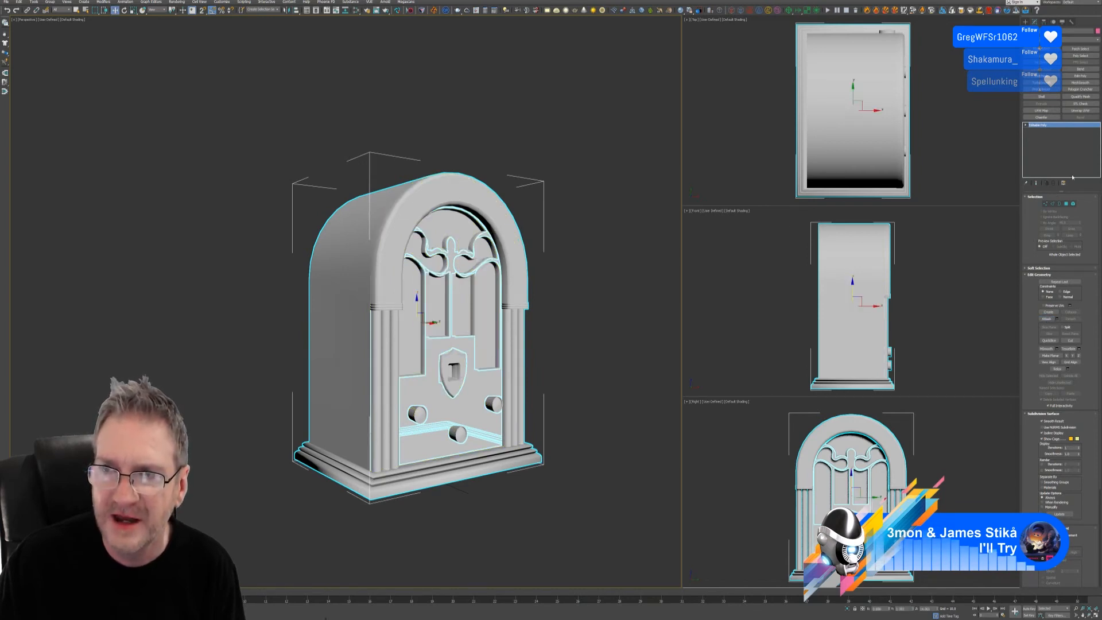
click(1080, 75)
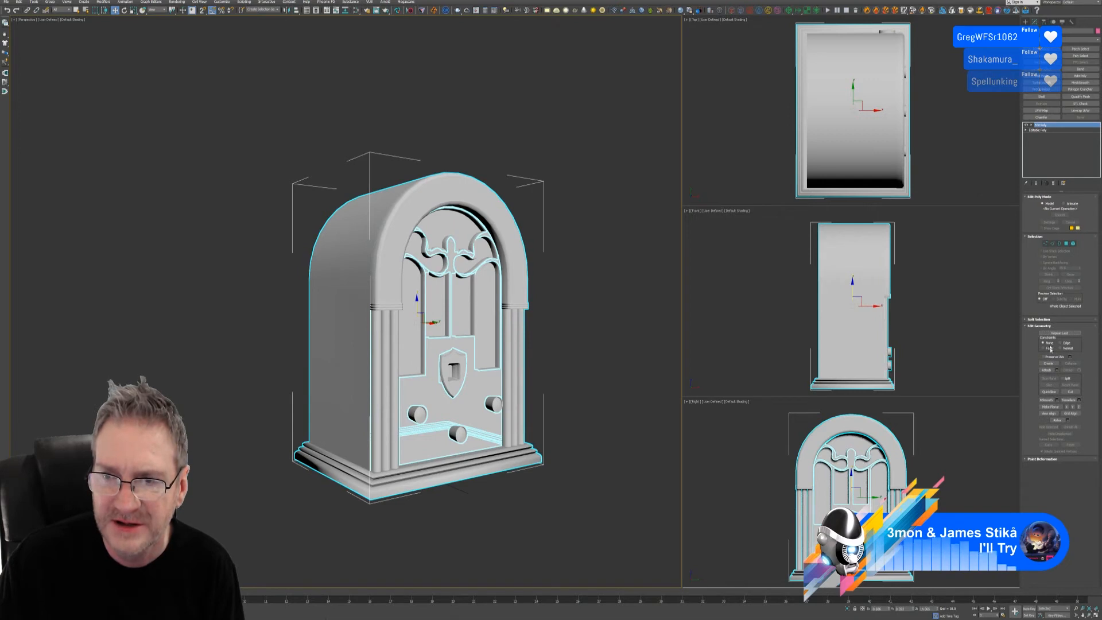
click(1046, 370)
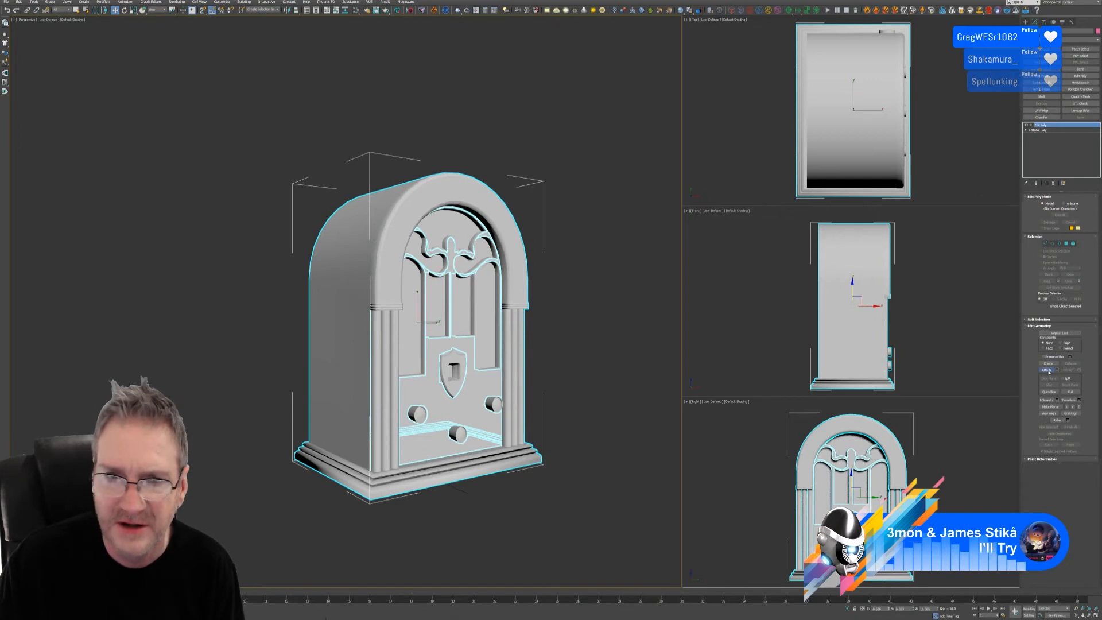
click(471, 261)
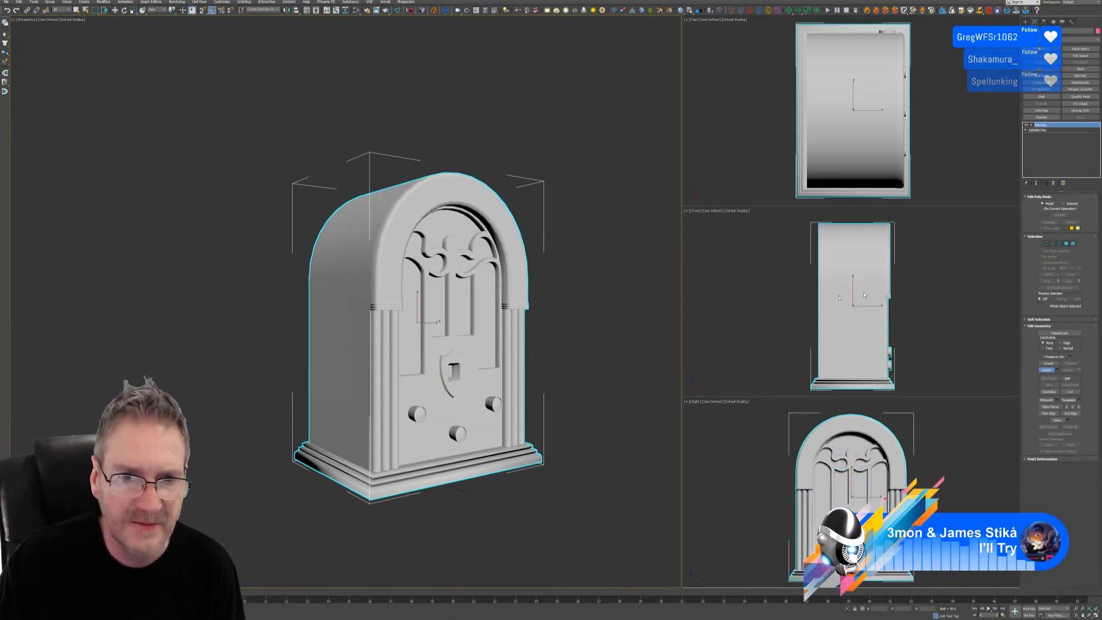
click(1046, 370)
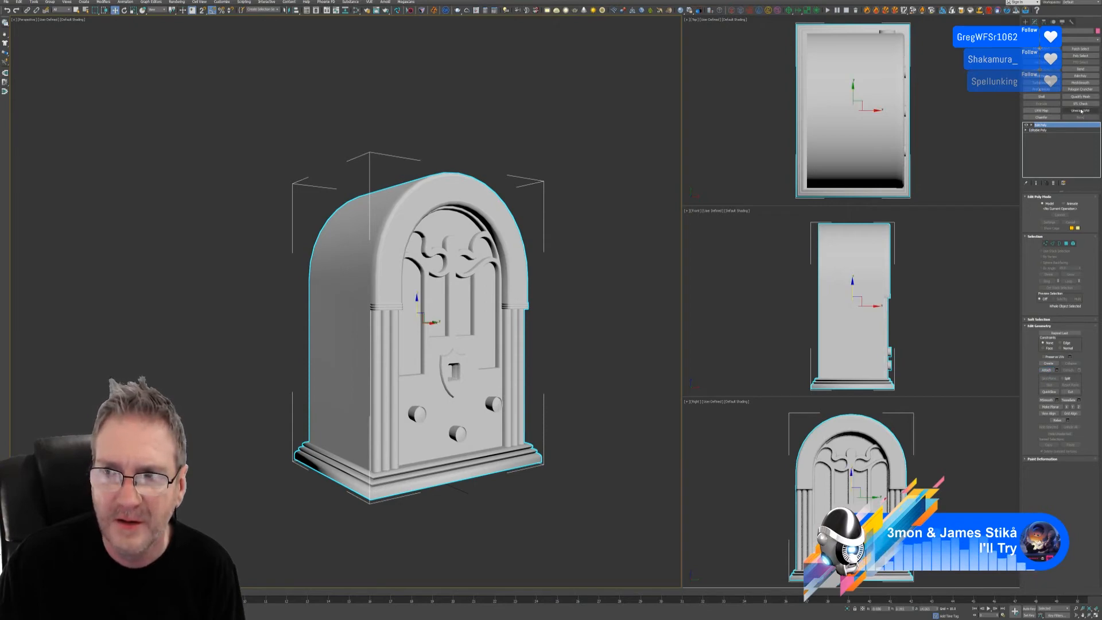
- Undo the panel attachment and the body's Edit Poly modifier, going back to the separately selected front panel
key(ctrl+z)
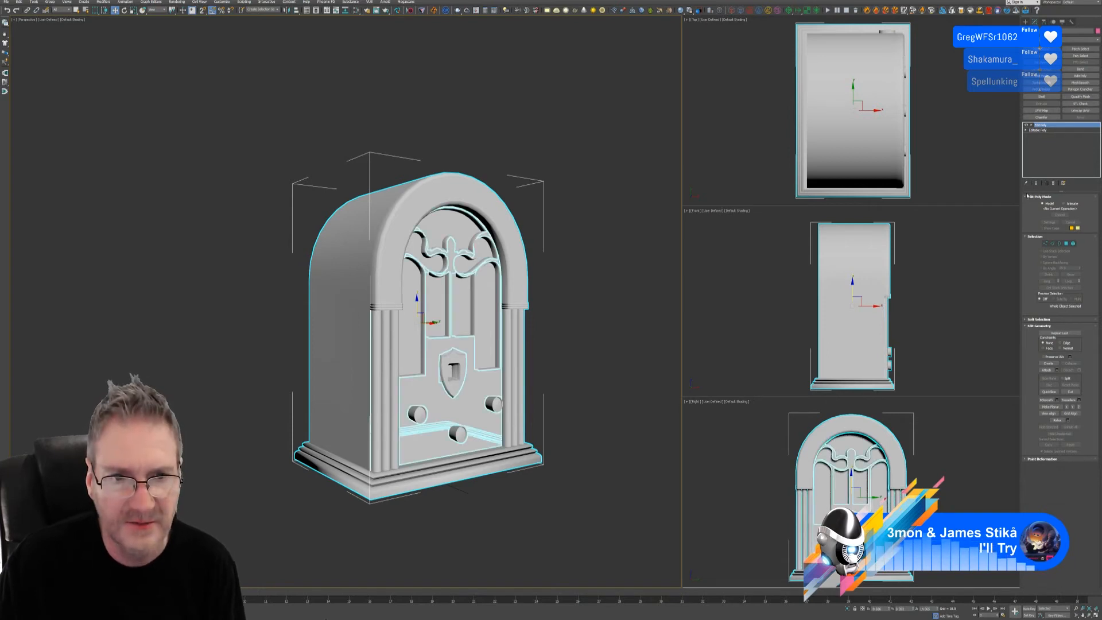
key(ctrl+z)
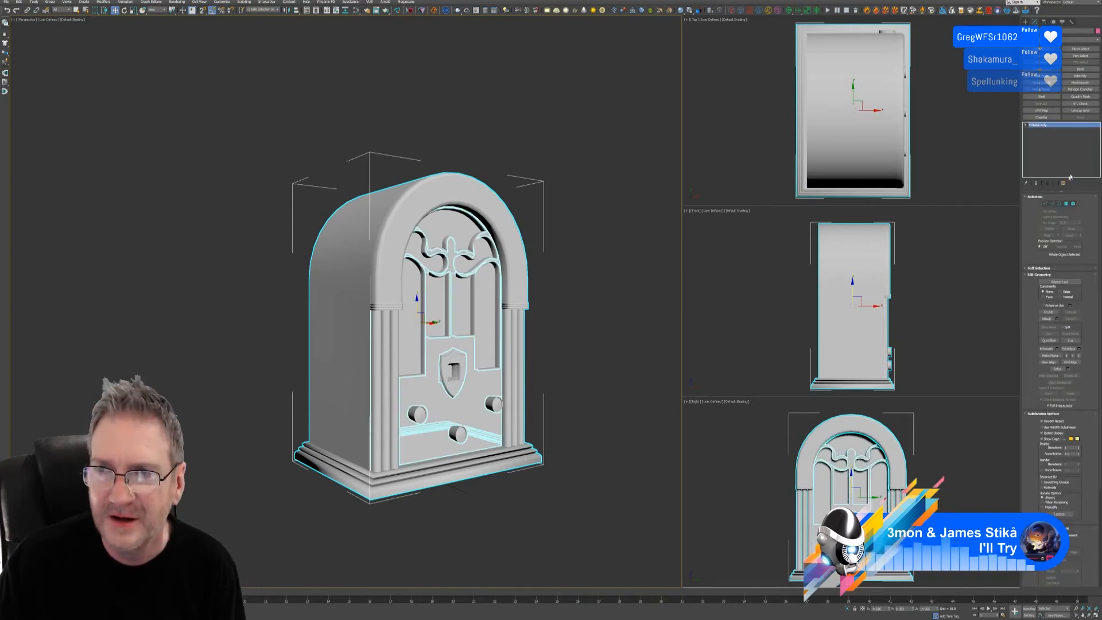
key(ctrl+z)
key(ctrl+z)
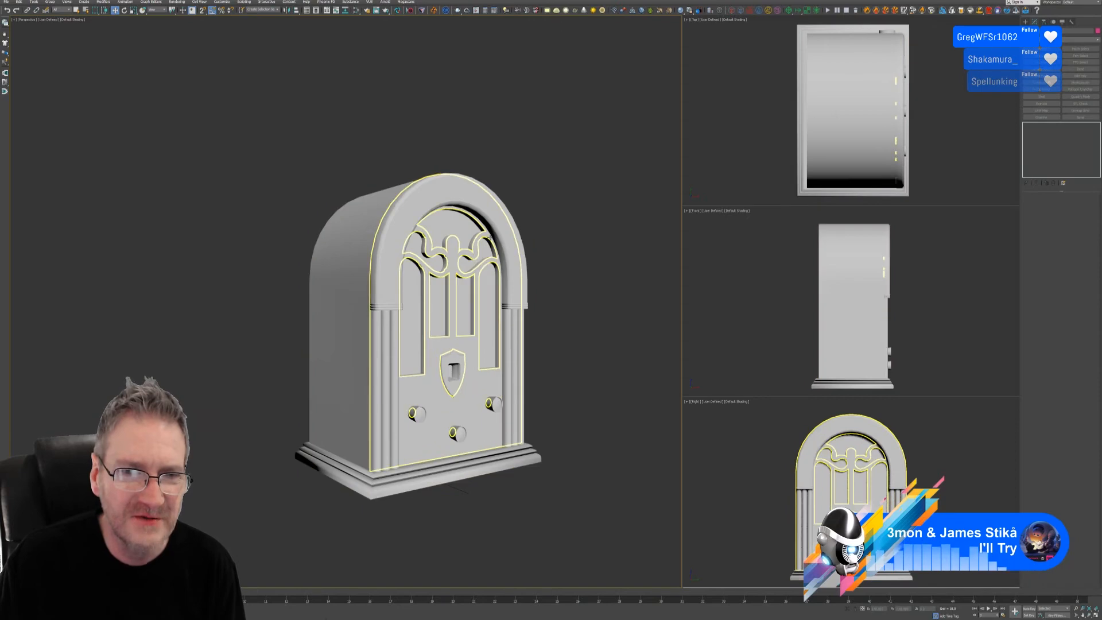
key(ctrl+z)
- Send the front panel to RizomUV through the bridge and turn the model to face its front
click(397, 10)
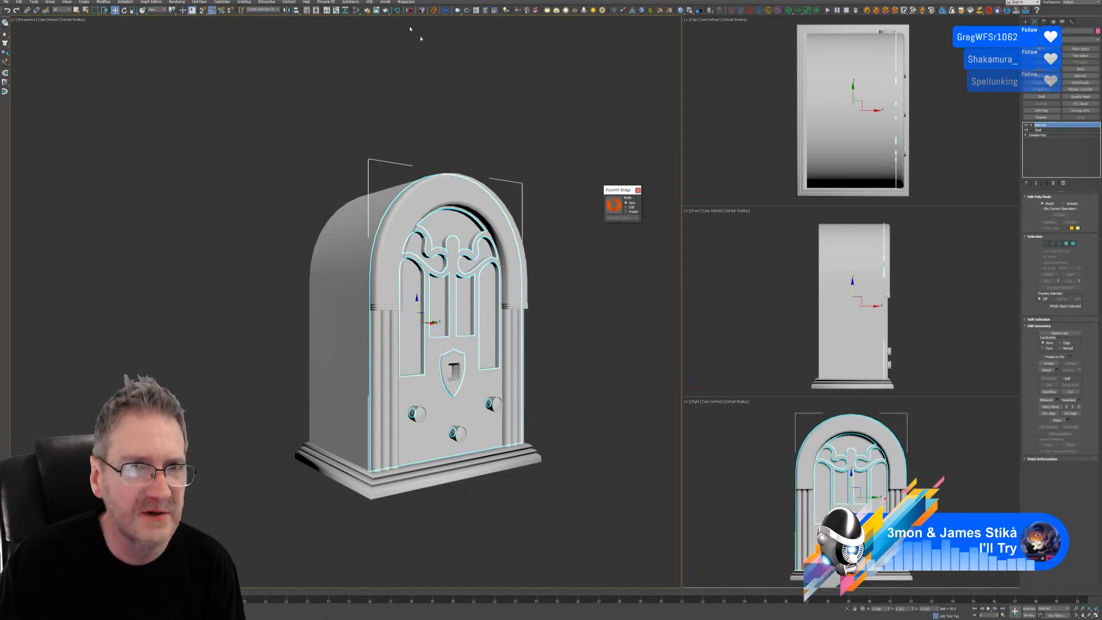
click(611, 208)
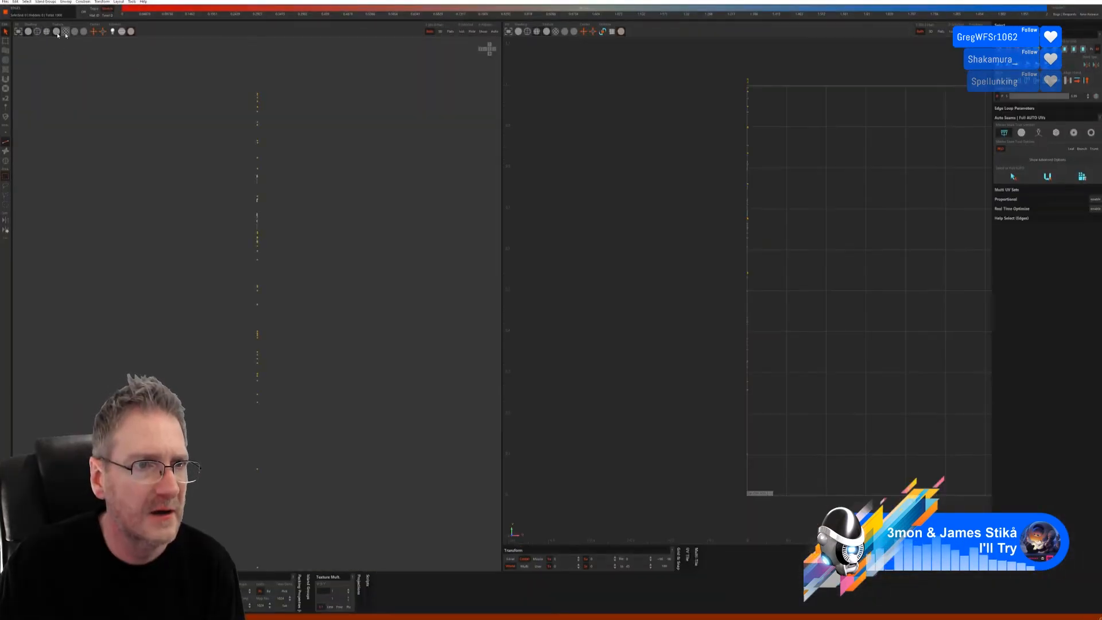
alt+drag(230, 189, 180, 208)
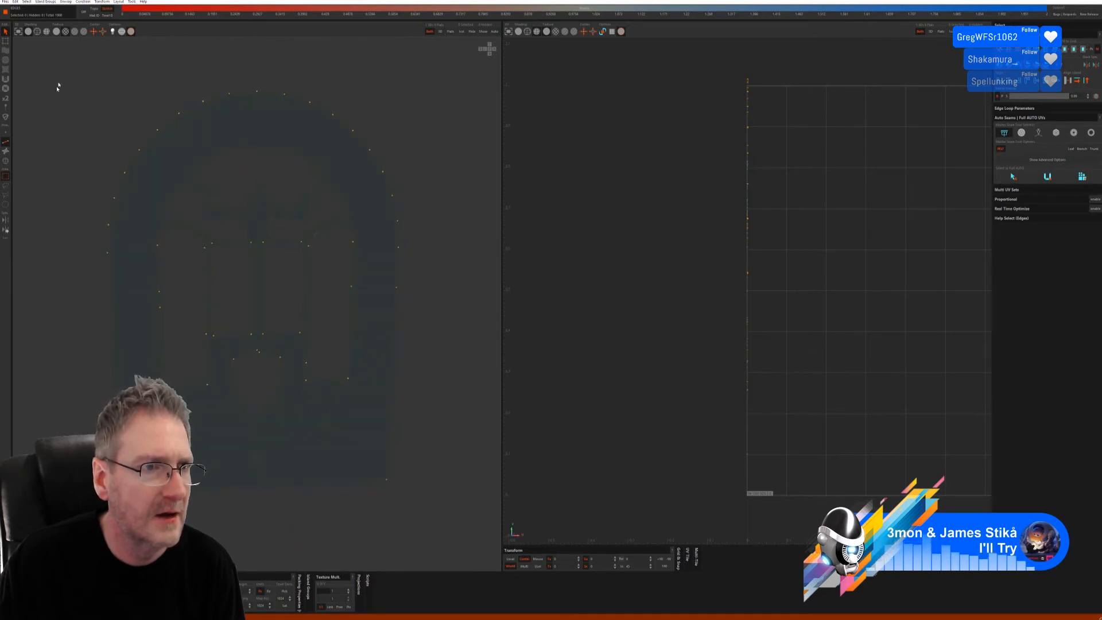
alt+drag(178, 164, 92, 173)
- Generate box-style automatic seams on the panel, unwrap and pack it, and inspect the checker pattern for distortion
click(1056, 132)
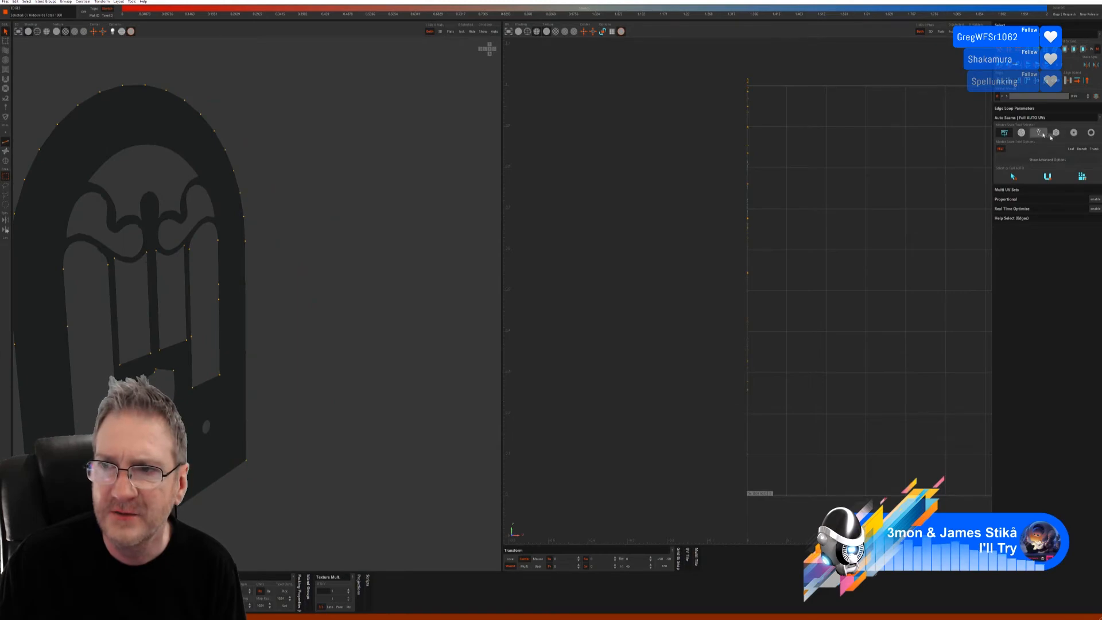
click(1005, 193)
click(1028, 193)
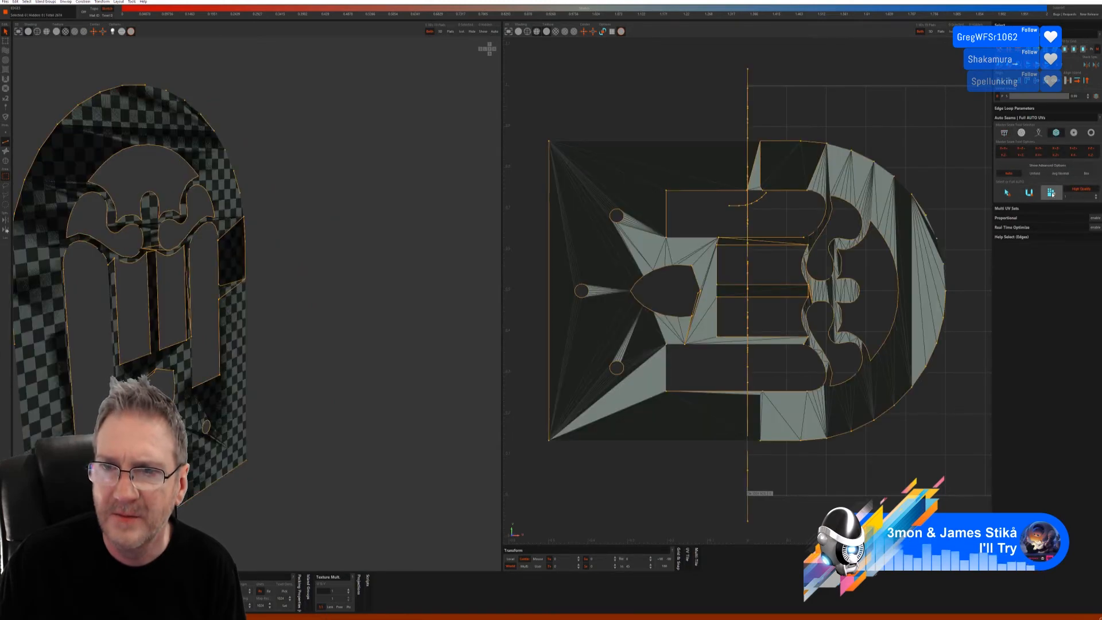
scroll(885, 234, up, 3)
alt+drag(314, 318, 276, 290)
scroll(651, 329, down, 7)
alt+right_drag(384, 336, 518, 334)
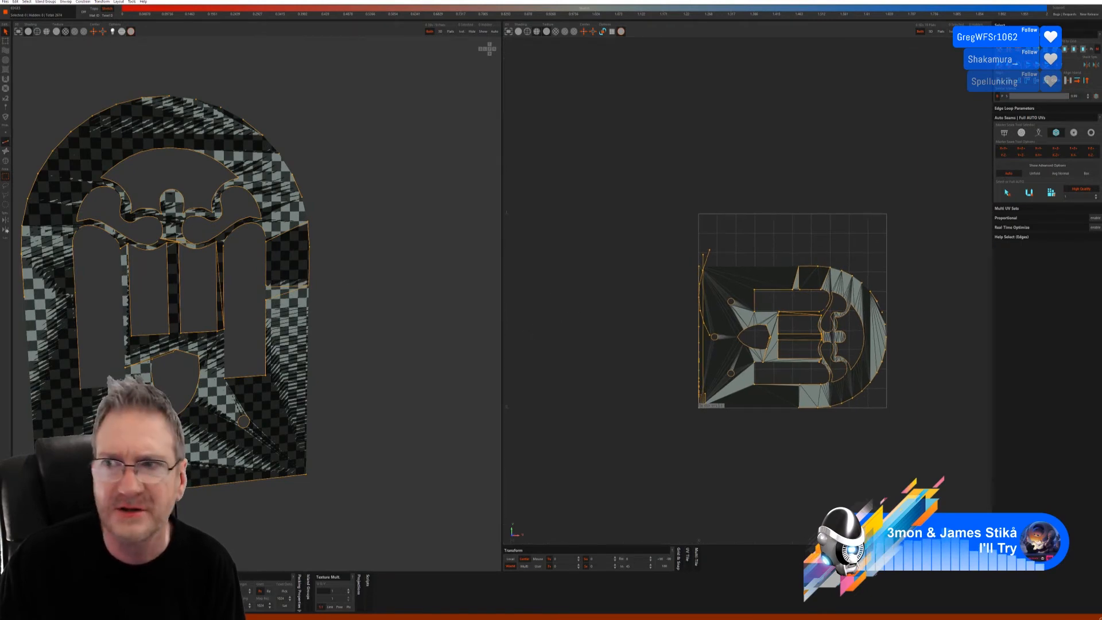
- Close RizomUV and return to the radio scene in 3ds Max
key(alt+F4)
click(564, 309)
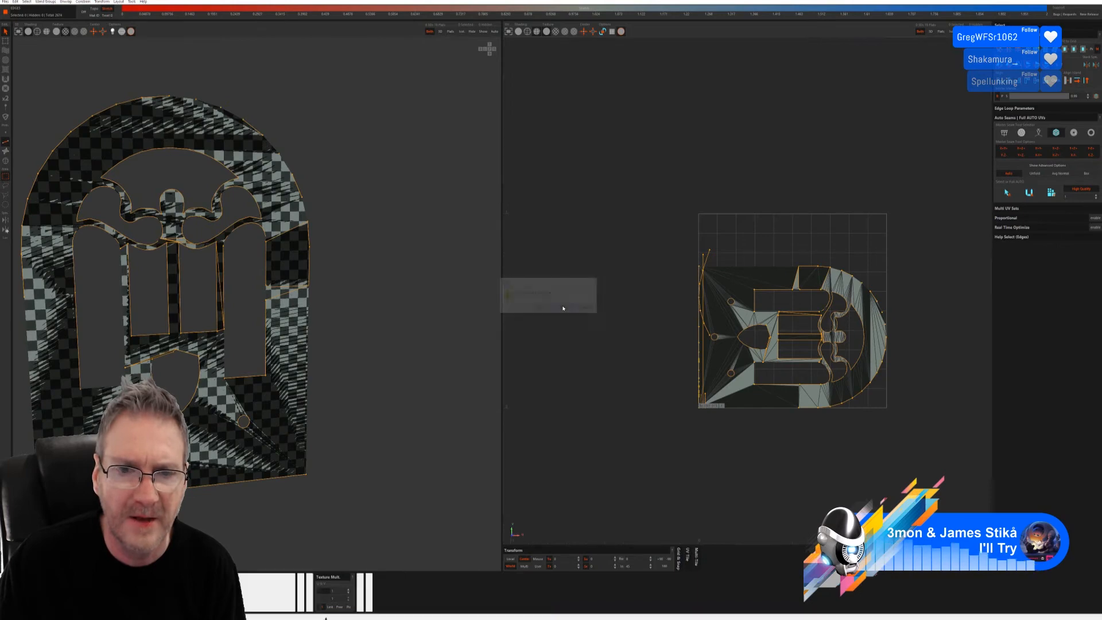
click(568, 312)
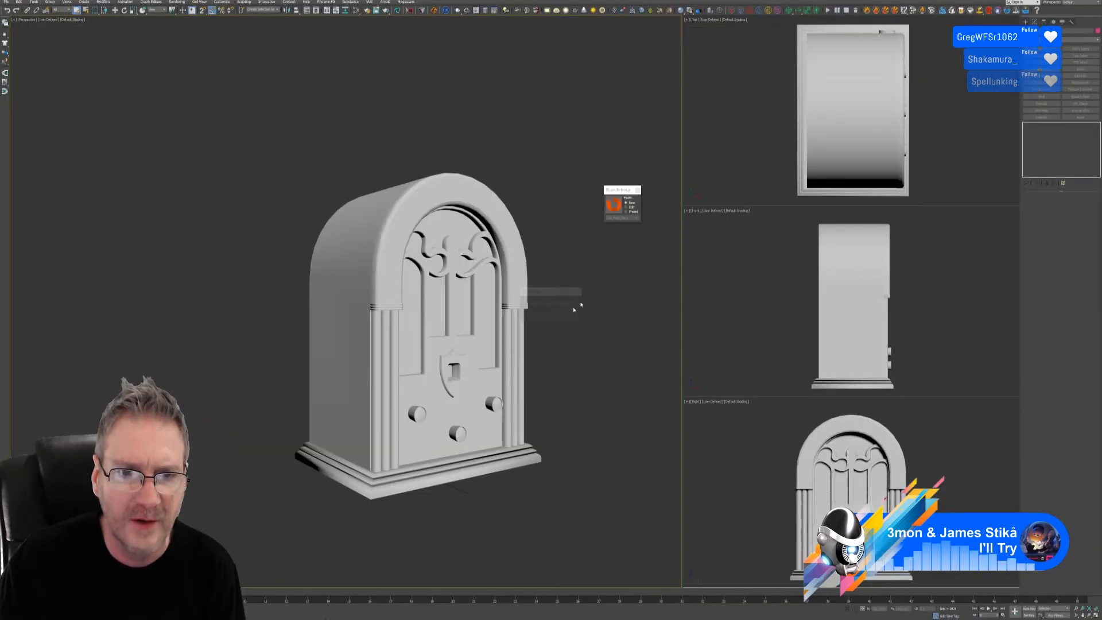
- Select the front panel, isolate it in the viewports and view it from an angle
click(418, 342)
click(421, 376)
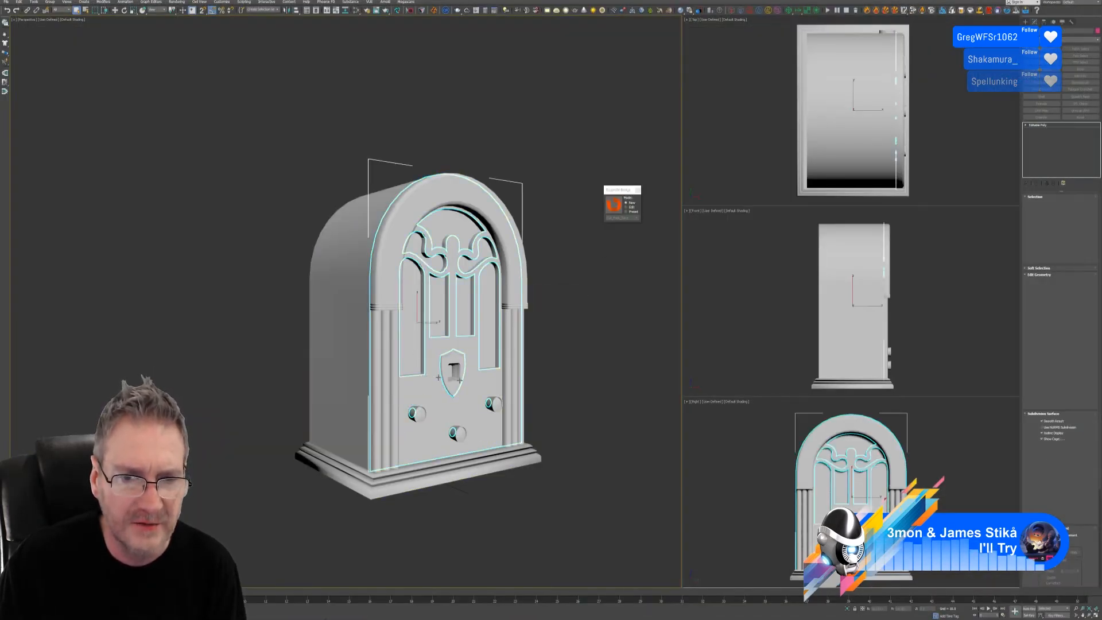
click(846, 609)
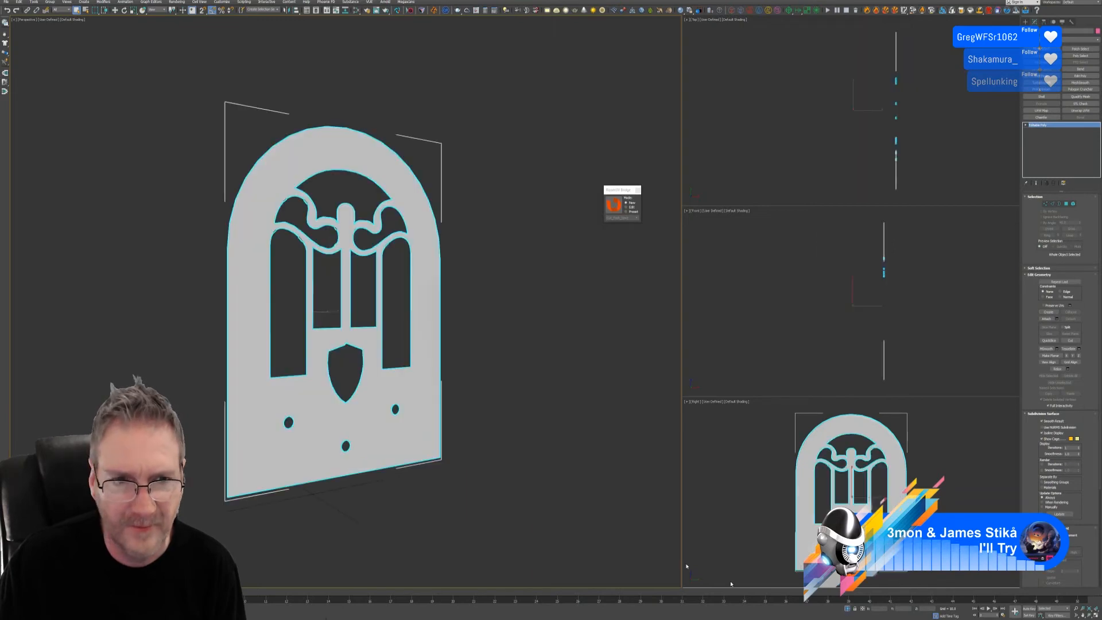
mouse_move(533, 410)
alt+middle_down()
mouse_move(484, 411)
mouse_move(530, 411)
mouse_move(518, 398)
mouse_move(459, 411)
alt+middle_up()
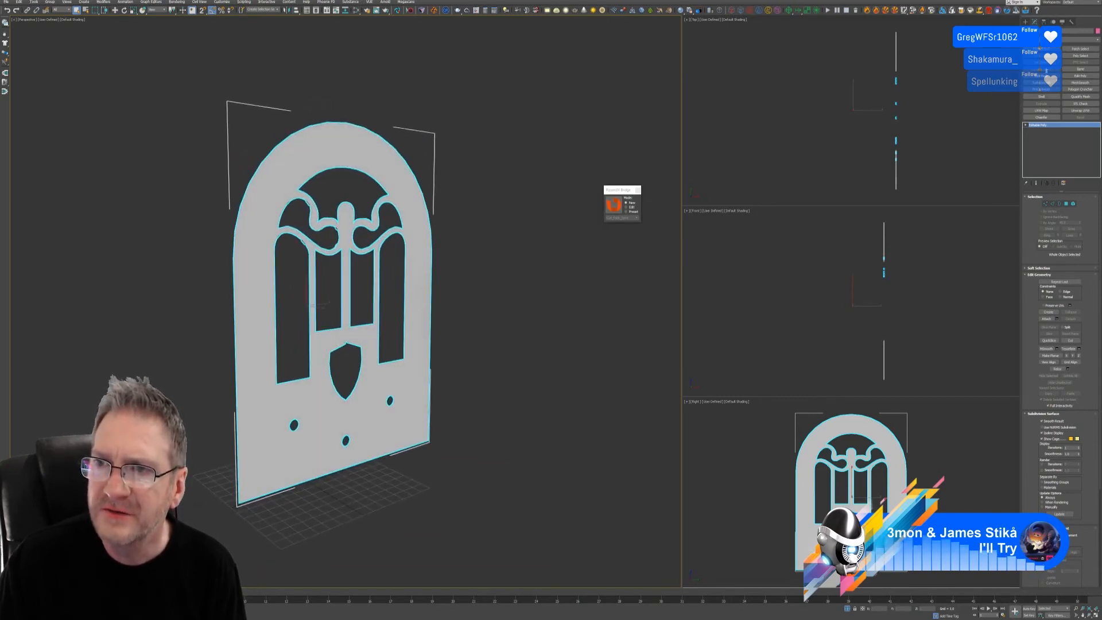
- Add an Edit Normals modifier to the front panel and select all of its normals
click(1076, 43)
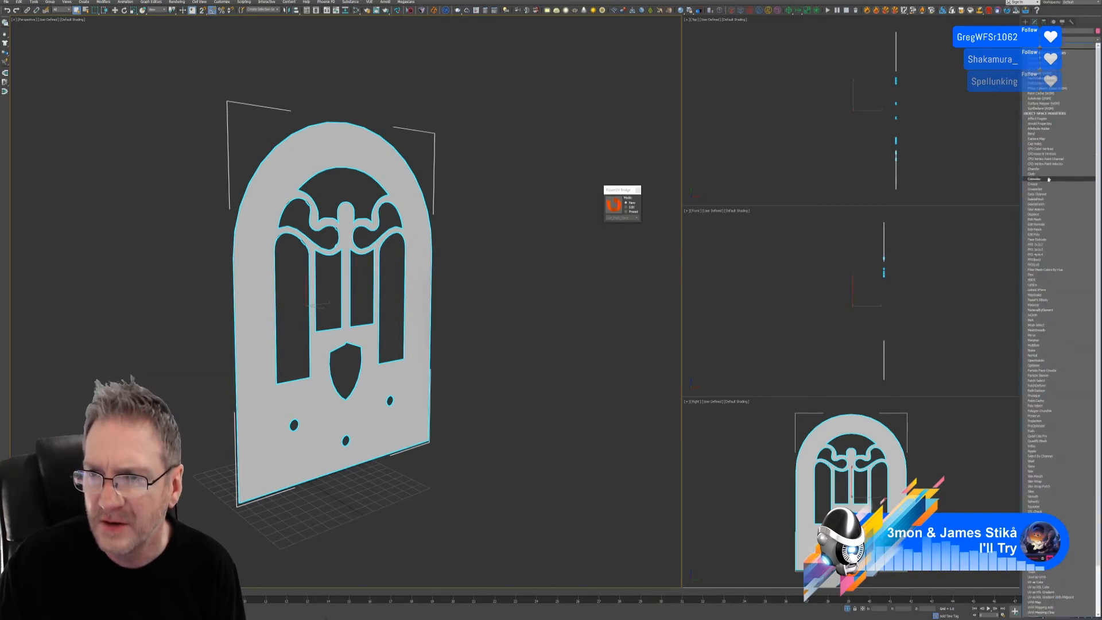
click(1042, 224)
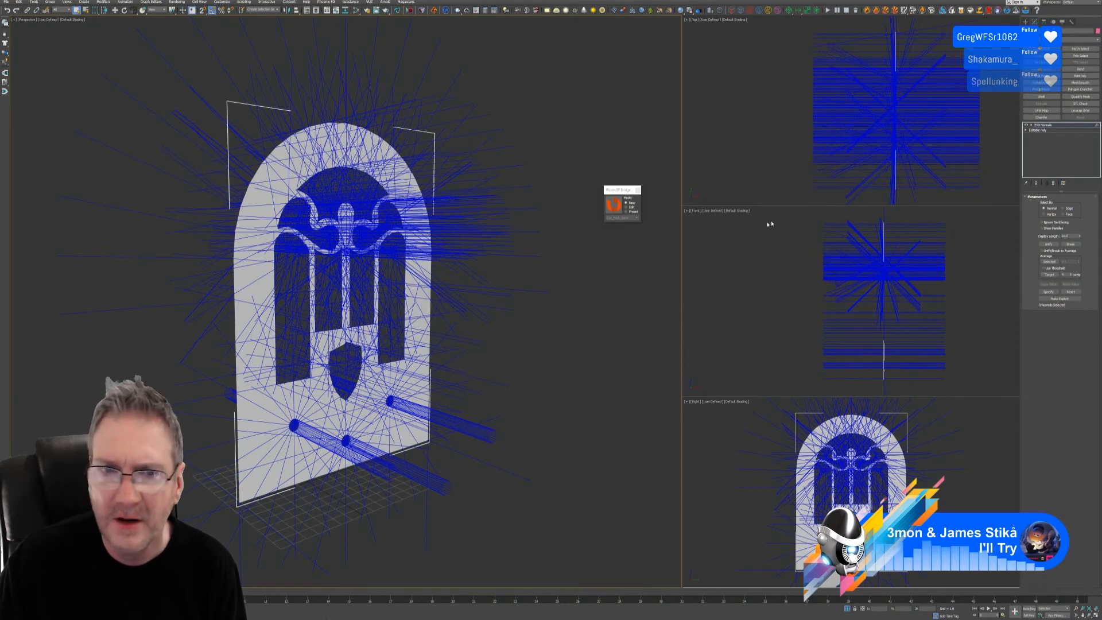
scroll(725, 236, down, 2)
scroll(727, 236, down, 3)
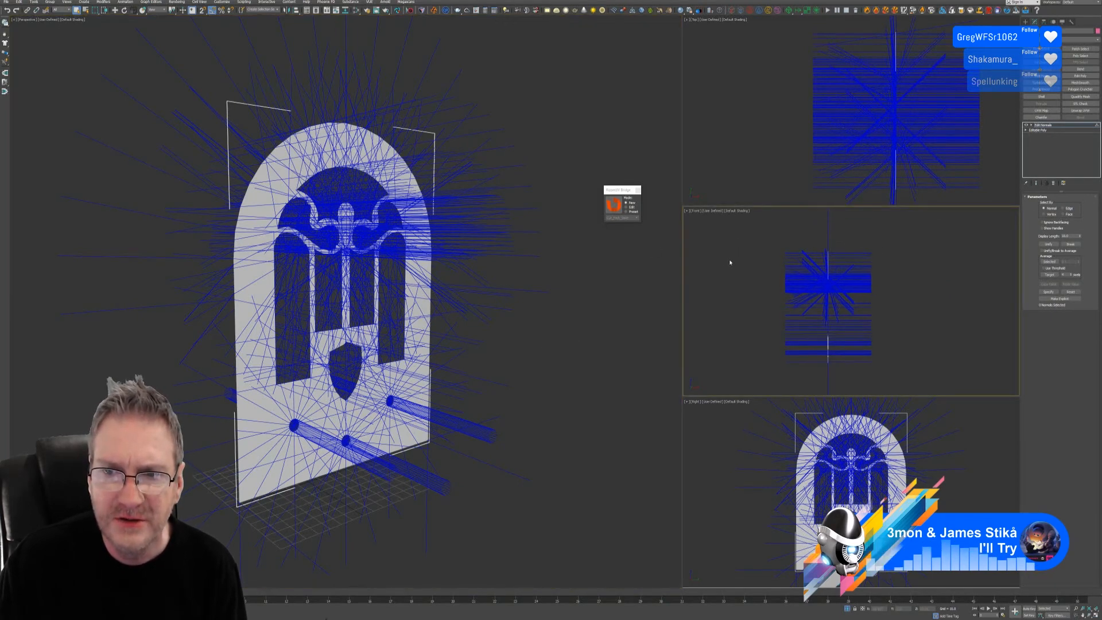
drag(856, 362, 855, 362)
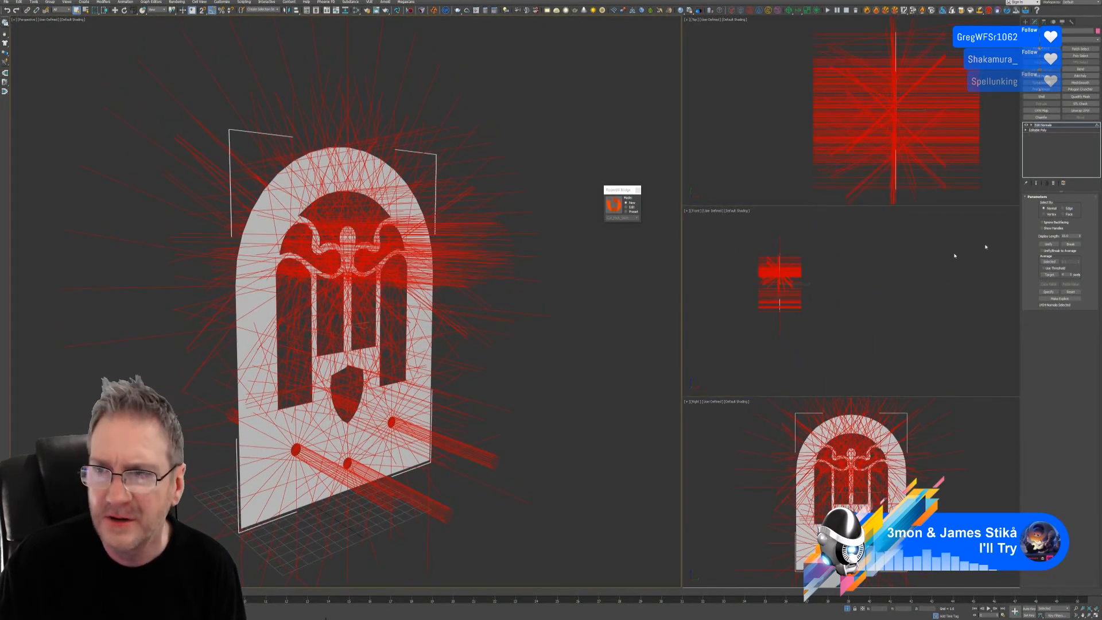
- Unify the panel's selected normals and shorten their display length
click(1049, 244)
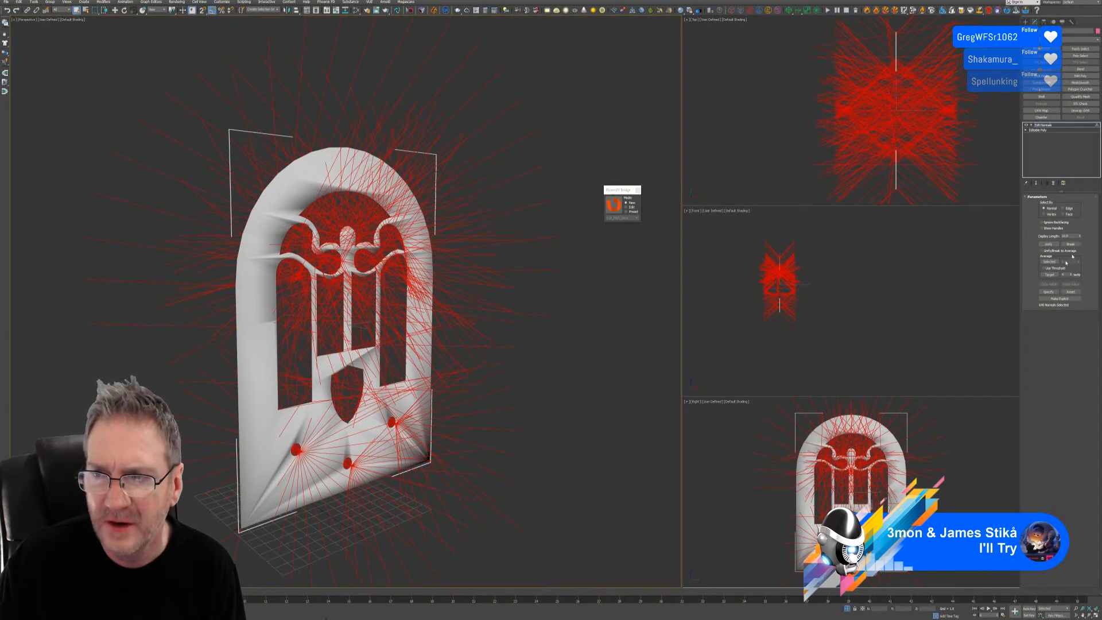
drag(1079, 237, 1073, 265)
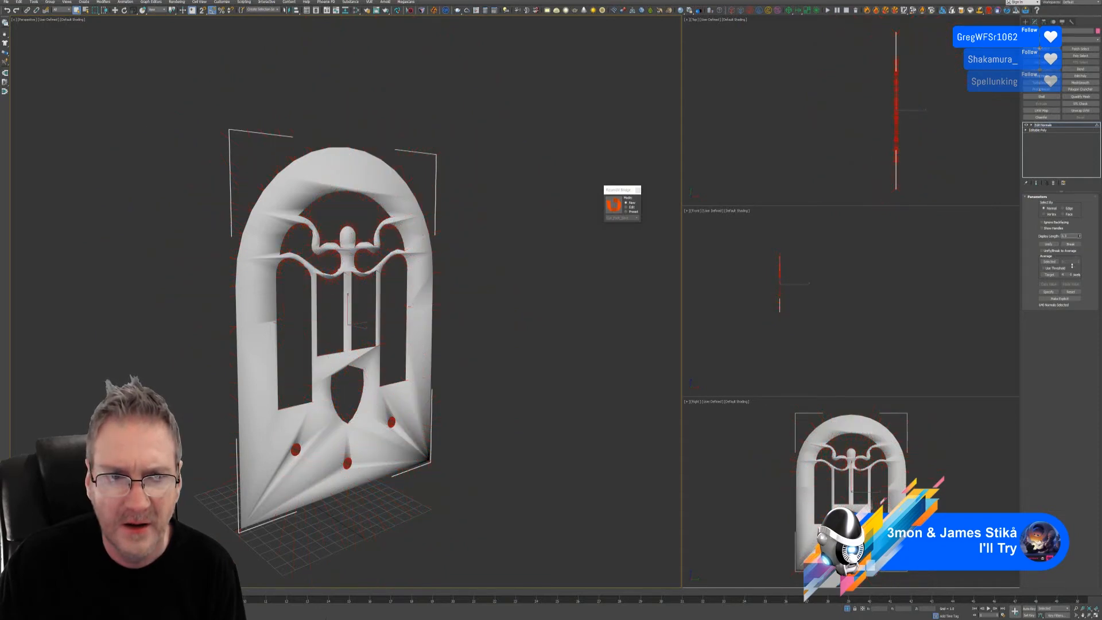
alt+middle_drag(634, 364, 526, 332)
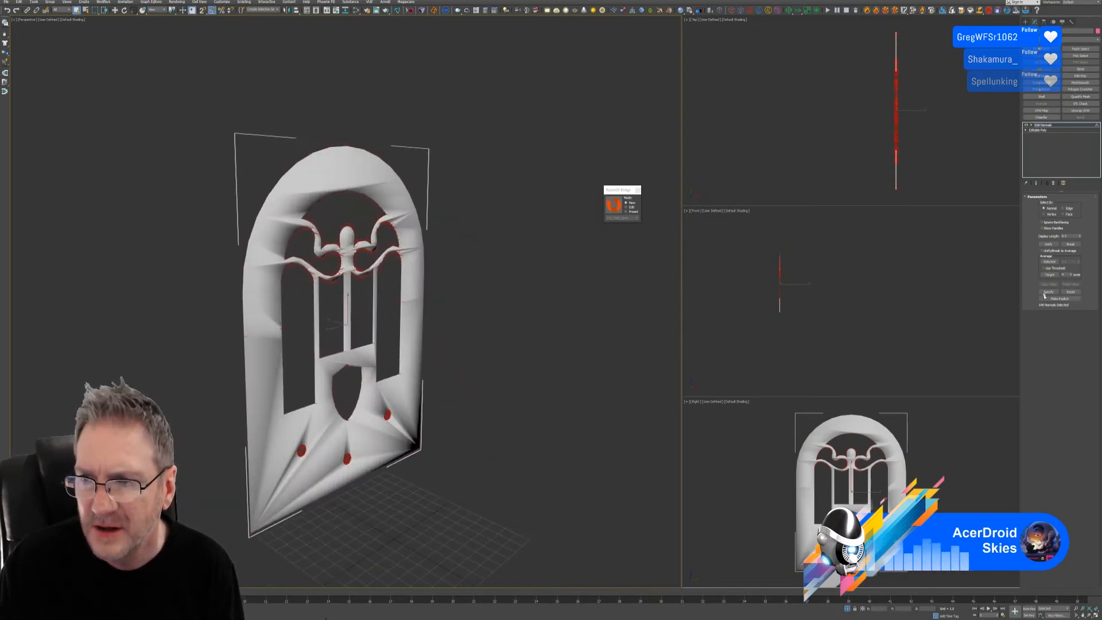
- Reset the front panel's normals in the Edit Normals modifier and check the shading on both sides
click(1069, 292)
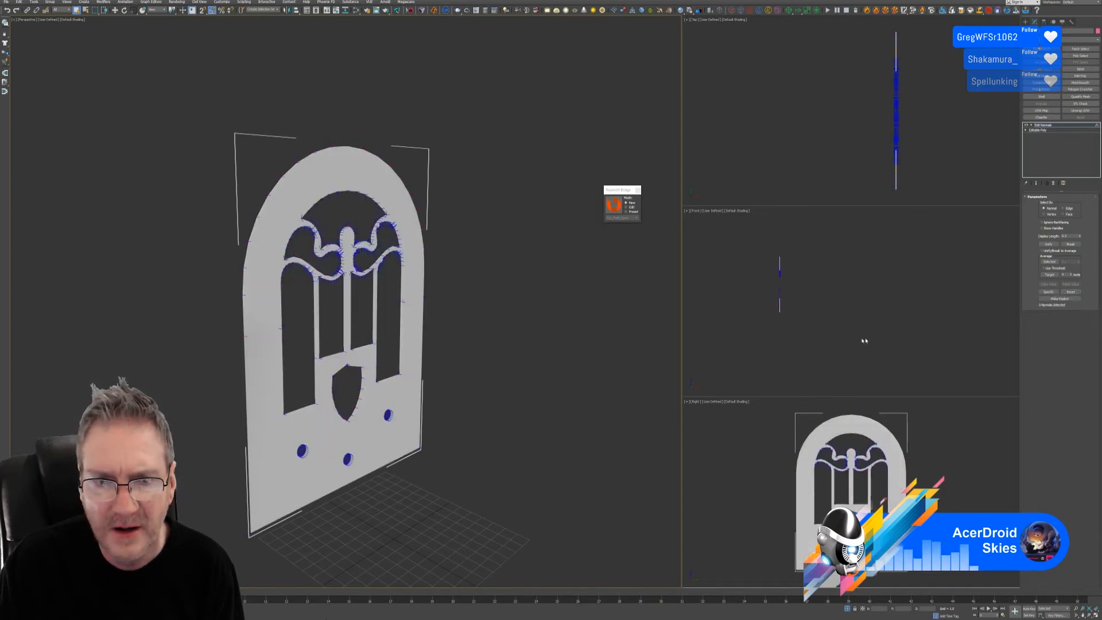
alt+middle_drag(505, 350, 506, 375)
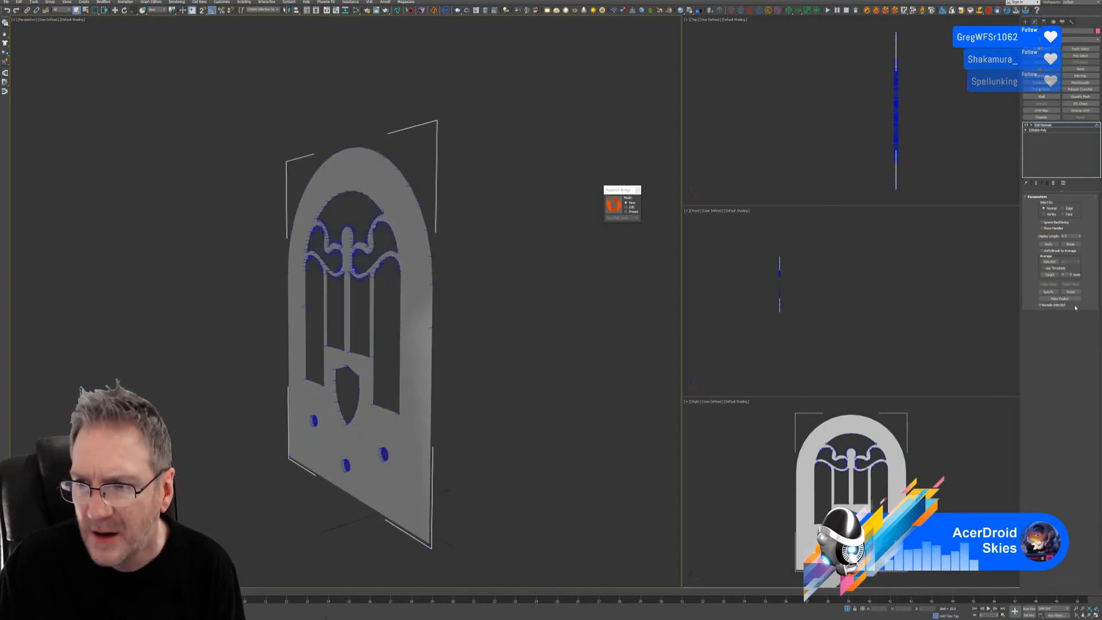
right_click(1047, 315)
click(1045, 379)
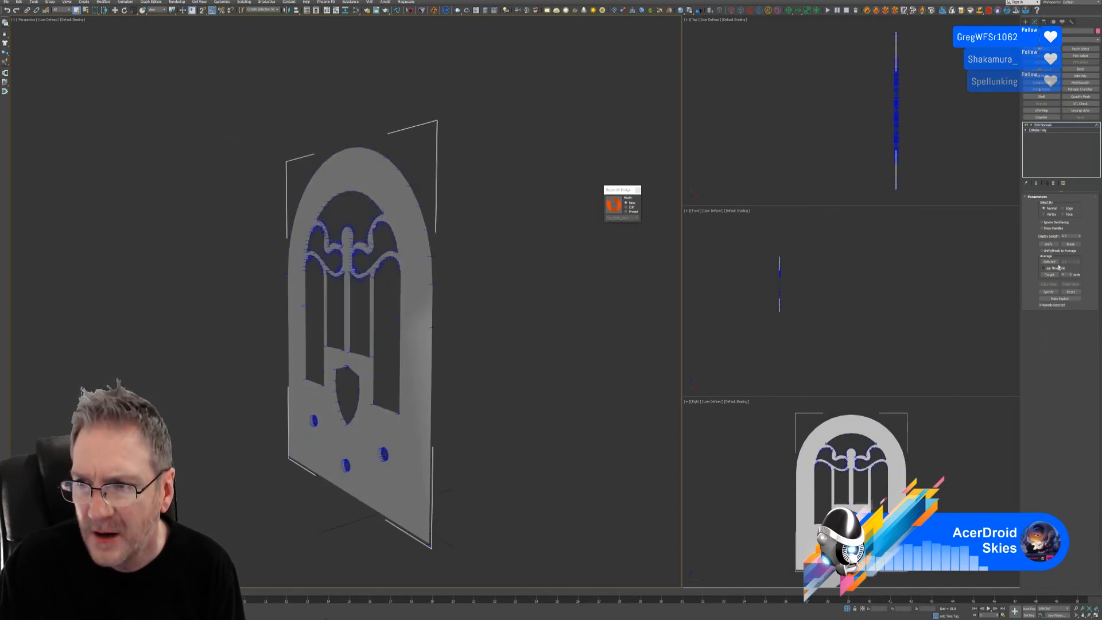
- Select all normals of the radio's front panel and break them with Edit Normals
drag(764, 230, 800, 330)
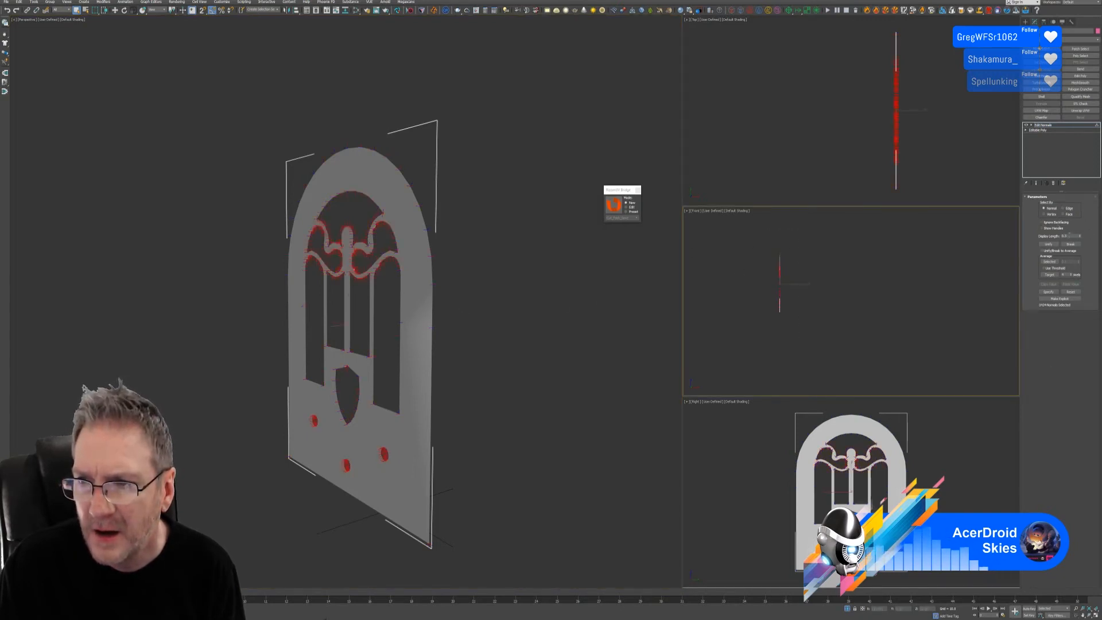
click(1069, 245)
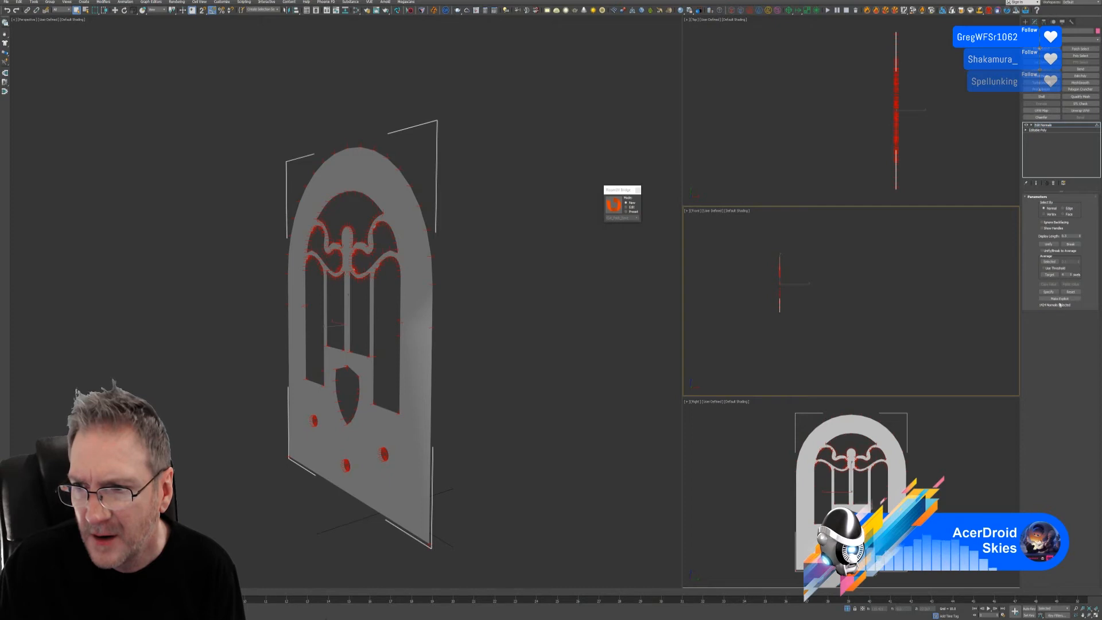
alt+middle_drag(505, 335, 577, 310)
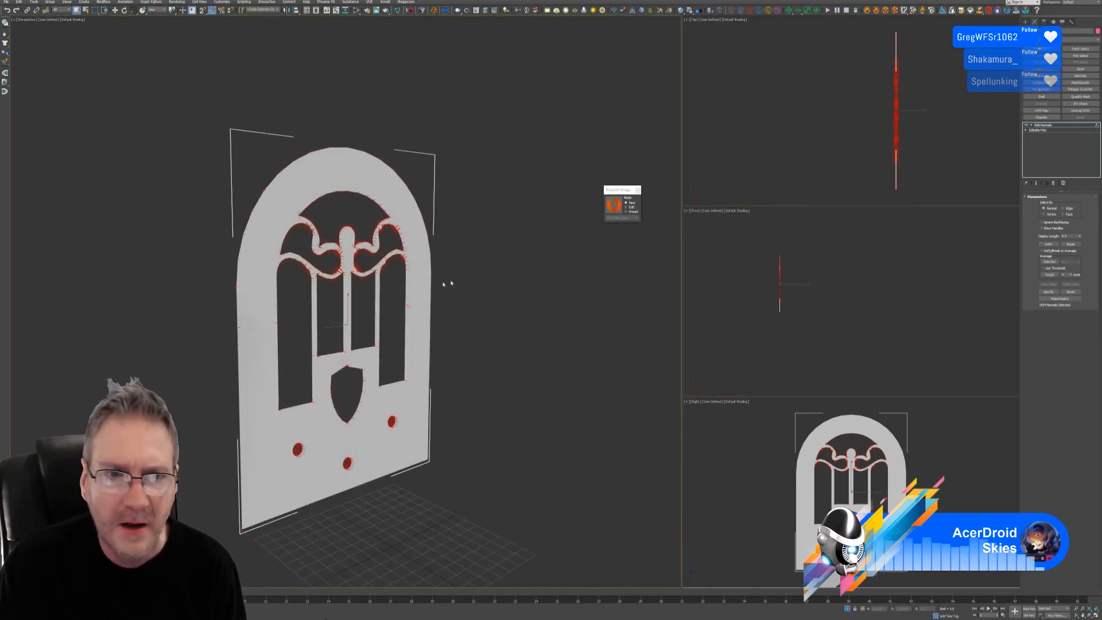
mouse_move(435, 339)
alt+middle_down()
mouse_move(407, 319)
mouse_move(464, 336)
mouse_move(447, 335)
alt+middle_up()
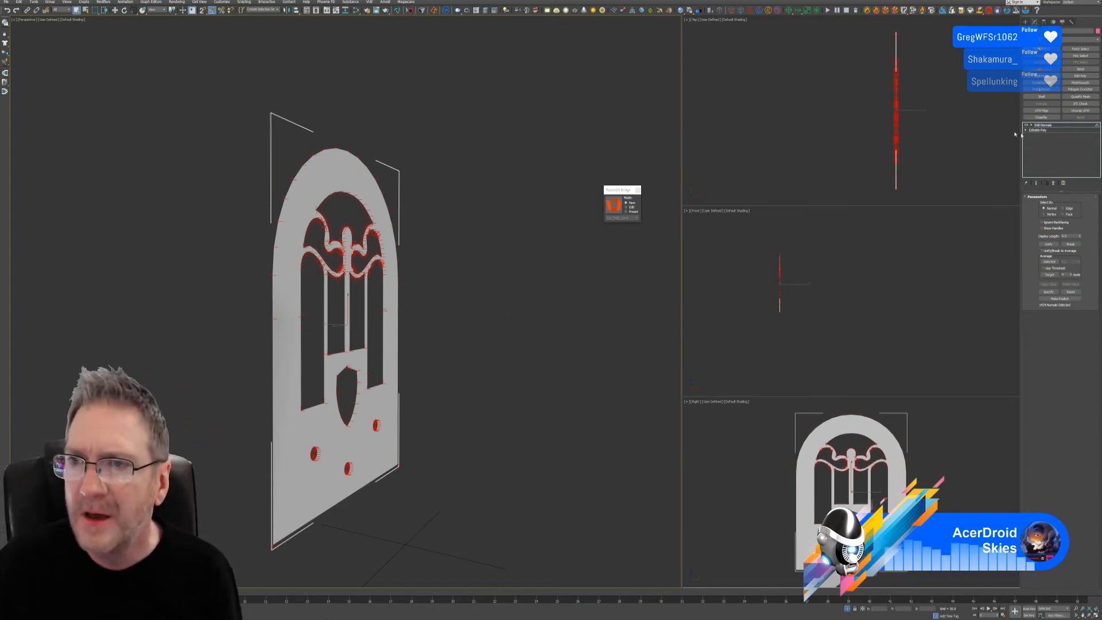
- Try a Shell modifier on top of Edit Normals on the front panel, and remove both modifiers
click(1041, 97)
alt+middle_drag(511, 202, 418, 225)
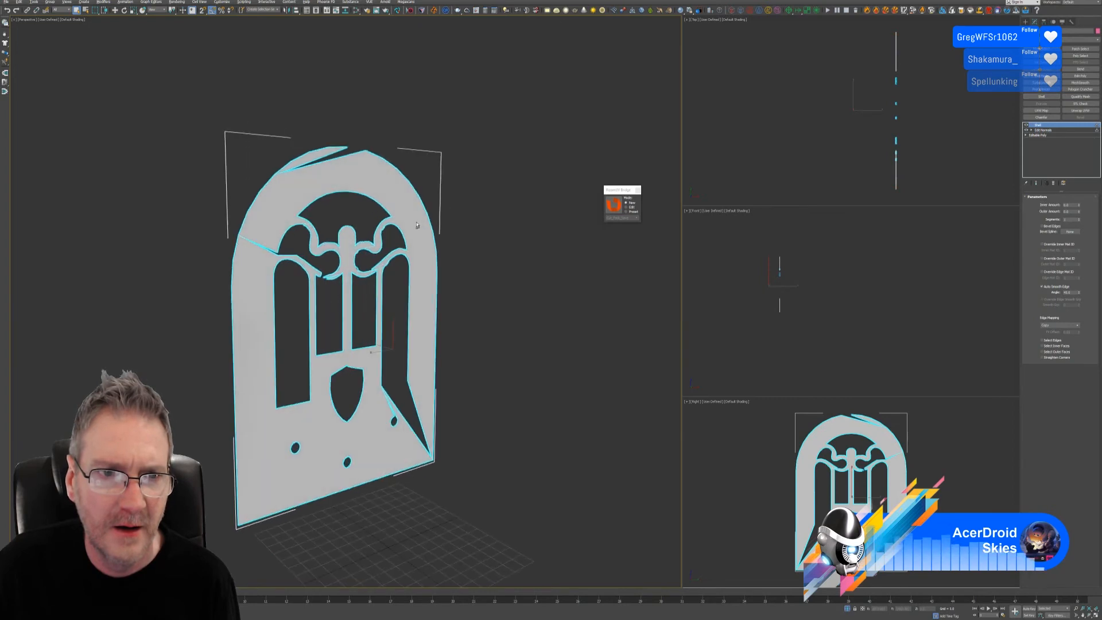
click(1053, 183)
click(1053, 182)
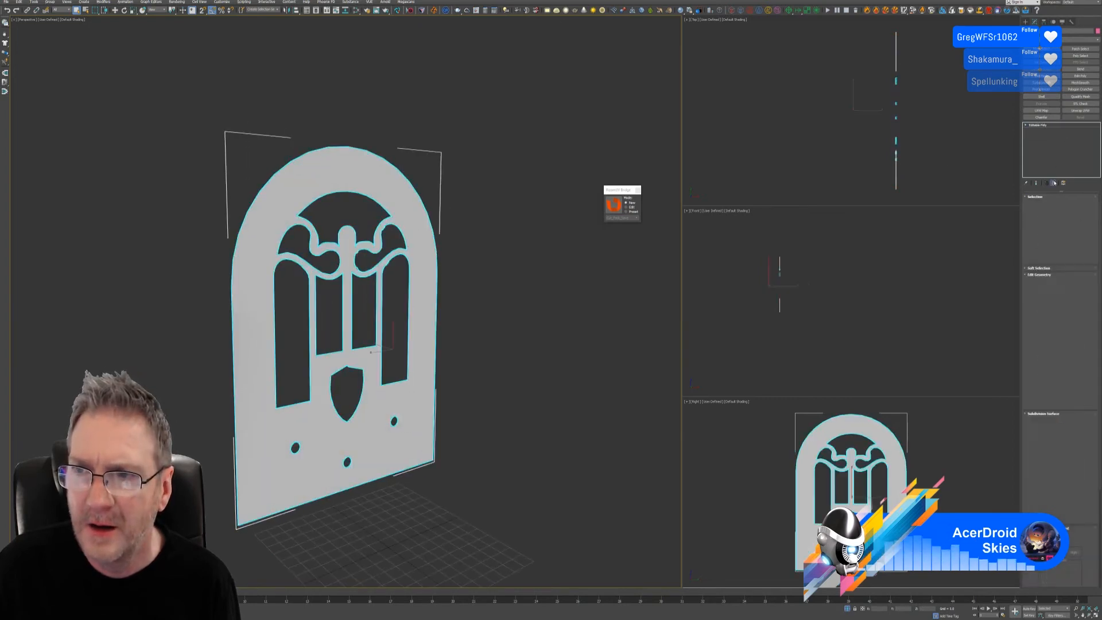
- Try a Shell modifier directly on the front panel's Editable Poly, adjust its outer amount, and delete it
click(1041, 96)
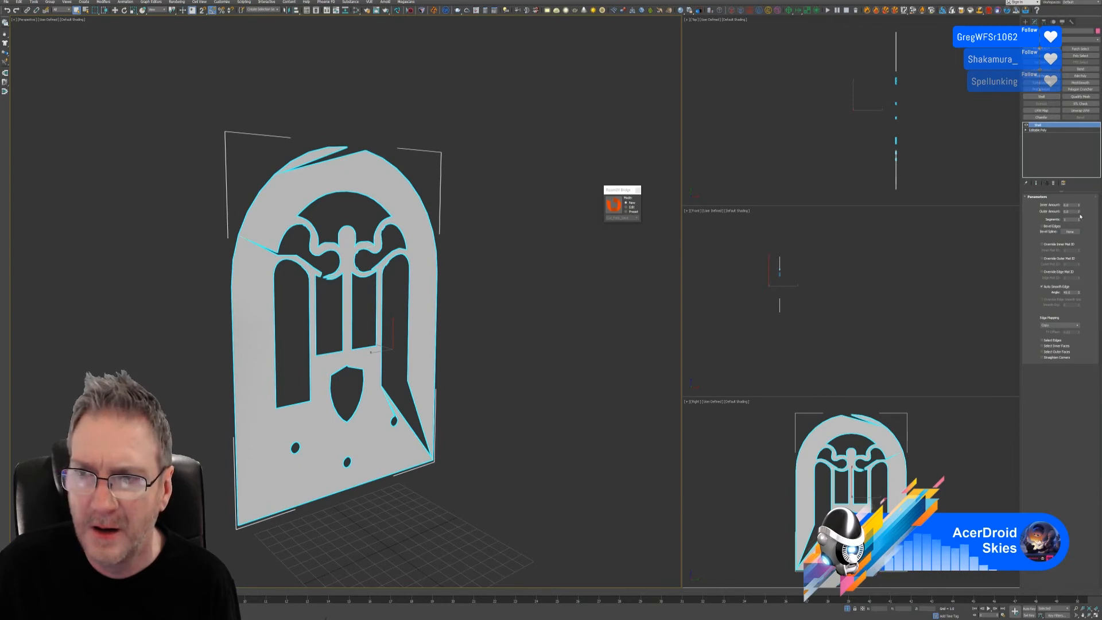
mouse_move(1078, 213)
mouse_down()
mouse_move(1070, 192)
mouse_move(1068, 222)
mouse_up()
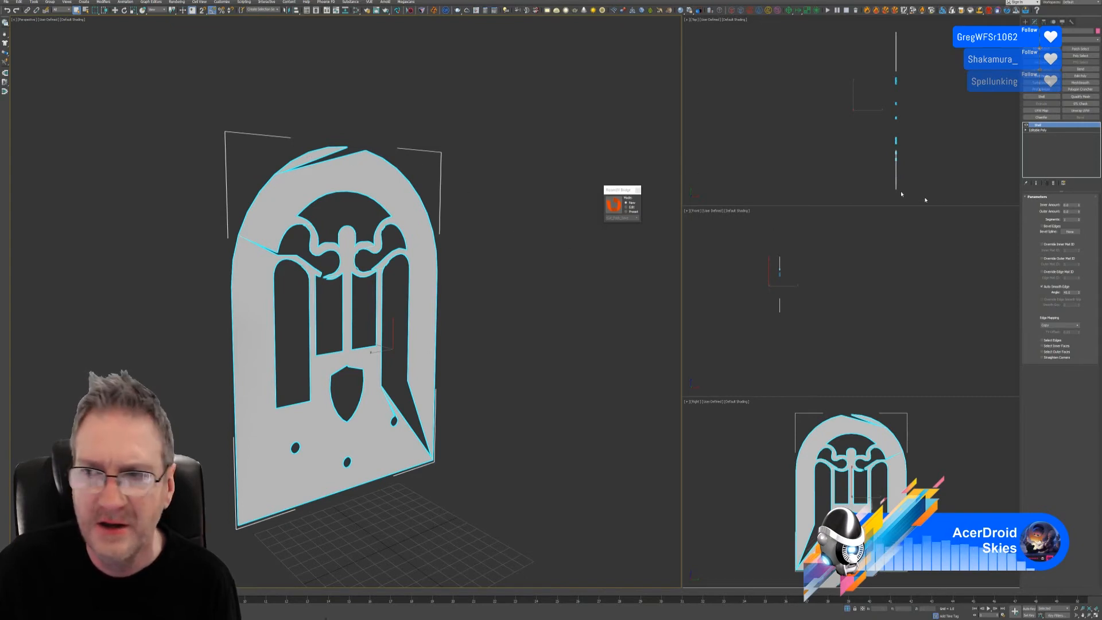
click(1054, 183)
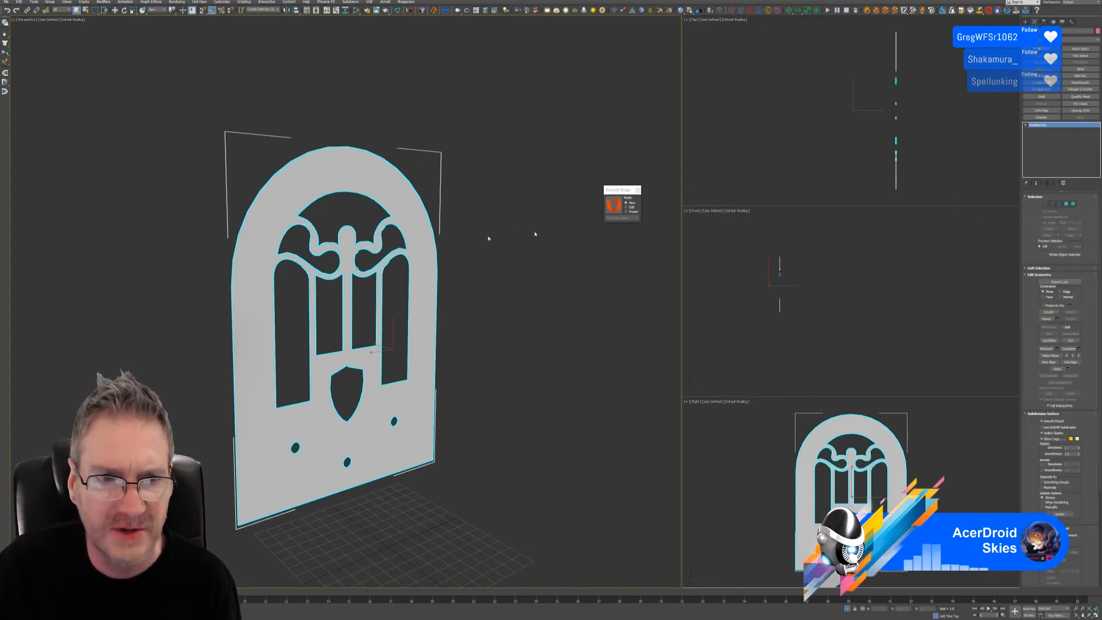
alt+middle_drag(488, 238, 408, 247)
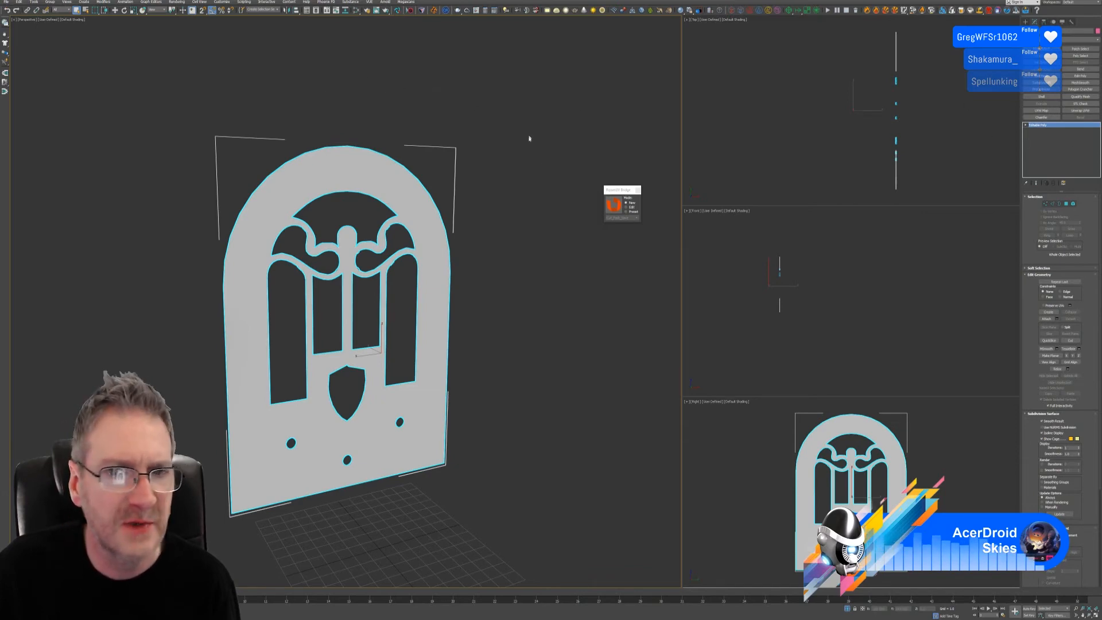
- Close the floating UV bridge window and reopen the most recent radio scene, discarding the current changes
click(637, 189)
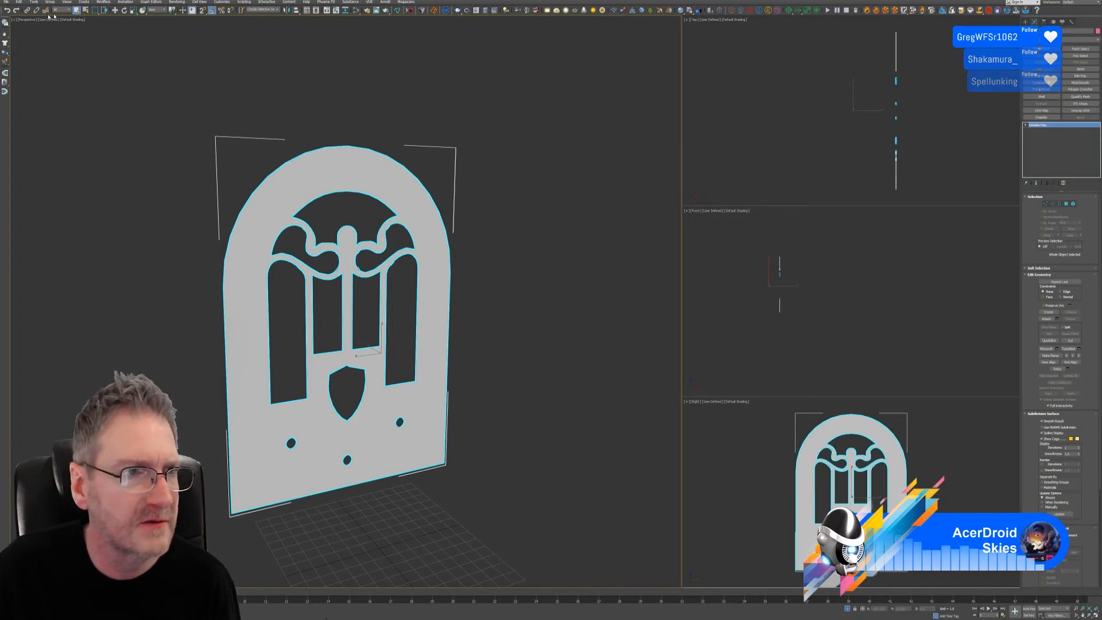
click(6, 2)
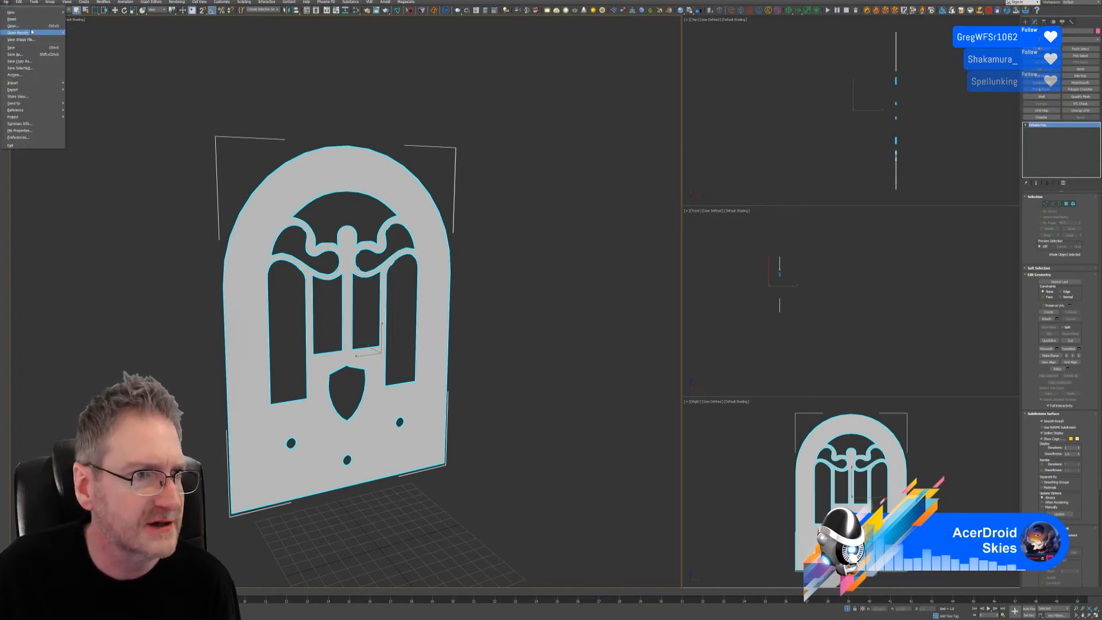
mouse_move(35, 33)
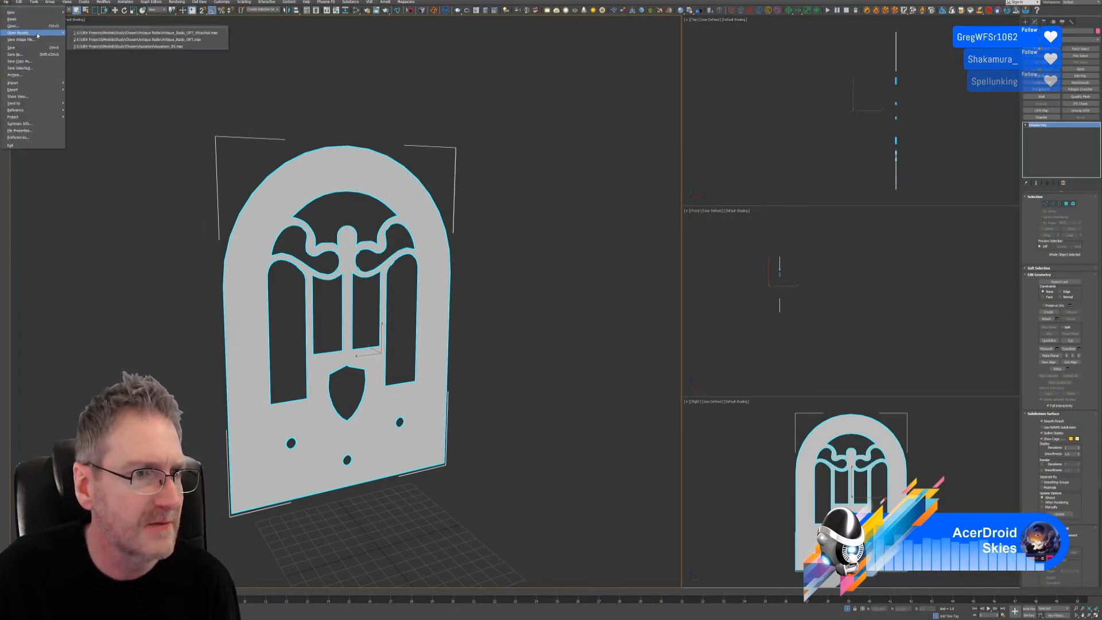
click(104, 33)
click(548, 316)
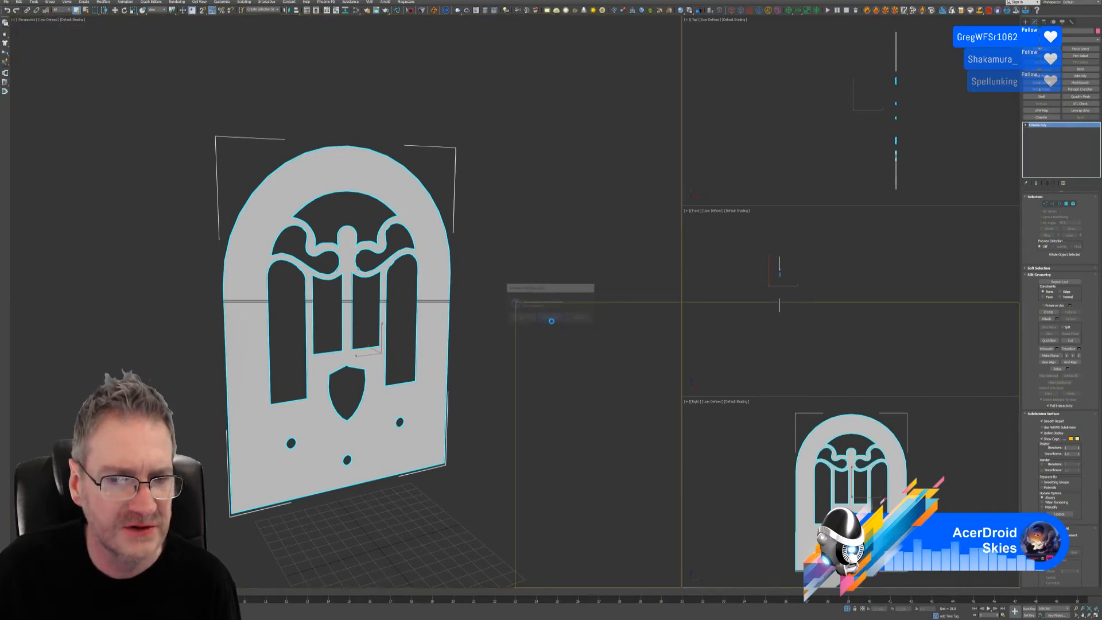
click(508, 255)
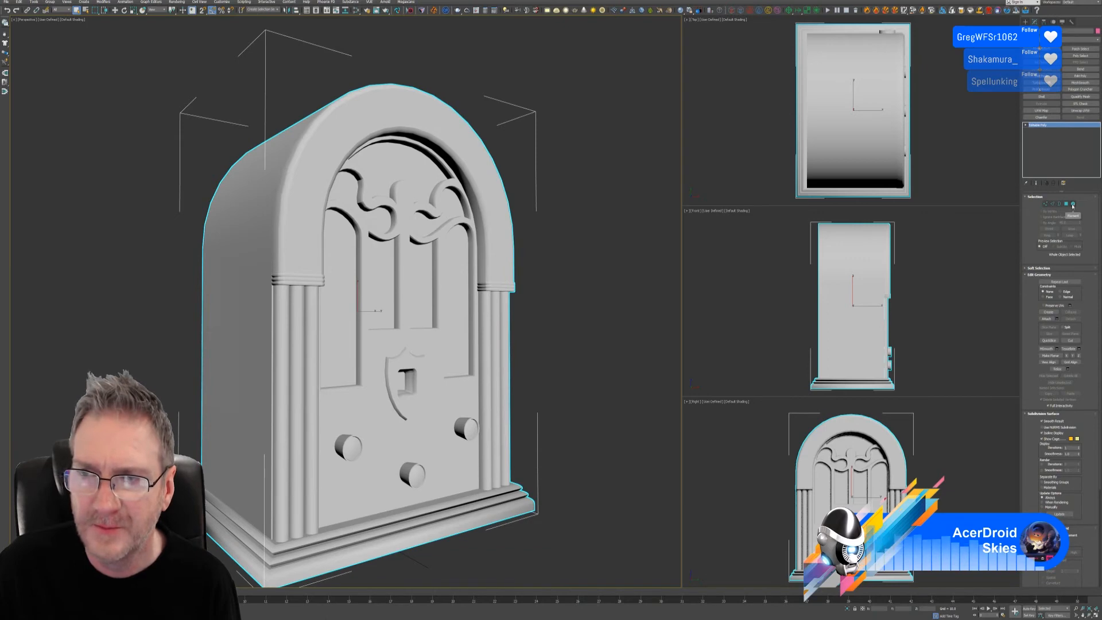
- Select the radio's main cabinet body with its front grille as an element and detach it as a separate object
click(1072, 204)
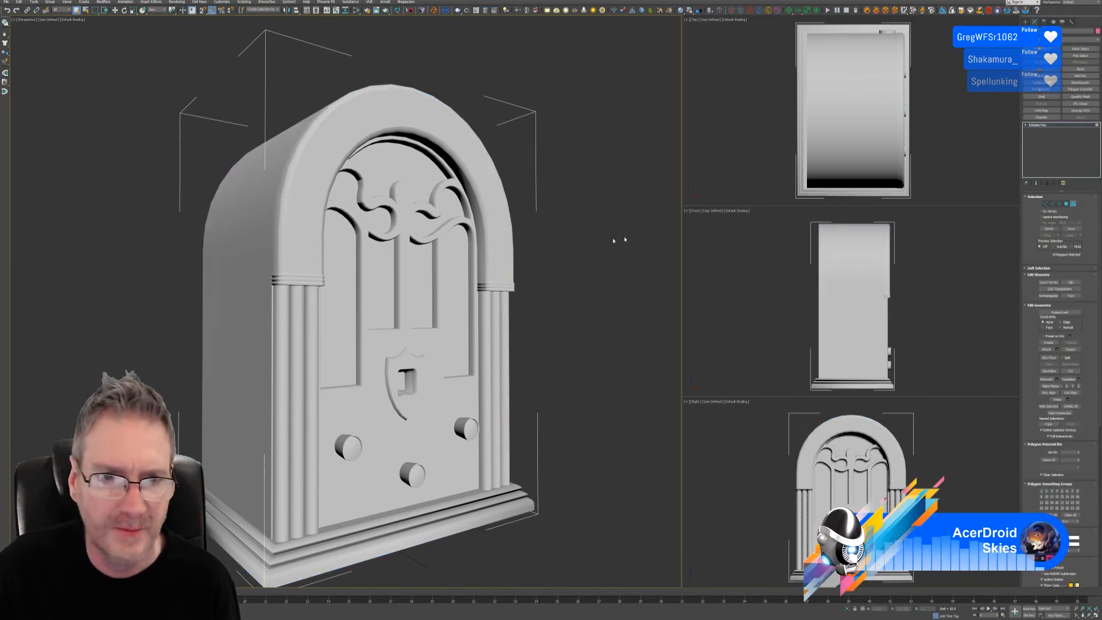
click(463, 289)
click(466, 397)
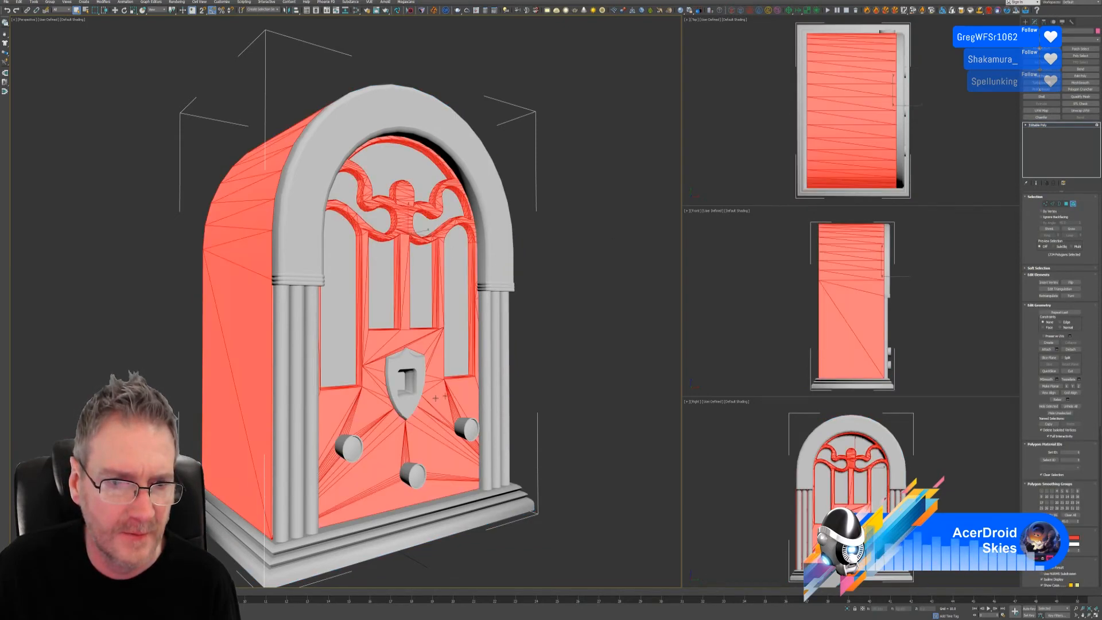
key(ctrl+a)
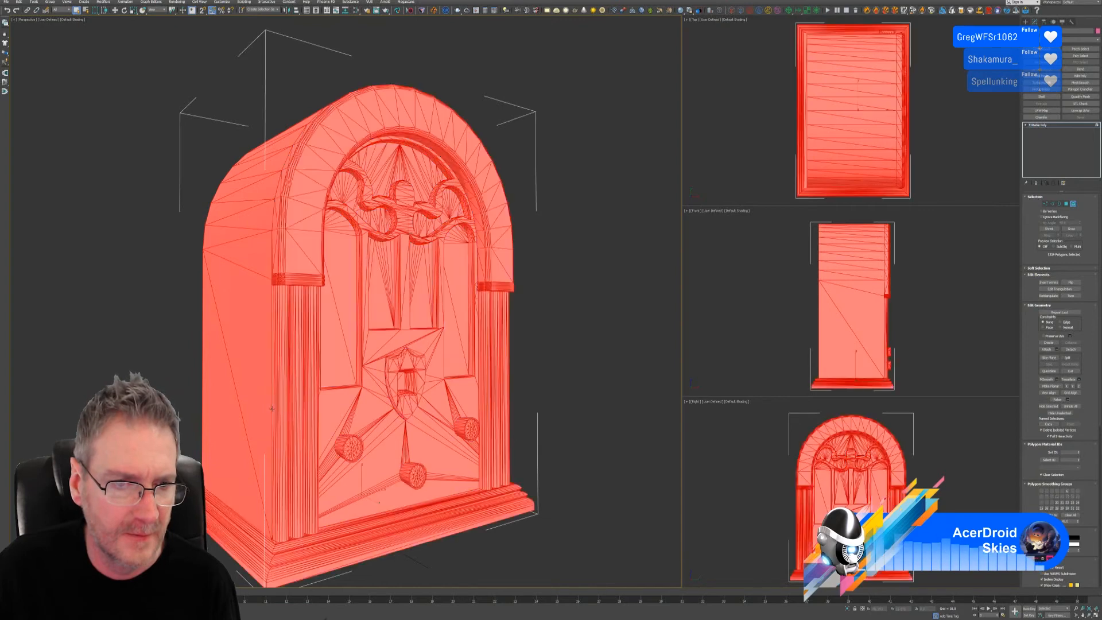
click(526, 398)
click(467, 396)
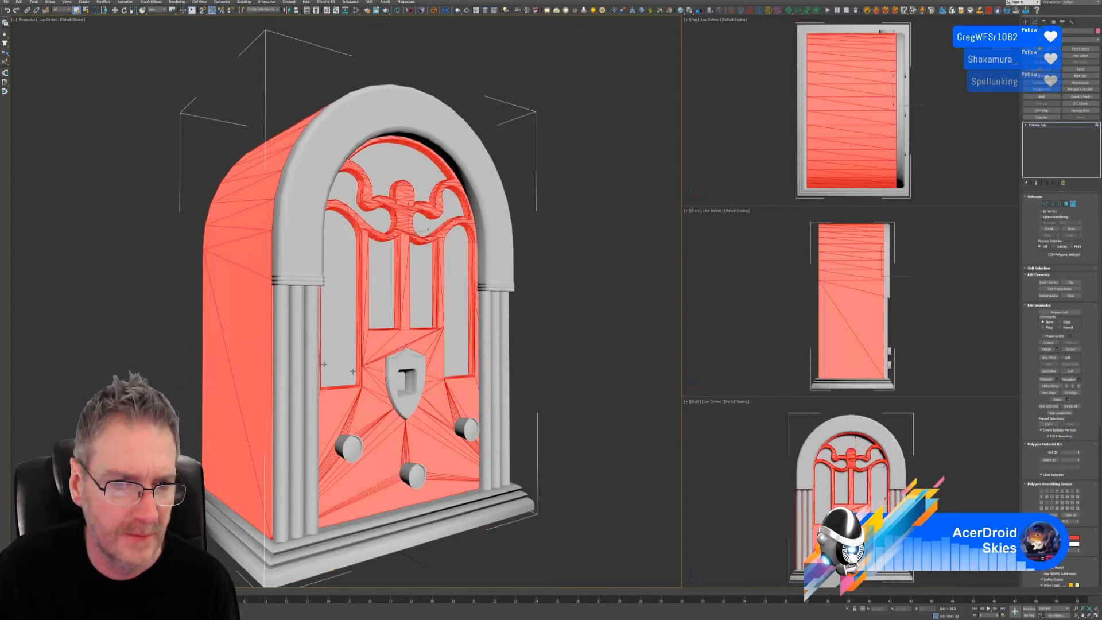
click(1070, 348)
click(569, 311)
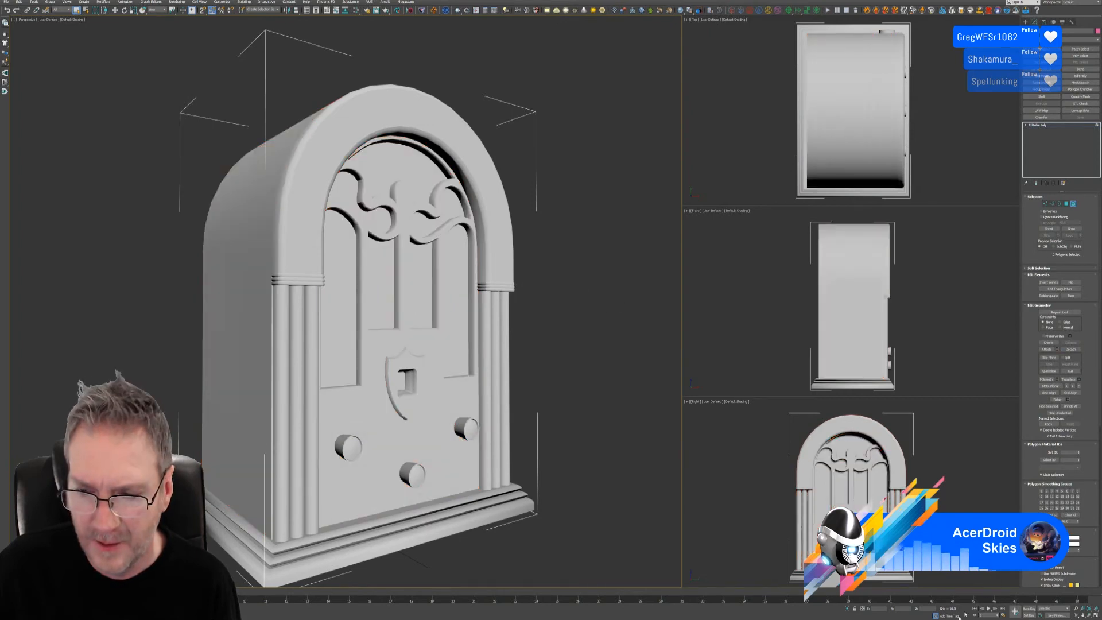
- Leave element editing, select the detached cabinet body and isolate it
click(848, 608)
click(848, 608)
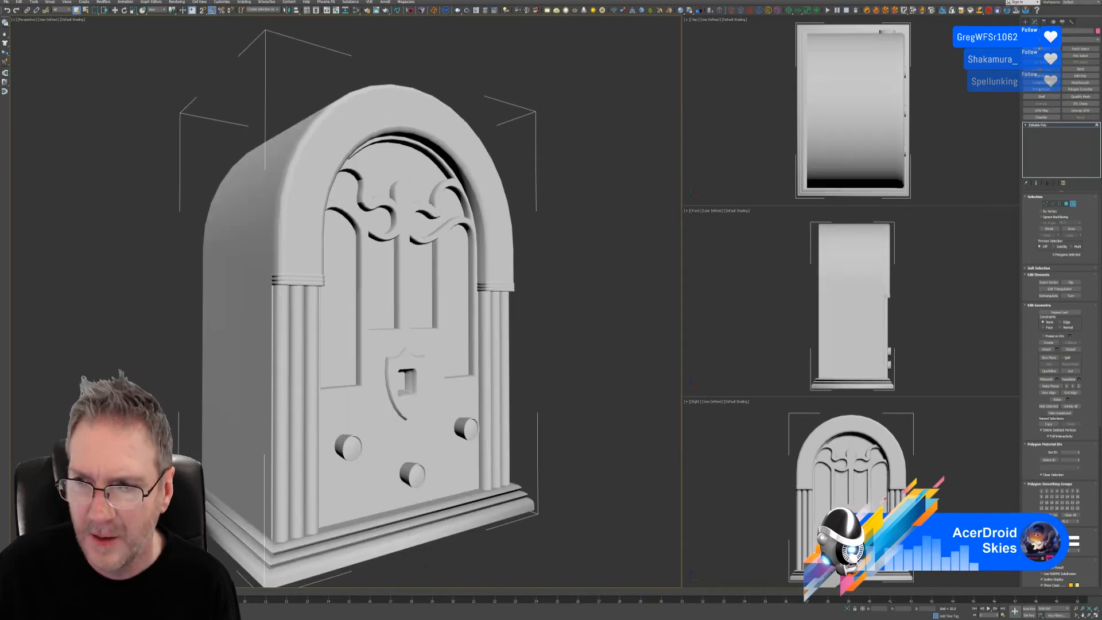
click(1072, 204)
click(530, 264)
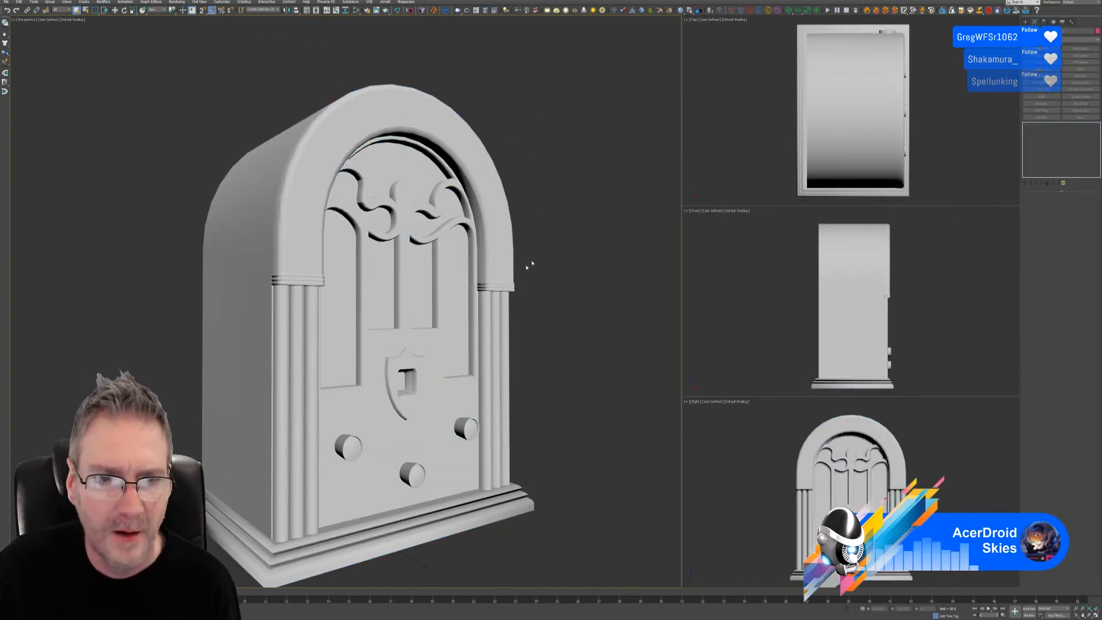
click(376, 311)
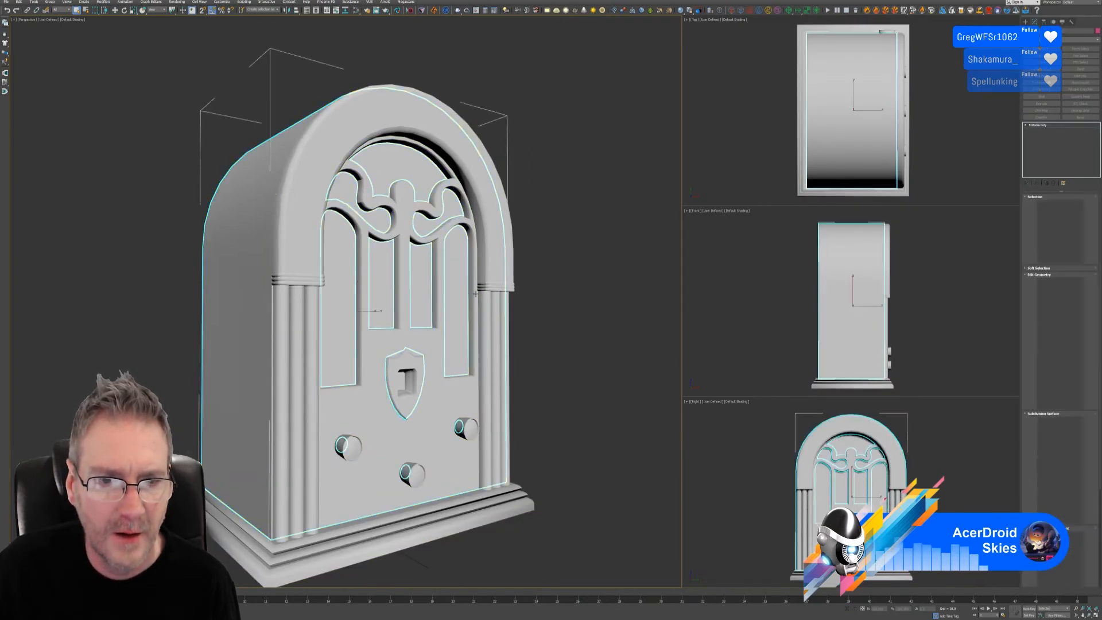
click(848, 608)
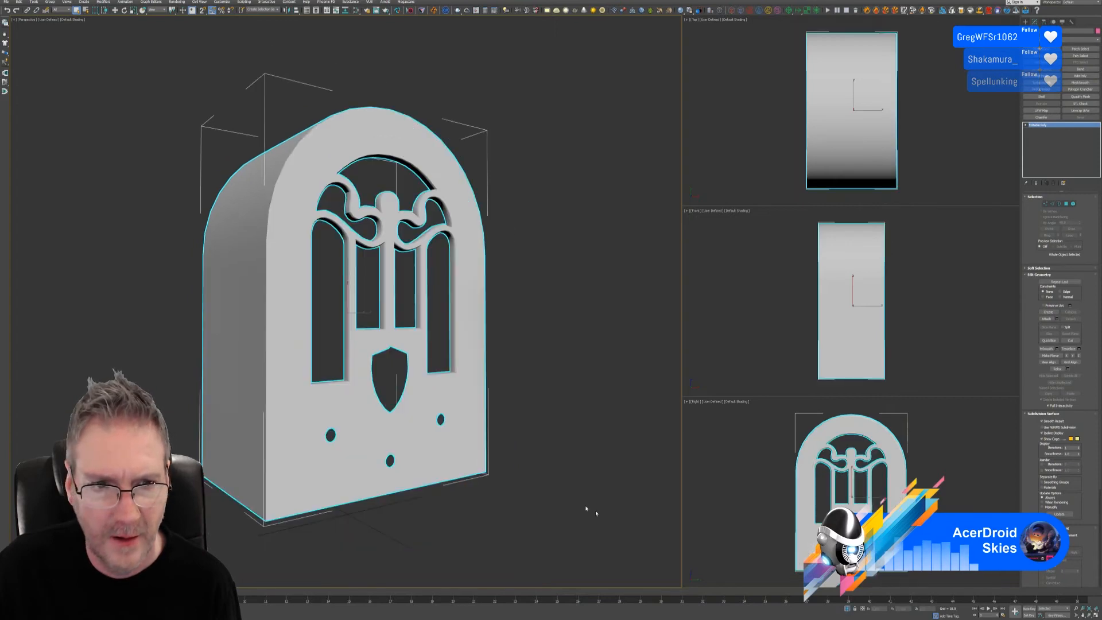
- Examine the isolated cabinet body from several angles and check its geometry by selecting it as an element
alt+middle_drag(519, 470, 450, 405)
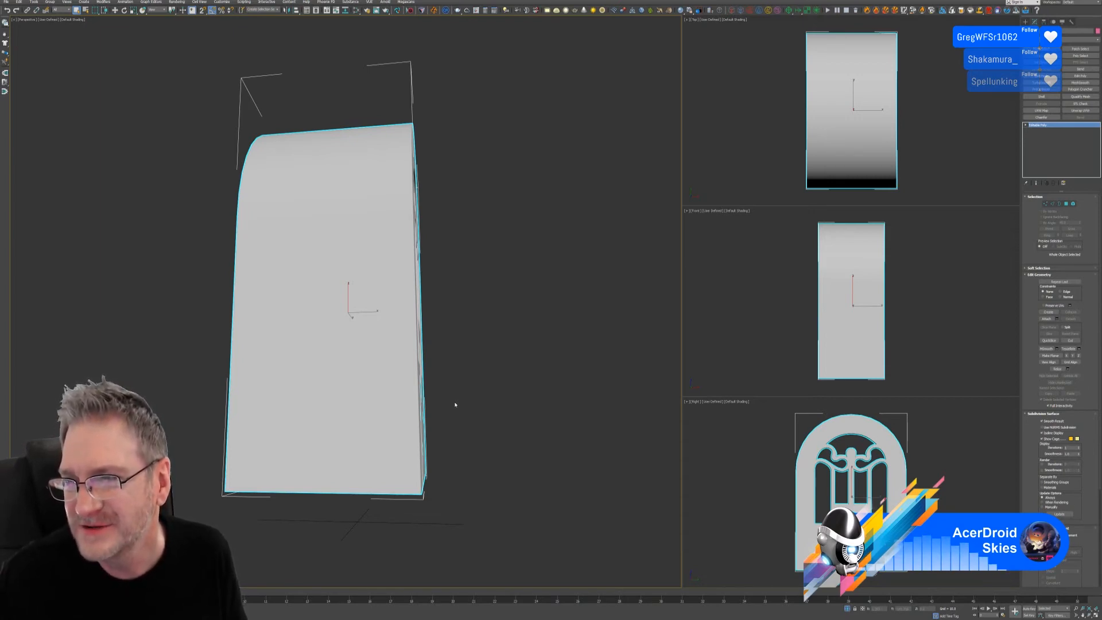
alt+middle_drag(438, 361, 400, 320)
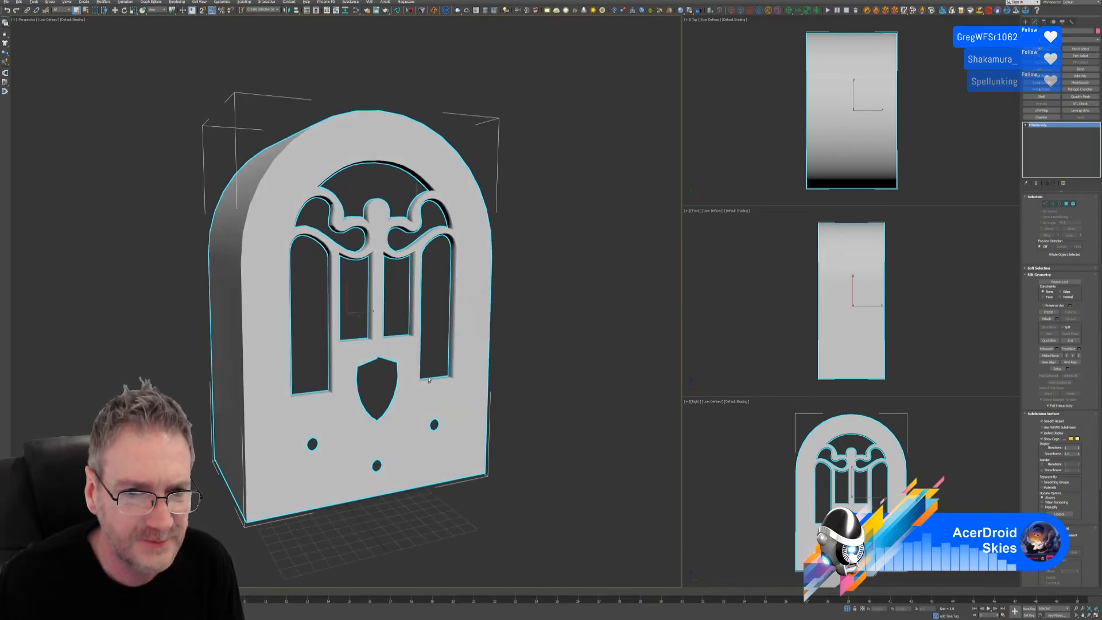
scroll(399, 320, up, 3)
scroll(400, 320, down, 4)
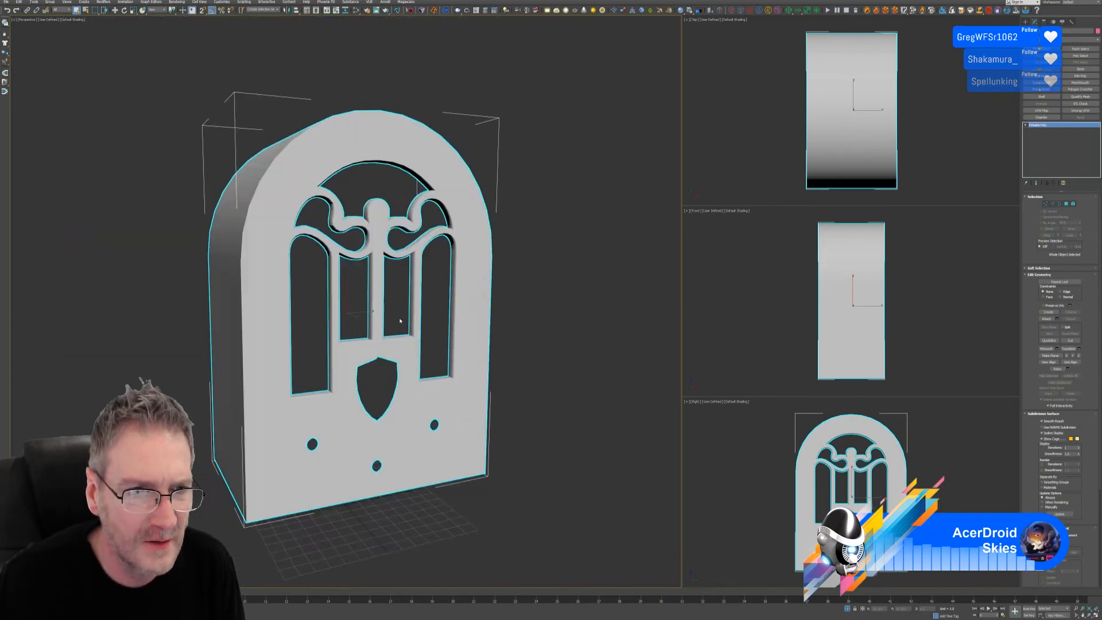
alt+middle_drag(400, 319, 394, 321)
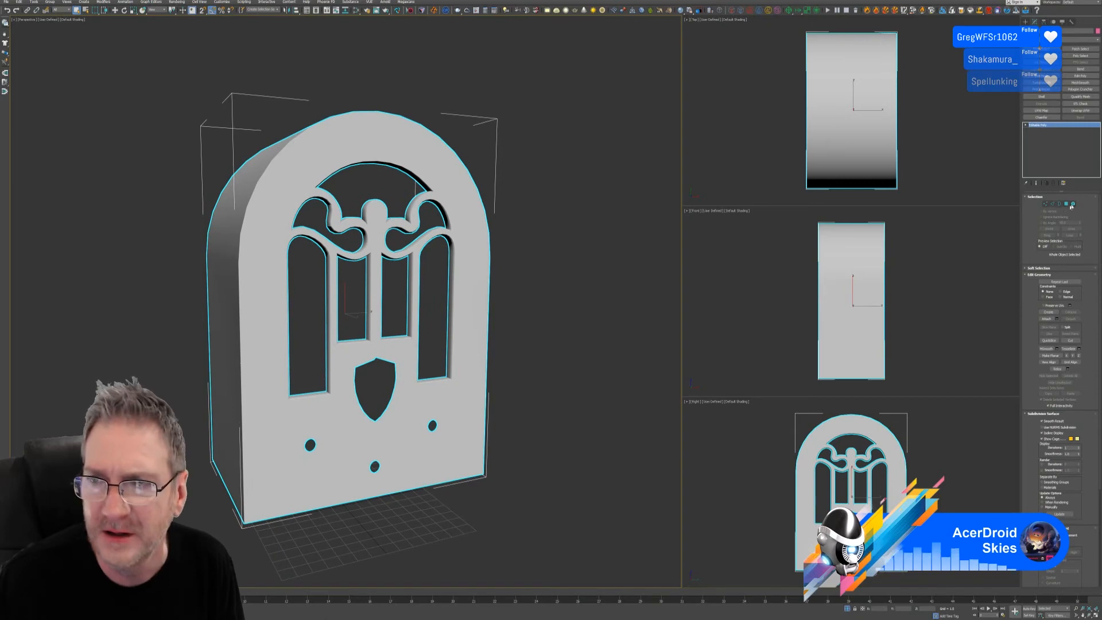
click(1071, 204)
click(508, 248)
click(481, 256)
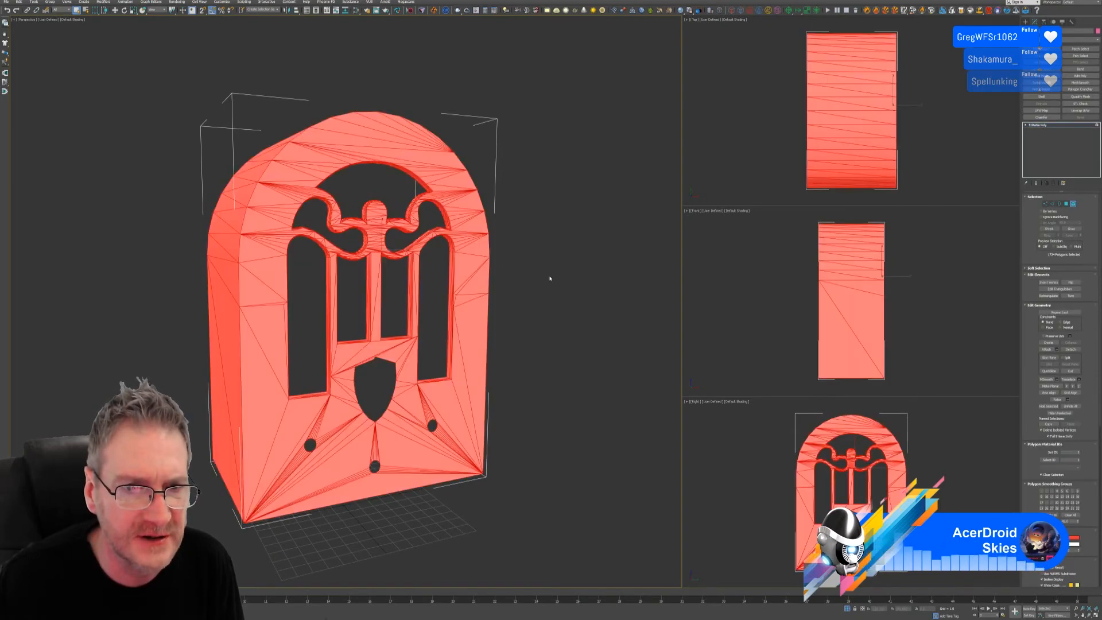
click(550, 279)
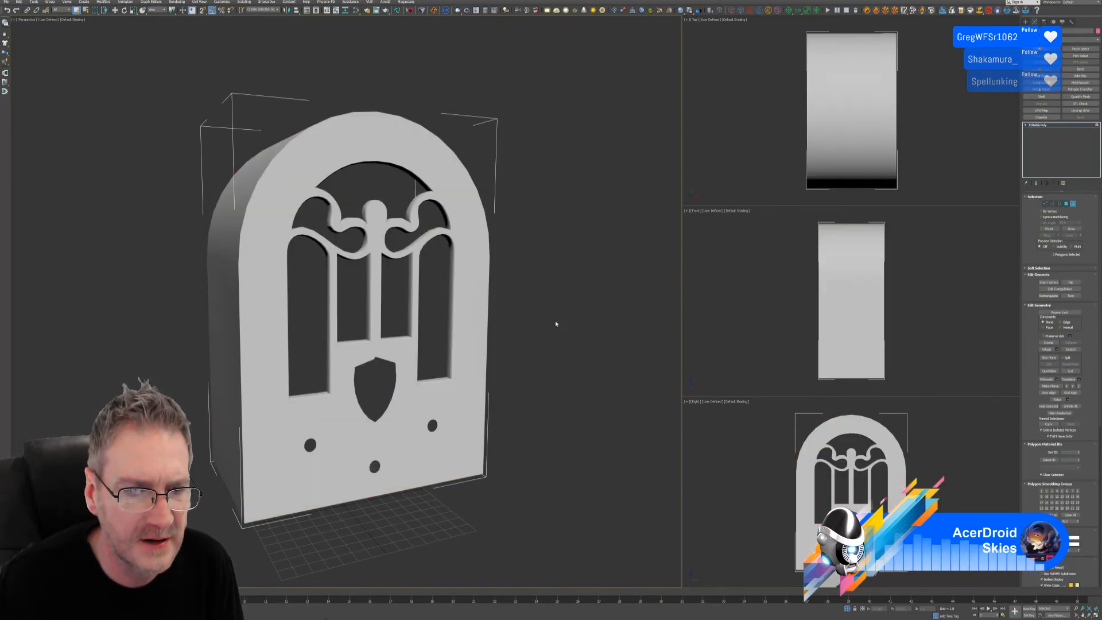
mouse_move(556, 324)
alt+middle_down()
mouse_move(543, 303)
mouse_move(558, 288)
mouse_move(571, 308)
mouse_move(563, 316)
alt+middle_up()
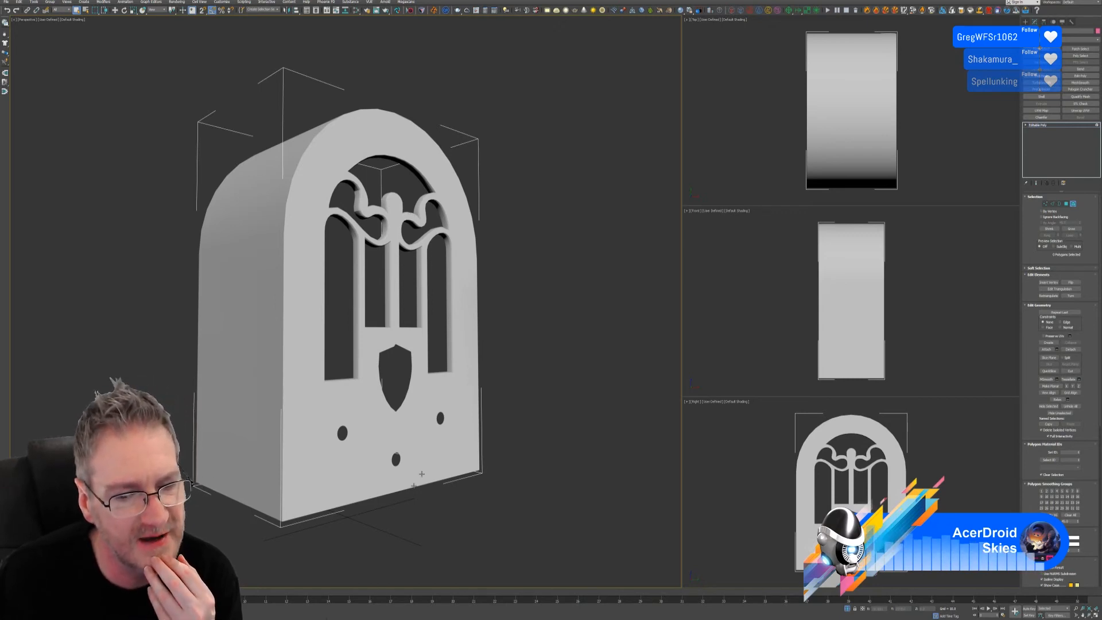
- Switch to Substance Painter and open the resource picker for the textured radio's ID mesh map
key(super+d)
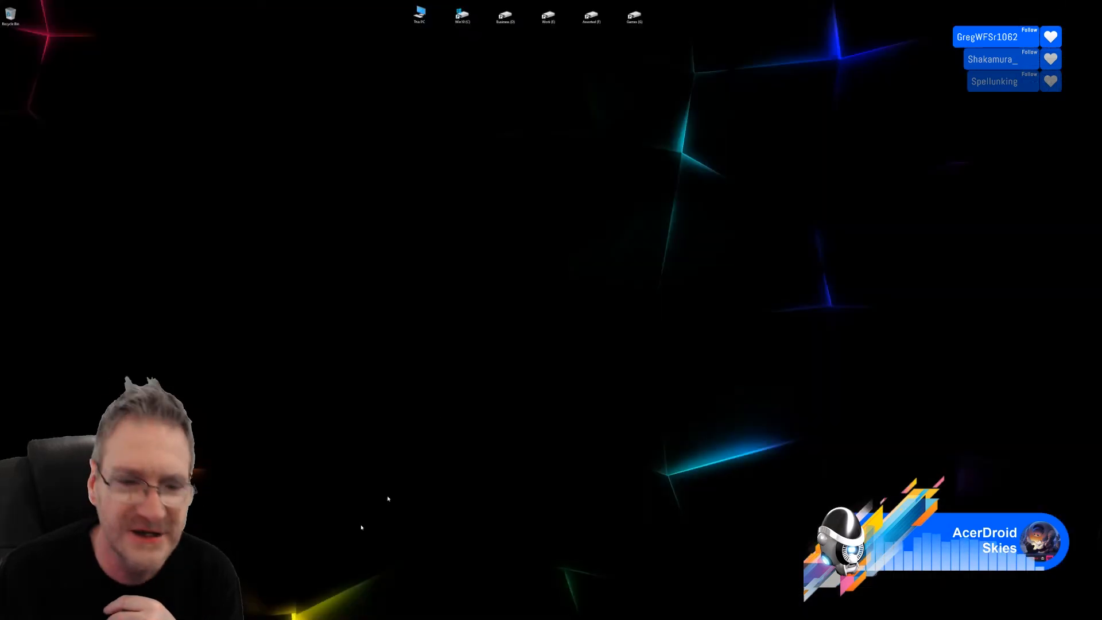
key(alt+Tab)
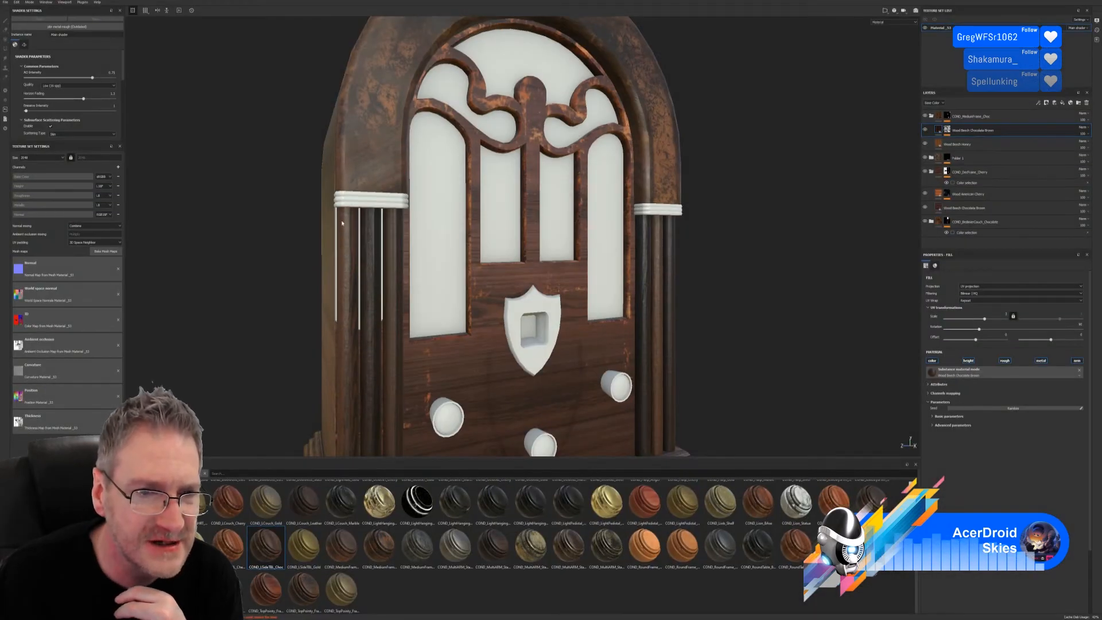
alt+drag(332, 288, 339, 309)
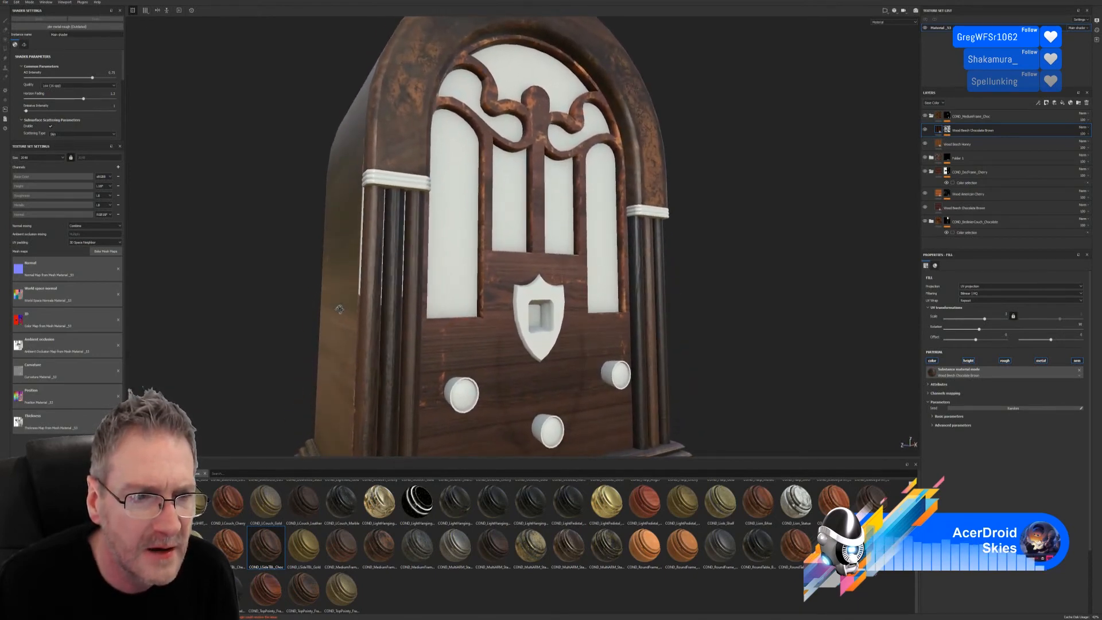
click(17, 322)
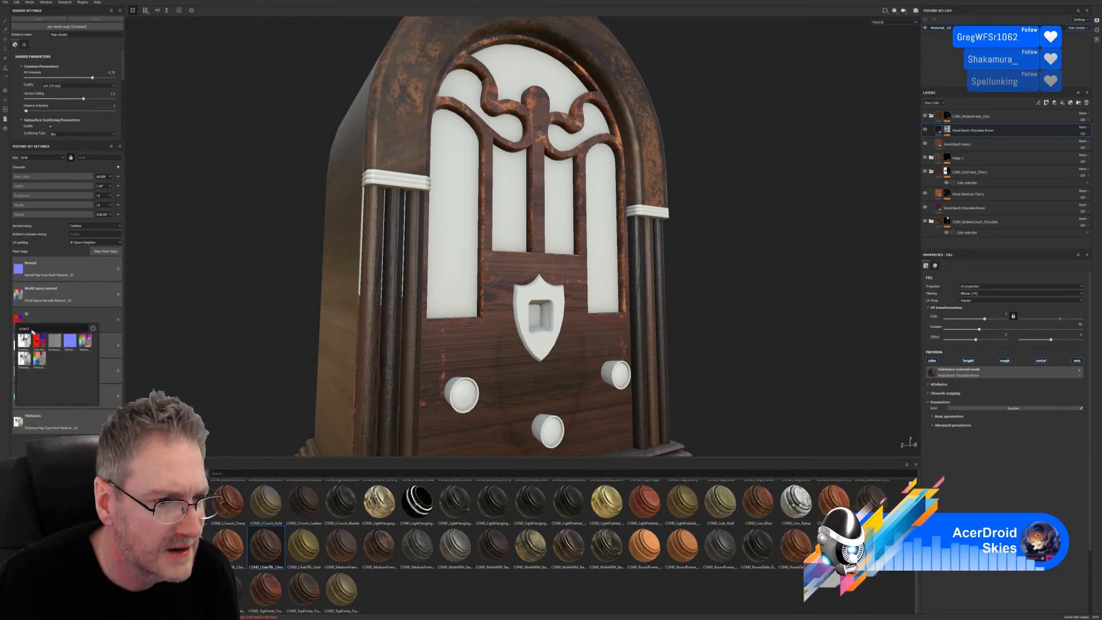
mouse_move(41, 341)
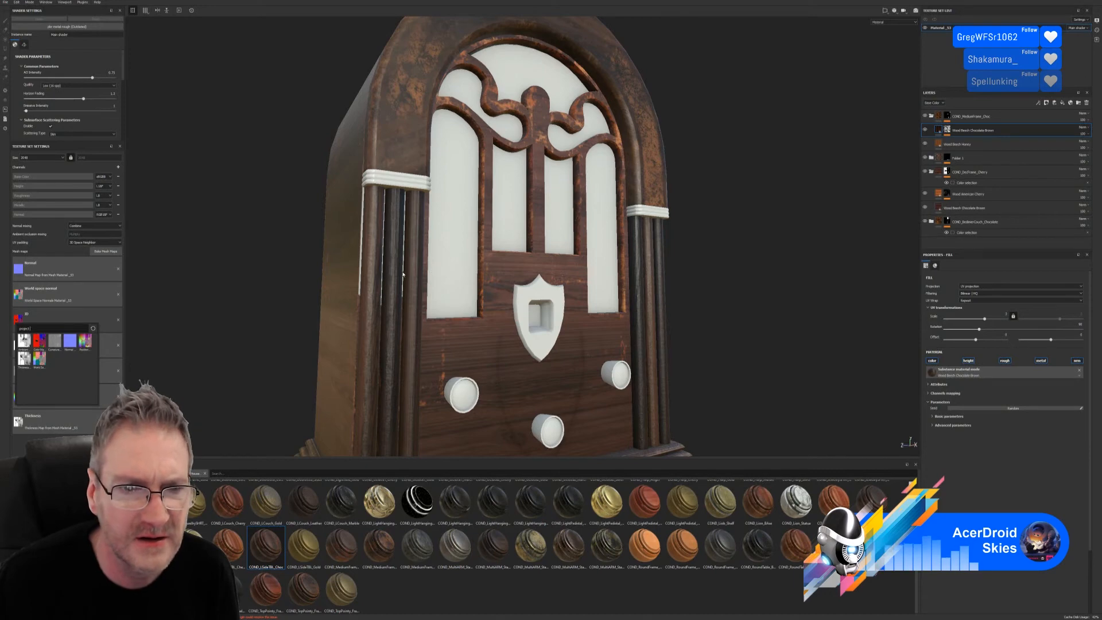
- Examine the seams between the front columns and the cabinet body, both close up and with the whole radio in view
alt+drag(437, 298, 442, 272)
alt+drag(447, 225, 429, 257)
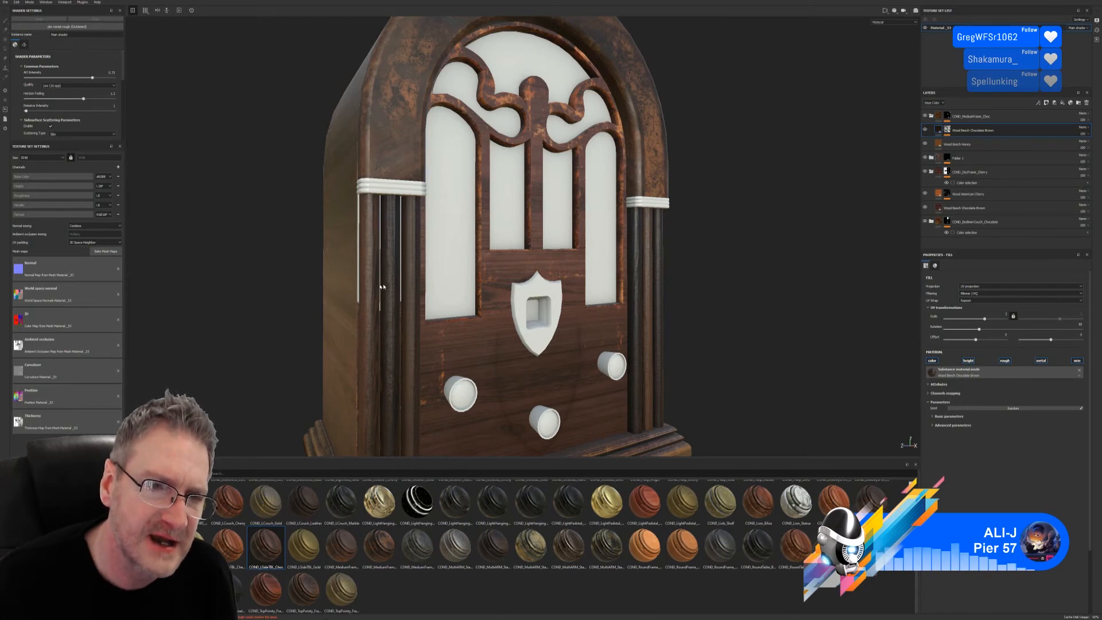
alt+drag(412, 296, 350, 263)
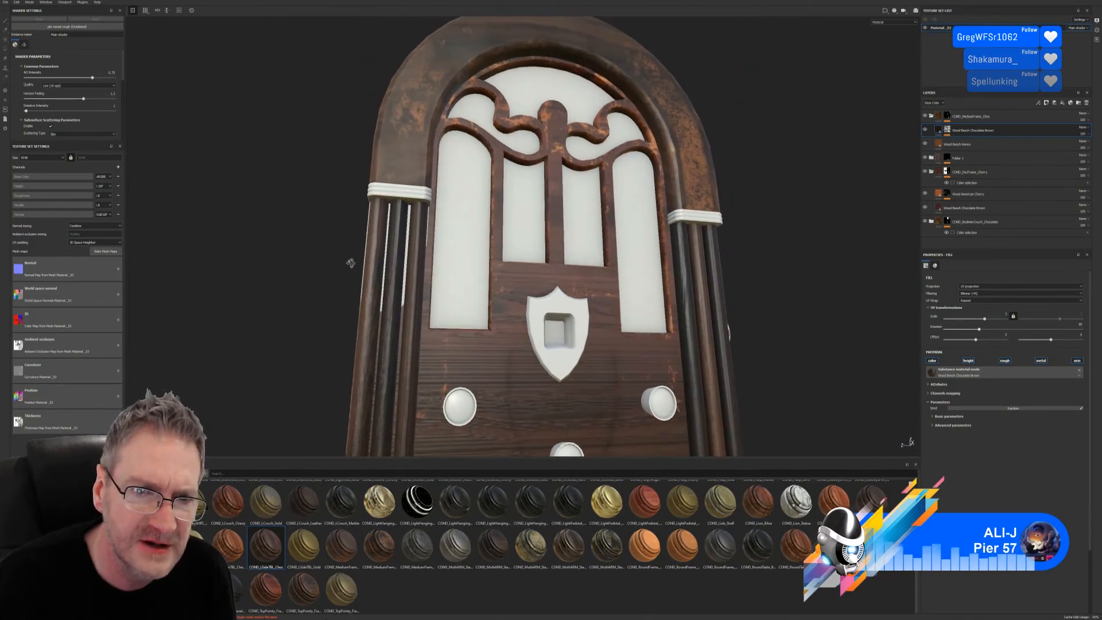
alt+right_drag(353, 247, 449, 259)
alt+drag(450, 259, 306, 300)
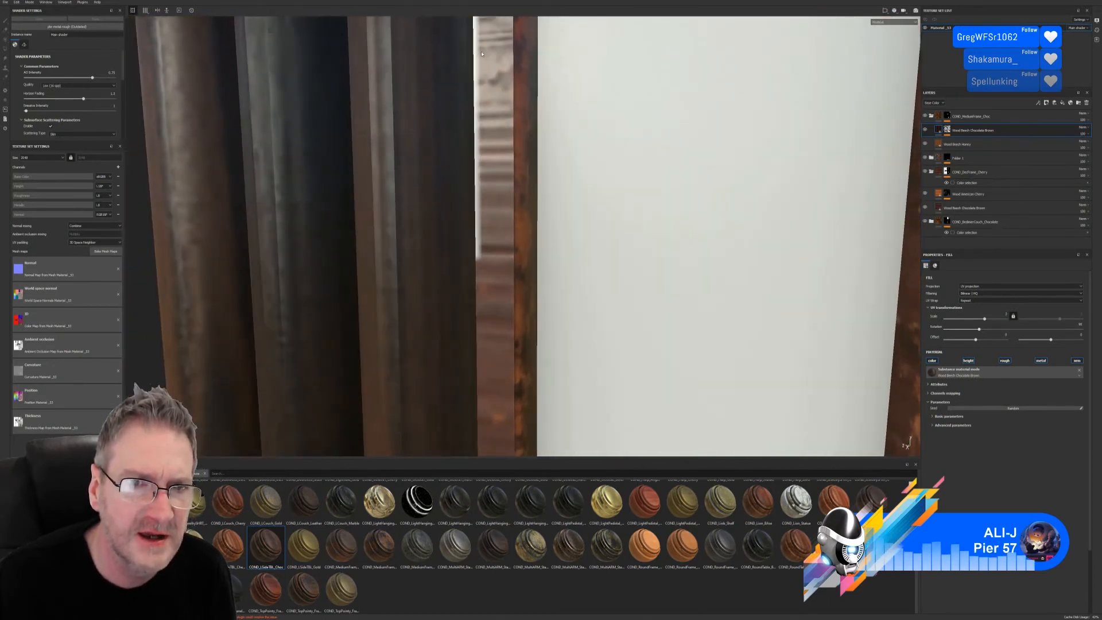
alt+drag(481, 54, 470, 247)
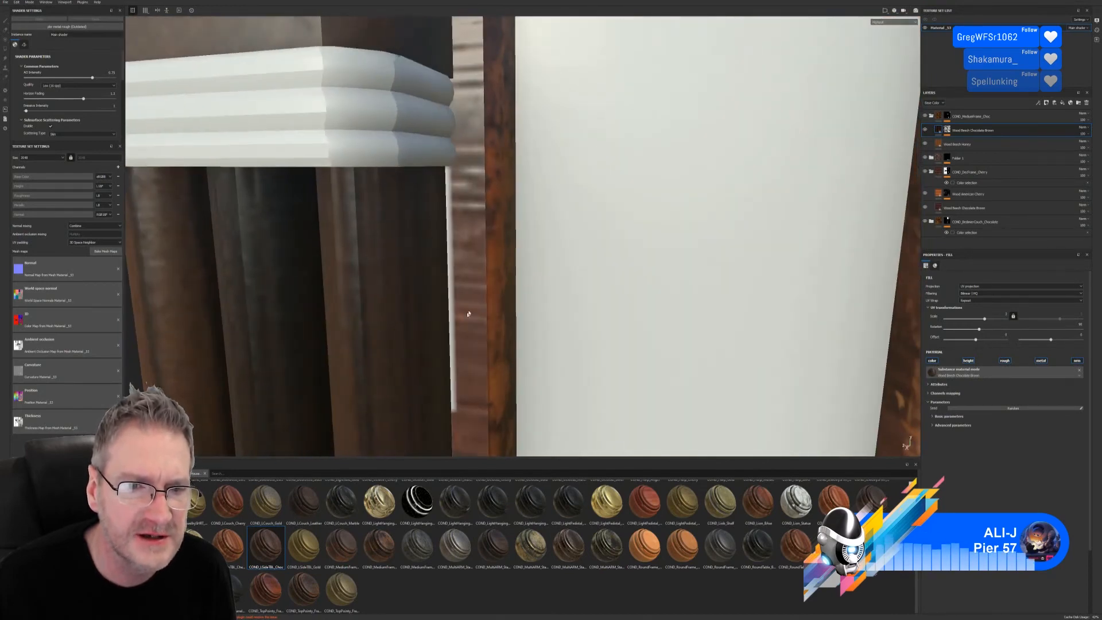
alt+right_drag(468, 314, 138, 283)
alt+middle_drag(455, 270, 437, 234)
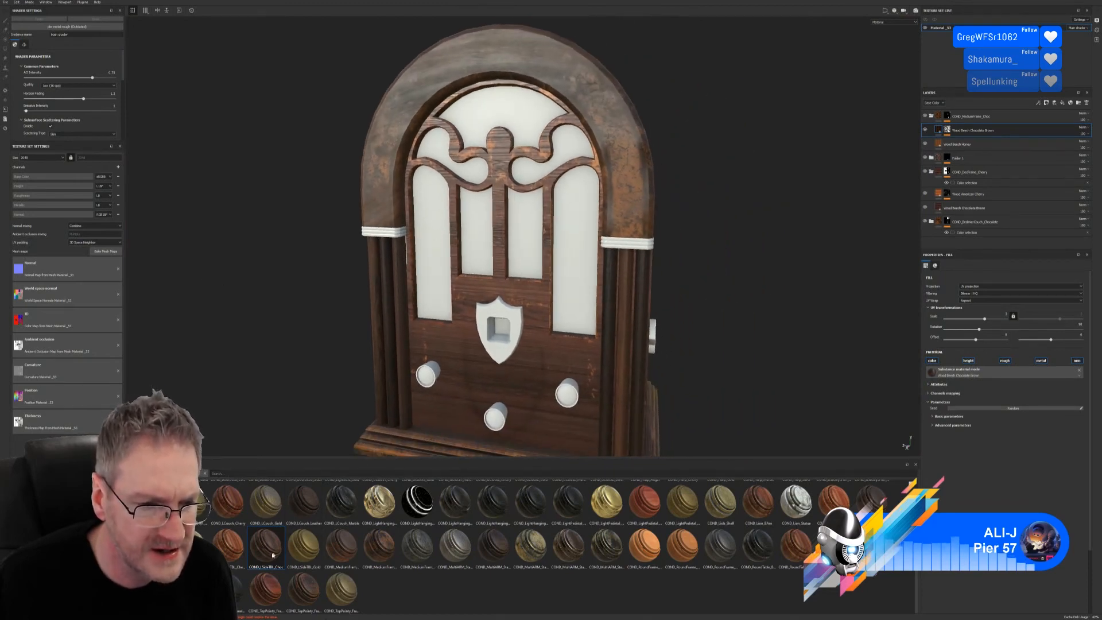
- Collapse the top layer group, apply the COND_LSideTBL_Choc smart material above the existing layers and examine it on the radio
mouse_move(265, 549)
mouse_down()
mouse_move(356, 344)
mouse_move(268, 534)
mouse_up()
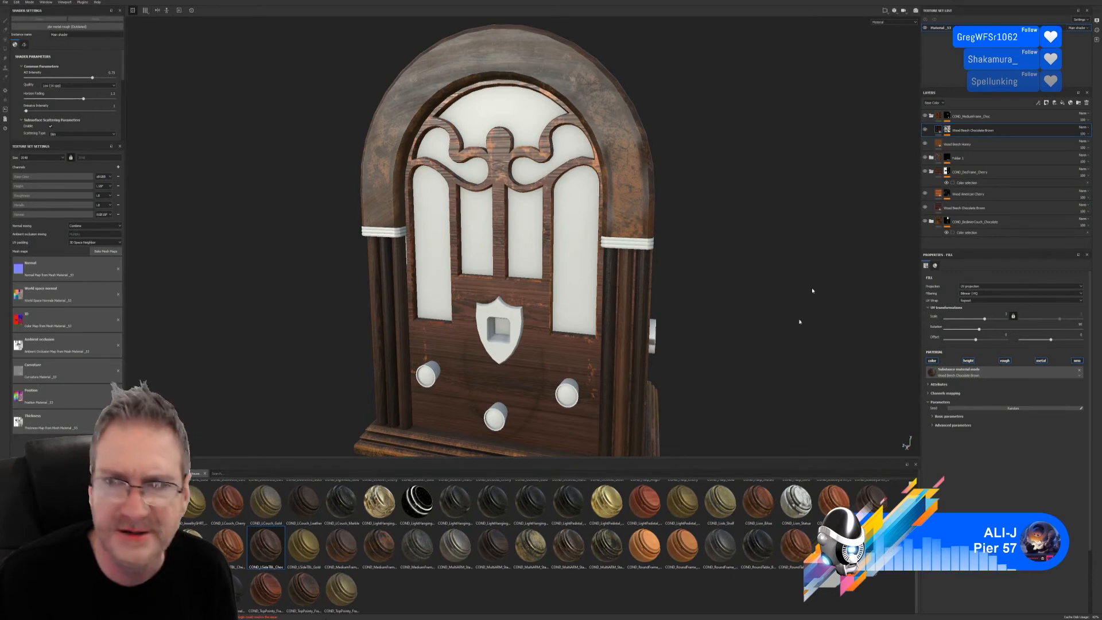
click(963, 119)
click(930, 118)
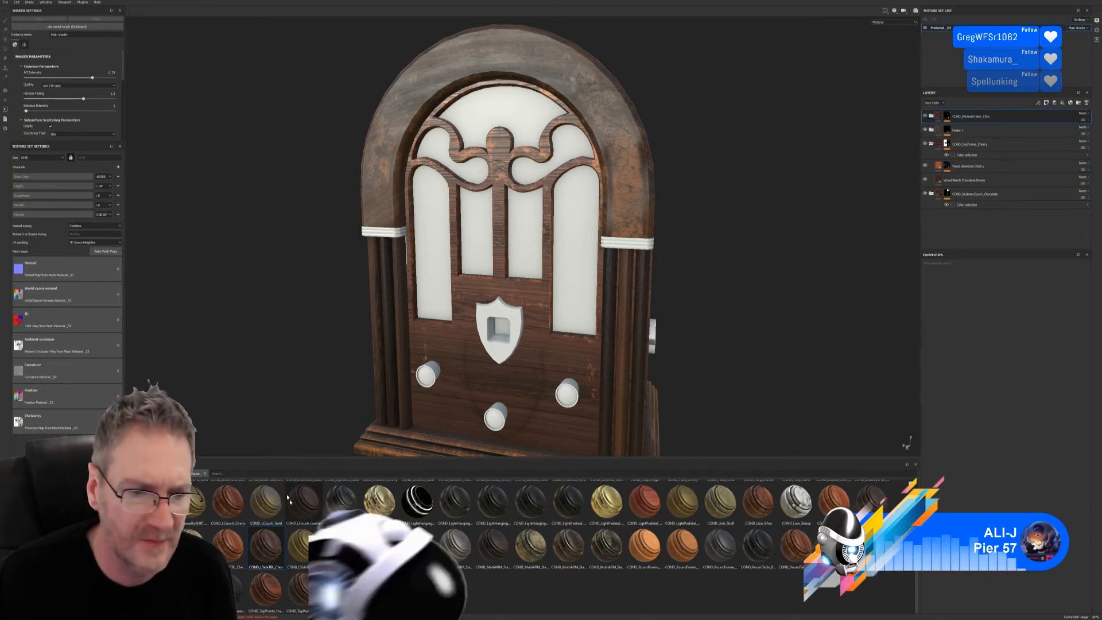
drag(265, 549, 462, 156)
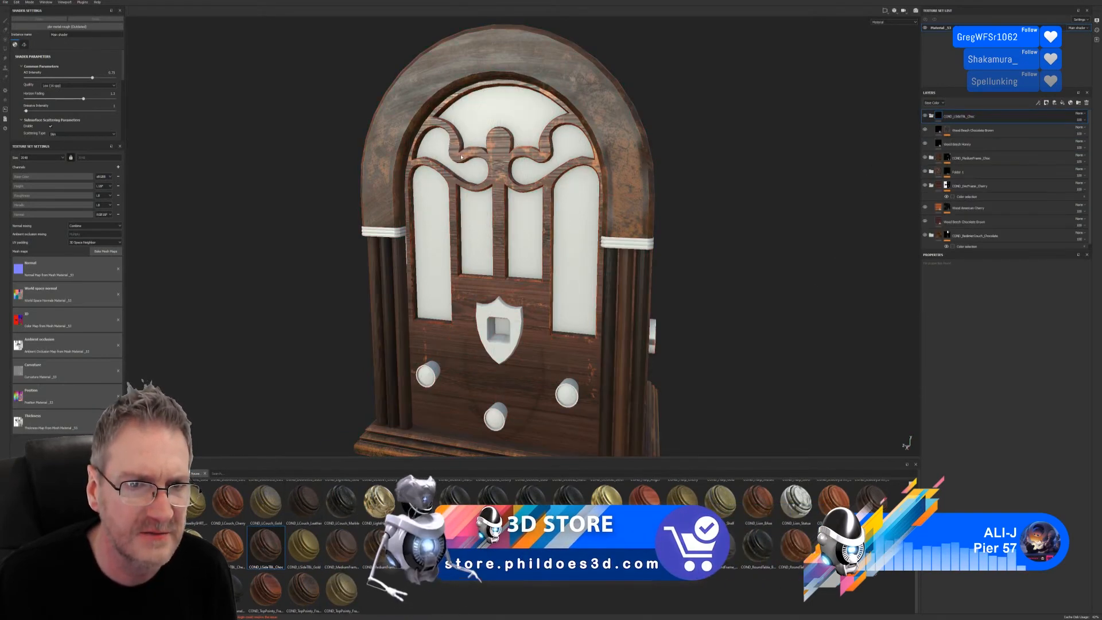
scroll(636, 256, up, 3)
alt+drag(636, 255, 350, 230)
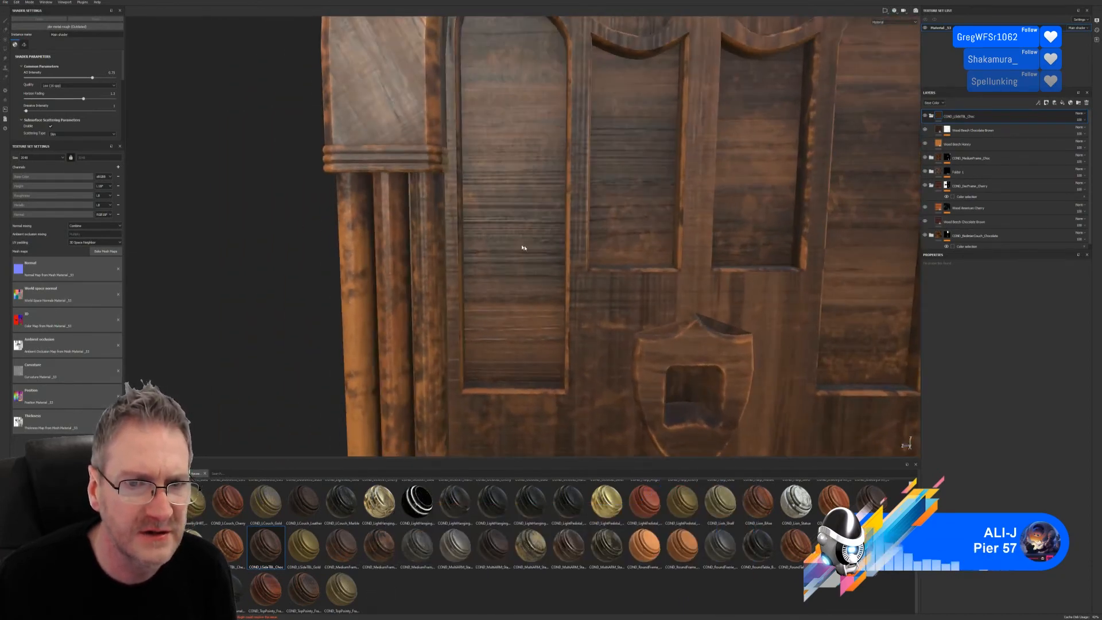
alt+middle_drag(522, 248, 55, 243)
alt+drag(484, 233, 505, 213)
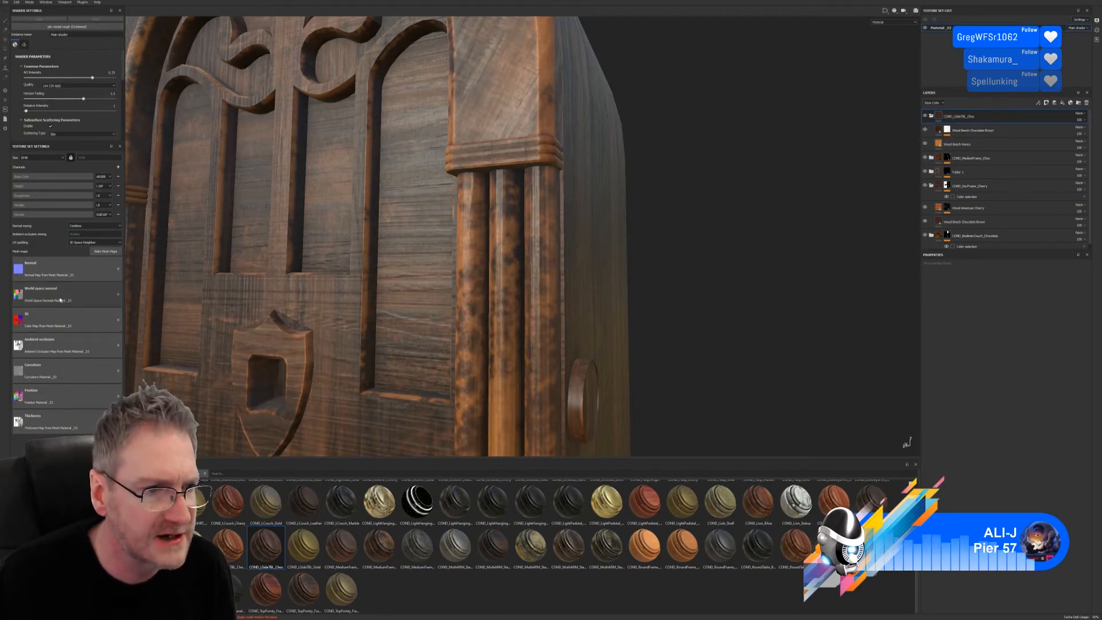
mouse_move(480, 297)
alt+mouse_down()
mouse_move(426, 277)
mouse_move(521, 282)
mouse_move(356, 278)
mouse_move(299, 316)
mouse_move(516, 301)
mouse_move(484, 286)
alt+mouse_up()
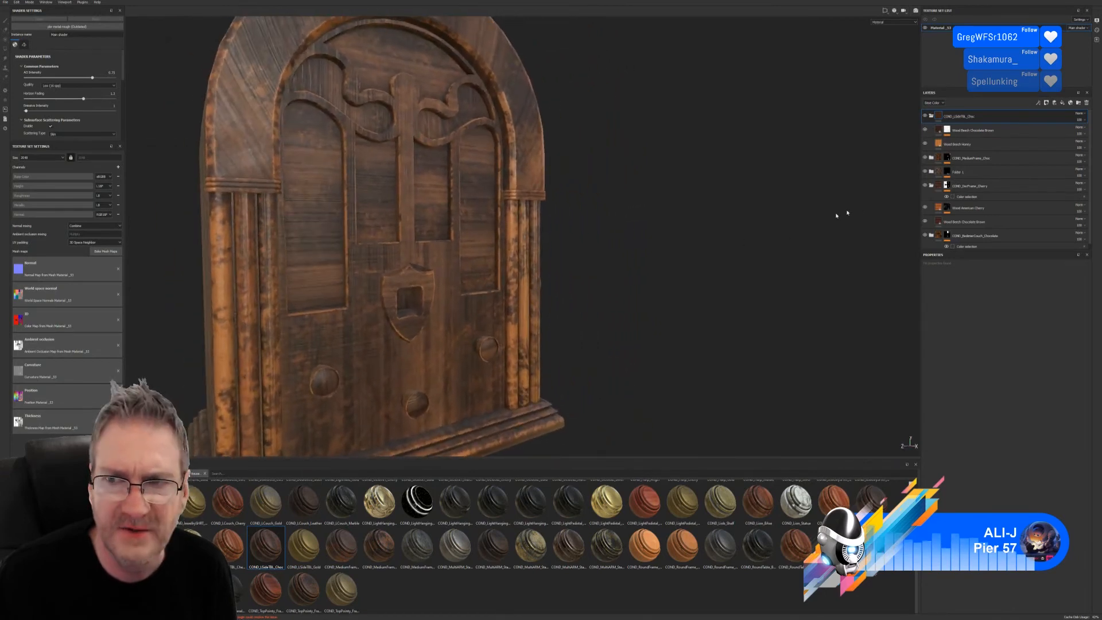
alt+drag(763, 196, 585, 163)
alt+middle_drag(586, 163, 711, 165)
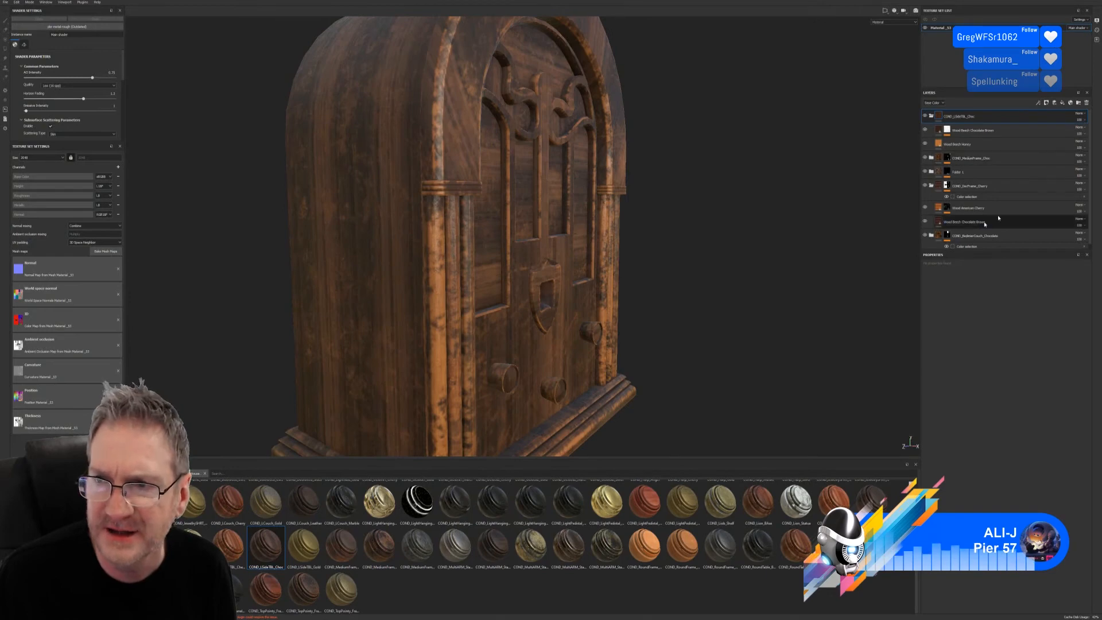
- Mask the new smart material group with a color selection that picks the cabinet body's red ID color
right_click(1014, 118)
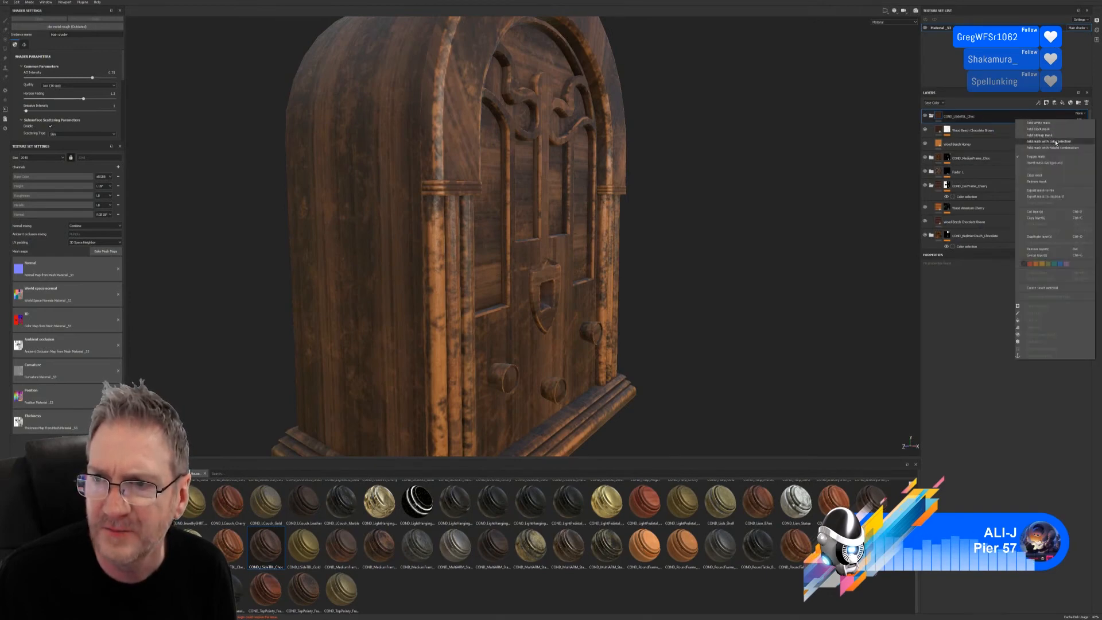
click(1056, 141)
click(1080, 325)
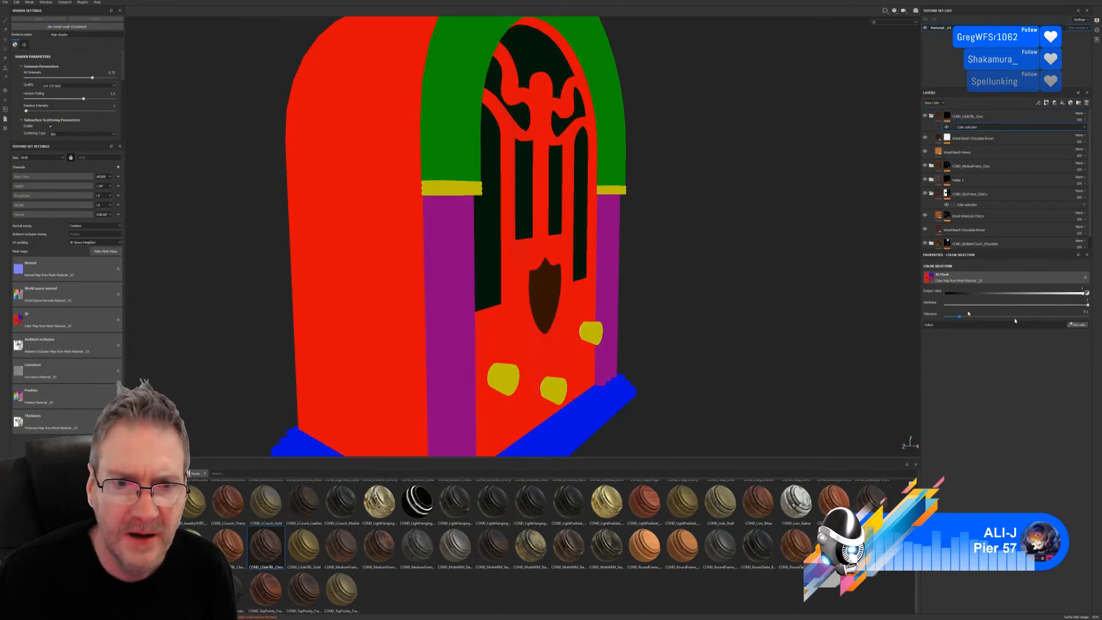
click(397, 245)
alt+drag(441, 265, 310, 255)
scroll(366, 273, up, 3)
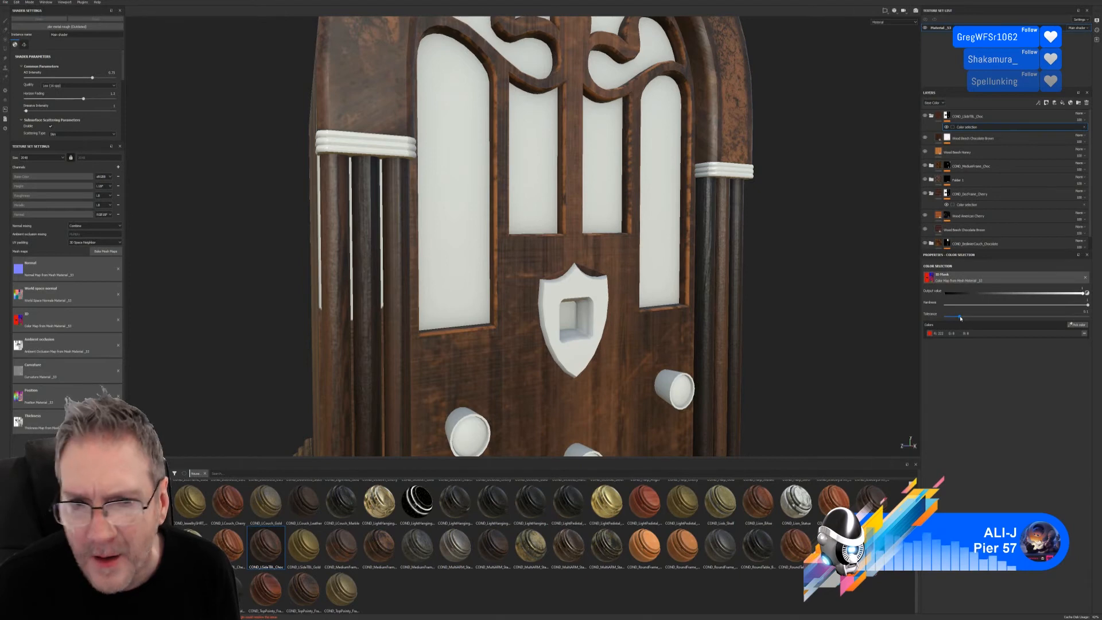
- Try higher and lower tolerances for the red color selection, leaving the tolerance slightly above 0.1
mouse_move(960, 317)
mouse_down()
mouse_move(981, 317)
mouse_move(967, 324)
mouse_up()
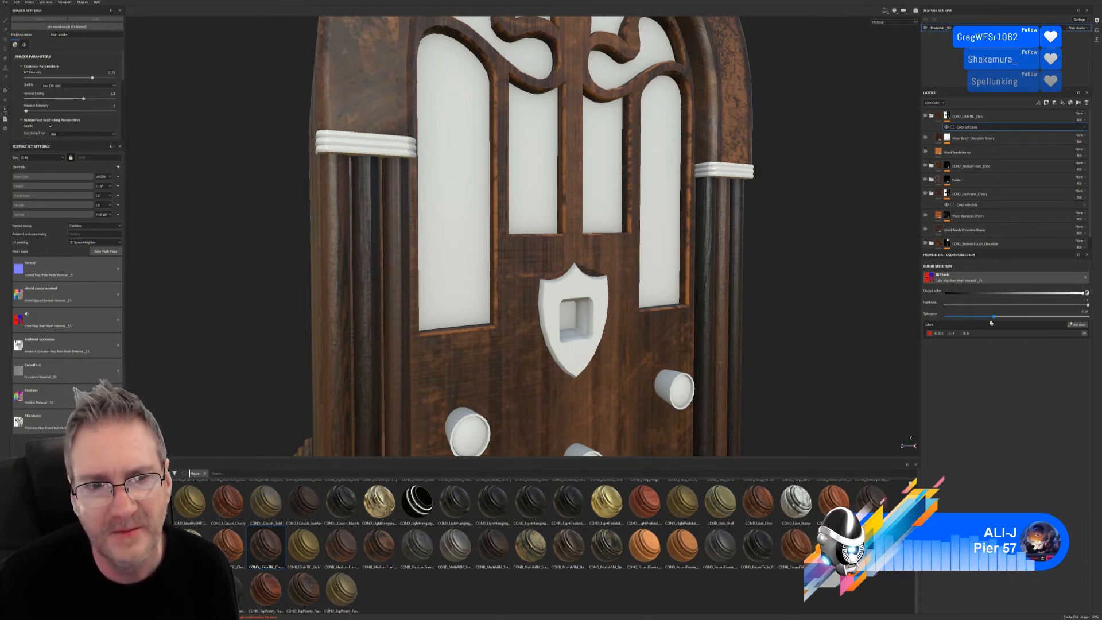
drag(967, 316, 943, 317)
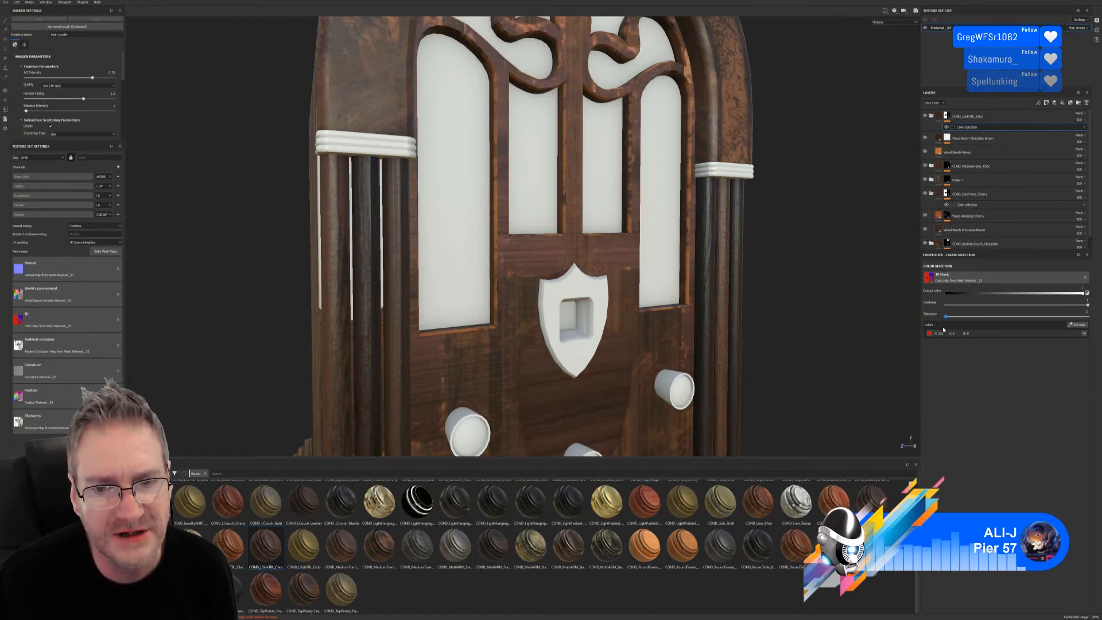
drag(945, 331, 963, 329)
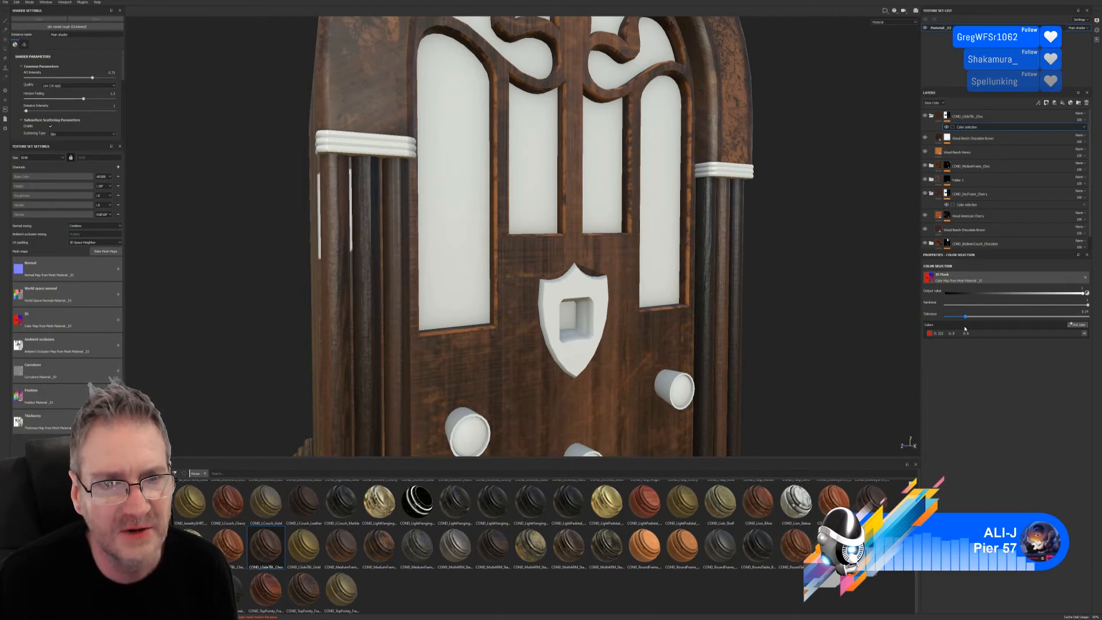
drag(964, 328, 965, 328)
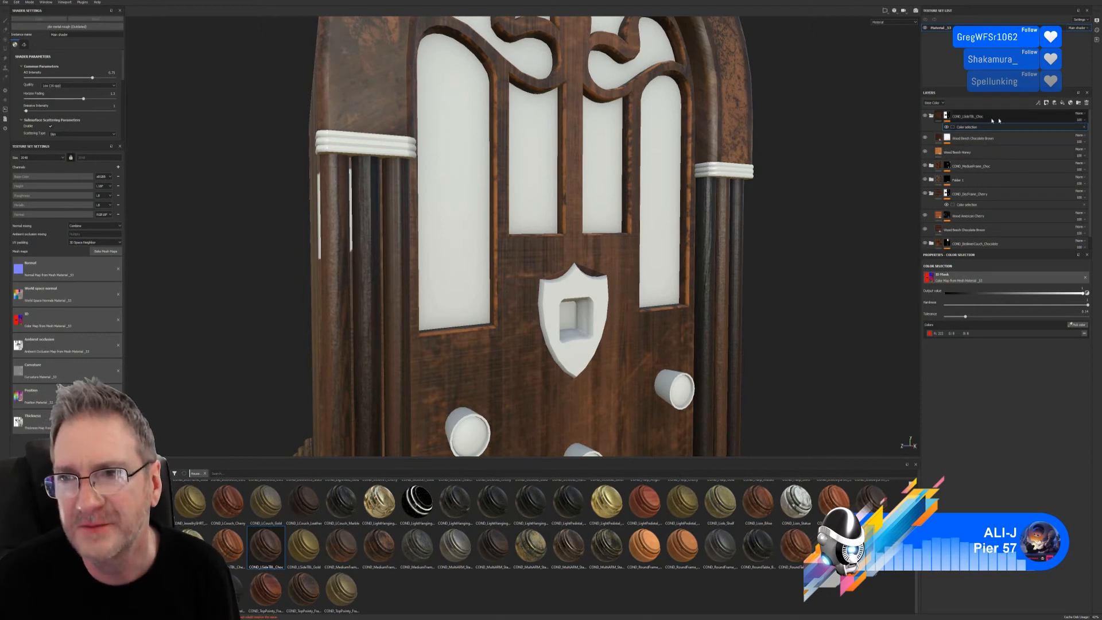
- Delete the newly added COND_LSideTBL_Choc smart material group from the layer stack
double_click(976, 119)
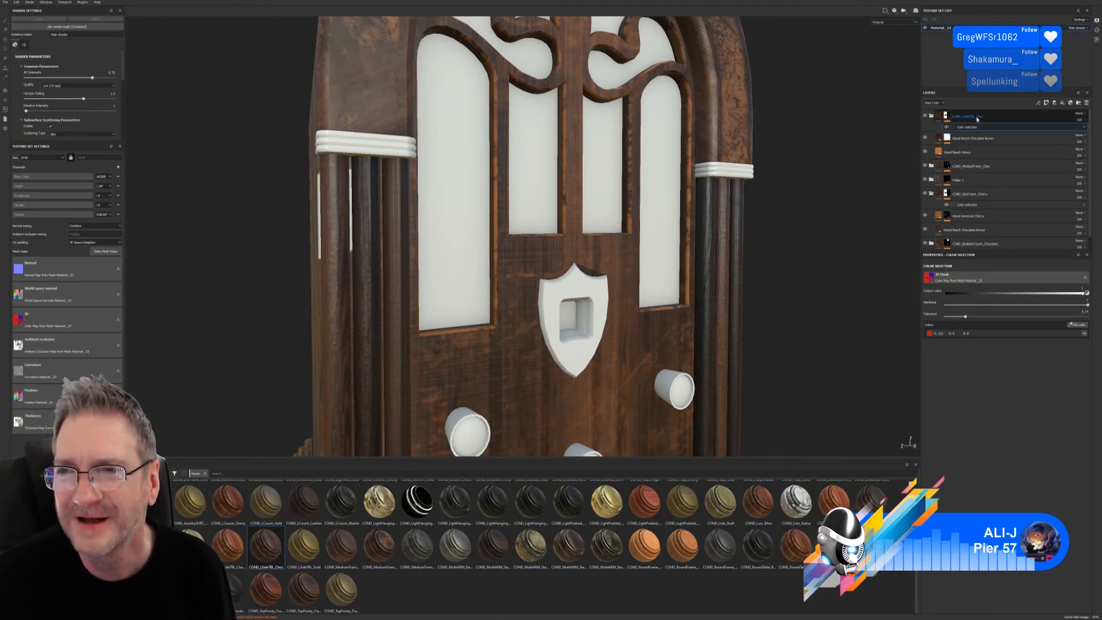
click(977, 119)
key(Delete)
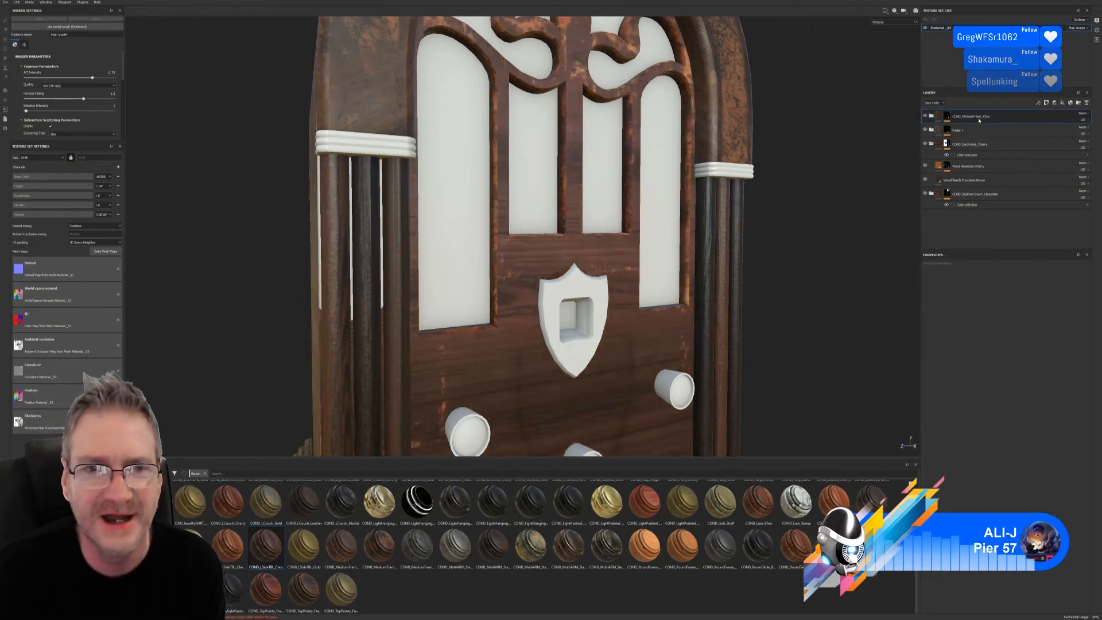
- Try to raise the tolerance of the top group's purple color selection and undo the change
click(947, 117)
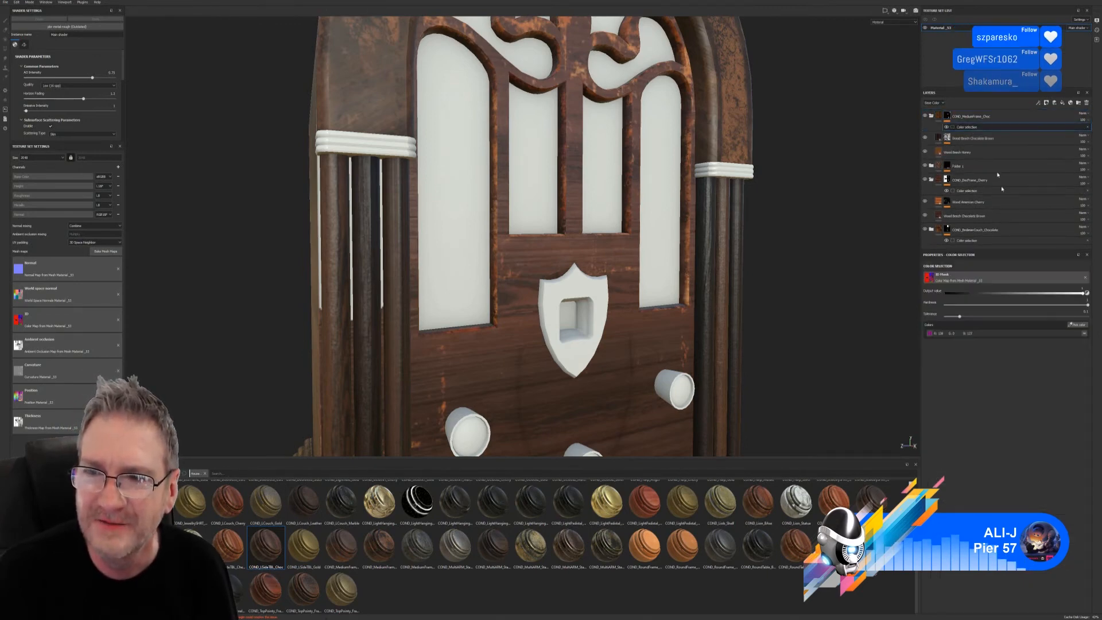
drag(959, 317, 962, 318)
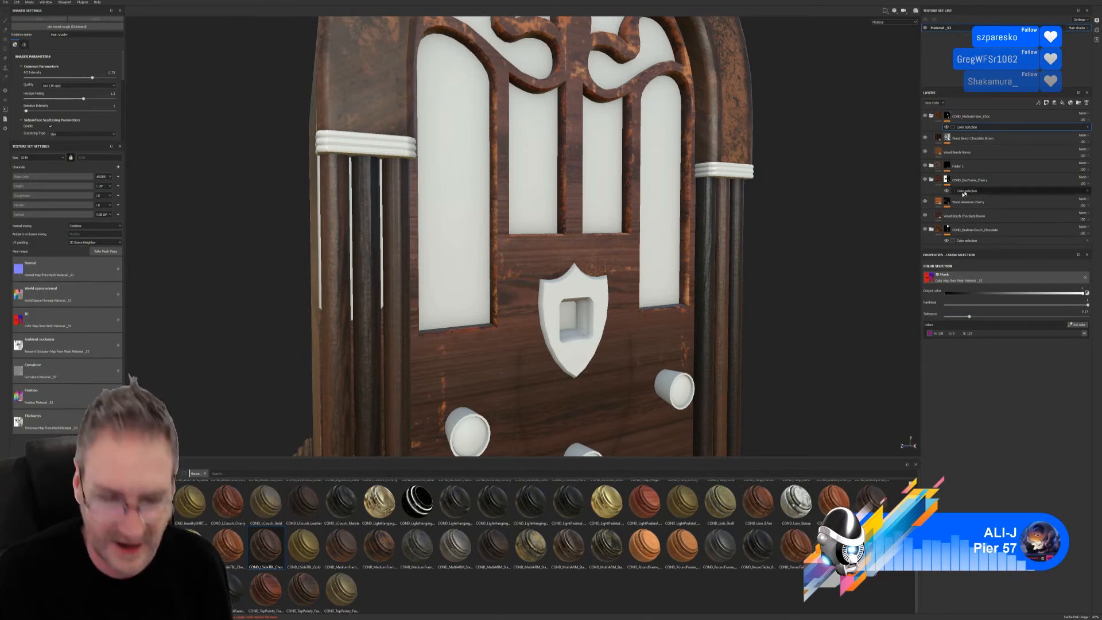
key(ctrl+z)
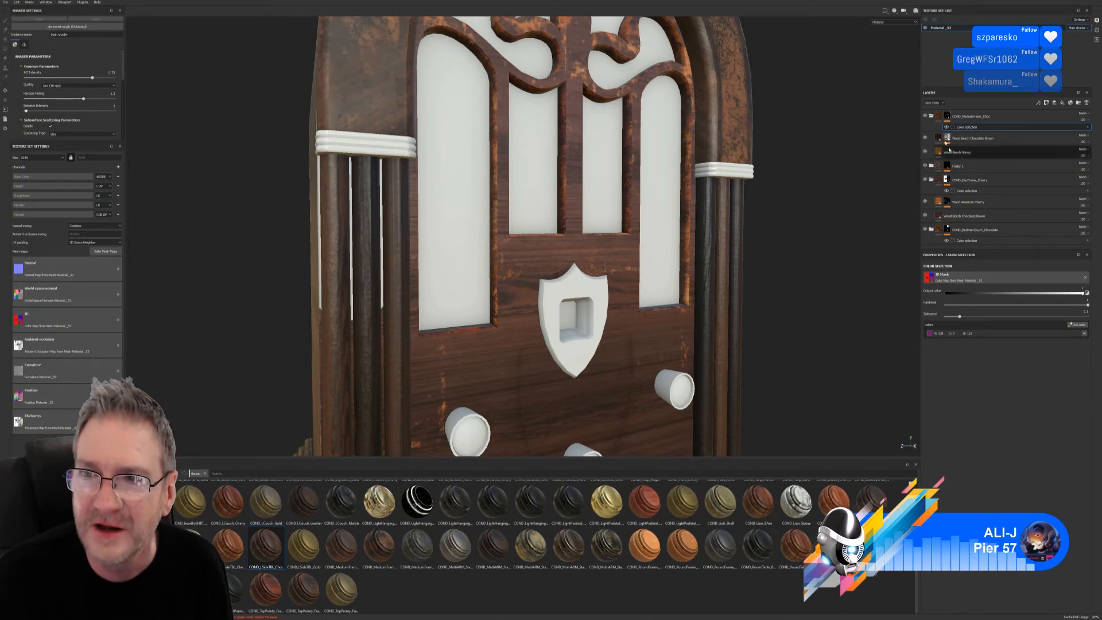
- Collapse the top group and compare the radio with the Cherry wood group hidden and shown
click(931, 117)
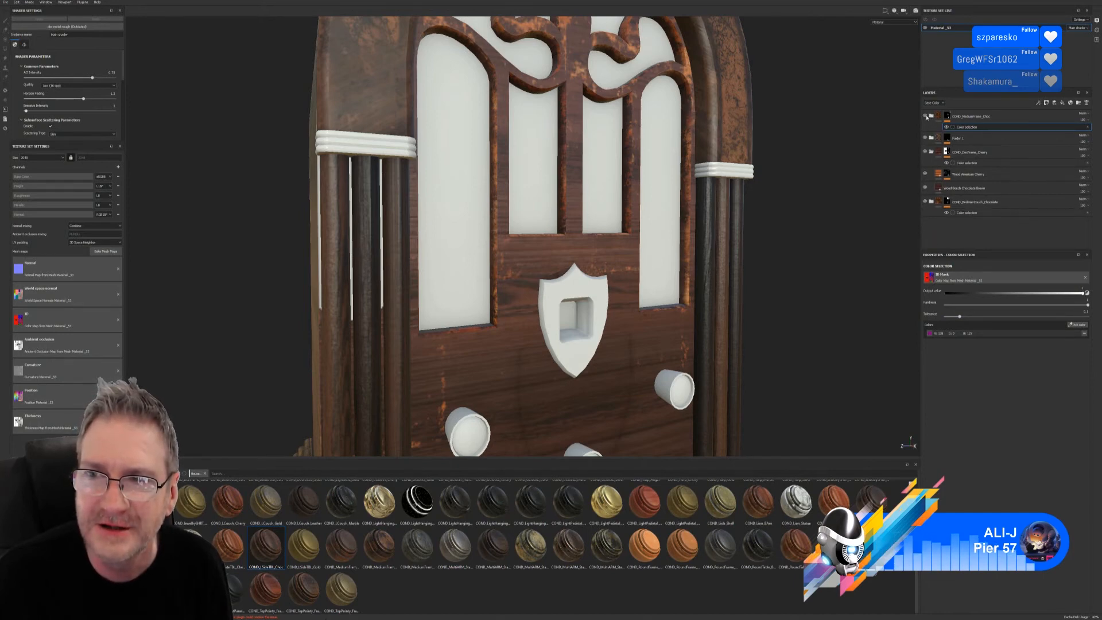
click(925, 151)
click(925, 152)
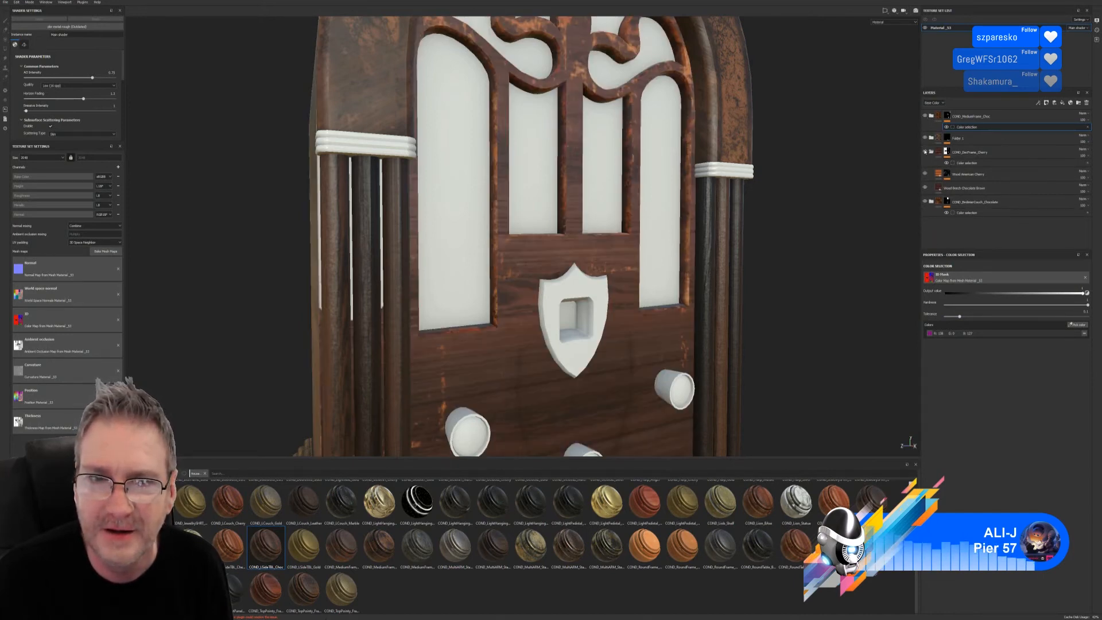
click(924, 152)
click(925, 152)
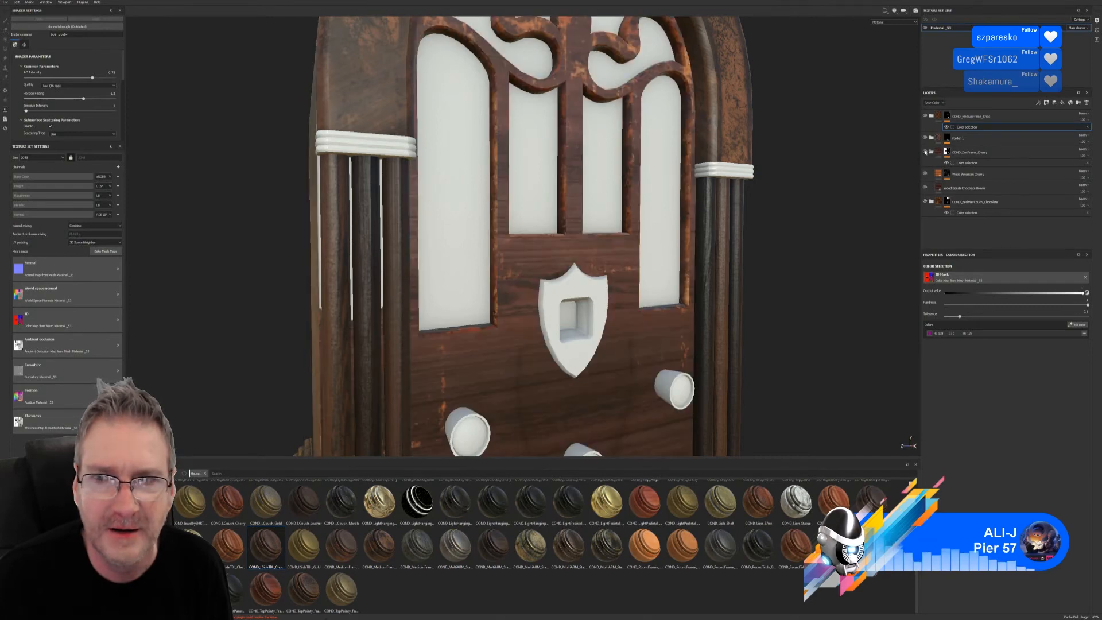
- Raise the tolerance of the Cherry wood group's red color selection slightly above 0.1
click(947, 152)
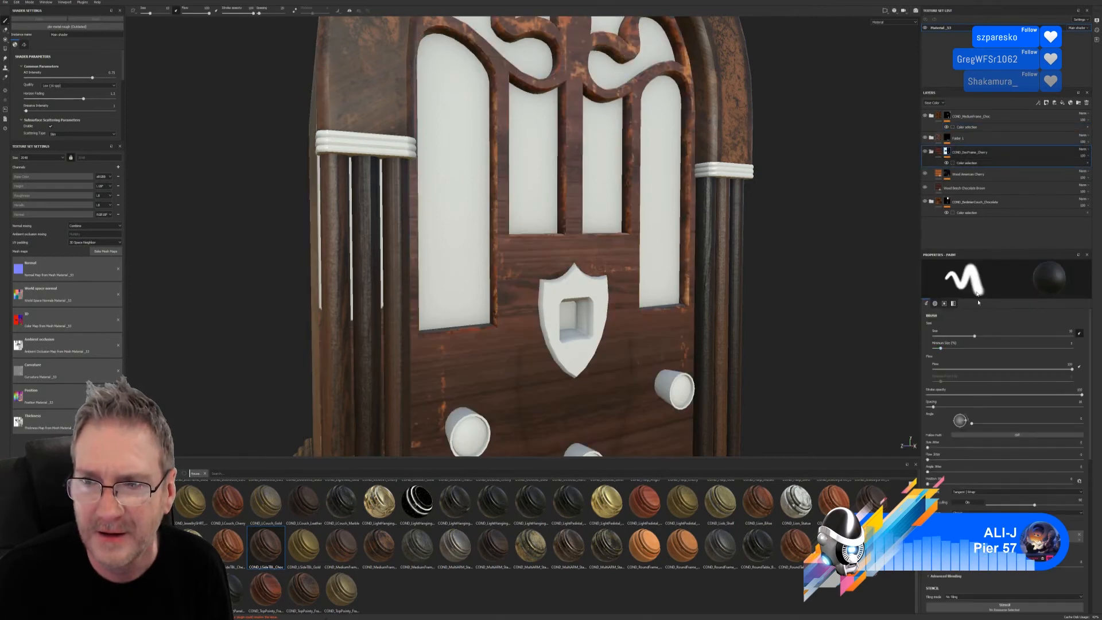
click(969, 163)
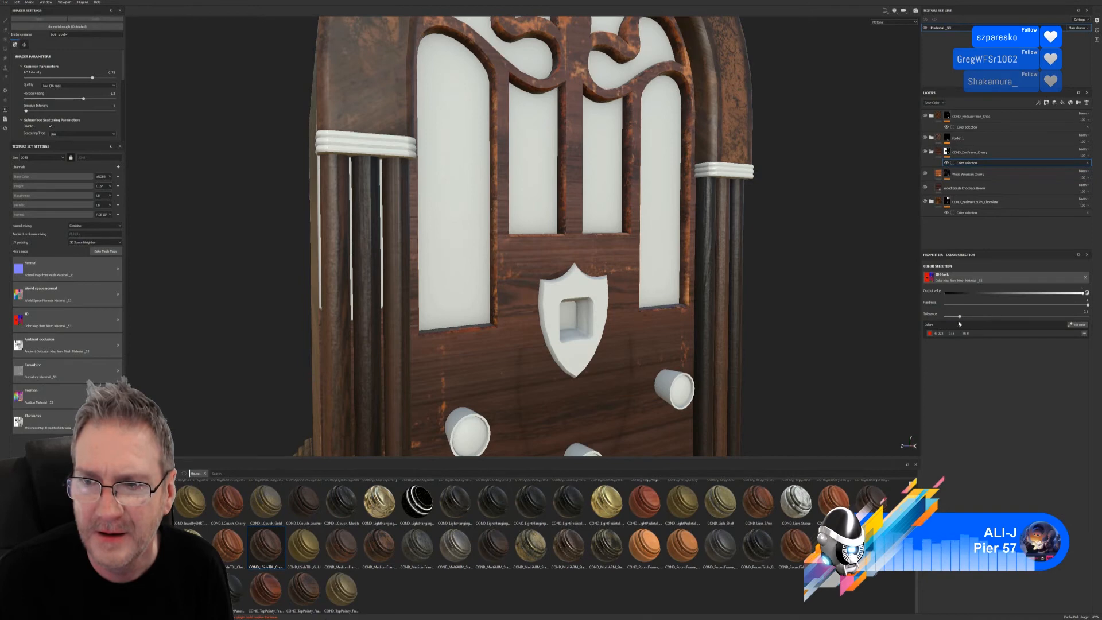
drag(959, 317, 965, 316)
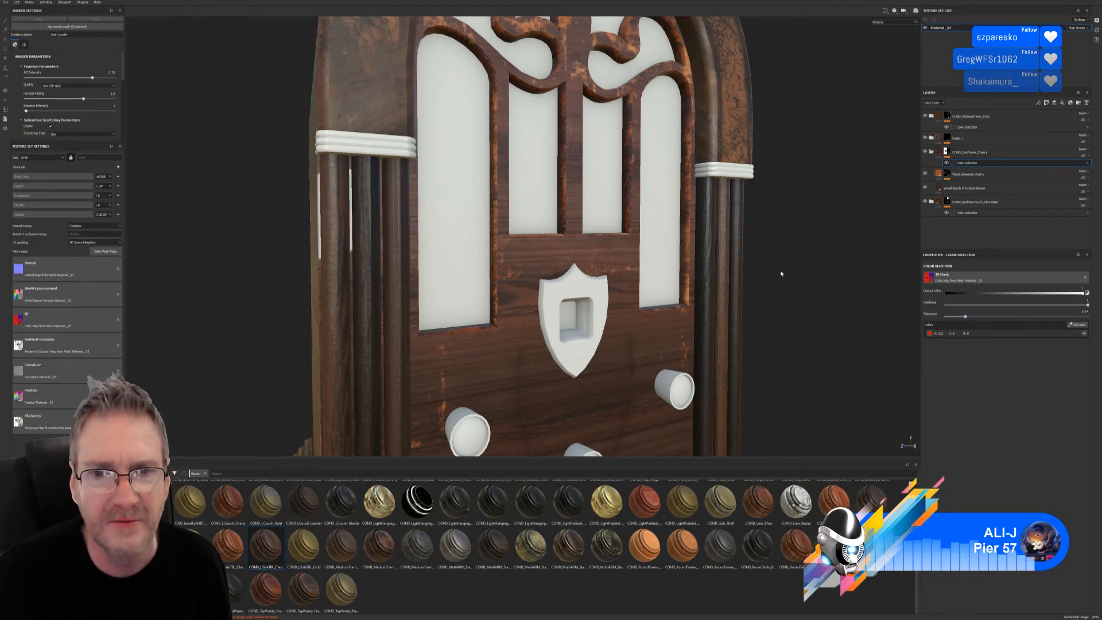
- Raise the Cherry wood group's red color selection tolerance to about 0.17 and check the cabinet's seams around the columns
alt+right_drag(782, 273, 469, 274)
alt+drag(469, 273, 510, 274)
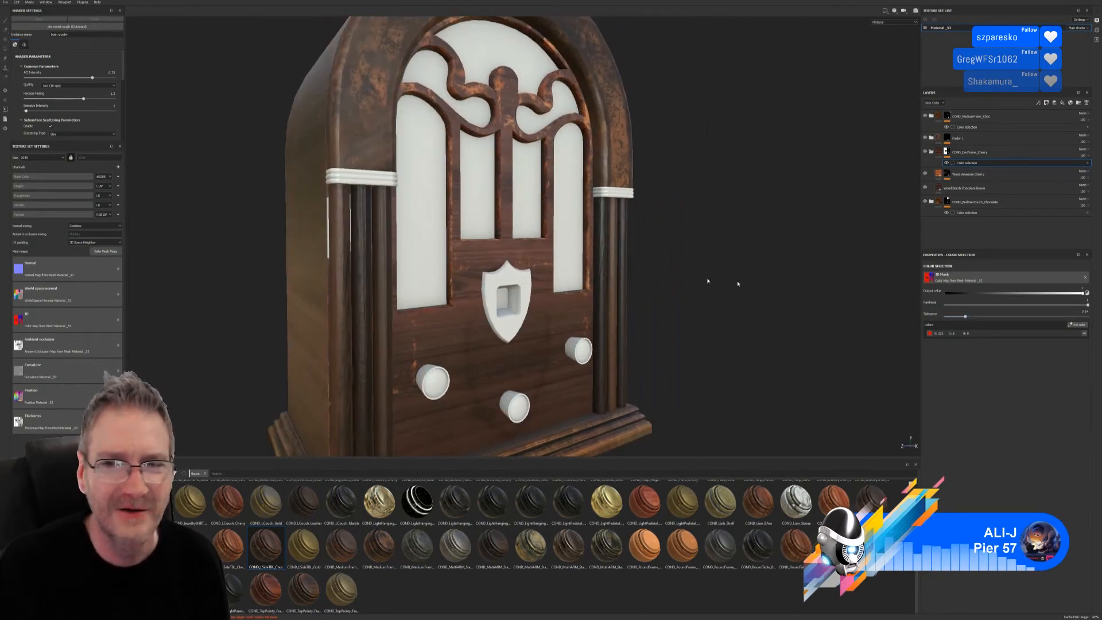
drag(964, 317, 969, 317)
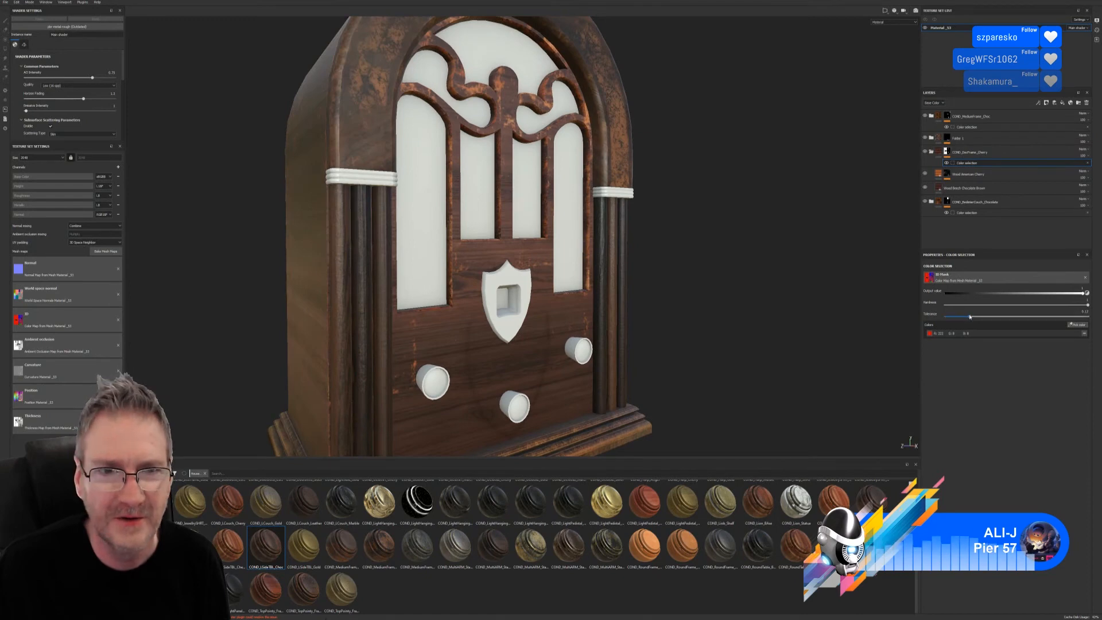
alt+drag(724, 262, 777, 224)
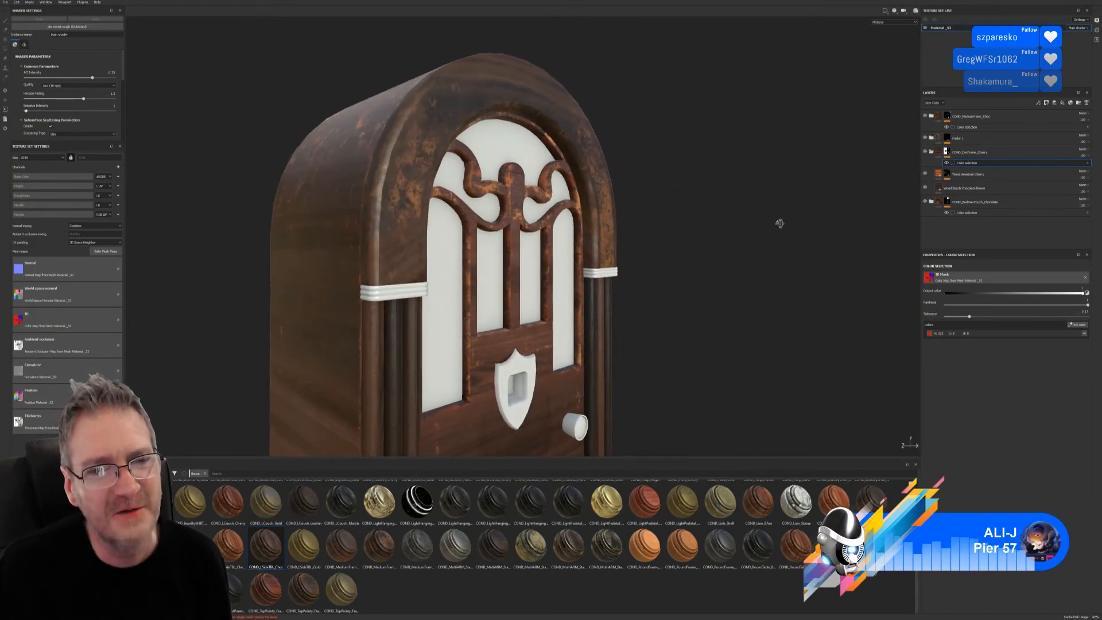
alt+middle_drag(639, 295, 659, 229)
alt+drag(655, 285, 461, 321)
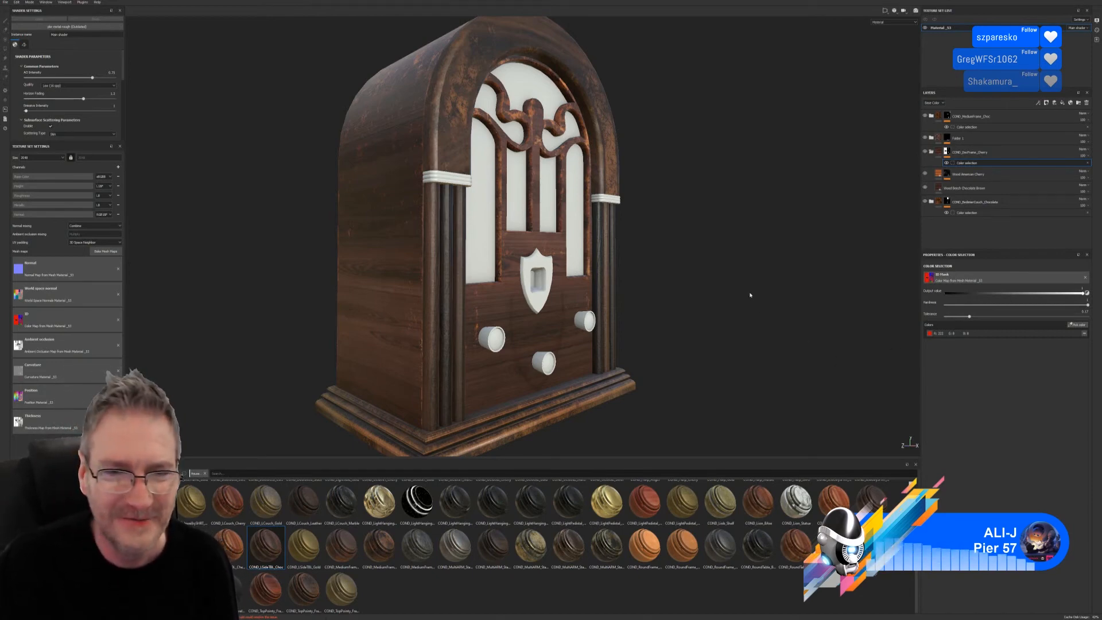
mouse_move(755, 282)
alt+mouse_down()
mouse_move(468, 296)
mouse_move(477, 328)
mouse_move(524, 317)
alt+mouse_up()
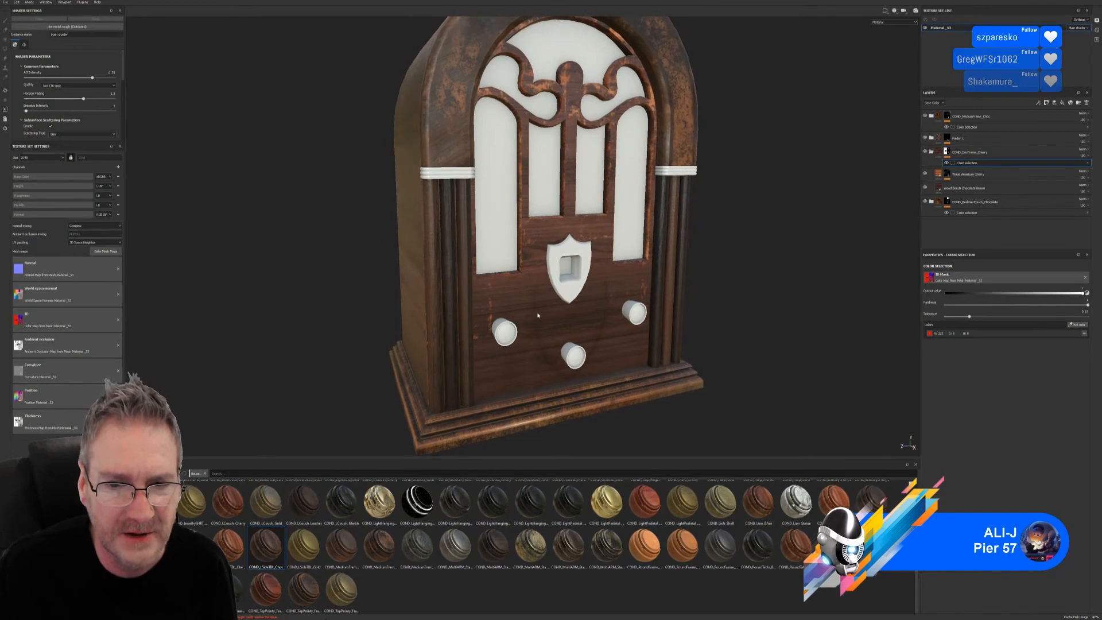
alt+drag(712, 303, 634, 310)
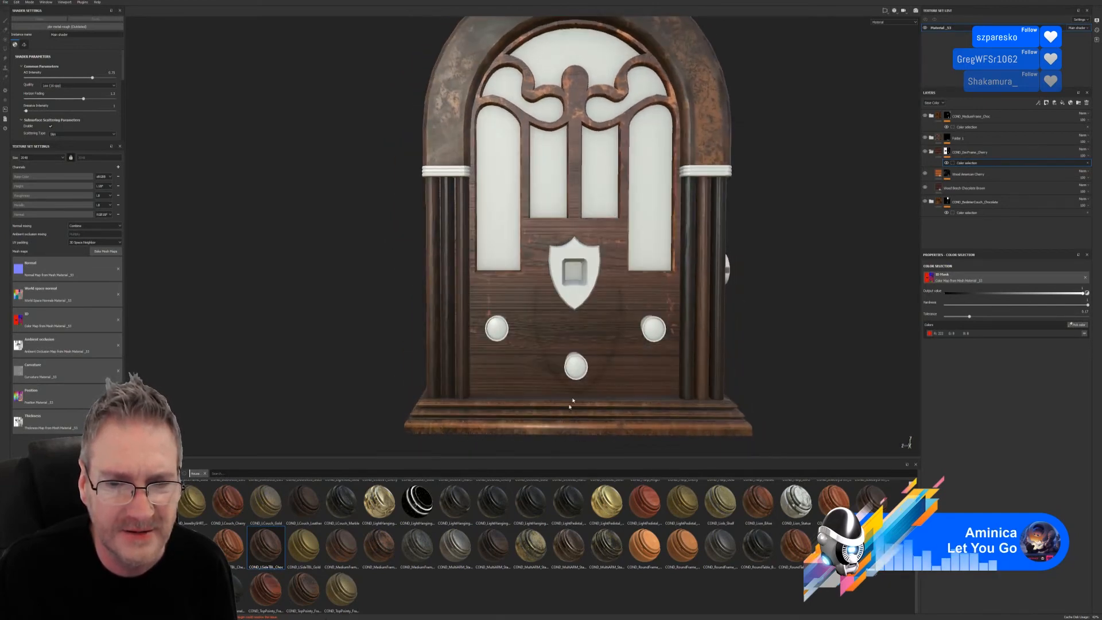
- Switch to 3ds Max, end the cabinet's isolation and reload the recent radio scene without saving the changes
click(1071, 1)
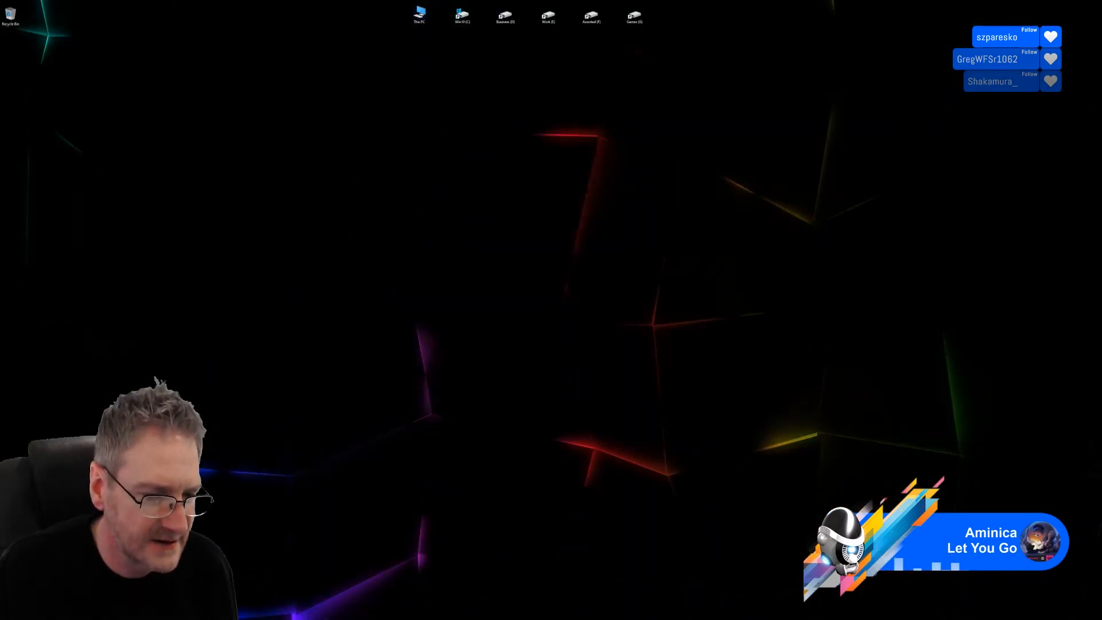
key(alt+Tab)
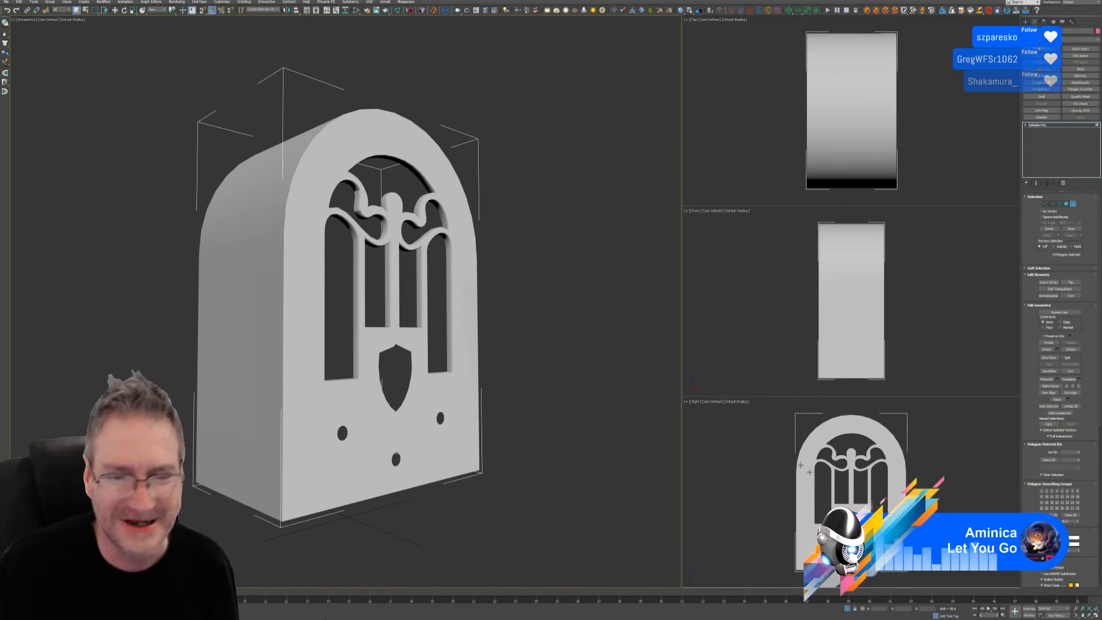
click(847, 609)
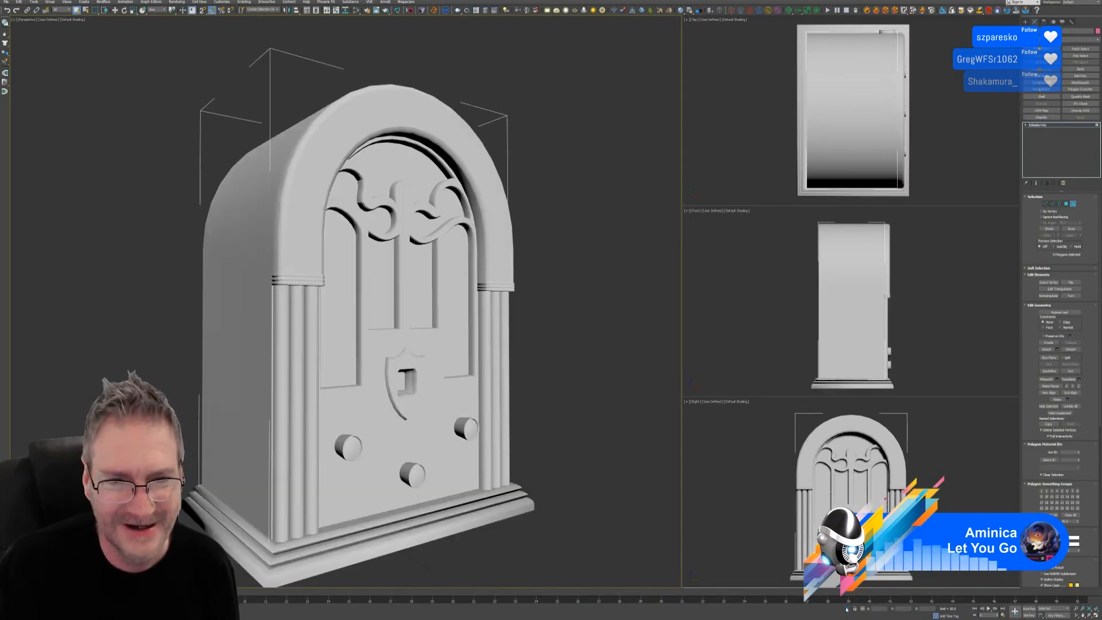
click(6, 3)
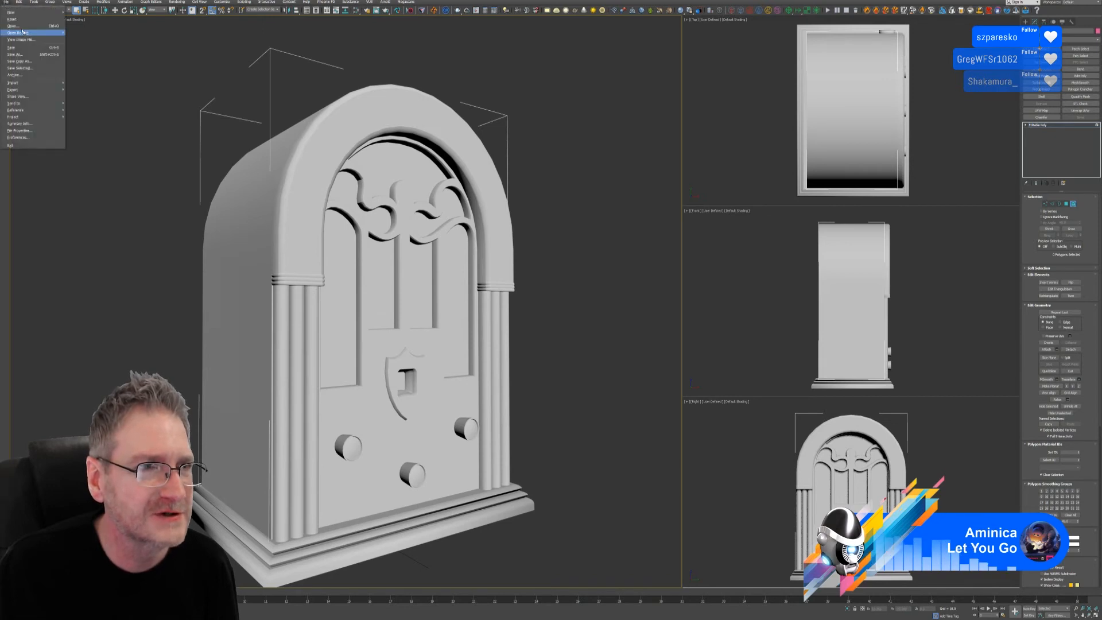
mouse_move(26, 33)
click(100, 33)
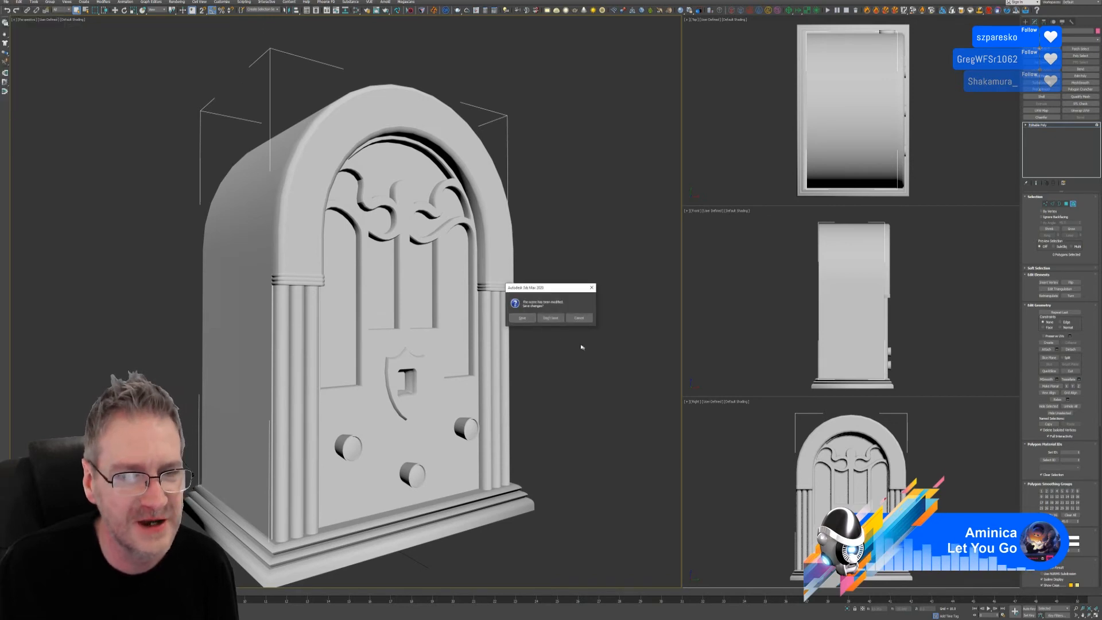
click(547, 322)
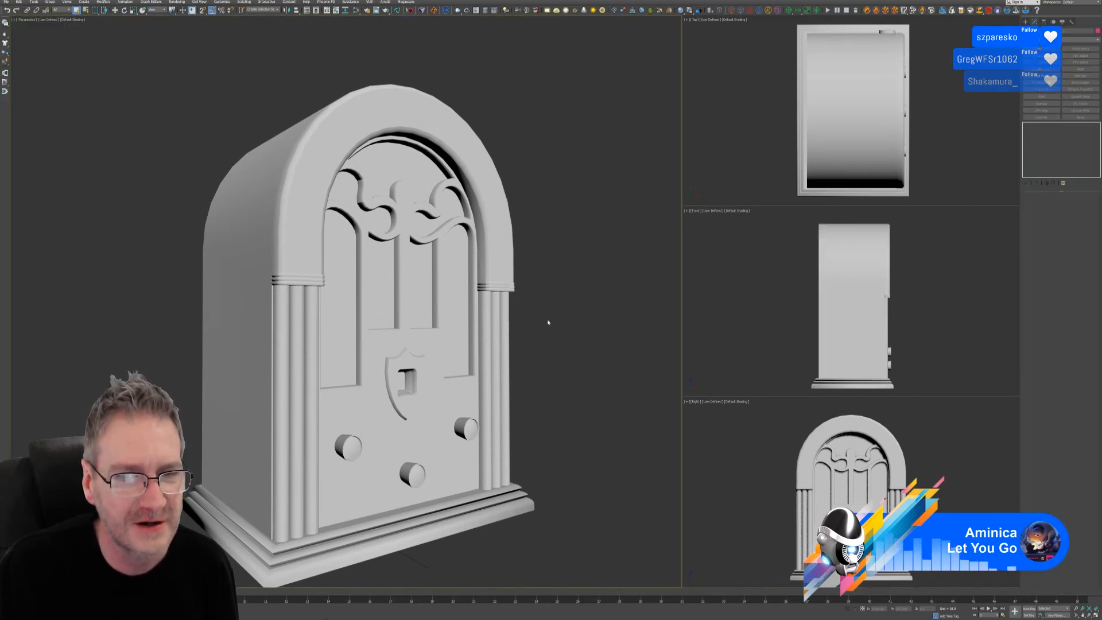
- Apply an Unwrap UVW modifier to the whole radio and check its layout in the UV editor
click(512, 252)
click(1080, 110)
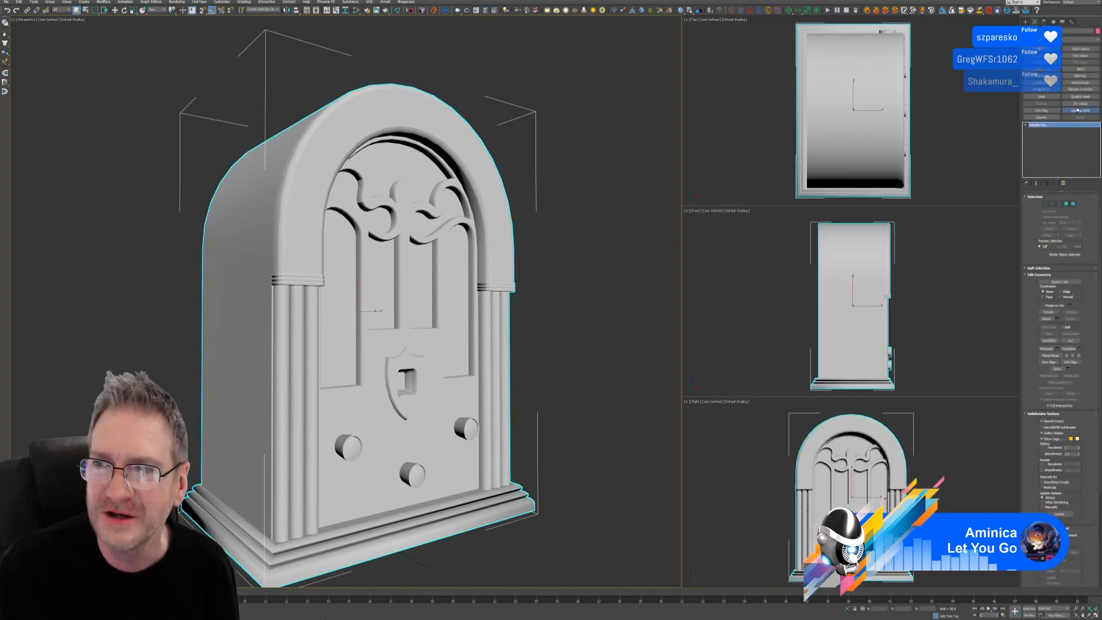
click(1061, 320)
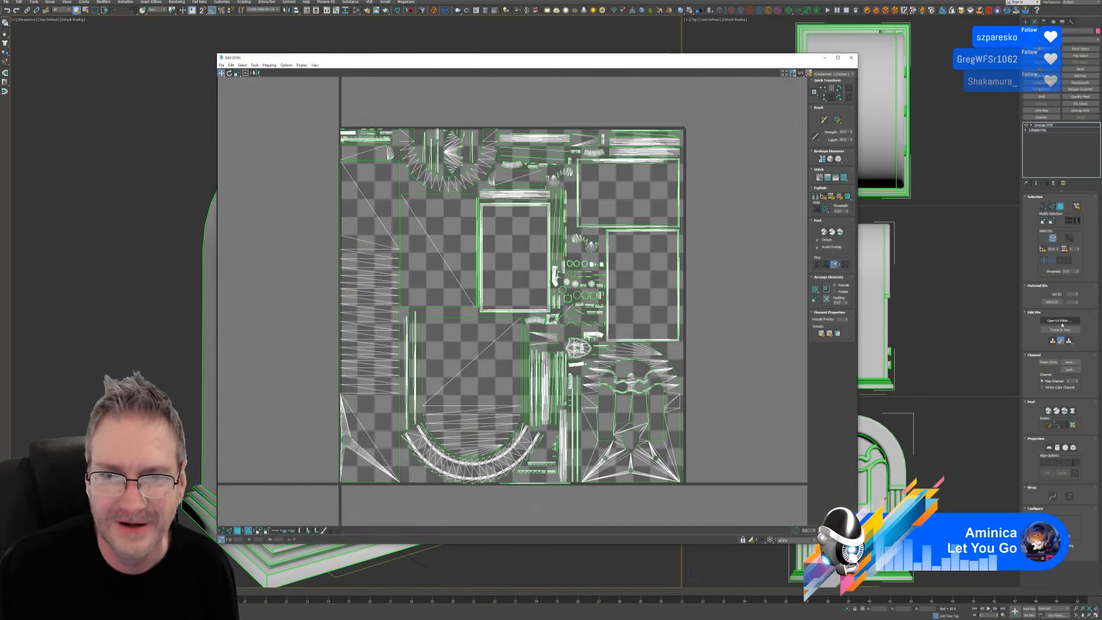
click(850, 57)
click(1058, 206)
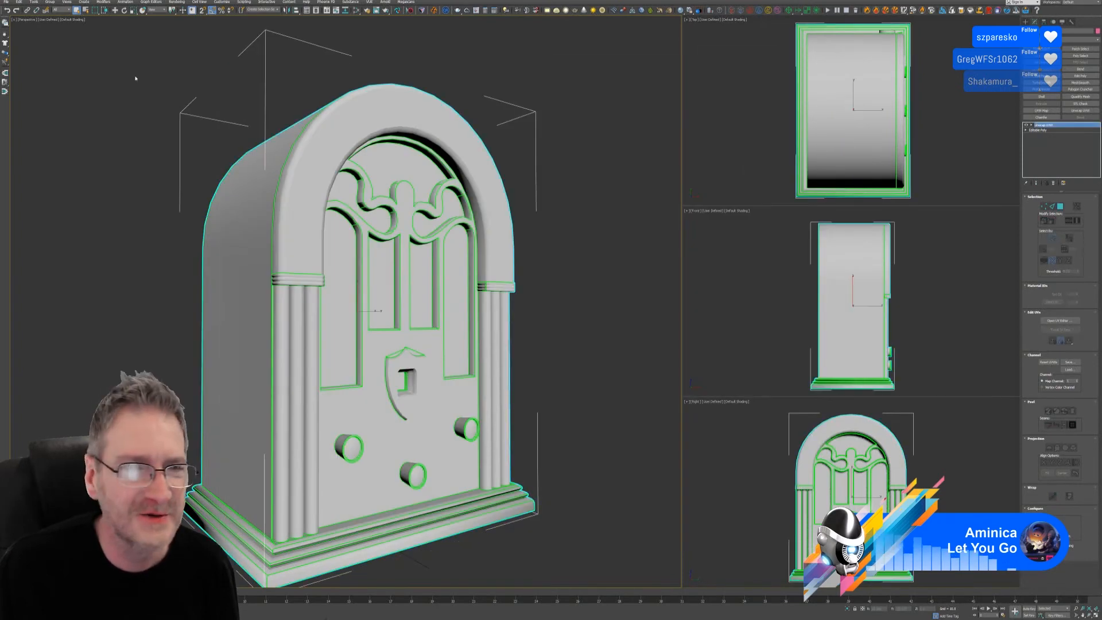
- Export the selected radio as FBX, overwriting the existing Old_Radio2.fbx file
click(6, 2)
mouse_move(35, 90)
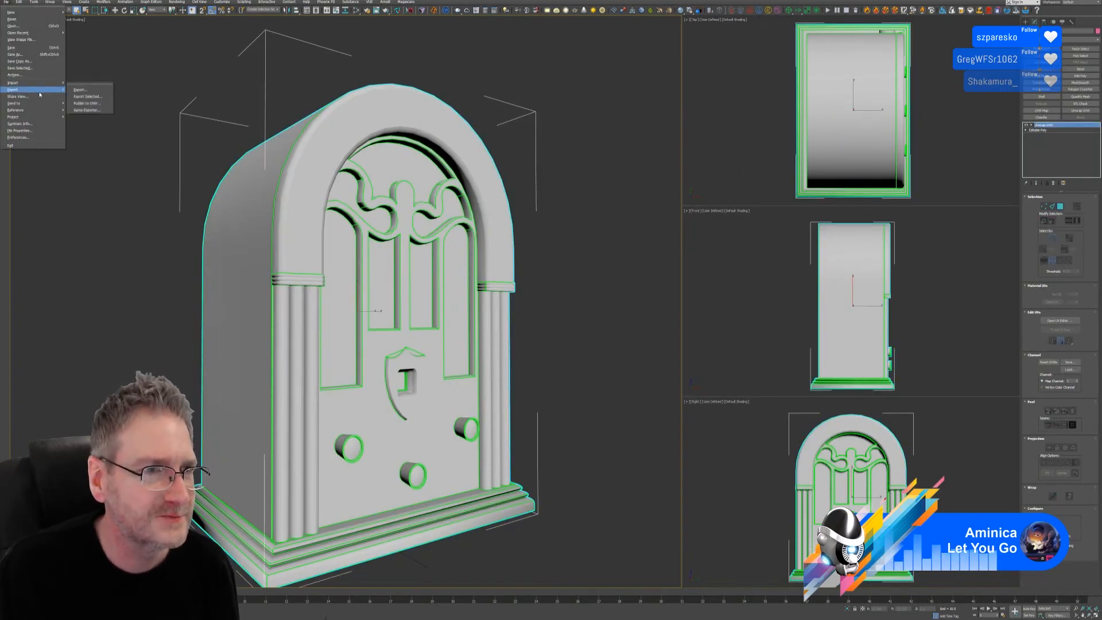
click(85, 97)
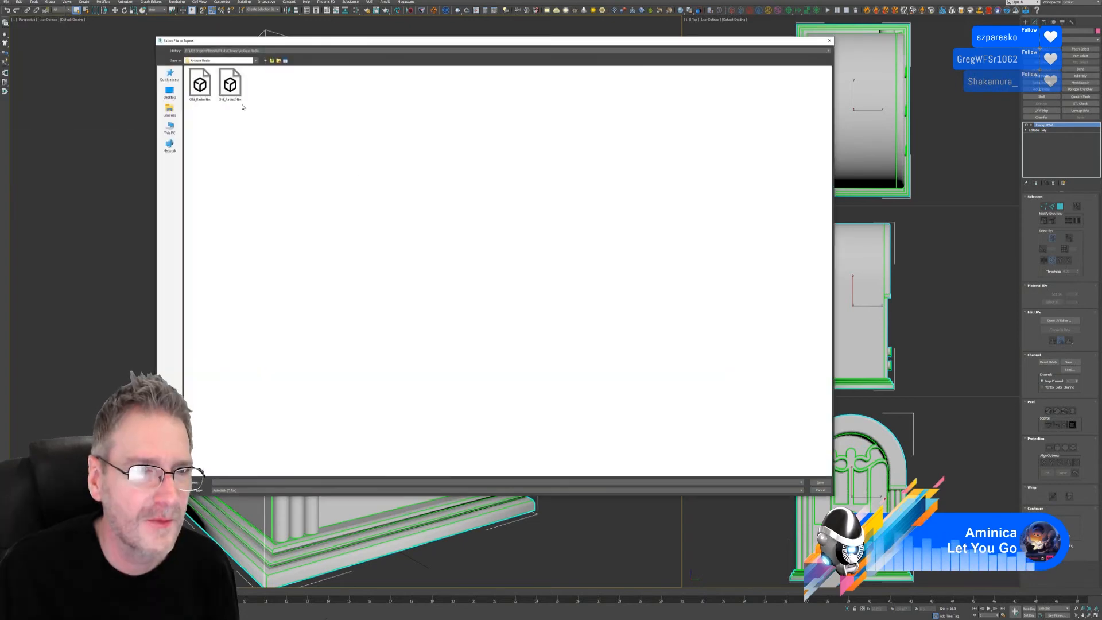
click(240, 100)
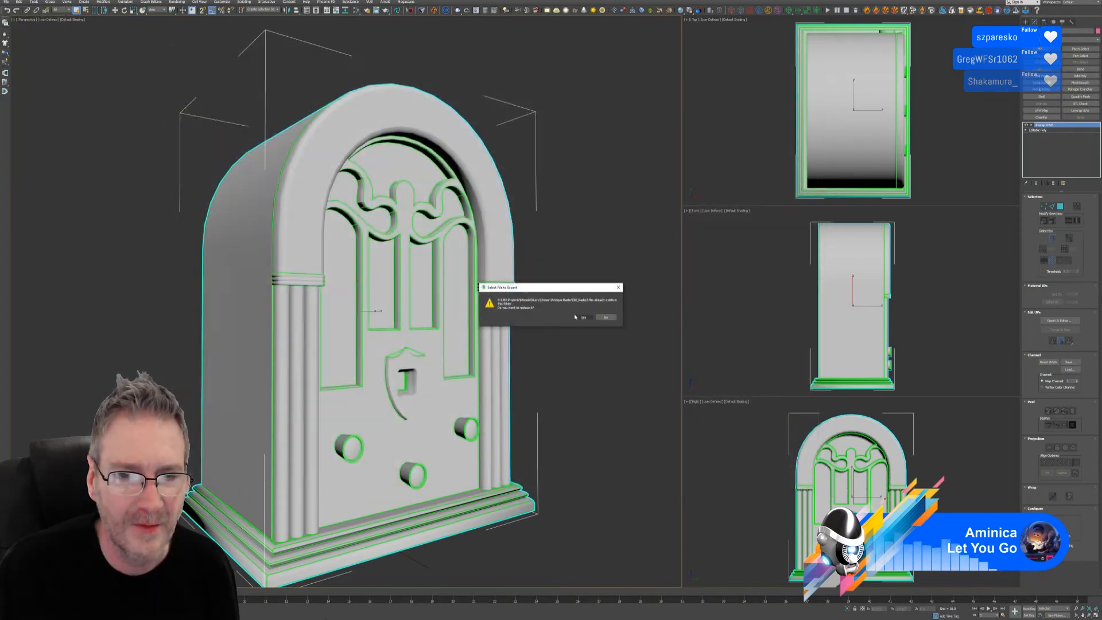
click(575, 316)
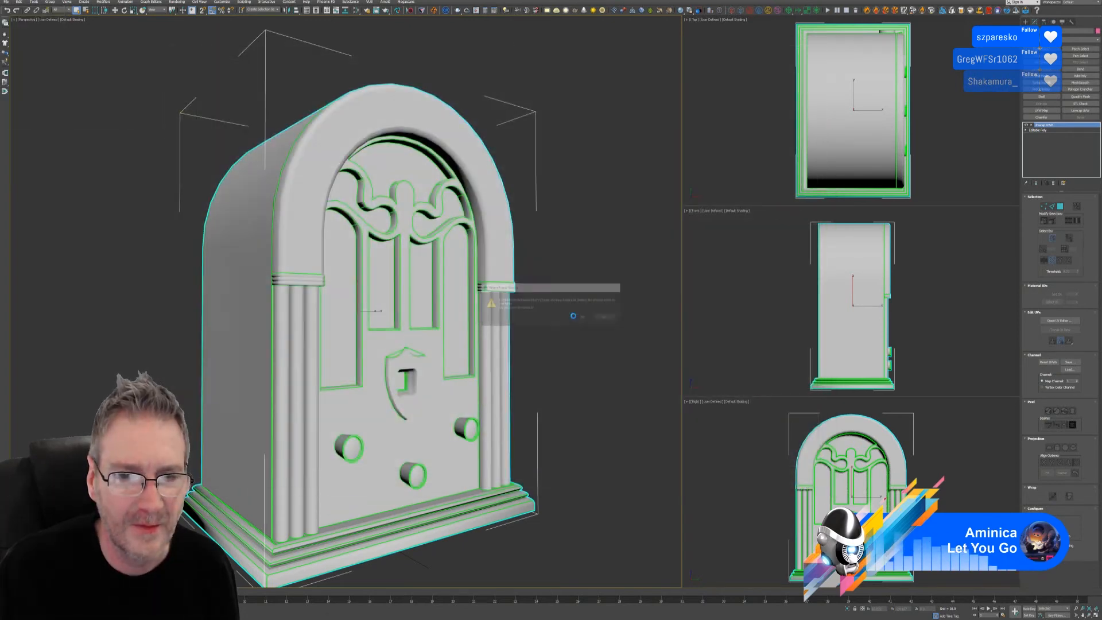
click(656, 389)
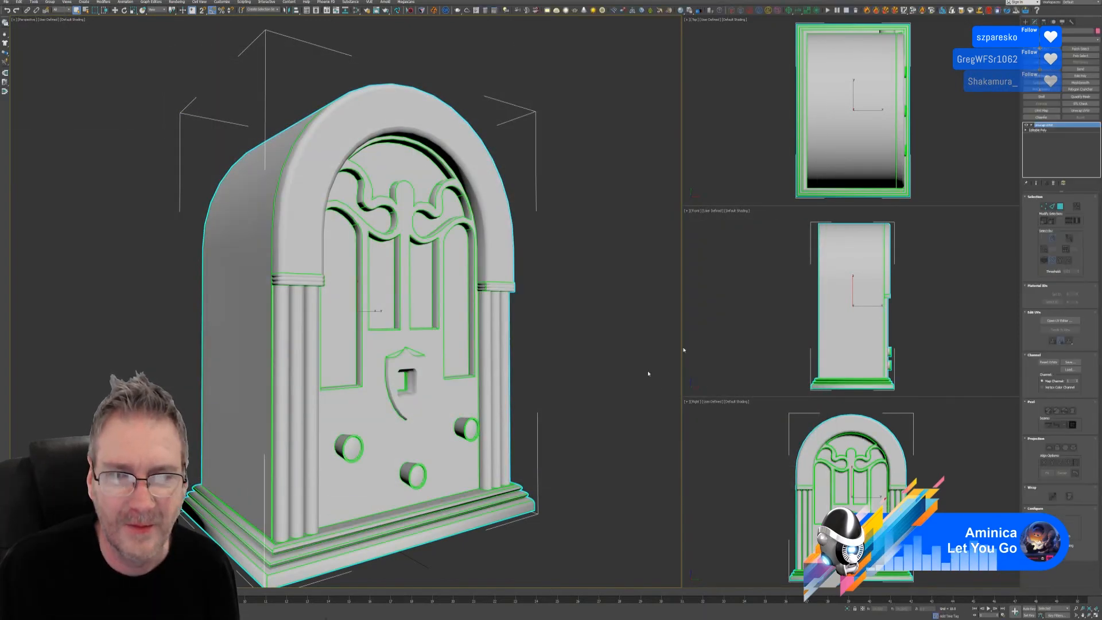
- Switch to Substance Painter and replace the project's mesh with the exported Old_Radio2.fbx in the project configuration
key(alt+Tab)
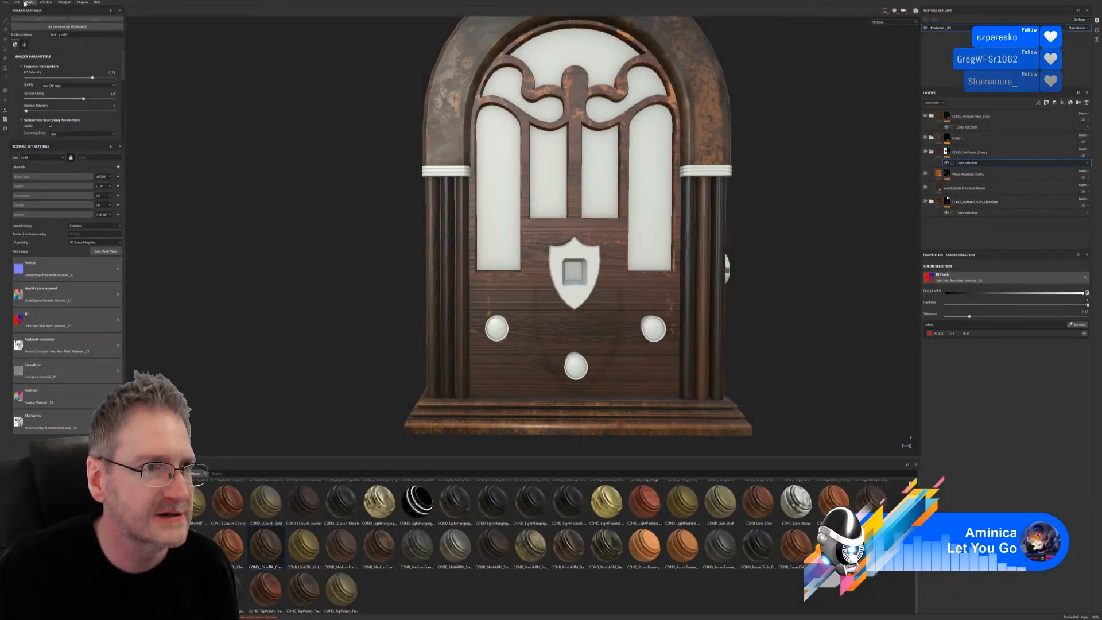
click(17, 2)
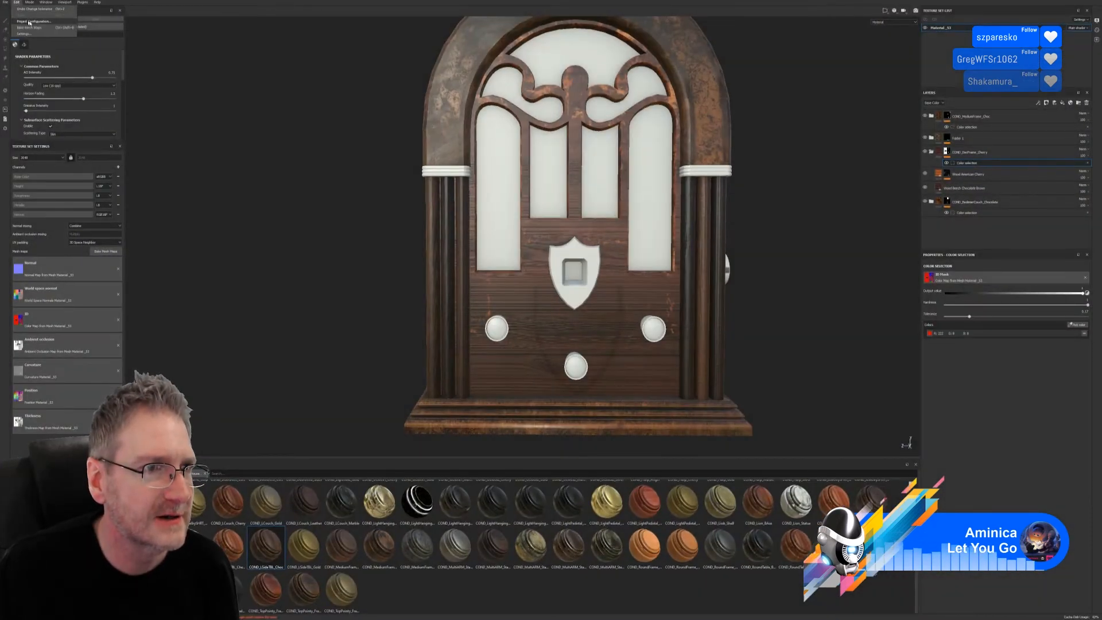
click(35, 22)
click(588, 268)
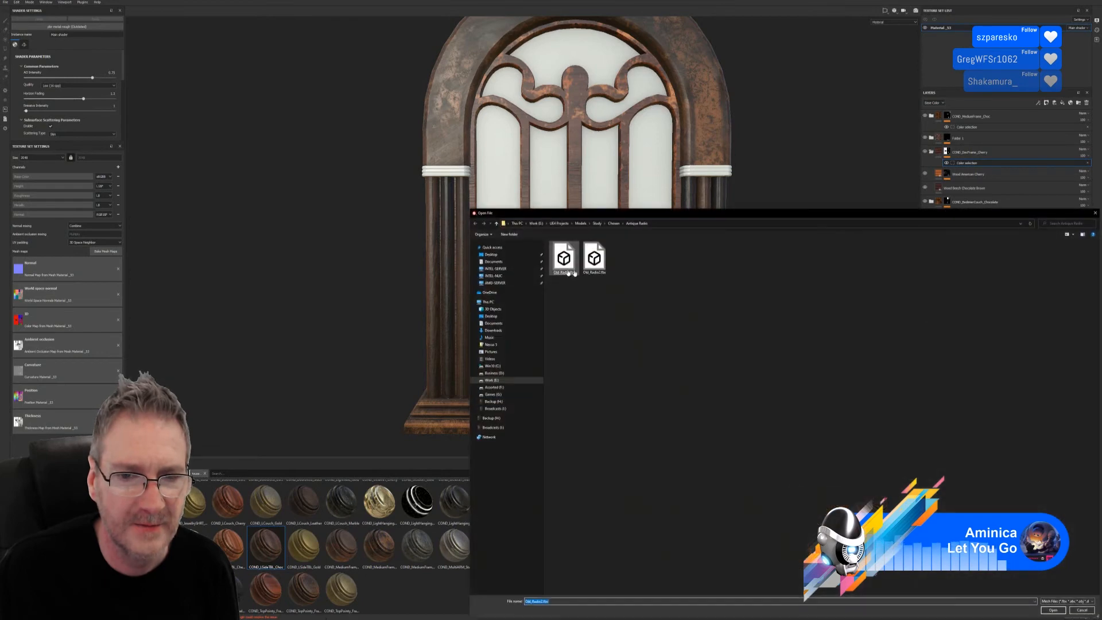
double_click(595, 259)
click(556, 350)
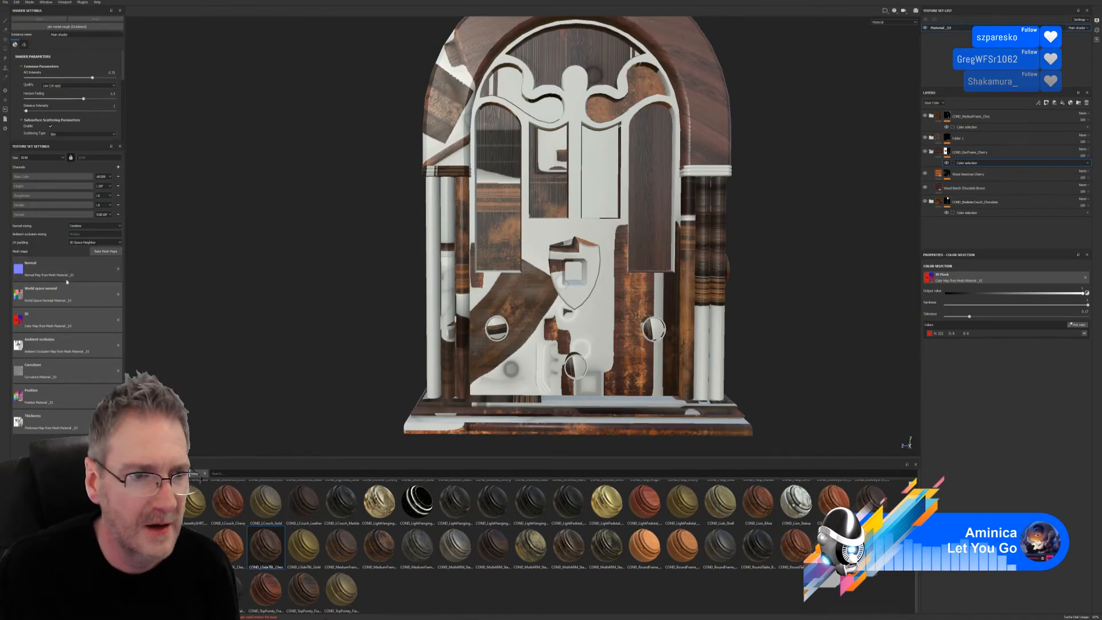
- Rebake all mesh maps for the radio's texture set, using the low poly mesh as the high poly mesh
click(105, 251)
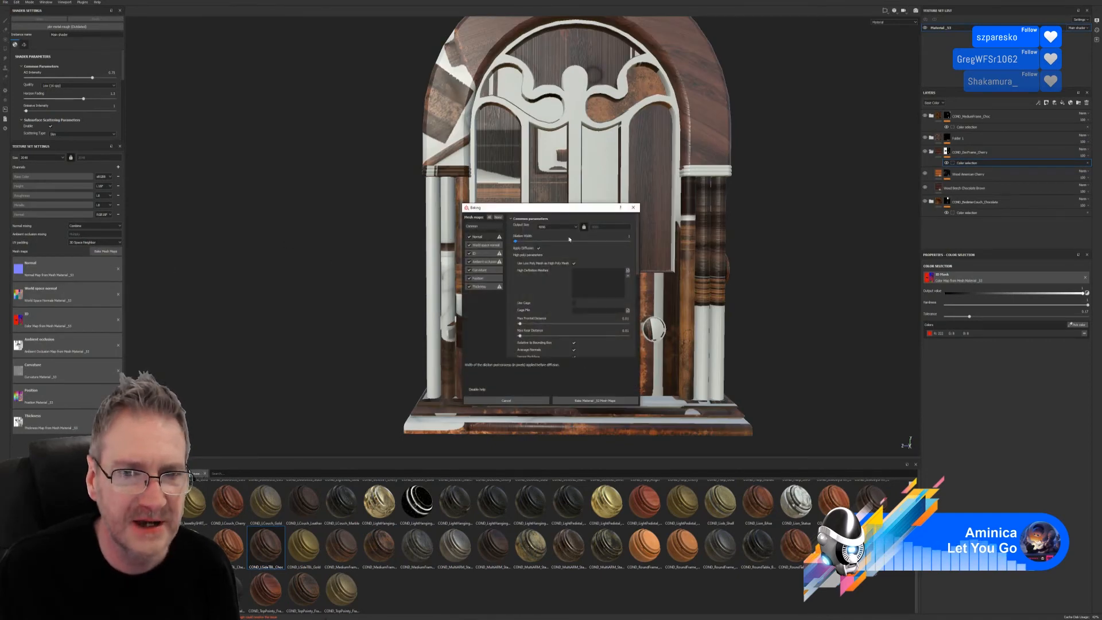
click(555, 226)
click(546, 256)
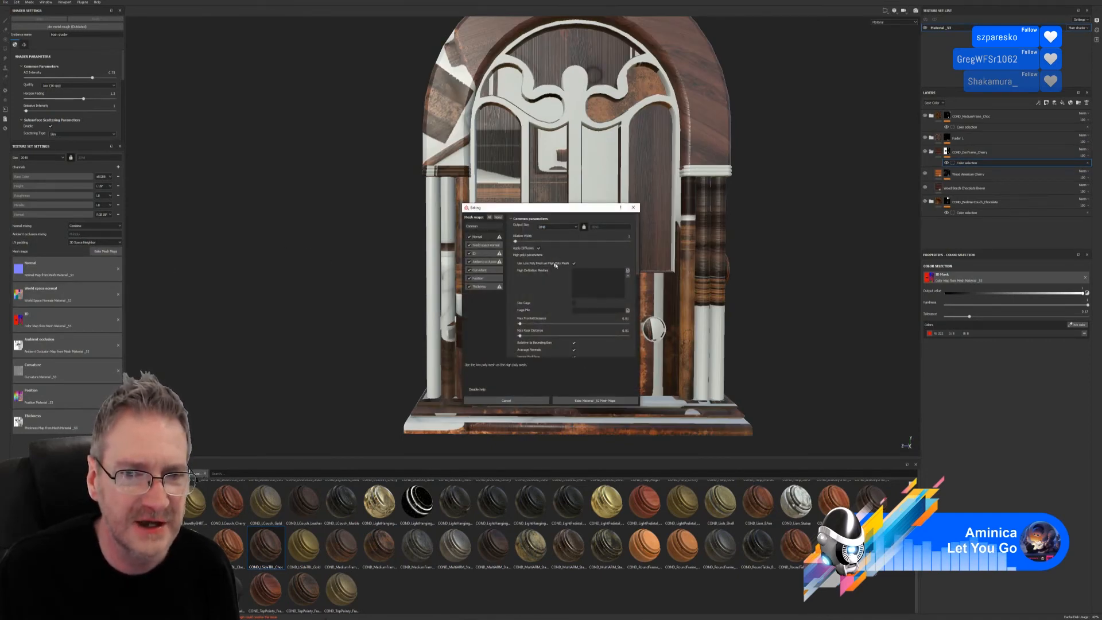
click(595, 400)
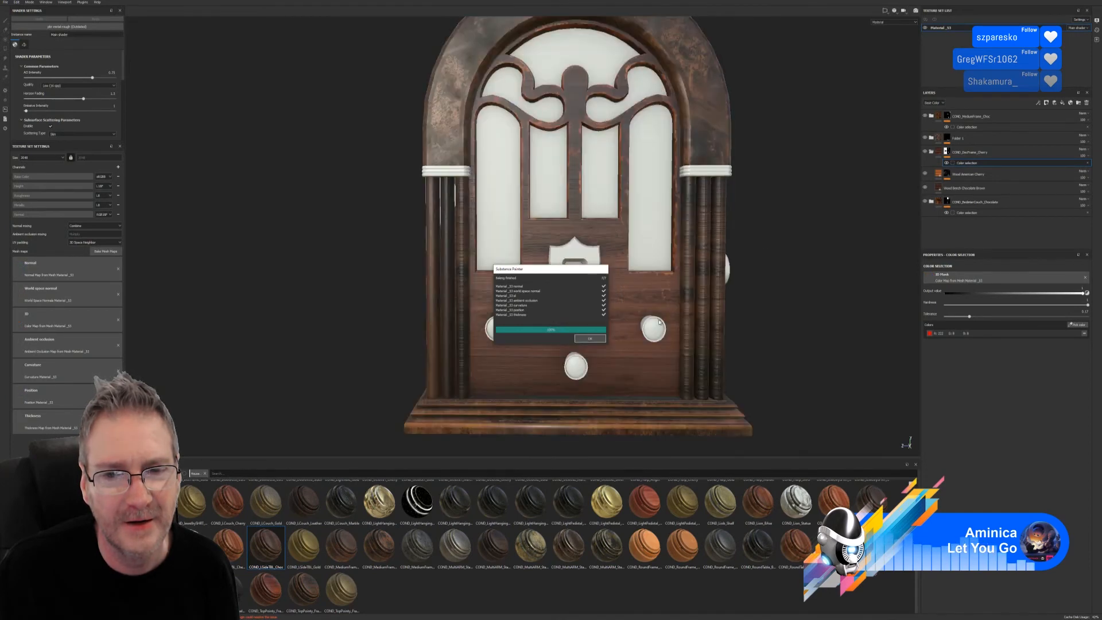
click(589, 338)
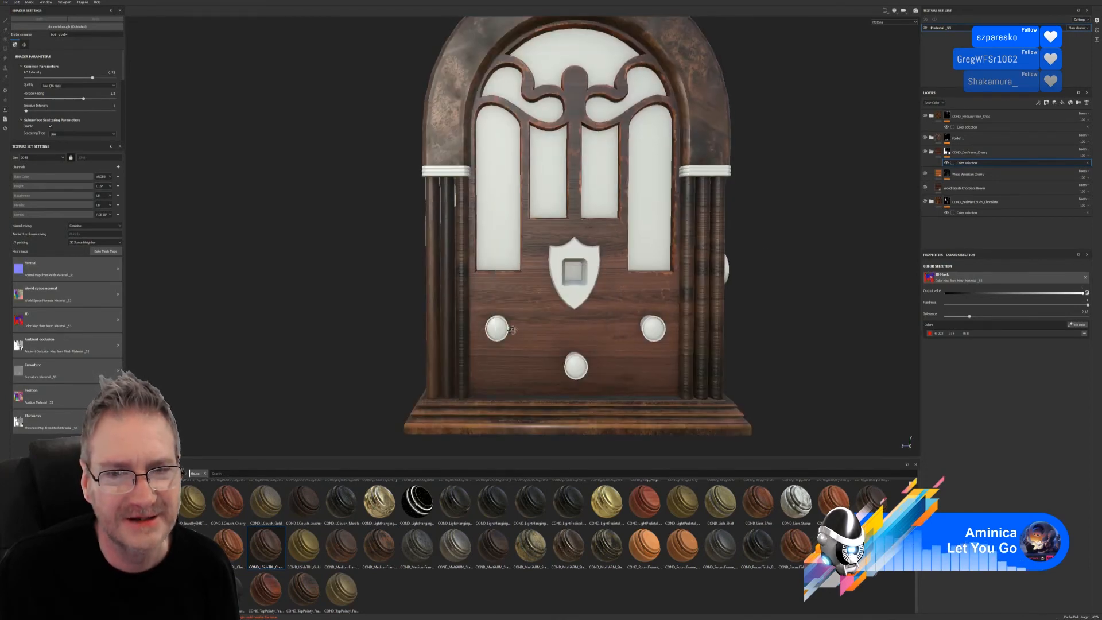
- Raise the tolerance of the Cherry wood group's red color selection to about 0.56 to cover the column seams
alt+drag(578, 360, 426, 194)
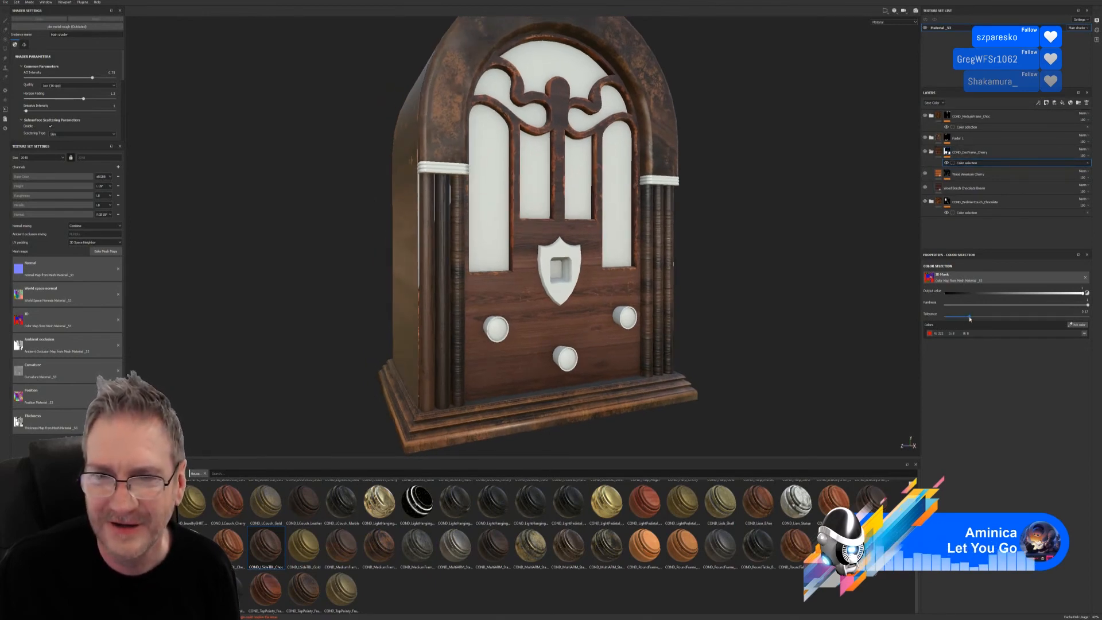
drag(970, 318, 971, 319)
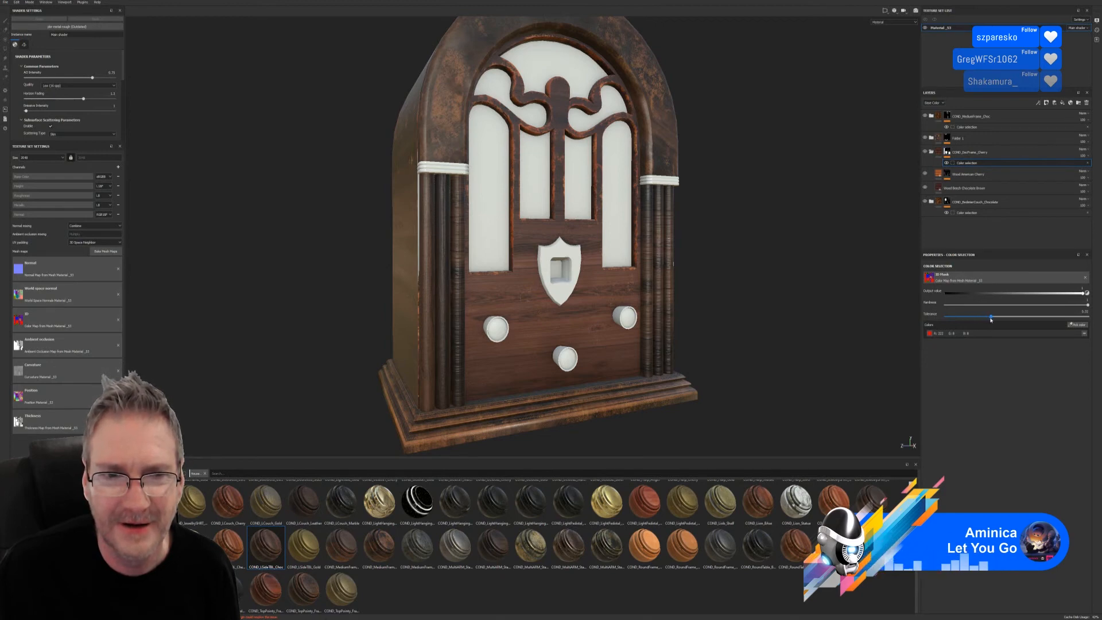
drag(1002, 318, 1025, 318)
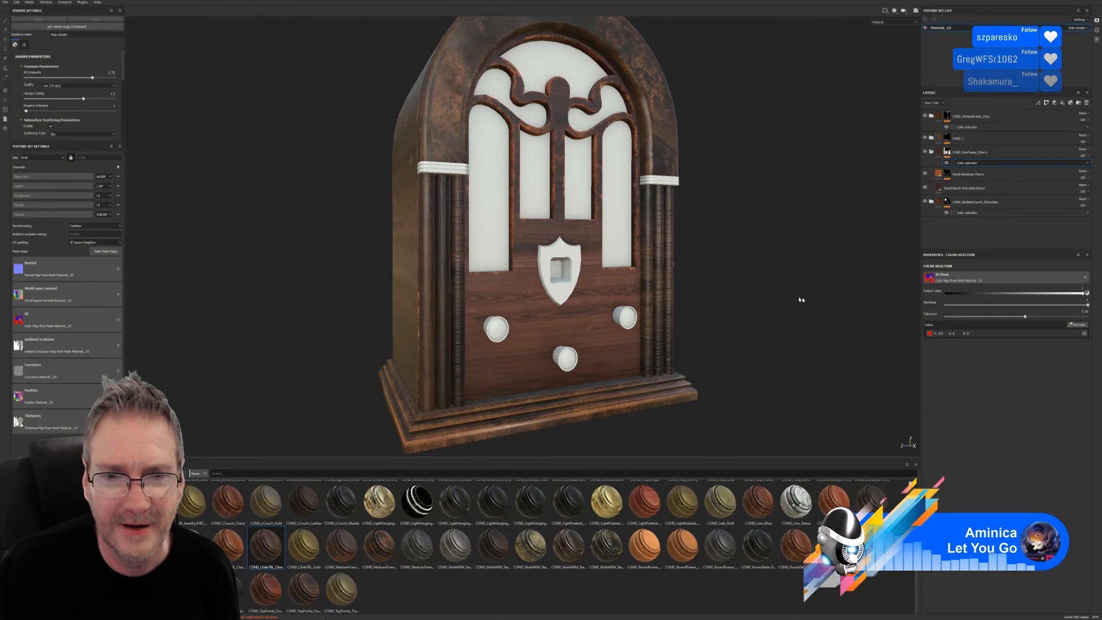
alt+drag(743, 275, 713, 287)
- Save the project and review the rebaked wood materials on the radio's front and sides
click(5, 2)
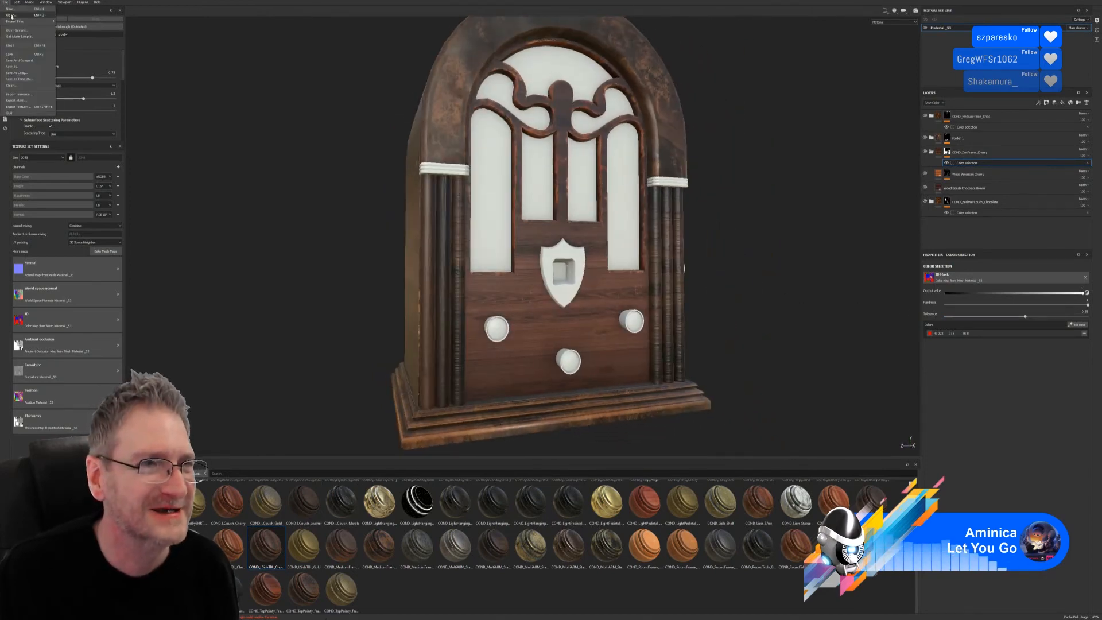
click(15, 56)
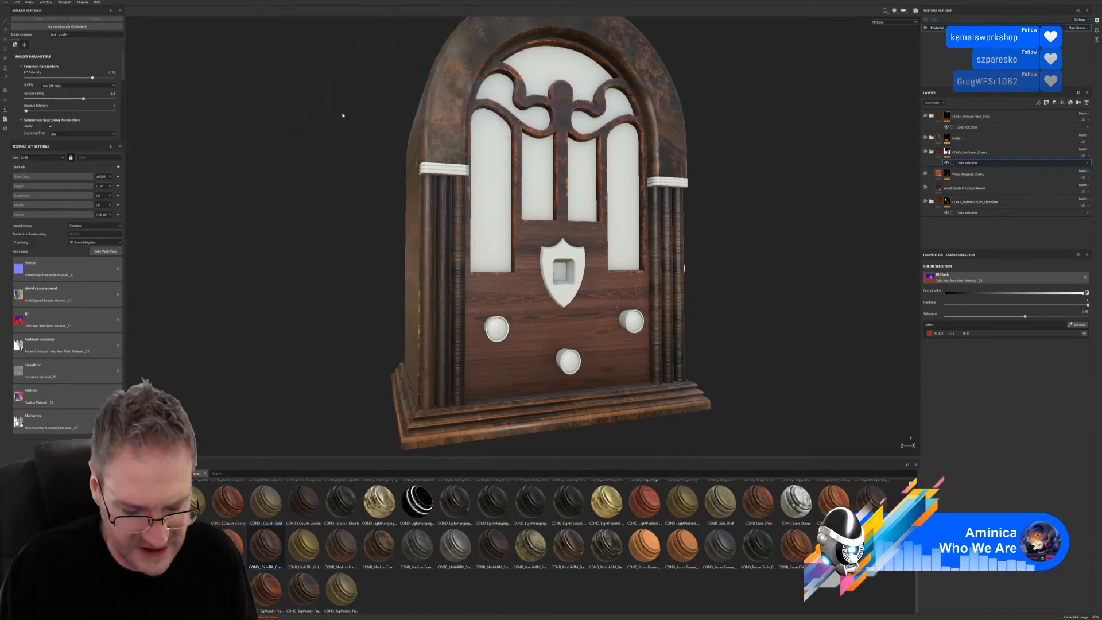
alt+drag(598, 146, 488, 167)
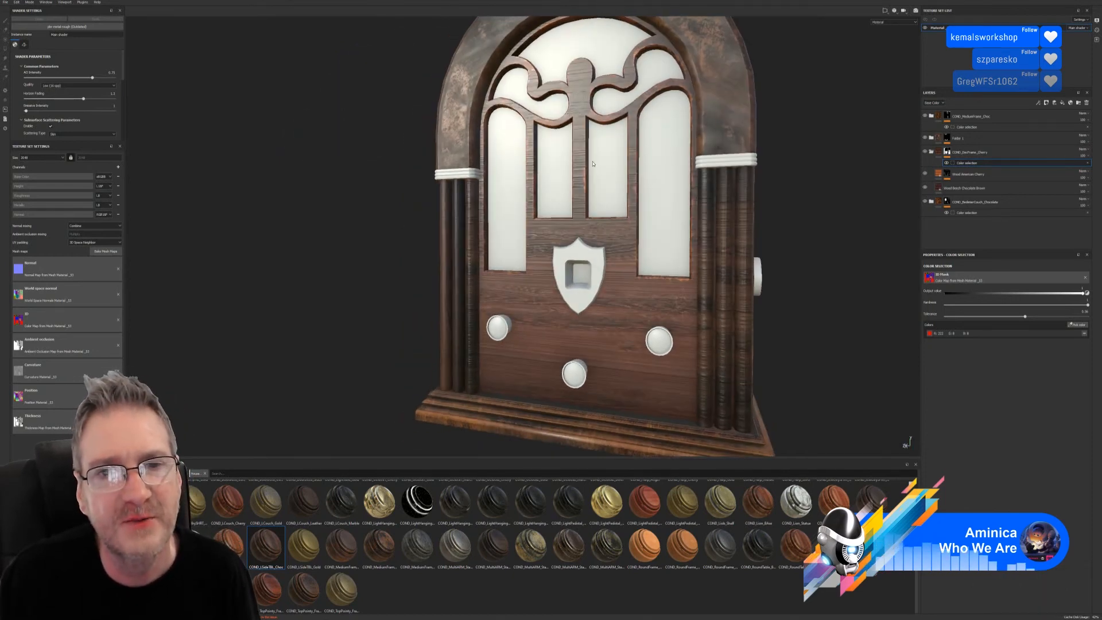
scroll(423, 182, down, 3)
alt+middle_drag(426, 193, 393, 269)
alt+drag(393, 269, 769, 168)
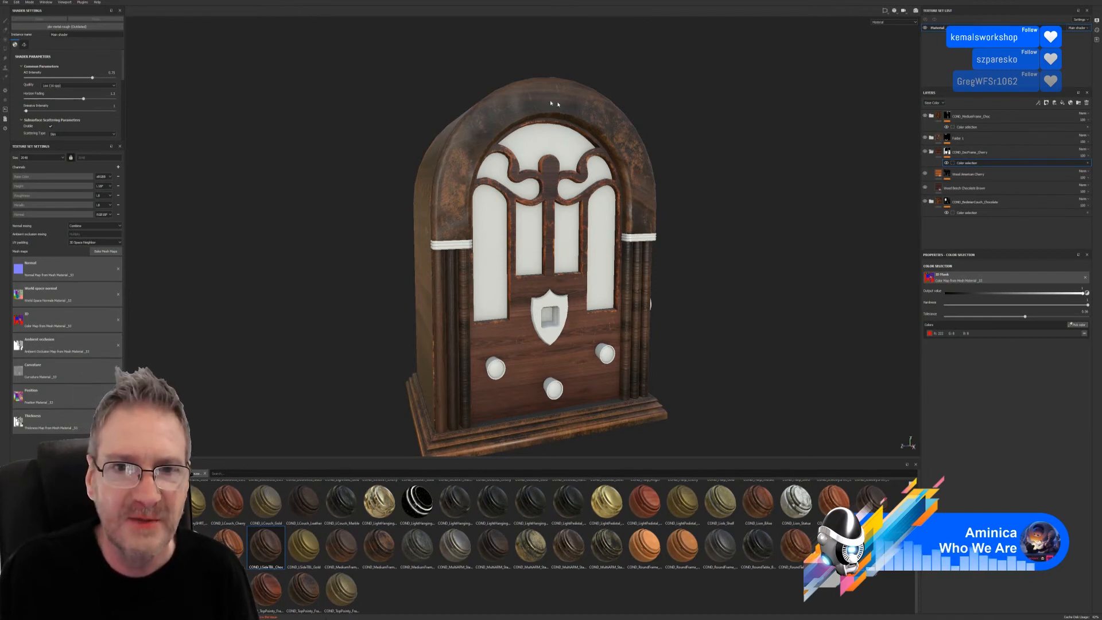
- Collapse the Cherry wood group and toggle the bottom chocolate group and Folder 1 to see which radio parts they cover
alt+drag(607, 194, 669, 123)
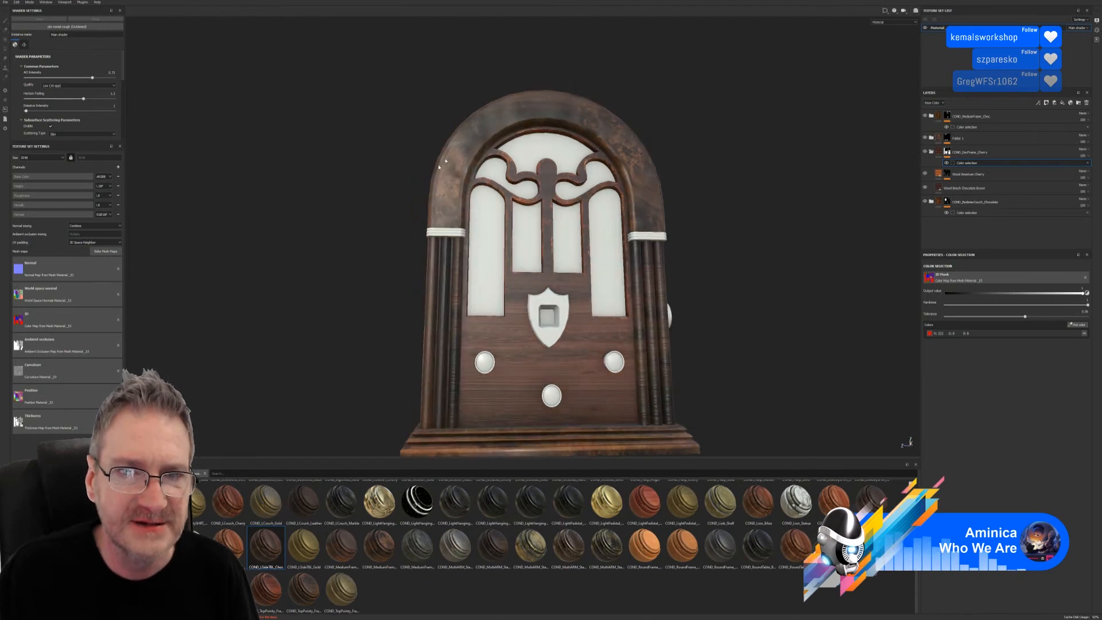
alt+drag(603, 144, 539, 119)
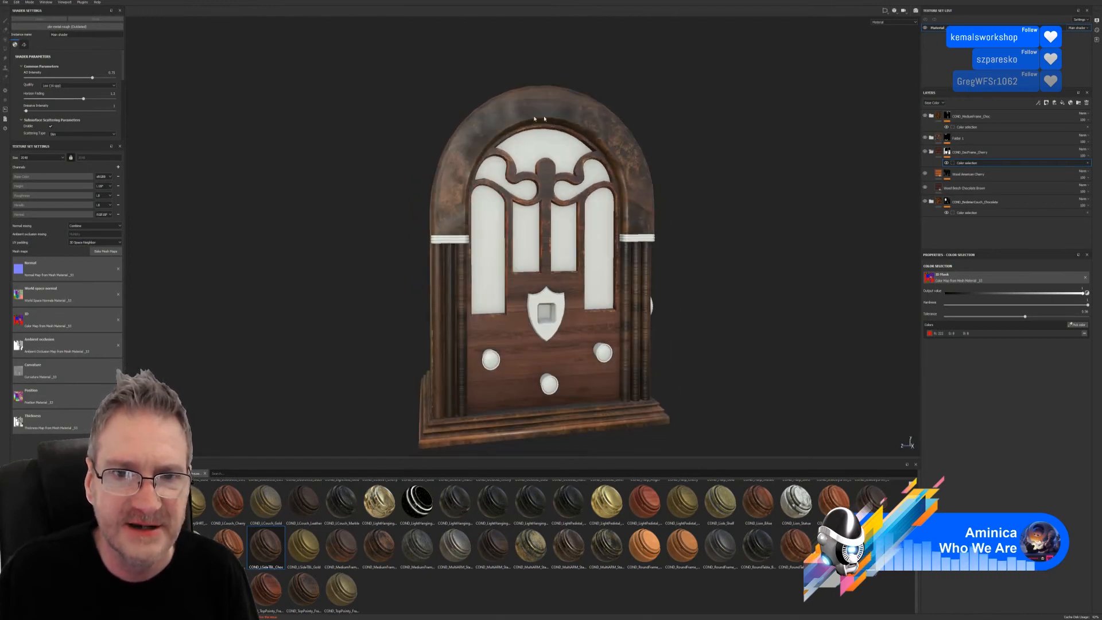
click(930, 152)
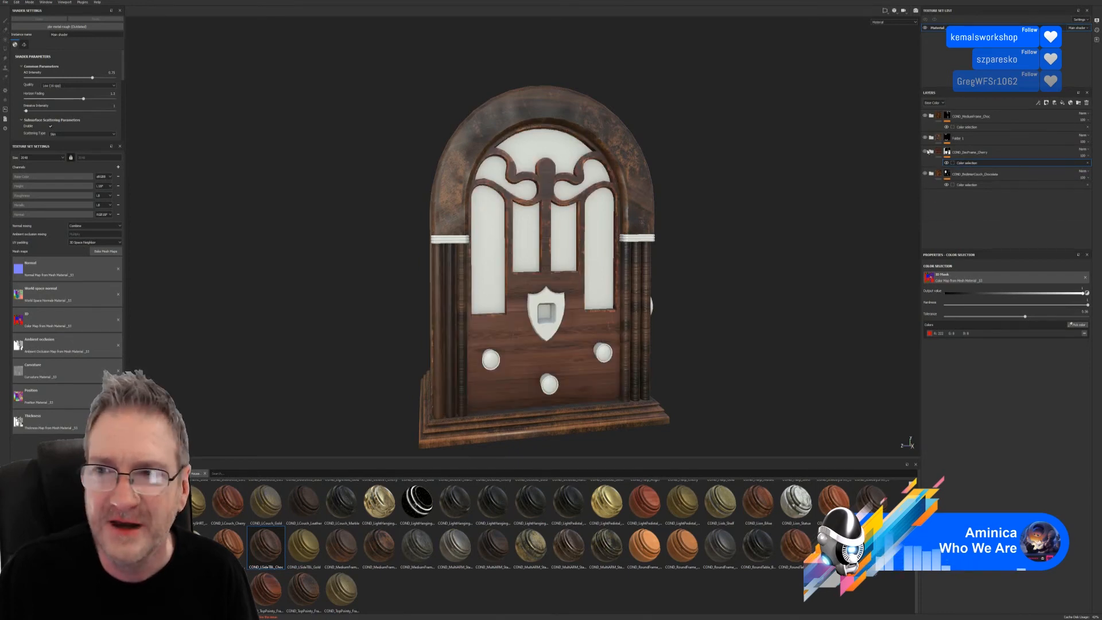
click(925, 174)
click(925, 173)
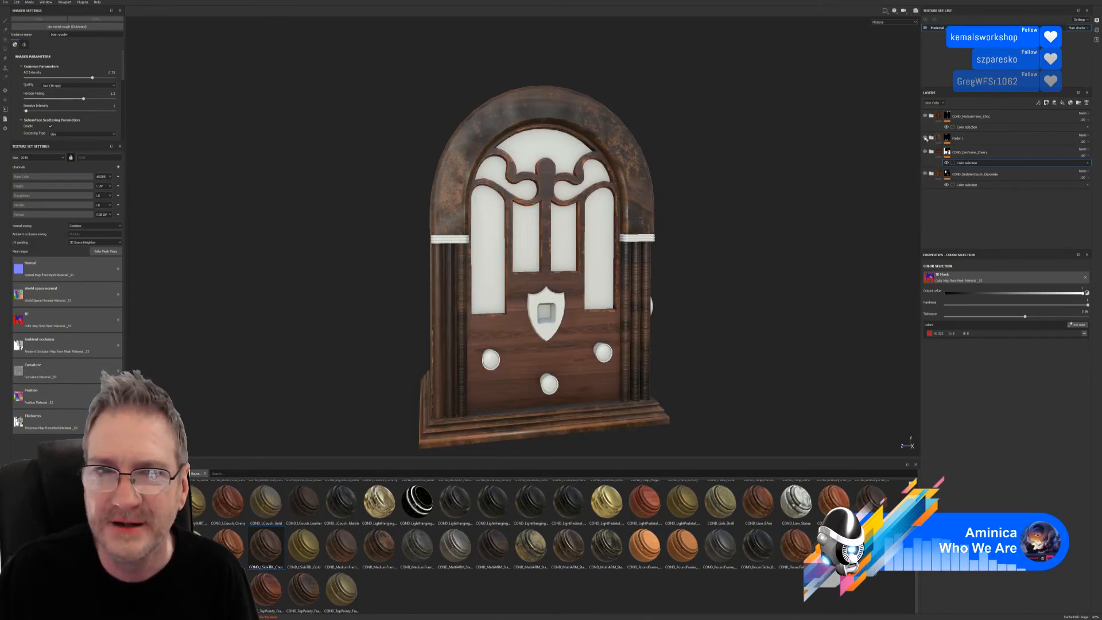
click(925, 139)
click(925, 139)
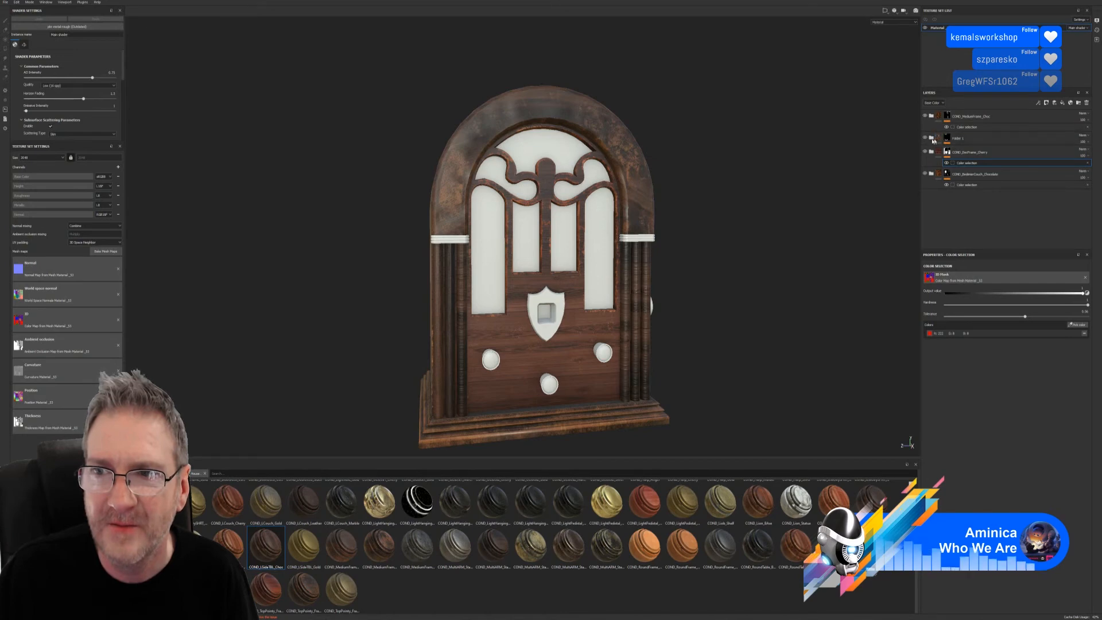
- Expand Folder 1 and toggle its chocolate subgroups and beech wood layers to find which ones texture the arch
click(932, 138)
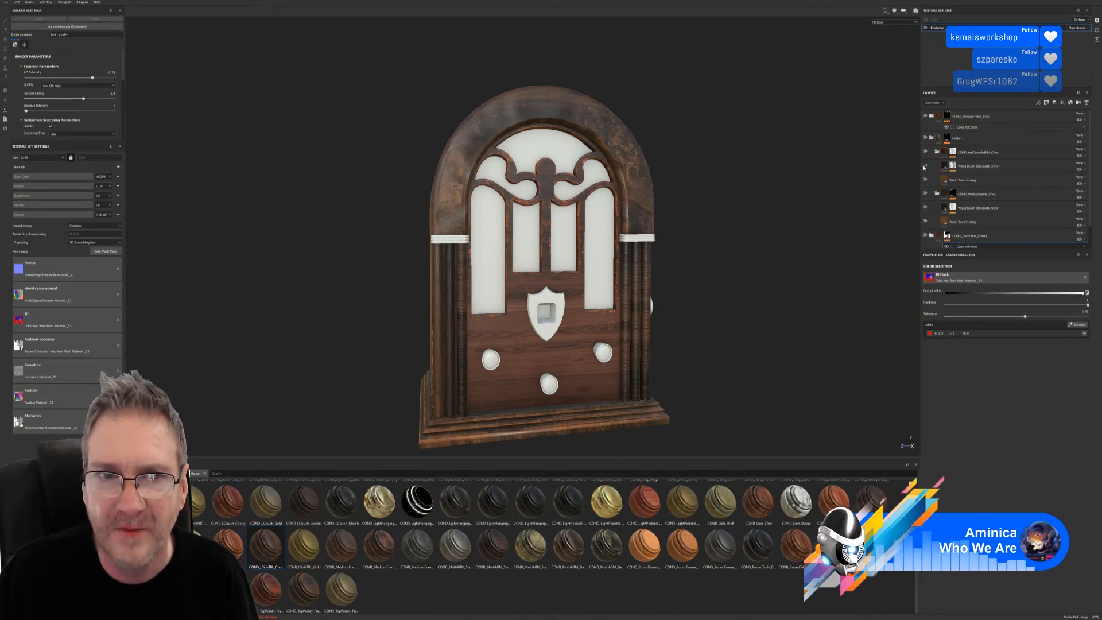
click(924, 166)
click(924, 166)
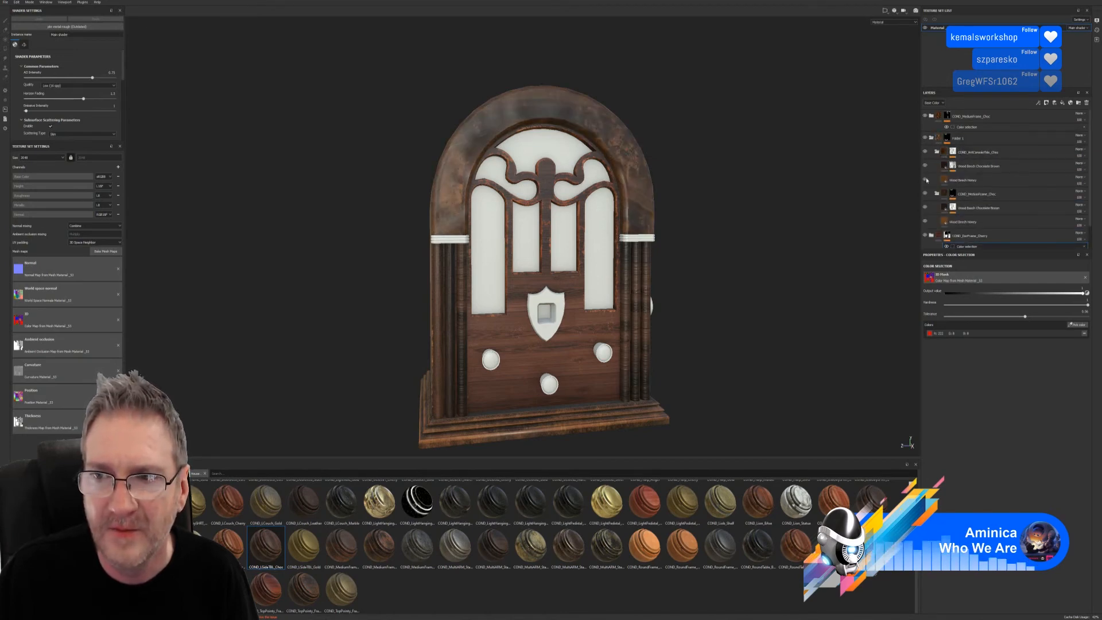
click(924, 180)
click(924, 179)
click(924, 193)
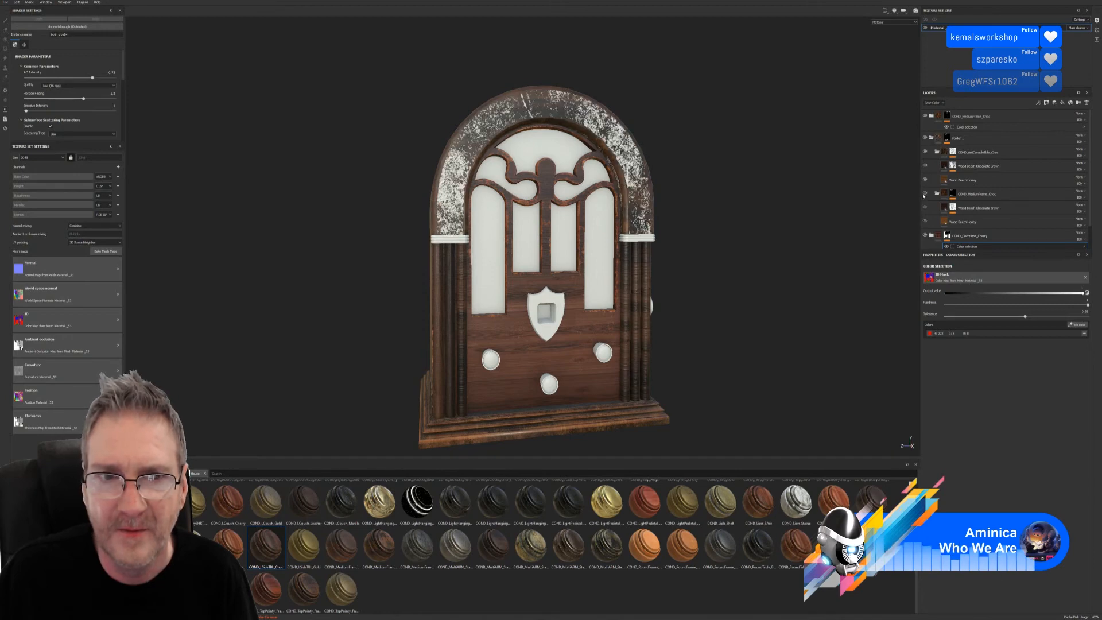
click(924, 194)
click(924, 194)
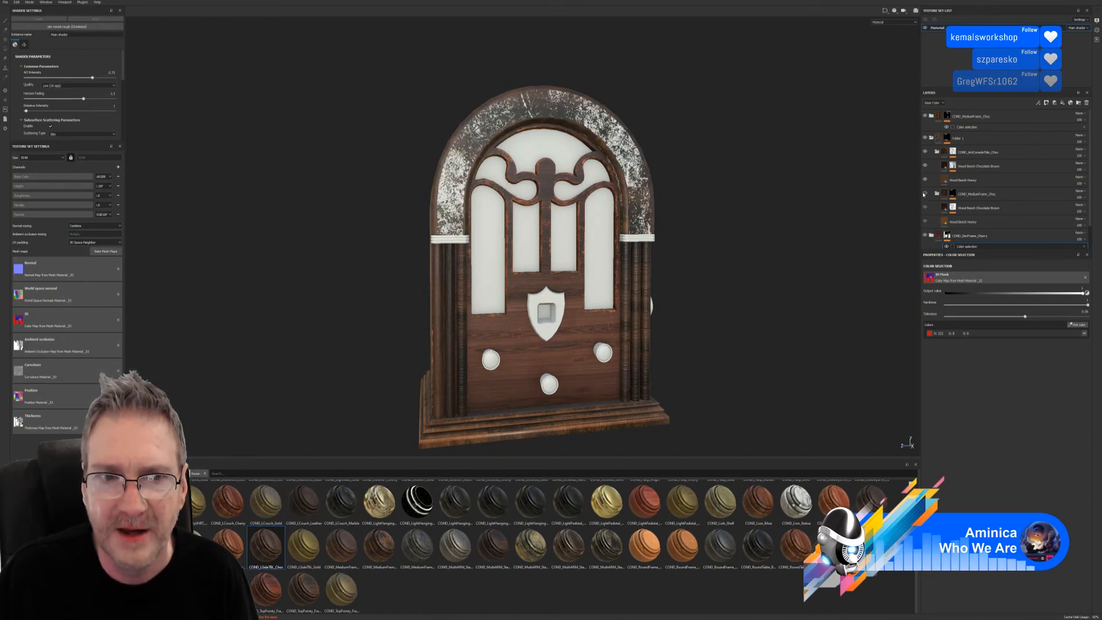
click(924, 194)
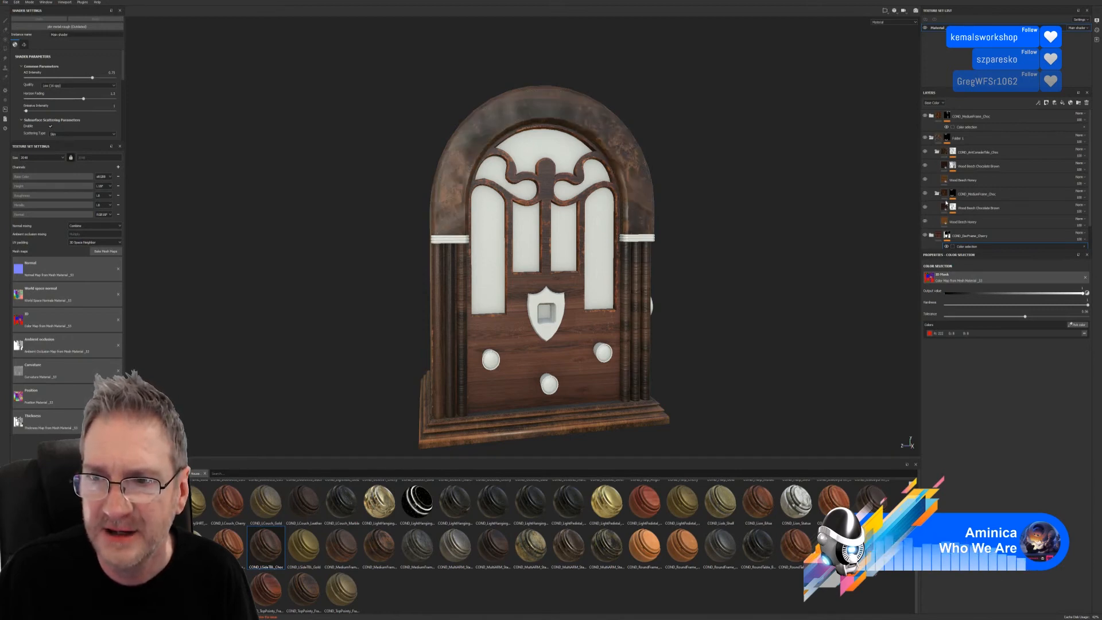
click(925, 208)
click(925, 208)
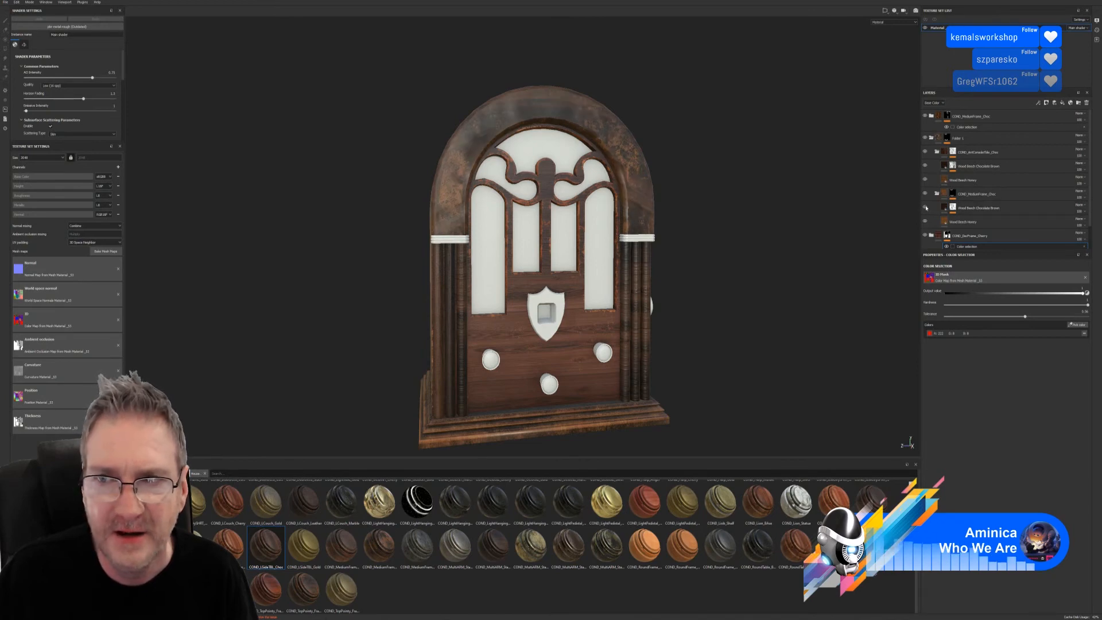
- Examine the material parameters of the lower subgroup's Wood Beech Chocolate Brown layer and compare its coverage with the Wood Beech Honey layer
click(945, 208)
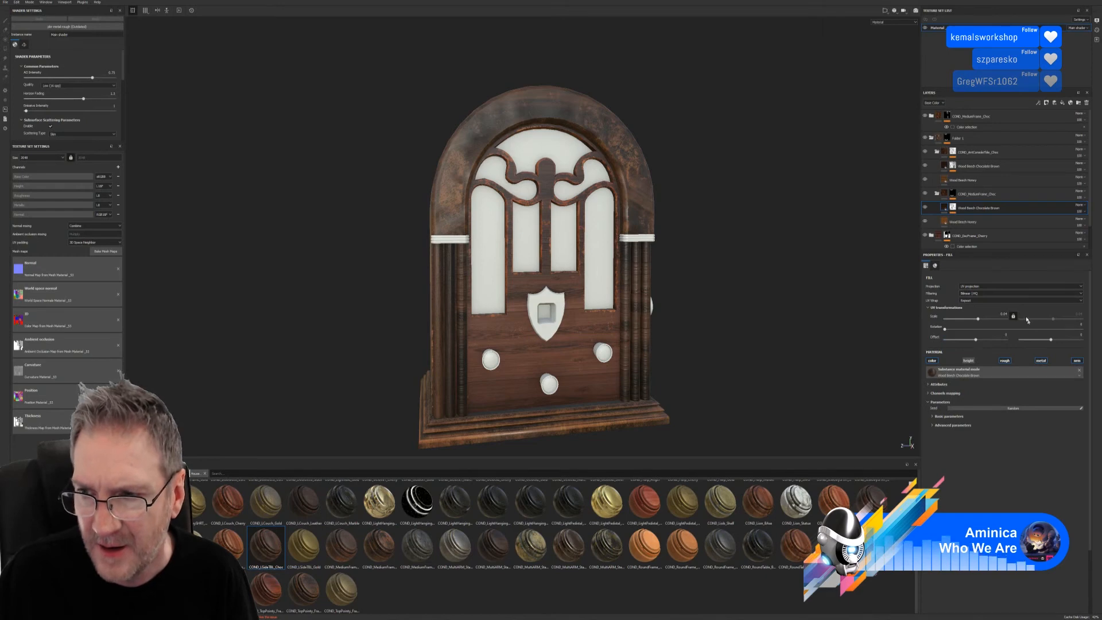
click(932, 425)
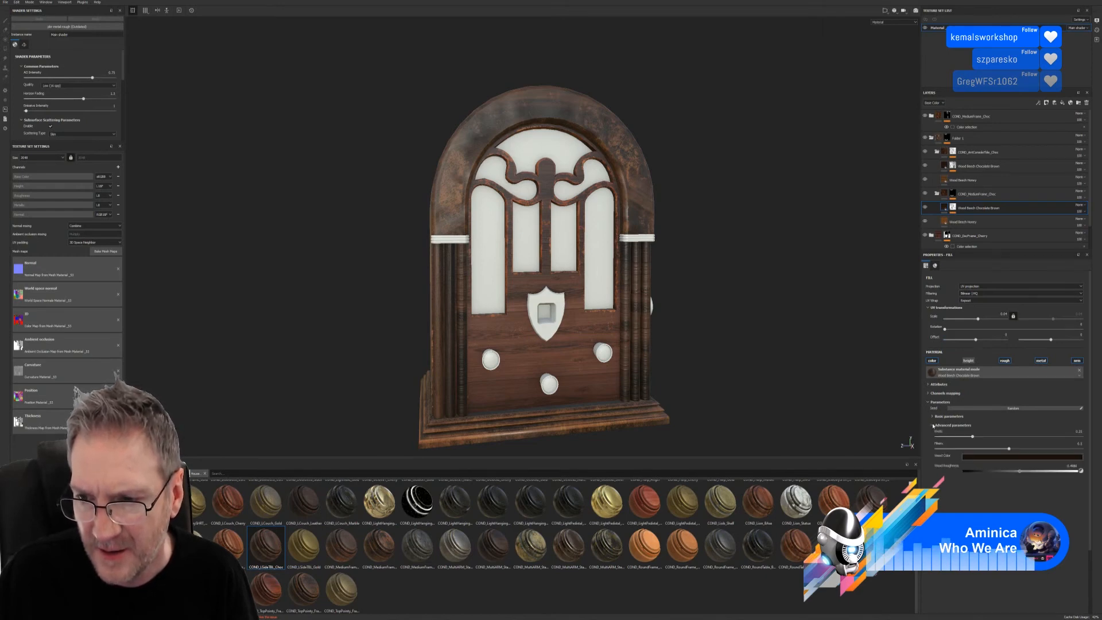
click(932, 416)
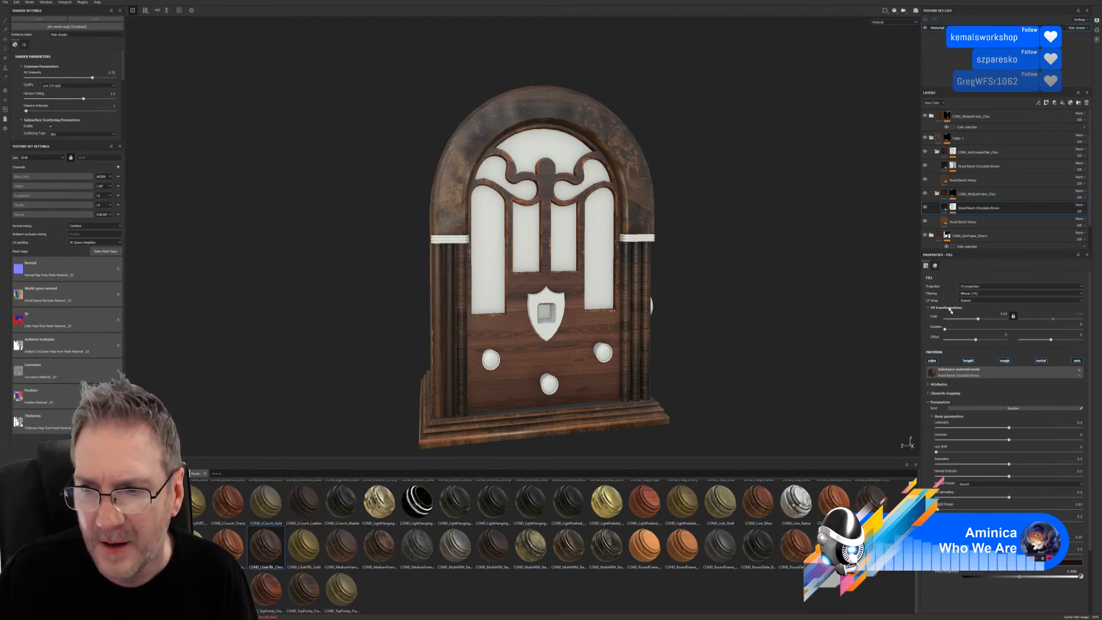
click(928, 393)
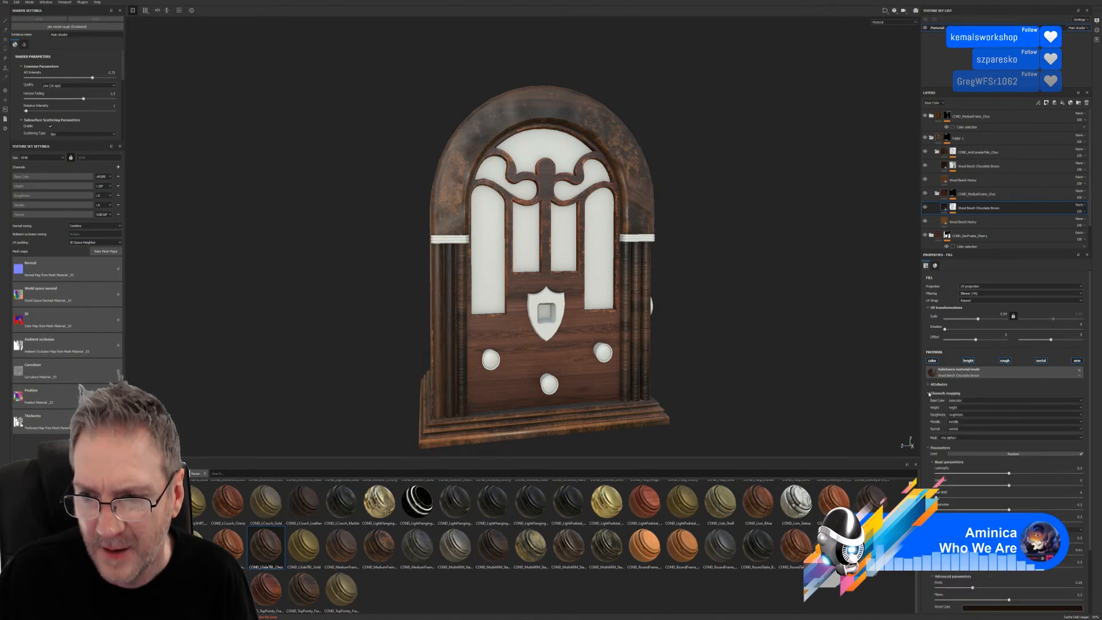
click(928, 393)
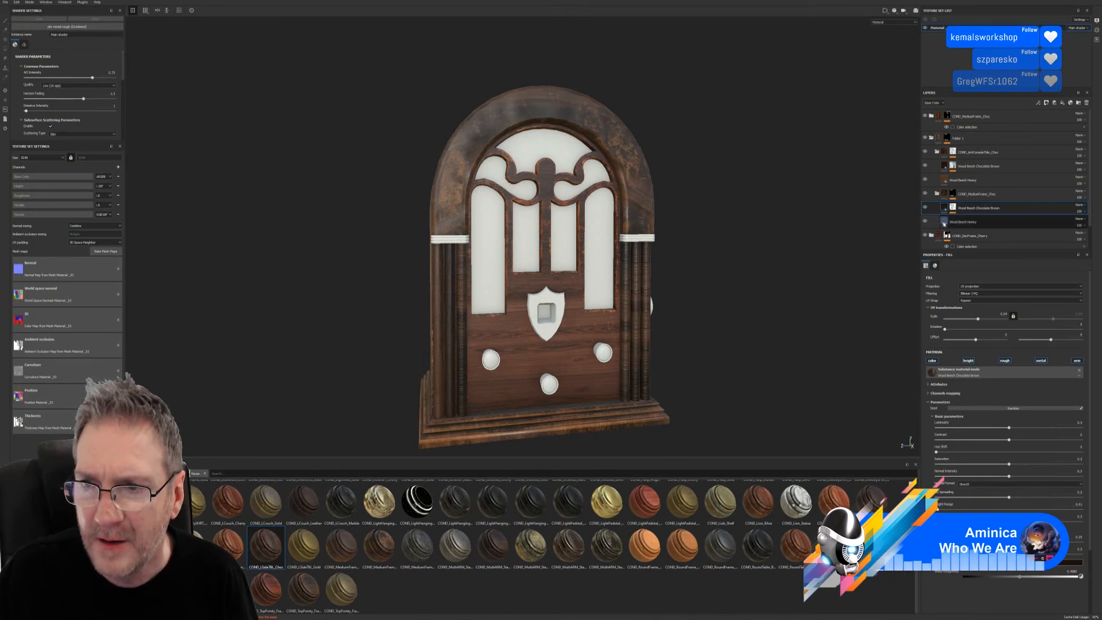
click(924, 222)
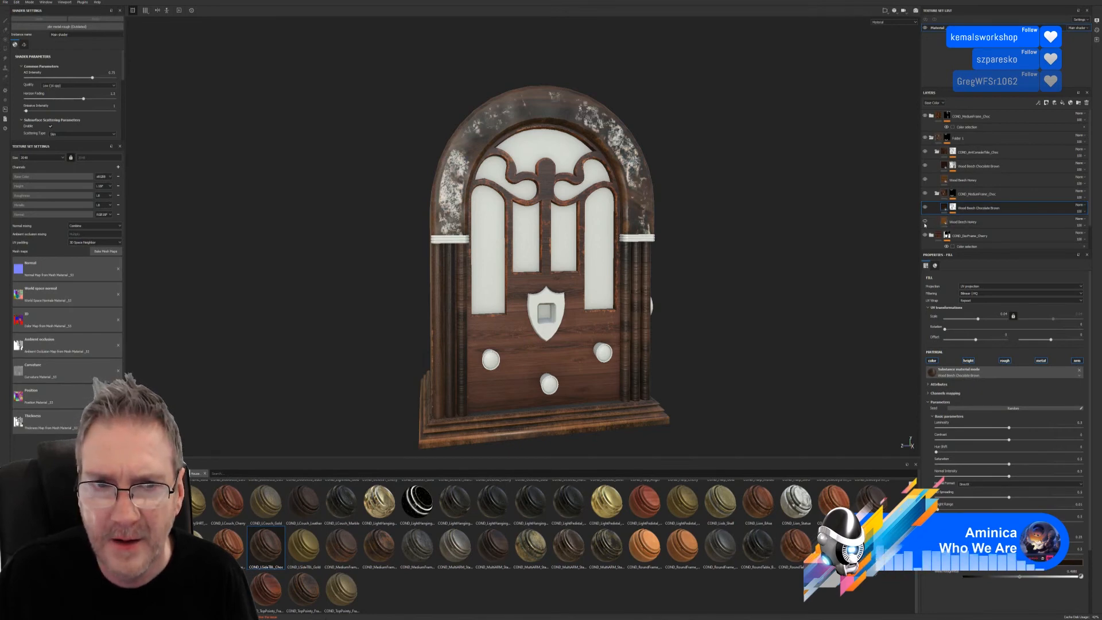
click(924, 222)
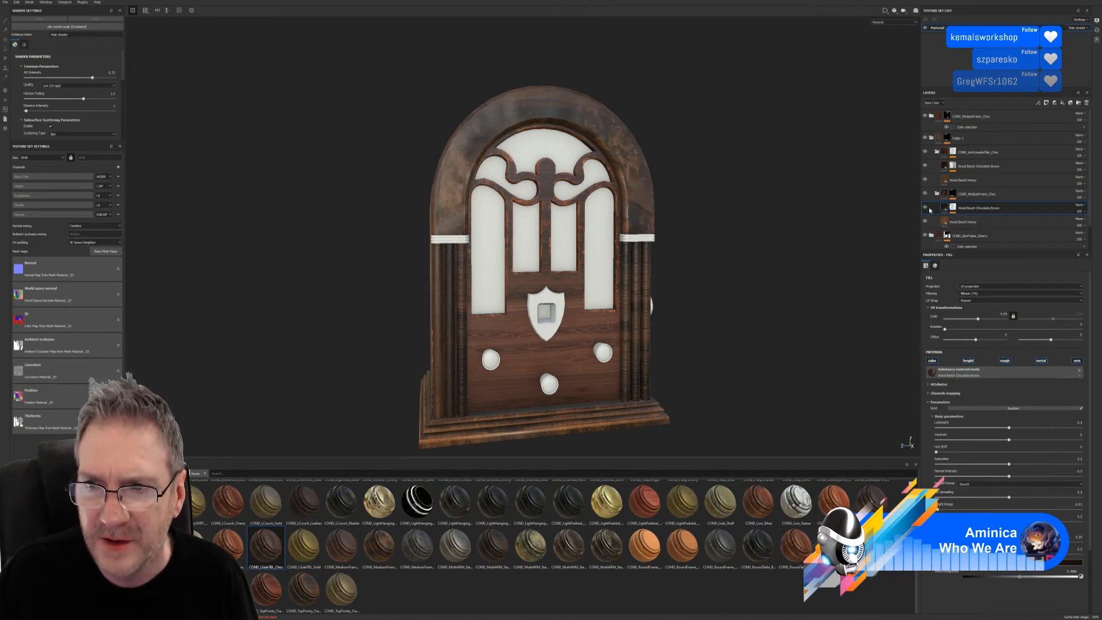
click(924, 208)
click(924, 207)
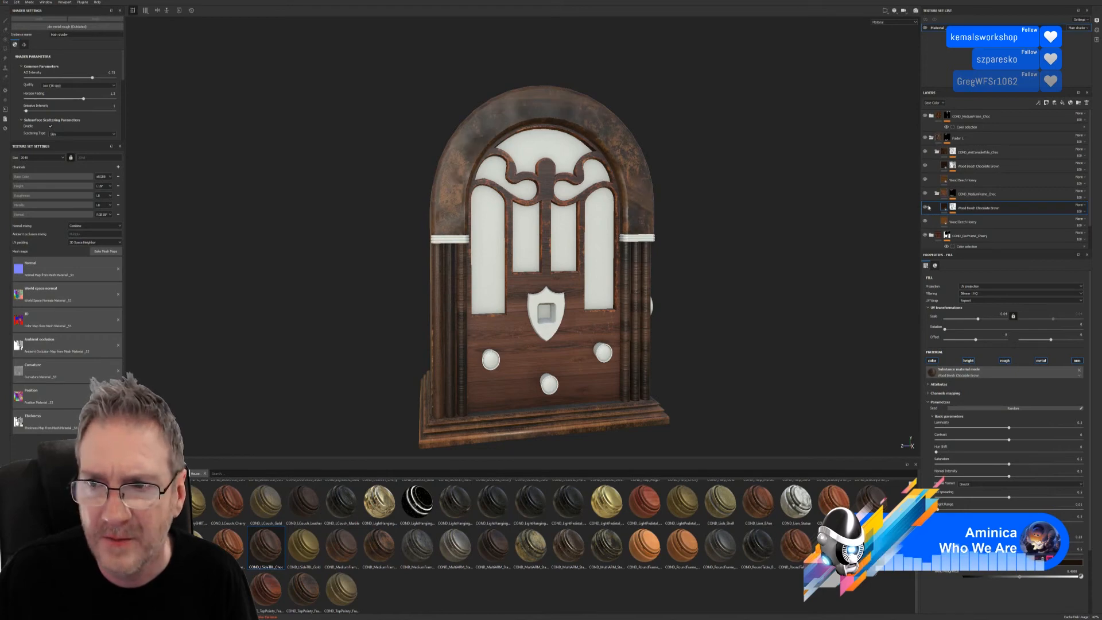
- Turn on Global Invert in the mask editor generator of the lower subgroup's Wood Beech Chocolate Brown layer
click(952, 208)
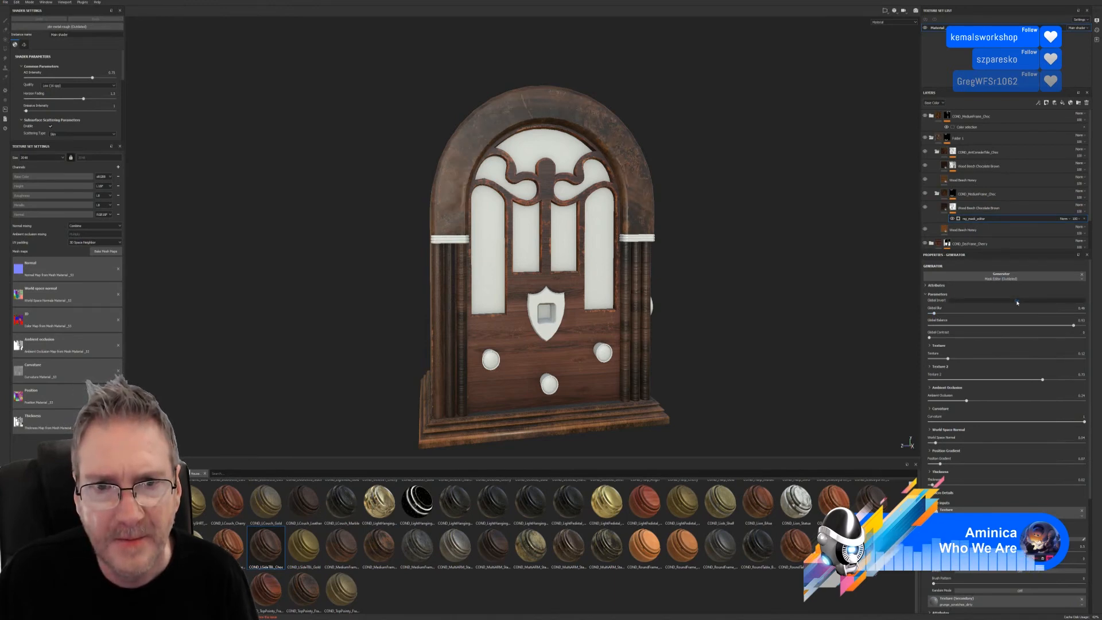
alt+drag(740, 286, 498, 232)
scroll(505, 233, up, 2)
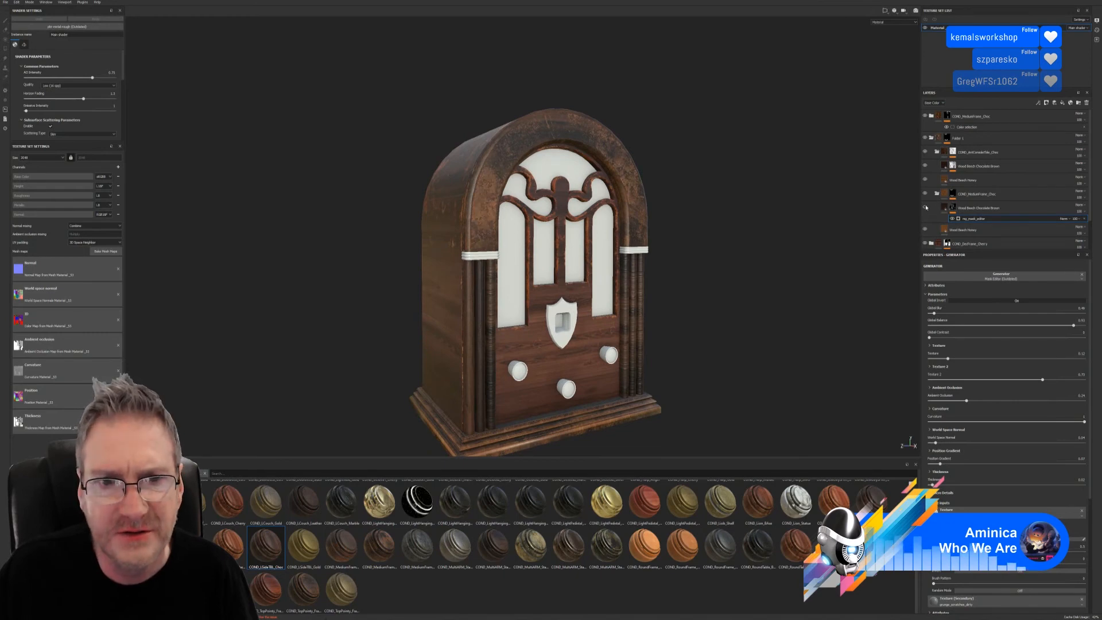
- Set the Wood Color of the upper subgroup's Wood Beech Chocolate Brown layer to black and inspect the radio's front and side
click(946, 167)
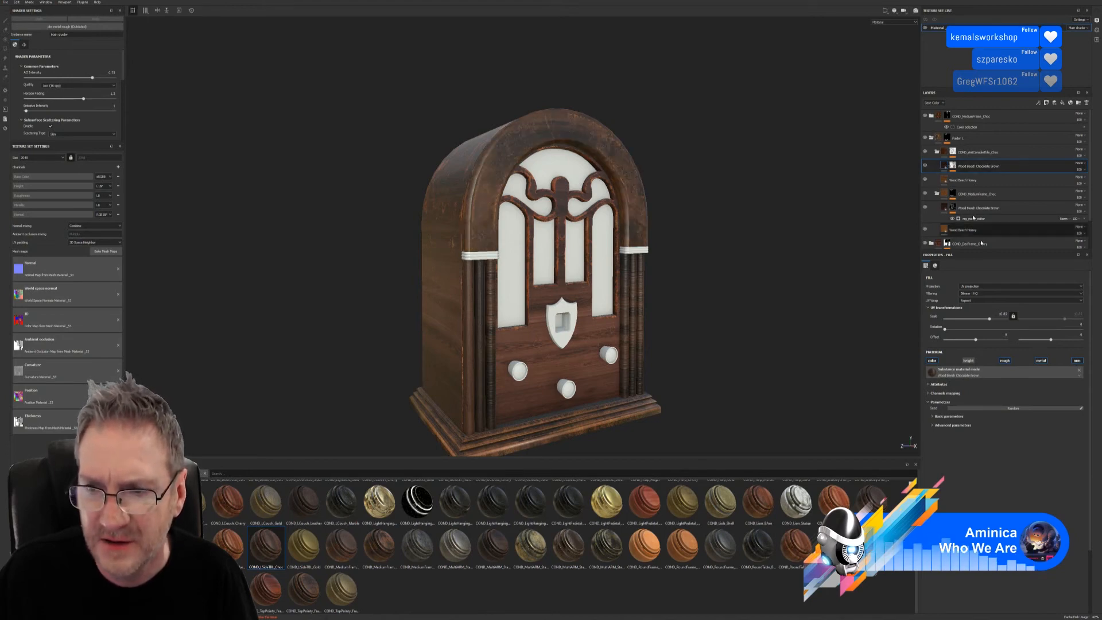
click(935, 425)
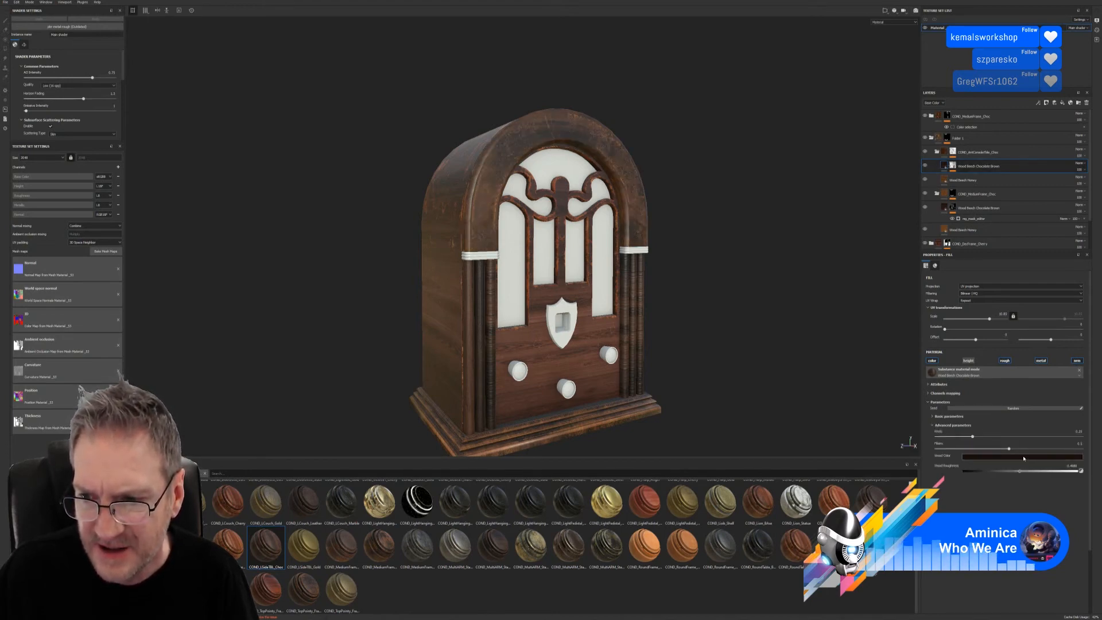
click(1023, 458)
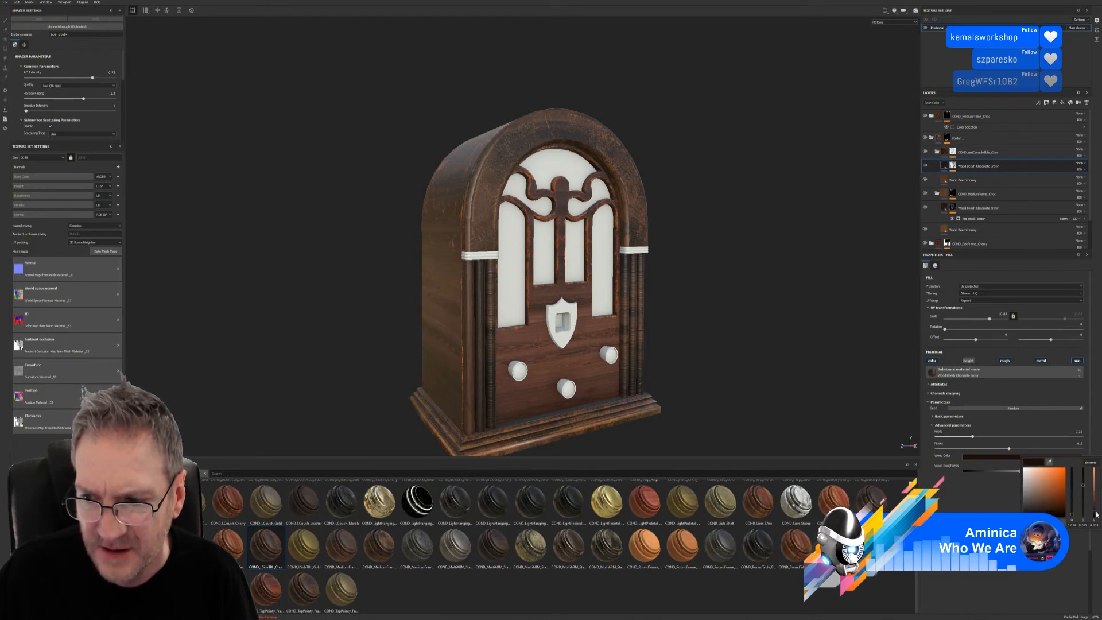
drag(1095, 516, 1095, 518)
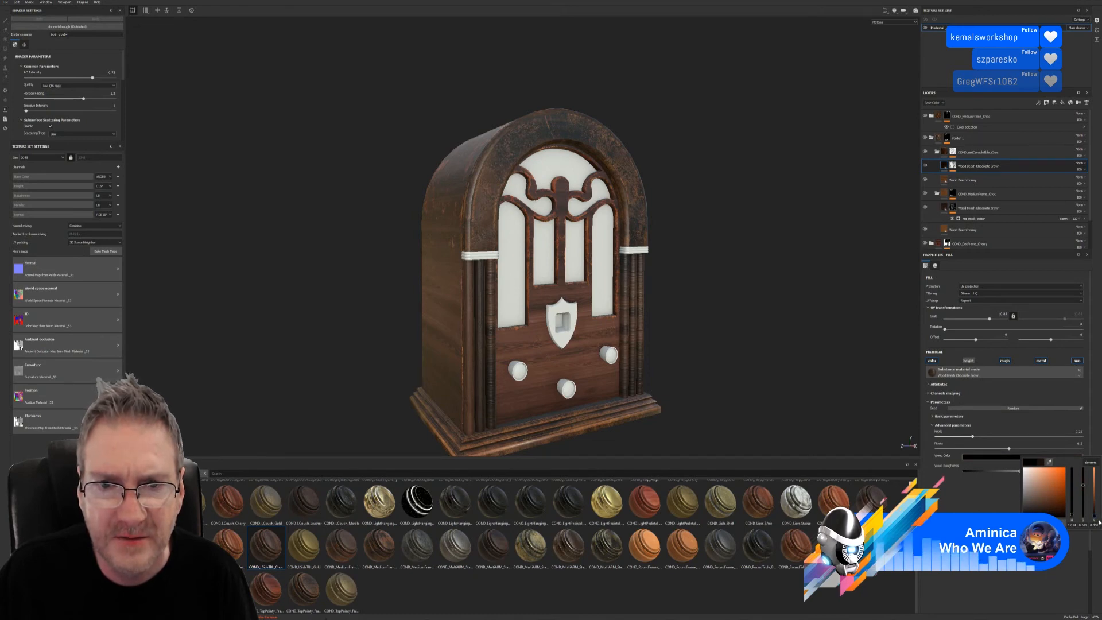
alt+drag(697, 258, 723, 253)
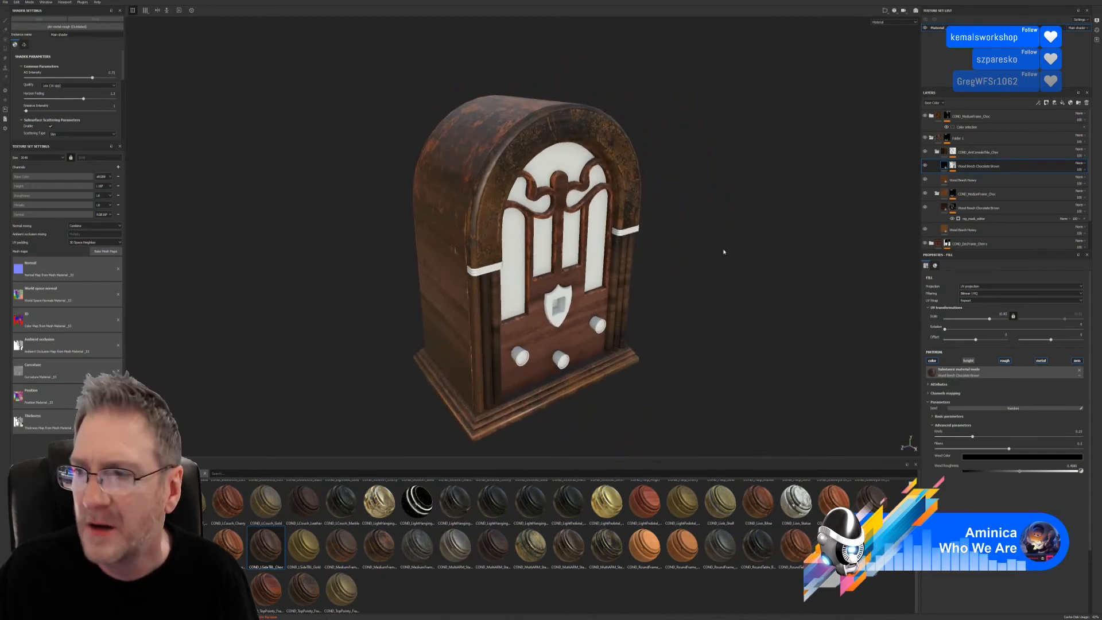
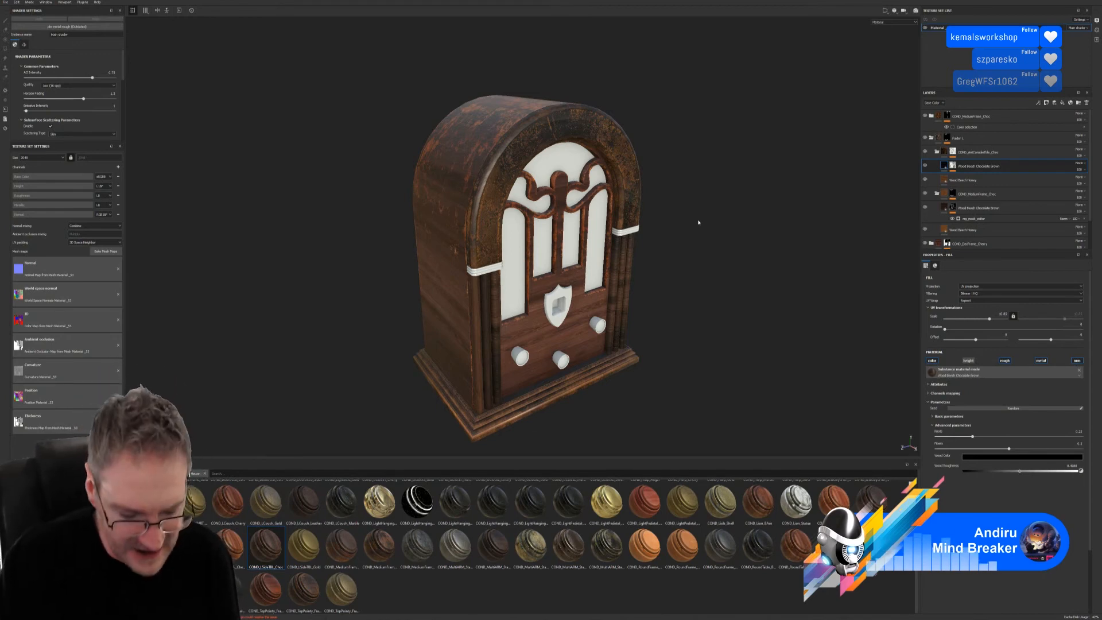
alt+drag(721, 278, 689, 241)
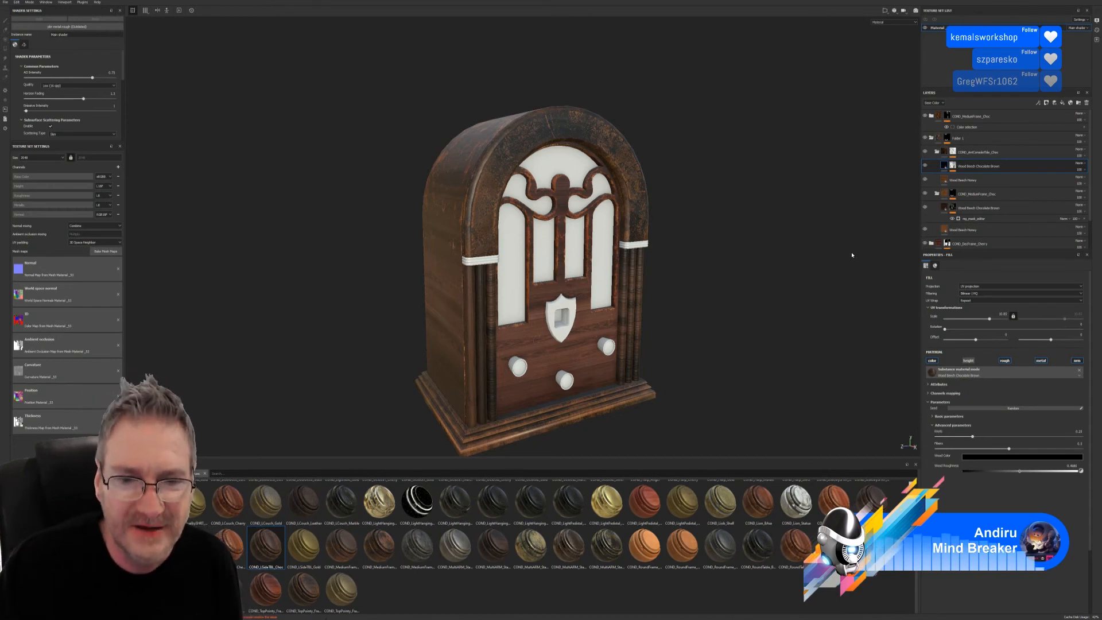
alt+drag(793, 309, 533, 294)
alt+right_drag(480, 349, 791, 327)
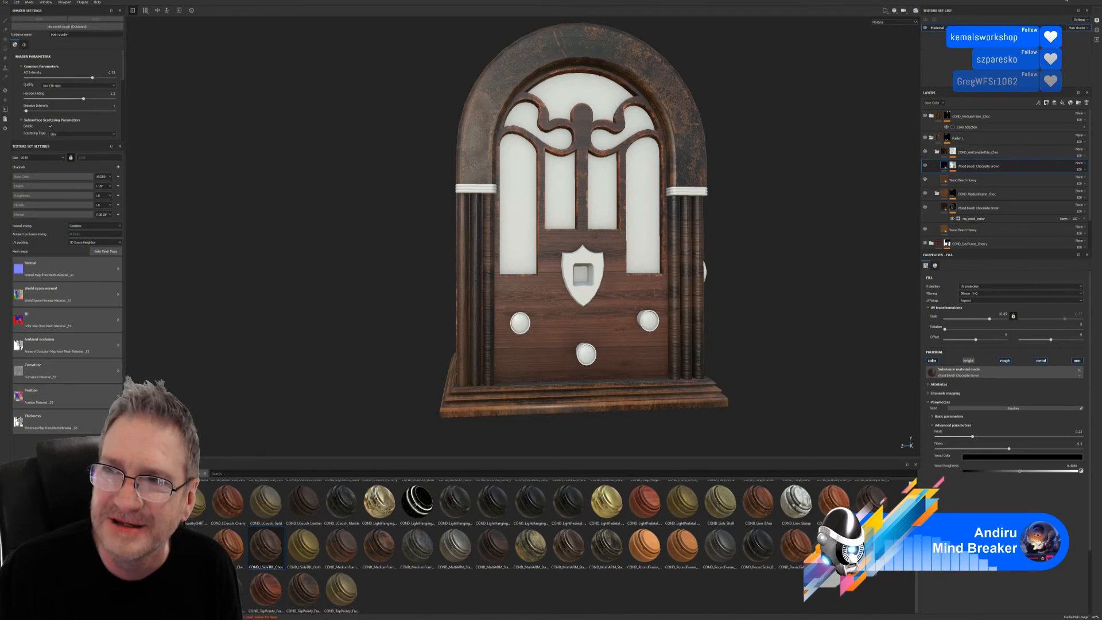
- Switch to 3ds Max and open the radio's UV editor, placing its window so the model's front column stays visible
click(1065, 1)
key(alt+Tab)
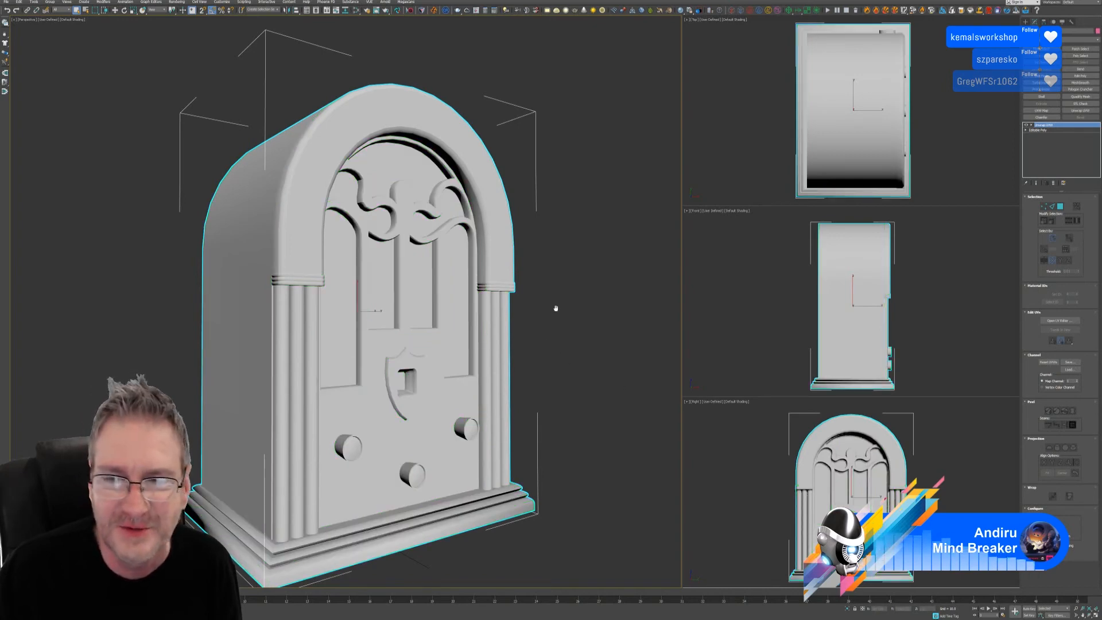
middle_drag(556, 308, 556, 353)
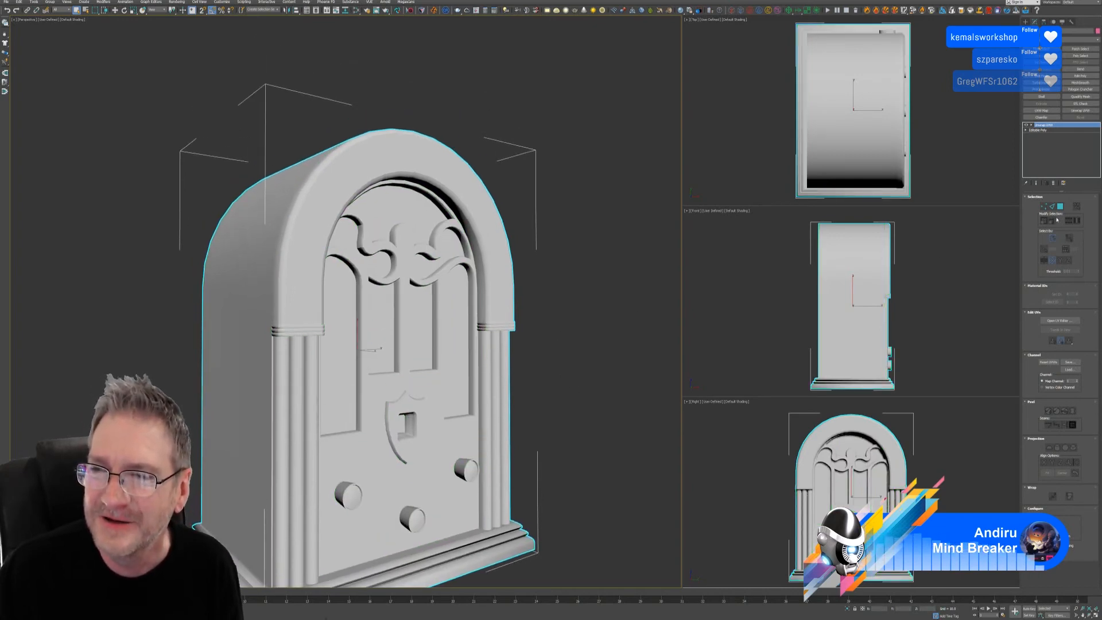
click(1059, 320)
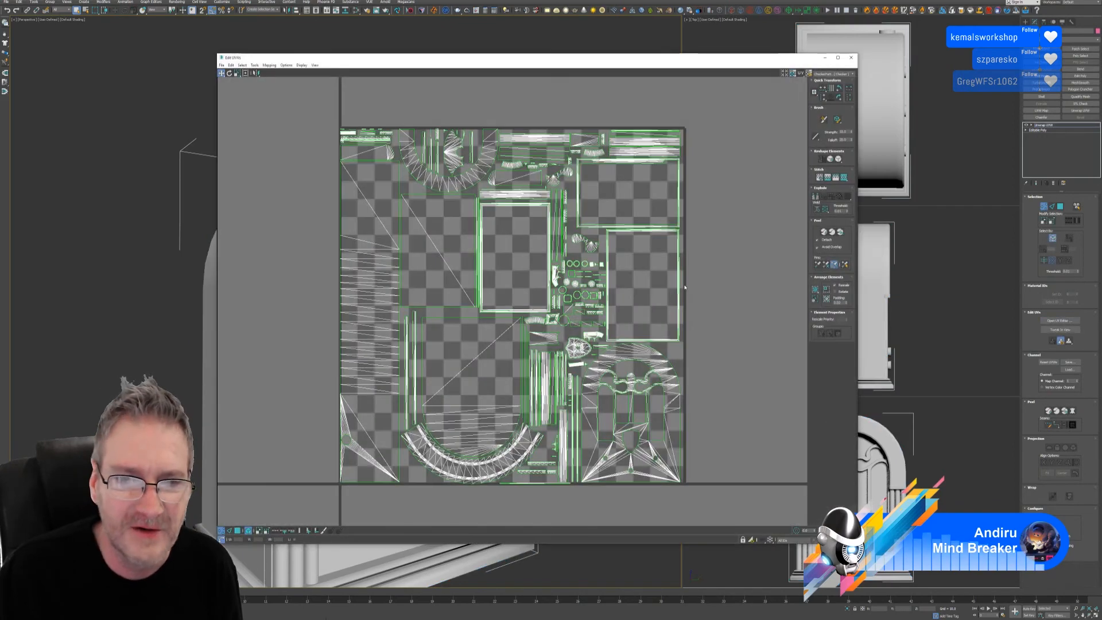
drag(546, 58, 728, 52)
middle_drag(334, 355, 289, 322)
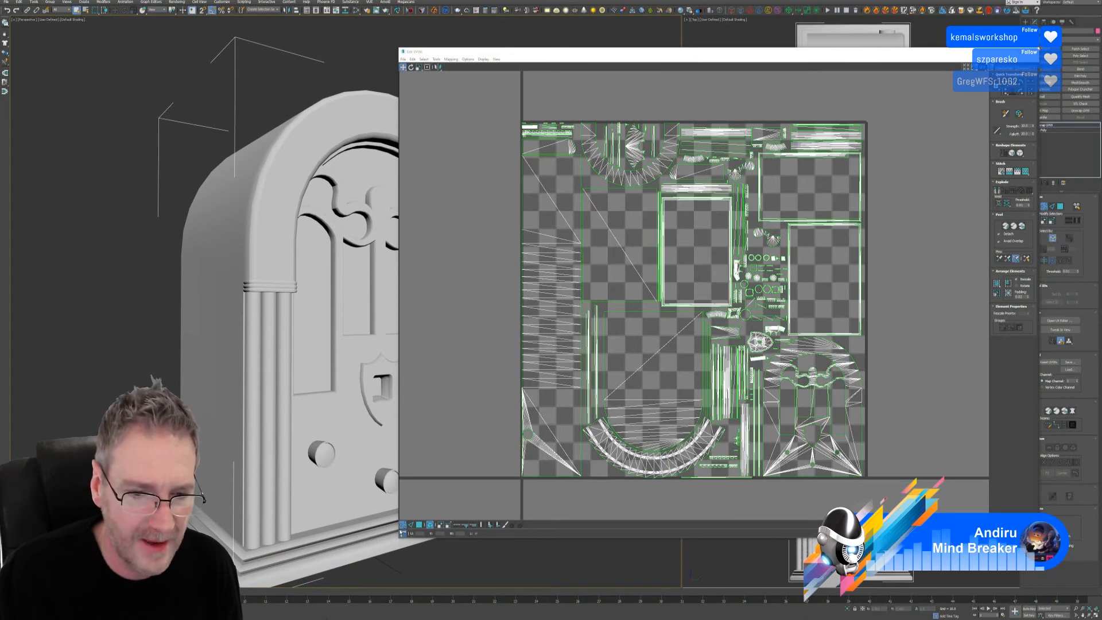
- Select the innermost front column's UV shell in polygon mode to locate it in the UV layout
click(419, 524)
click(286, 383)
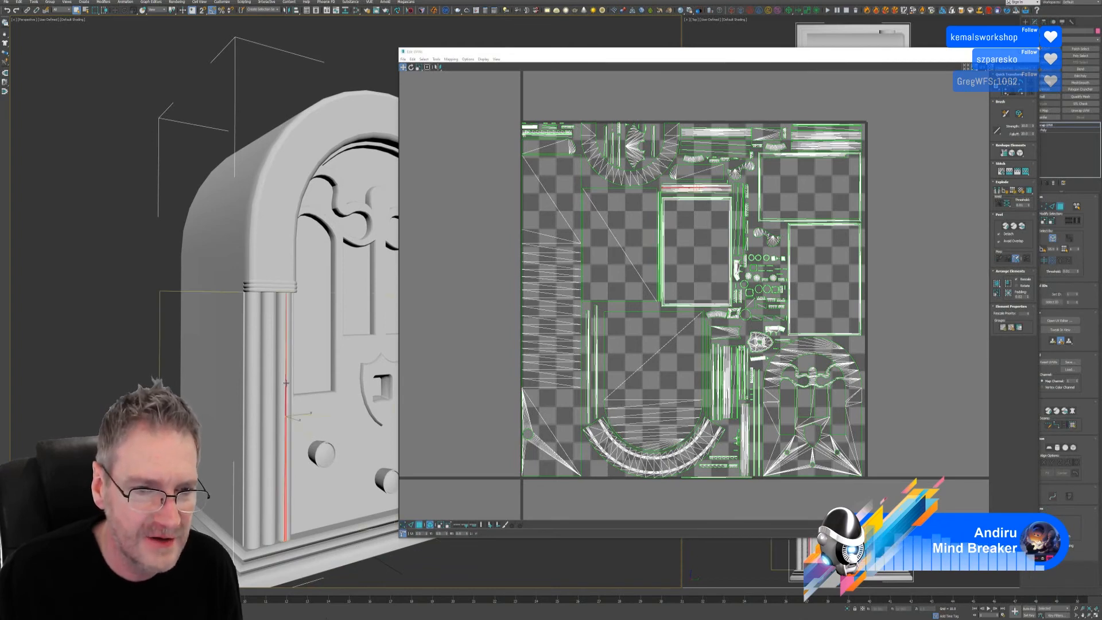
click(705, 191)
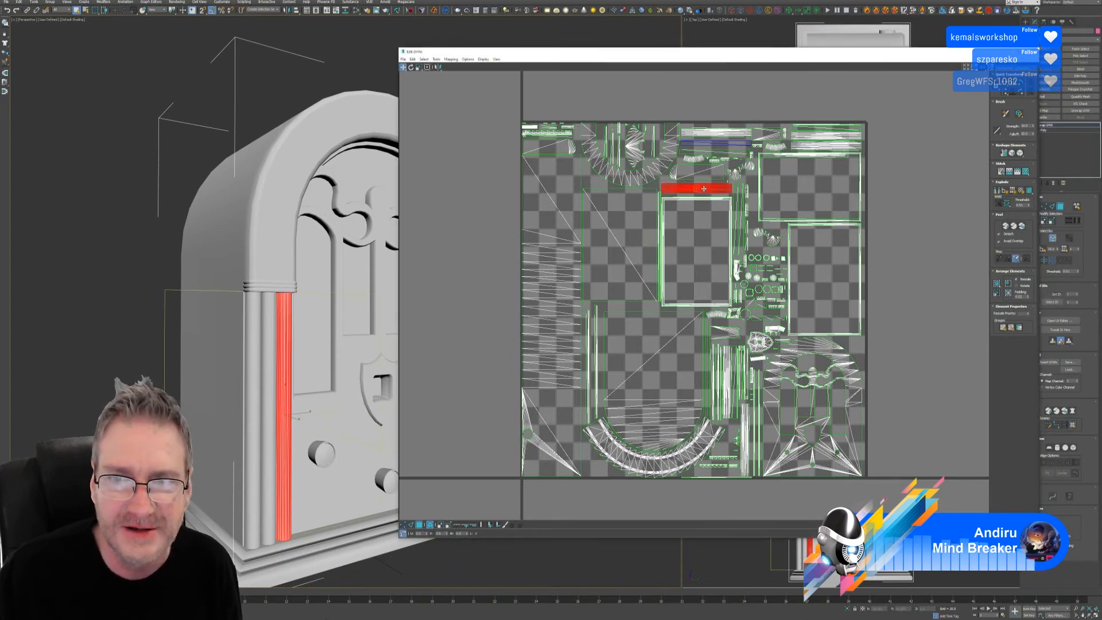
- Move the four horizontal front-column UV shells out of the UV tile into the empty space beside it
drag(704, 189, 943, 147)
click(714, 133)
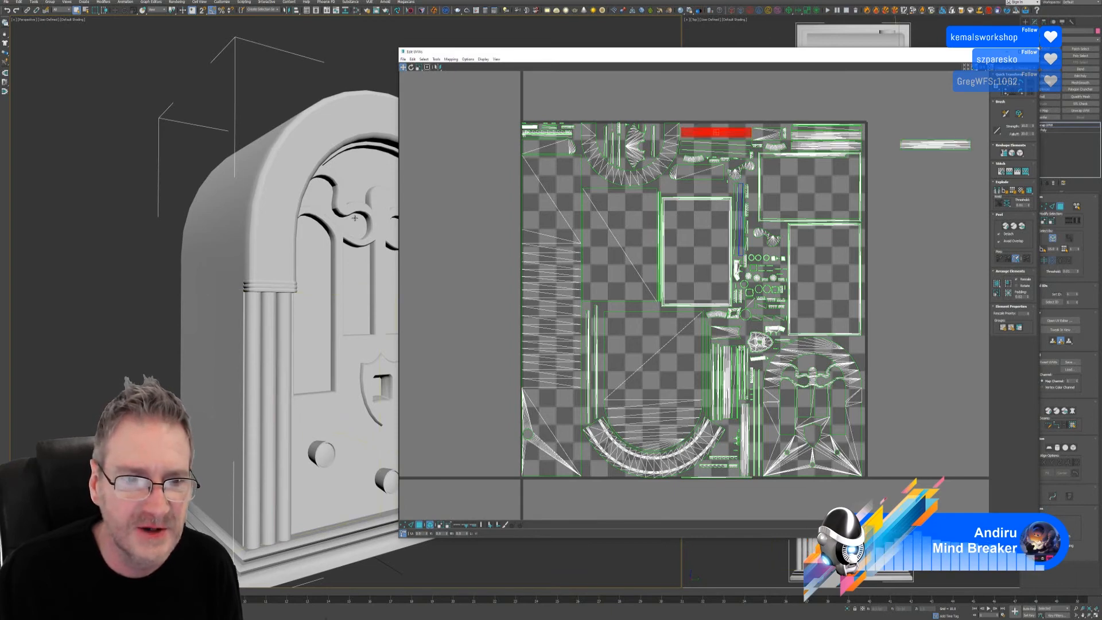
drag(714, 133, 954, 182)
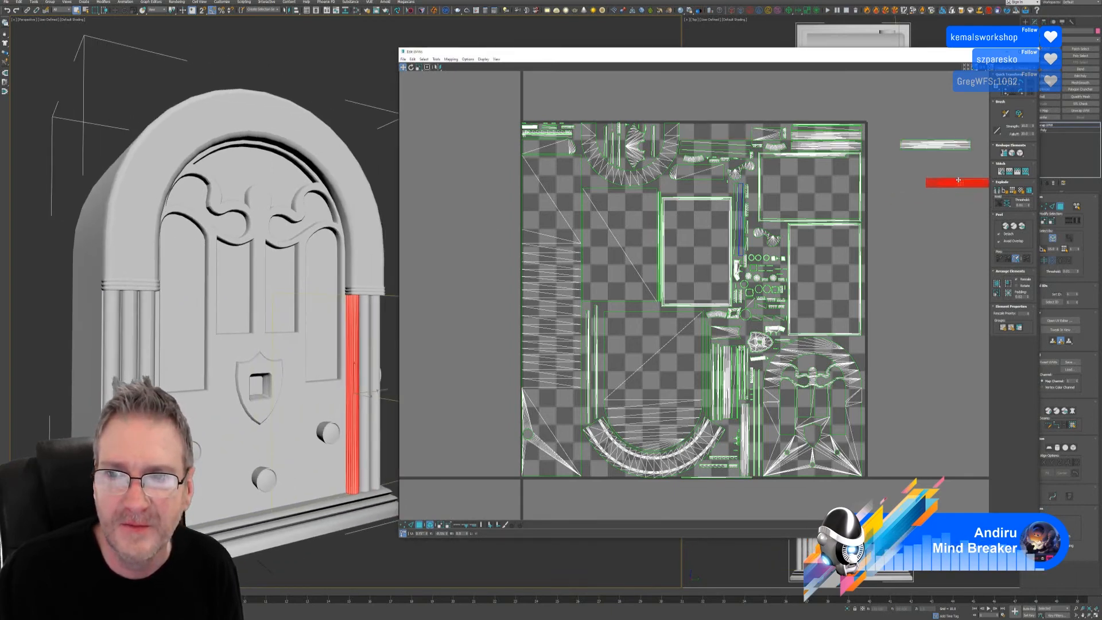
click(840, 147)
drag(840, 147, 955, 206)
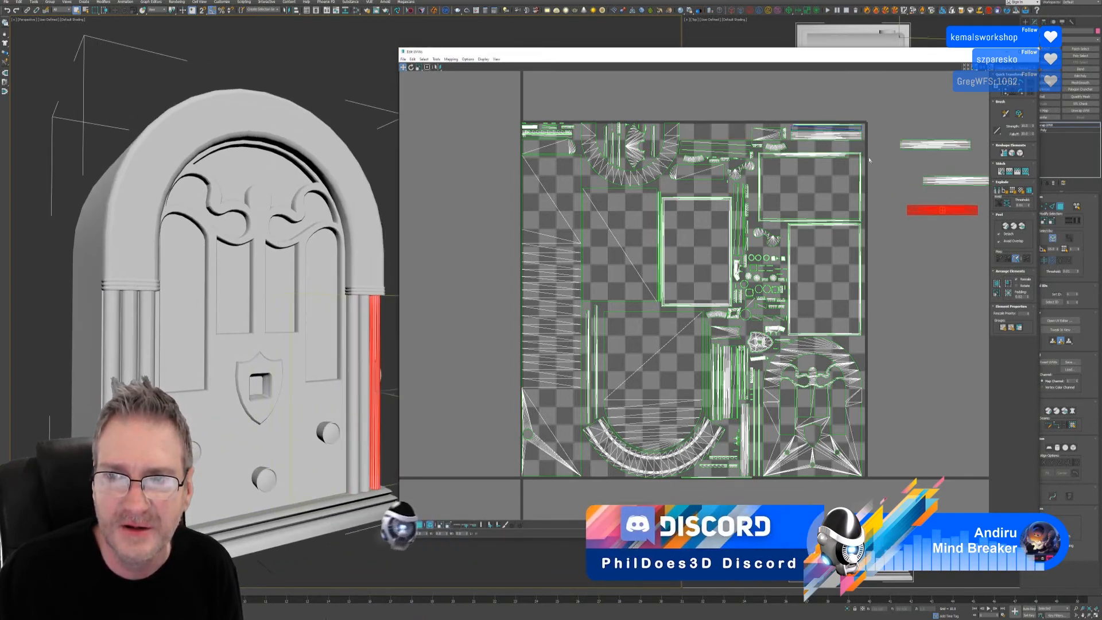
click(825, 136)
drag(825, 138, 934, 248)
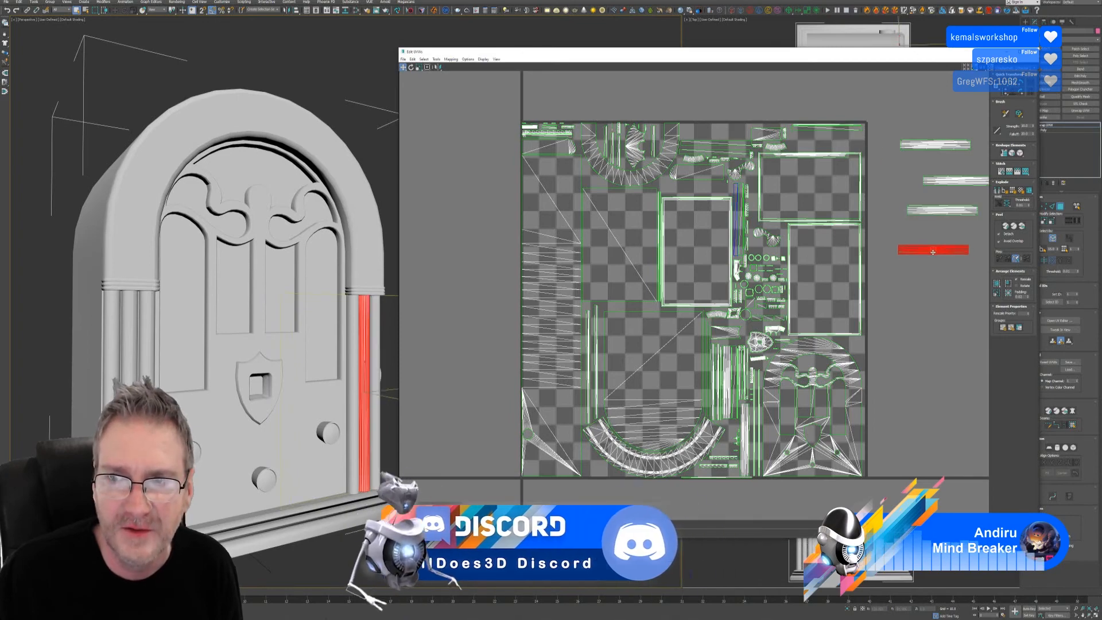
- Select the four moved column shells together and rotate them a quarter turn so they stand vertically
middle_drag(934, 247, 828, 202)
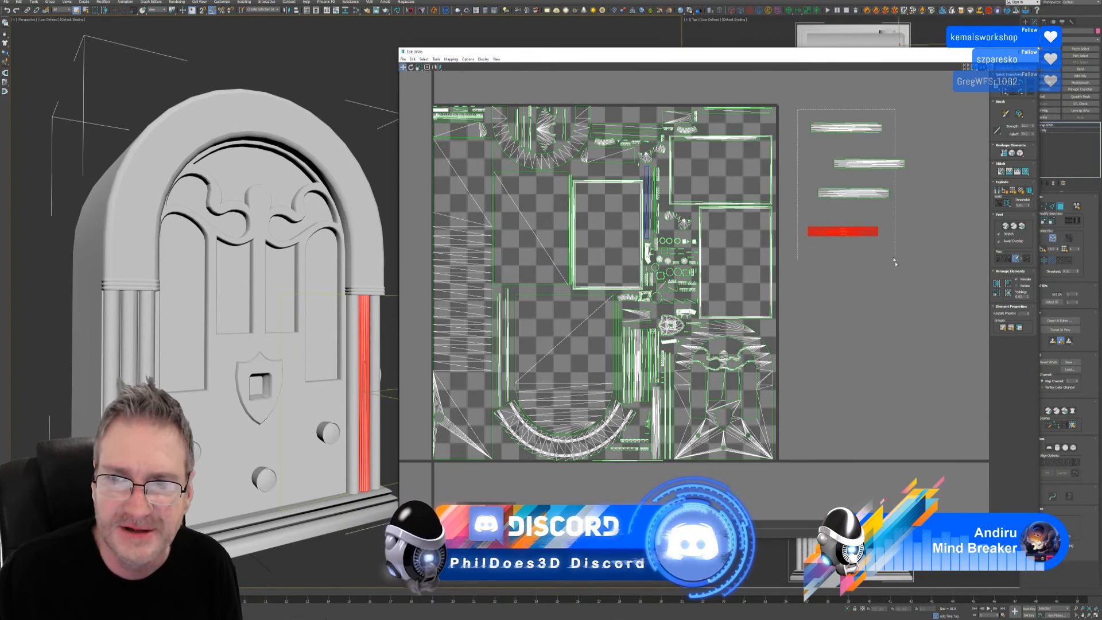
drag(890, 257, 829, 199)
click(411, 67)
scroll(826, 202, down, 2)
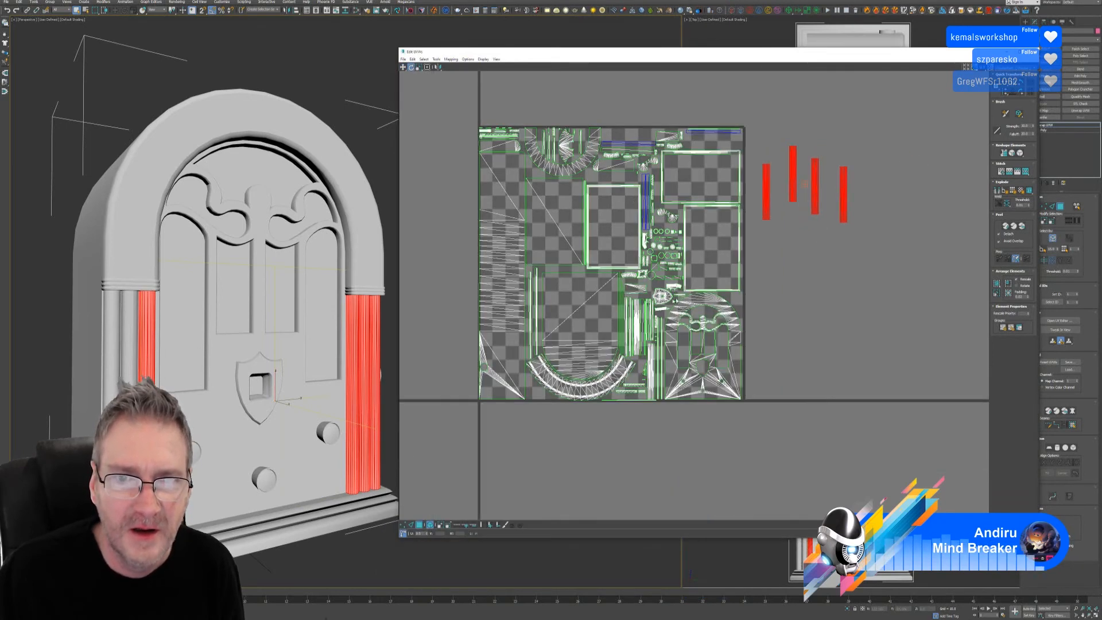
- Place the four upright column shells side by side inside the lower of the two frame-shaped shells near the UV tile's outer edge
click(729, 180)
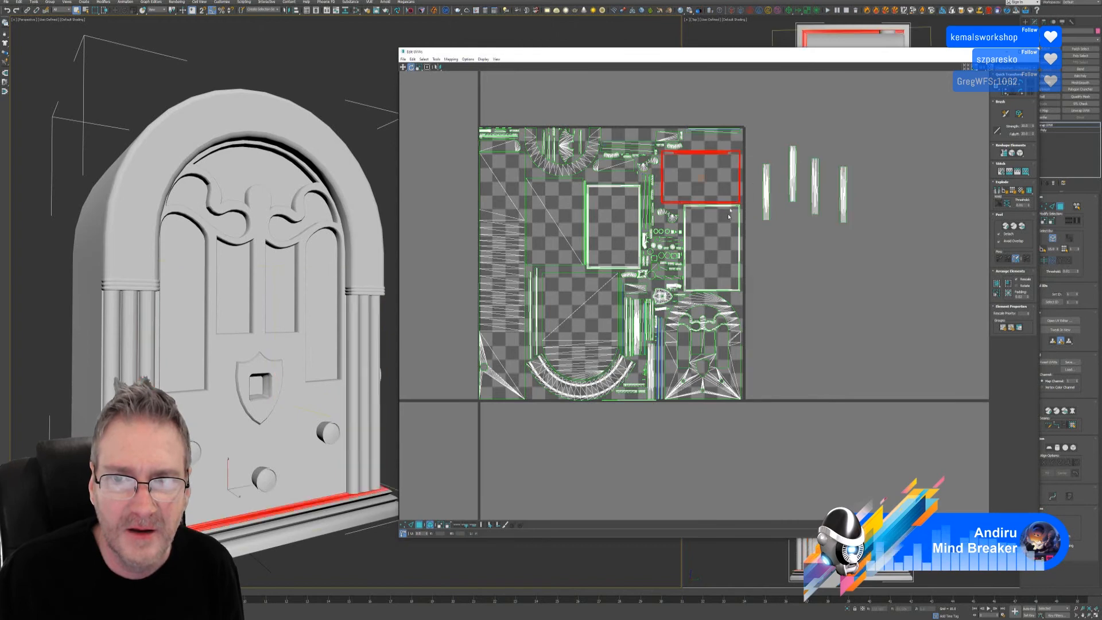
click(733, 248)
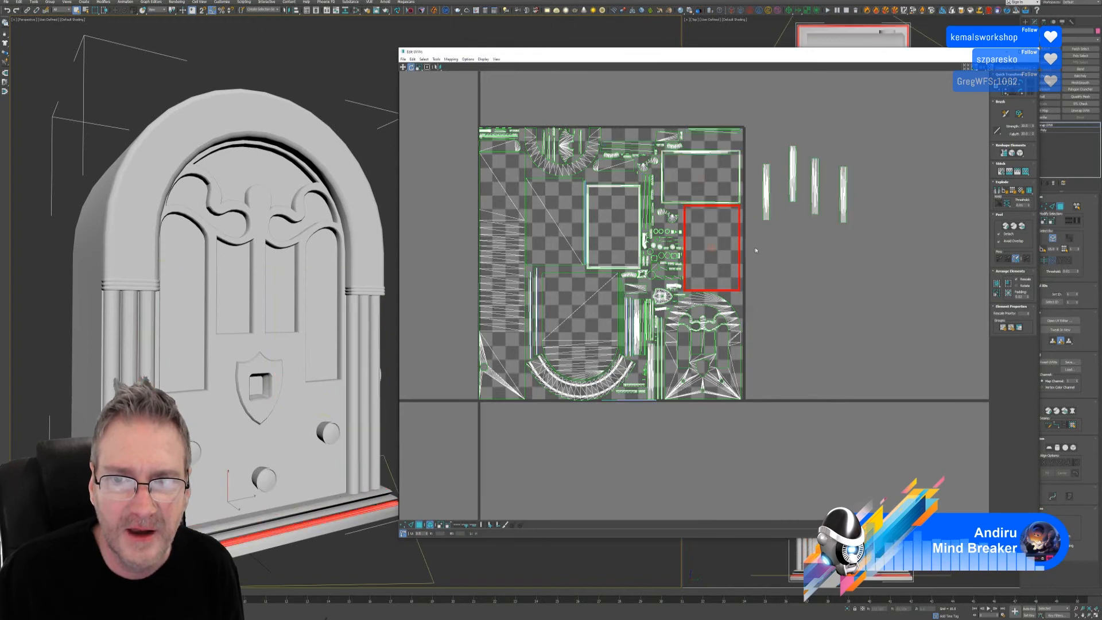
click(620, 186)
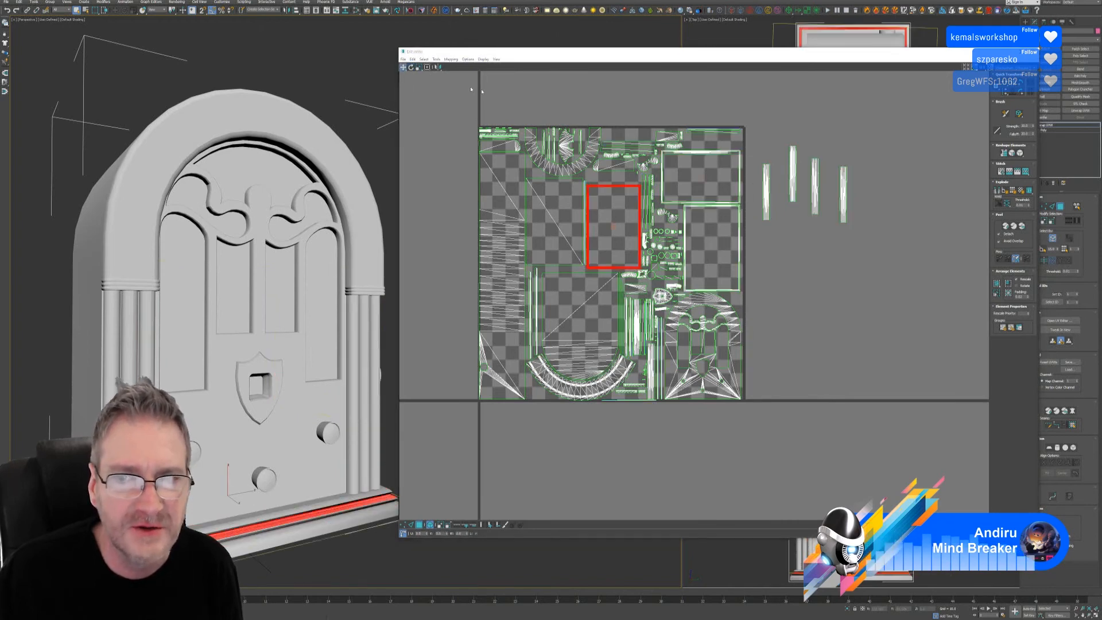
scroll(794, 196, up, 1)
click(759, 204)
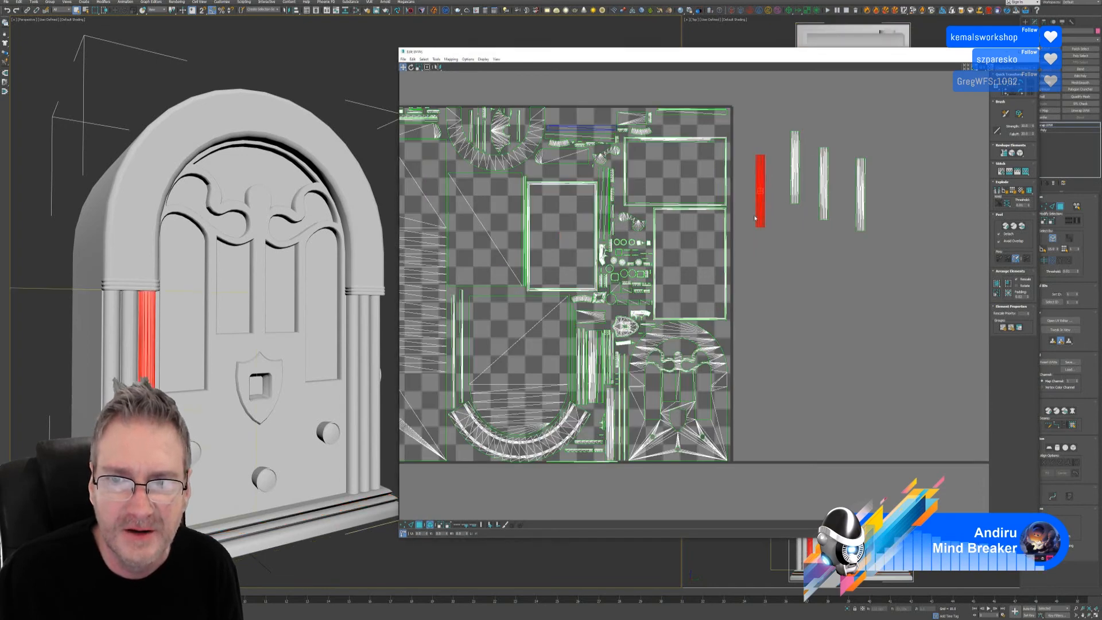
drag(755, 218, 661, 287)
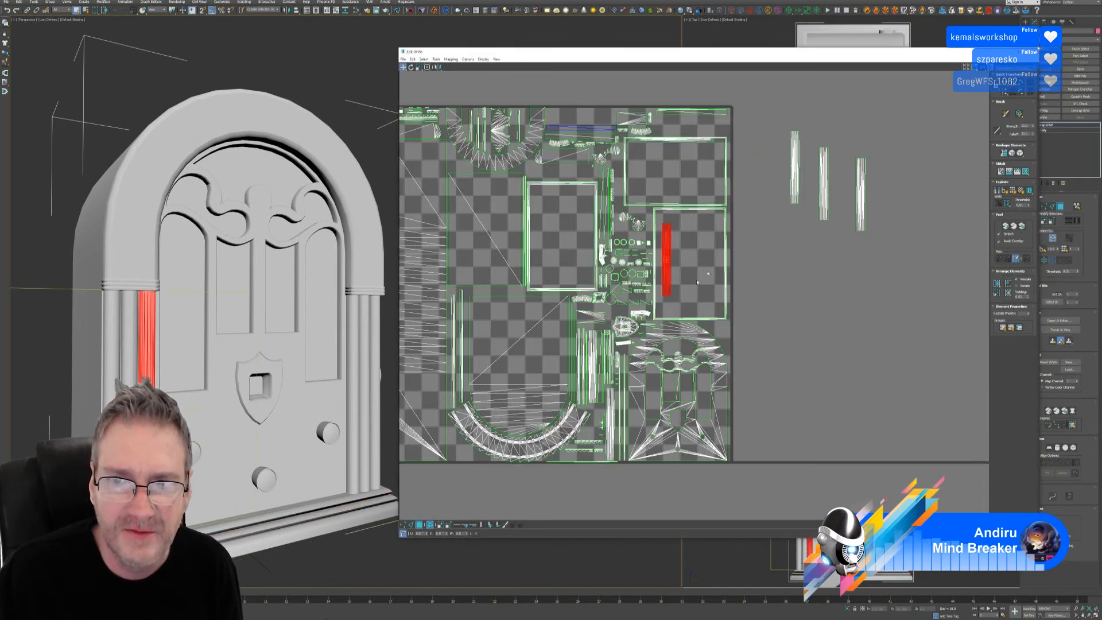
click(793, 186)
drag(793, 187, 681, 279)
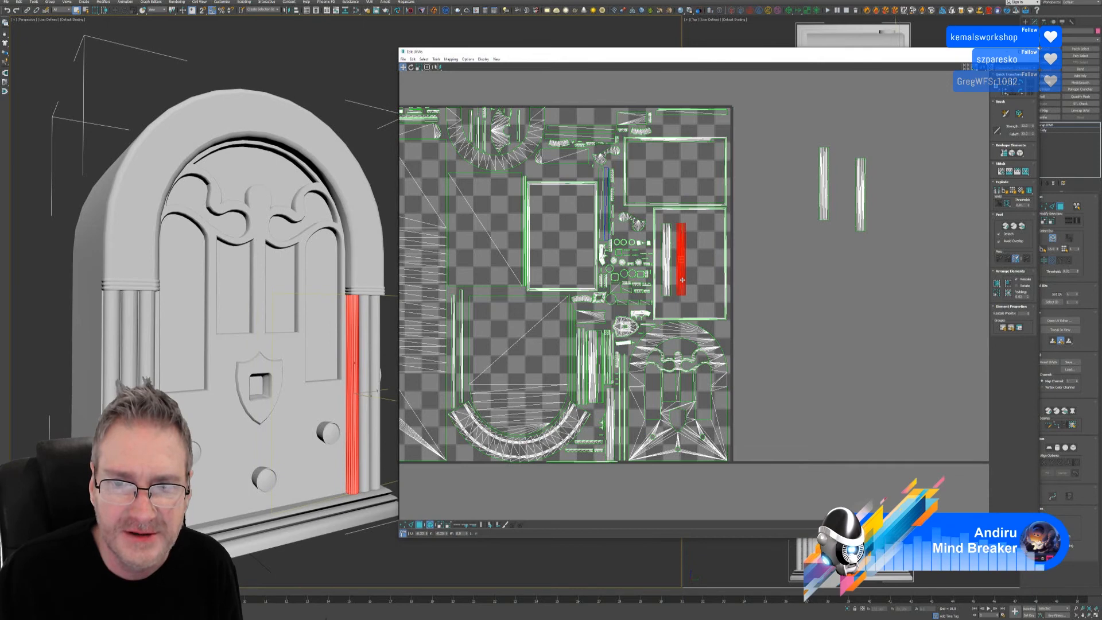
click(830, 195)
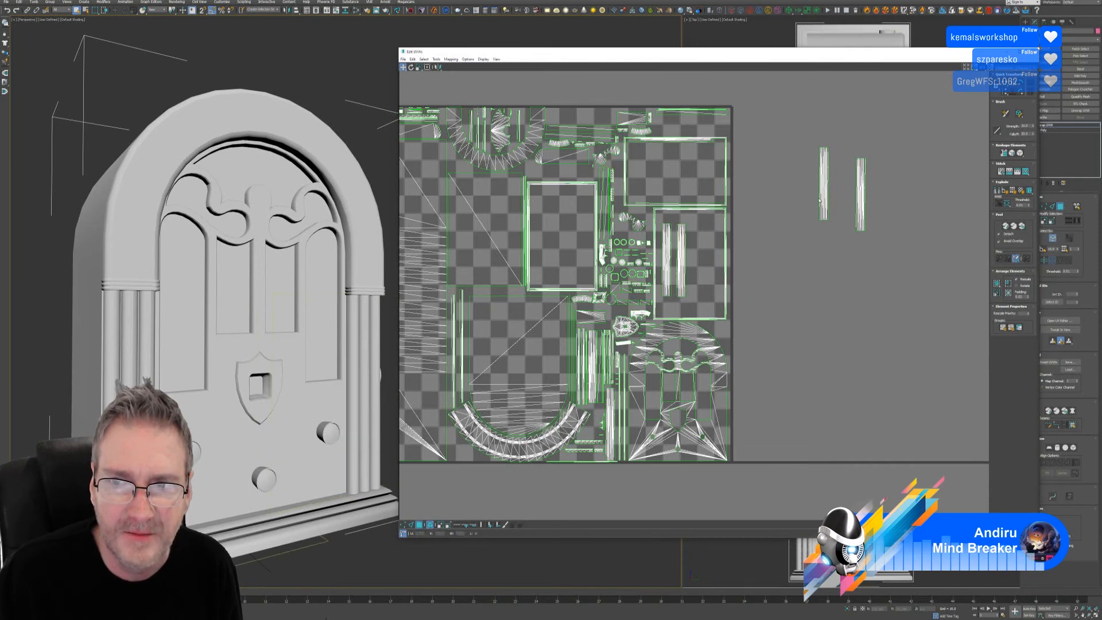
click(824, 192)
drag(824, 192, 695, 280)
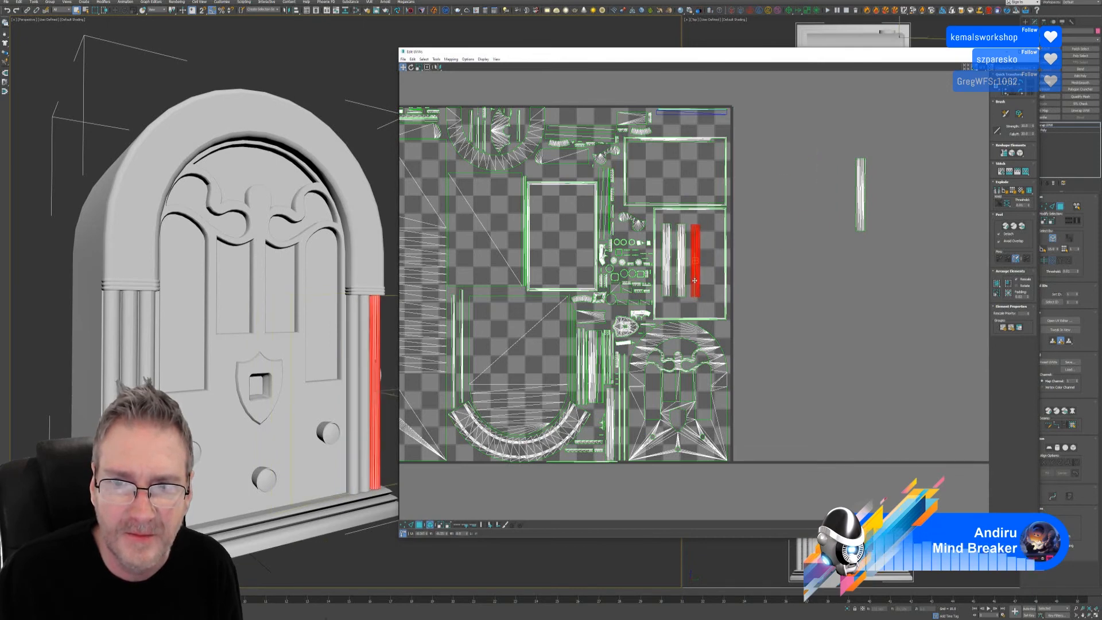
drag(860, 200, 712, 267)
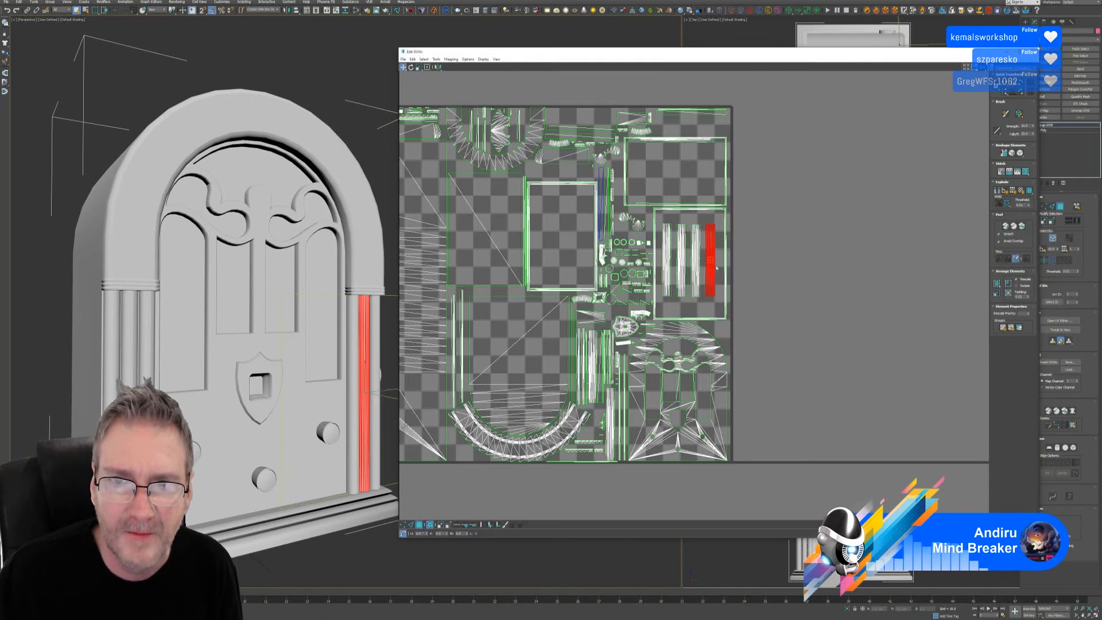
- Close the UV editor and export the radio as FBX, overwriting the second of the two existing radio files
click(937, 120)
click(1032, 52)
middle_drag(351, 225, 487, 243)
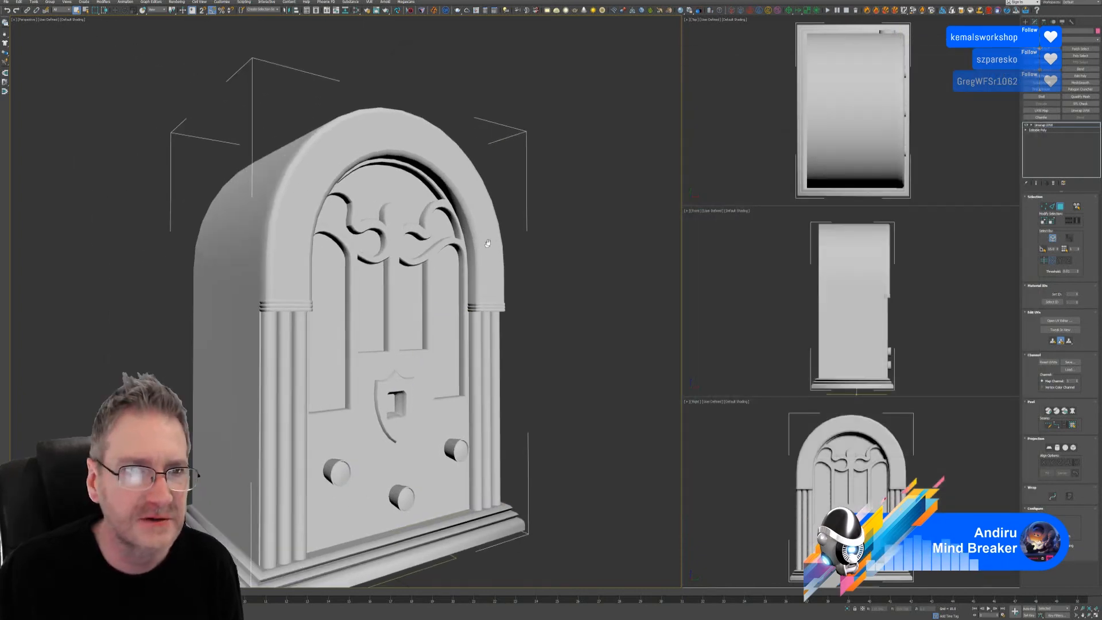
click(5, 1)
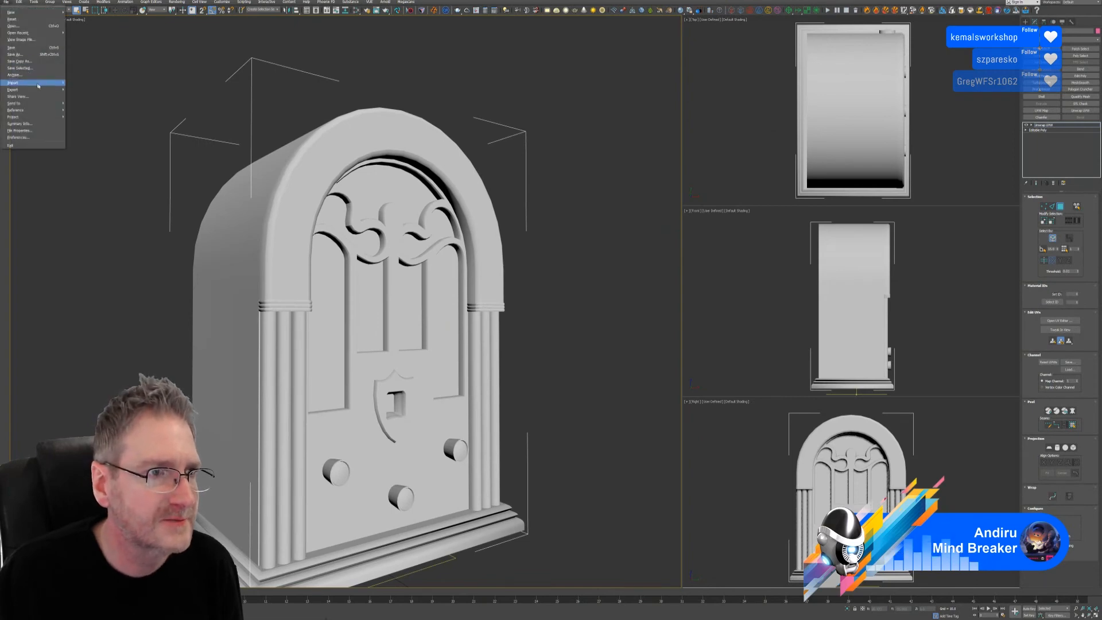
mouse_move(35, 89)
click(89, 97)
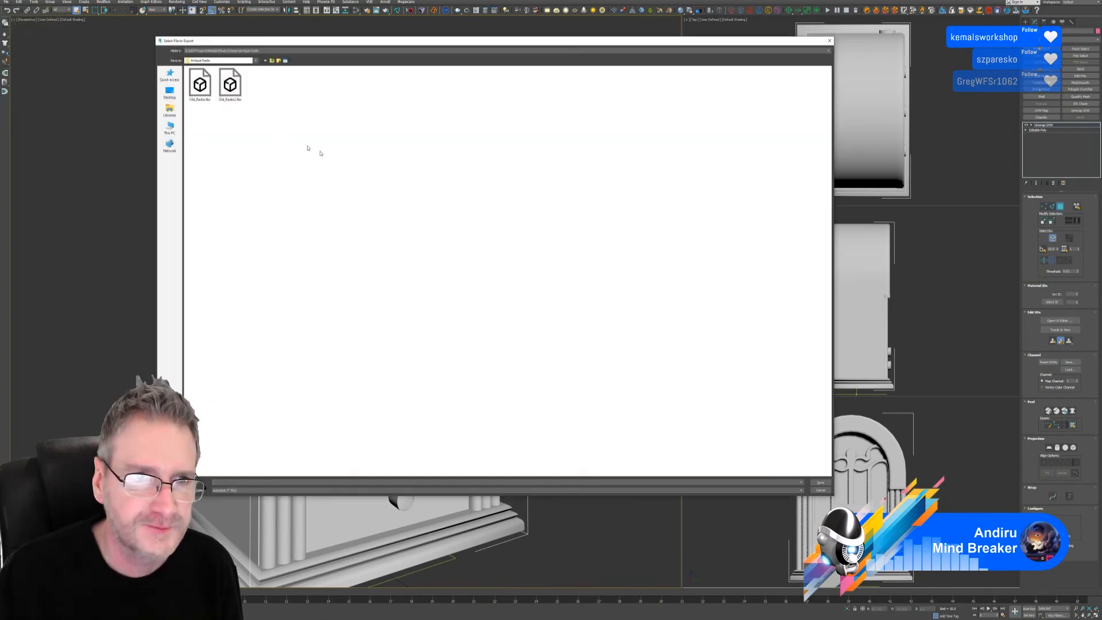
click(229, 84)
key(Return)
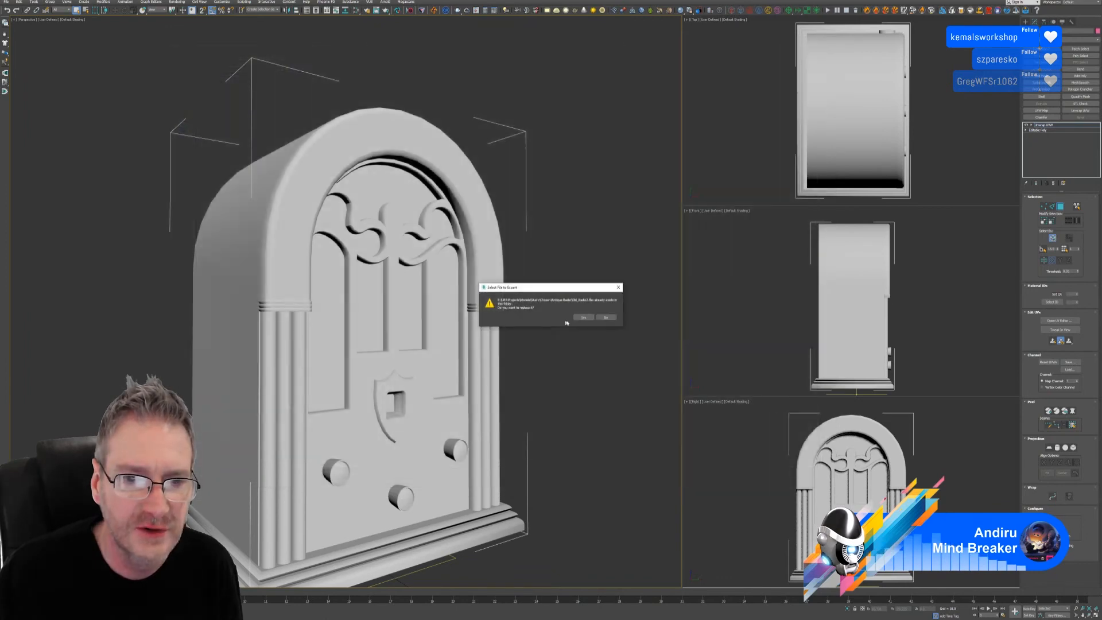
click(583, 317)
click(650, 386)
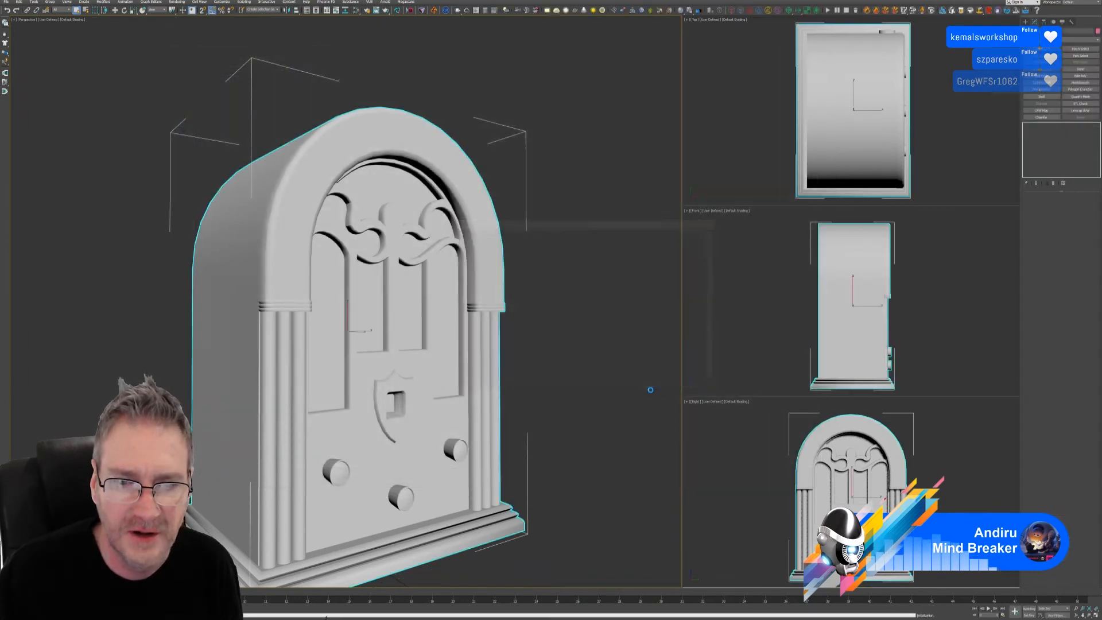
- Switch to Substance Painter and reload the re-exported radio FBX as the mesh in the project configuration
click(1035, 1)
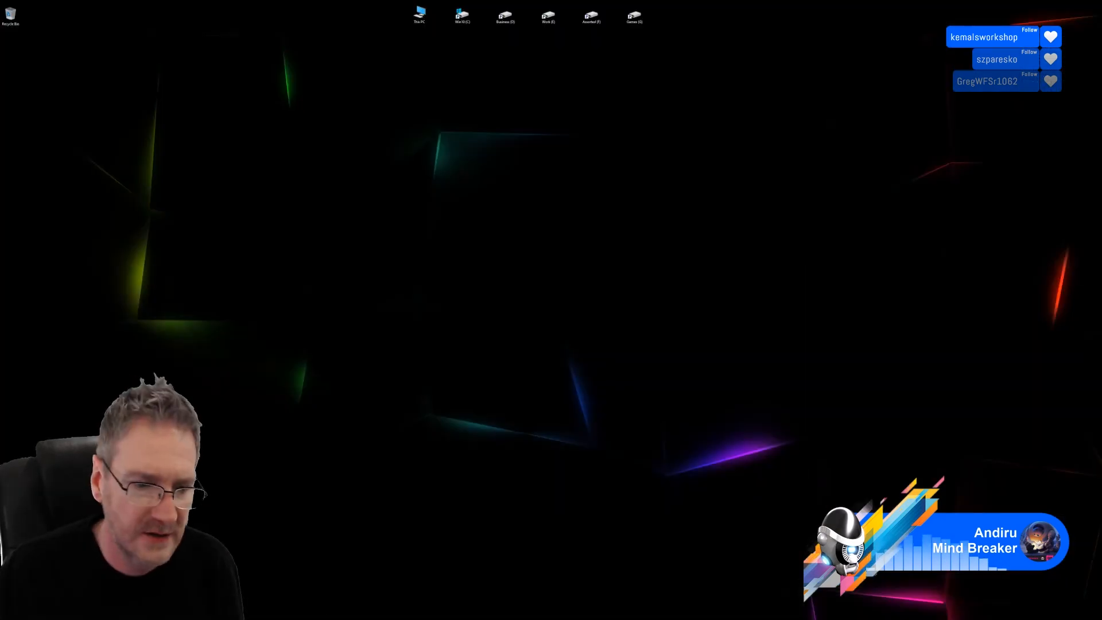
key(alt+Tab)
click(16, 3)
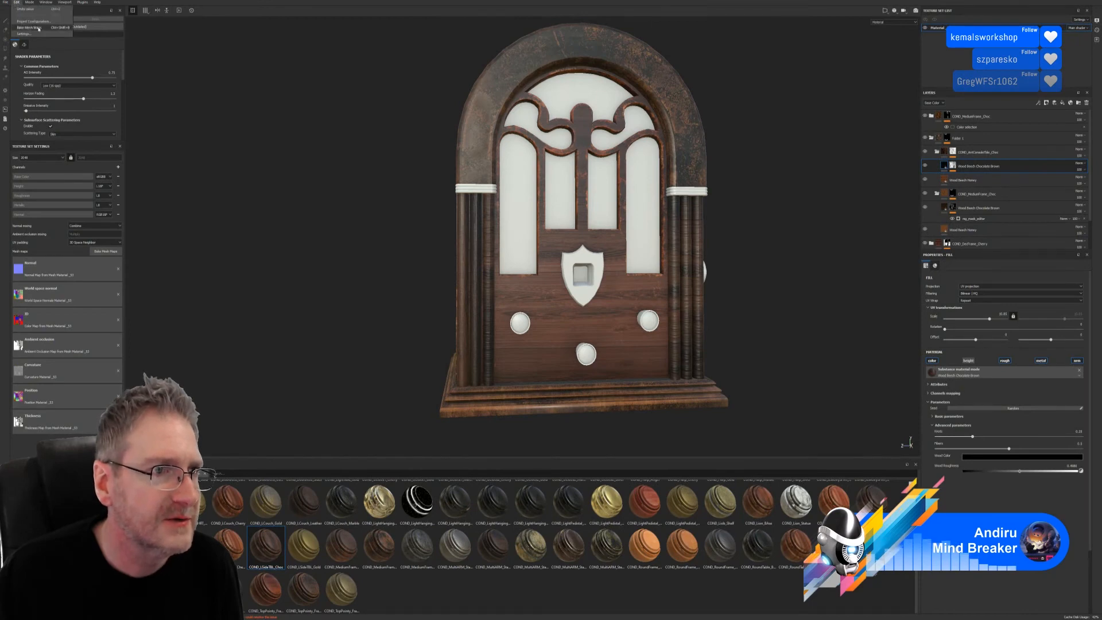
click(35, 26)
click(583, 271)
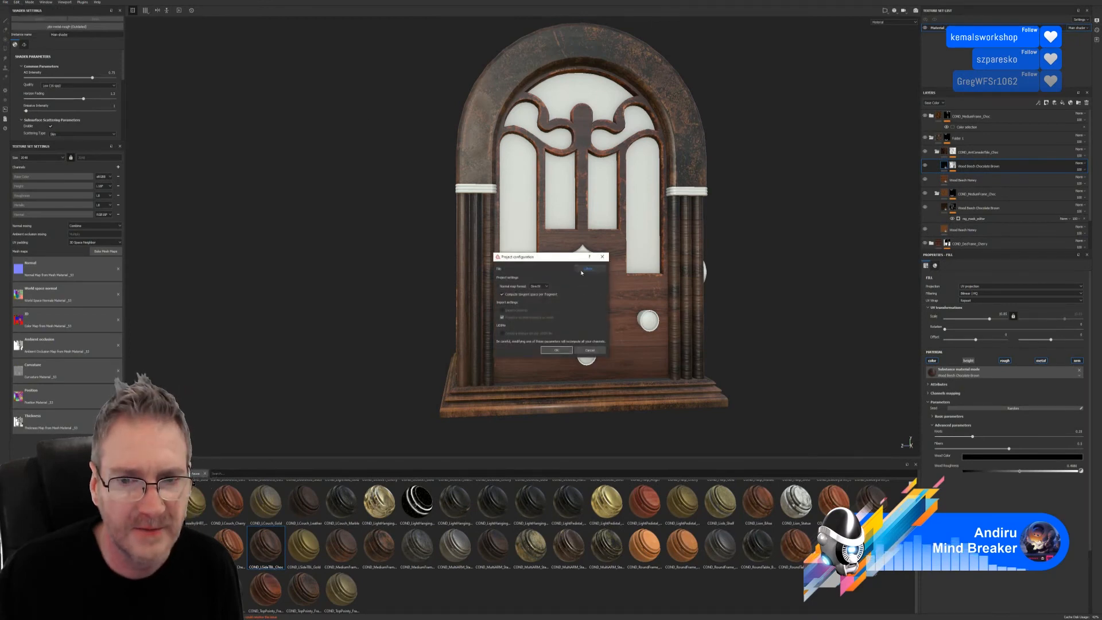
double_click(593, 256)
click(556, 350)
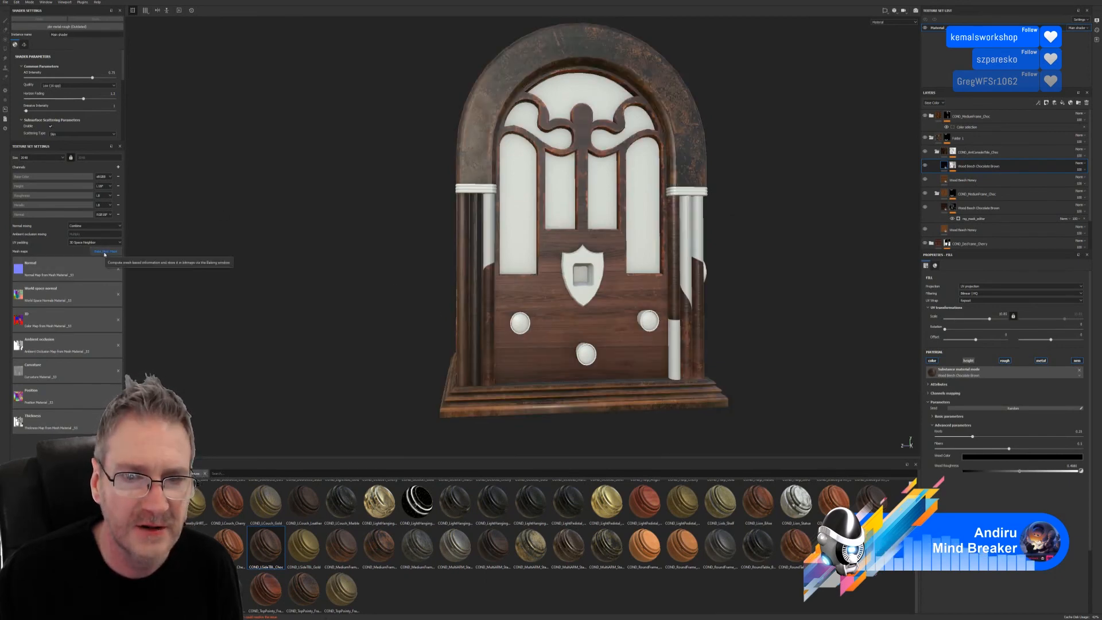
- Rebake all mesh maps of the radio's texture set for the new UV layout
click(104, 254)
click(608, 402)
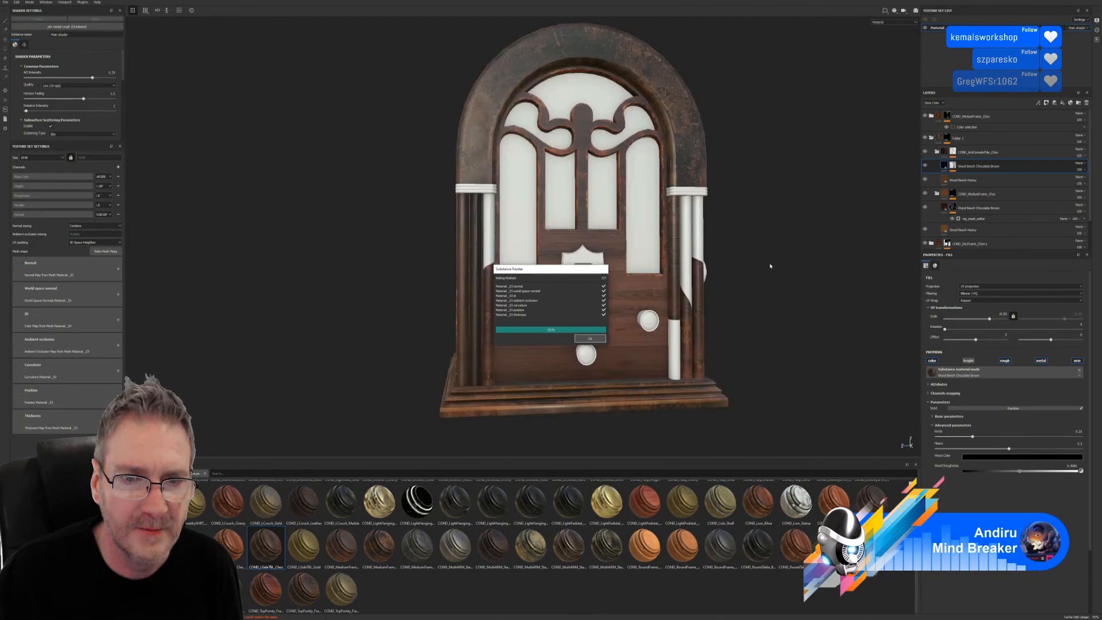
click(589, 338)
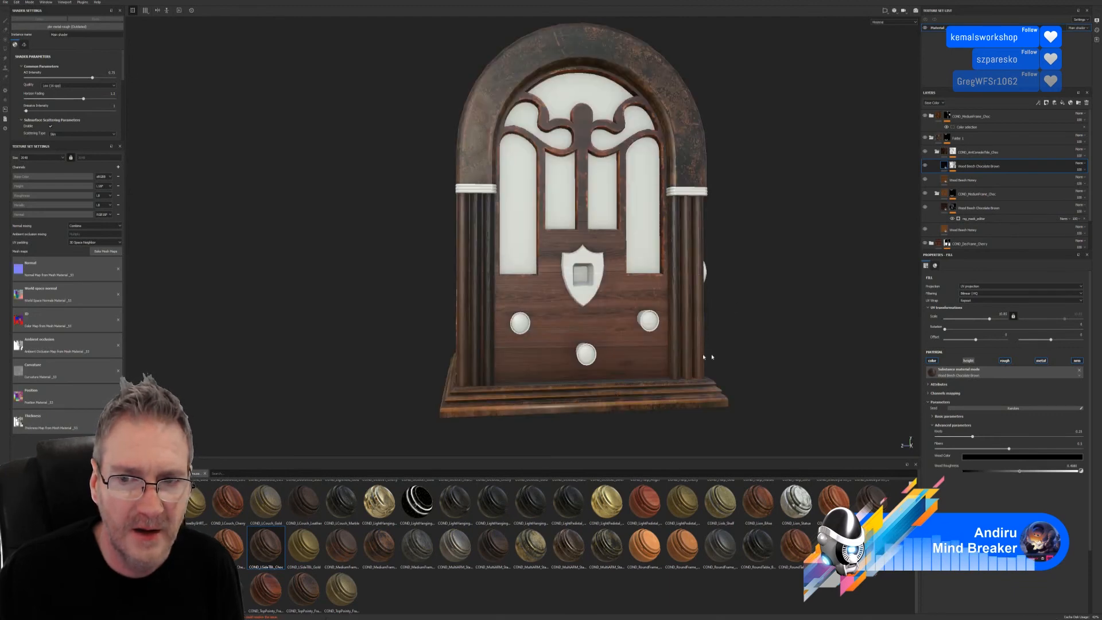
- Inspect the front columns from both sides of the radio and save the project
alt+drag(750, 299, 681, 237)
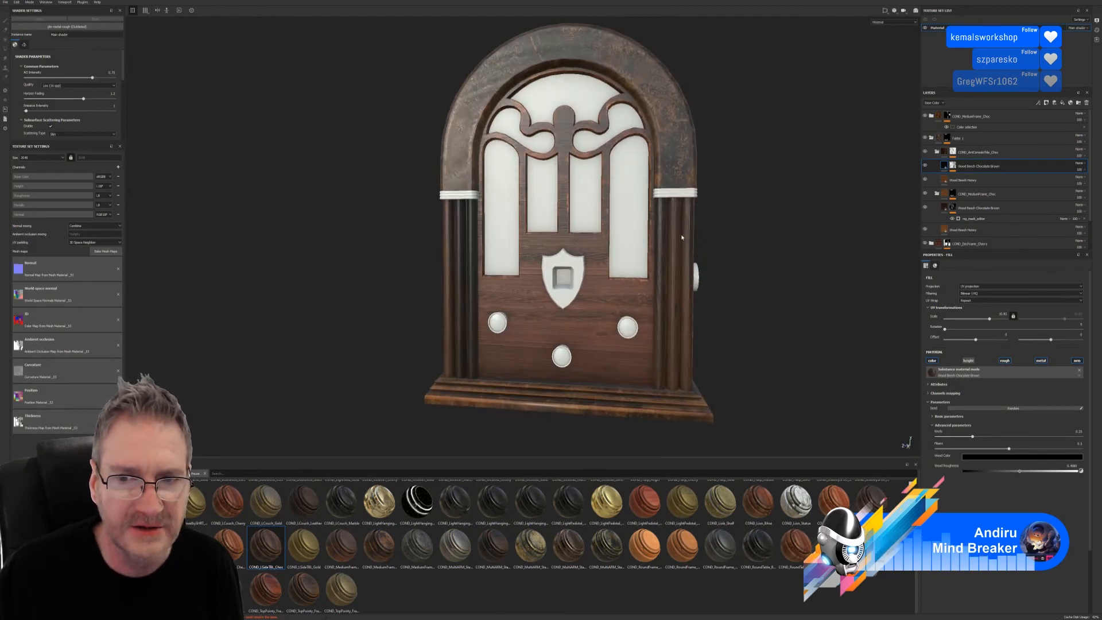
alt+drag(699, 339, 589, 215)
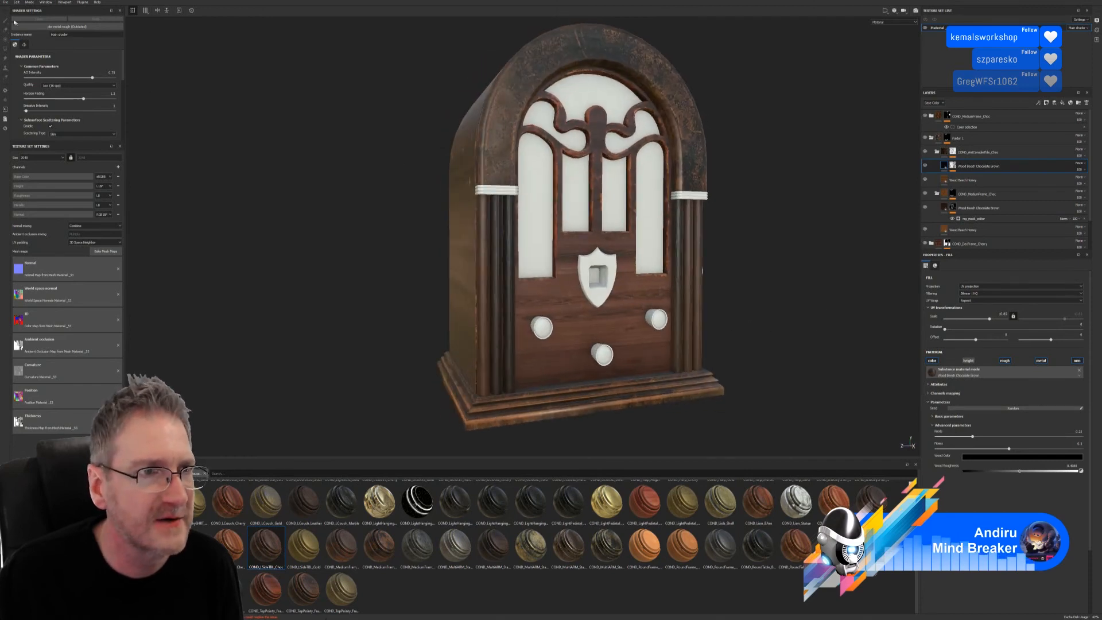
key(ctrl+s)
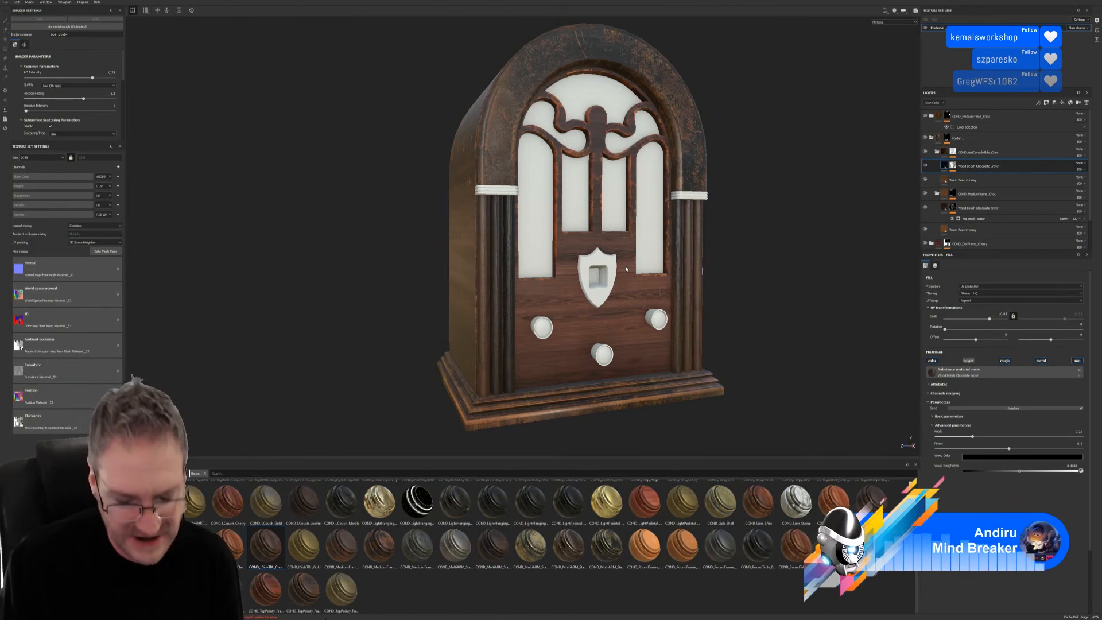
alt+drag(626, 268, 764, 262)
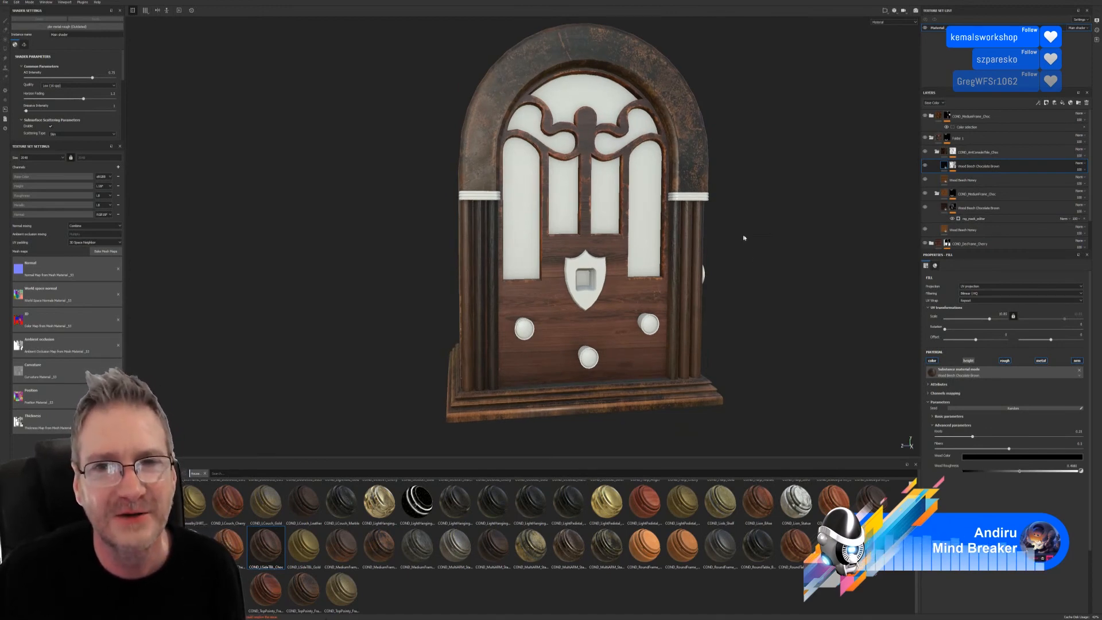
alt+drag(742, 239, 683, 307)
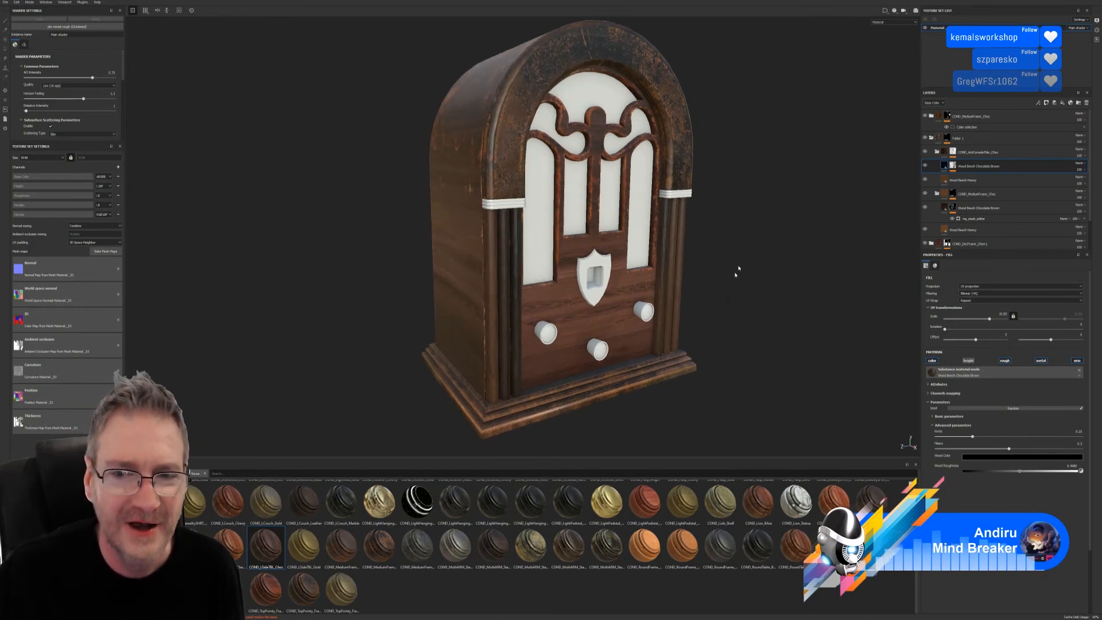
alt+drag(763, 193, 755, 241)
alt+right_drag(755, 241, 375, 263)
alt+drag(376, 263, 728, 201)
alt+right_drag(728, 202, 855, 204)
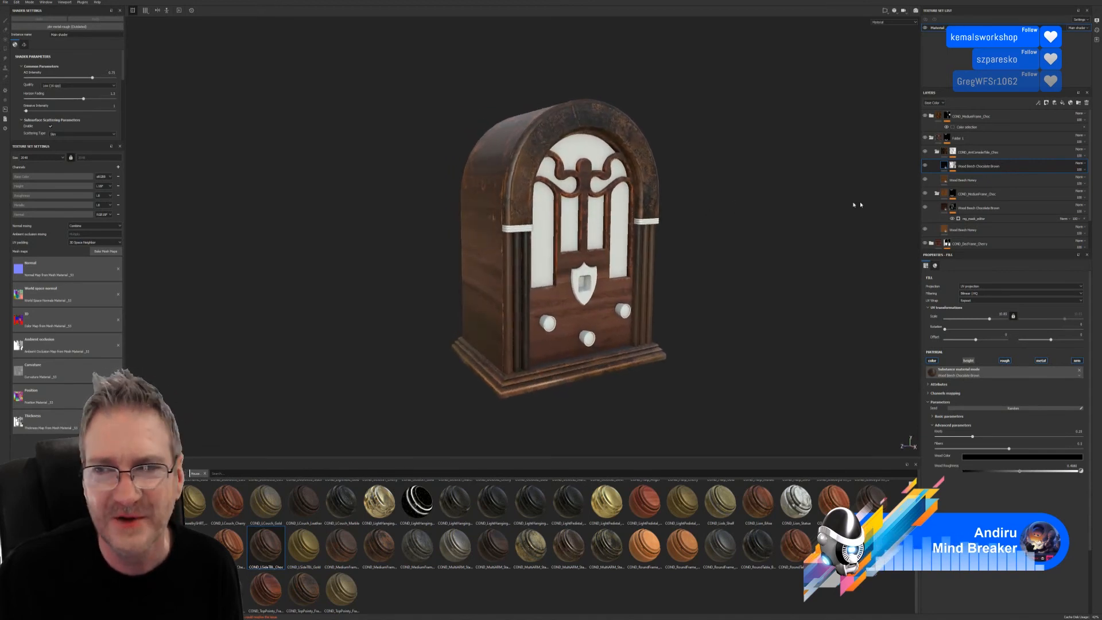
- Collapse the upper subgroup and its parent Folder 1, hiding and reshowing Folder 1 to compare its effect on the radio
click(937, 153)
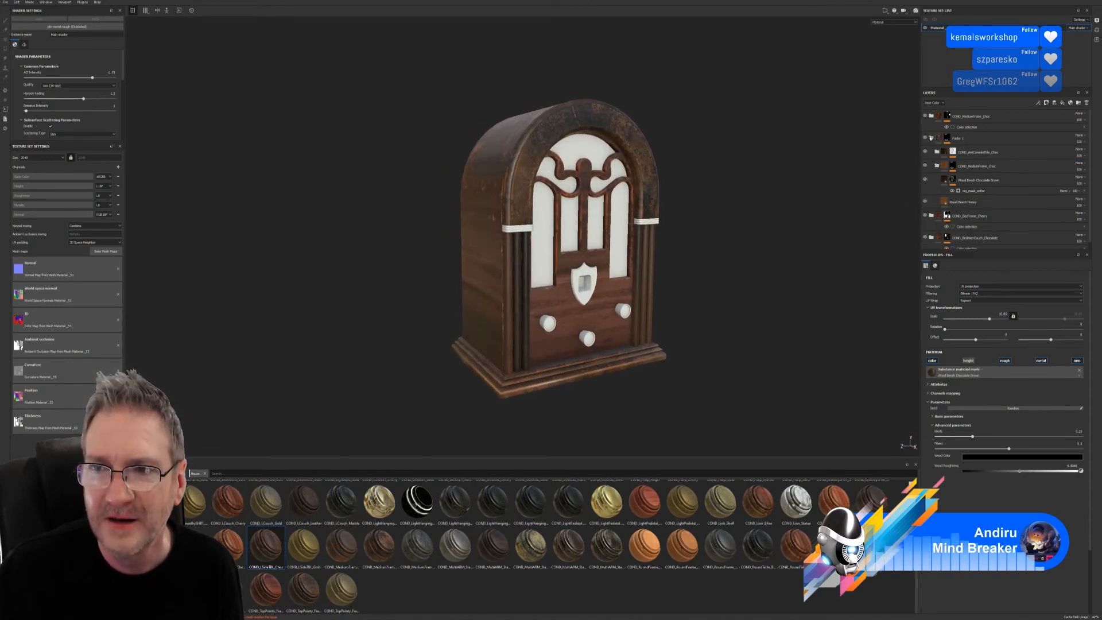
click(931, 138)
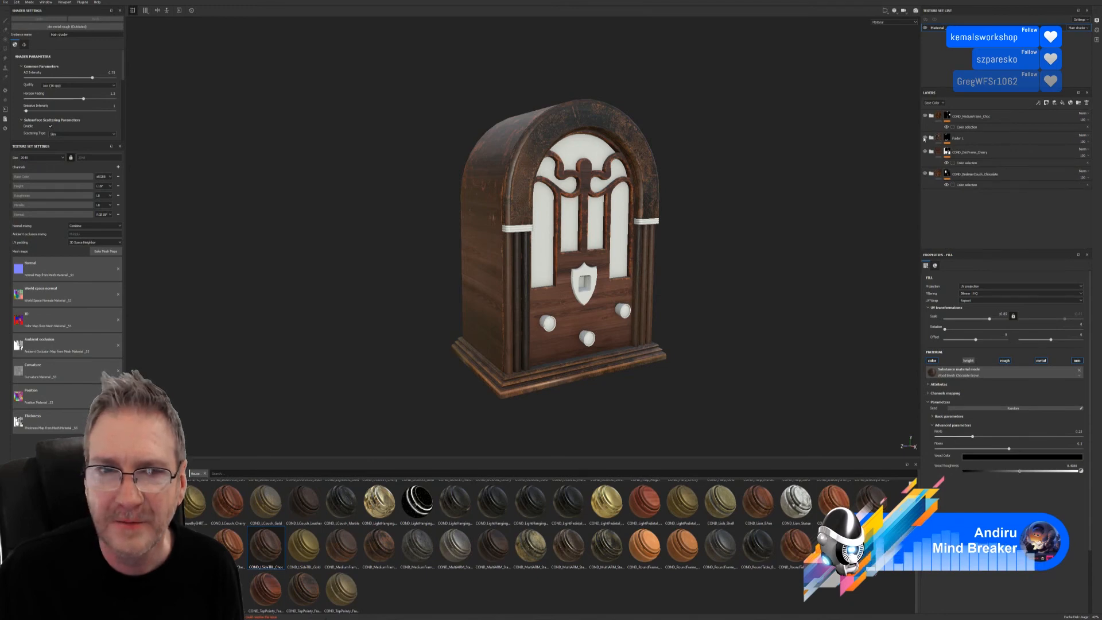
click(924, 139)
click(924, 139)
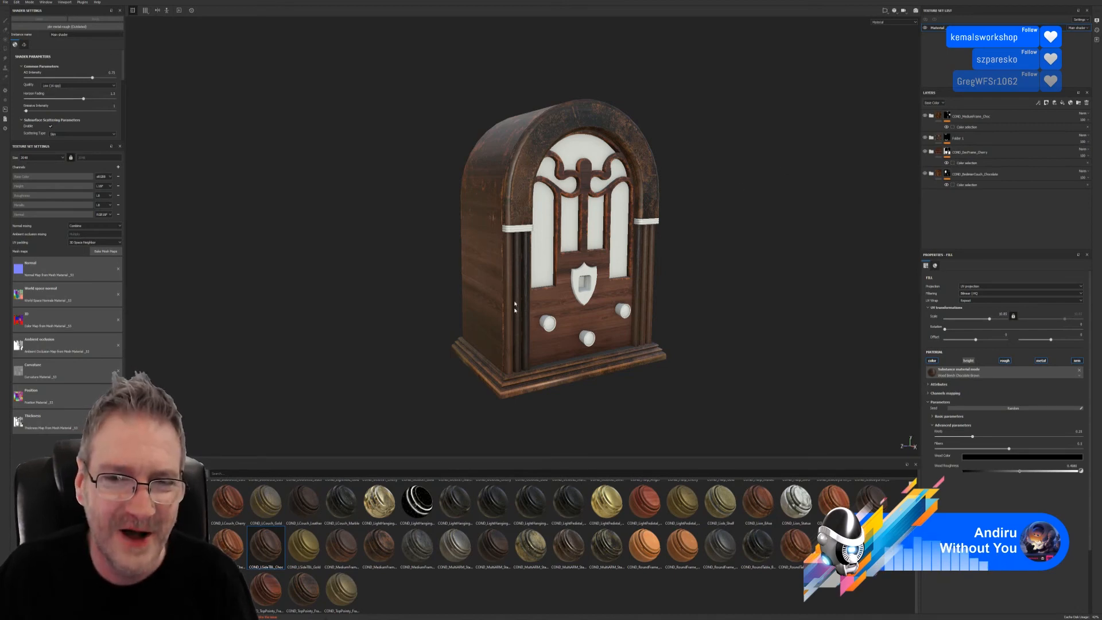
- Expand the topmost wood folder, toggling the folder and its Wood Beech Chocolate Brown layer to compare their effect on the front columns
scroll(557, 305, up, 2)
alt+drag(557, 305, 531, 304)
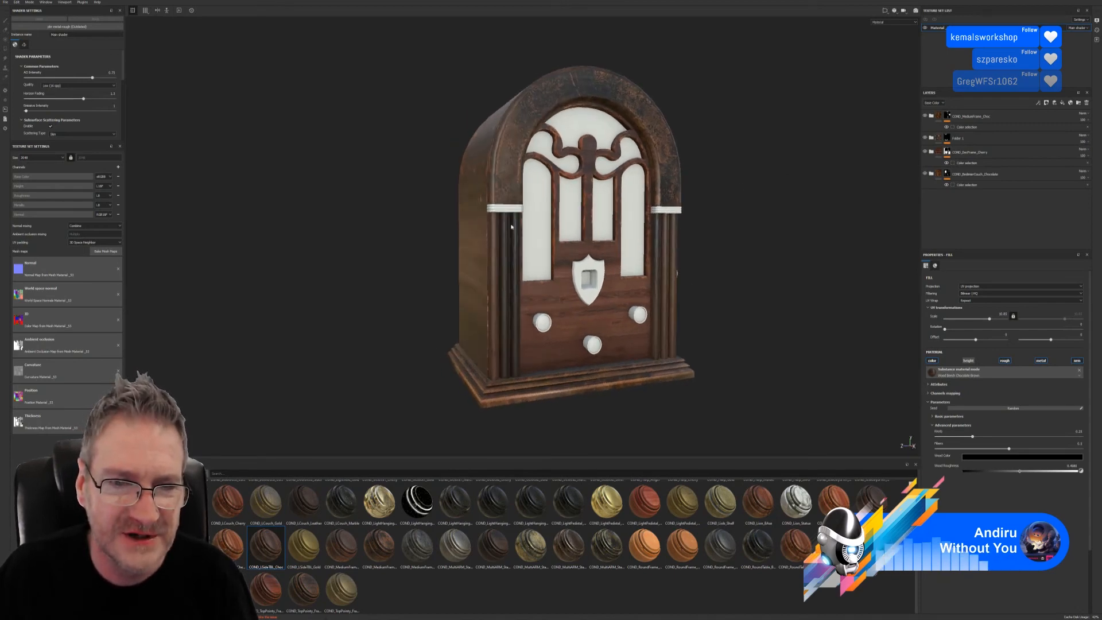
click(924, 115)
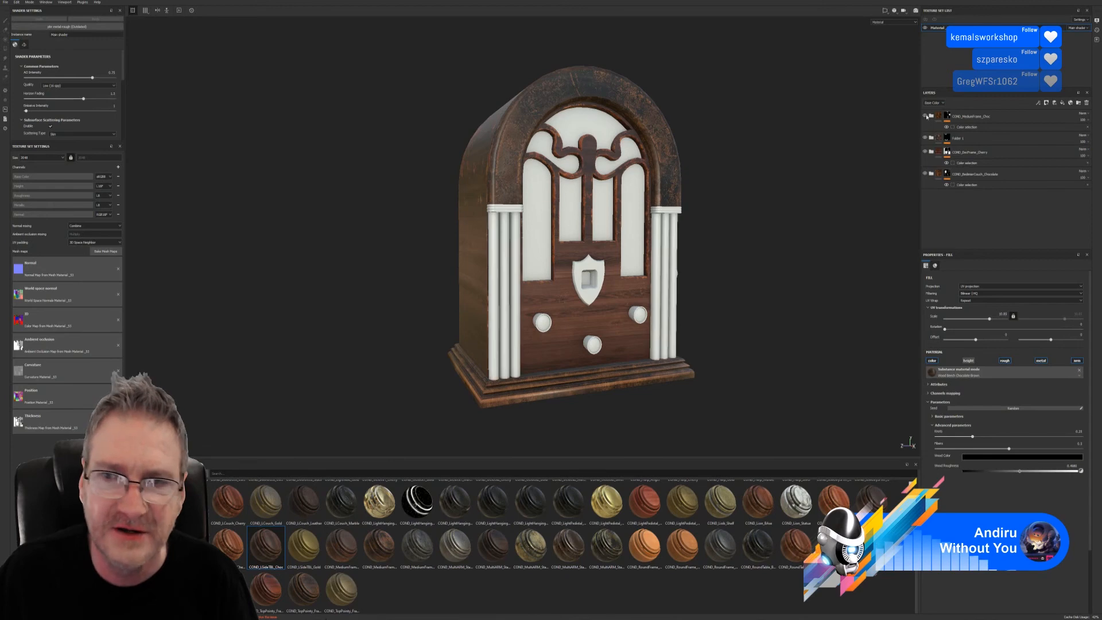
click(924, 116)
click(931, 116)
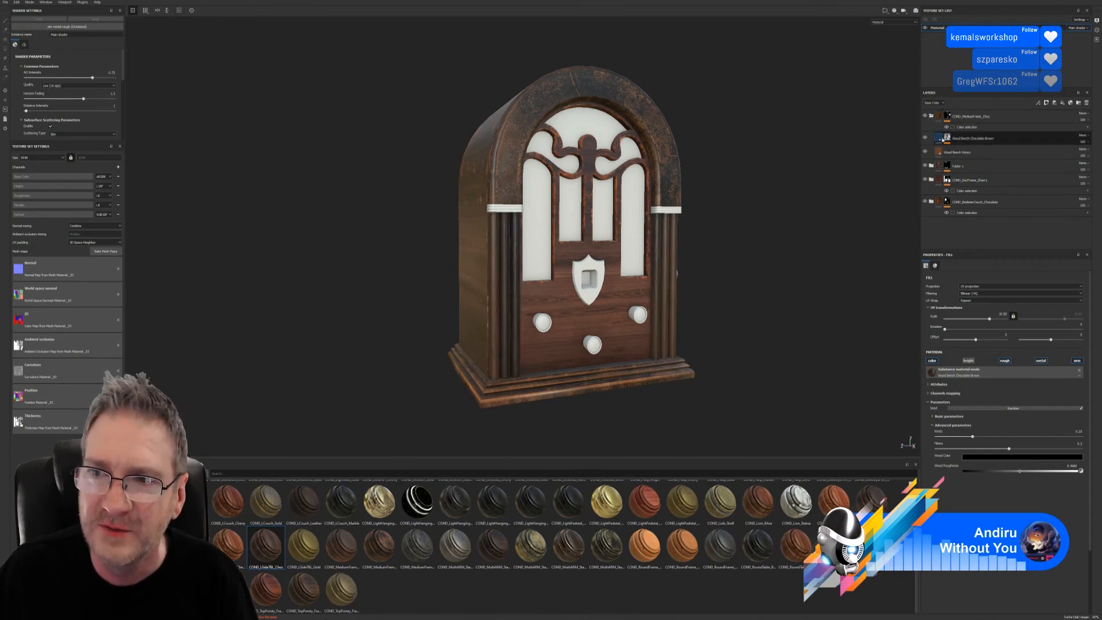
click(924, 138)
click(924, 138)
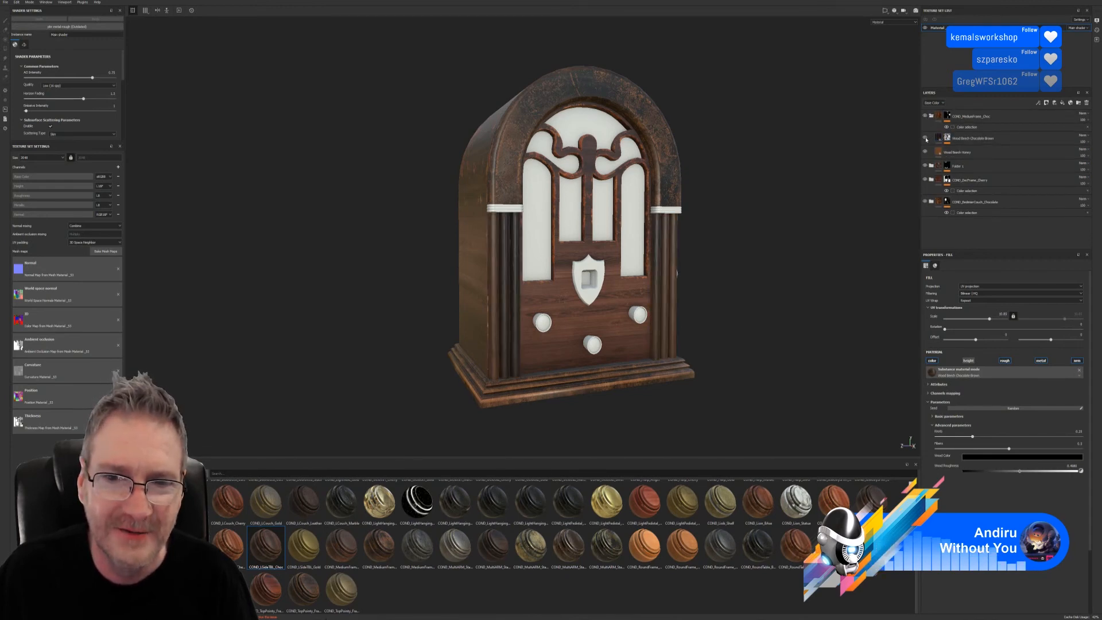
click(925, 137)
click(925, 138)
- In the Chocolate Brown layer's mask generator, test Global Invert, then set Global Balance to about 0.77 and Global Contrast to about 0.21
click(946, 138)
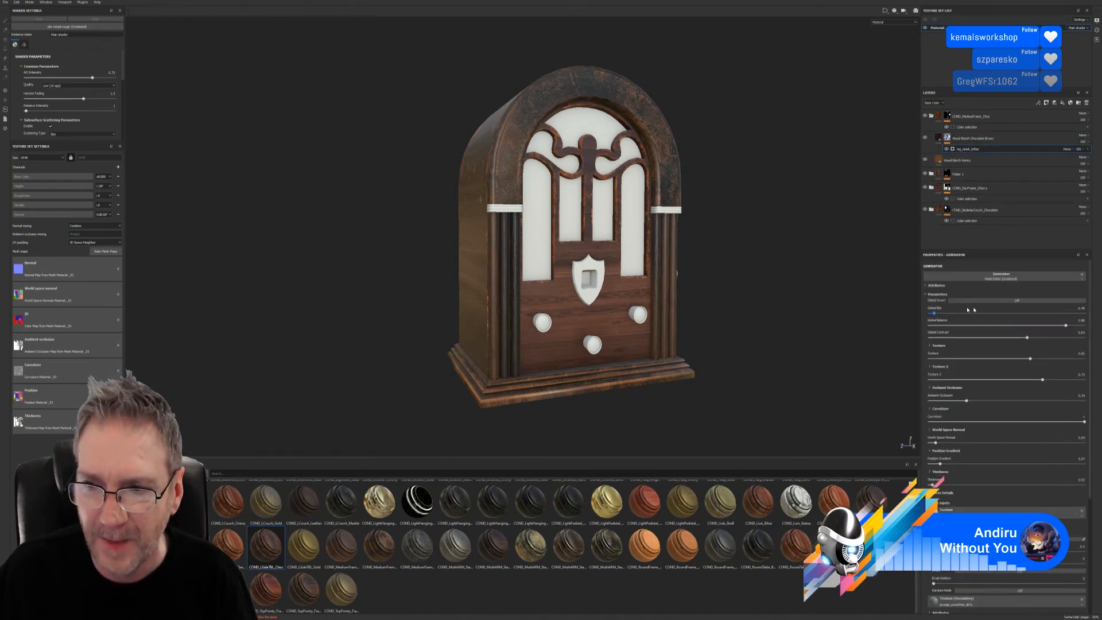
click(1015, 300)
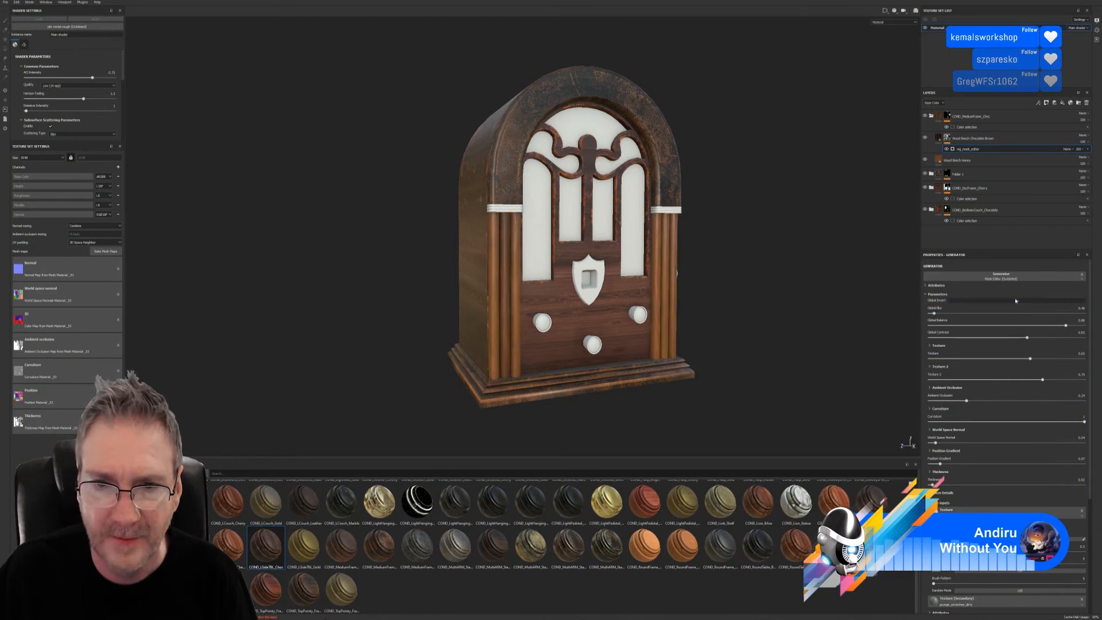
click(1015, 300)
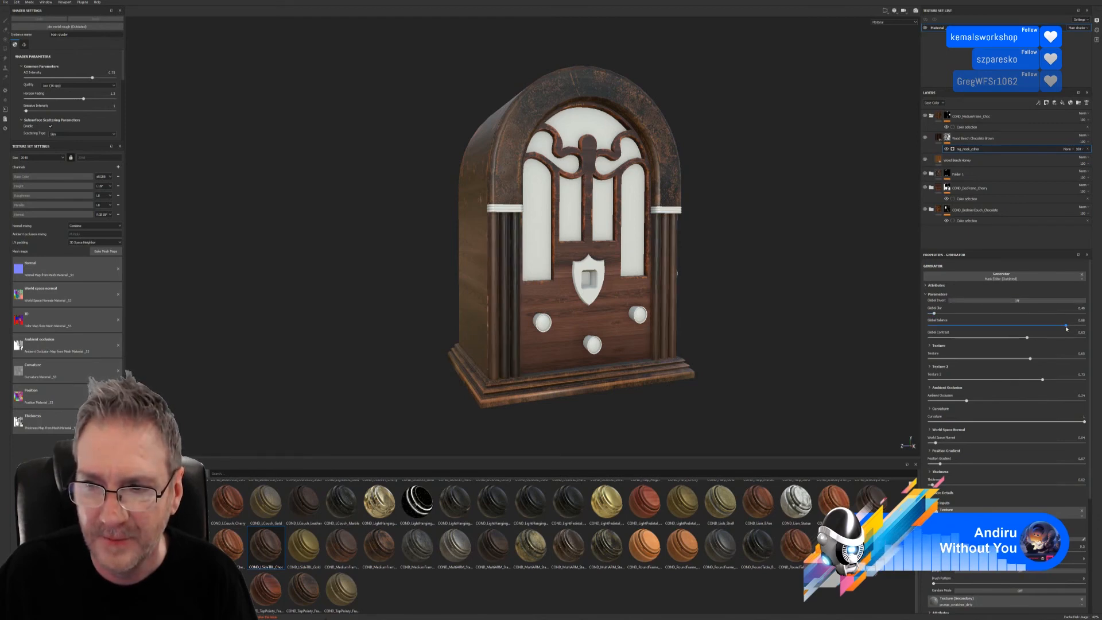
drag(1066, 328, 1041, 326)
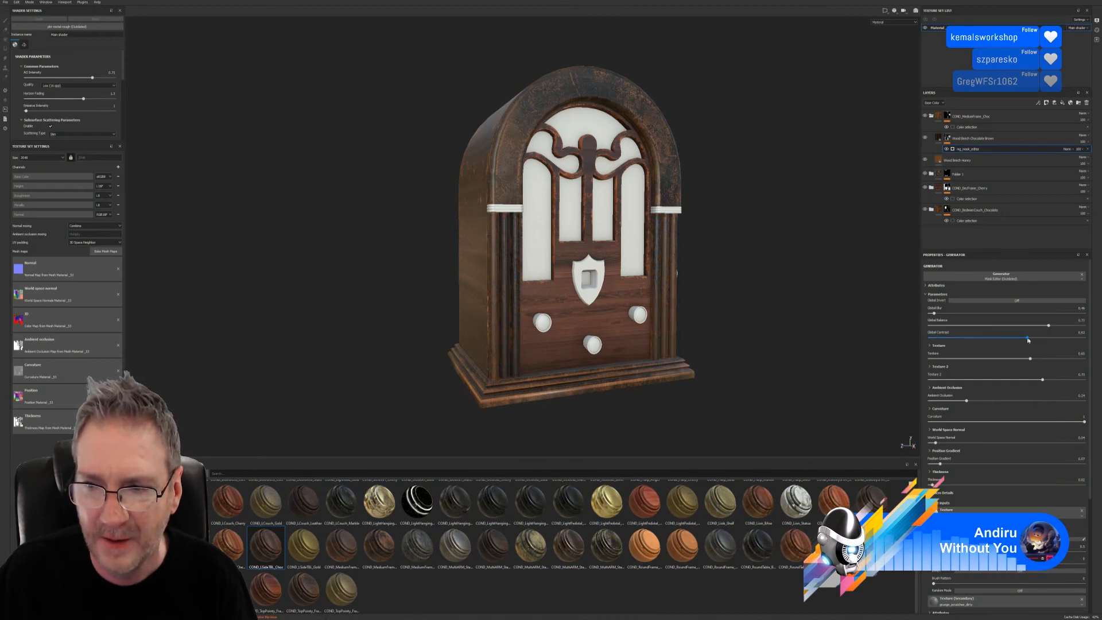
drag(1028, 340, 962, 353)
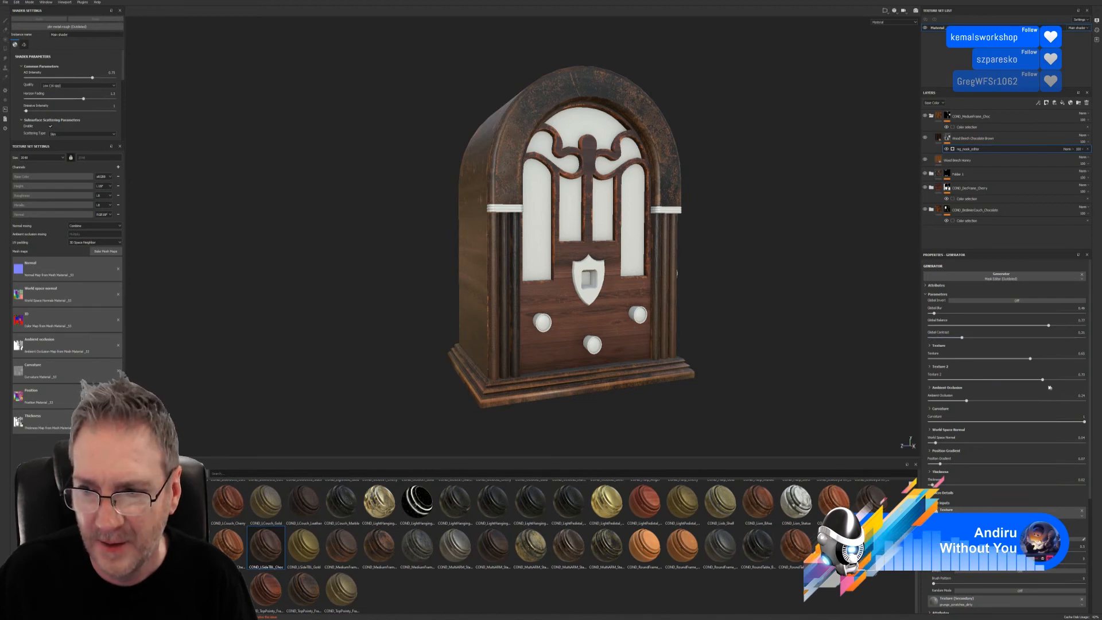
- Raise the Chocolate Brown mask generator's Texture 2 to about 0.82 and Ambient Occlusion to about 0.33, keeping Curvature at maximum
drag(1042, 380, 1058, 408)
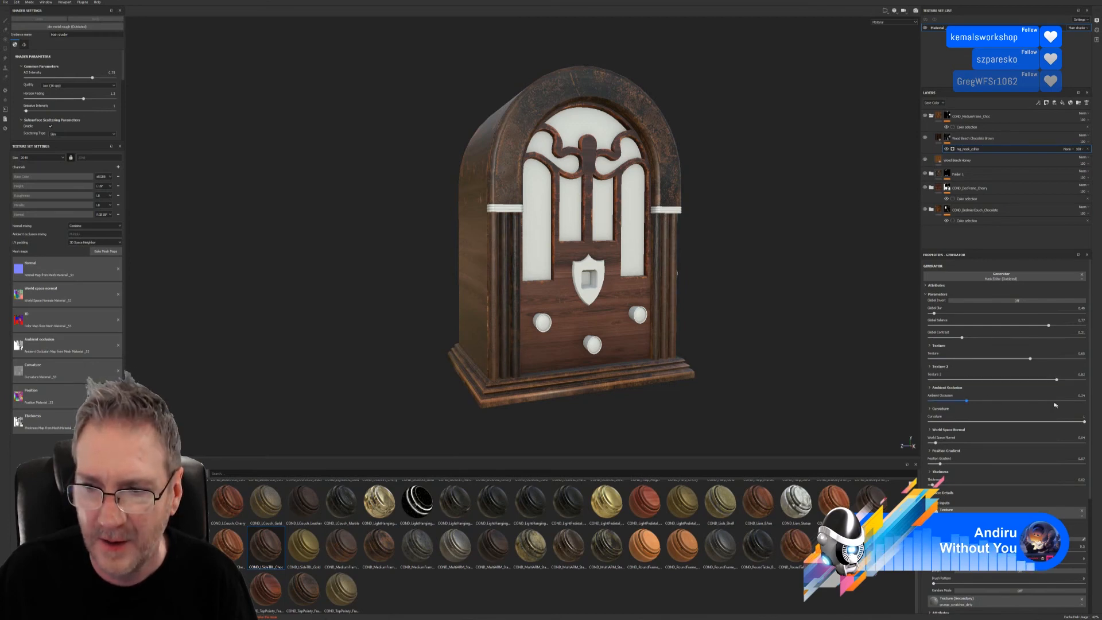
mouse_move(967, 403)
mouse_down()
mouse_move(1070, 400)
mouse_move(979, 401)
mouse_up()
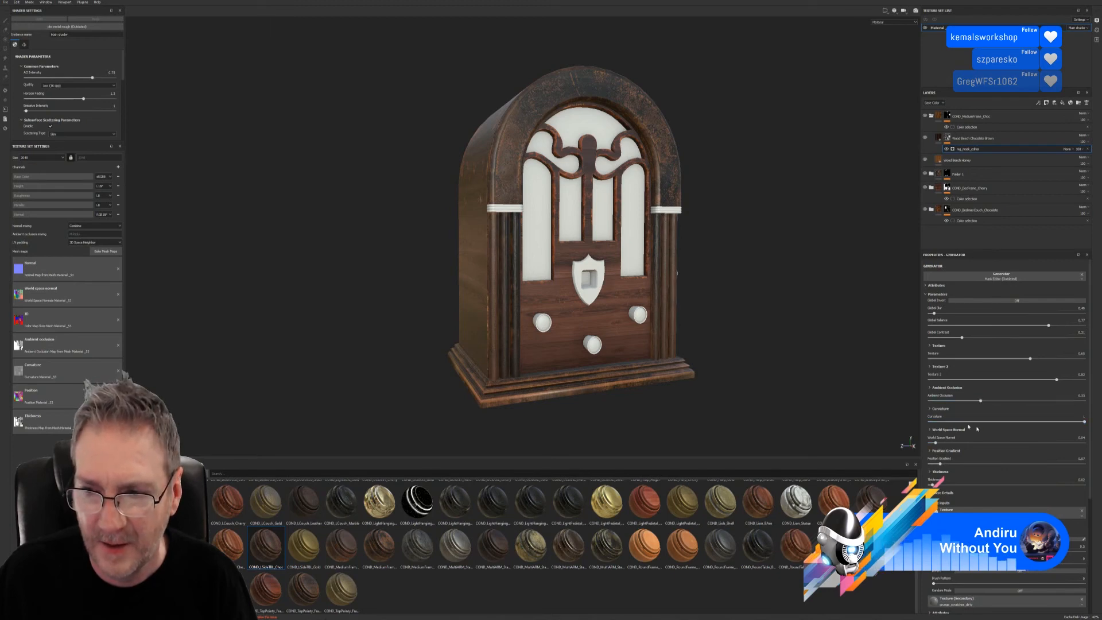
mouse_move(1083, 422)
mouse_down()
mouse_move(958, 423)
mouse_move(1093, 426)
mouse_up()
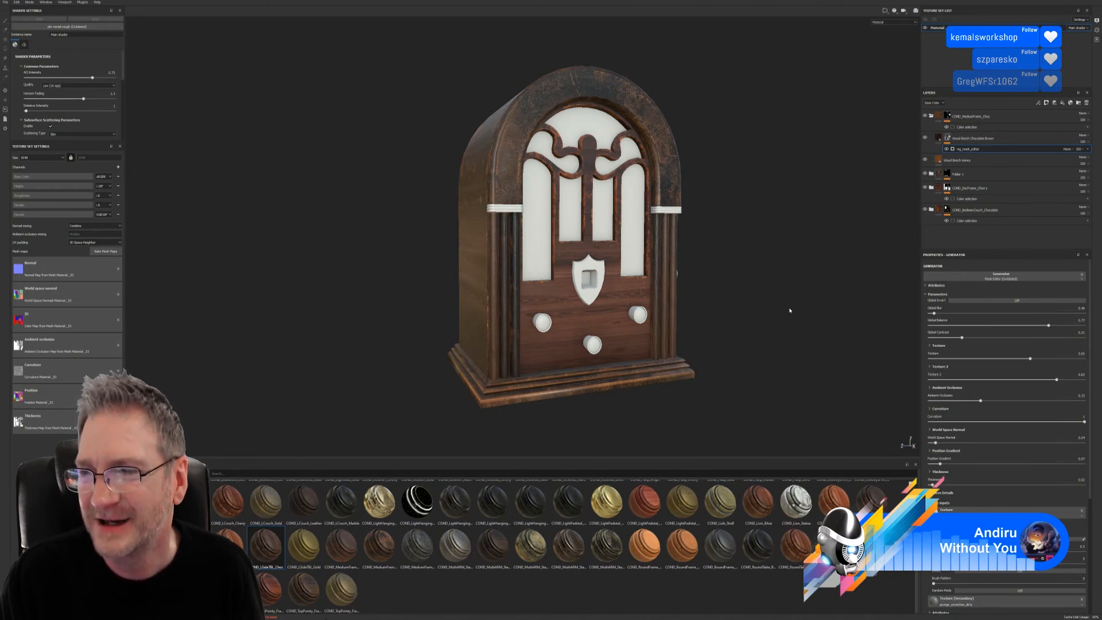
- Hide and reshow the Chocolate Brown and Honey wood layers one at a time to compare their contribution to the columns
scroll(796, 310, up, 2)
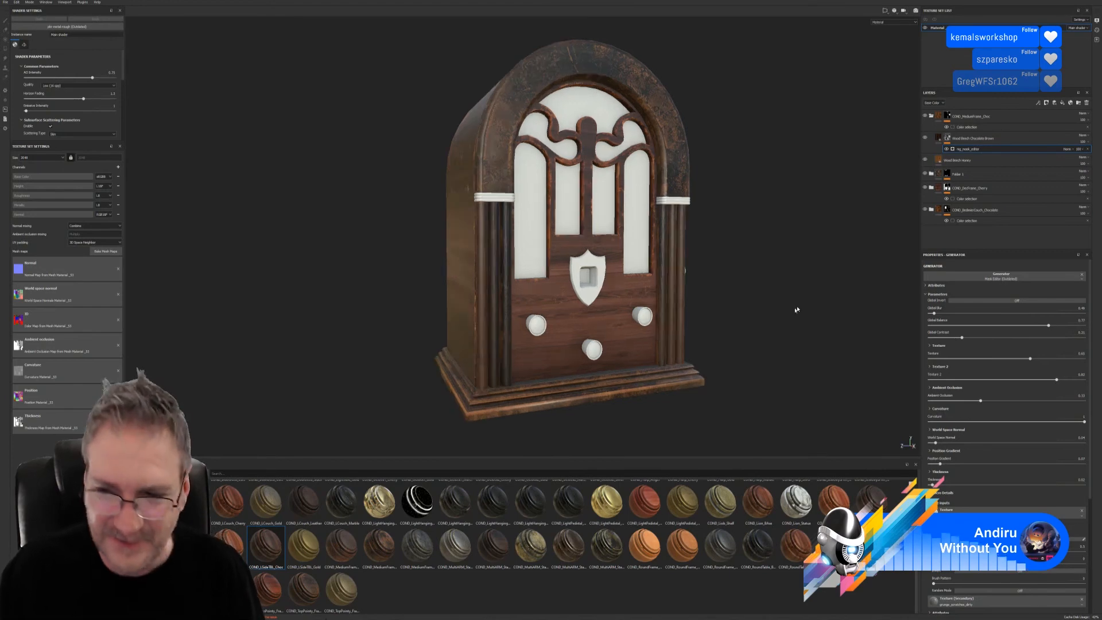
click(925, 138)
click(925, 137)
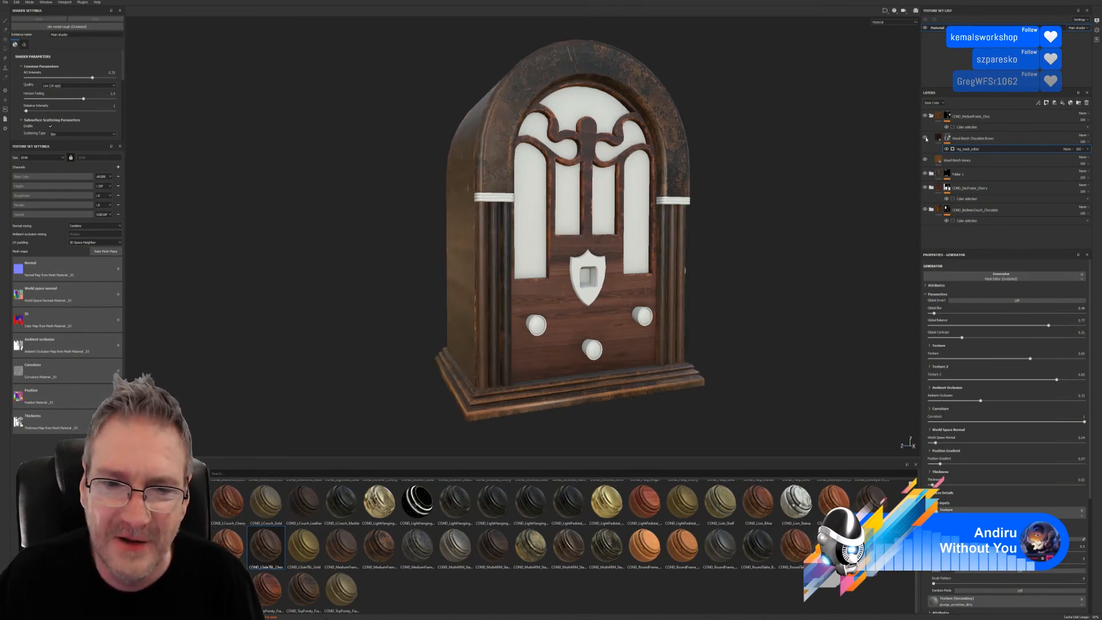
click(925, 160)
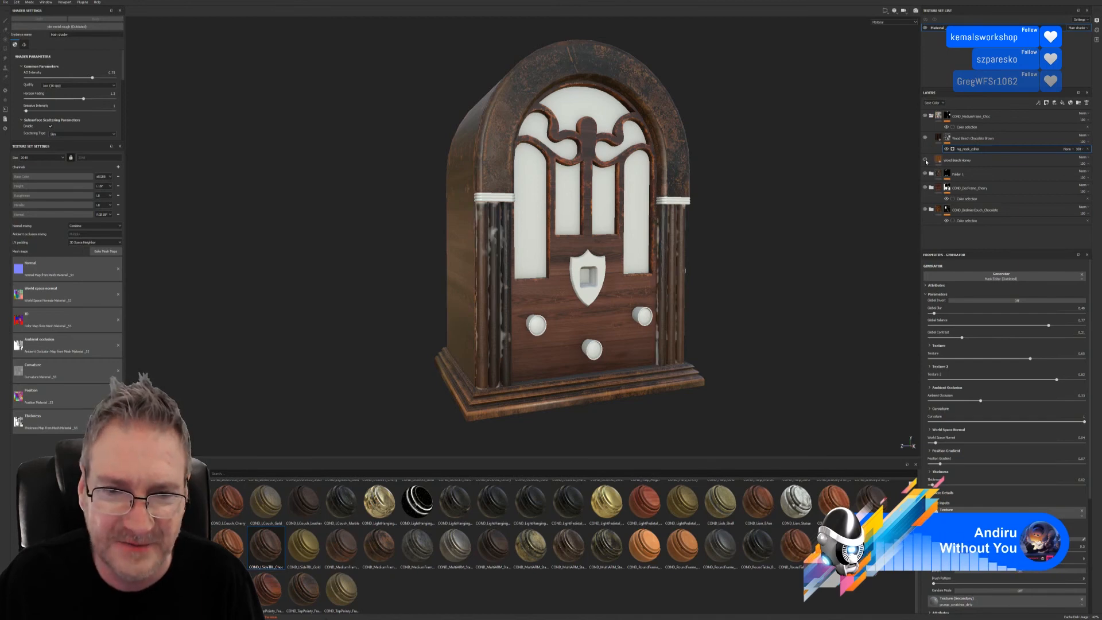
click(925, 160)
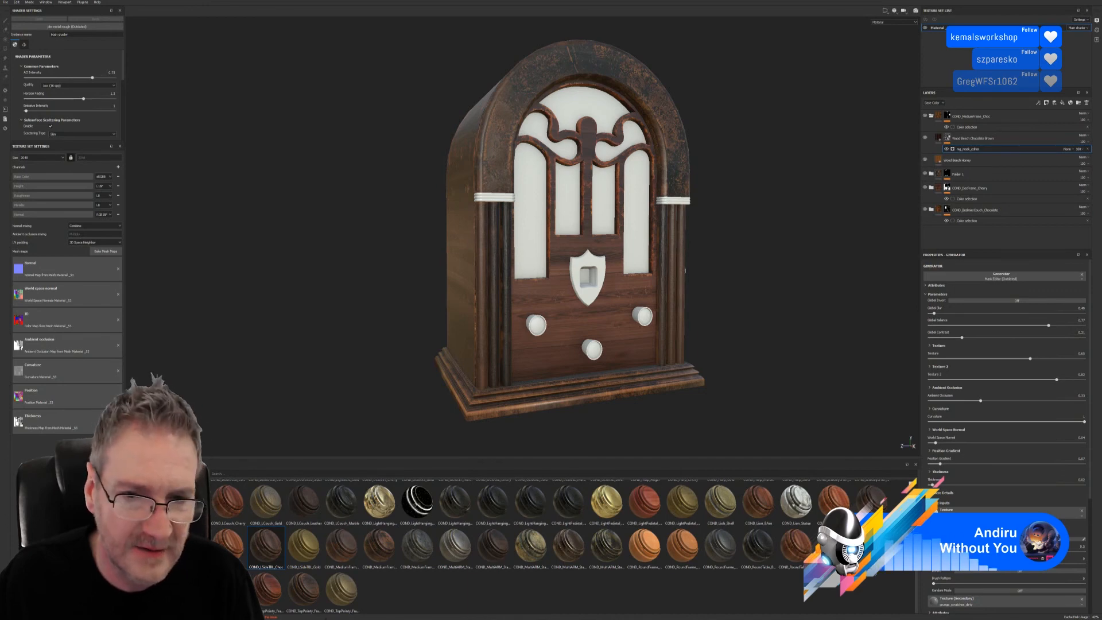
- Collapse the columns' wood folder and apply the COND GClock1 marble smart material to the radio above all other layers
scroll(562, 542, up, 10)
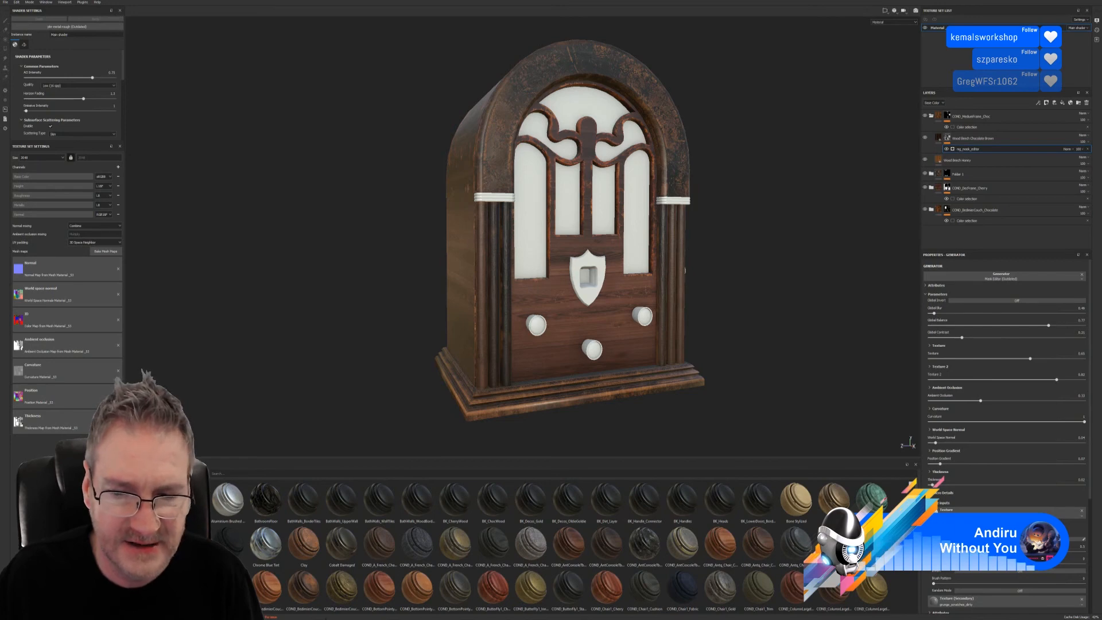
scroll(448, 603, down, 2)
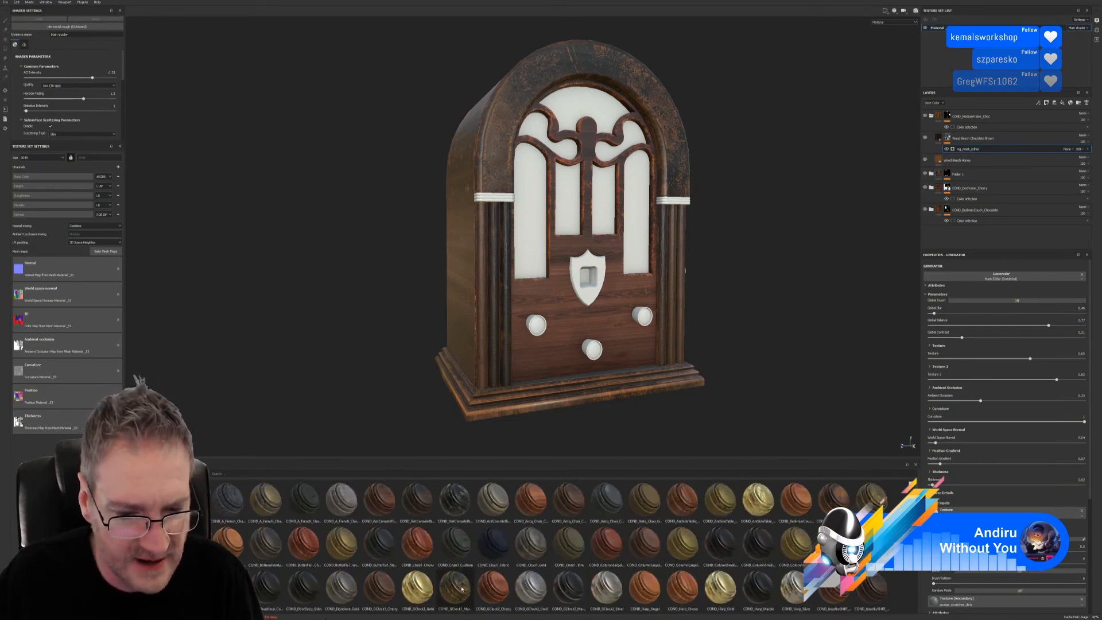
mouse_move(462, 588)
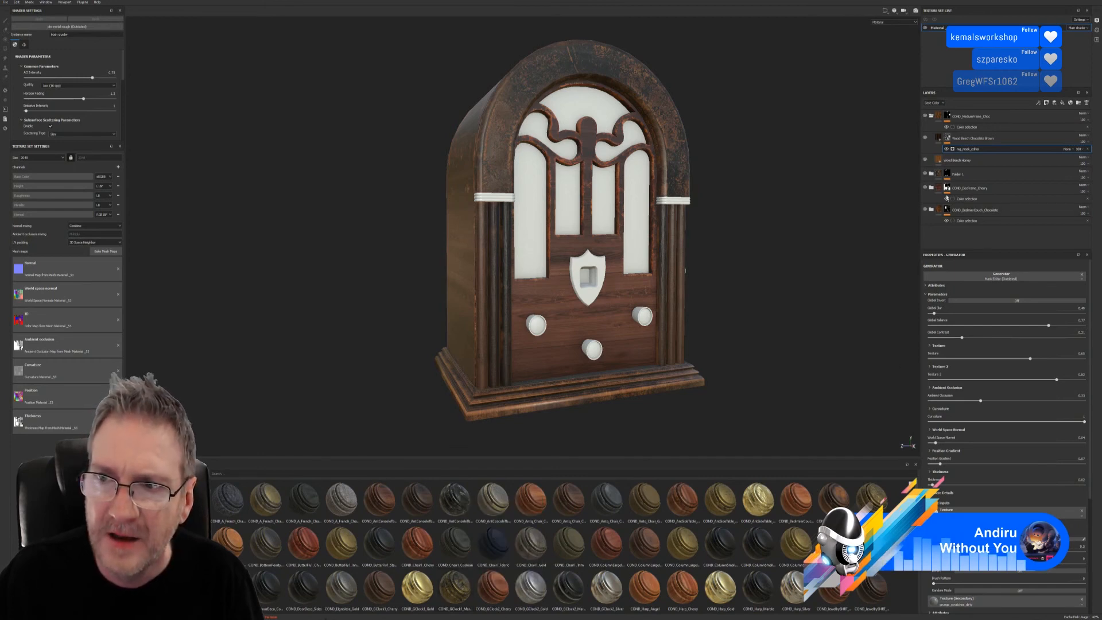
click(931, 118)
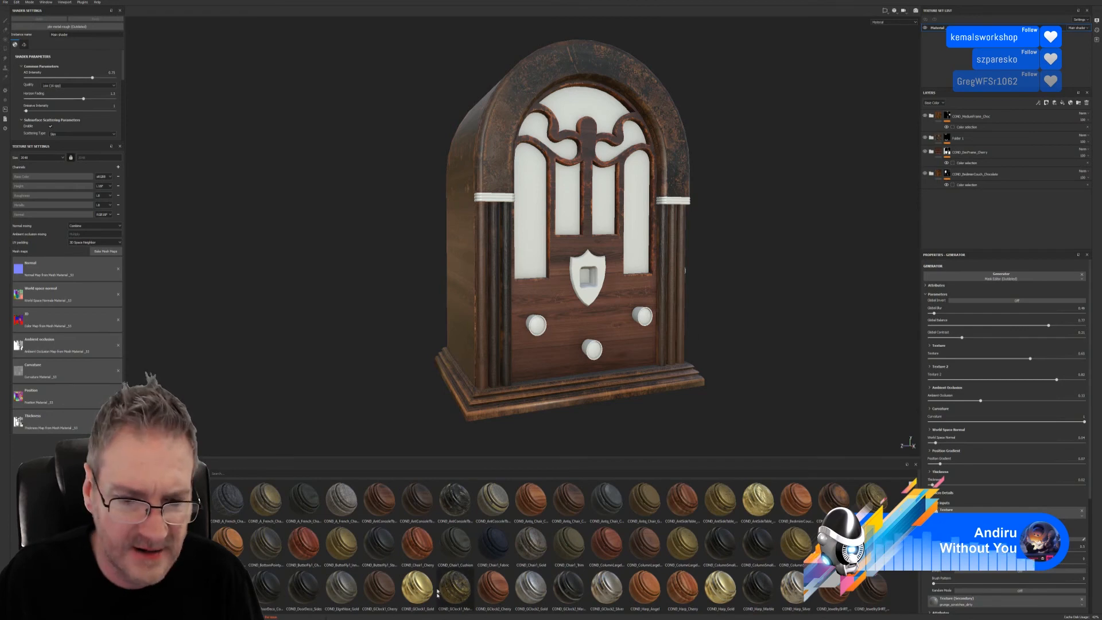
drag(455, 588, 494, 314)
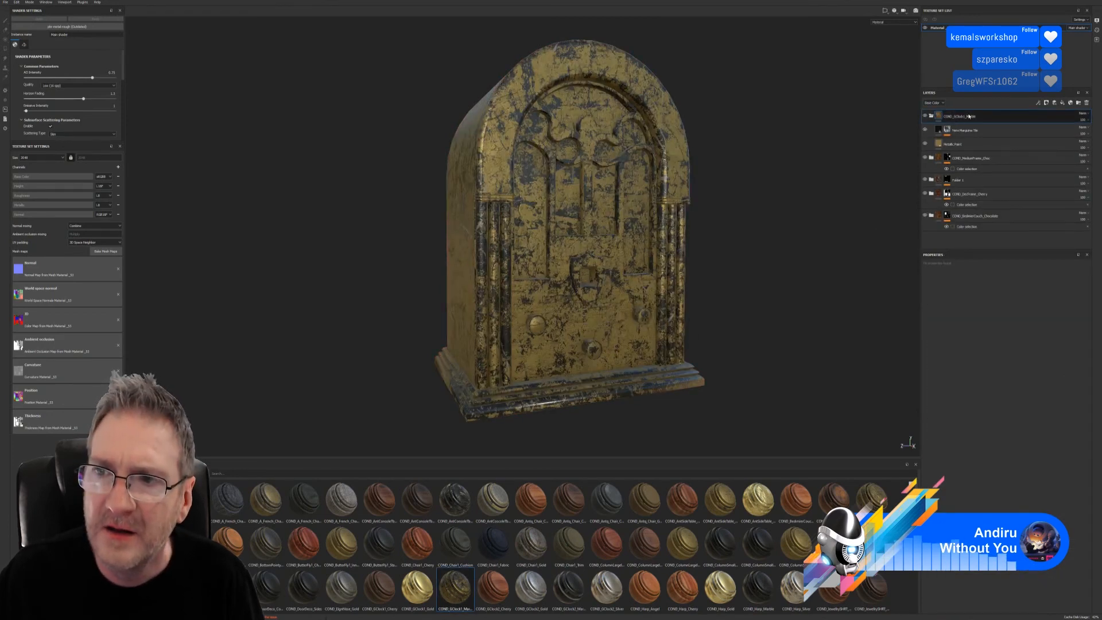
- Collapse the new marble folder and group it together with the columns' wood folder beneath it
right_click(969, 117)
click(947, 374)
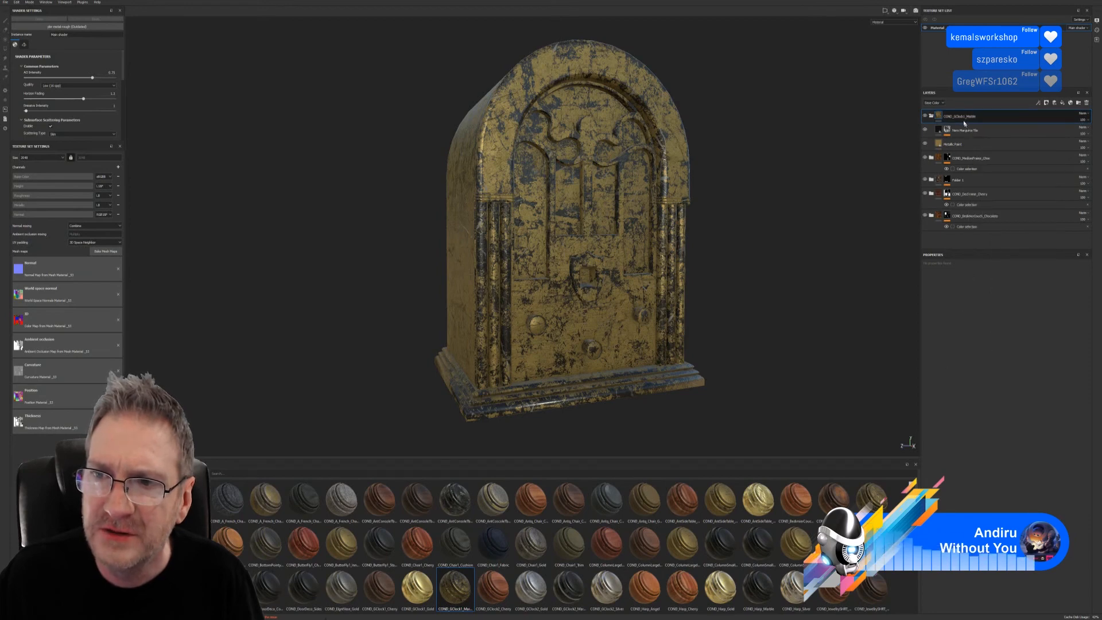
click(931, 115)
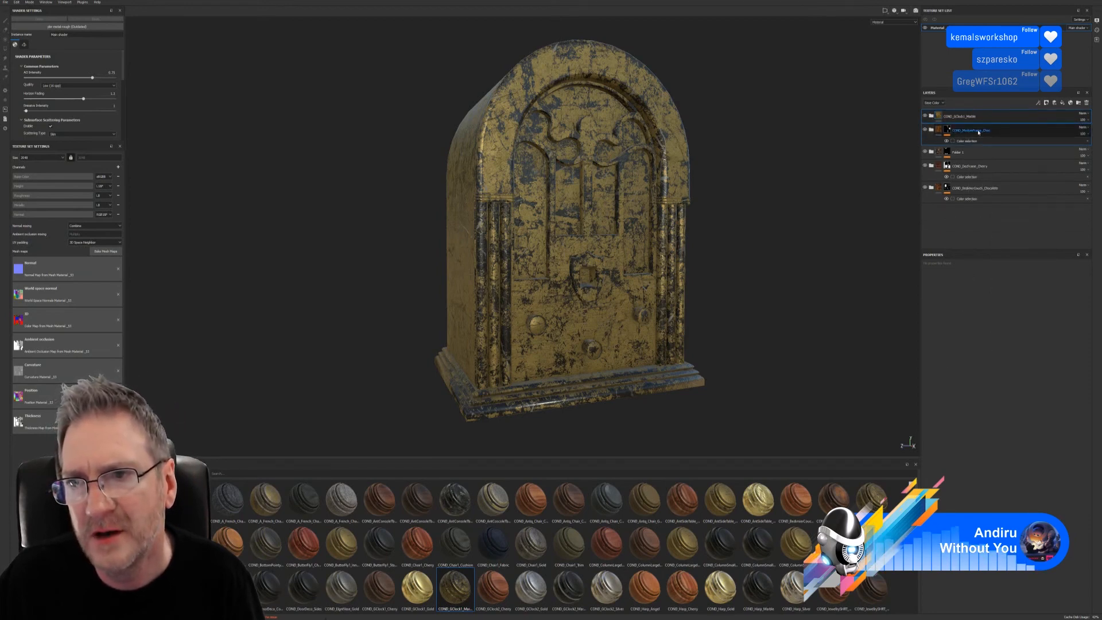
right_click(979, 130)
click(990, 177)
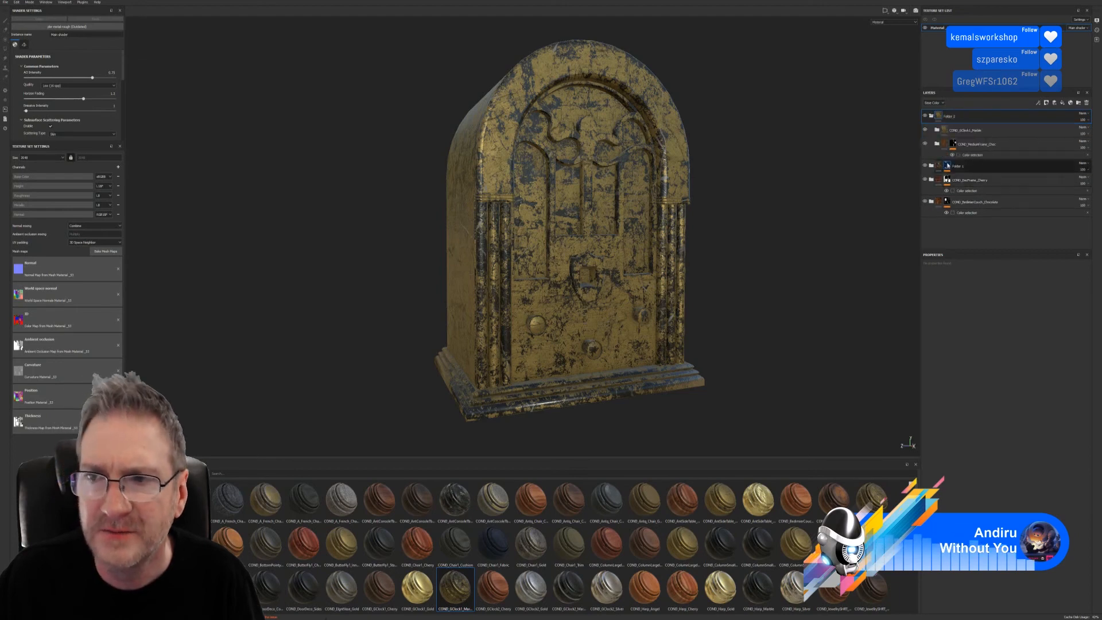
- Add a color selection mask to the new group and pick the front columns' ID color to confine it to the columns
right_click(974, 117)
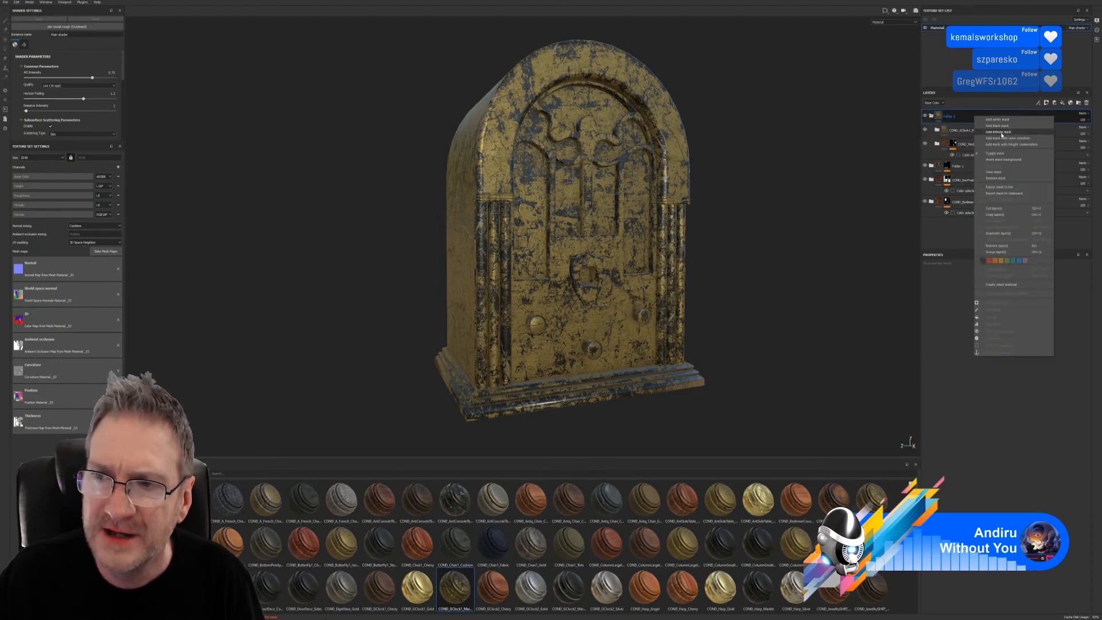
click(998, 144)
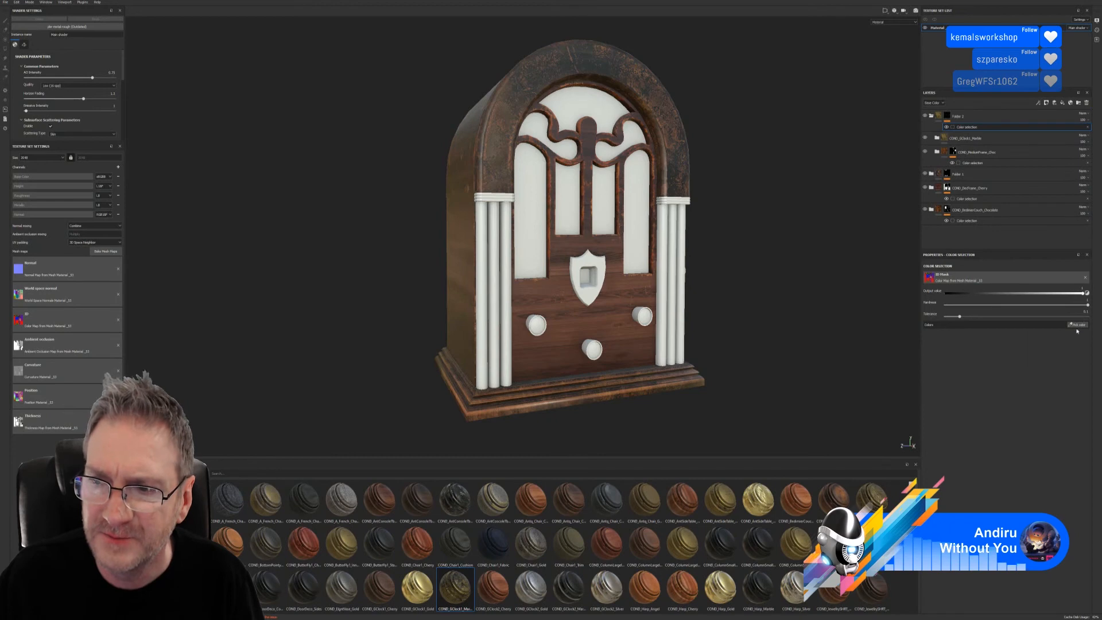
click(1078, 325)
click(496, 233)
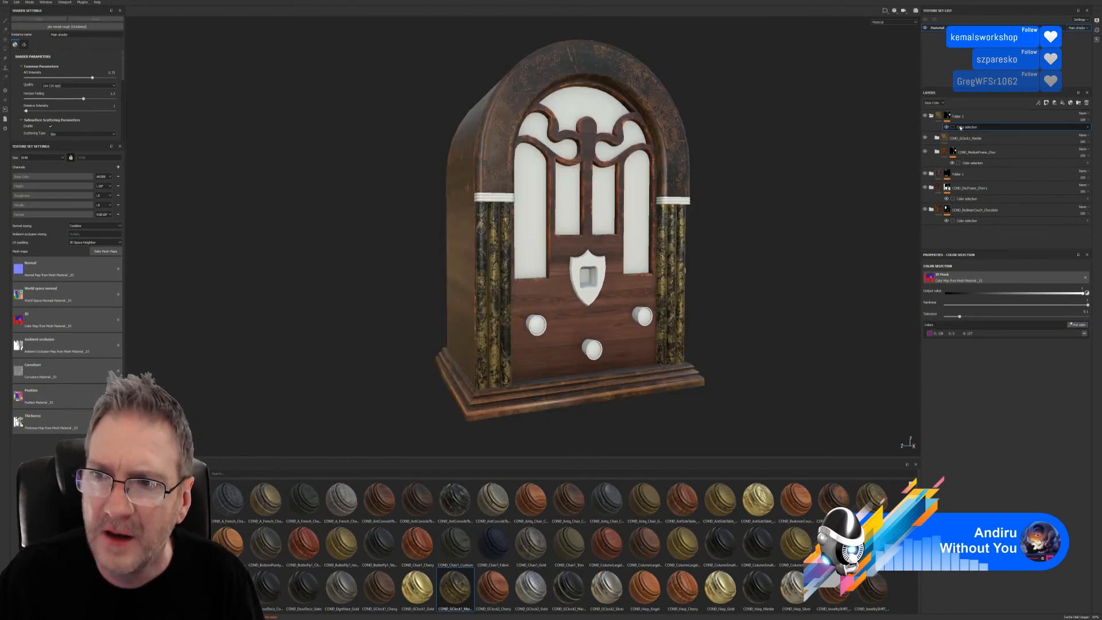
- Apply the Surface Worn smart mask to the marble folder and set its Global Balance to about 0.43
click(975, 138)
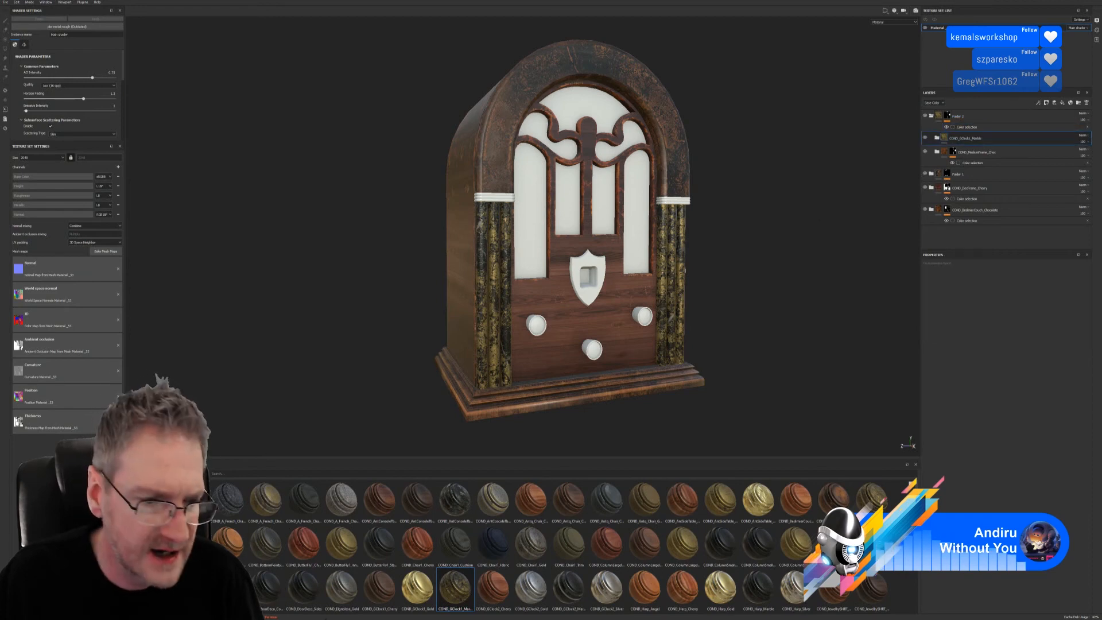
click(161, 596)
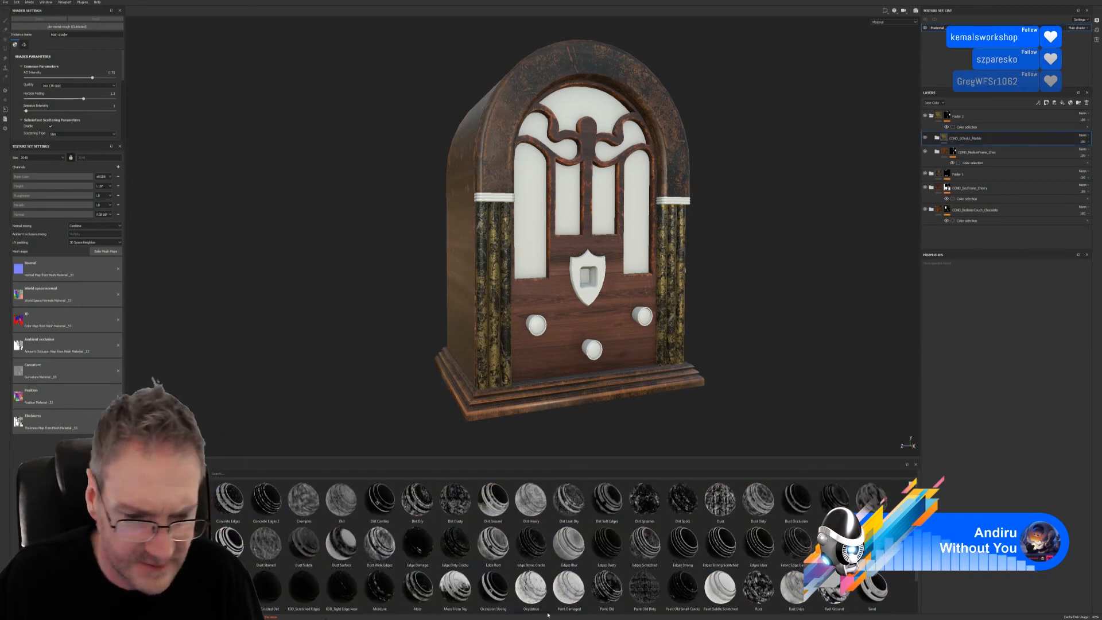
scroll(568, 545, down, 1)
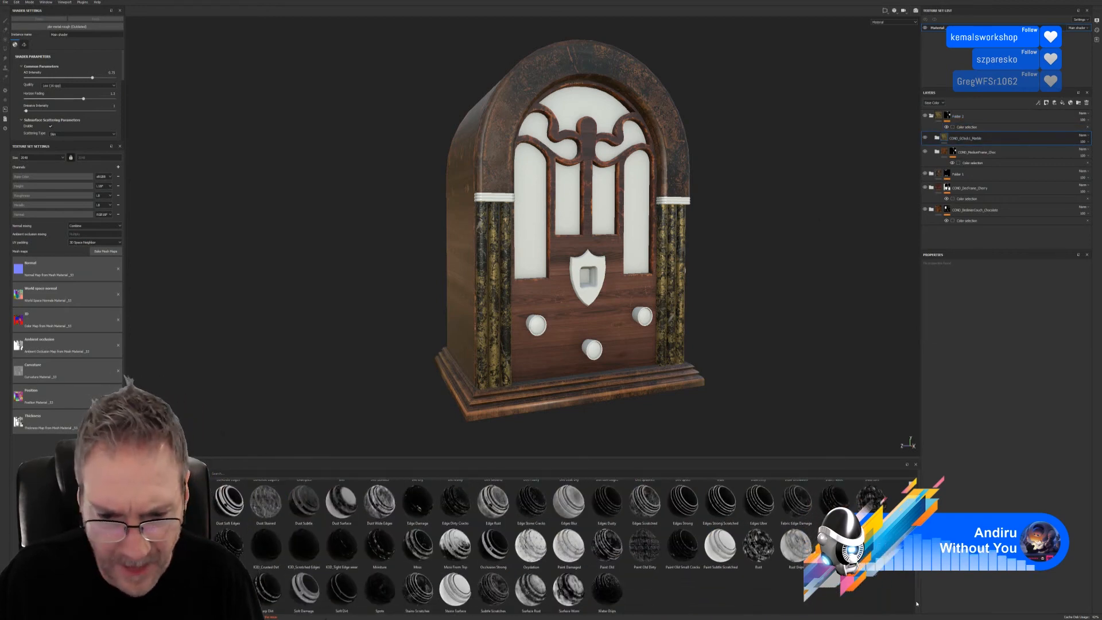
mouse_move(568, 588)
mouse_down()
mouse_move(1022, 266)
mouse_move(998, 141)
mouse_up()
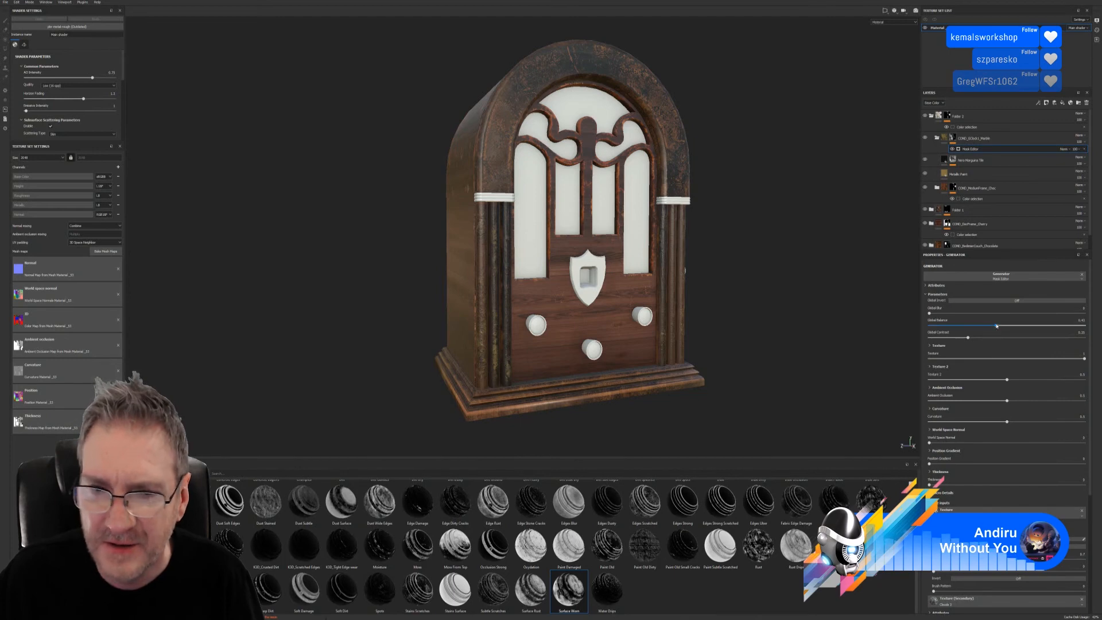
mouse_move(995, 325)
mouse_down()
mouse_move(1050, 330)
mouse_move(993, 331)
mouse_up()
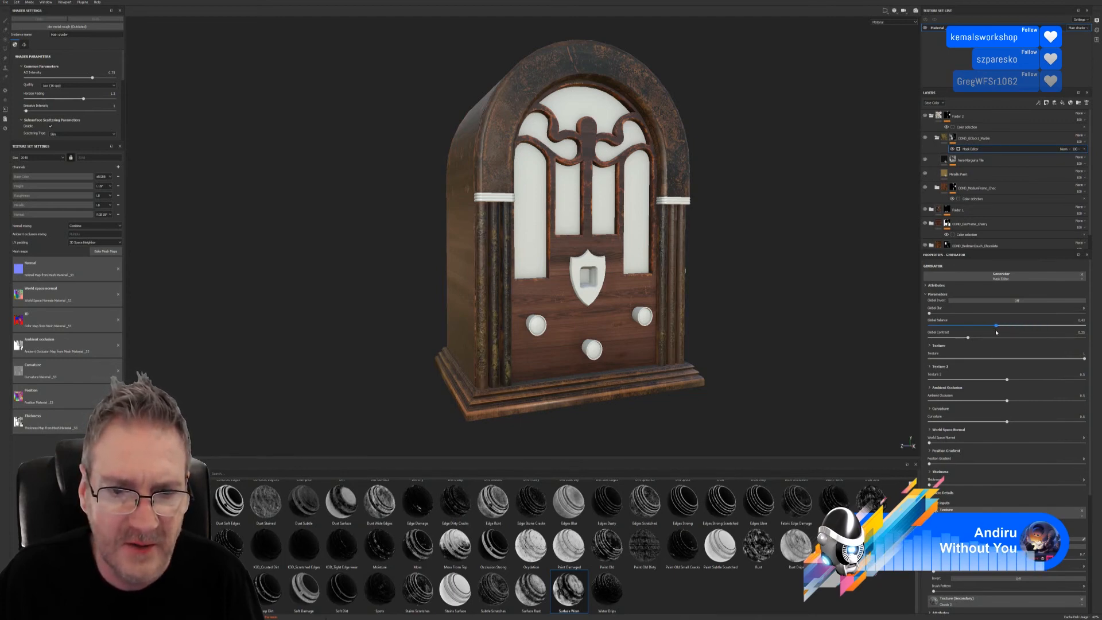
- Inspect the worn marble blend on the columns from the front and side of the radio
scroll(601, 290, up, 1)
alt+drag(601, 290, 545, 330)
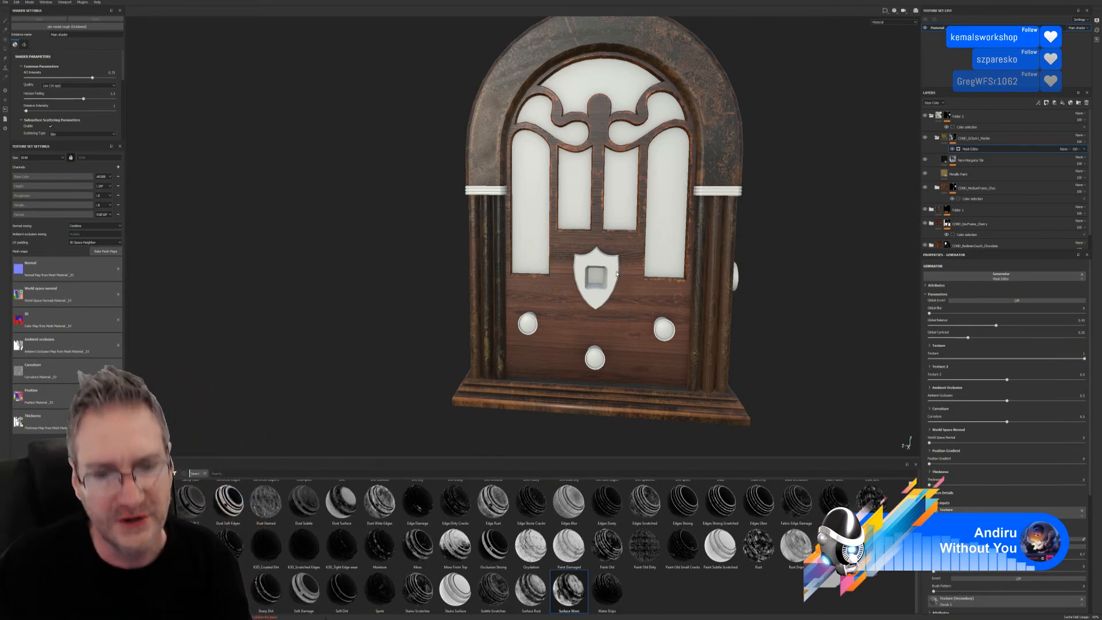
alt+drag(288, 275, 521, 333)
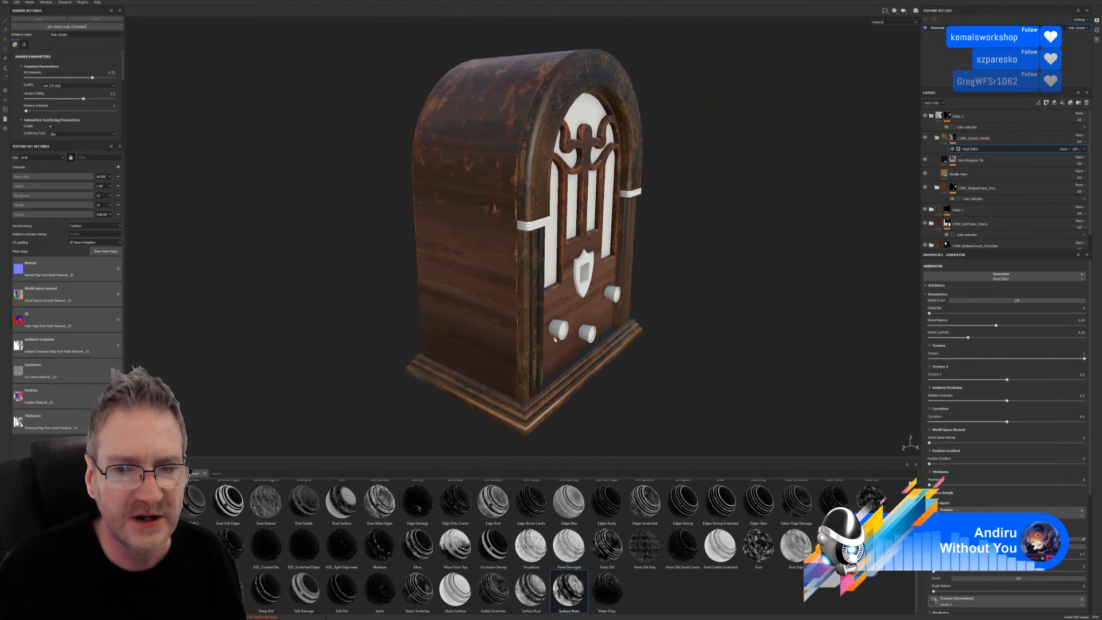
alt+right_drag(554, 338, 621, 314)
alt+drag(563, 319, 440, 292)
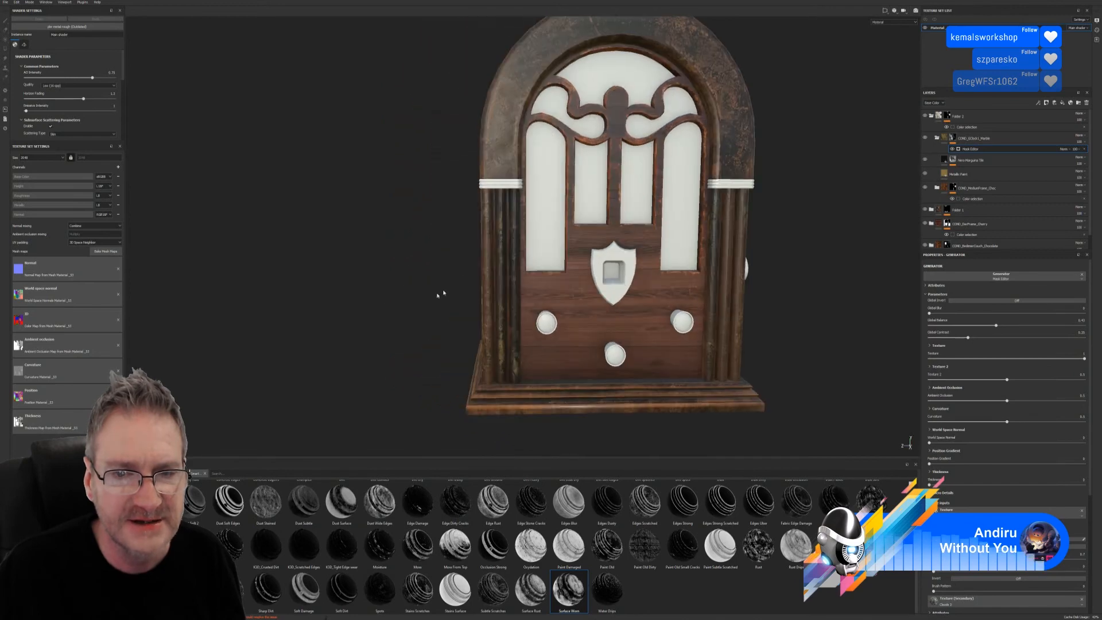
- Raise the marble mask's Global Balance to about 0.59 and its Global Contrast to about 0.36
alt+right_drag(440, 293, 485, 335)
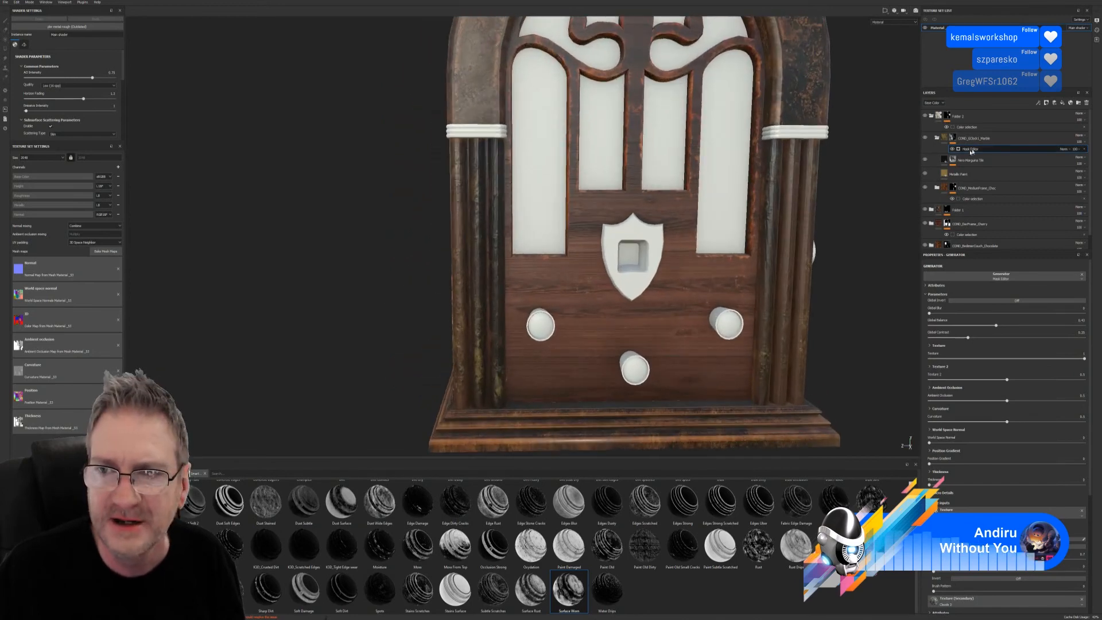
drag(995, 328, 1026, 327)
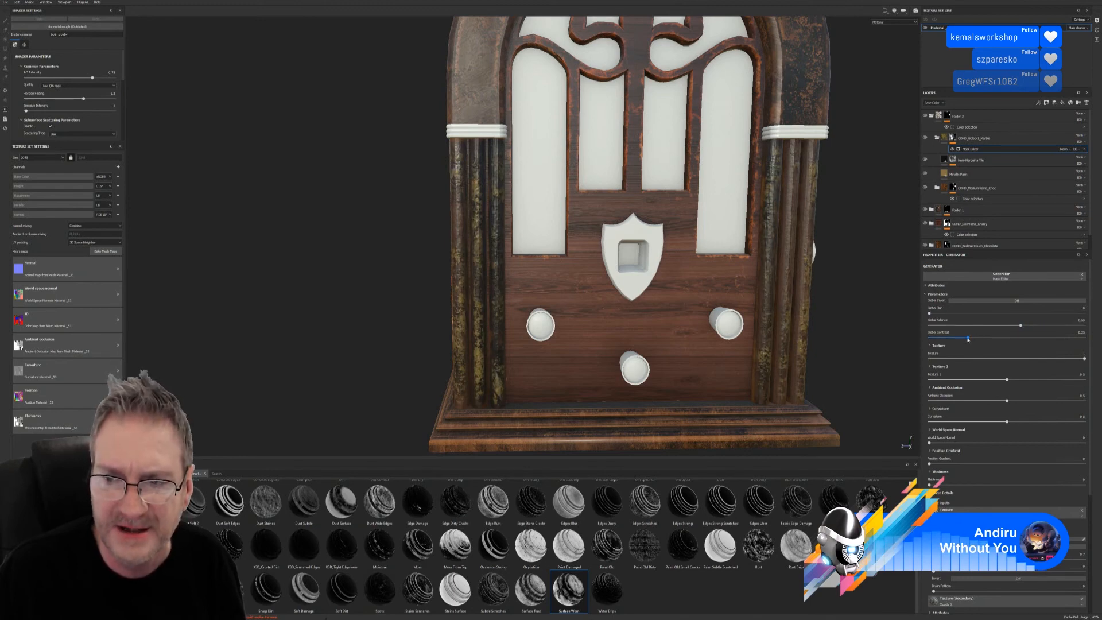
mouse_move(967, 338)
mouse_down()
mouse_move(1083, 338)
mouse_move(924, 349)
mouse_move(952, 354)
mouse_up()
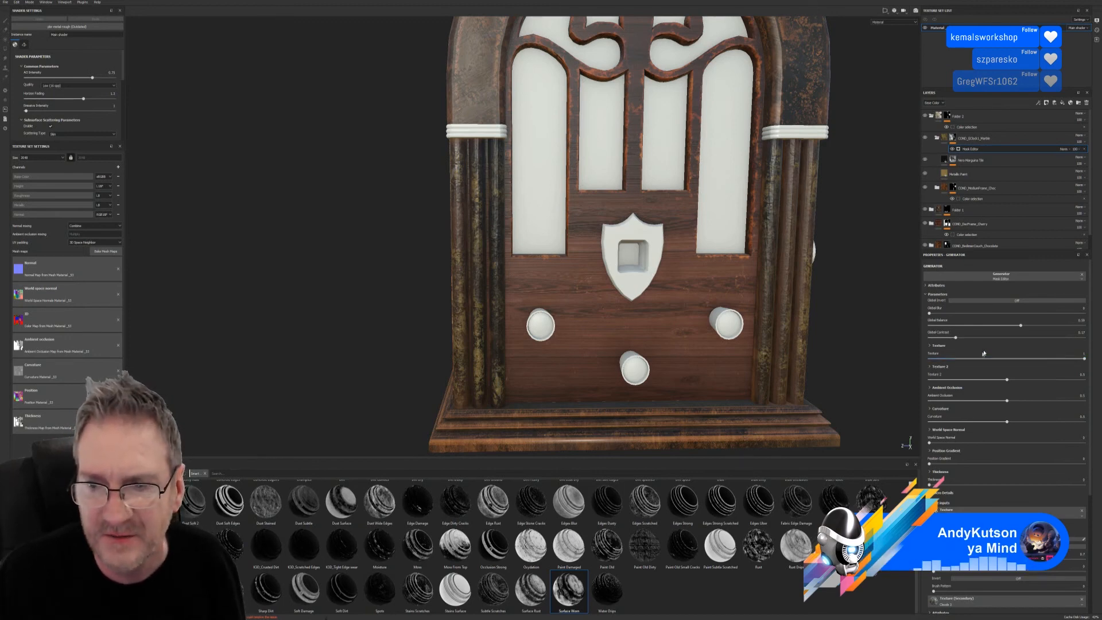
drag(956, 341, 985, 337)
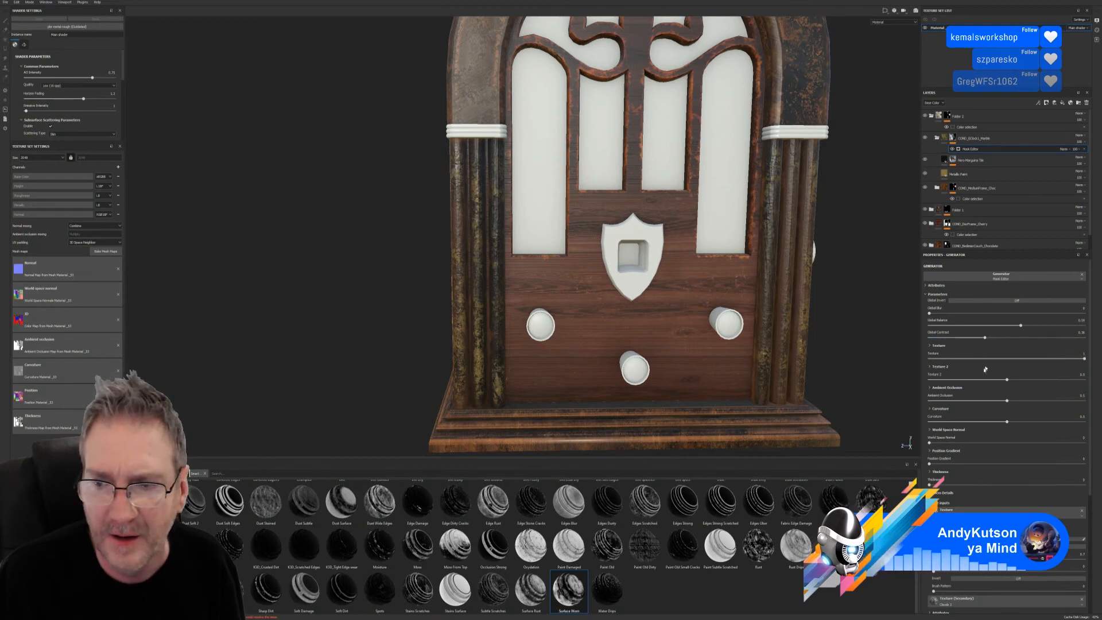
- Set the marble mask's Texture to about 0.54, Texture 2 to 0.03, Ambient Occlusion to 0.43, Curvature to 0.51 and World Space Normal to 0.12
drag(1083, 358, 934, 391)
drag(1005, 401, 982, 408)
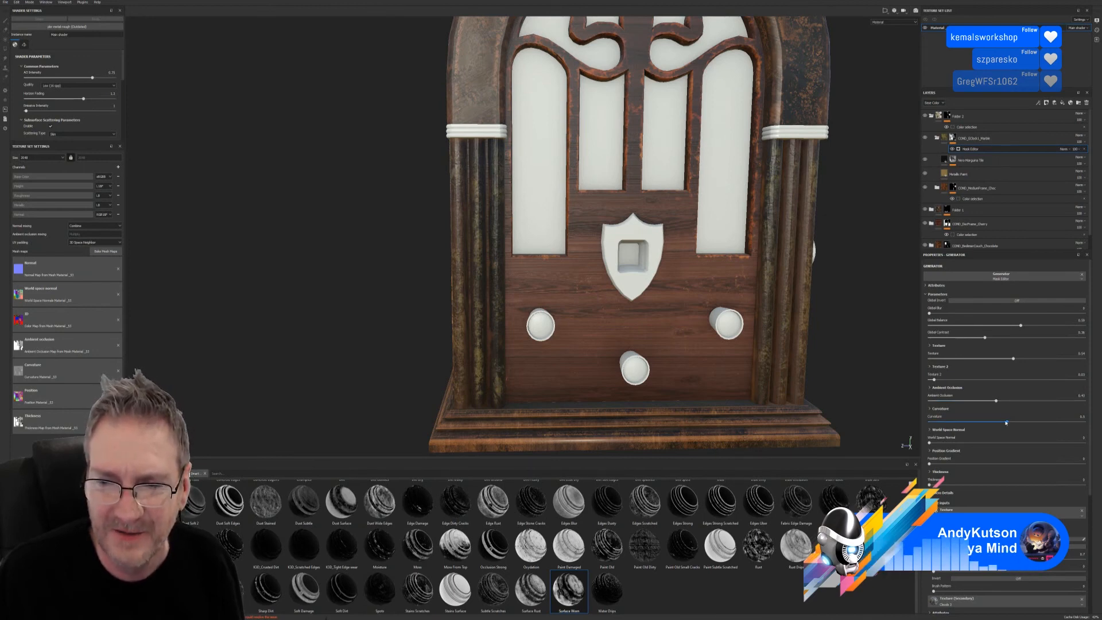
mouse_move(1005, 422)
mouse_down()
mouse_move(1085, 422)
mouse_move(949, 422)
mouse_move(1008, 422)
mouse_up()
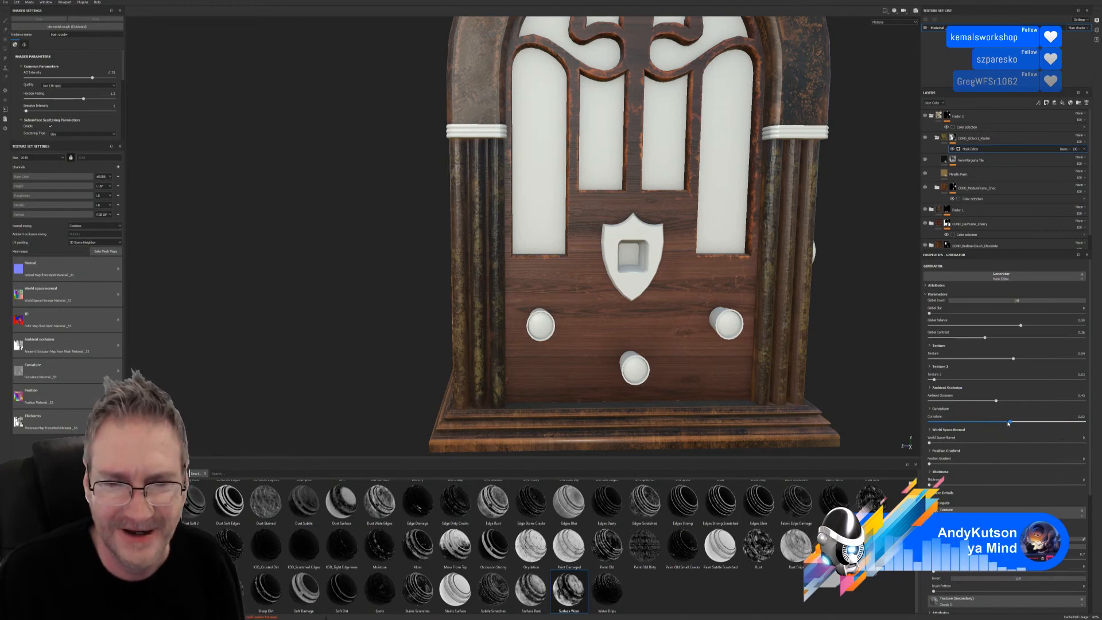
mouse_move(930, 443)
mouse_down()
mouse_move(1059, 440)
mouse_move(925, 441)
mouse_move(945, 438)
mouse_up()
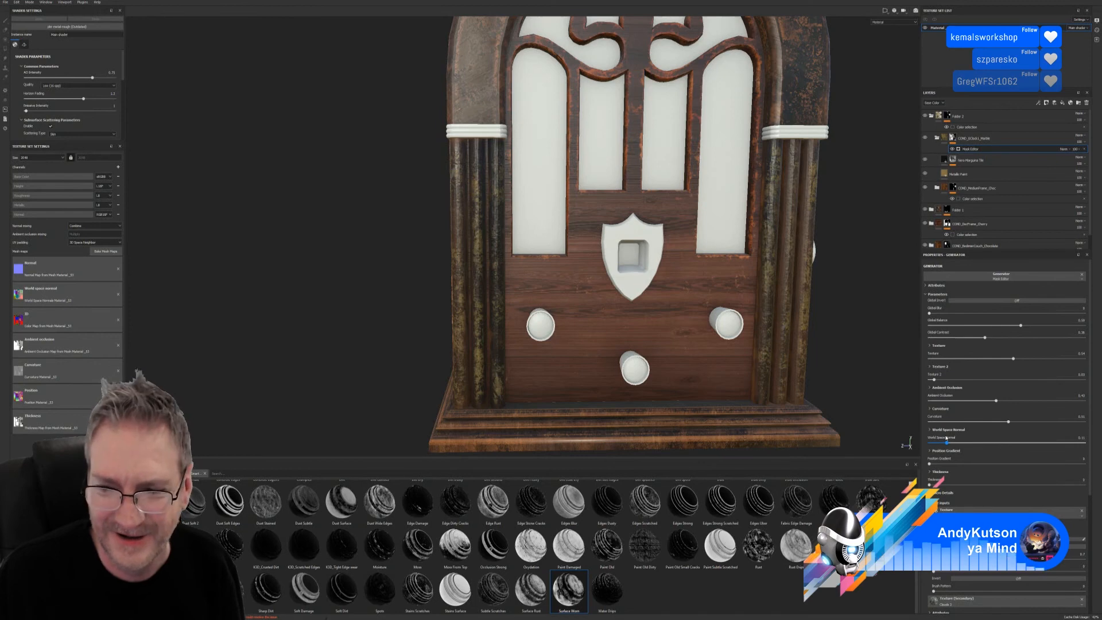
- Inspect the adjusted marble wear on the front columns up close and from several angles around the radio
scroll(613, 328, down, 3)
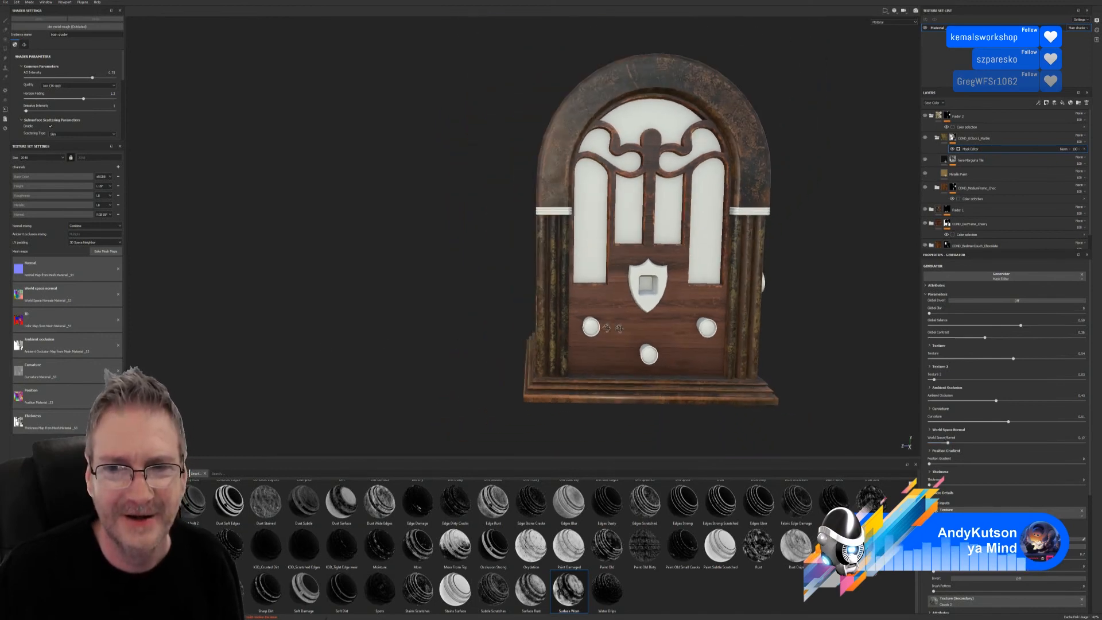
alt+drag(612, 328, 703, 317)
alt+right_drag(660, 321, 749, 326)
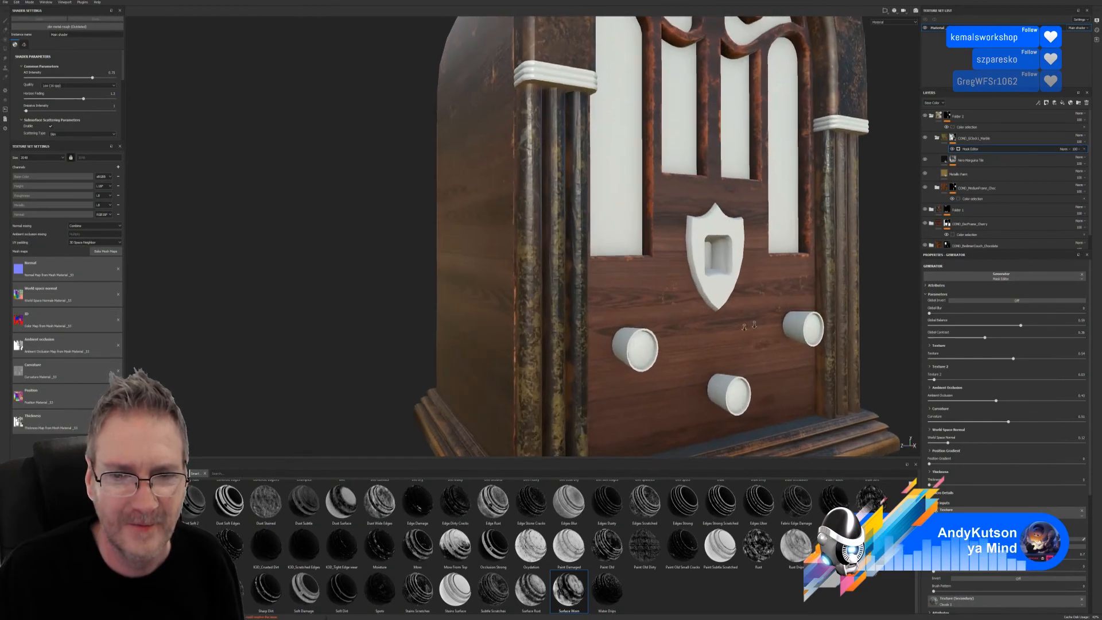
alt+drag(748, 326, 636, 361)
alt+right_drag(637, 362, 356, 336)
alt+drag(551, 310, 525, 270)
alt+right_drag(525, 270, 581, 248)
alt+middle_drag(582, 248, 607, 248)
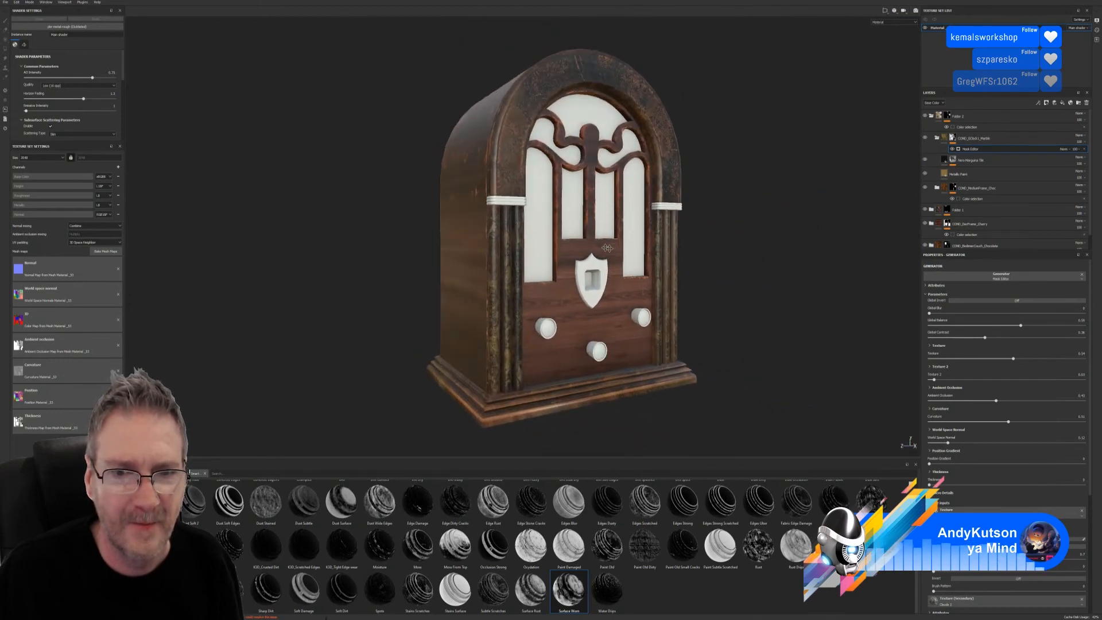
- Save the project
click(6, 3)
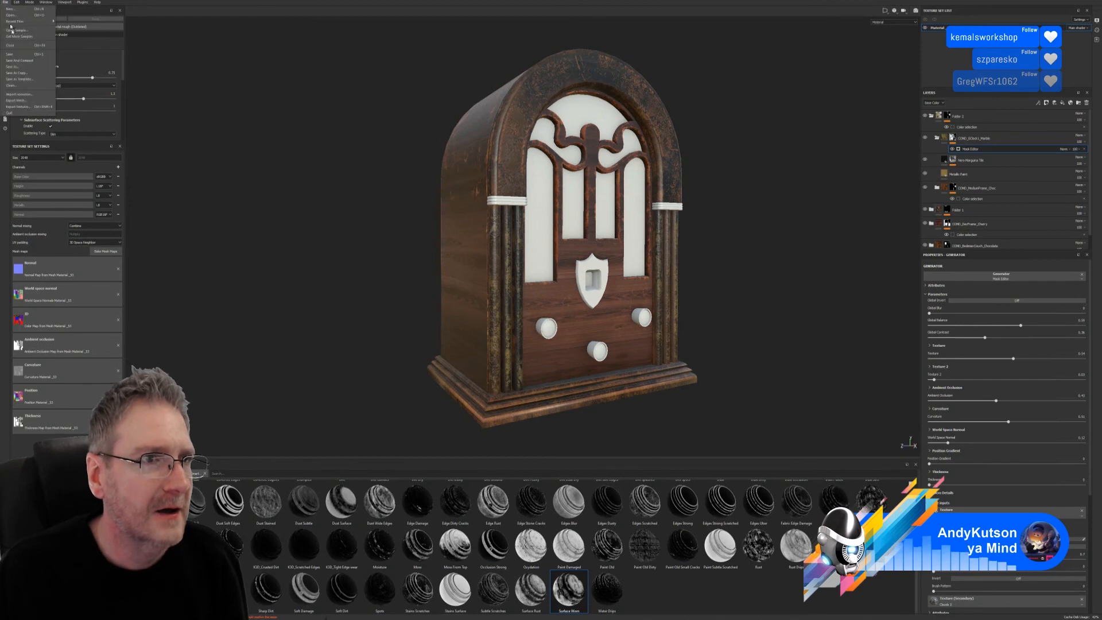
click(12, 55)
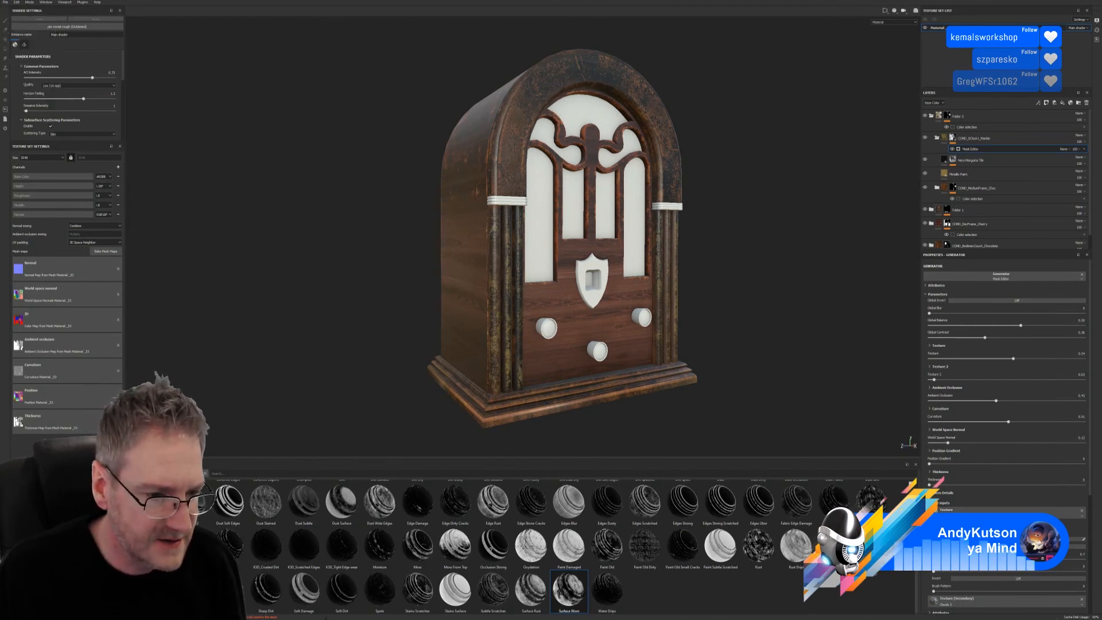
- Collapse the columns' group and add the COND_A_French_Chair_Gold smart material at the top of the layer stack
click(35, 581)
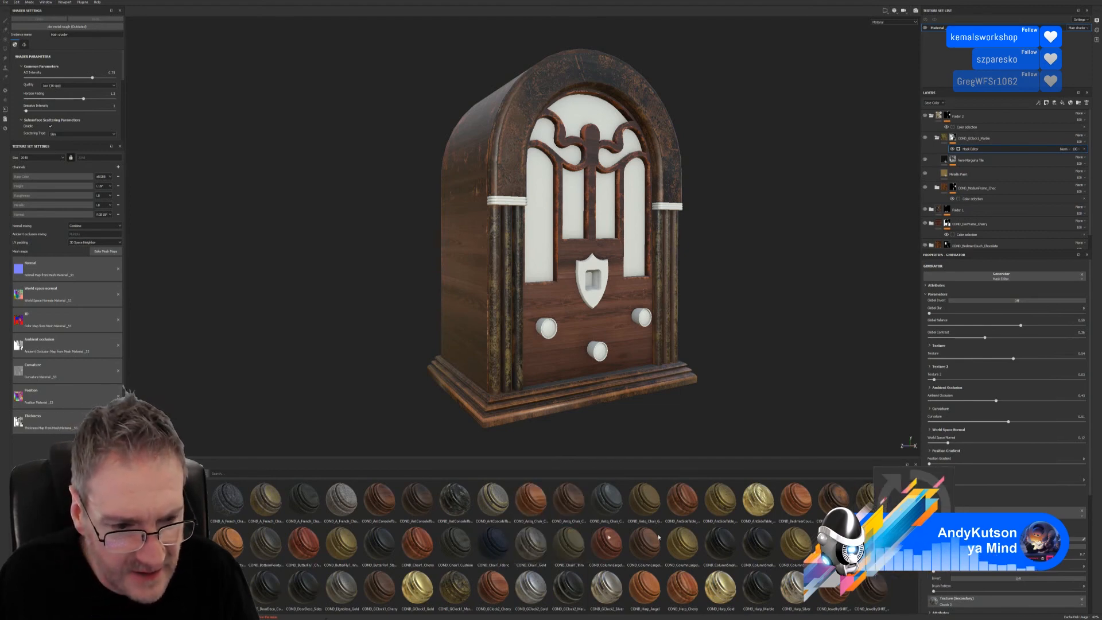
mouse_move(252, 496)
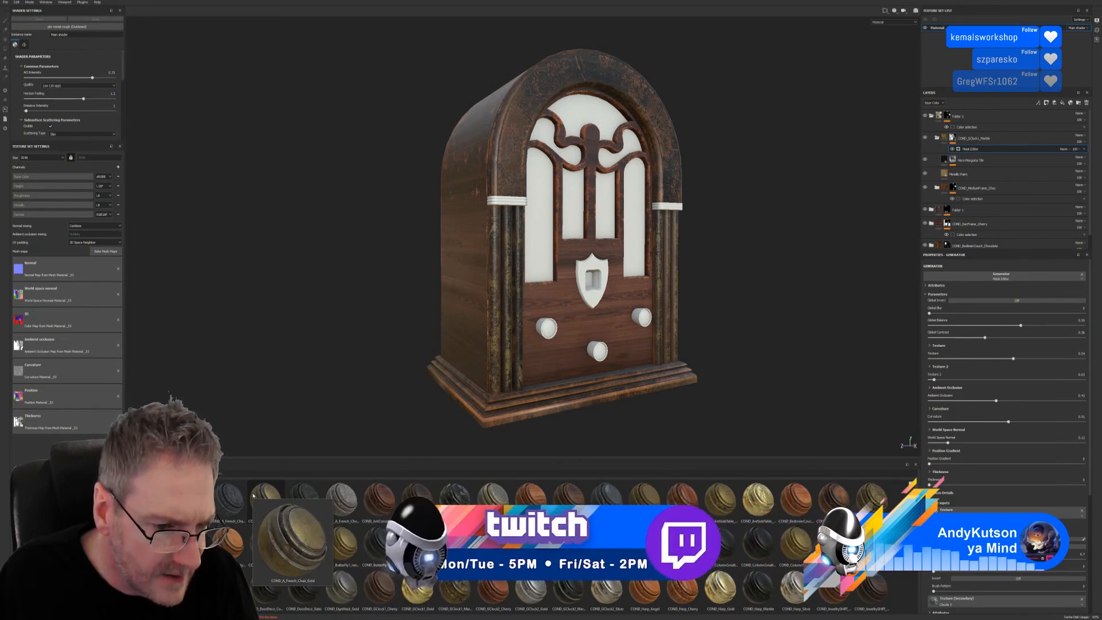
mouse_move(256, 496)
mouse_down()
mouse_move(542, 378)
mouse_move(483, 391)
mouse_move(263, 503)
mouse_up()
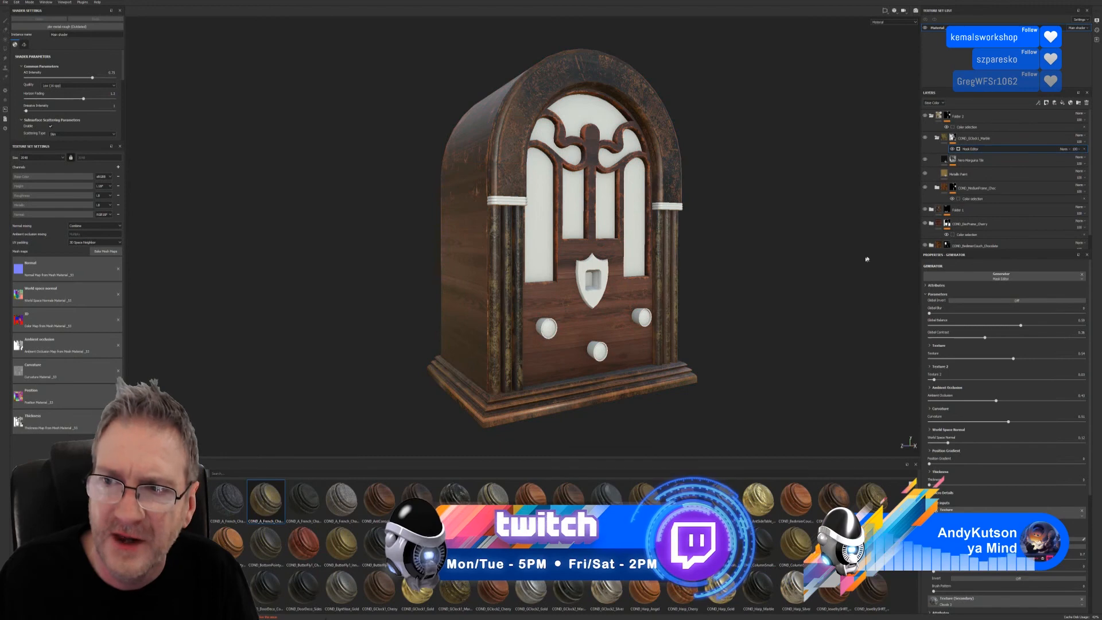
click(930, 116)
drag(266, 499, 564, 325)
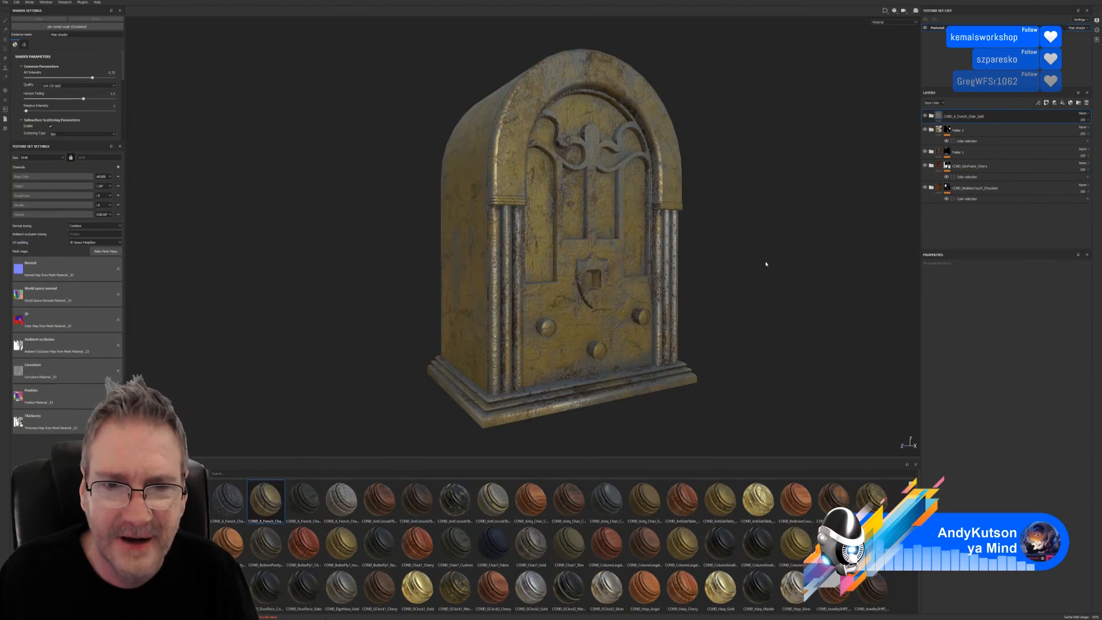
- Add a color selection mask to the French chair gold folder and pick the front shield's ID color
right_click(993, 116)
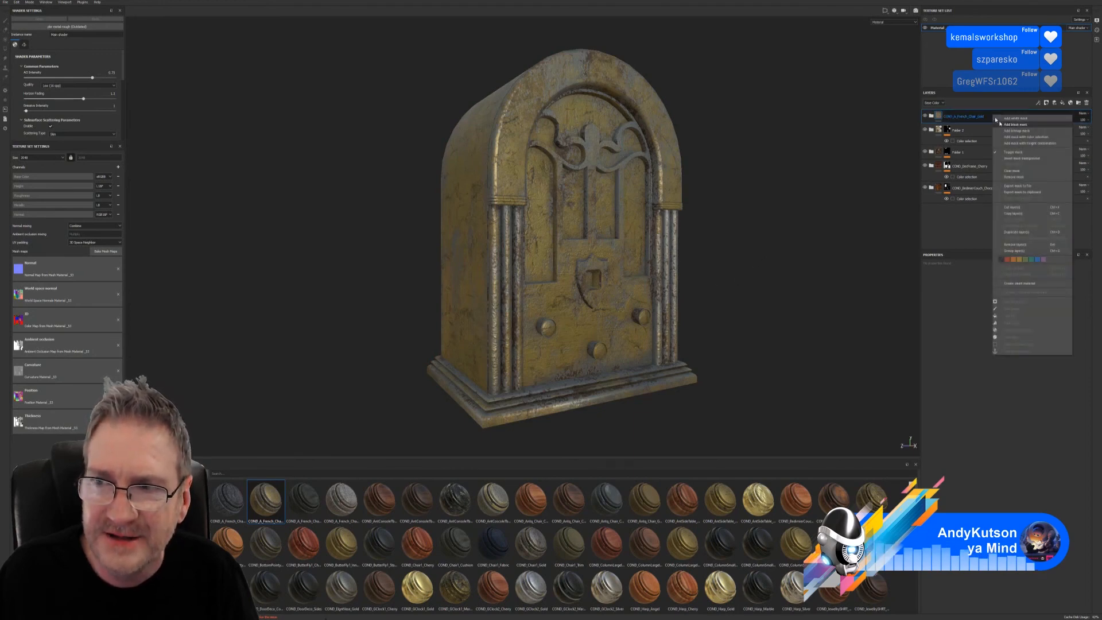
click(1010, 138)
click(1077, 324)
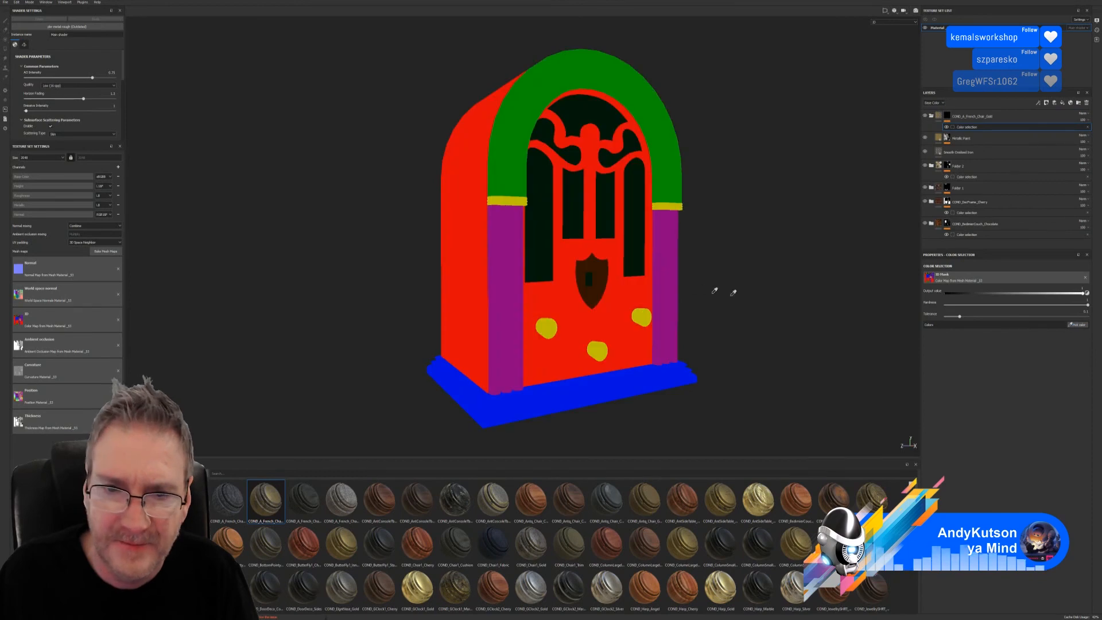
click(600, 267)
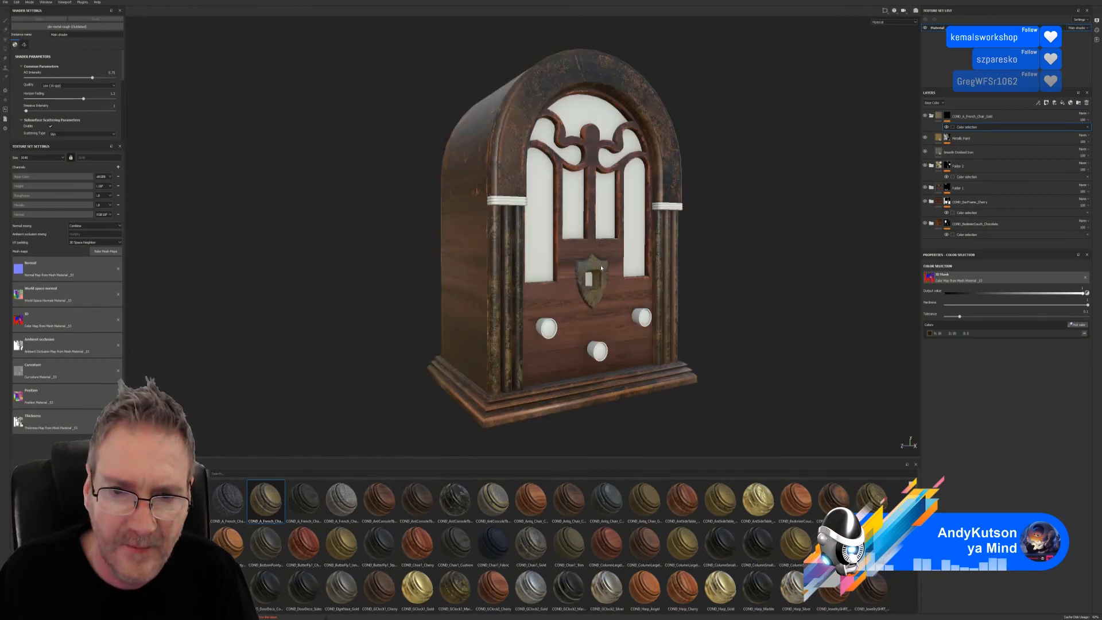
- Inspect the aged gold material on the front shield from close up and from several angles
alt+right_drag(587, 294, 784, 275)
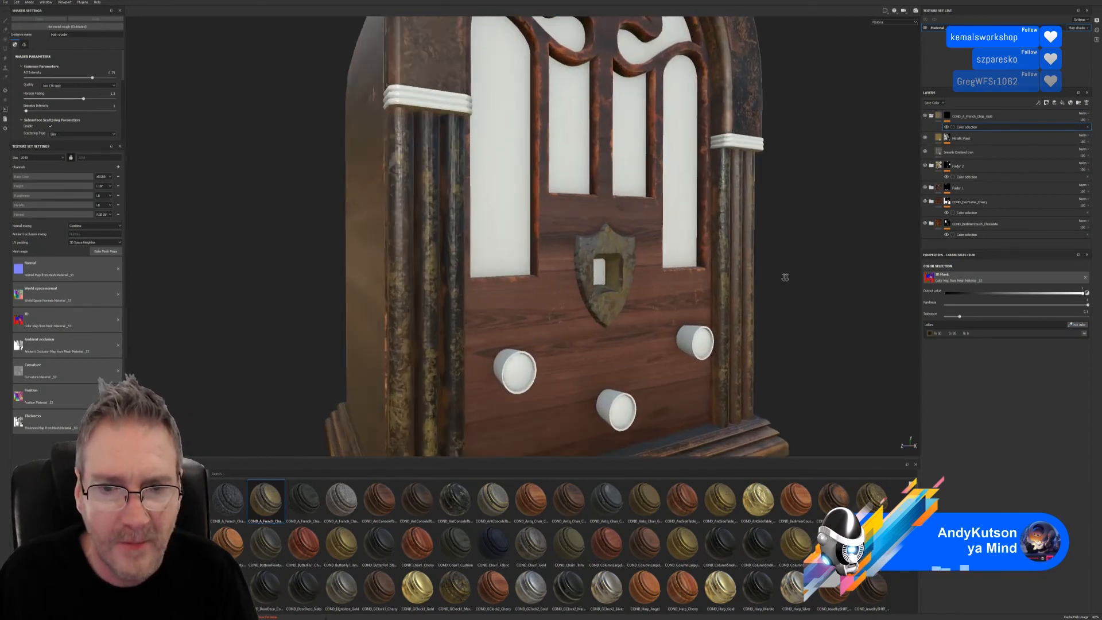
alt+drag(785, 275, 806, 236)
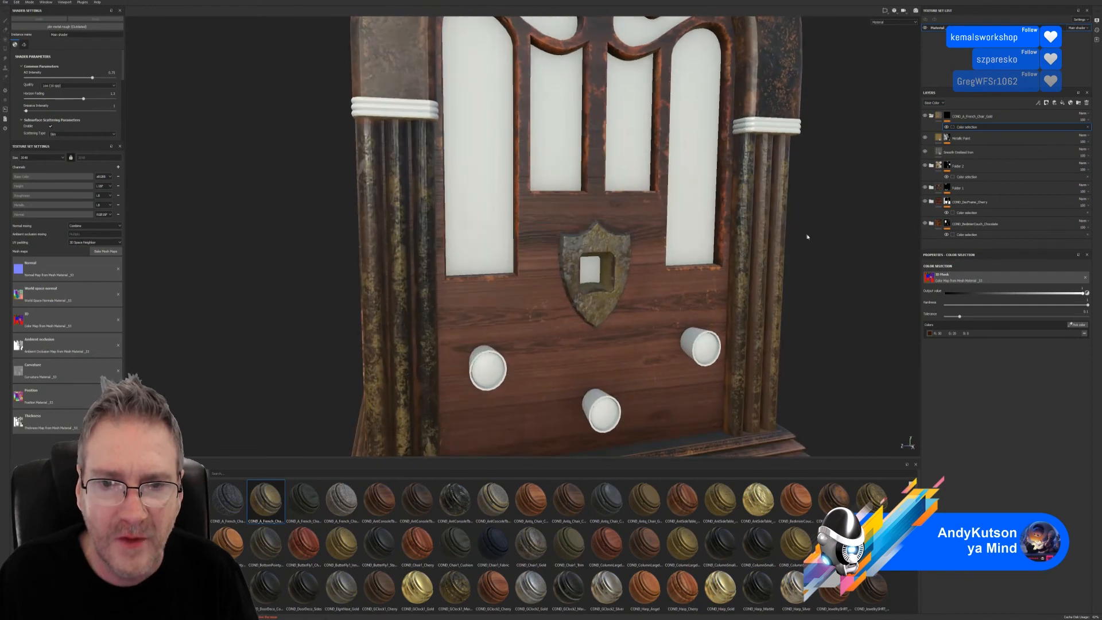
alt+right_drag(806, 236, 401, 322)
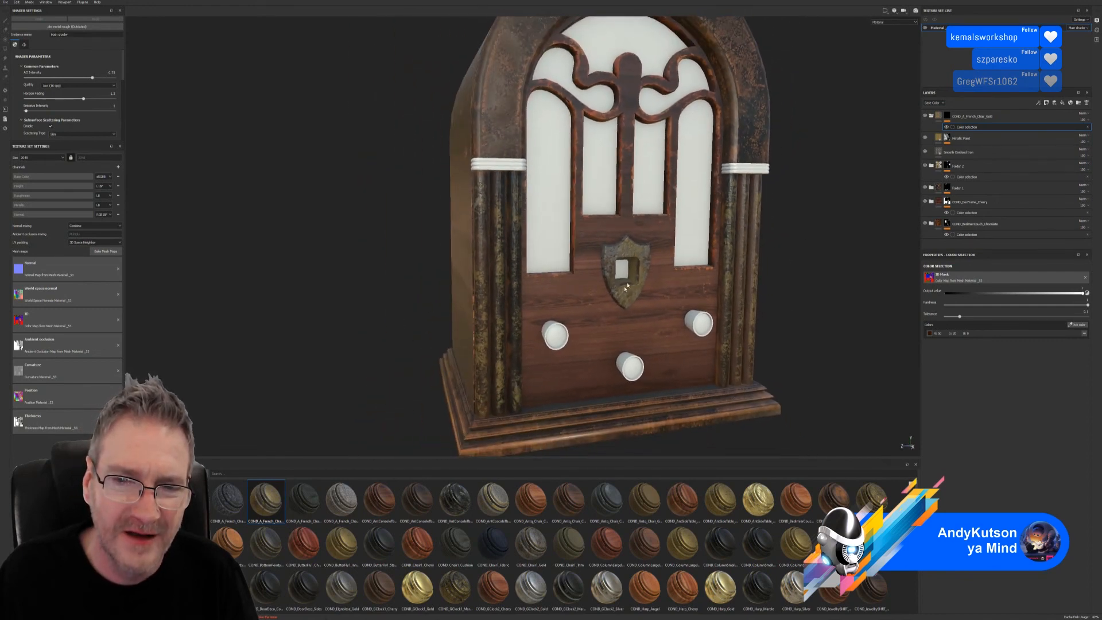
alt+middle_drag(624, 269, 577, 280)
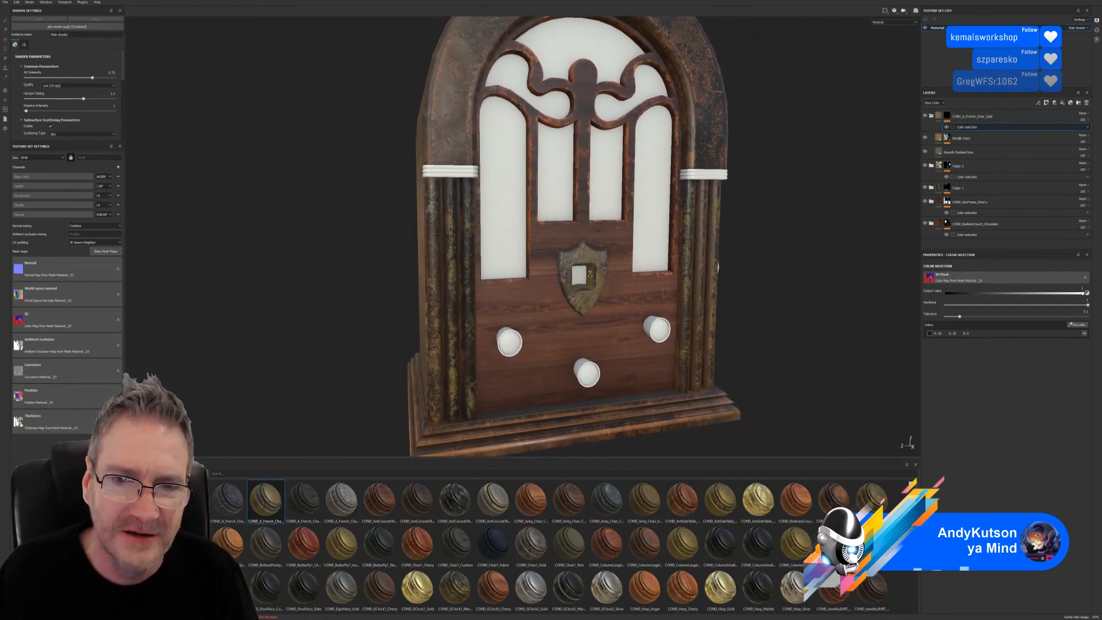
alt+right_drag(586, 276, 457, 284)
alt+drag(578, 278, 556, 273)
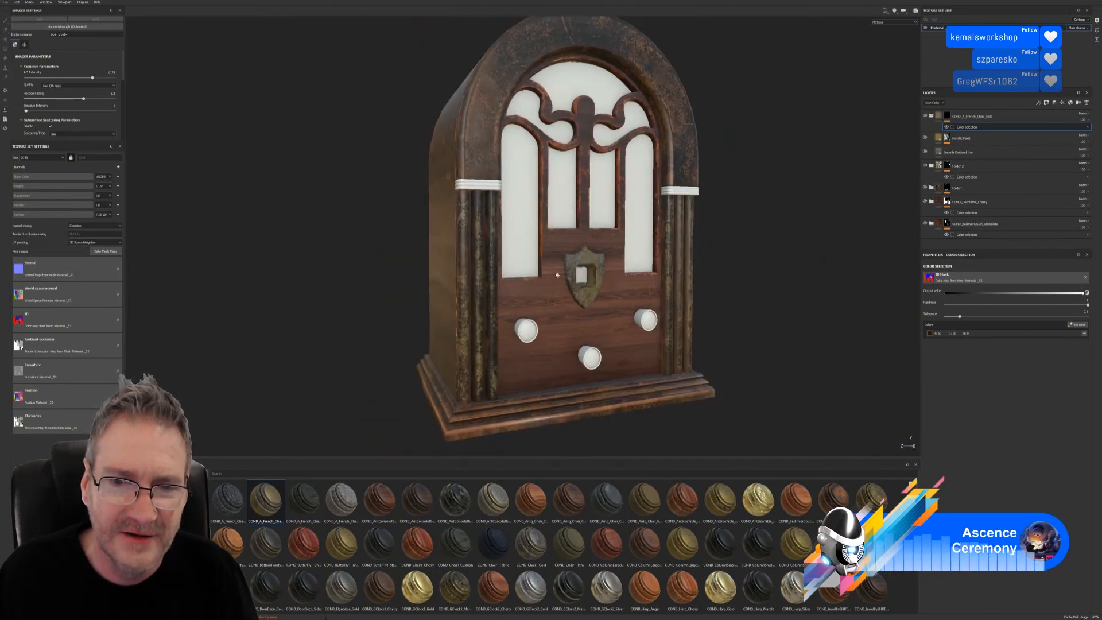
alt+right_drag(556, 274, 747, 260)
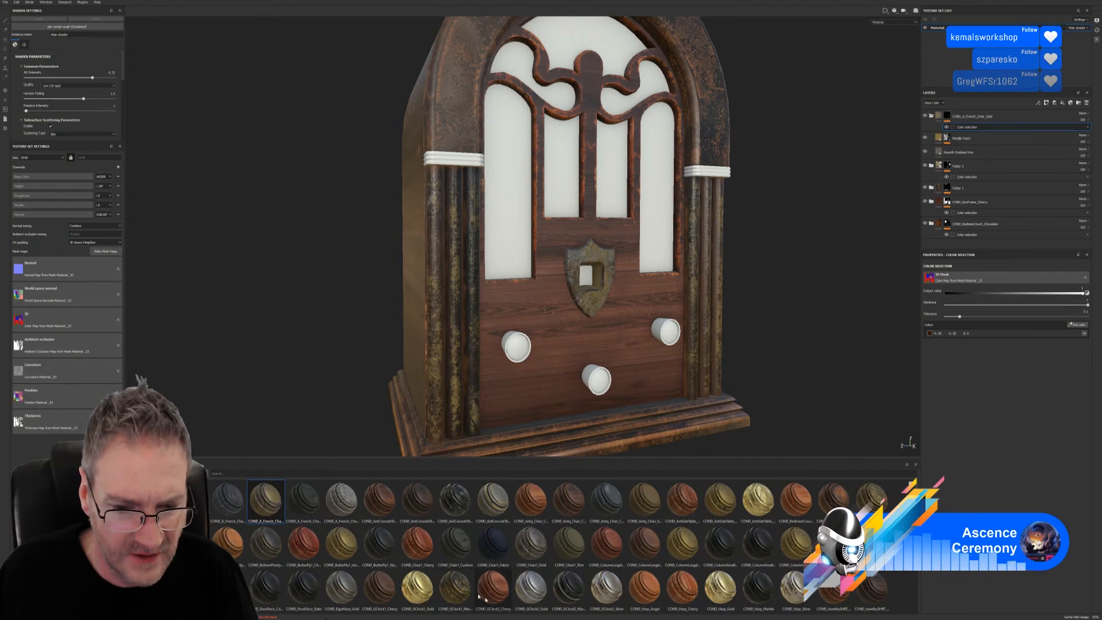
- Compare the gold smart materials in the library and add a brighter, polished gold one to the radio above the existing layers
mouse_move(795, 560)
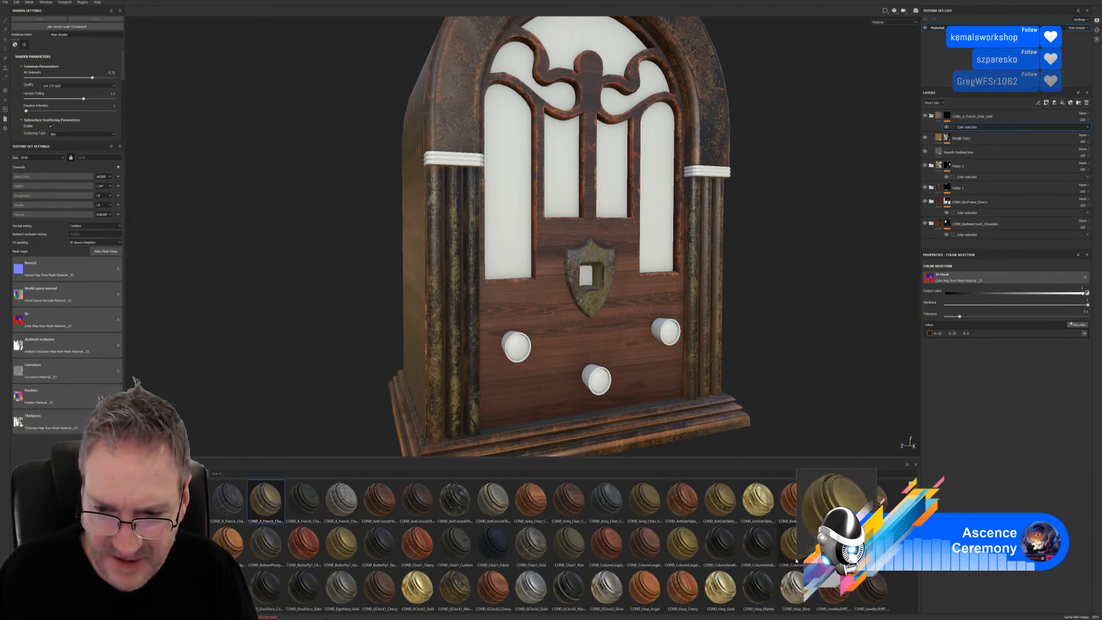
mouse_move(691, 552)
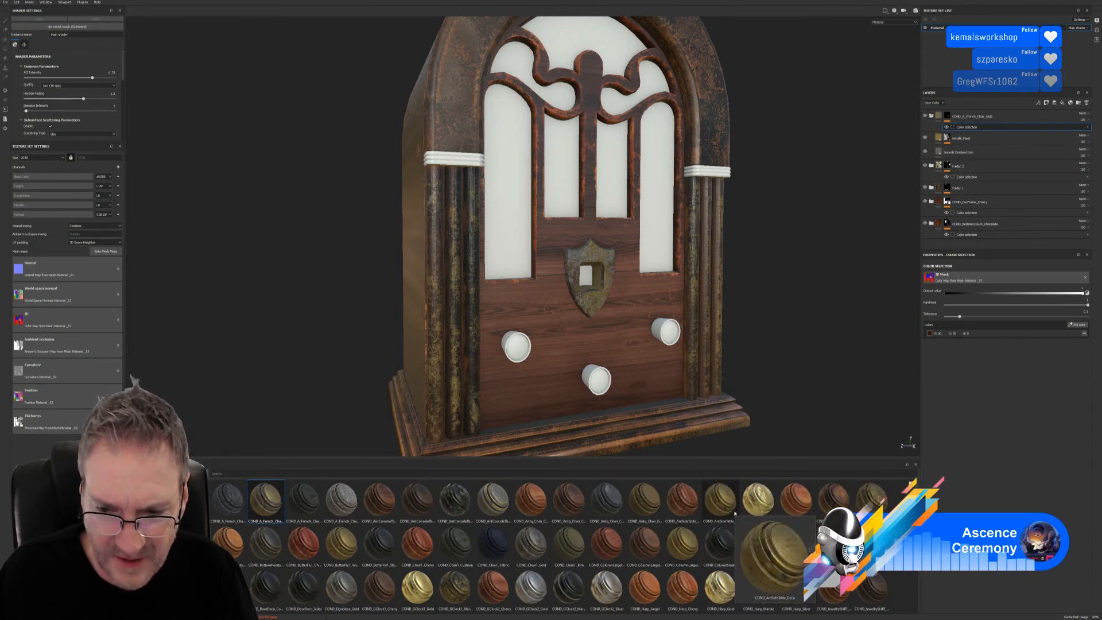
scroll(672, 570, down, 5)
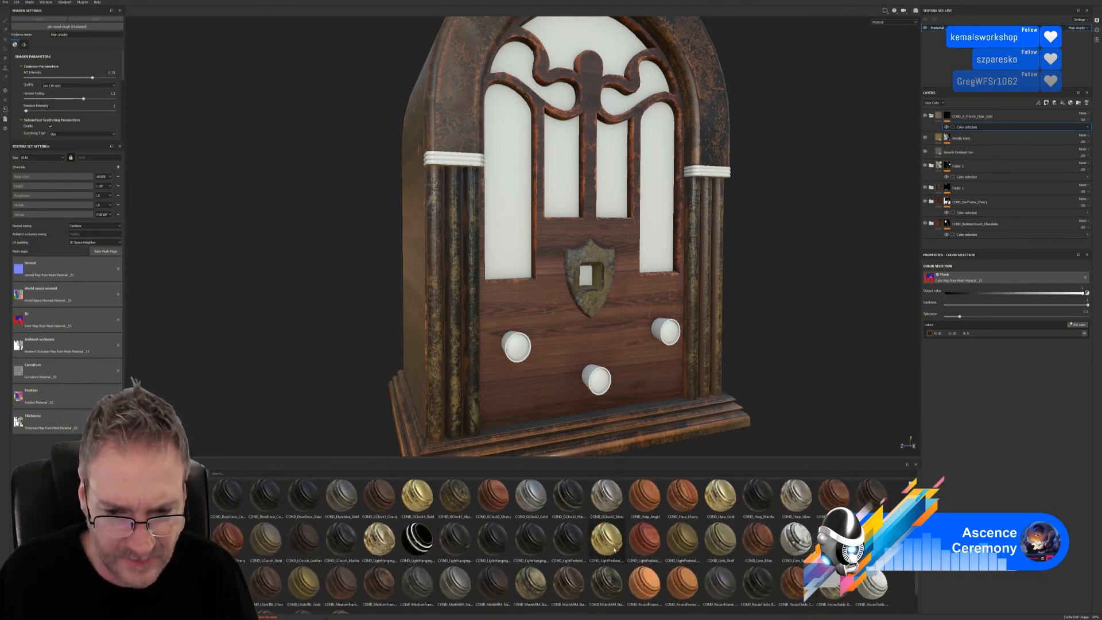
mouse_move(614, 550)
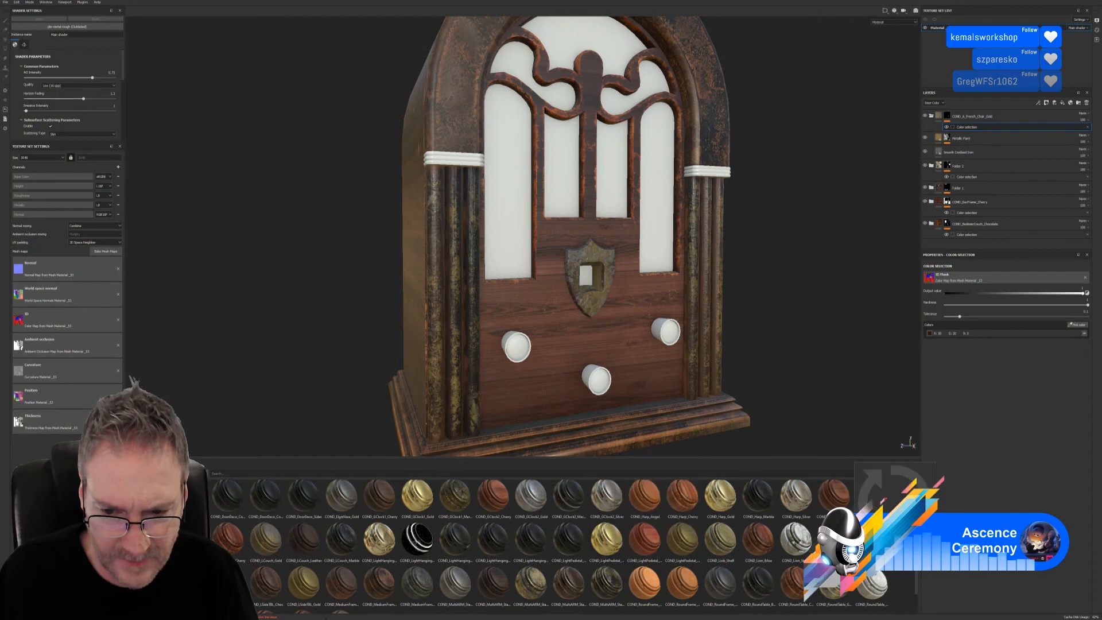
mouse_move(708, 549)
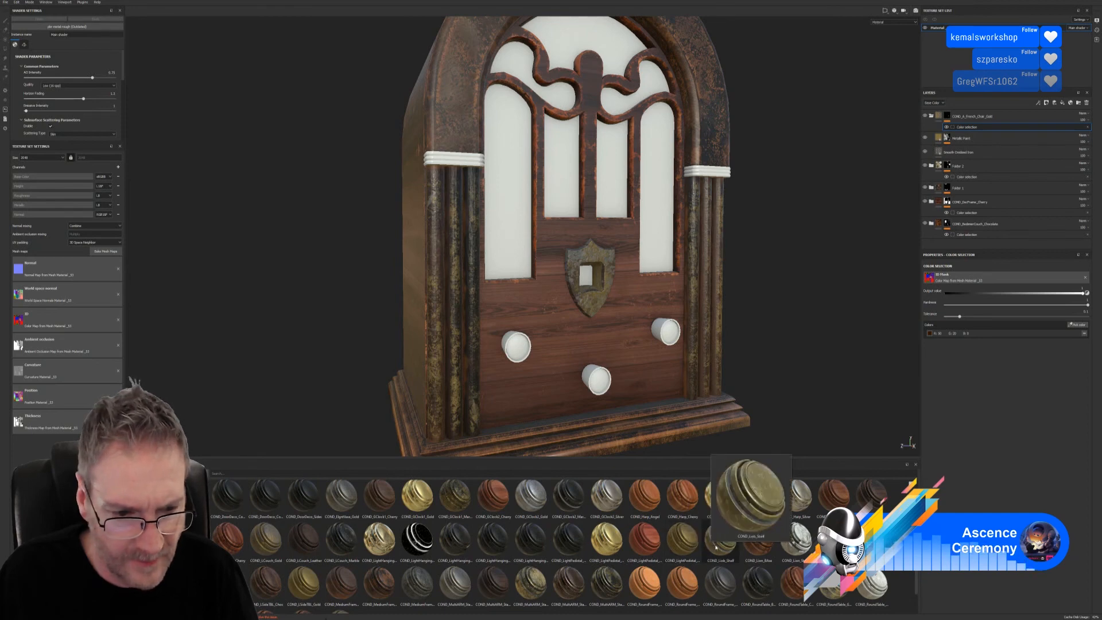
mouse_move(180, 552)
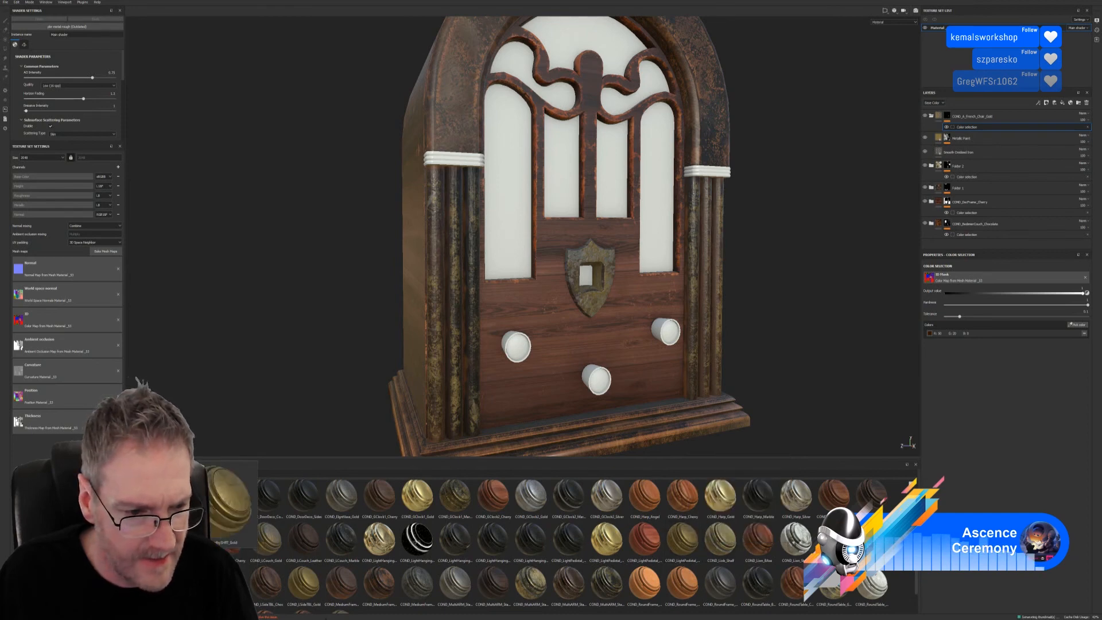
mouse_move(204, 591)
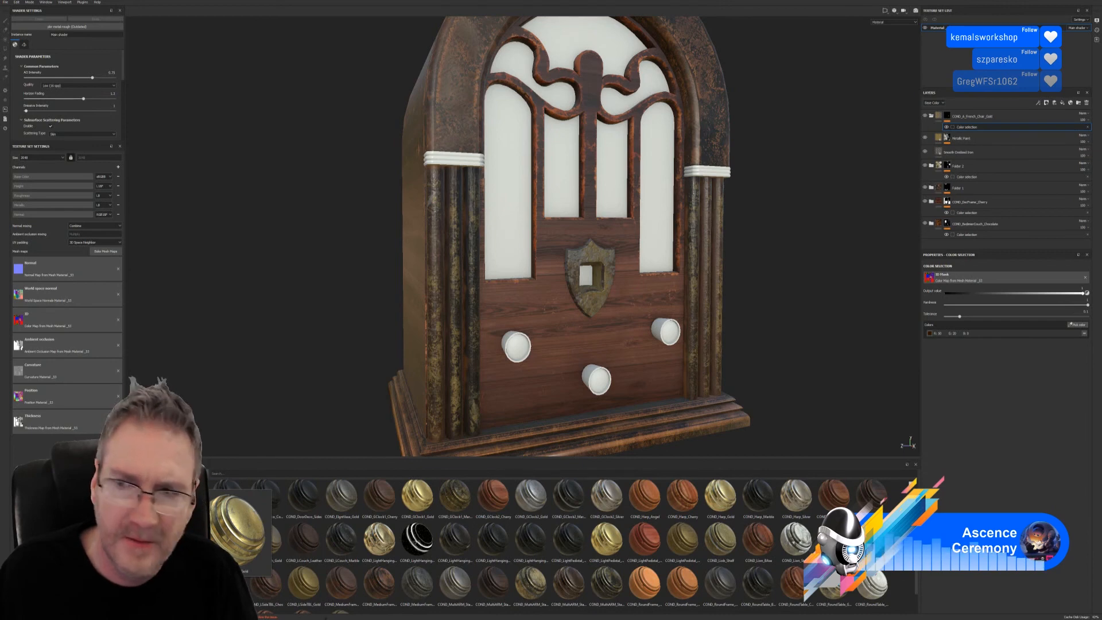
drag(230, 581, 591, 261)
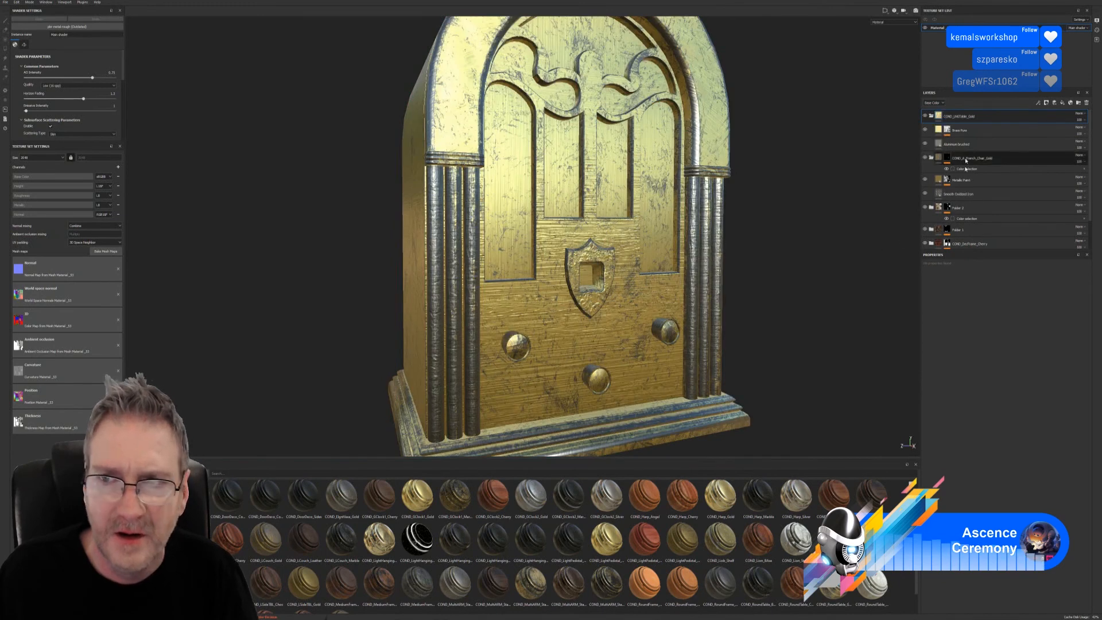
- Add a color selection mask to the brighter gold folder and pick the front shield's ID color
right_click(978, 115)
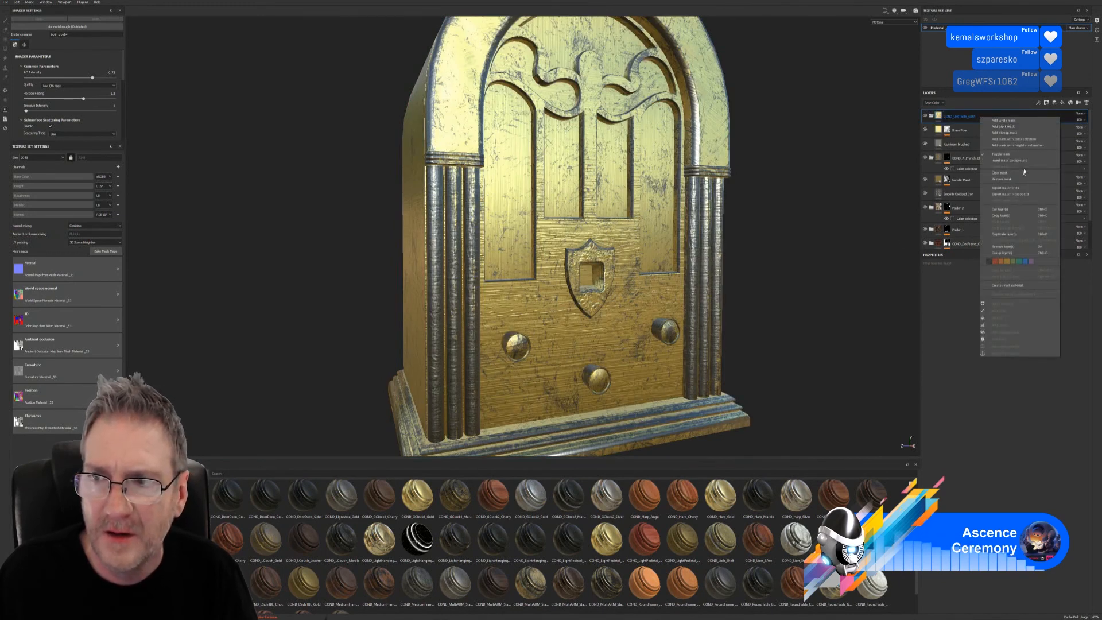
click(1020, 139)
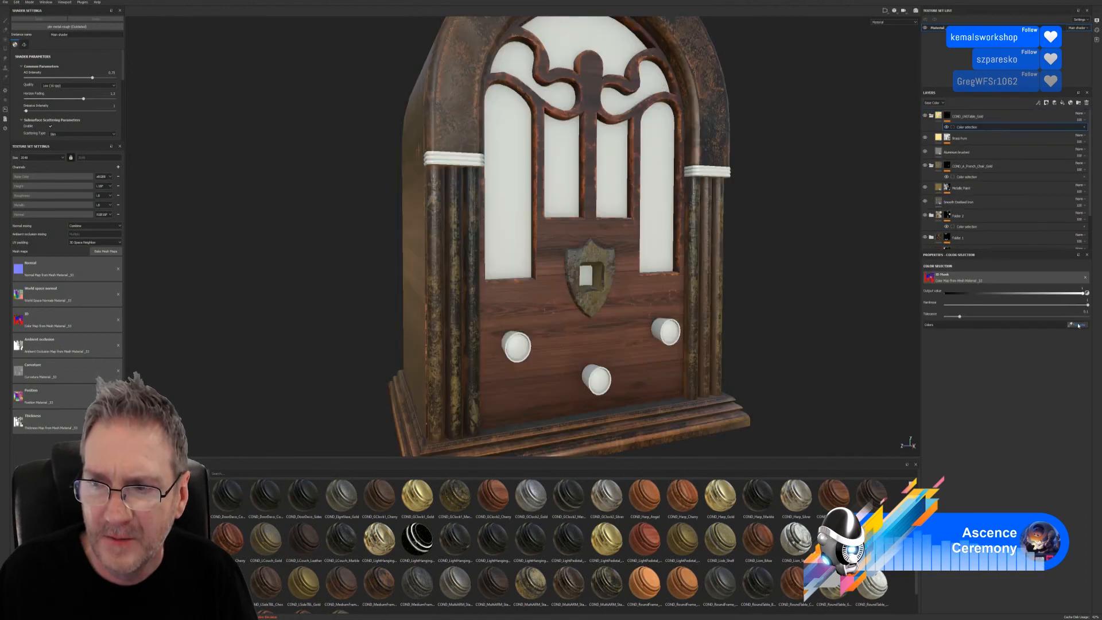
click(1078, 325)
click(604, 258)
alt+right_drag(731, 300, 573, 291)
mouse_move(574, 292)
alt+mouse_down()
mouse_move(502, 290)
mouse_move(570, 290)
alt+mouse_up()
scroll(570, 290, up, 2)
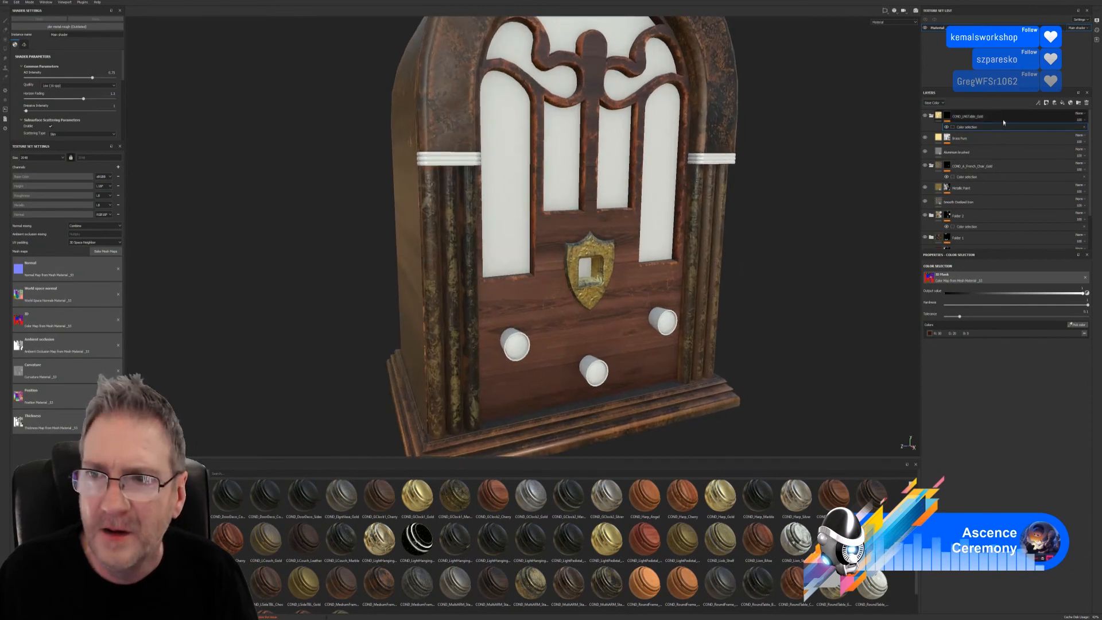
- Collapse both gold material folders and group them into one new folder
click(931, 115)
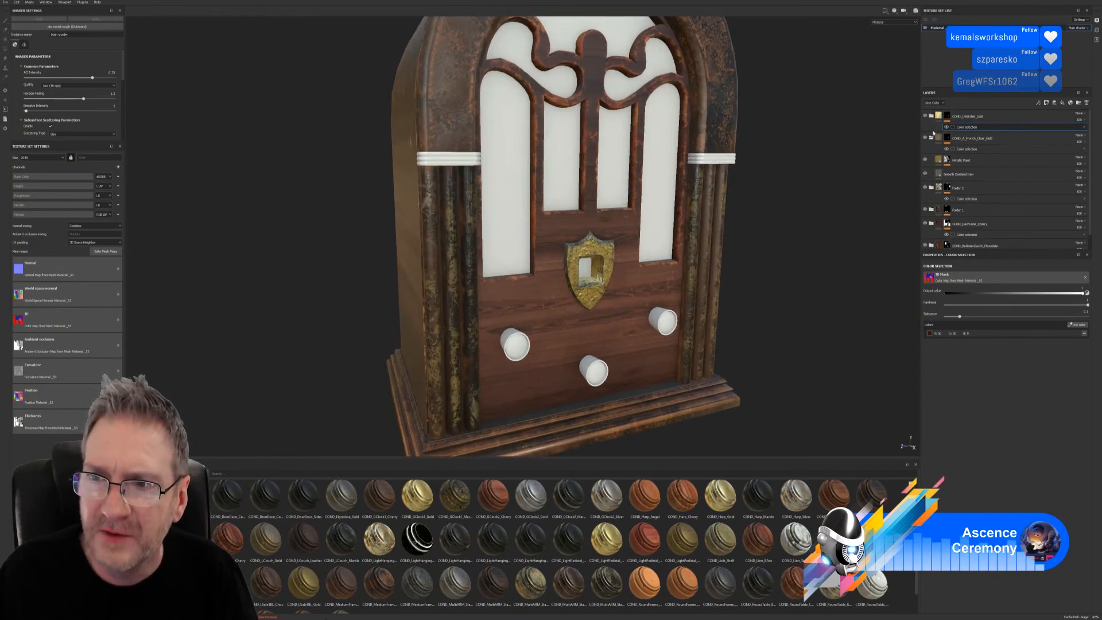
click(931, 139)
click(971, 118)
shift+click(973, 138)
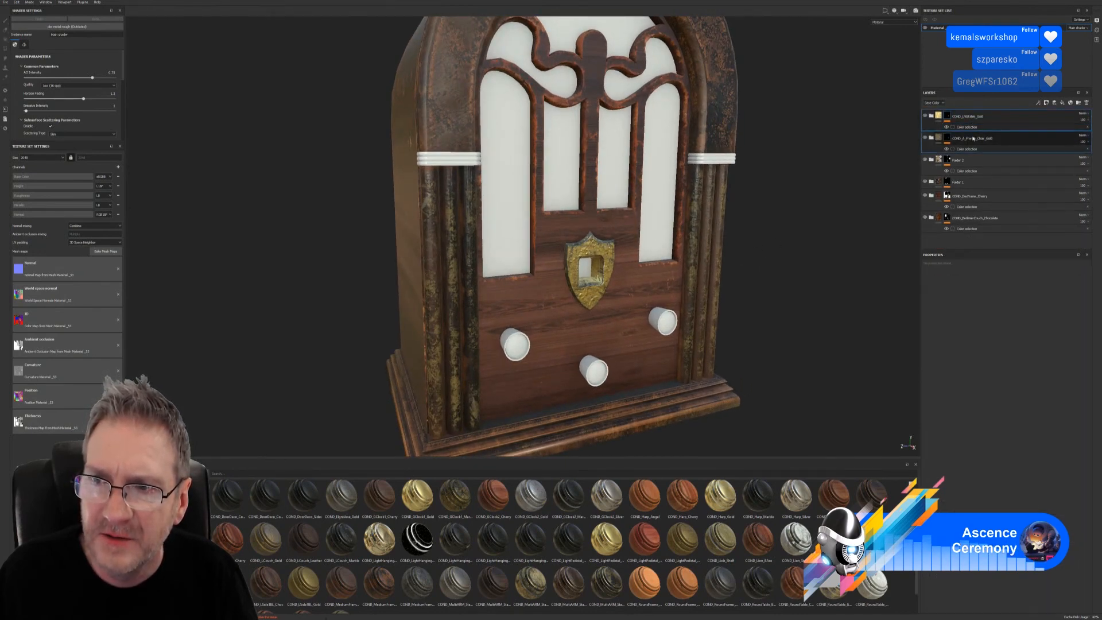
right_click(973, 137)
click(988, 183)
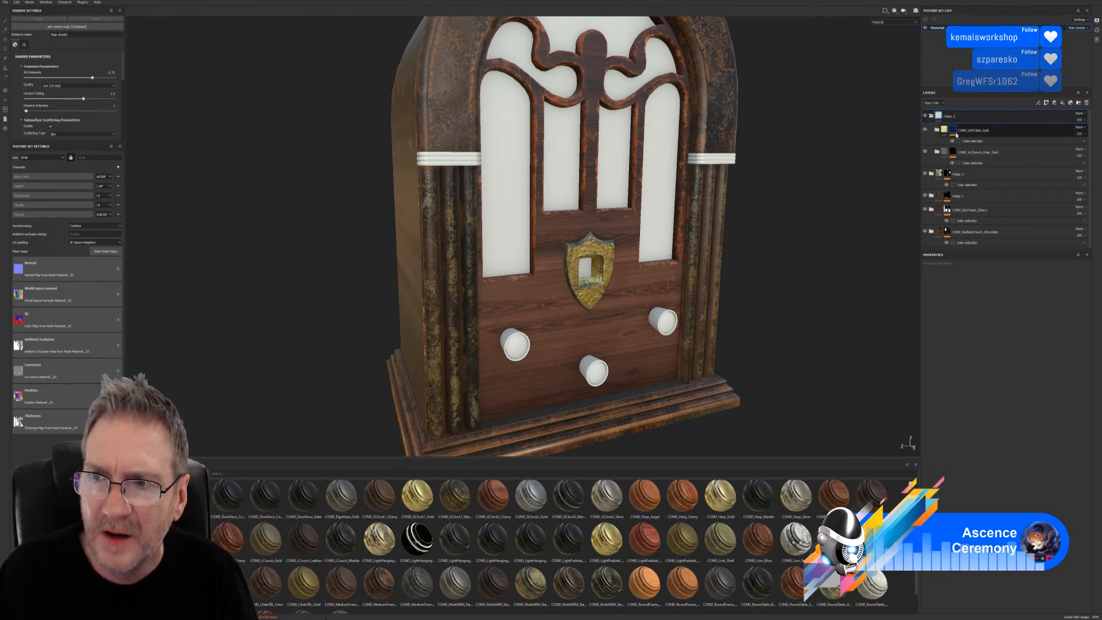
- Apply the Dirt Soft Edges smart mask to the brighter gold folder inside the new group
click(992, 132)
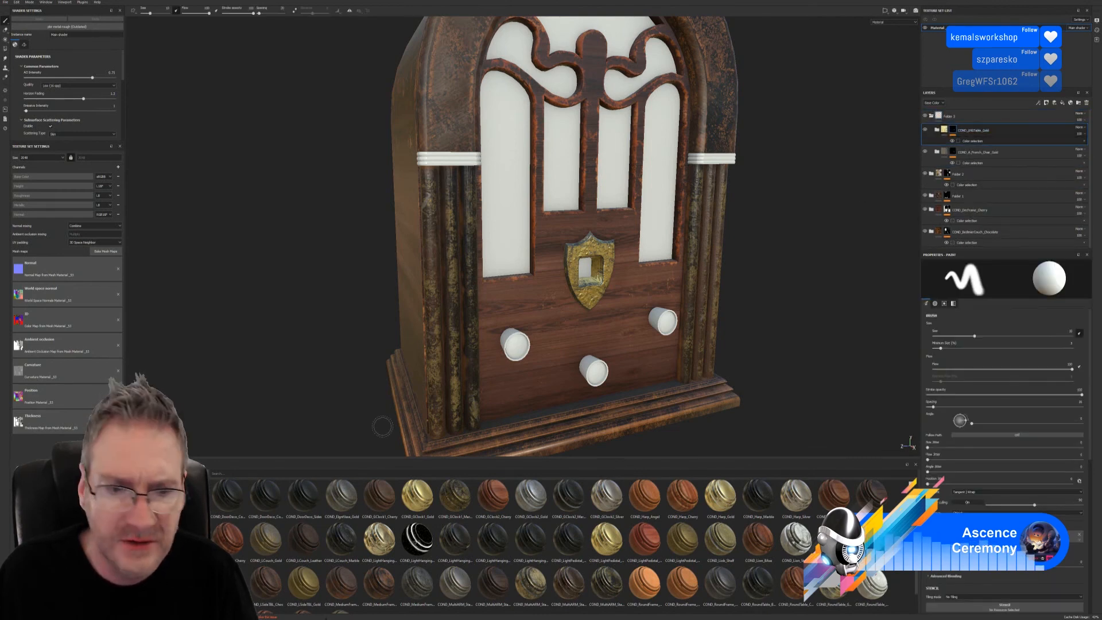
click(150, 565)
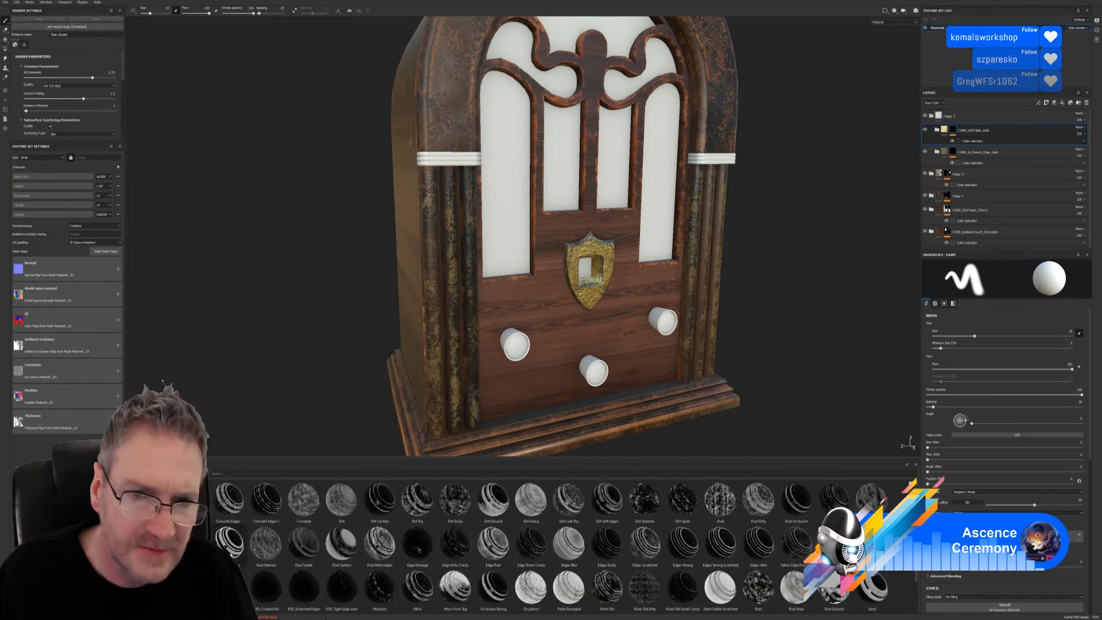
mouse_move(808, 323)
alt+mouse_down()
mouse_move(807, 312)
mouse_move(810, 321)
alt+mouse_up()
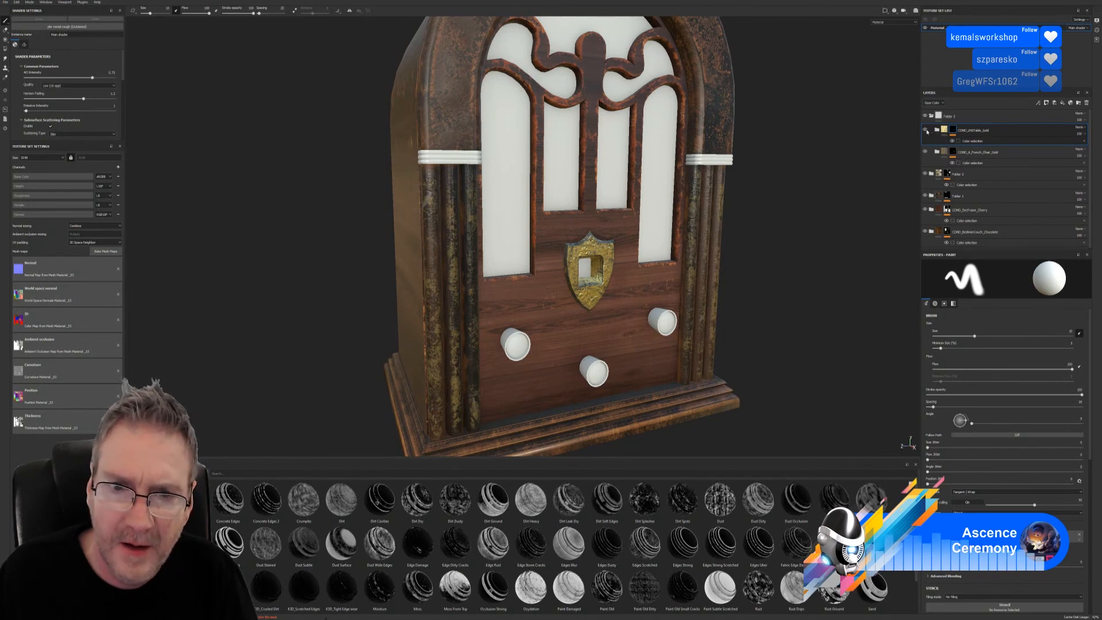
click(925, 130)
click(925, 130)
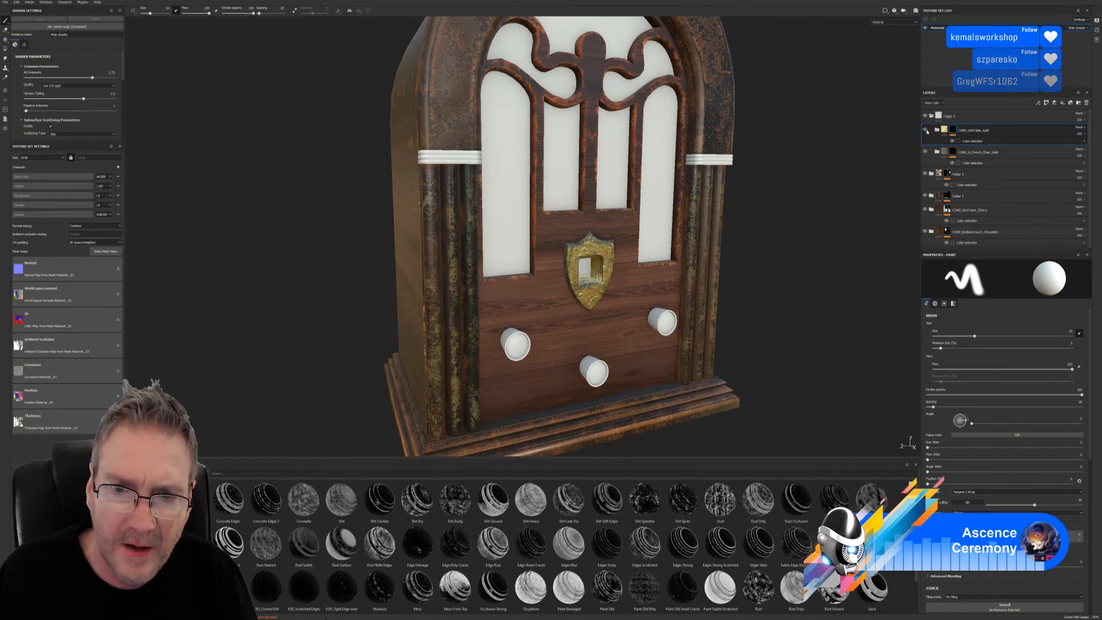
click(925, 152)
click(925, 152)
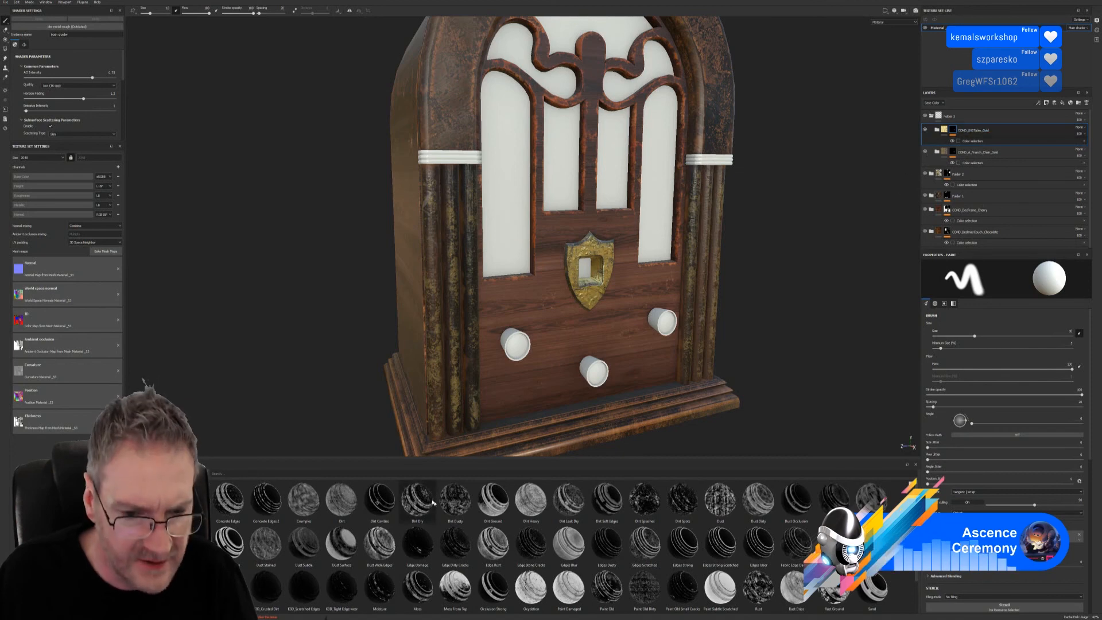
scroll(793, 571, down, 1)
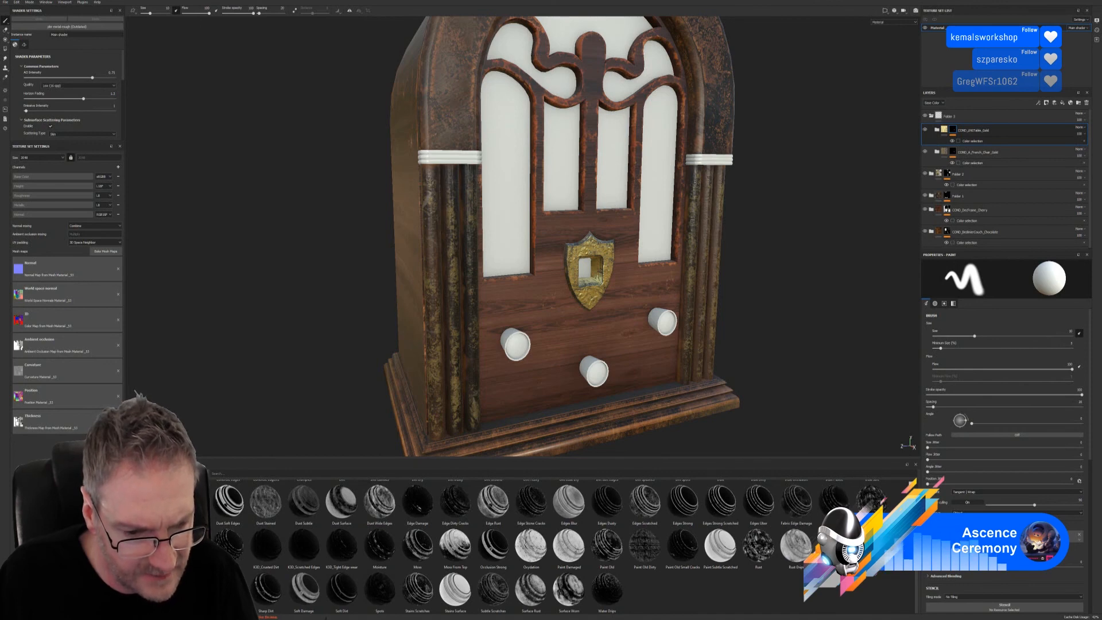
scroll(816, 600, up, 1)
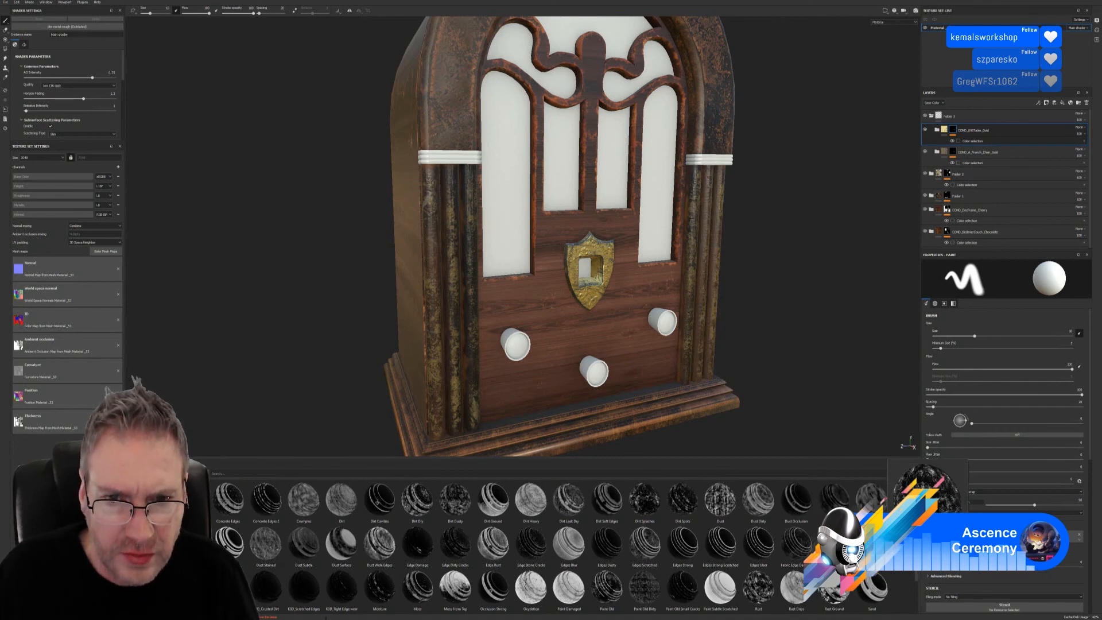
drag(606, 499, 1000, 136)
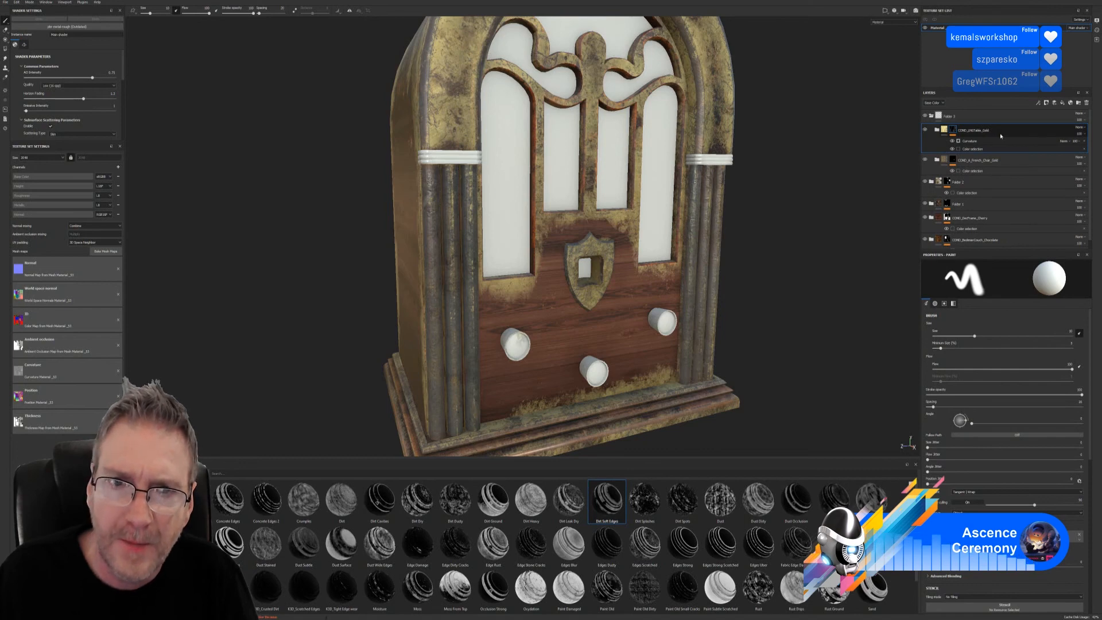
alt+right_drag(804, 222, 767, 234)
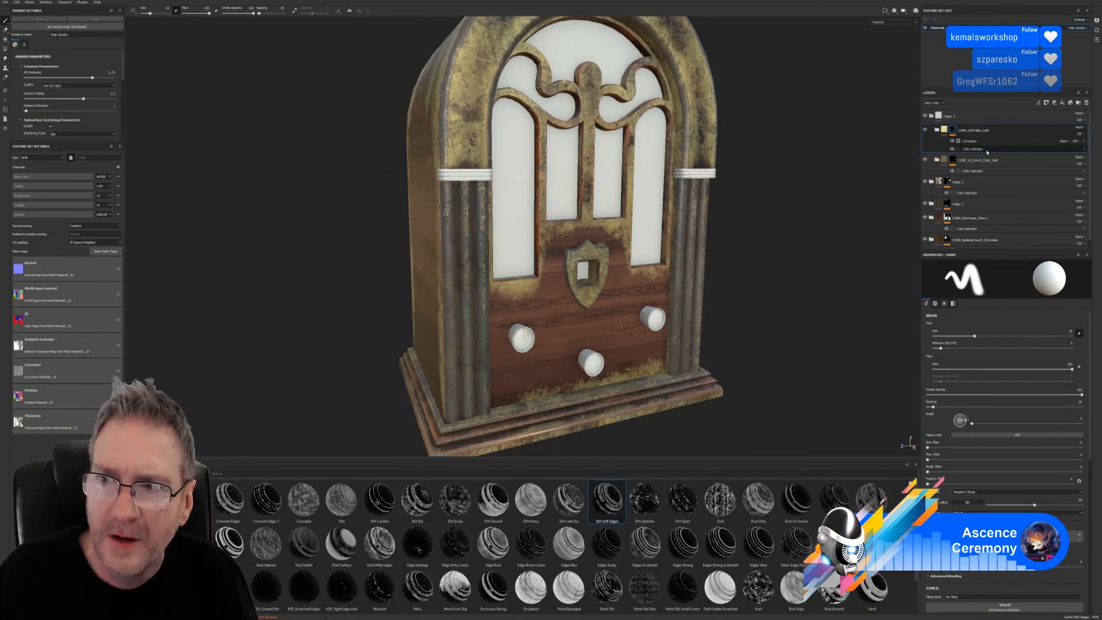
- Add a color selection mask to the gold group folder and pick the front shield's ID color
right_click(967, 119)
click(998, 127)
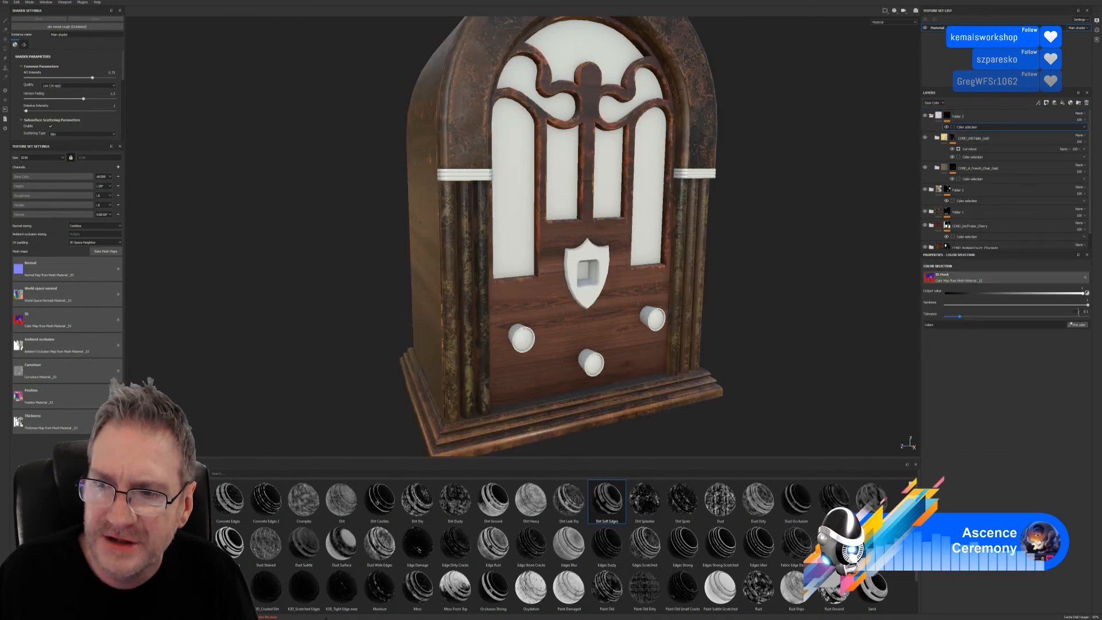
click(1077, 324)
click(605, 266)
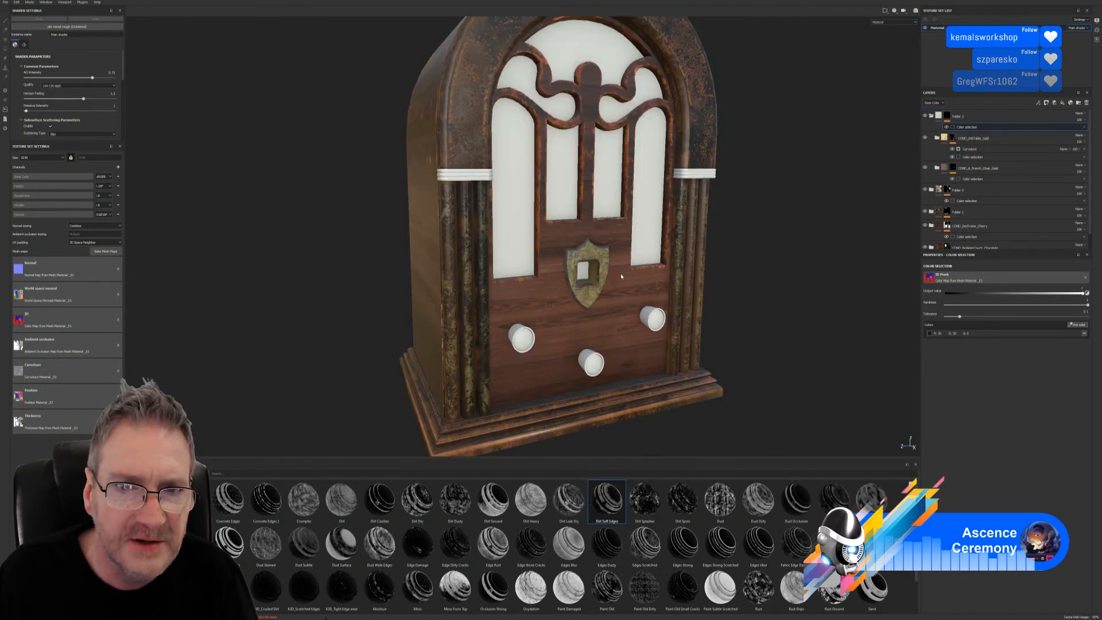
scroll(620, 273, up, 3)
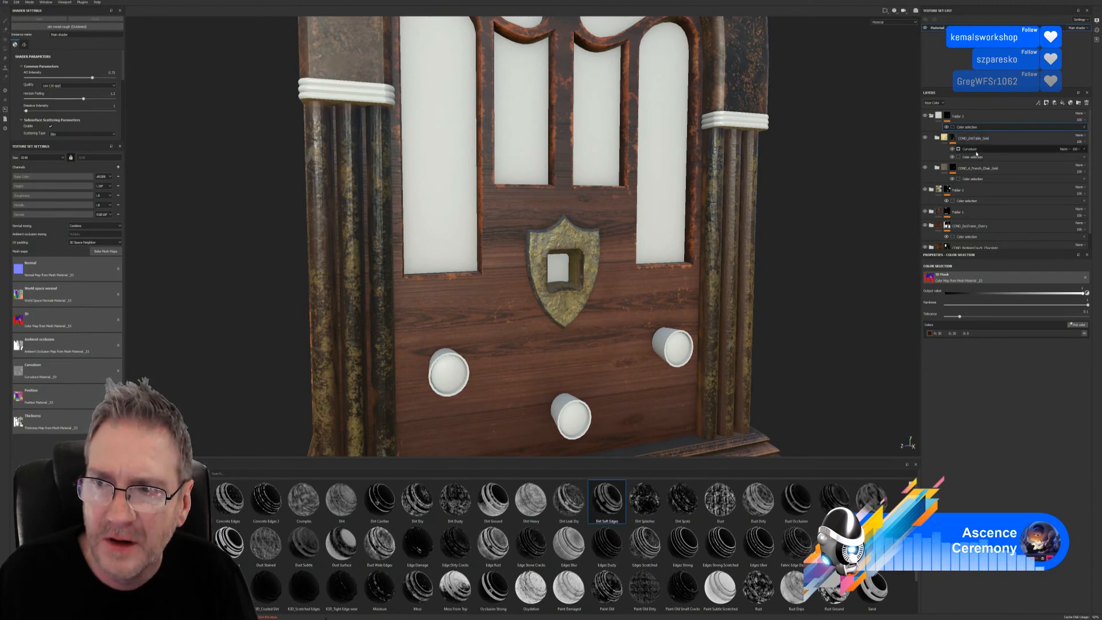
- In the brighter gold's Curvature generator, turn on global invert, set global contrast to 1 and global balance to about 0.79
click(976, 153)
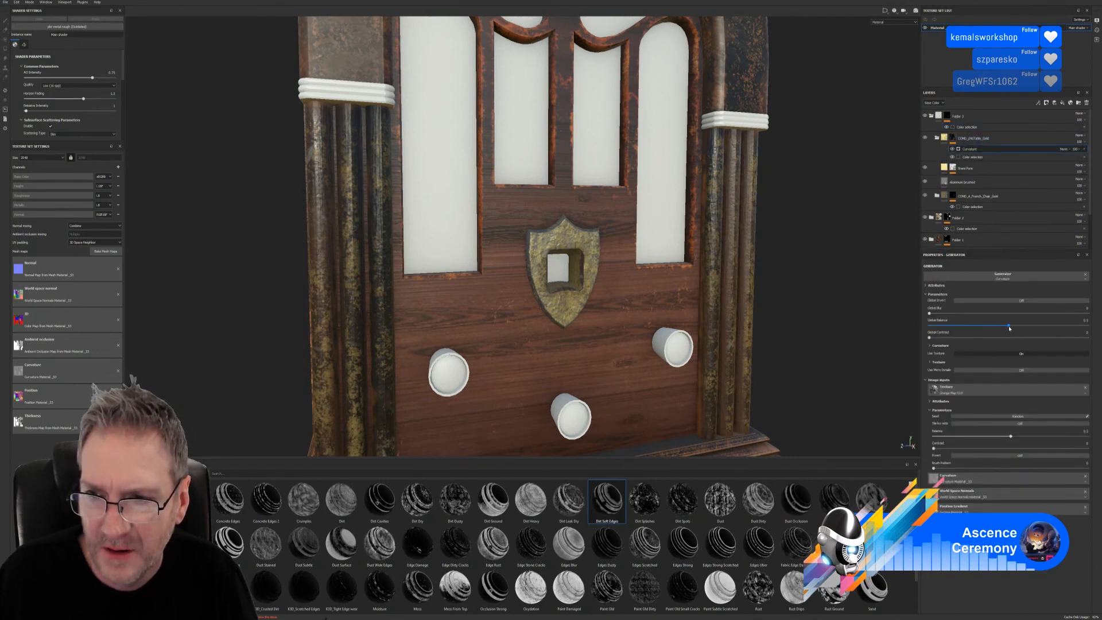
drag(1009, 326, 1068, 327)
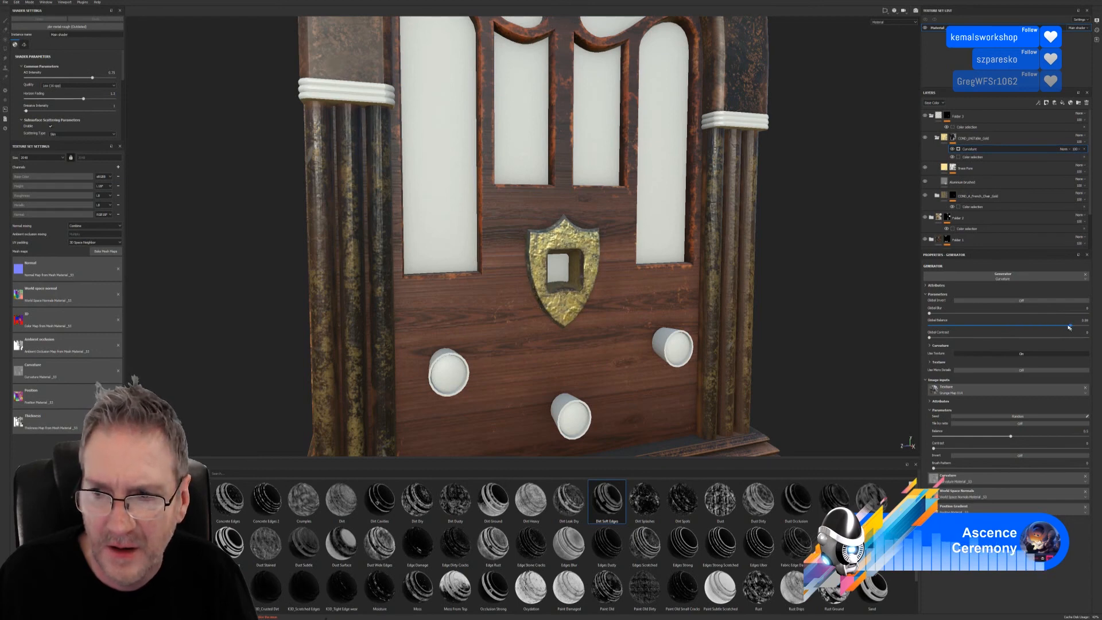
drag(929, 338, 1088, 352)
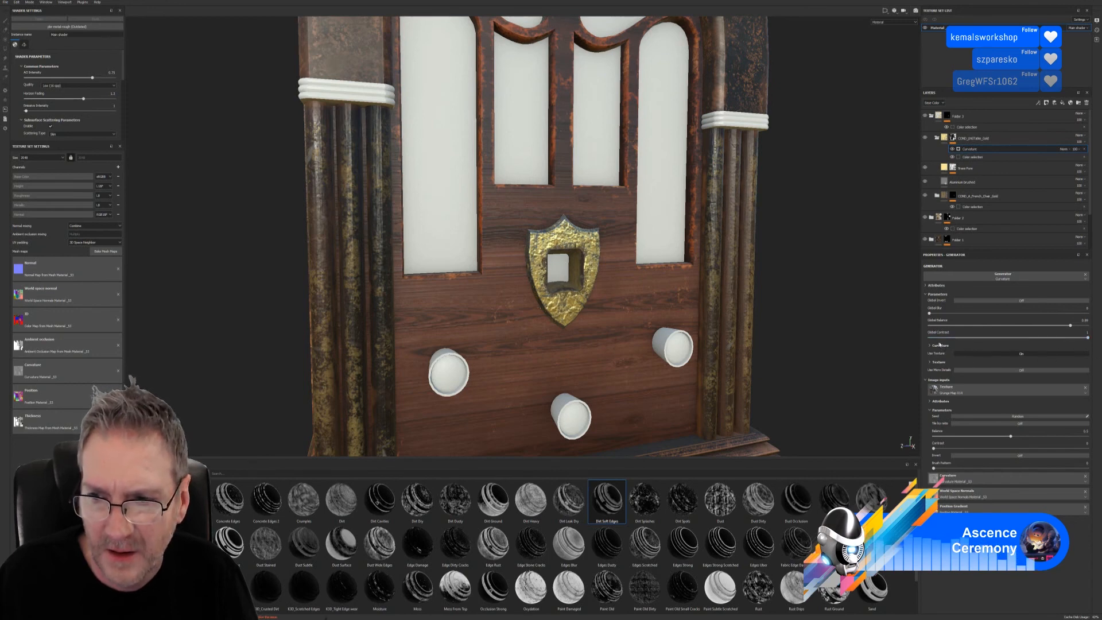
click(1014, 301)
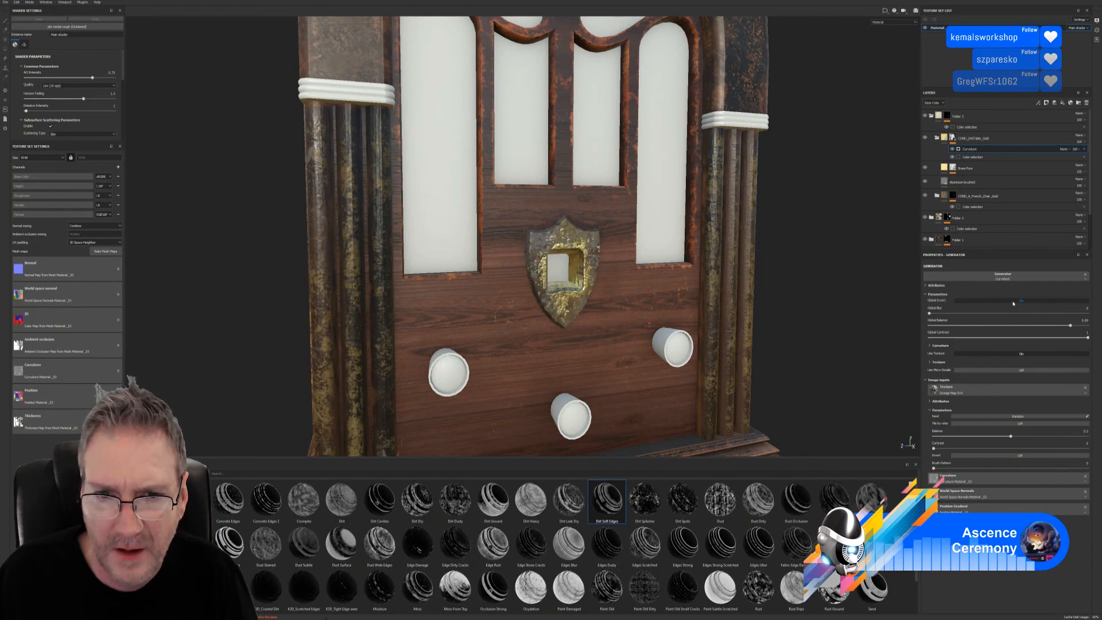
click(1013, 300)
click(1013, 301)
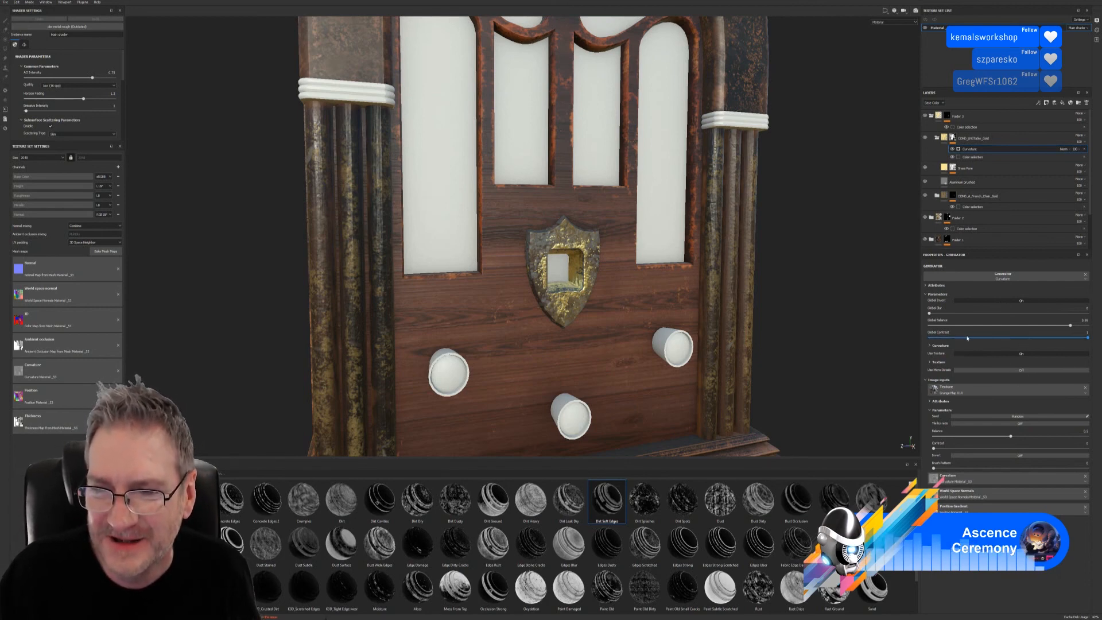
mouse_move(1071, 326)
mouse_down()
mouse_move(1044, 327)
mouse_move(1055, 326)
mouse_up()
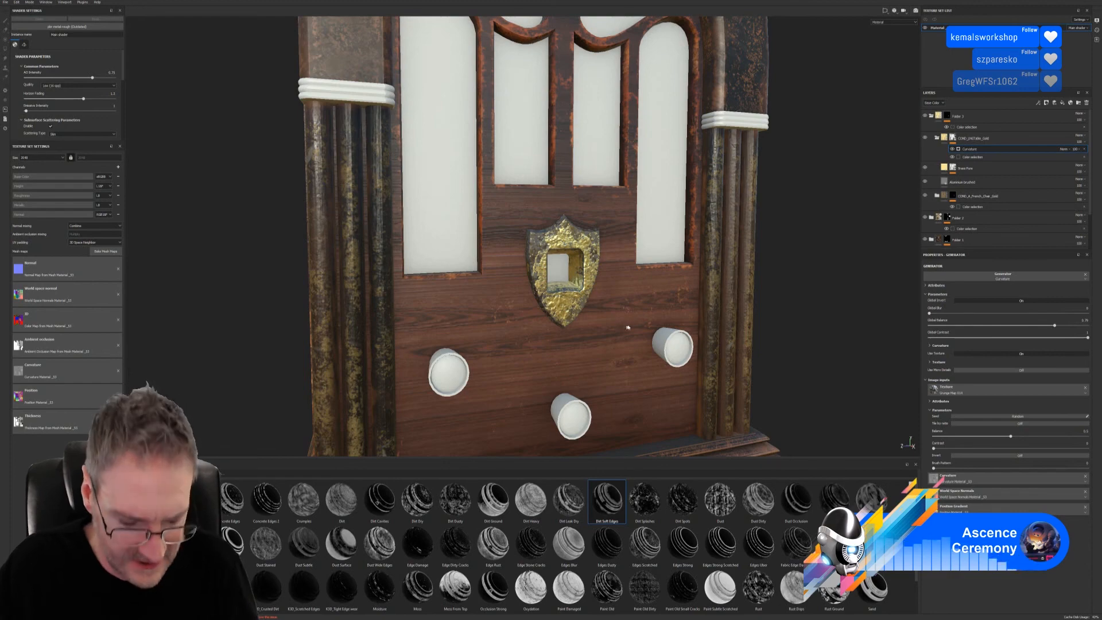
- Check the shield's gold wear on the whole radio, collapse the gold group folder and save the project
alt+drag(821, 342, 778, 339)
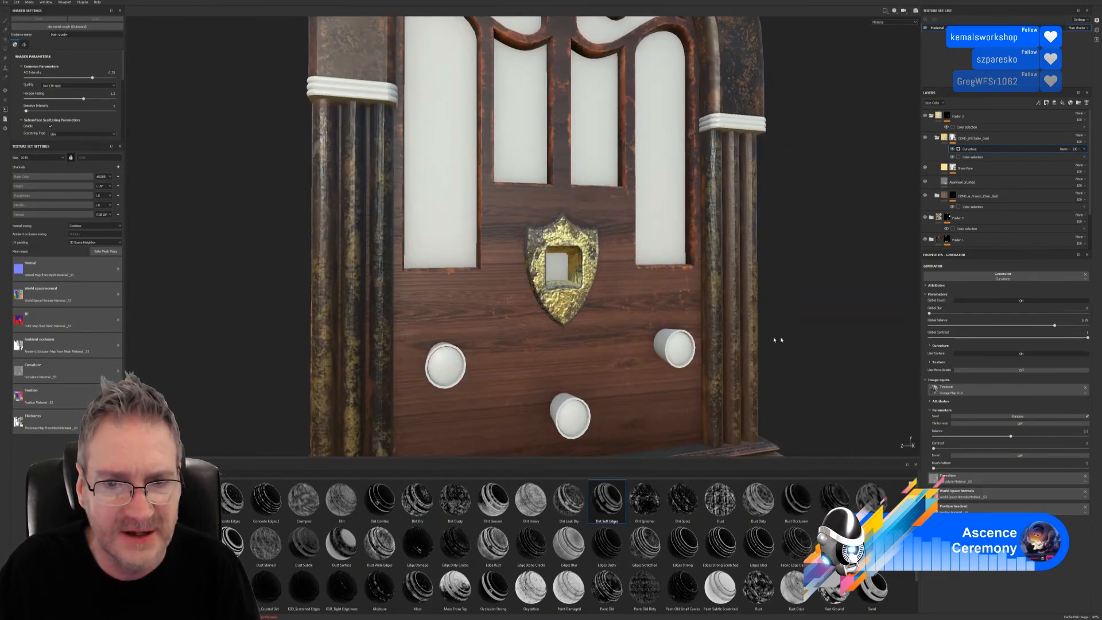
alt+right_drag(777, 340, 410, 363)
alt+drag(548, 370, 580, 329)
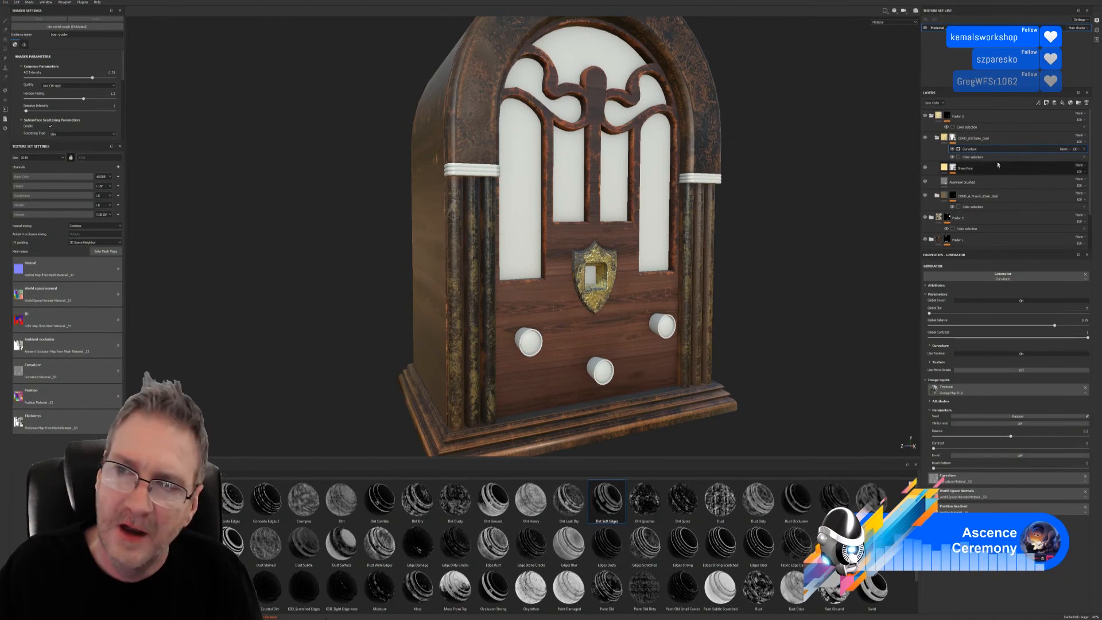
click(931, 116)
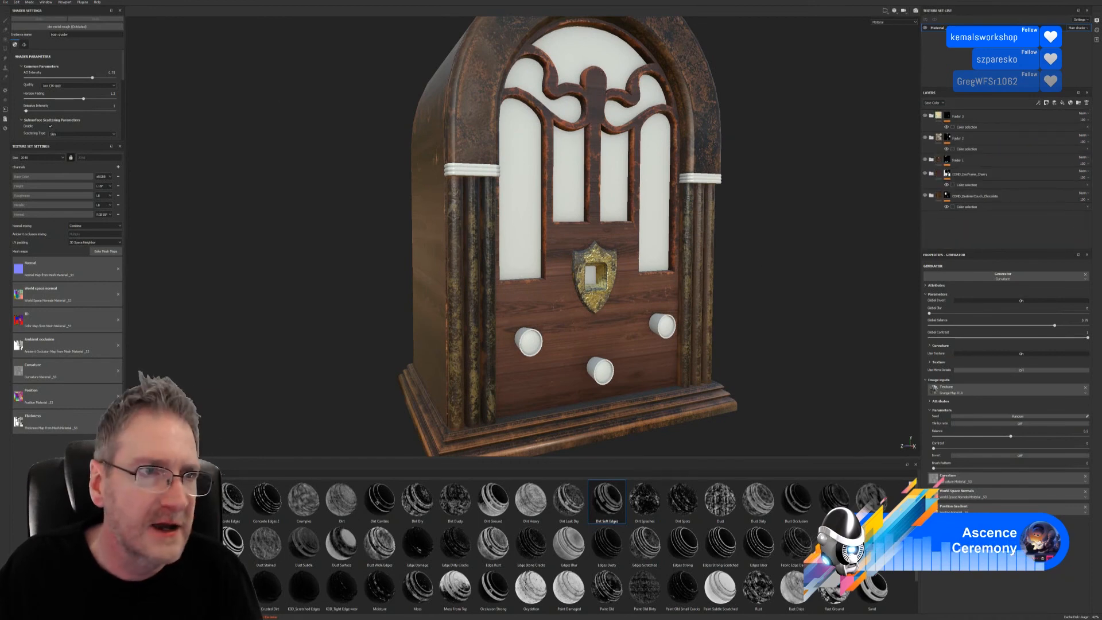
click(7, 2)
click(16, 56)
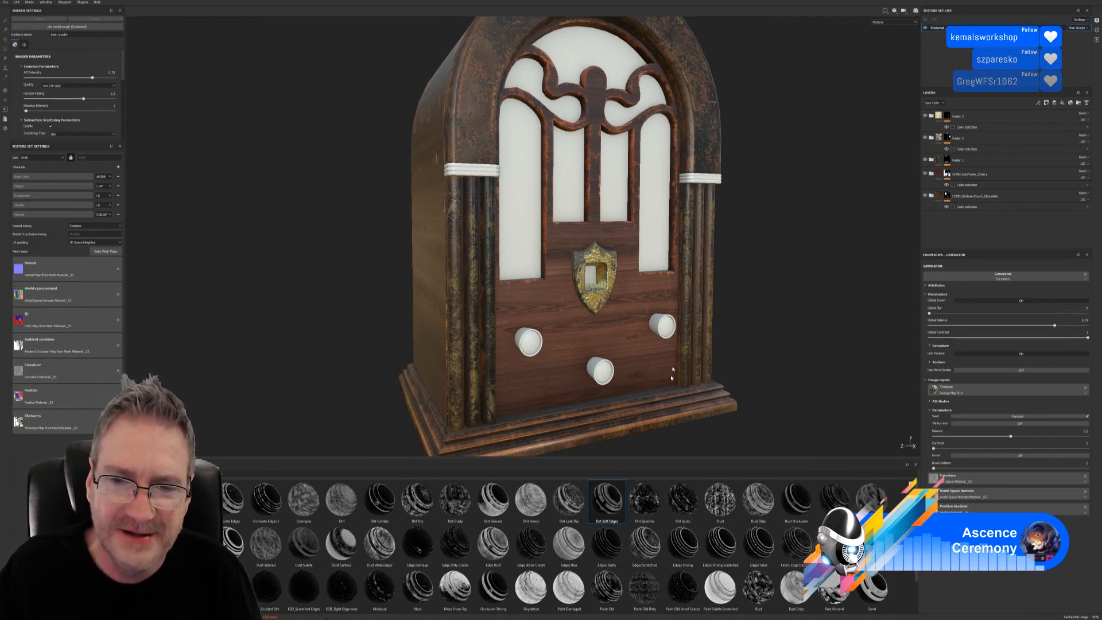
- Try adding the ID color shared by the knobs and column bands to the gold group's color selection
click(997, 126)
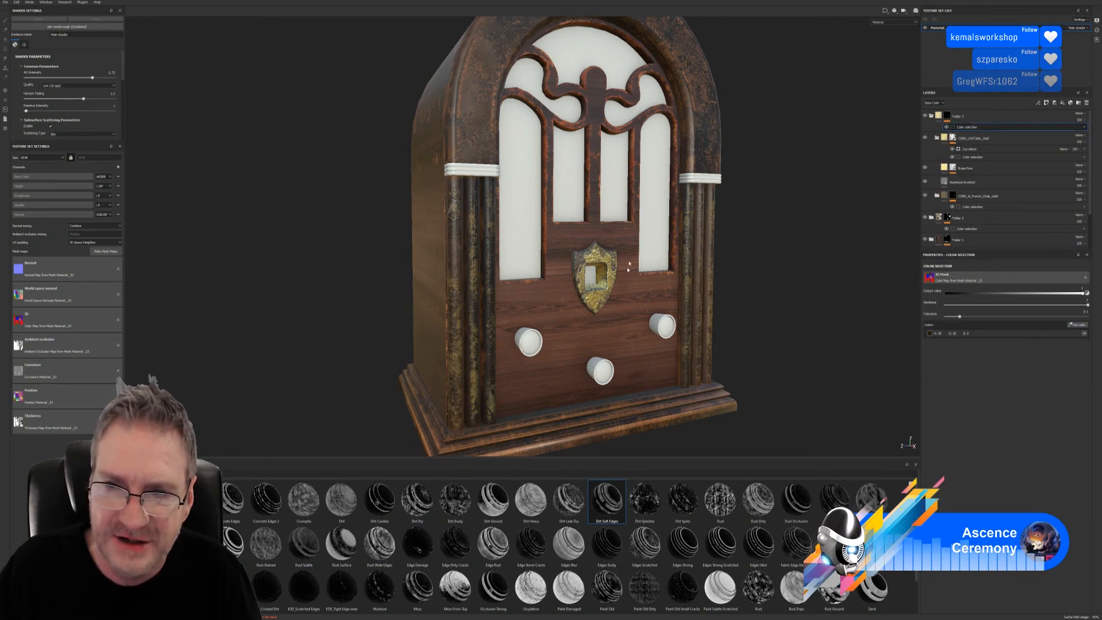
click(1084, 327)
click(665, 319)
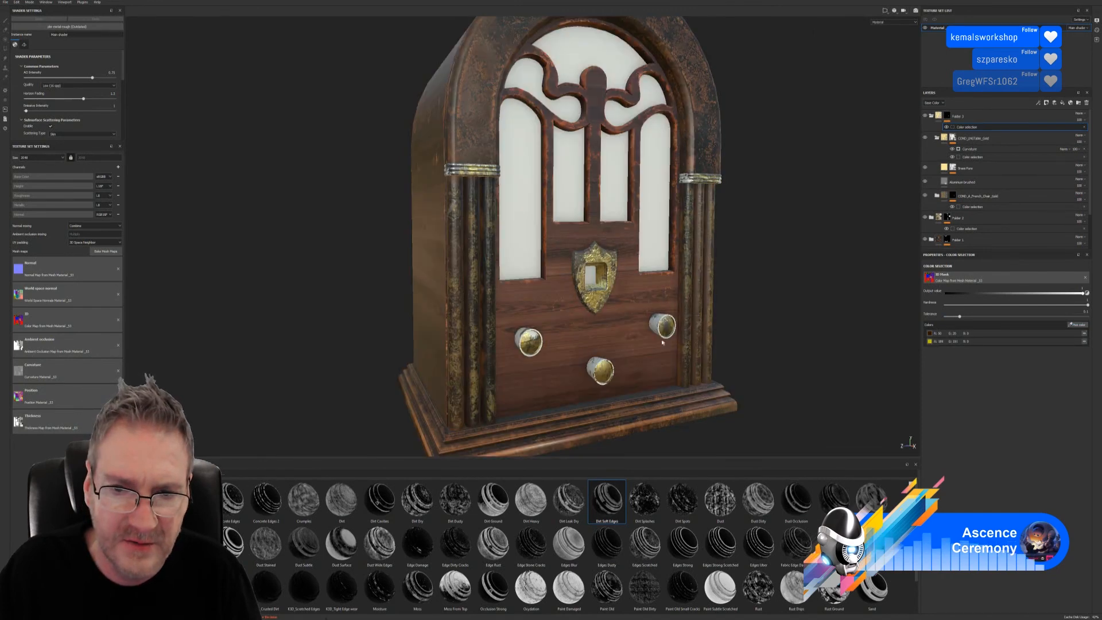
alt+right_drag(612, 379, 816, 381)
alt+drag(816, 381, 651, 365)
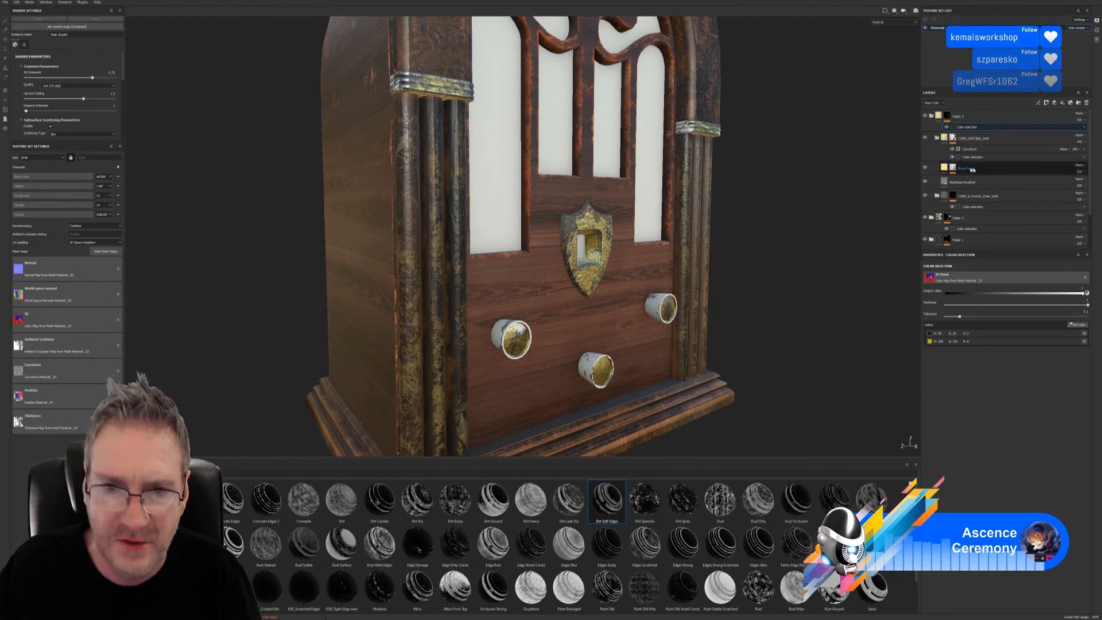
click(925, 168)
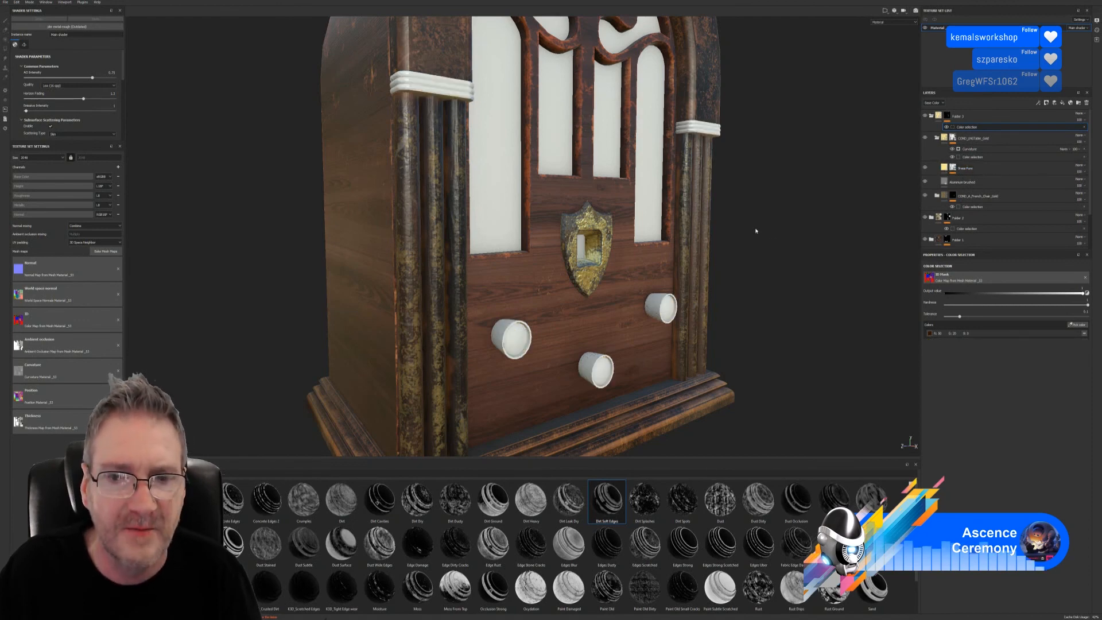
- Try the dirty brass smart material from the material library on the radio
scroll(605, 359, down, 3)
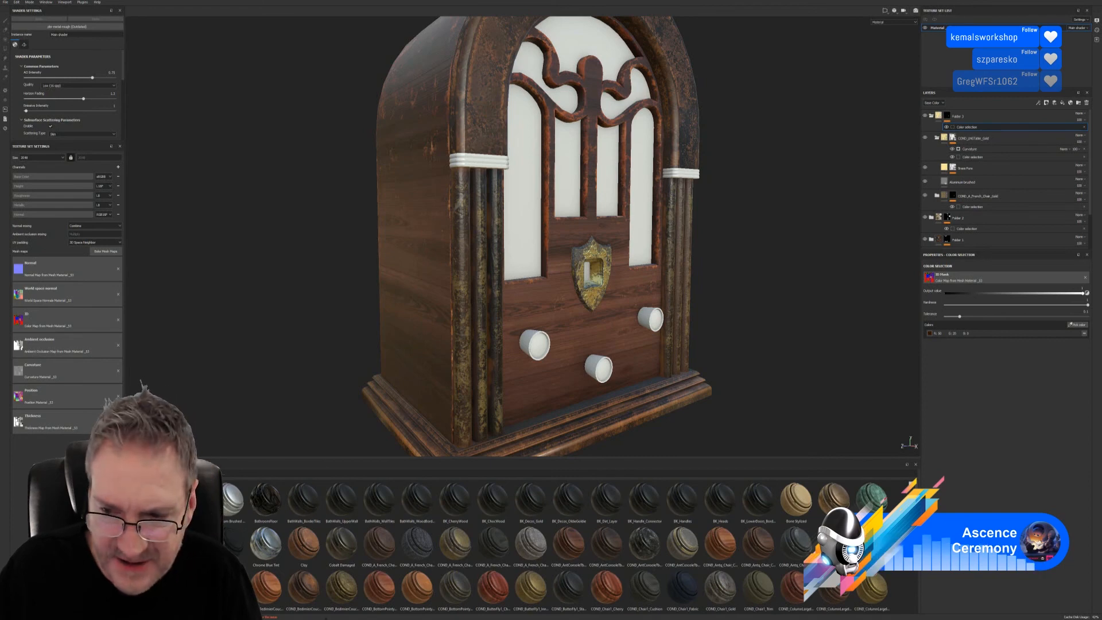
scroll(560, 545, down, 3)
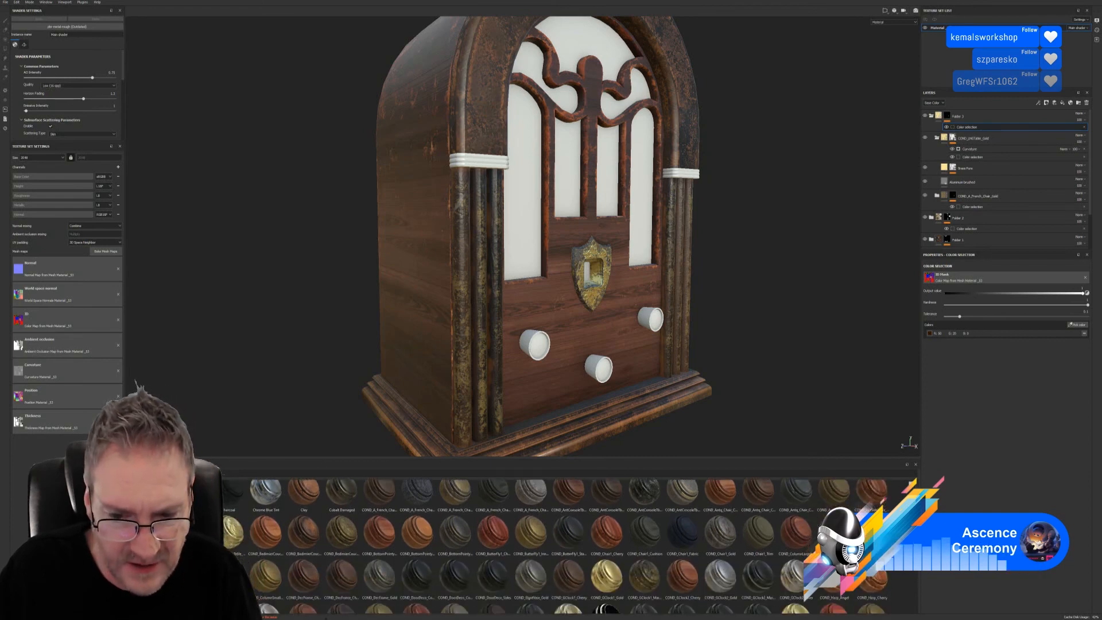
scroll(560, 545, down, 2)
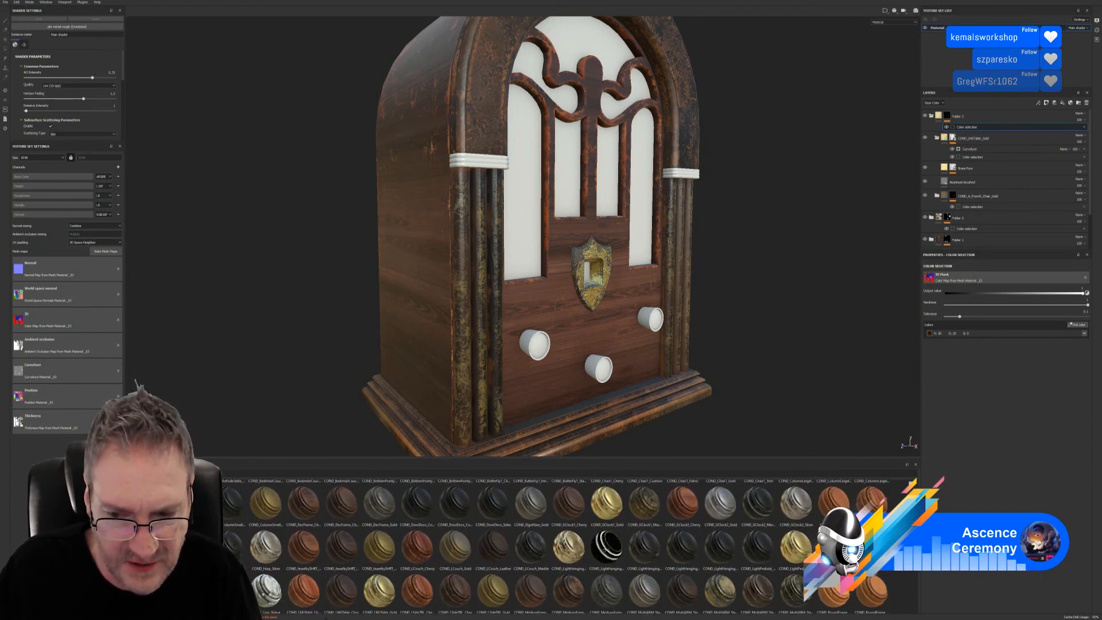
scroll(559, 545, down, 1)
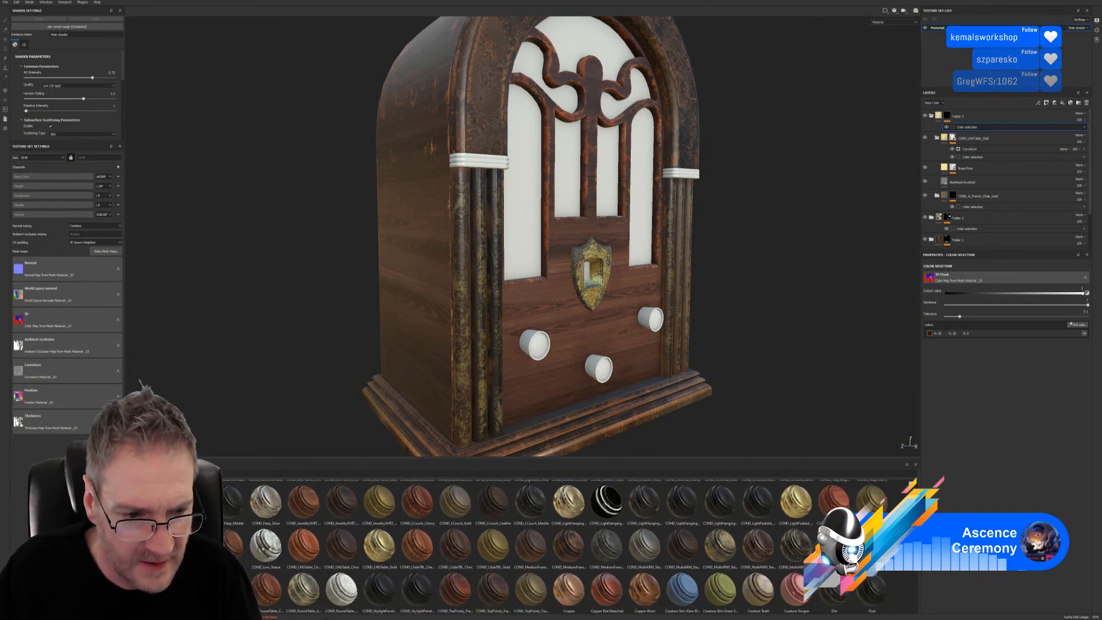
scroll(560, 545, down, 4)
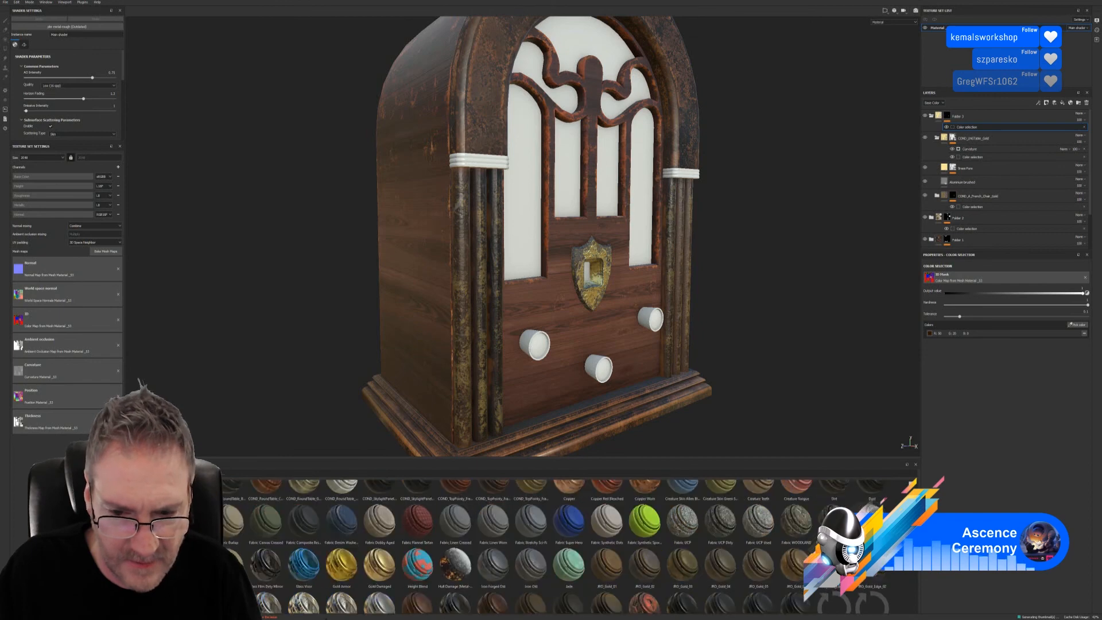
scroll(560, 545, down, 1)
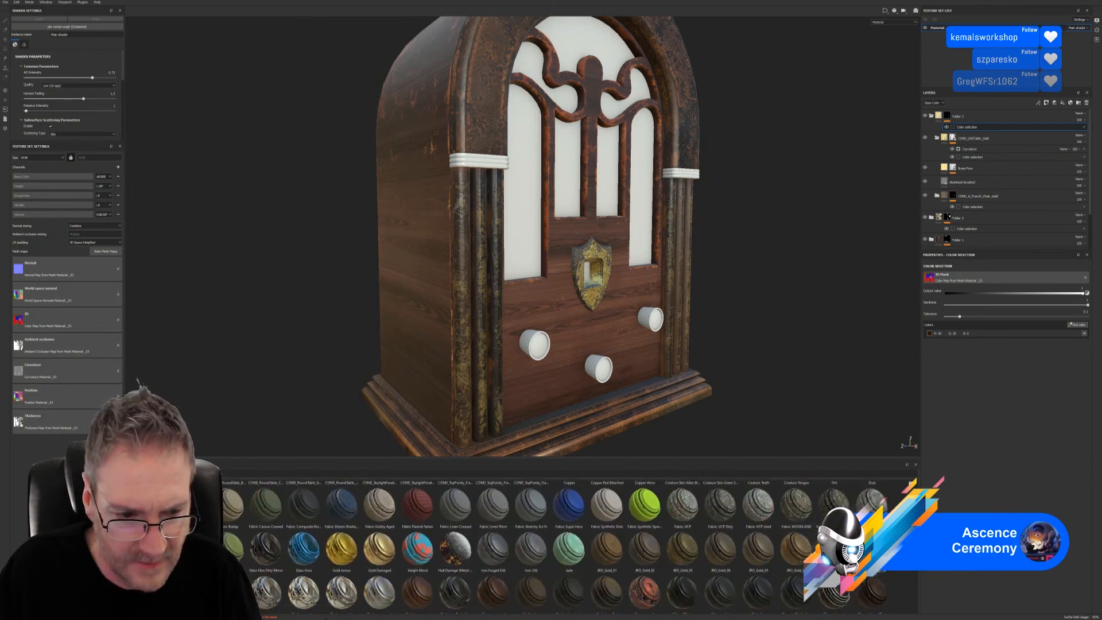
scroll(560, 545, down, 1)
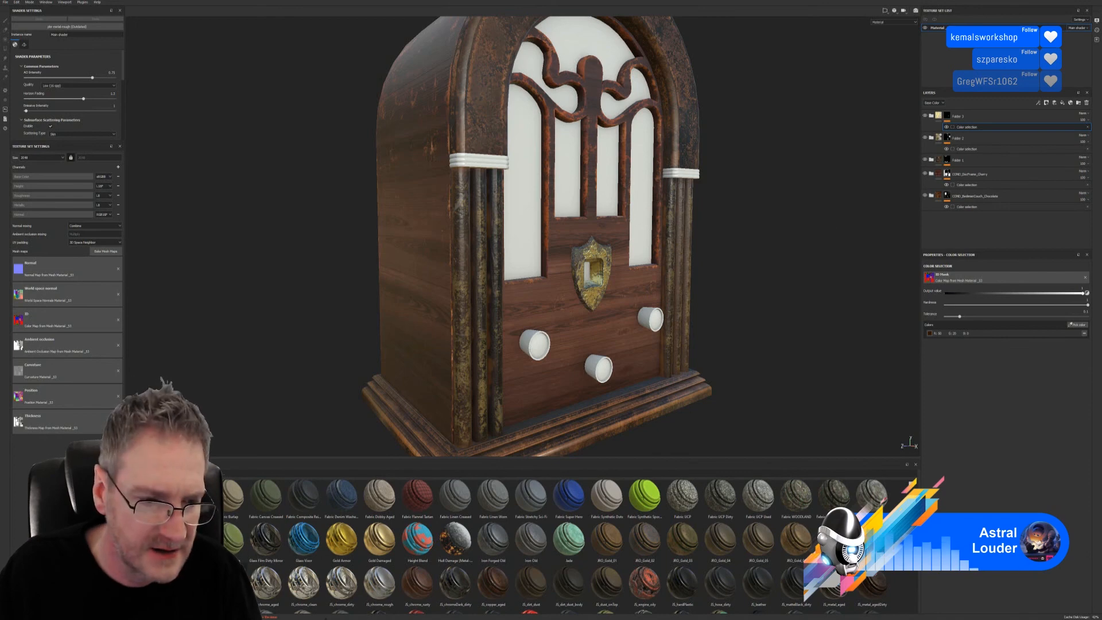
drag(251, 580, 609, 365)
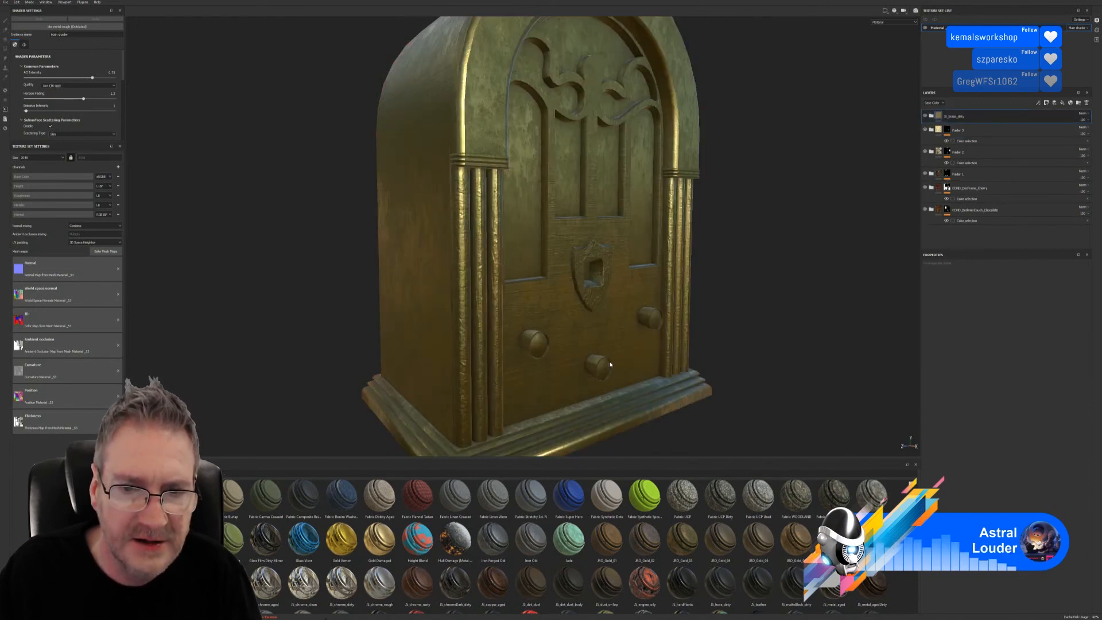
key(ctrl+z)
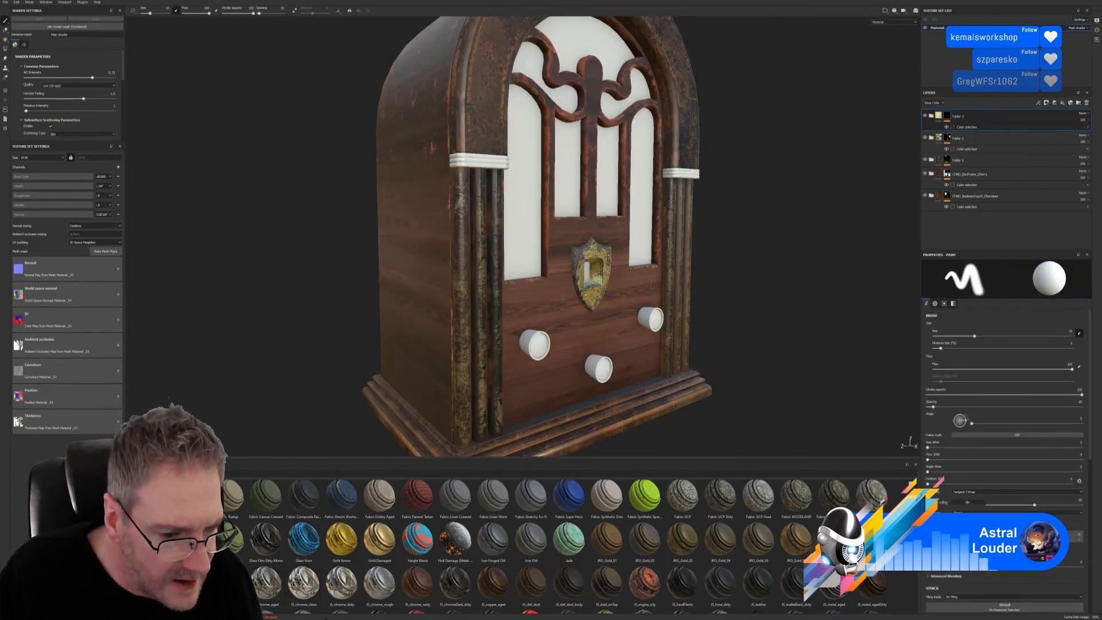
- Try the lighter dirty brass smart material on the radio
mouse_move(230, 583)
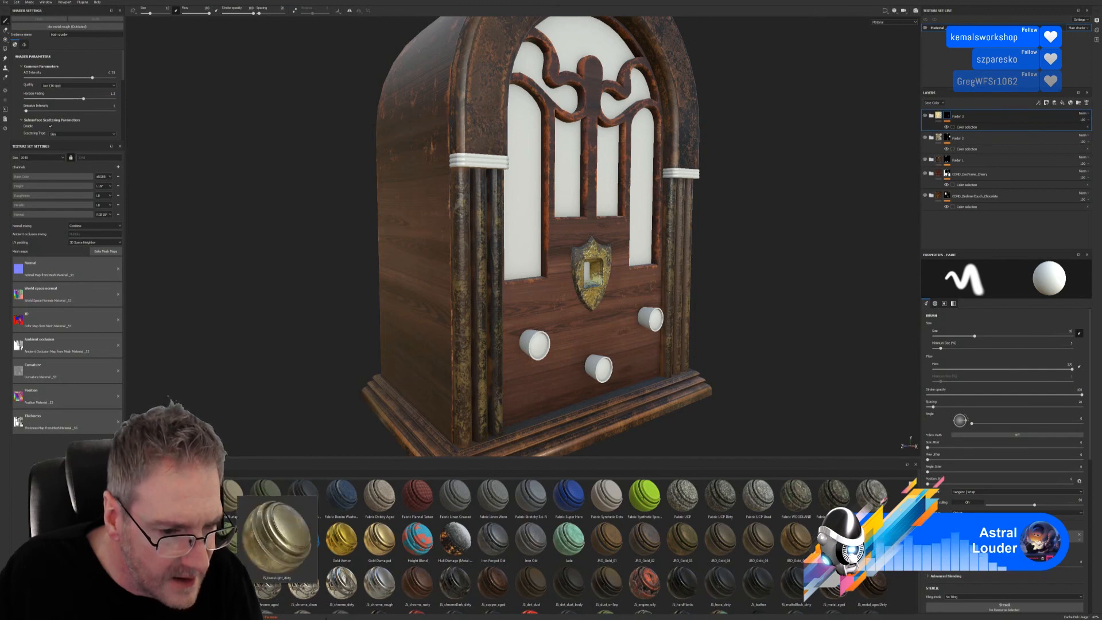
drag(241, 583, 549, 341)
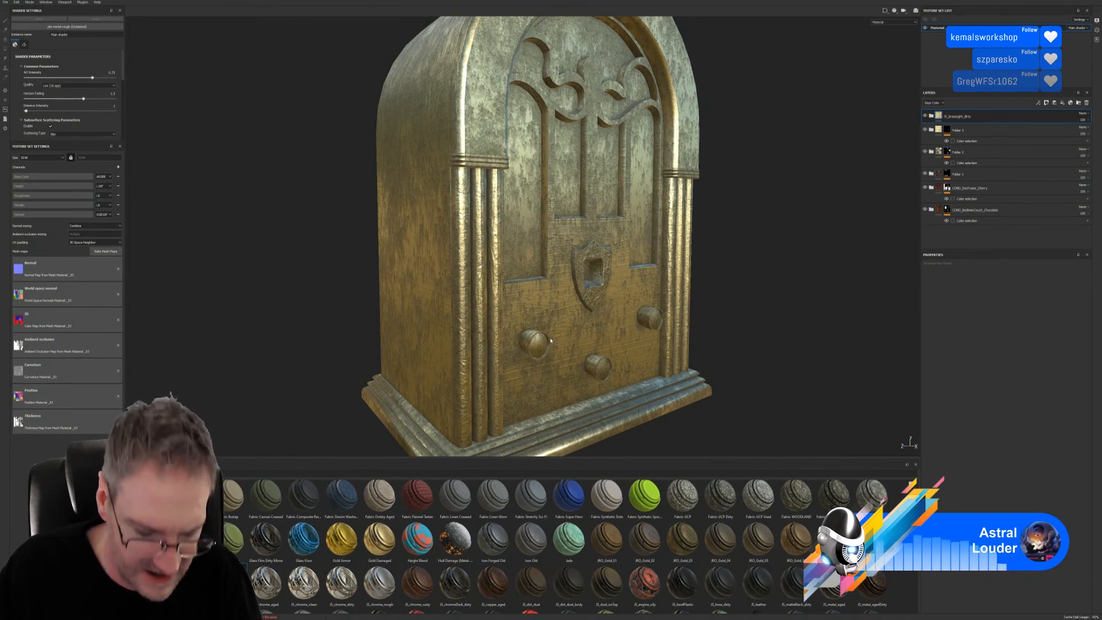
key(ctrl)
key(ctrl+z)
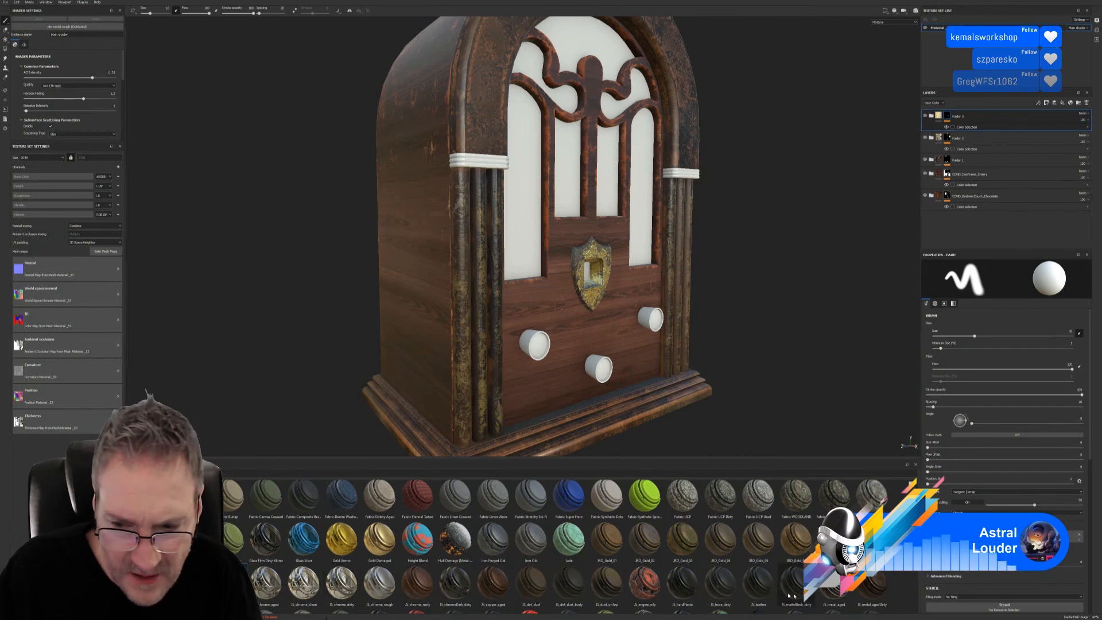
- Add the worn gold Book_Borders smart material above the existing layers and inspect it on the front knobs
scroll(568, 545, down, 2)
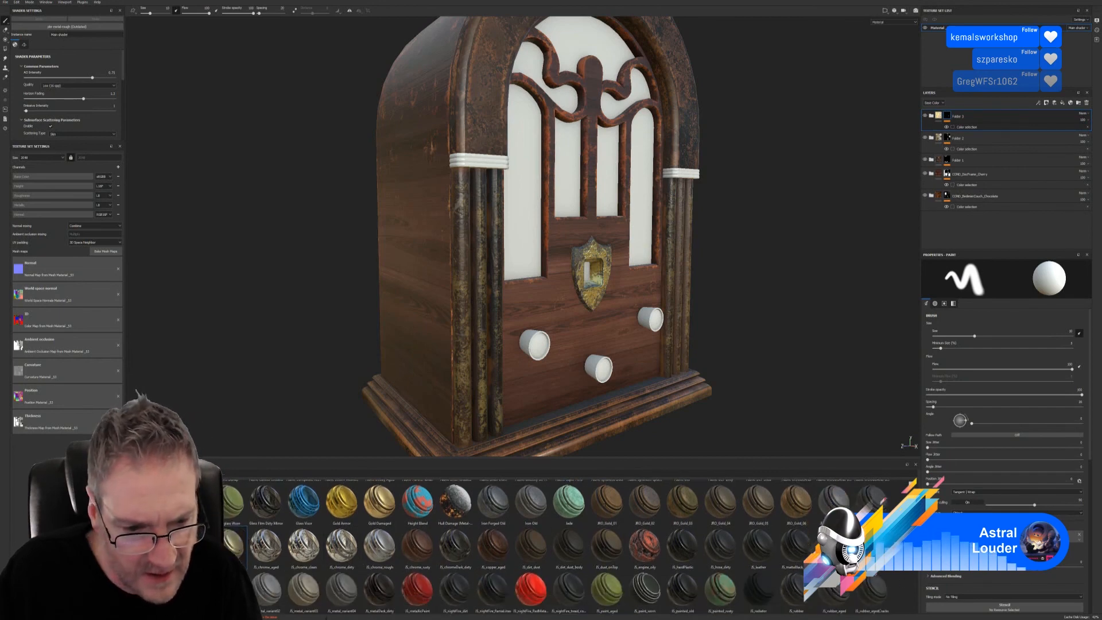
scroll(568, 545, down, 1)
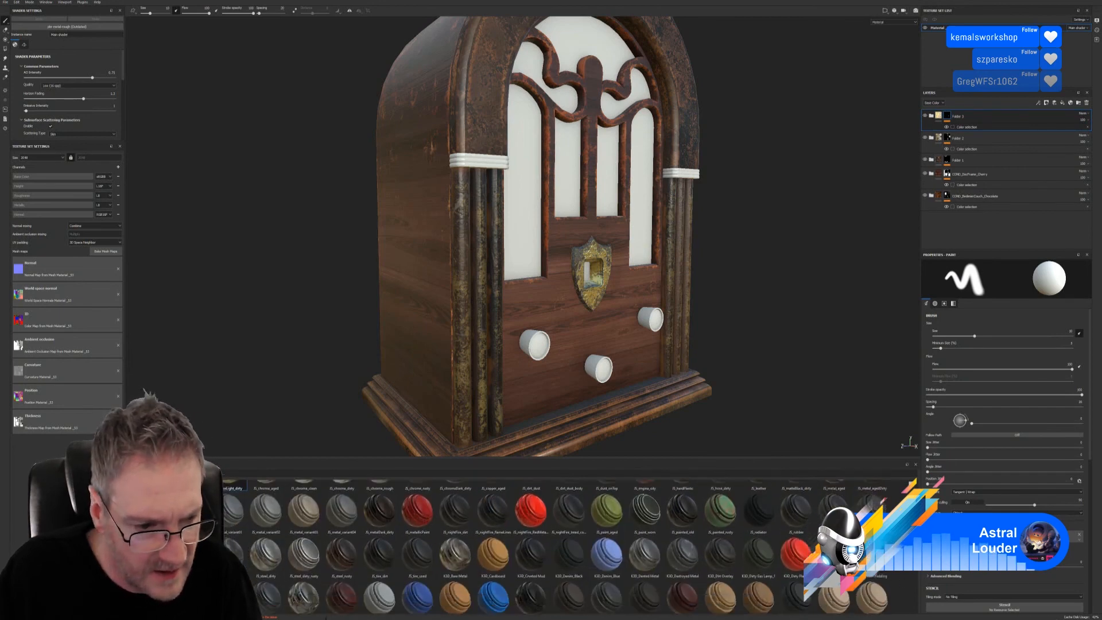
scroll(917, 580, down, 3)
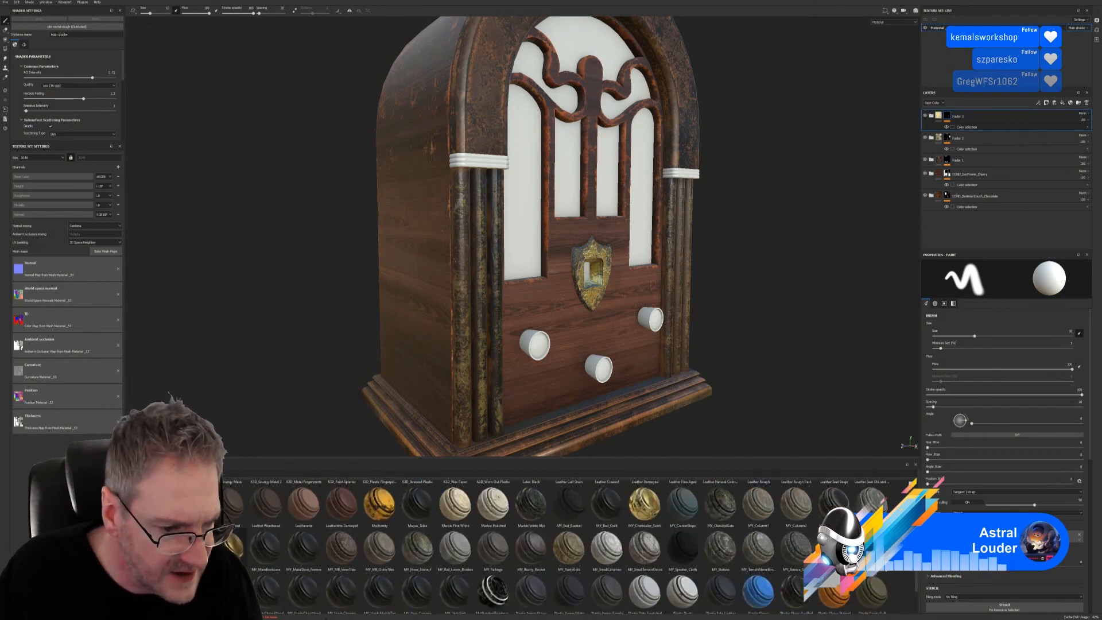
mouse_move(232, 543)
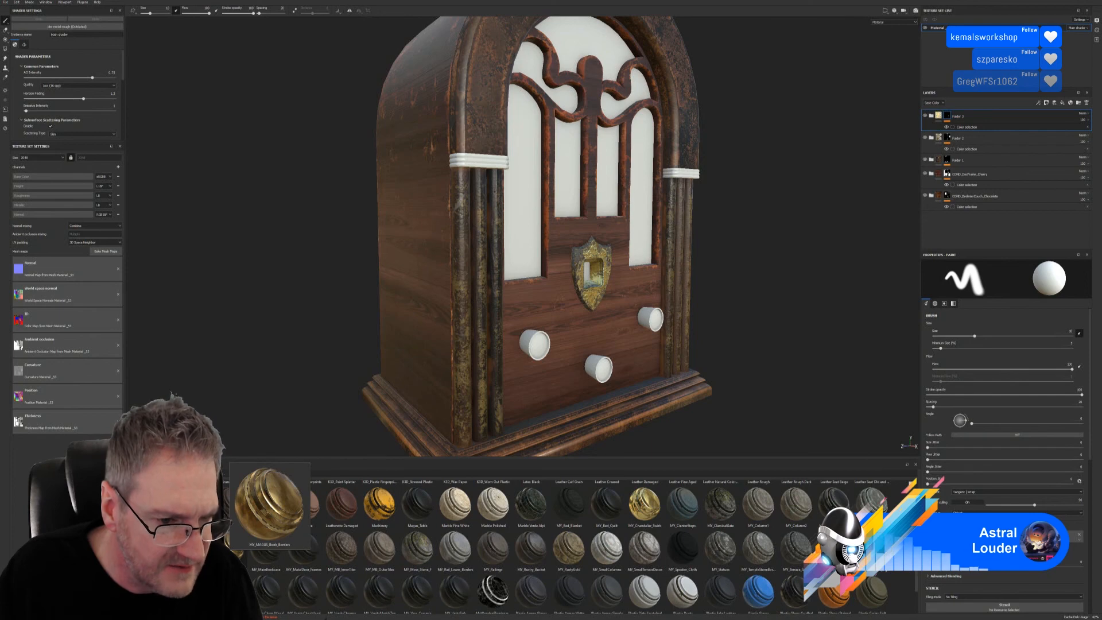
drag(232, 542, 537, 348)
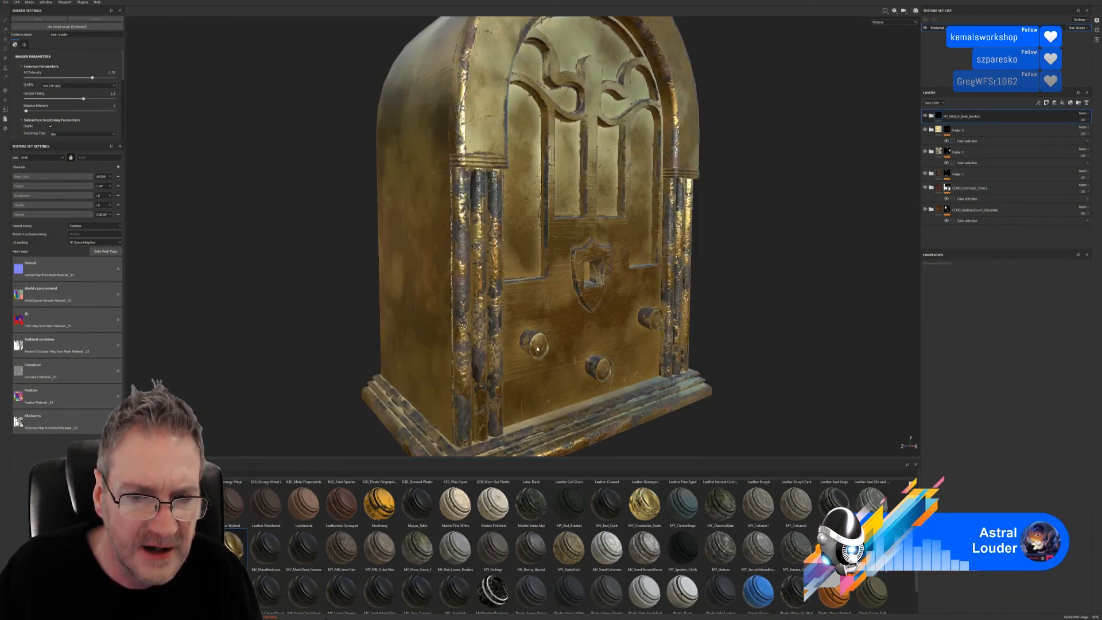
scroll(579, 372, up, 5)
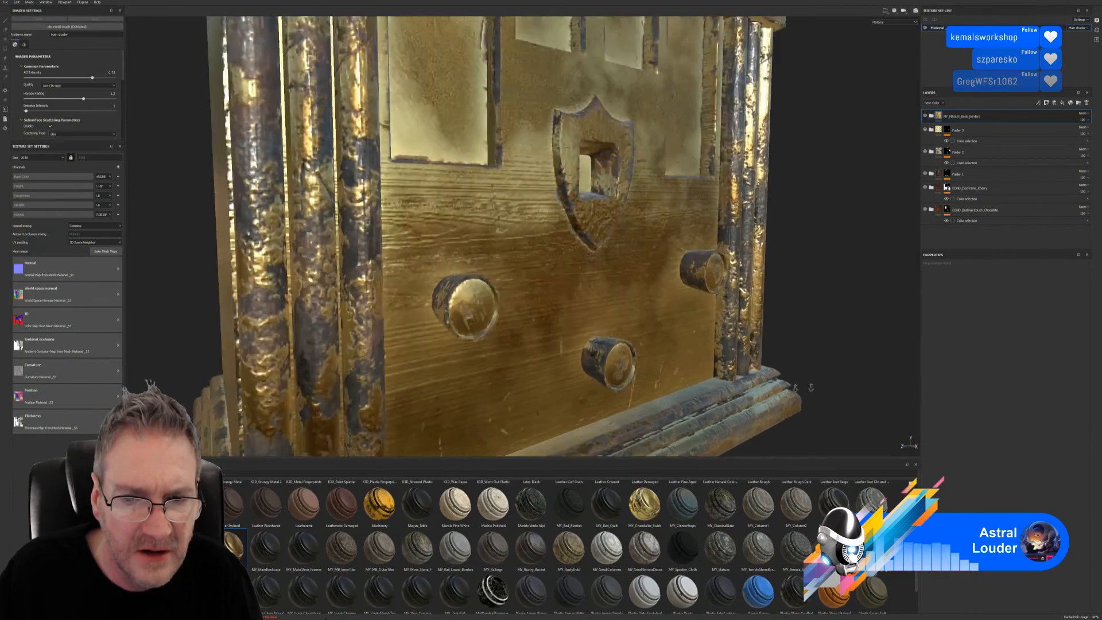
mouse_move(579, 372)
alt+mouse_down()
mouse_move(624, 396)
mouse_move(568, 293)
mouse_move(575, 360)
alt+mouse_up()
scroll(576, 360, down, 6)
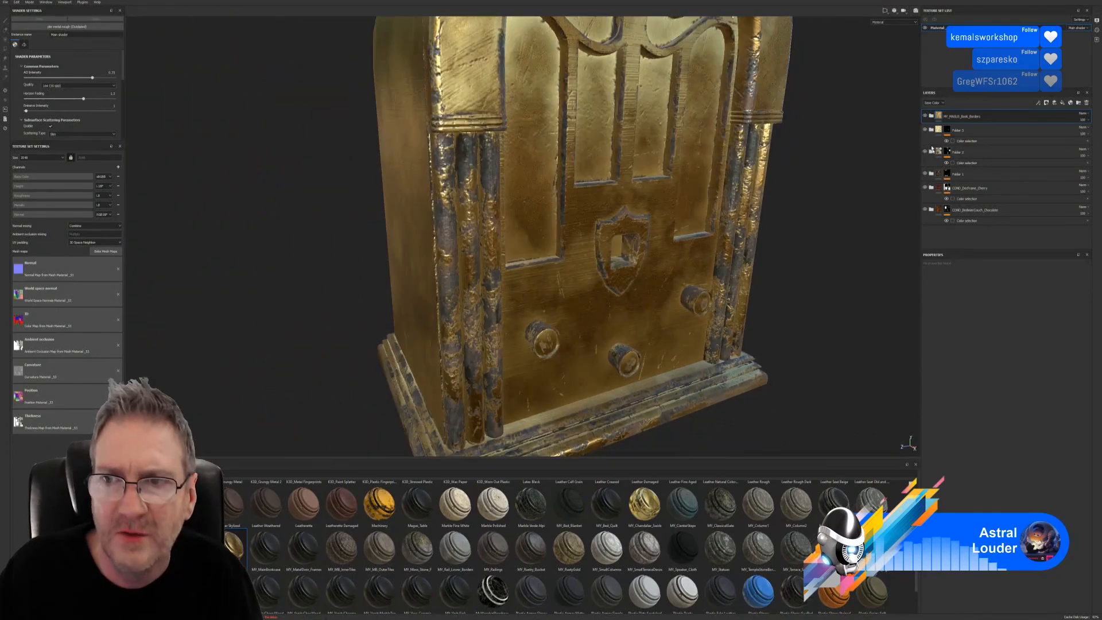
- Mask the Book_Borders layer with a color selection of the knobs' yellow ID color and check the texture on the side knob
right_click(1002, 118)
click(1030, 139)
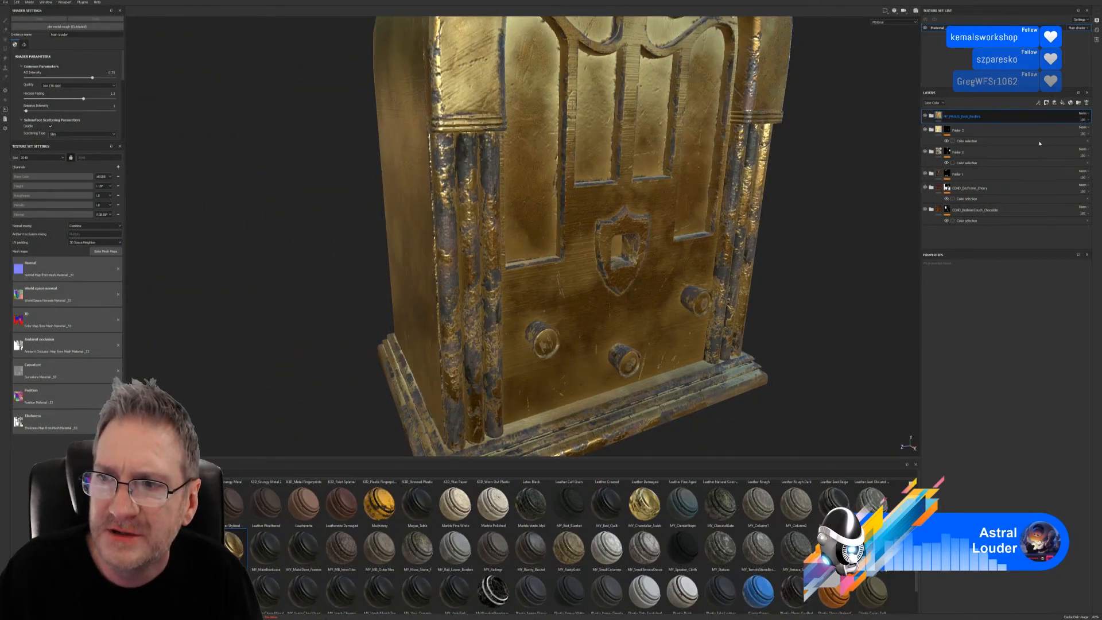
click(1079, 325)
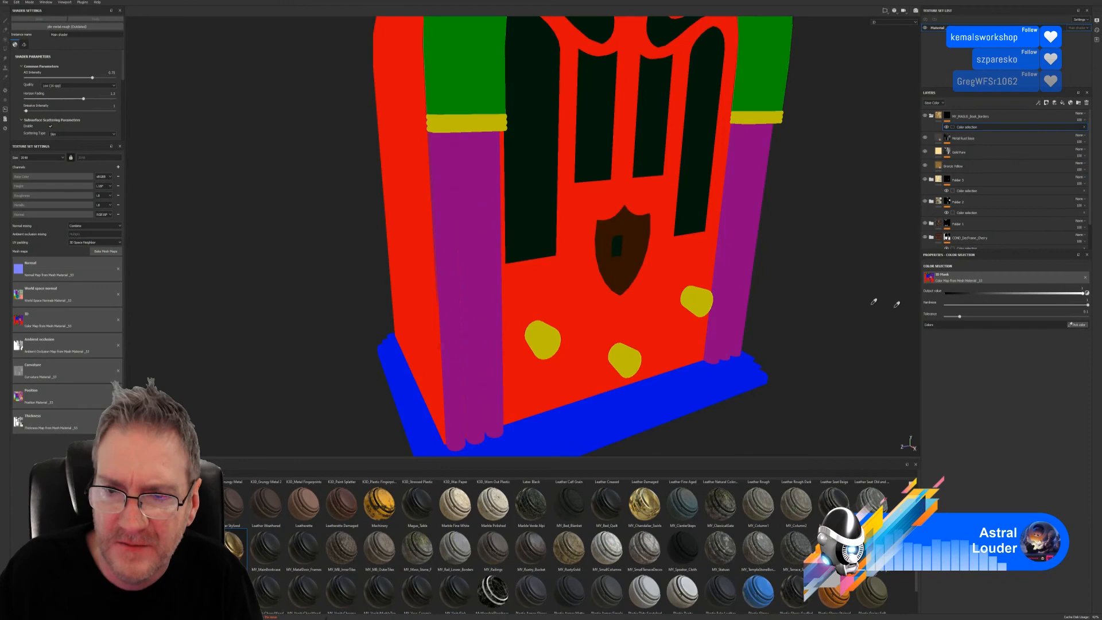
click(710, 294)
alt+drag(635, 367, 616, 337)
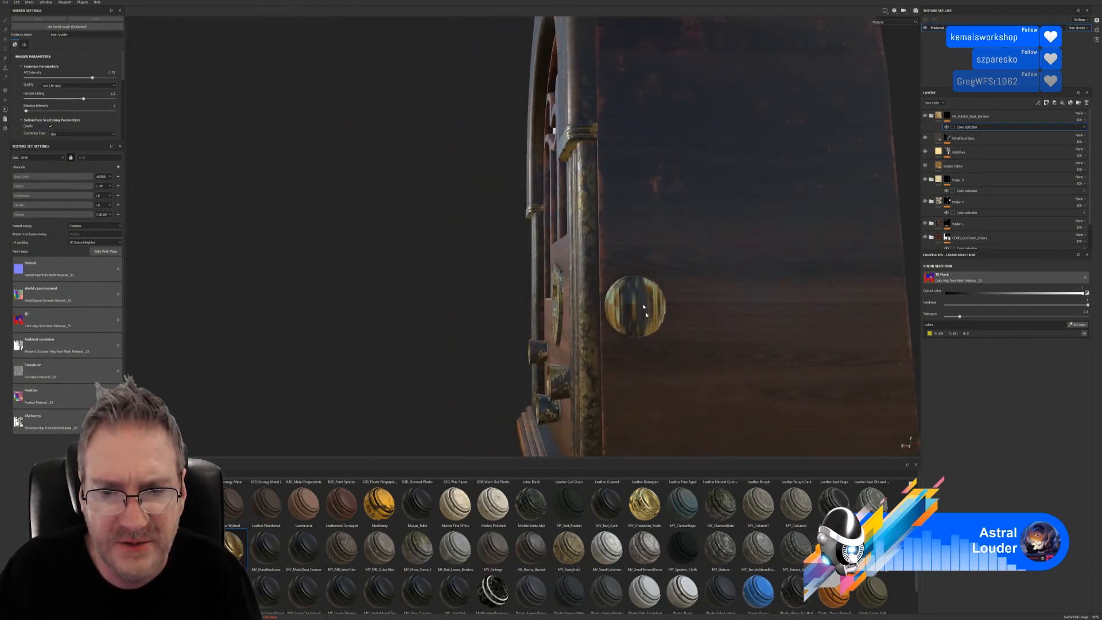
alt+right_drag(648, 331, 745, 324)
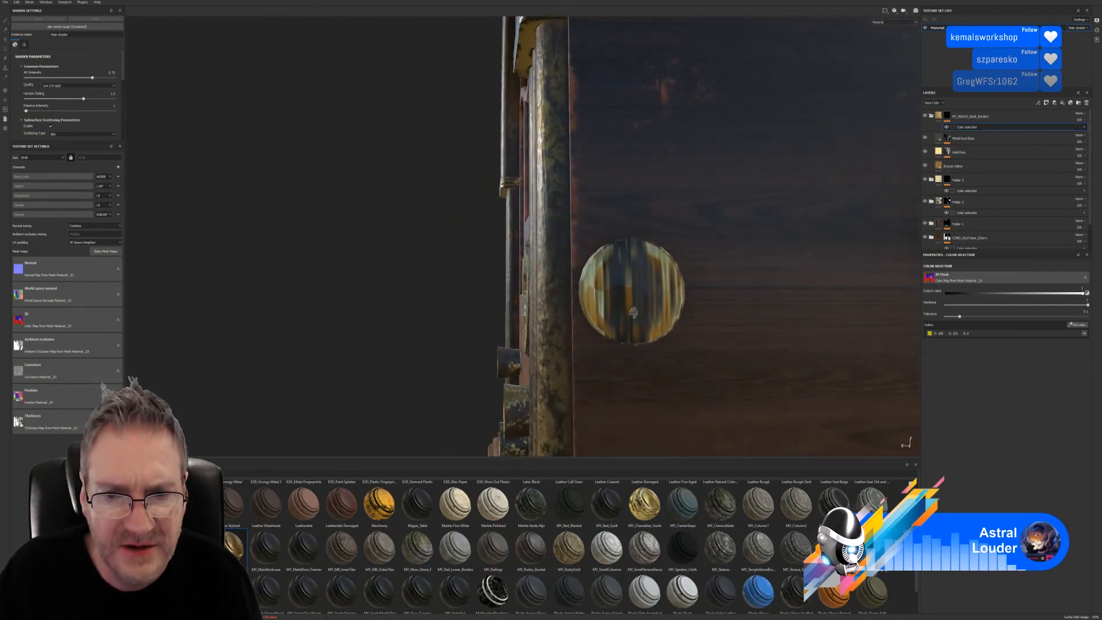
alt+drag(633, 324, 660, 316)
scroll(639, 319, down, 3)
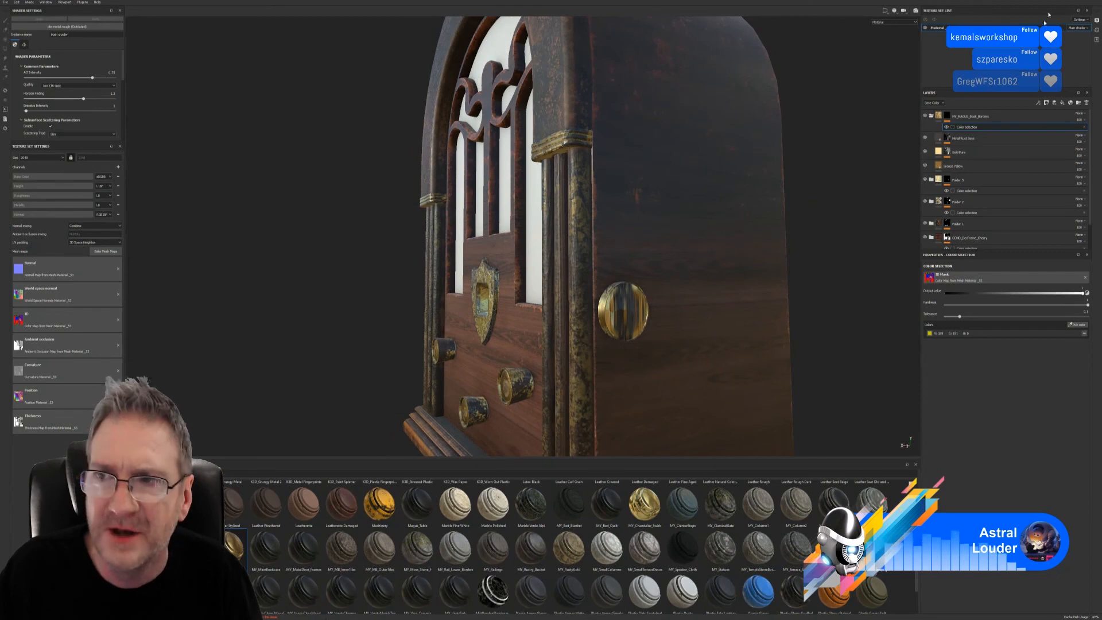
- Switch to 3ds Max, view the radio's side knob and open the model's UVs in the UV editor
key(super+d)
key(alt+Tab)
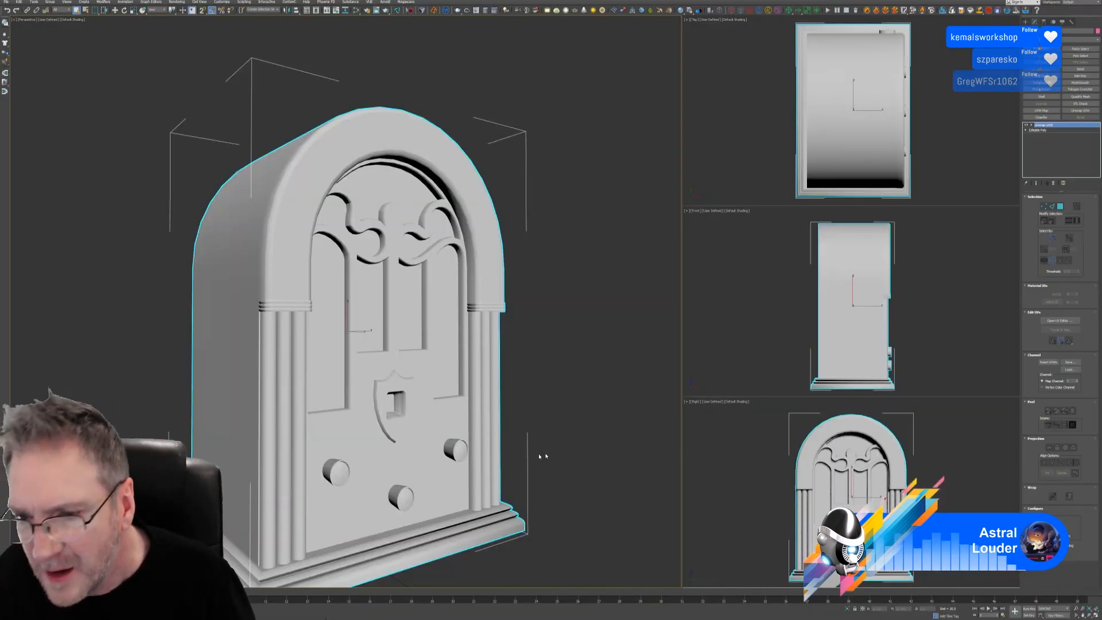
alt+middle_drag(519, 457, 479, 431)
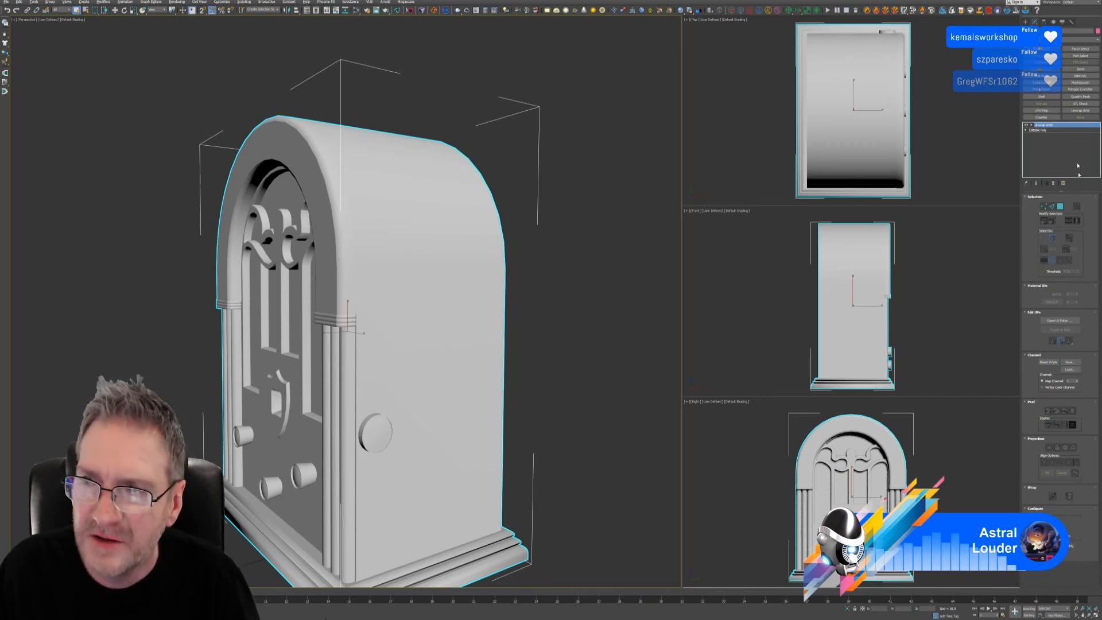
click(1059, 321)
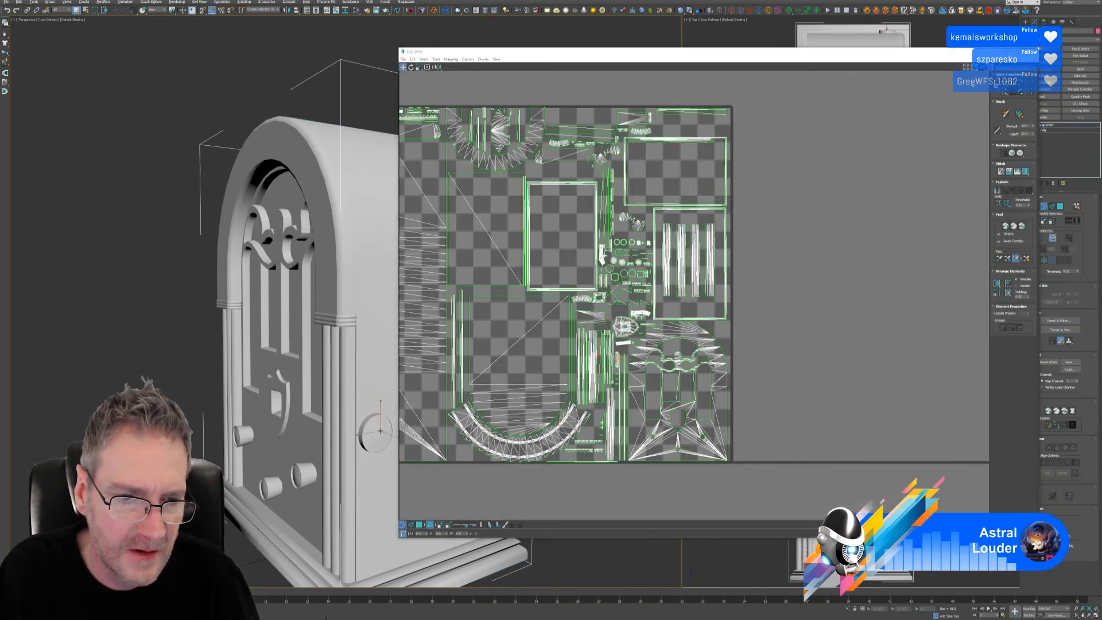
- Select the side knob's UV shell and apply Flatten Mapping to it with the default settings
scroll(647, 374, up, 10)
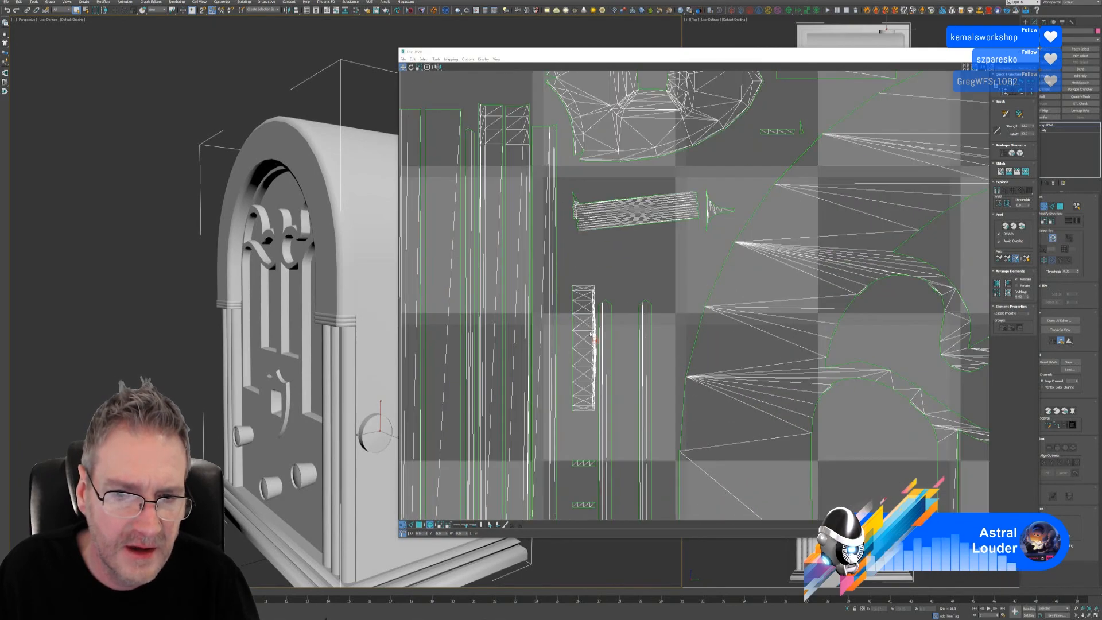
click(596, 366)
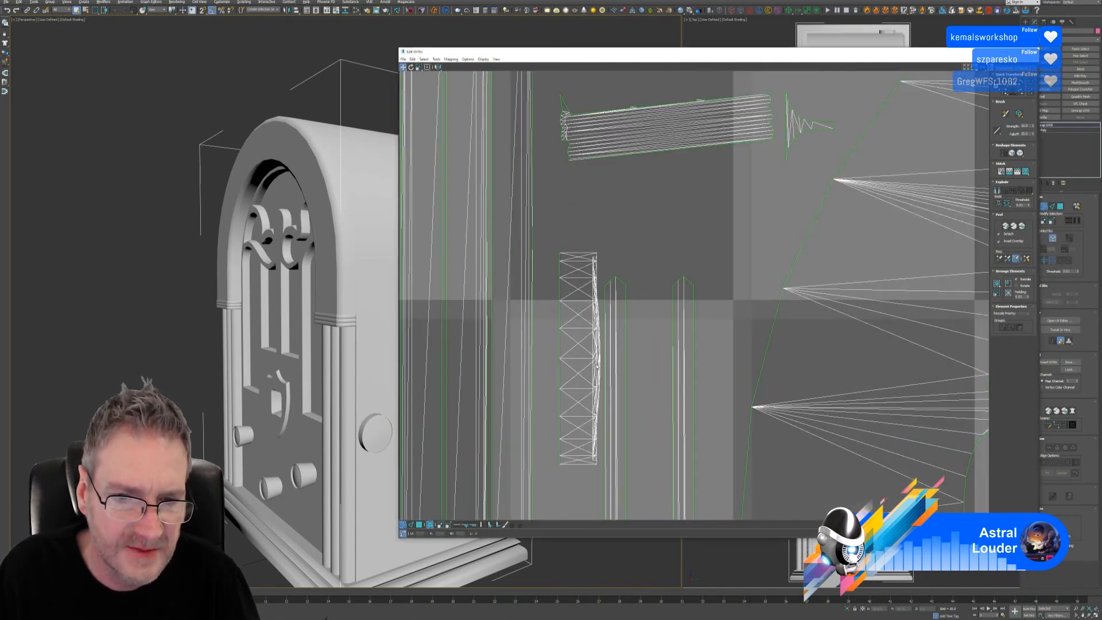
drag(559, 385, 585, 415)
scroll(591, 413, down, 8)
scroll(594, 401, down, 5)
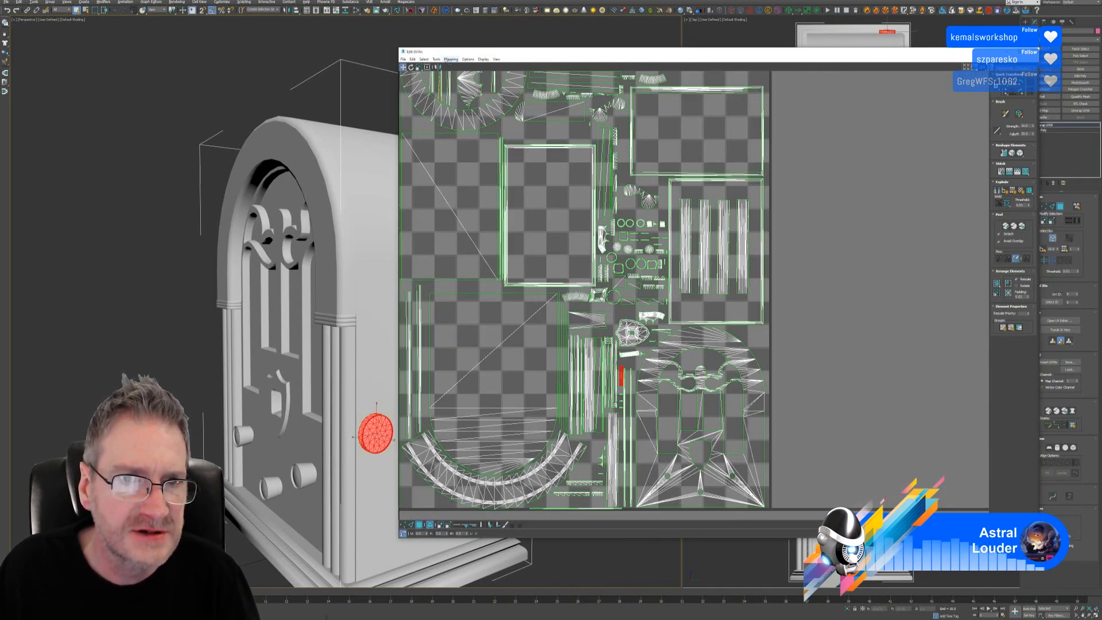
click(450, 59)
click(462, 65)
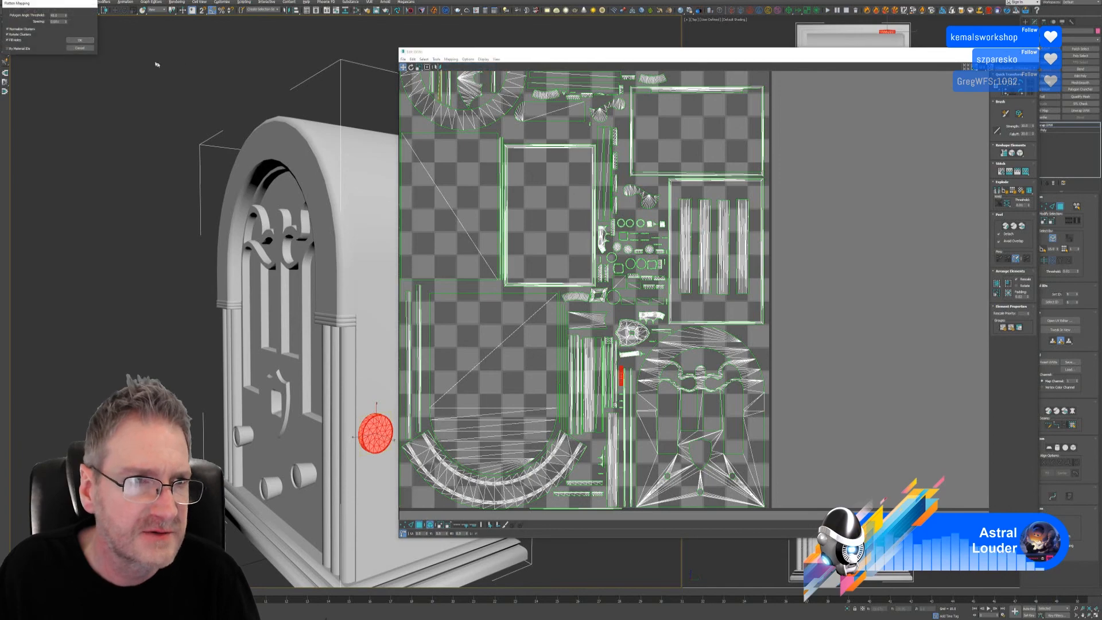
click(78, 40)
- Move the flattened side knob shells outside the UV tile and scale them down uniformly
scroll(645, 267, down, 5)
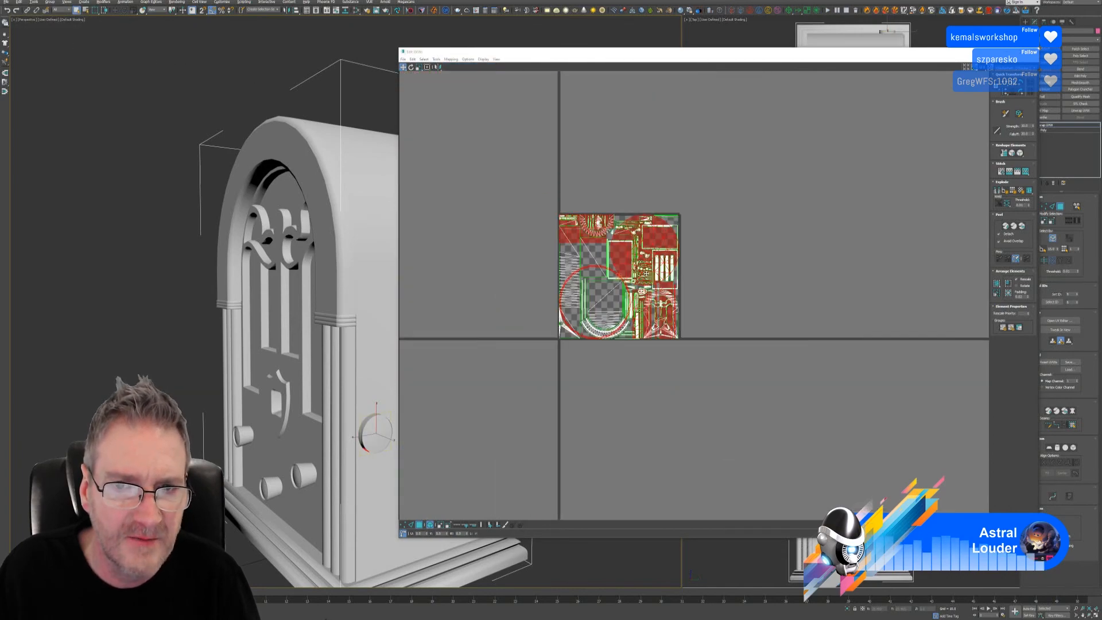
drag(660, 232, 798, 364)
click(418, 67)
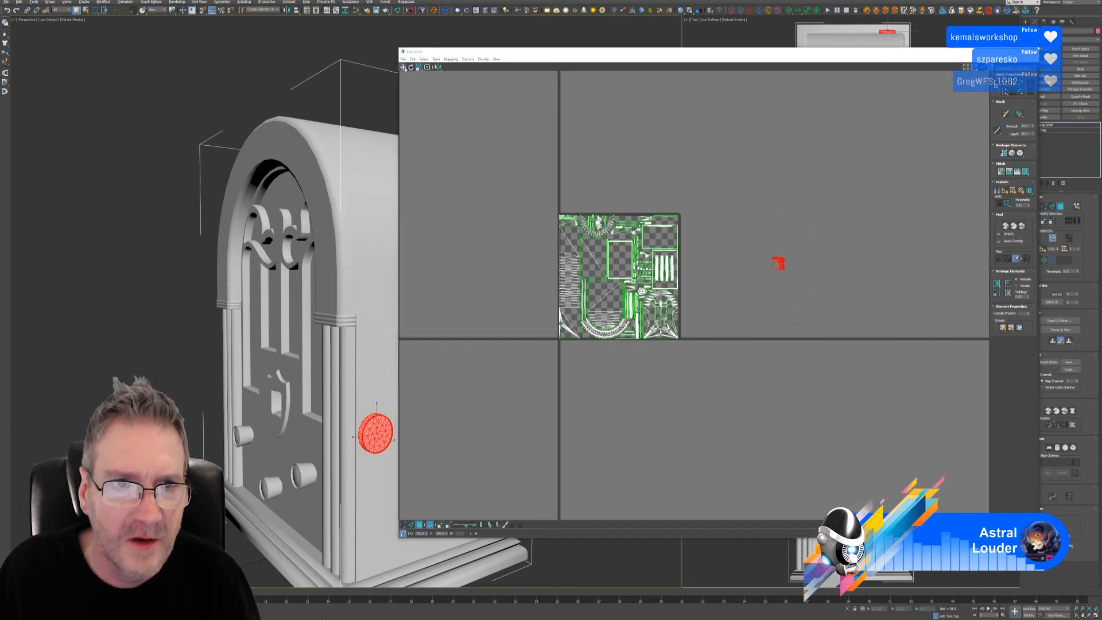
key(w)
- Move the side knob shells back into the UV tile, inside the large rectangular shell in its upper right
scroll(815, 250, up, 5)
middle_drag(693, 313, 883, 326)
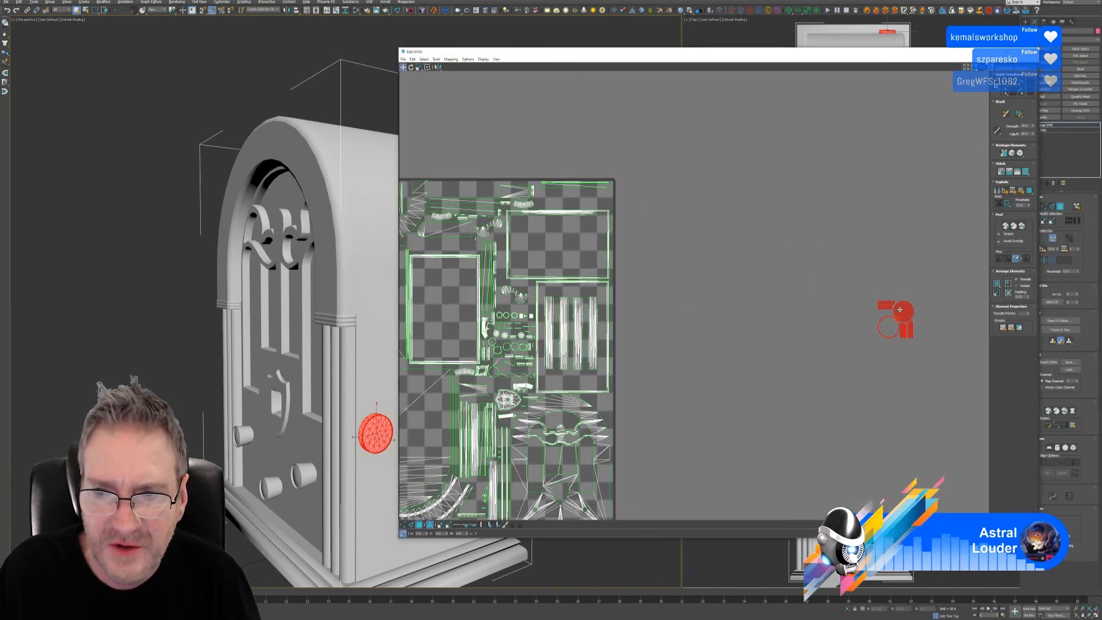
drag(899, 310, 565, 236)
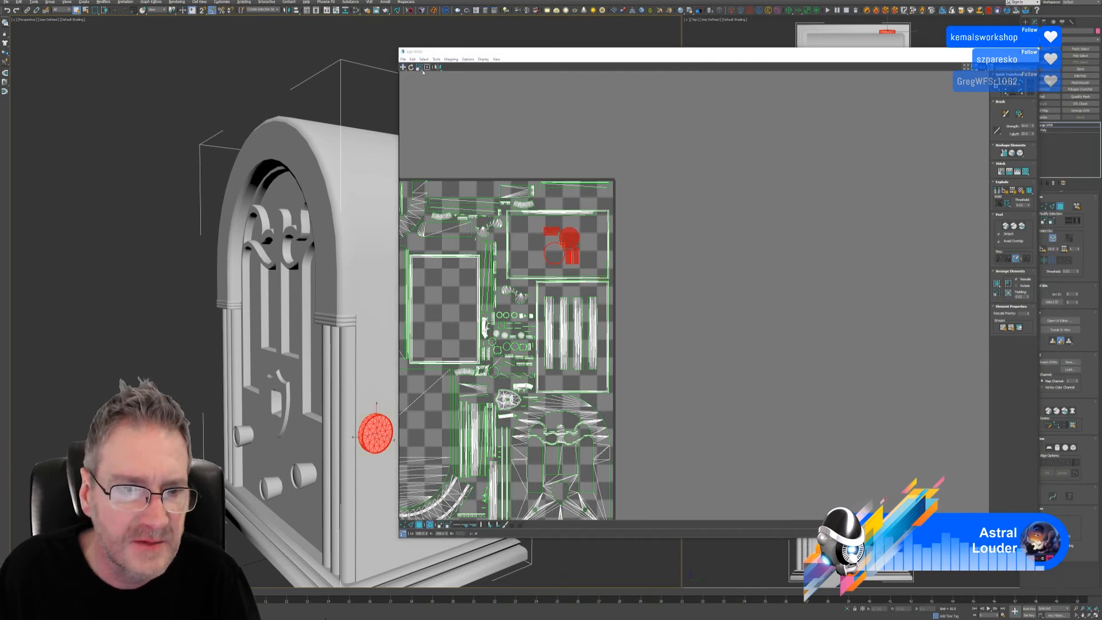
- Close the UV editor and leave polygon selection mode on the radio's Unwrap UVW modifier
scroll(570, 235, up, 2)
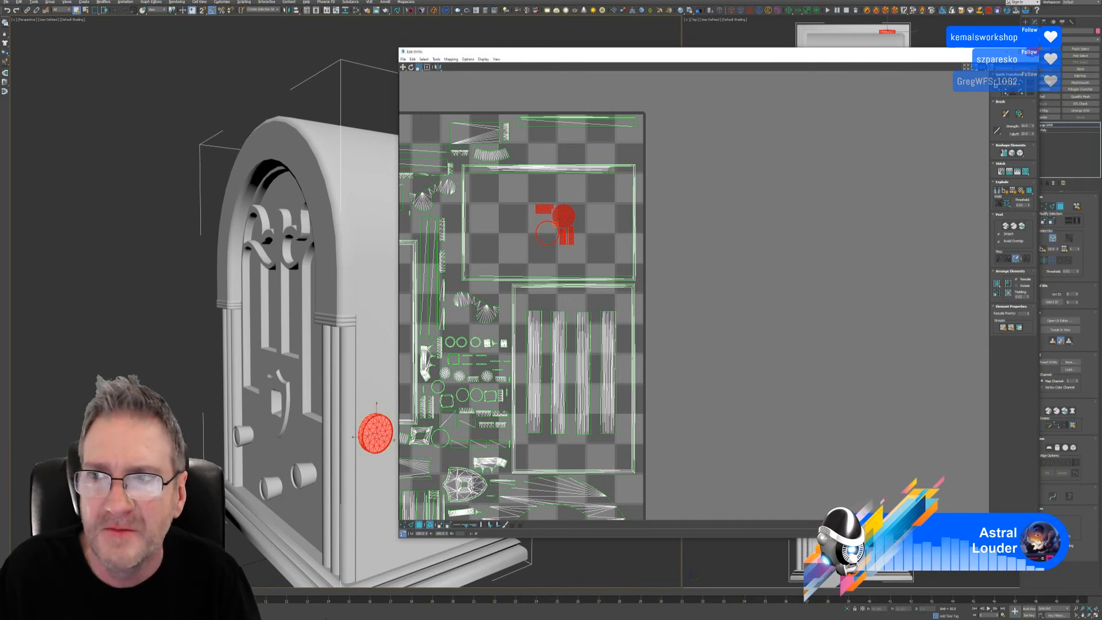
click(1032, 52)
click(1061, 207)
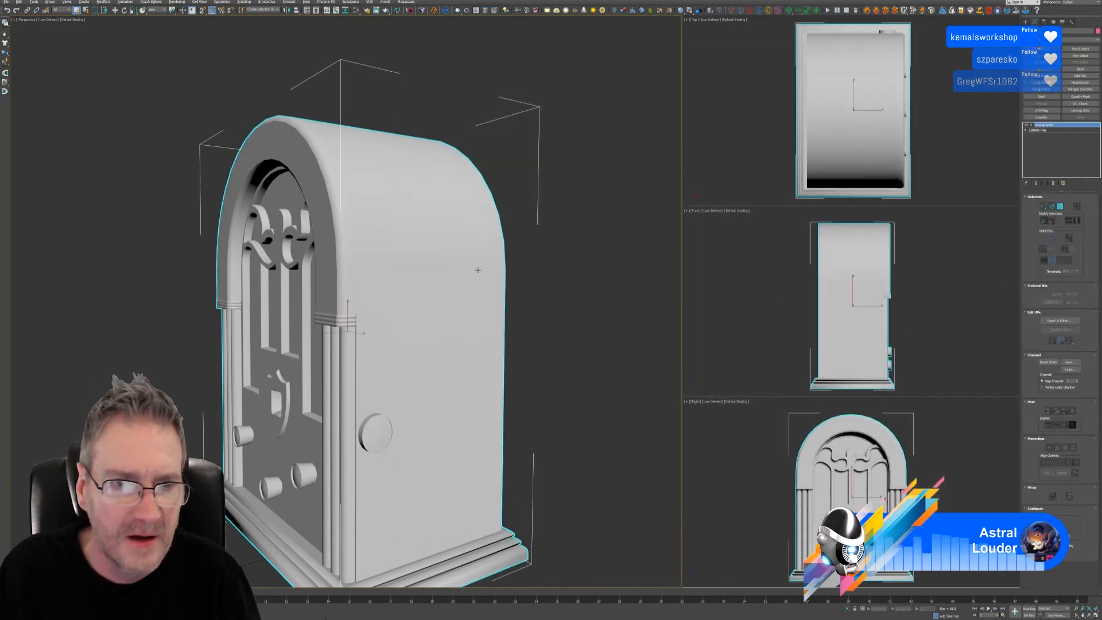
alt+middle_drag(477, 270, 222, 105)
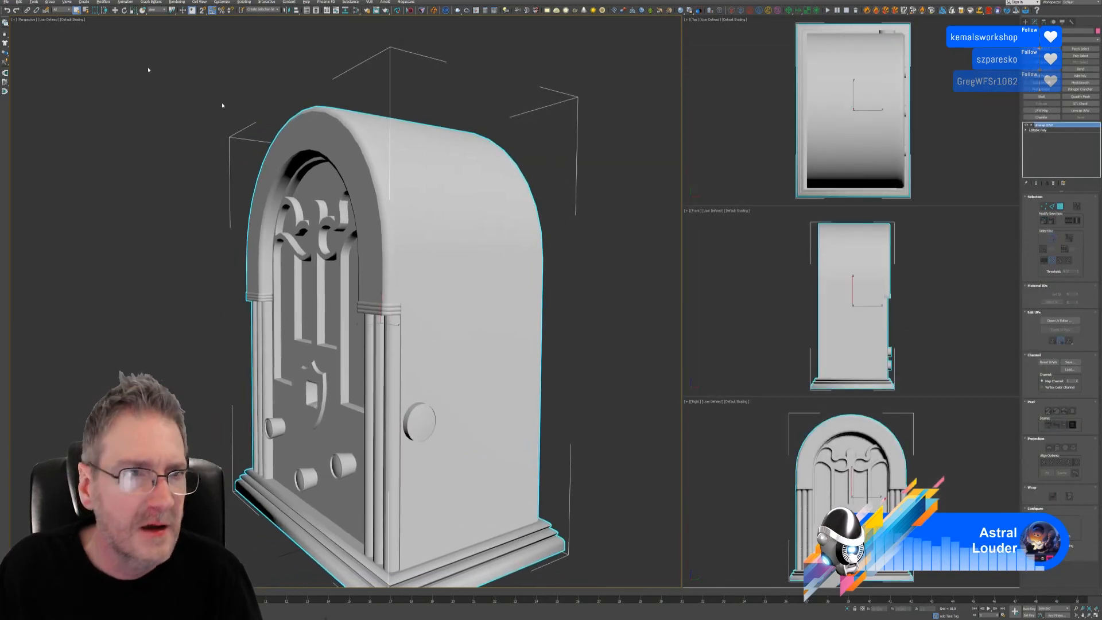
- Export the selected radio as an FBX, overwriting Old_Radio2.fbx in the Antique Radio folder
click(6, 2)
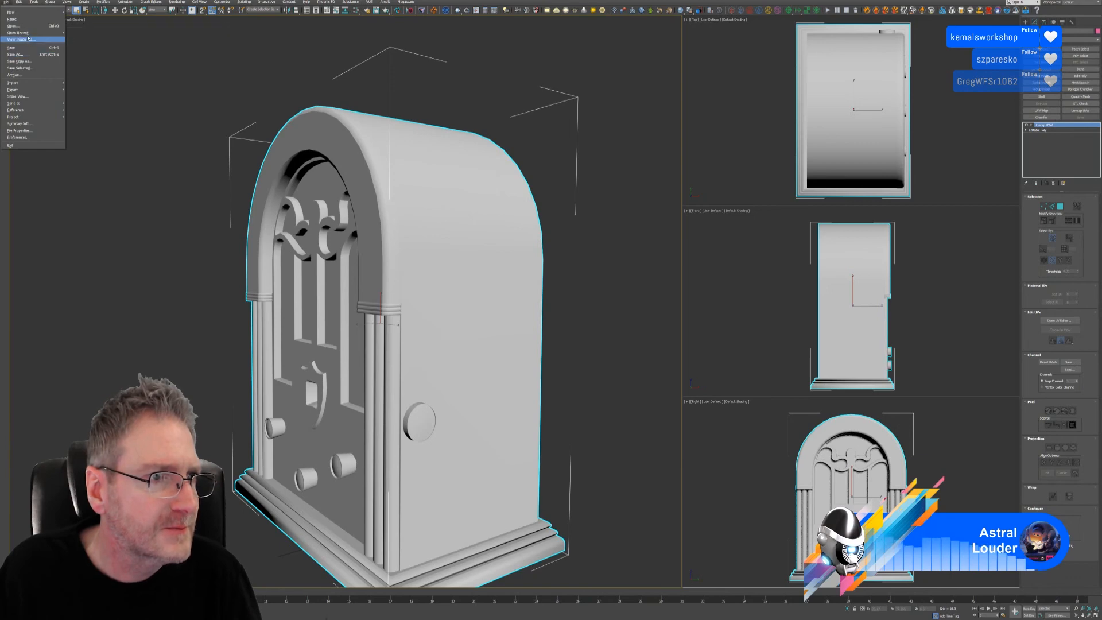
mouse_move(40, 90)
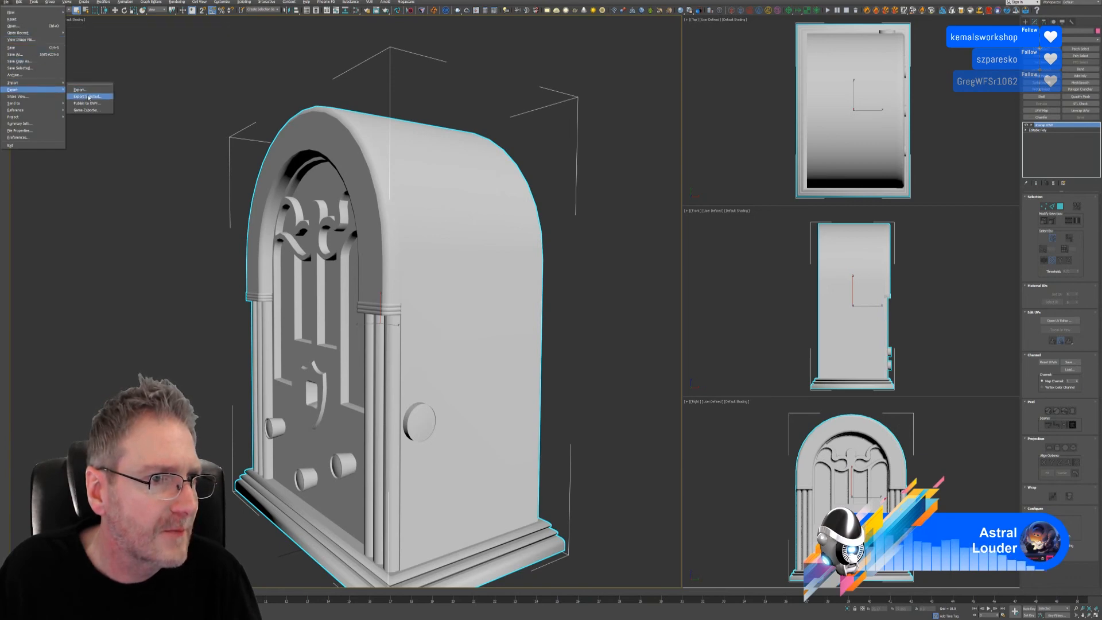
click(89, 97)
click(229, 85)
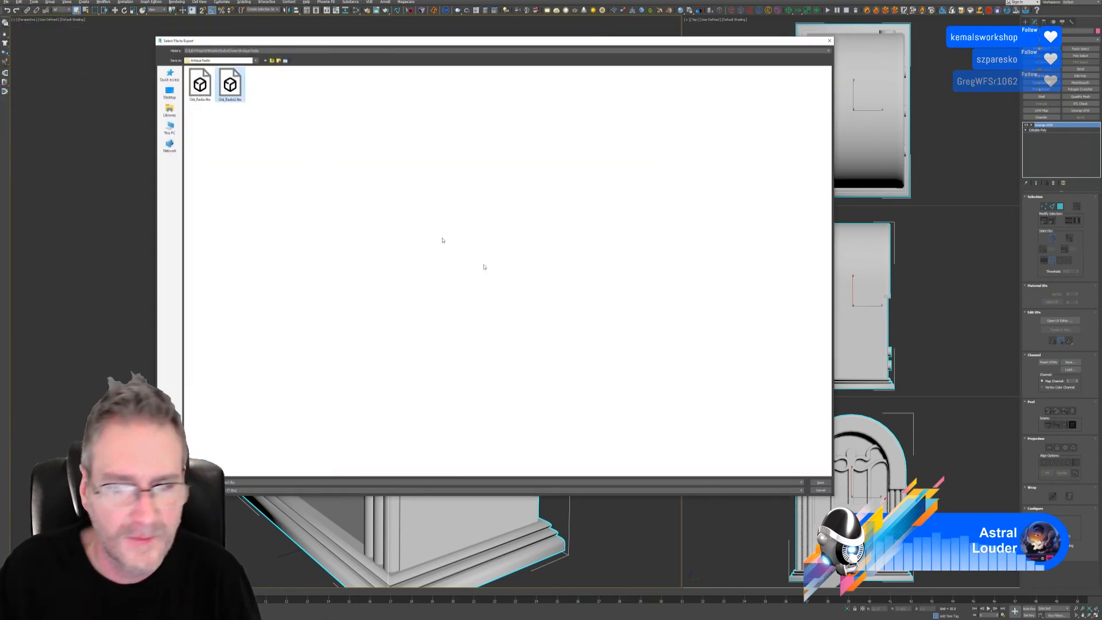
key(Return)
click(583, 316)
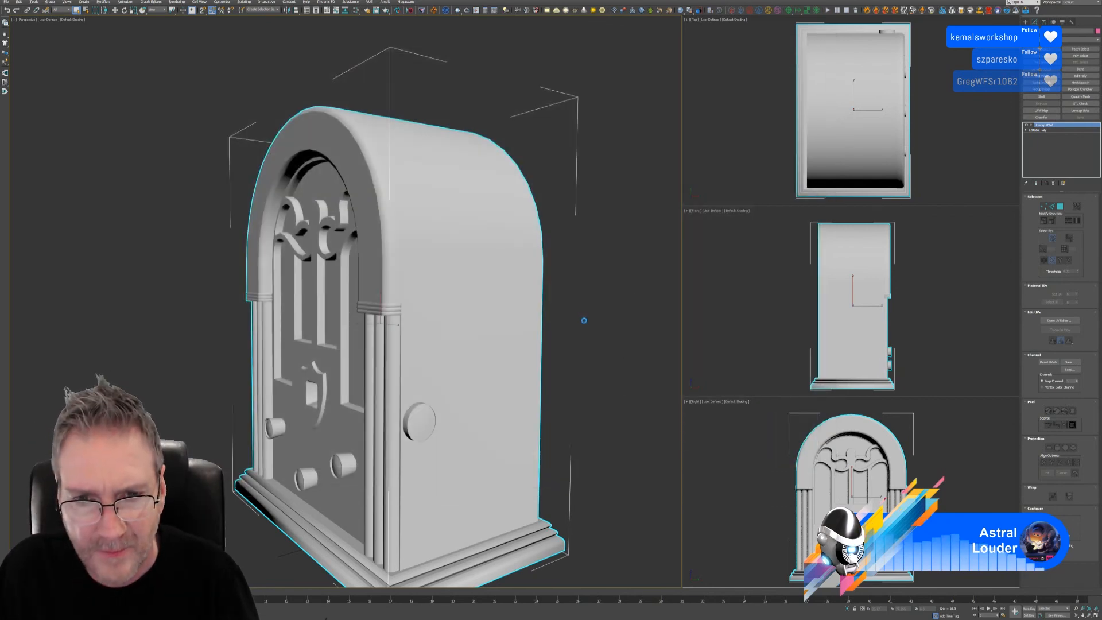
click(662, 386)
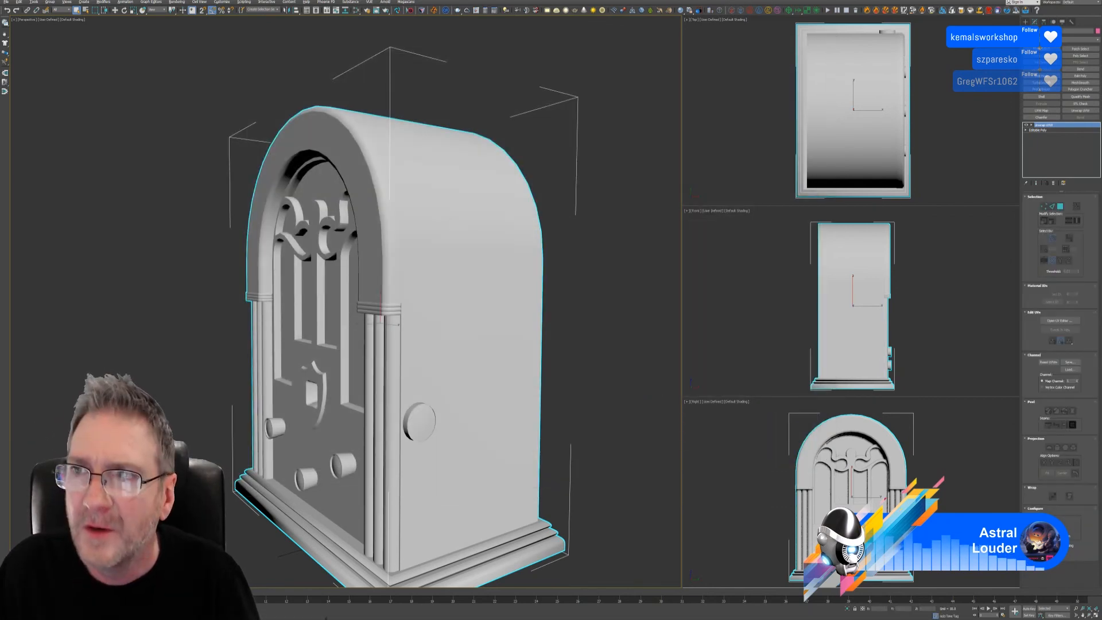
- Switch to Substance Painter and save the radio project
key(super+d)
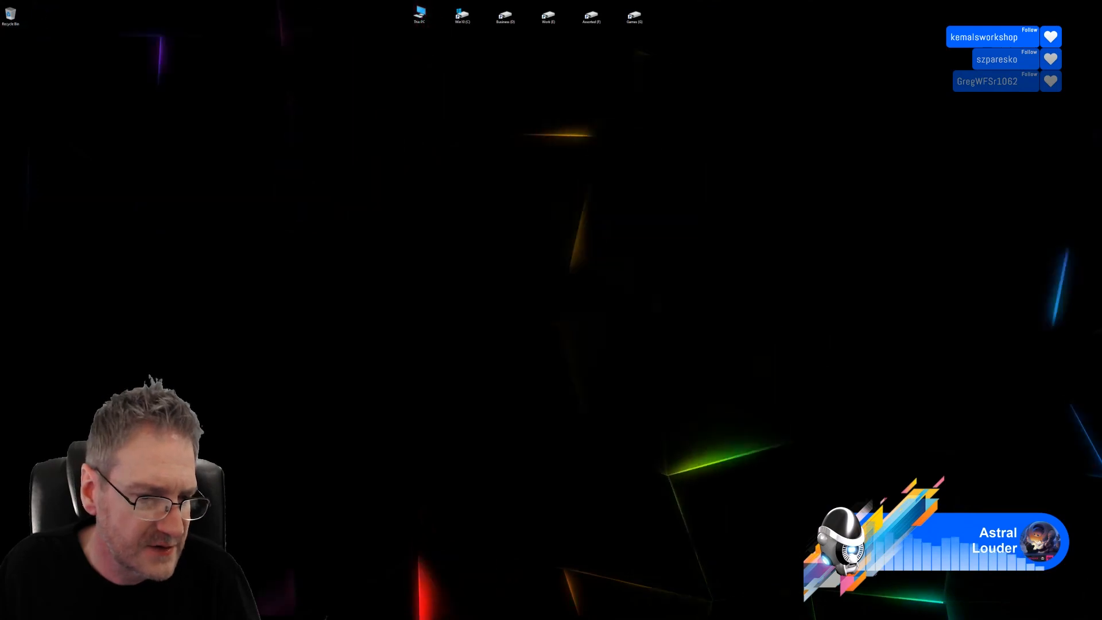
key(alt+Tab)
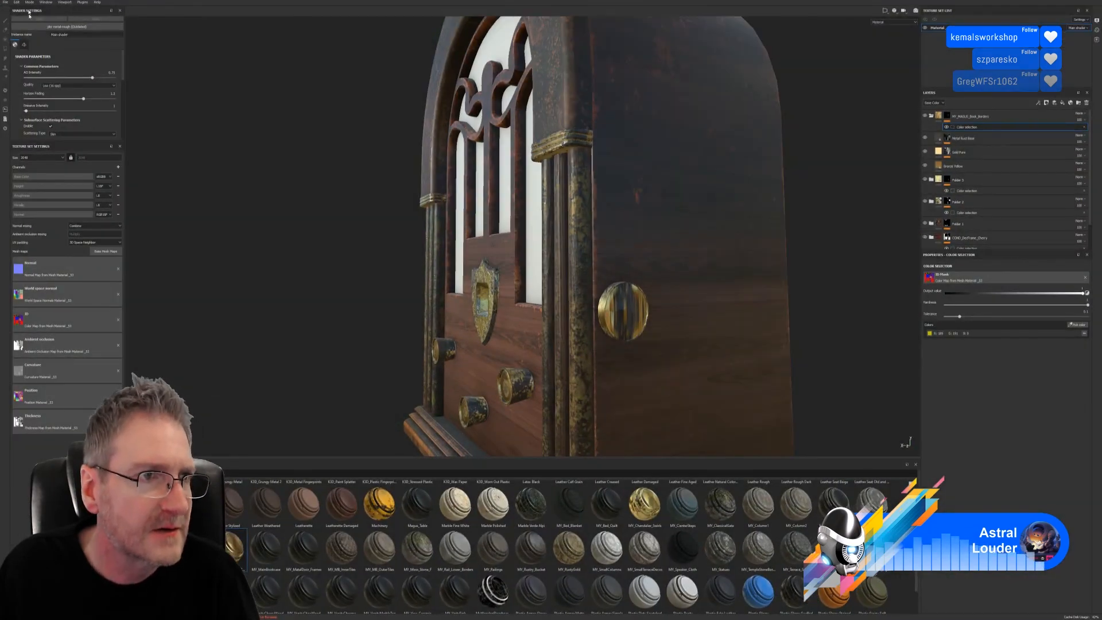
click(5, 3)
click(19, 53)
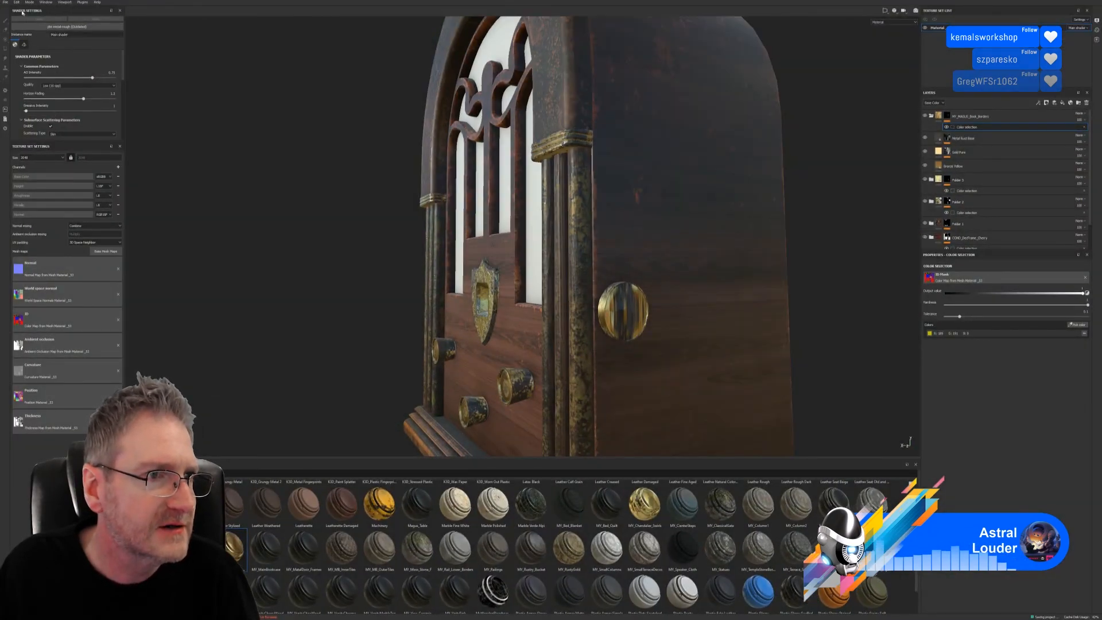
- Replace the project's mesh with the re-exported Old_Radio2.fbx through the project configuration
click(16, 3)
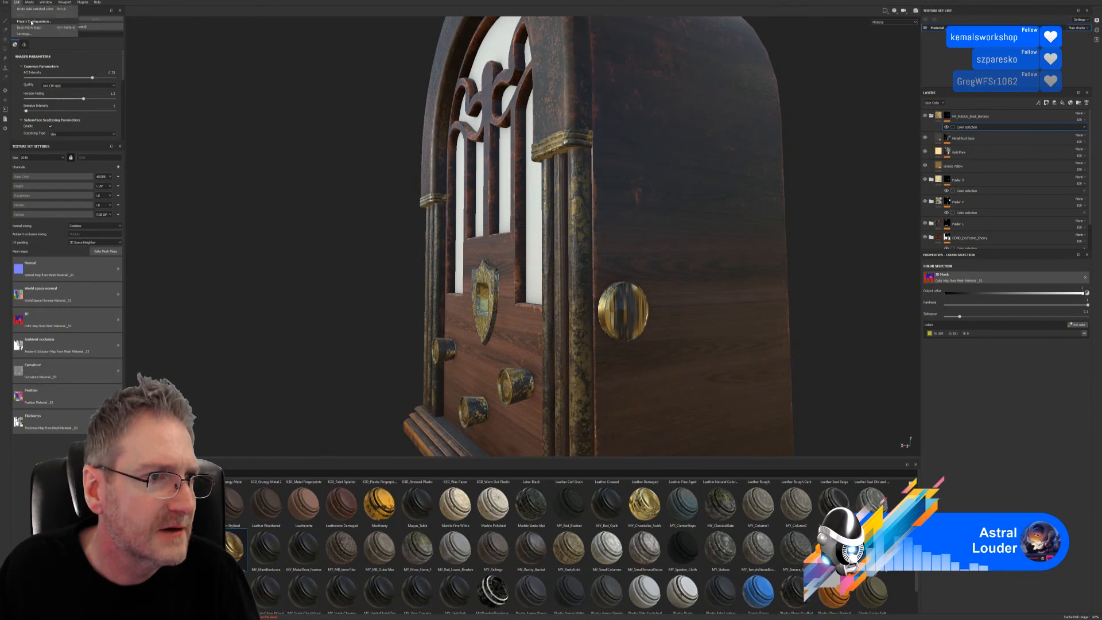
click(34, 22)
click(588, 270)
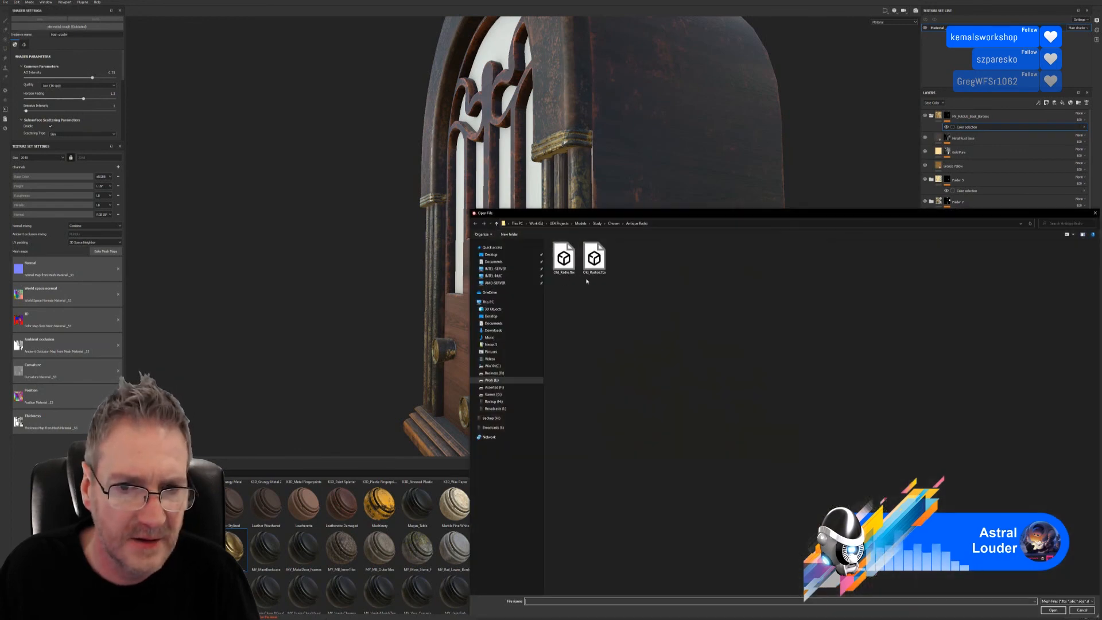
double_click(592, 256)
click(553, 350)
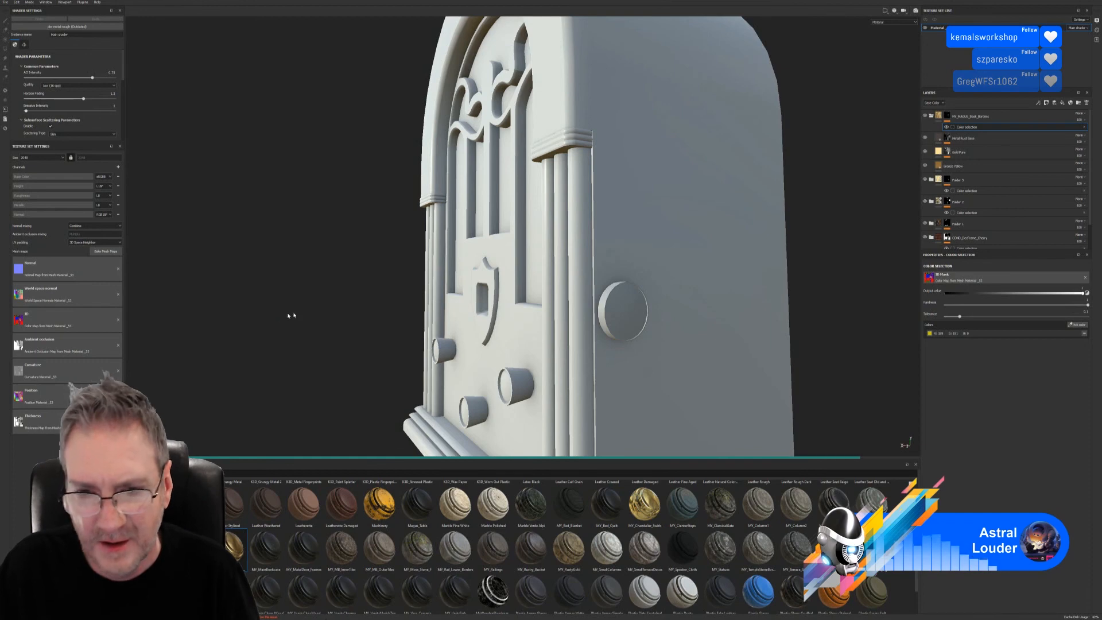
- Rebake all mesh maps for the updated radio mesh and check the gold material on the side knob
click(102, 251)
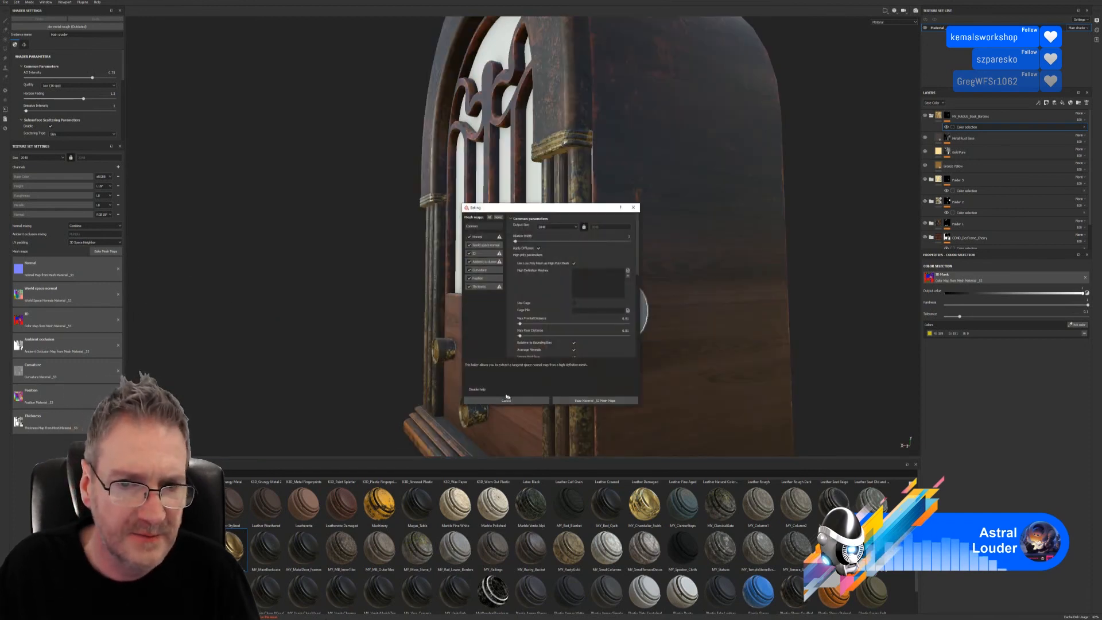
click(595, 399)
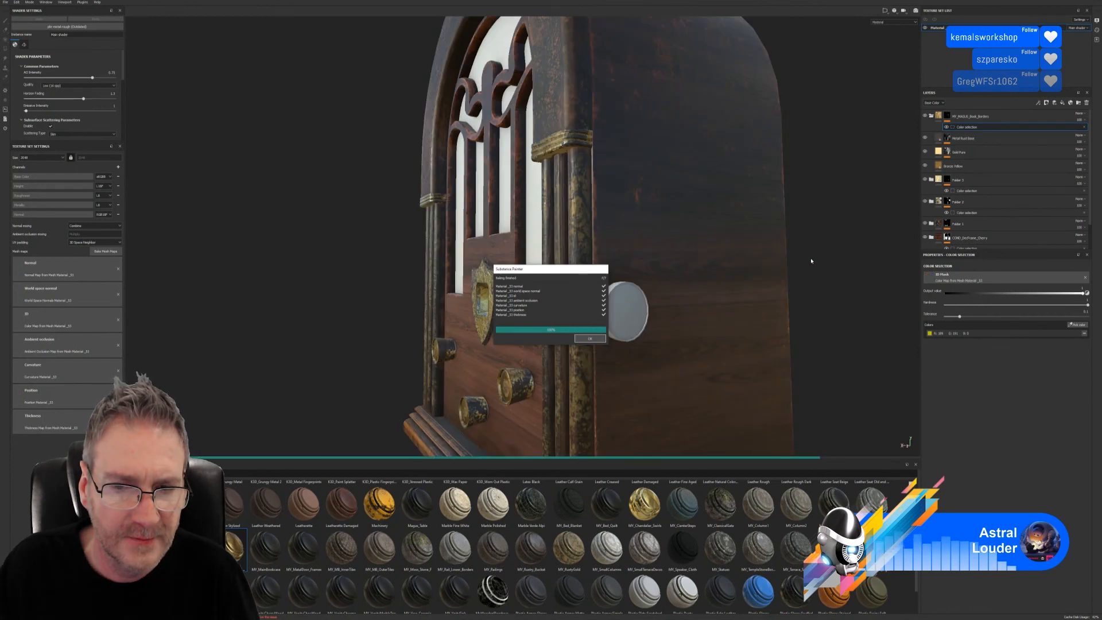
click(592, 342)
alt+drag(578, 373, 647, 389)
alt+right_drag(647, 388, 331, 390)
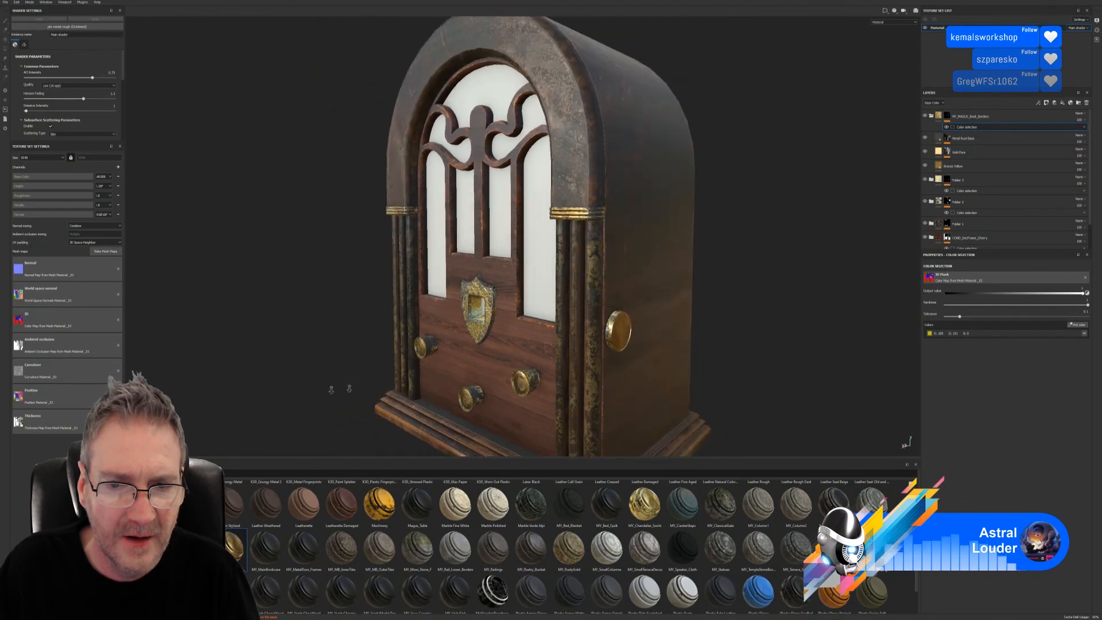
- Apply the Speaker Cloth smart material to the radio and give its folder a color selection mask
alt+drag(591, 401, 756, 322)
alt+middle_drag(487, 147, 492, 204)
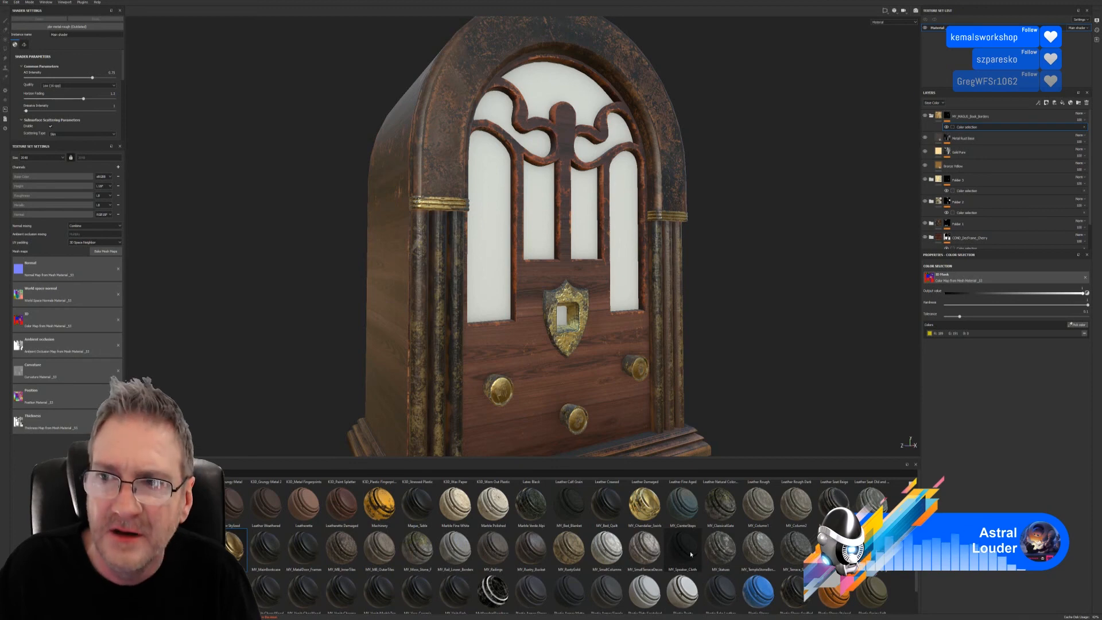
drag(685, 548, 504, 198)
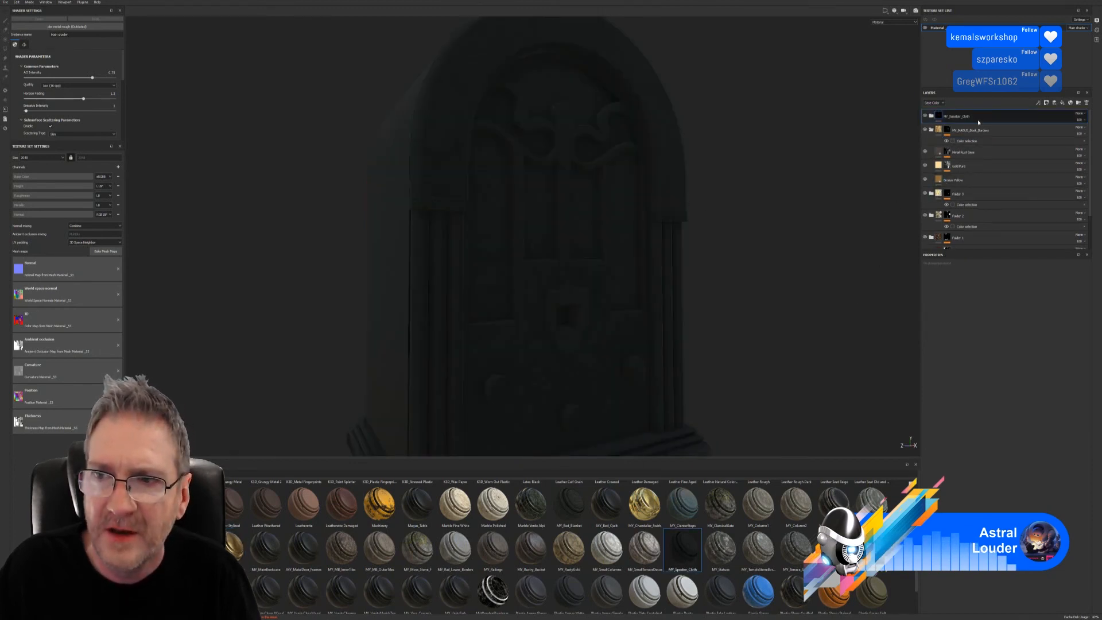
right_click(978, 119)
click(1018, 140)
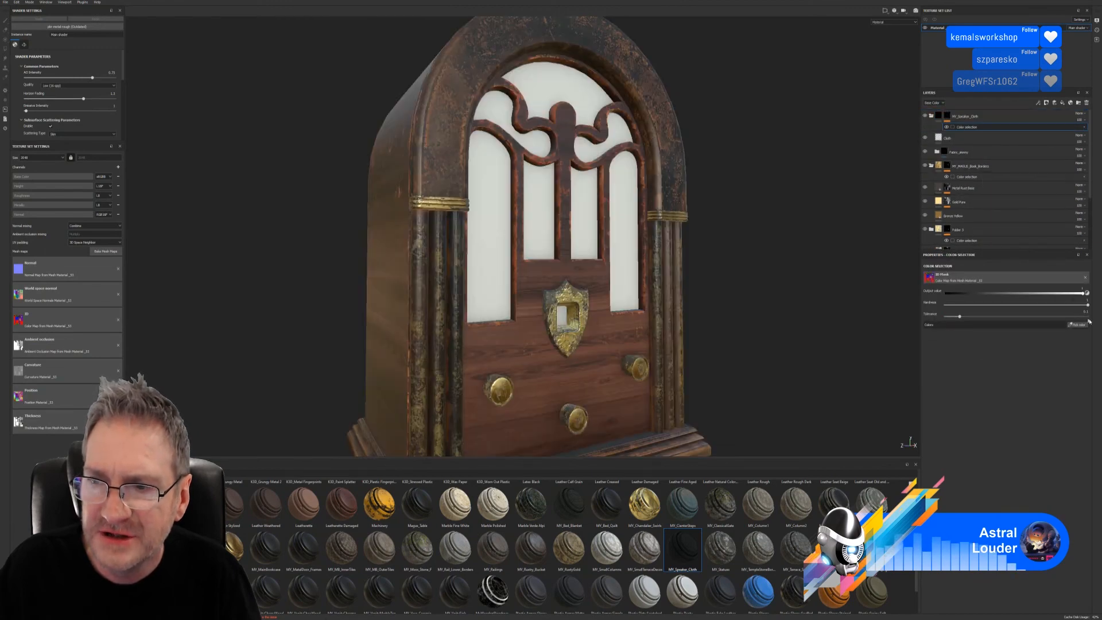
- Pick the ID color of the panels behind the front grille to limit the speaker cloth mask to them
click(1078, 324)
click(582, 83)
mouse_move(705, 258)
alt+mouse_down()
mouse_move(721, 258)
mouse_move(694, 261)
mouse_move(714, 266)
alt+mouse_up()
alt+right_drag(714, 266, 499, 275)
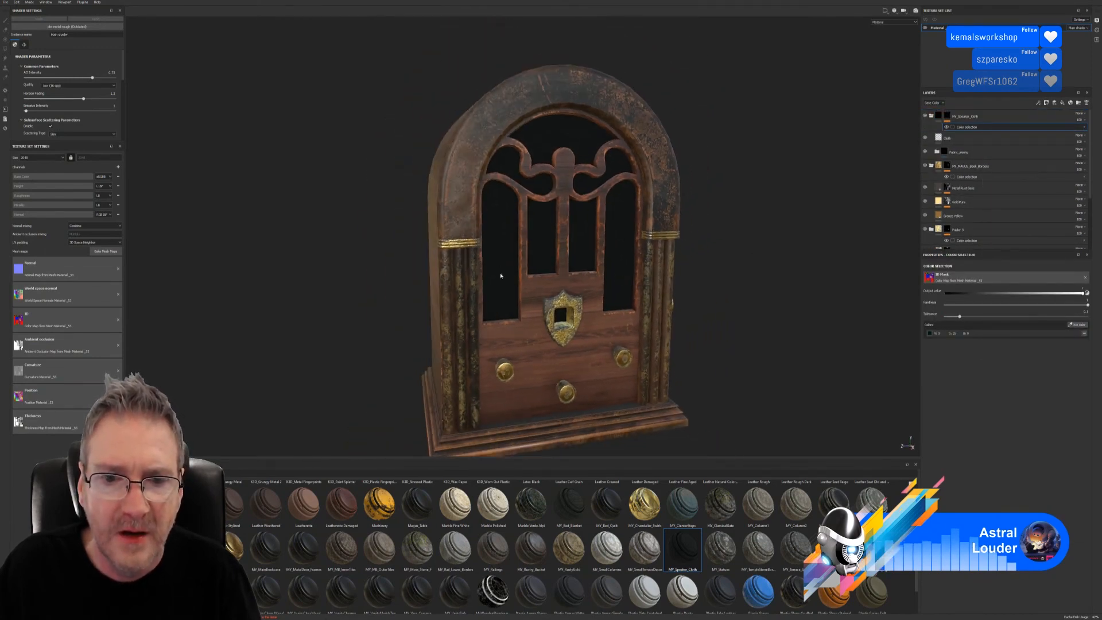
alt+middle_drag(552, 266, 541, 239)
alt+drag(541, 239, 571, 231)
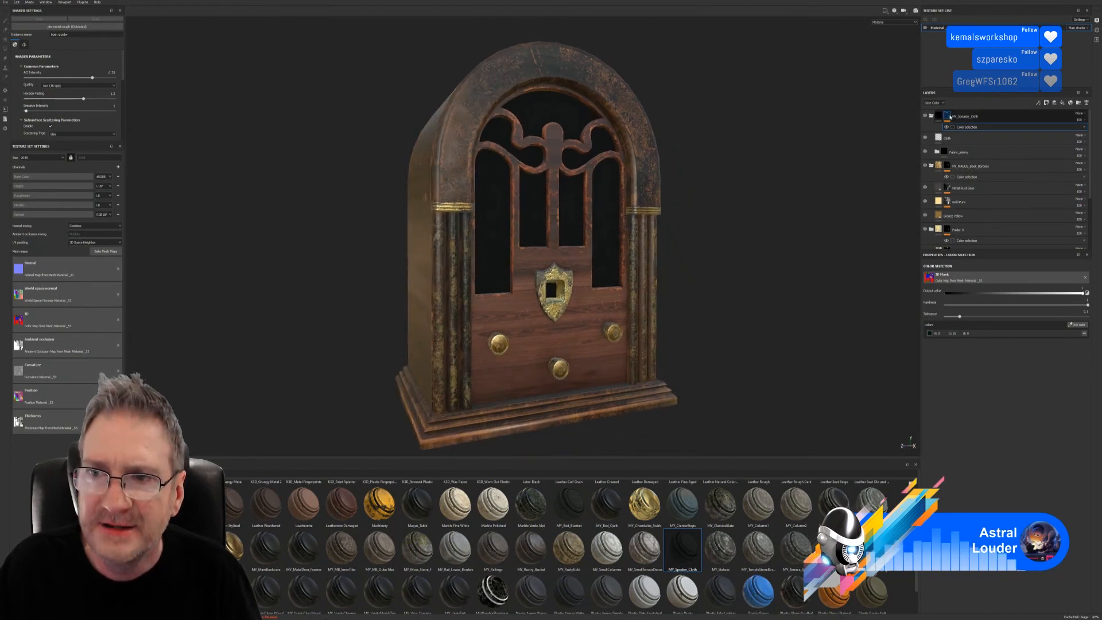
- Duplicate the Speaker Cloth folder, then collapse and hide the original folder
click(936, 117)
right_click(938, 117)
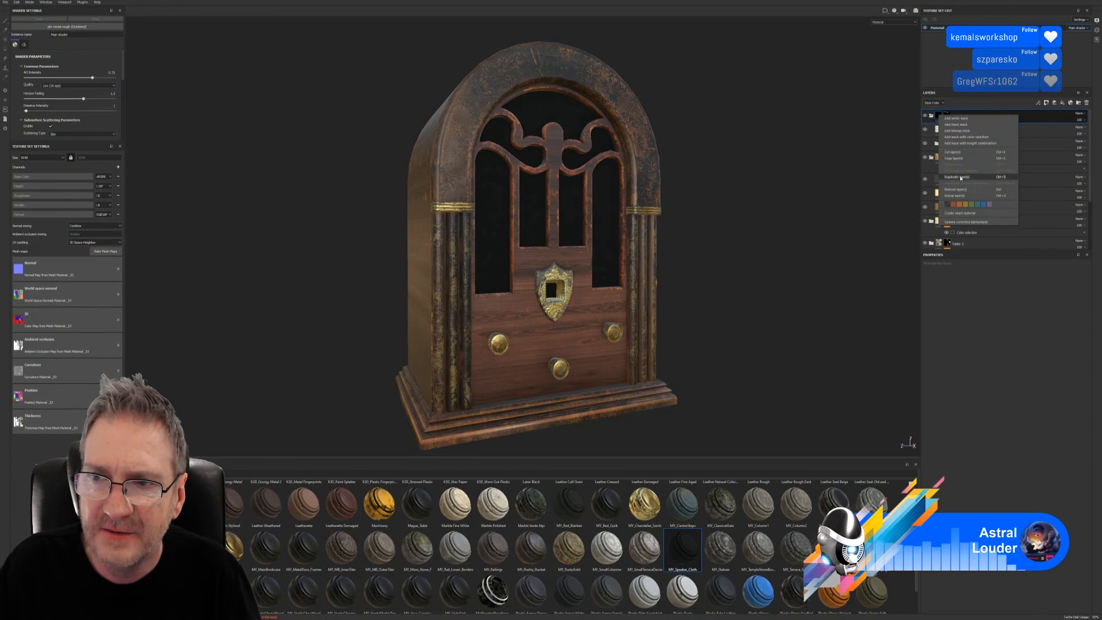
click(961, 177)
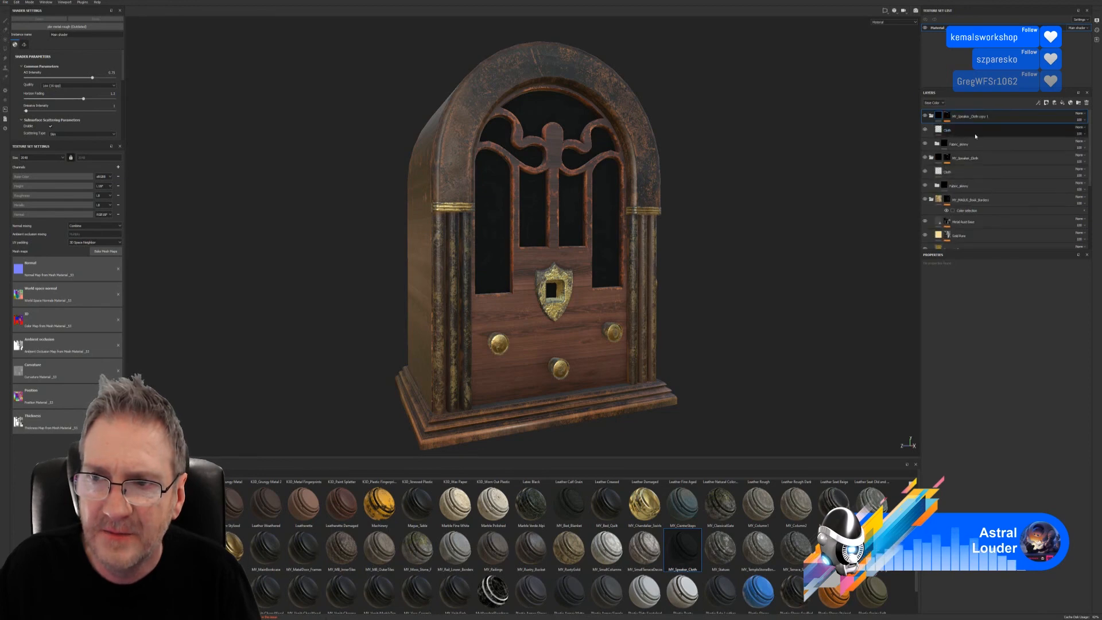
click(942, 131)
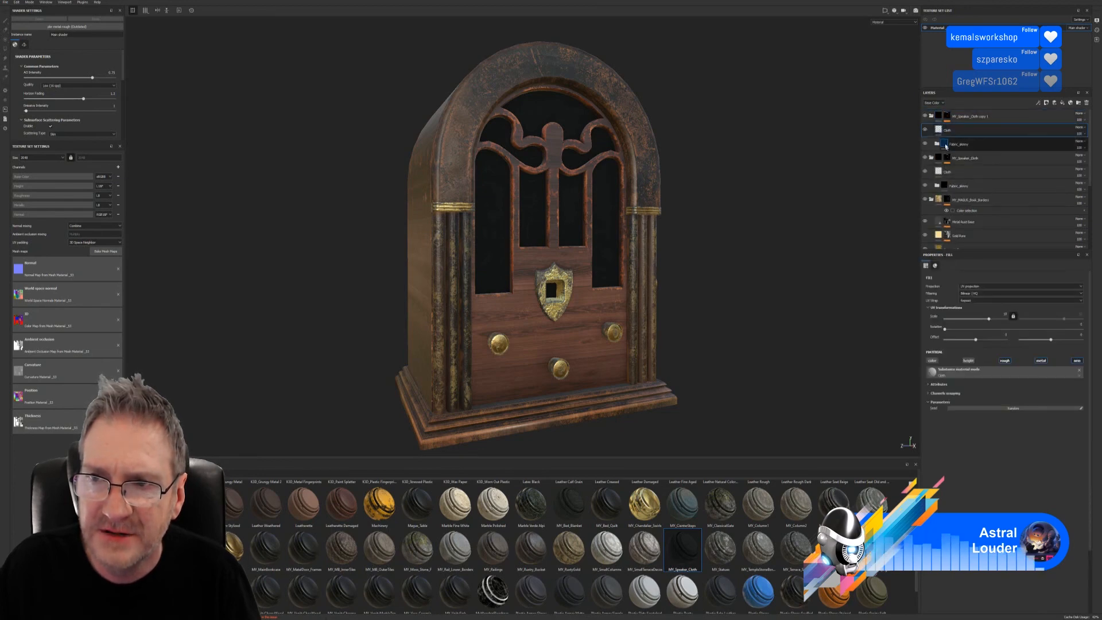
click(939, 117)
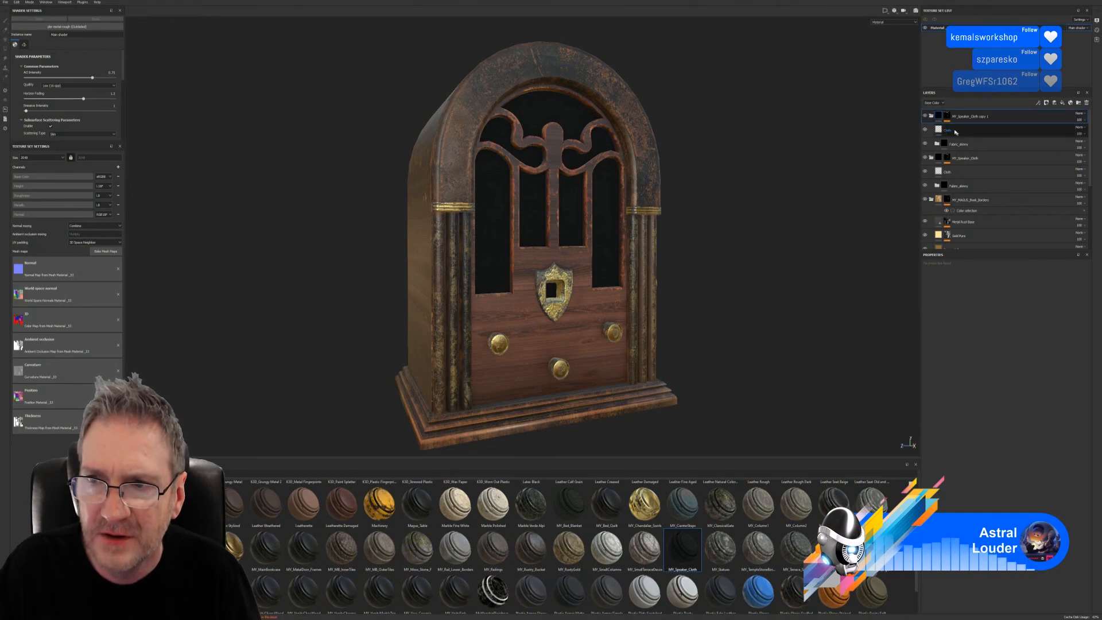
click(939, 130)
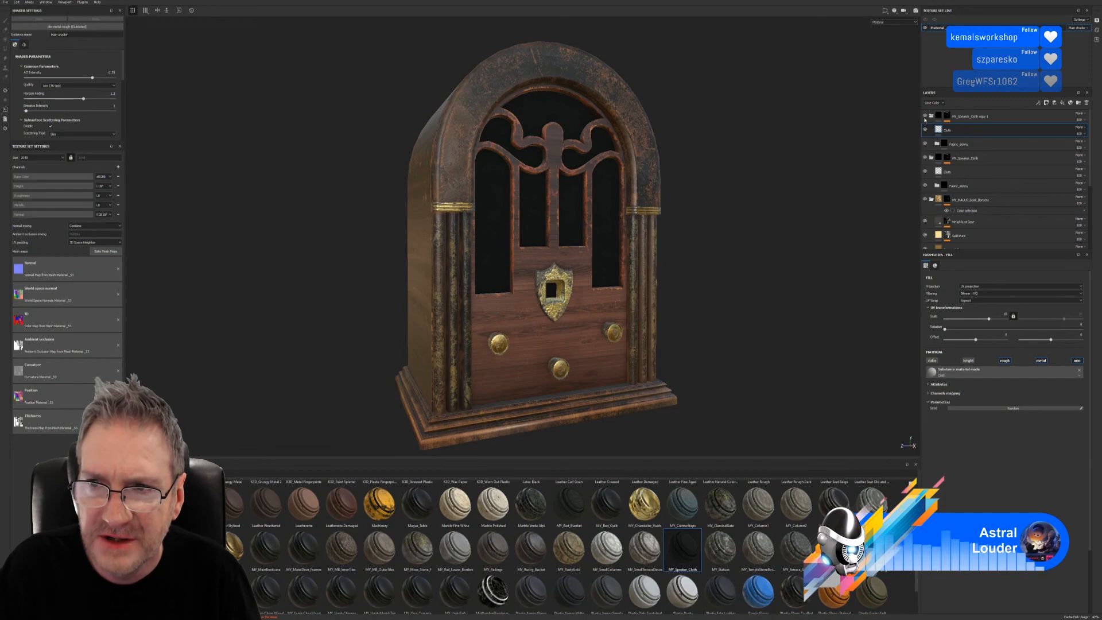
click(930, 158)
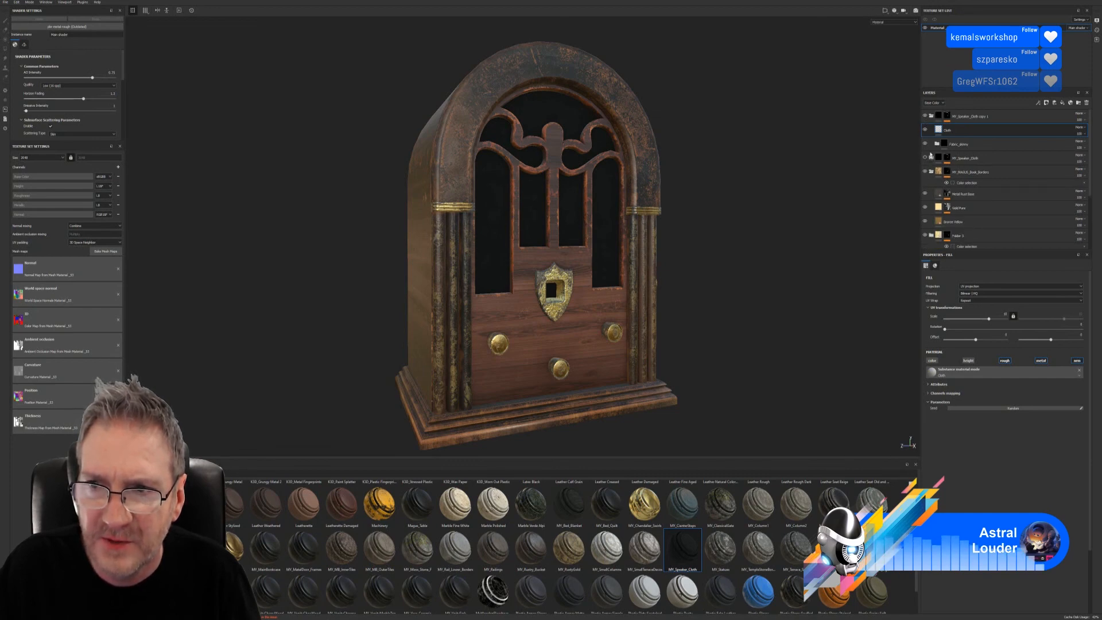
- Lighten the Base color layer in the duplicate speaker cloth's fabric group to a mid grey, then collapse the folders
click(925, 144)
click(925, 144)
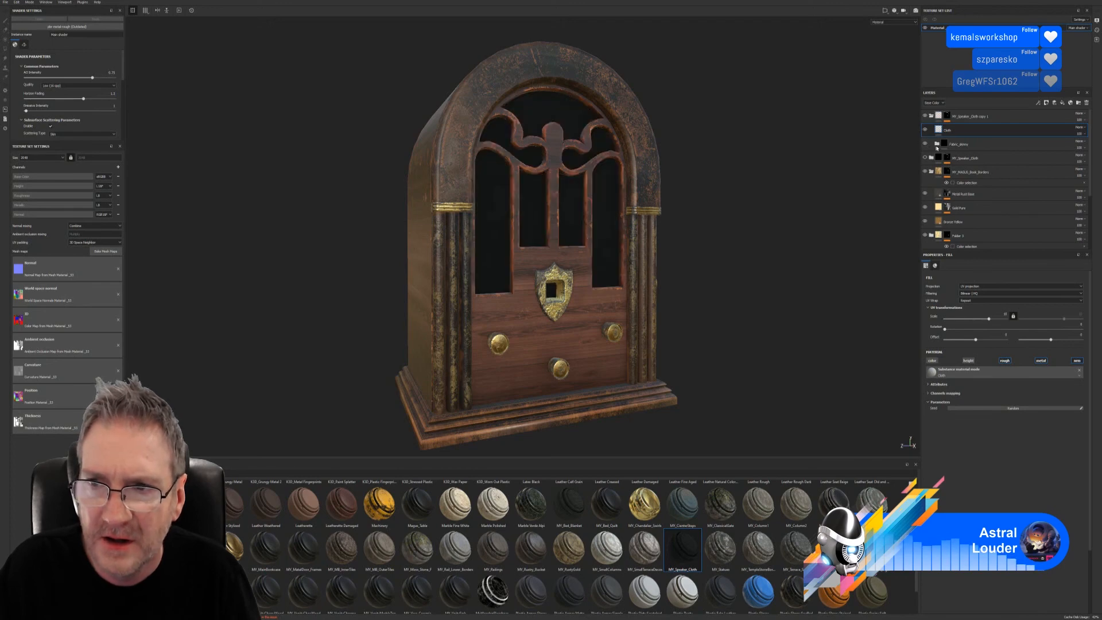
click(937, 144)
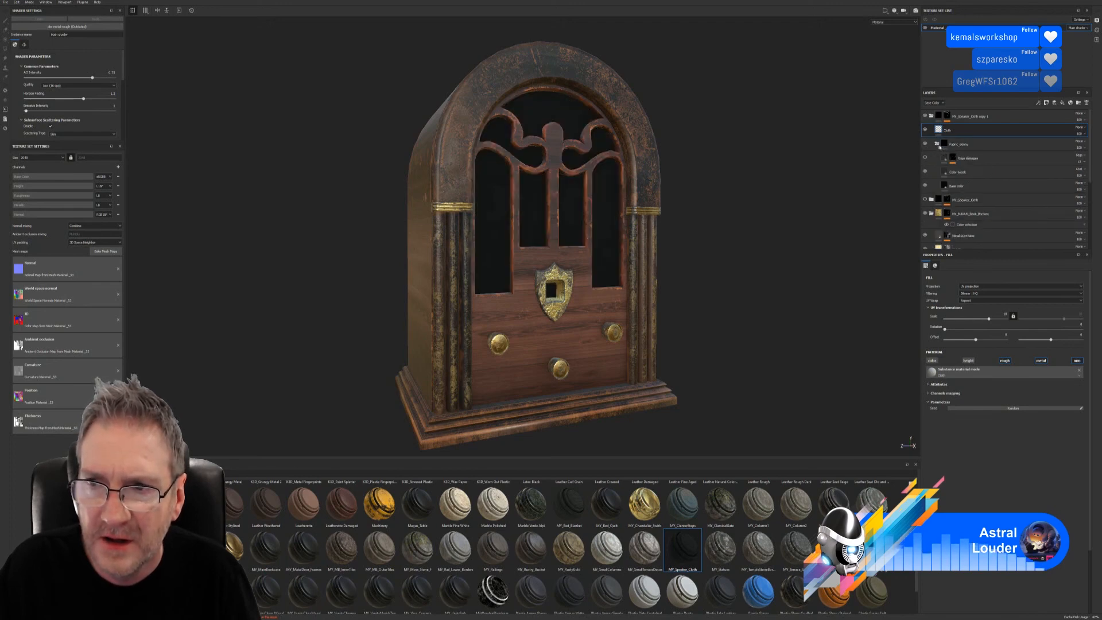
click(946, 160)
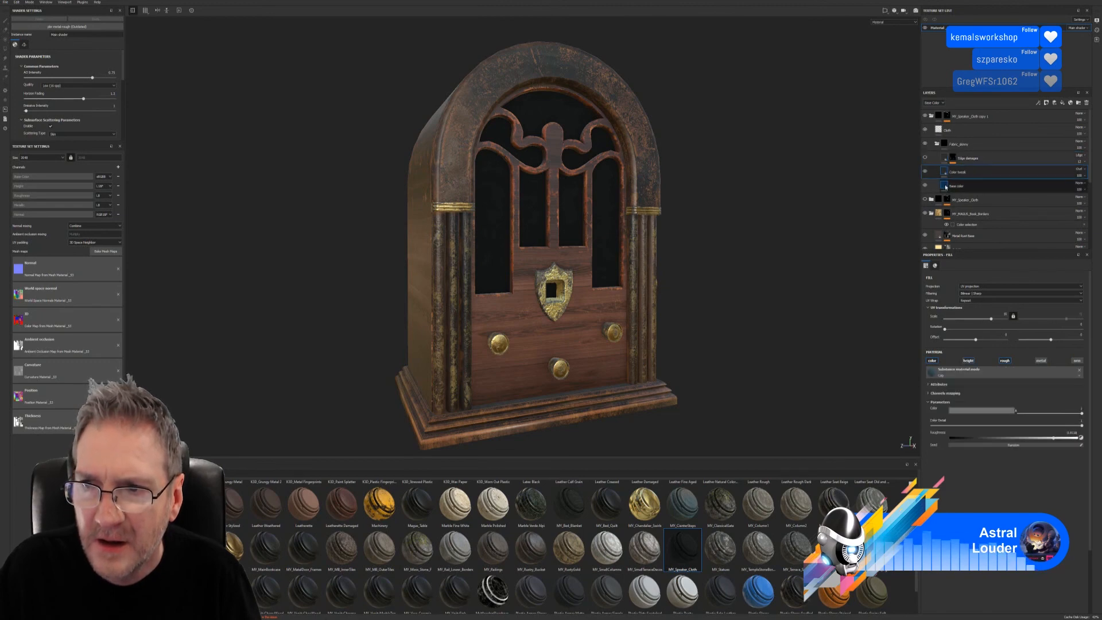
click(953, 186)
click(995, 402)
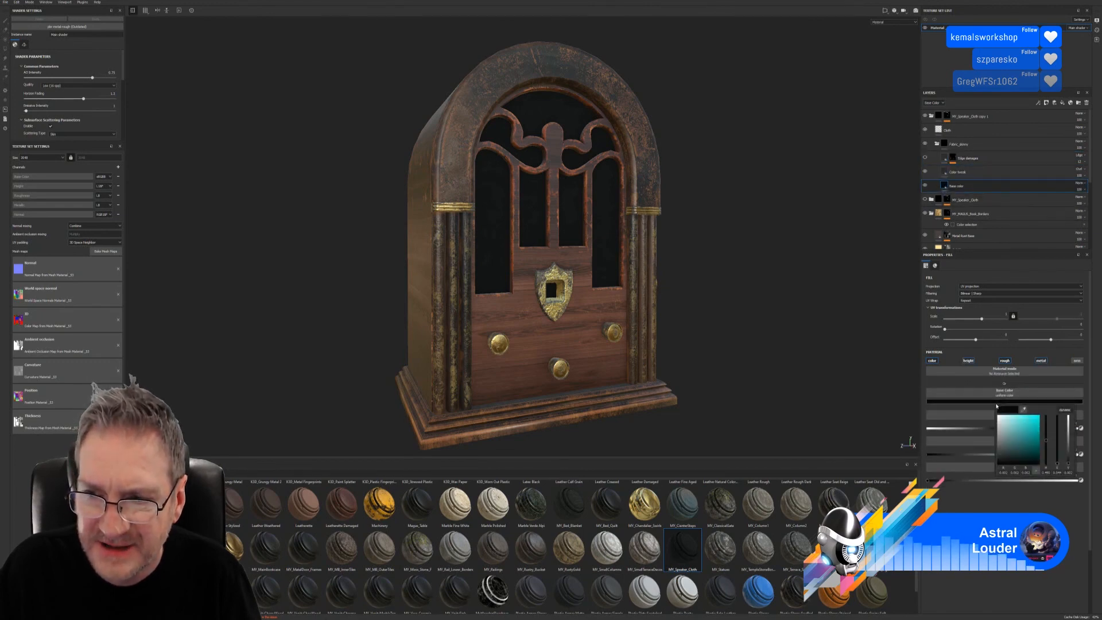
drag(1069, 461, 1068, 438)
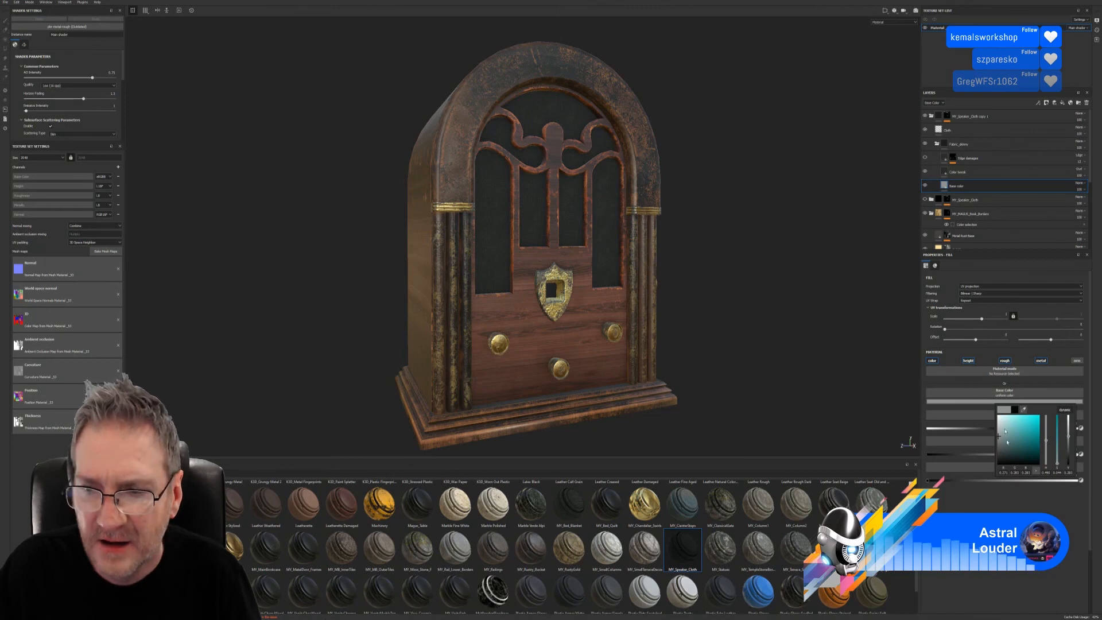
click(937, 140)
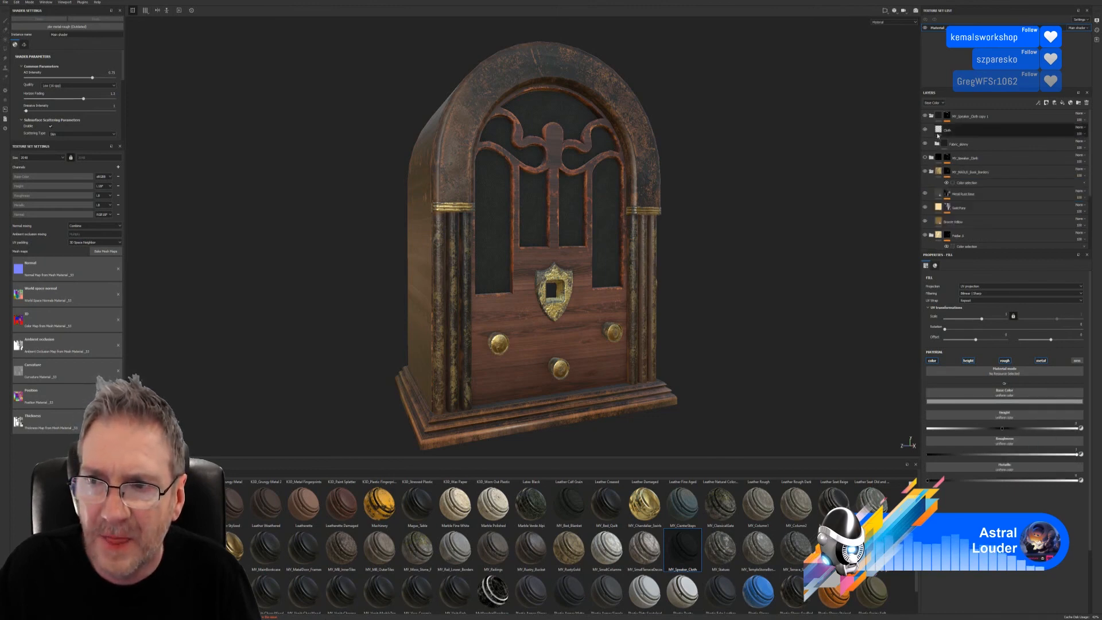
click(931, 116)
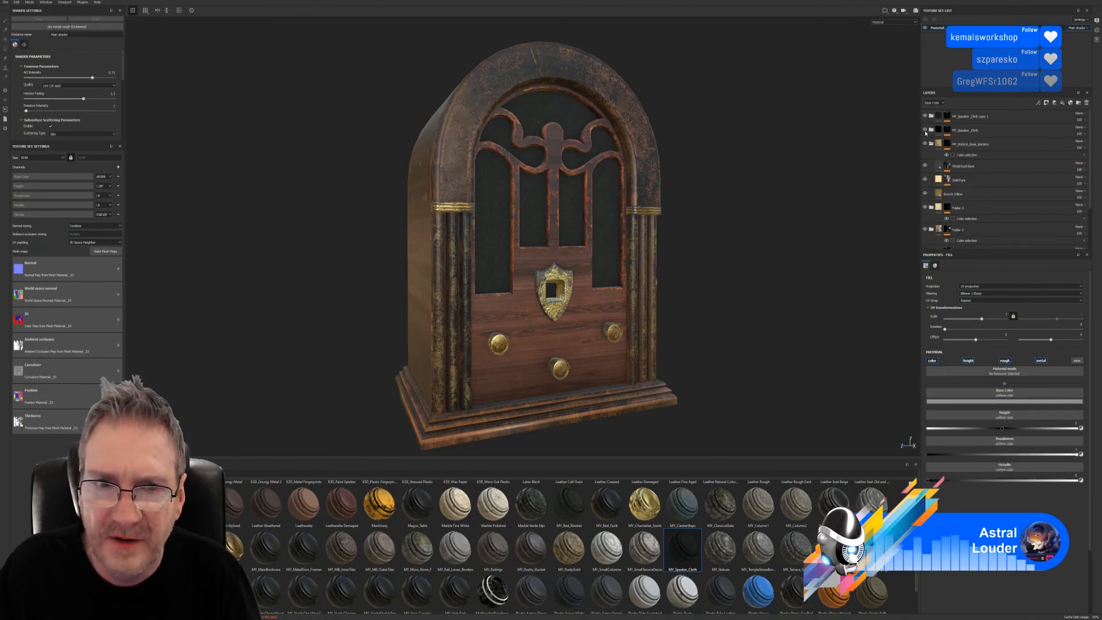
- Lighten the Base color layer in the original speaker cloth's fabric group slightly to a very dark grey
click(931, 131)
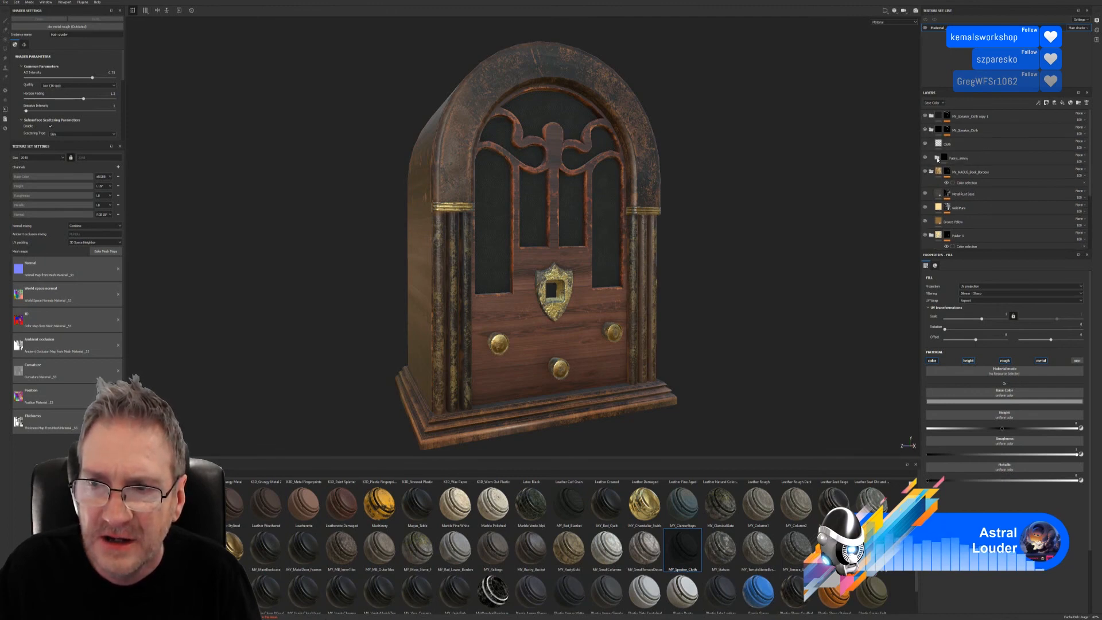
click(934, 158)
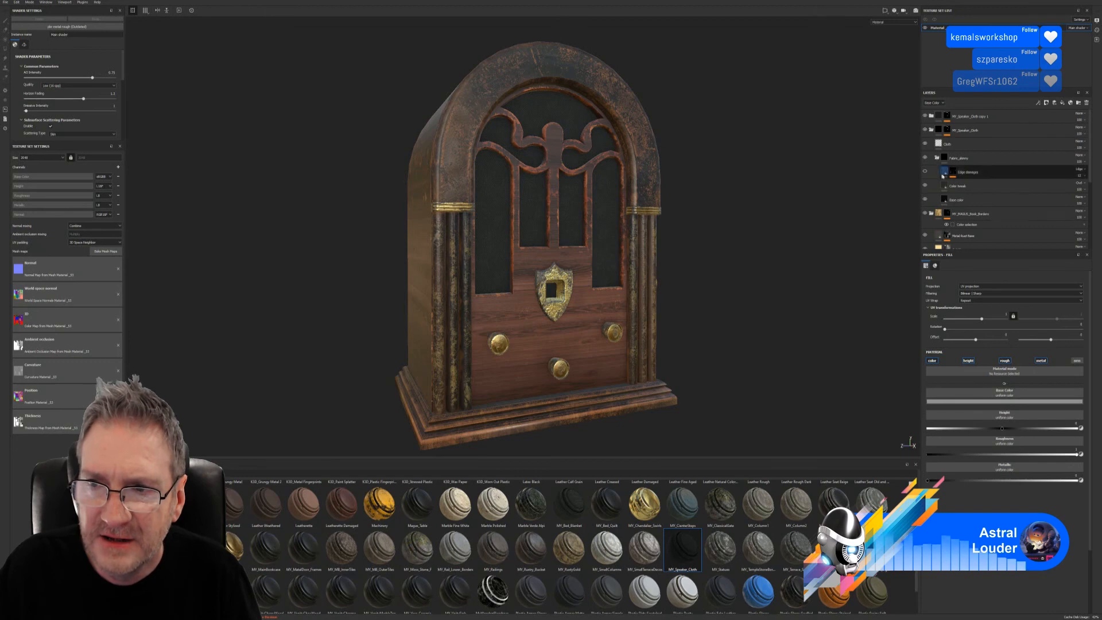
click(955, 200)
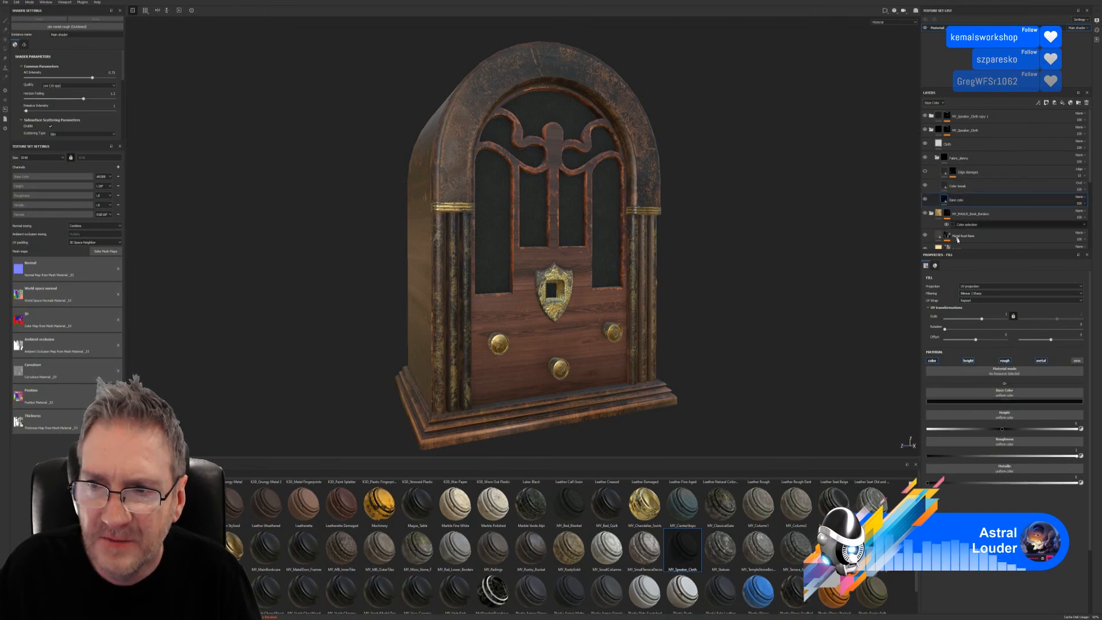
click(1009, 400)
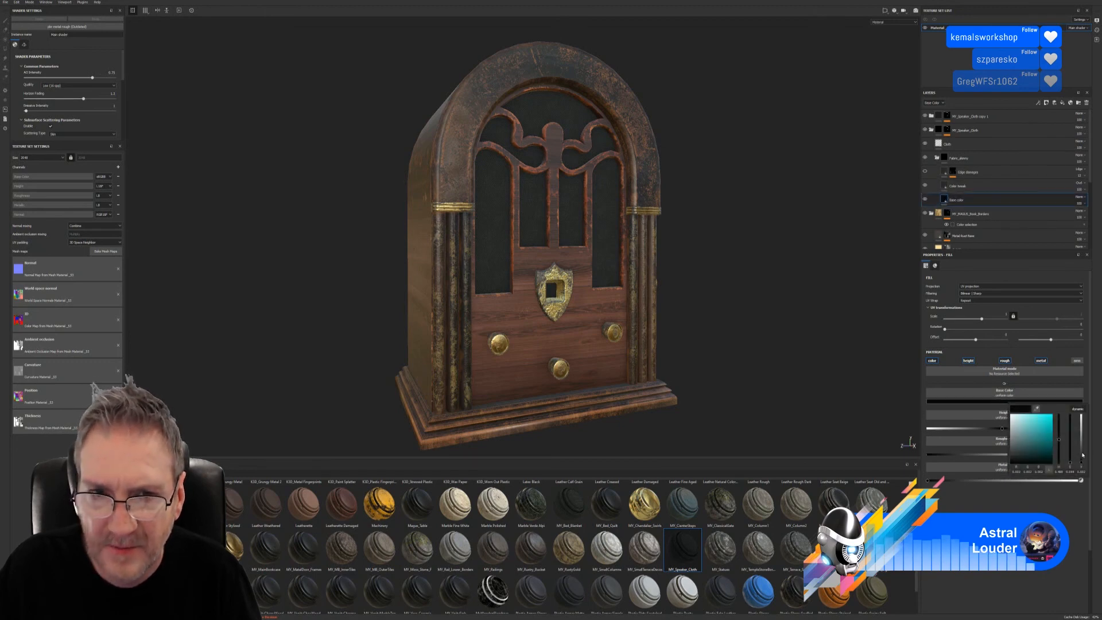
drag(1082, 454, 1081, 450)
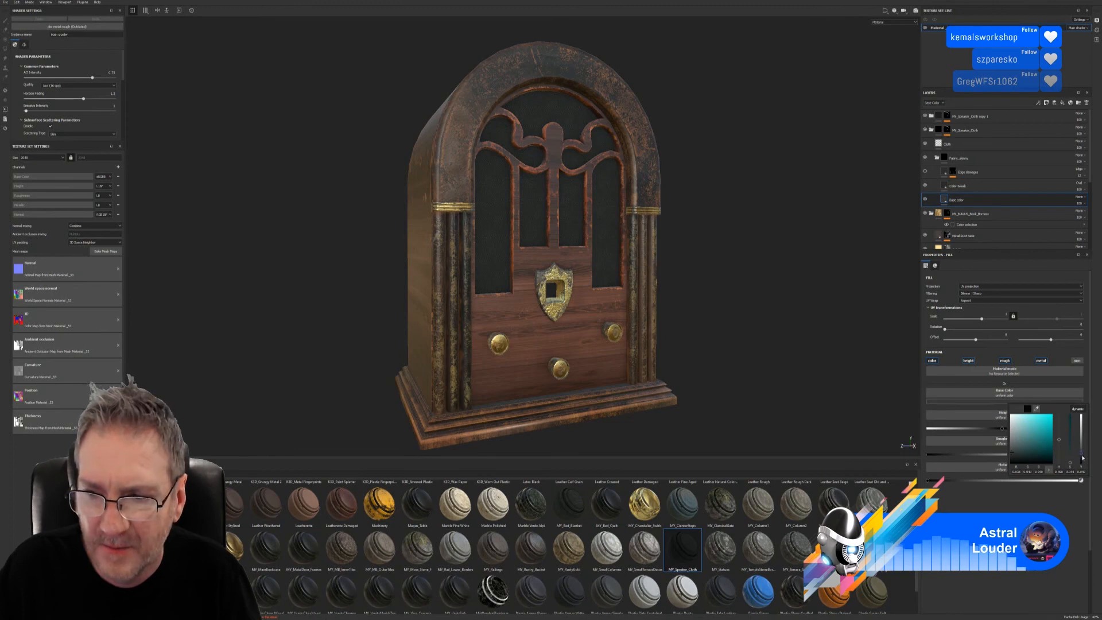
- Save the project and browse the smart masks for a fabric wear mask
click(980, 119)
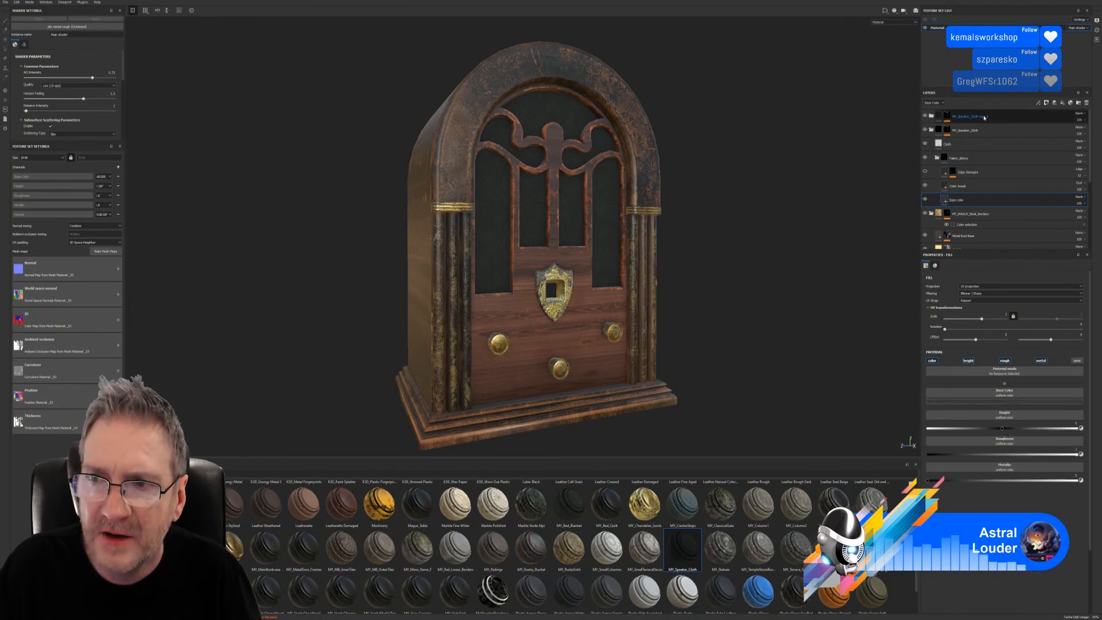
click(7, 3)
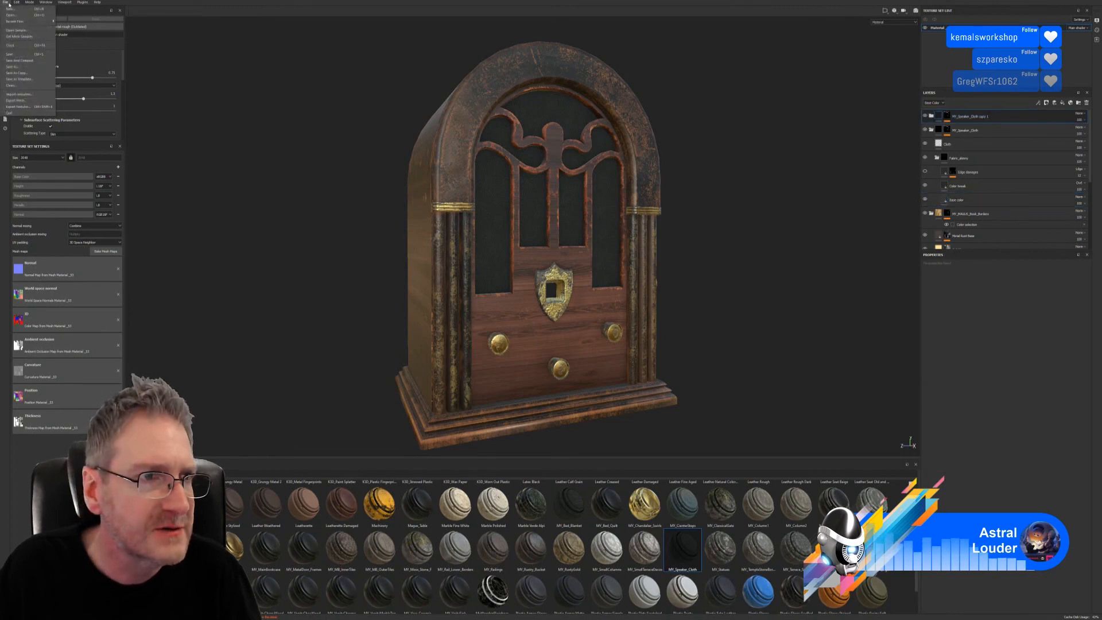
click(12, 54)
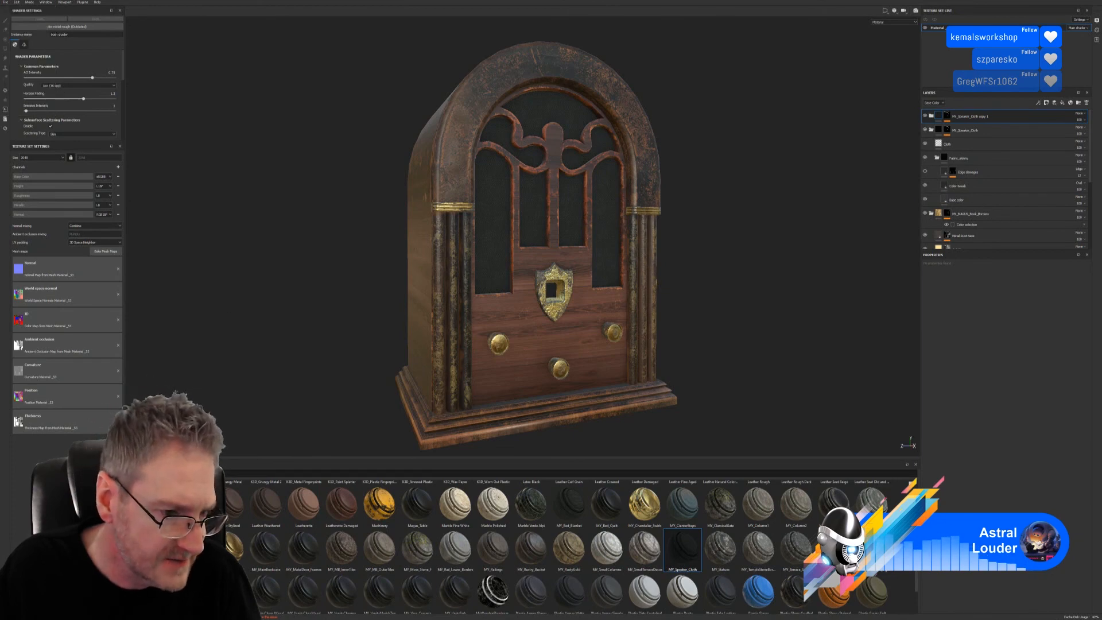
scroll(916, 589, down, 1)
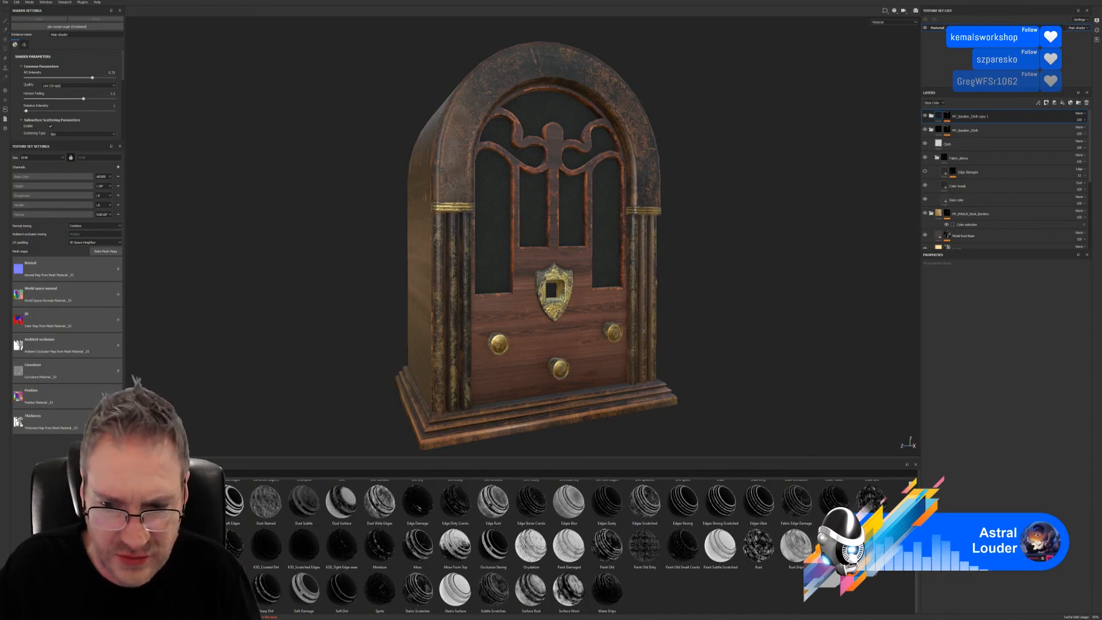
scroll(882, 585, up, 1)
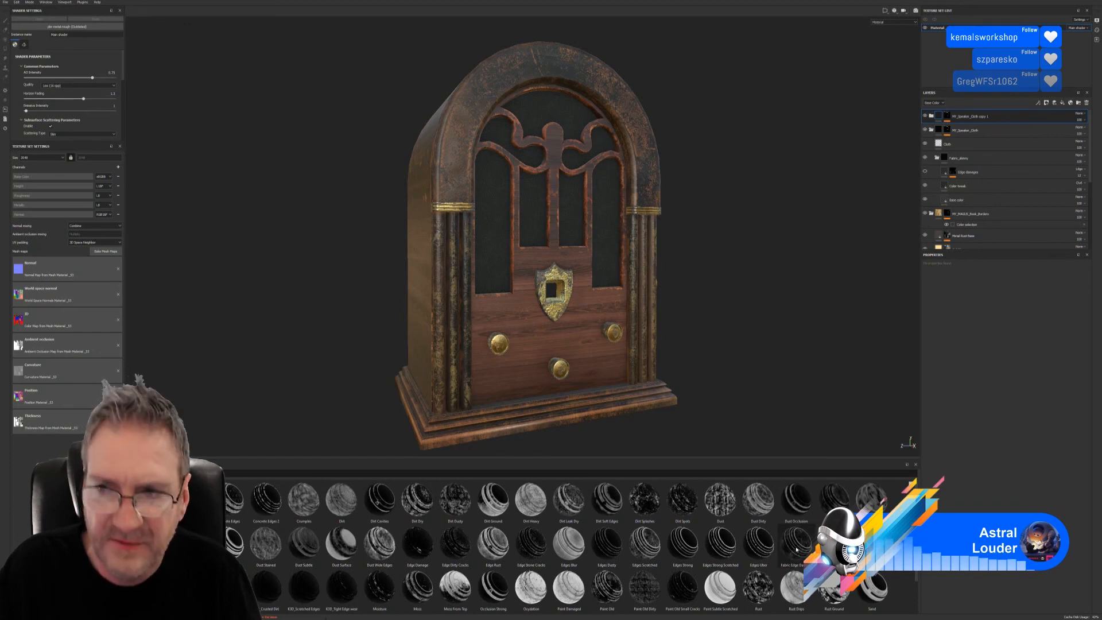
mouse_move(795, 549)
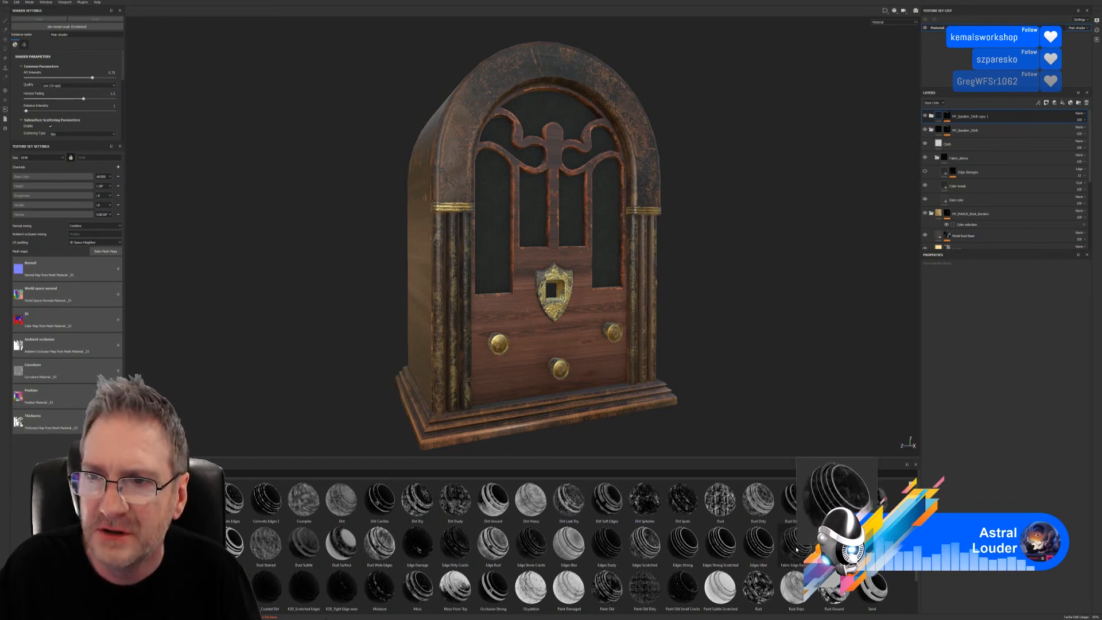
- Collapse the original Speaker Cloth folder and group it with its duplicate in a new folder
click(931, 131)
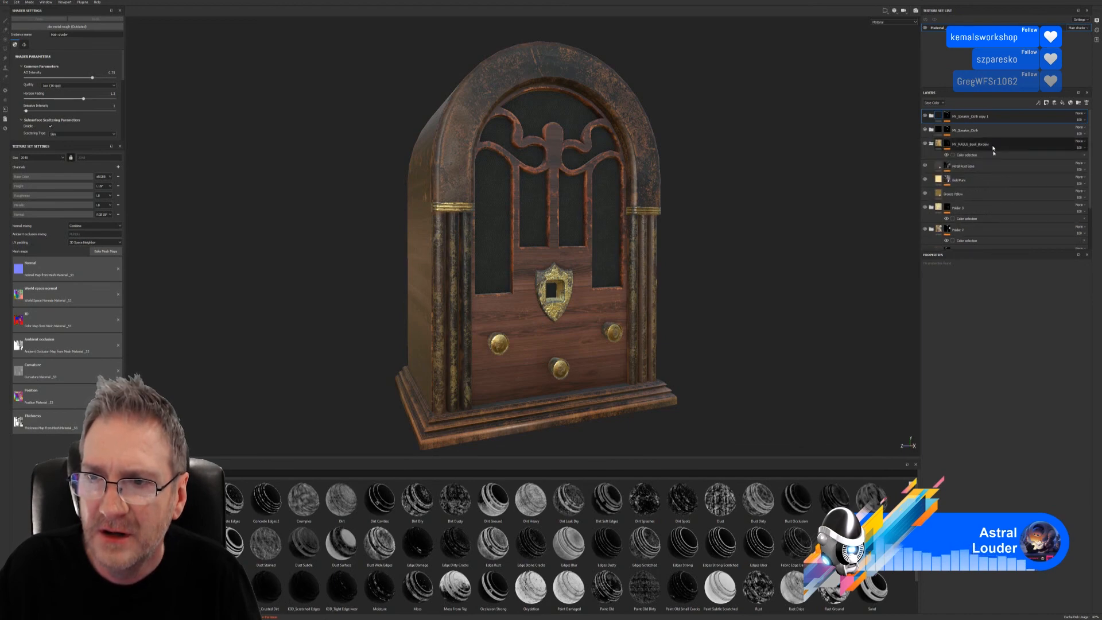
ctrl+click(983, 130)
right_click(984, 130)
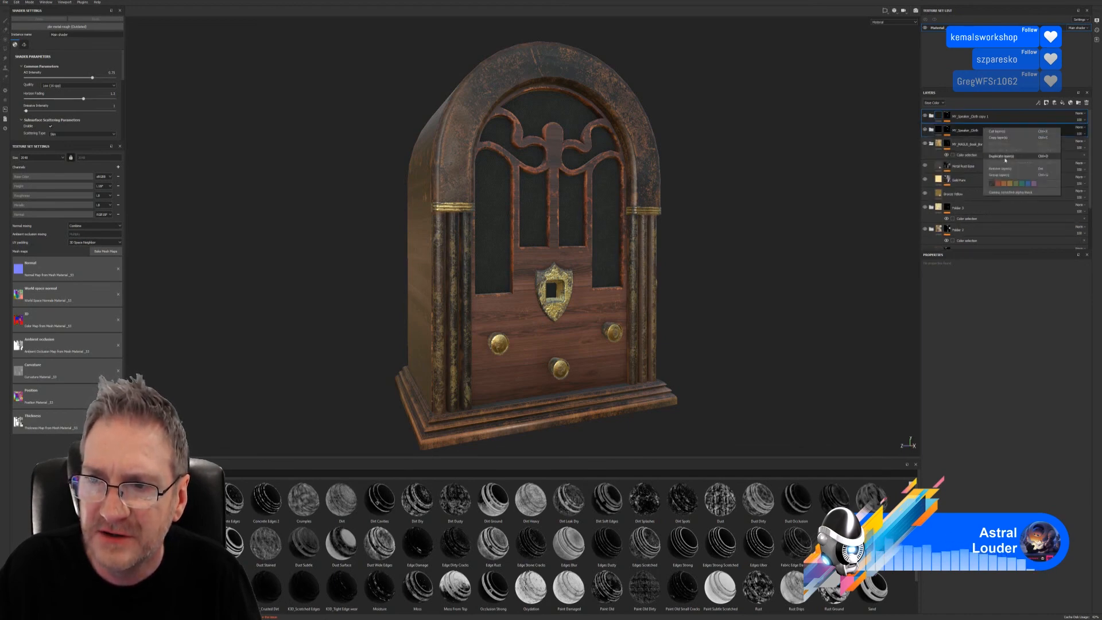
click(1001, 172)
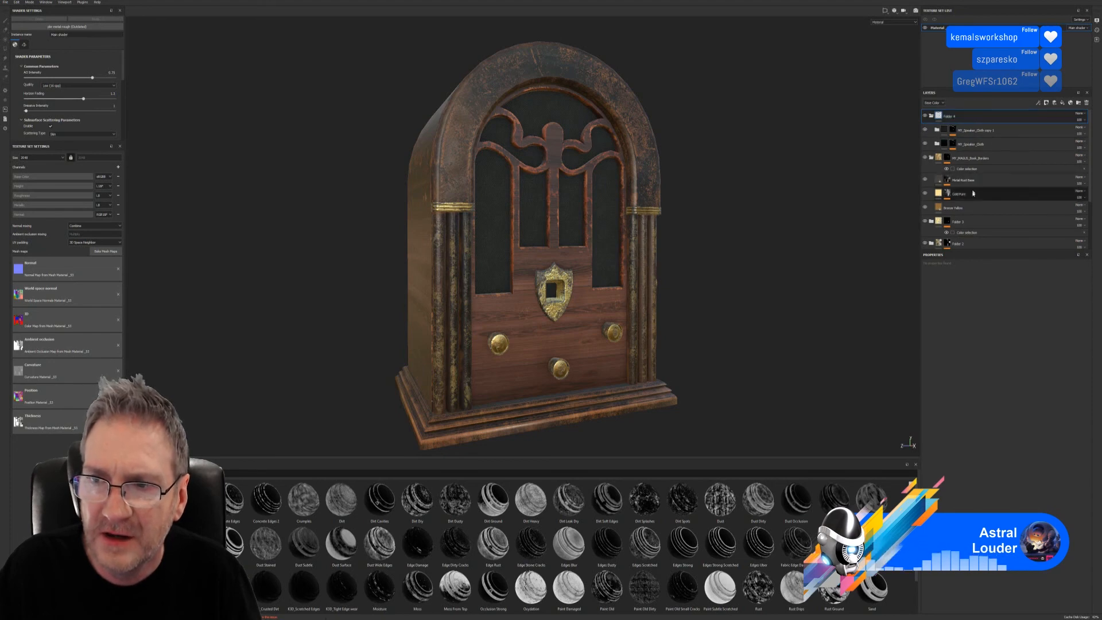
- Add a color selection mask to the new group and pick the ID color of the panels behind the grille
right_click(970, 116)
click(998, 138)
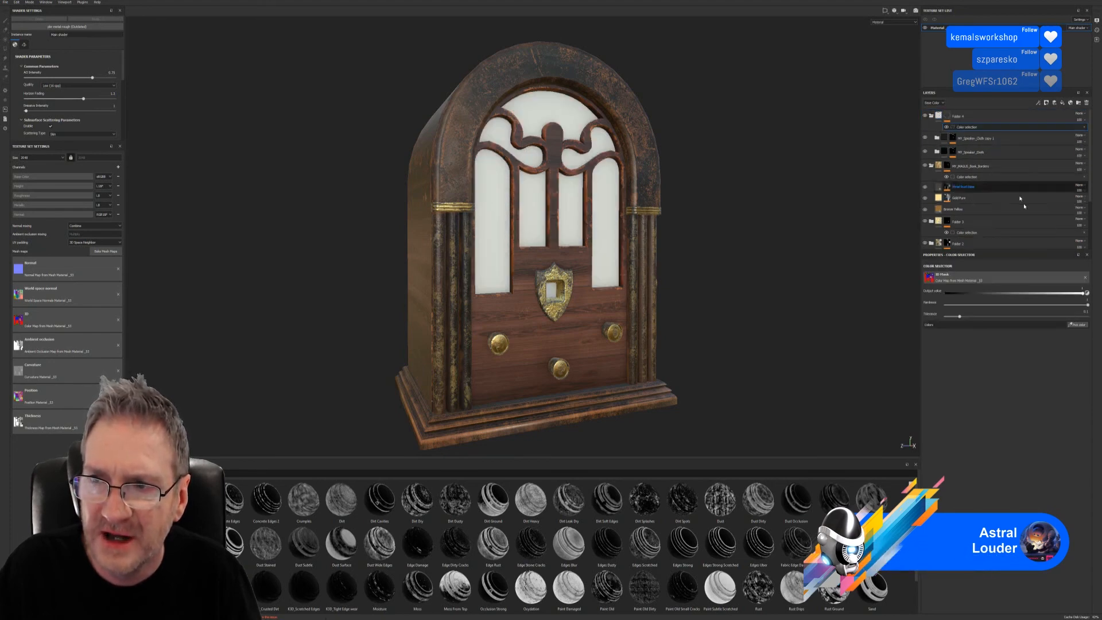
click(1078, 325)
click(575, 191)
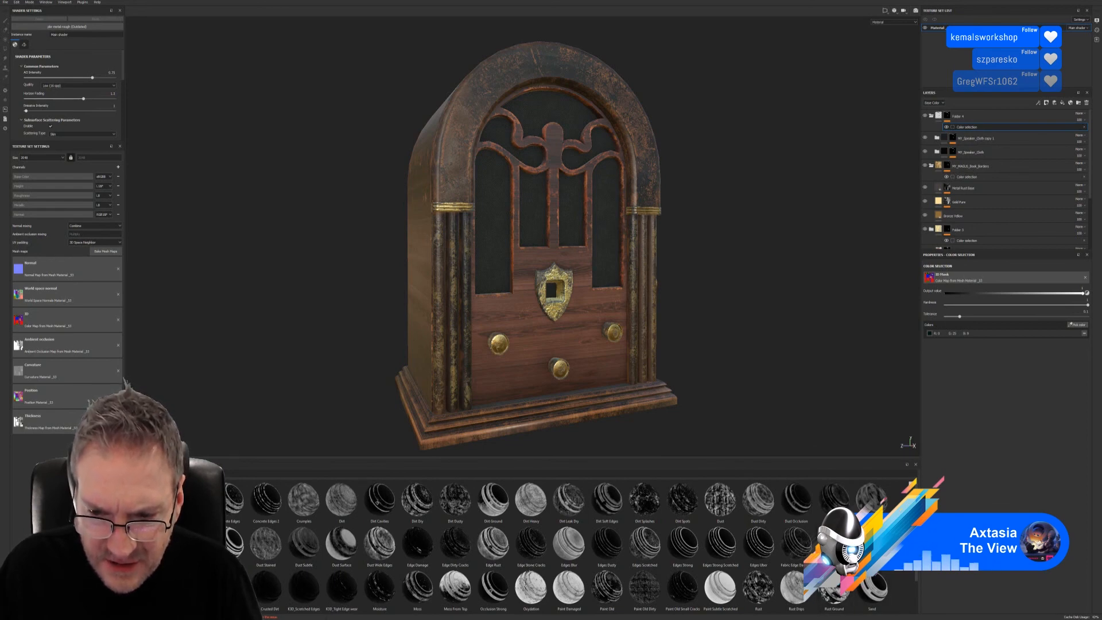
- Try the Fabric Edge Damage smart mask with a higher Global Balance on the duplicate Speaker Cloth folder, then remove its Mask Editor
mouse_move(795, 543)
mouse_down()
mouse_move(1002, 269)
mouse_move(1008, 143)
mouse_up()
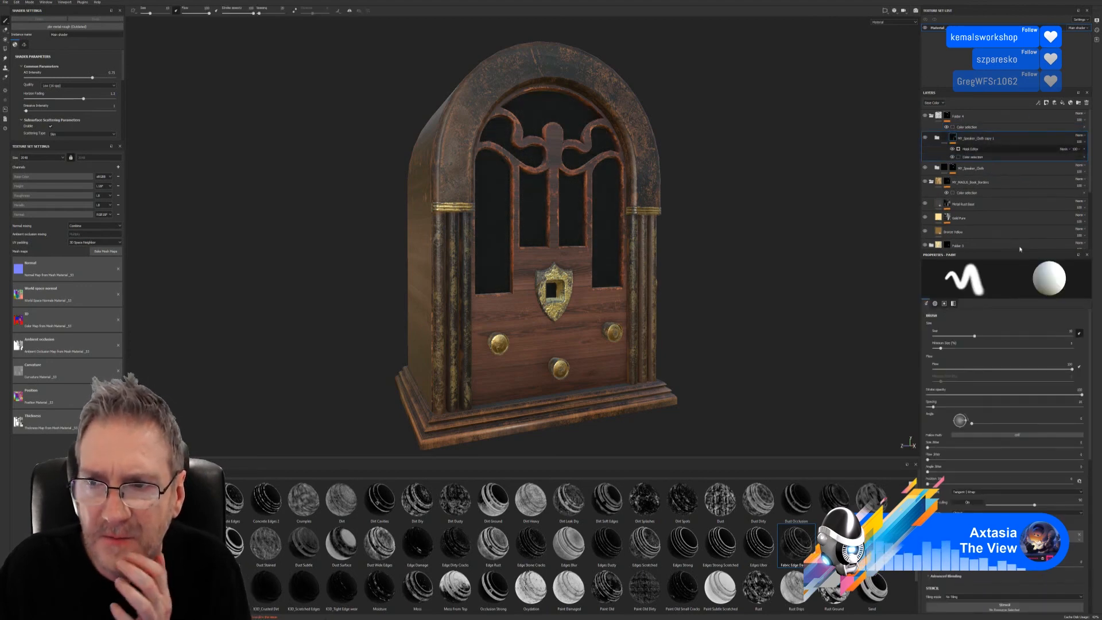
click(975, 148)
drag(1008, 327, 1078, 324)
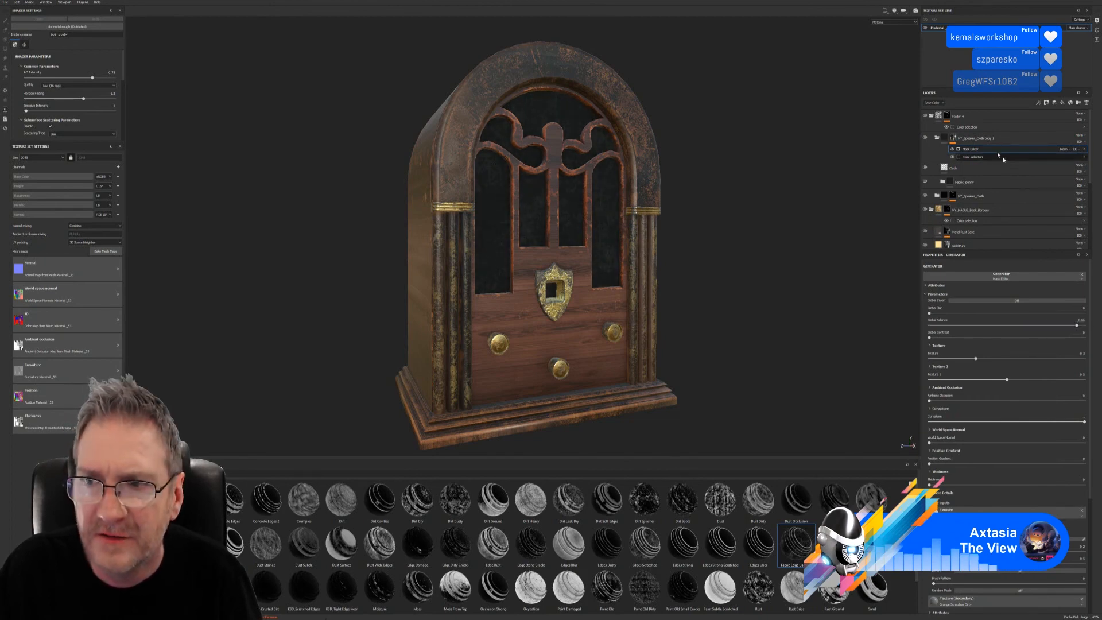
click(1084, 149)
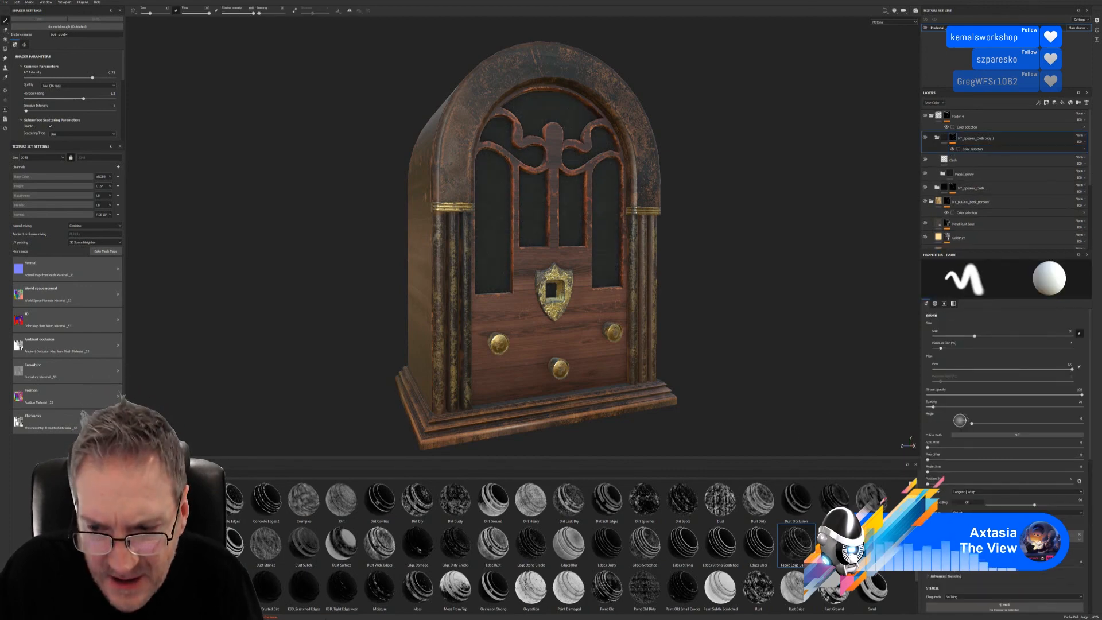
- Apply the Surface Worn smart mask to the duplicate Speaker Cloth folder and open its Mask Editor settings
scroll(916, 601, down, 2)
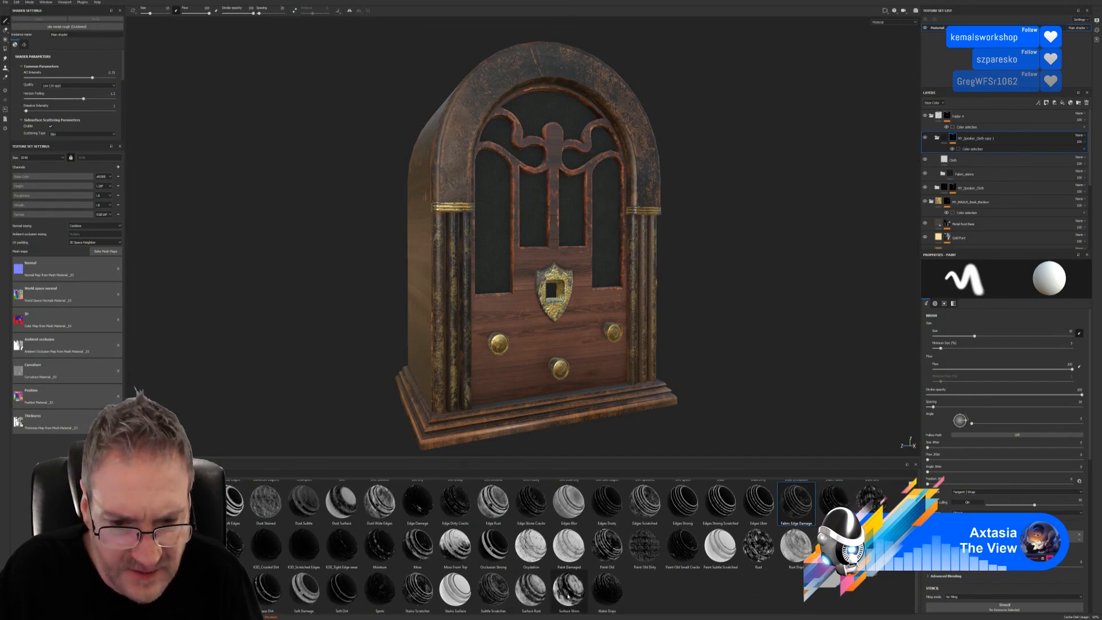
drag(567, 597, 995, 143)
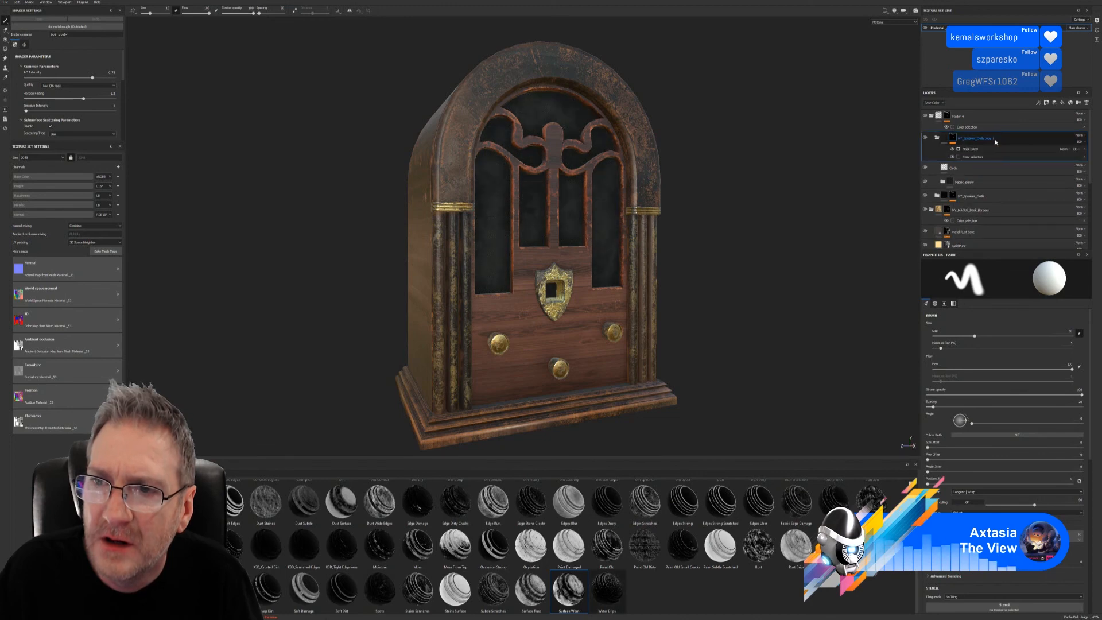
click(979, 150)
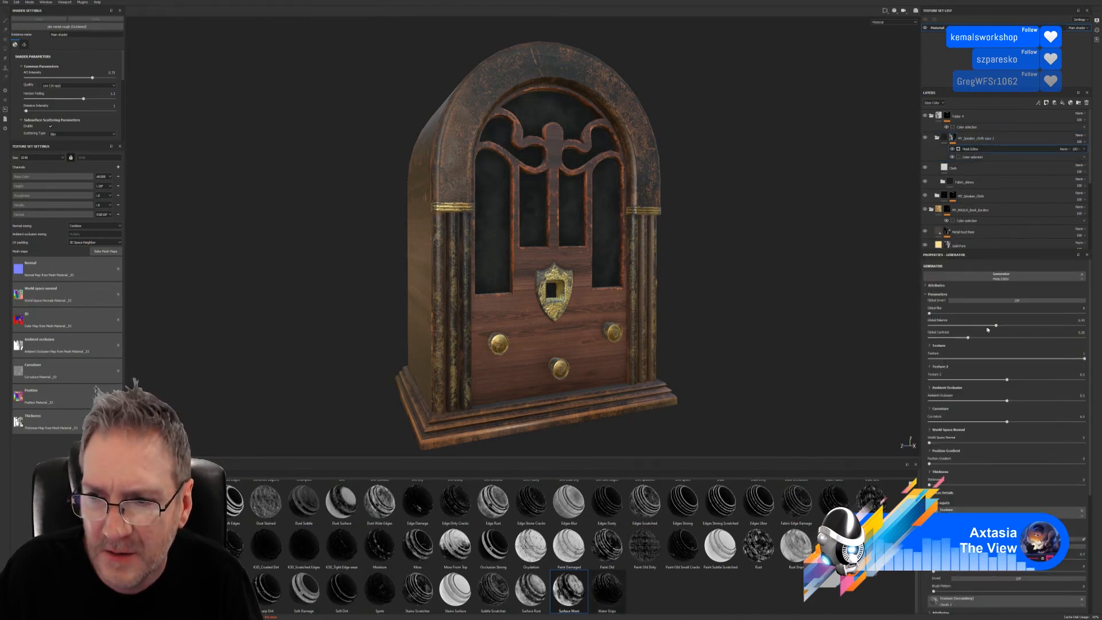
- Set the worn mask's Global Blur to about 1.5, Global Balance to about 0.75 and Global Contrast to 0
drag(987, 330, 1070, 345)
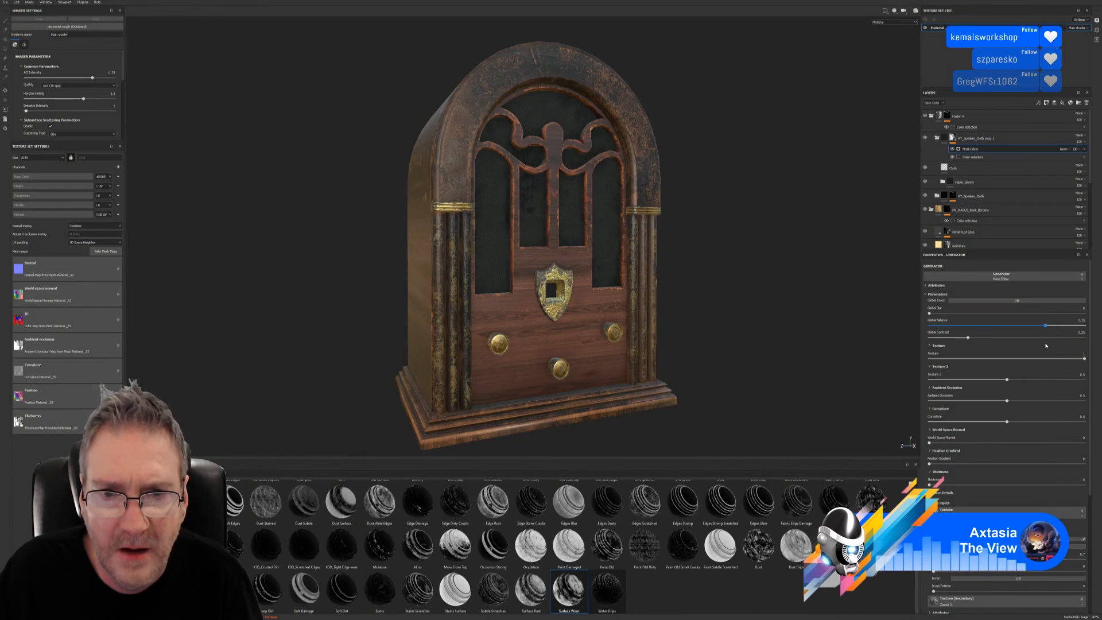
mouse_move(1045, 346)
mouse_down()
mouse_move(907, 340)
mouse_move(1053, 351)
mouse_up()
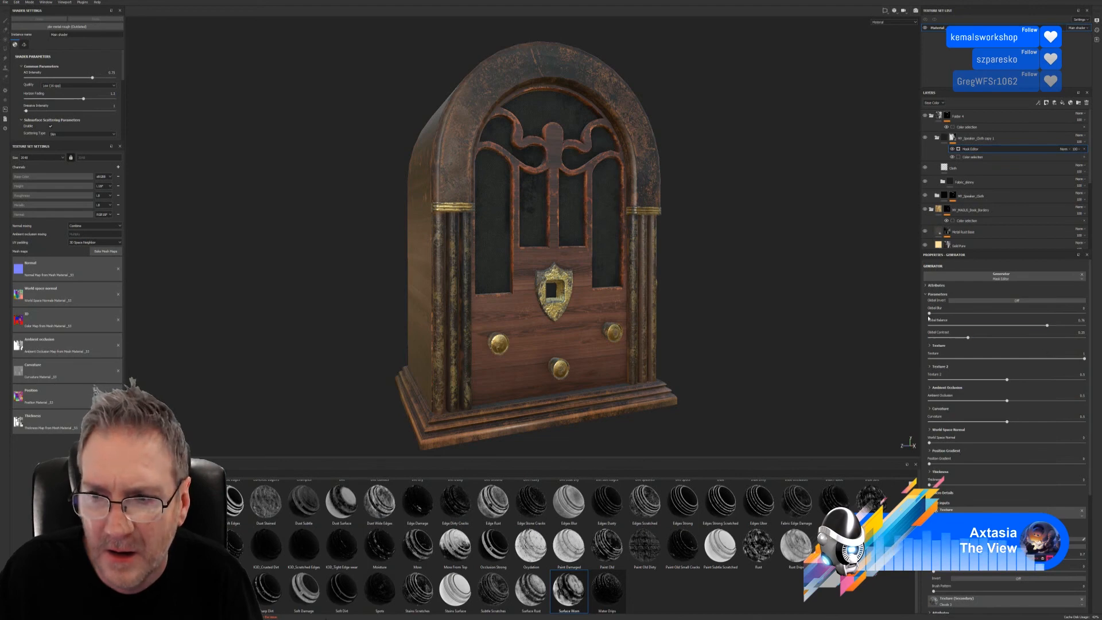
mouse_move(930, 315)
mouse_down()
mouse_move(969, 318)
mouse_move(943, 320)
mouse_up()
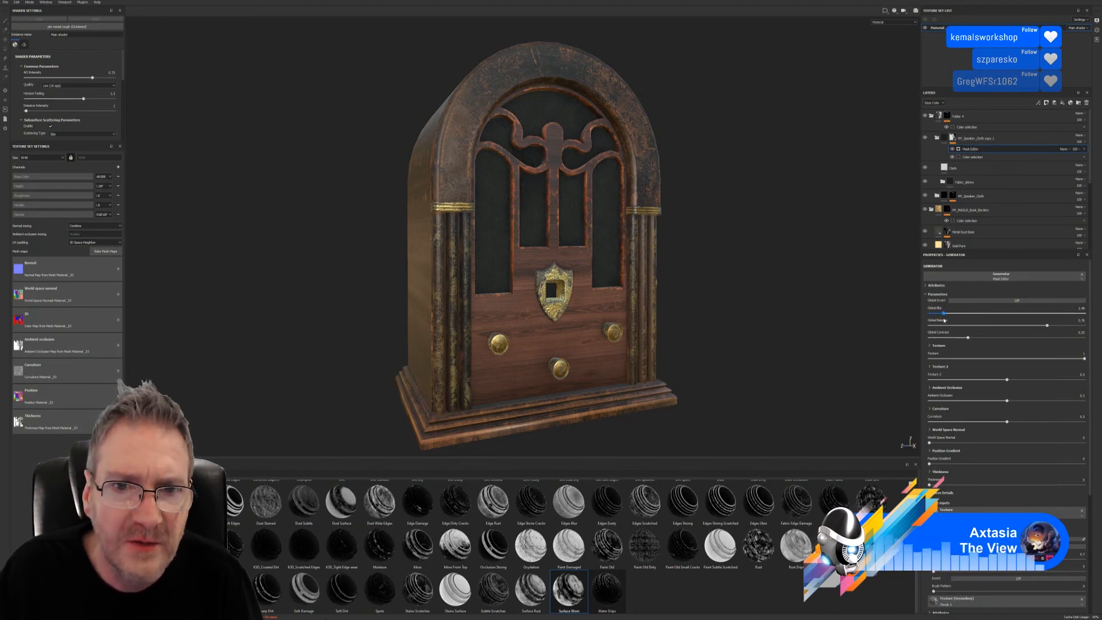
mouse_move(1049, 326)
mouse_down()
mouse_move(1025, 328)
mouse_move(1044, 329)
mouse_up()
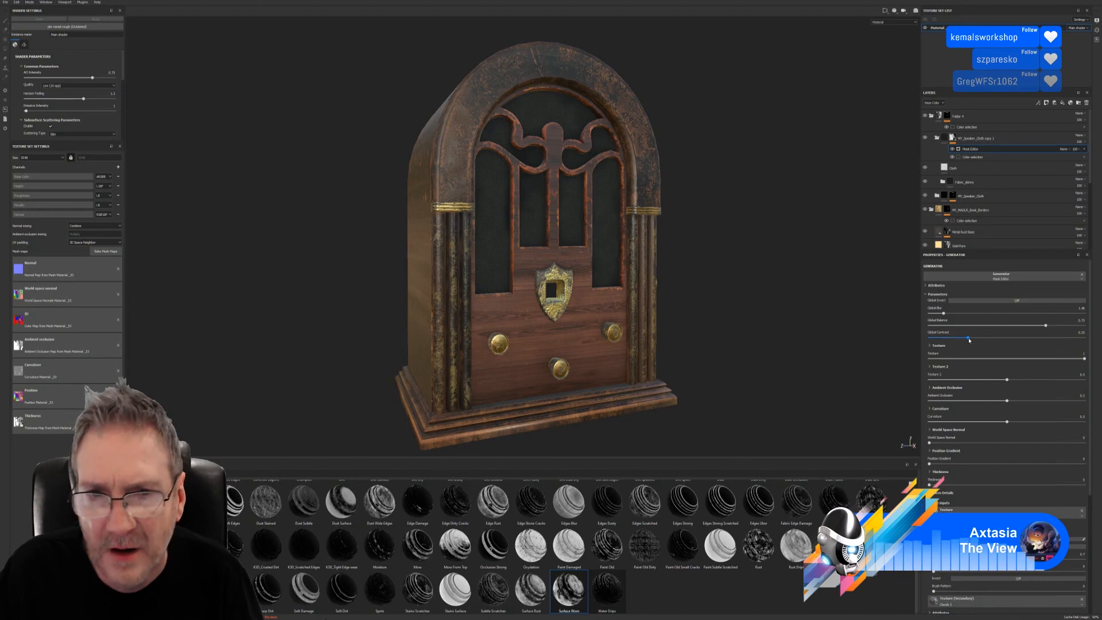
drag(969, 340, 931, 340)
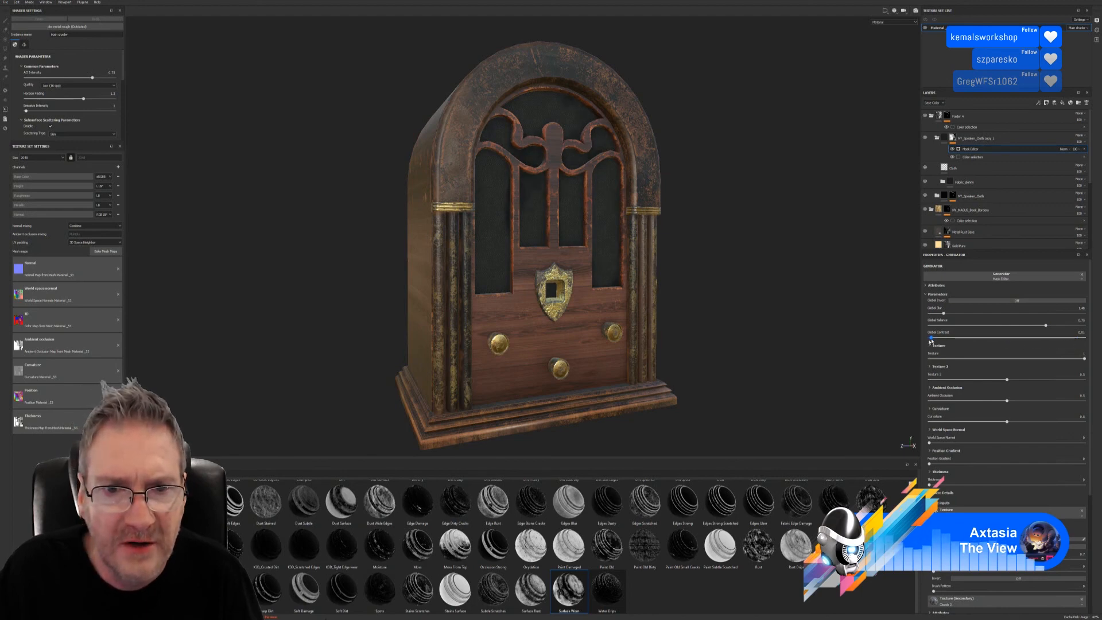
- Set the worn mask's Texture 2 to about 0.47, Ambient Occlusion to 0.43, Curvature to 0.62 and World Space Normal to 0.08
drag(1006, 379, 1026, 422)
mouse_move(929, 444)
mouse_down()
mouse_move(996, 442)
mouse_move(947, 441)
mouse_move(969, 464)
mouse_move(1011, 464)
mouse_move(928, 463)
mouse_up()
- Inspect the speaker cloth up close and lower the worn mask's Global Balance to about 0.56
alt+right_drag(706, 298, 890, 228)
alt+drag(660, 270, 603, 276)
alt+right_drag(604, 276, 524, 290)
alt+right_drag(591, 184, 683, 131)
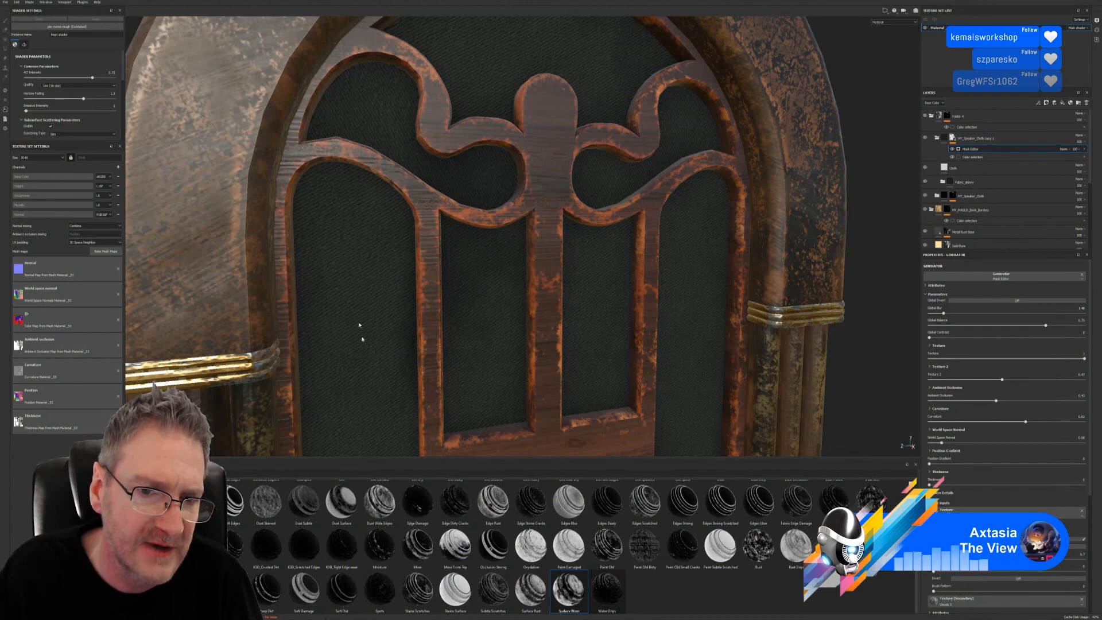
alt+right_drag(608, 314, 532, 324)
alt+drag(533, 325, 494, 200)
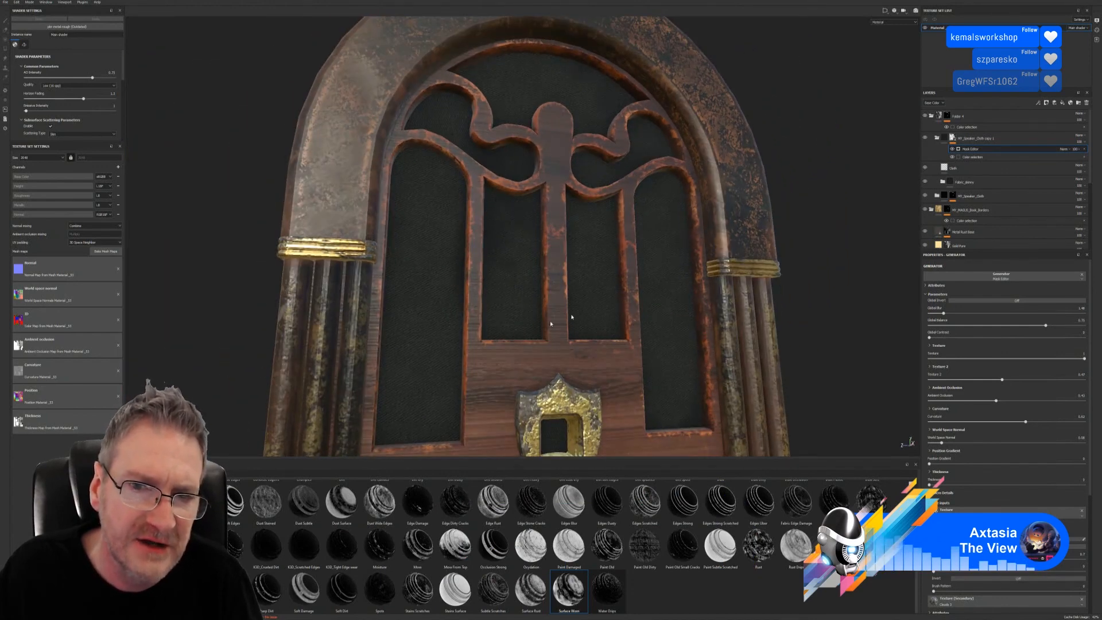
drag(1044, 326, 1016, 333)
- Bring the whole radio back into view and save the project
scroll(550, 358, down, 5)
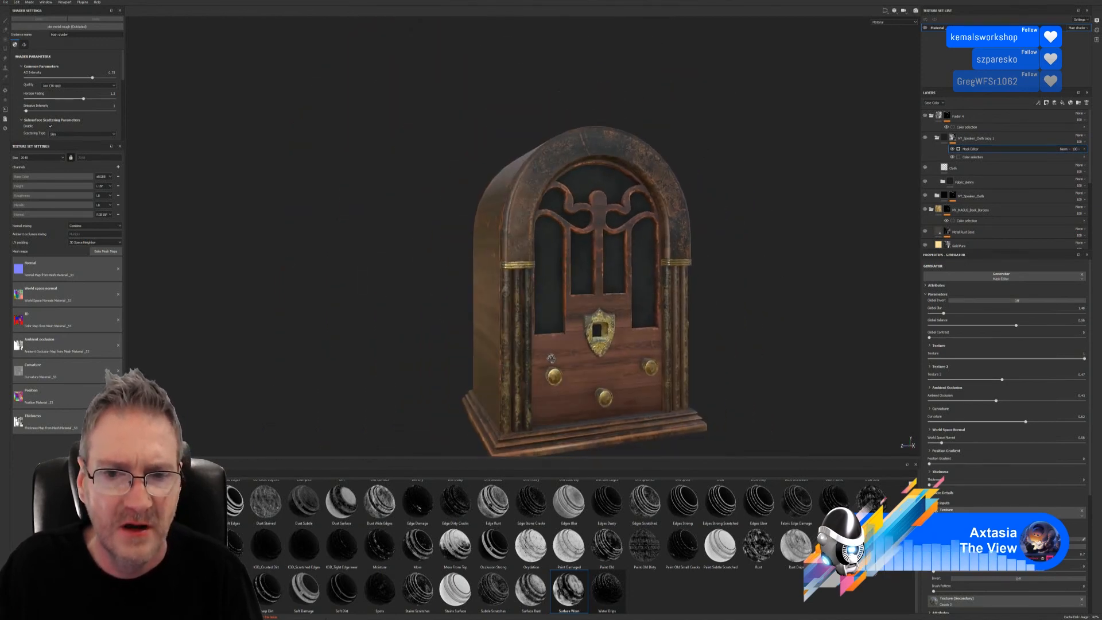
alt+middle_drag(550, 358, 509, 328)
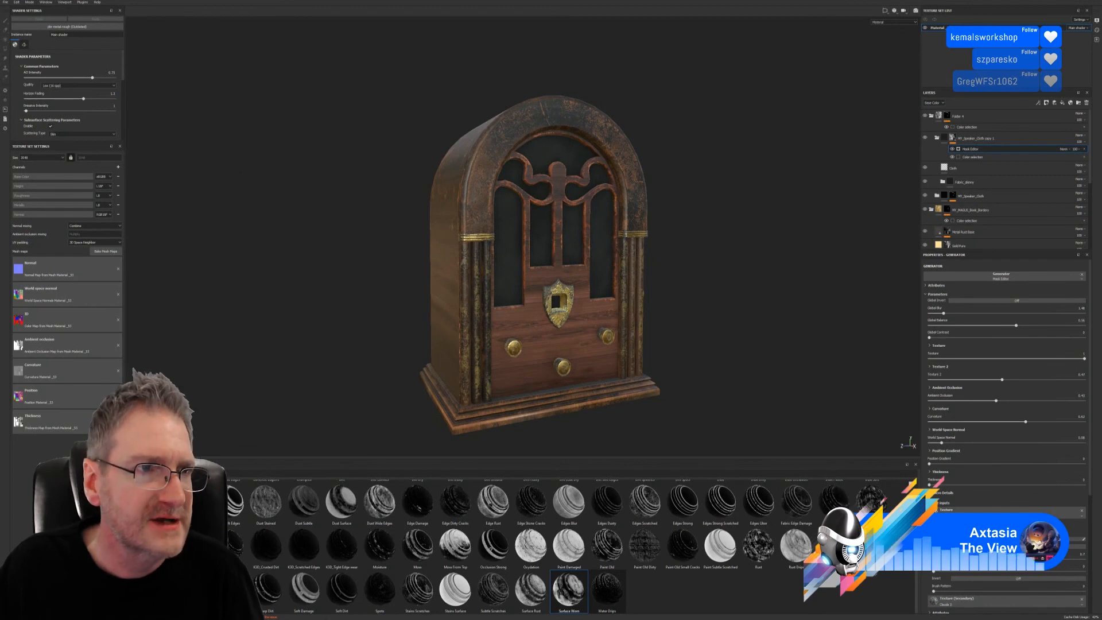
click(5, 2)
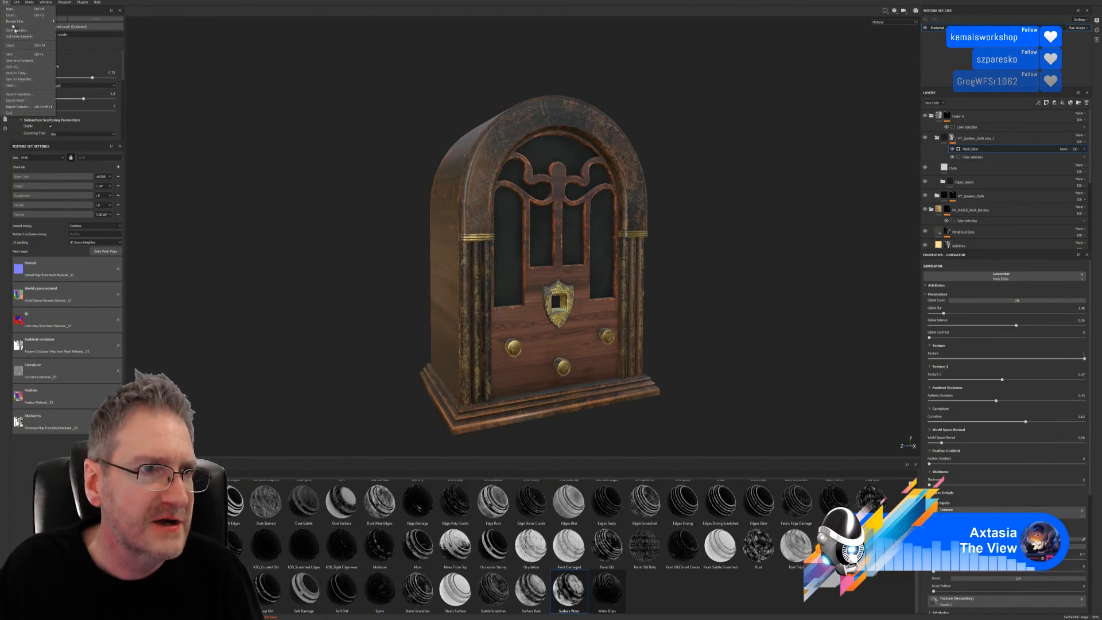
click(15, 55)
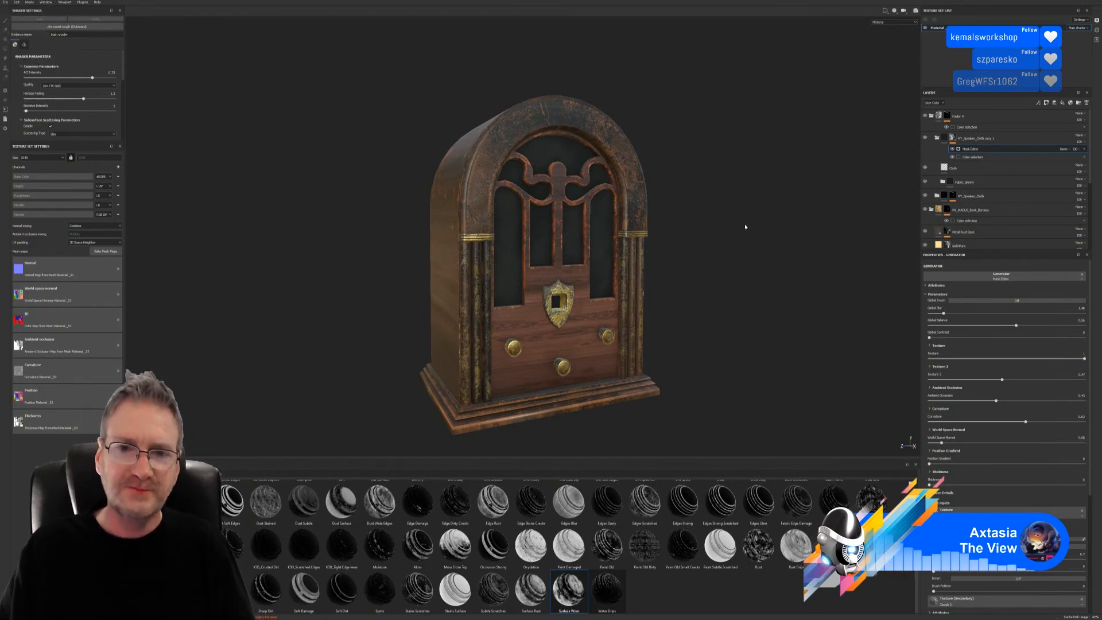